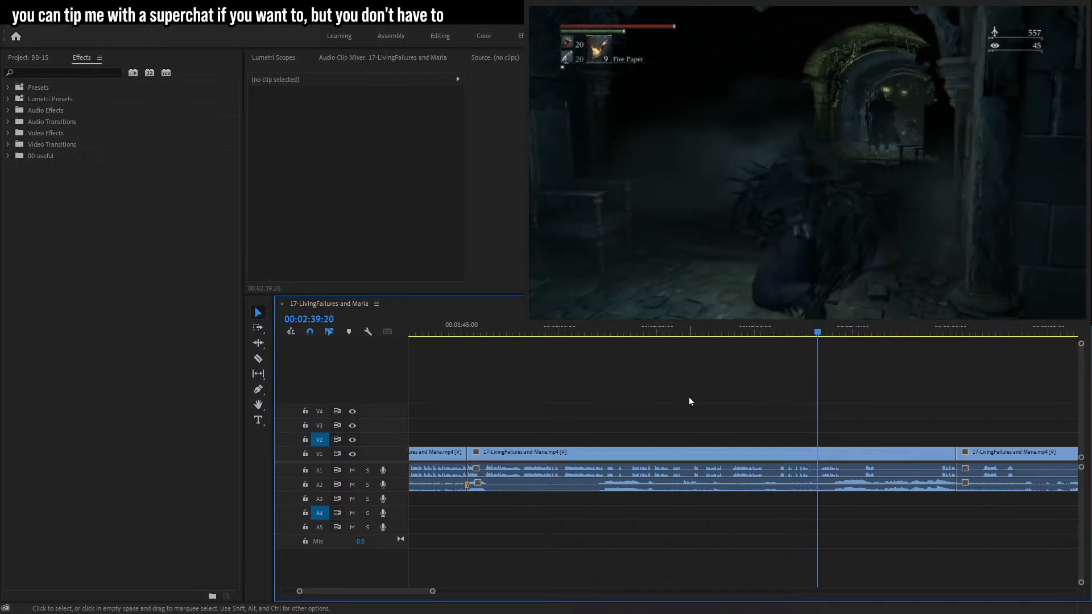
Preview the footage, then cut a section out of the gameplay clip near 2:33 with the Razor tool and delete the pieces.
left_click(748, 331)
left_click_drag(671, 333, 662, 335)
key("space")
key("space")
key("c")
left_click_drag(723, 334, 781, 335)
left_click(778, 454)
key("v")
left_click(701, 451)
key("Delete")
left_click(688, 455)
key("Delete")
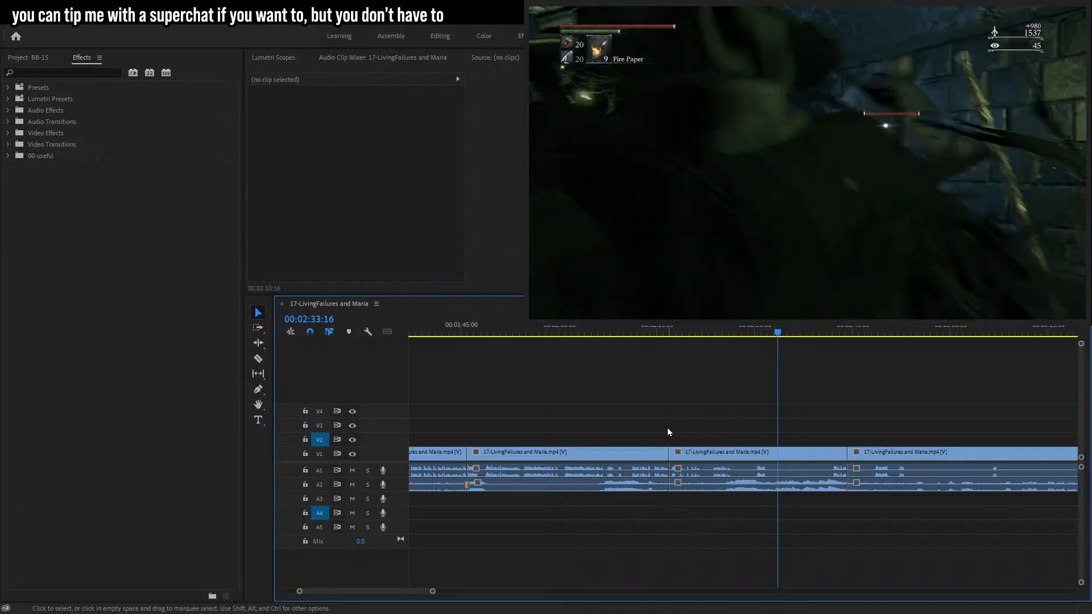
Select the empty gap left between the gameplay clips near 2:22 and delete it to close the gap.
left_click(692, 517)
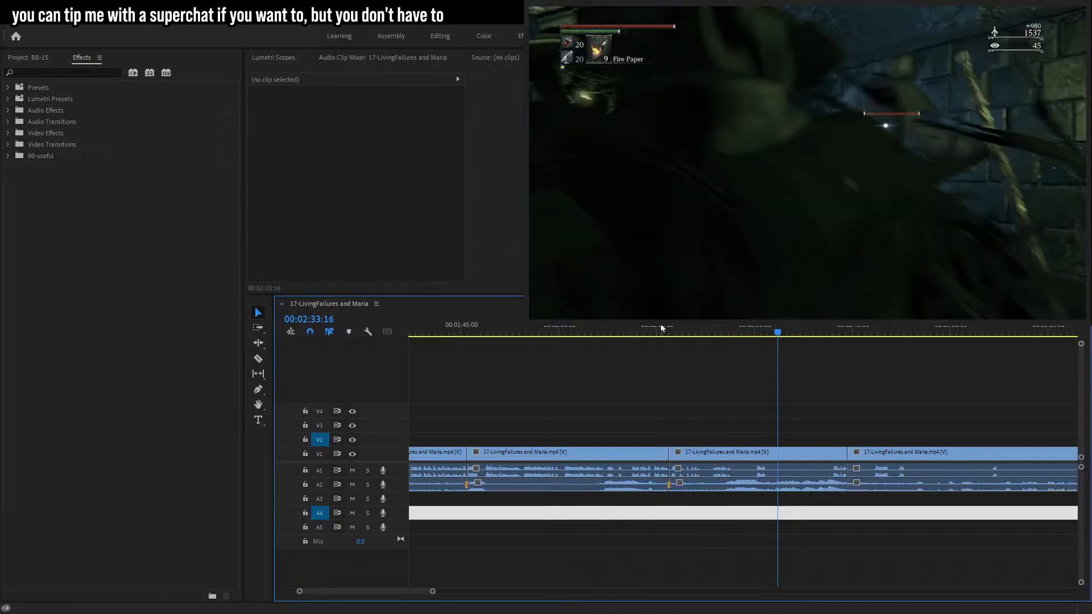
left_click(661, 330)
left_click(795, 389)
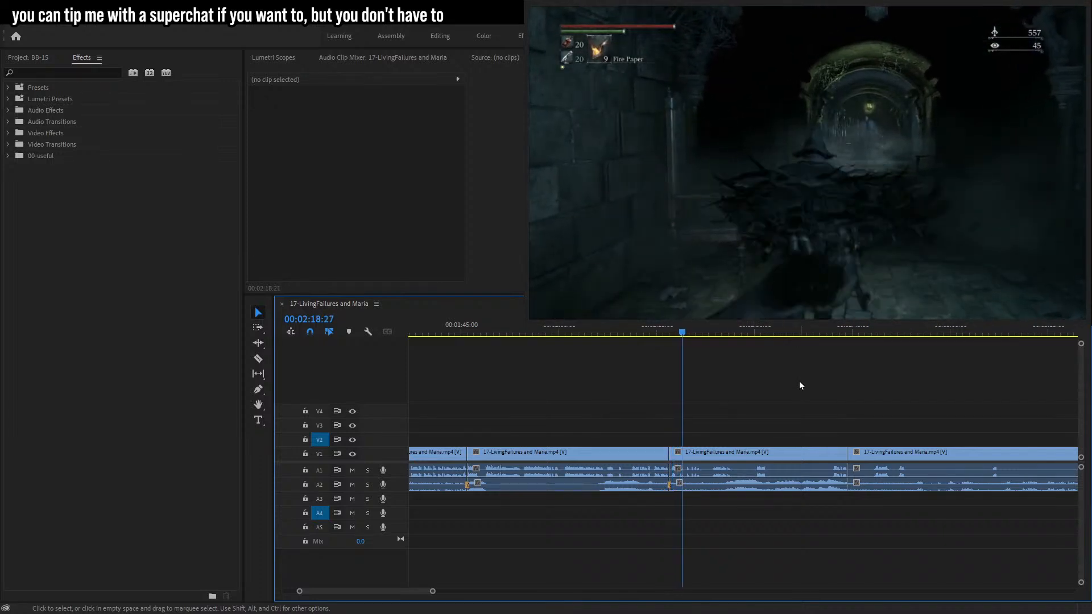
left_click_drag(434, 593, 411, 591)
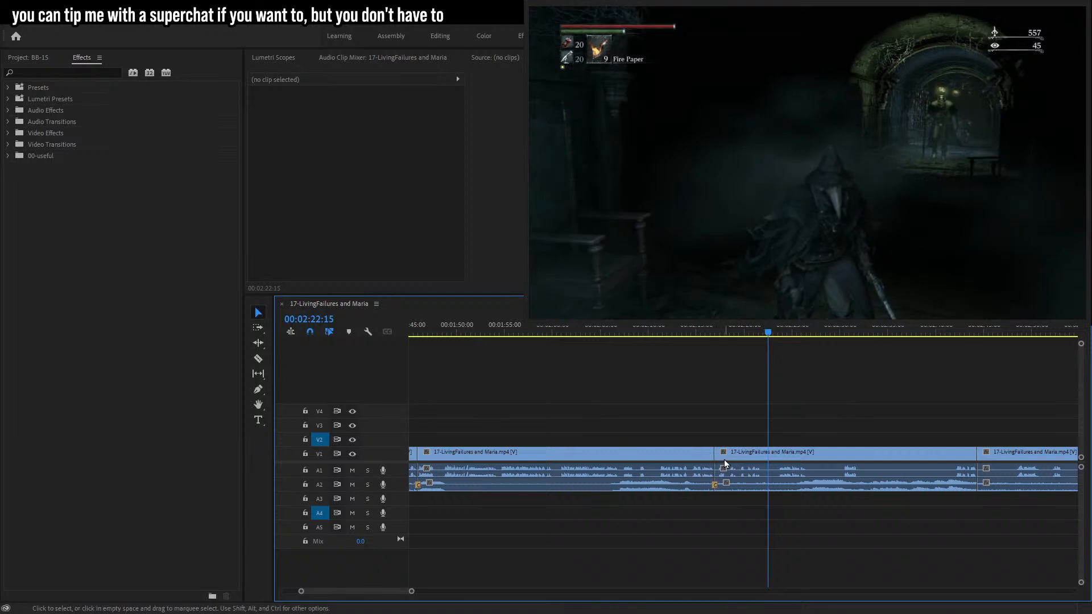
left_click_drag(769, 441, 768, 450)
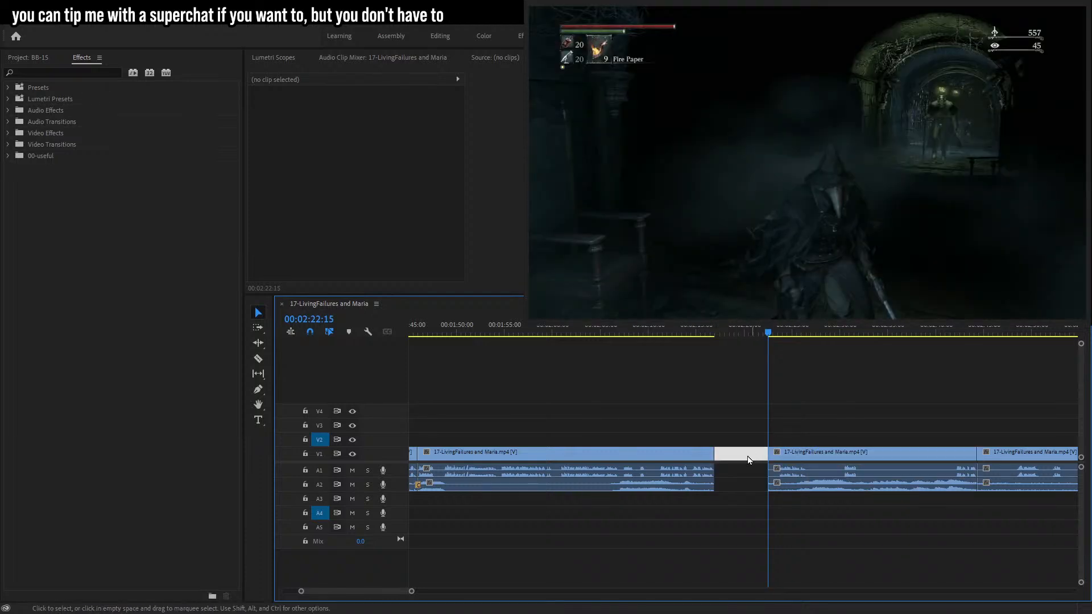
key("Delete")
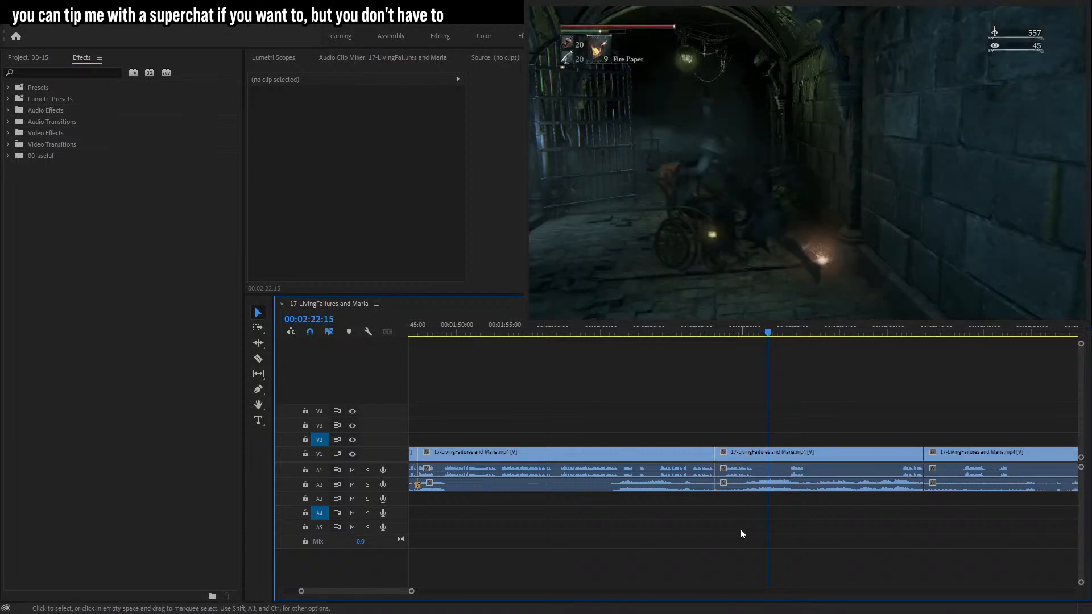
Play back the edited section of the timeline and park the playhead at about 00:02:42:29.
left_click_drag(742, 519, 712, 486)
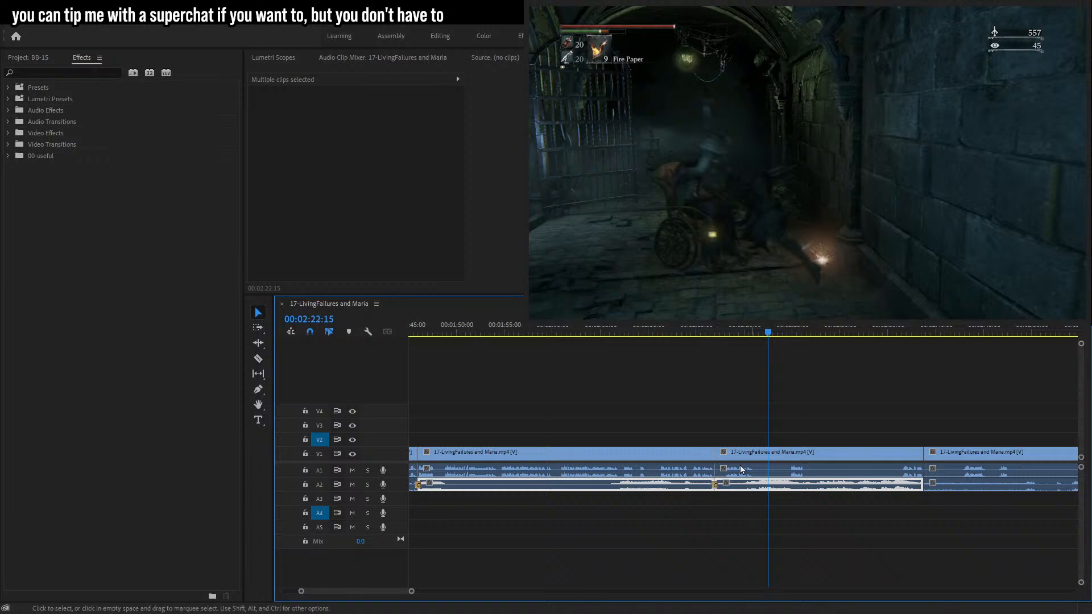
left_click(744, 528)
left_click(709, 329)
key("space")
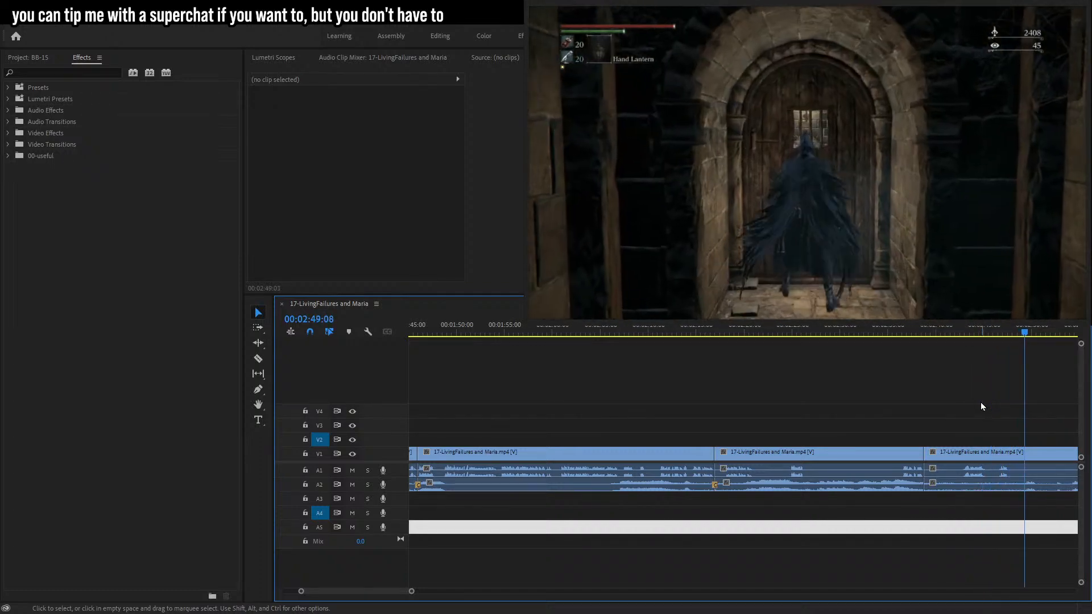
key("space")
left_click(965, 331)
left_click_drag(965, 331, 966, 331)
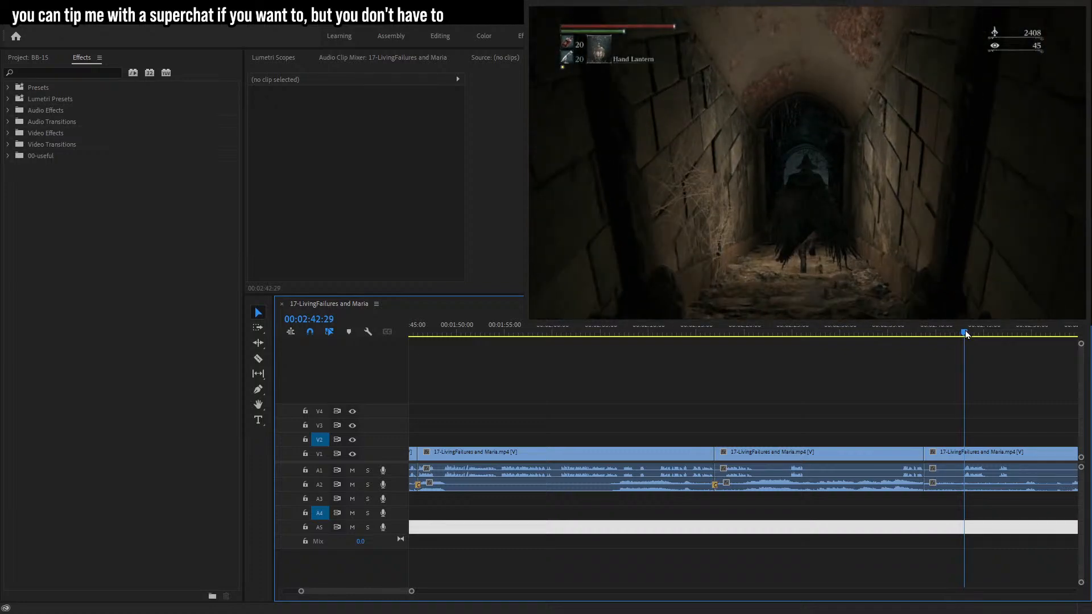
Place the speak-black-b.png speech bubble image on track V2 at the playhead.
left_click(27, 58)
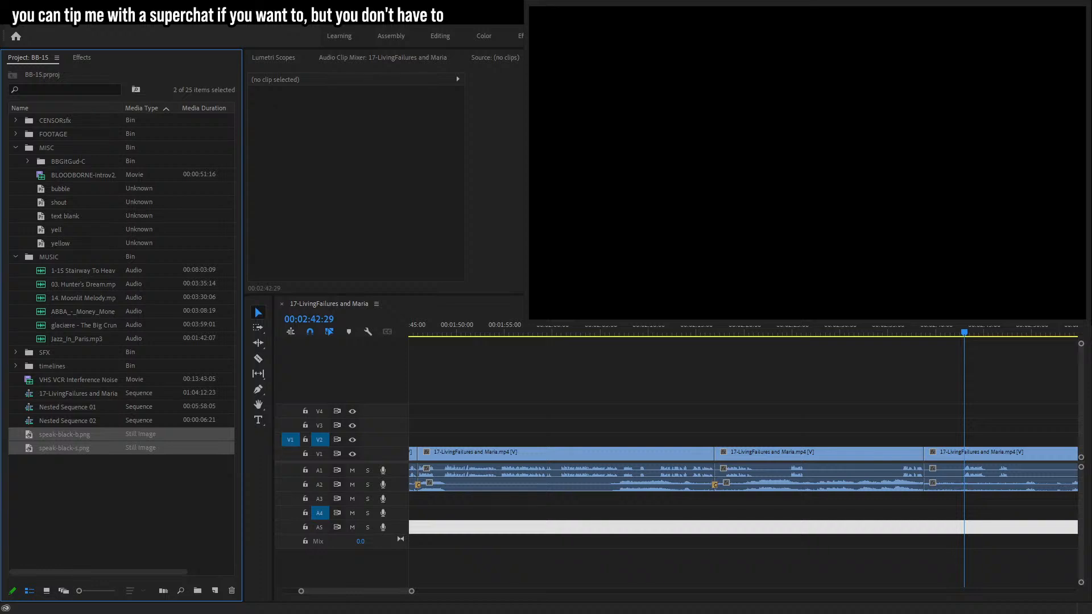
left_click(61, 546)
left_click_drag(70, 449, 969, 441)
left_click_drag(66, 434, 969, 442)
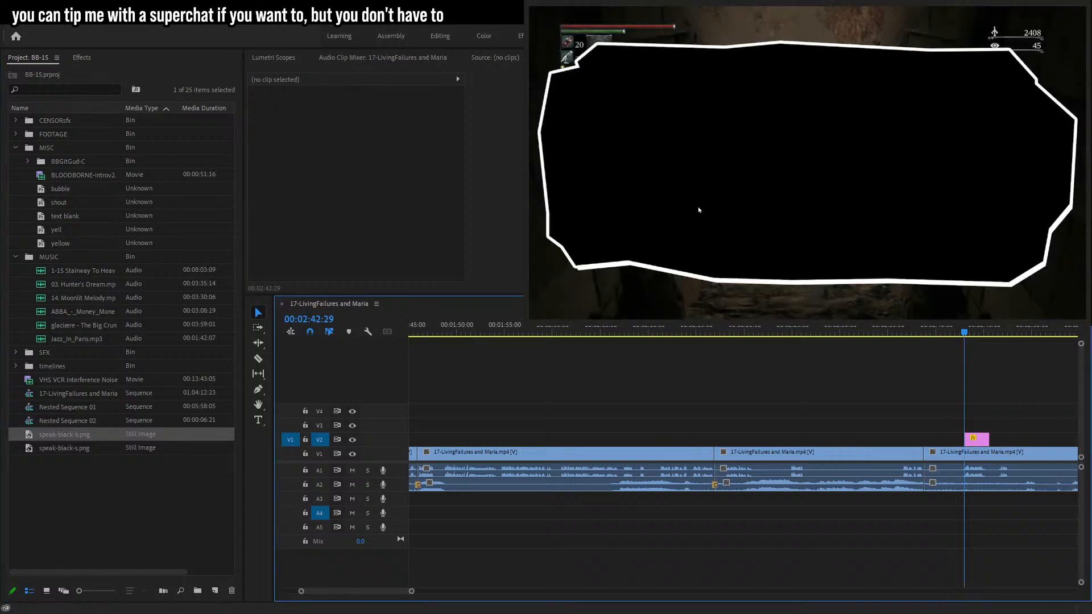
Add a caption over the bubble reading "whaaat's behind" and "door number one??" on two lines.
key("t")
left_click(704, 143)
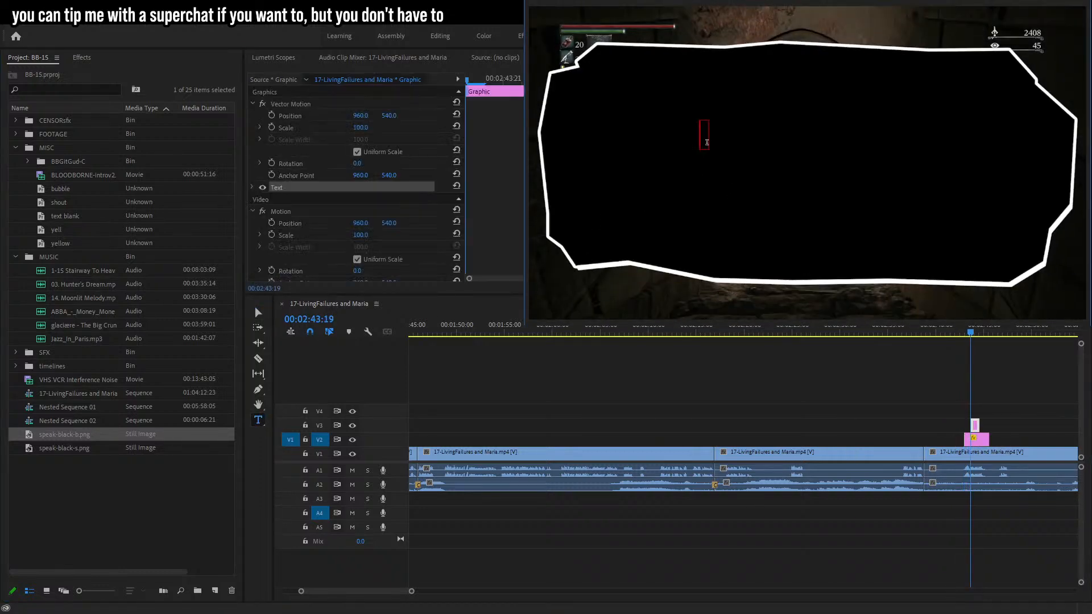
type("wha")
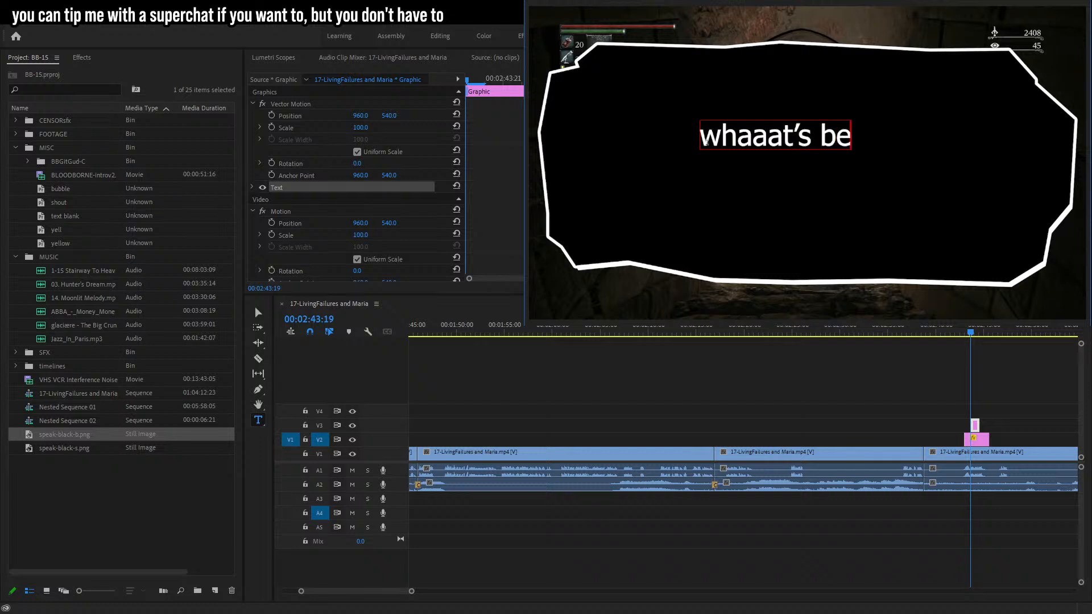
type("aat's behind")
key("Return")
type("door number one")
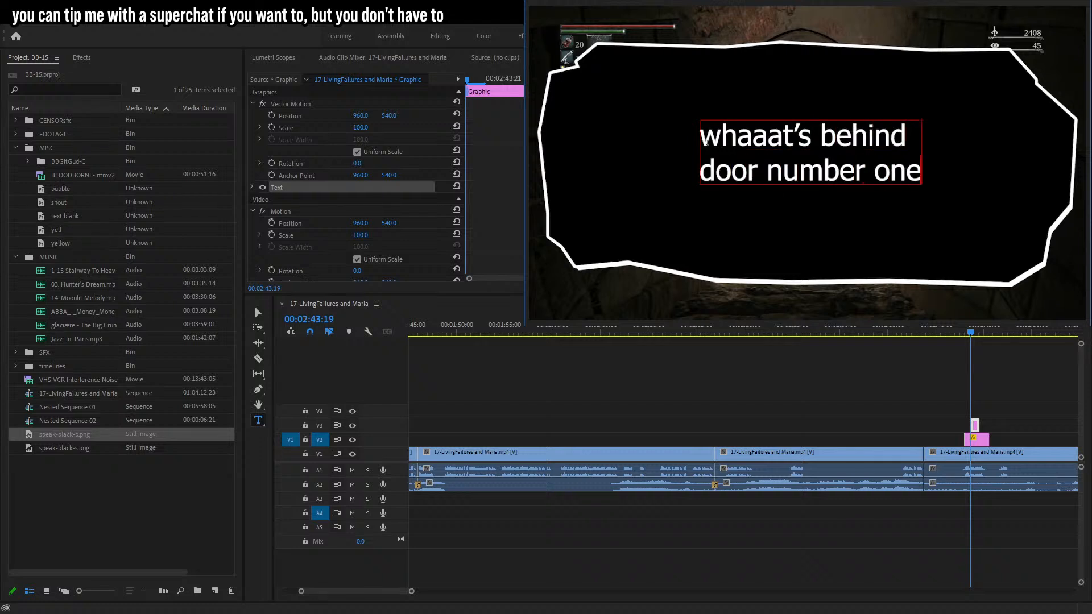
type("??")
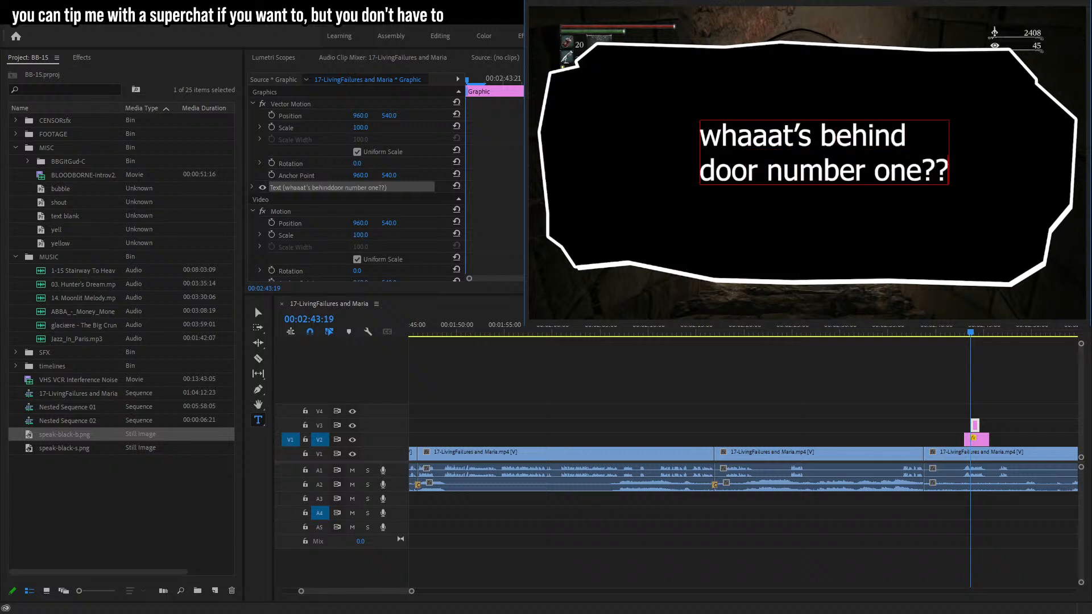
Select the caption text and add another 'a' so the first word reads "whaaaat's".
key("ctrl+a")
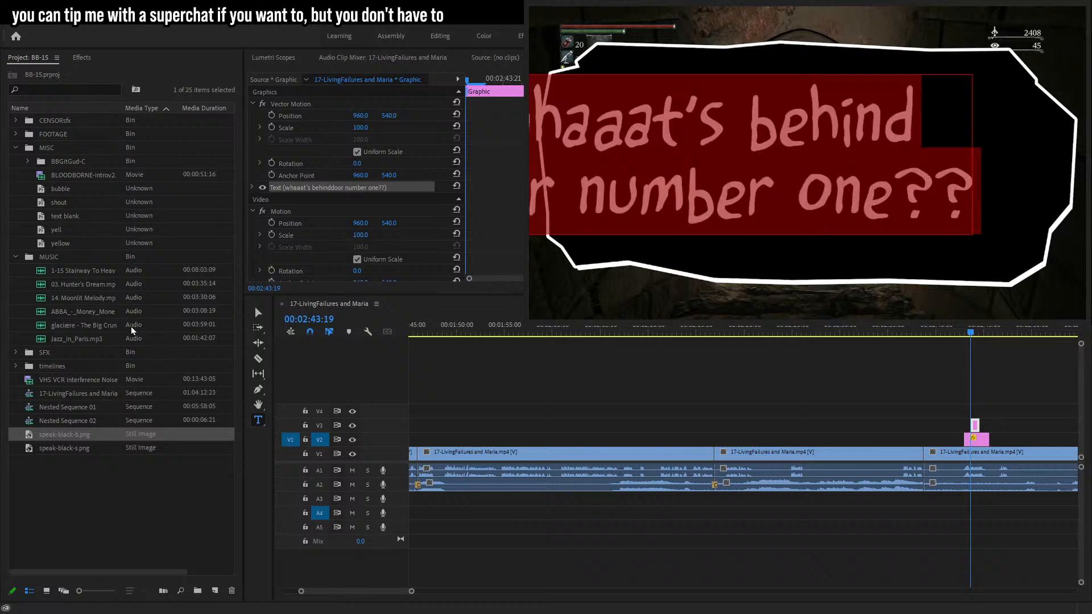
left_click(258, 313)
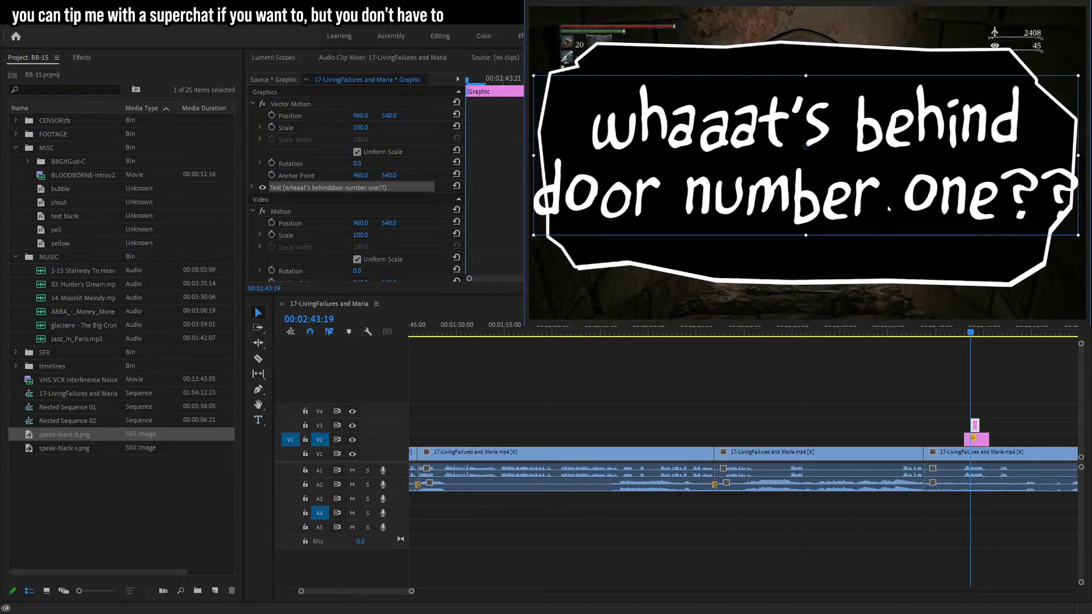
key("t")
left_click(763, 132)
type("a")
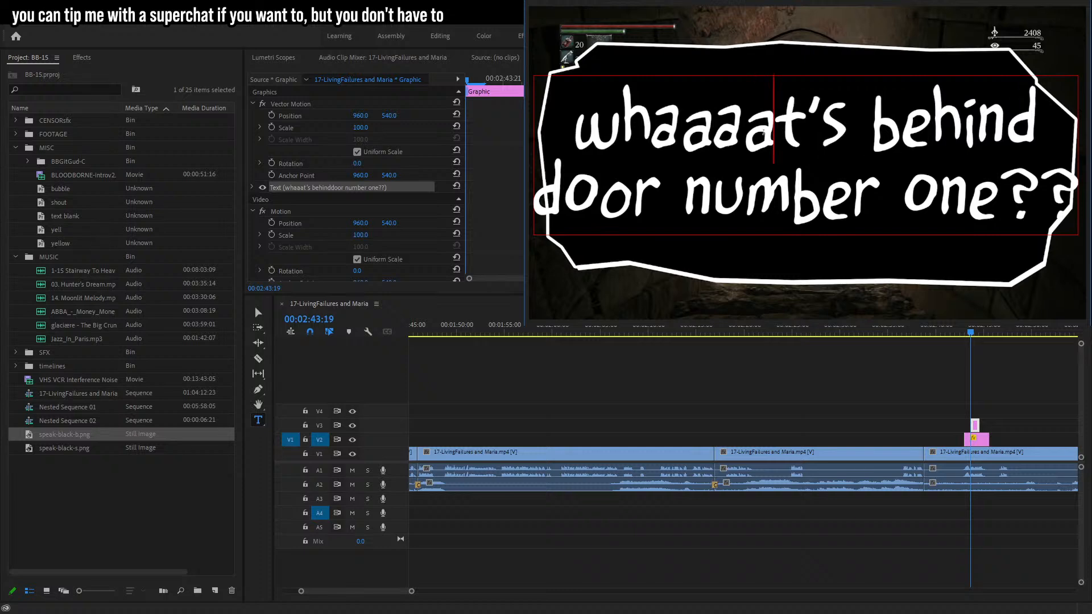
Rebreak the caption into three lines "whaaaat's / behind door / number one??" and nudge it upward.
left_click(854, 136)
key("Delete")
key("Return")
key("End")
key("Delete")
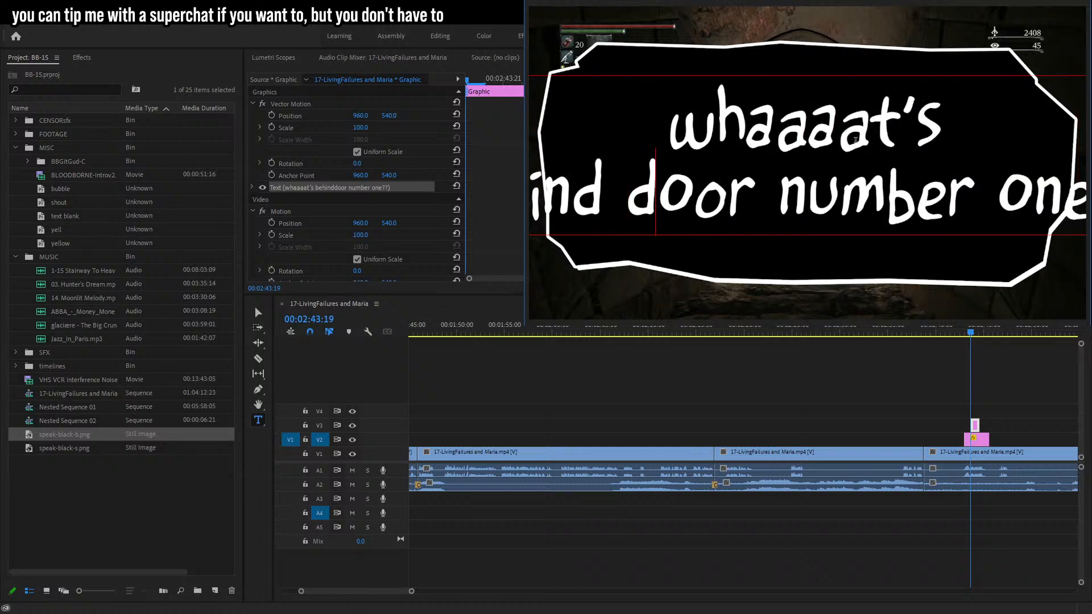
key("Return")
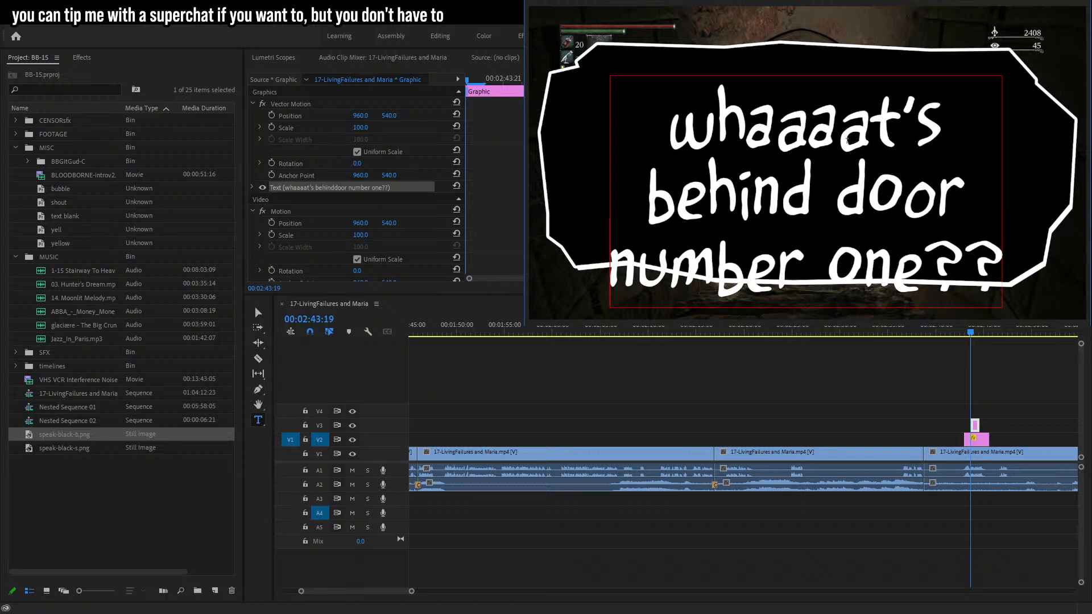
left_click(256, 308)
left_click_drag(777, 189, 780, 158)
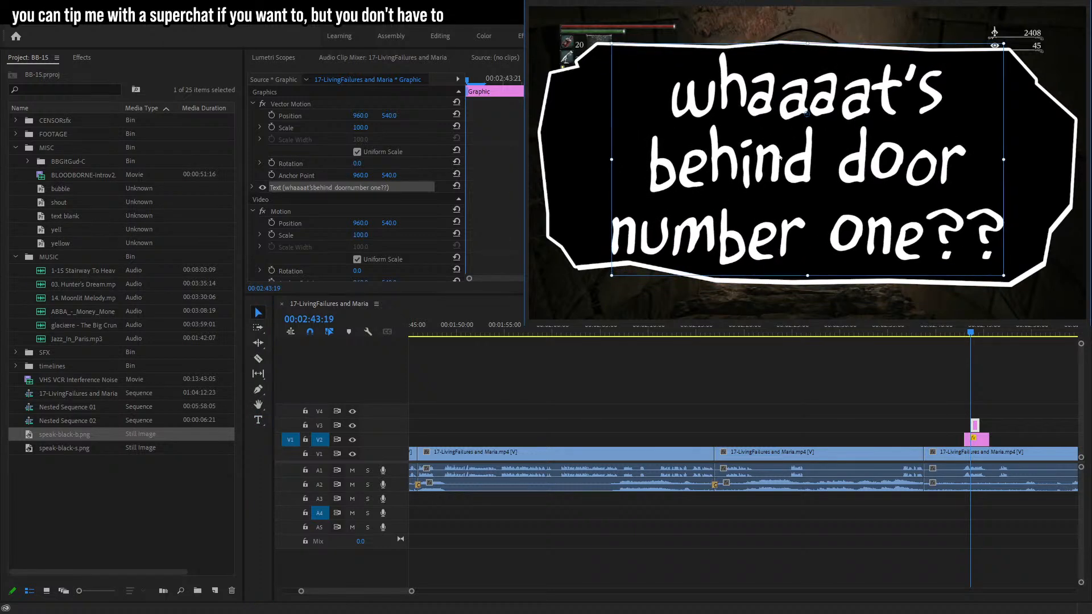
Replace the bubble image on V2 with speak-black-s.png.
left_click(976, 440)
key("Delete")
left_click_drag(63, 447, 976, 439)
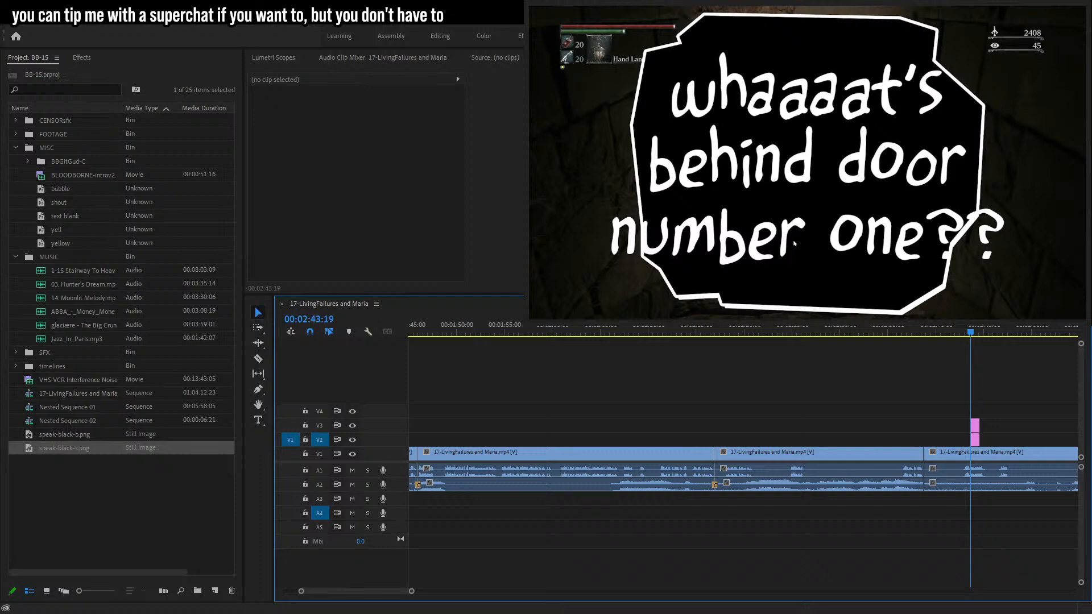
Change "number one" in the caption to "#1".
key("t")
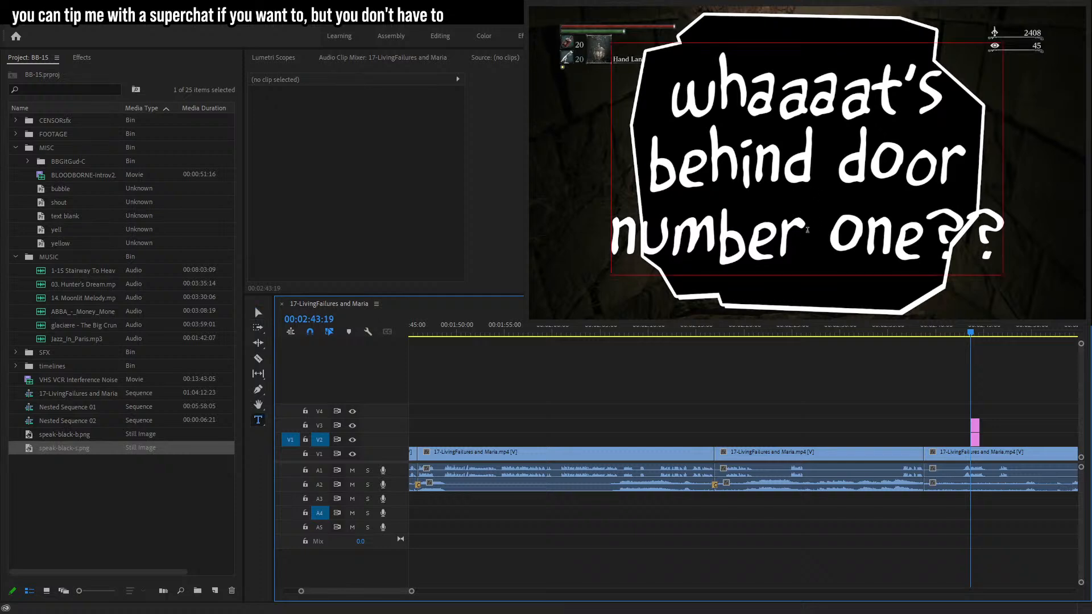
double_click(621, 244)
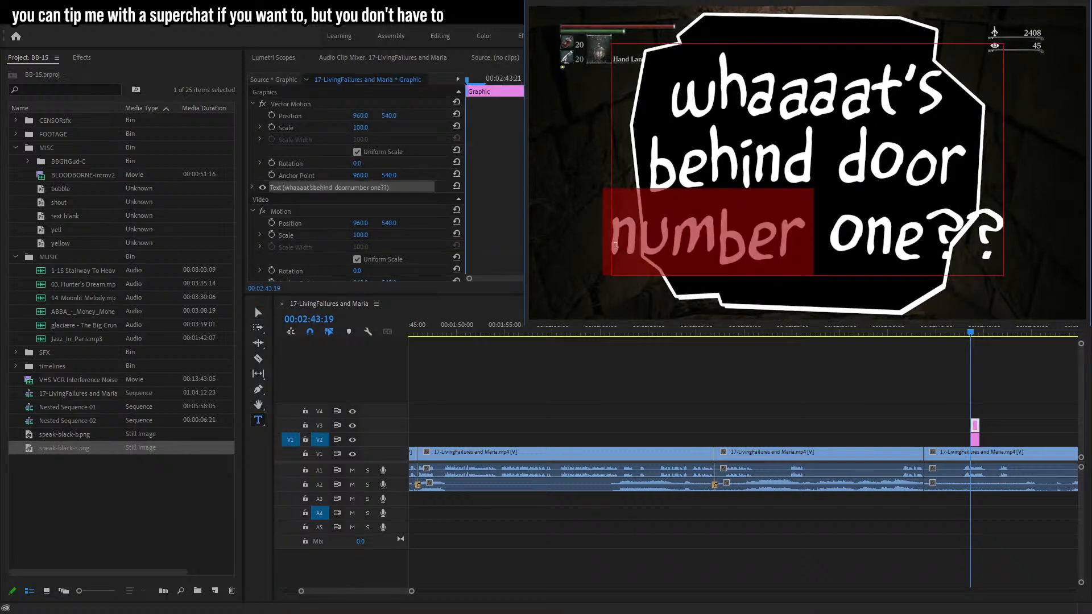
type("#1")
key("Delete")
key("Delete")
key("Delete")
key("Delete")
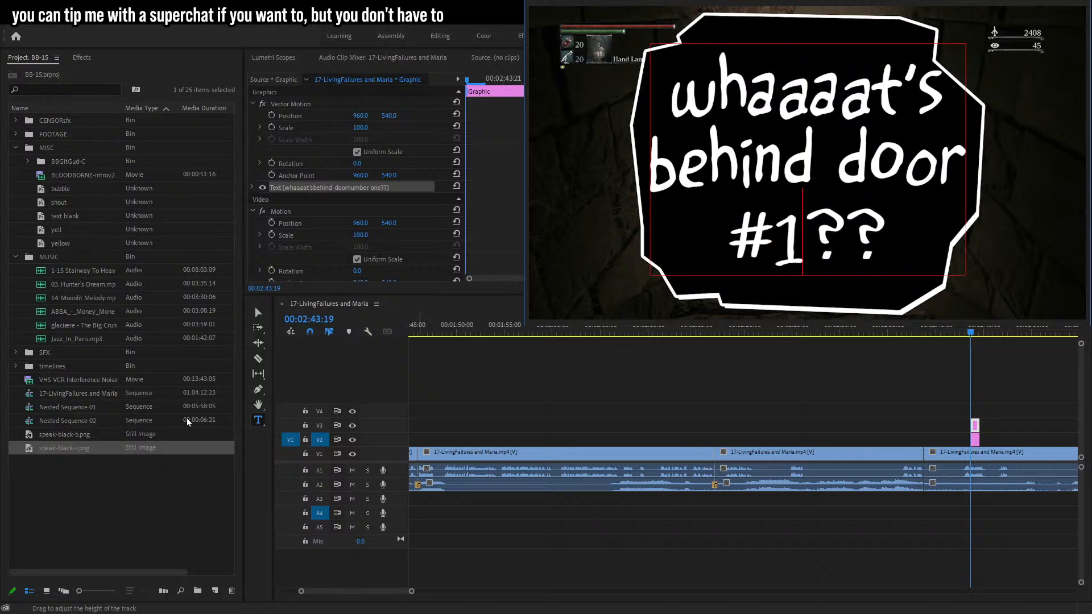
Remove one 'a' from "whaaaat's" and nudge the caption into place within the bubble.
left_click(258, 312)
left_click_drag(792, 155, 791, 159)
left_click(861, 92)
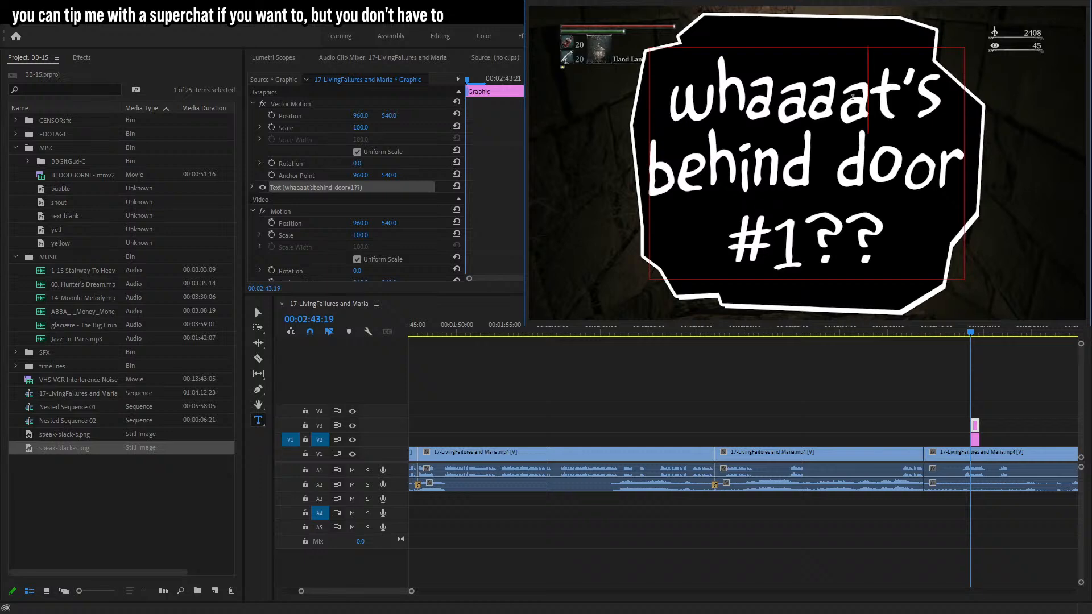
key("BackSpace")
left_click(258, 312)
left_click_drag(730, 163, 733, 164)
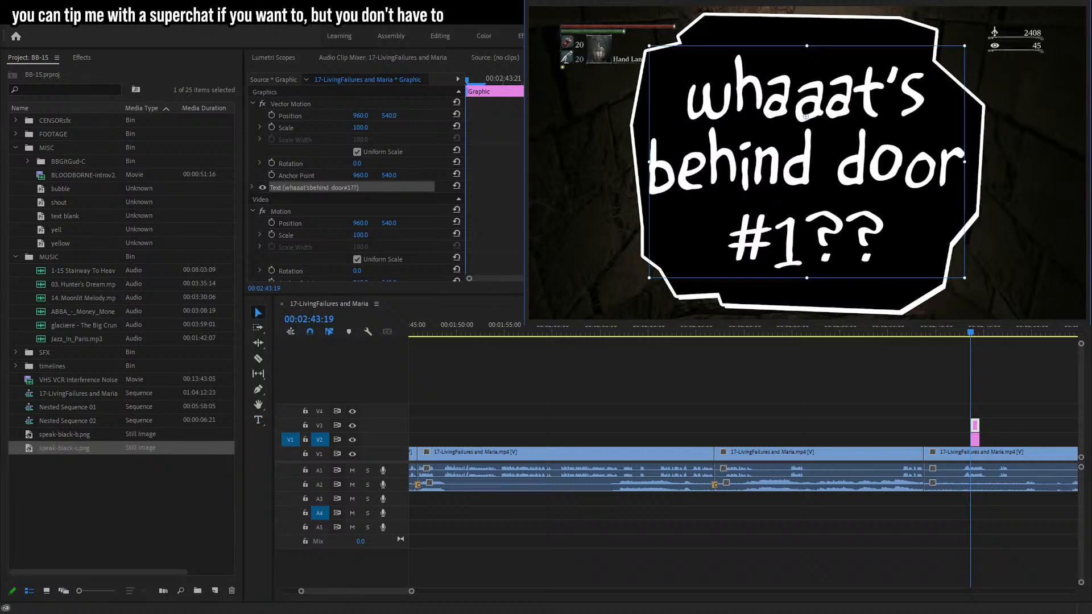
Nest the bubble image and caption clips into a single nested sequence.
left_click_drag(1012, 377, 956, 441)
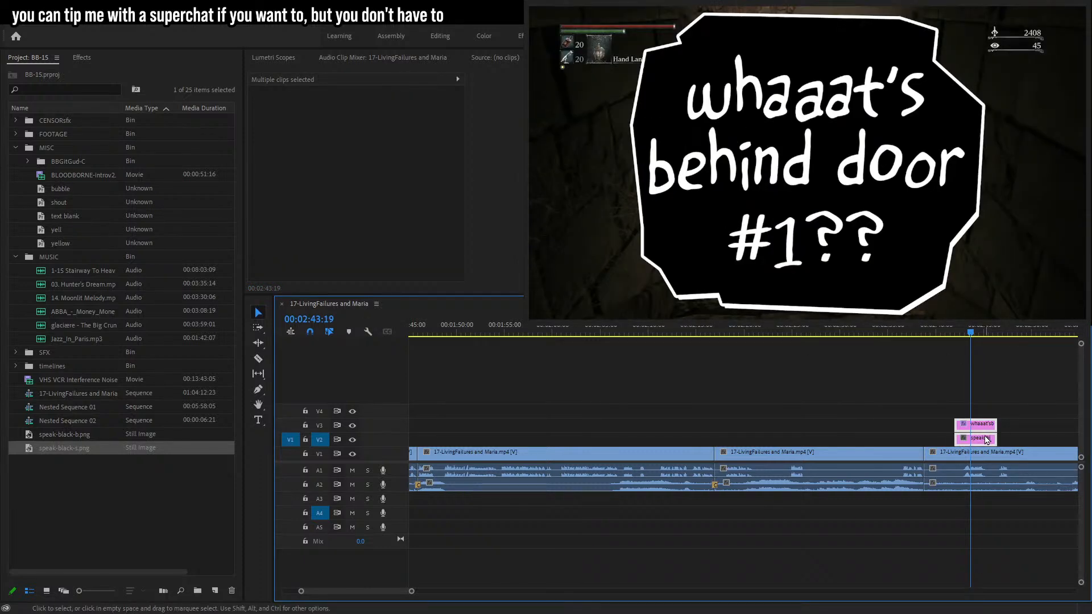
key("ctrl+s")
key("Return")
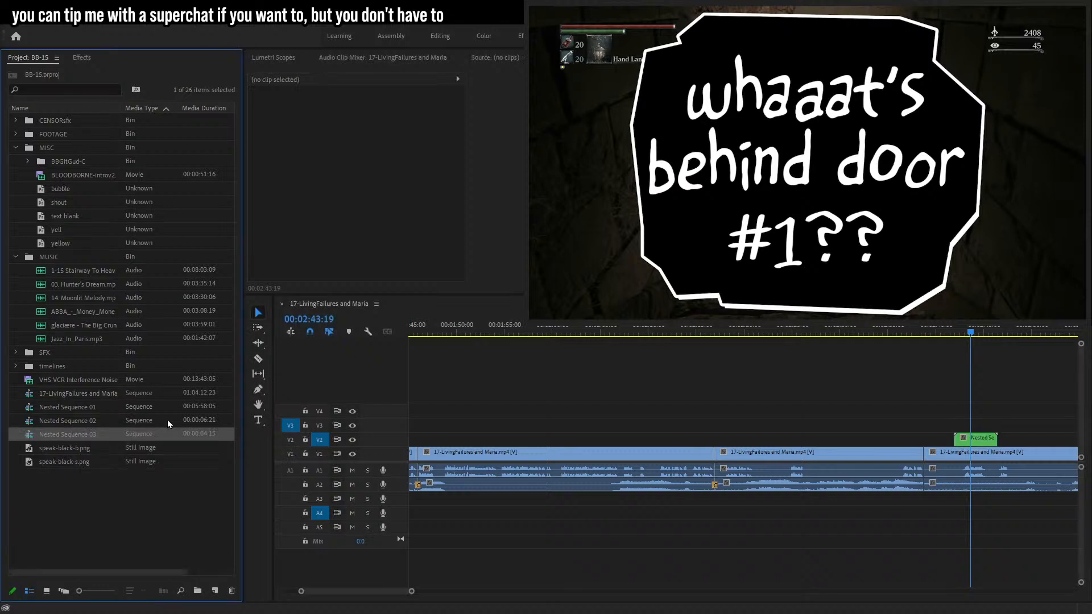
Collapse the MUSIC and MISC bins and create a new project bin named x-nested.
left_click(93, 408, "shift")
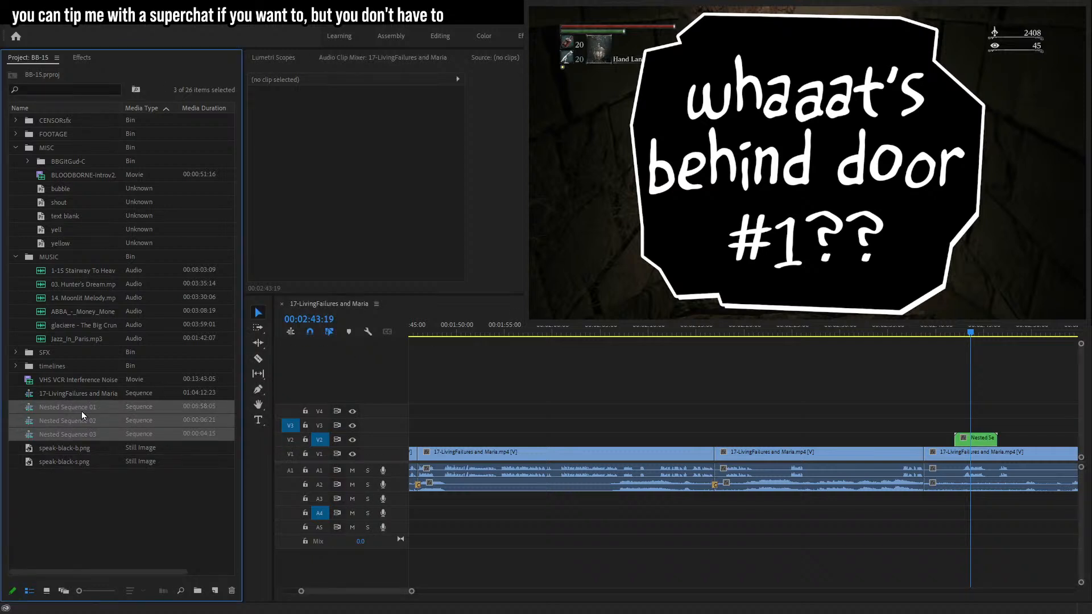
left_click(15, 257)
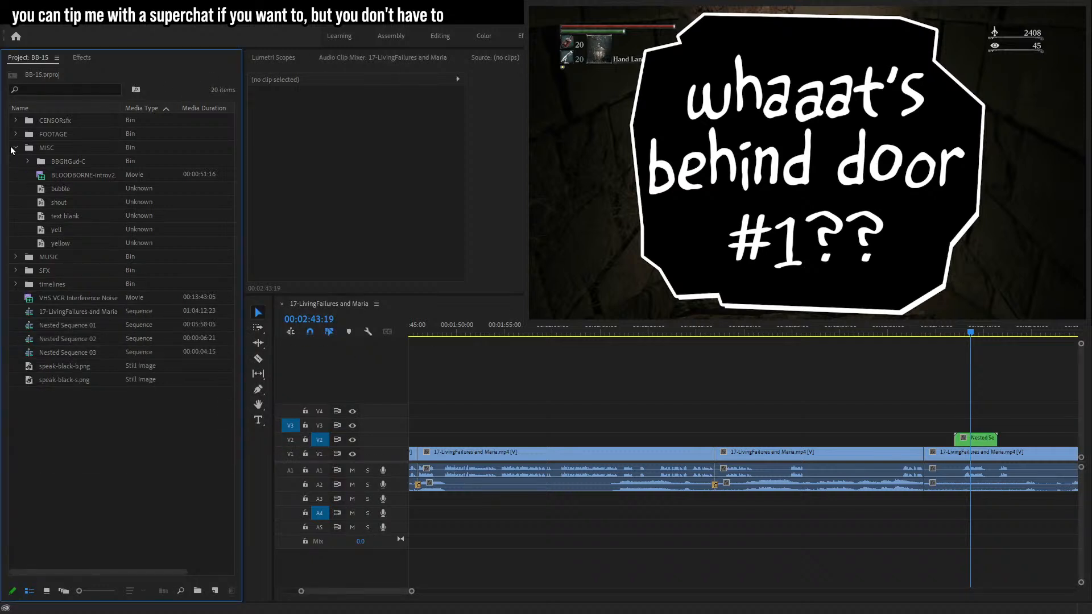
left_click(15, 147)
left_click(197, 591)
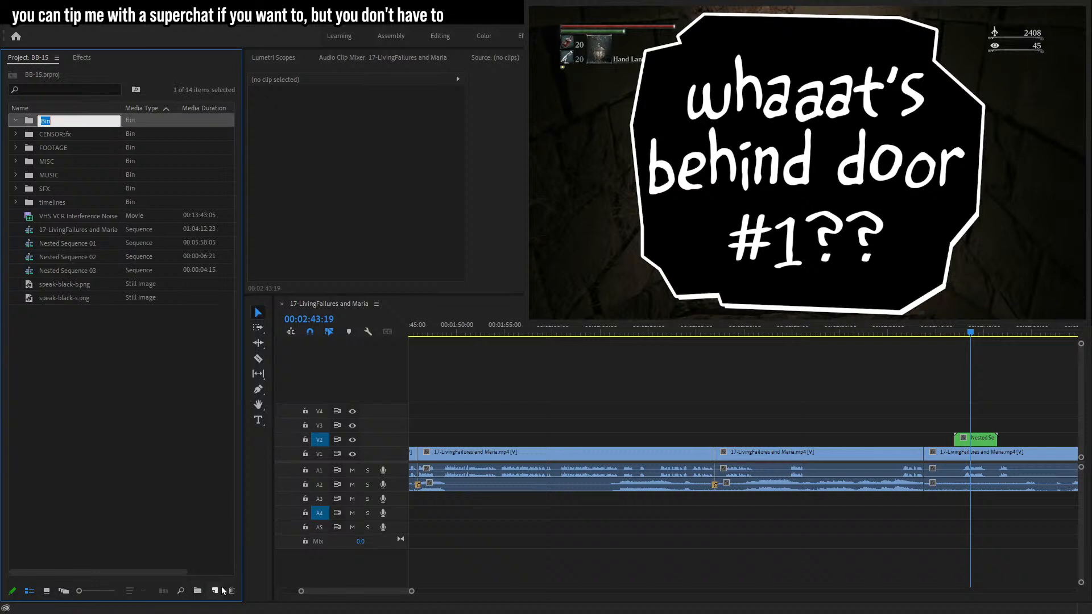
type("x-nested")
key("Tab")
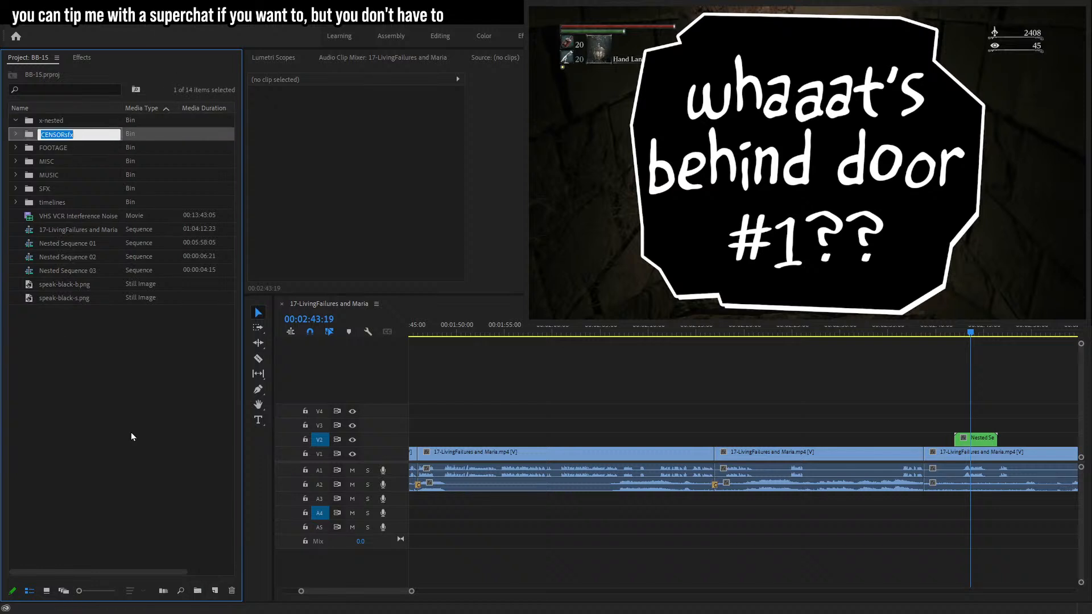
Move Nested Sequence 01, 02 and 03 into the x-nested bin.
left_click(84, 243)
left_click(85, 271, "shift")
left_click_drag(74, 251, 51, 121)
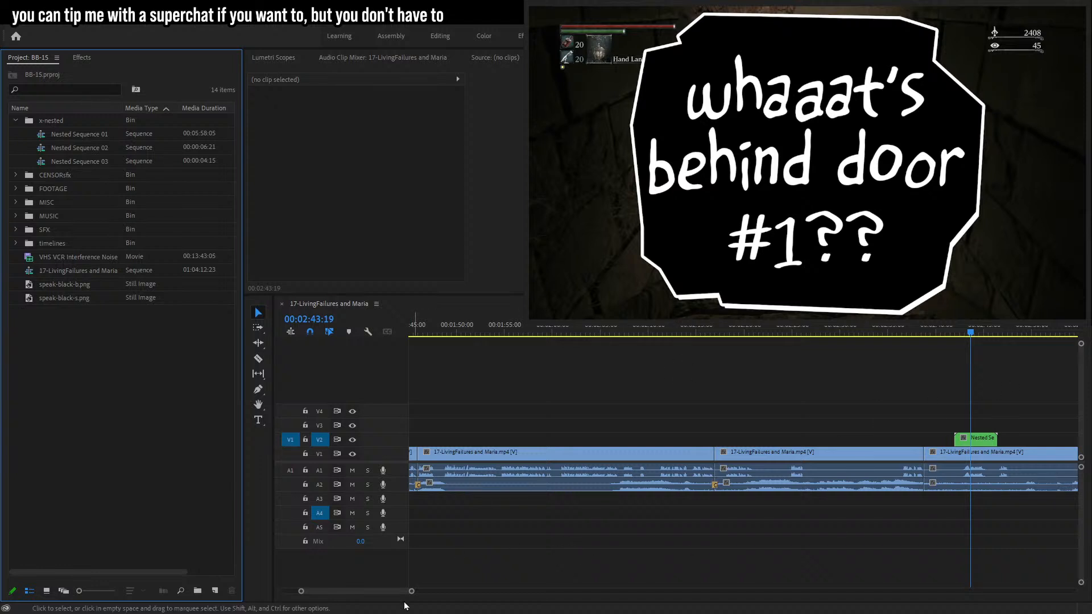
left_click_drag(413, 594, 348, 592)
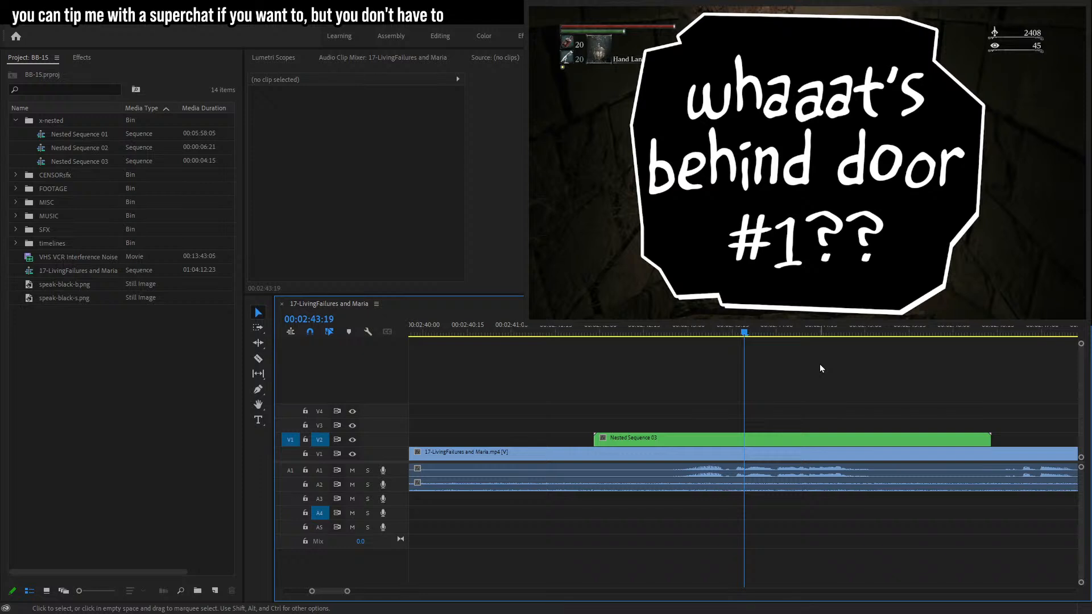
Select the Nested Sequence 03 bubble clip and scale it down to 13%.
left_click(688, 442)
left_click(360, 128)
type("10")
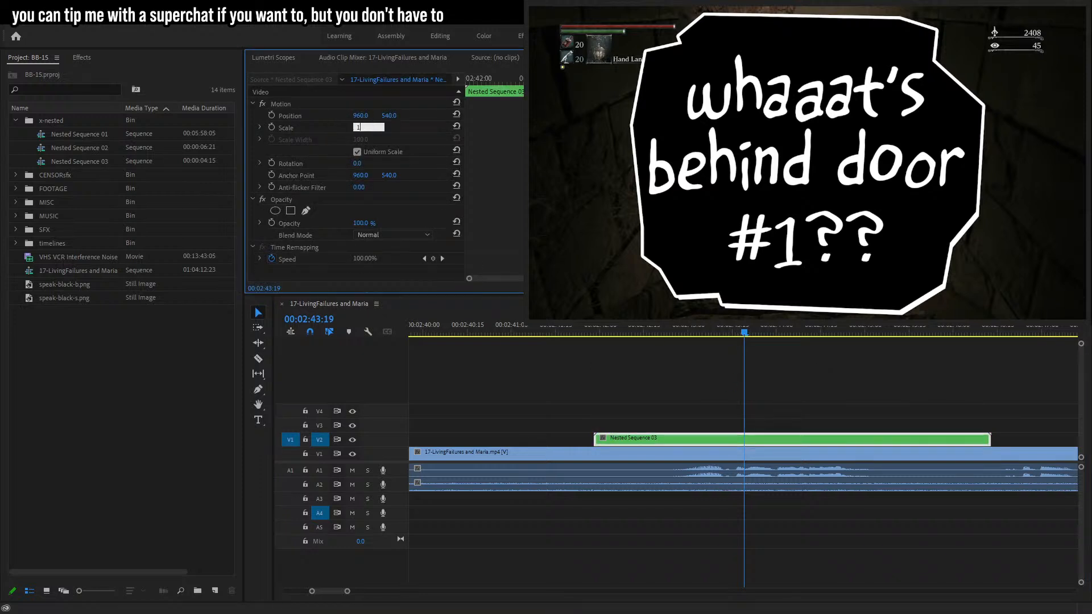
key("Return")
left_click(362, 128)
key("Up")
key("Up")
key("Up")
key("Up")
key("Up")
key("Return")
left_click(359, 128)
key("Down")
key("Down")
key("Return")
left_click(322, 129)
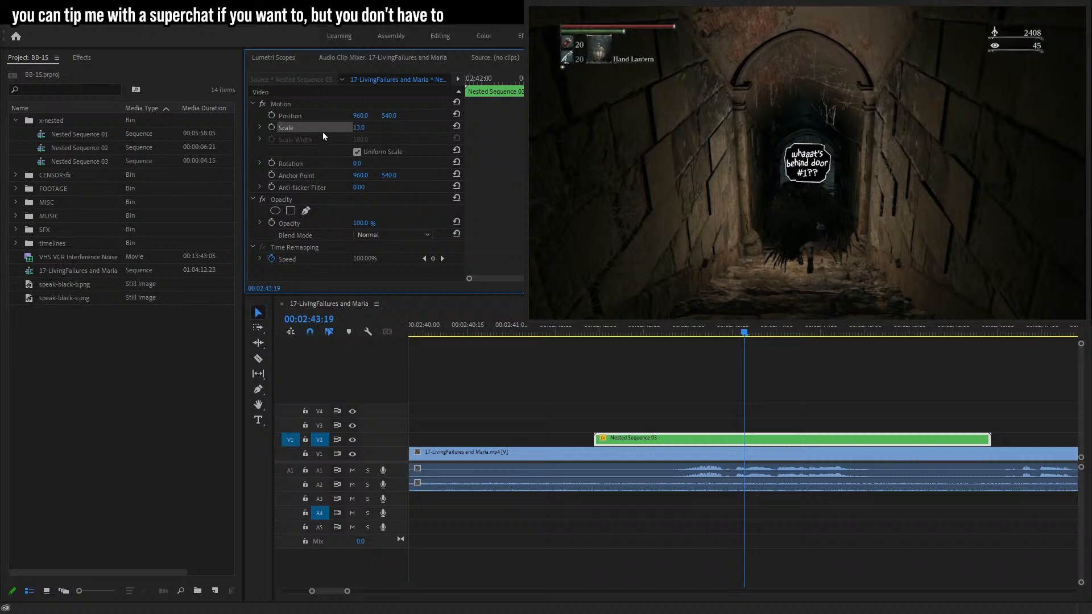
mouse_move(794, 164)
left_mouse_down()
mouse_move(754, 136)
mouse_move(799, 167)
left_mouse_up()
left_click(271, 116)
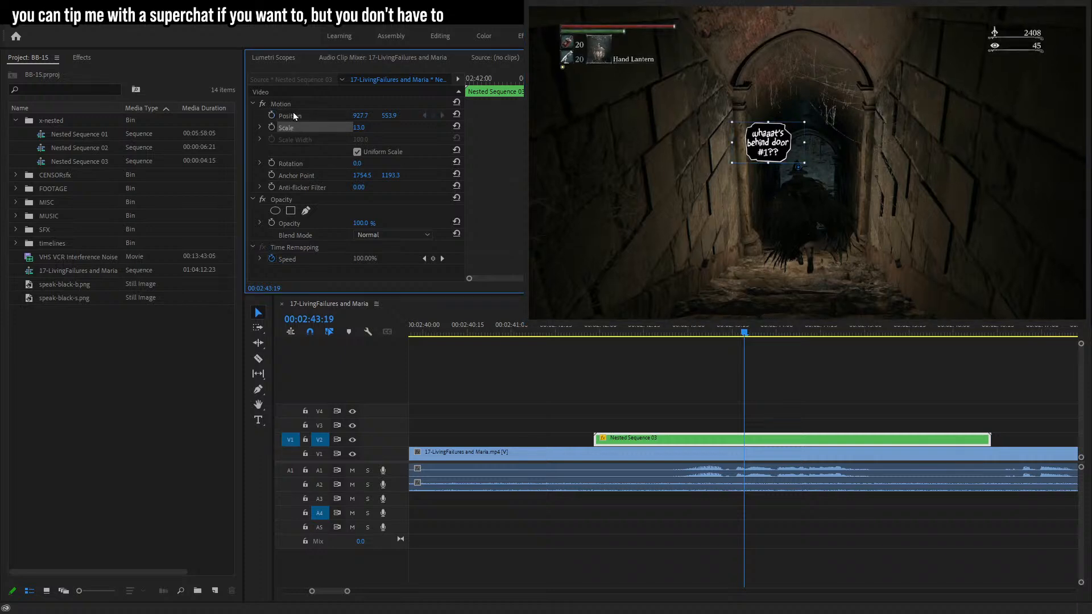
left_click(273, 126)
key("ctrl+z")
Turn on scale keyframing for the bubble near 02:42:28 and set a 15% scale keyframe a few frames later.
left_click(303, 127)
key("Left")
key("Left")
key("Left")
key("Left")
key("Left")
key("Left")
key("Left")
key("Left")
key("Left")
key("Left")
key("Left")
key("Left")
key("Left")
key("Left")
key("Left")
key("Left")
key("Left")
key("Left")
key("Left")
key("Left")
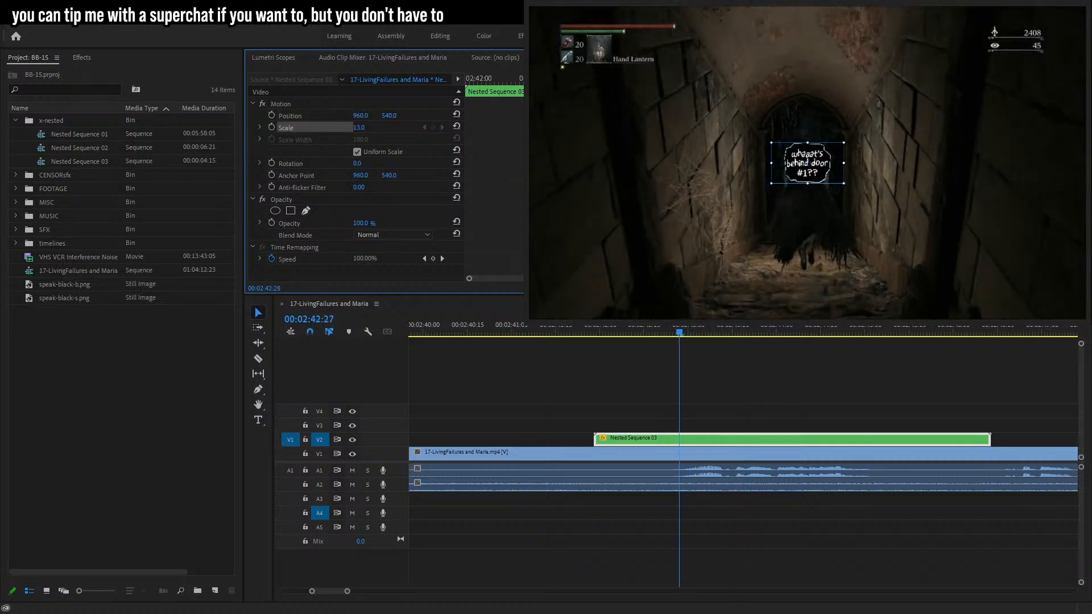
left_click(272, 127)
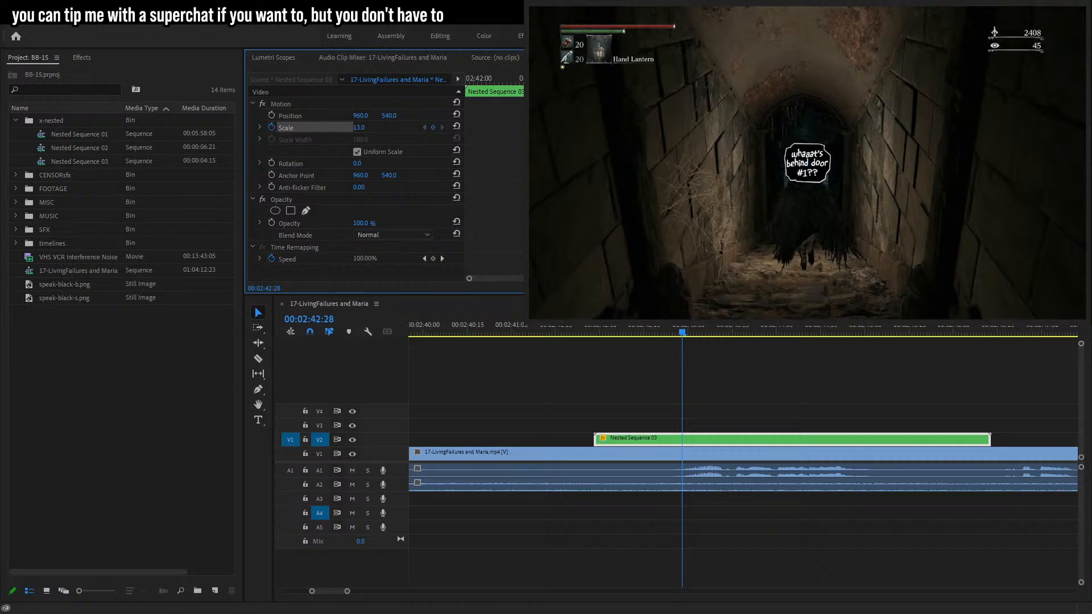
key("Left")
key("Left")
key("Left")
key("Left")
key("Left")
key("Left")
key("Left")
key("Left")
key("Left")
key("Left")
key("Left")
key("Right")
key("Right")
key("Right")
key("Right")
key("Right")
key("Right")
key("Right")
key("Right")
key("Right")
key("Right")
key("Right")
key("Right")
key("Right")
key("Right")
key("Right")
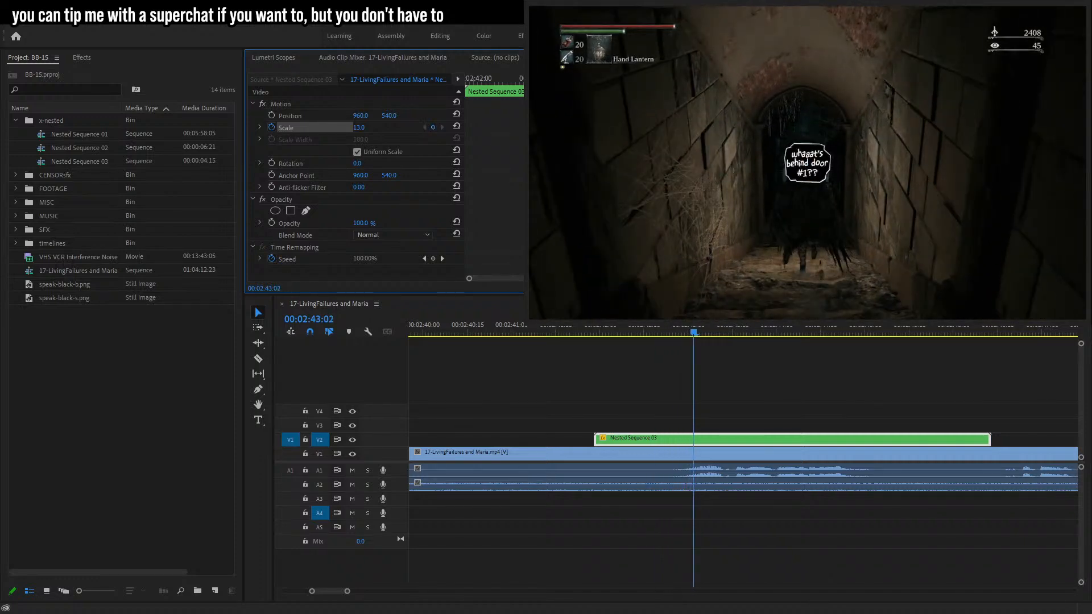
key("Left")
key("Left")
left_click(359, 127)
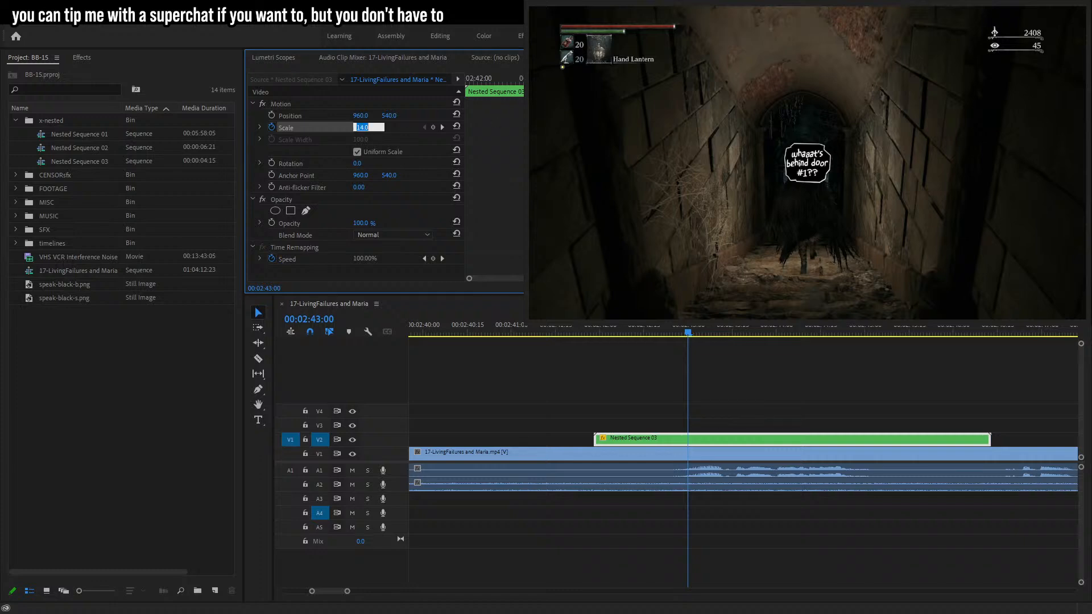
type("15")
key("Return")
Preview the bubble's pop-in and trim the bubble clip's start to the playhead at about 02:42:25.
key("Left")
key("Left")
key("Left")
key("Left")
key("Left")
key("Left")
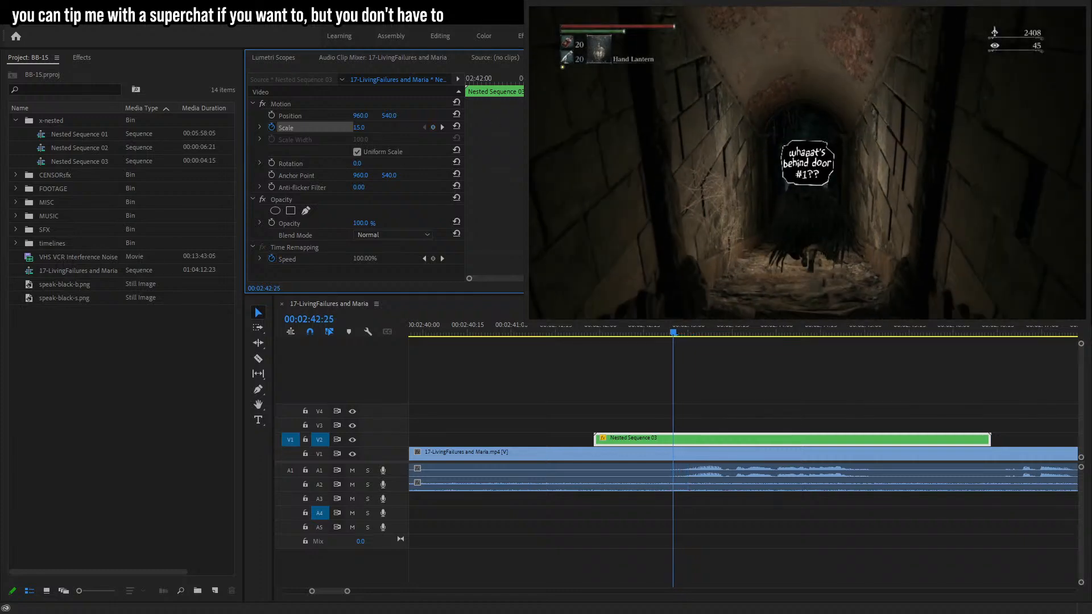
key("space")
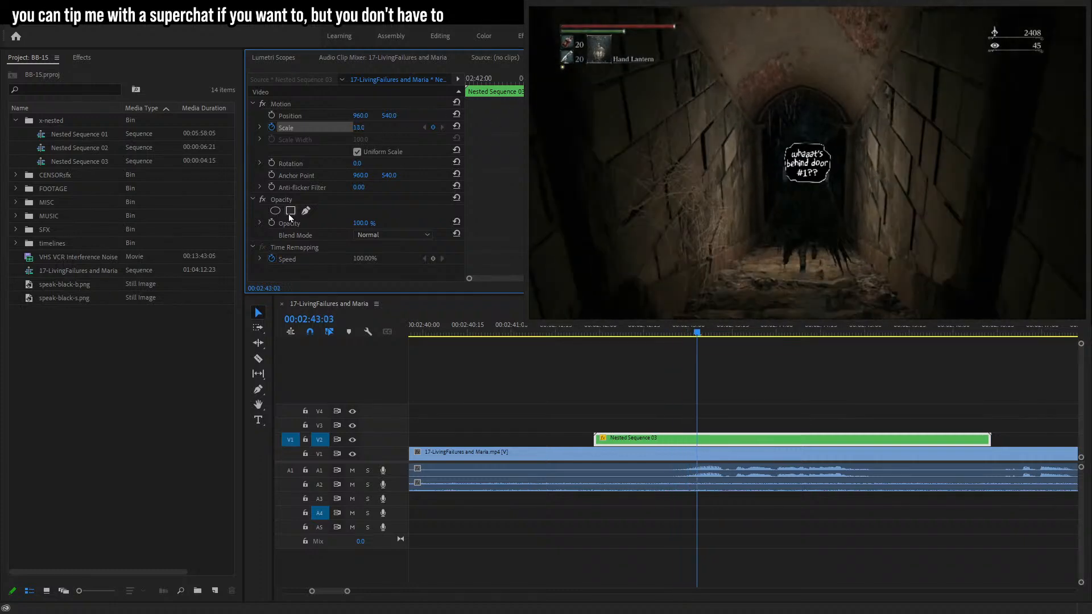
key("space")
key("shift+Left")
key("shift+Left")
key("shift+Left")
key("shift+Left")
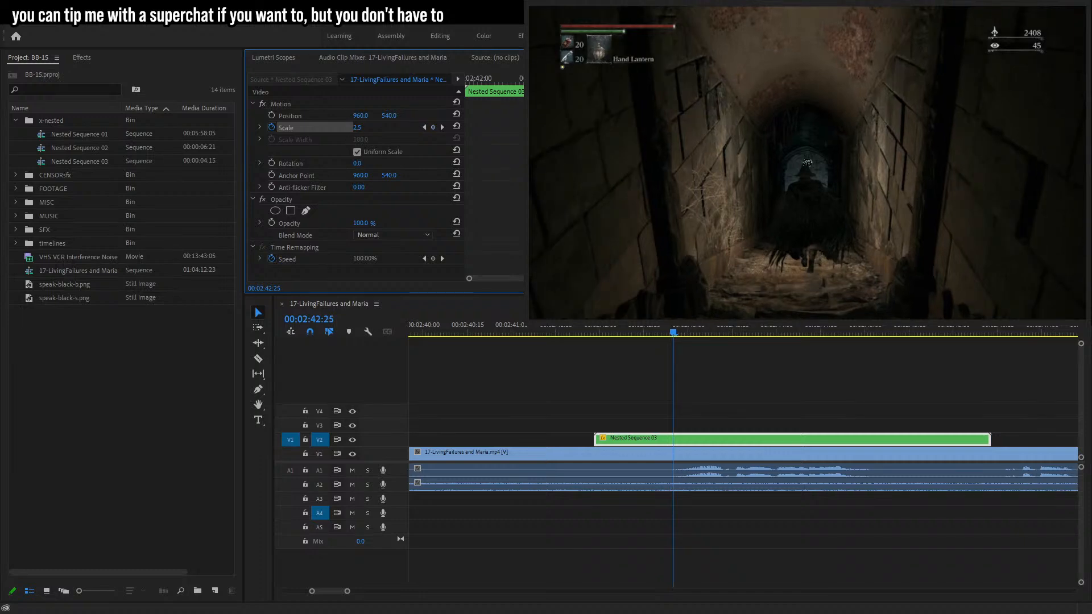
left_click_drag(595, 439, 674, 439)
key("space")
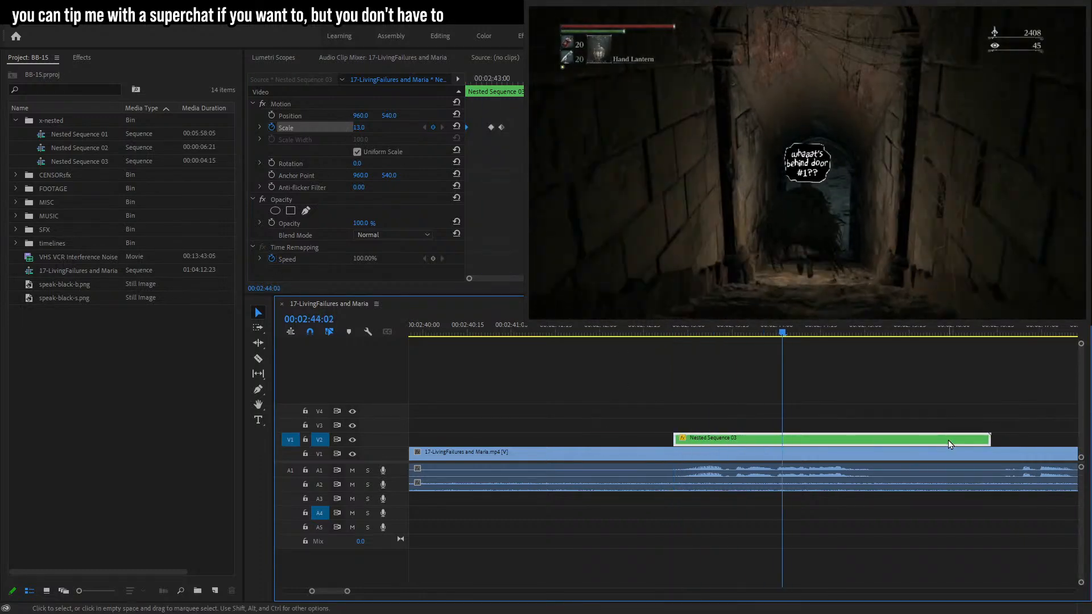
Trim the bubble clip's end shorter and add a 14% scale keyframe near its end.
left_click_drag(987, 438, 905, 452)
left_click(432, 127)
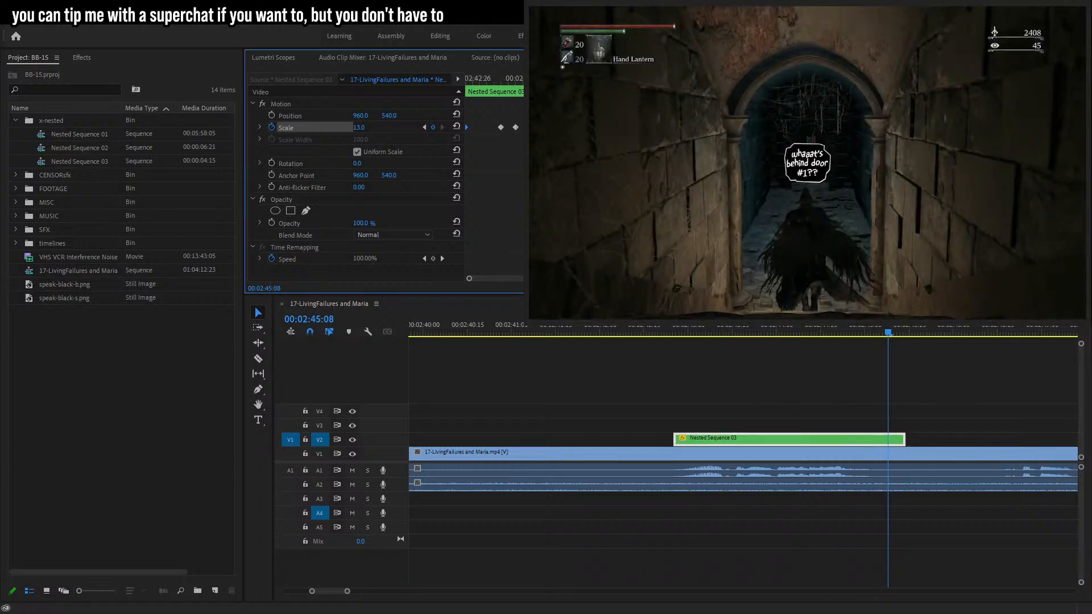
key("Right")
left_click(357, 128)
key("Up")
key("Return")
key("Right")
key("Right")
key("Right")
key("Right")
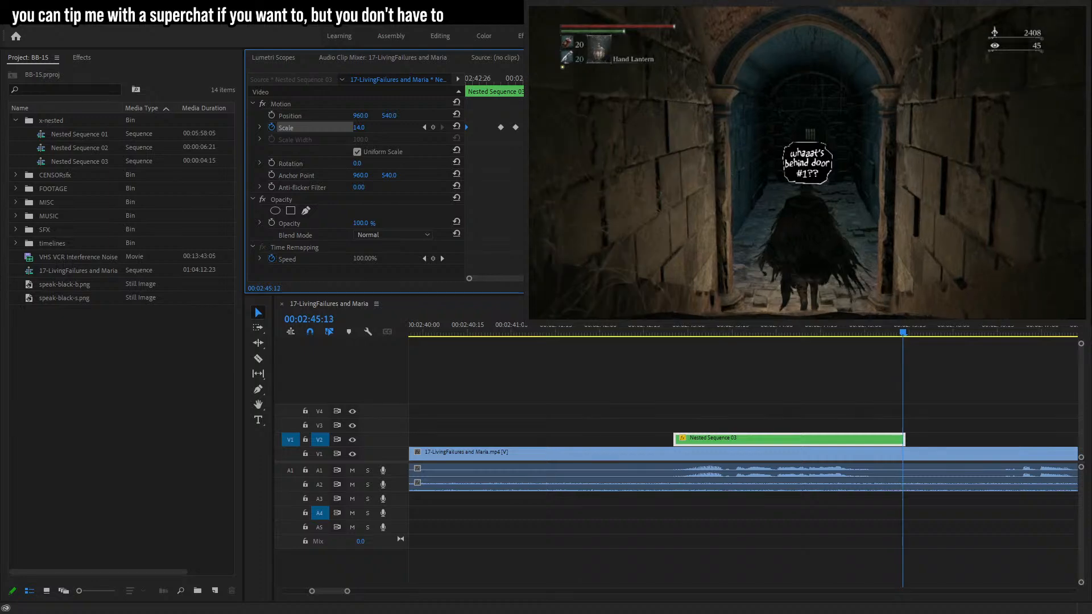
Play back the bubble's scale animation from the start of the clip.
left_click(675, 333)
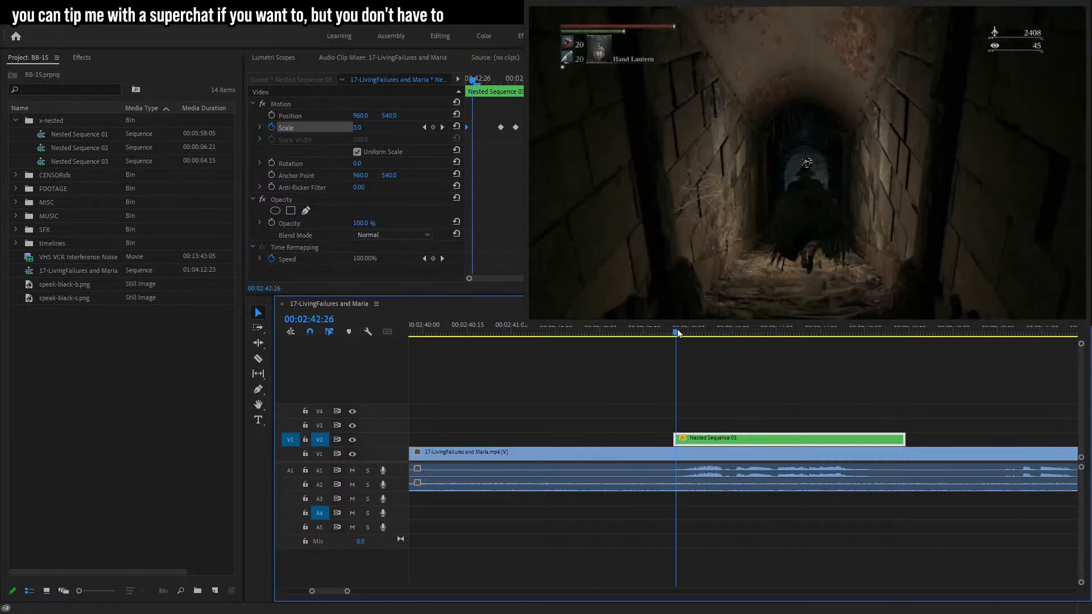
key("space")
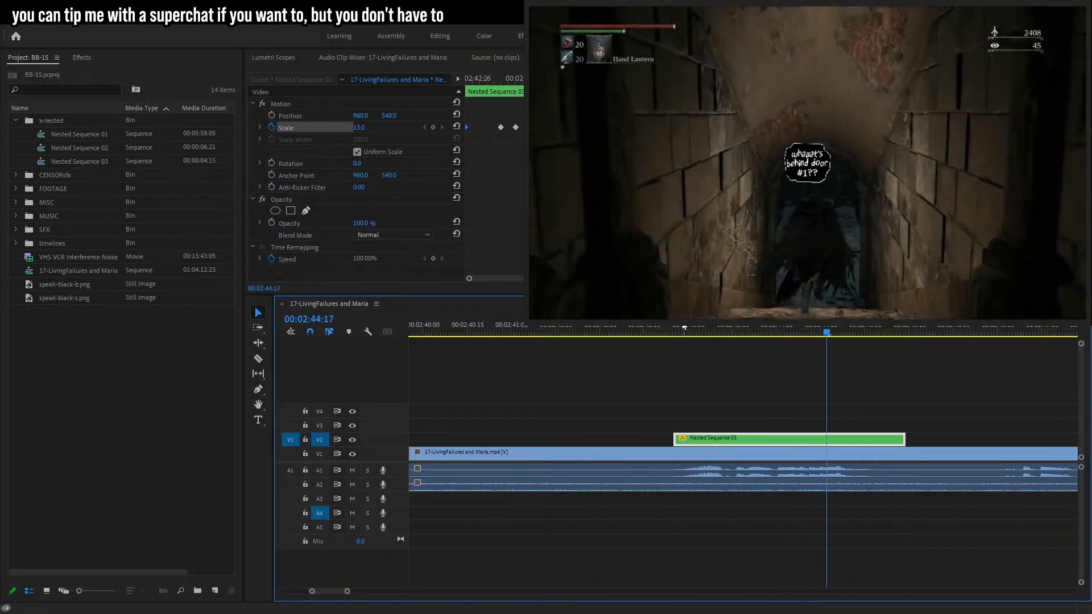
key("space")
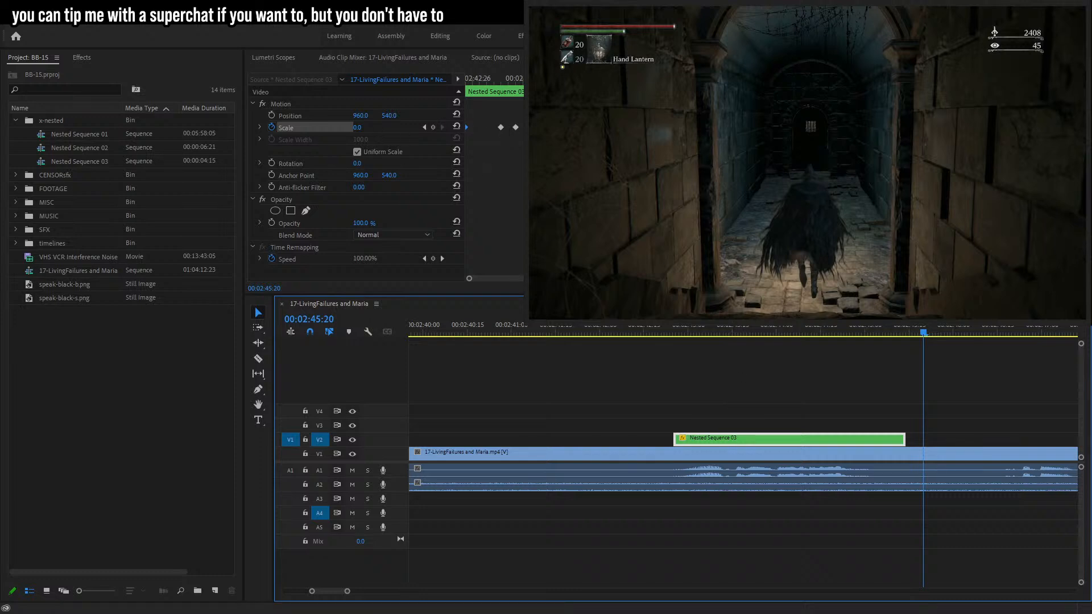
left_click(714, 333)
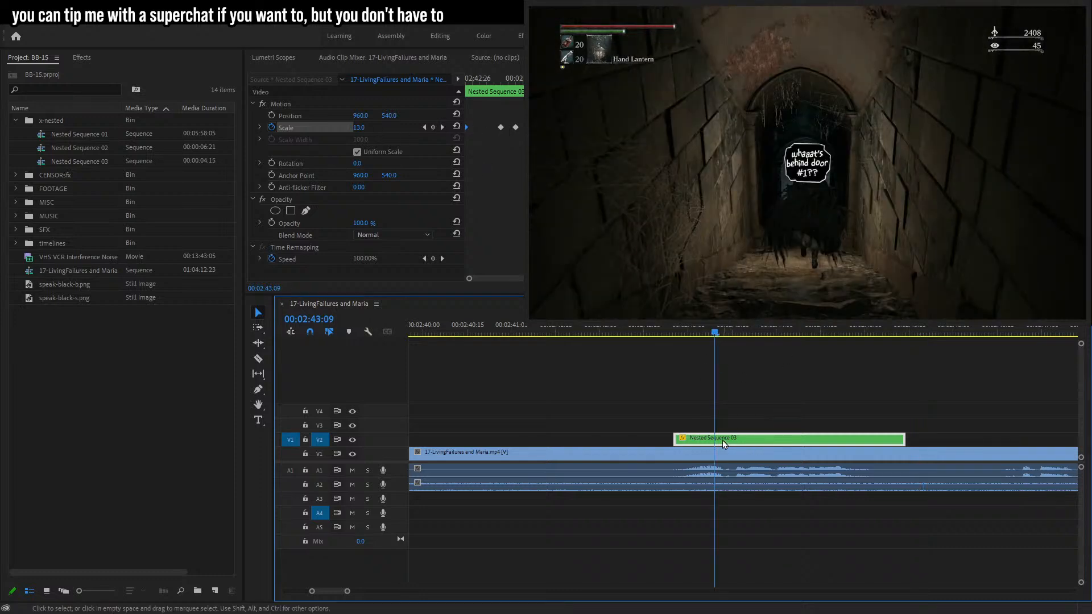
left_click(740, 405)
left_click(735, 441)
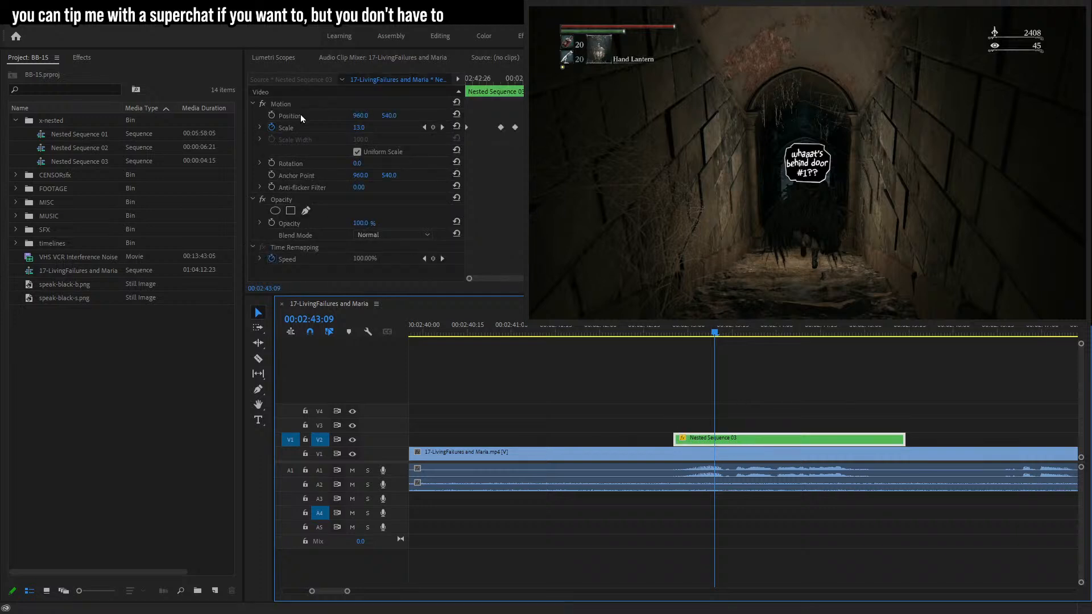
Undo the accidental subsequence creation and save the project.
key("shift+u")
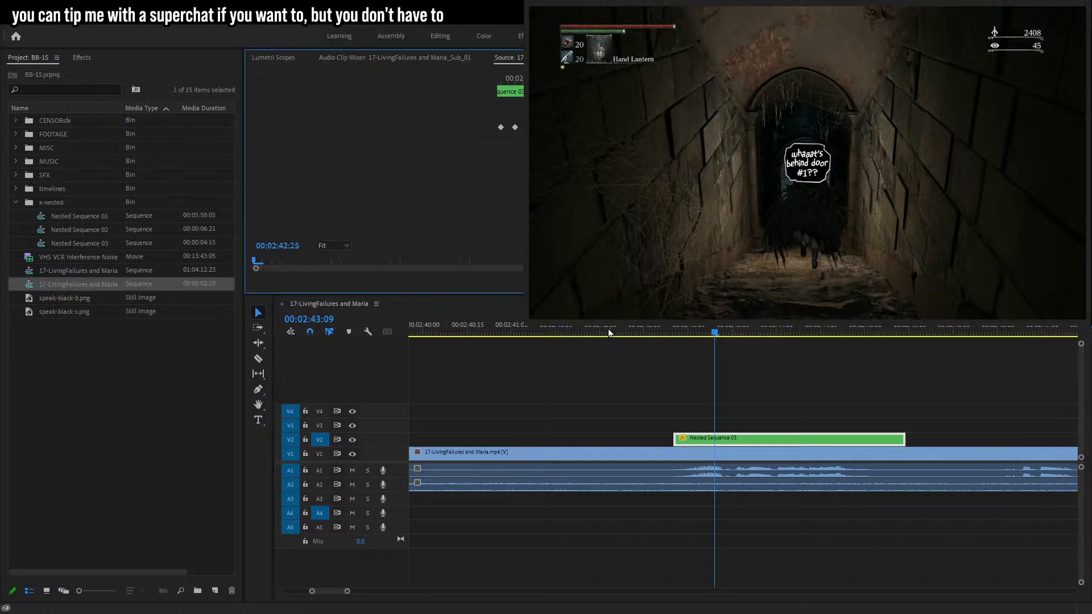
key("ctrl+z")
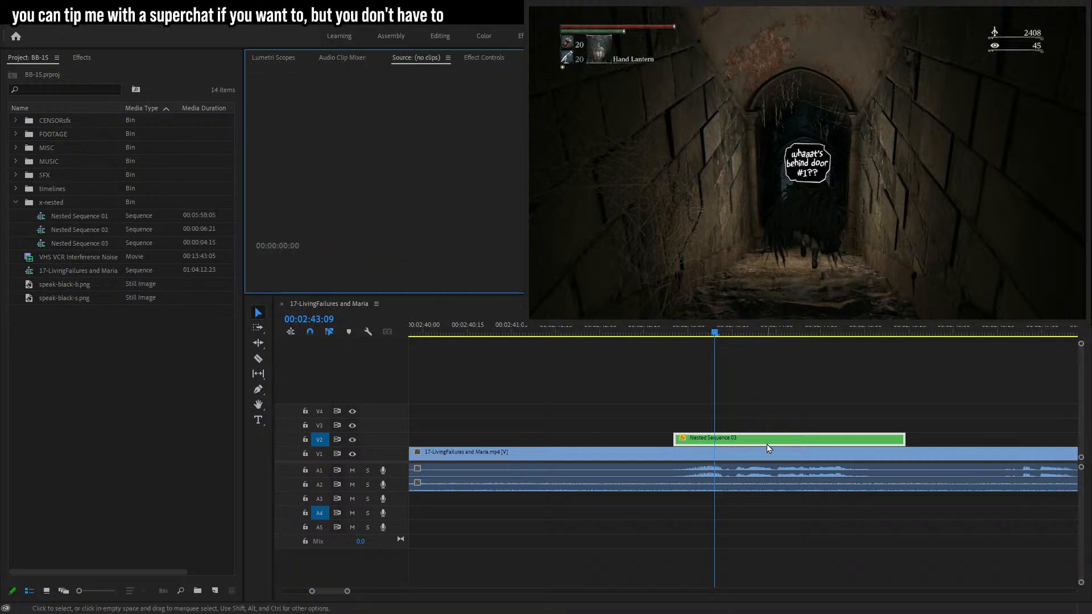
key("ctrl+s")
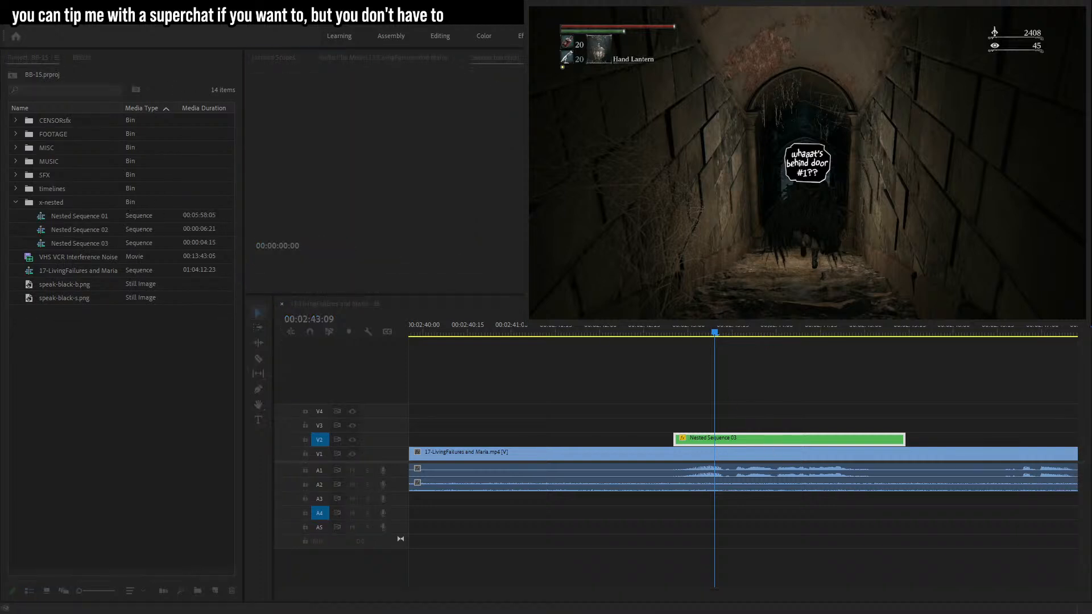
Nest the bubble clip into a new nested sequence and open its effect controls.
left_click(524, 323)
left_click(702, 437)
left_click(553, 58)
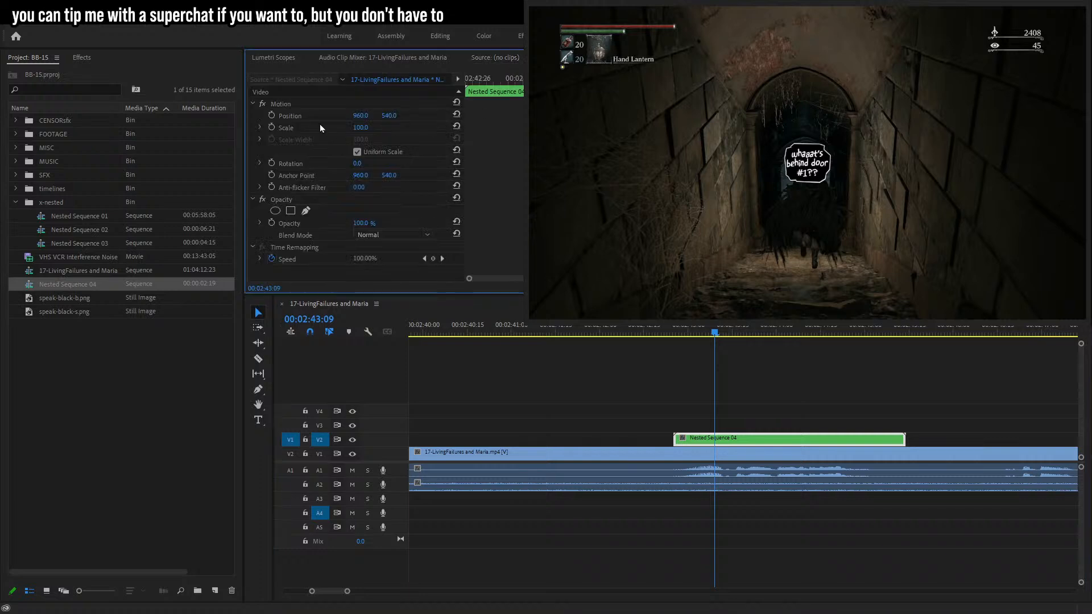
Move the bubble above the hunter and turn on position keyframing, stepping back frame by frame.
left_click(299, 116)
left_click_drag(840, 183, 812, 169)
left_click(271, 115)
key("Left")
key("Left")
key("Left")
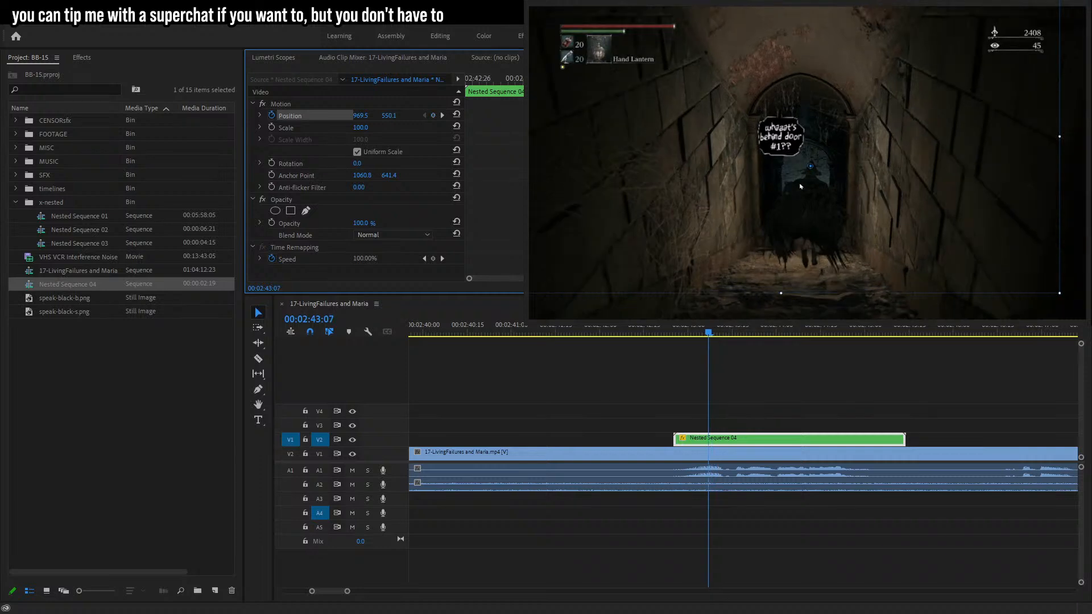
key("Right")
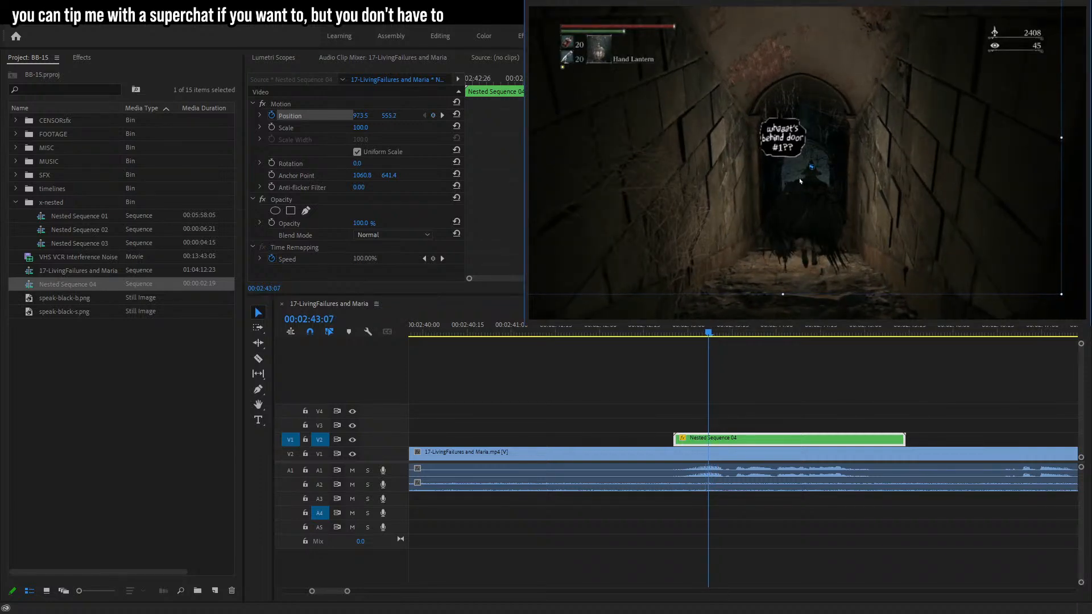
key("Left")
key("Left")
key("Left")
key("Left")
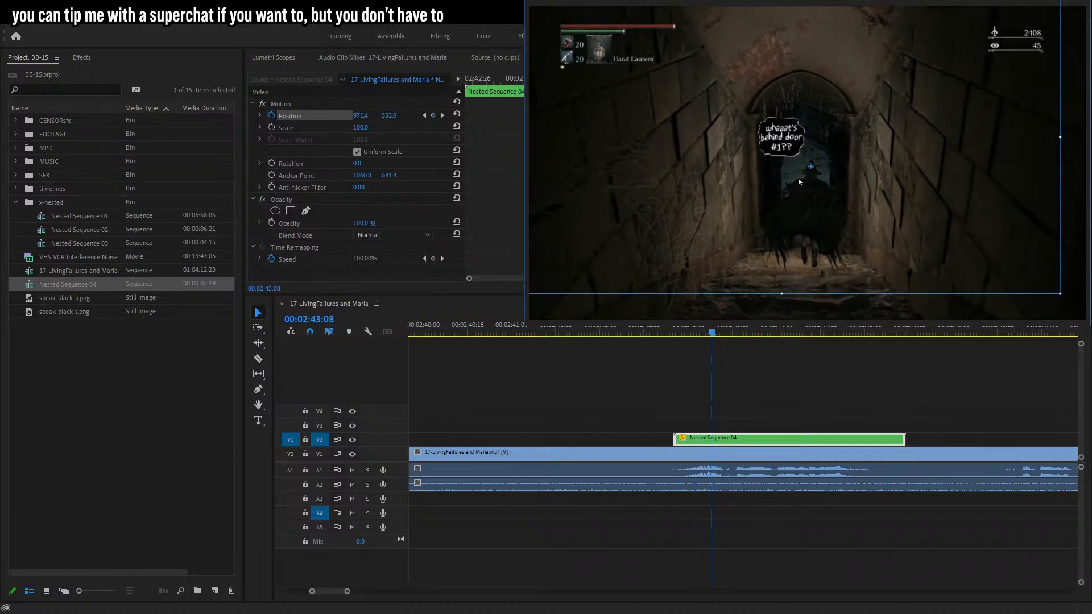
key("Left")
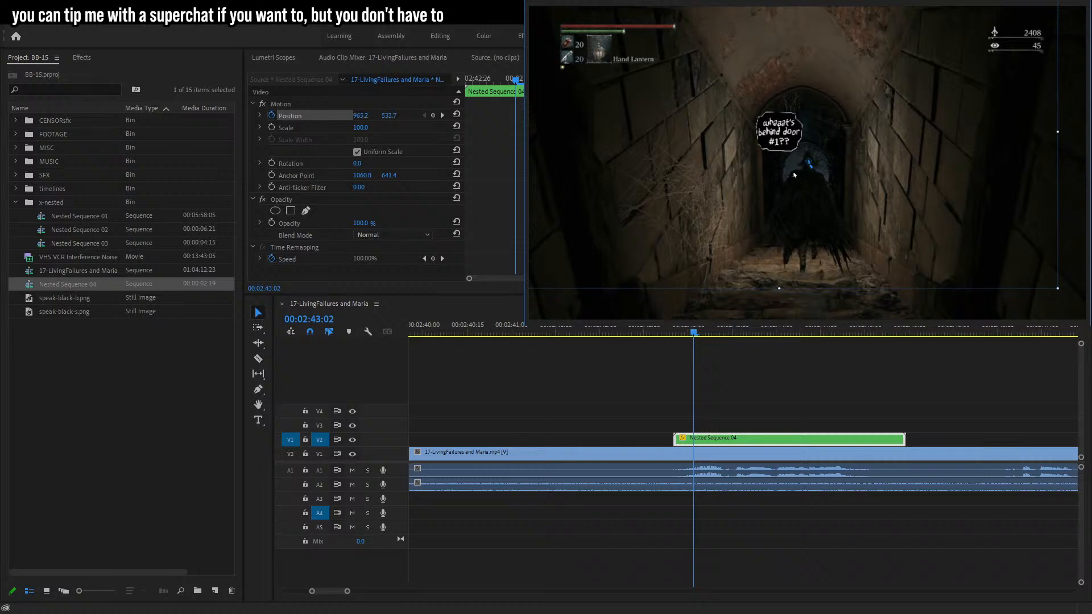
key("Left")
key("Left")
key("Left")
key("Left")
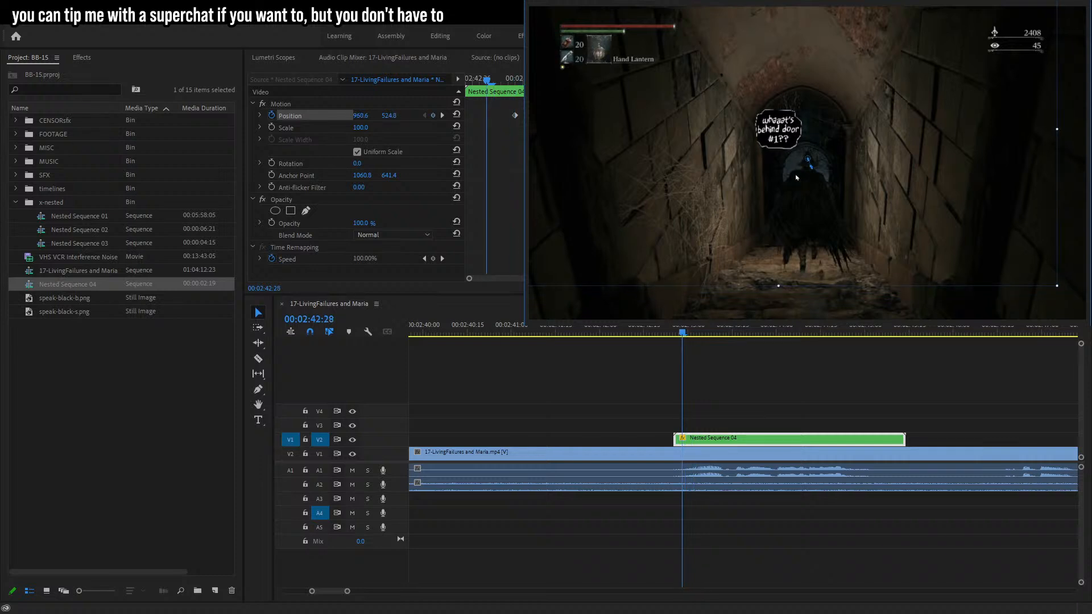
key("Left")
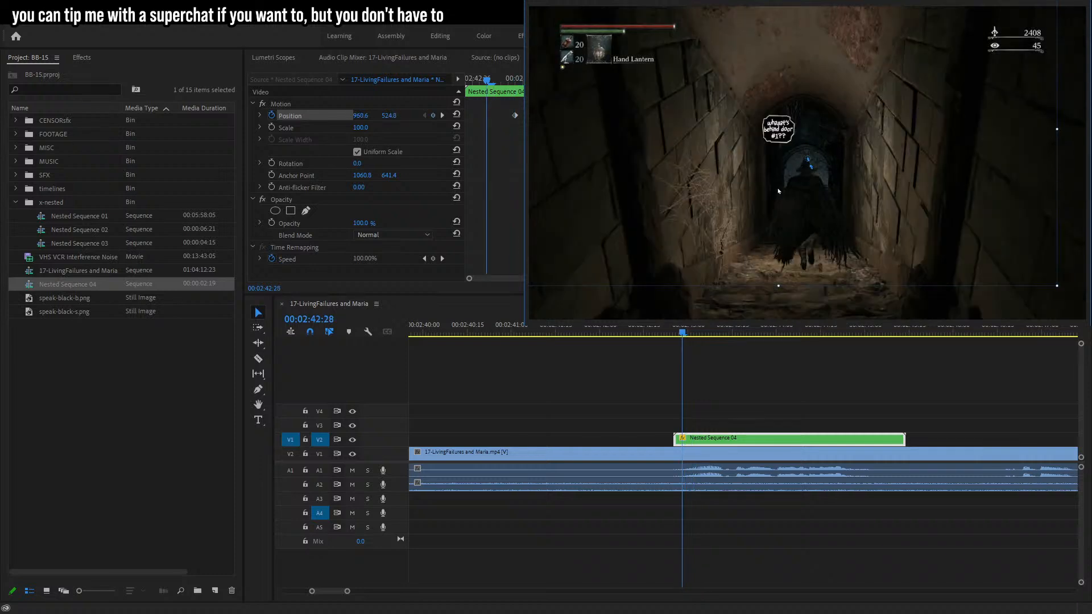
Reposition the bubble at 02:42:28 to add a position keyframe and step forward through the frames.
left_click_drag(779, 191, 775, 197)
key("Left")
key("Left")
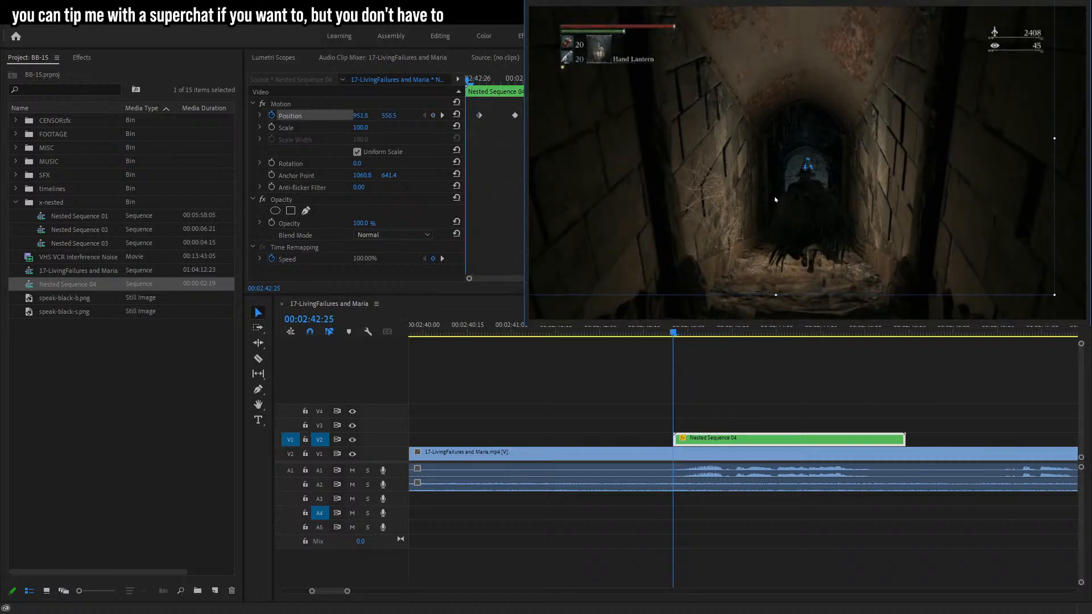
key("Right")
key("Right")
key("Right")
key("Right")
key("Right")
key("Right")
key("Right")
key("Right")
key("Right")
key("Right")
key("Right")
key("Right")
key("Right")
key("Right")
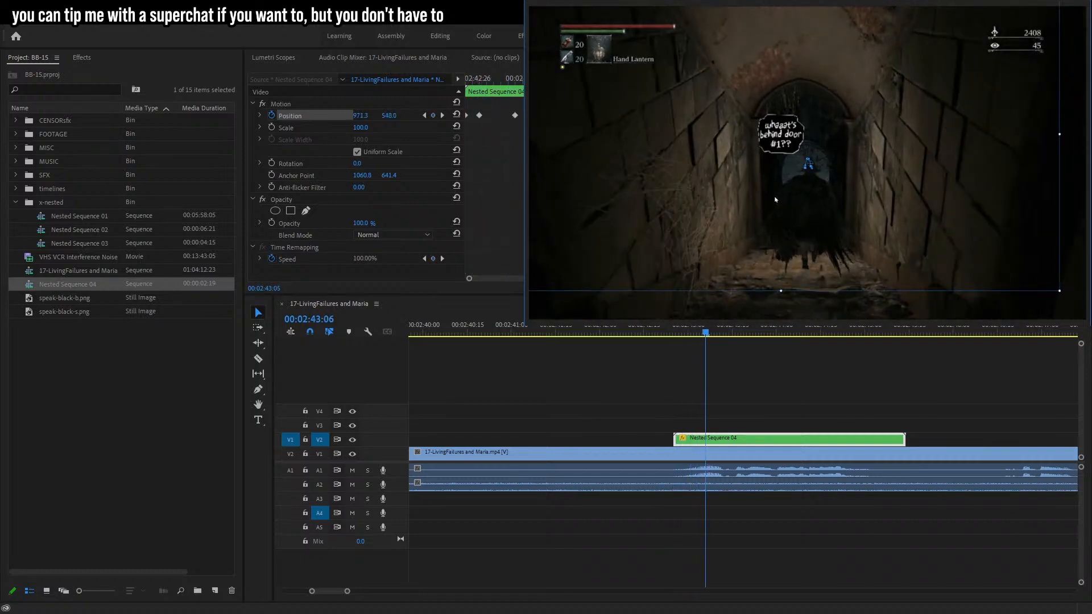
key("Right")
key("Right")
key("Right")
key("Right")
key("Right")
key("Right")
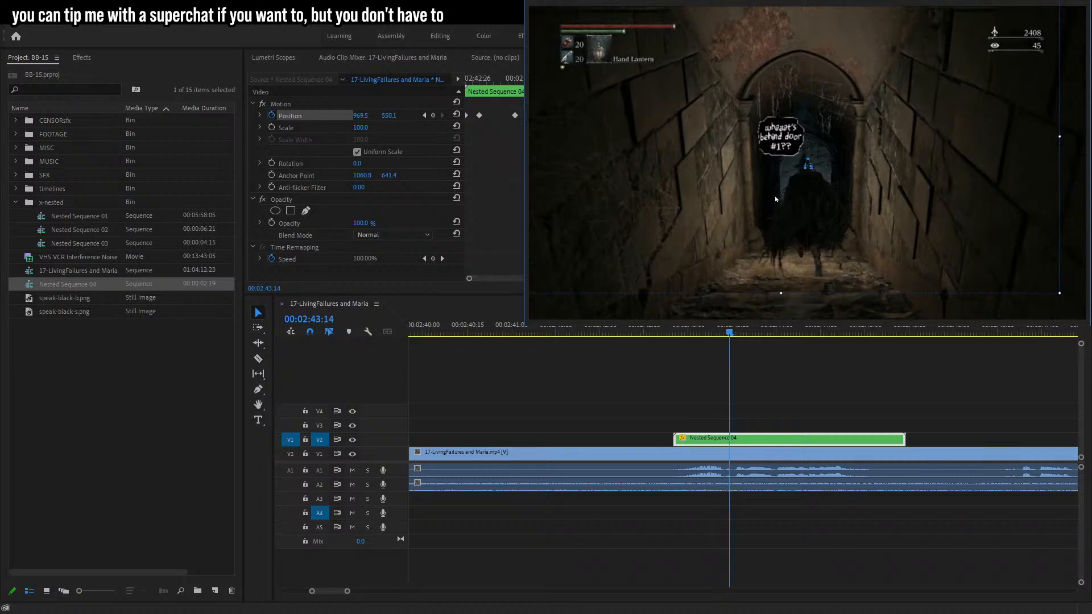
key("Right")
Nudge the bubble to follow the hunter, adding position keyframes while stepping forward frame by frame to 02:44:01.
left_click_drag(776, 200, 764, 200)
key("Right")
key("Right")
key("Right")
key("Right")
key("Right")
key("Right")
key("Right")
key("Right")
key("Right")
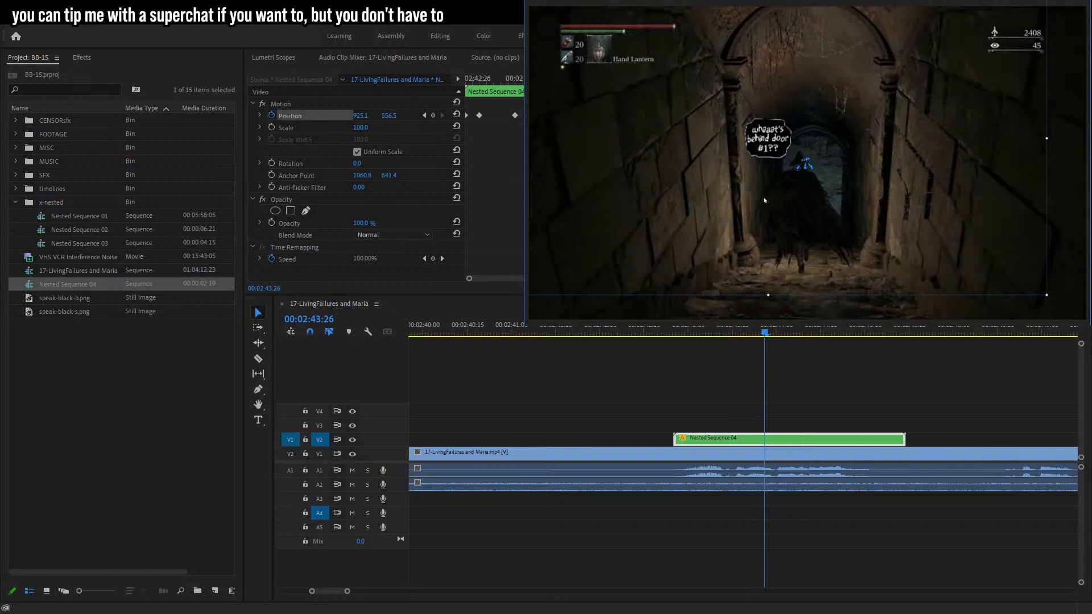
key("Right")
left_click_drag(765, 201, 766, 191)
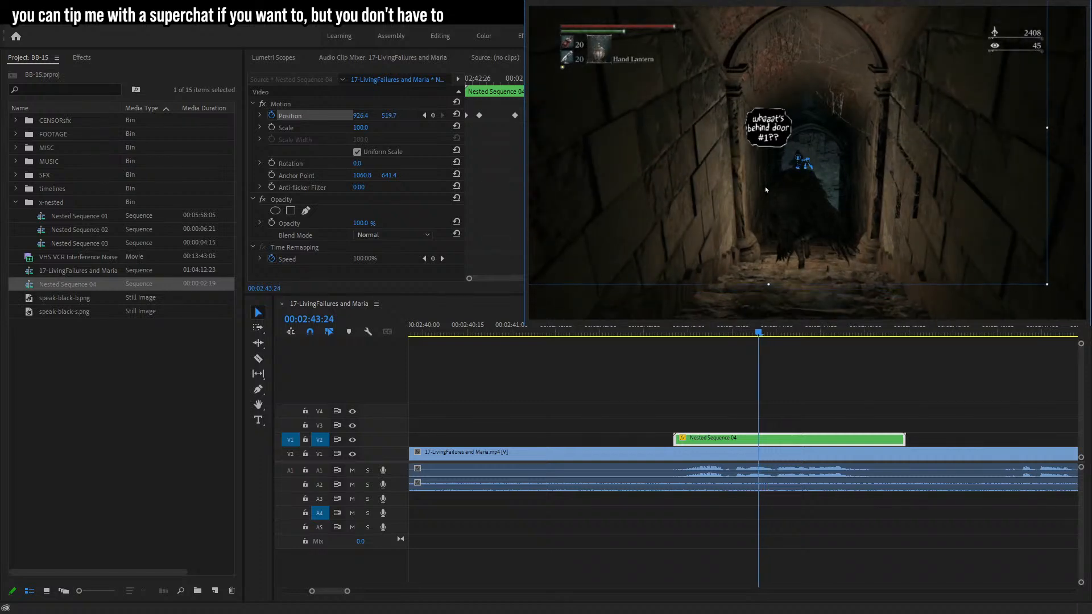
key("Right")
key("Right")
key("Right")
key("Right")
key("Right")
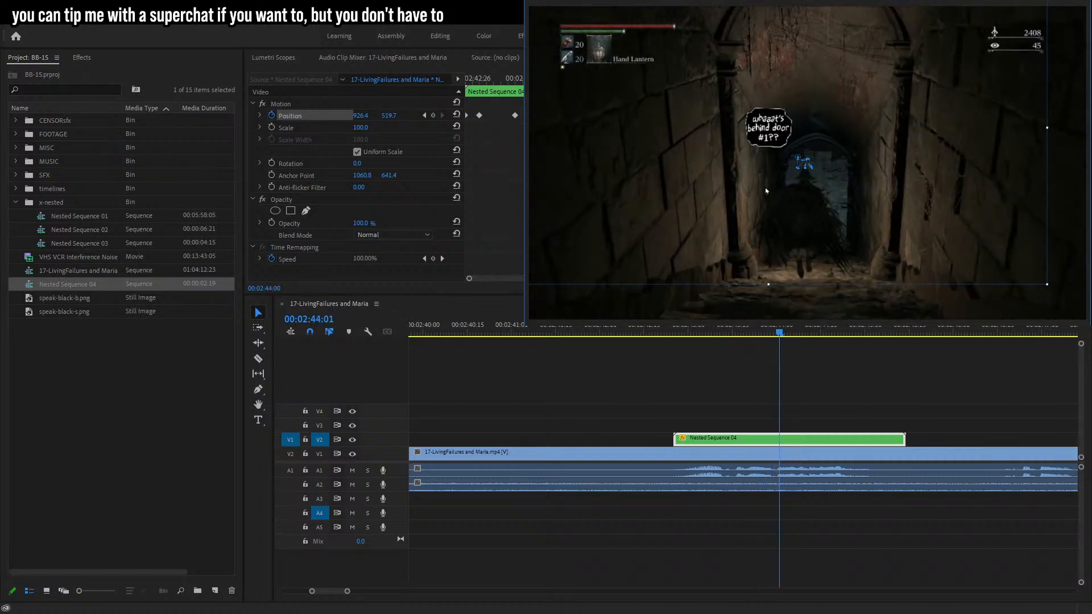
Continue repositioning the bubble above the hunter with position keyframes, stepping frame by frame through 02:44:29.
left_click_drag(767, 191, 774, 210)
key("Right")
key("Right")
key("Right")
key("Right")
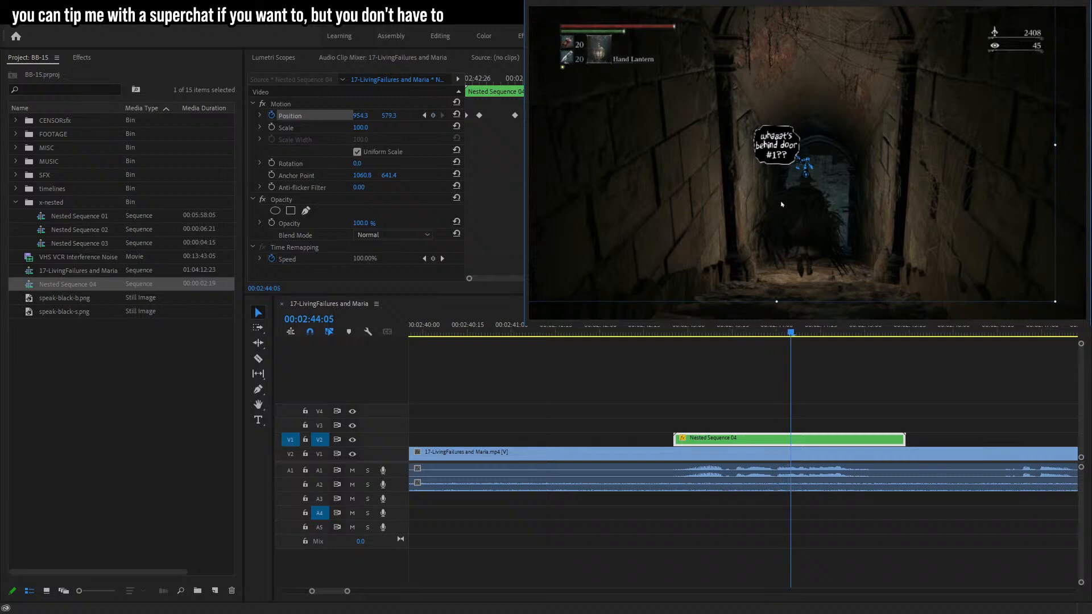
key("Right")
left_click_drag(800, 210, 808, 222)
key("Right")
key("Right")
key("Right")
key("Right")
key("Right")
key("Right")
key("Right")
key("Right")
key("Right")
key("Right")
key("Right")
key("Right")
key("Right")
key("Right")
key("Right")
key("Right")
key("Right")
key("Right")
key("Right")
Keep tracking the bubble above the hunter with further position keyframes into 02:45.
key("Right")
key("Right")
key("Right")
key("Right")
key("Right")
key("Right")
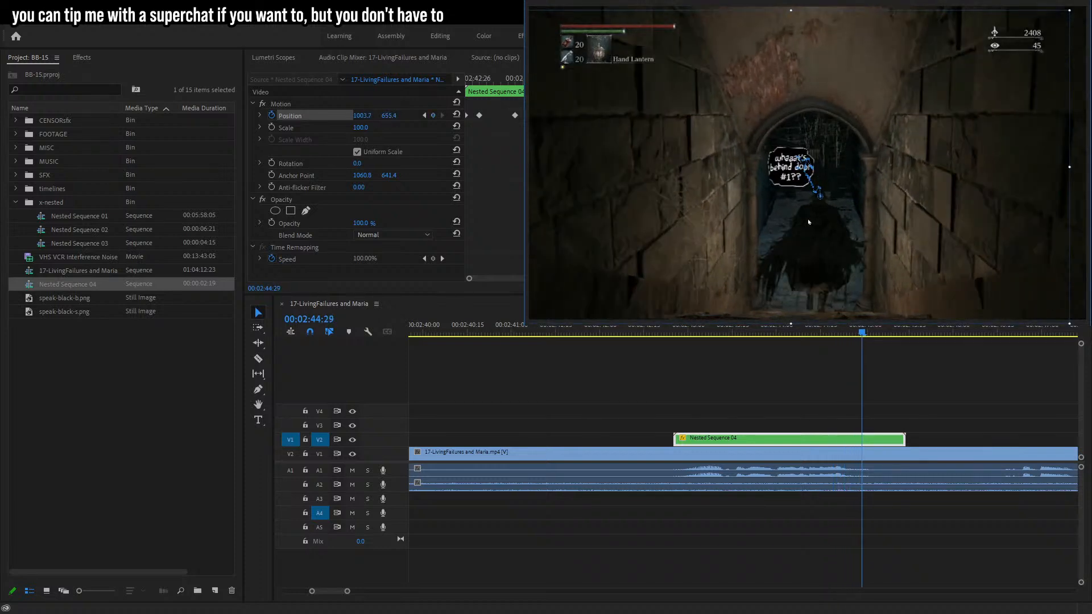
left_click_drag(808, 221, 795, 221)
key("Right")
key("Right")
key("Right")
key("Right")
key("Right")
key("Right")
key("Right")
key("Right")
key("Right")
key("Right")
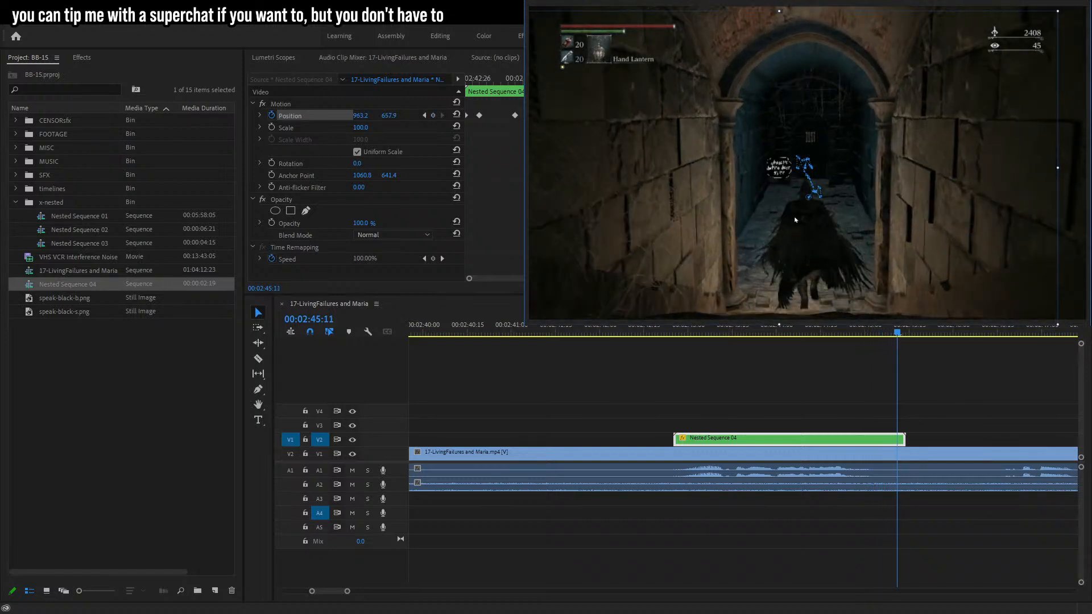
key("Right")
key("Right")
left_click_drag(792, 213, 792, 206)
Play back the tracked bubble and park the playhead at 02:46:23.
left_click(781, 378)
left_click_drag(674, 331, 708, 331)
key("space")
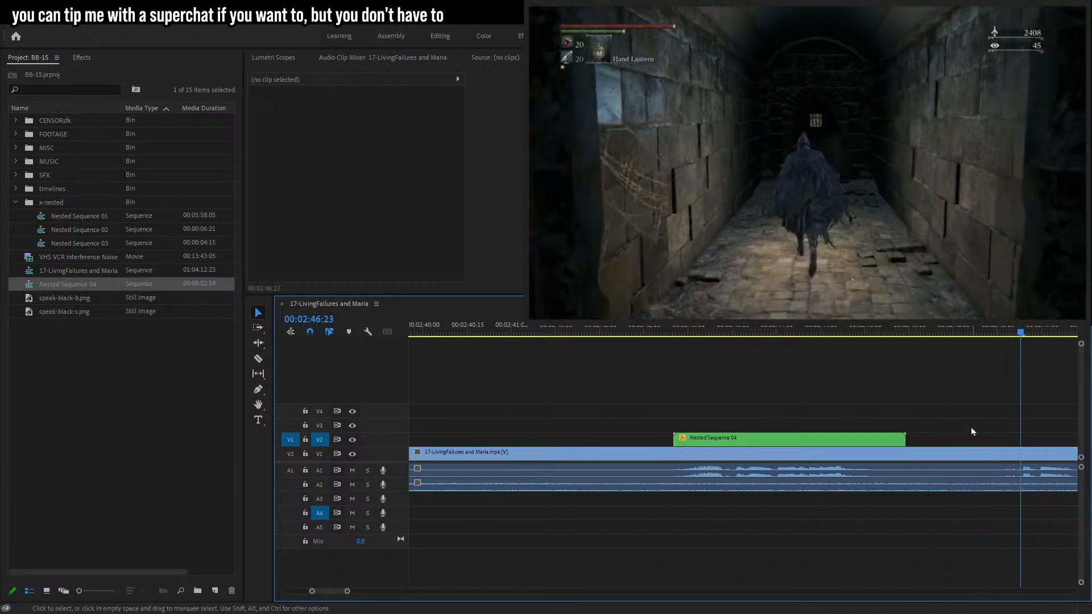
left_click_drag(348, 592, 367, 592)
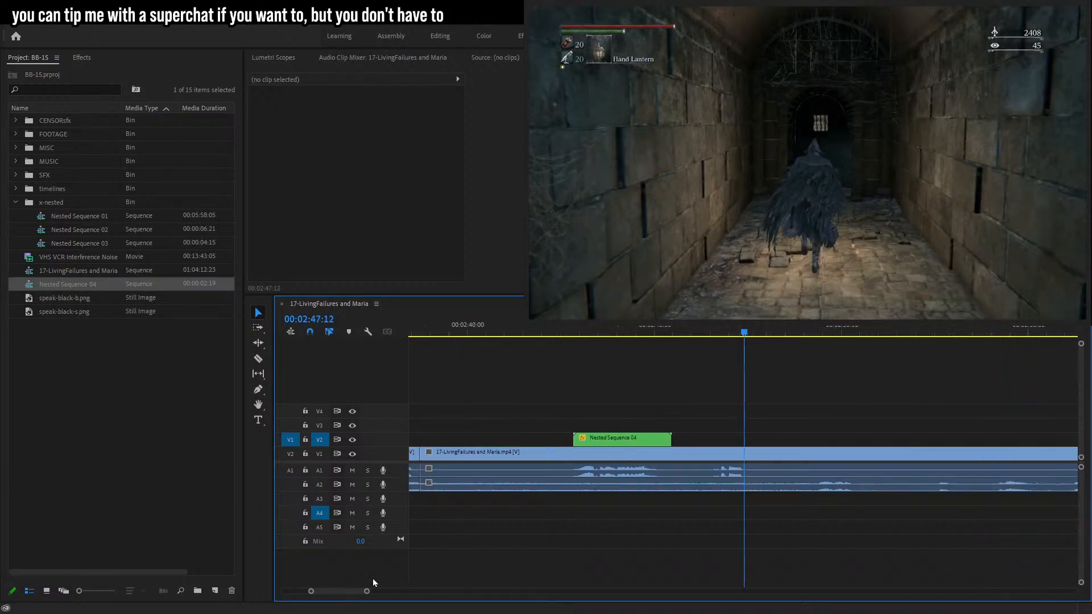
left_click(718, 332)
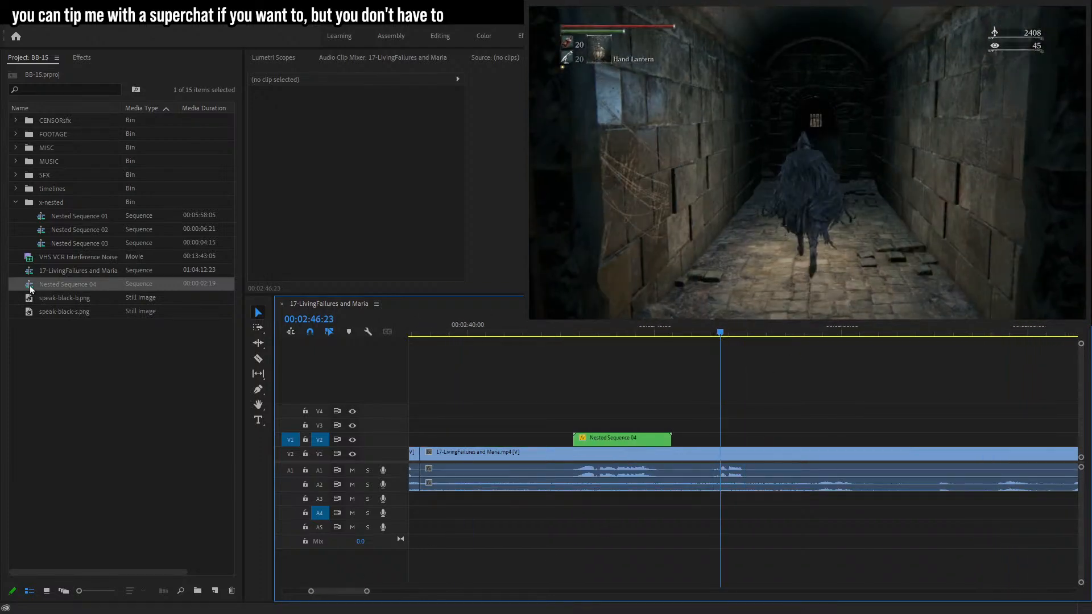
left_click_drag(64, 297, 722, 441)
key("t")
key("ctrl+z")
key("ctrl+z")
Place speak-black-s.png at the playhead on V2 and add a large two-line caption 'a door?' over it.
left_click_drag(85, 312, 730, 439)
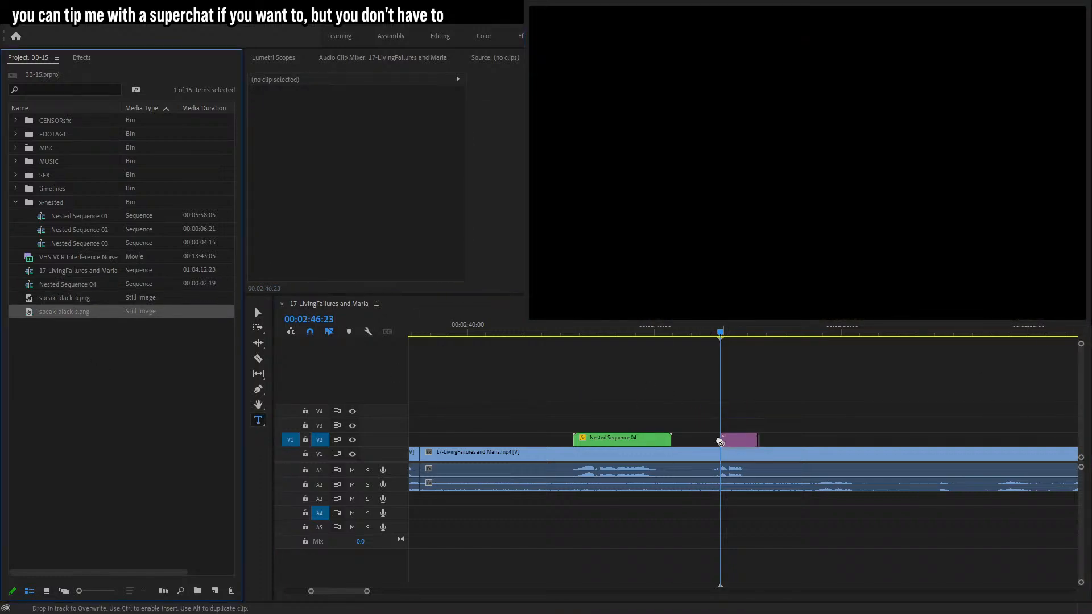
left_click(730, 126)
type("a")
key("Return")
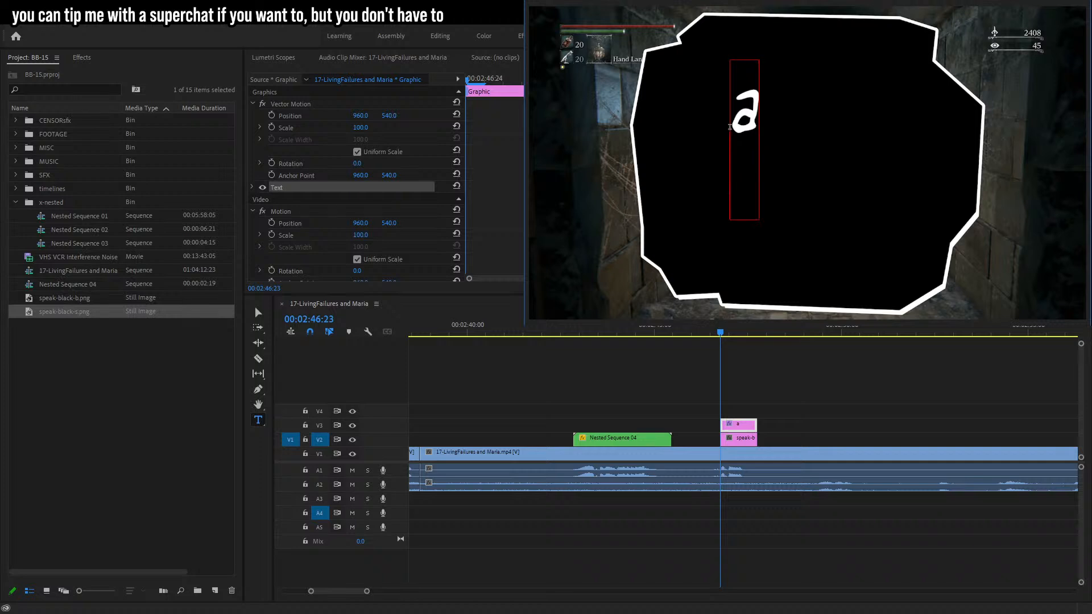
type("door?")
left_click(256, 310)
left_click_drag(759, 140, 896, 151)
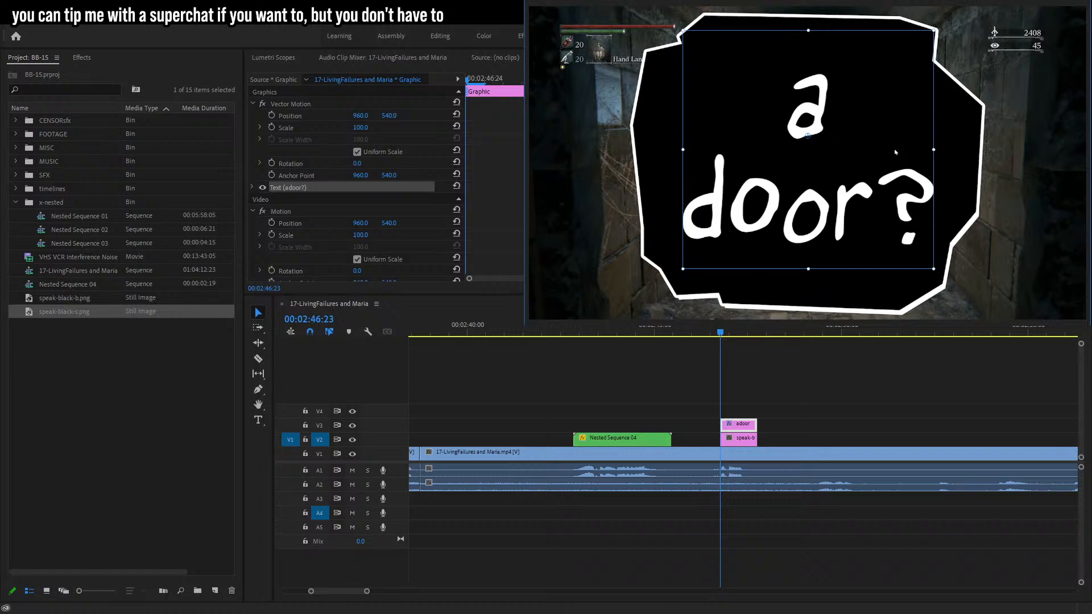
Select the bubble and caption clips, shift them slightly earlier, and nest them into a new sequence.
left_click_drag(793, 400, 712, 444)
mouse_move(721, 441)
left_mouse_down()
mouse_move(692, 443)
mouse_move(706, 442)
left_mouse_up()
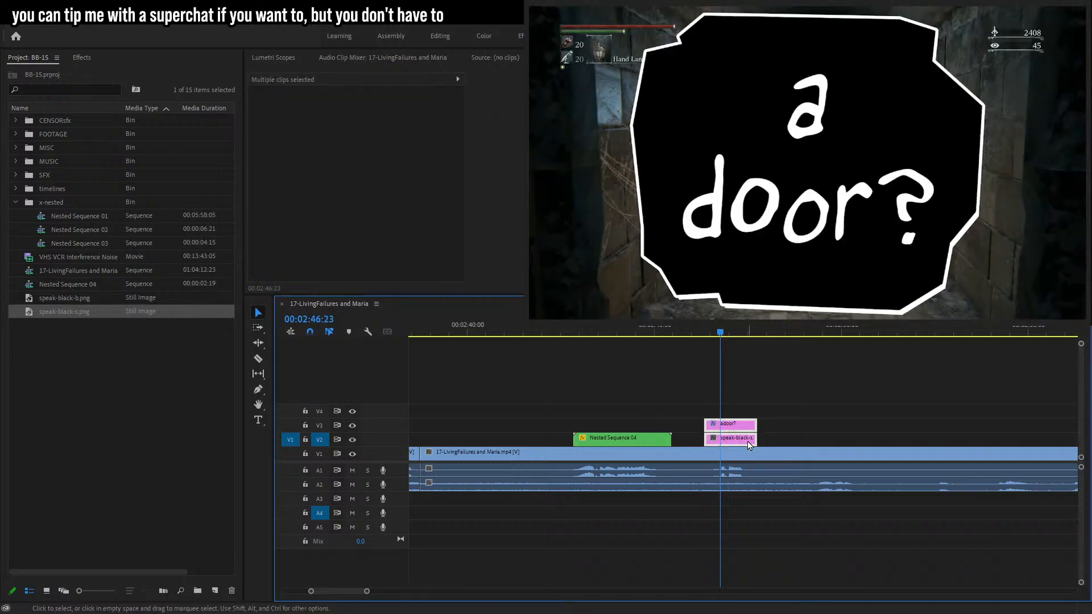
key("alt+n")
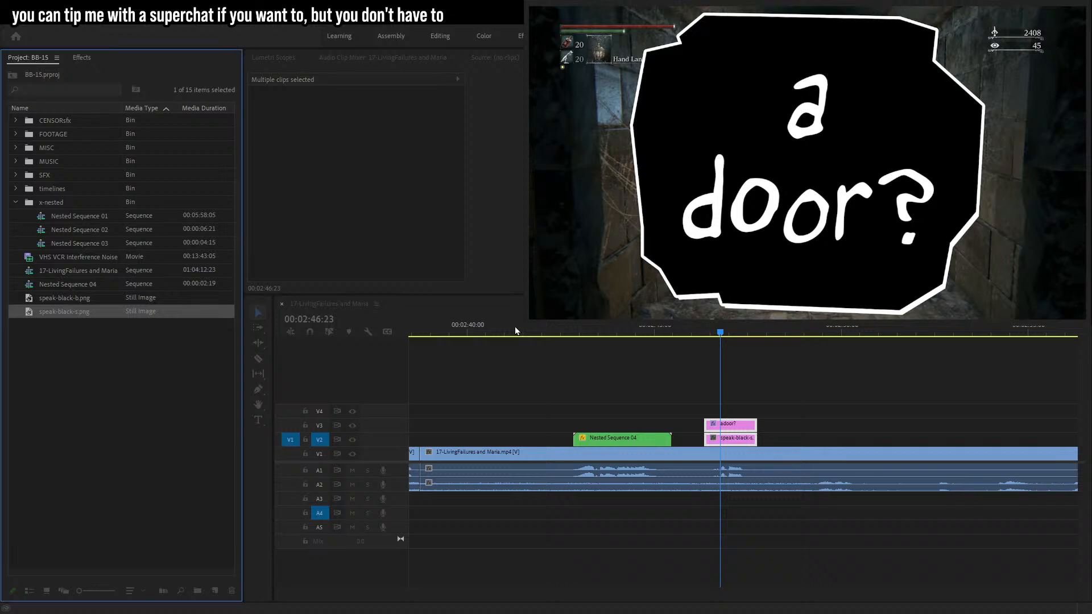
left_click(515, 328)
left_click(762, 407)
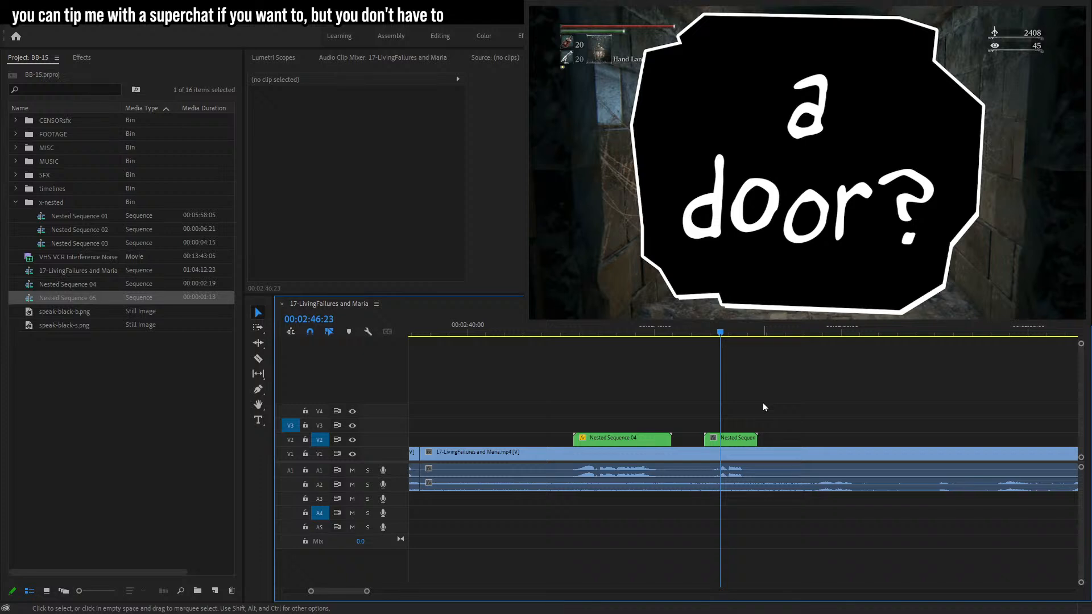
Set the new nested bubble's scale to 10.
left_click(741, 443)
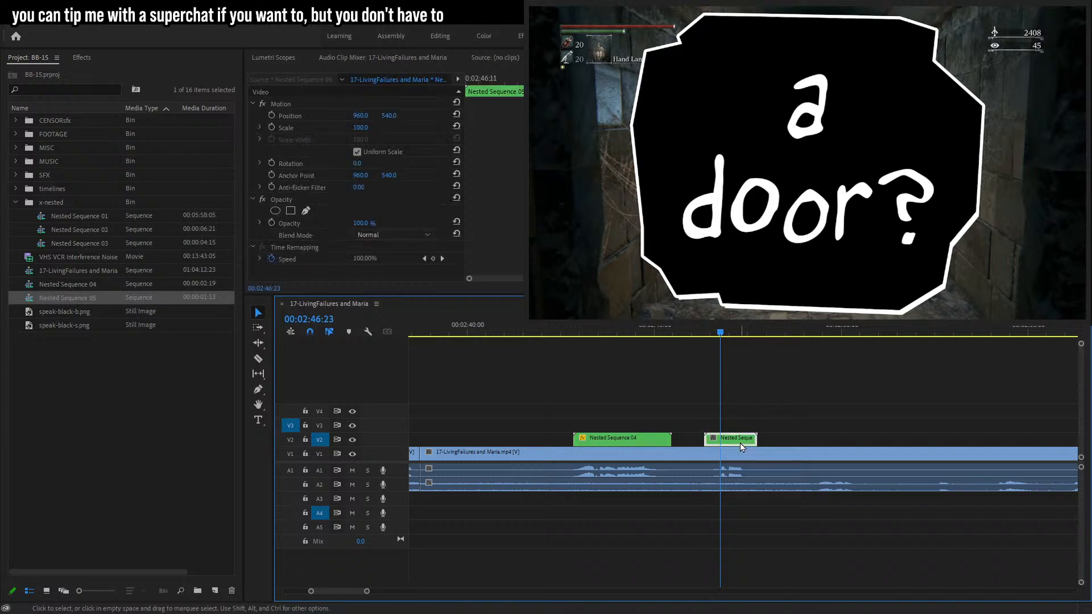
left_click(299, 127)
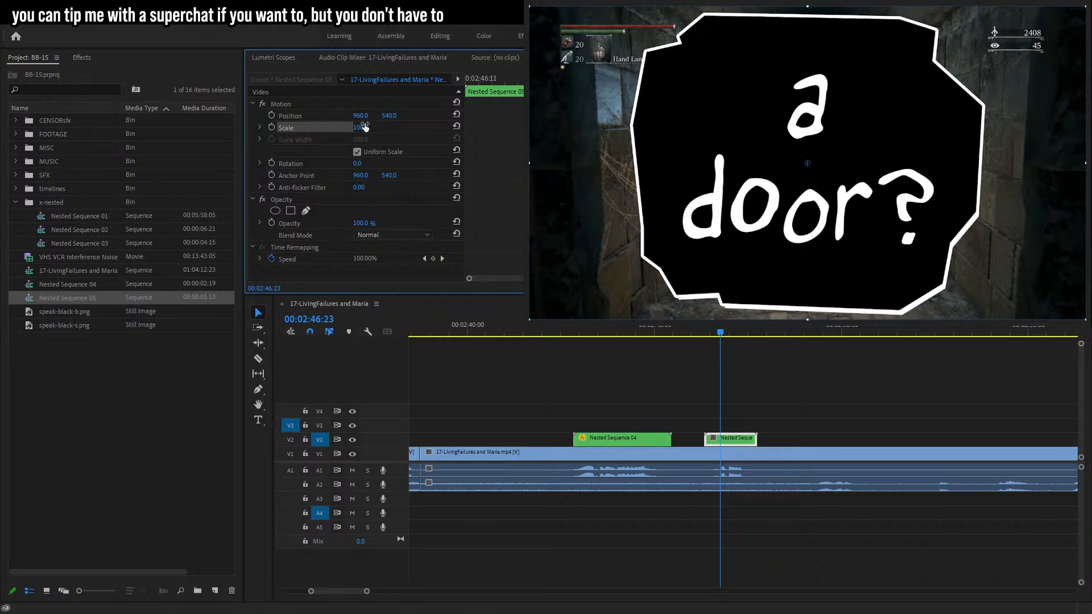
type("10")
key("Return")
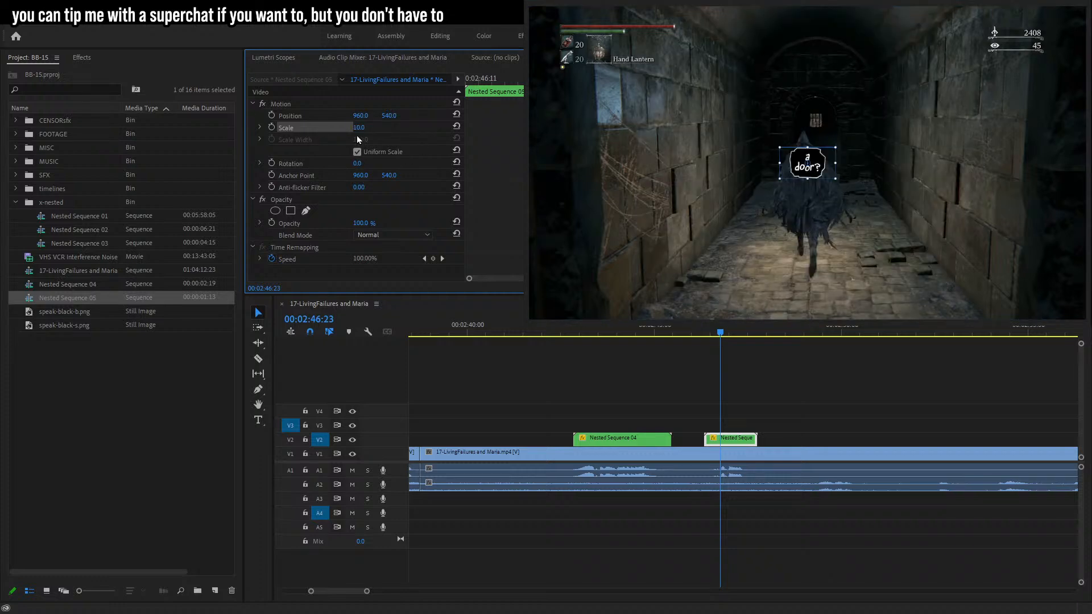
Animate the bubble's scale with keyframes of 12 at 02:46:21 and 11 at 02:46:22.
key("Left")
key("Left")
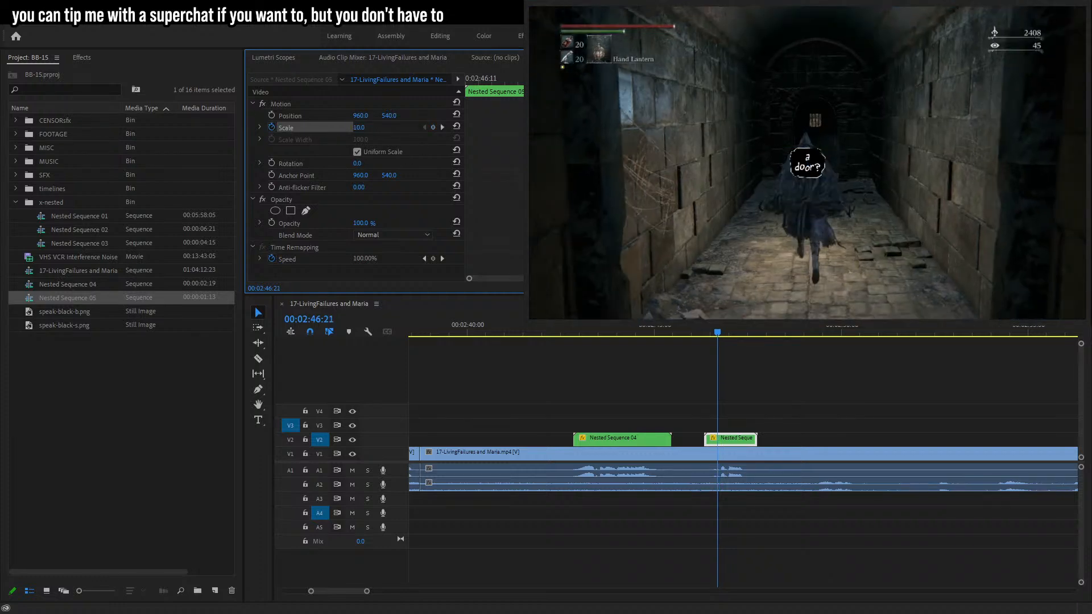
type("12")
key("Return")
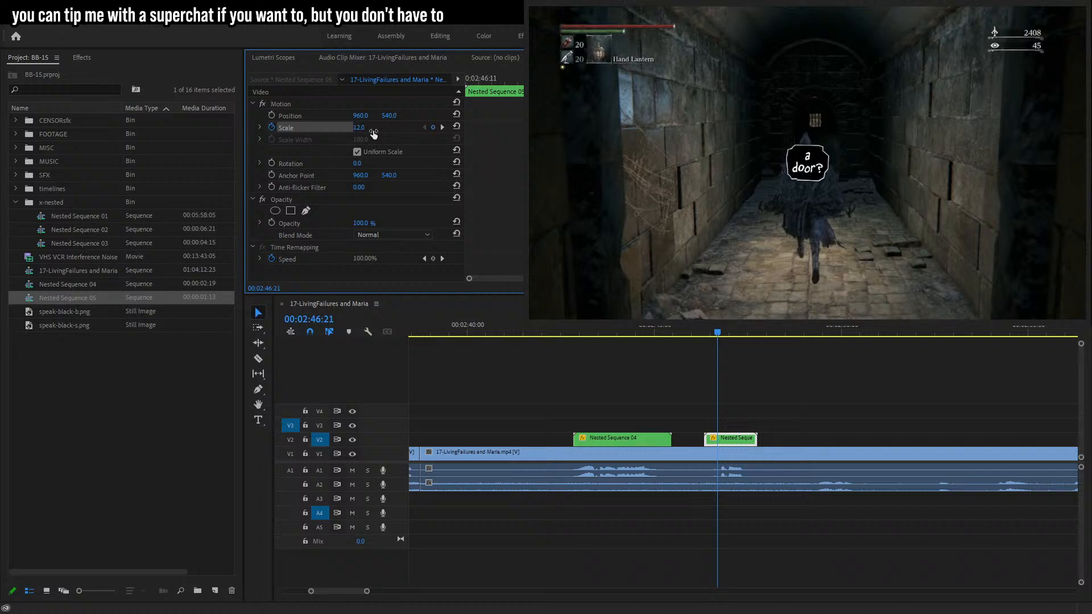
key("Right")
type("11")
key("Return")
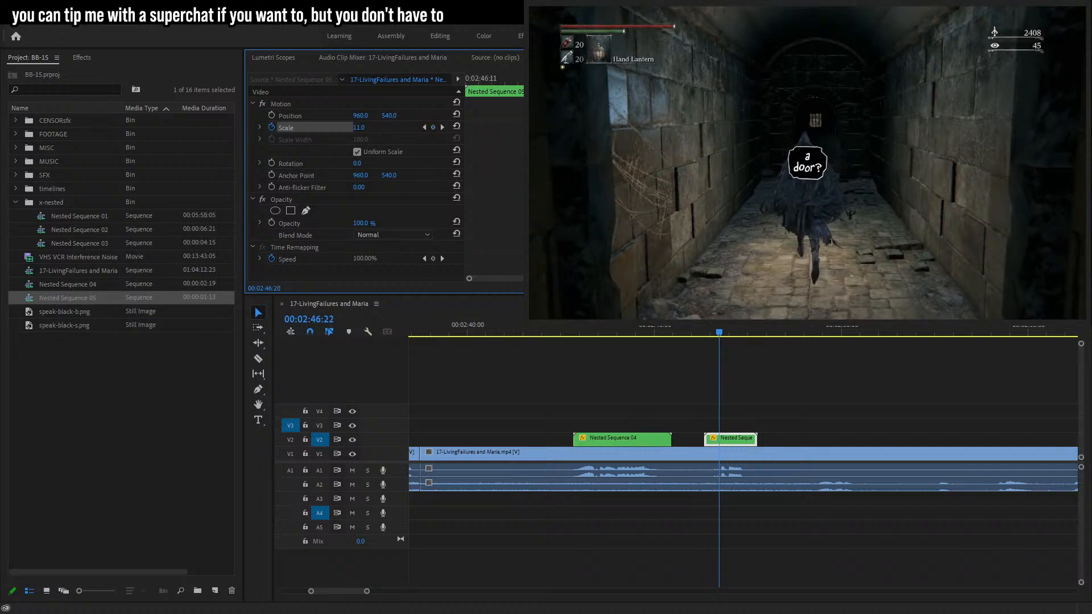
Play back the bubble's scale pop animation.
key("Left")
key("Left")
key("Left")
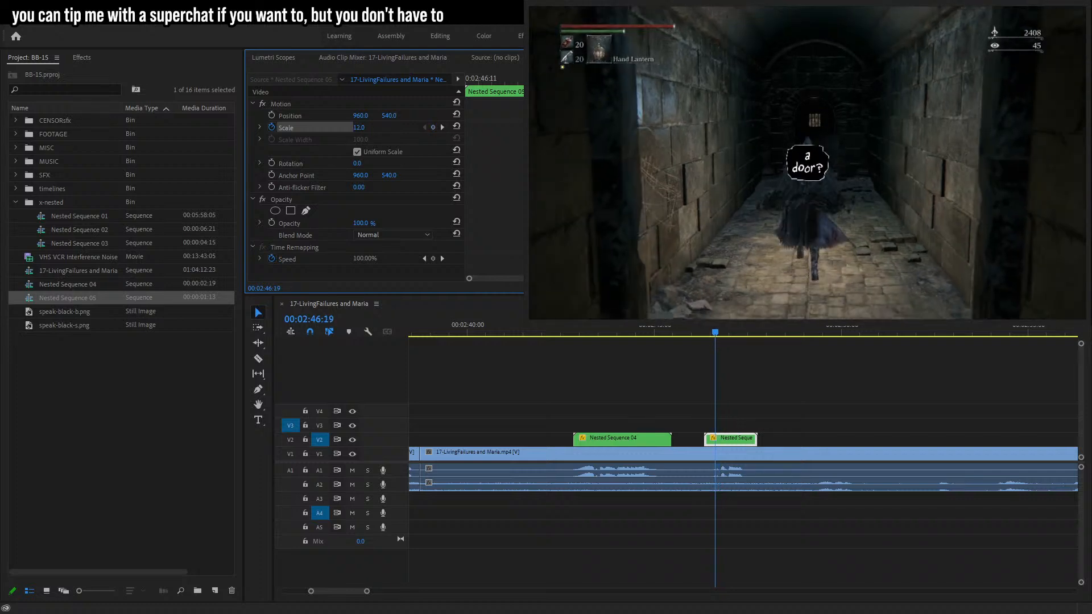
key("Left")
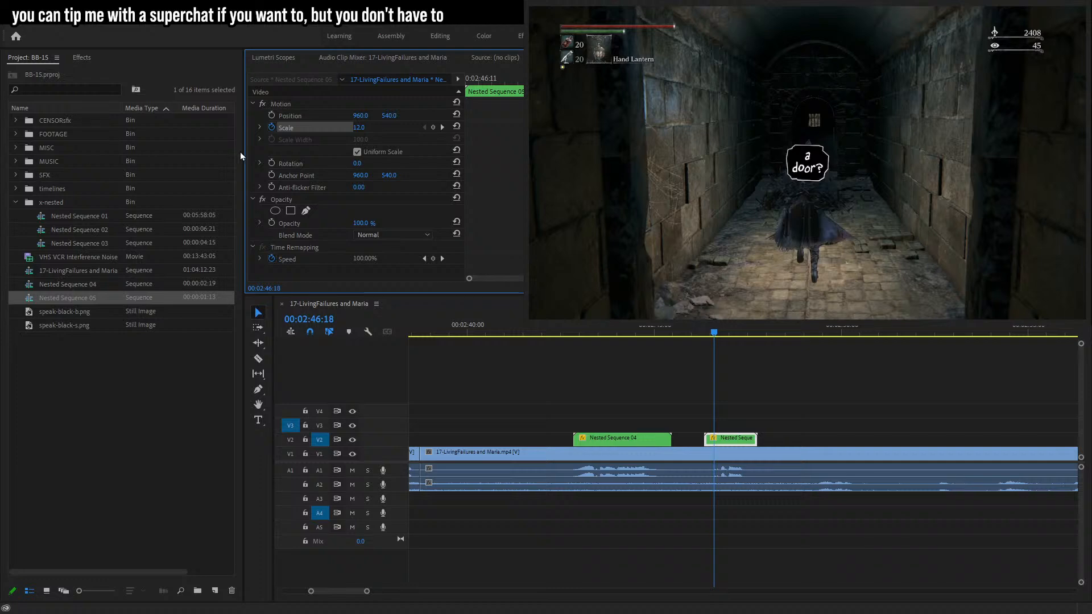
key("space")
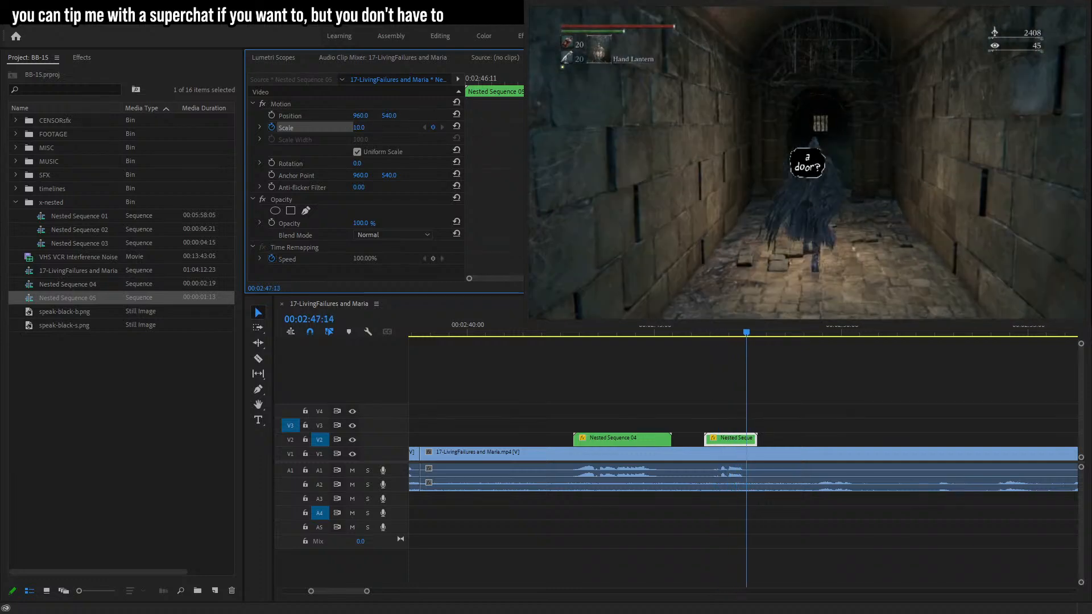
mouse_move(747, 333)
left_mouse_down()
mouse_move(715, 332)
mouse_move(741, 332)
left_mouse_up()
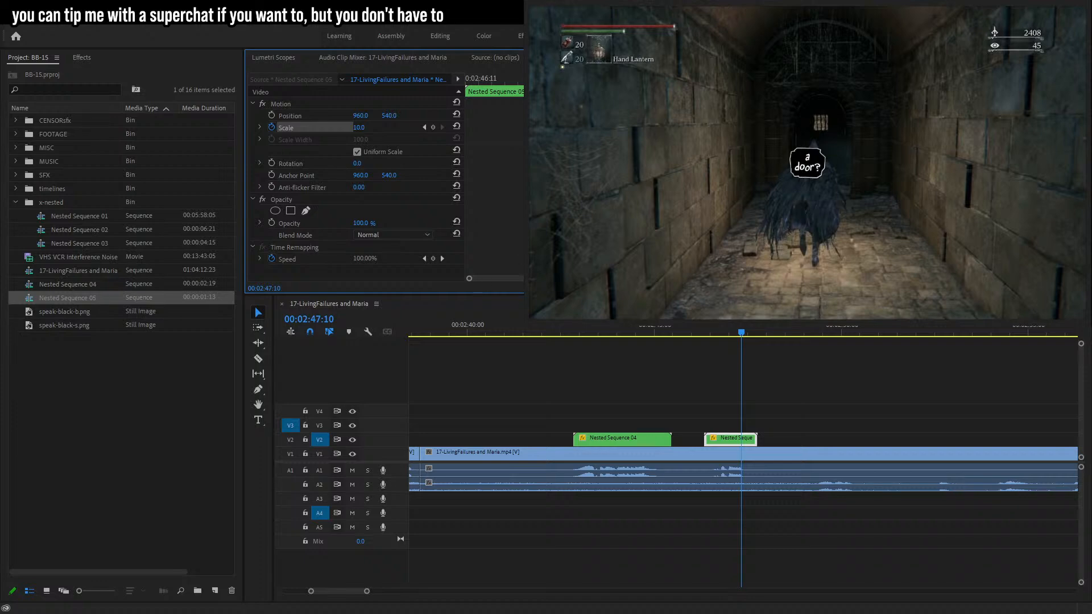
left_click_drag(630, 79, 533, 80)
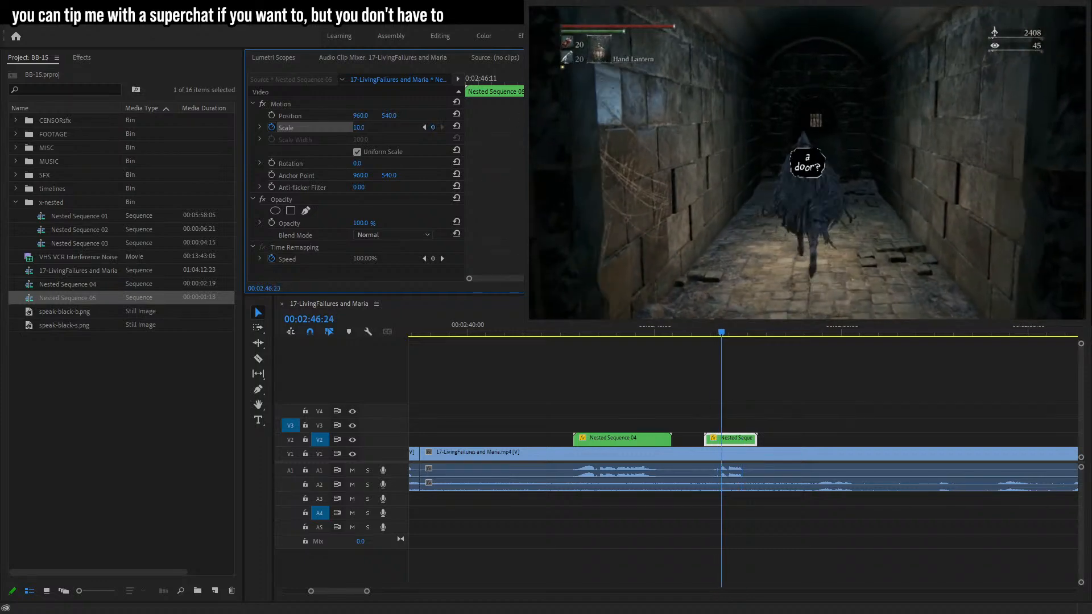
Move the bubble above the hunter's head and keyframe its position, raising it to about Y 296.
left_click(808, 170)
left_click_drag(807, 171, 808, 121)
left_click(272, 115)
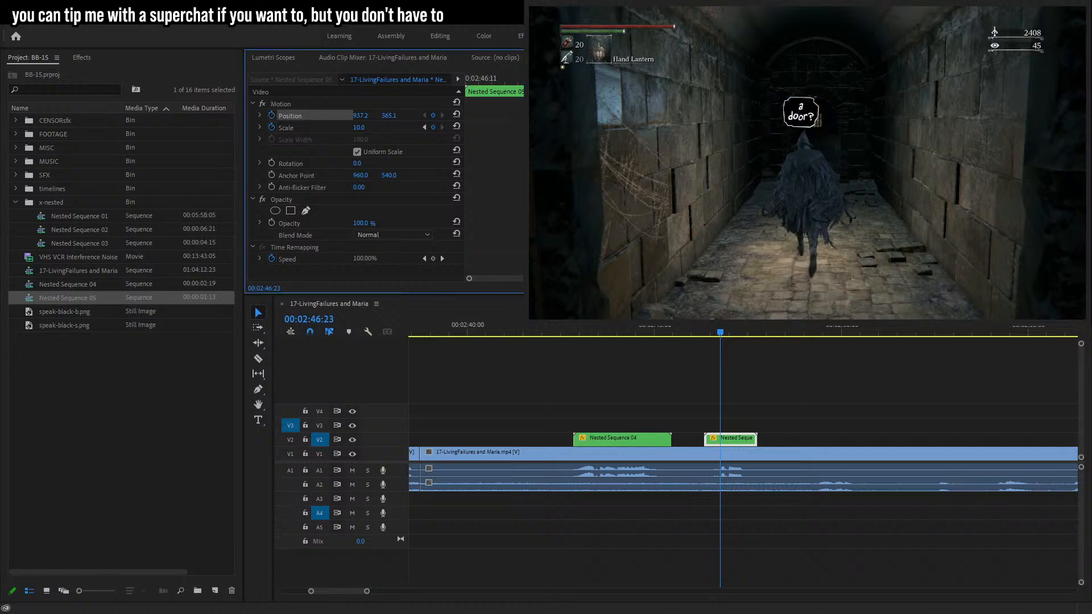
left_click_drag(390, 120, 415, 126)
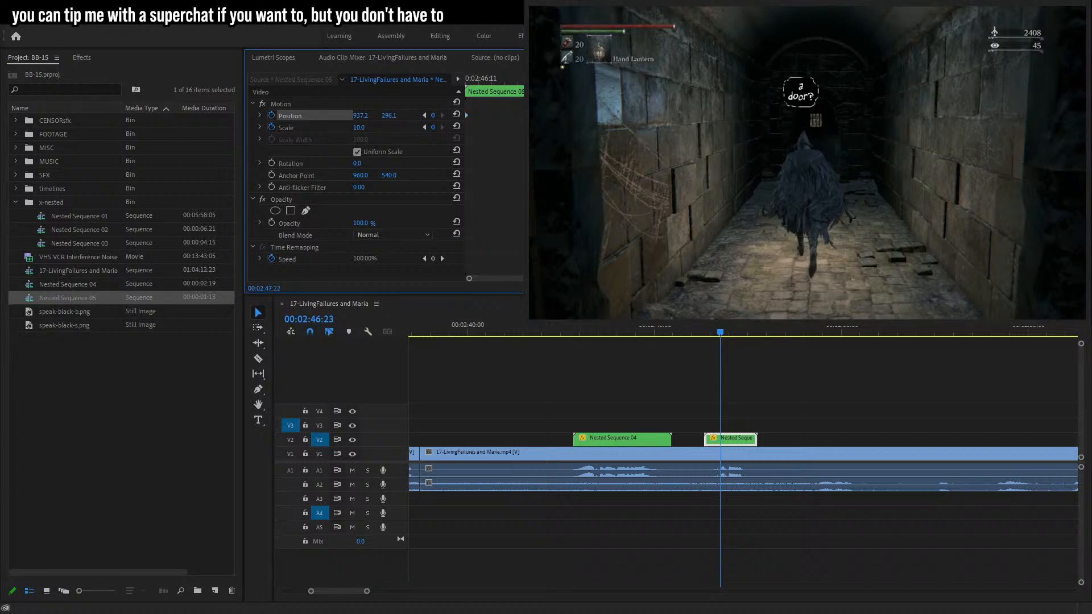
Apply the default video transition to the end of the bubble clip and preview it.
left_click(717, 383)
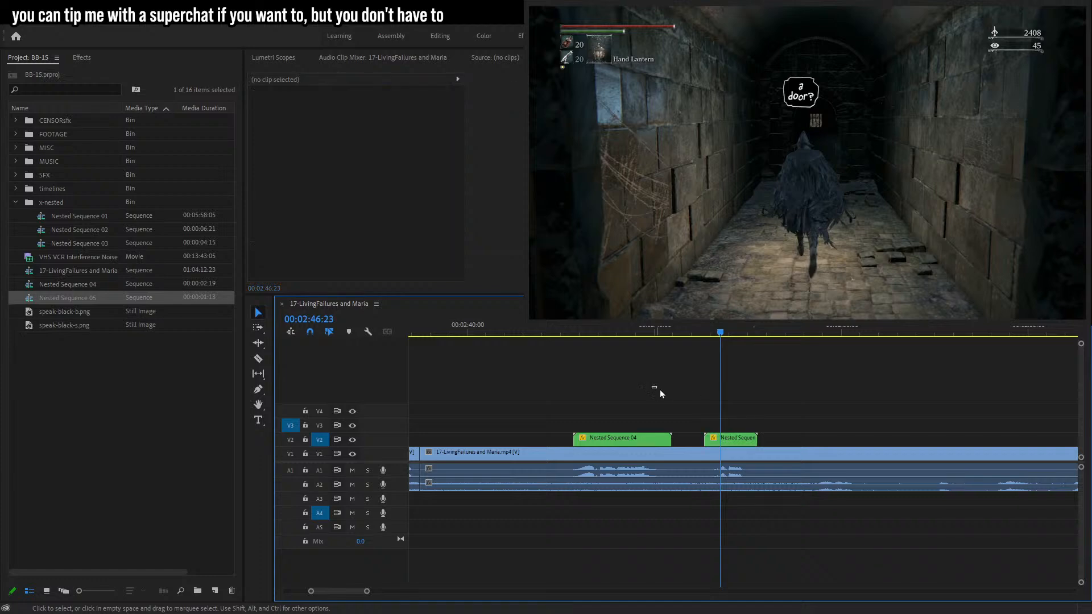
key("ctrl+d")
left_click(706, 332)
key("space")
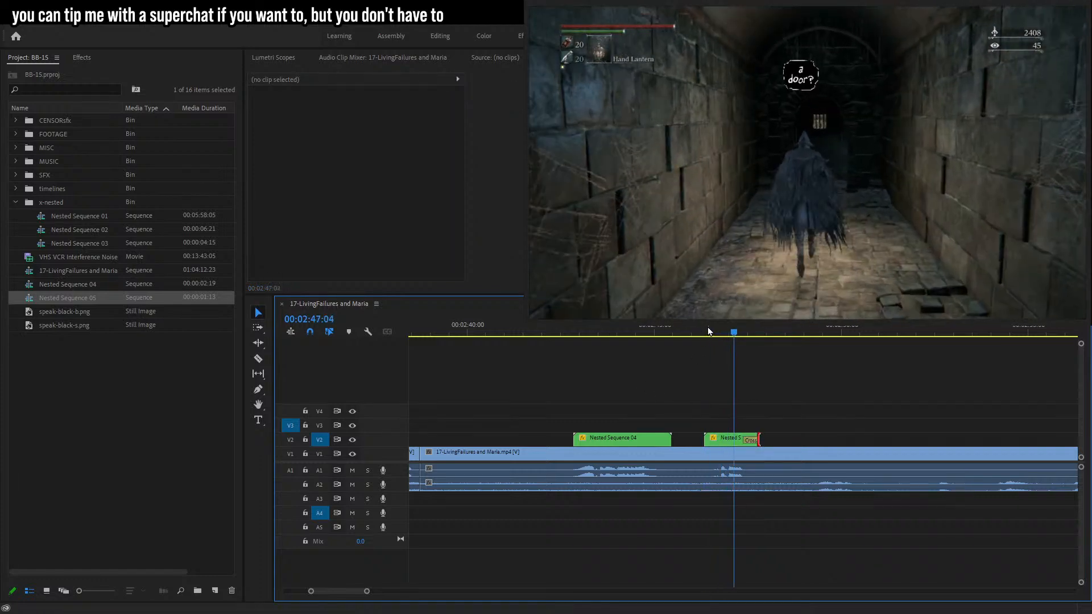
key("space")
Step through the bubble's scale keyframes and play back the animation.
left_click(737, 439)
left_click(425, 128)
left_click_drag(467, 115, 558, 115)
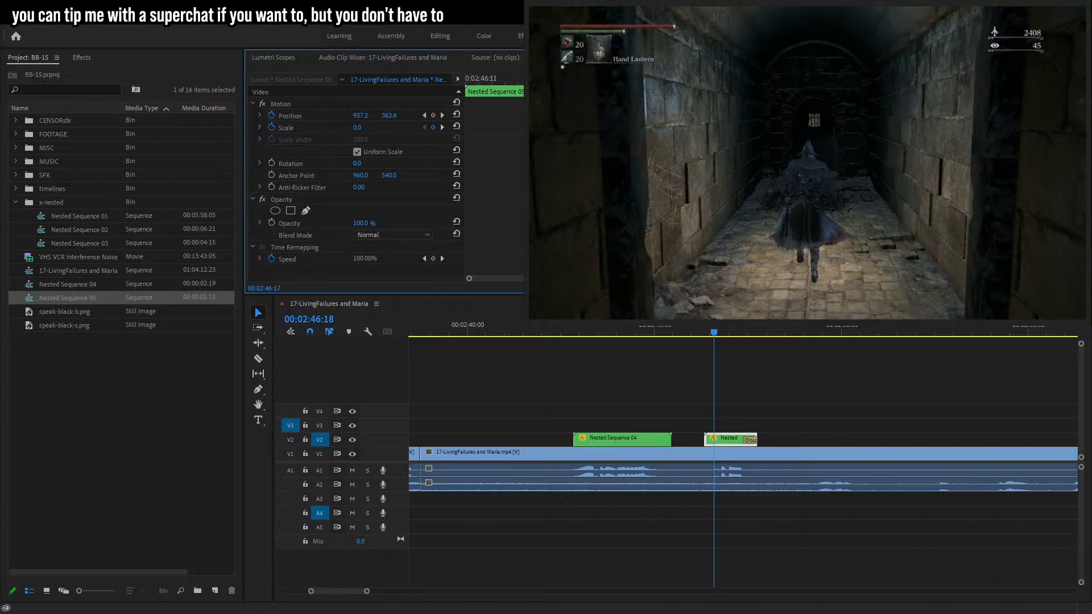
key("space")
key("space")
left_click(425, 127)
key("space")
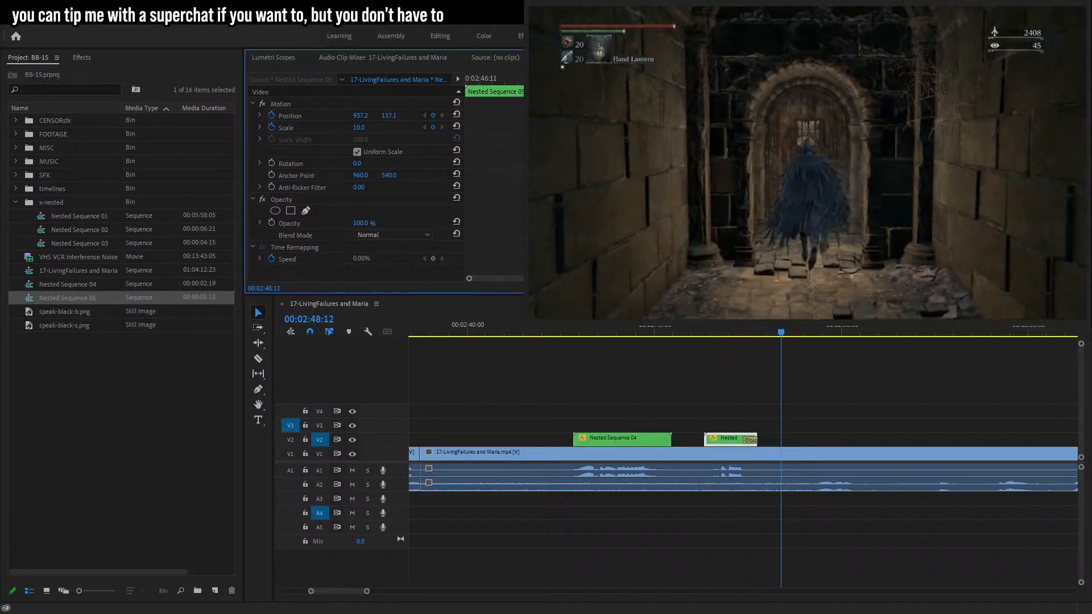
Move Nested Sequence 05 into the x-nested bin and collapse the bin.
left_click_drag(367, 591, 395, 592)
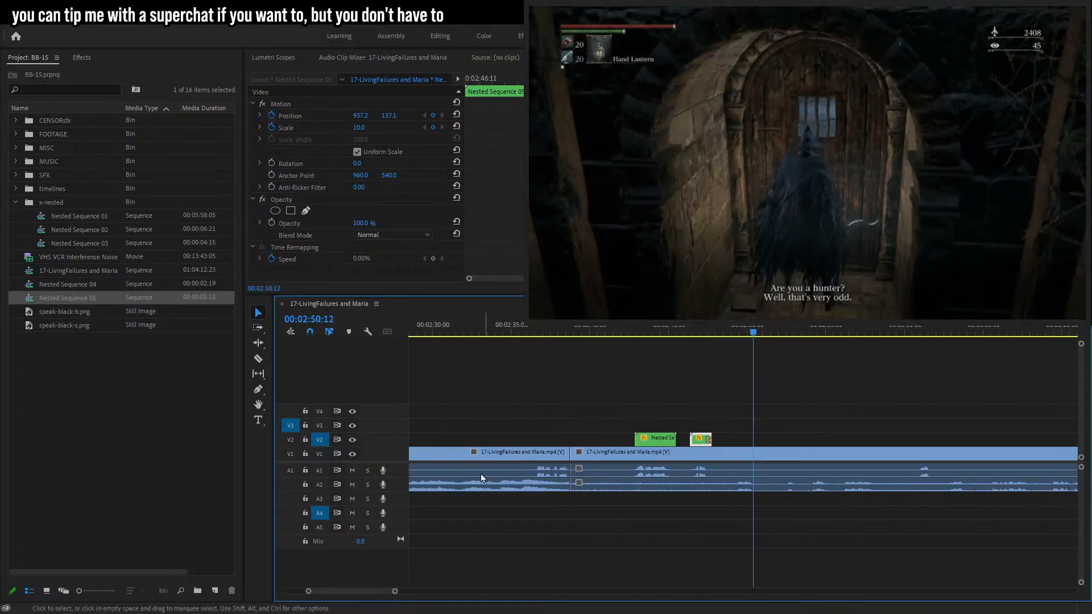
left_click(70, 289, "shift")
left_click_drag(76, 288, 54, 208)
left_click(16, 203)
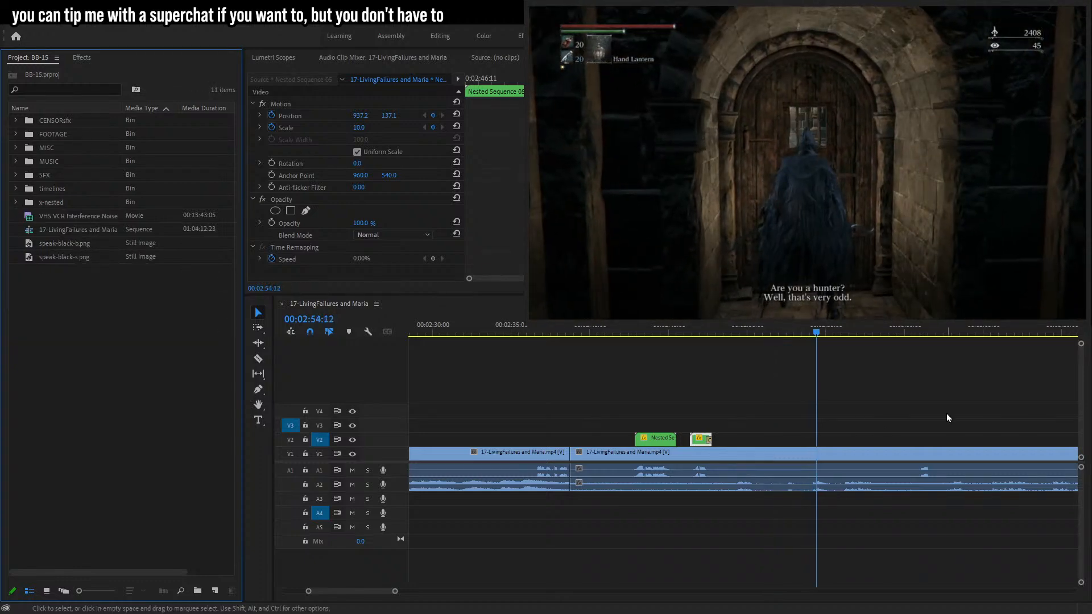
left_click(988, 401)
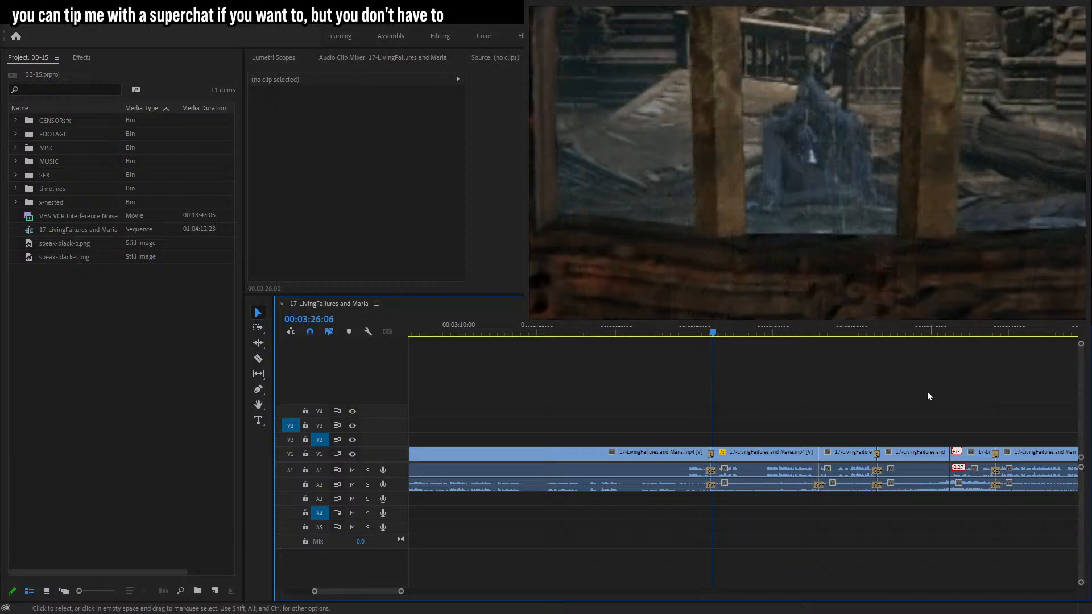
left_click_drag(401, 591, 439, 588)
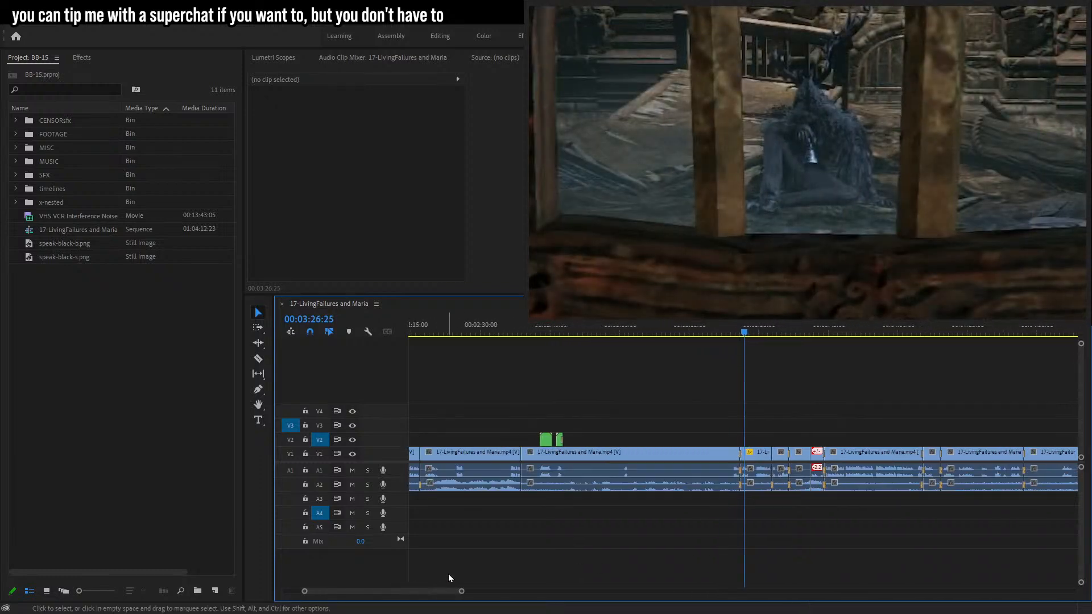
Split the gameplay clip with the Razor at about 00:02:49:12.
left_click(562, 333)
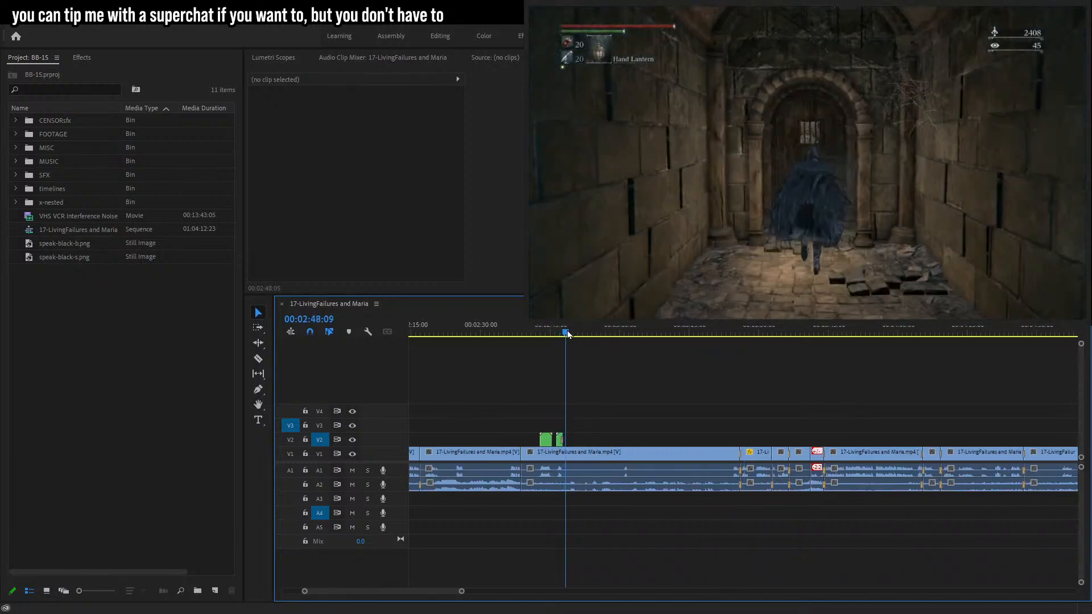
key("c")
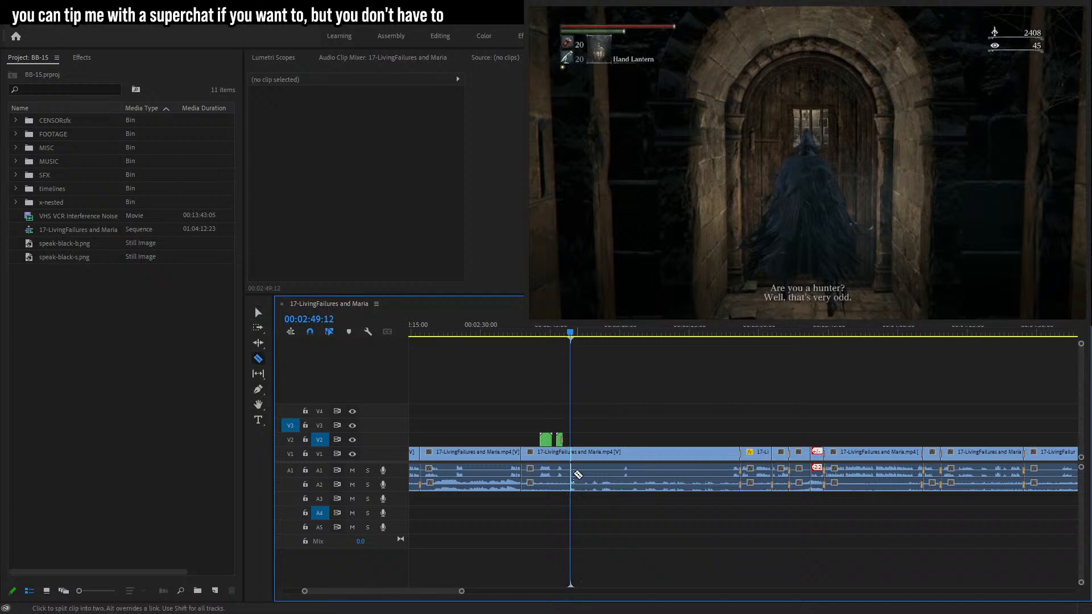
left_click(571, 454)
key("v")
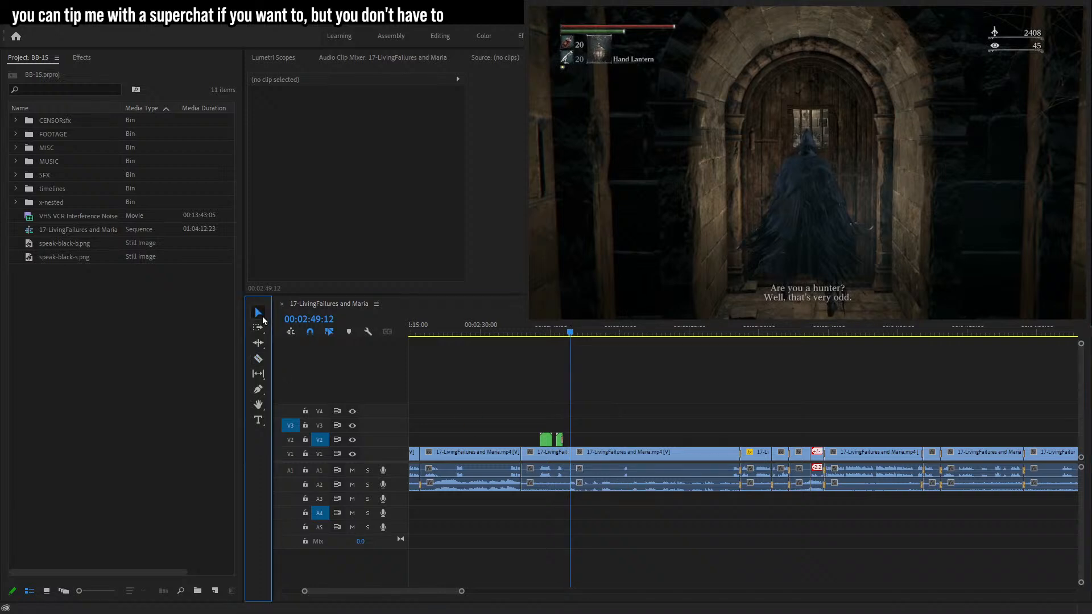
Set the volume level of the A2 audio clip after the cut to 3 dB and play it back.
left_click(624, 488)
left_click(358, 128)
type("3")
key("Return")
key("space")
Delete the Cross Dissolve video transition and the Constant Power audio transition at the cut near 00:04:11.
left_click(760, 370)
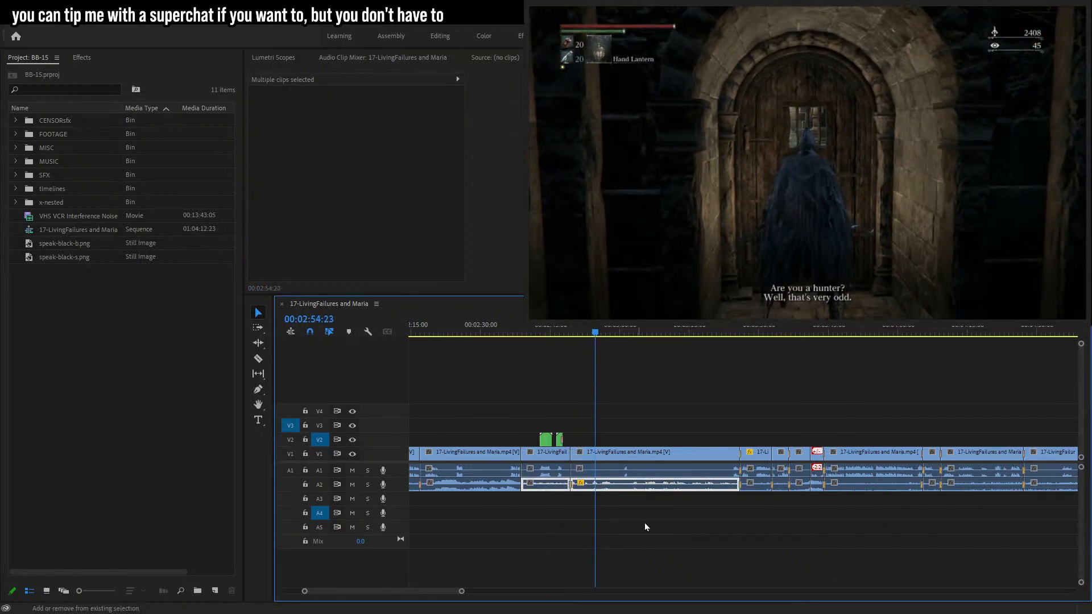
left_click(731, 335)
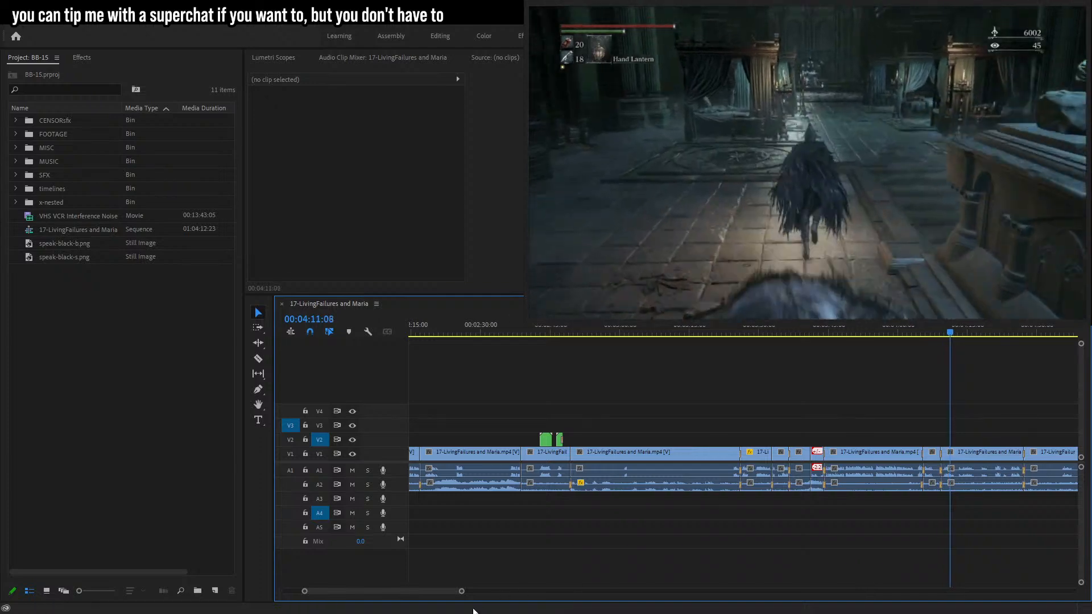
left_click_drag(461, 593, 376, 591)
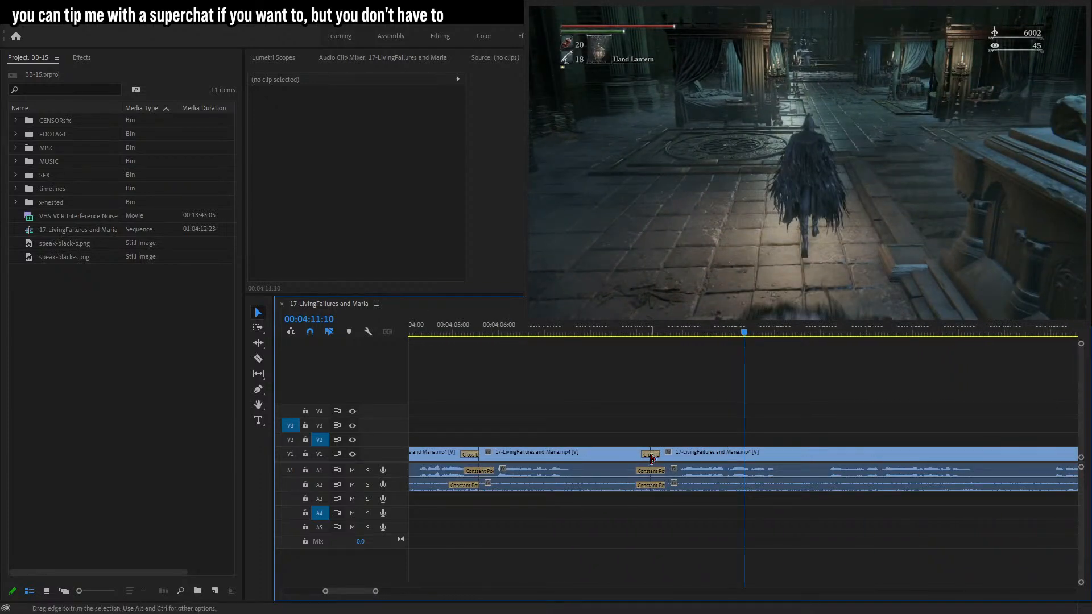
left_click(654, 457)
key("Delete")
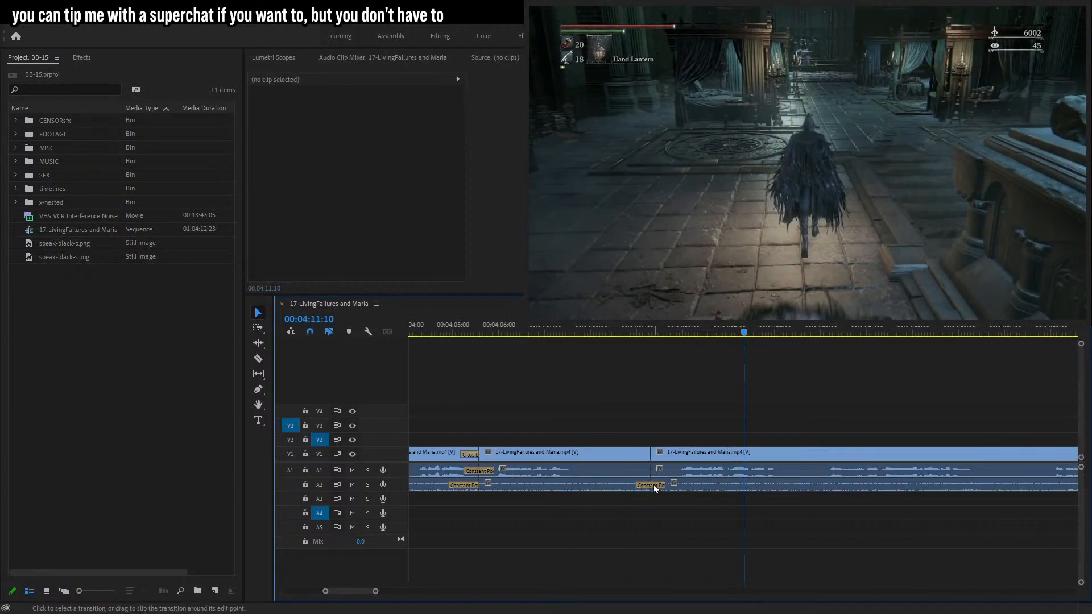
left_click(654, 485)
key("Delete")
Split the gameplay clip with the Razor at about 00:04:11:26.
left_click_drag(647, 332, 770, 332)
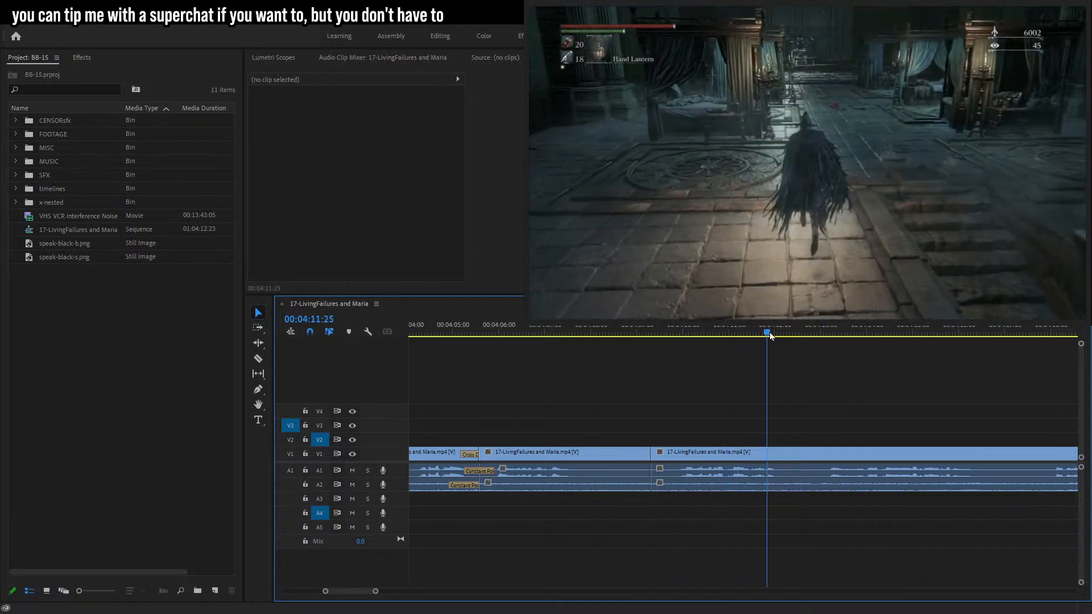
key("c")
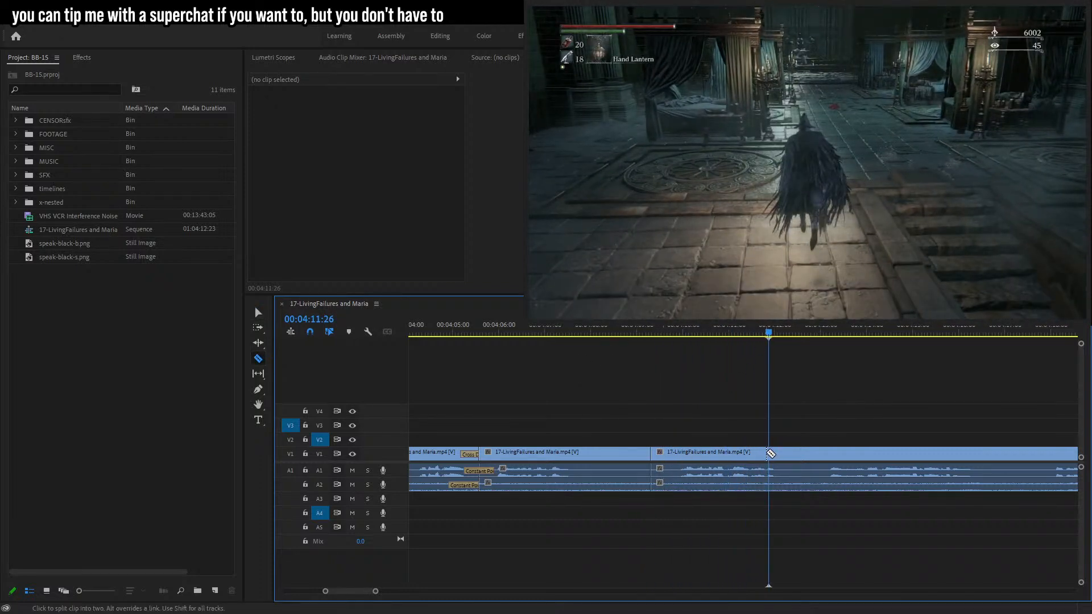
left_click(780, 453)
key("v")
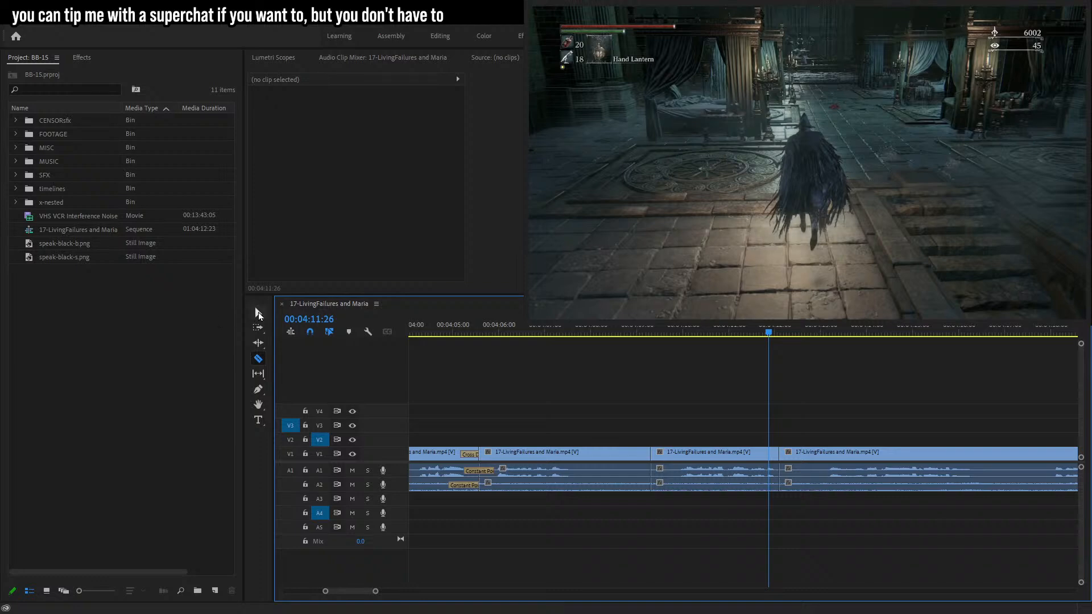
Move the A1 audio of the middle segment later, out of sync with its video, and preview it.
left_click(698, 474)
left_click_drag(699, 474, 744, 473)
key("space")
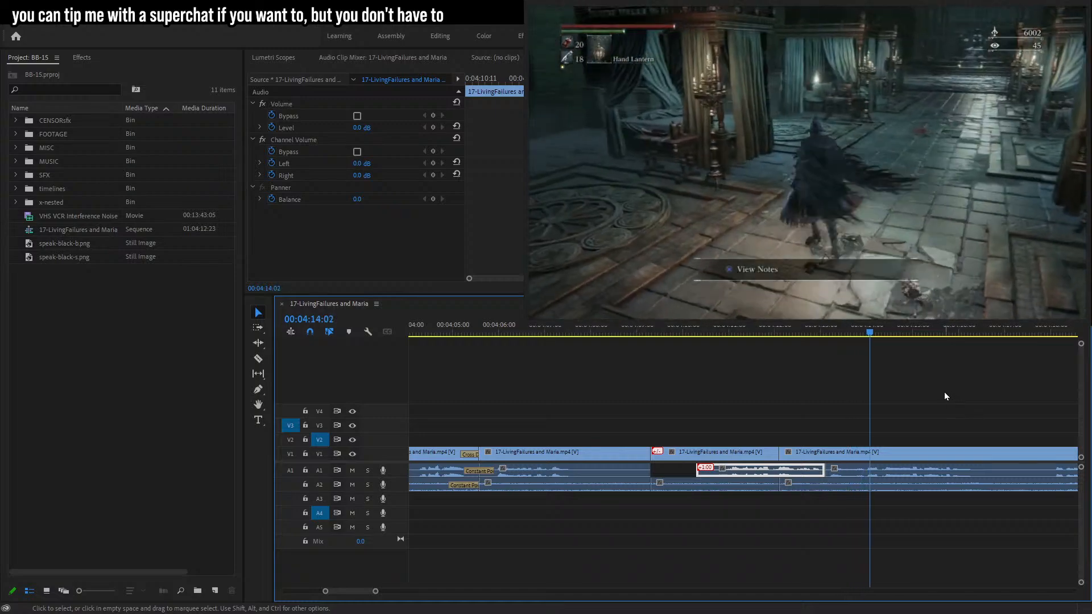
key("space")
Select the following two A1 audio segments and shift them later on the timeline.
key("c")
key("v")
left_click(852, 477)
left_click(832, 415)
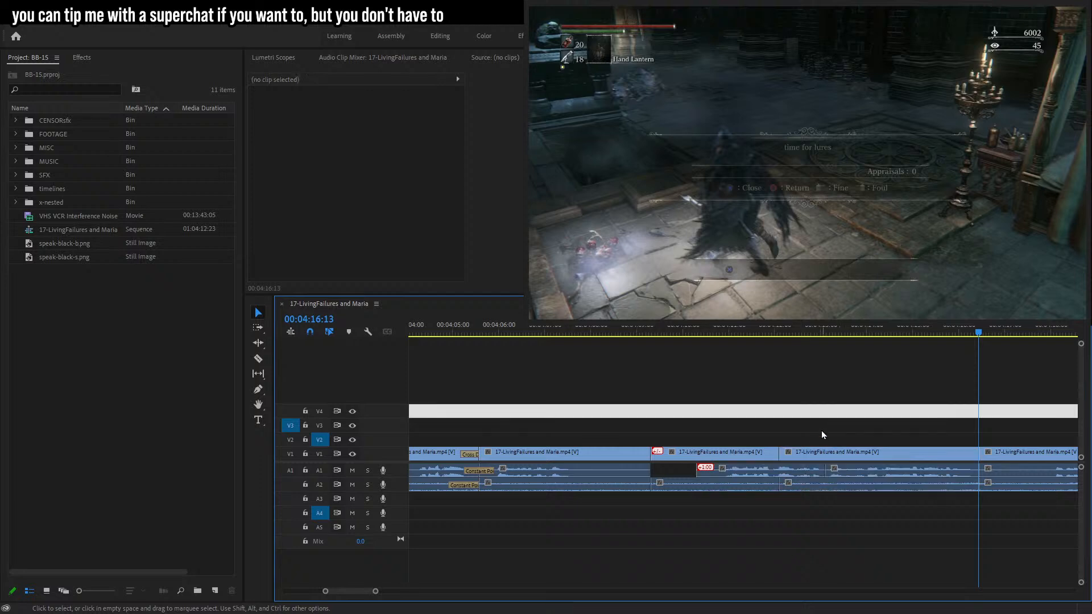
left_click(801, 471, "alt")
left_click(852, 469, "alt+shift")
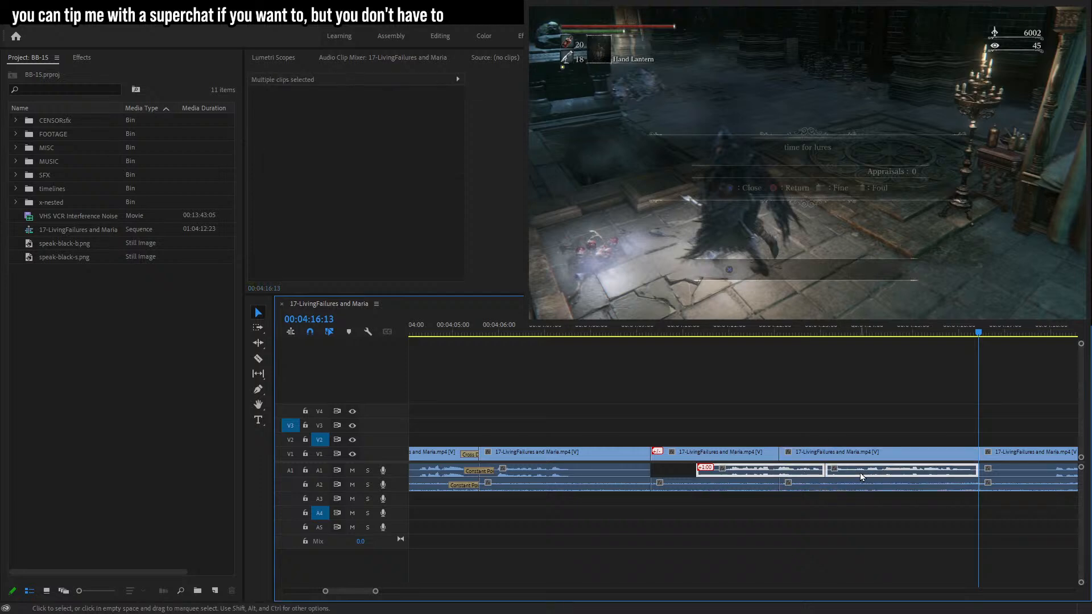
left_click_drag(864, 471, 921, 472)
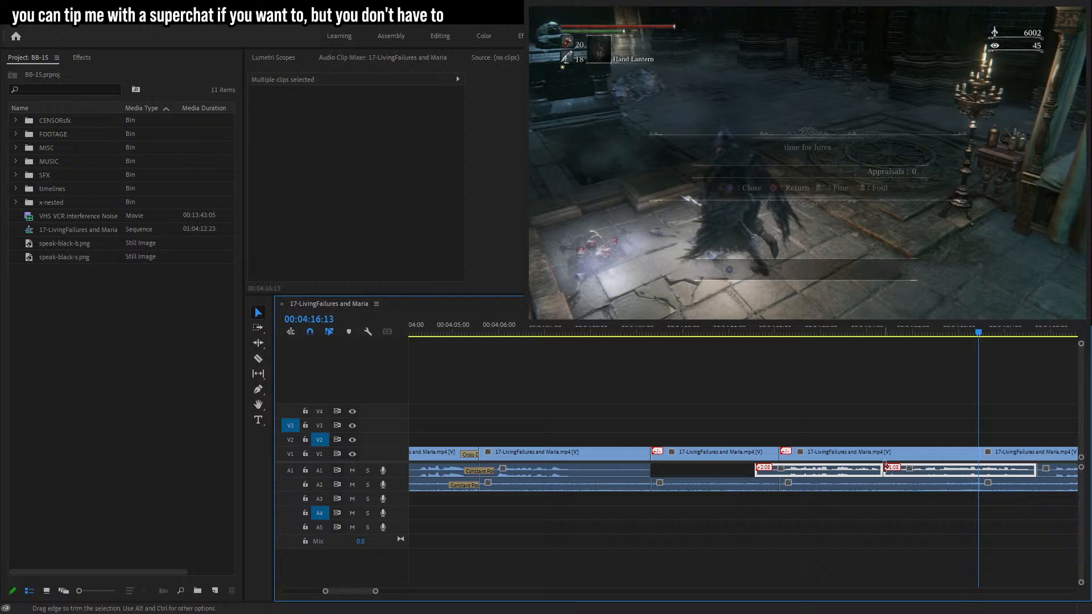
left_click(917, 472)
left_click_drag(914, 472, 926, 472)
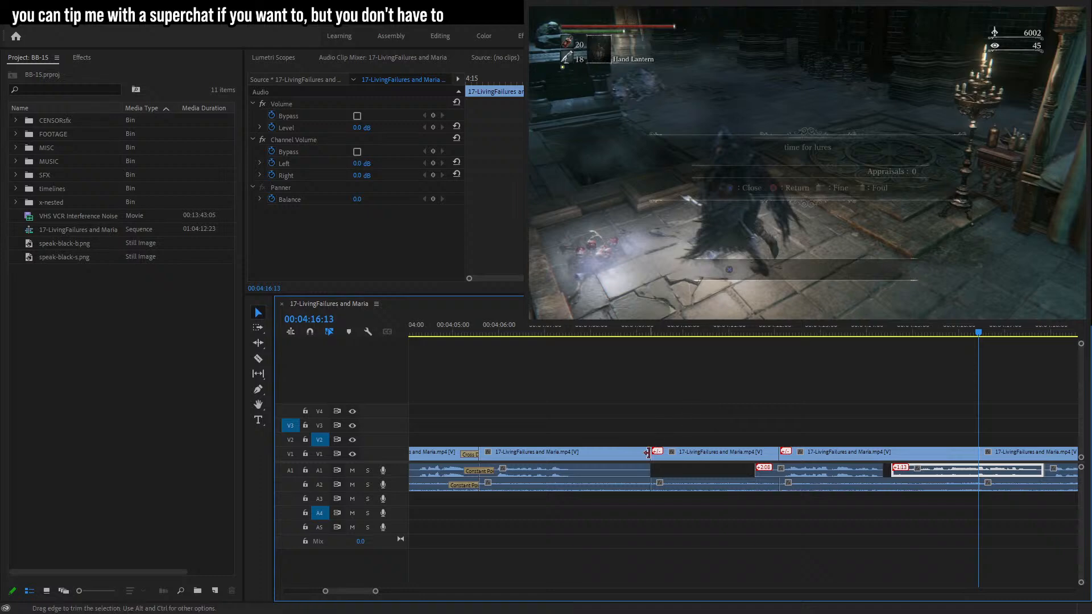
Delete the short gameplay segment between the cuts near 00:04:10 and play back from 00:04:09.
left_click(667, 453)
left_click_drag(752, 445, 756, 453)
key("s")
left_click(726, 455)
key("Delete")
left_click(642, 332)
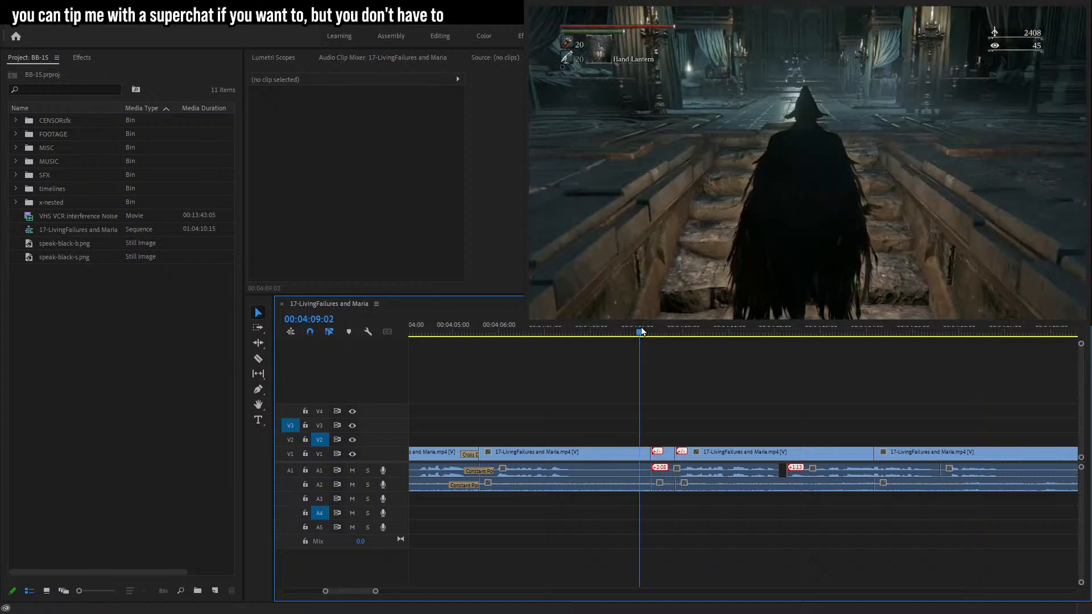
key("space")
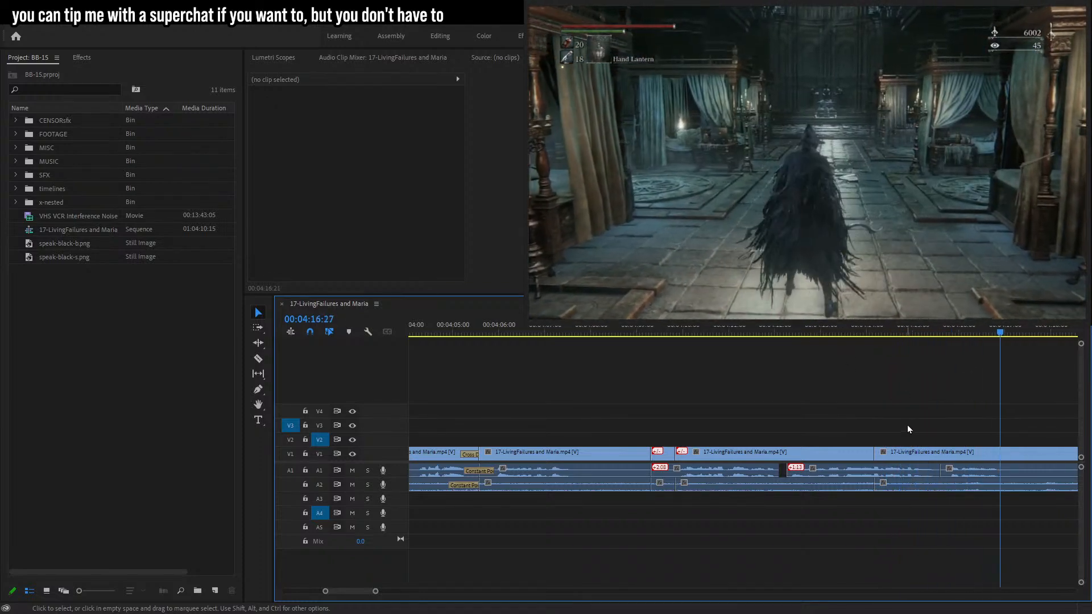
Reposition the out-of-sync A1 audio segments after the cut later and play the section back.
left_click_drag(376, 591, 391, 591)
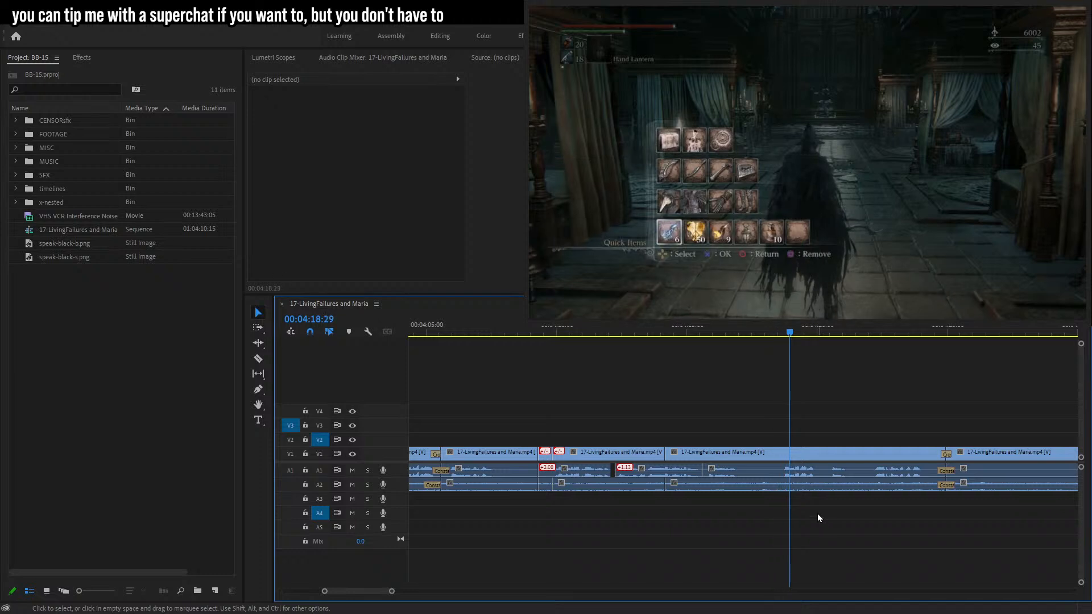
left_click_drag(708, 470, 769, 474)
left_click_drag(673, 474, 704, 472)
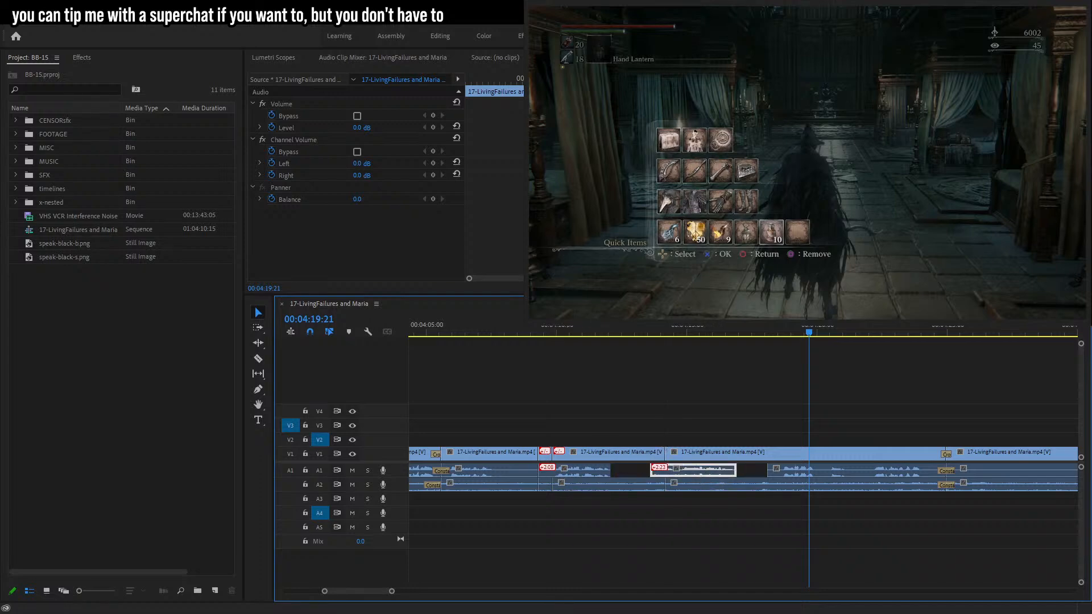
left_click(536, 329)
left_click(652, 363)
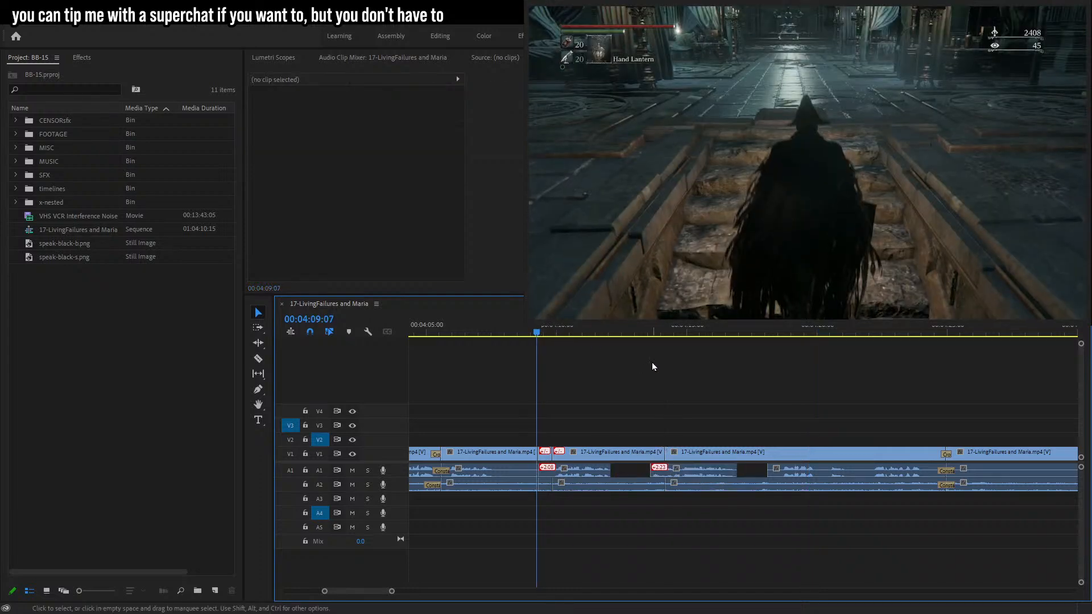
key("space")
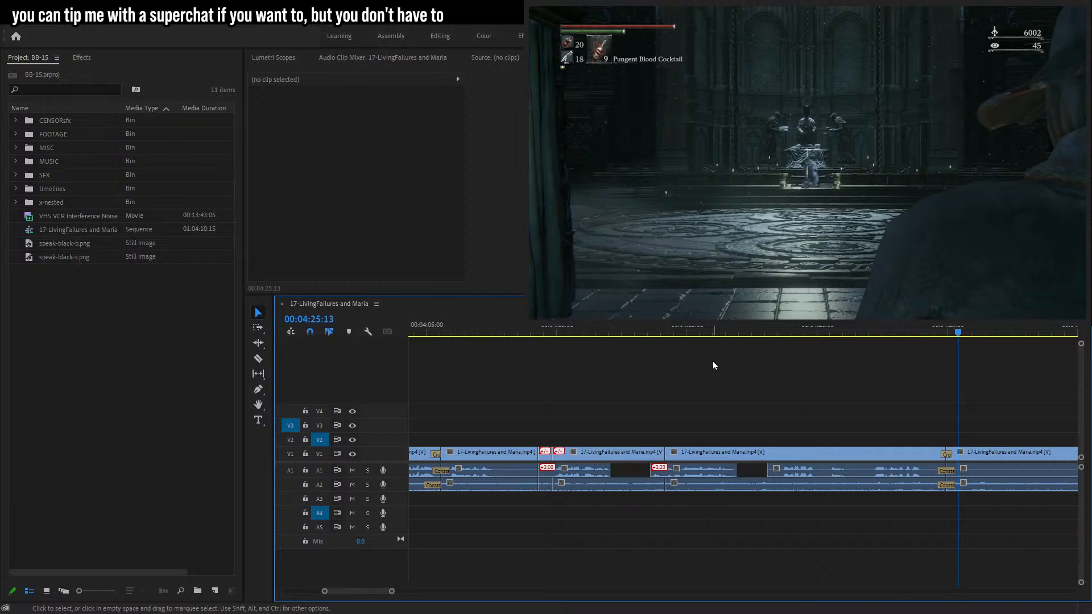
key("space")
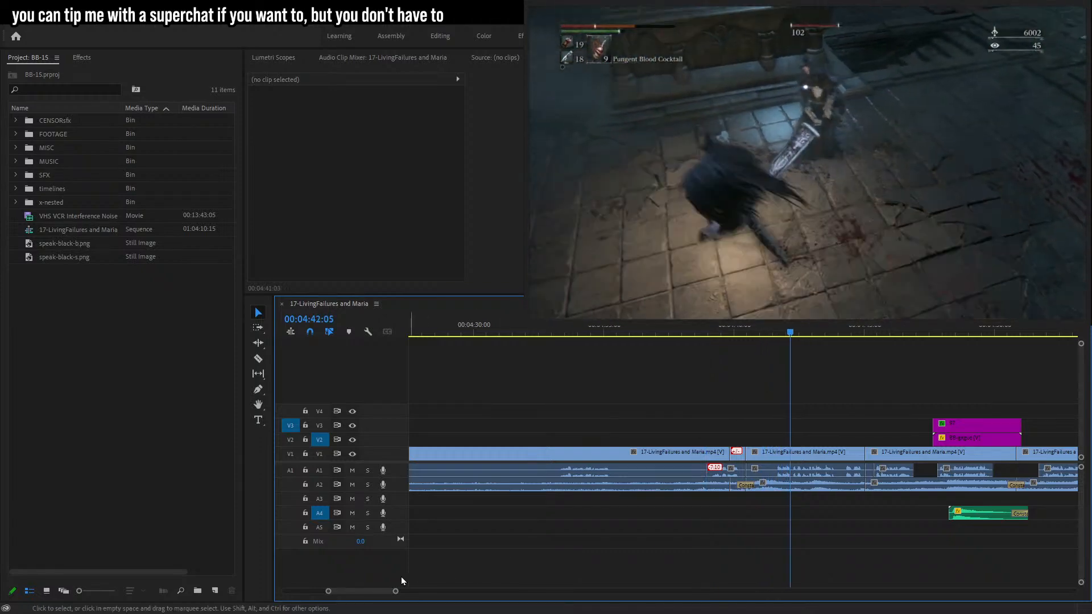
Place the speak-black-b.png bubble on V2 at about 00:04:39:04.
mouse_move(394, 590)
left_mouse_down()
mouse_move(373, 587)
mouse_move(388, 589)
left_mouse_up()
left_click(569, 333)
left_click_drag(570, 332, 559, 335)
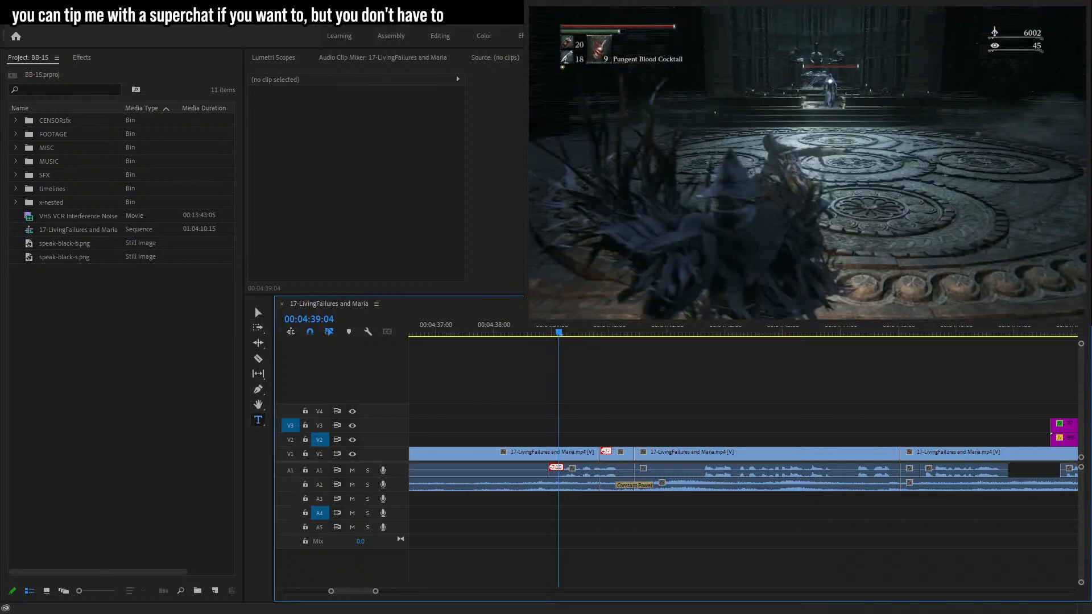
left_click_drag(64, 257, 572, 439)
Add the text caption 'she has help, I see' on two lines over the bubble and enlarge it.
left_click(734, 112)
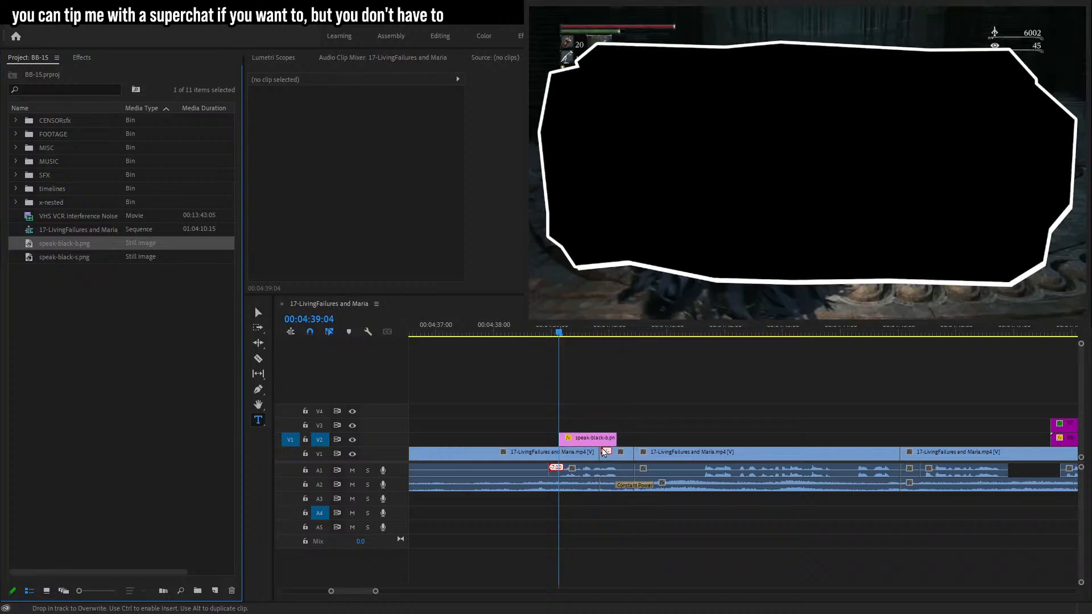
type("she has help")
key("BackSpace")
key("BackSpace")
key("BackSpace")
key("BackSpace")
key("BackSpace")
key("Return")
type("help, I see")
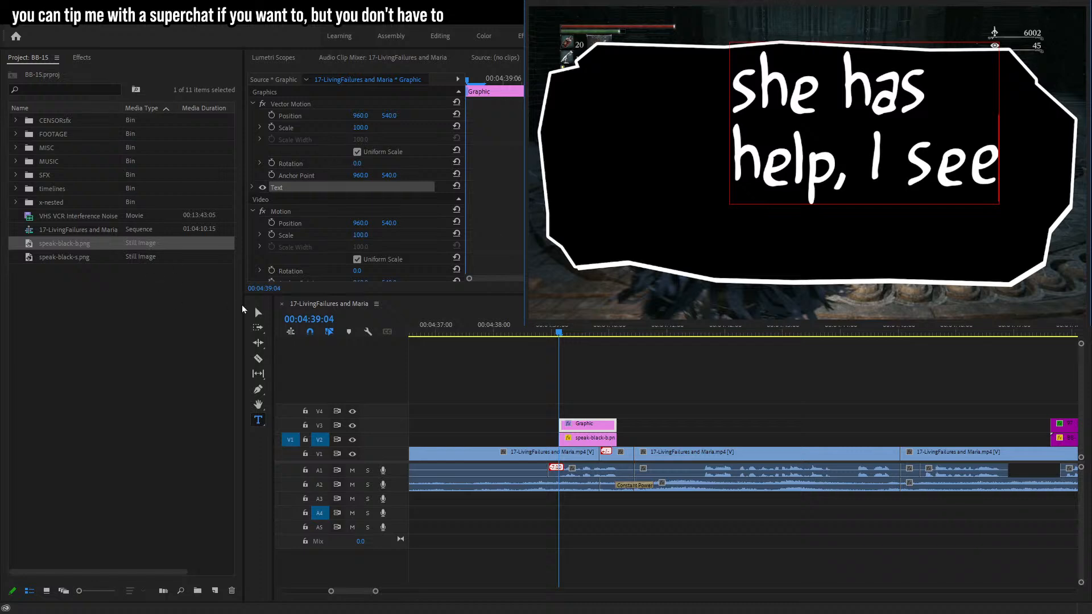
key("Escape")
left_click_drag(946, 133, 1018, 156)
left_click_drag(944, 165, 943, 166)
Turn off uniform scale for the bubble image and set its scale width to 83.
left_click(583, 438)
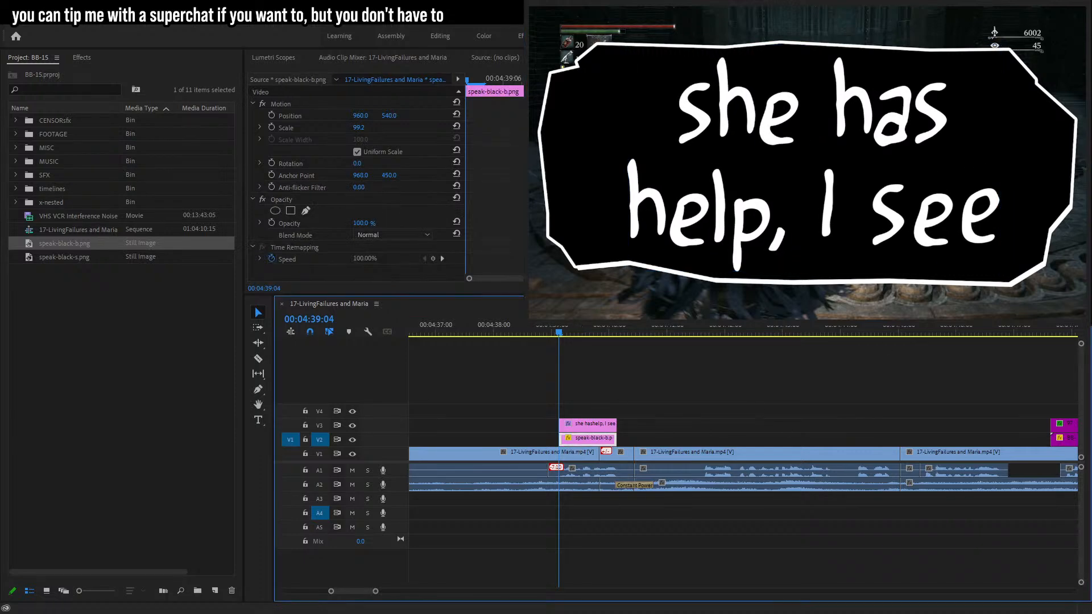
left_click(358, 152)
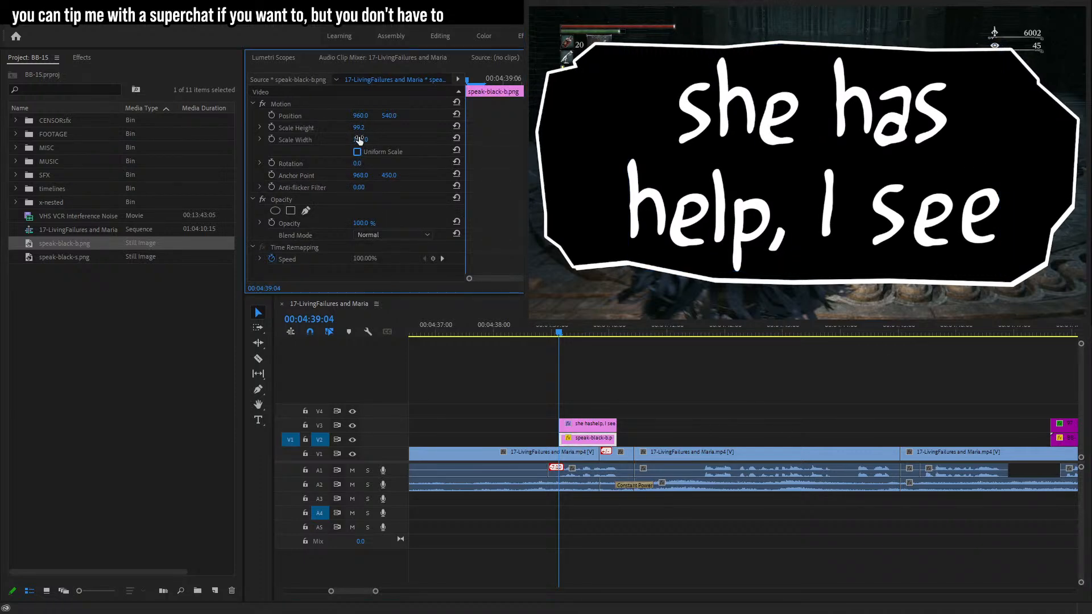
left_click(359, 139)
type("82")
key("Return")
type("83")
key("Return")
Extend the bubble and caption clips to the same end and nest them into one sequence.
left_click_drag(648, 367, 539, 438)
left_click_drag(616, 438, 652, 438)
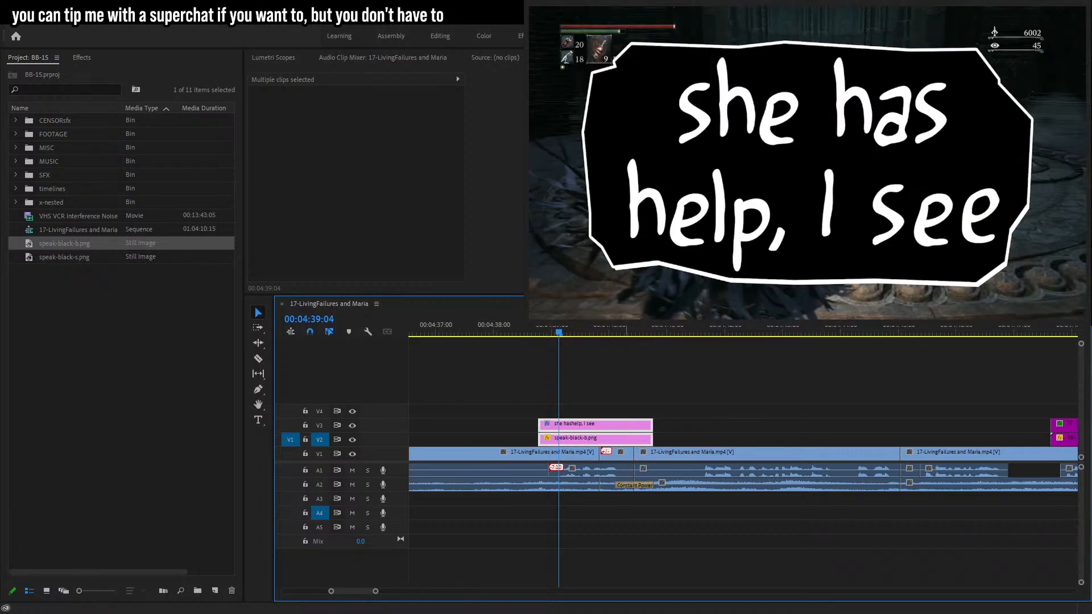
key("ctrl+shift+n")
left_click(510, 330)
left_click(601, 442)
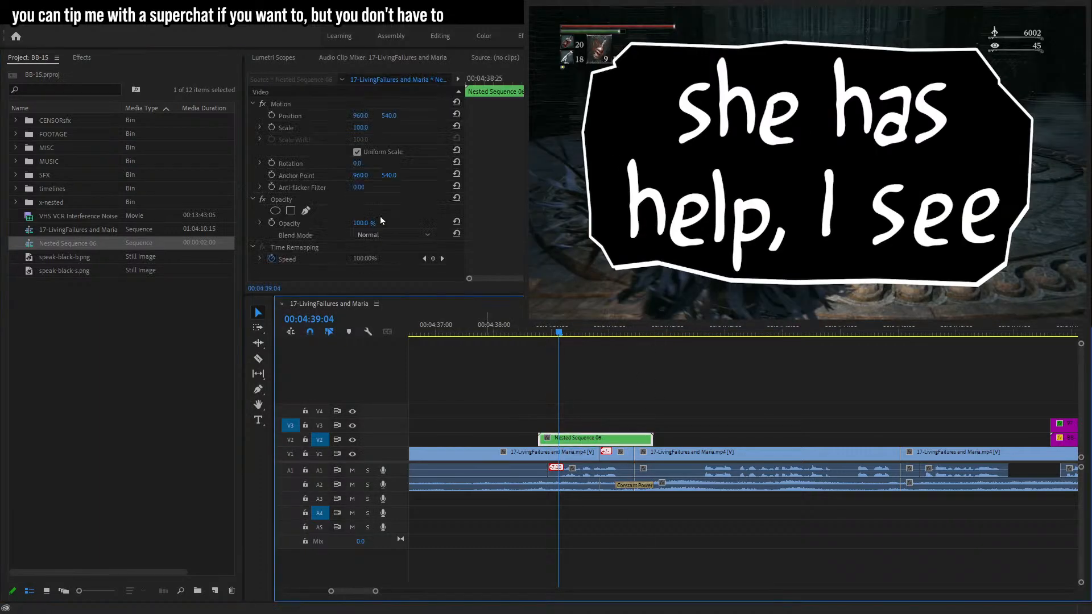
Set the nested bubble's scale to 10 and add a scale keyframe.
left_click(362, 126)
type("10")
key("Return")
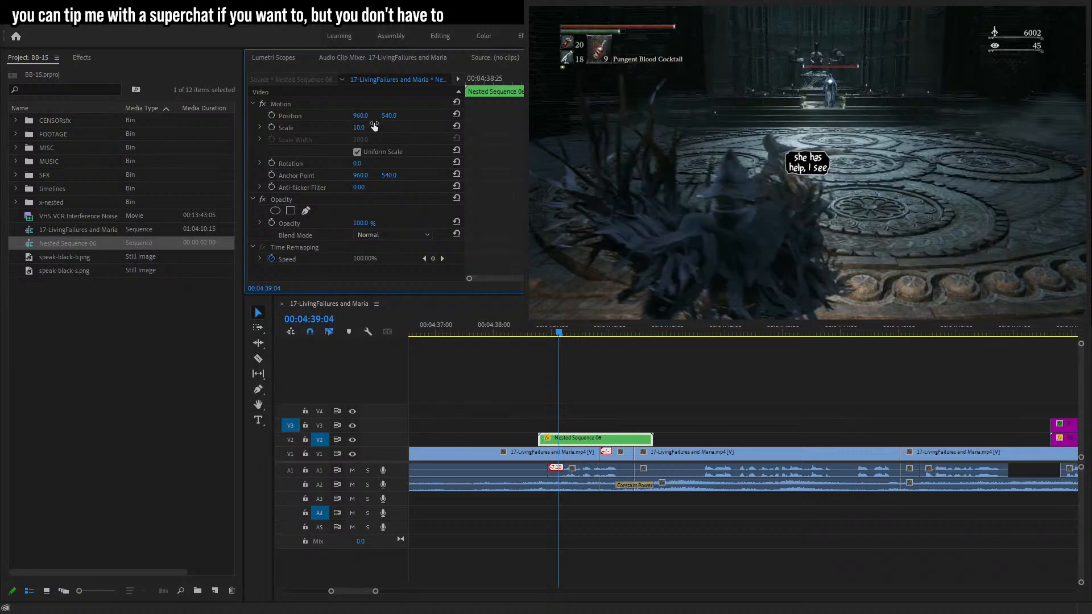
left_click(272, 127)
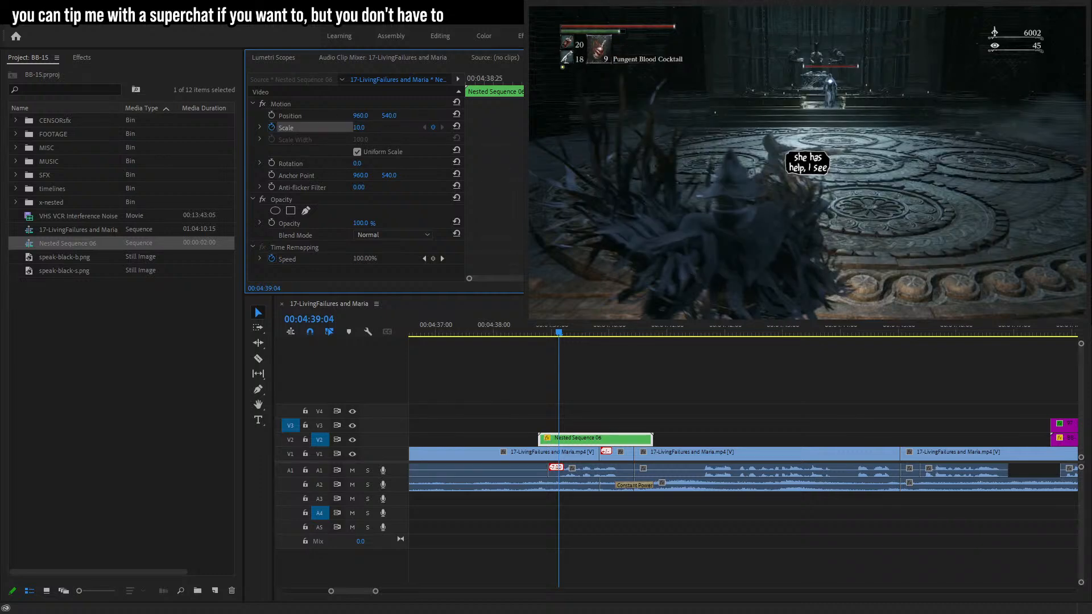
Two frames earlier, keyframe the nested bubble's scale at 12.
key("Left")
key("Left")
left_click(359, 129)
type("12")
key("Return")
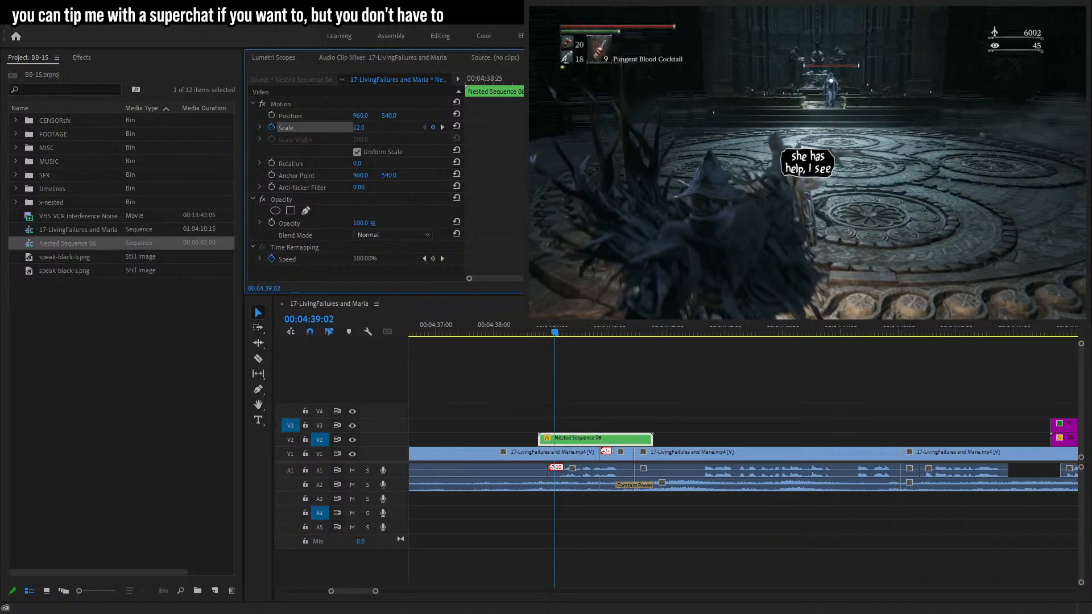
At 00:04:39:00, keyframe the nested bubble's scale at 0.
key("Right")
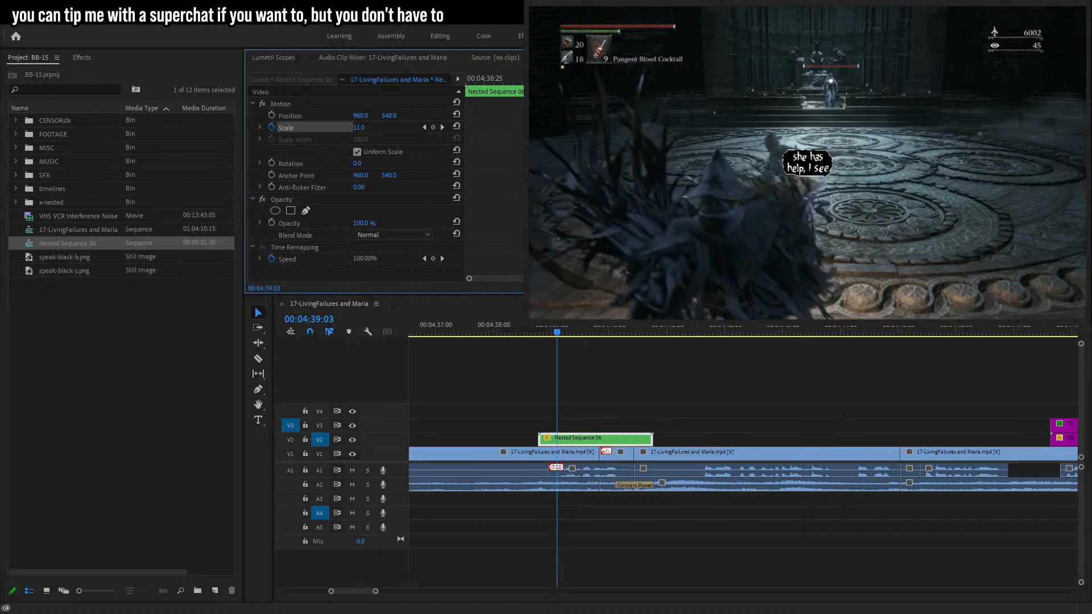
key("Left")
key("Left")
key("Left")
key("Left")
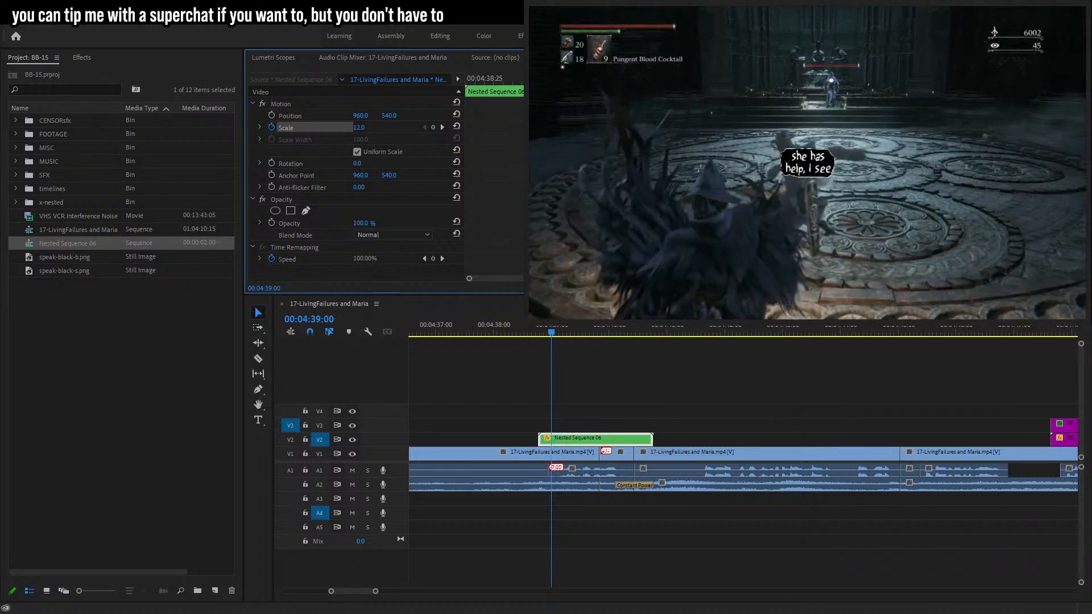
left_click(358, 127)
type("0")
key("Return")
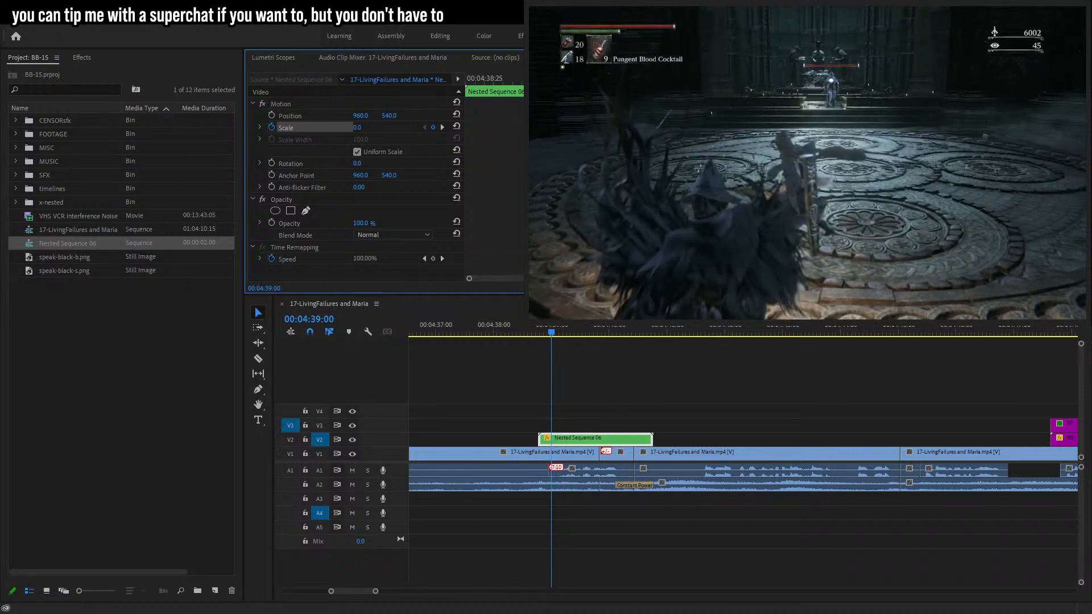
Trim the nested bubble's start to the zero-scale keyframe and play back the pop-in.
key("Left")
left_click_drag(540, 441, 550, 440)
key("space")
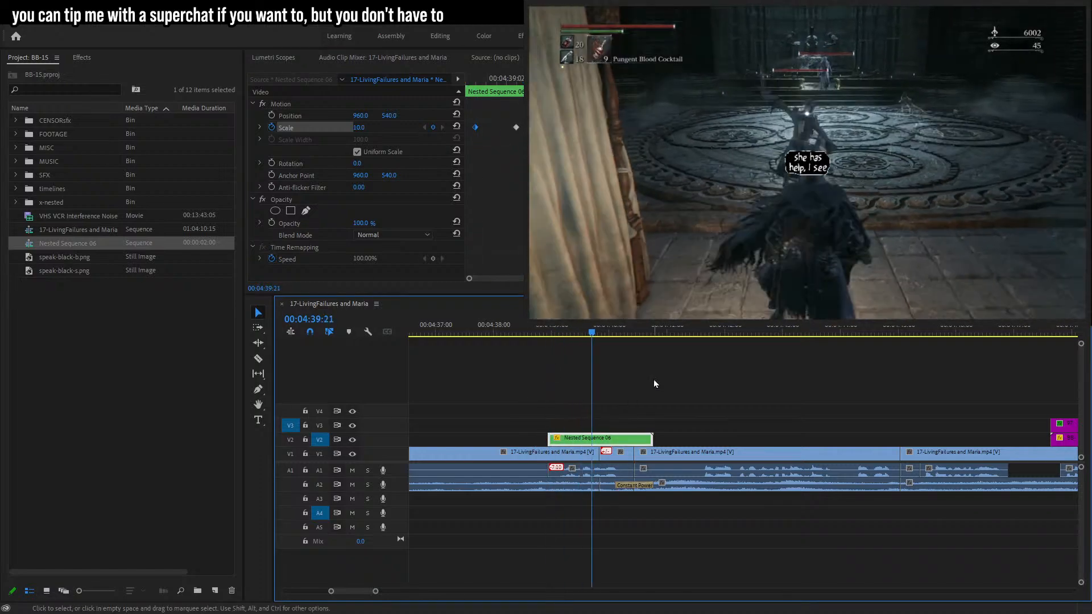
Trim the end of the nested bubble clip slightly shorter and play it back.
left_click_drag(651, 439, 634, 439)
key("space")
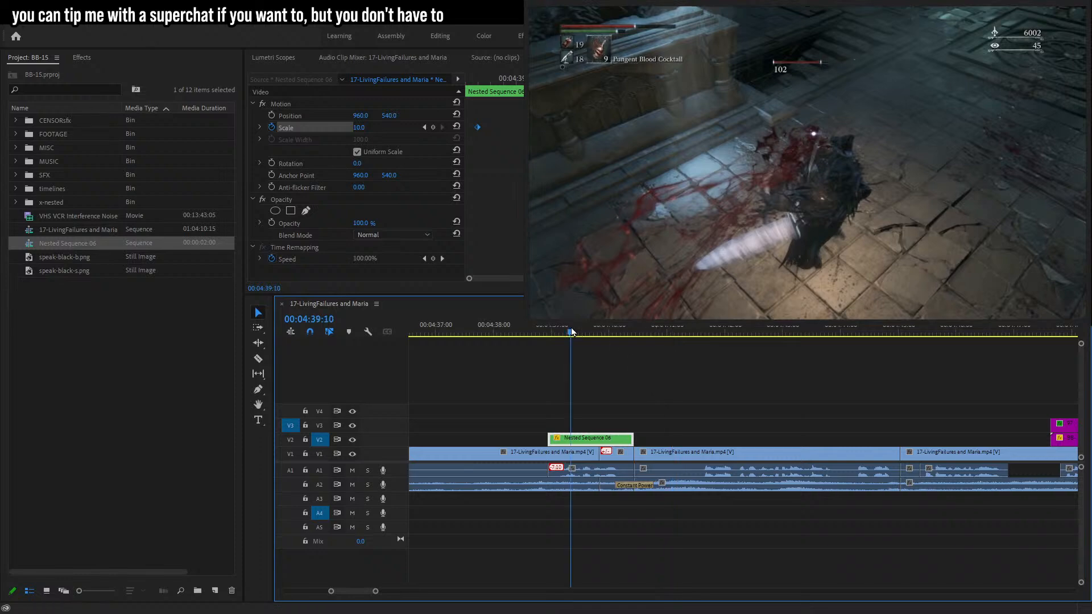
Nest the bubble clip into a new nested sequence and move the old nested sequence into the x-nested bin.
left_click(571, 332)
key("shift+n")
key("Return")
left_click(85, 245, "ctrl")
left_click_drag(85, 245, 51, 202)
Enable position keyframing on the new nested bubble and nudge the bubble slightly right in the frame.
left_click(583, 444)
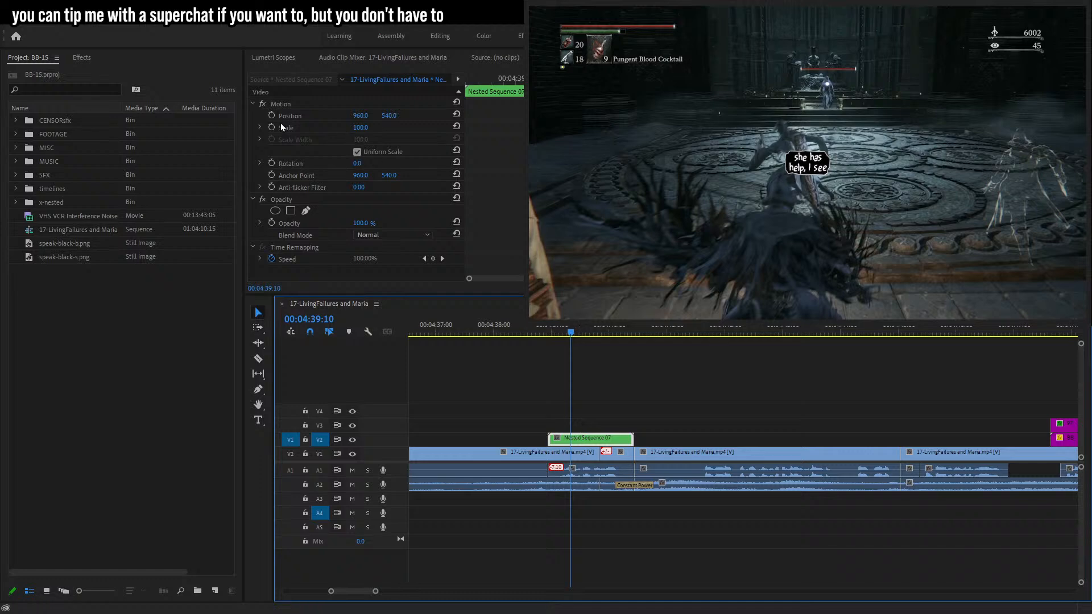
left_click(268, 115)
left_click(292, 127)
left_click(297, 114)
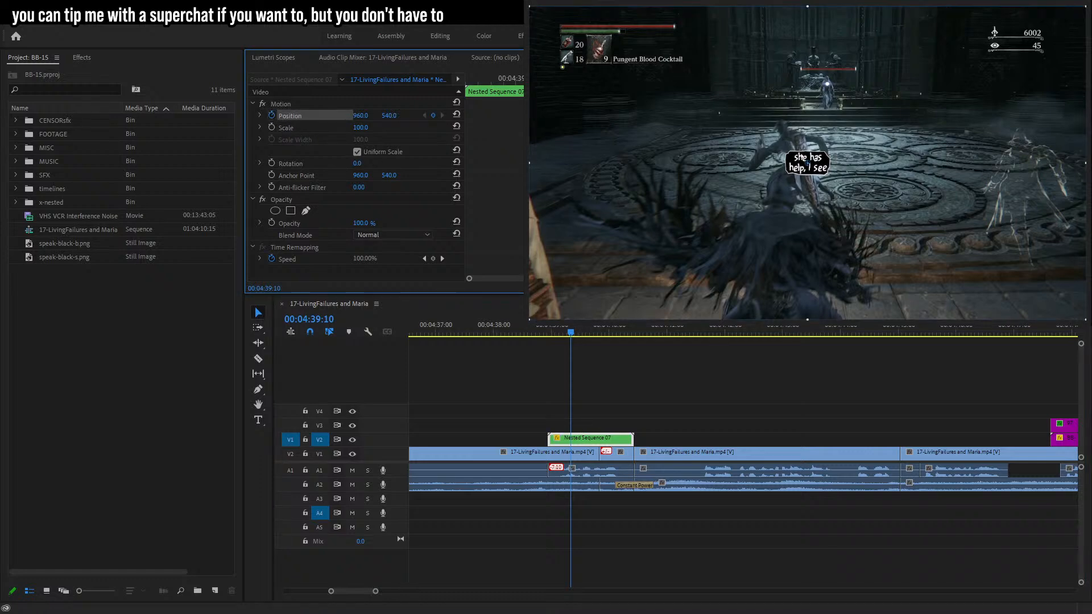
left_click_drag(807, 163, 822, 165)
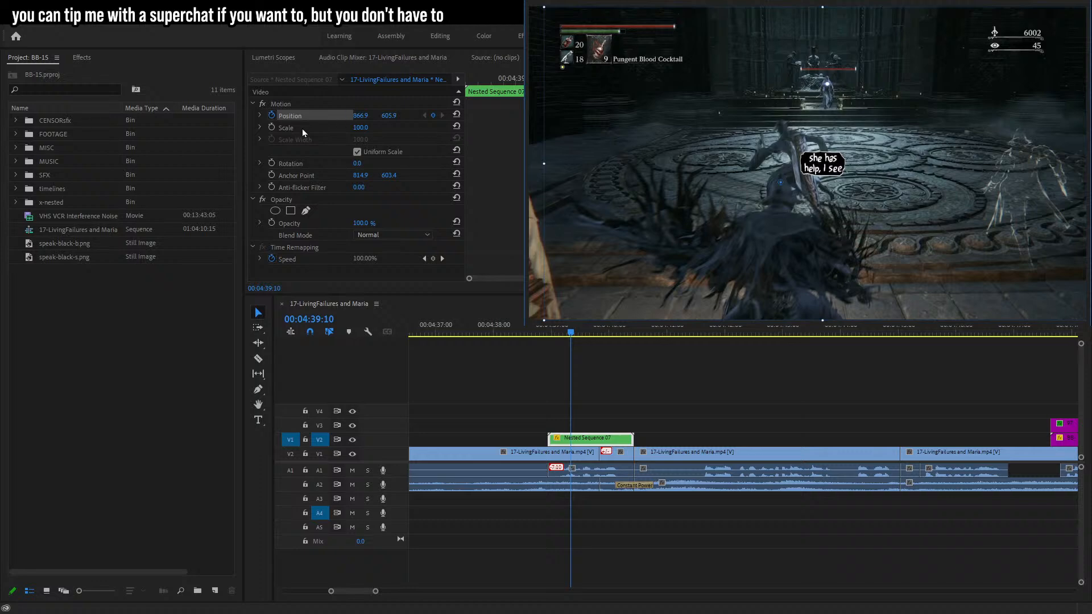
Step backwards frame by frame, repositioning the bubble at each frame so it follows the character.
key("Left")
left_click_drag(830, 171, 825, 175)
key("Left")
key("Left")
key("Left")
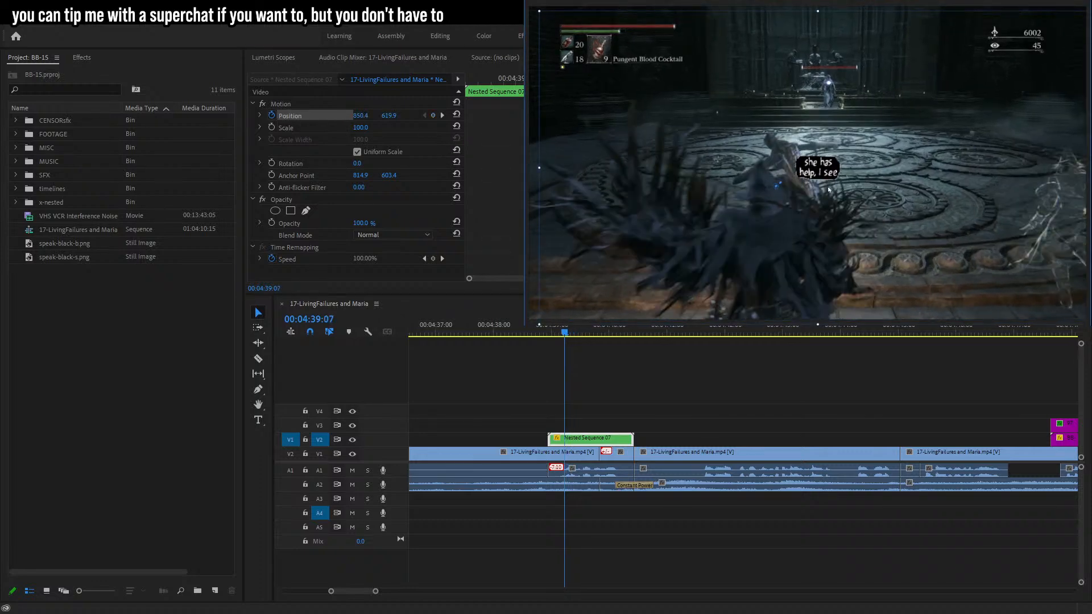
left_click_drag(808, 171, 789, 150)
key("Left")
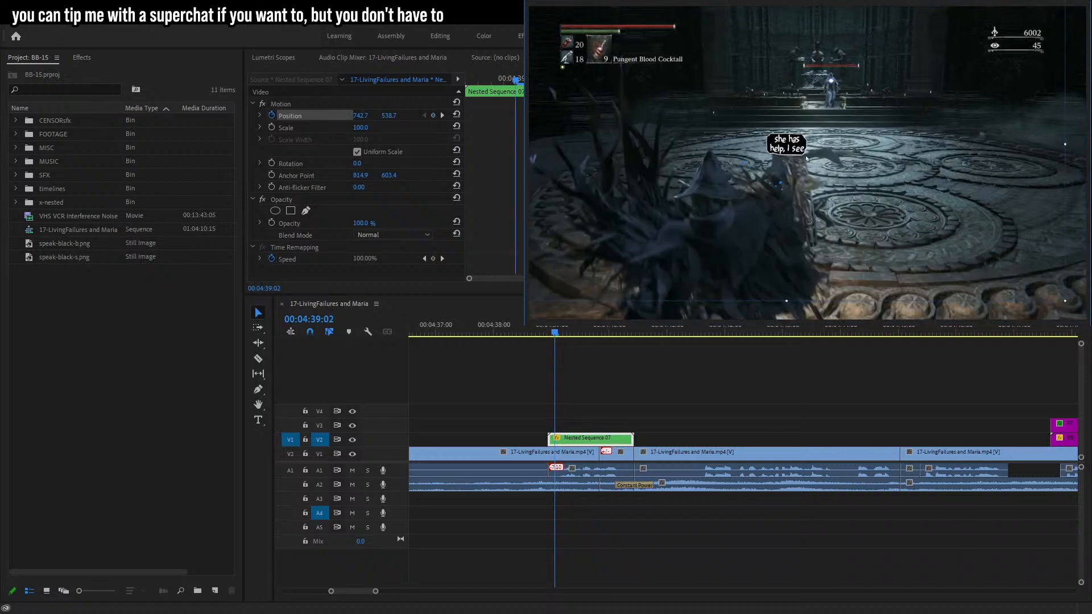
left_click_drag(784, 147, 750, 145)
key("Left")
key("Left")
key("Left")
key("Left")
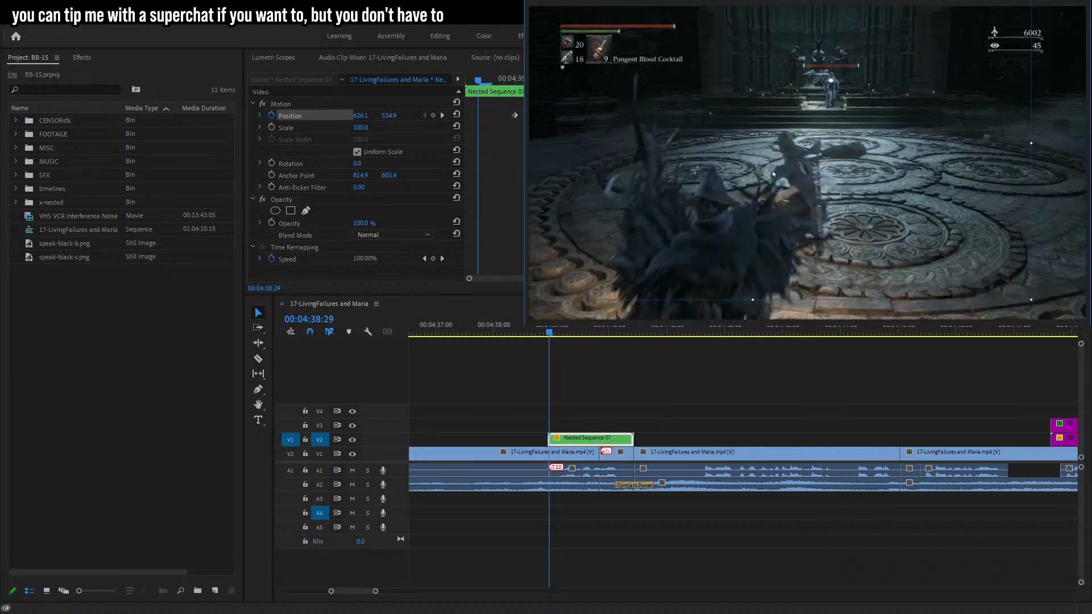
Step through nearby frames and move the bubble down slightly to keep it tracking the character.
key("Right")
key("Right")
key("Left")
key("Left")
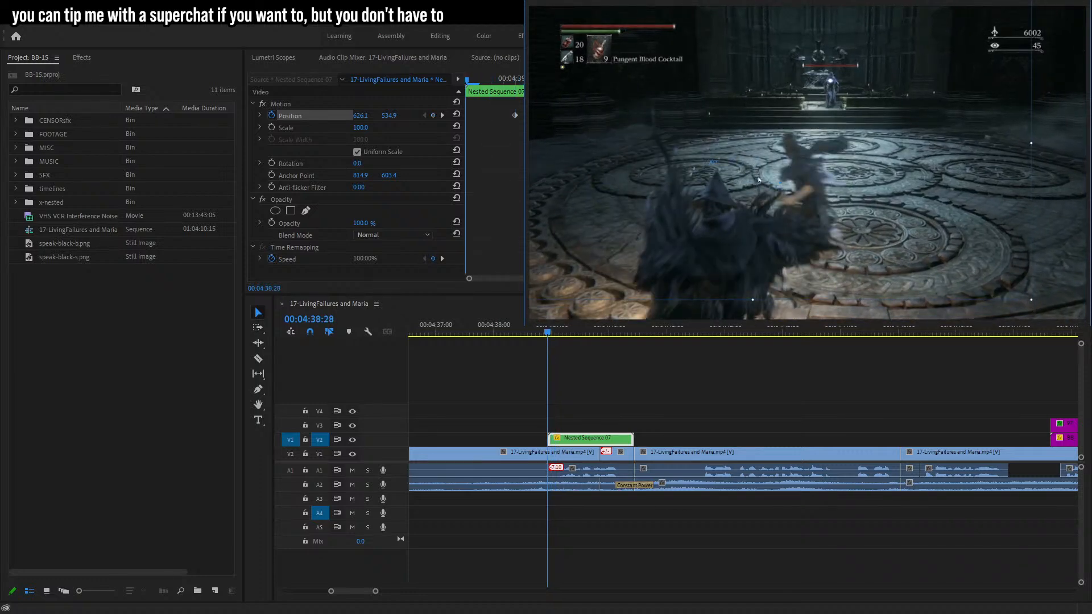
key("Left")
key("Left")
key("Right")
key("Right")
left_click_drag(755, 189, 758, 203)
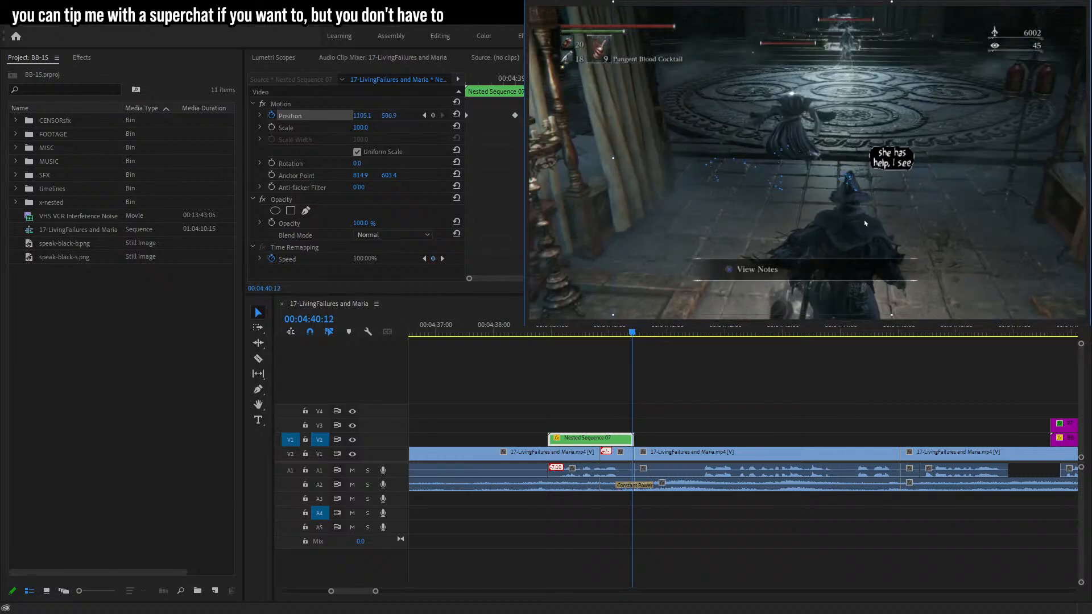
Play back the tracked bubble from the start of its clip.
left_click(537, 325)
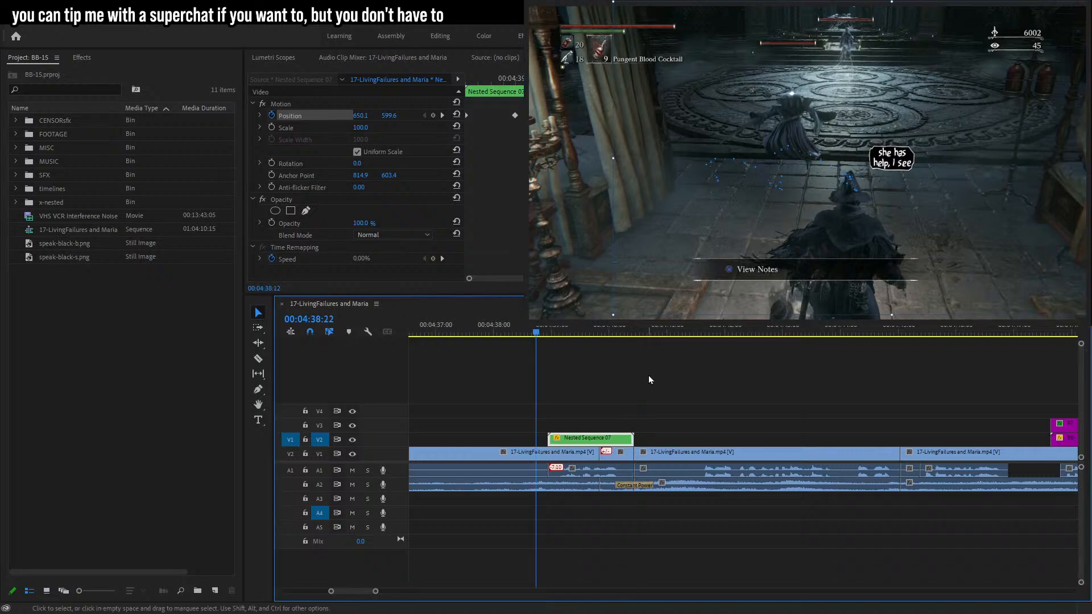
left_click(729, 388)
key("space")
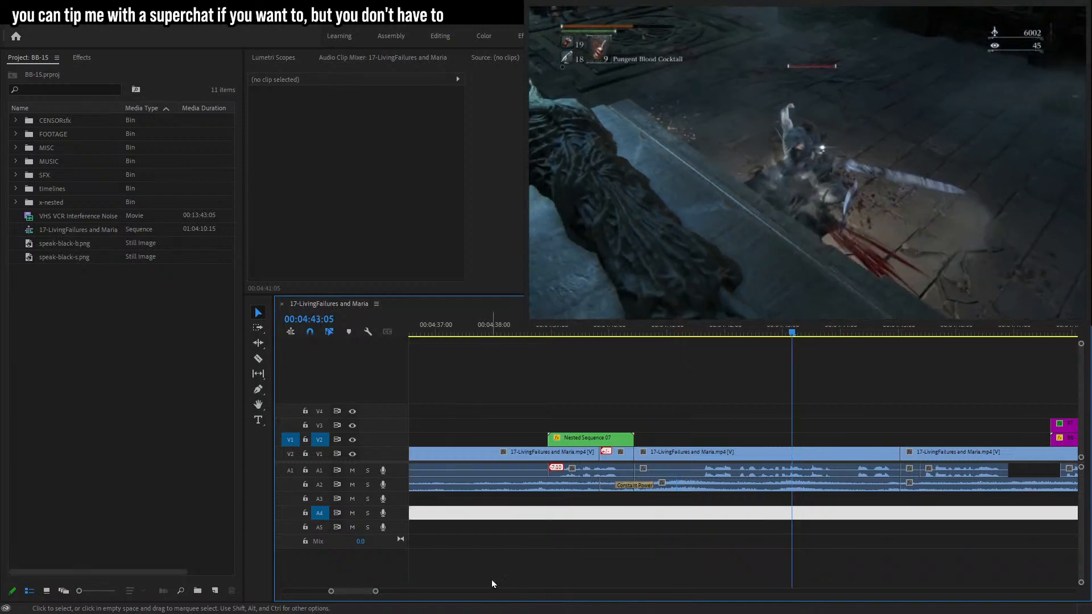
Zoom into the timeline and delete the short footage audio segment on A1 between the cuts.
left_click_drag(379, 593, 367, 594)
left_click_drag(547, 336, 575, 336)
left_click(573, 455)
key("space")
left_click(604, 453)
key("v")
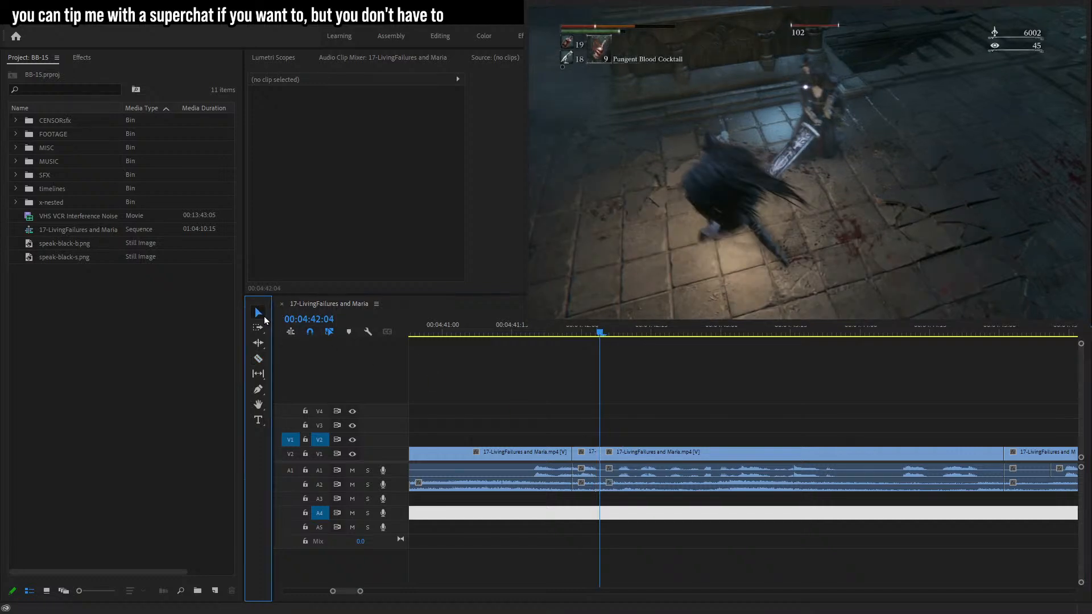
left_click(586, 470)
key("Delete")
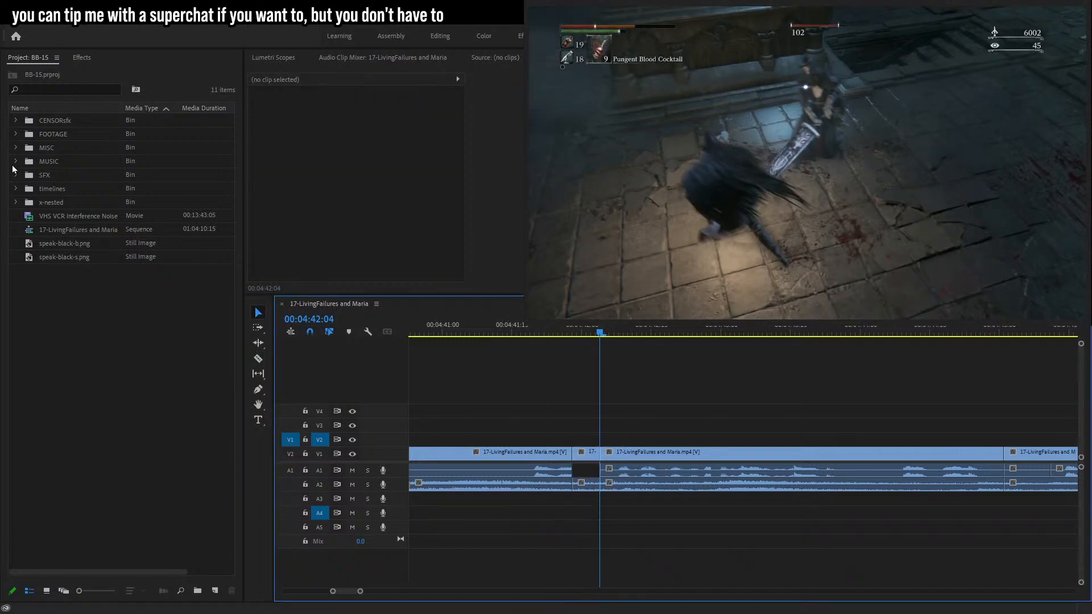
Add sm64_mario_ungh.wav from the CENSORsfx bin to A5 under the gap, lower its level, and play it.
left_click(16, 121)
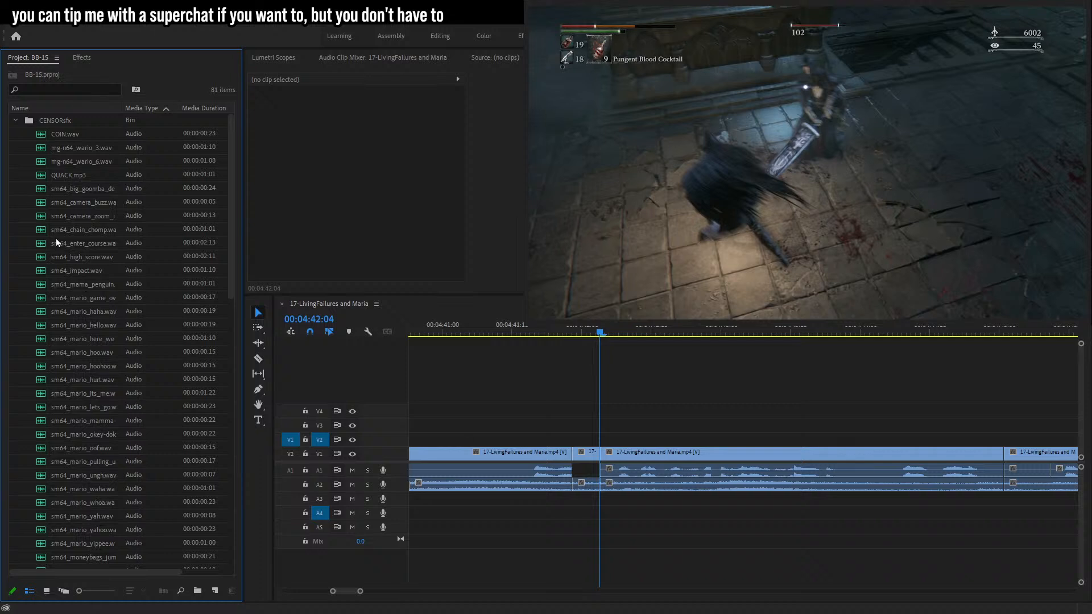
left_click_drag(64, 175, 119, 272)
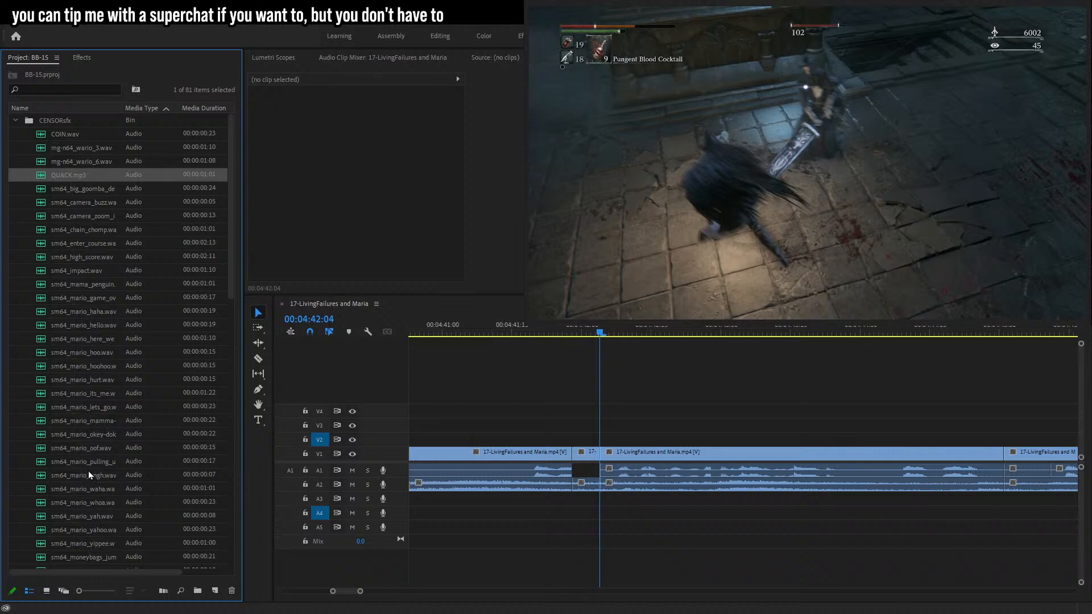
left_click_drag(87, 475, 576, 536)
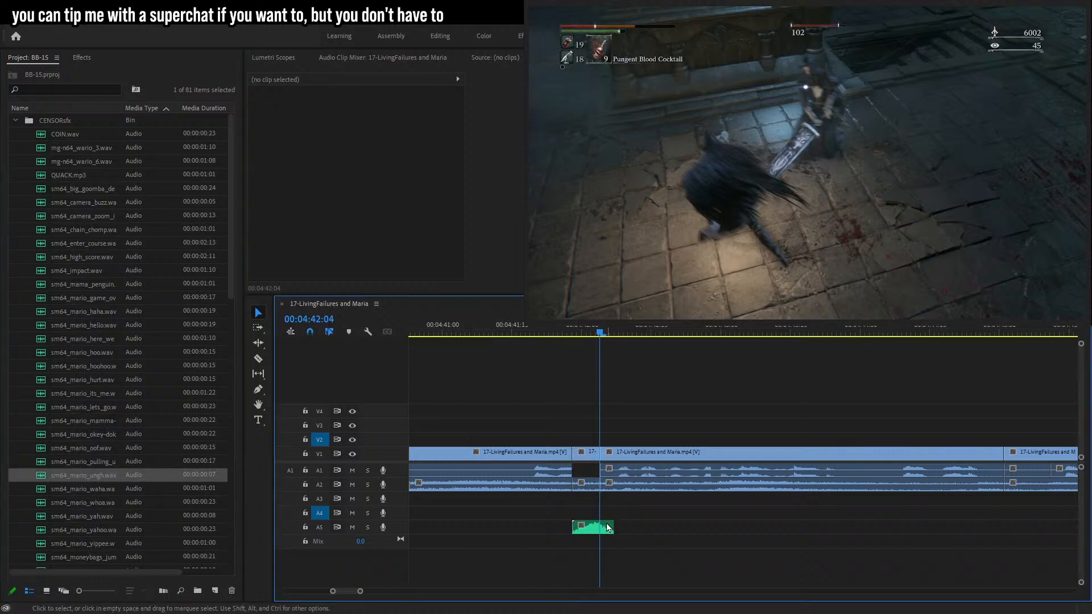
left_click(608, 528)
left_click(272, 127)
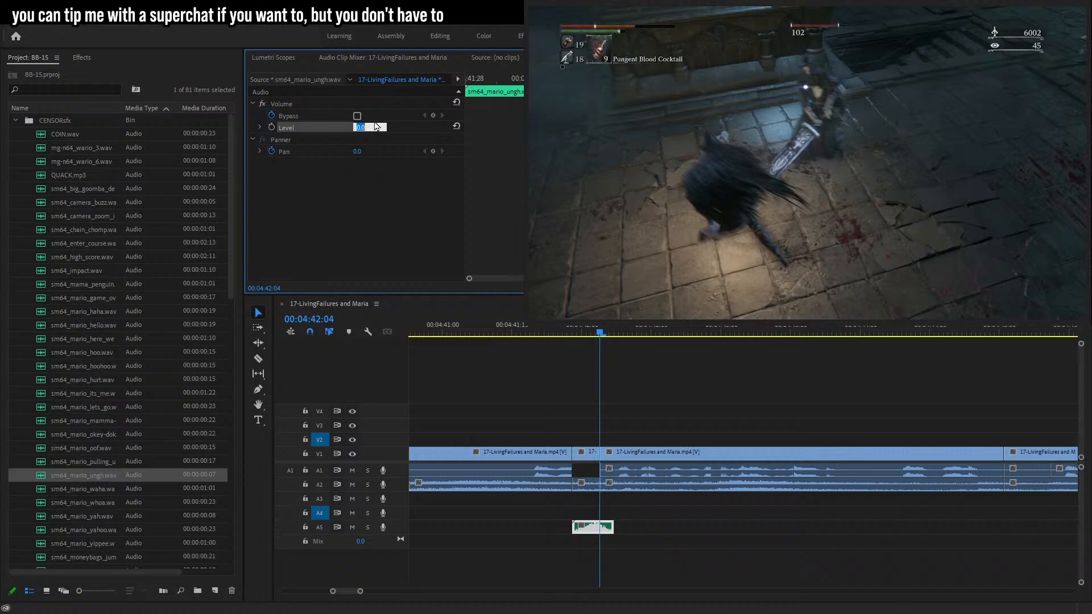
left_click(545, 334)
key("space")
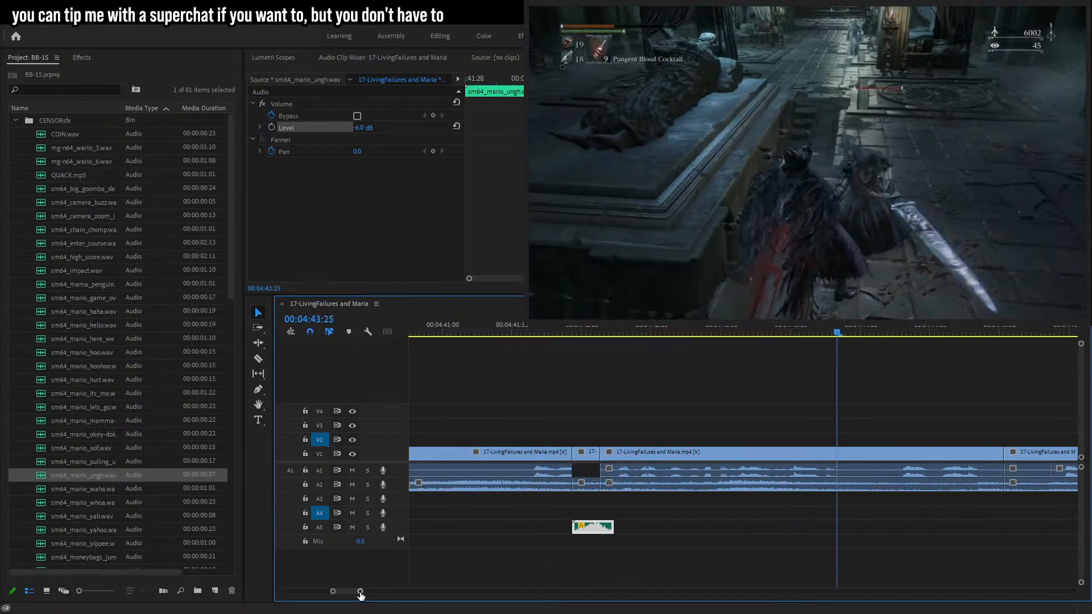
Razor the footage at two points further along and delete the A1 audio between the cuts.
mouse_move(697, 346)
left_mouse_down()
mouse_move(708, 345)
mouse_move(695, 344)
left_mouse_up()
key("c")
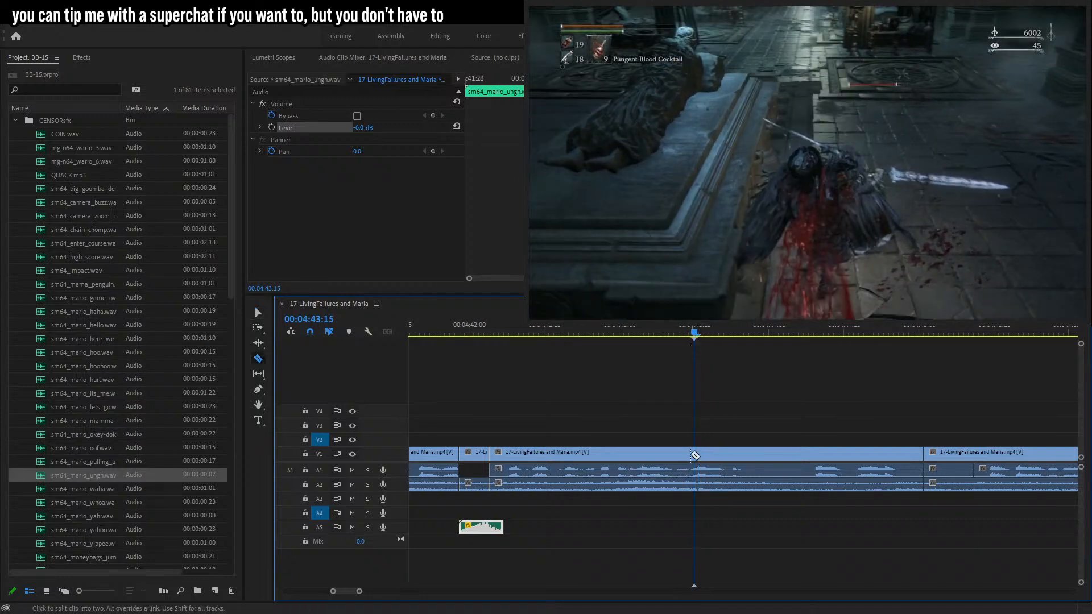
key("space")
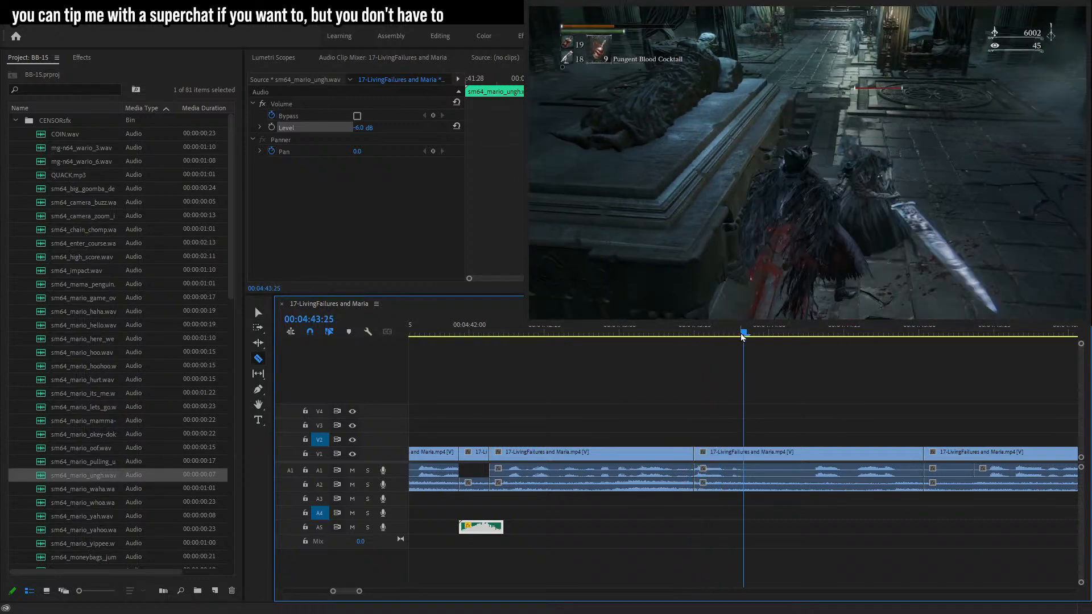
left_click_drag(742, 333, 735, 338)
left_click(740, 452)
left_click(258, 313)
left_click(709, 474)
key("Delete")
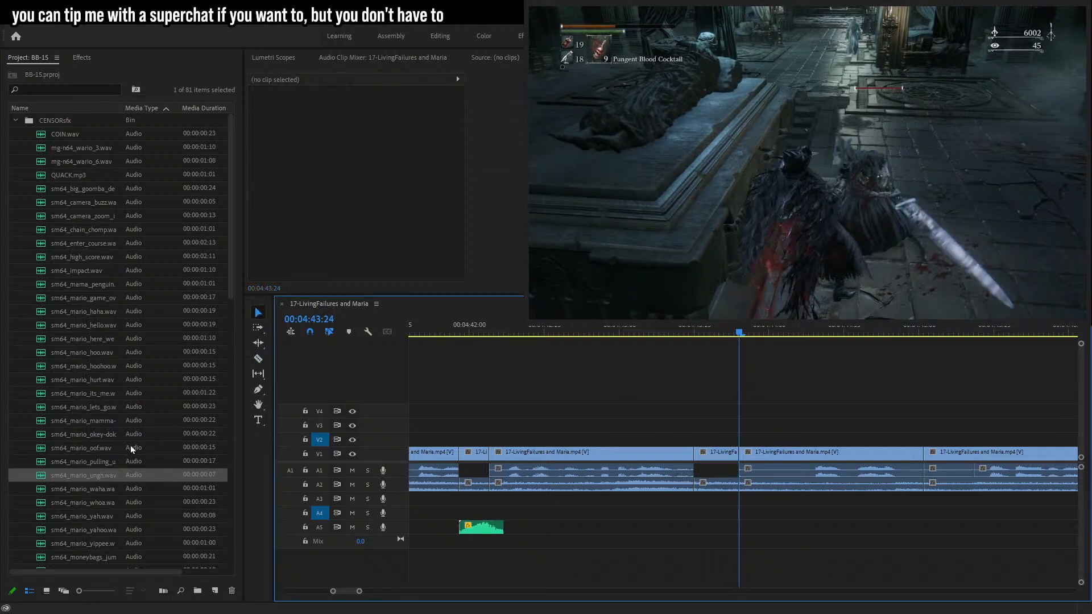
Add sm64_mario_whoa.wav to A5 under the new gap, set its level to -6 dB, and play it.
scroll(105, 462, "down", 1)
left_click_drag(94, 490, 717, 530)
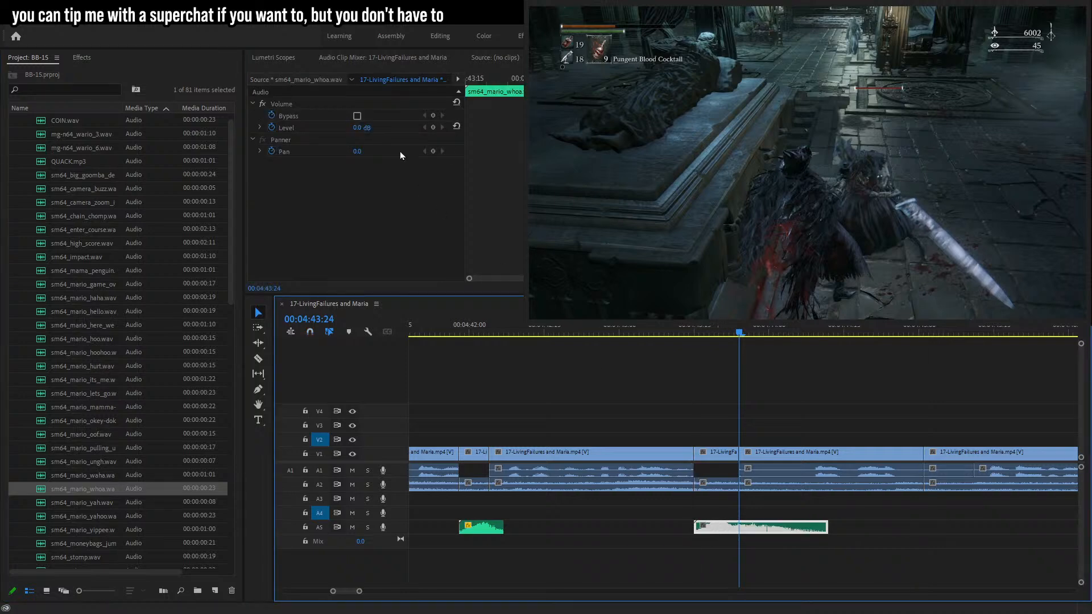
left_click(355, 129)
type("-6")
key("Return")
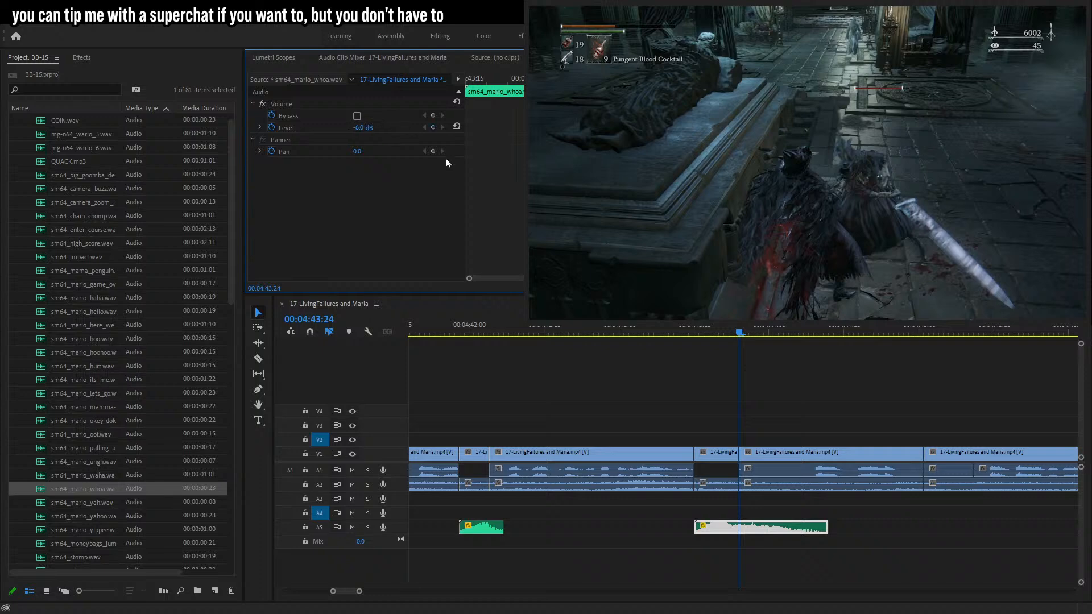
left_click(671, 333)
key("space")
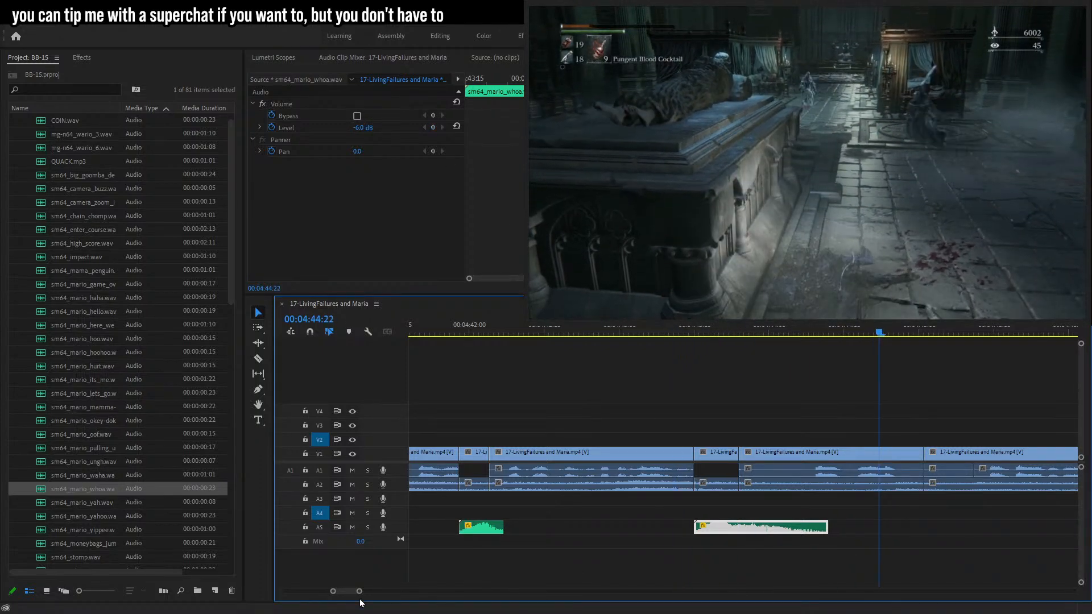
Scroll and zoom the timeline to review the YOU DIED death segments.
left_click_drag(361, 592, 394, 593)
left_click(776, 545)
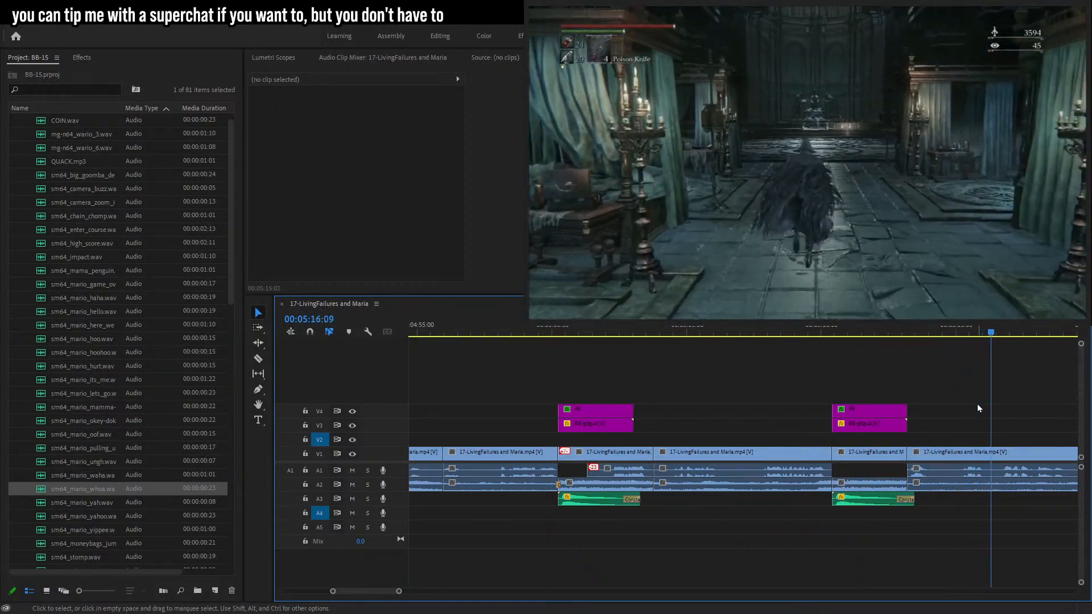
left_click(845, 336)
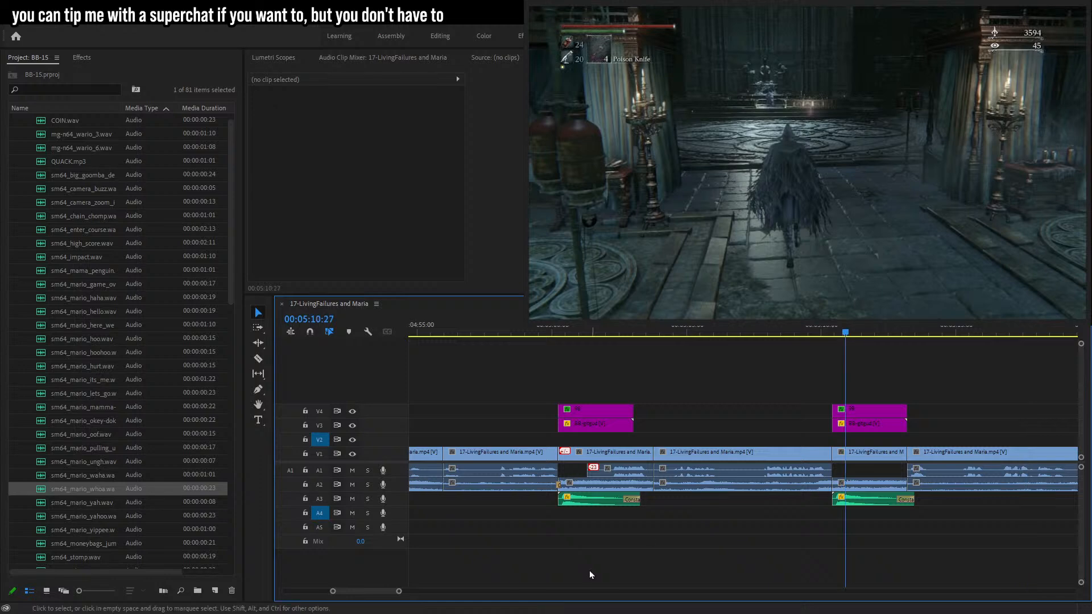
left_click(564, 333)
left_click_drag(397, 591, 383, 592)
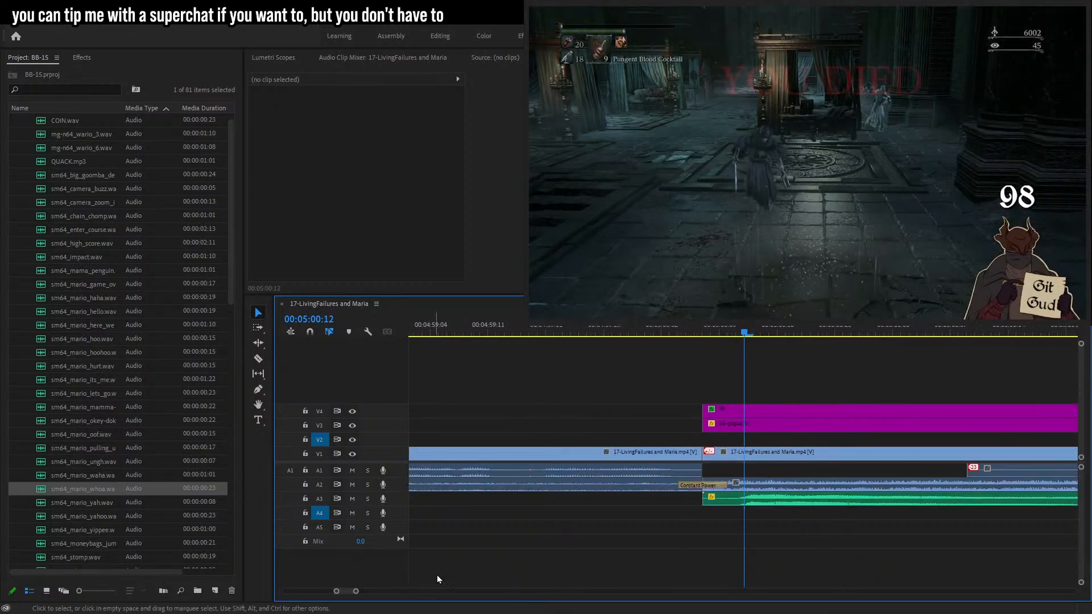
Try to shift the GITGUD-bell audio clip at the first death later, undo it, and play back.
left_click_drag(706, 502, 730, 502)
key("ctrl+z")
left_click(773, 504, "alt")
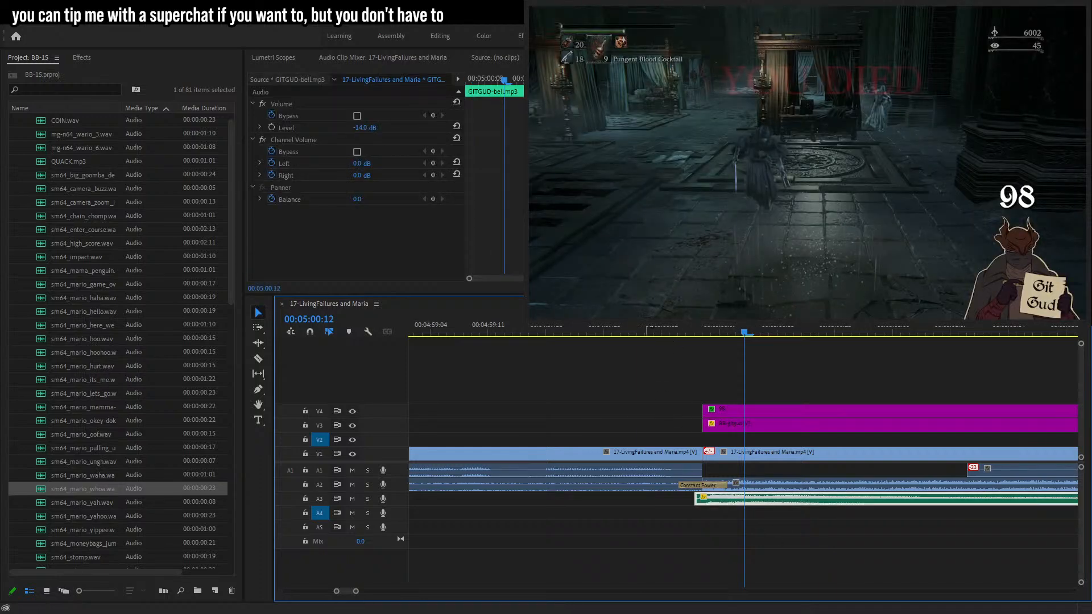
left_click(647, 328)
key("space")
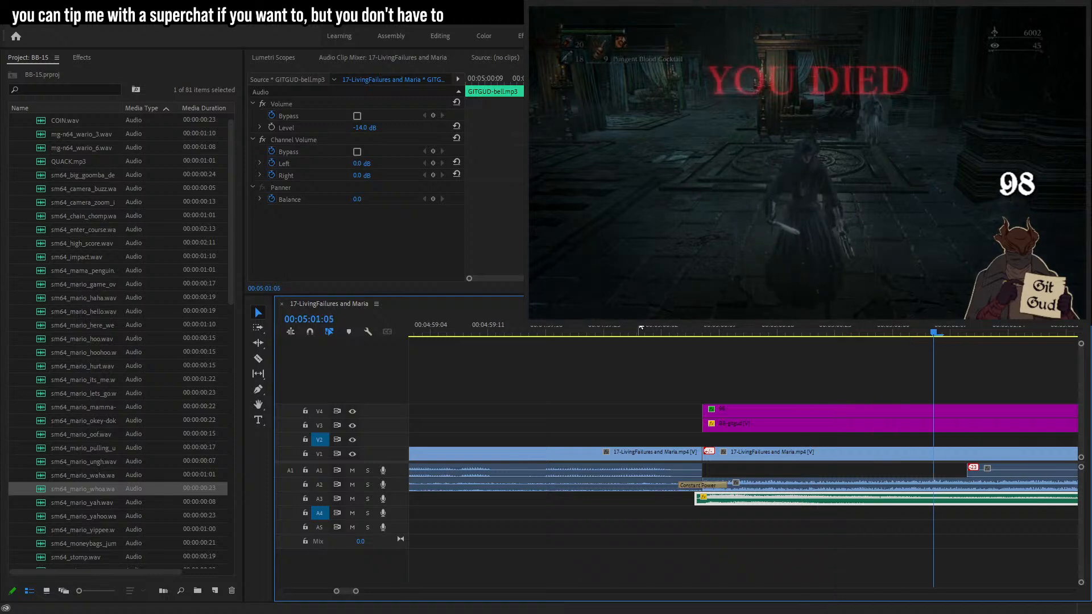
Try to shift the second GITGUD-bell audio clip later, undo it, and play back that death.
mouse_move(357, 592)
left_mouse_down()
mouse_move(397, 592)
mouse_move(364, 592)
left_mouse_up()
left_click(695, 515)
left_click(895, 338)
left_click_drag(747, 499, 784, 505)
key("ctrl+z")
left_click(862, 504, "alt")
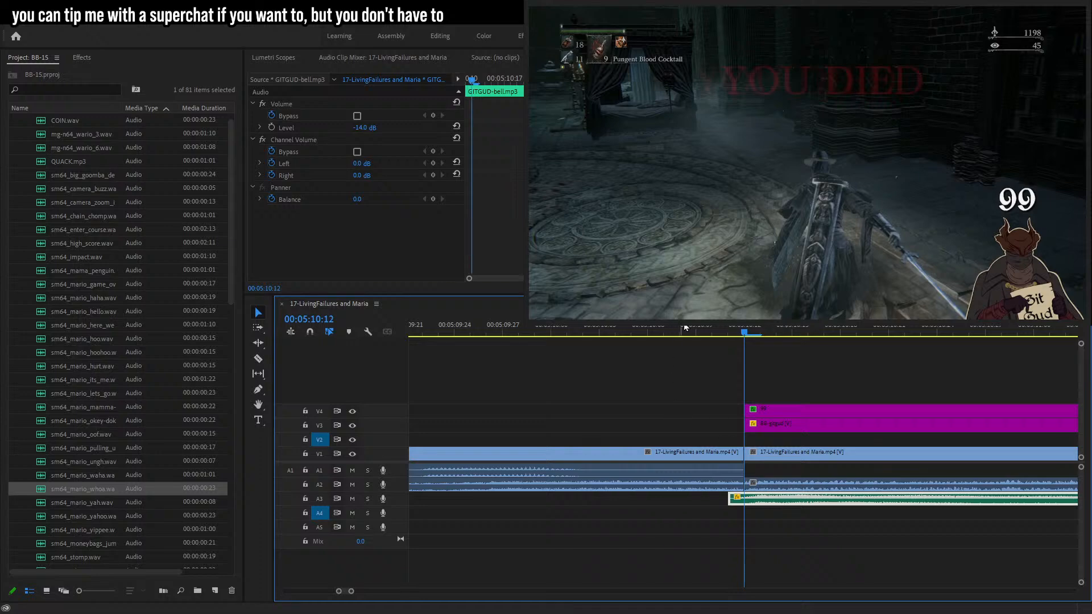
left_click(682, 330)
key("space")
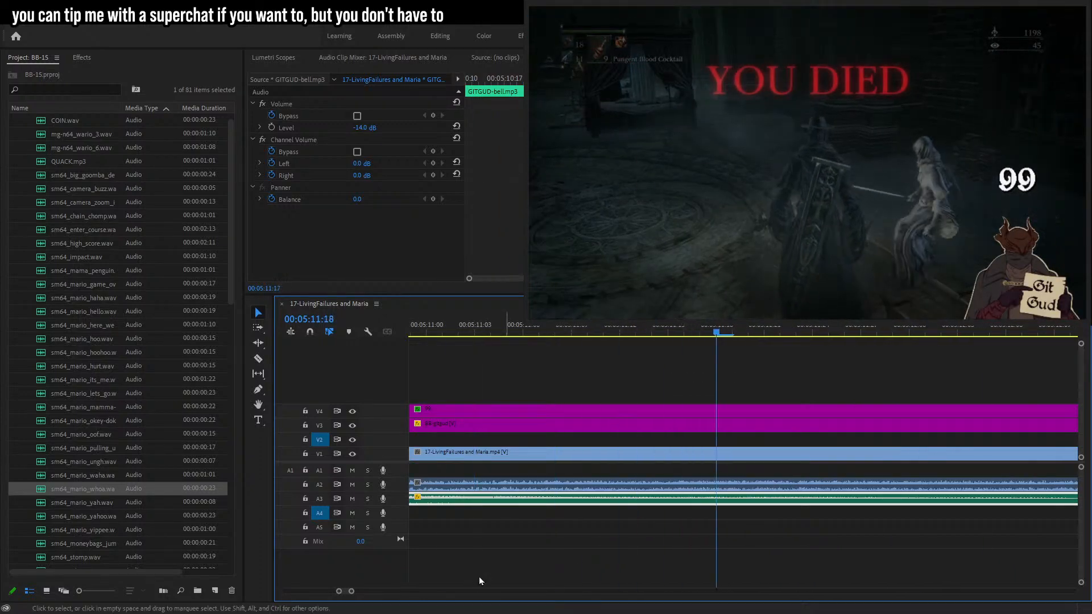
Place speak-black-s.png on V2 at 00:05:13:10.
left_click_drag(352, 592, 437, 592)
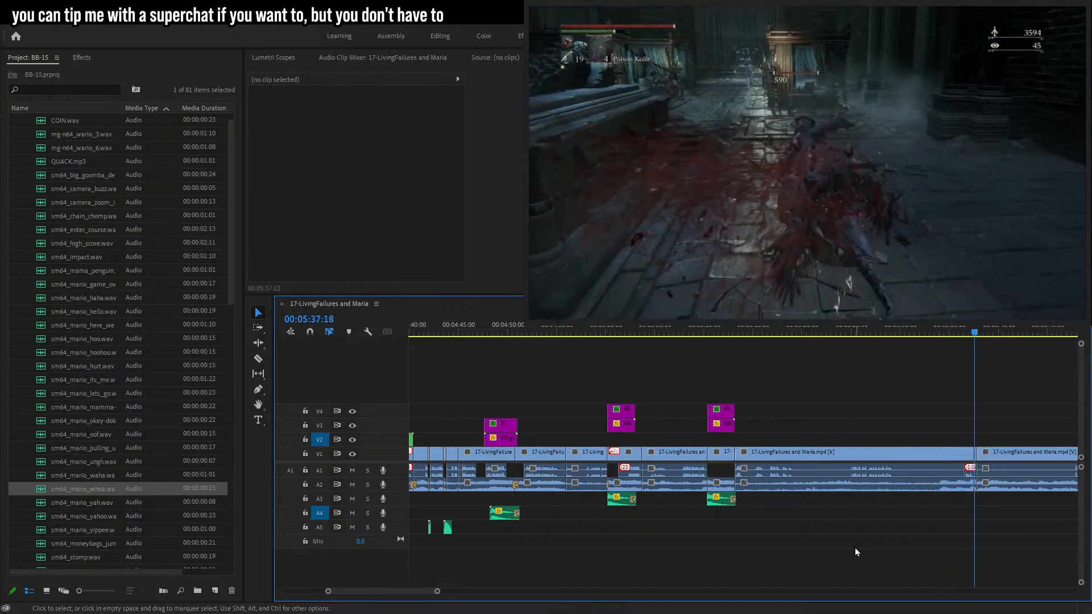
left_click(738, 332)
left_click_drag(434, 592, 394, 590)
left_click(592, 332)
left_click_drag(591, 333, 571, 338)
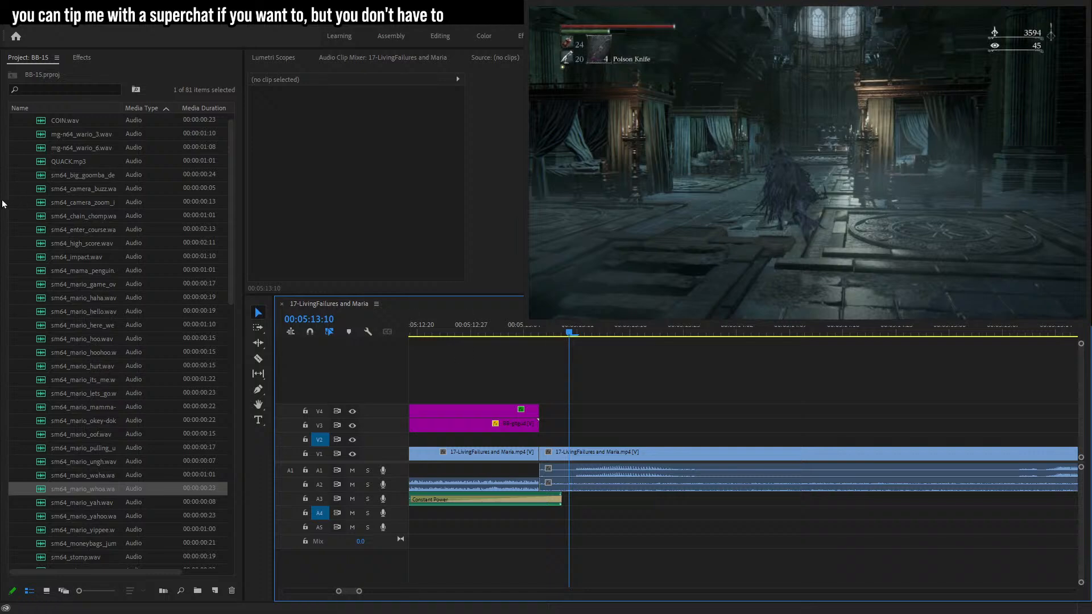
scroll(23, 165, "down", 4)
scroll(85, 176, "up", 5)
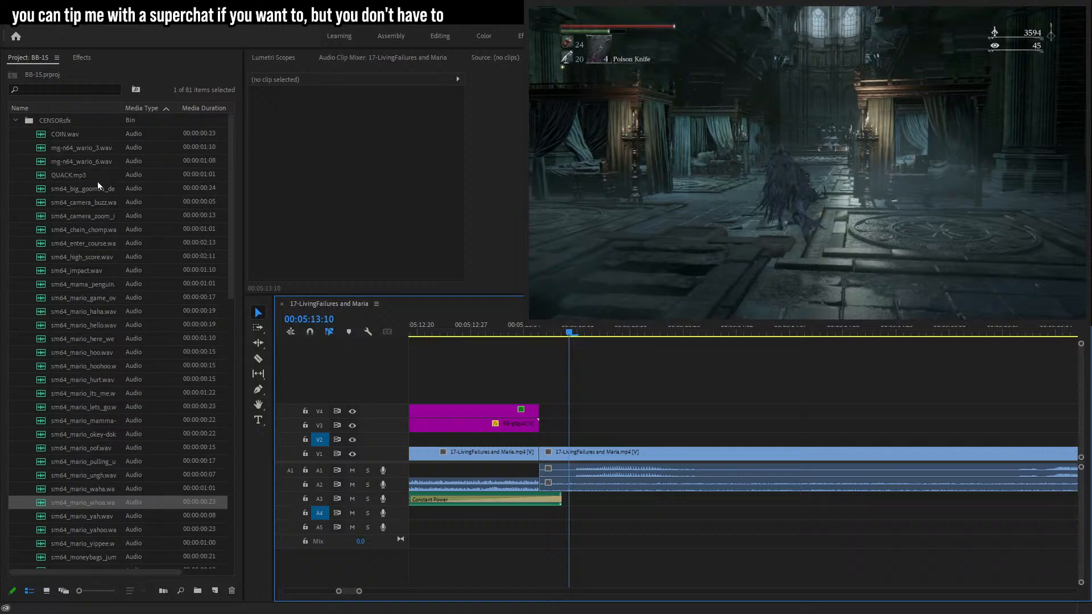
left_click(16, 120)
left_click_drag(62, 257, 570, 443)
Add a text caption reading "now" over the speech bubble.
key("t")
left_click(757, 155)
type("now")
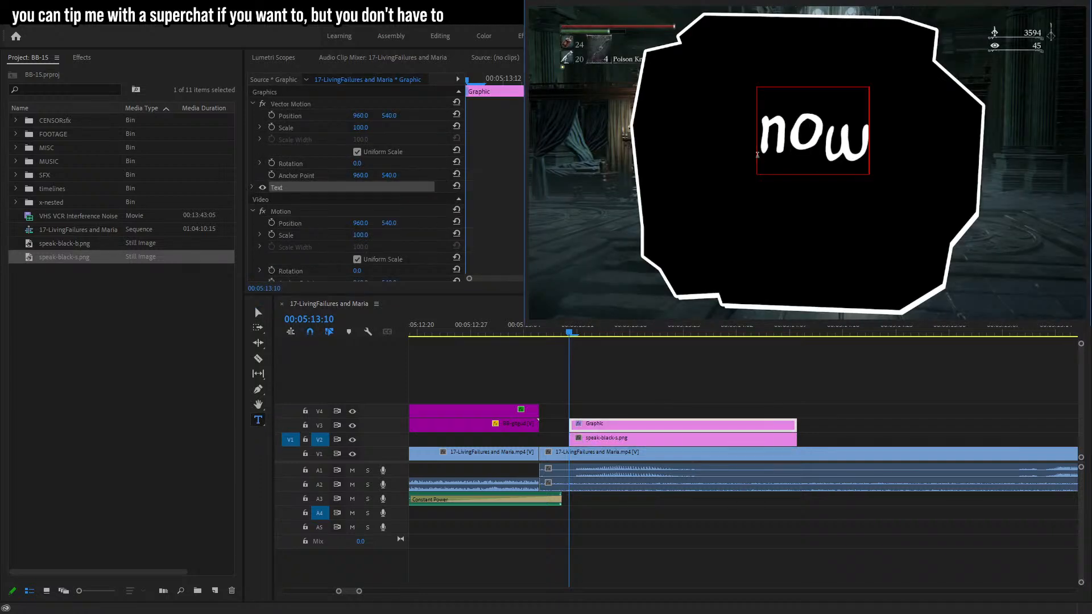
Finish the "now!" caption, then centre and enlarge the text within the speech bubble.
key("Escape")
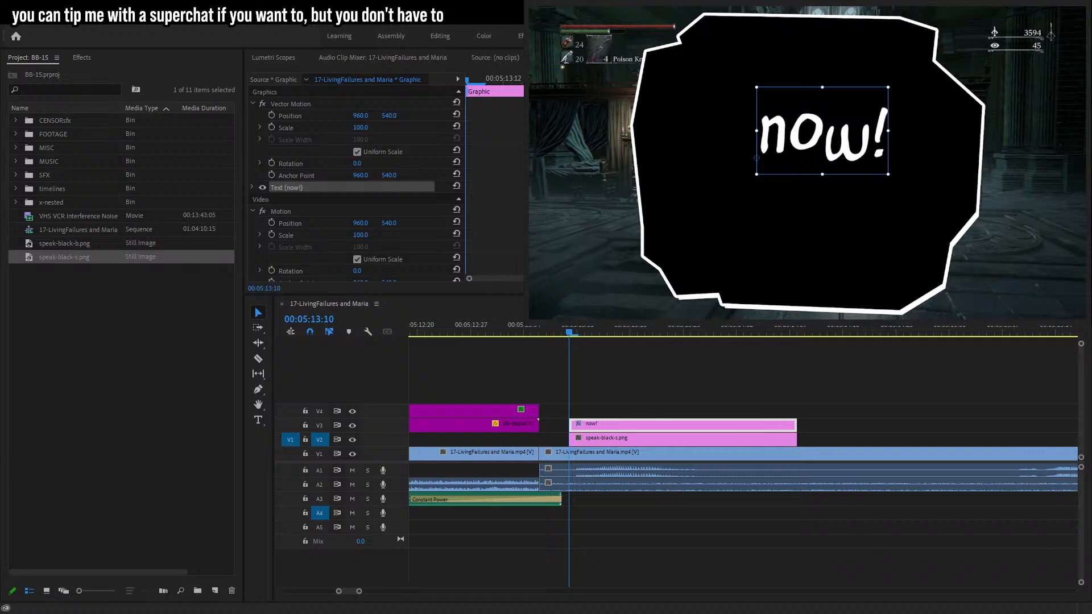
key("ctrl+shift+c")
left_click_drag(789, 155, 964, 150)
left_click_drag(870, 154, 866, 175)
Nest the speech bubble and "now!" text clips into a single nested sequence.
left_click_drag(724, 364, 558, 451)
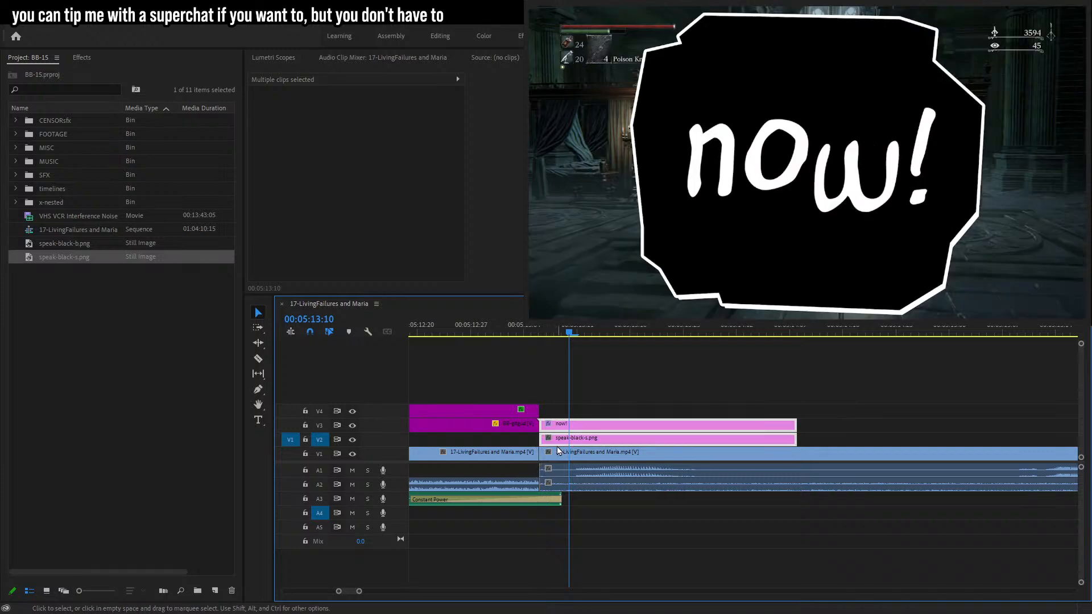
key("ctrl+s")
key("Return")
key("shift+5")
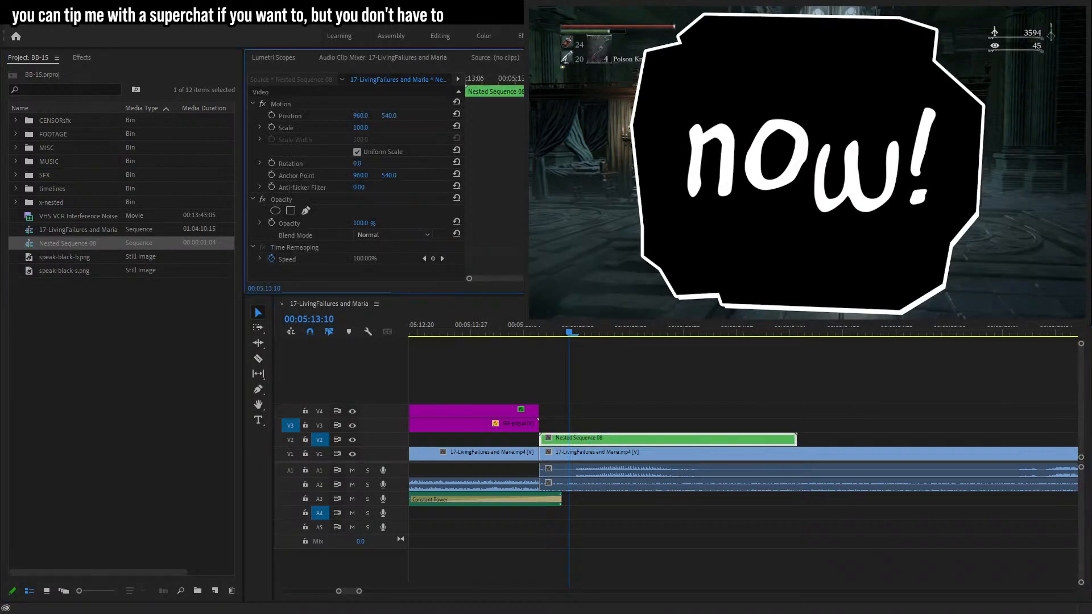
Keyframe the nested bubble's Scale at 10 one frame into the clip.
key("Right")
left_click(276, 129)
left_click(364, 126)
type("10")
key("Return")
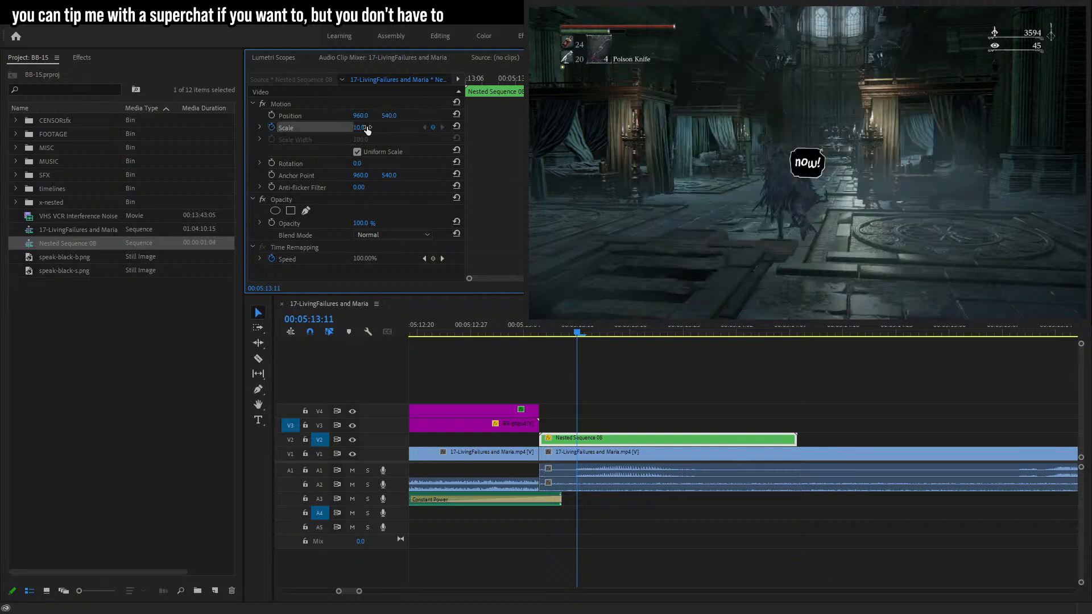
Refine the bubble's pop-in Scale keyframes near the clip start, entering 8 and then 10.
key("Up")
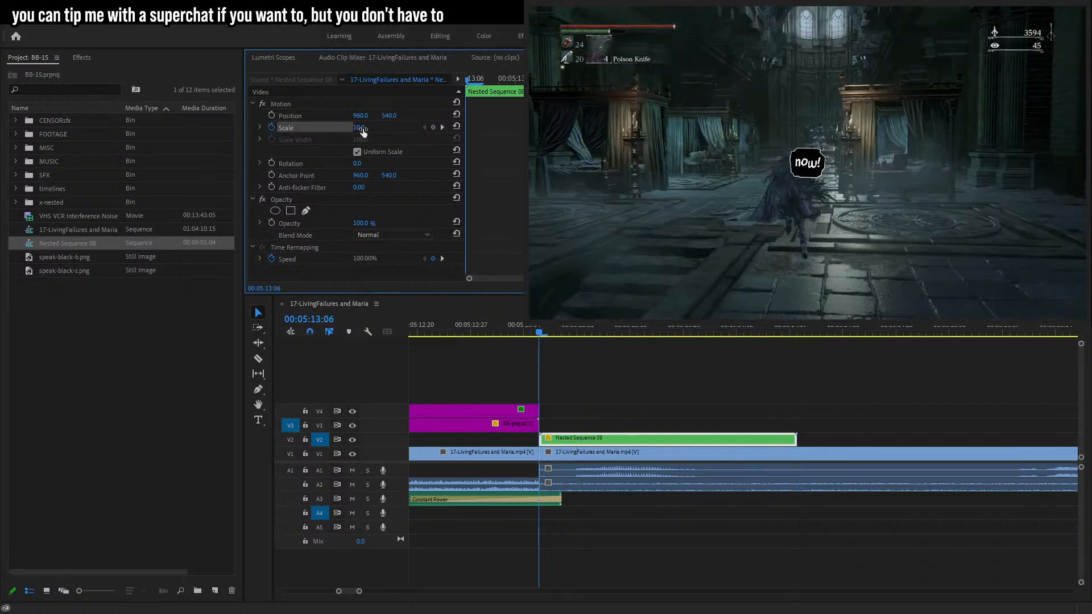
key("shift+Right")
left_click(358, 127)
type("8")
key("Return")
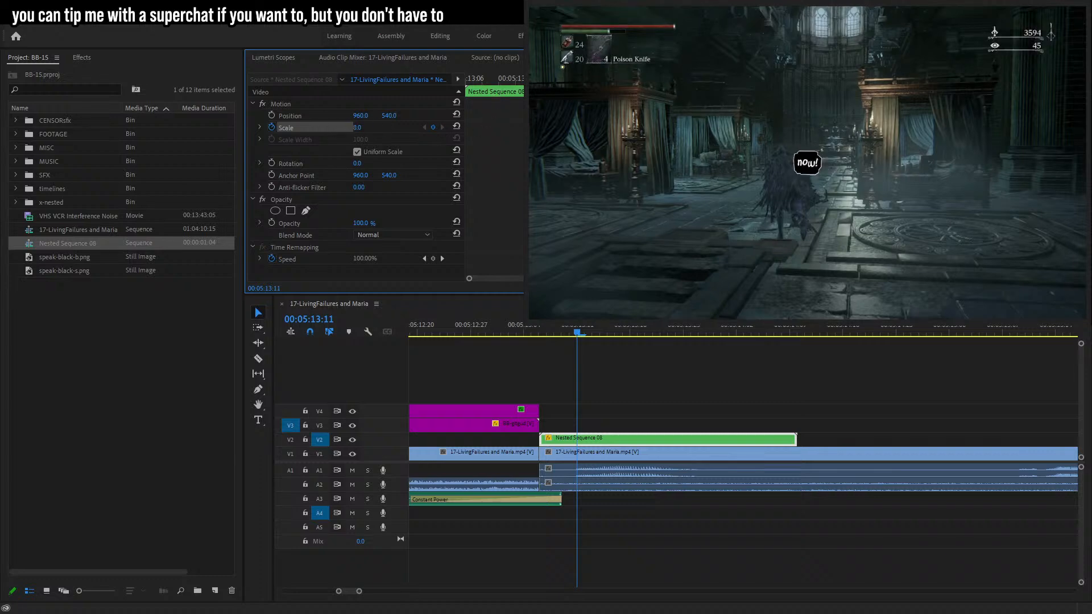
key("Right")
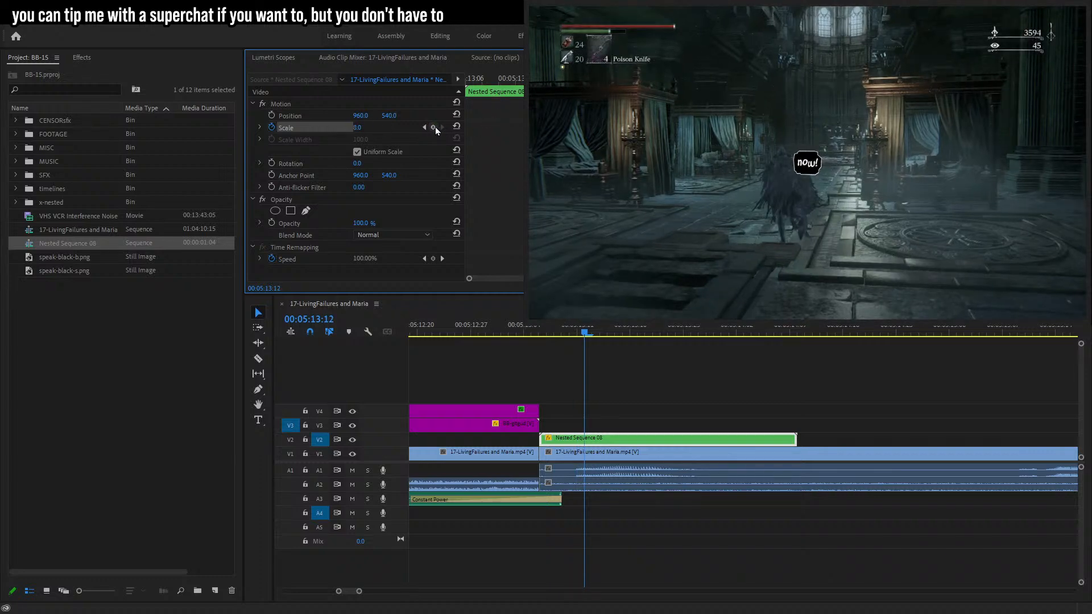
key("Left")
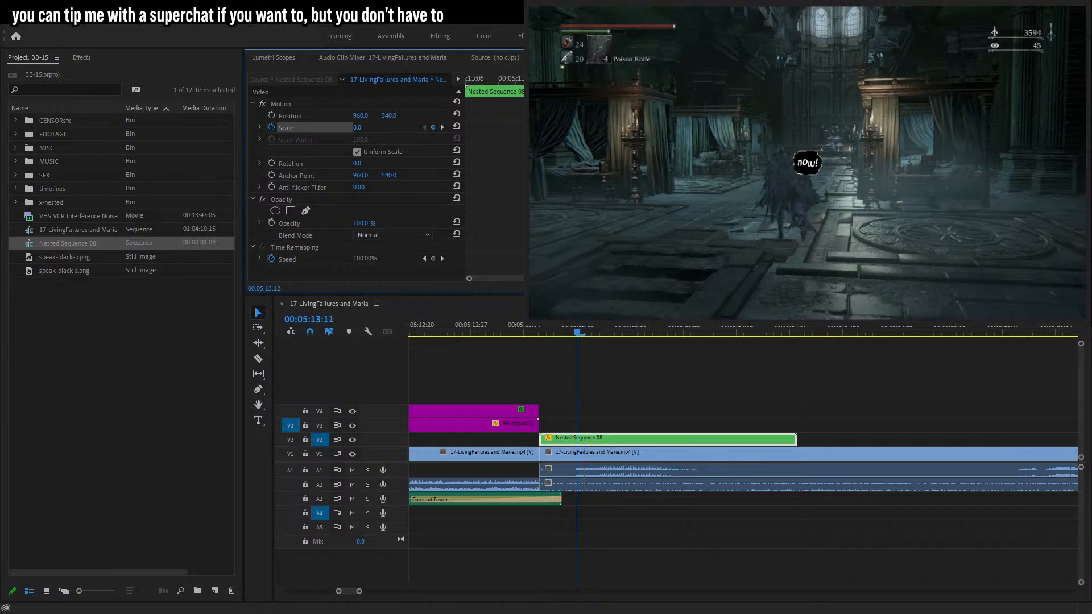
left_click(362, 127)
key("Return")
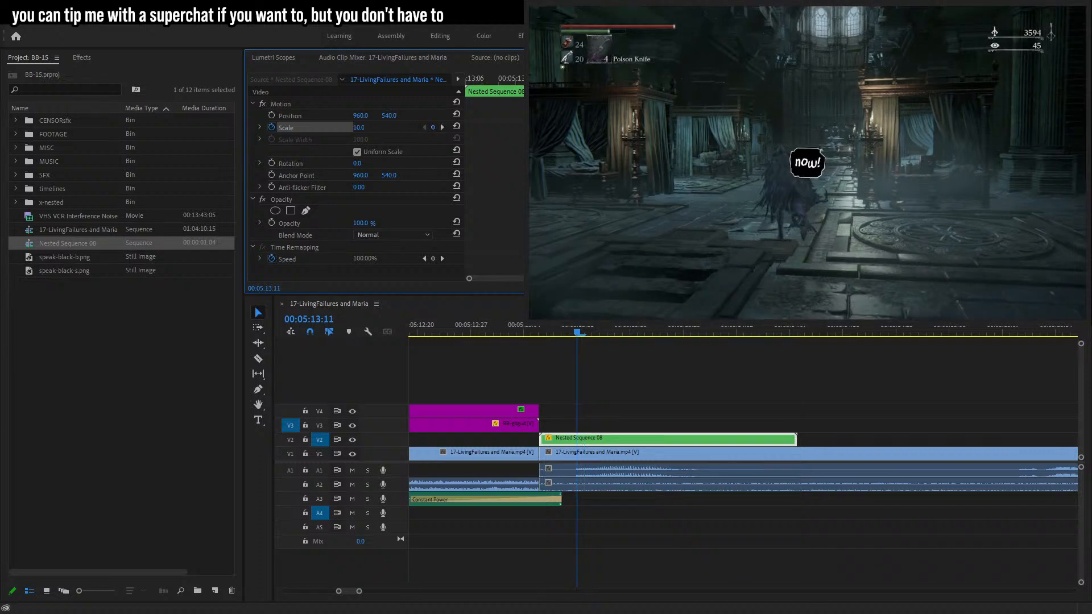
Adjust the Scale keyframe timing and play back the bubble's pop-in.
key("Left")
key("Left")
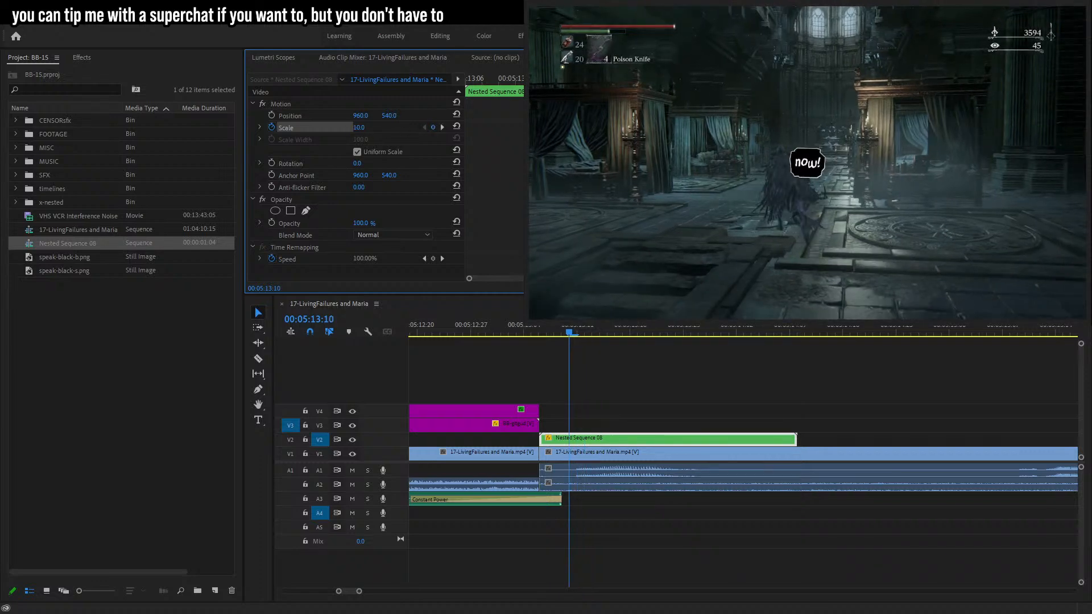
left_click_drag(520, 85, 473, 97)
left_click_drag(368, 127, 229, 212)
key("space")
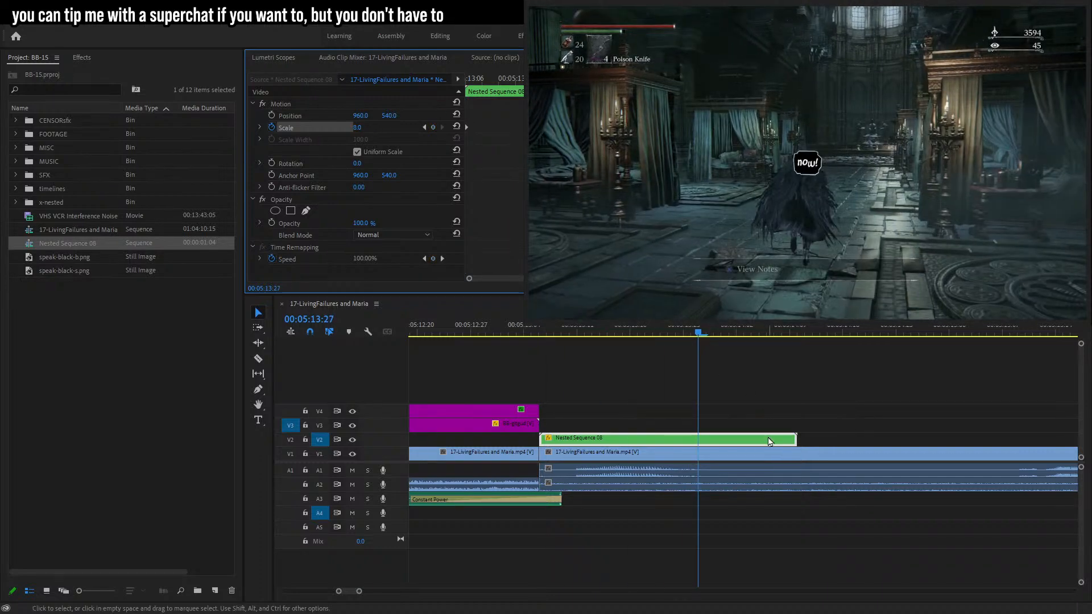
Nest the animated bubble again and move the inner nested sequence into the x-nested bin.
left_click(672, 438)
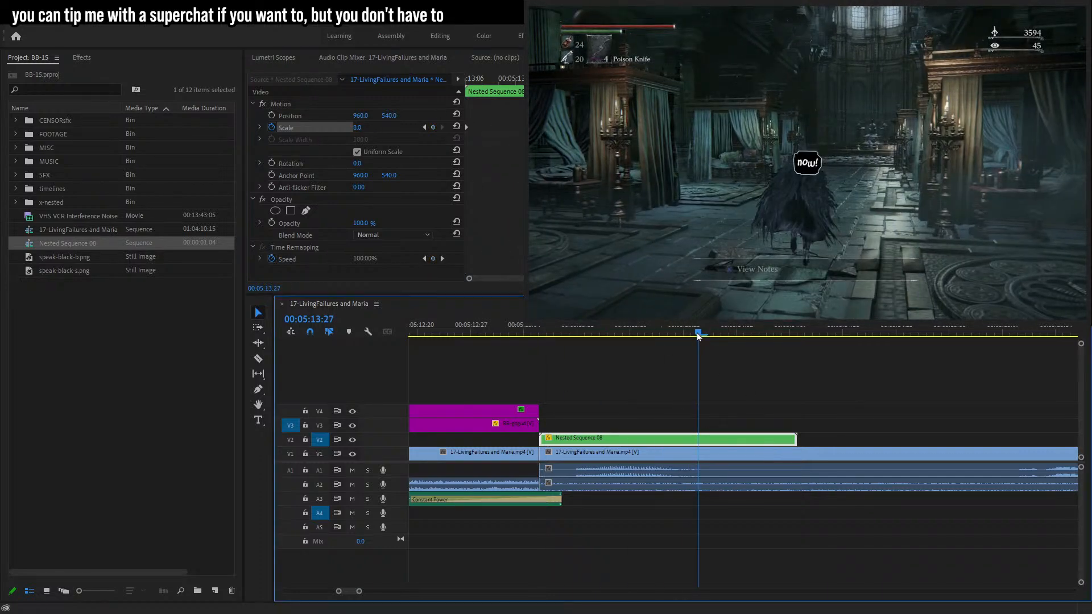
key("ctrl+s")
left_click_drag(86, 245, 56, 203)
left_click(626, 439)
left_click(569, 332)
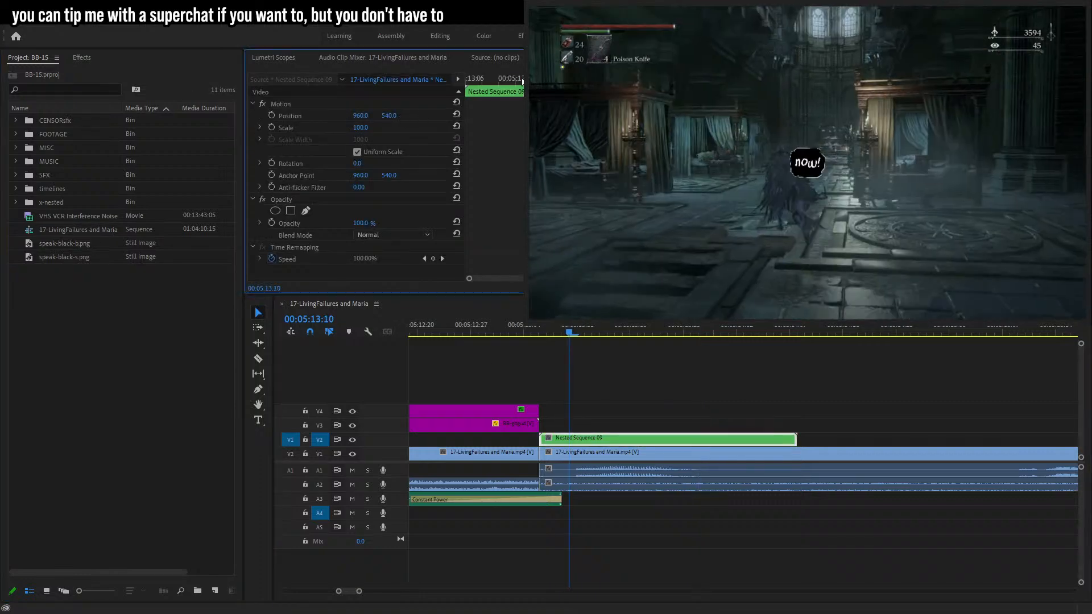
Move the bubble above the character's head and keyframe its Position at 00:05:13:11.
key("Right")
left_click(308, 116)
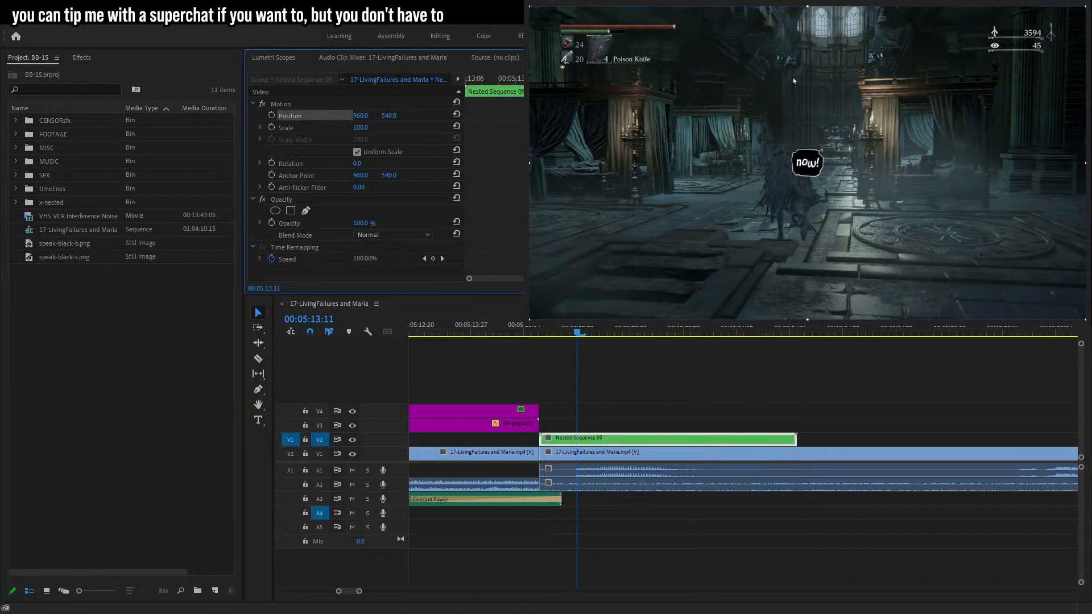
left_click_drag(807, 173, 782, 135)
left_click(273, 115)
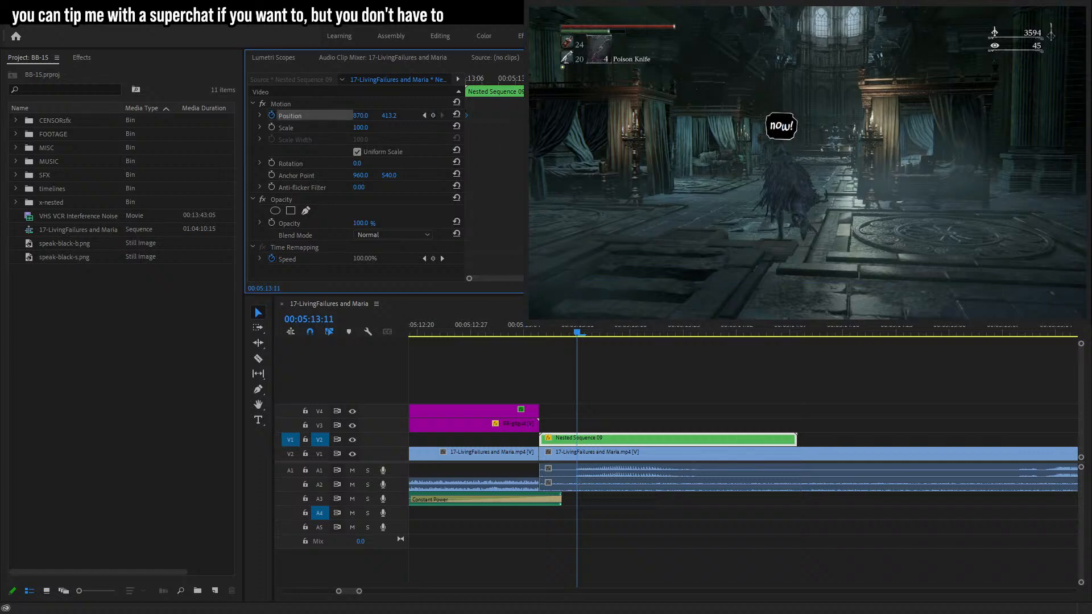
Keyframe the bubble's Position at later frames so it follows the character's head.
key("space")
key("space")
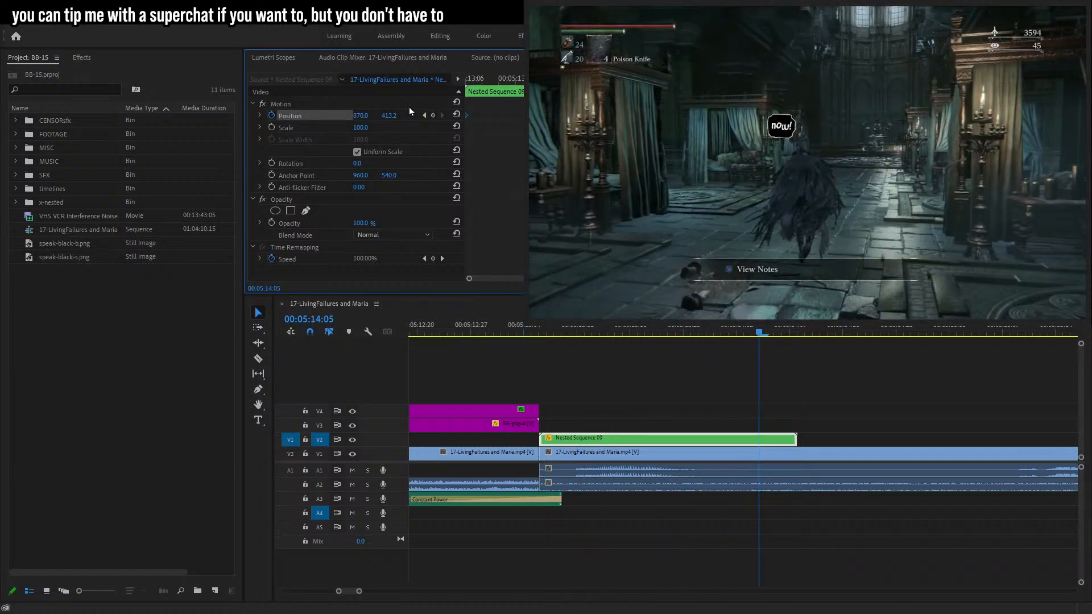
left_click_drag(400, 119, 269, 119)
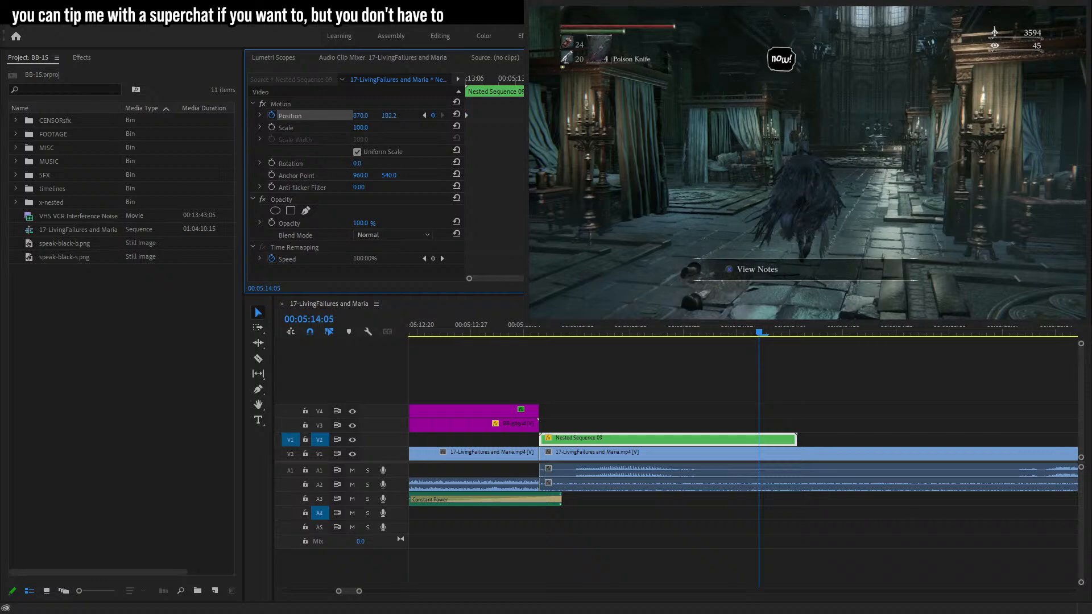
left_click_drag(389, 116, 409, 116)
key("Up")
key("space")
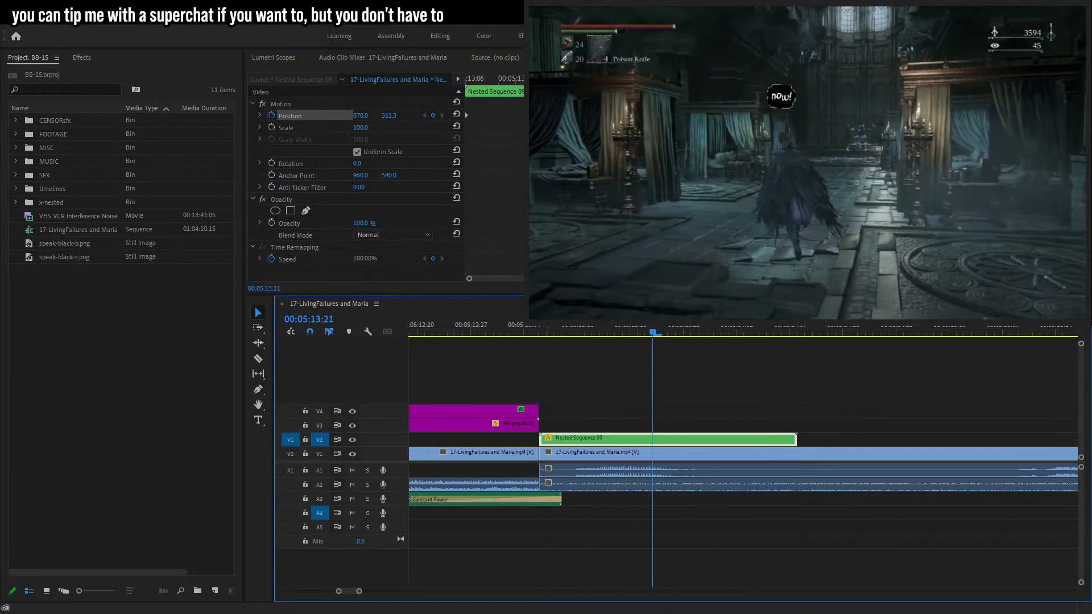
Apply a Cross Dissolve to the end of the nested bubble clip.
key("space")
left_click(801, 439)
key("ctrl+d")
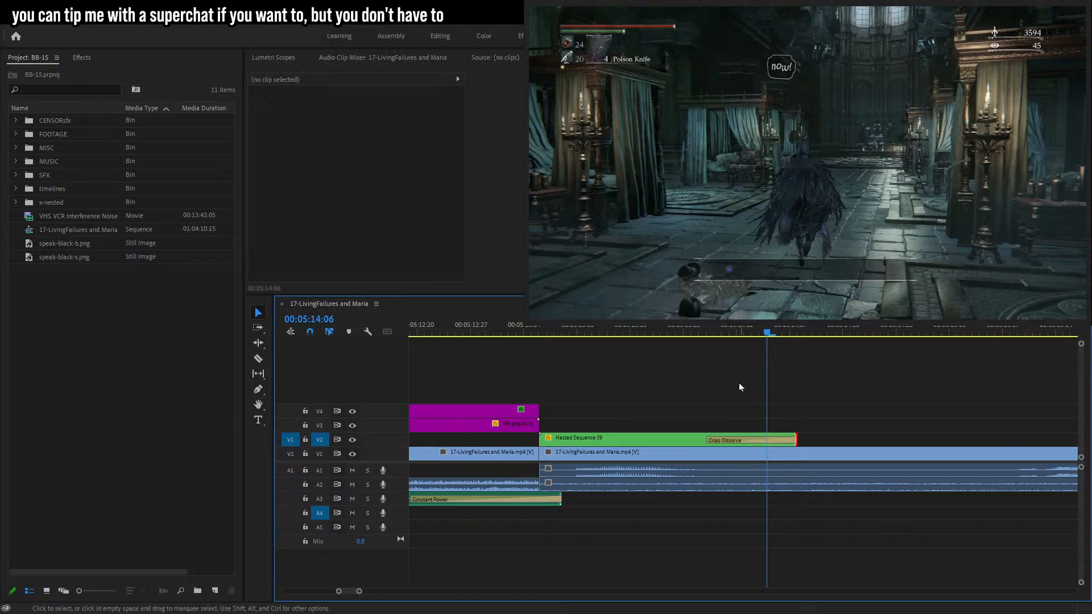
Play back the tracked bubble with its dissolve.
left_click(617, 327)
key("space")
Place speak-black-b.png on V2 at 00:05:15:08.
key("space")
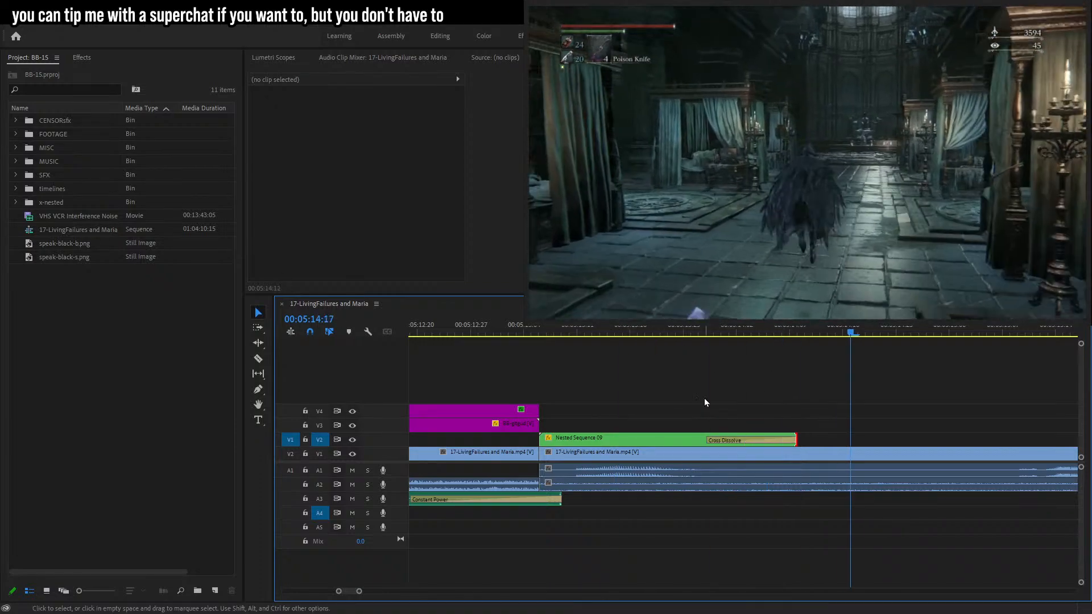
left_click_drag(362, 593, 379, 597)
key("space")
left_click(665, 333)
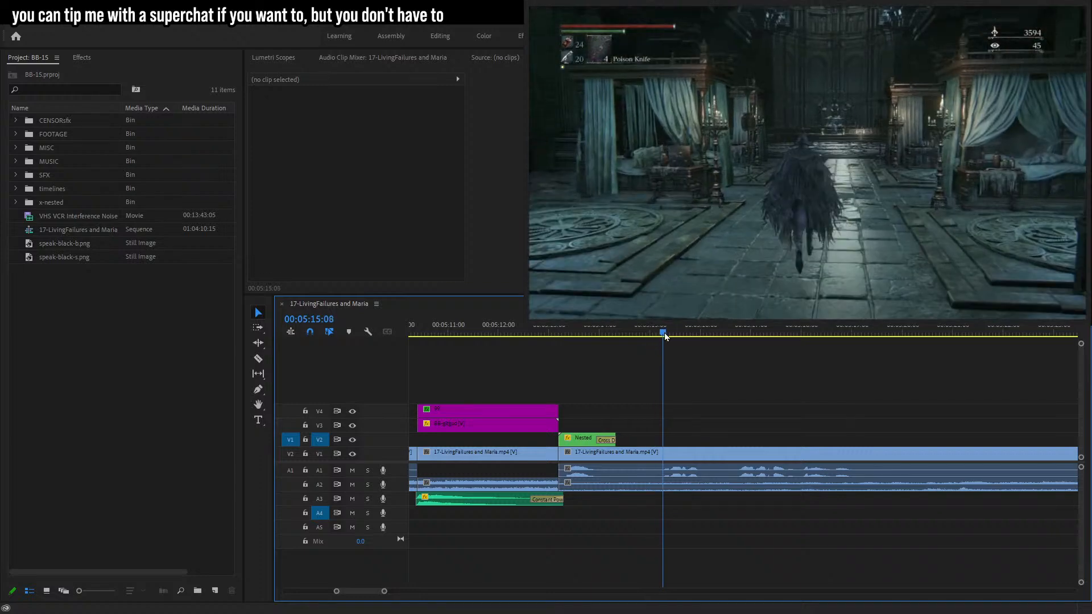
left_click_drag(77, 244, 680, 439)
Add a text caption reading "strategy:" over the speech bubble.
key("t")
left_click(717, 151)
type("strategu:")
key("BackSpace")
key("BackSpace")
type("y:")
left_click(258, 313)
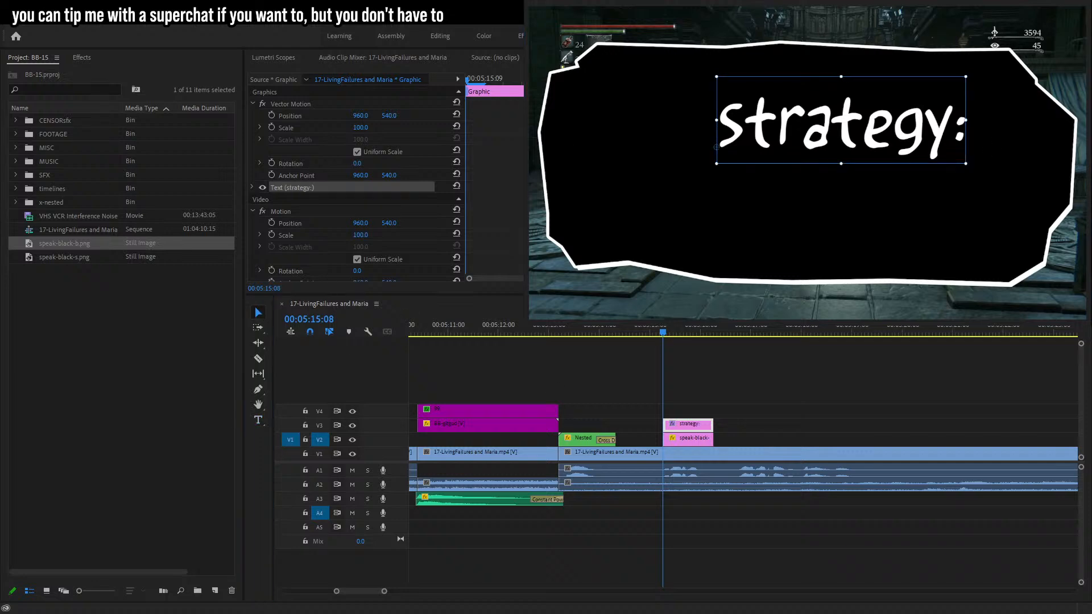
Centre and enlarge the "strategy:" text to fill the speech bubble.
key("ctrl+shift+c")
left_click_drag(842, 120, 937, 160)
left_click_drag(768, 392, 656, 438)
left_click_drag(383, 592, 357, 591)
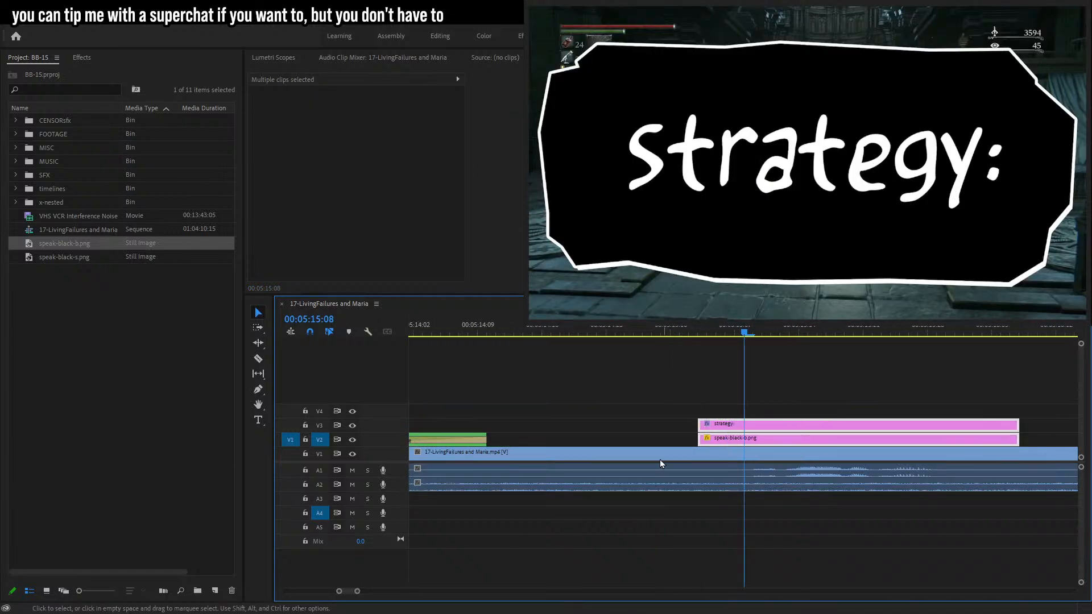
left_click_drag(357, 591, 373, 591)
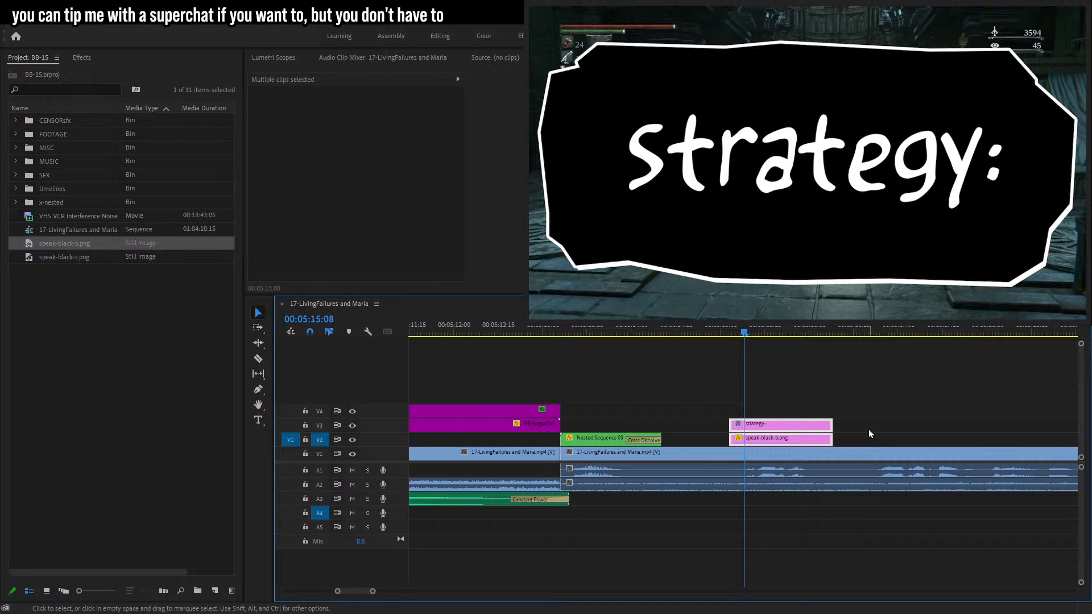
left_click(708, 159)
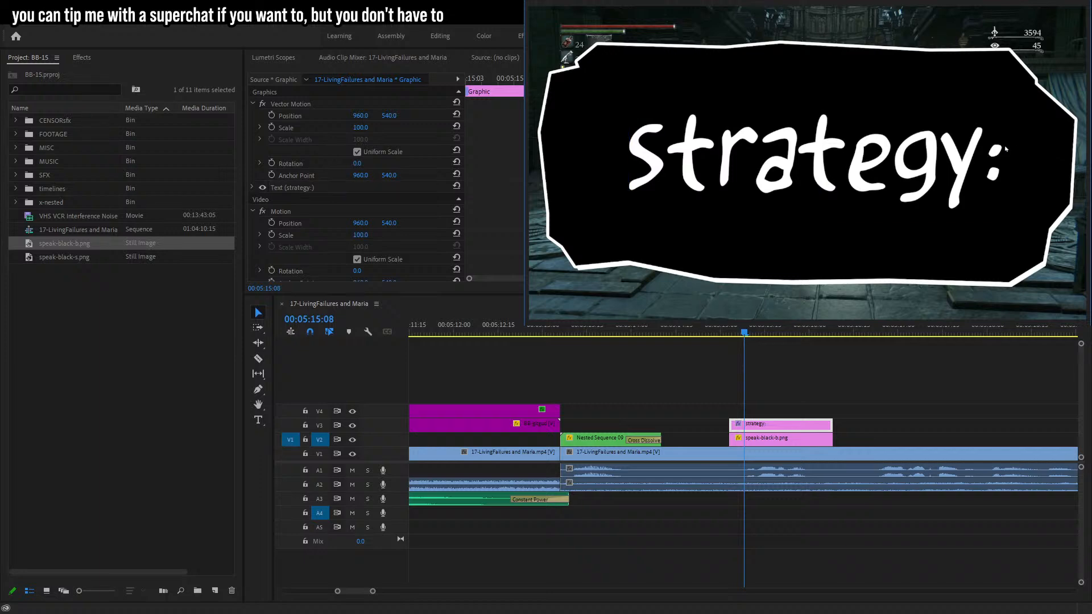
left_click_drag(1003, 148, 1031, 151)
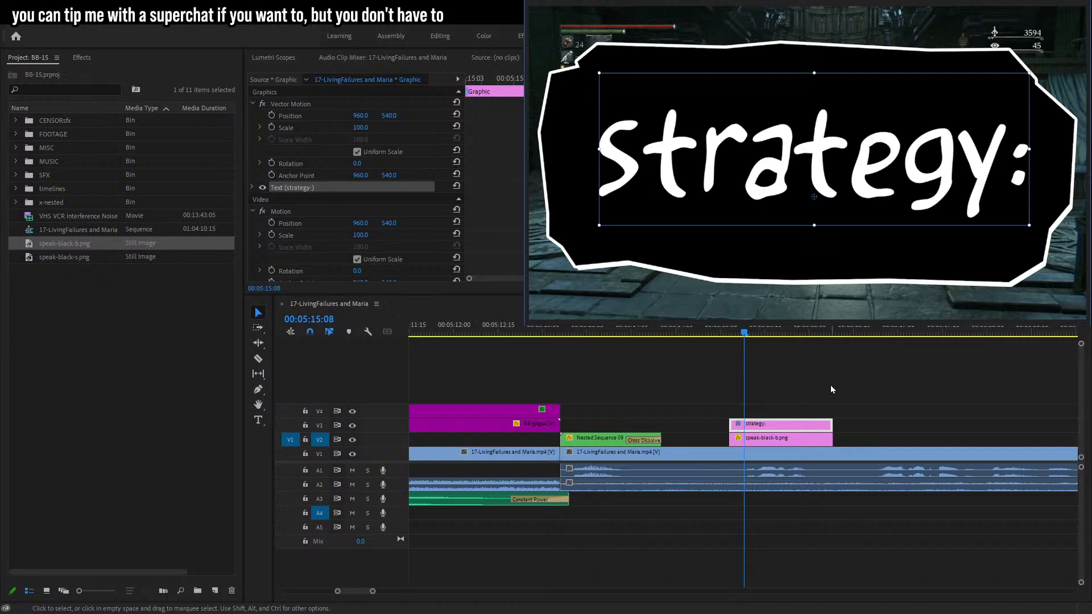
Nest the bubble and "strategy:" text clips into one nested sequence.
left_click_drag(833, 395, 768, 444)
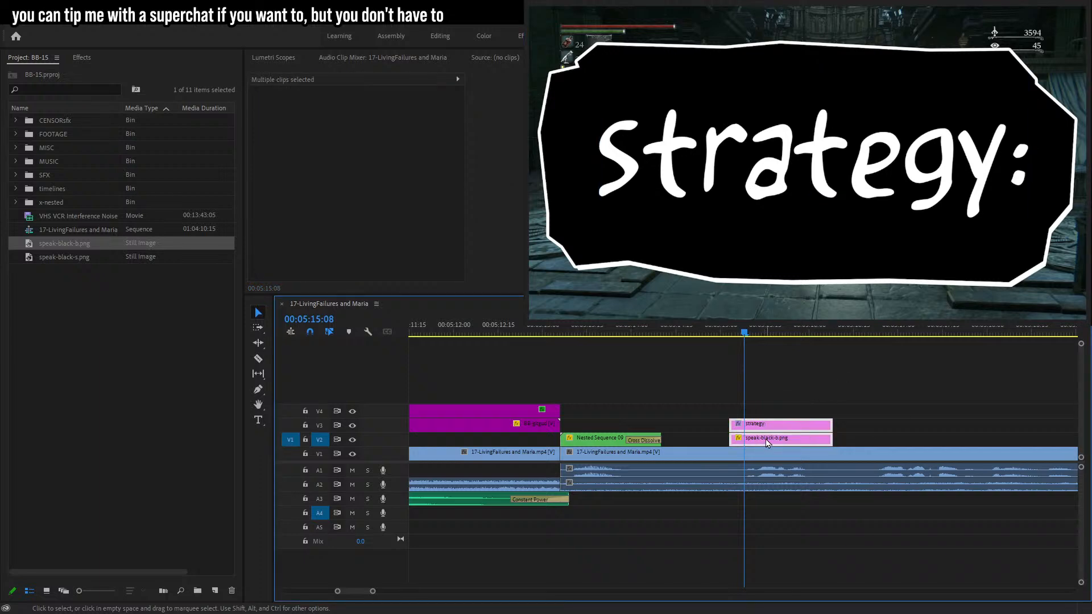
left_click_drag(745, 332, 748, 334)
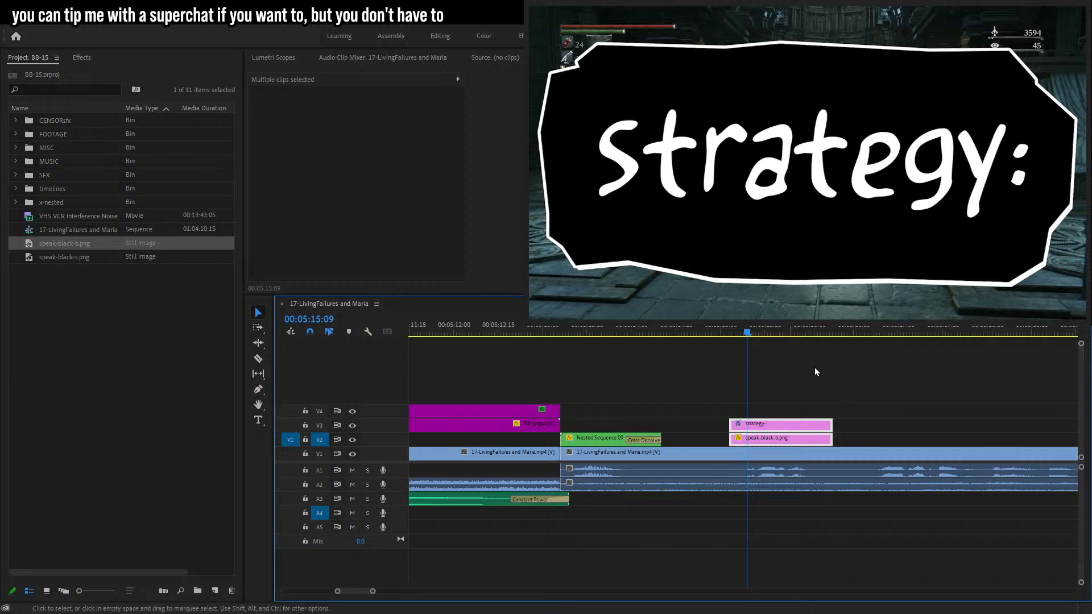
key("alt+n")
left_click(536, 328)
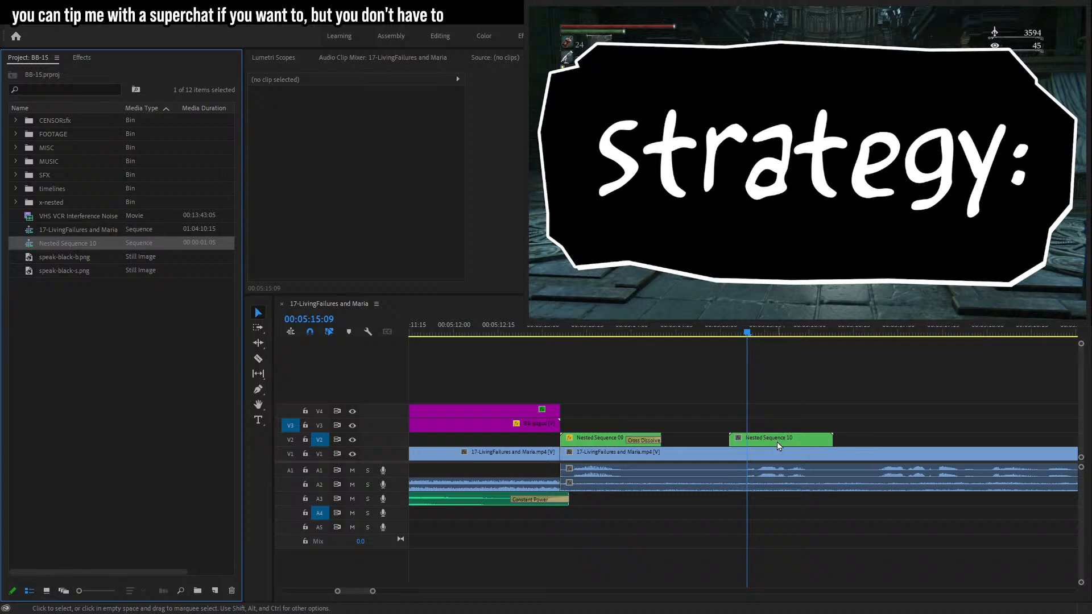
Set the nested "strategy:" bubble's Scale to 10.
left_click(777, 442)
left_click(361, 128)
type("10")
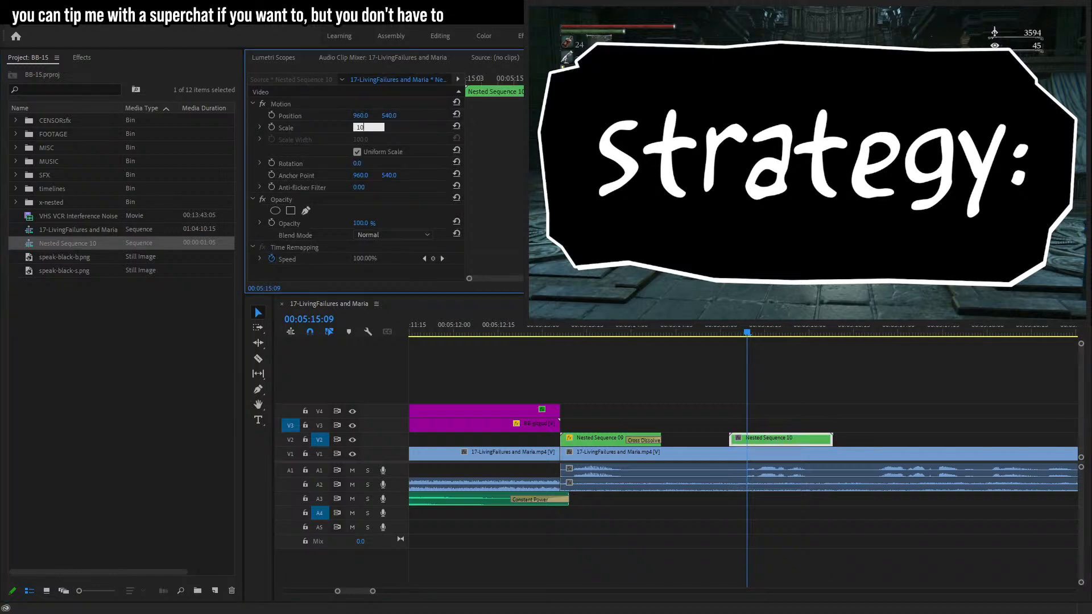
key("Return")
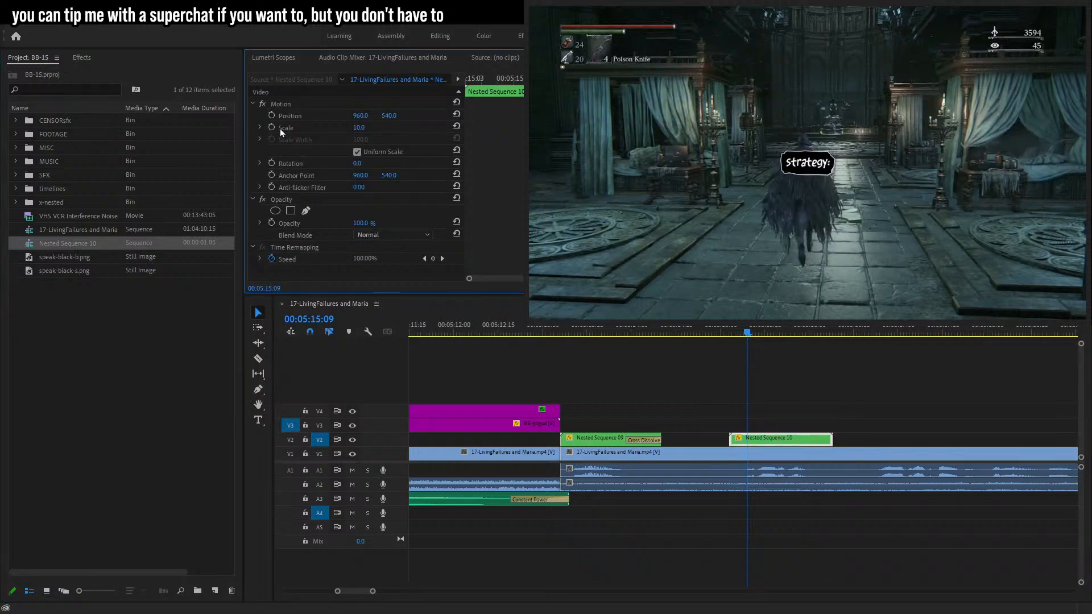
Keyframe the bubble's Scale at 00:05:15:09.
left_click(272, 126)
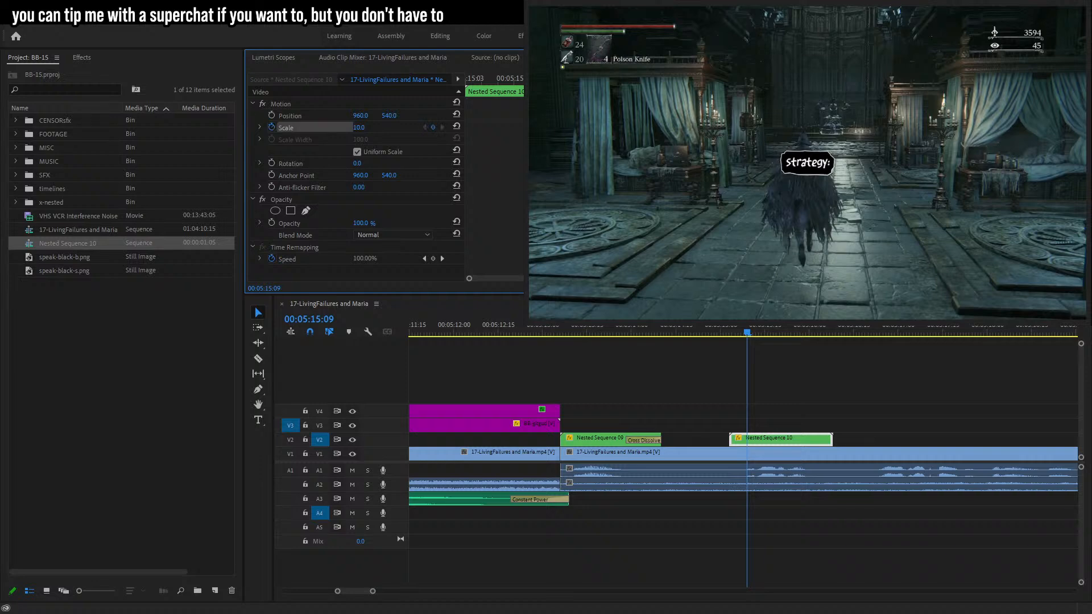
scroll(827, 399, "down", 1)
key("Right")
key("Right")
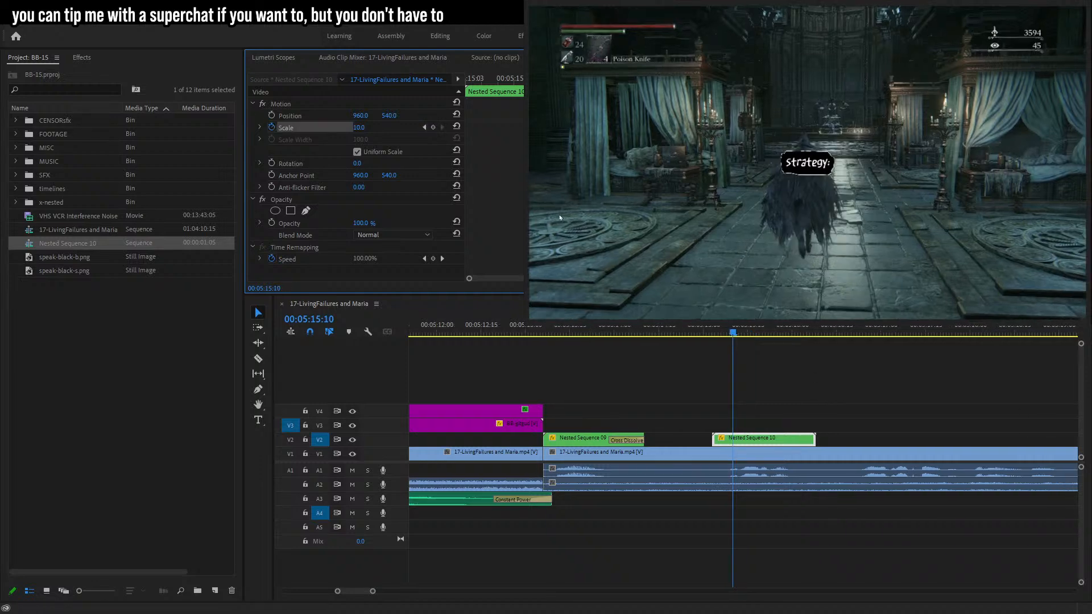
key("Left")
key("Left")
key("Left")
Set the bubble's Scale to 12 at 00:05:15:08 for the pop-in.
left_click(364, 127)
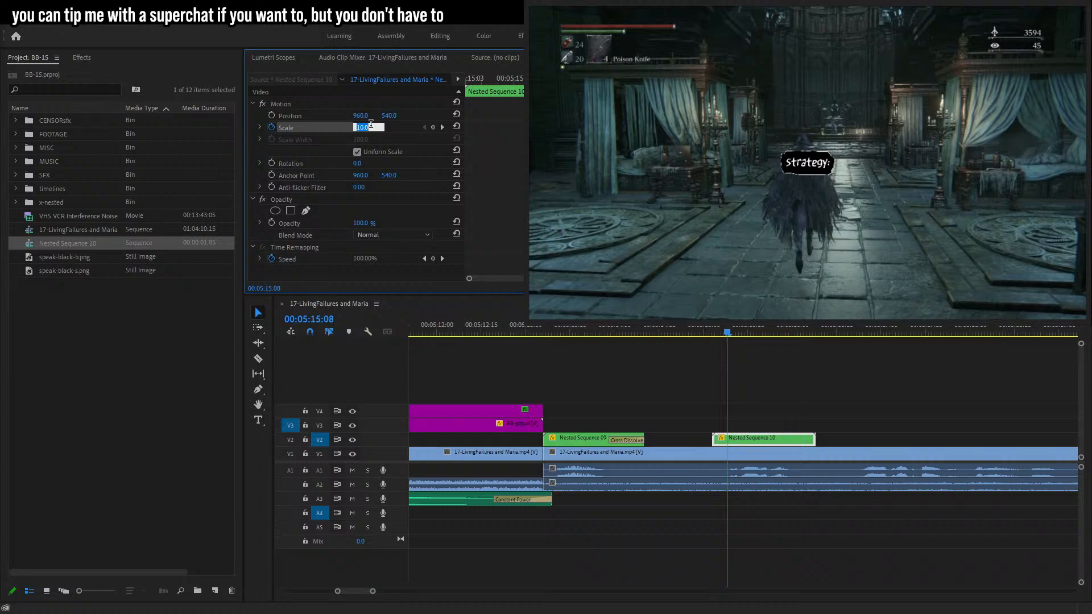
type("11")
key("Return")
left_click(366, 127)
type("12")
key("Return")
key("Left")
key("Left")
key("Left")
key("Left")
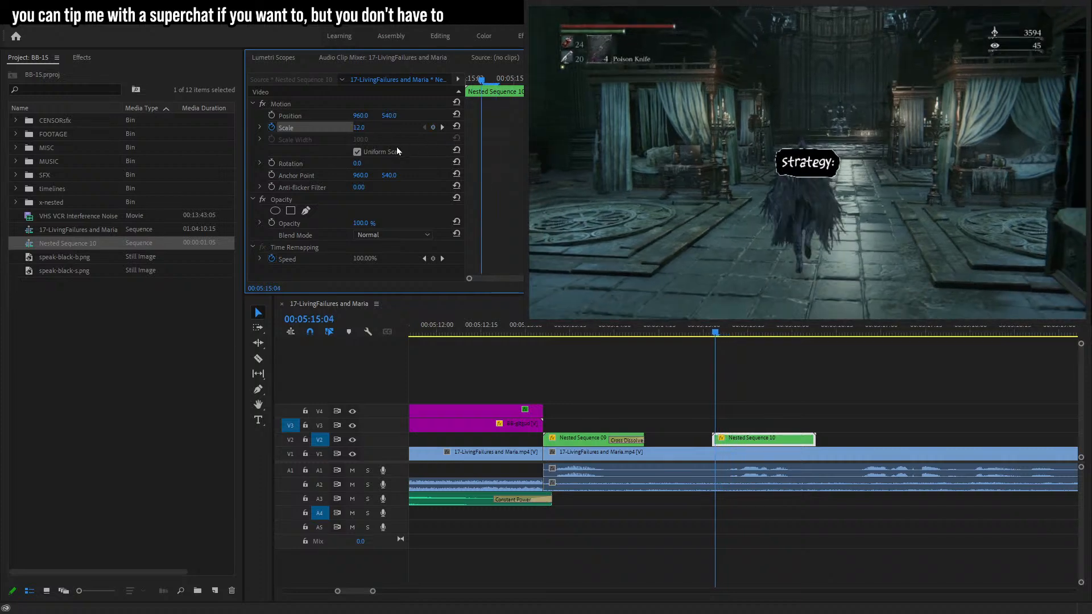
Set the nested bubble's Scale to 10 at 00:05:15:04 and preview playback.
left_click(363, 128)
type("10")
key("Return")
key("space")
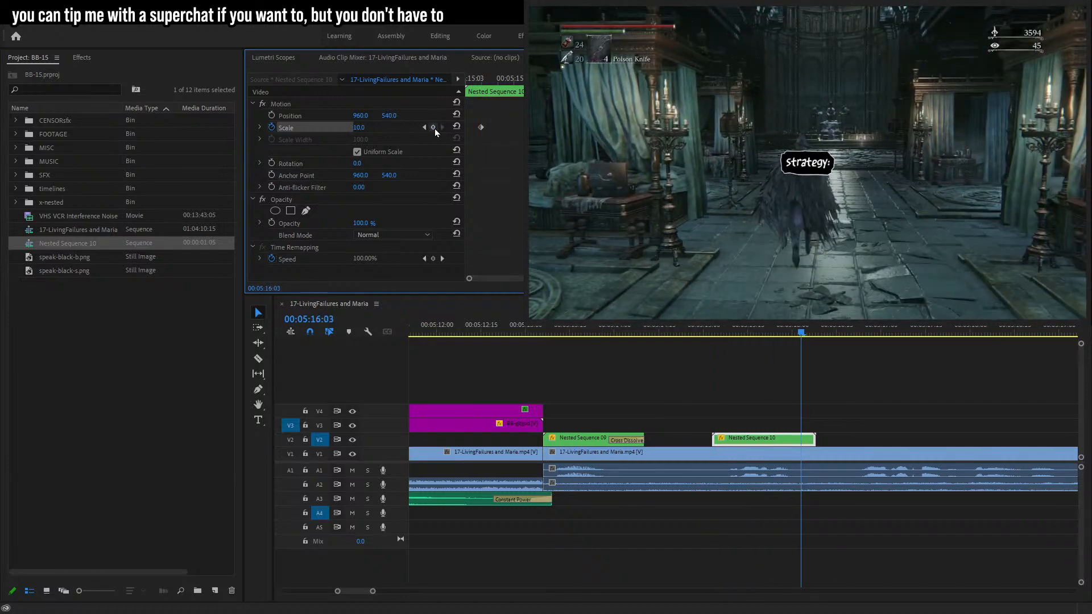
Set the bubble's Scale to 11 at 00:05:16:04.
key("Right")
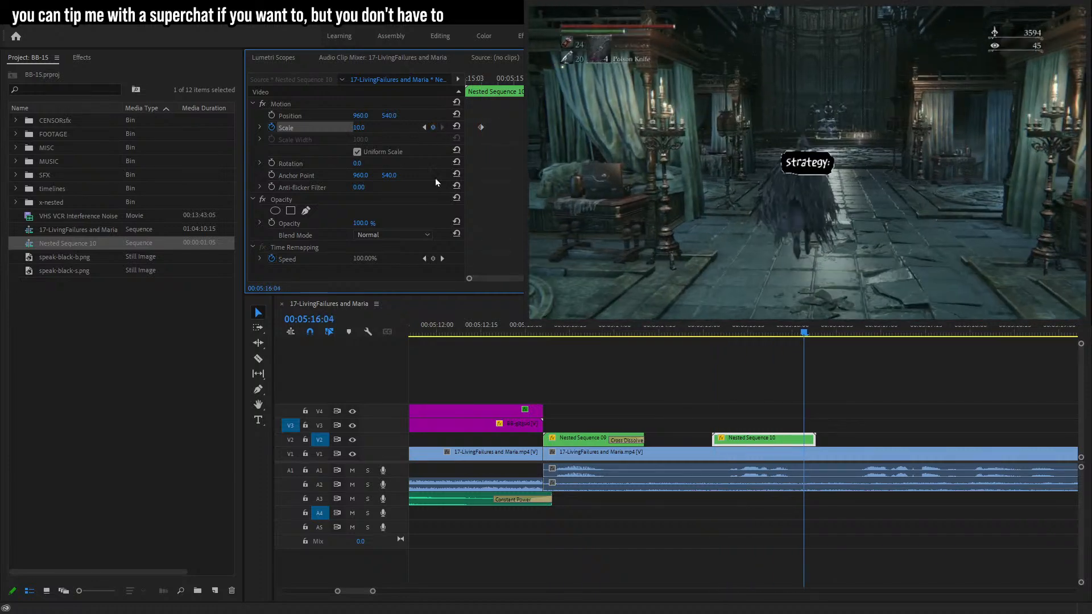
left_click(357, 128)
type("11")
key("Return")
left_click(364, 126)
key("Return")
key("Right")
key("Right")
key("Right")
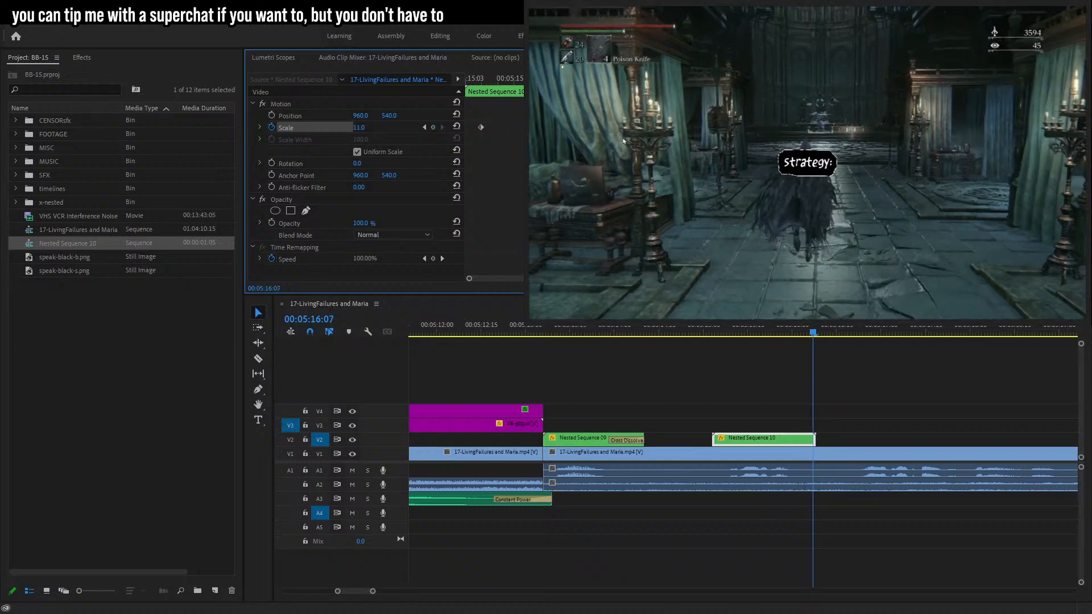
Set the bubble's Scale to 0 at 00:05:16:07 for the pop-out and preview the animation.
left_click(359, 128)
type("0")
key("Return")
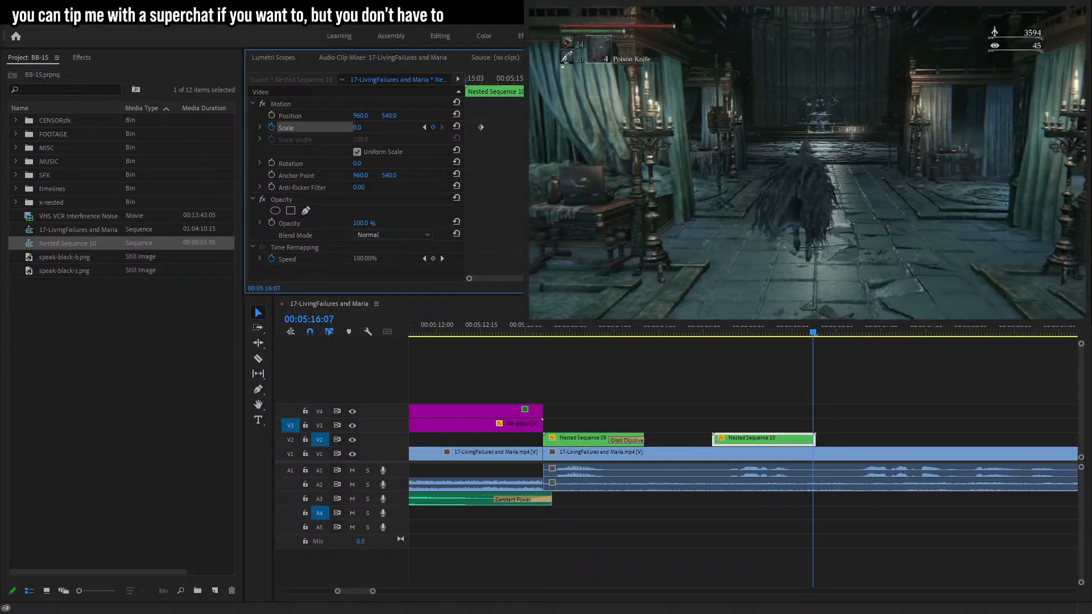
left_click_drag(632, 127, 639, 127)
key("Up")
key("space")
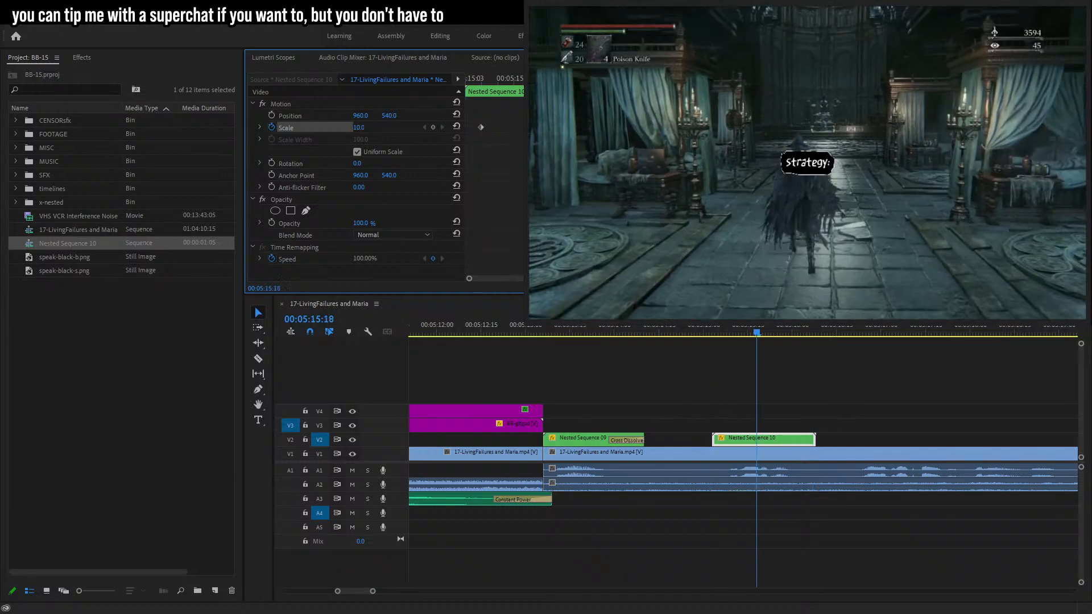
key("space")
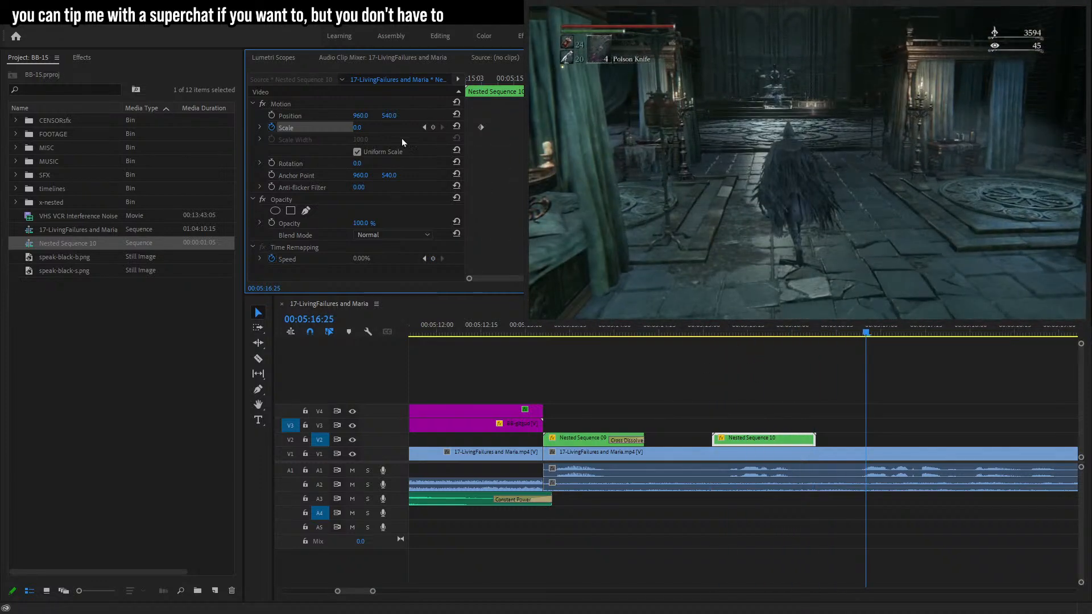
Re-nest the bubble clip into a new nested sequence and remove the nested sequence items from the project panel.
left_click(760, 437)
left_click(795, 333)
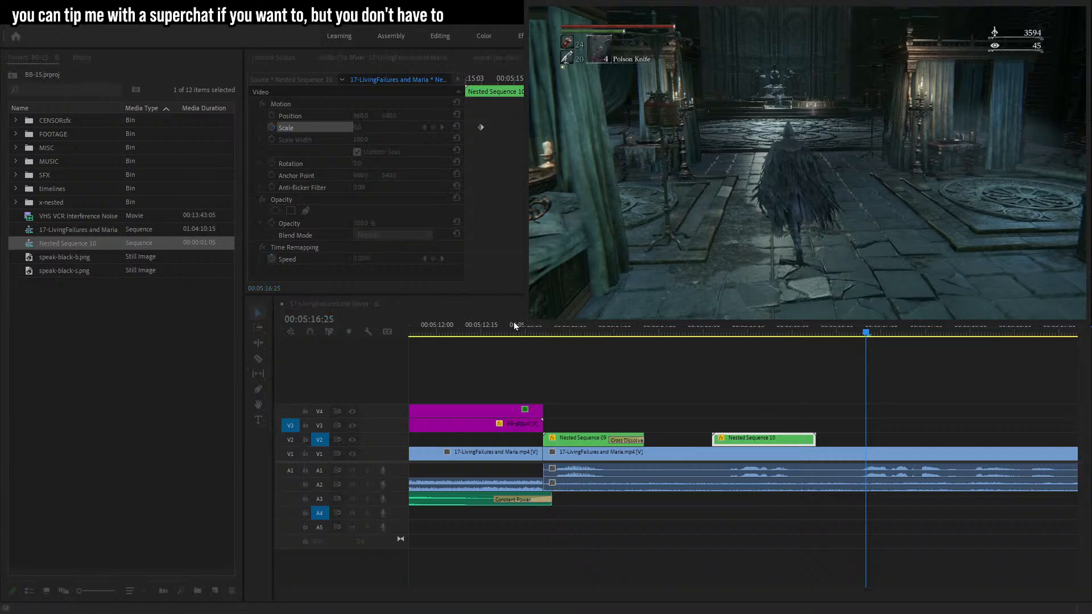
left_click(542, 328)
left_click(734, 439)
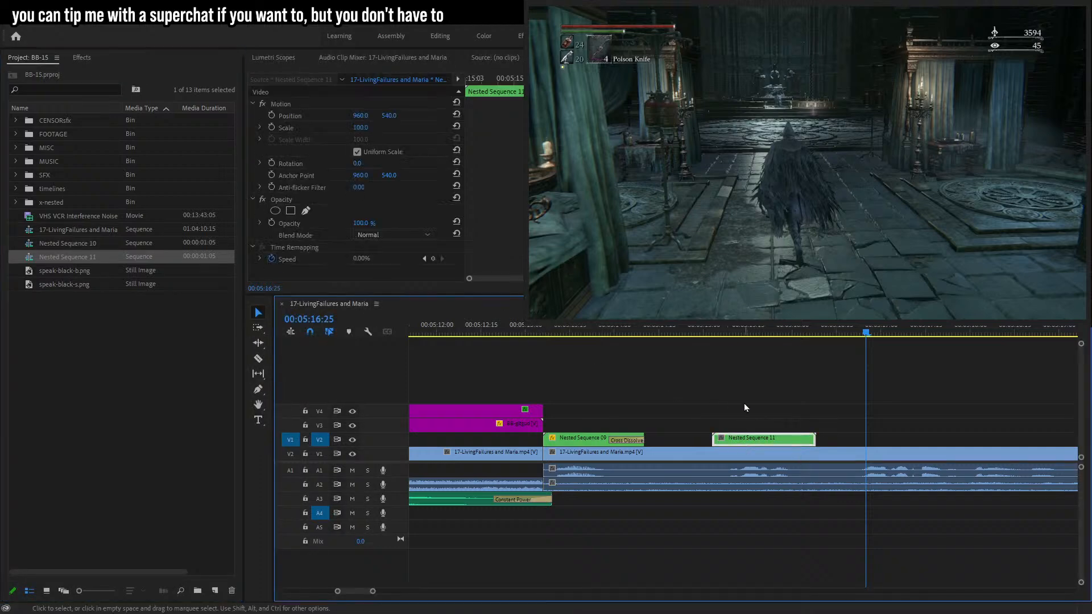
left_click(736, 332)
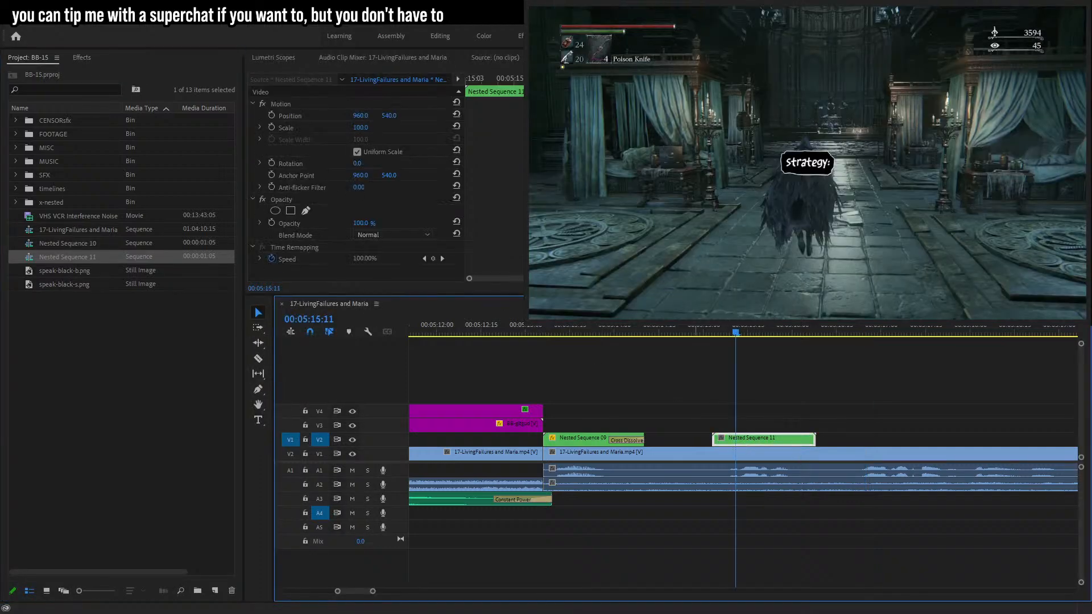
left_click(71, 244, "shift")
key("Delete")
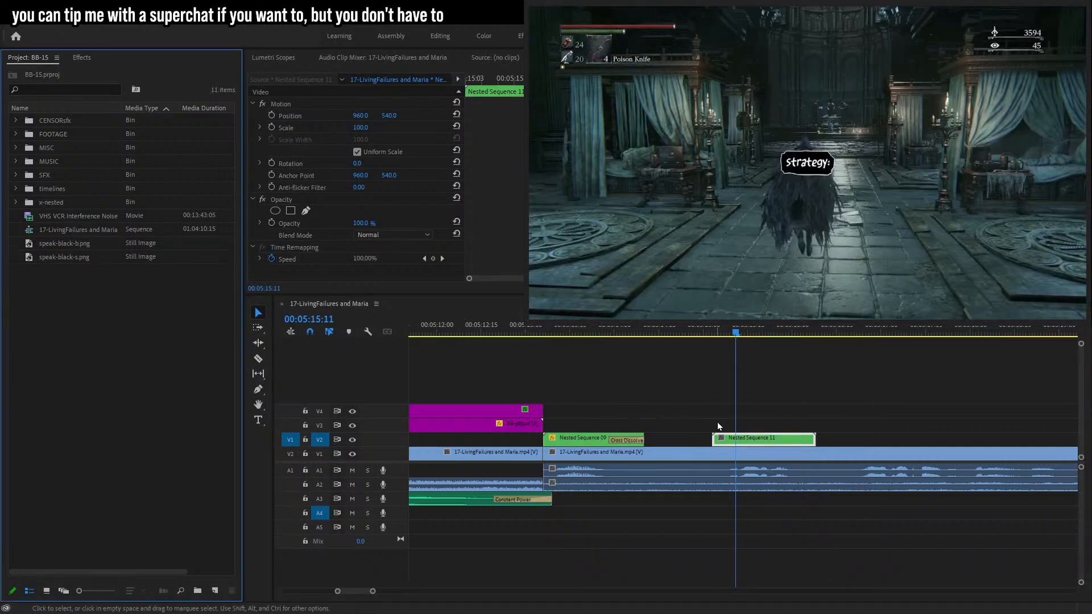
Enable Position keyframes and move the bubble up onto the character's head at 00:05:15:11.
left_click(287, 116)
mouse_move(809, 161)
left_mouse_down()
mouse_move(807, 108)
mouse_move(802, 161)
mouse_move(811, 145)
left_mouse_up()
left_click(268, 118)
left_click(269, 116)
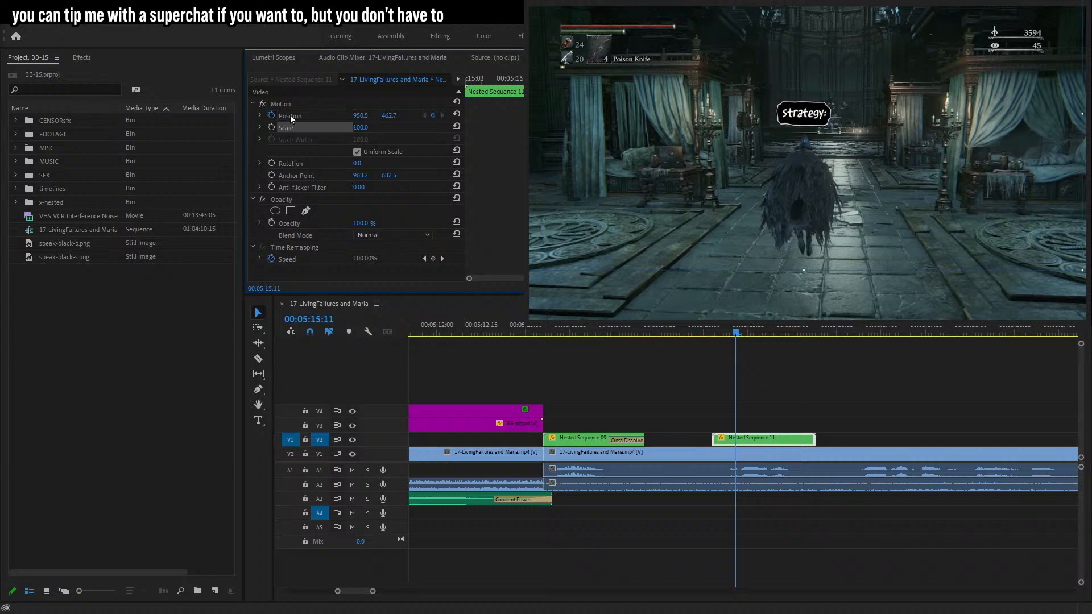
Keyframe the bubble's Position frame by frame so it follows the character's head through 00:05:16:07.
key("Left")
key("Left")
key("Left")
key("Left")
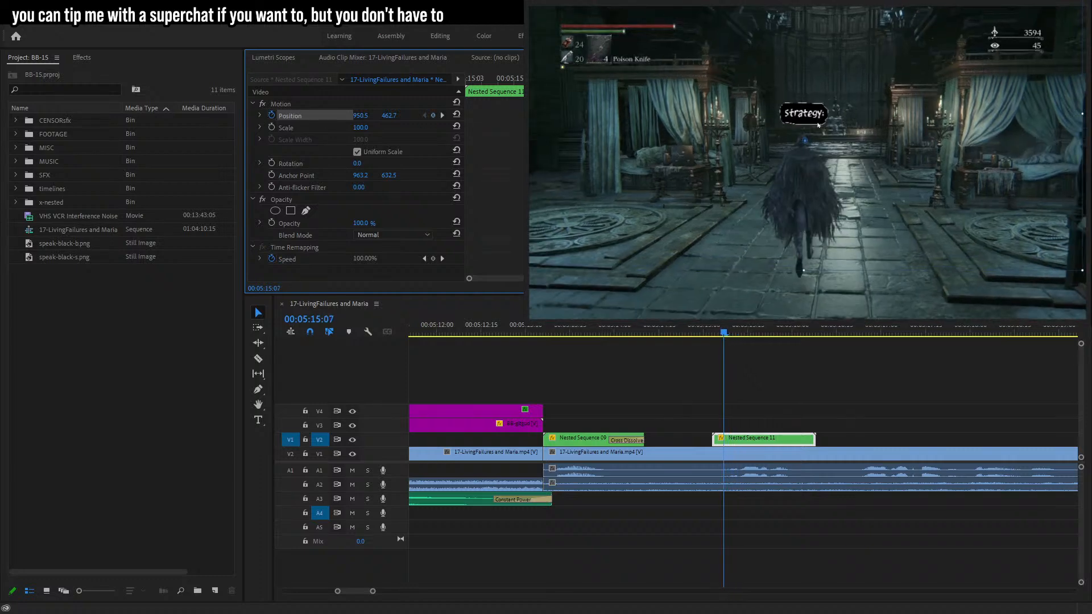
left_click_drag(821, 127, 817, 121)
key("Left")
key("Left")
key("Left")
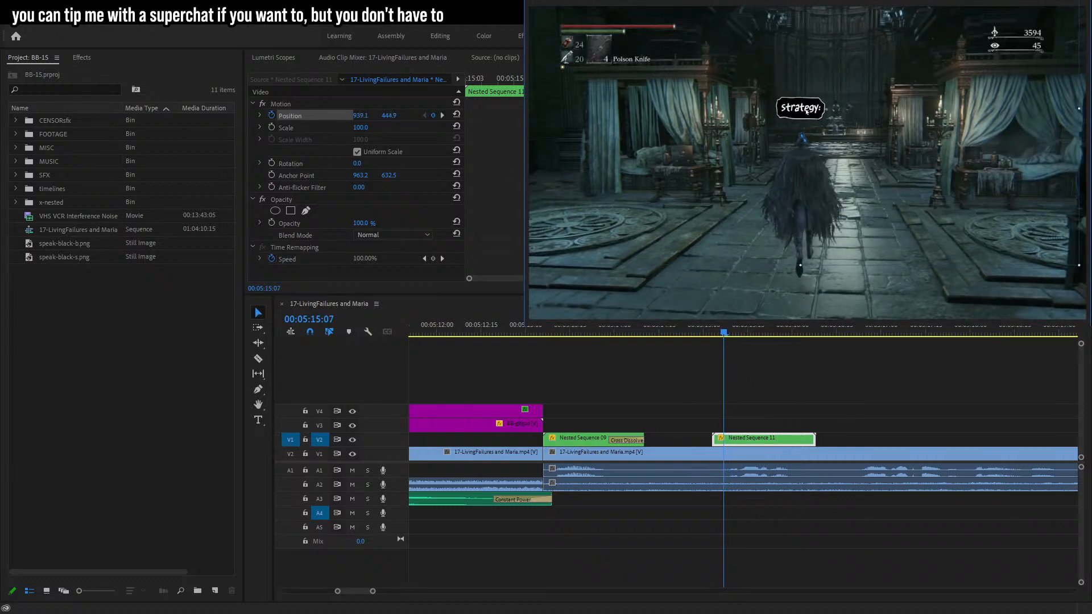
left_click_drag(811, 118, 810, 126)
key("Right")
key("Right")
key("Right")
key("Right")
key("Right")
key("Right")
key("Right")
key("Right")
key("Right")
key("Right")
key("Right")
key("Right")
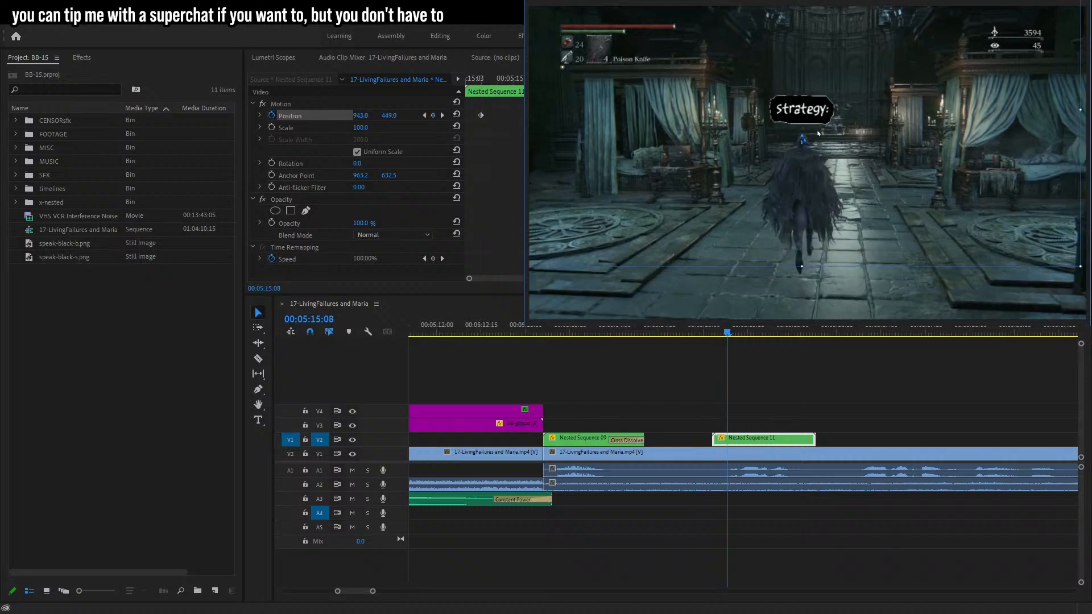
key("Right")
key("Right")
key("Right")
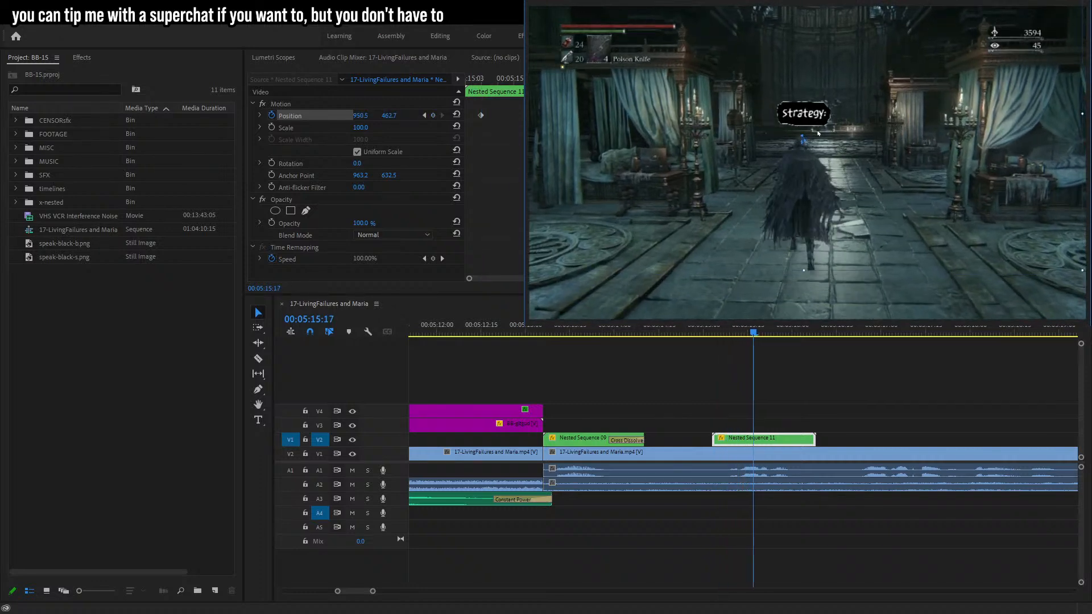
key("Right")
key("Right")
key("Right")
key("Right")
key("Right")
key("Right")
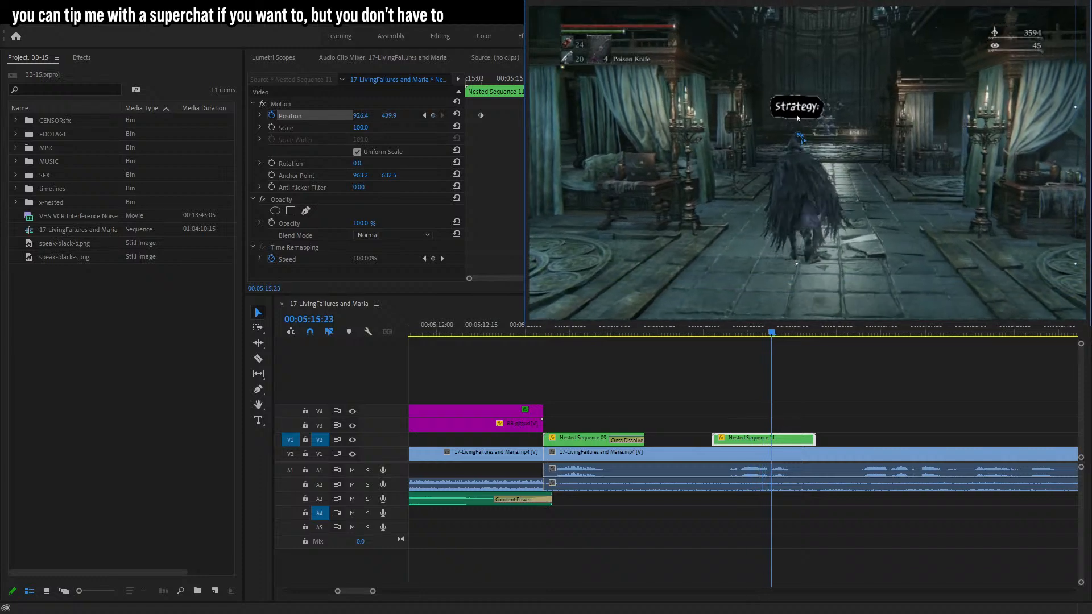
left_click_drag(799, 113, 794, 122)
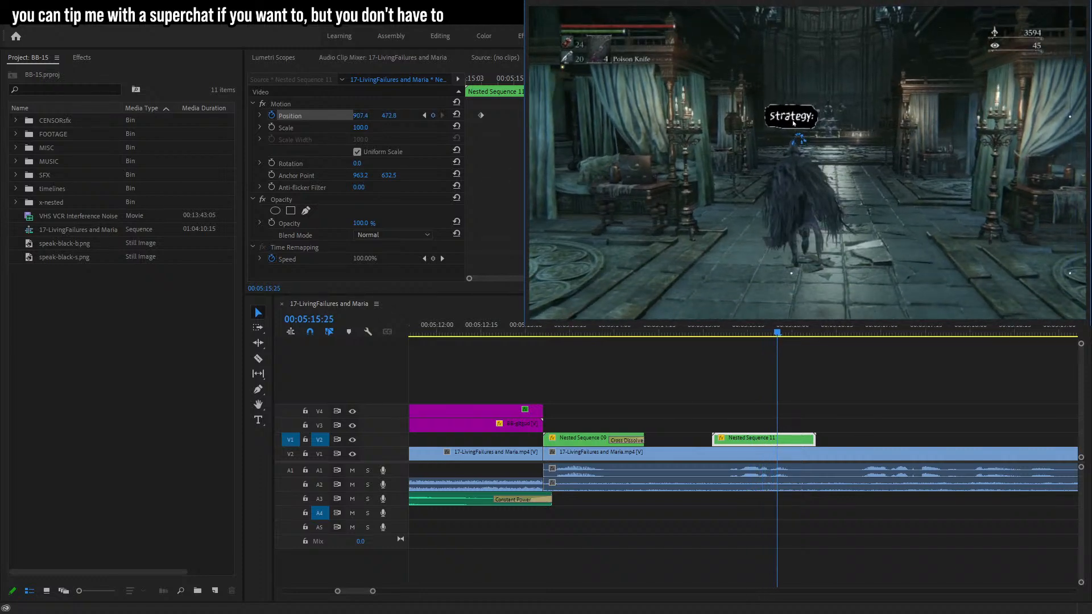
key("Right")
key("Right")
key("Right")
key("Right")
key("Right")
key("Right")
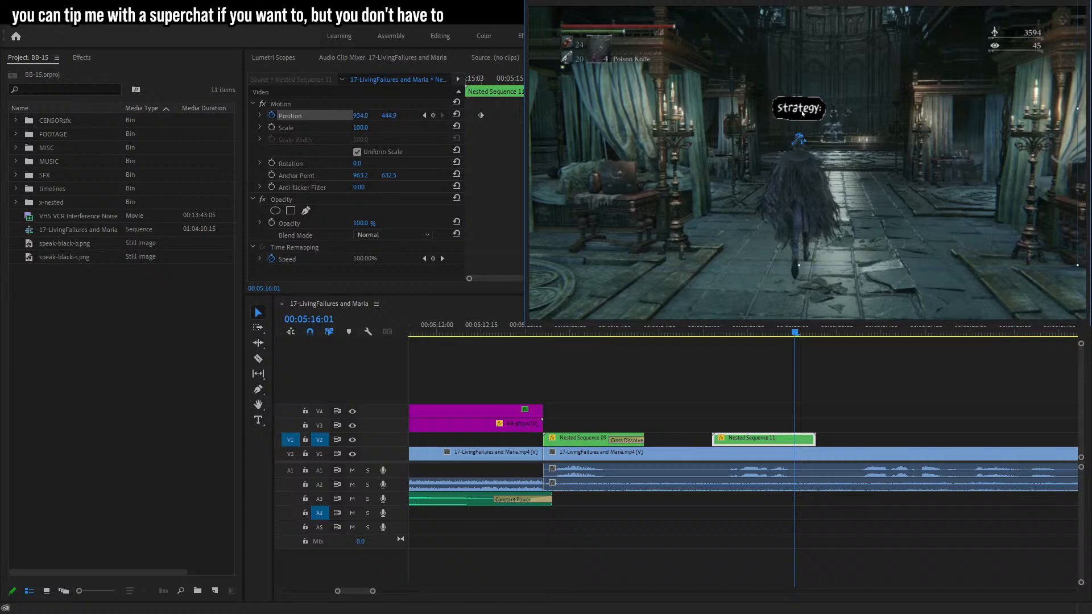
key("Right")
key("Right")
key("Right")
key("Right")
key("Right")
left_click_drag(803, 113, 811, 120)
key("Right")
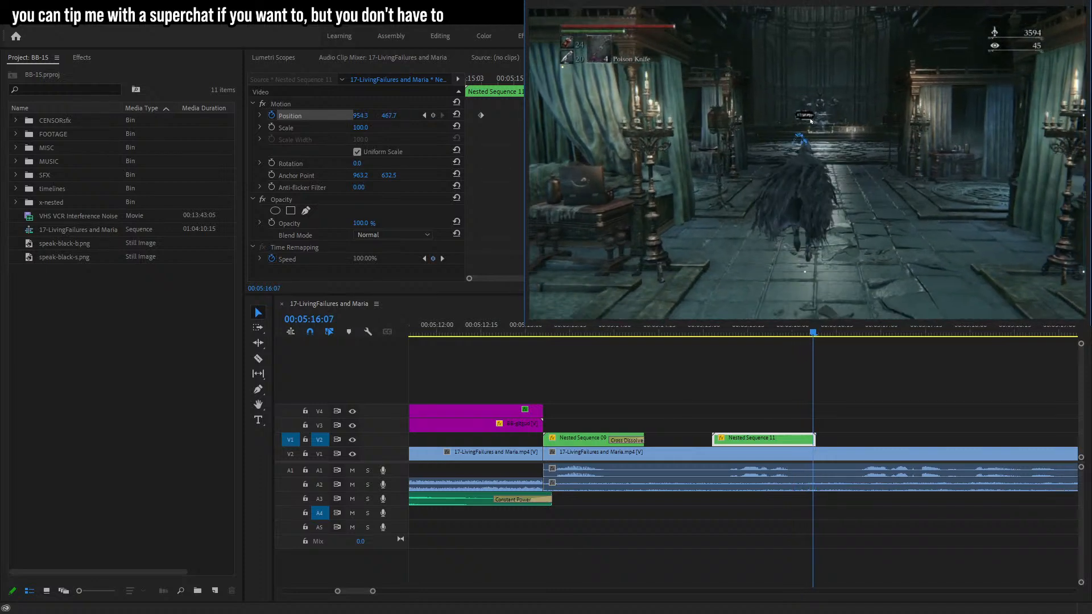
Add the speak-black-b.png bubble image to track V2 at about 00:05:16:23.
left_click_drag(735, 334, 780, 335)
key("space")
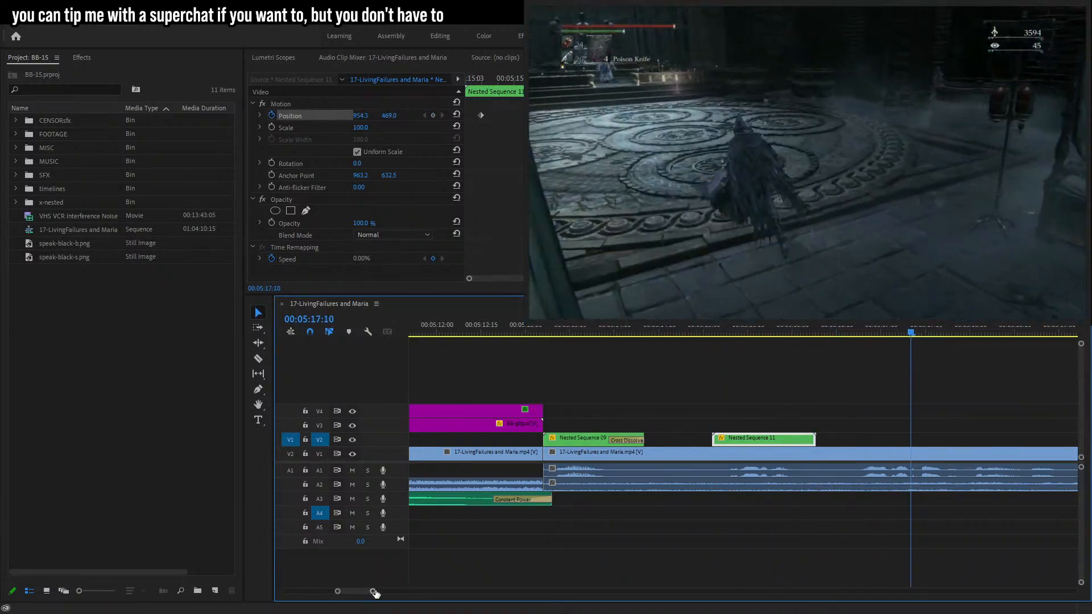
left_click_drag(373, 592, 390, 592)
left_click(428, 585)
left_click_drag(646, 335, 639, 336)
left_click_drag(57, 242, 641, 441)
Type the caption "wanna take" / "out the mage" on two lines over the bubble with the Type tool.
key("t")
left_click(700, 135)
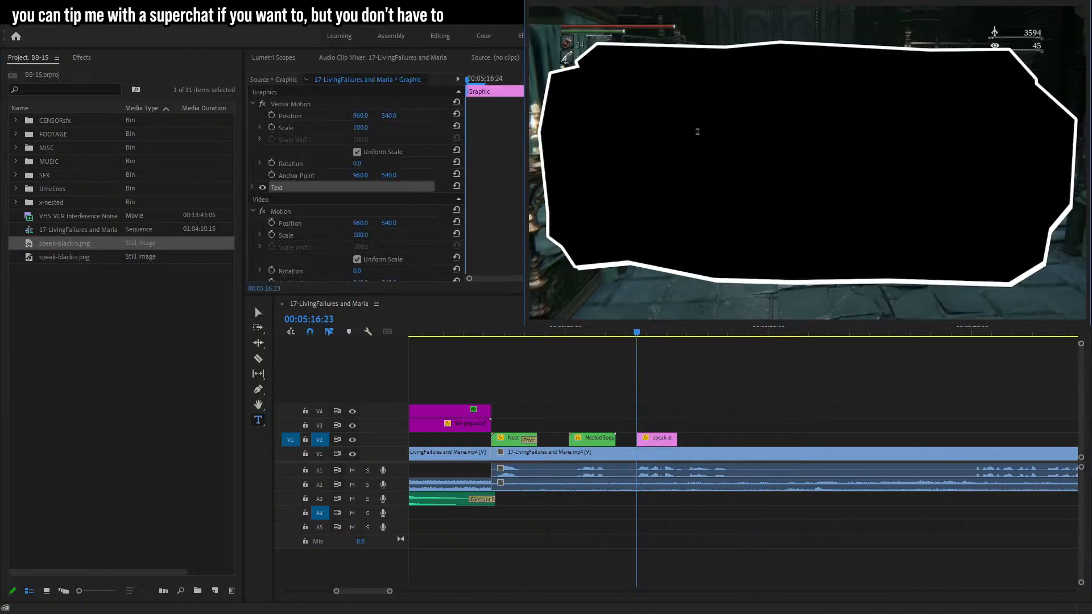
type("wanna take")
key("Return")
type("out the mage")
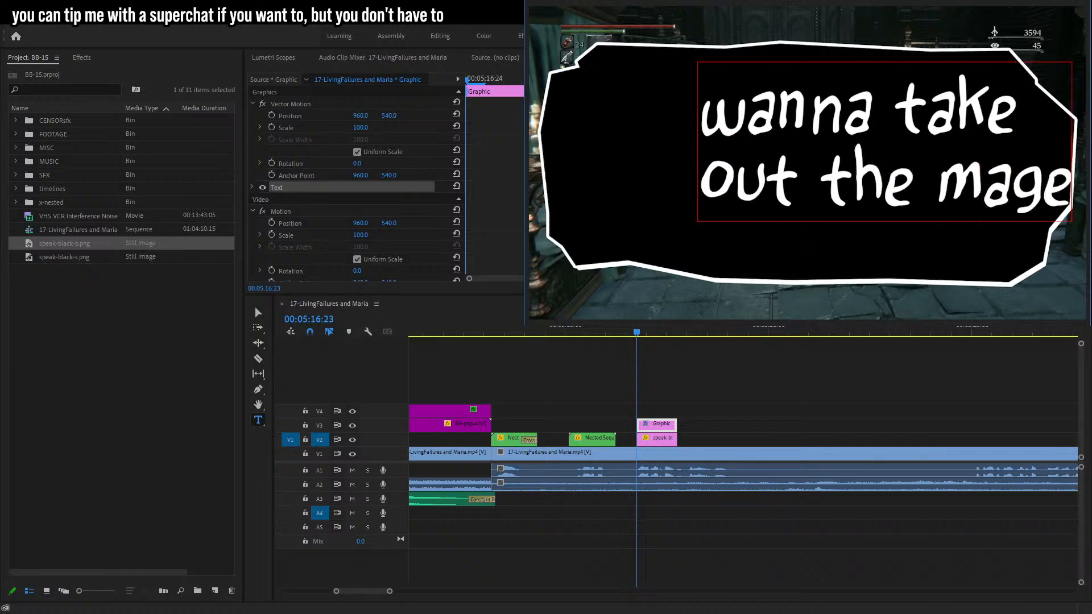
Move and enlarge the caption text so it fills the bubble.
left_click(255, 306)
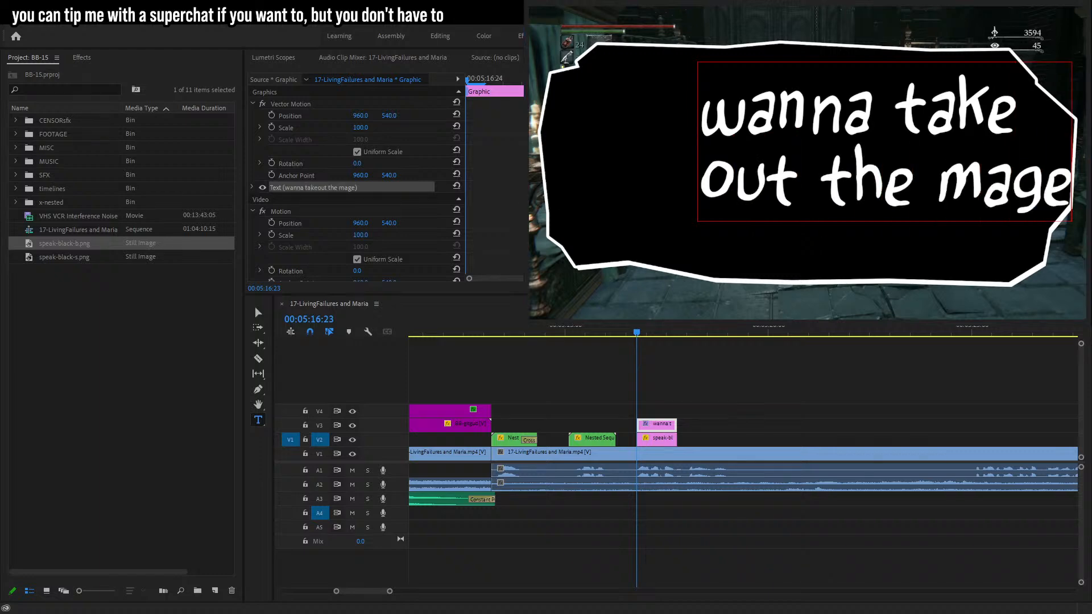
left_click_drag(740, 192, 848, 205)
left_click_drag(992, 156, 1053, 159)
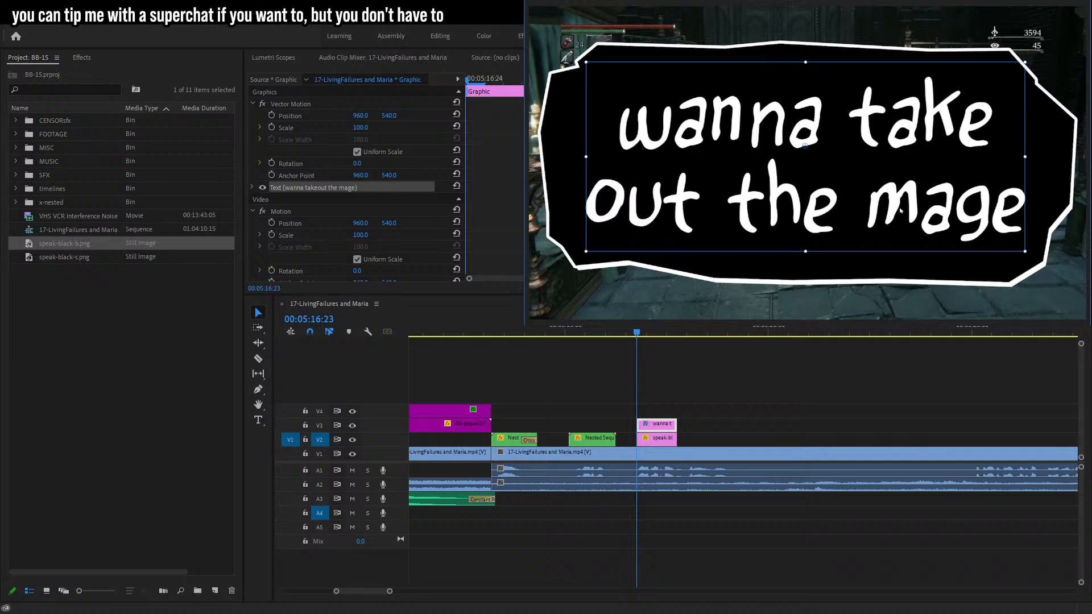
Nest the bubble image and "wanna take out the mage" text clips into one nested sequence.
left_click_drag(739, 397, 744, 434)
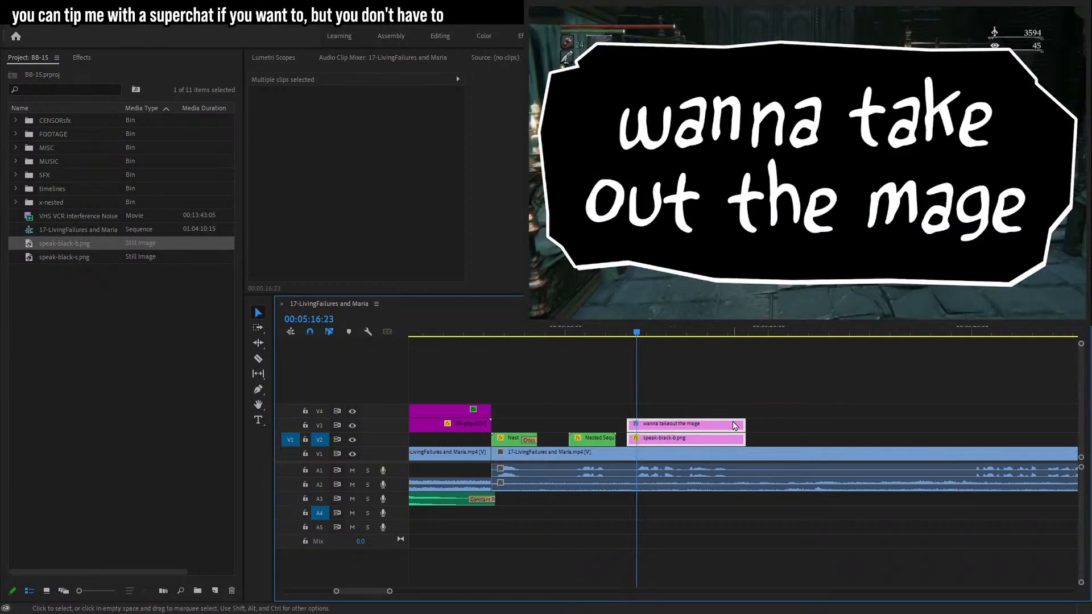
left_click(693, 347)
left_click(515, 330)
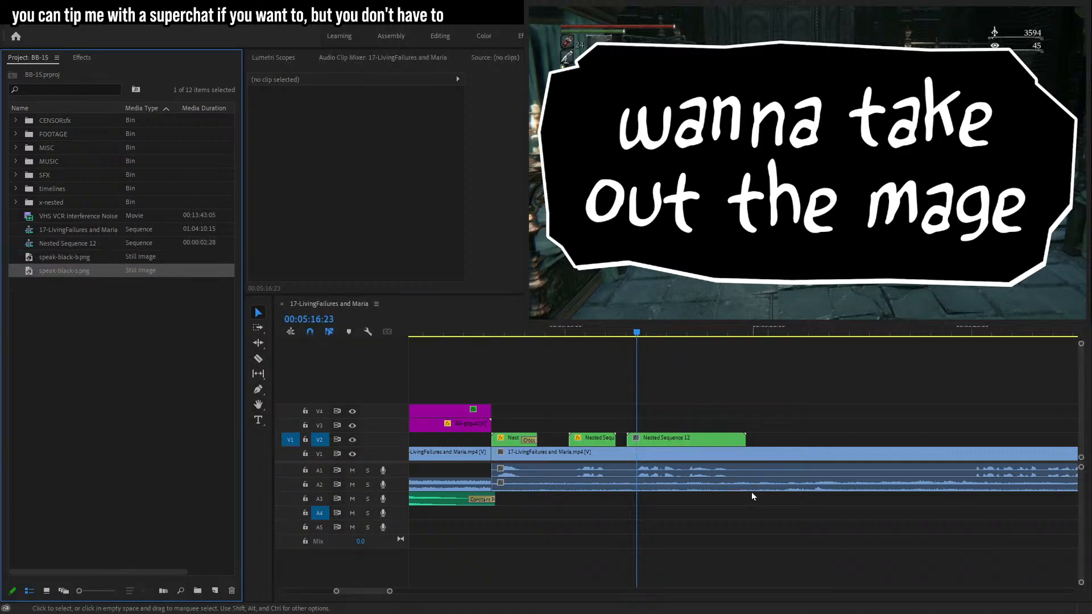
Set the new nested bubble clip's Scale to 10.
left_click(799, 407)
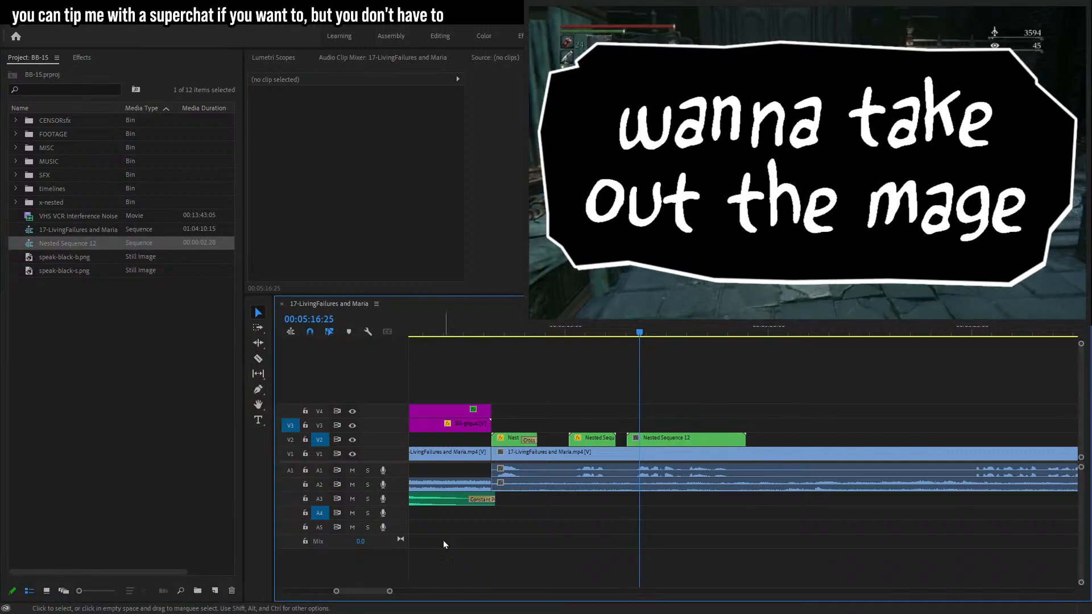
left_click_drag(389, 592, 363, 591)
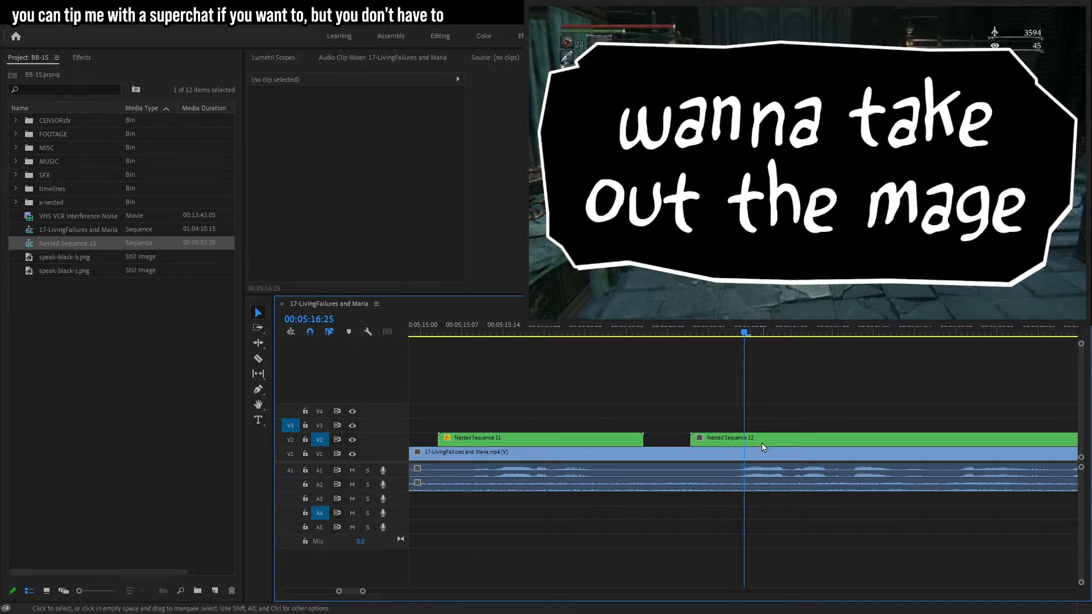
left_click(763, 442)
left_click(357, 128)
type("10")
key("Return")
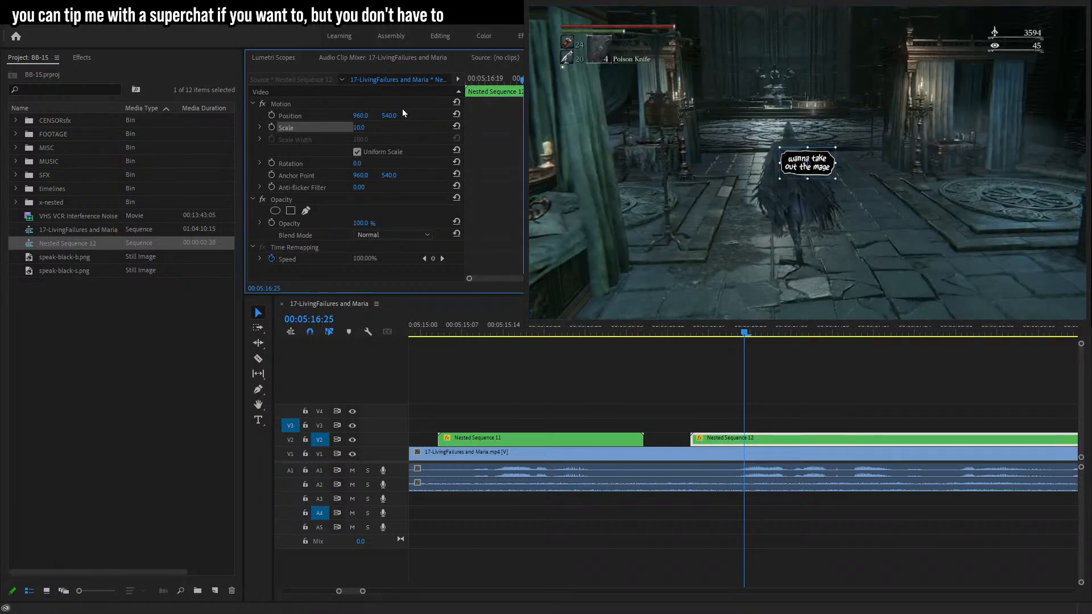
Keyframe the bubble's Scale at 12 at 00:05:16:25.
left_click(364, 128)
type("12")
key("Return")
left_click(272, 127)
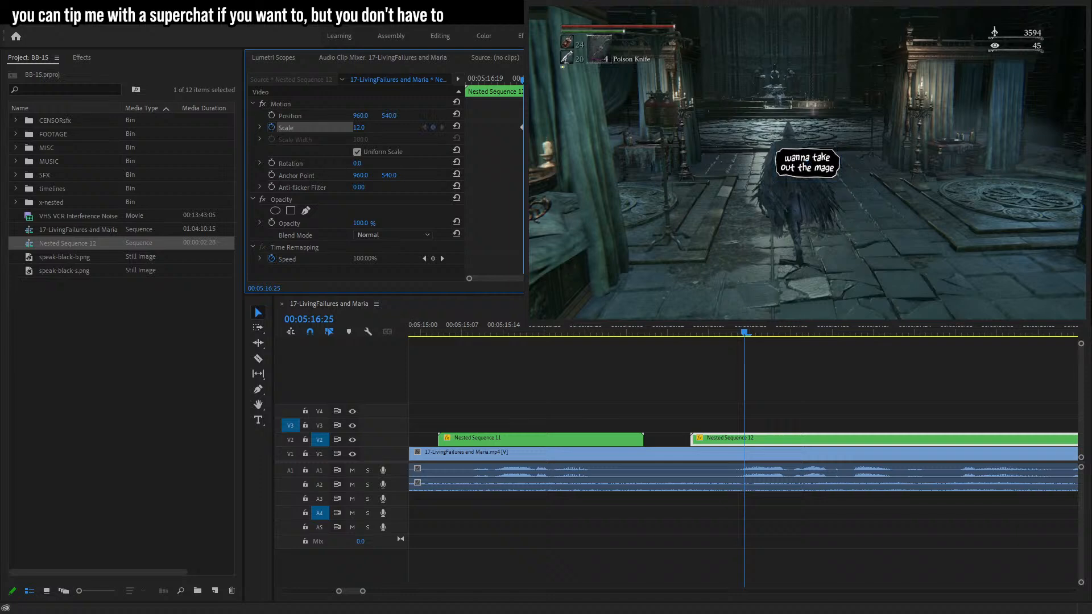
Set the bubble's Scale to 14 at 00:05:16:23.
key("Left")
key("Left")
left_click(360, 128)
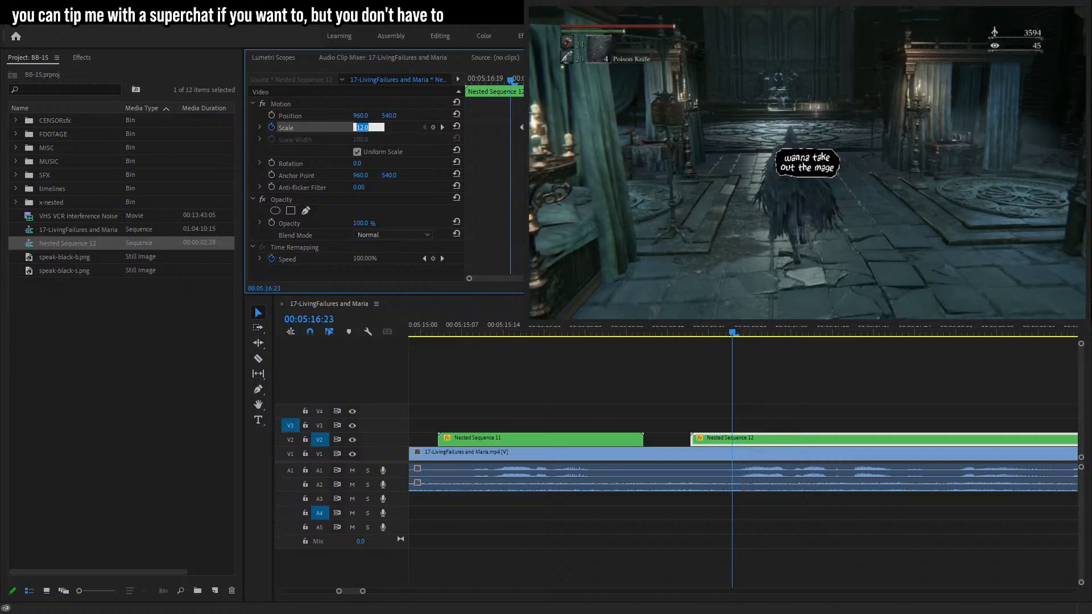
type("13")
key("Return")
type("14")
key("Return")
Set the bubble's Scale to 0 at 00:05:16:18 for the pop-in.
key("Left")
key("Left")
key("Left")
key("Left")
key("Left")
left_click(358, 128)
type("0")
key("Return")
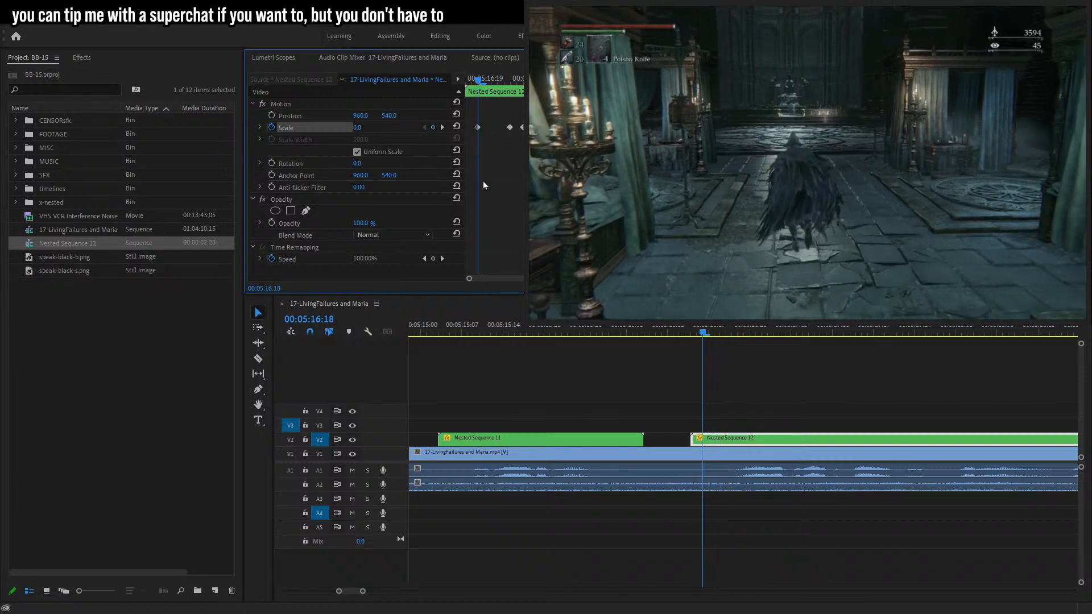
Add a Scale keyframe of 13 at 00:05:19:03 for the bubble's exit.
key("space")
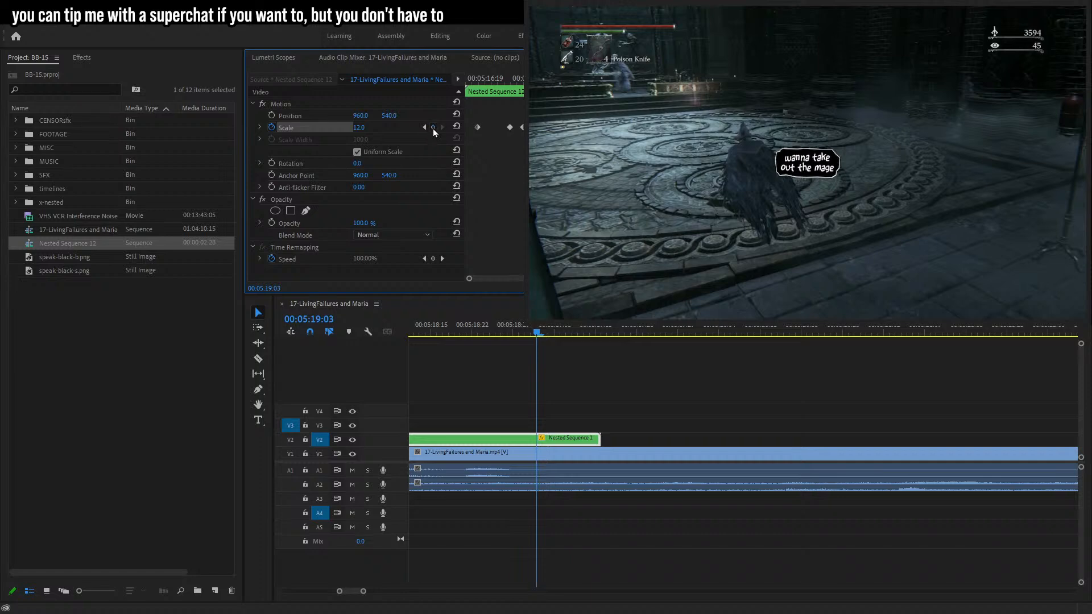
left_click(433, 128)
left_click(356, 129)
type("13")
left_click(412, 145)
Trim the nested bubble clip's end to 00:05:19:07.
key("Right")
key("Right")
key("Right")
left_click(356, 128)
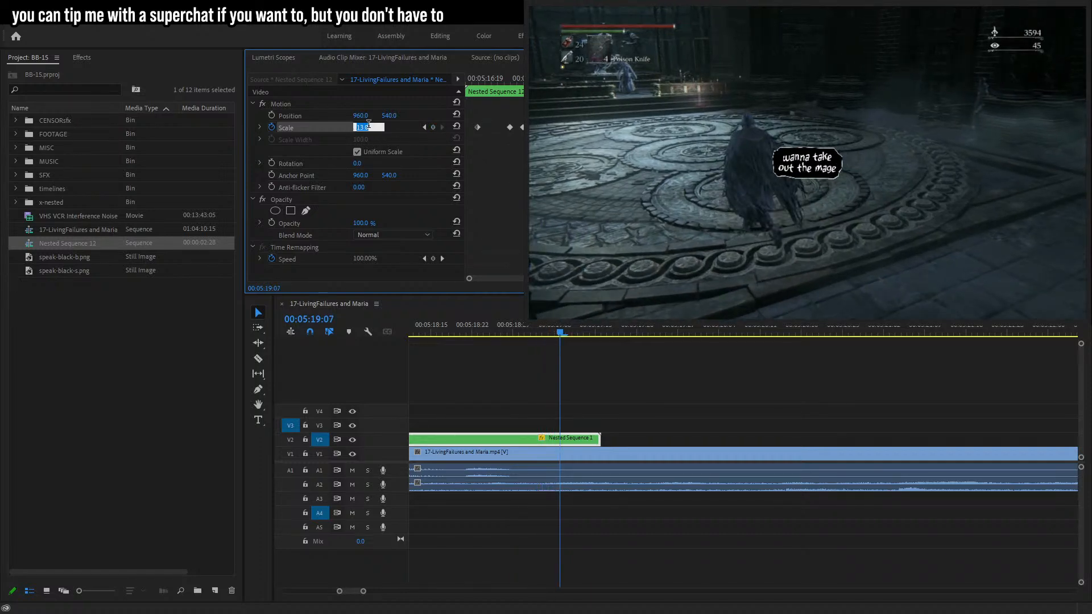
left_click_drag(601, 438, 560, 438)
left_click_drag(363, 592, 383, 592)
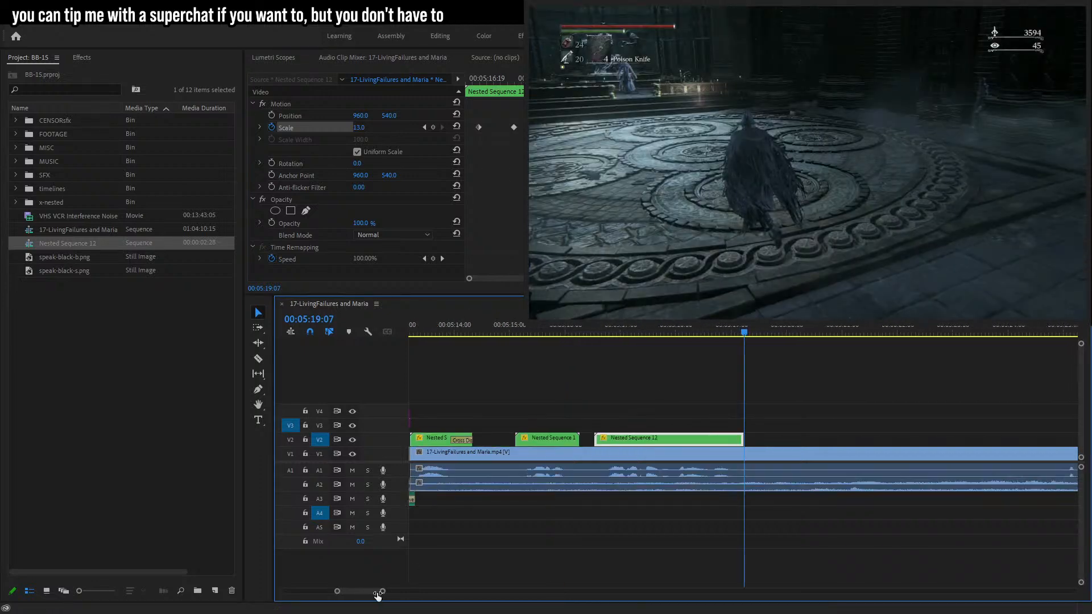
Nudge the nested bubble clip slightly later on the upper video track.
left_click(482, 79)
left_click_drag(595, 438, 599, 438)
left_click(263, 108)
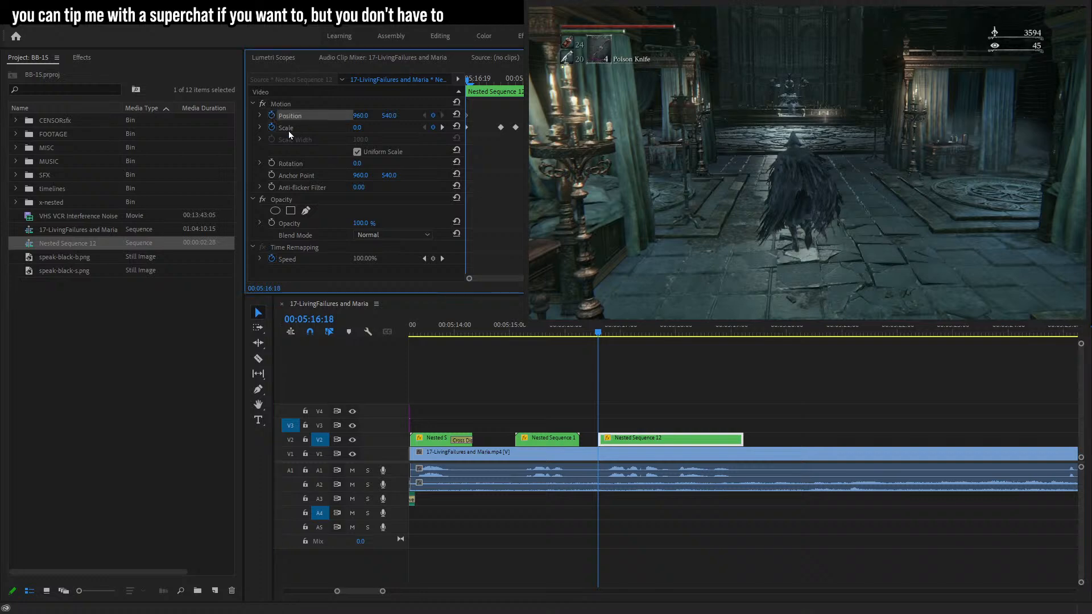
left_click(665, 443)
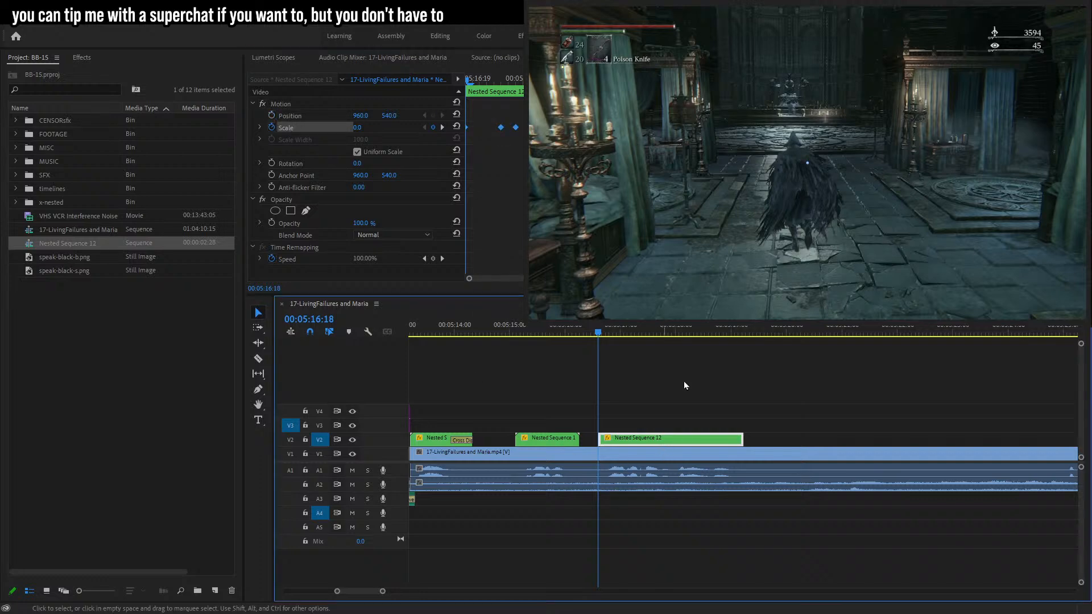
Save the project and move Nested Sequence 12 into the x-nested bin.
key("ctrl+s")
key("Return")
left_click(77, 245, "shift")
left_click_drag(78, 243, 55, 203)
Move the new bubble clip beside the character's head at 00:05:16:26 and start Position keyframing there.
left_click(653, 442)
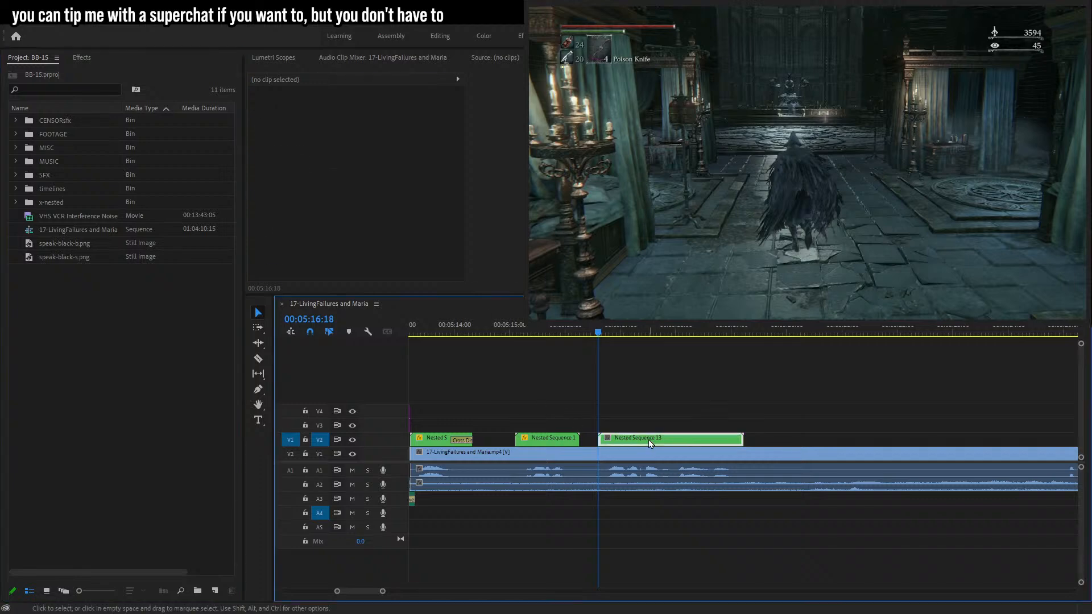
left_click(295, 128)
left_click(296, 117)
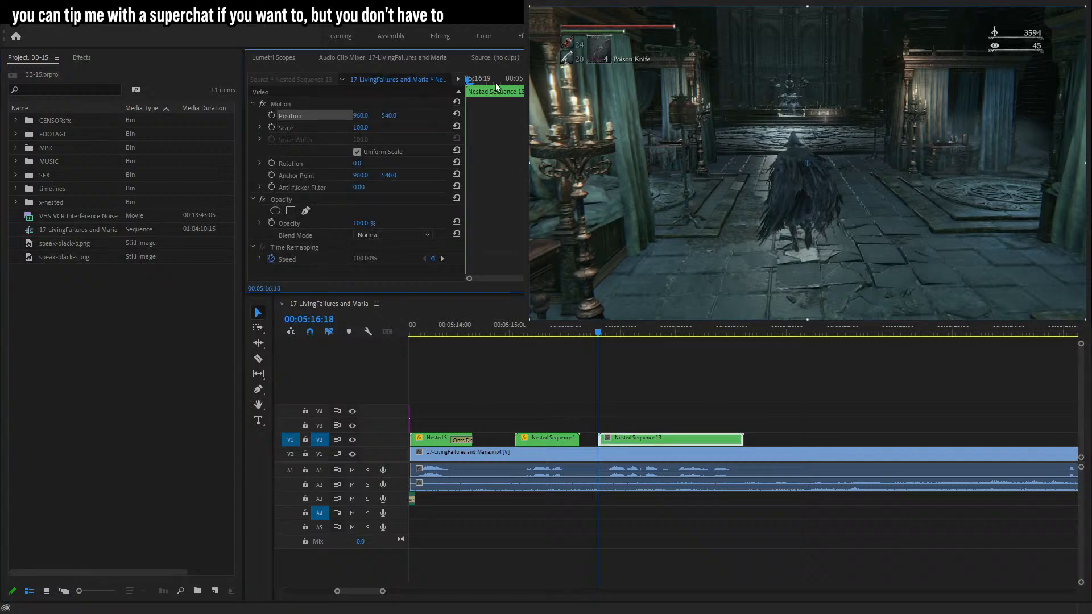
key("Right")
key("Right")
key("Right")
key("Right")
key("Right")
key("Right")
key("Right")
key("Right")
left_click_drag(813, 171, 792, 138)
left_click(271, 115)
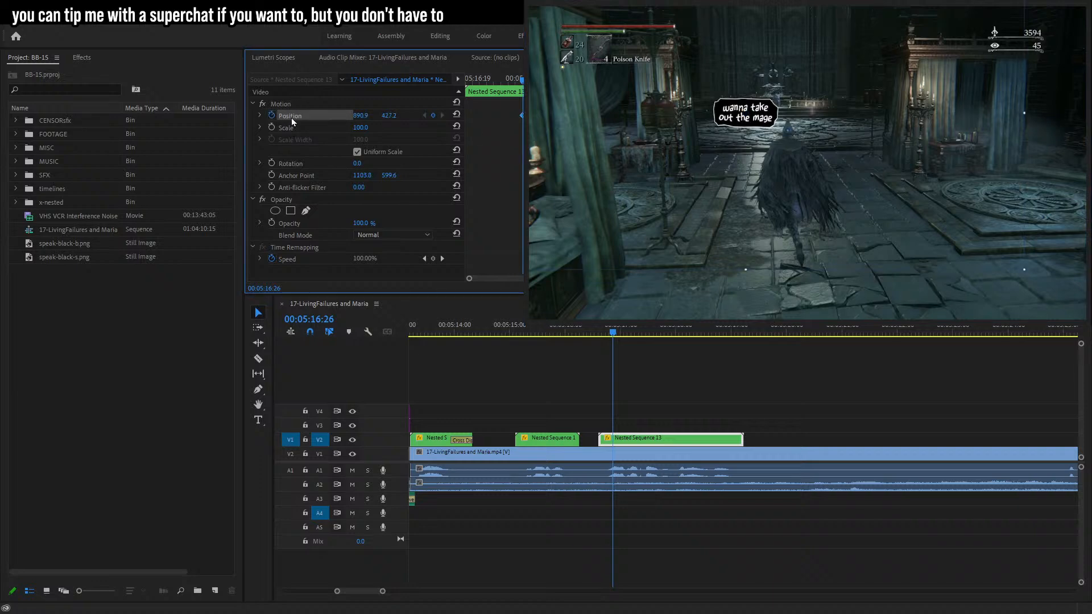
Step back to the bubble's start at 00:05:16:18 and reposition it to about 909.7, 455.1 to track the character.
key("Left")
key("Left")
key("Left")
key("Left")
key("Left")
key("Left")
key("Left")
key("Left")
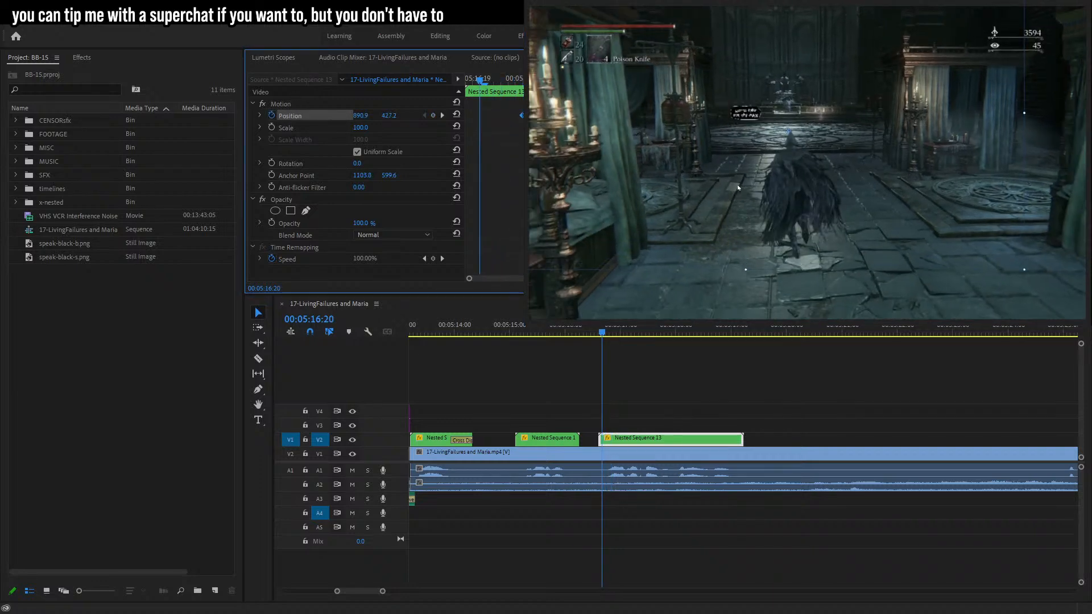
left_click_drag(743, 178, 749, 184)
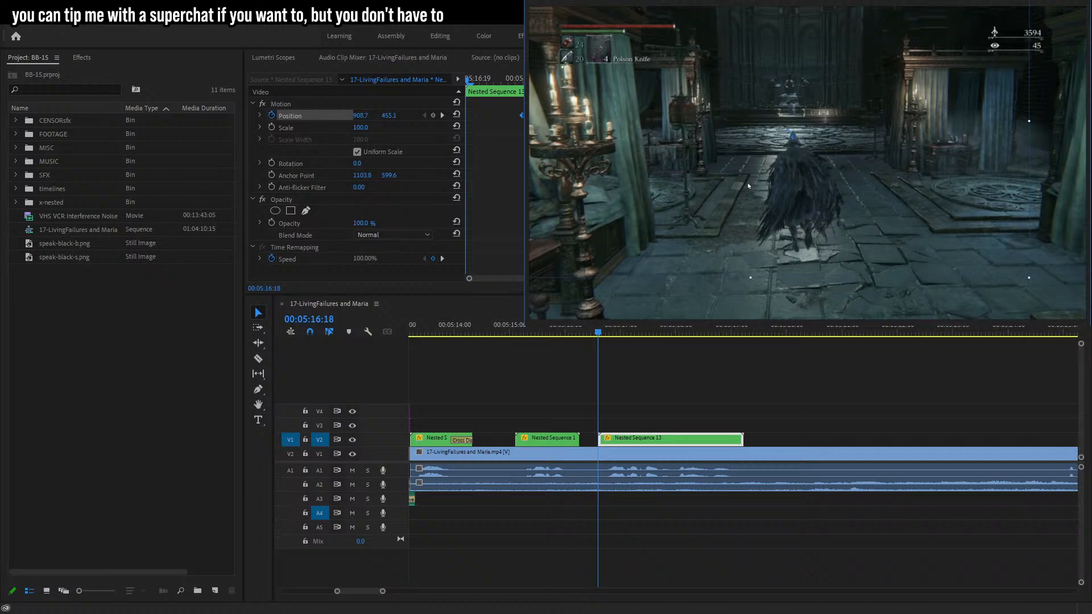
Advance a few frames and add a Position keyframe placing the bubble at about 899.7, 414.5.
key("Right")
key("Right")
key("Right")
key("Right")
Advance to about 00:05:17:02 and adjust the bubble's Position to about 890.9, 446.2 to keep it on the character.
key("Right")
key("Right")
key("Right")
key("Right")
key("Right")
key("Right")
key("Left")
left_click_drag(751, 189, 750, 184)
key("Right")
key("Right")
key("Right")
key("Right")
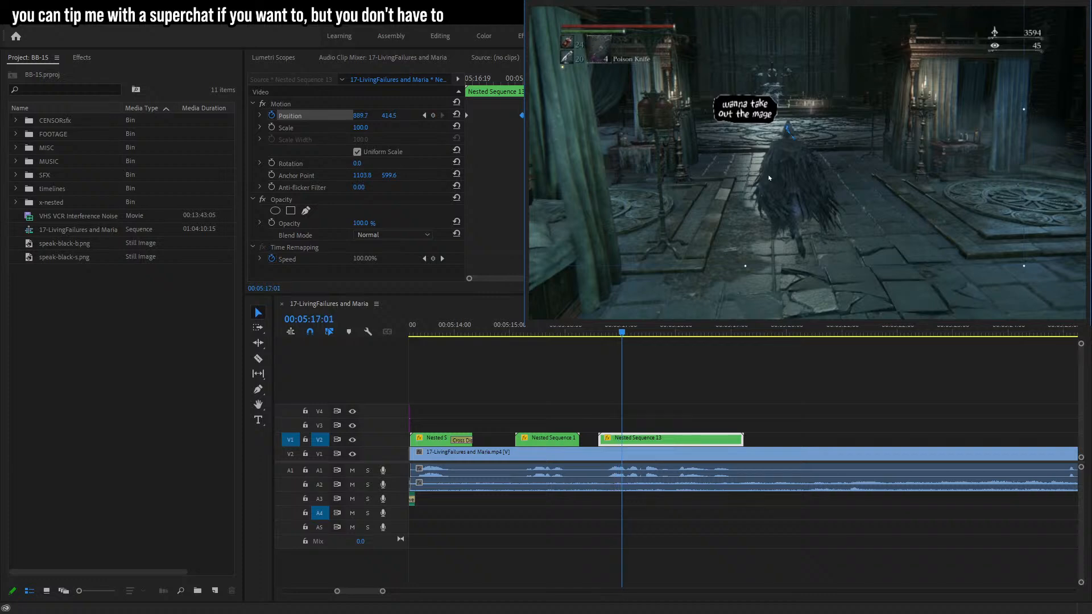
key("Right")
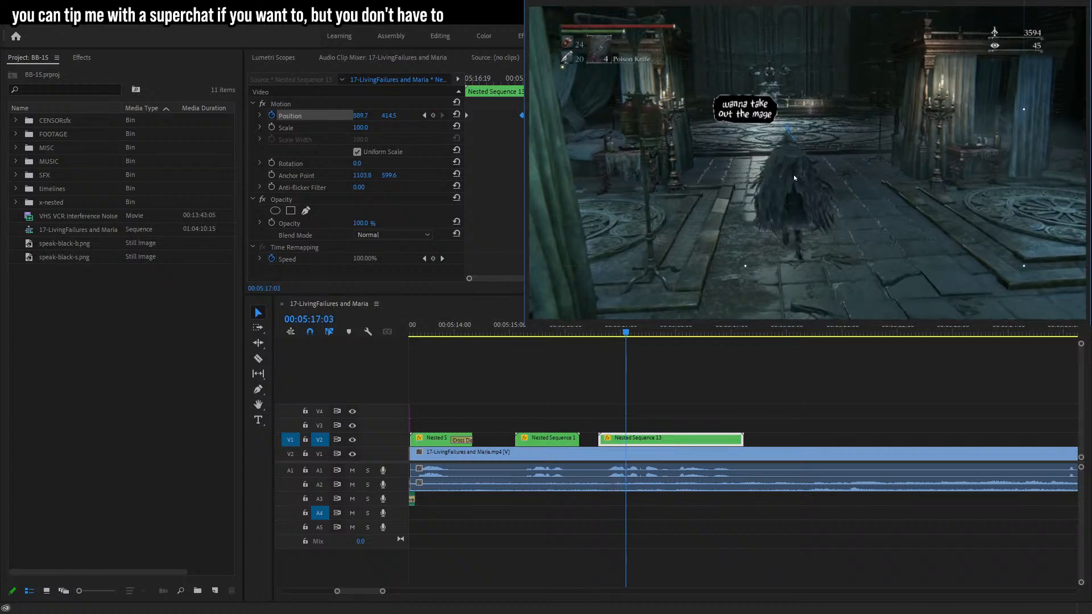
left_click_drag(788, 172, 788, 176)
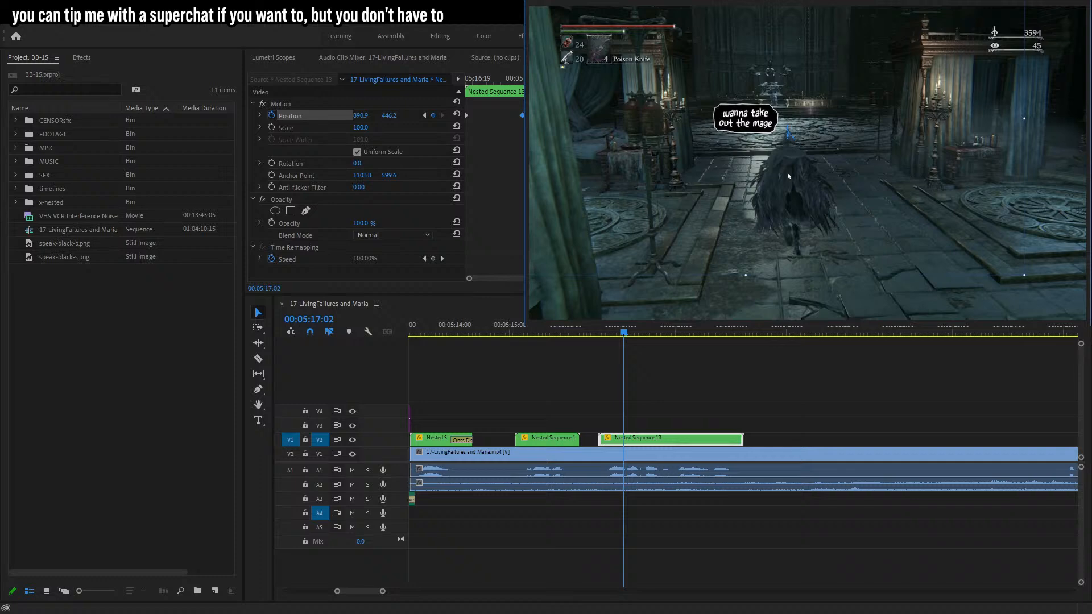
Advance to 00:05:17:04 and move the bubble to about 906.1, 414.5 to stay on the character.
key("Right")
key("Right")
key("Right")
key("Right")
key("Right")
key("Right")
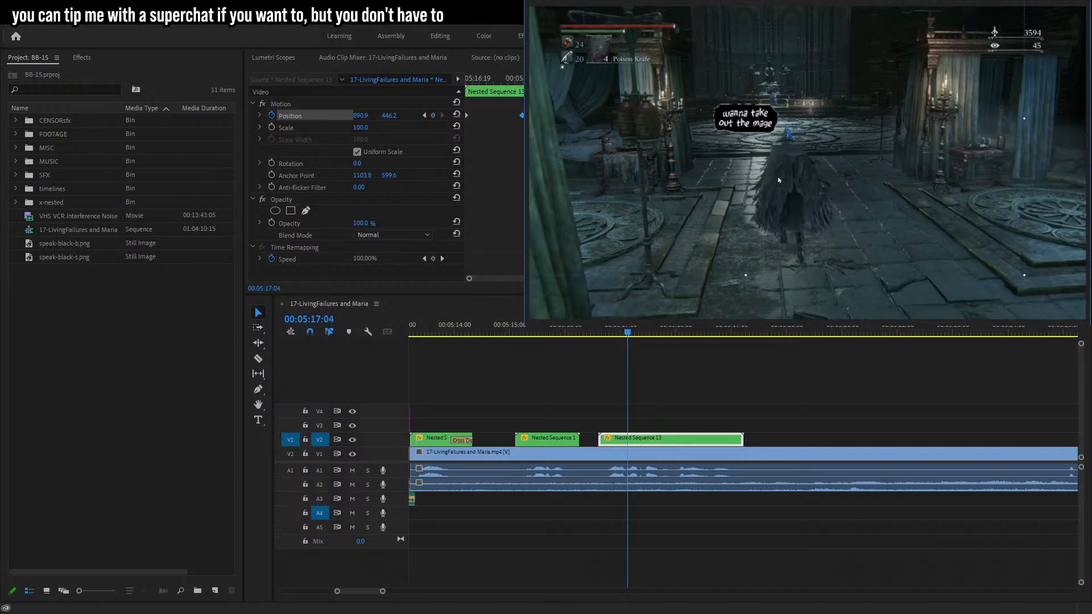
mouse_move(777, 177)
left_mouse_down()
mouse_move(764, 164)
mouse_move(776, 163)
left_mouse_up()
Advance to about 00:05:17:26 and reposition the bubble to about 925.1, 444.9 above the character's head.
key("Right")
key("Right")
key("Right")
key("Right")
key("Right")
key("Right")
key("Right")
key("Right")
key("Right")
key("Right")
key("Right")
key("Right")
key("Right")
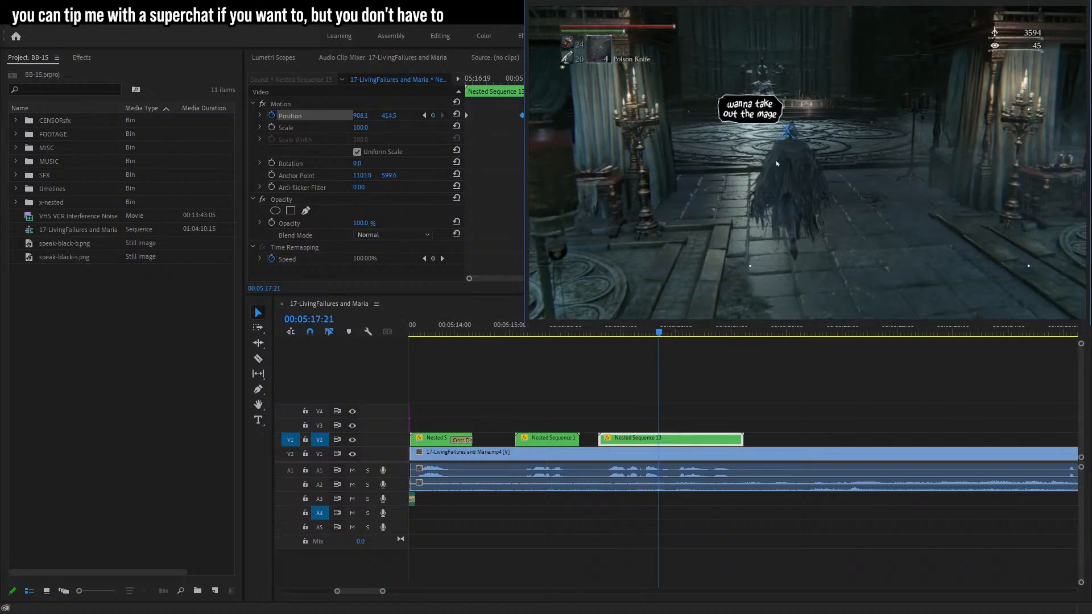
key("Right")
key("Right")
key("Right")
key("Right")
key("Right")
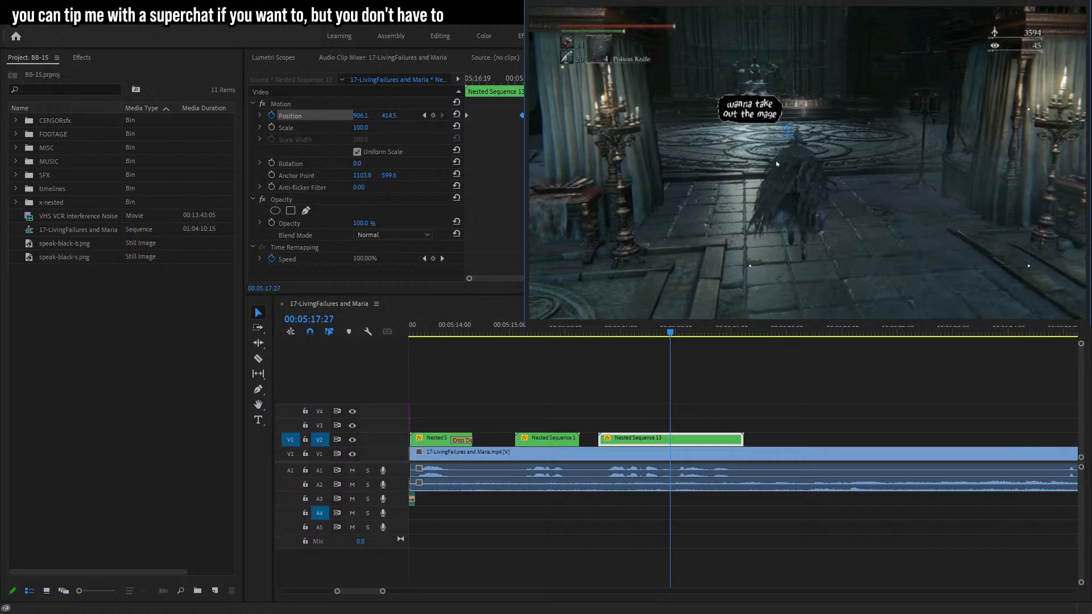
left_click_drag(776, 163, 782, 169)
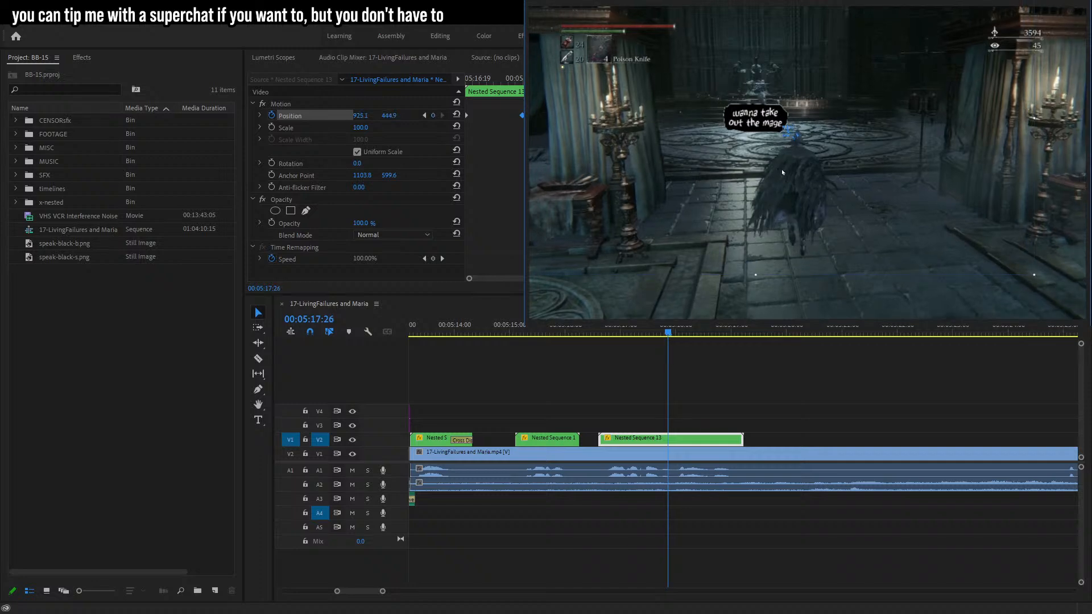
Advance to about 00:05:18:02 and move the bubble to about 897.3, 414.5.
key("Right")
key("Right")
key("Right")
key("Right")
key("Right")
key("Right")
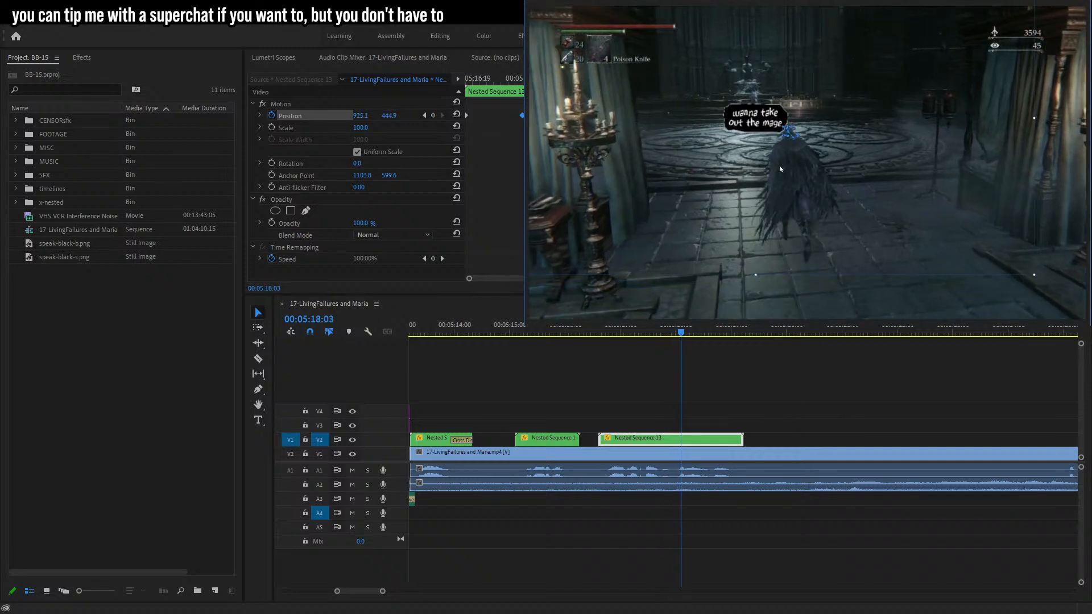
left_click_drag(781, 169, 772, 159)
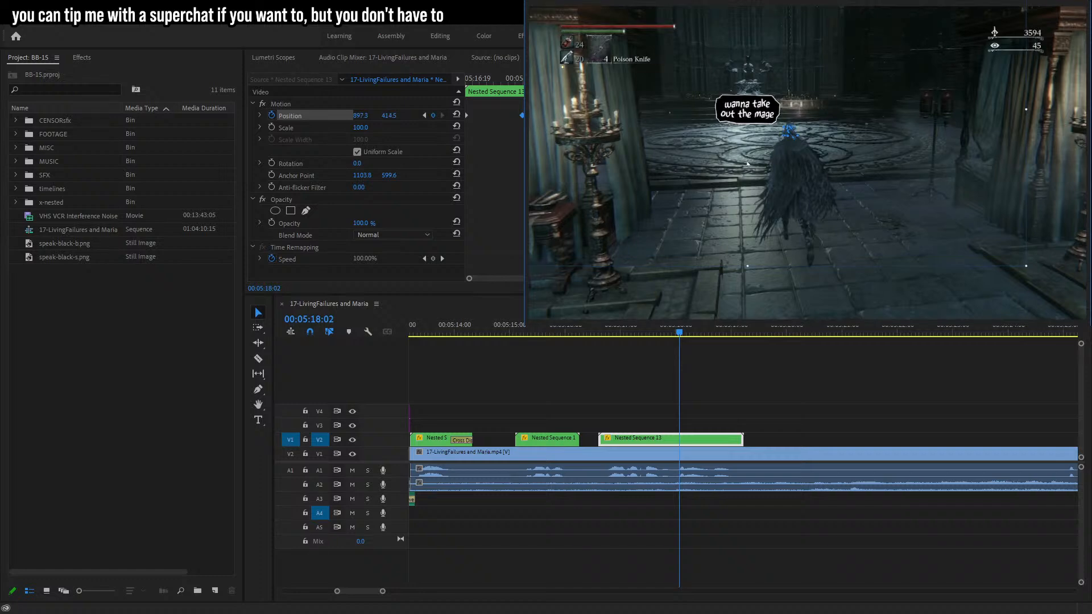
Advance to about 00:05:18:07 and reposition the bubble to about 866.9, 437.3.
key("Right")
key("Right")
key("Right")
key("Right")
key("Right")
left_click_drag(764, 190, 769, 188)
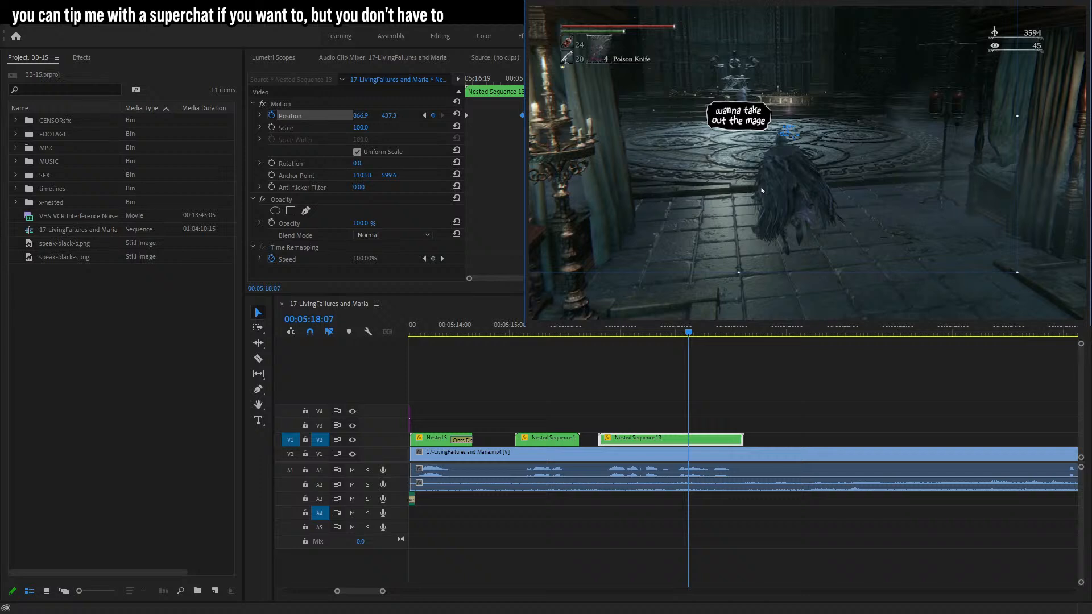
Step forward to about 00:05:18:17, shifting the bubble leftward to keep following the character.
key("Right")
key("Right")
key("Right")
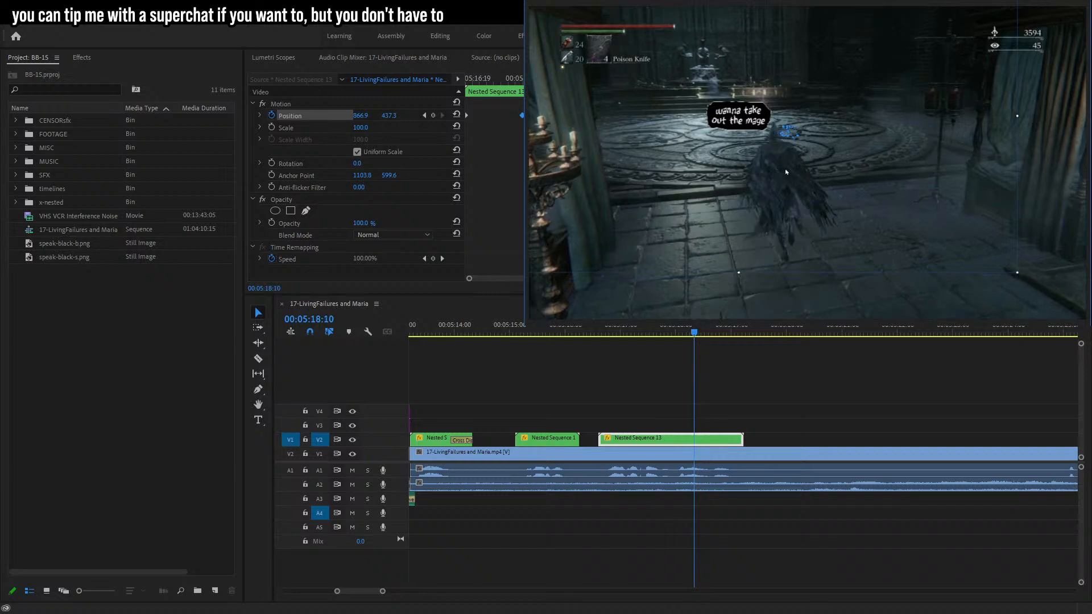
key("Right")
key("Right")
key("Right")
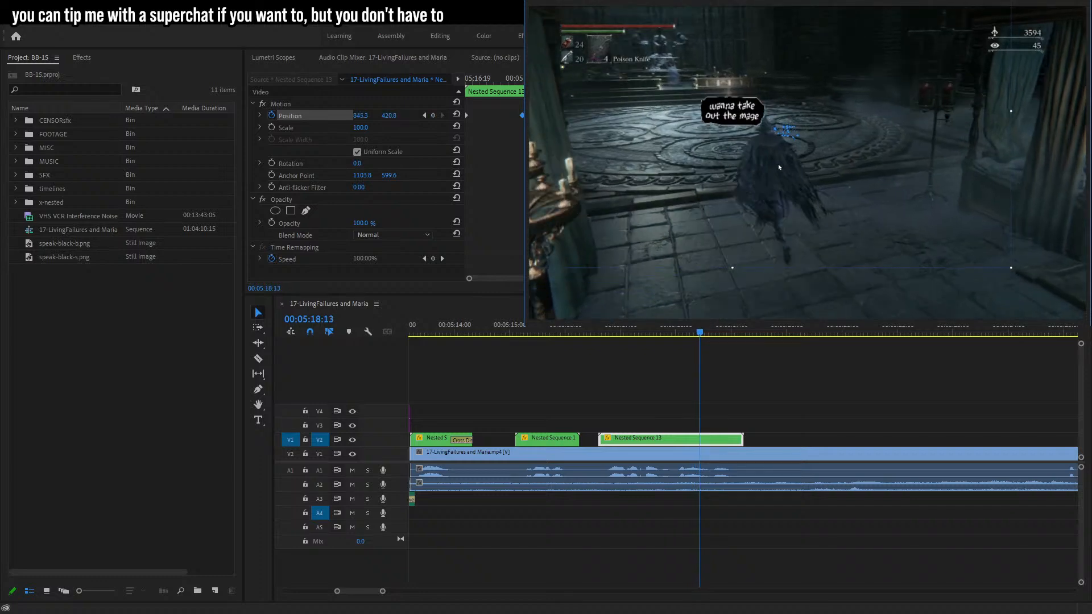
key("Right")
key("Right")
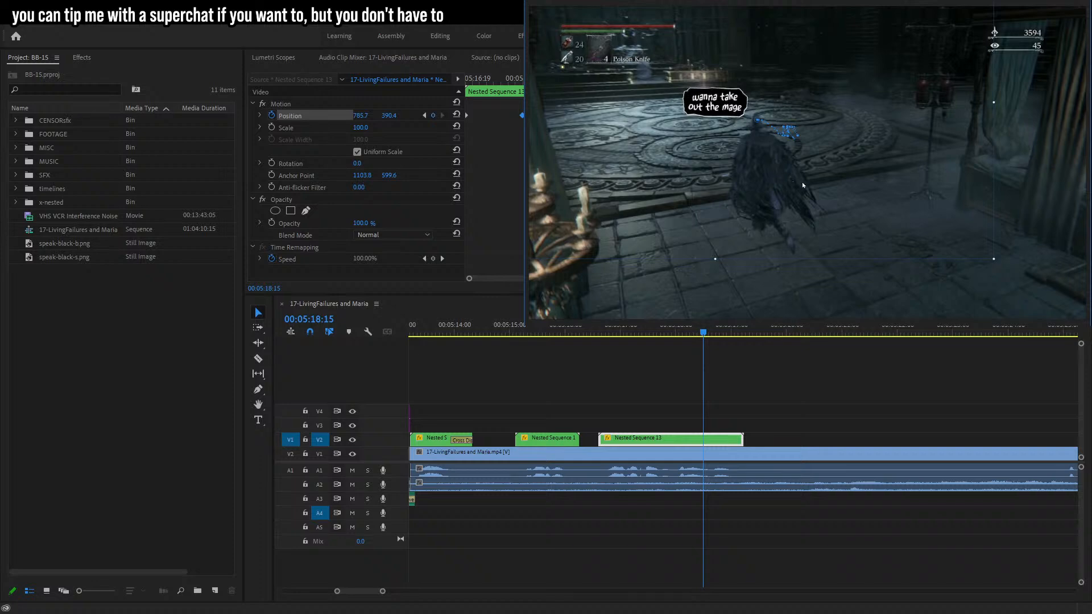
key("Right")
Advance to about 00:05:19:01 and nudge the bubble to about 723.6, 390.4 above the character's head.
key("Right")
left_click_drag(805, 184, 773, 180)
key("Right")
key("Right")
key("Right")
key("Right")
key("Right")
key("Right")
key("Right")
key("Right")
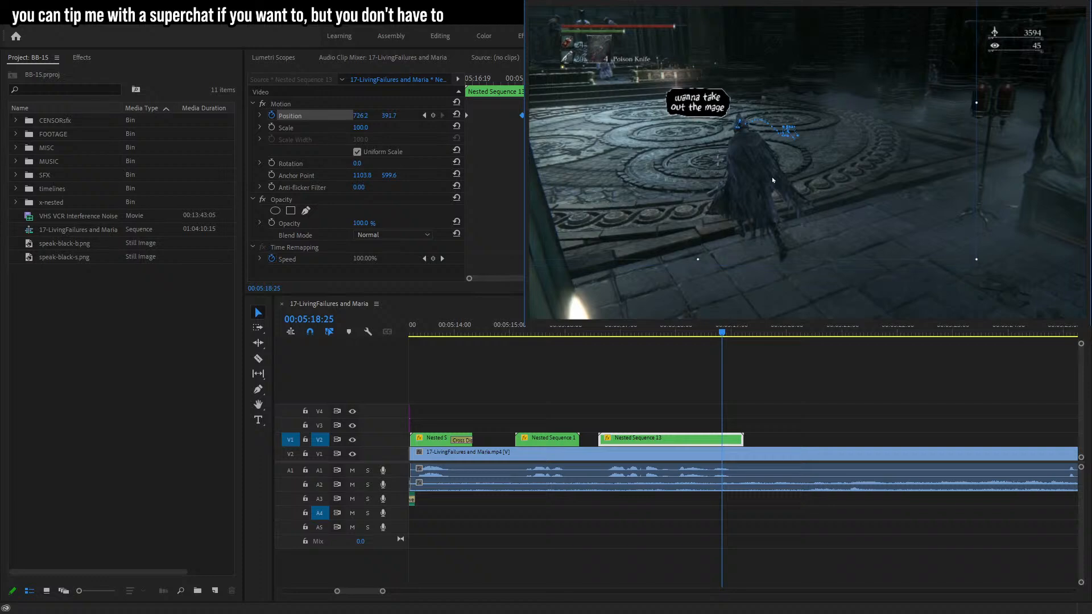
key("Right")
key("Right")
key("Right")
key("Right")
key("Right")
key("Right")
key("Right")
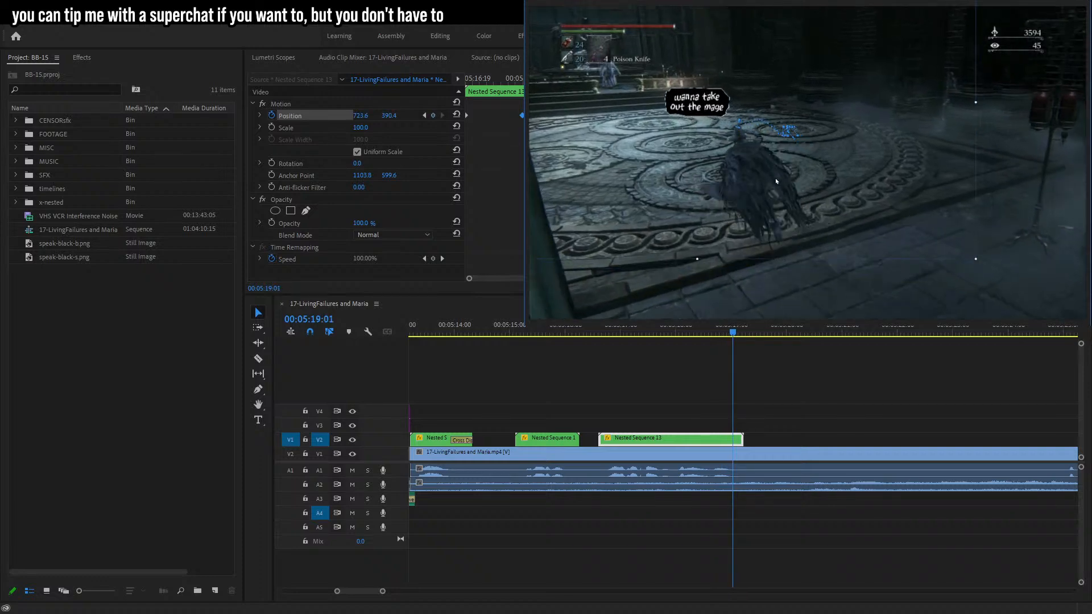
mouse_move(776, 181)
left_mouse_down()
mouse_move(767, 193)
mouse_move(774, 181)
left_mouse_up()
Step to the end of the bubble clip, then return to 00:05:16:17 and play back the tracked bubble.
key("Right")
key("Right")
key("Right")
key("Right")
key("Right")
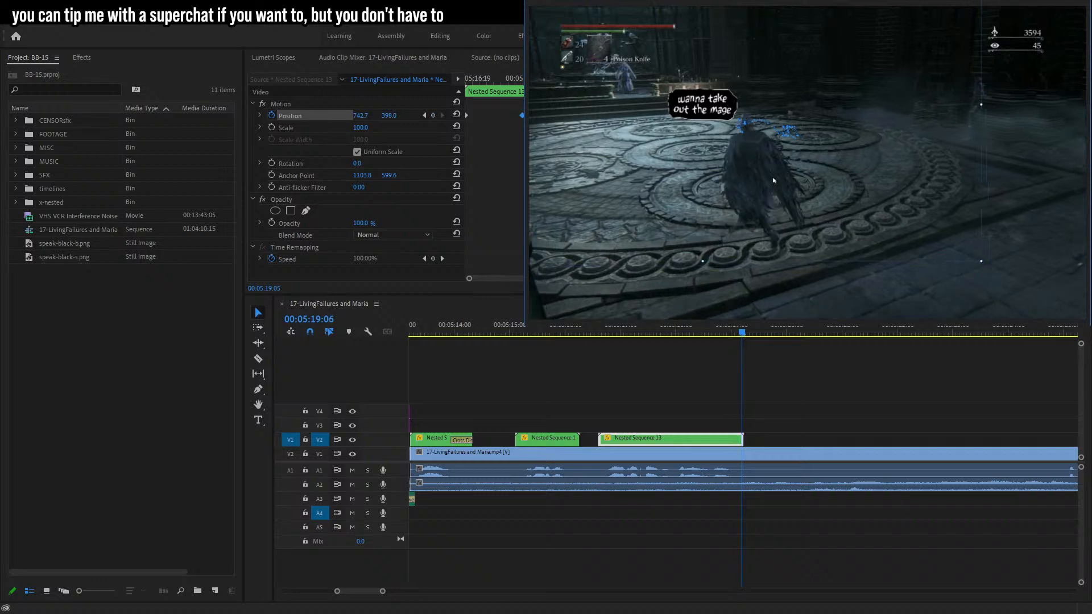
key("Left")
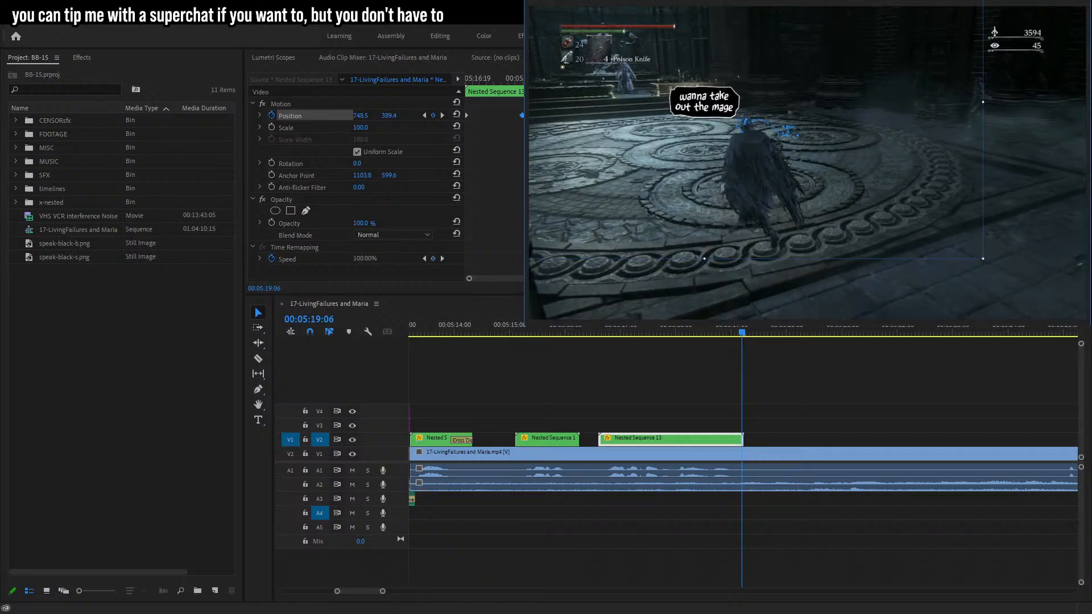
left_click(596, 332)
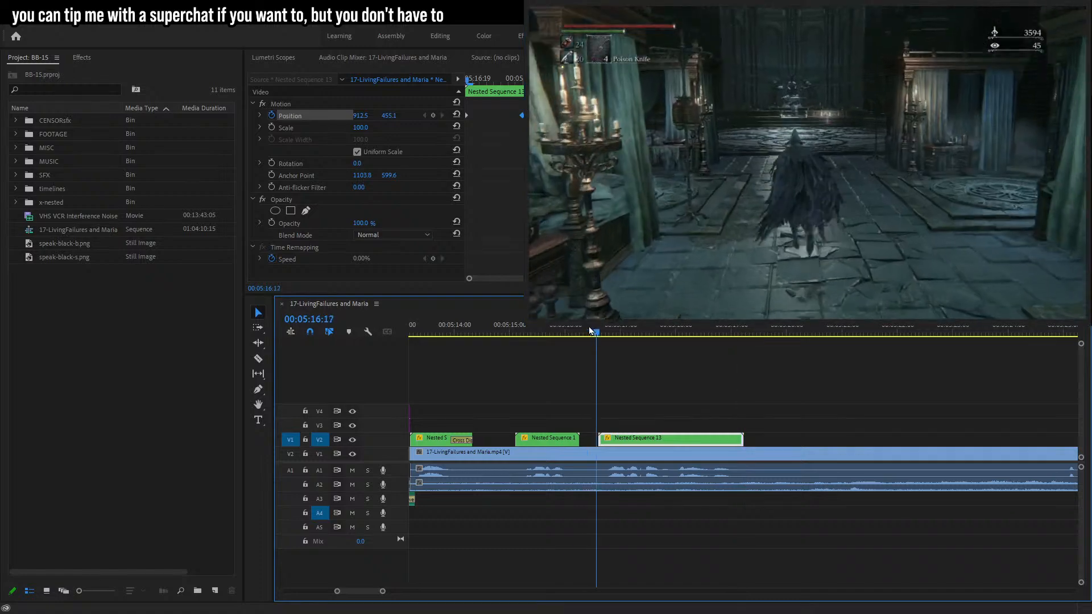
key("space")
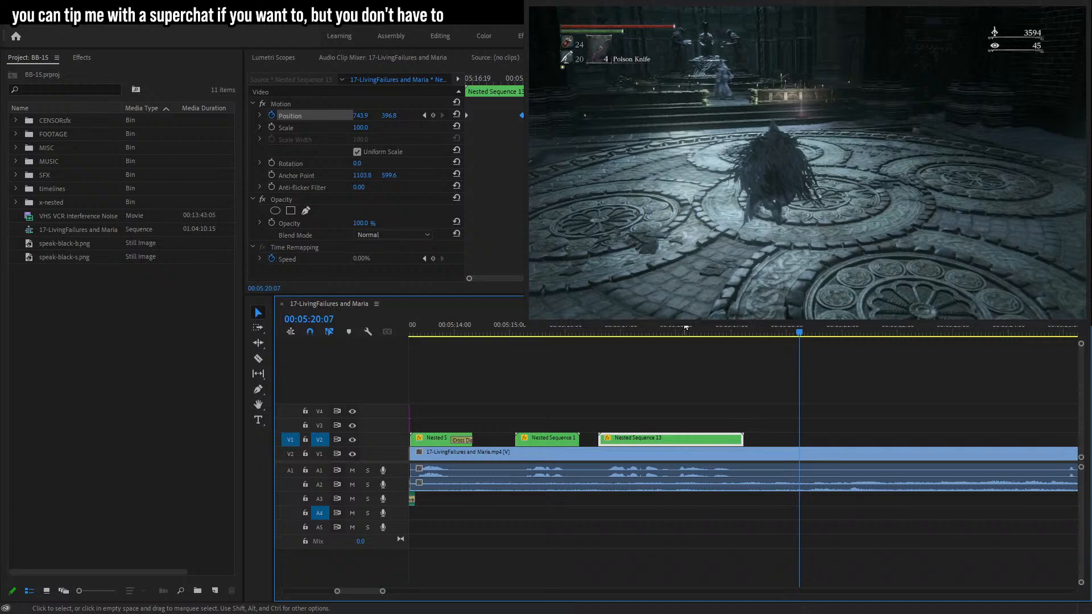
Open Nested Sequence 13 to inspect the bubble's Scale keyframes, then return to the main sequence.
double_click(665, 440)
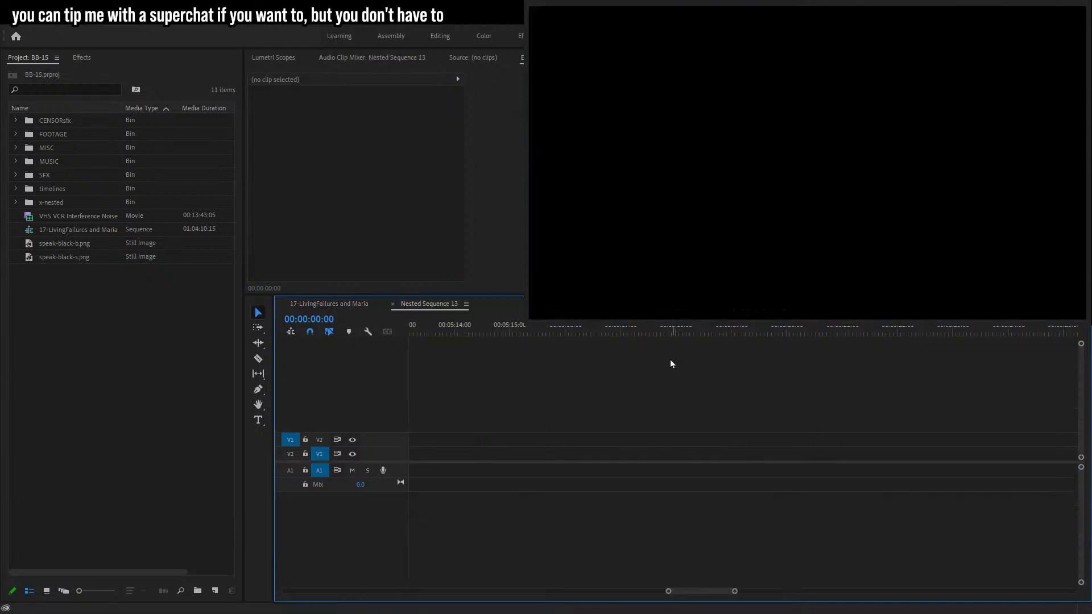
left_click_drag(735, 592, 392, 567)
left_click(420, 440)
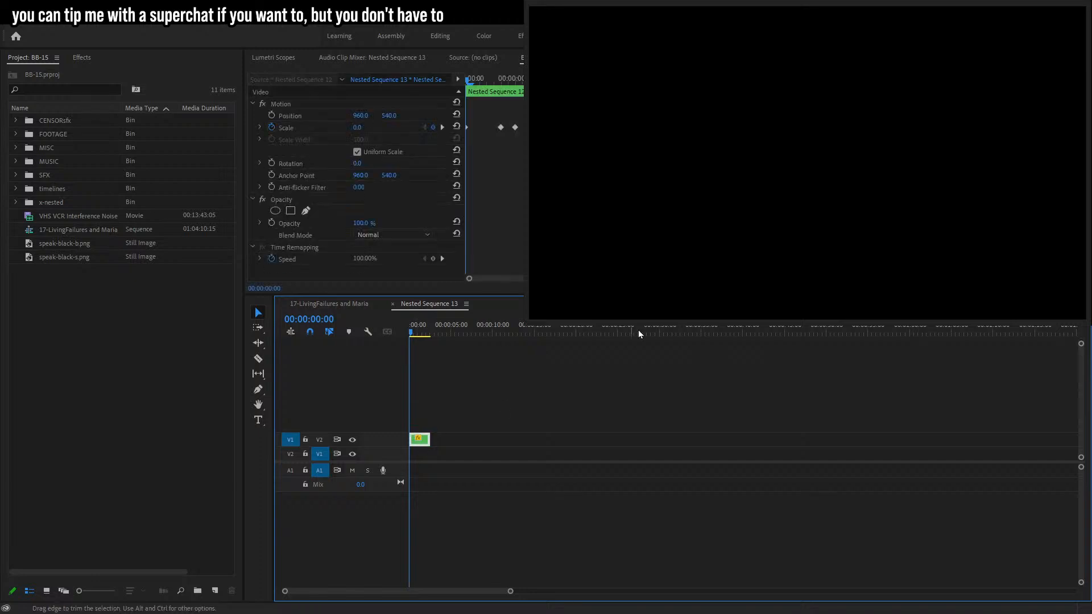
left_click(686, 80)
key("Right")
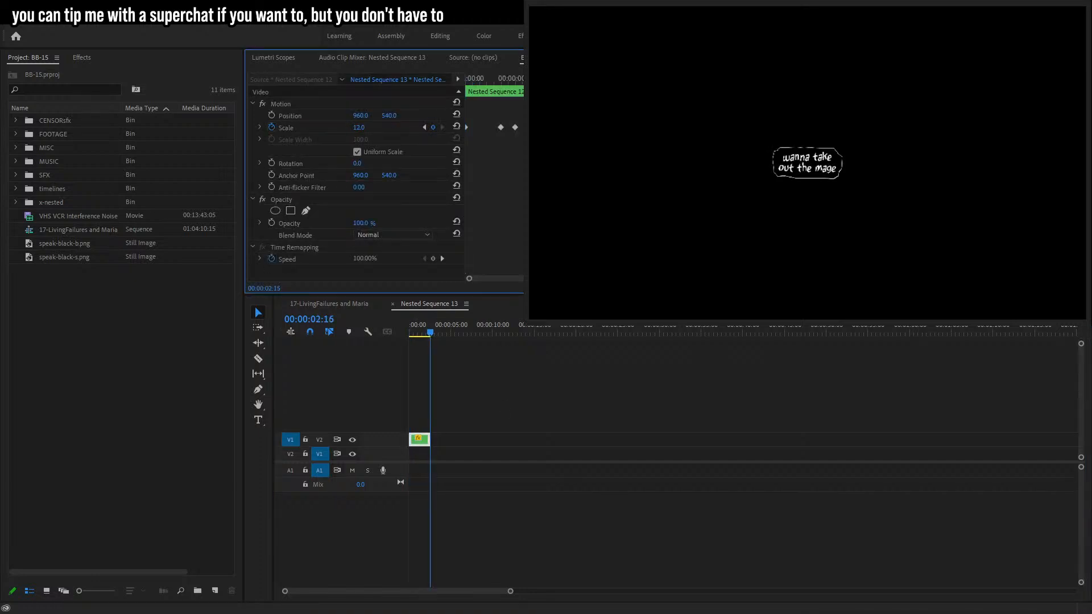
key("Right")
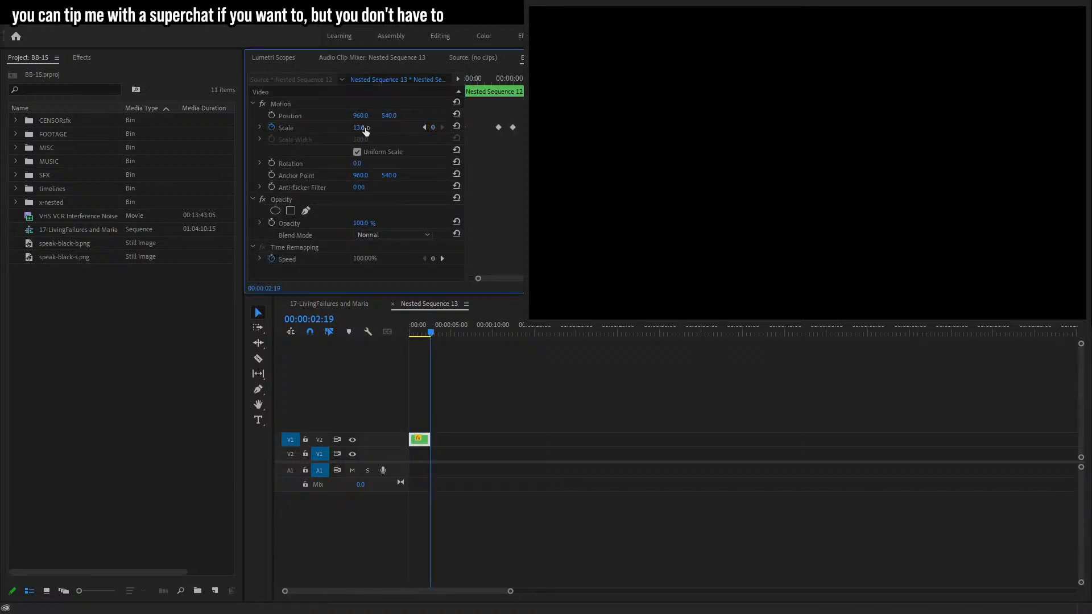
left_click(329, 309)
Place the speak-black-b.png bubble image on V2 at 00:05:25:03.
left_click(708, 335)
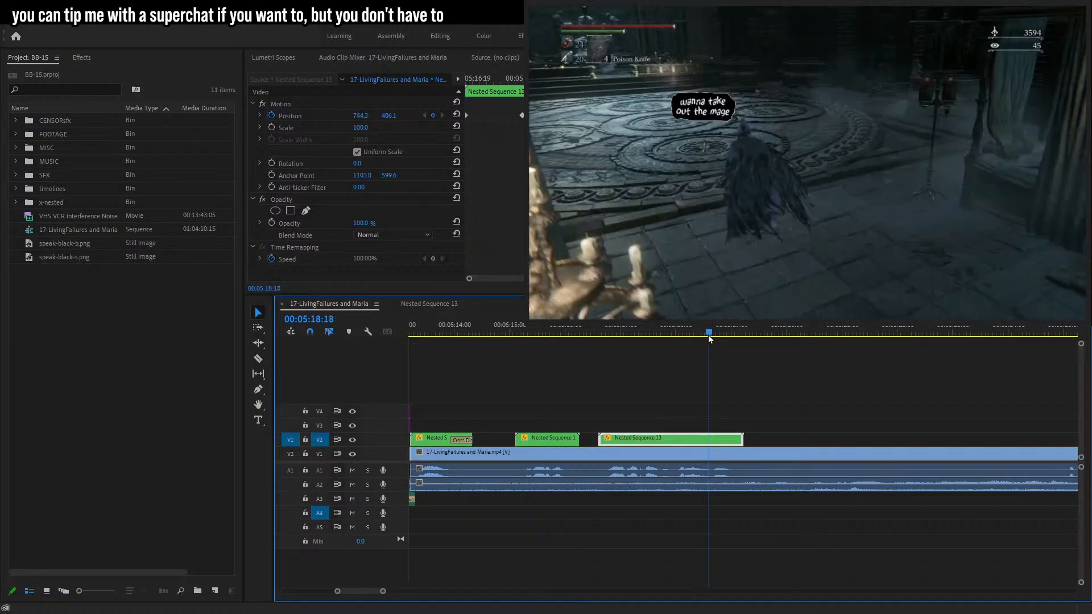
key("space")
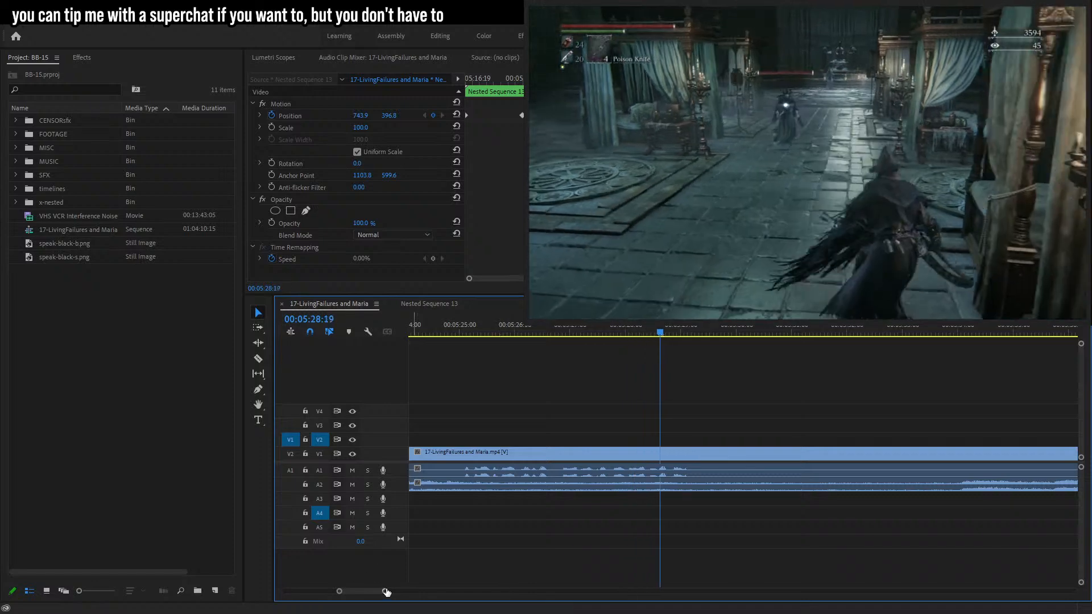
left_click_drag(386, 593, 399, 593)
left_click(630, 332)
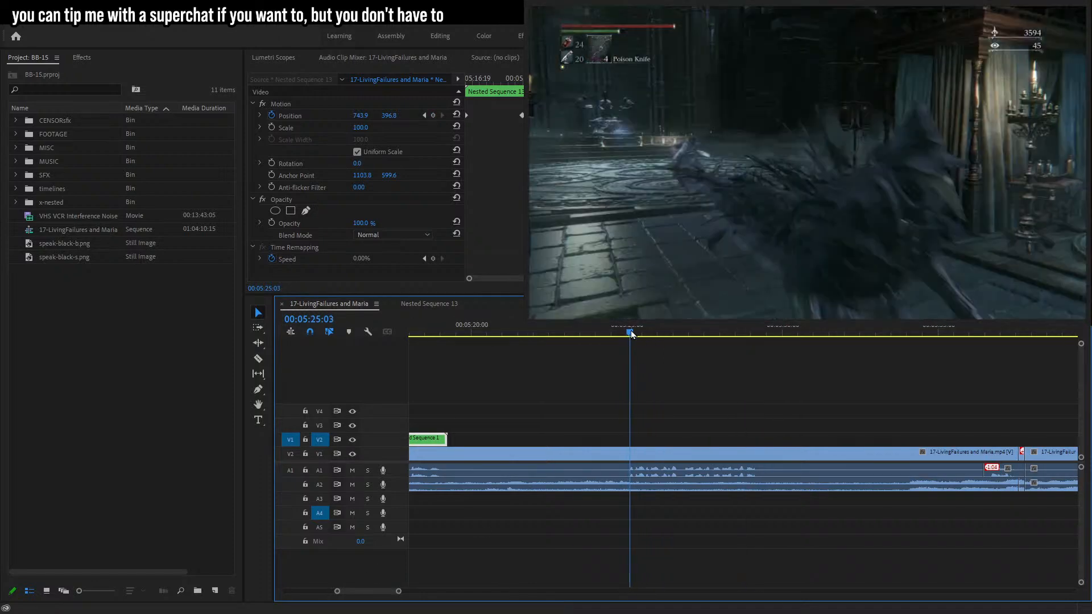
left_click_drag(71, 245, 632, 443)
Add a caption reading "but for that, I do need her to get away from that platform" over the bubble.
key("t")
left_click(694, 145)
type("but for t")
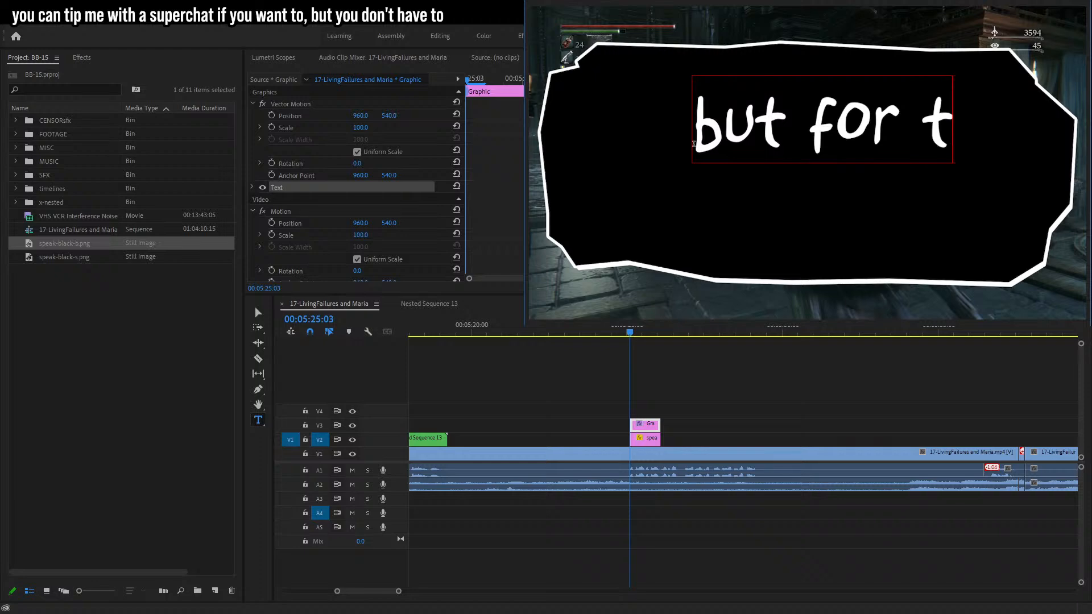
type("hat,")
key("Return")
type("I")
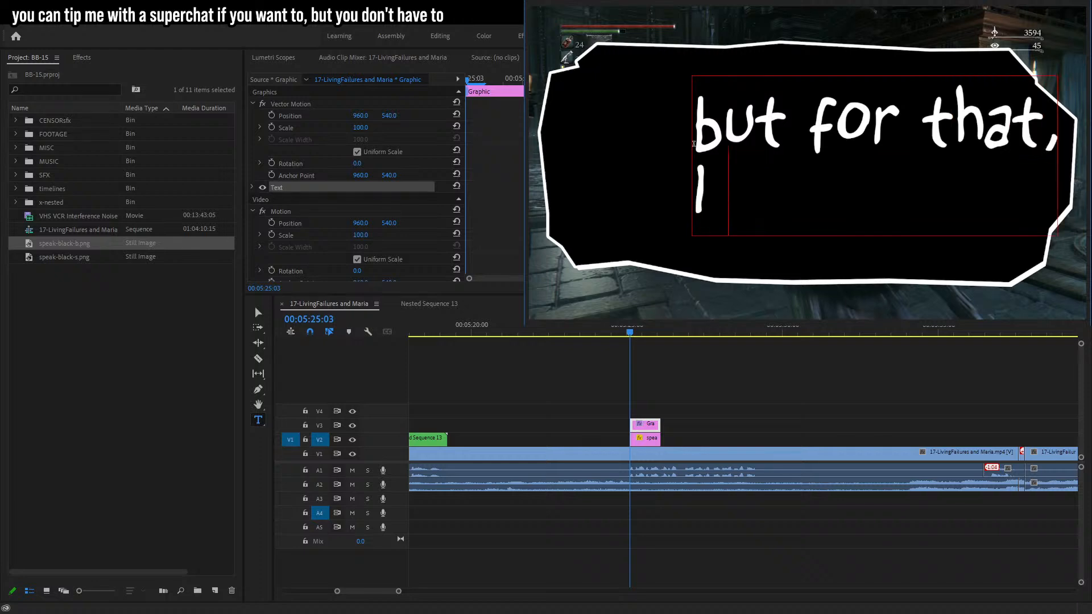
type(" do need her to")
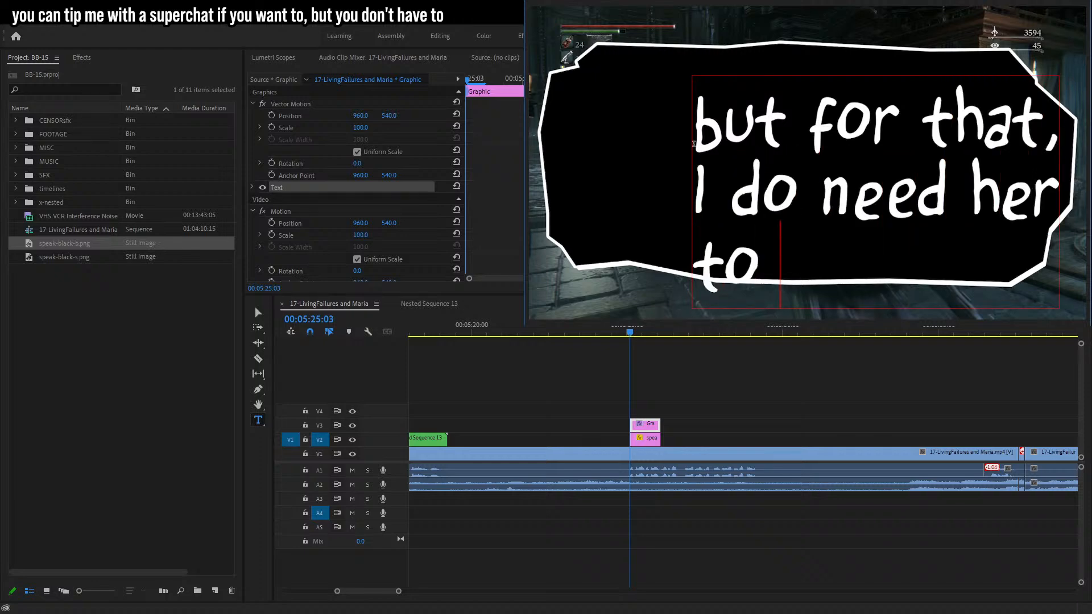
type(" get away f")
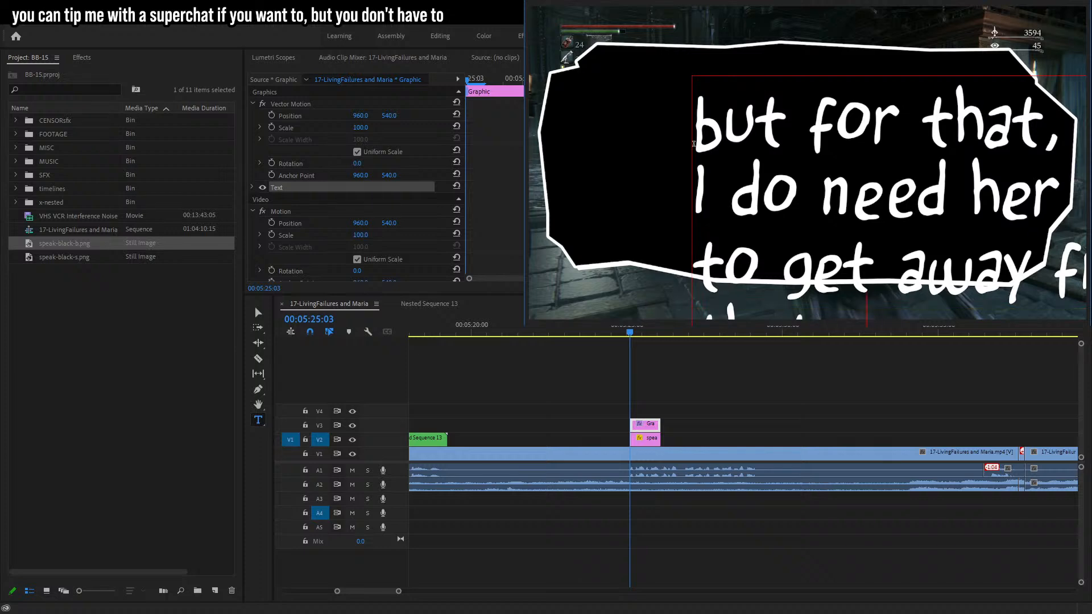
Center the caption and resize its text box so the lines fit inside the bubble.
left_click(257, 310)
key("ctrl+shift+c")
left_click_drag(804, 242, 900, 178)
left_click_drag(1033, 166, 948, 156)
left_click_drag(865, 148, 872, 171)
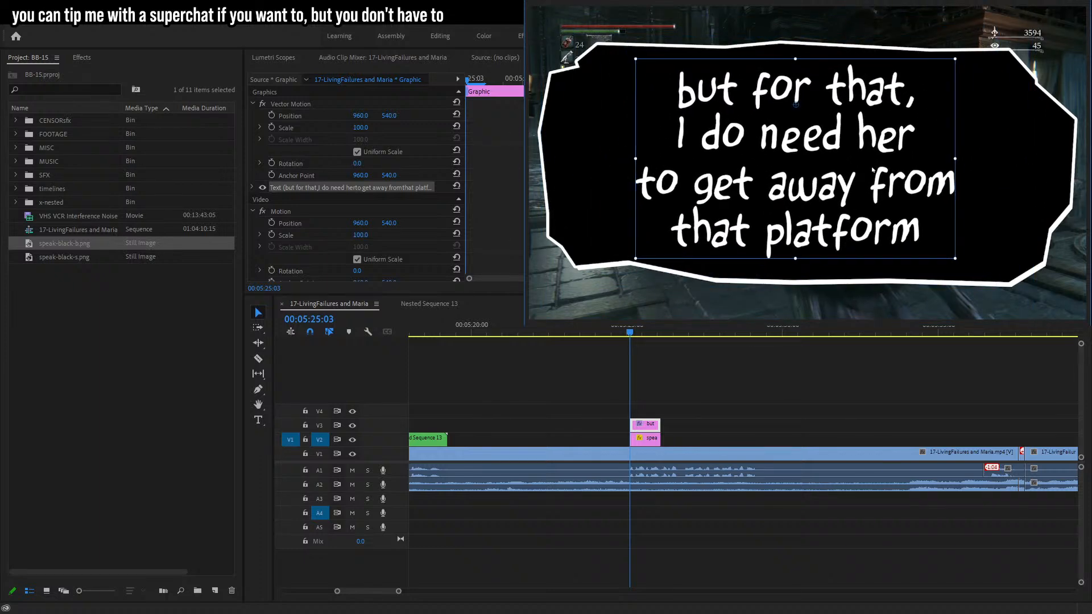
Replace the bubble image with speak-black-s.png and nudge the caption to sit inside it.
left_click(645, 438)
key("Delete")
left_click_drag(74, 260, 646, 439)
left_click(808, 197)
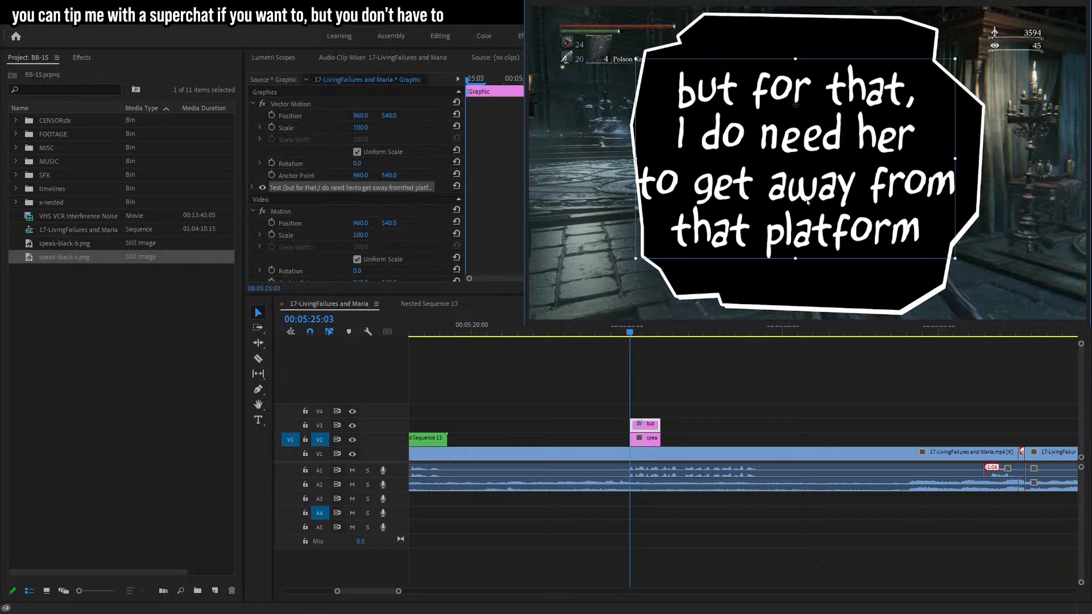
left_click_drag(809, 197, 821, 204)
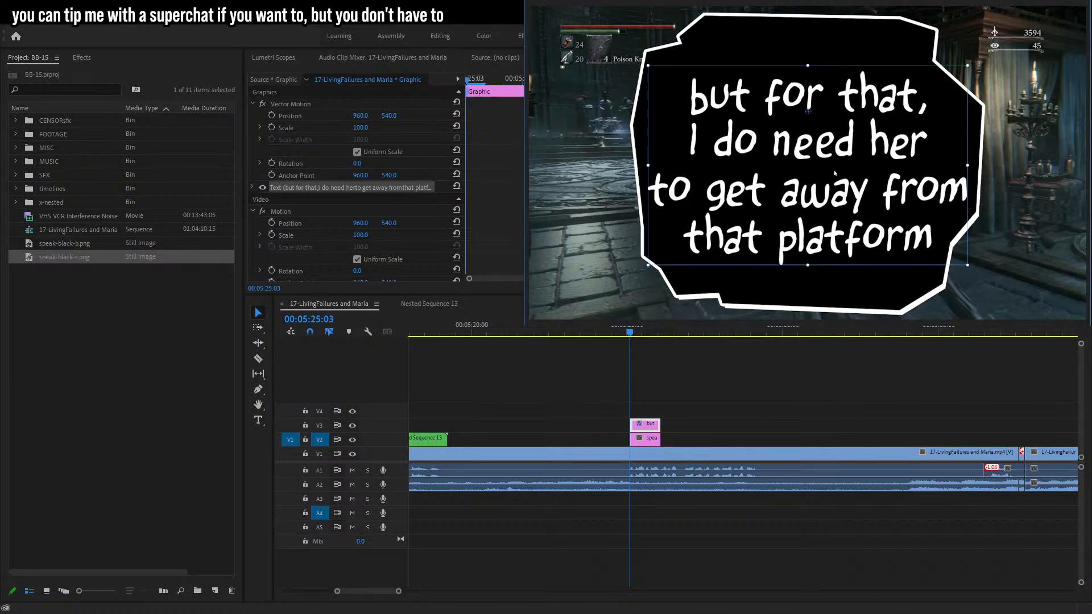
Rewrap the caption so "to" ends the second line, then resize the text box within the bubble.
key("t")
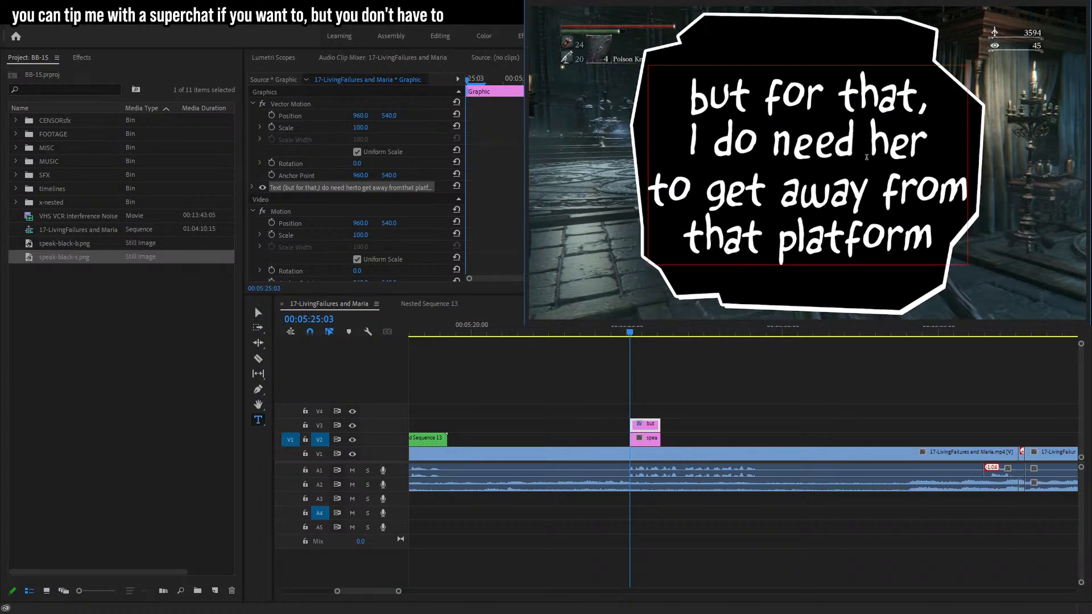
type("to")
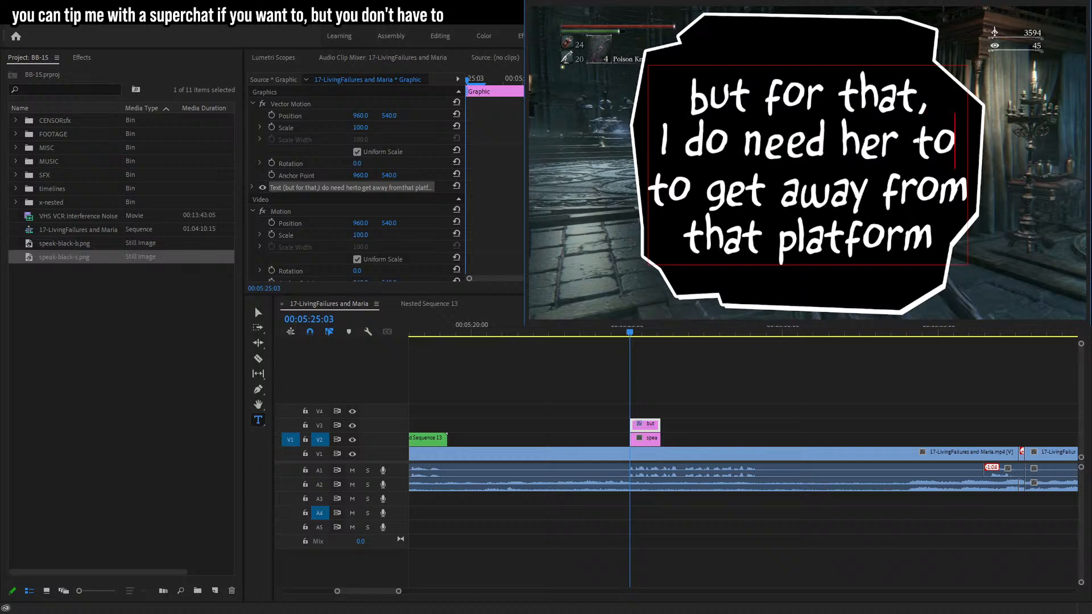
key("Home")
key("Delete")
key("Delete")
key("Delete")
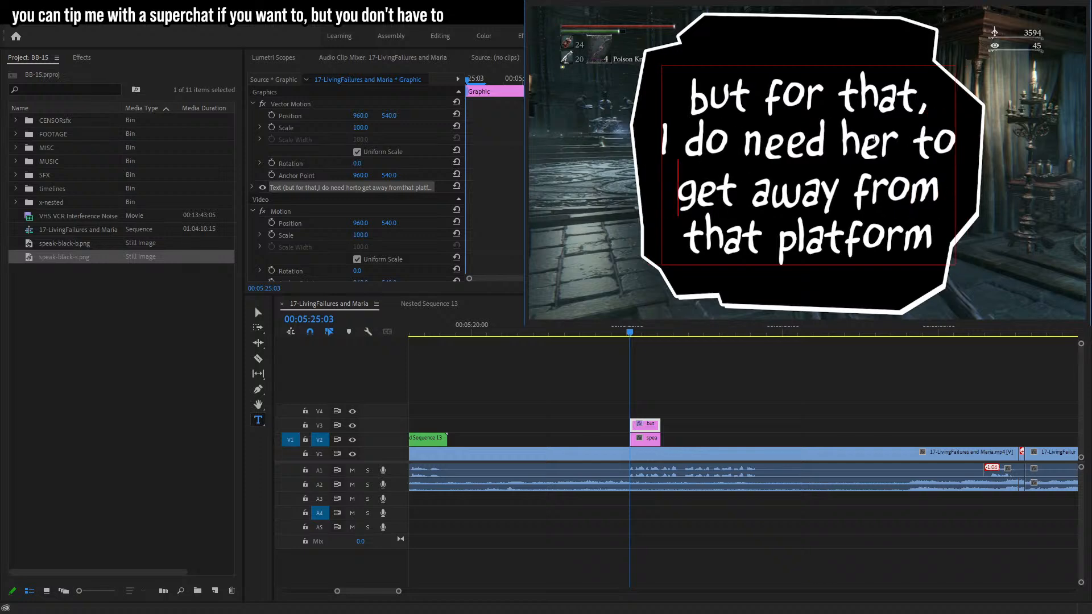
left_click(258, 312)
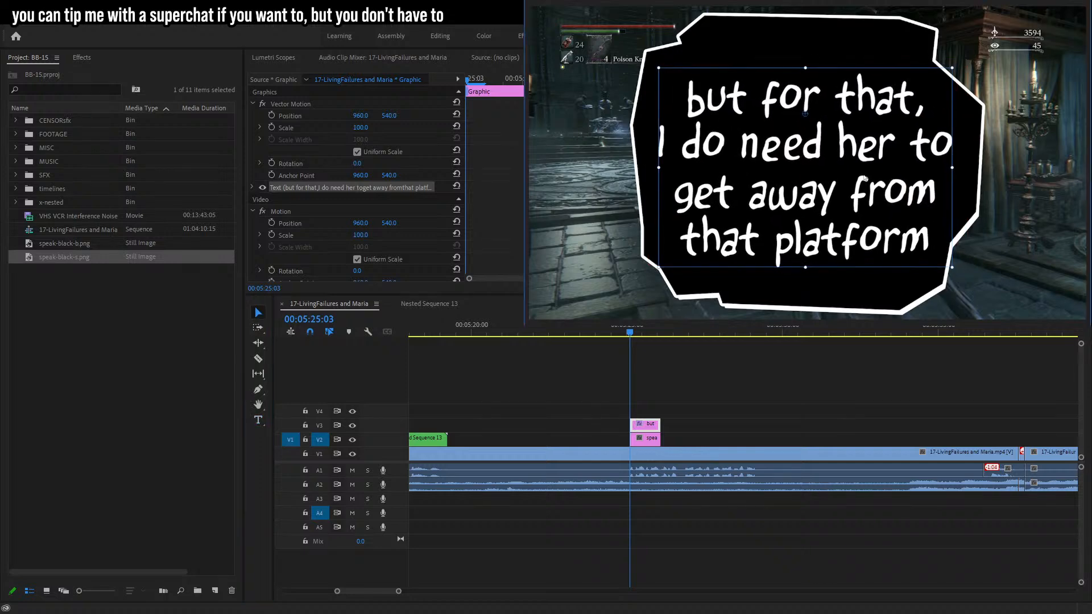
left_click_drag(962, 164, 952, 197)
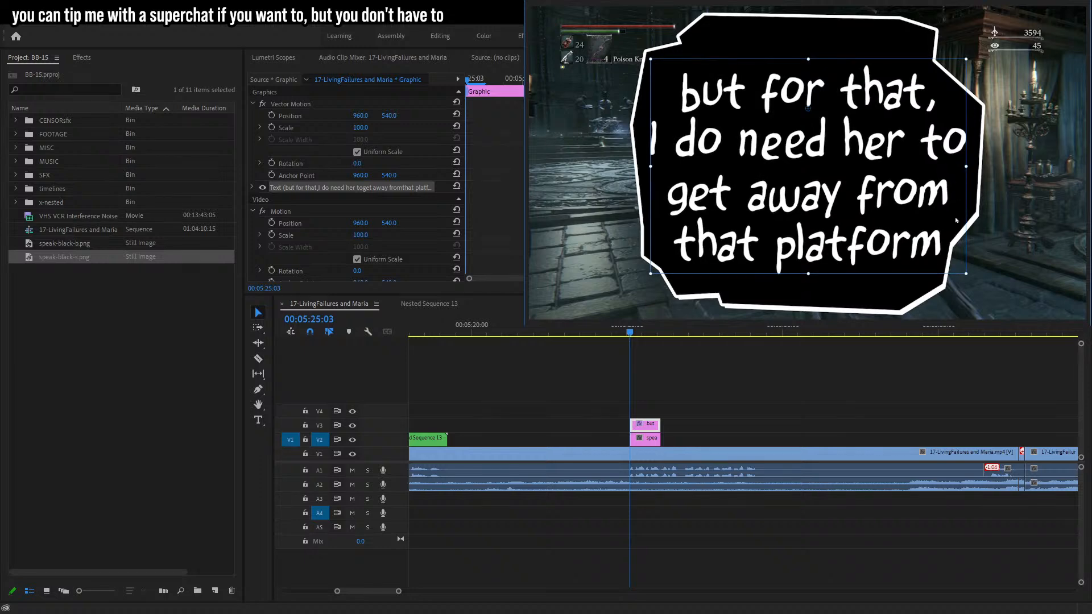
Nudge the caption box and set the bubble image's Scale Height to 91 with Uniform Scale turned off.
left_click_drag(970, 277, 965, 281)
left_click_drag(892, 207, 891, 206)
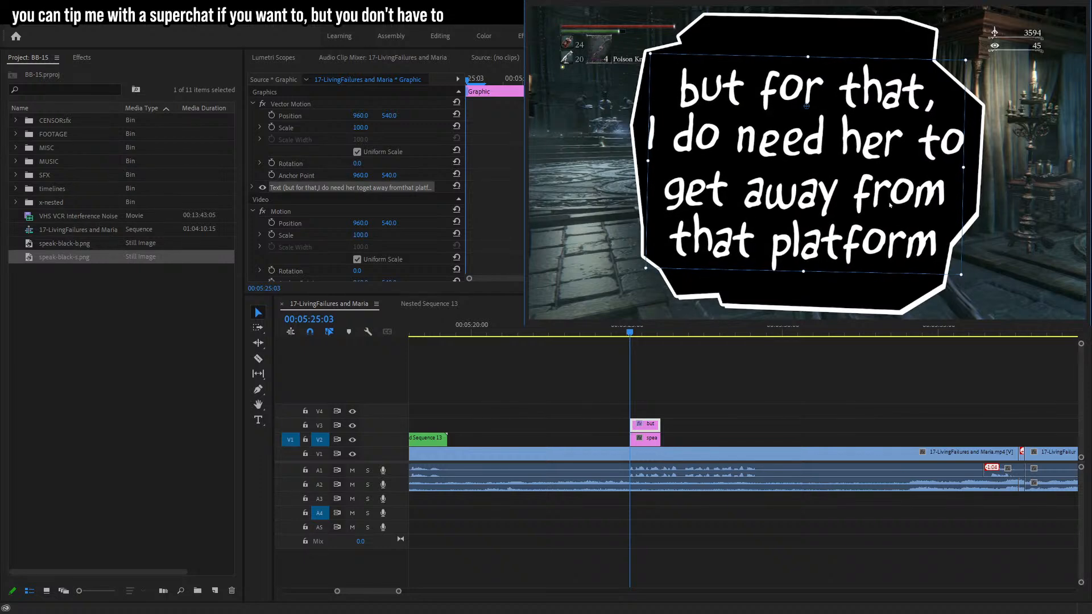
left_click(639, 442)
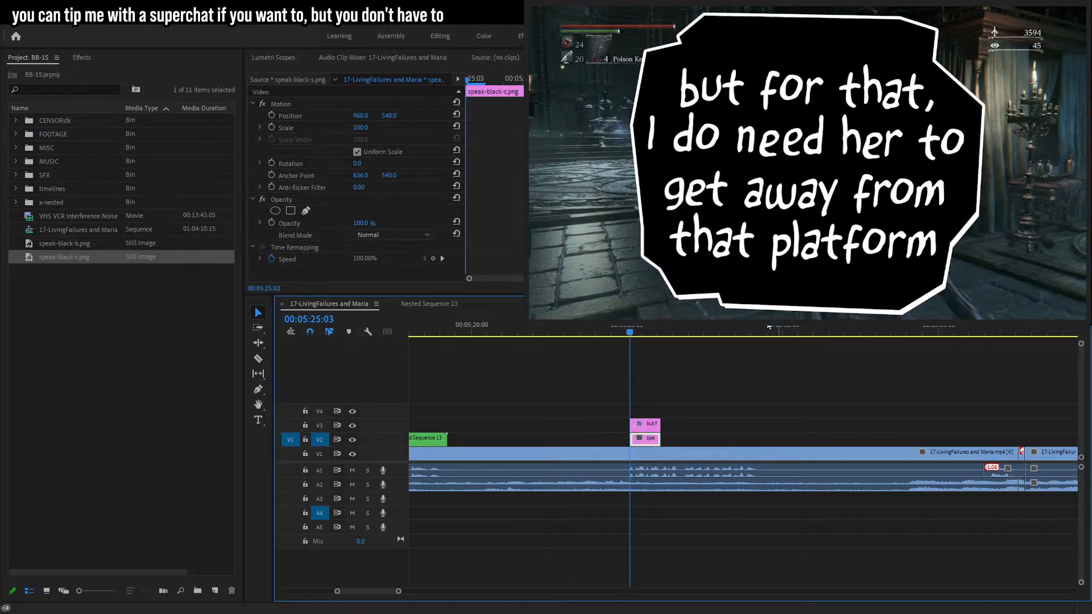
left_click(358, 152)
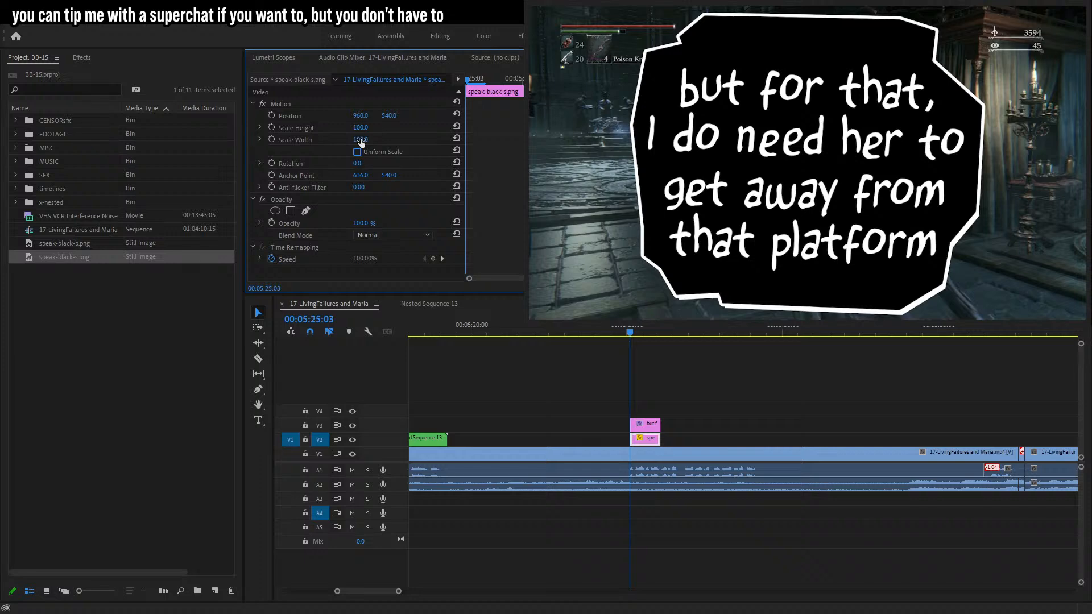
left_click(368, 126)
key("Down")
key("Down")
key("Down")
key("Down")
key("Down")
key("Down")
key("Down")
key("Down")
key("Down")
key("Return")
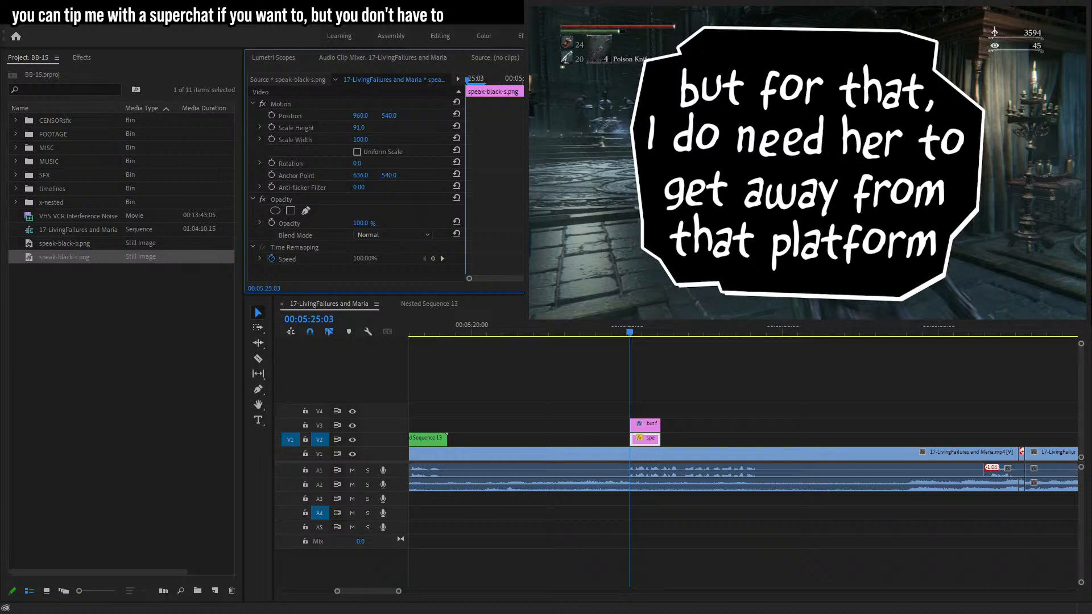
Select the bubble and caption clips together and extend both to run longer on the timeline.
left_click_drag(724, 394, 587, 440)
left_click_drag(655, 442, 779, 441)
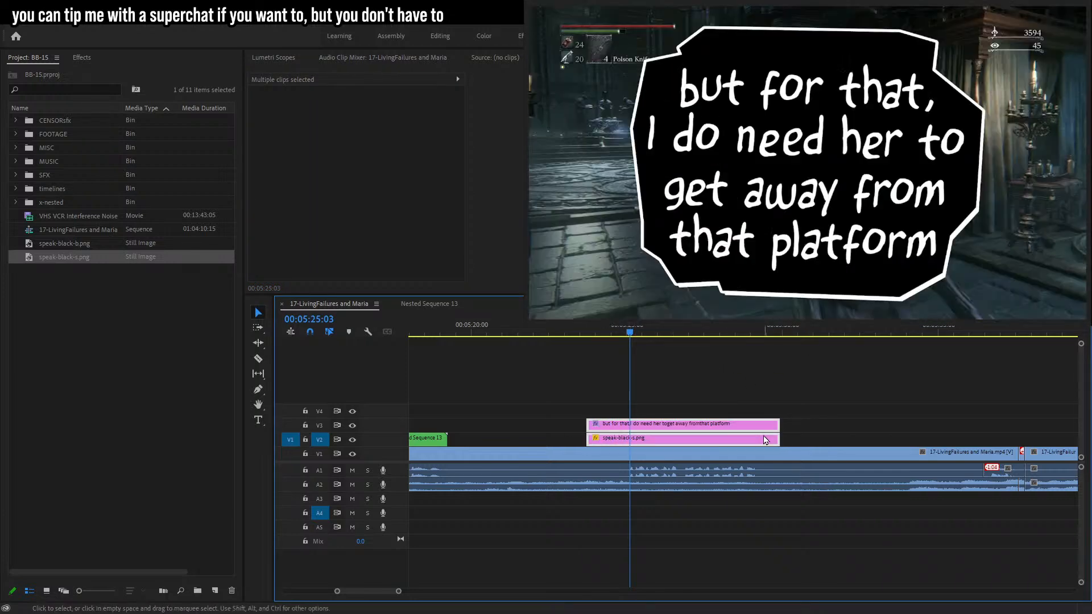
Try nesting the bubble and caption clips and scaling the nested clip down to about 23.
key("alt+n")
left_click(500, 337)
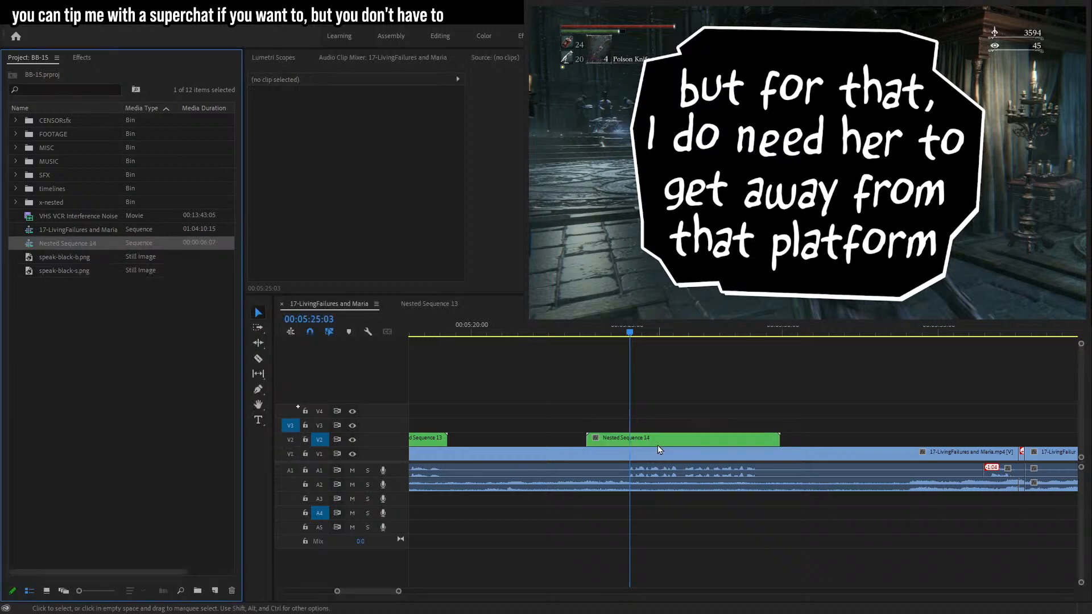
left_click(654, 443)
left_click(362, 127)
type("73")
key("Return")
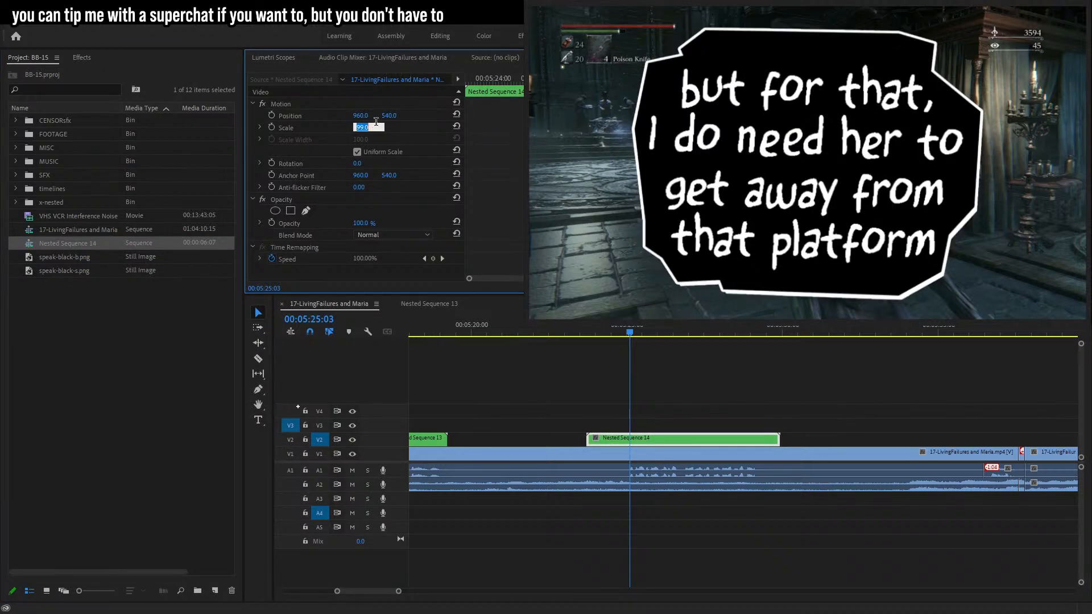
type("23")
key("Return")
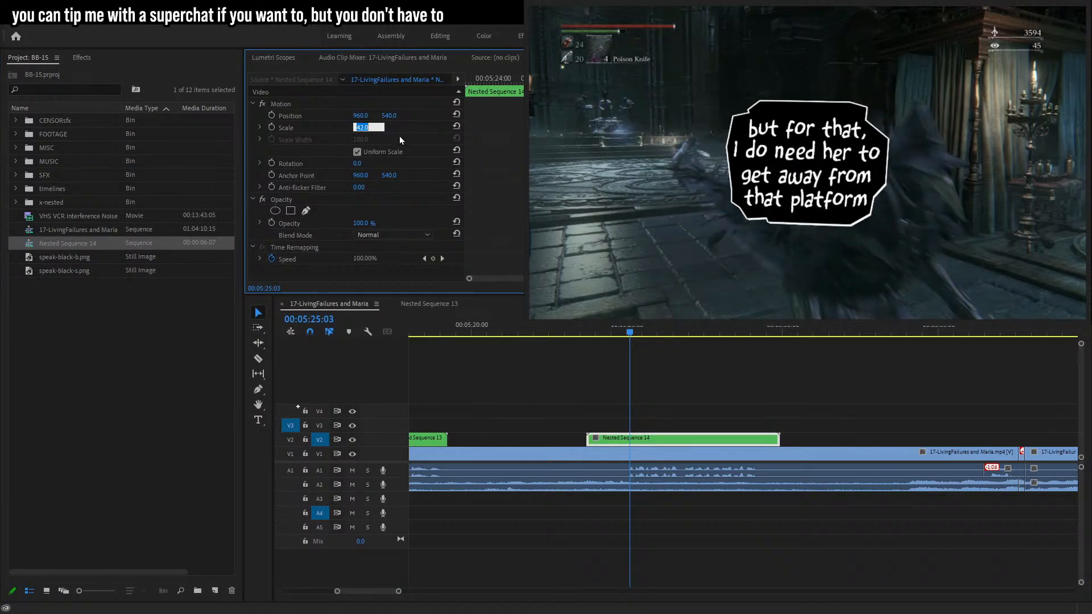
key("Down")
key("Down")
key("Down")
key("Down")
key("Down")
key("Down")
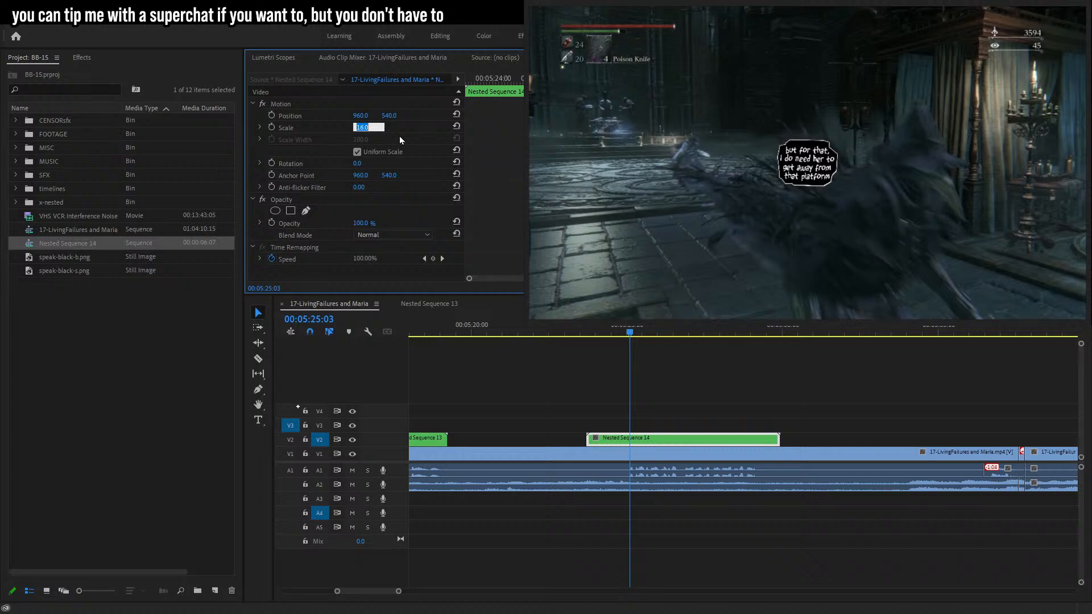
key("Up")
key("Up")
key("Up")
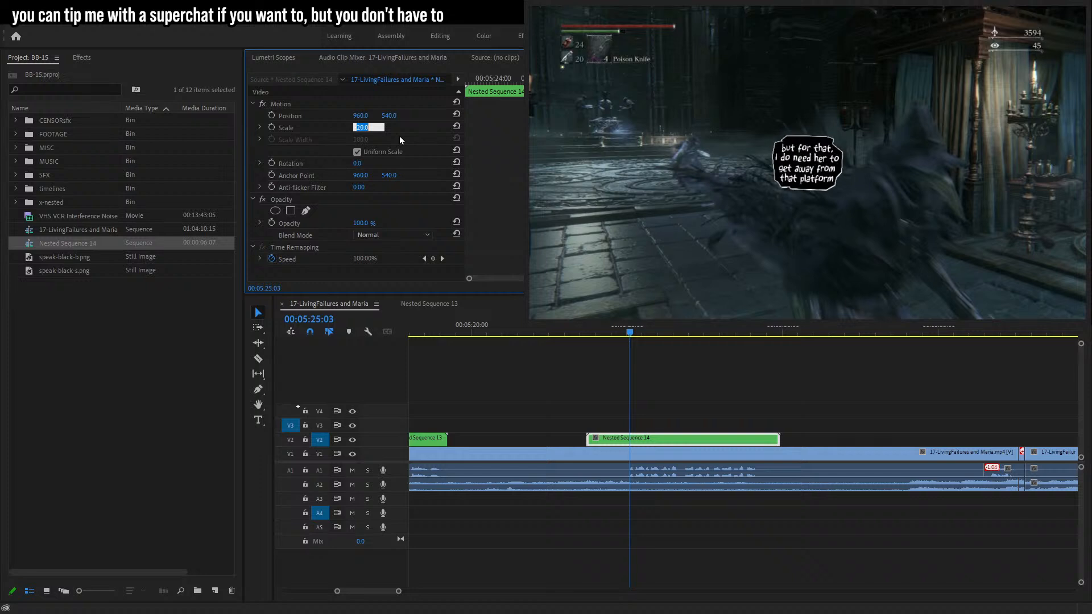
Try keyframing the nested clip's scale so it pops in from nearly 0 over a few frames.
left_click(302, 128)
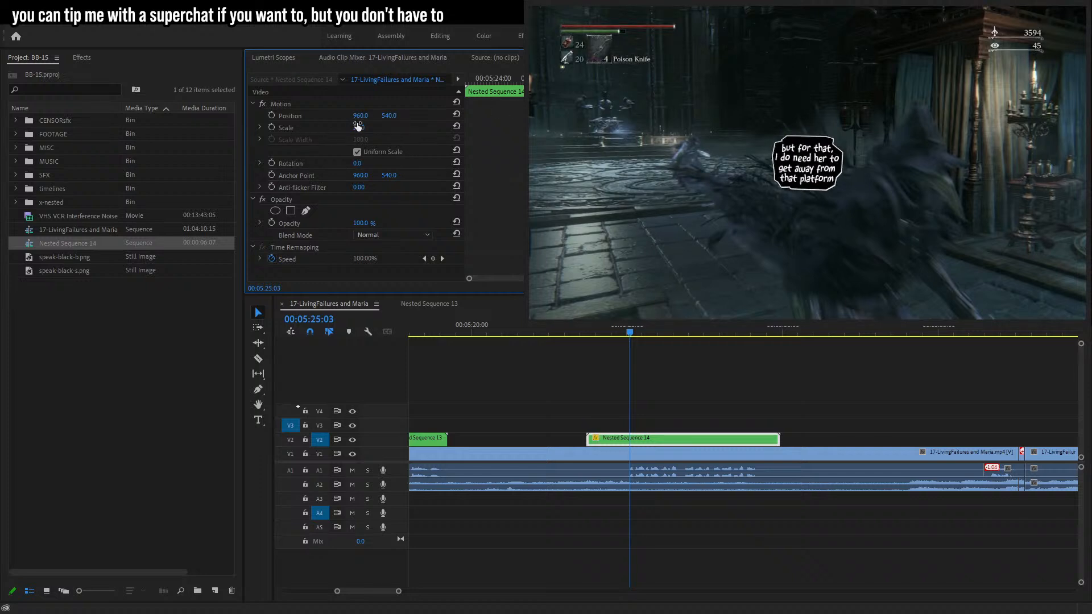
left_click(273, 129)
key("Right")
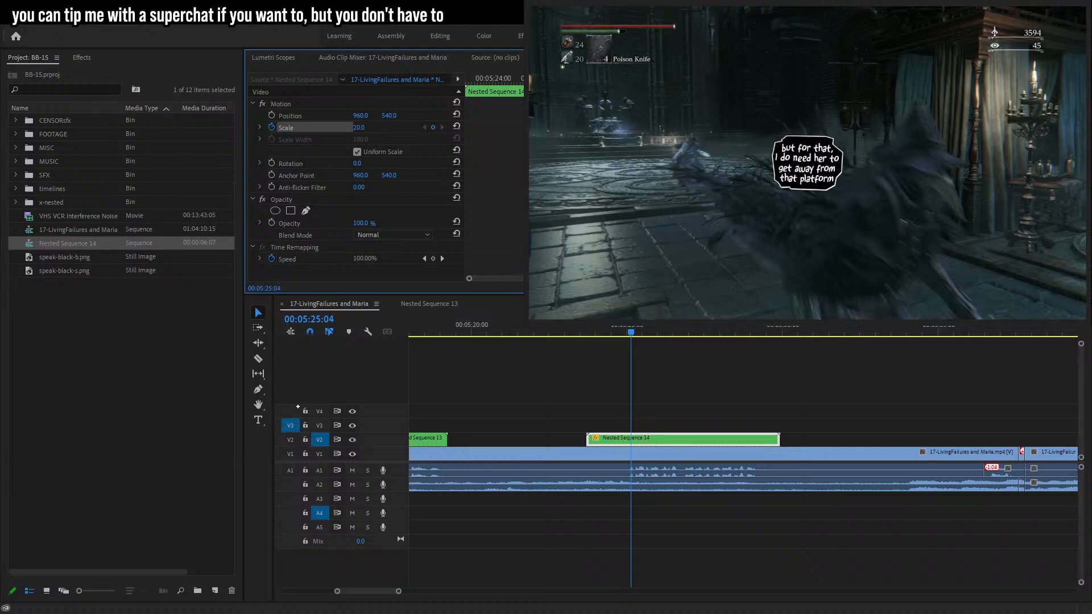
key("Left")
key("Left")
left_click(370, 126)
key("Up")
key("Return")
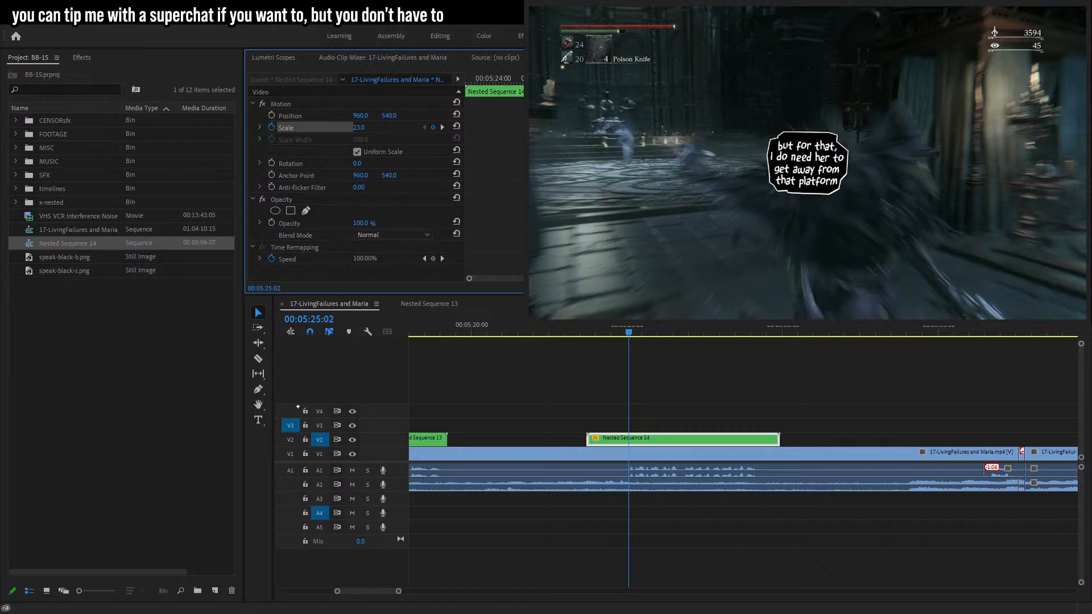
key("Left")
key("Left")
key("Left")
key("Left")
key("Left")
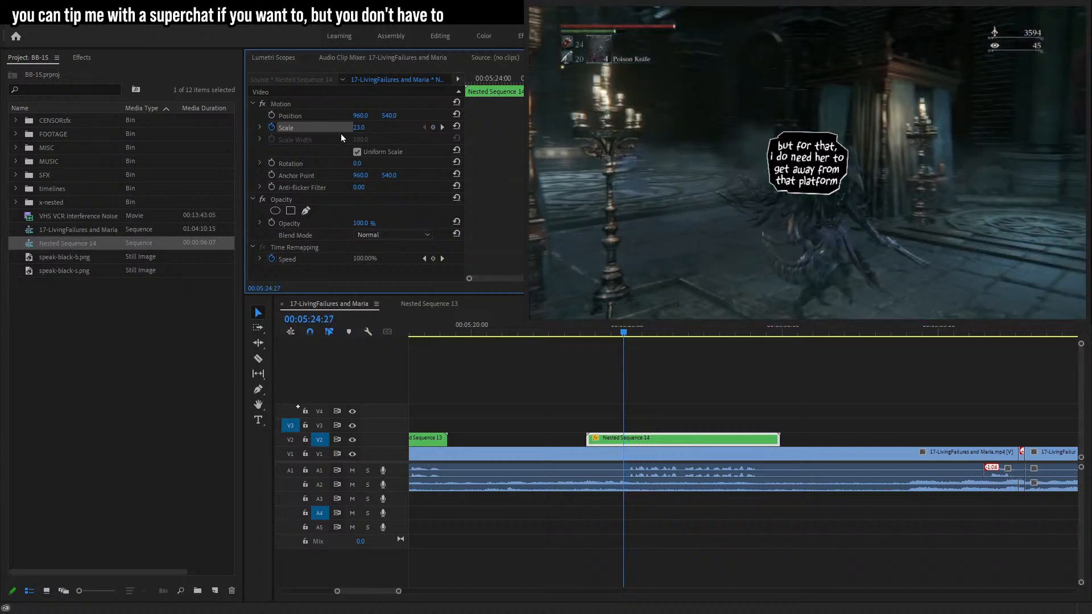
left_click_drag(359, 128, 337, 128)
Trim the nested clip's start to the pop-in frame and preview the playback.
left_click(596, 442)
left_click_drag(589, 441, 624, 441)
key("space")
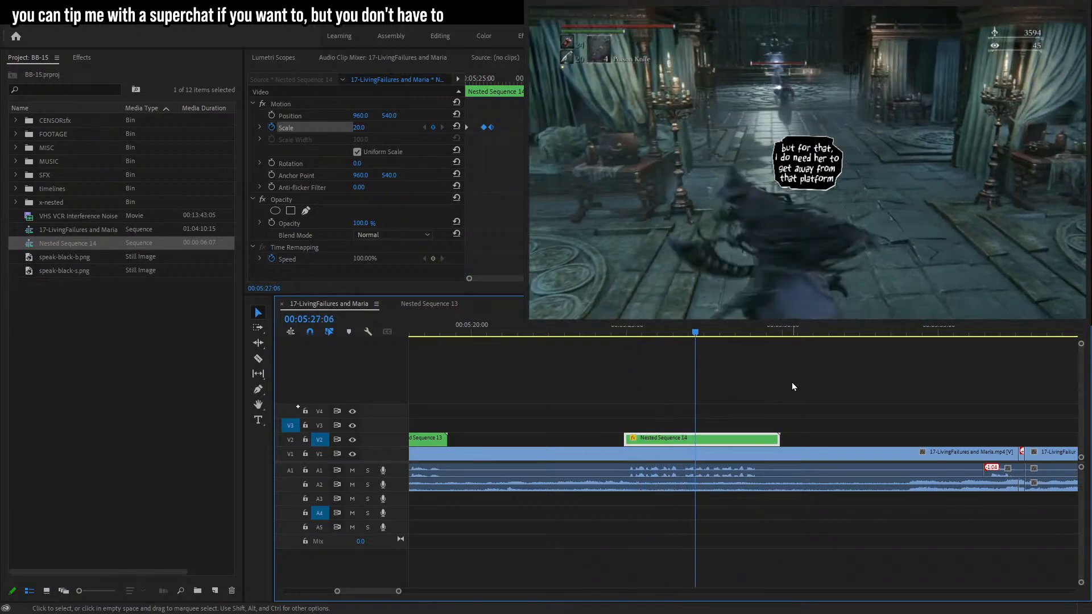
key("space")
left_click(683, 333)
left_click_drag(685, 332, 722, 332)
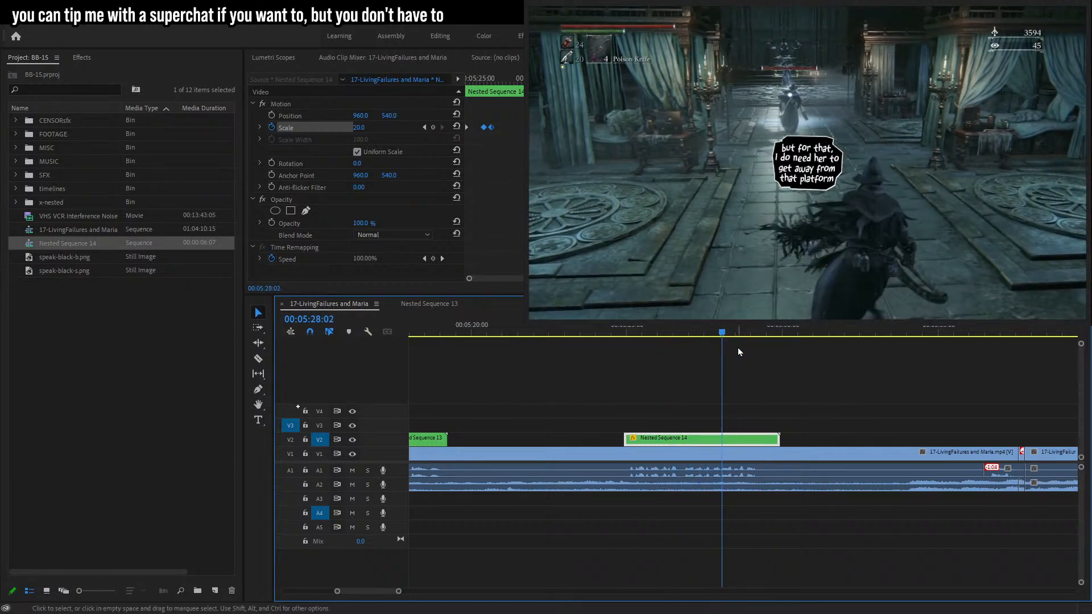
Undo the trim, the scale animation and the nesting.
left_click(790, 401)
key("ctrl+z")
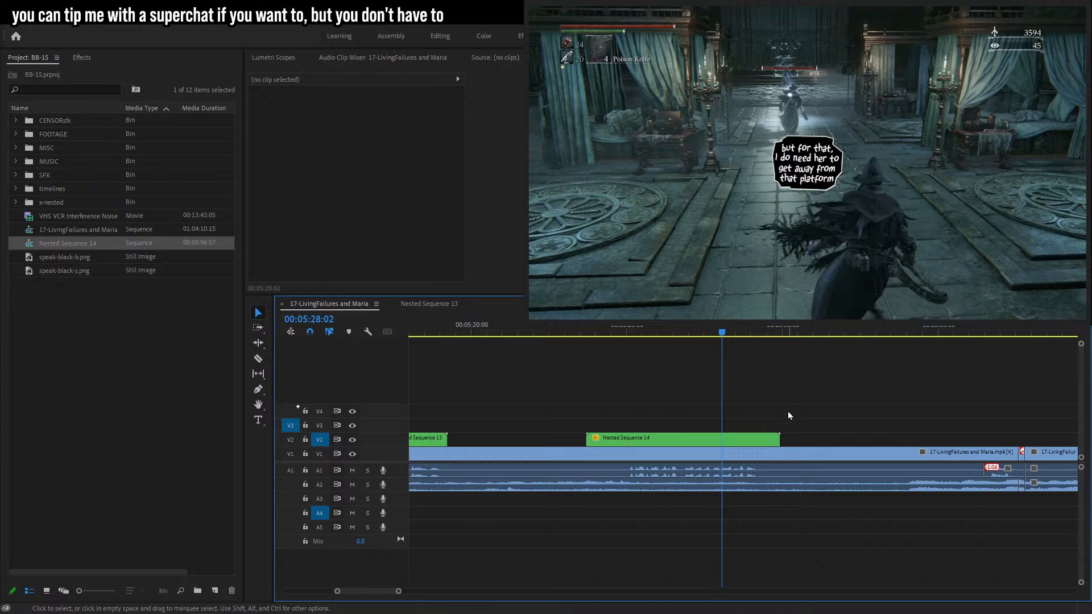
key("ctrl+z")
key("ctrl+z")
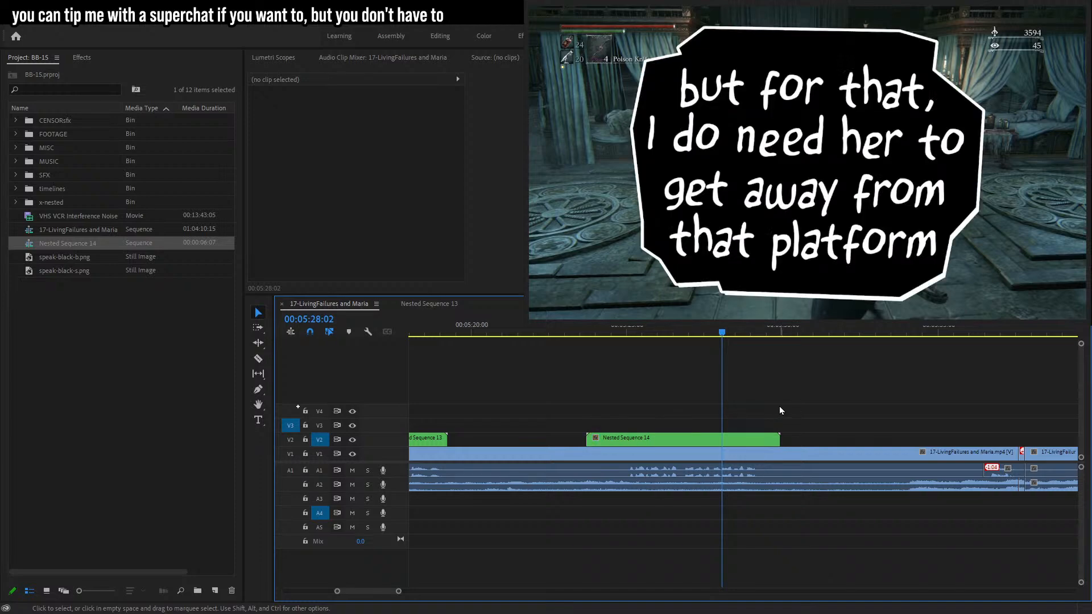
Split the bubble and caption clips at 00:05:28:02 and delete the parts after the cut.
key("c")
left_click(723, 426)
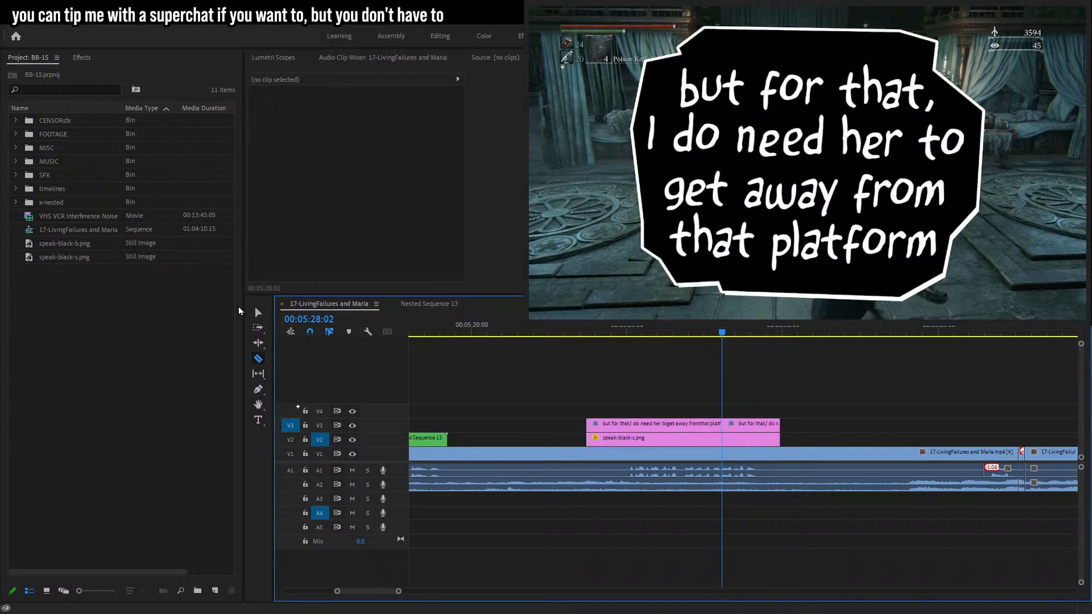
key("ctrl+k")
left_click(258, 312)
left_click_drag(796, 409, 730, 446)
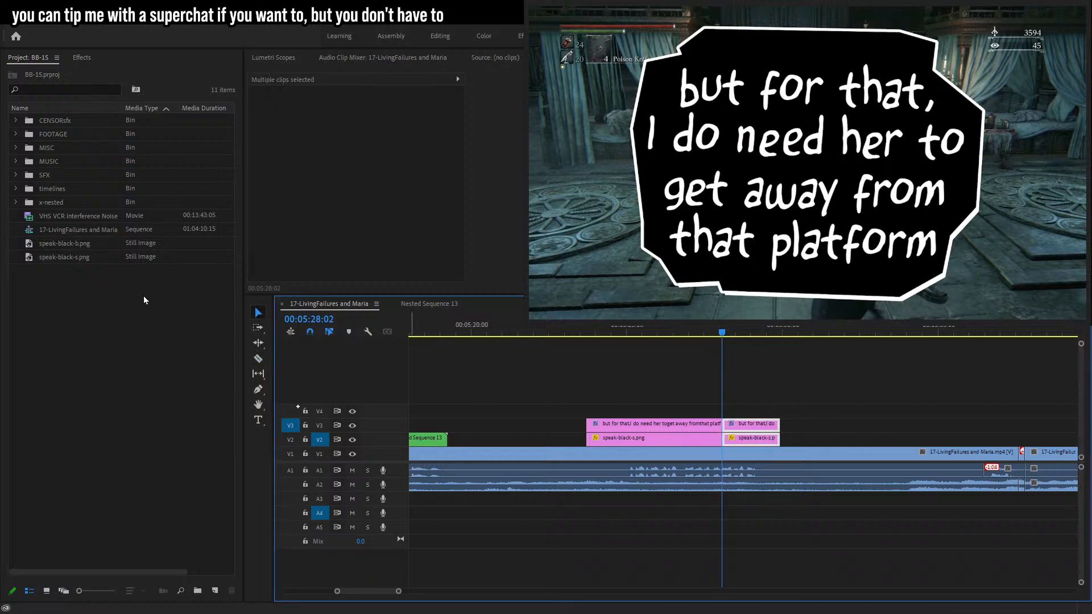
key("Delete")
Place speak-black-b.png on the bubble track starting right at the cut.
left_click_drag(67, 257, 725, 439)
key("t")
left_click(739, 154)
key("ctrl+z")
key("ctrl+z")
left_click_drag(83, 245, 737, 439)
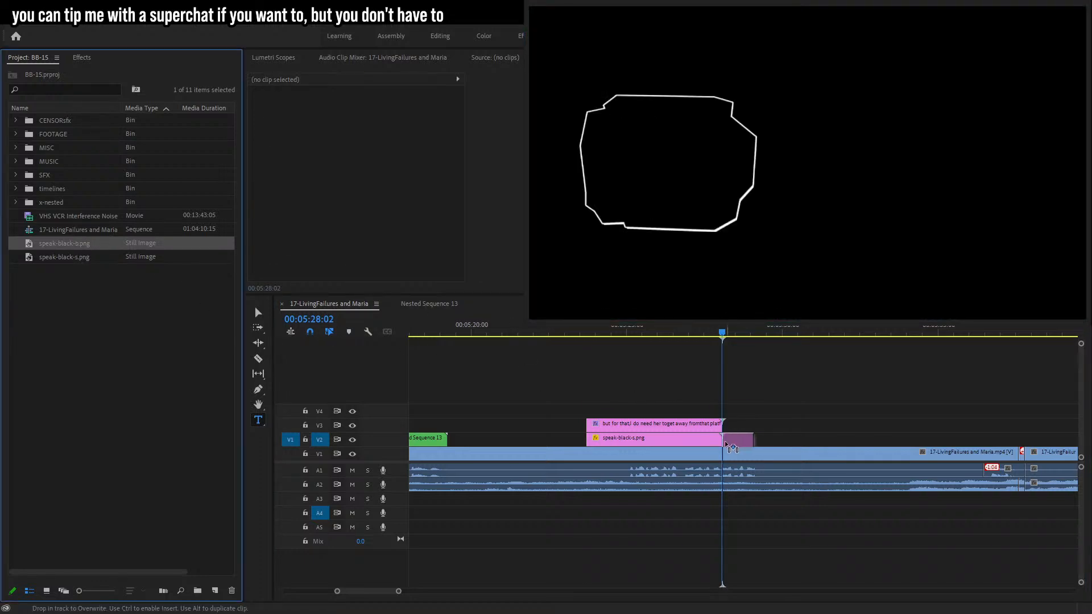
Add a caption reading "and away" / "from that guy" on two lines over the new bubble.
left_click(730, 139)
type("and waya")
key("BackSpace")
key("BackSpace")
key("BackSpace")
key("BackSpace")
type("away")
key("Return")
type("from that gu")
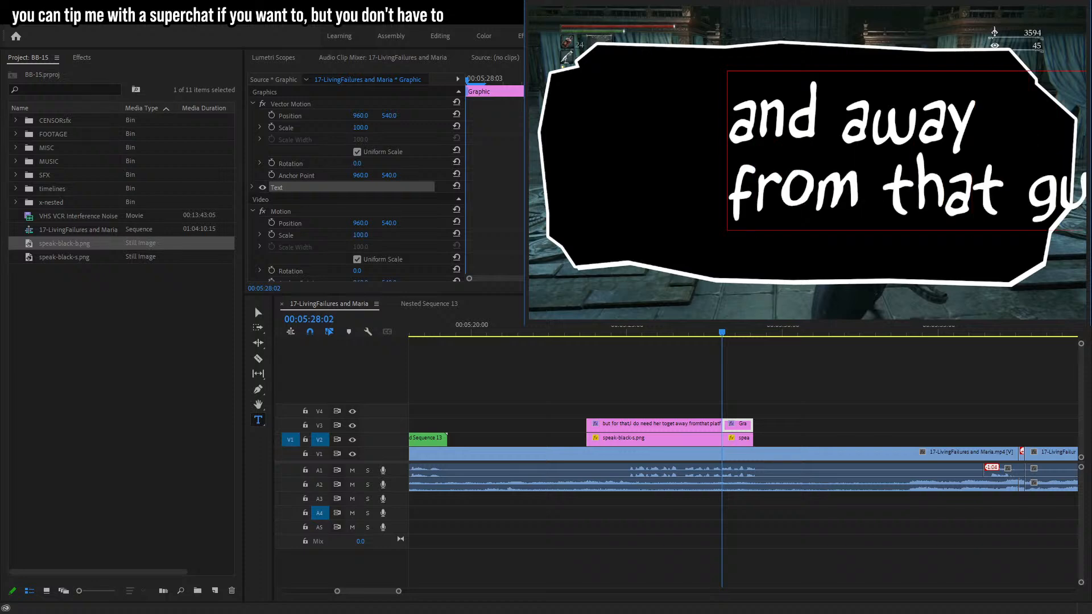
Center and reposition the new caption's text box inside the bubble.
key("Escape")
left_click(258, 313)
left_click_drag(862, 195, 854, 201)
mouse_move(1001, 153)
left_mouse_down()
mouse_move(1046, 156)
mouse_move(986, 154)
left_mouse_up()
left_click_drag(886, 175, 888, 178)
Reduce the new bubble image's scale slightly.
left_click(738, 440)
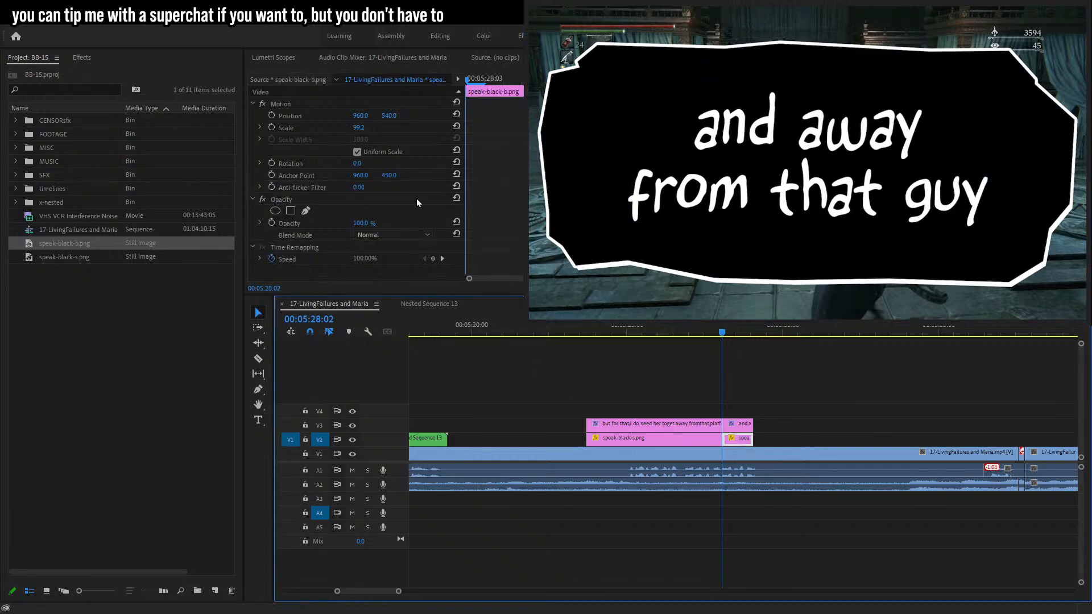
left_click(358, 130)
key("Down")
key("Down")
key("Down")
key("Down")
key("Down")
key("Down")
key("Down")
key("Down")
key("Down")
key("Down")
key("Down")
key("Down")
key("Down")
key("Down")
key("Down")
key("Down")
key("Down")
key("Down")
key("Down")
key("Down")
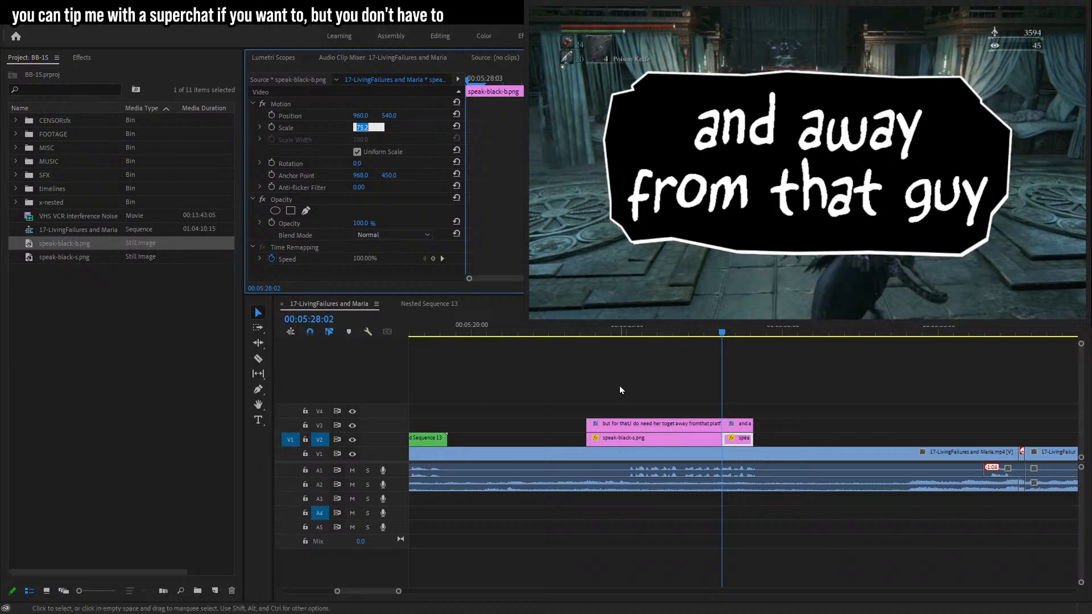
Resize the new caption's text box so the text fits within the bubble.
left_click(740, 424)
left_click(783, 165)
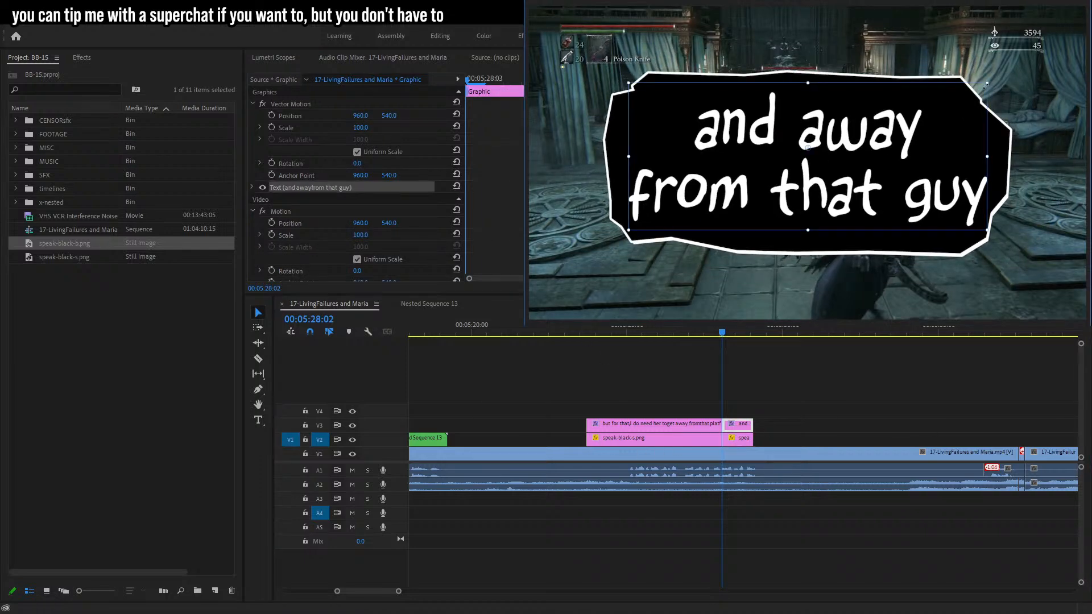
left_click_drag(988, 84, 969, 90)
Extend the new bubble and caption clips and nest both bubbles with their captions into one sequence.
left_click_drag(791, 384, 669, 447)
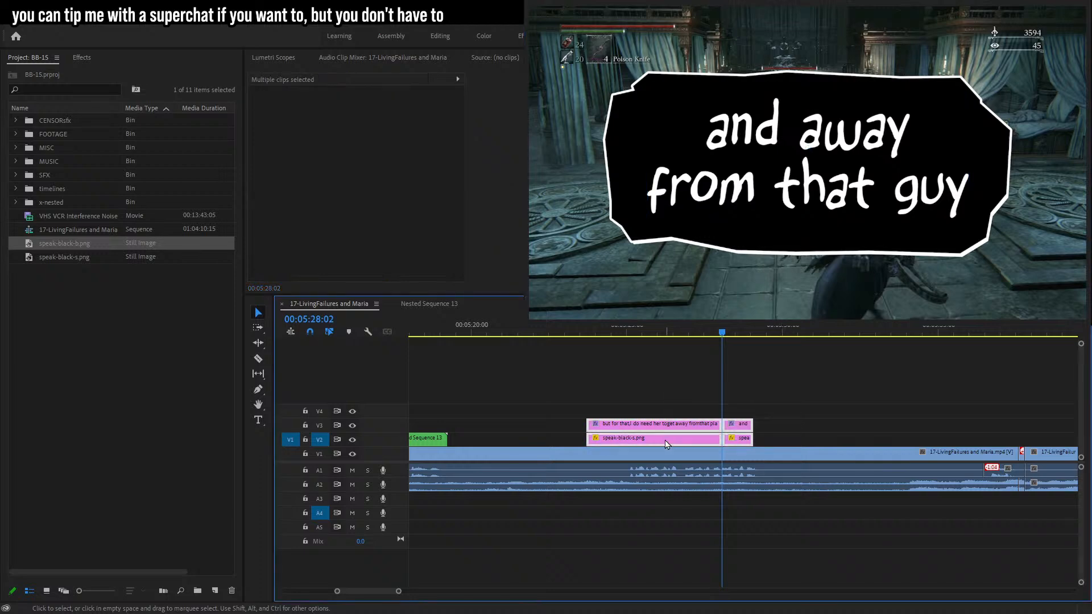
left_click_drag(754, 438, 773, 438)
key("alt+n")
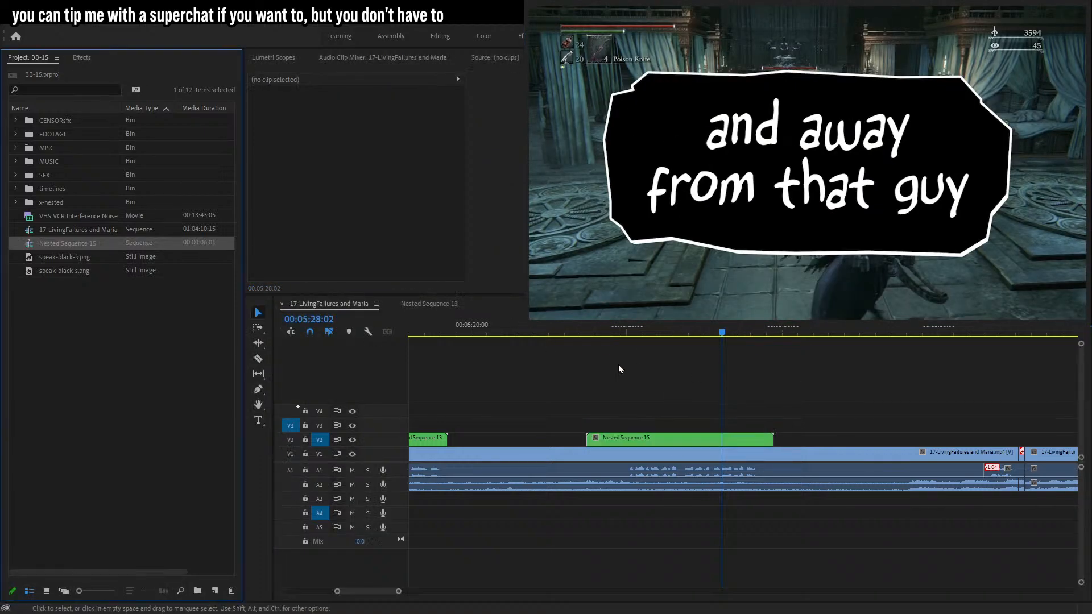
Turn on scale keyframing for the nested sequence and set its scale to 20 at 00:05:25:04.
left_click(633, 335)
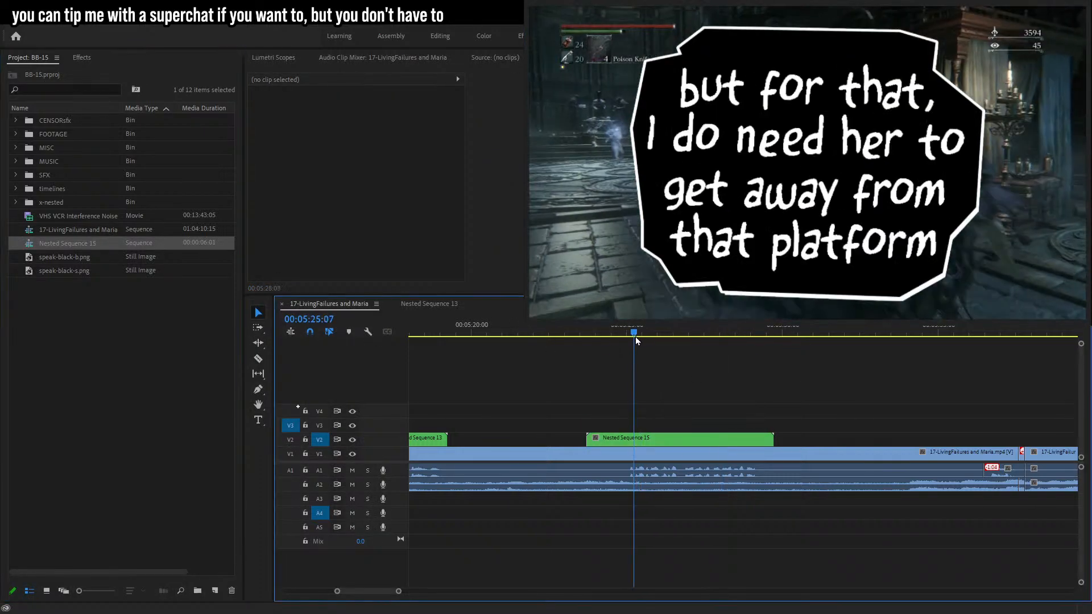
left_click(680, 442)
left_click(271, 127)
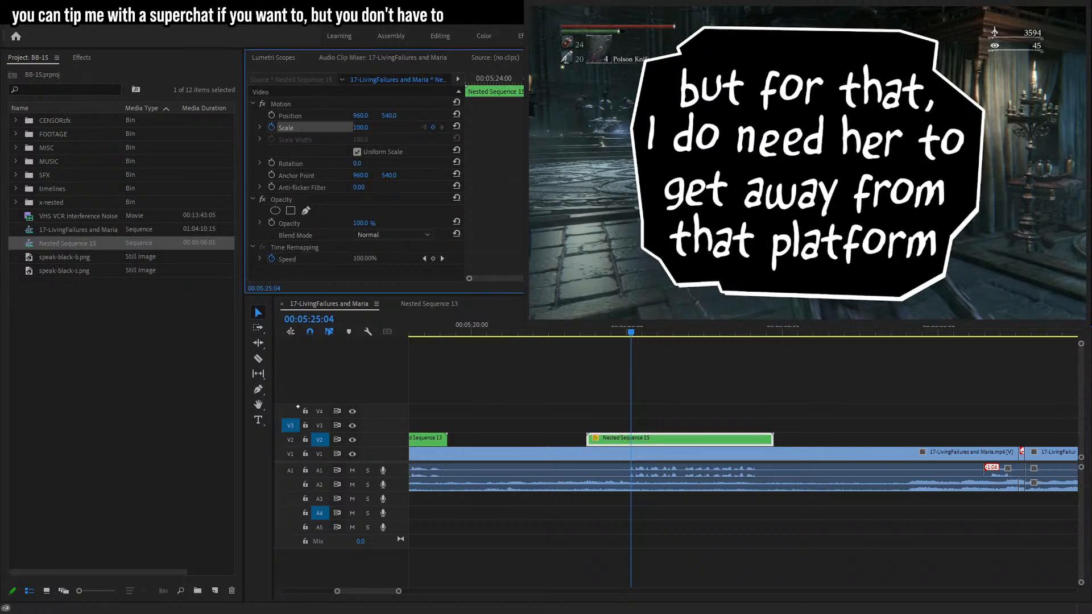
left_click(364, 128)
type("20")
key("Return")
Add earlier scale keyframes so the bubbles pop in from 0 at 00:05:24:27 with an overshoot to about 23.
left_click(740, 329)
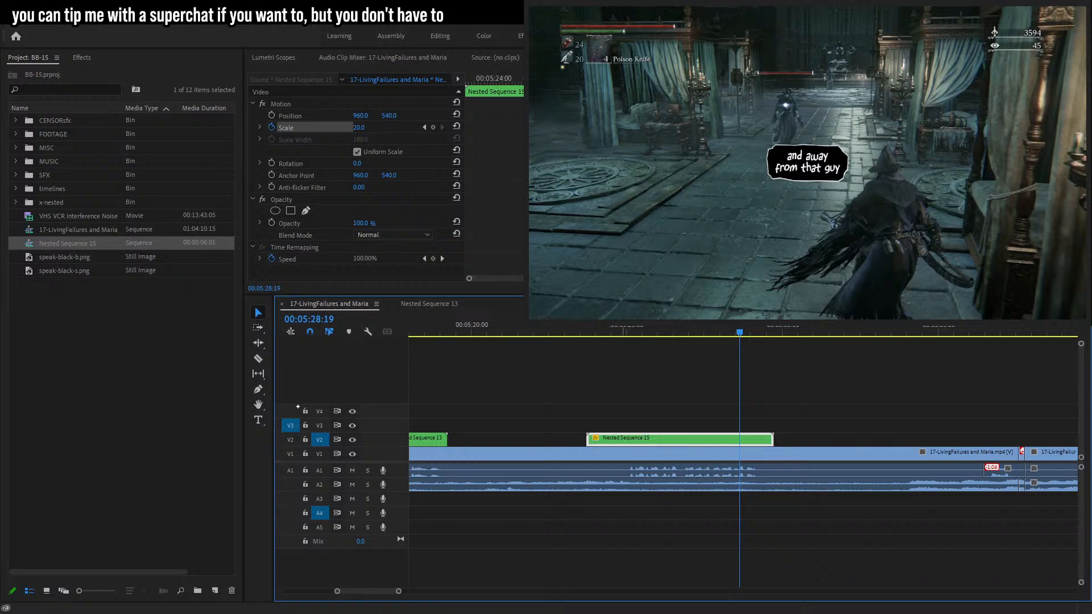
left_click(425, 127)
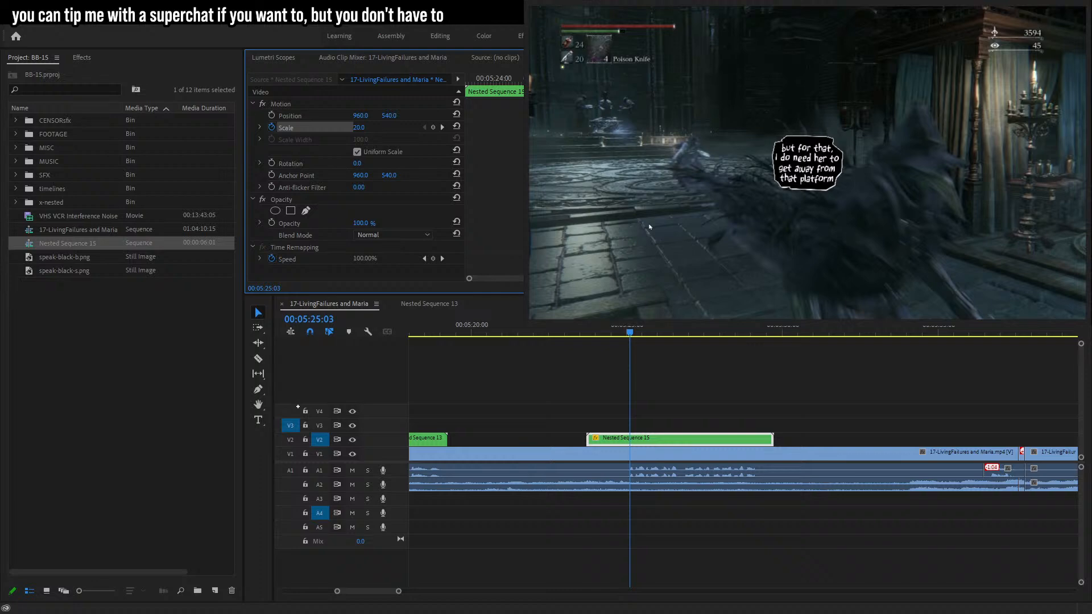
key("Left")
left_click(368, 125)
type("22")
key("Return")
type("20")
key("Return")
left_click_drag(363, 127, 378, 128)
key("Left")
key("Left")
key("Left")
key("Left")
key("Left")
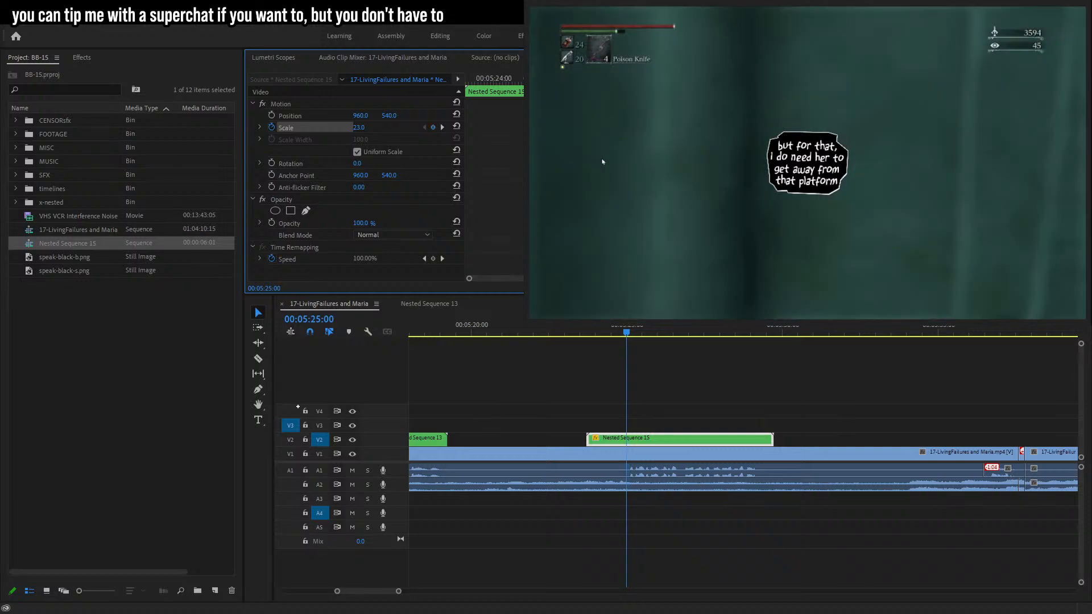
left_click(360, 128)
type("0")
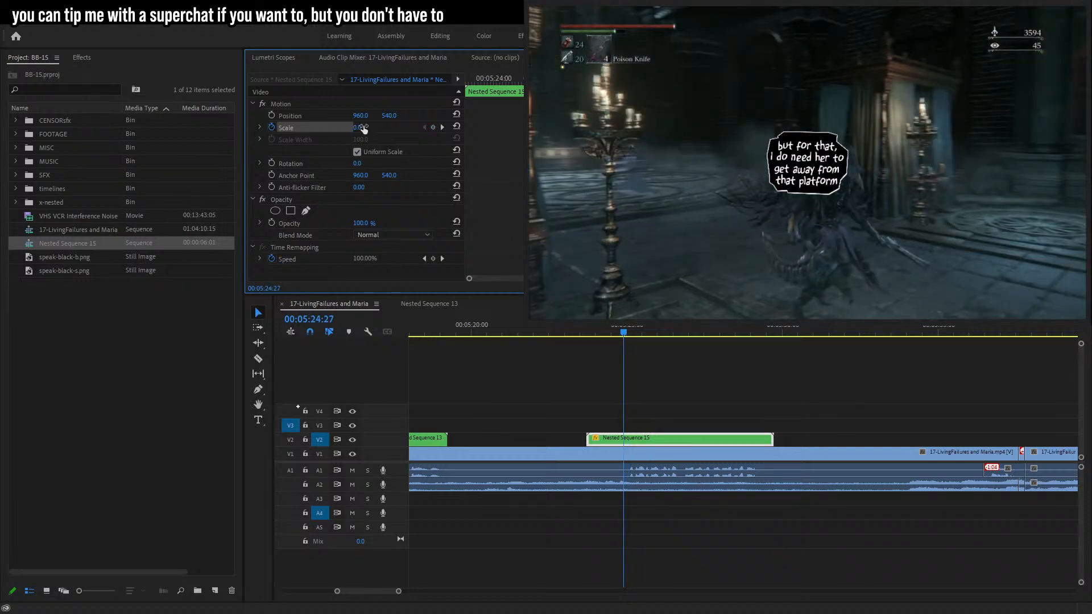
key("Return")
Trim the nested clip's start to the 00:05:24:27 pop-in frame and play back the result.
left_click_drag(589, 441, 624, 450)
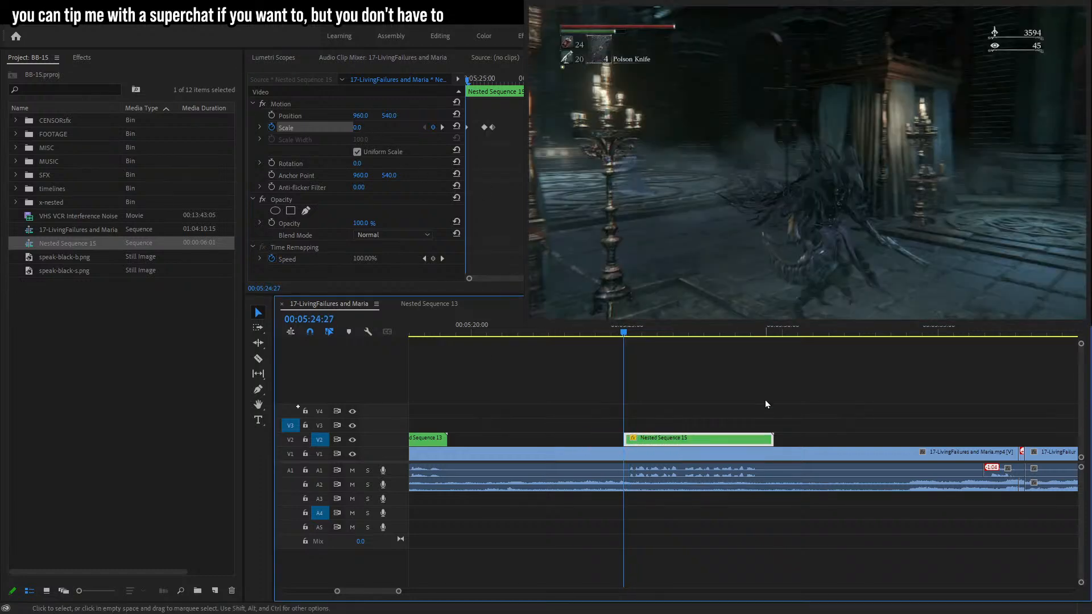
key("space")
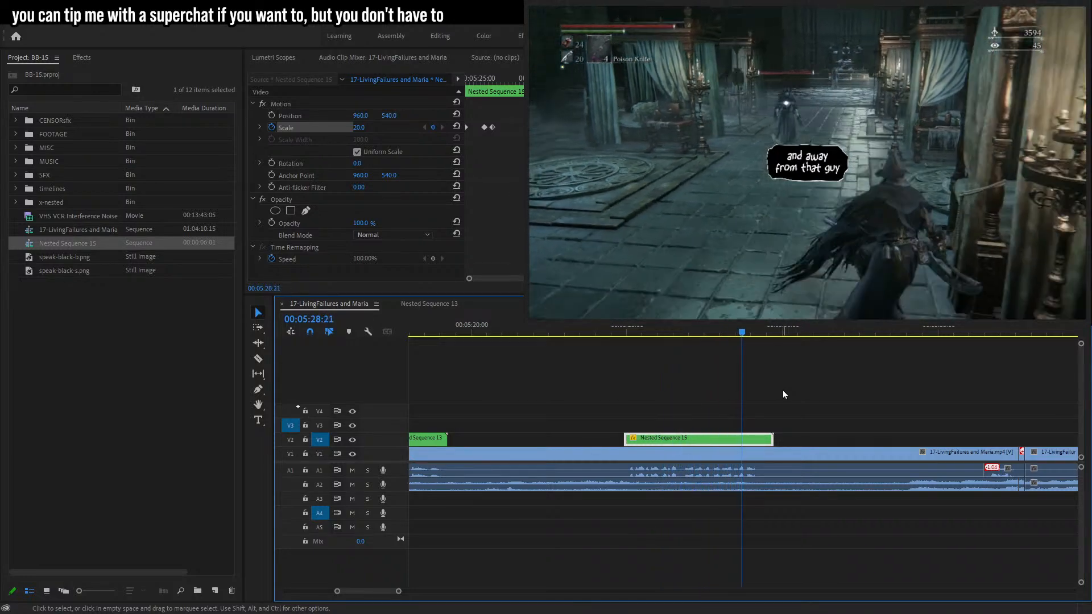
Add scale keyframes near the nested clip's end: 20 at 00:05:28:21 and 22 at 00:05:29:08.
left_click(432, 128)
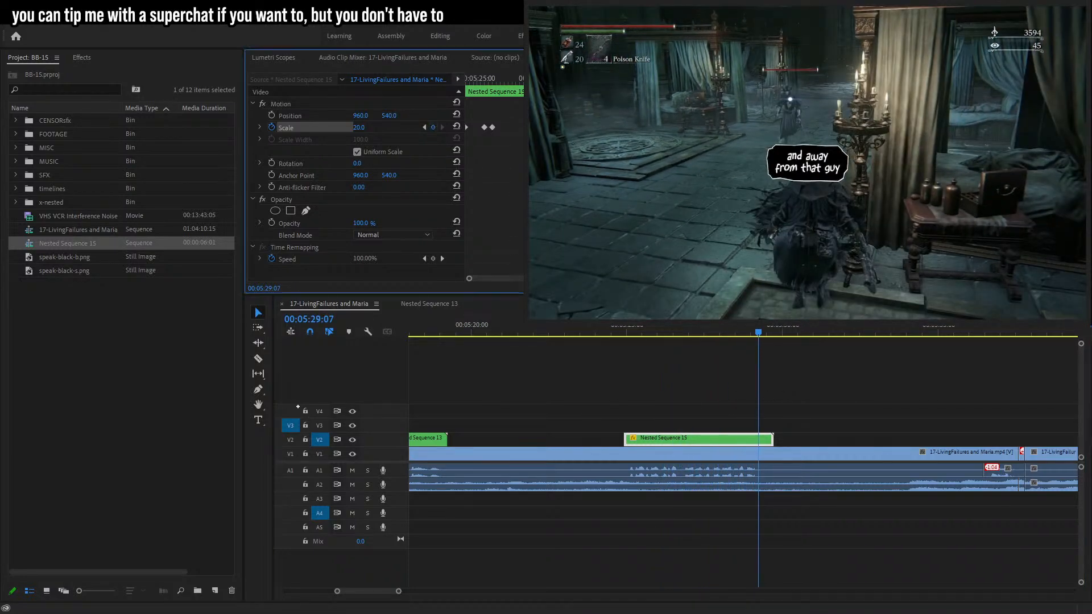
scroll(364, 148, "down", 1)
key("Right")
left_click(362, 119)
type("22")
key("Return")
key("Right")
key("Right")
key("Right")
key("Right")
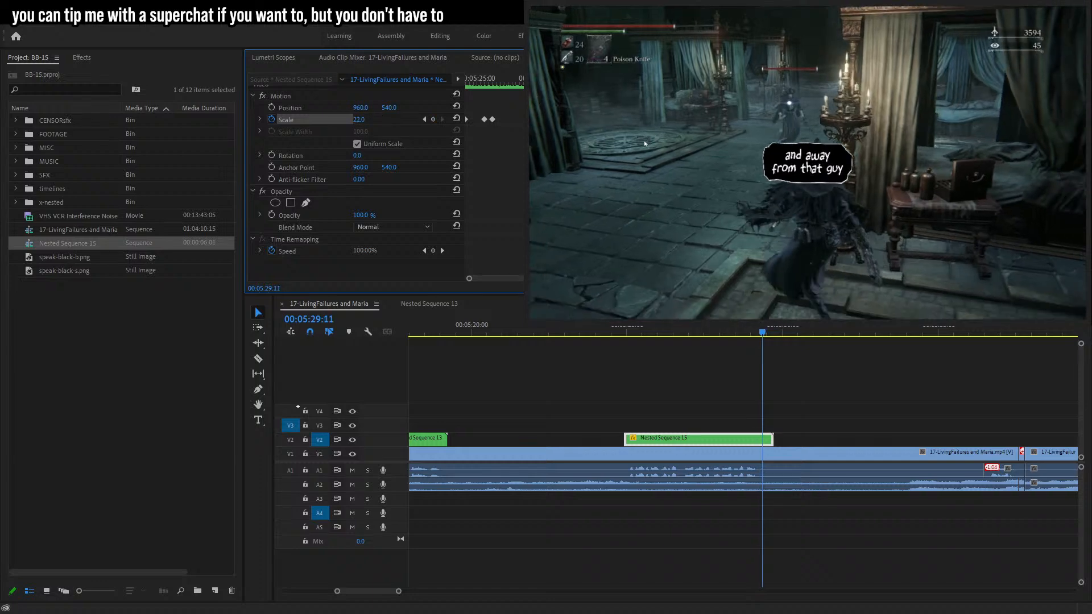
Trim the nested clip's end slightly shorter and play back the bubble animation from its start.
left_click_drag(772, 441, 763, 441)
left_click(617, 337)
key("space")
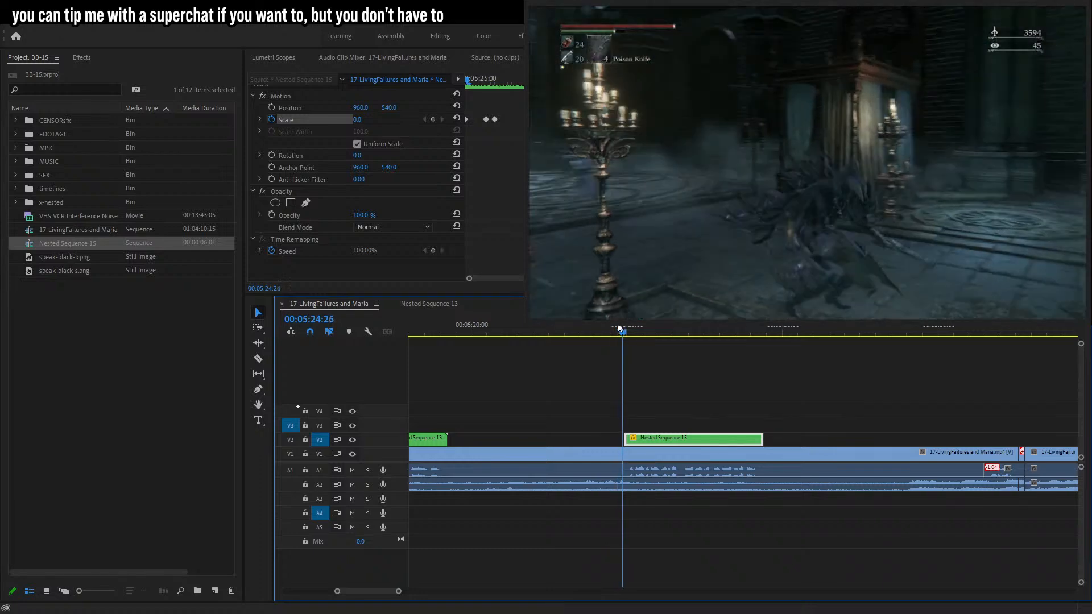
key("space")
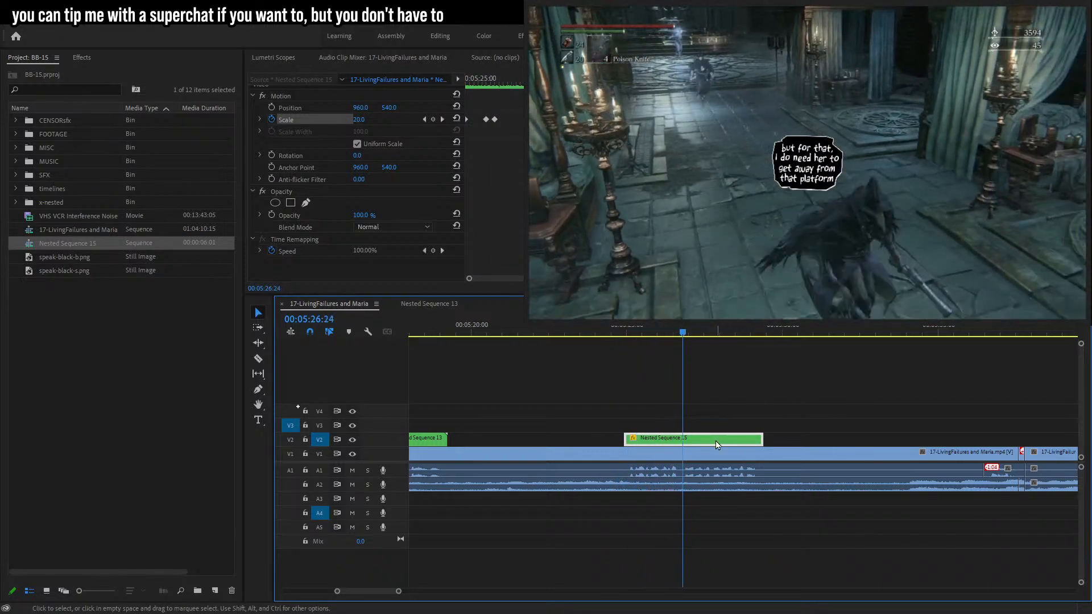
Nest the bubble clip again into a new sequence and move that sequence into the x-nested bin.
key("shift+n")
key("Return")
left_click(71, 245, "shift")
left_click_drag(70, 244, 49, 203)
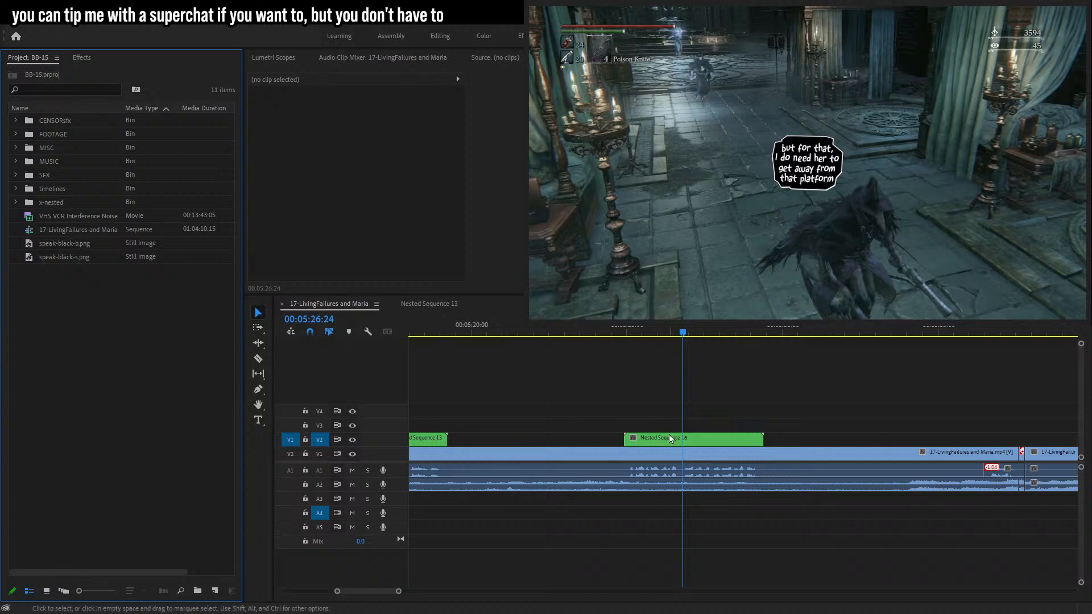
Select the new nested clip, move the bubble beside the character's head, and turn on position keyframing at 00:05:26:23.
left_click(668, 439)
left_click(325, 115)
left_click_drag(807, 164, 871, 190)
left_click(272, 117)
Track the bubble backwards frame by frame, repositioning it over the character to about 00:05:25:19.
key("Left")
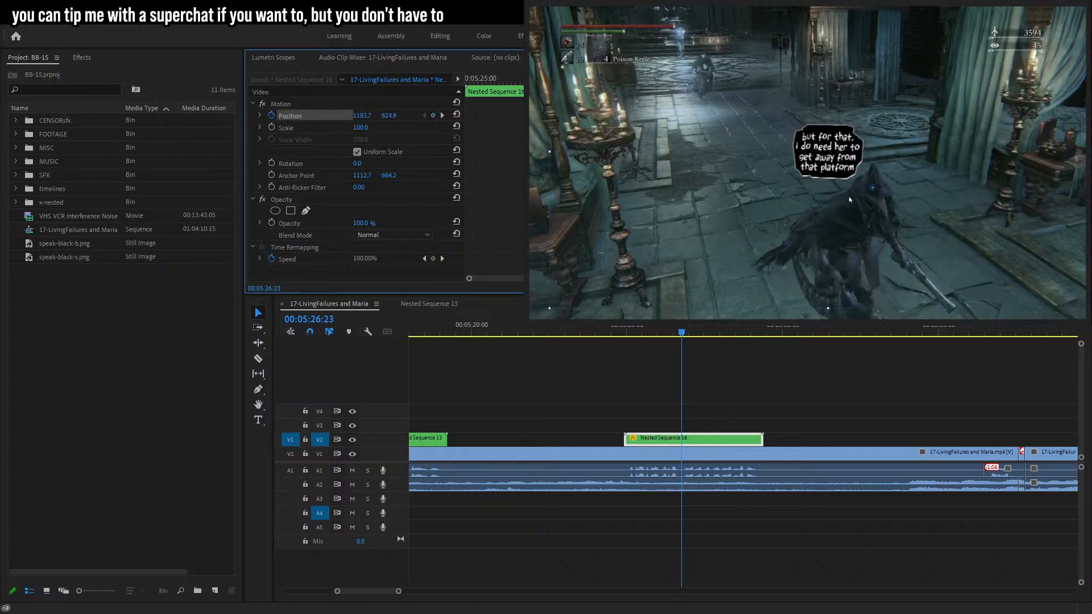
key("Left")
key("Left")
mouse_move(846, 184)
left_mouse_down()
mouse_move(846, 171)
mouse_move(841, 189)
left_mouse_up()
key("Left")
key("Left")
key("Left")
key("Left")
key("Left")
key("Left")
key("Left")
key("Left")
key("Left")
key("Left")
key("Left")
key("Left")
key("Left")
left_click_drag(825, 170, 829, 168)
key("Left")
key("Left")
key("Left")
key("Left")
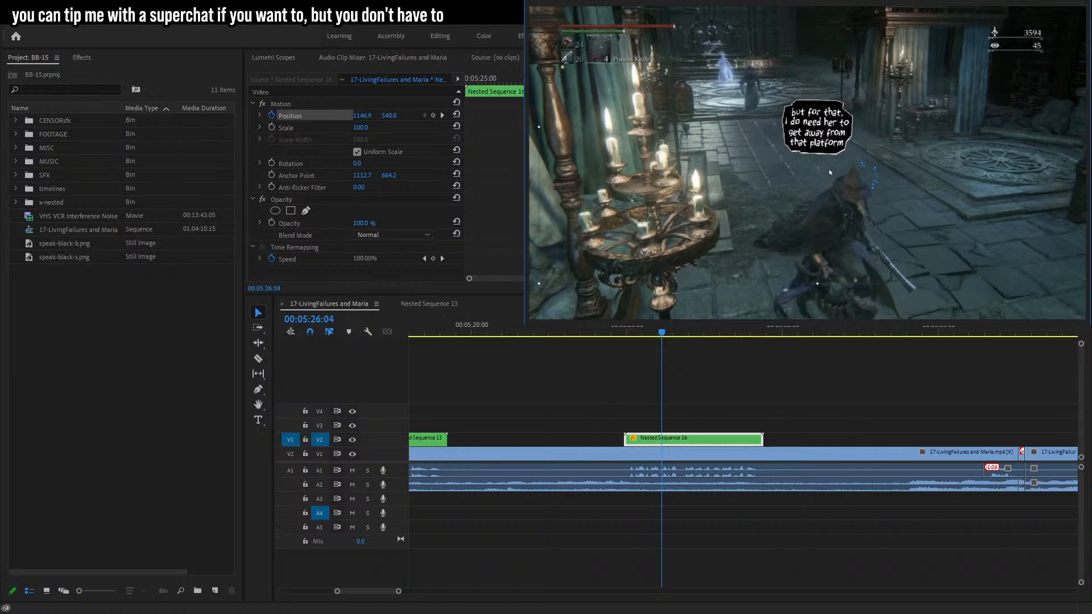
key("Left")
key("Left")
left_click_drag(830, 172, 812, 187)
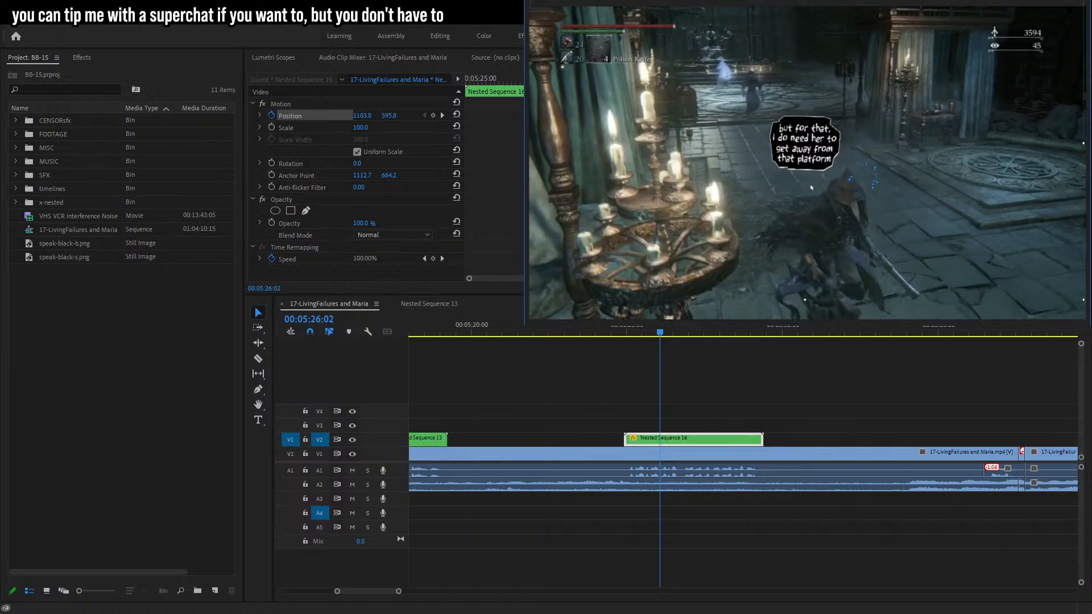
key("Left")
key("Left")
key("Left")
key("Left")
key("Left")
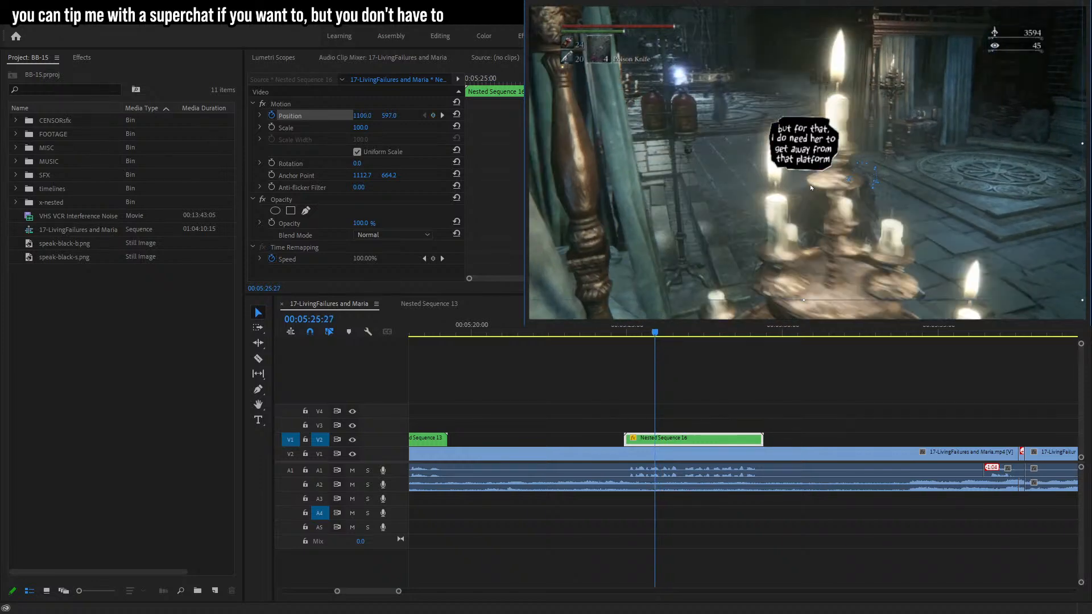
key("Left")
key("Left")
key("Right")
key("Right")
key("Right")
mouse_move(811, 188)
left_mouse_down()
mouse_move(807, 166)
mouse_move(822, 177)
left_mouse_up()
key("Left")
key("Left")
key("Left")
key("Left")
key("Left")
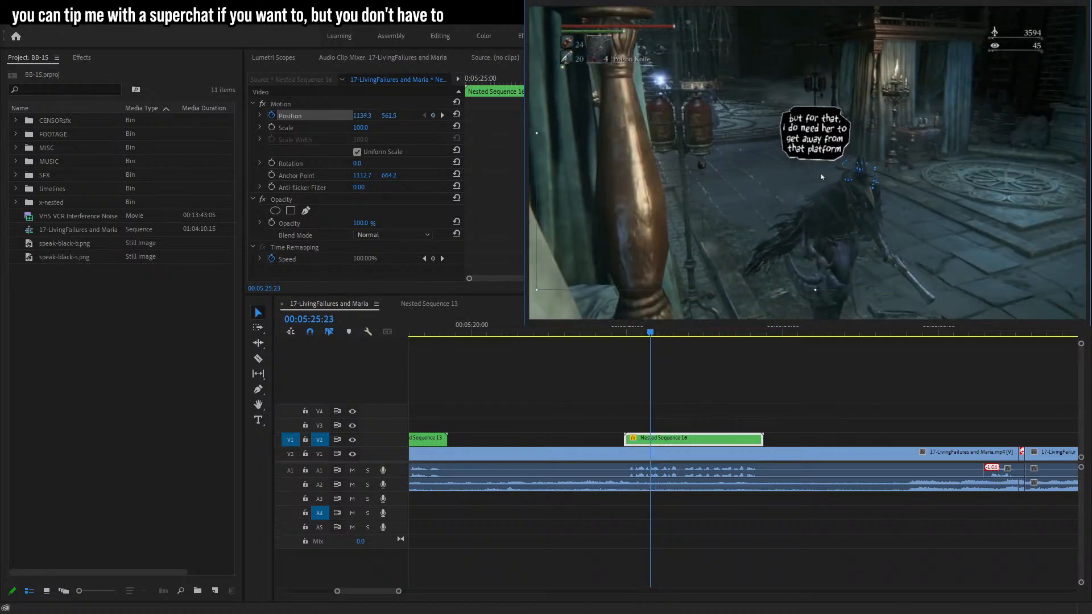
key("Left")
key("Left")
Continue repositioning the bubble frame by frame back to the clip's start at 00:05:24:28.
key("Left")
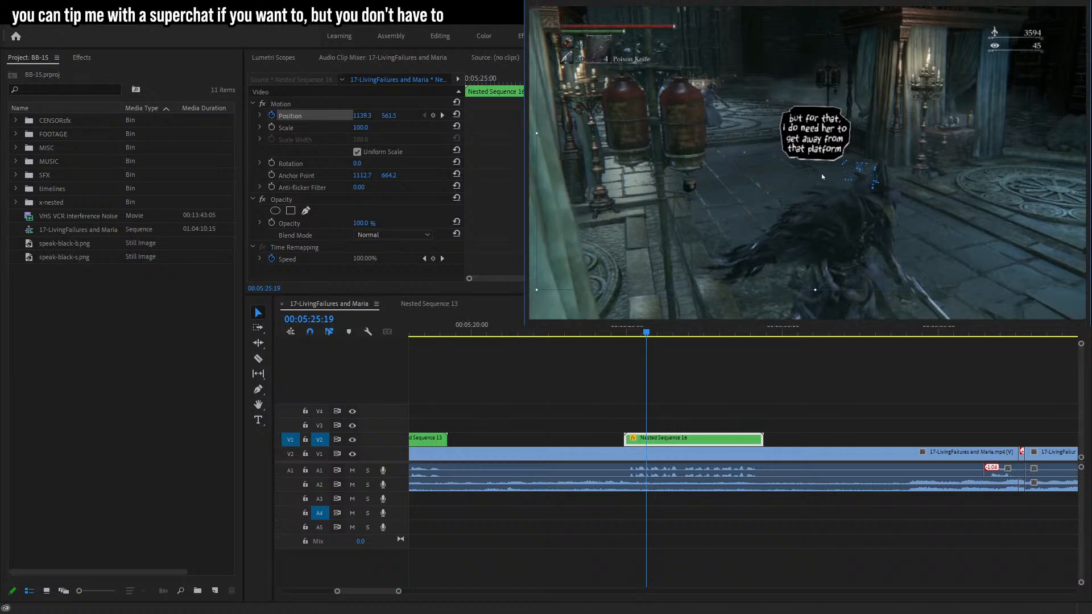
left_click_drag(822, 178, 836, 180)
key("Left")
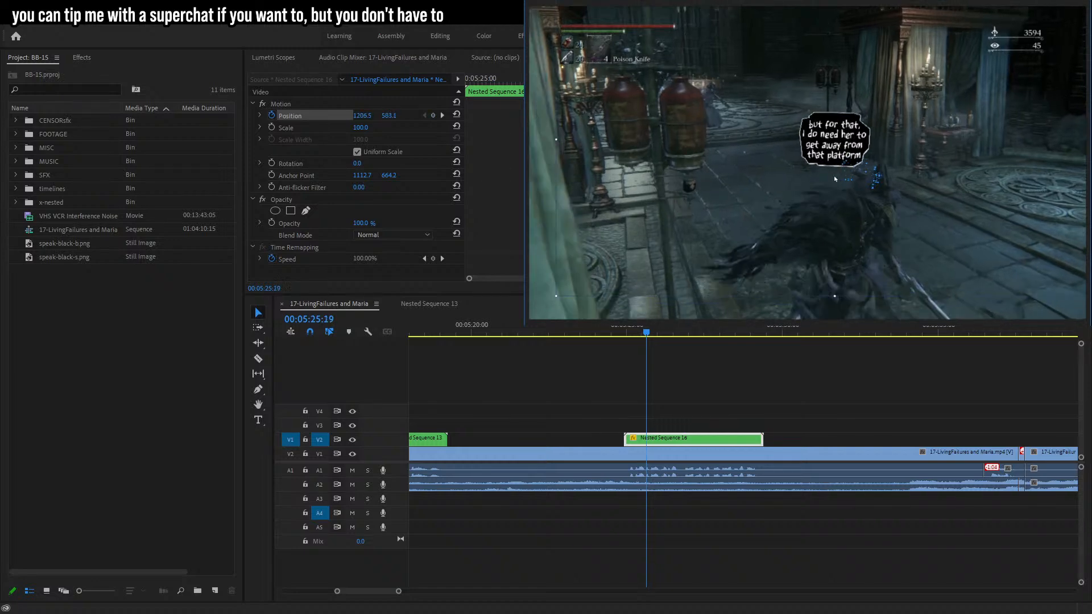
key("Left")
key("Left")
key("Left")
left_click_drag(828, 179, 941, 110)
key("Left")
key("Left")
key("Left")
key("Left")
key("Left")
key("Left")
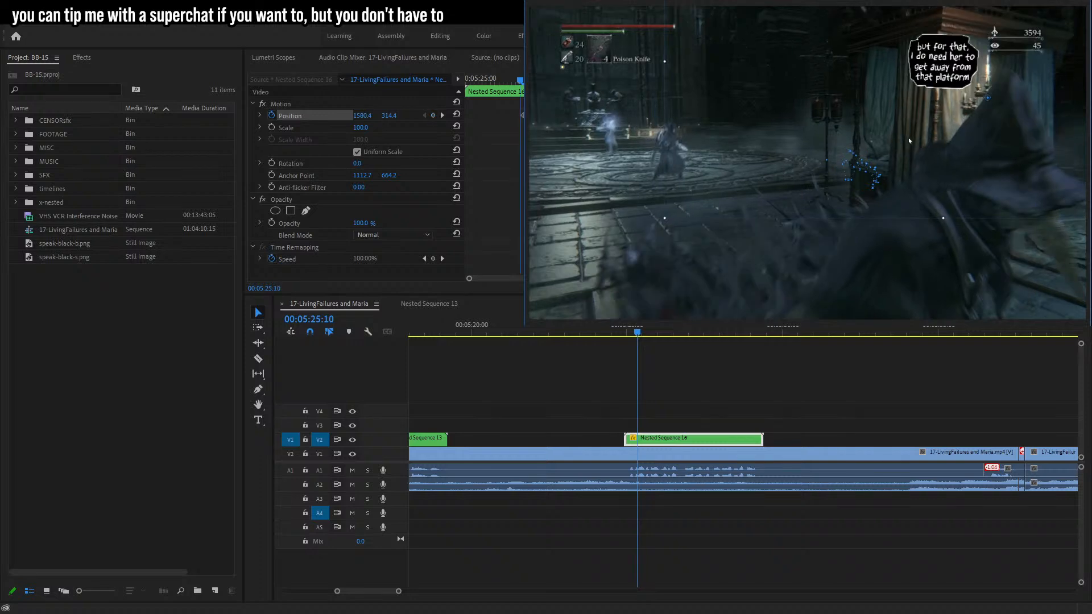
key("Left")
key("Left")
left_click_drag(908, 142, 845, 149)
key("Left")
key("Left")
key("Left")
key("Left")
key("Left")
key("Left")
key("Left")
key("Left")
key("Left")
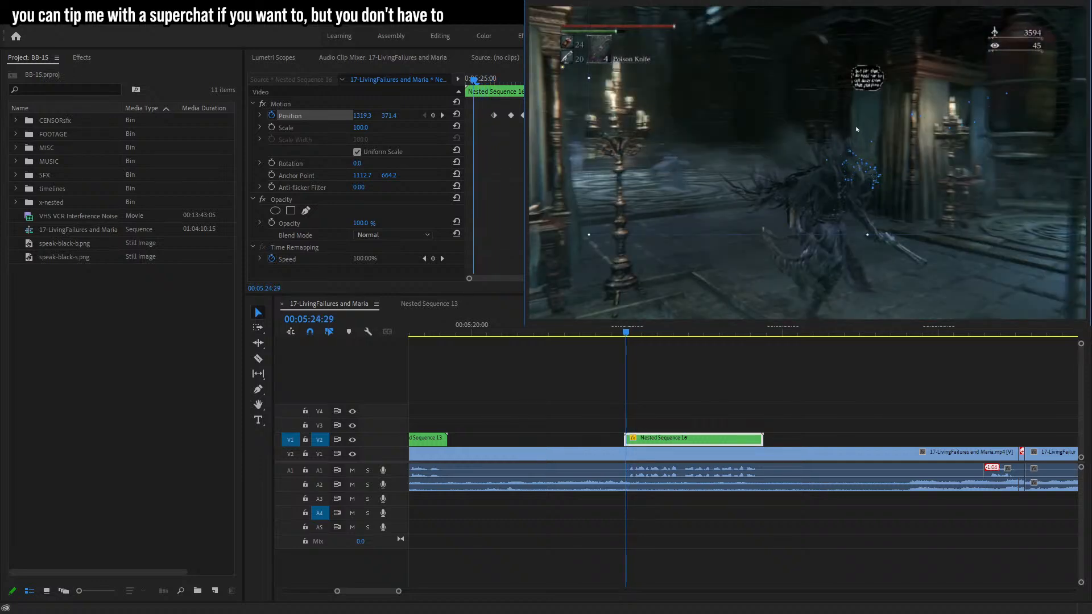
key("Right")
key("Right")
key("Right")
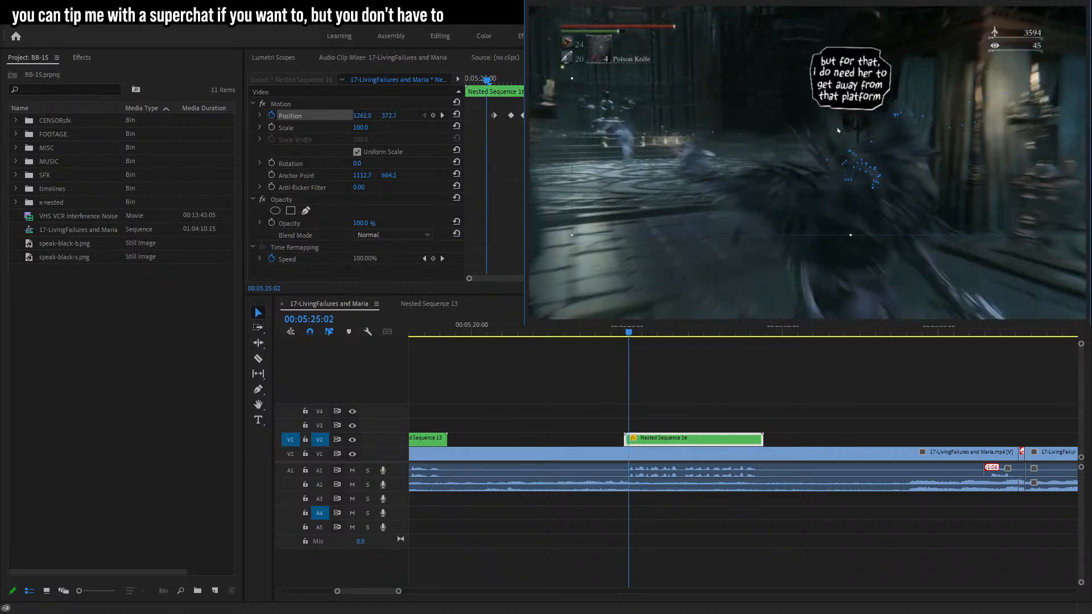
key("Left")
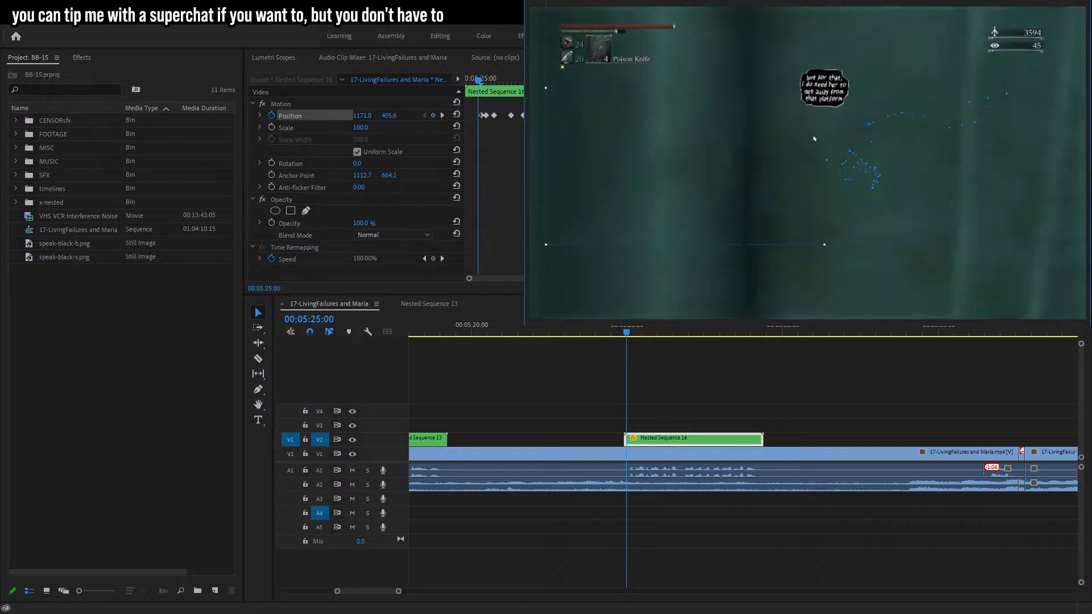
key("Right")
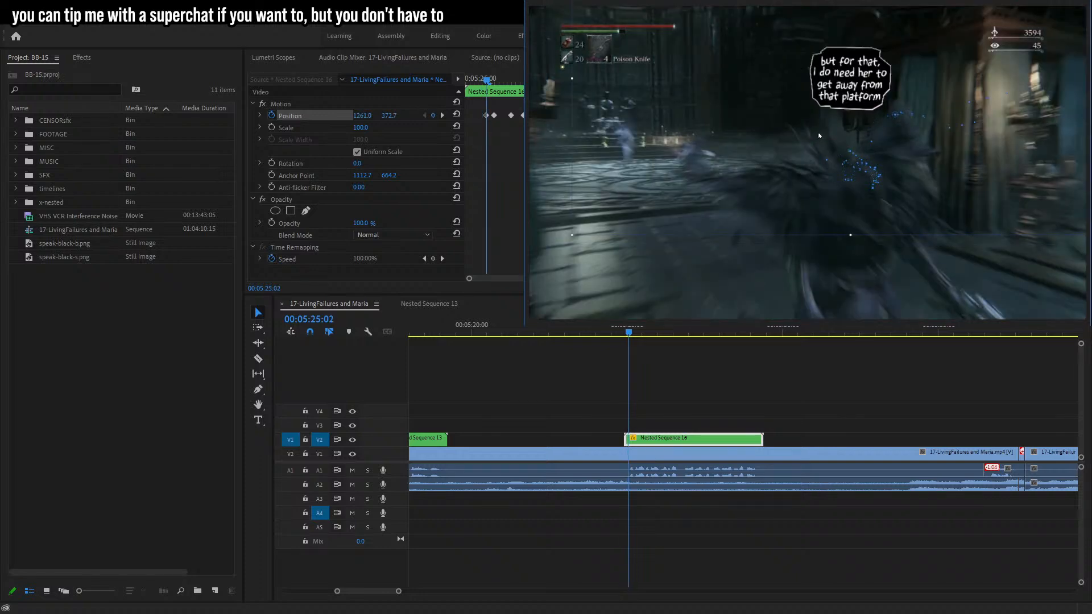
key("Left")
key("Left")
key("Left")
key("Left")
key("Right")
key("Right")
key("Left")
key("Right")
key("Right")
key("Right")
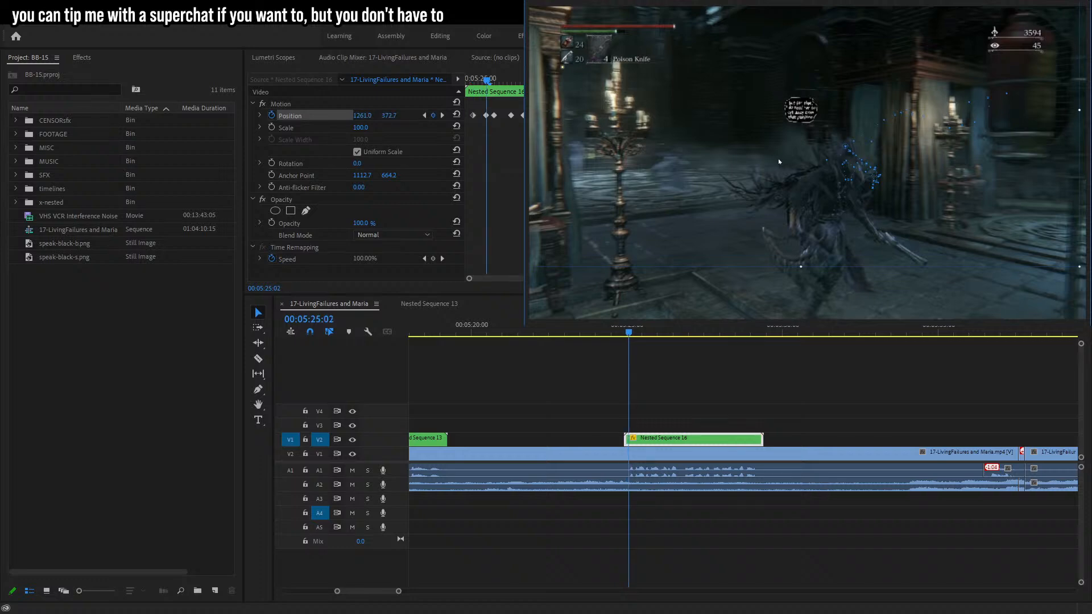
key("Left")
key("Left")
key("Left")
key("Left")
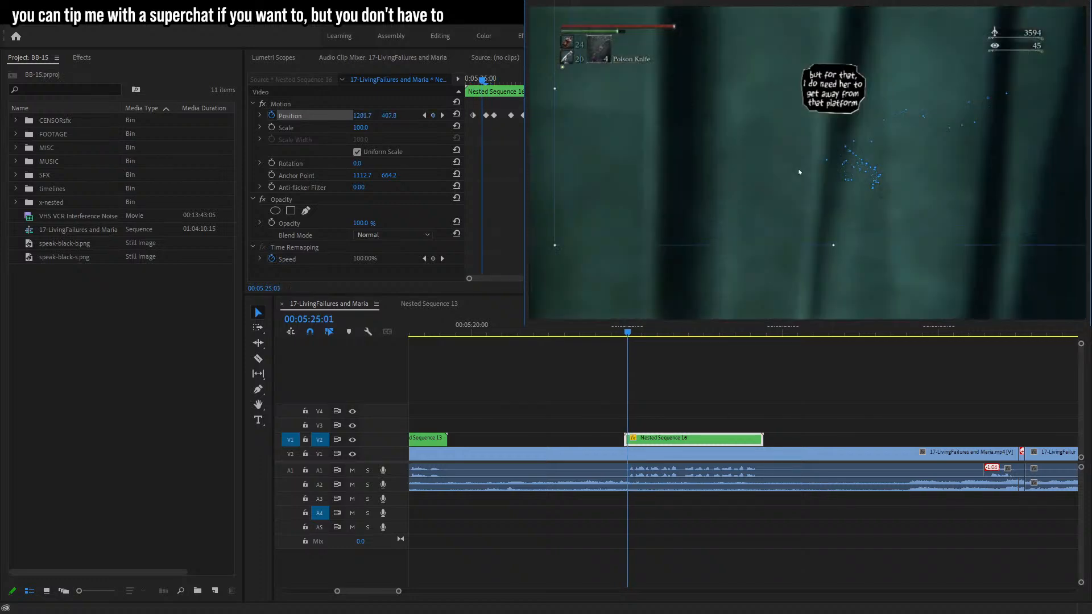
key("Left")
left_click_drag(787, 165, 790, 169)
key("Right")
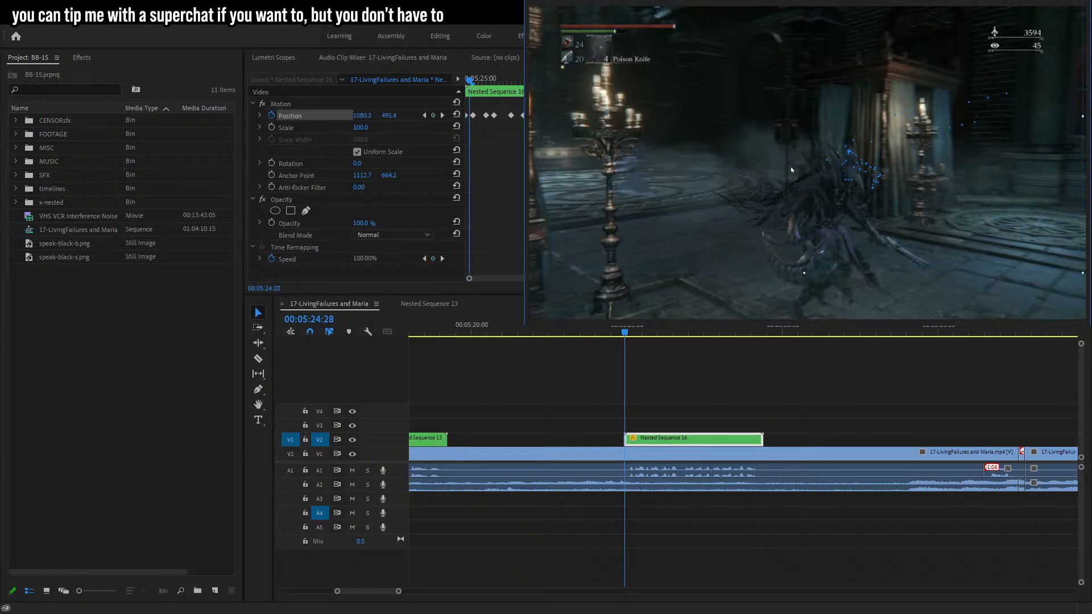
Deselect the clip and play back the tracked bubble.
left_click(752, 382)
key("space")
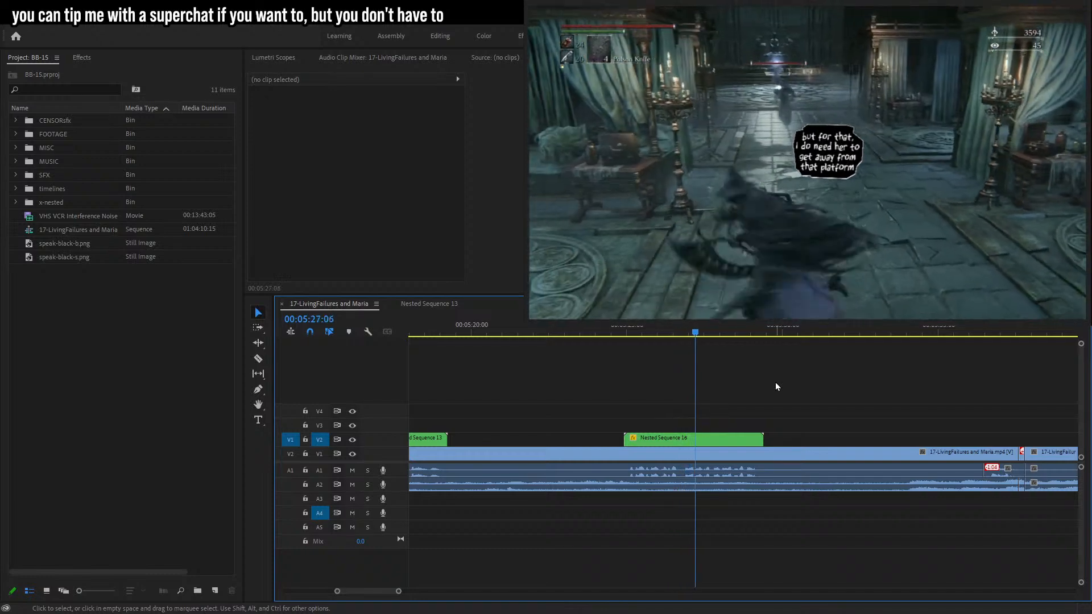
key("space")
Track the bubble forward from the 00:05:26:24 keyframe, repositioning it frame by frame to about 00:05:27:21.
left_click(717, 438)
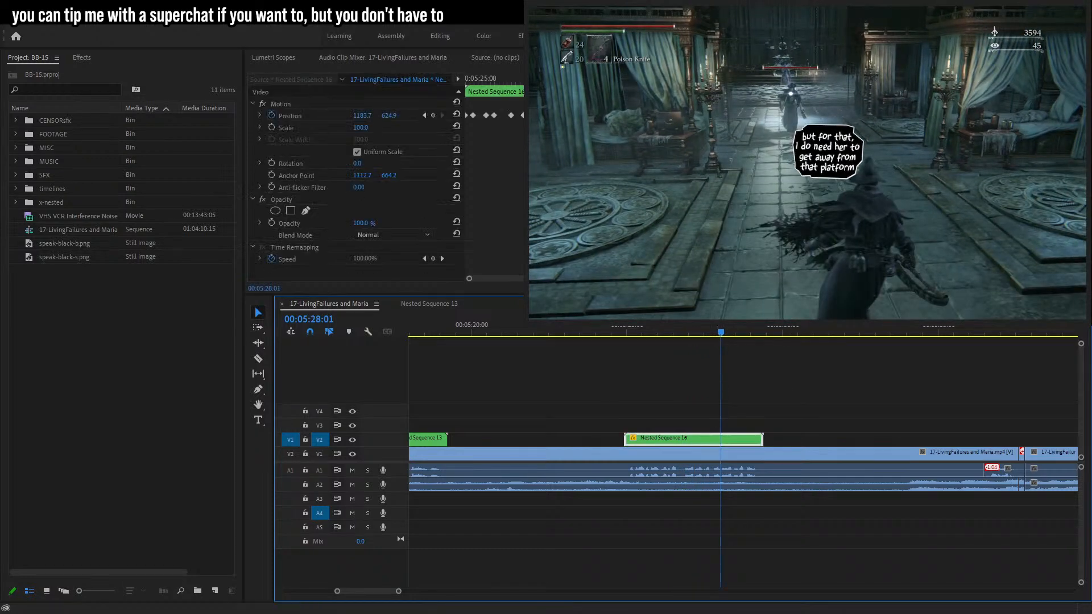
left_click(425, 115)
left_click(317, 118)
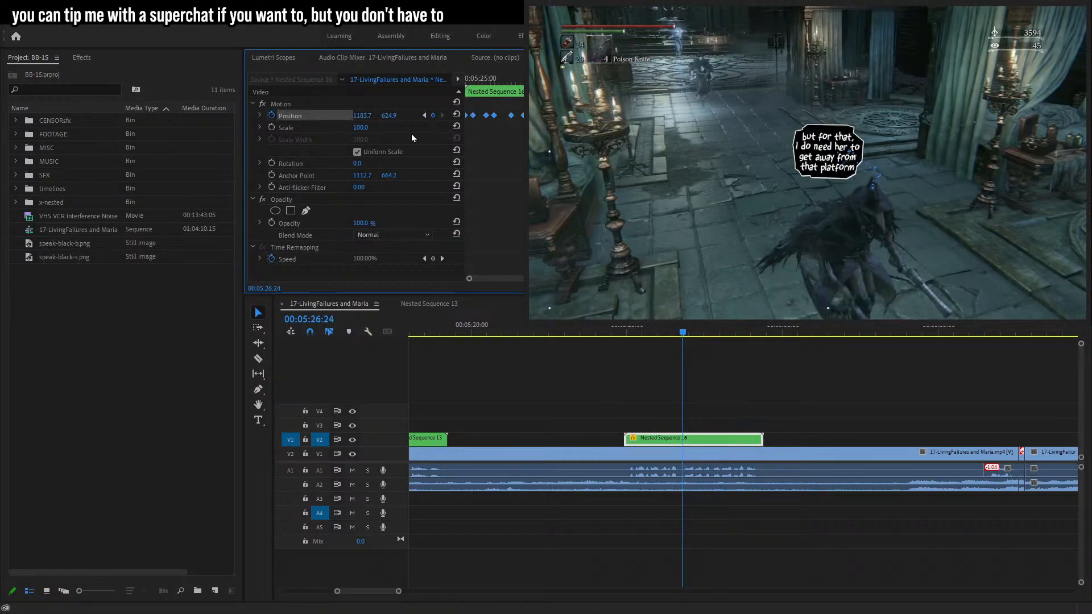
key("Right")
key("Right")
key("Right")
key("Right")
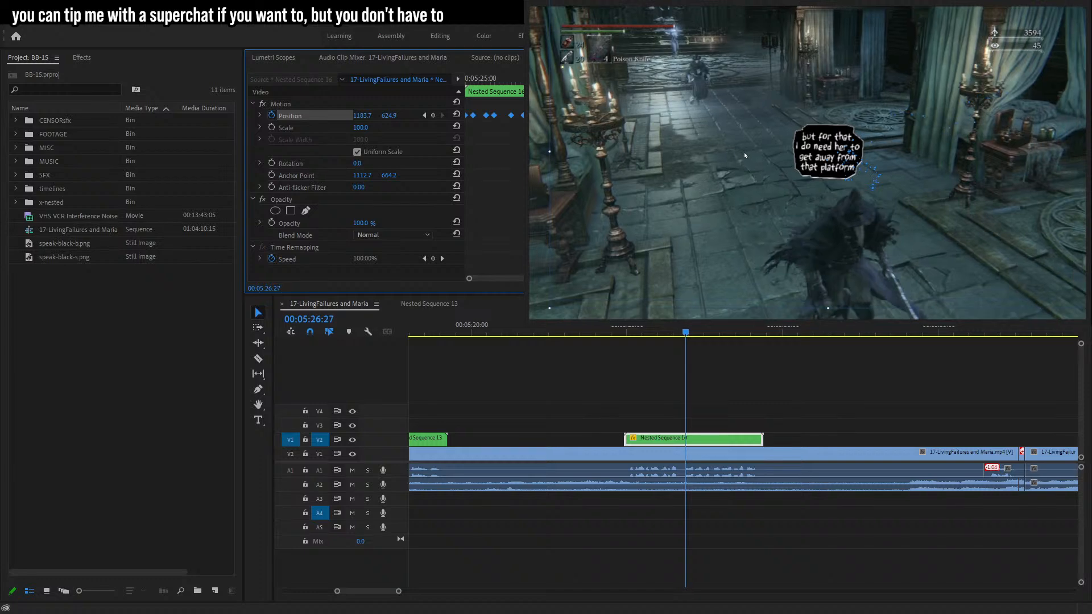
left_click_drag(748, 151, 712, 140)
key("Right")
key("Right")
key("Right")
key("Right")
key("Right")
key("Right")
key("Right")
key("Right")
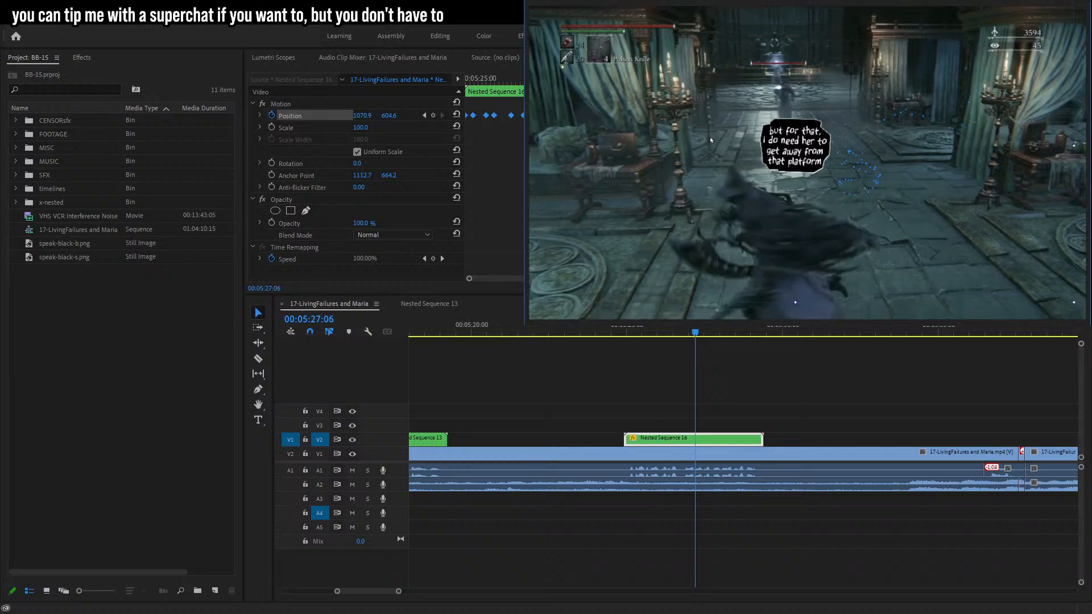
left_click_drag(711, 136, 614, 130)
key("Left")
key("Left")
key("Right")
key("Right")
key("Right")
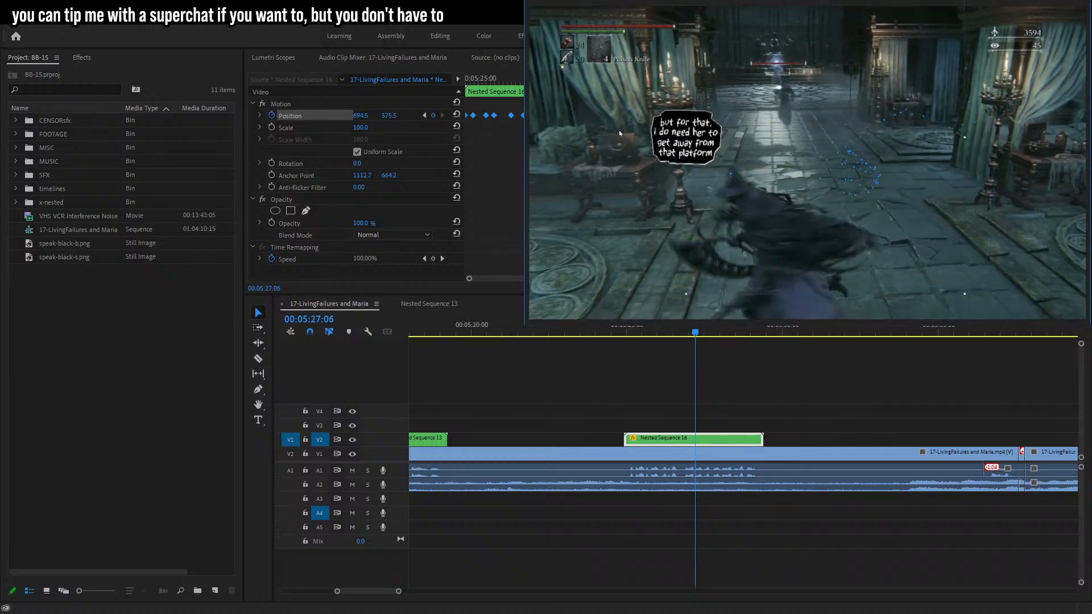
key("Right")
left_click_drag(648, 127, 683, 115)
key("Right")
key("Right")
key("Right")
key("Right")
key("Right")
key("Right")
key("Right")
key("Right")
key("Right")
key("Right")
key("Right")
Track the bubble forward frame by frame, repositioning it over the character to about 00:05:28:13.
key("Right")
key("Right")
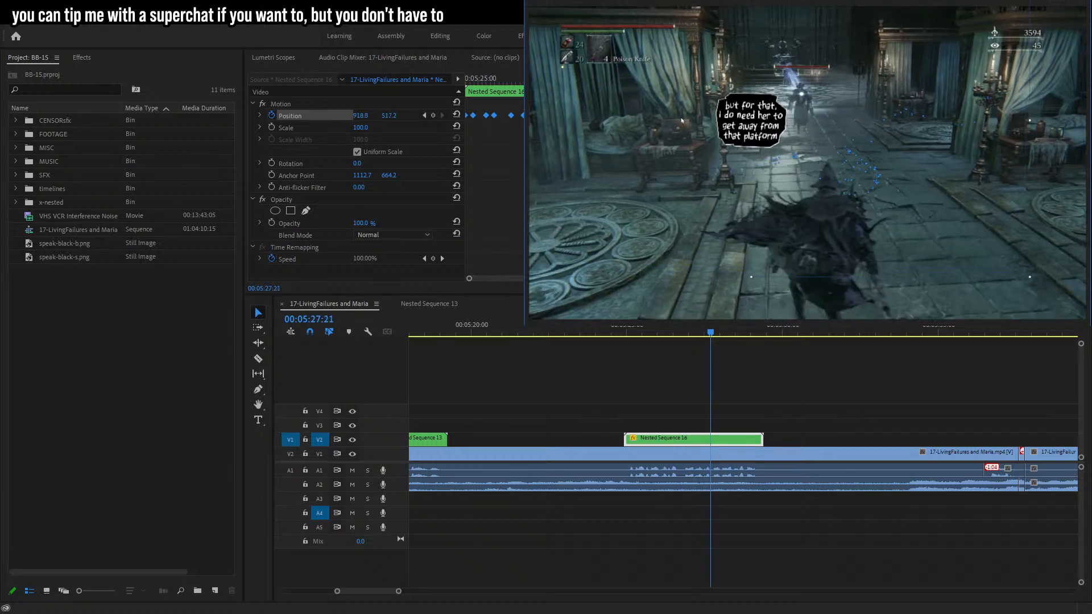
left_click_drag(682, 120, 720, 137)
key("Right")
key("Right")
key("Right")
key("Right")
key("Right")
key("Right")
key("Right")
key("Right")
key("Right")
key("Right")
key("Right")
key("Right")
key("Right")
key("Right")
key("Right")
key("Right")
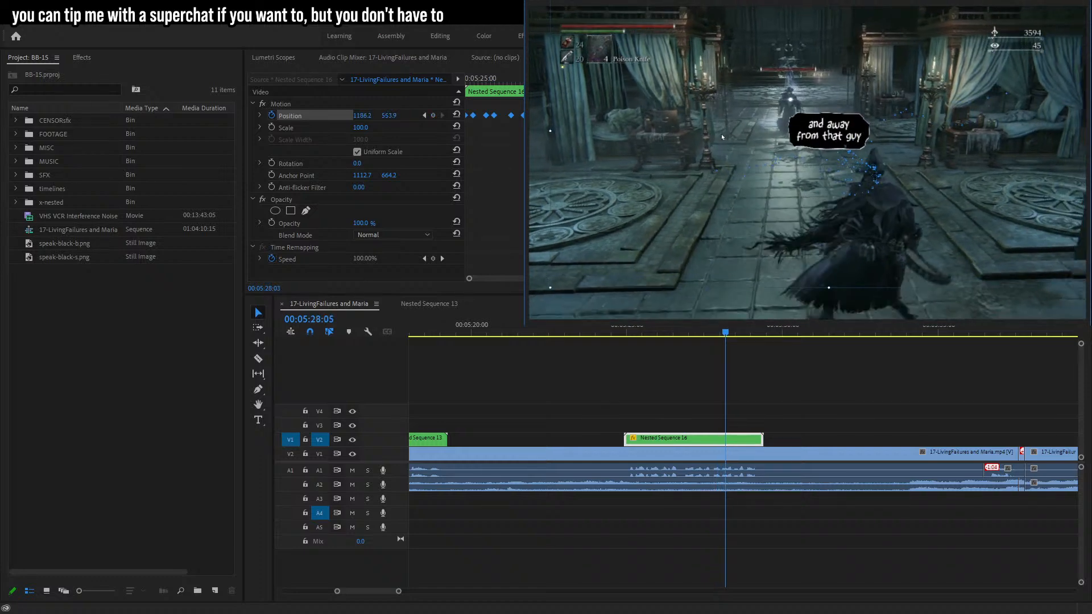
left_click_drag(723, 135, 724, 129)
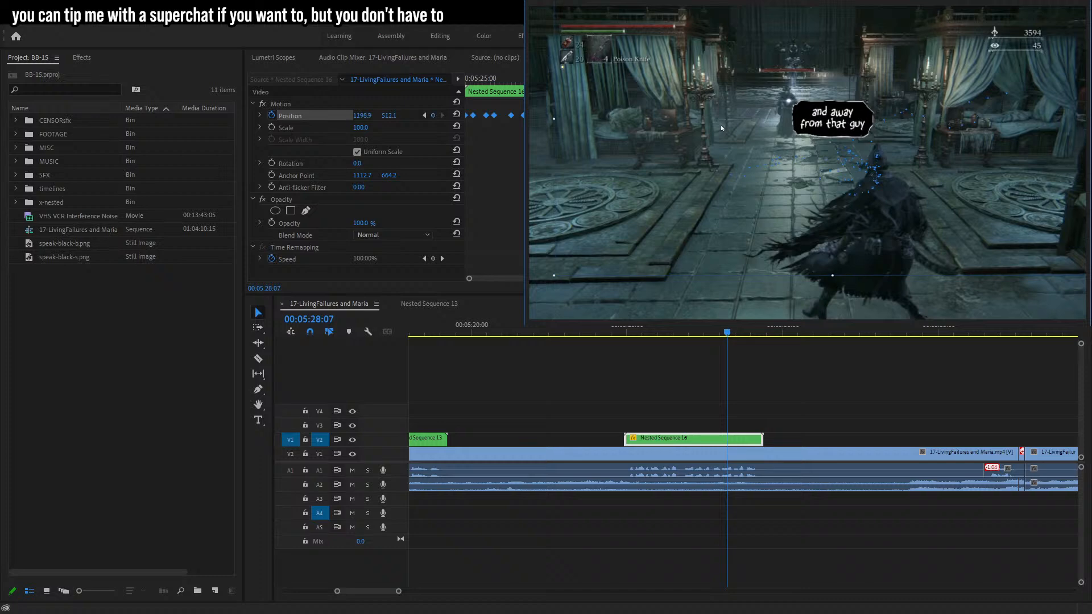
key("Right")
key("Right")
key("Right")
key("Right")
key("Right")
key("Right")
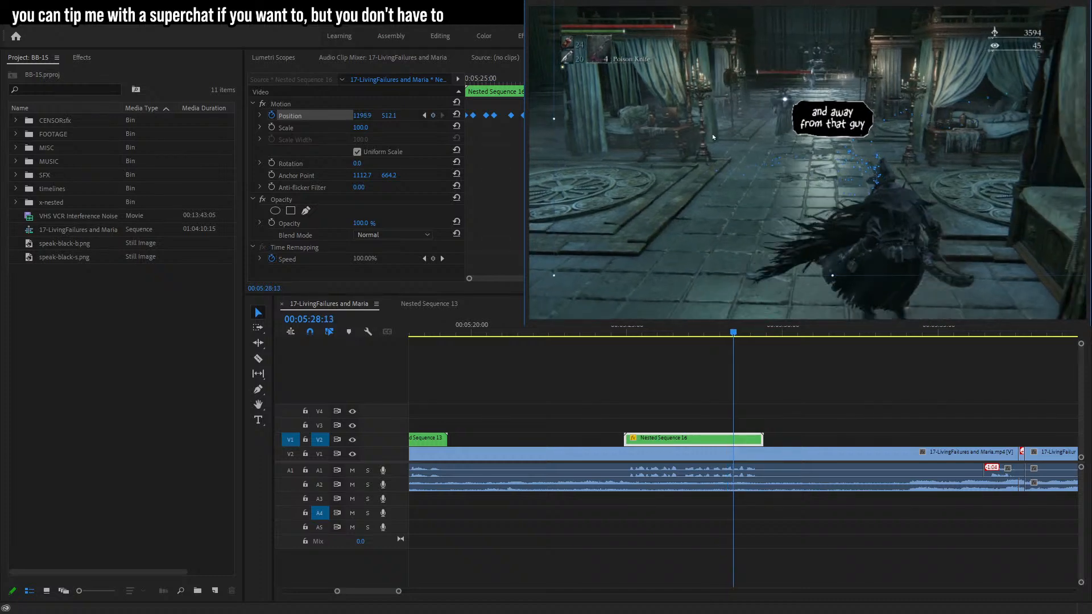
key("Right")
key("Right")
key("Right")
key("Right")
key("Right")
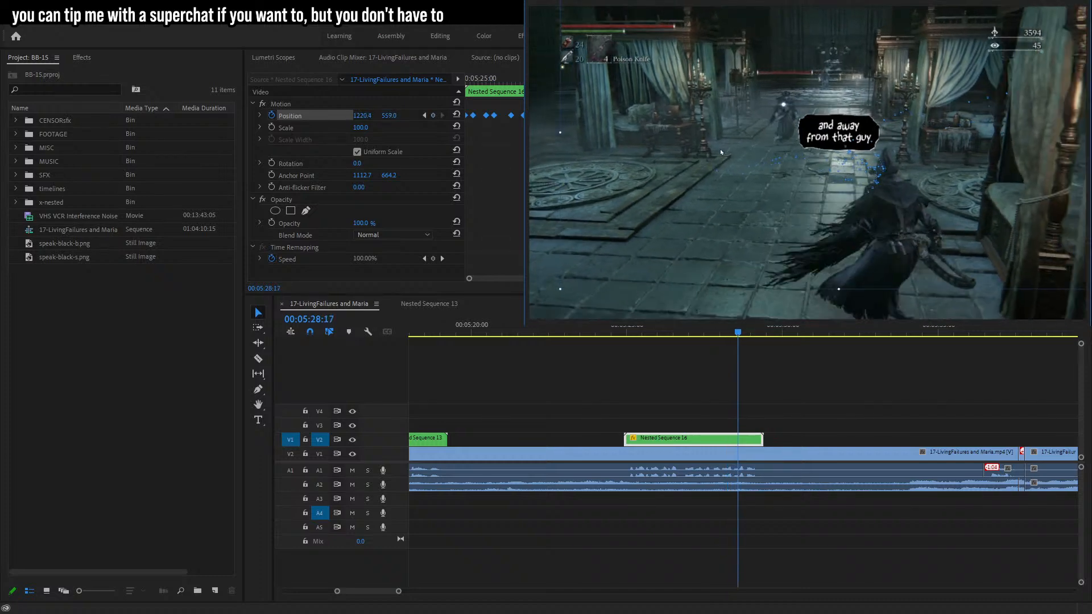
Continue repositioning the bubble frame by frame to about 00:05:29:13, correcting one overshoot along the way.
left_click_drag(720, 149, 723, 138)
key("Right")
key("Right")
key("Right")
key("Right")
key("Right")
key("Right")
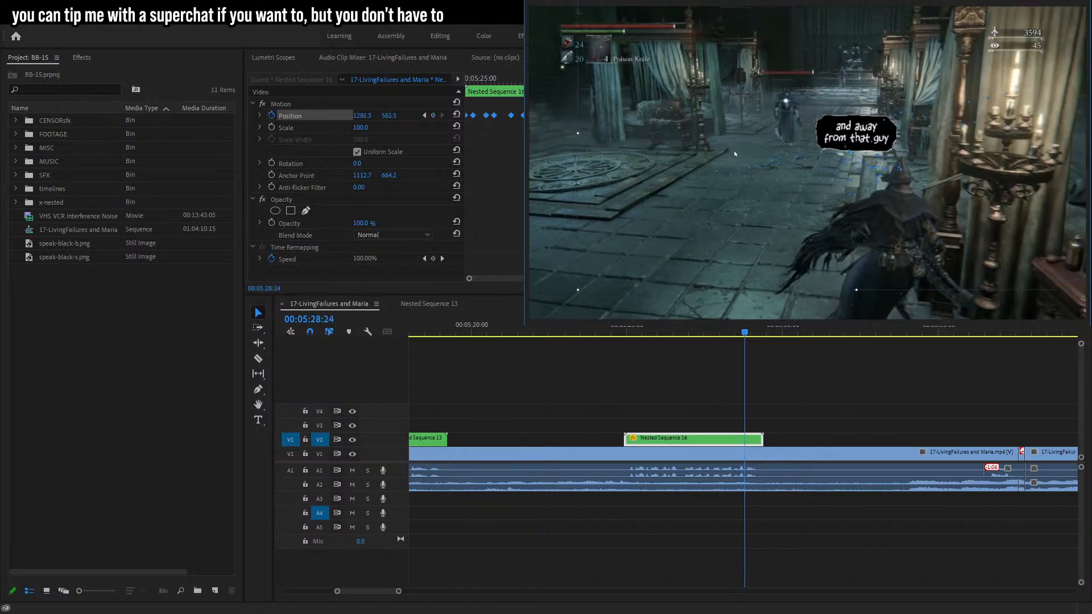
key("Right")
key("Right")
key("Right")
key("Right")
key("Right")
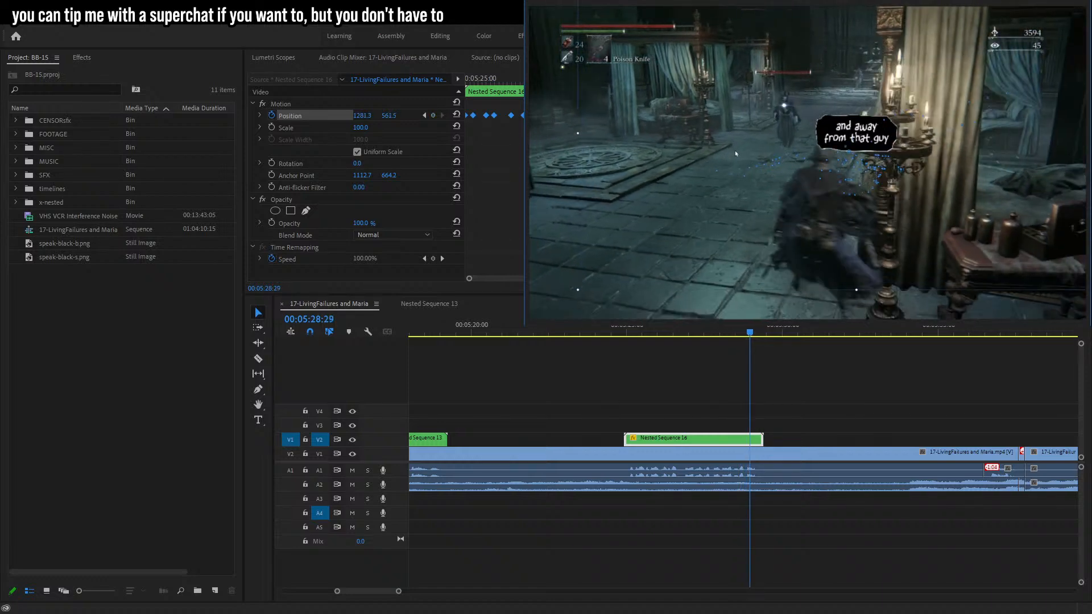
key("Right")
left_click_drag(736, 154, 652, 132)
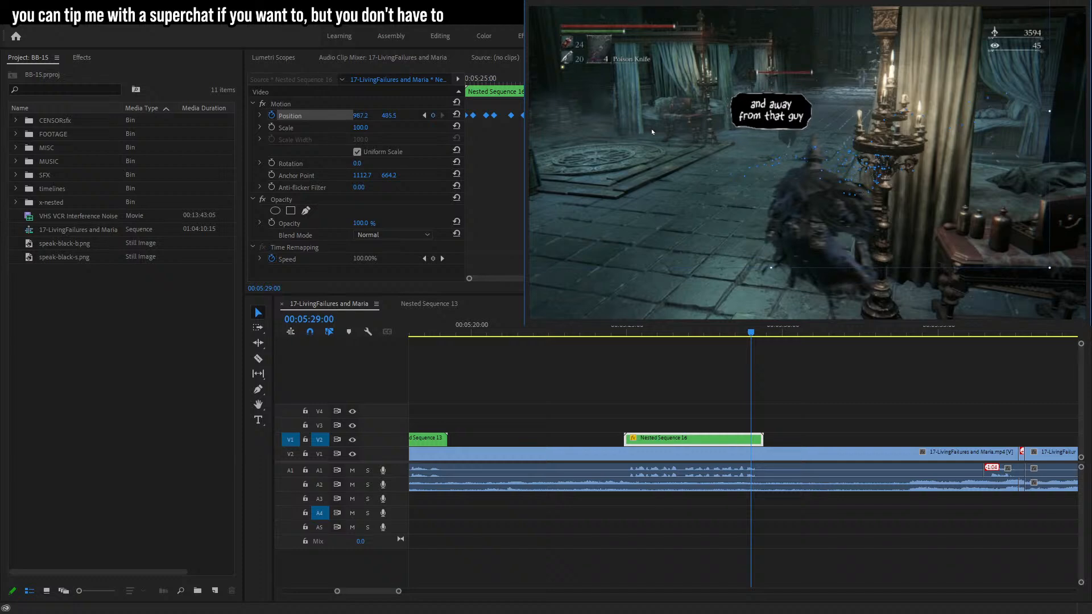
key("Left")
key("Right")
key("Right")
key("Right")
key("Right")
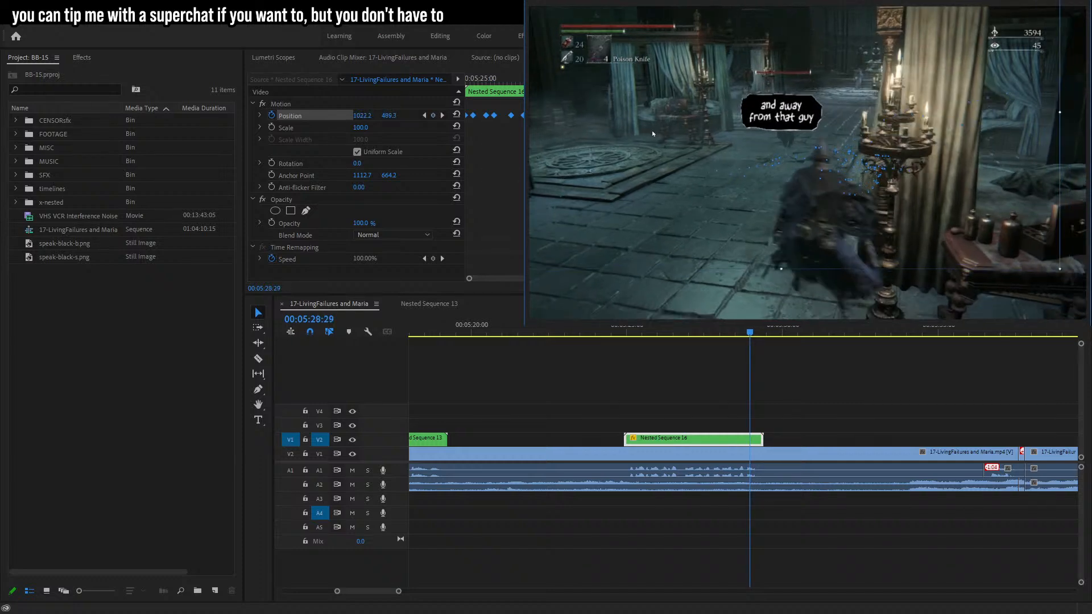
left_click_drag(653, 130, 654, 146)
key("Right")
key("Right")
key("Right")
key("Right")
key("Right")
key("Right")
key("Right")
key("Right")
key("Right")
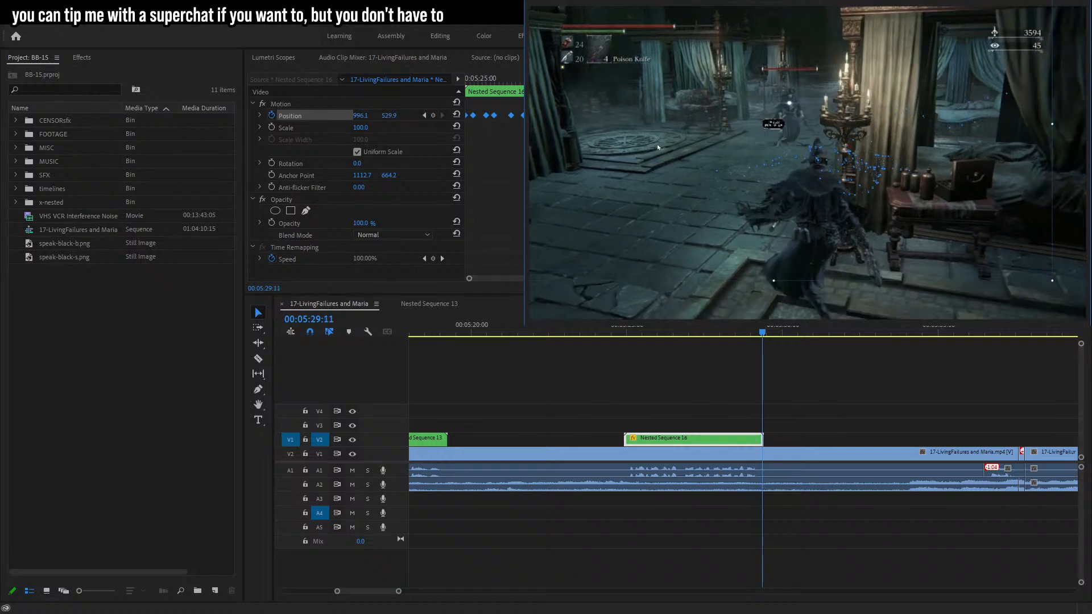
key("Right")
key("Right")
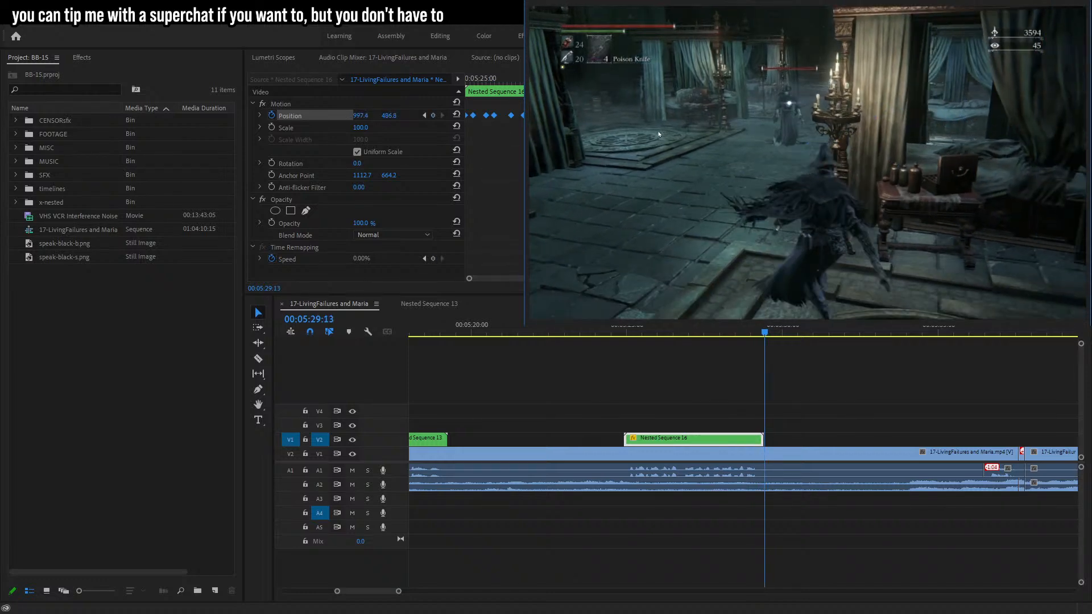
Play back the tracked bubble from earlier in the timeline, then deselect and return to the selection tool.
left_click(610, 330)
key("space")
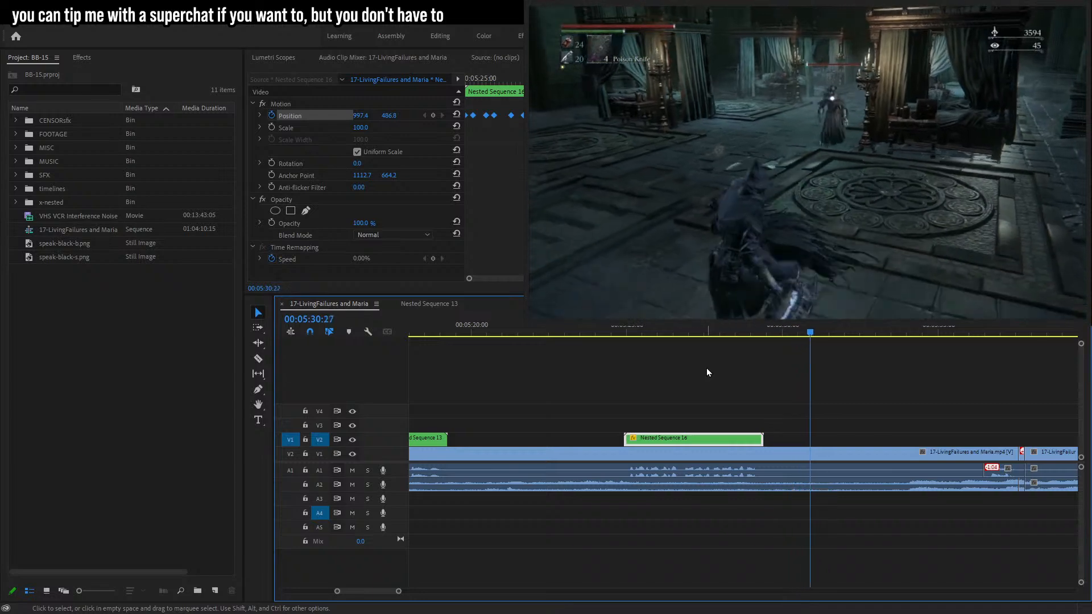
left_click(923, 380)
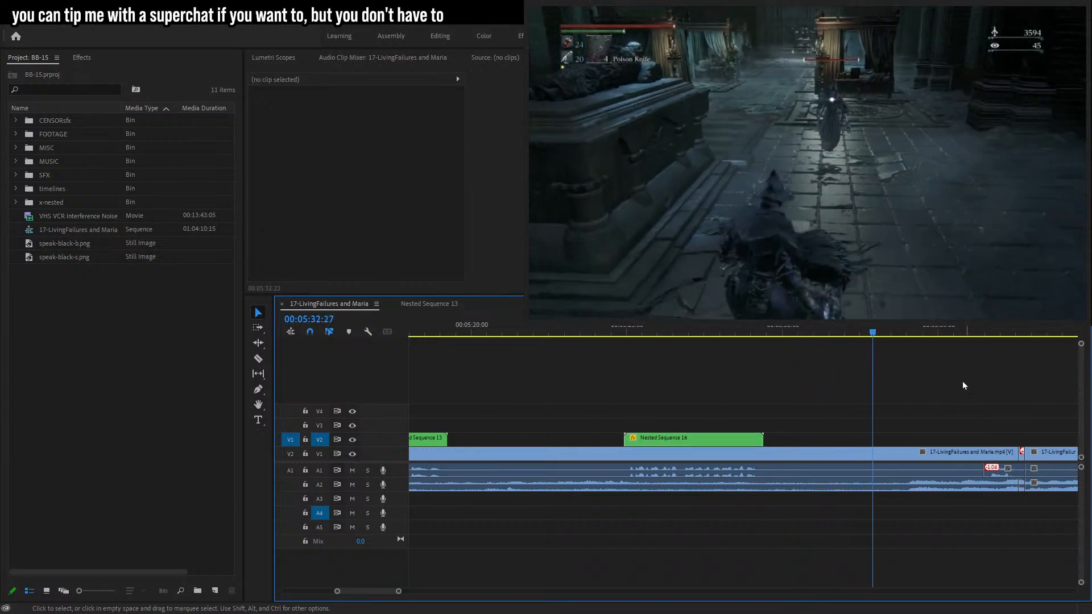
left_click(257, 311)
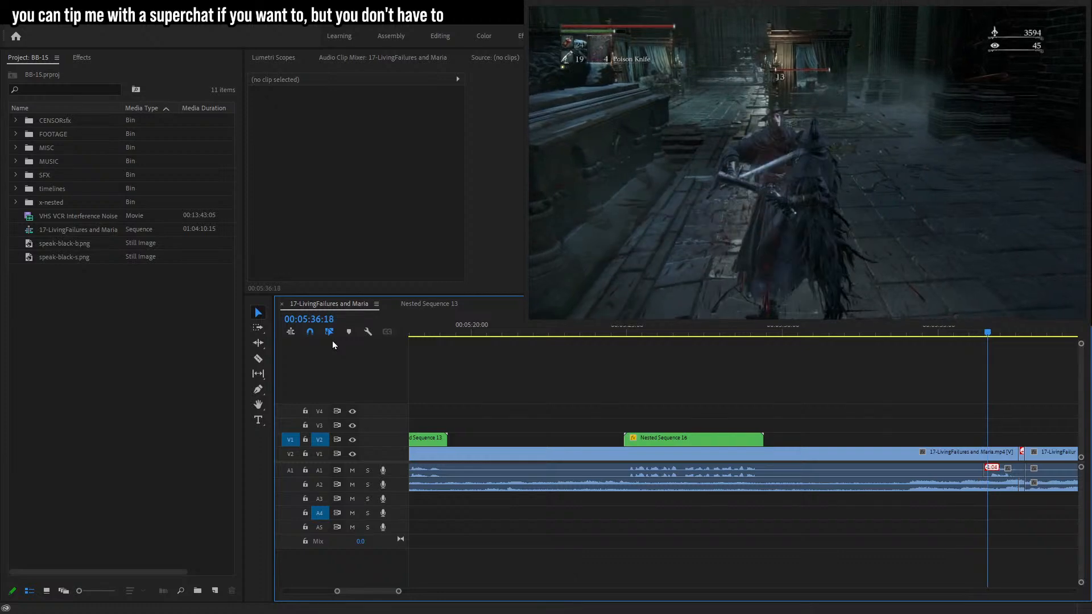
Place the speak-black-s.png bubble image on the track above the footage at 00:05:36:20.
left_click(1012, 331)
left_click_drag(1012, 332, 993, 342)
left_click_drag(76, 245, 987, 438)
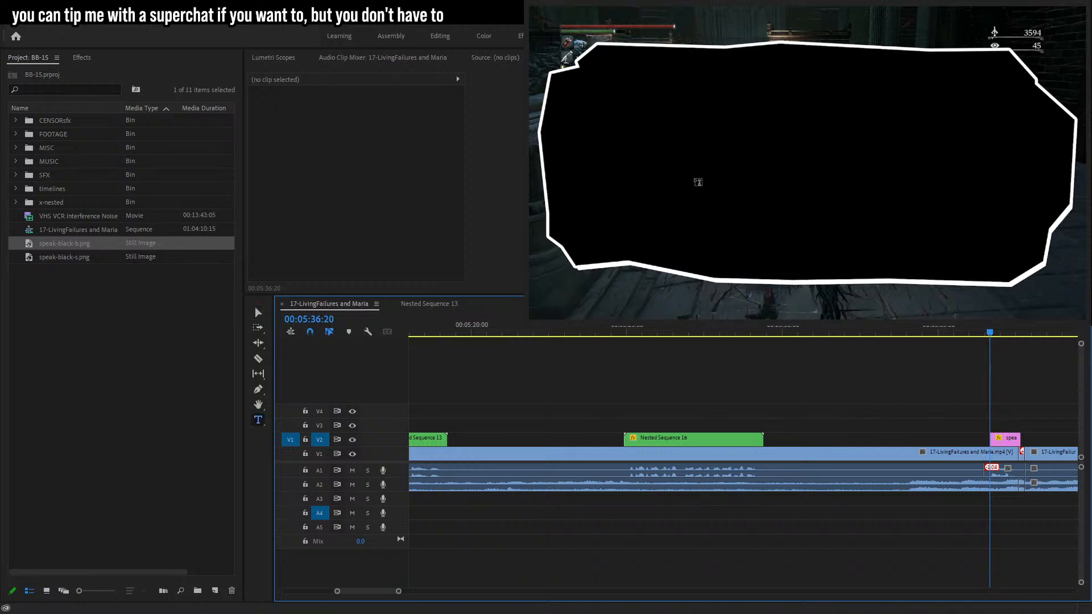
key("ctrl+z")
left_click_drag(73, 257, 996, 439)
Add a caption reading "that'll do the trick!" on three lines and center it inside the bubble.
left_click(700, 143)
type("that'll")
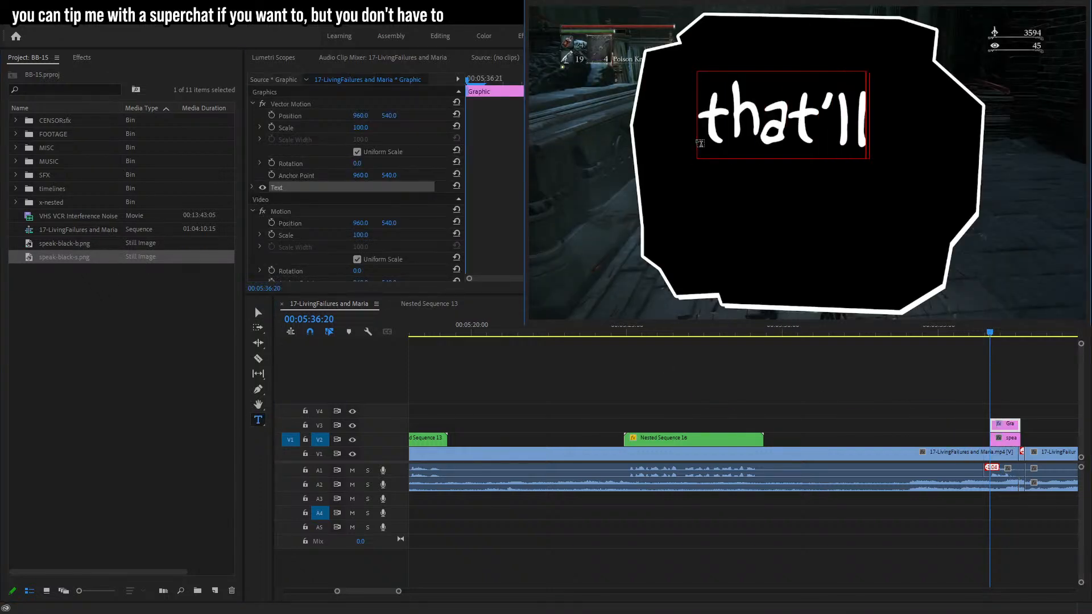
key("Return")
type("do the")
key("Return")
type("tric")
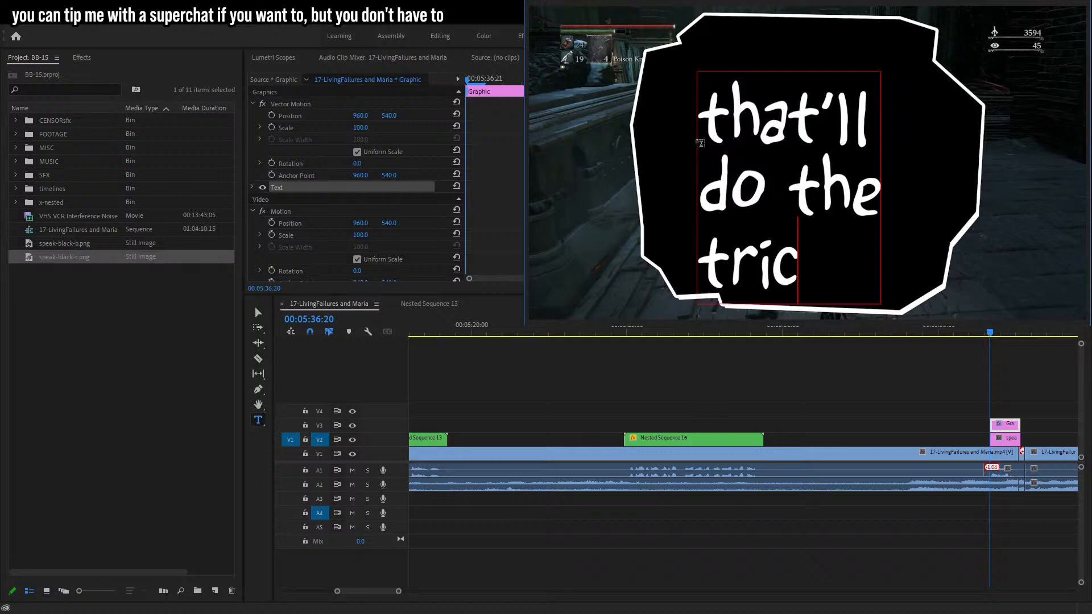
type("k!")
key("Escape")
key("v")
left_click_drag(776, 213, 919, 162)
Nest the bubble image and caption clips together into one nested sequence.
left_click_drag(937, 398, 1034, 439)
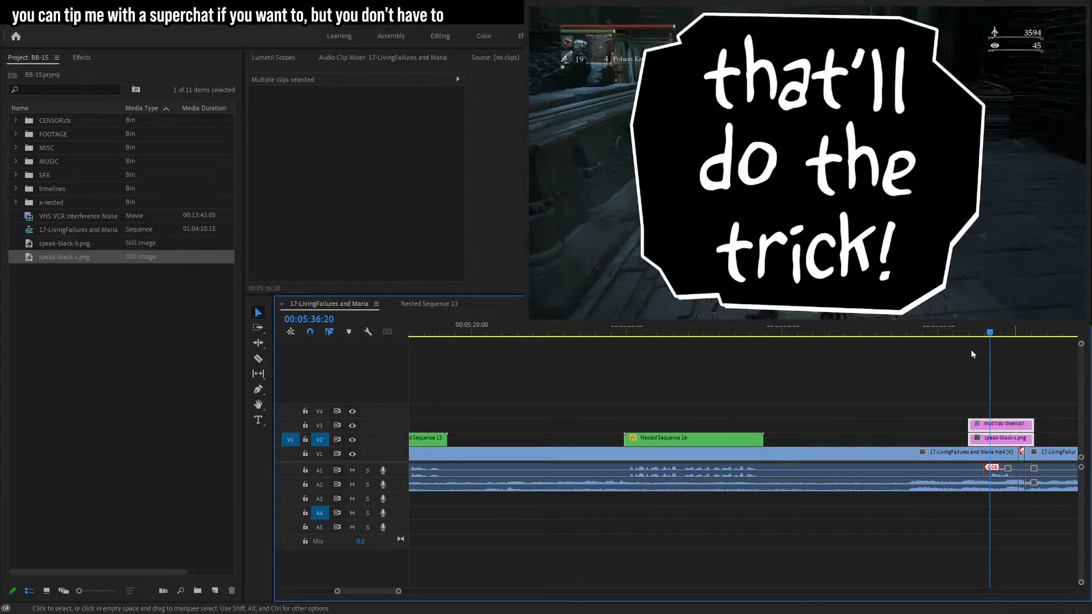
key("alt+n")
key("Return")
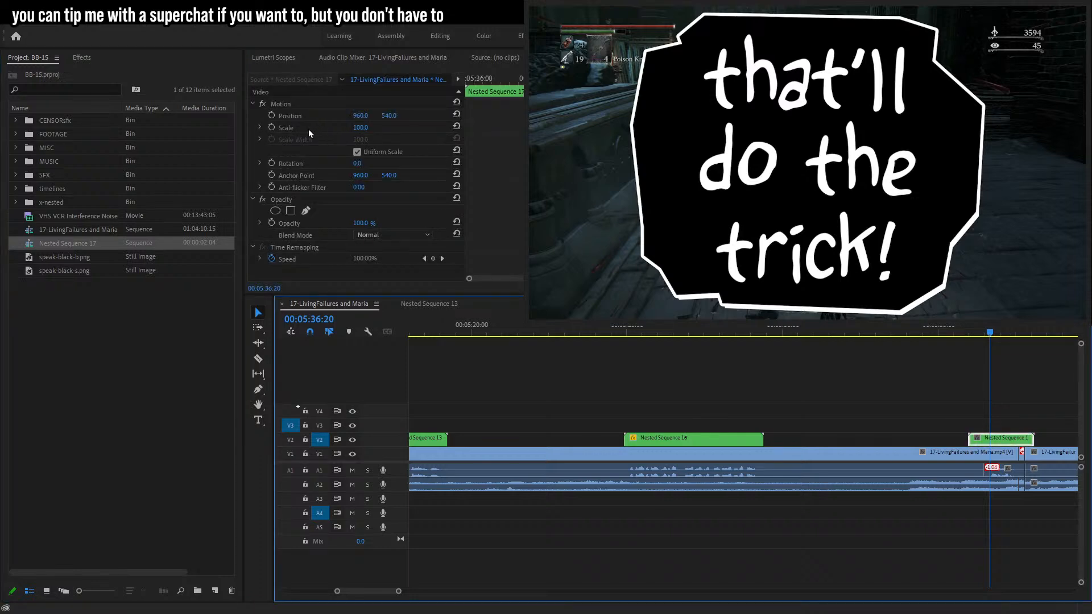
Set the nested bubble's scale to 12, undoing an accidental move of the bubble.
left_click(361, 128)
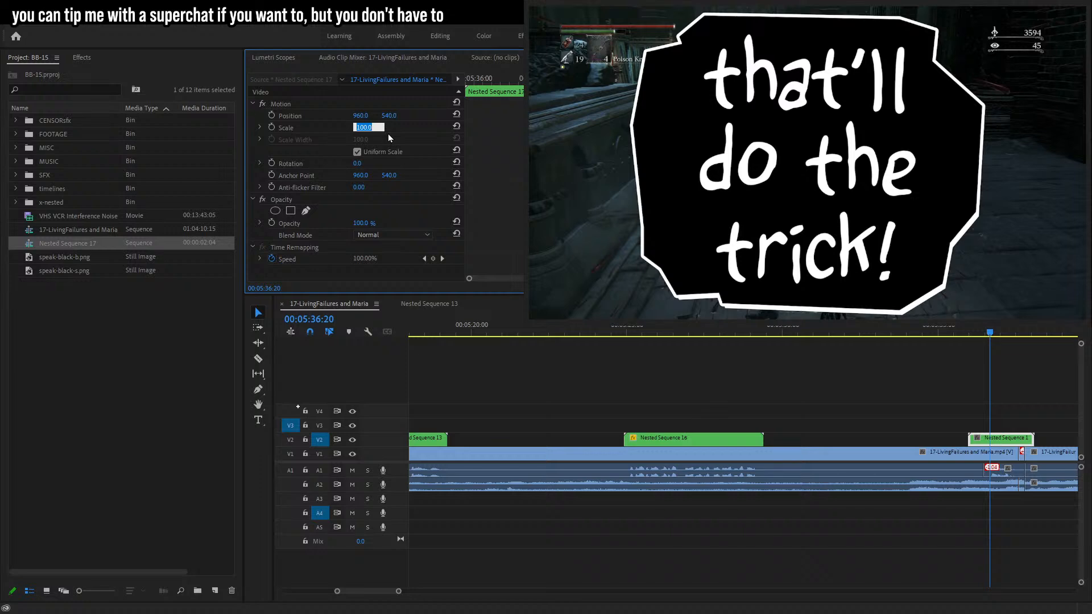
type("10")
key("Return")
left_click(357, 127)
type("12")
key("Return")
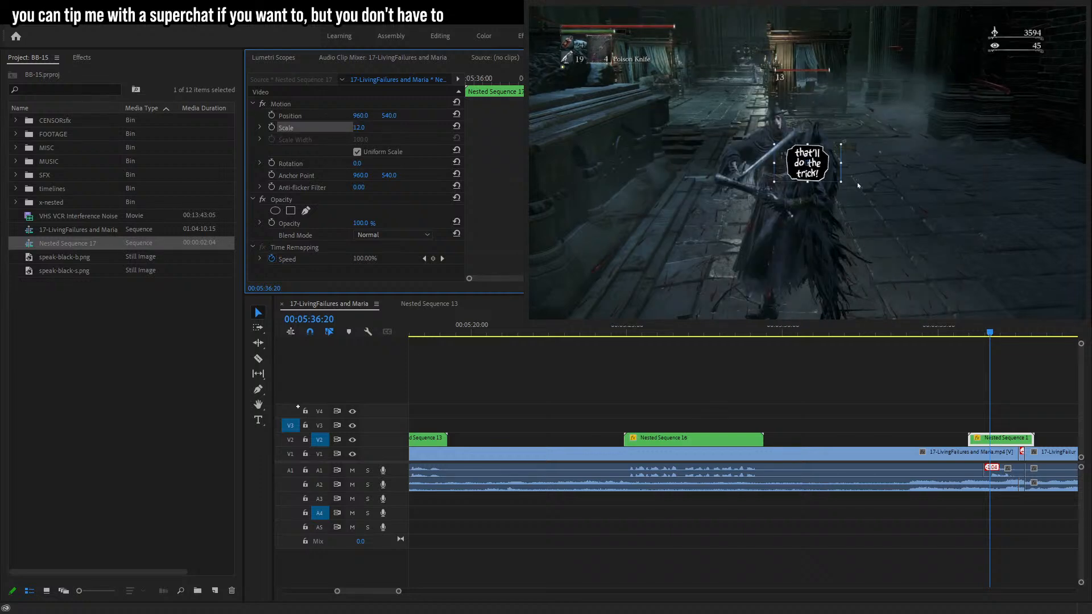
left_click_drag(824, 178, 865, 135)
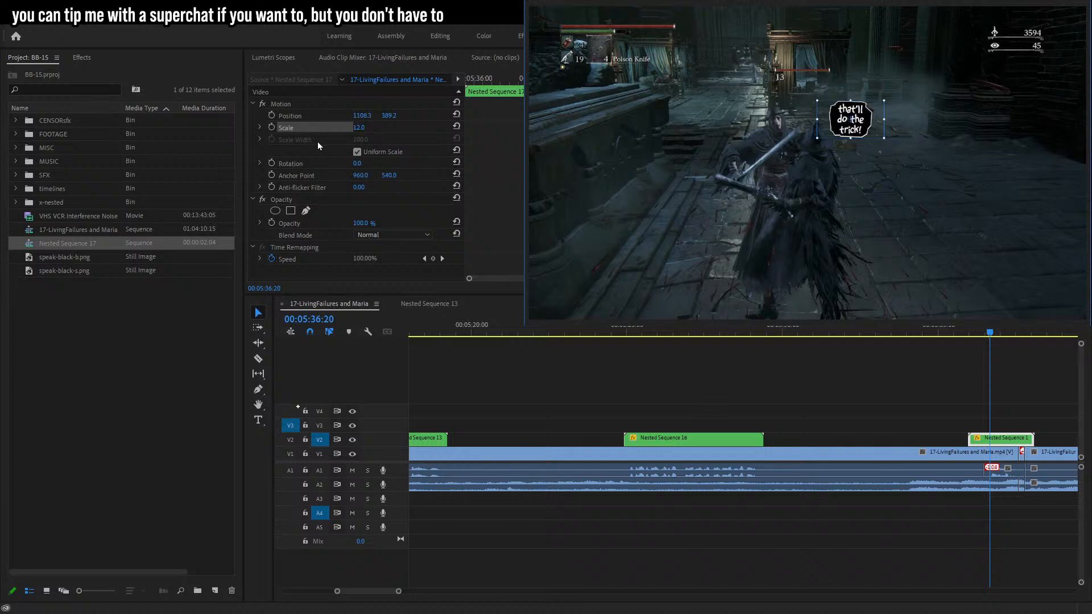
key("ctrl+z")
Animate a scale pop-in: keyframe scale 12, then 14 at 00:05:36:21, and 0 three frames earlier.
left_click(271, 127)
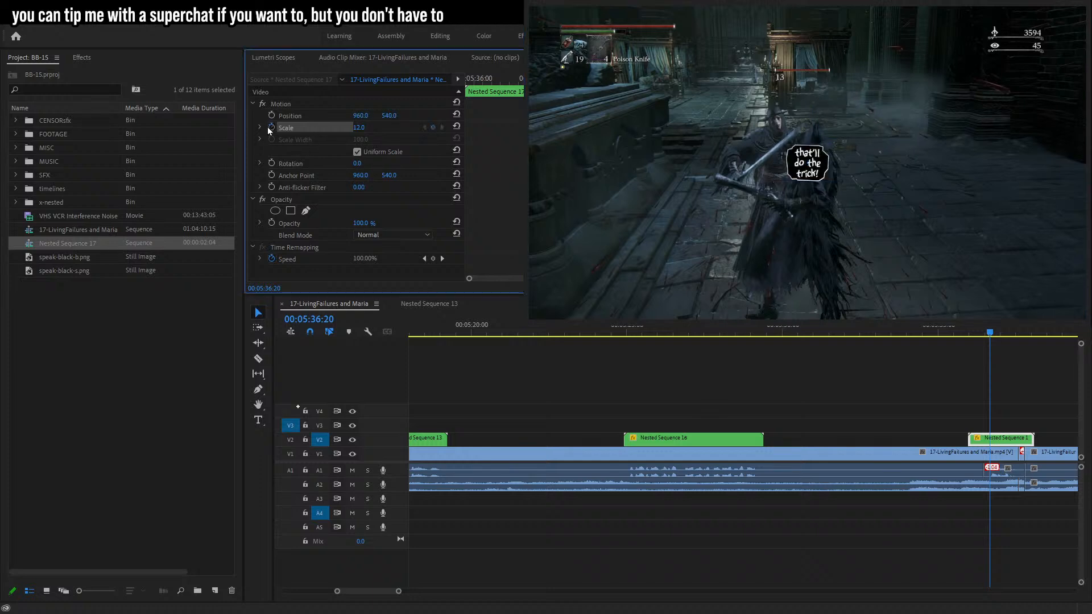
key("Right")
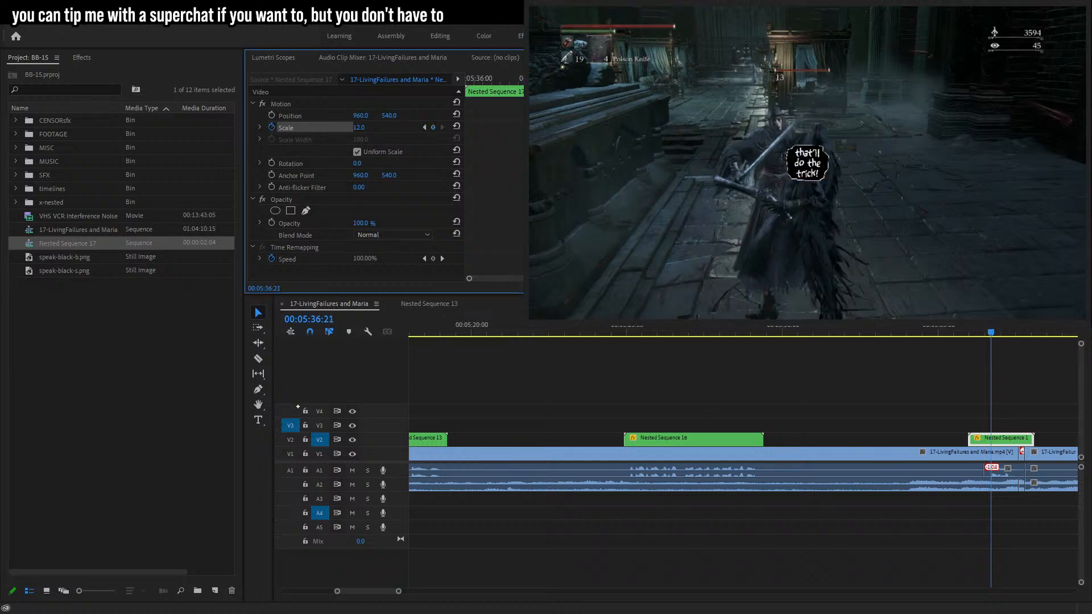
scroll(364, 182, "down", 1)
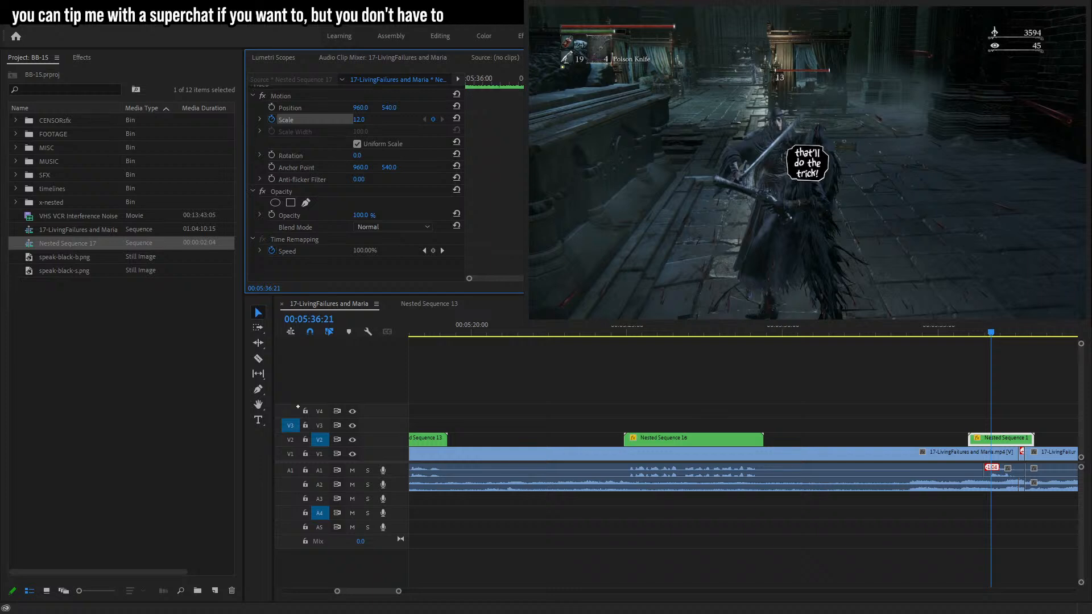
key("Right")
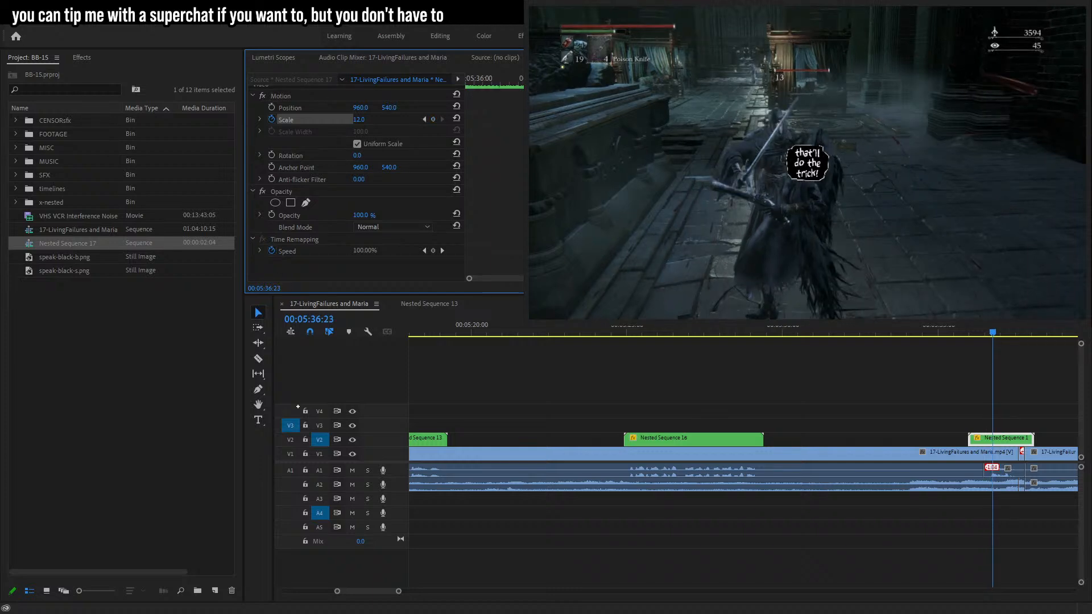
key("Left")
key("Left")
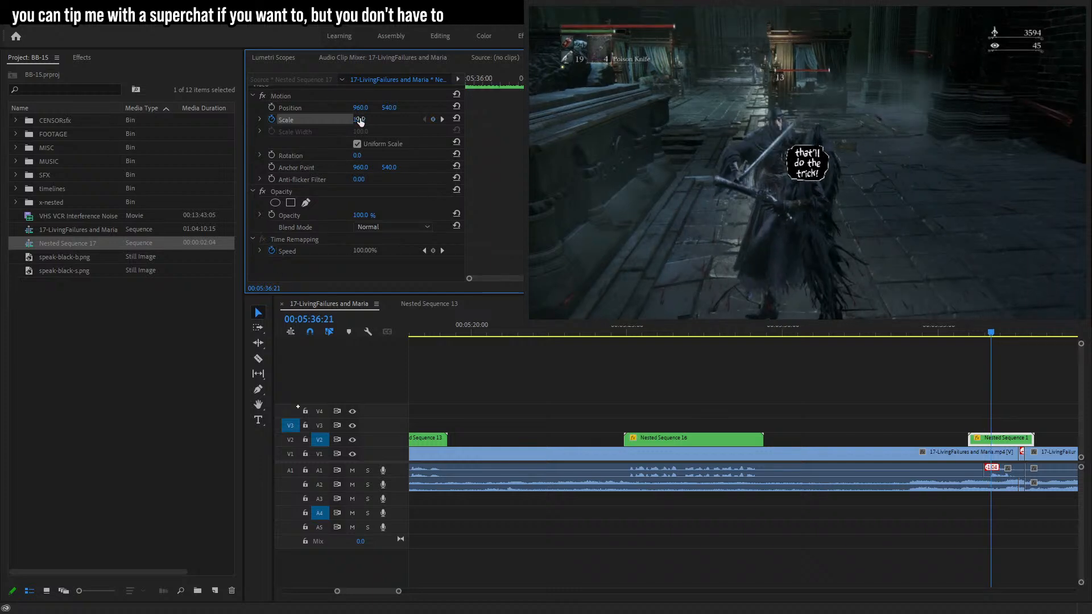
type("14")
key("Return")
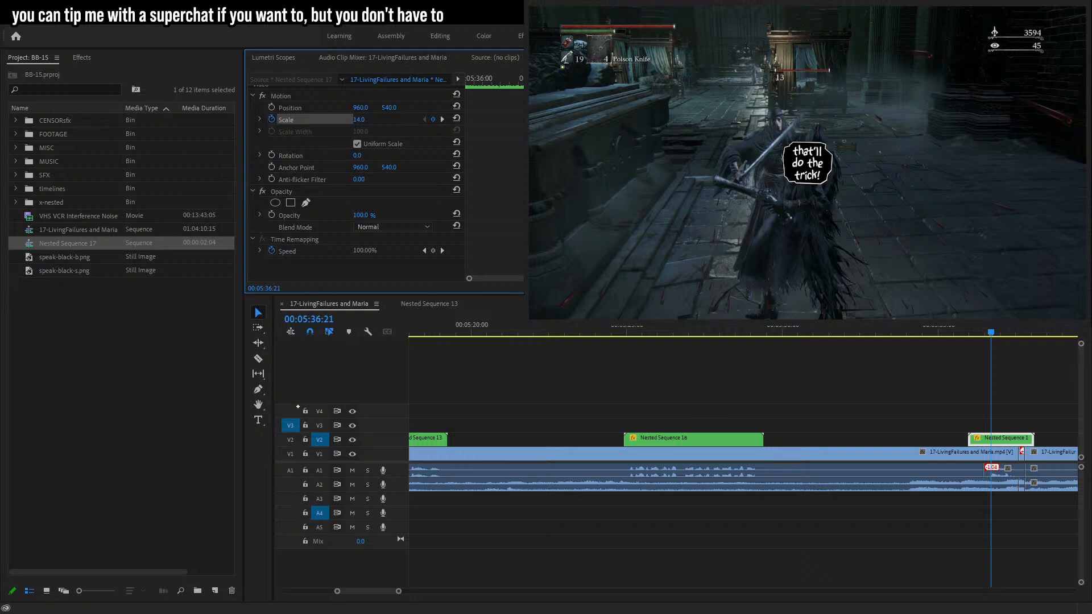
key("Left")
key("Left")
key("Left")
key("Left")
left_click(359, 120)
type("0")
key("Return")
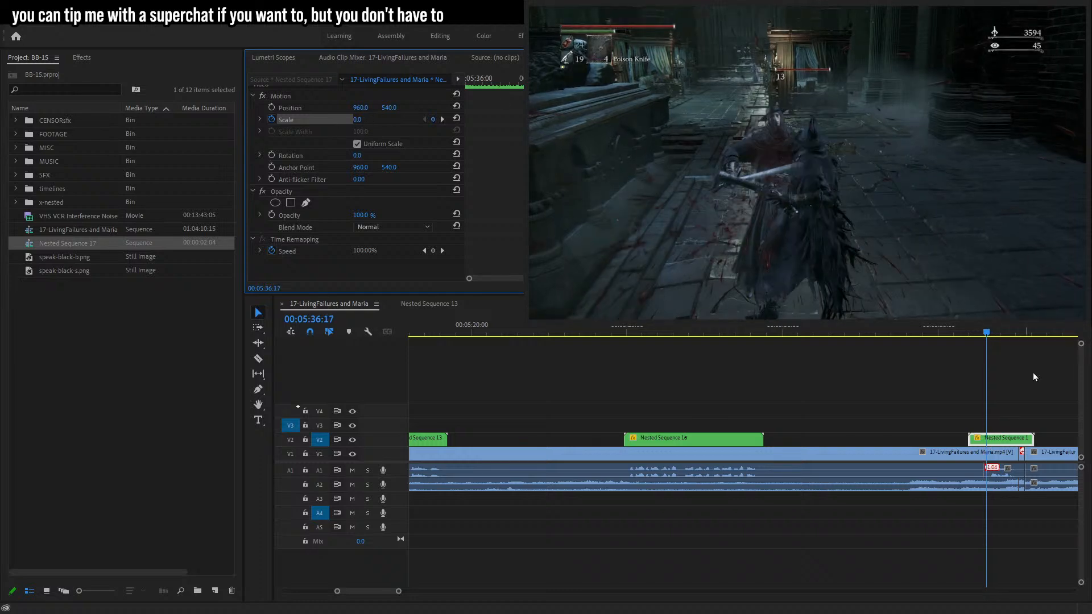
Trim the nested bubble clip on the timeline and preview the pop-in animation.
left_click(980, 438)
left_click_drag(990, 441, 1023, 442)
key("space")
left_click(991, 331)
left_click(998, 440)
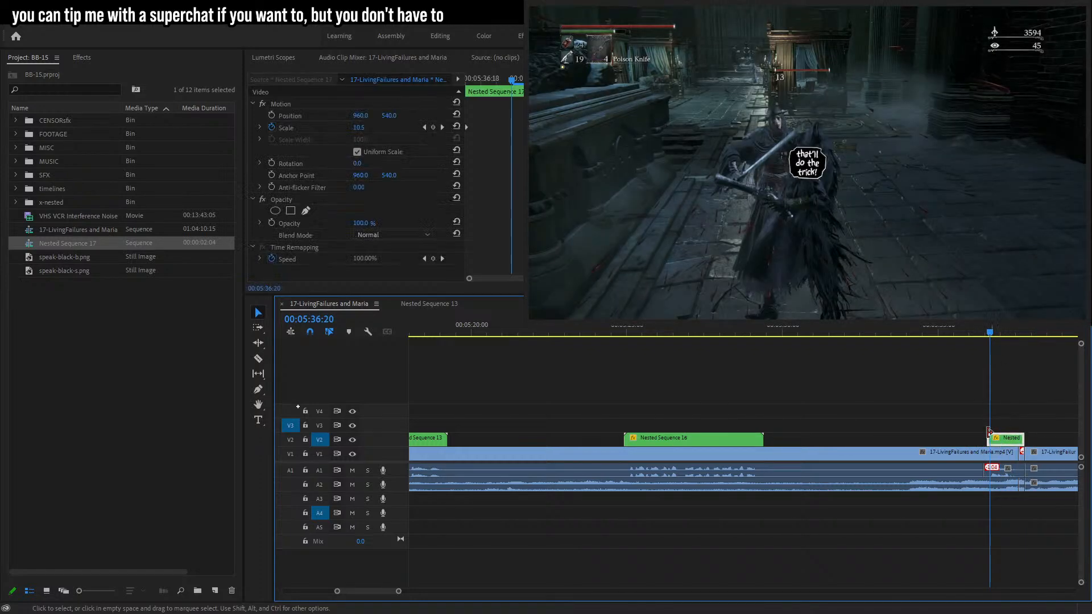
Enable position keyframes and raise the bubble above the character's head at 00:05:36:23, setting its vertical position to 327.
left_click(290, 115)
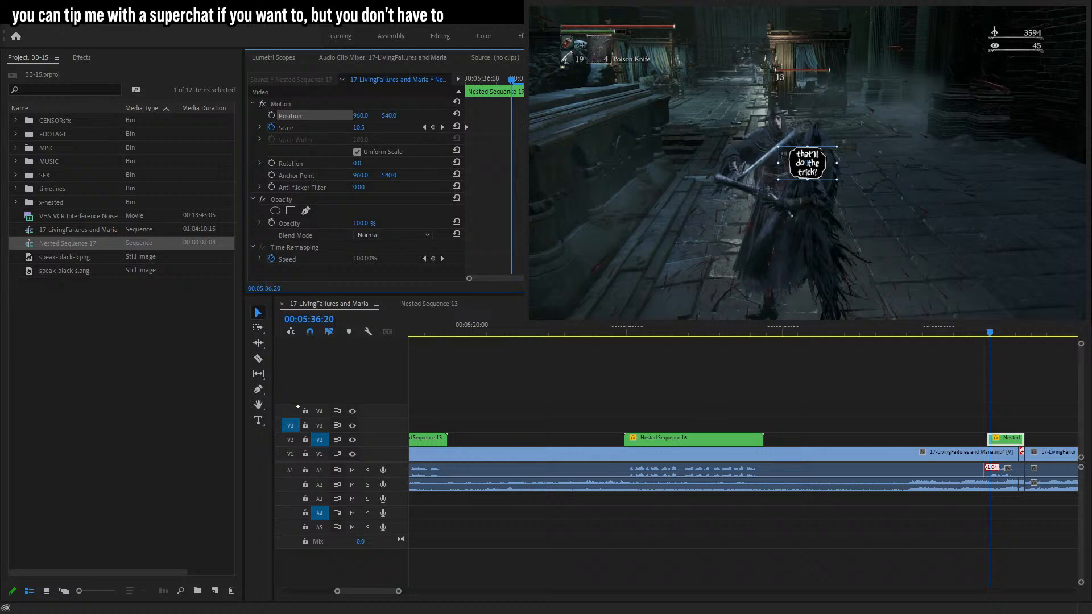
key("Right")
key("Right")
key("Right")
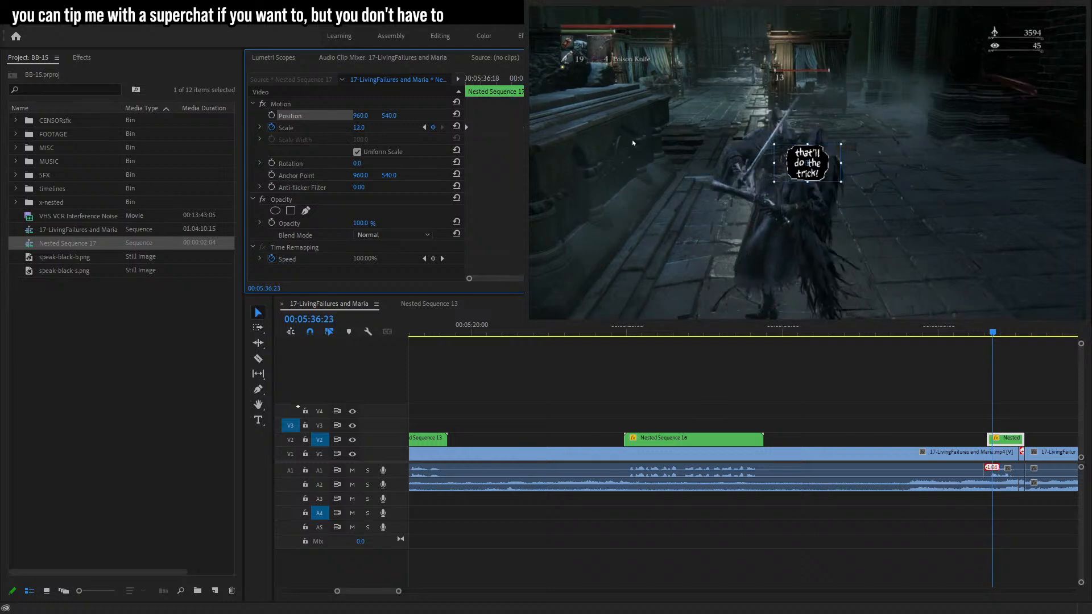
left_click(273, 116)
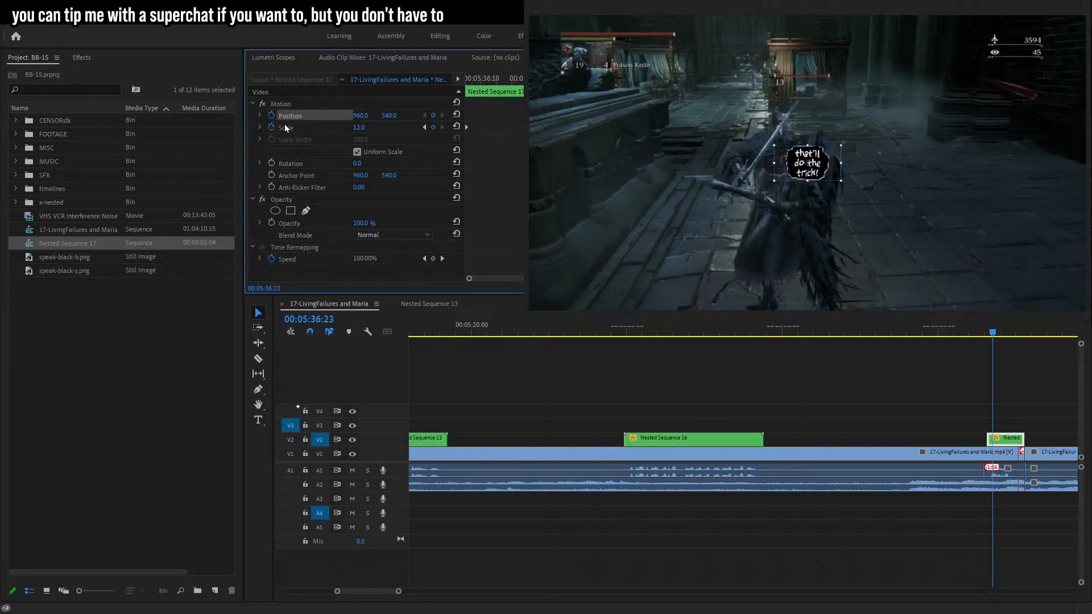
left_click_drag(831, 171, 833, 121)
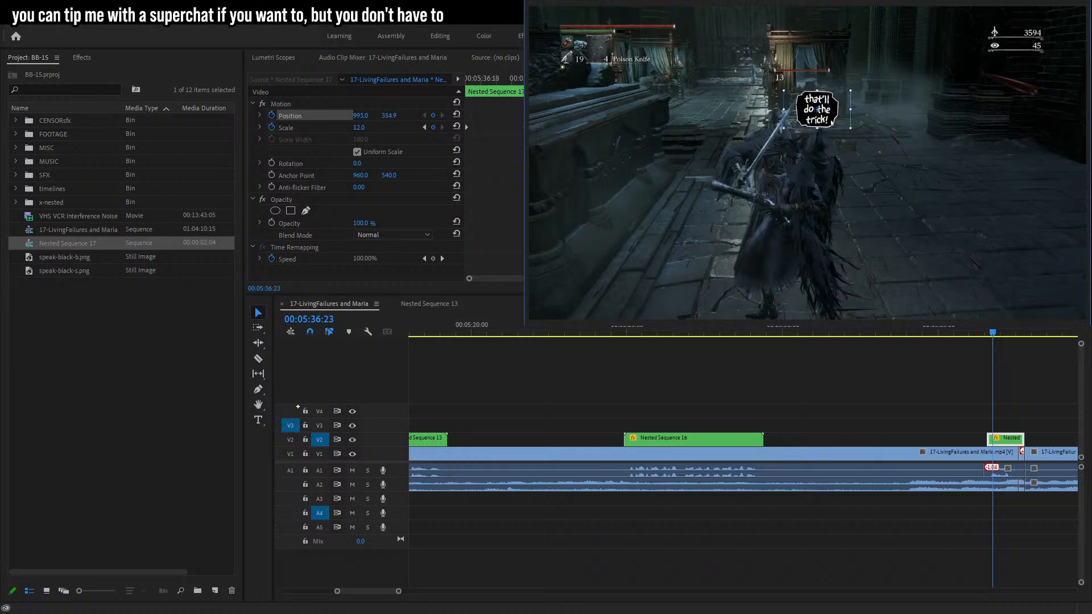
key("shift+5")
left_click_drag(390, 116, 292, 116)
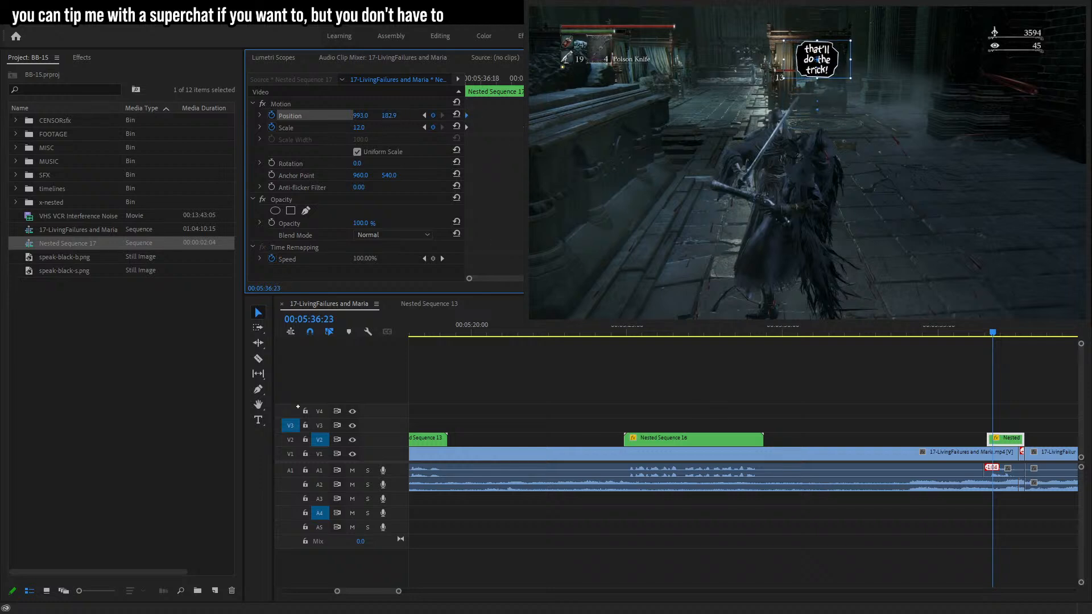
left_click_drag(390, 115, 462, 148)
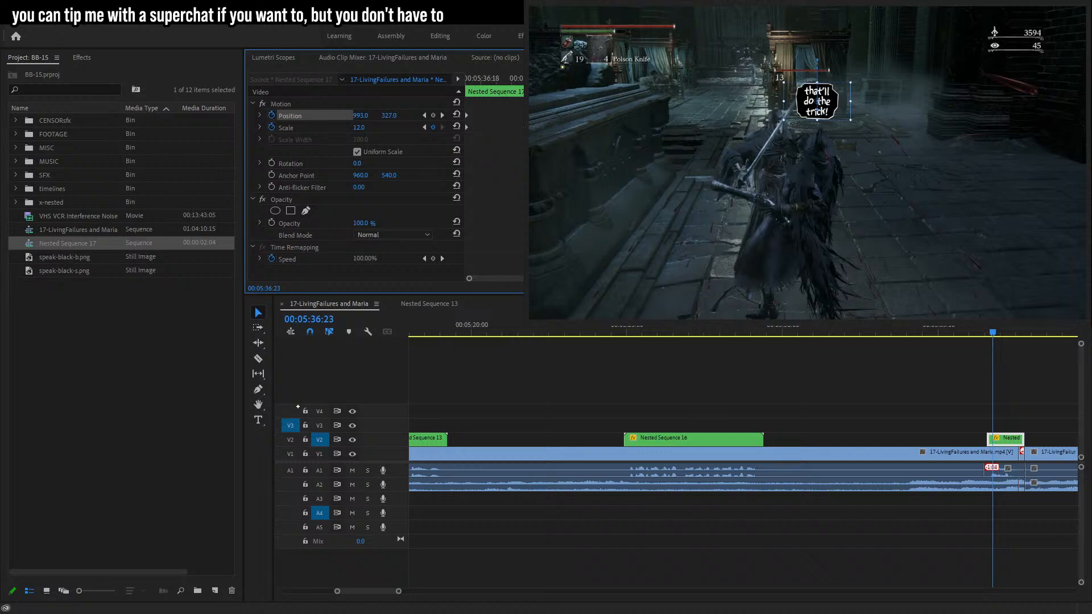
Play back the timeline from the playhead to preview the nested bubble pop-in.
left_click(1048, 404)
left_click(986, 333)
key("space")
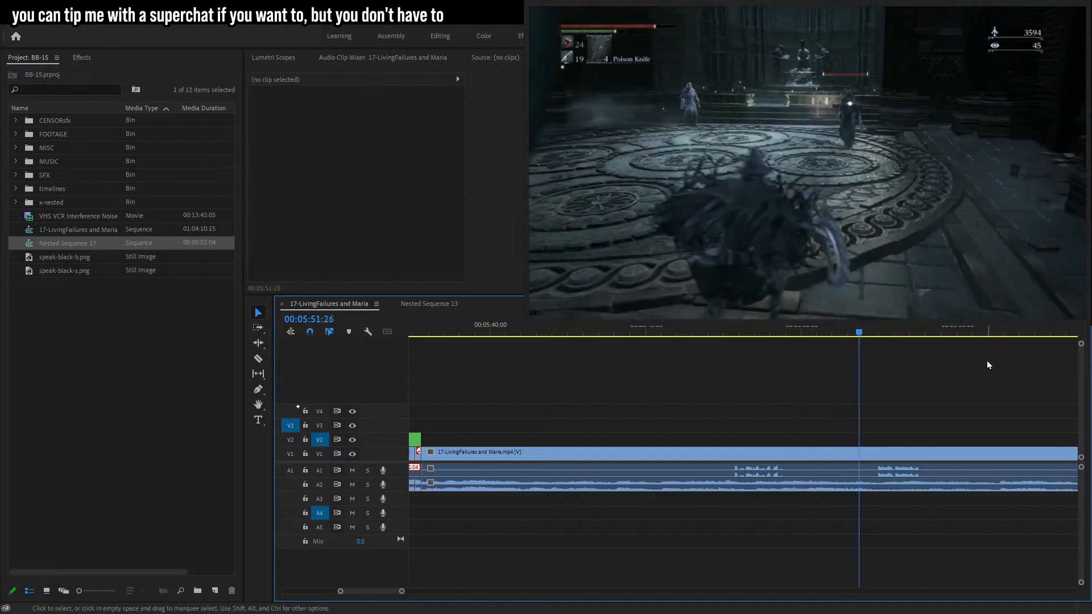
left_click_drag(403, 591, 454, 591)
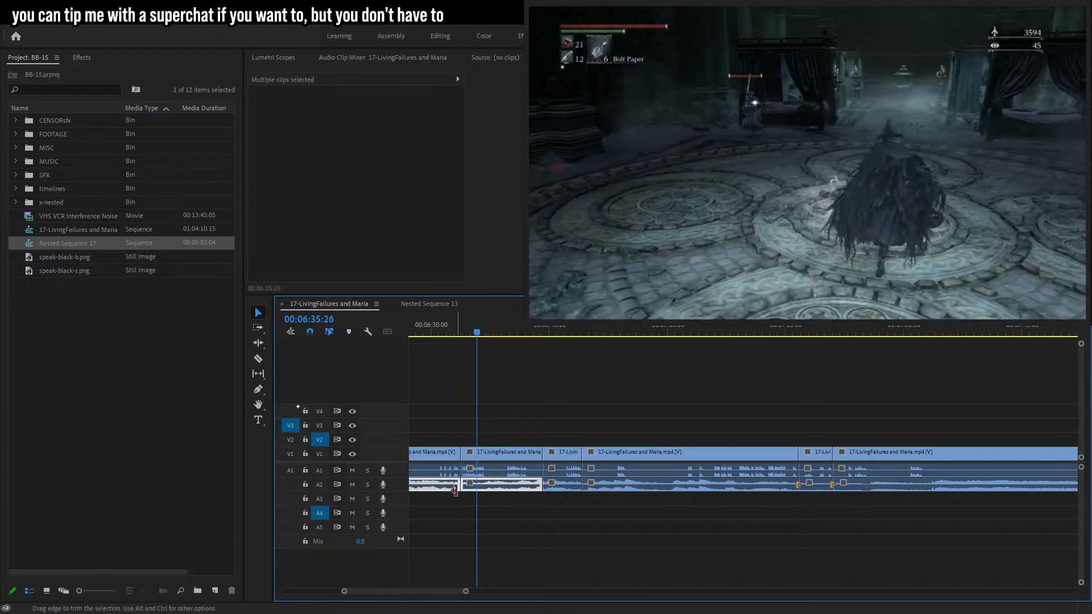
Apply default audio crossfades to the selected censored audio clips around the cuts.
left_click_drag(550, 501, 536, 484)
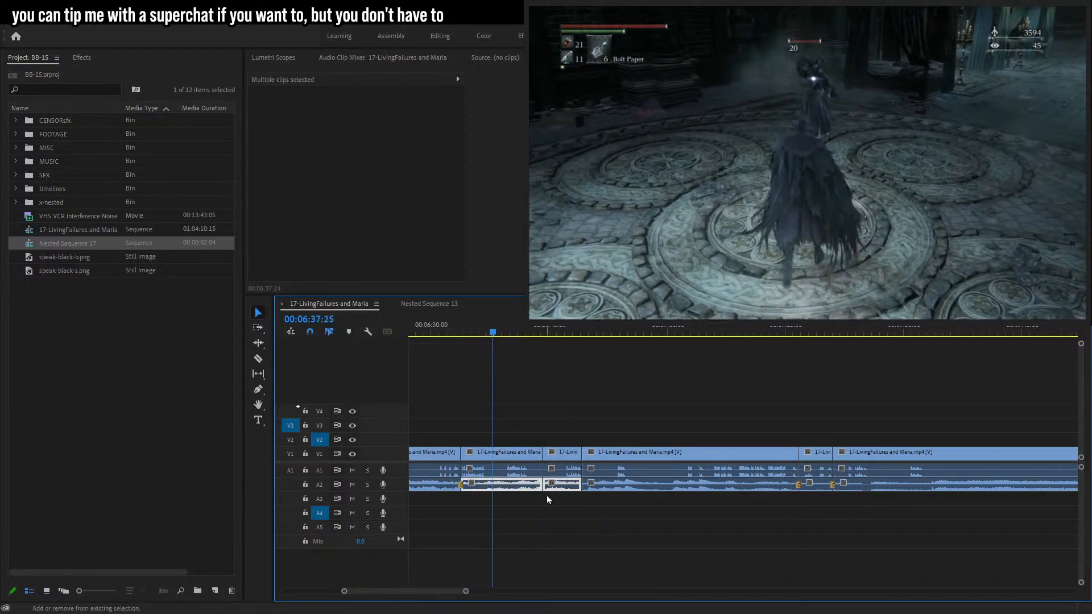
key("shift+d")
left_click_drag(598, 507, 573, 455)
key("shift+d")
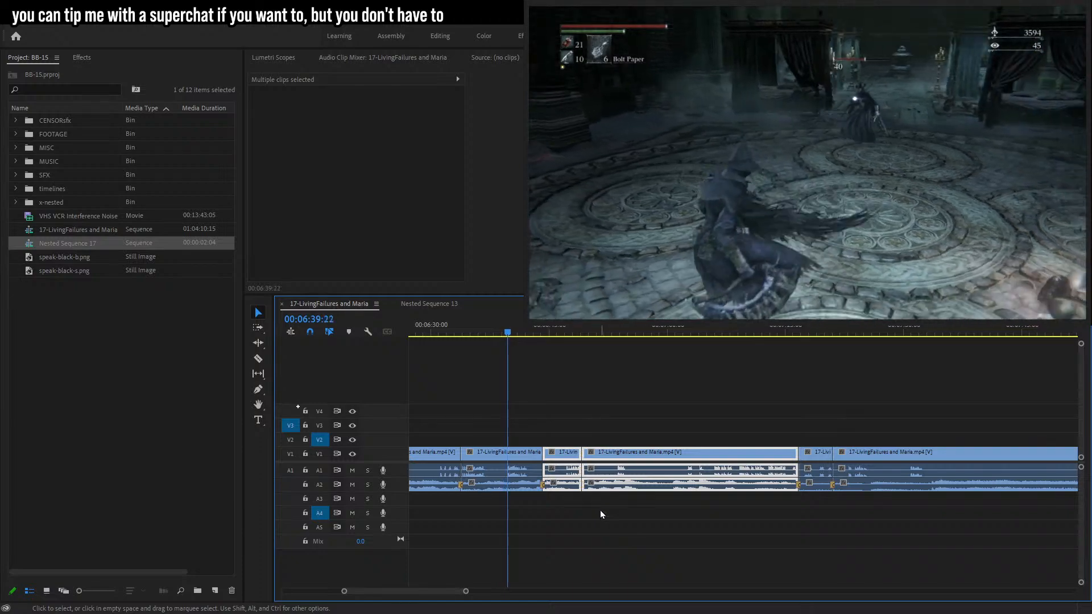
left_click(599, 510)
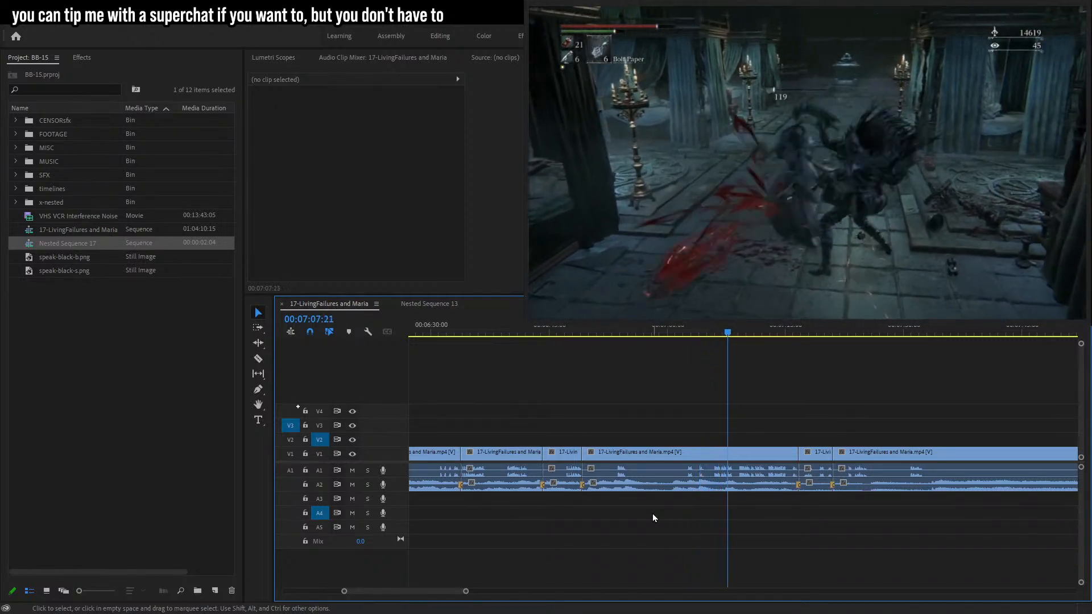
Preview footage further along the timeline and save the project.
left_click_drag(466, 591, 441, 591)
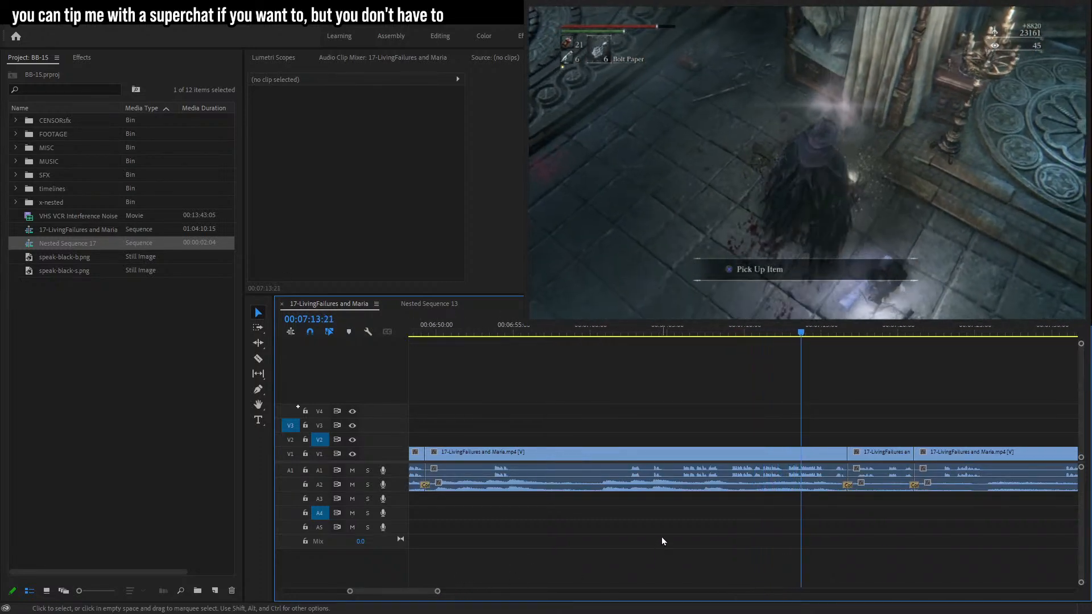
left_click(703, 336)
left_click_drag(806, 332, 838, 328)
key("space")
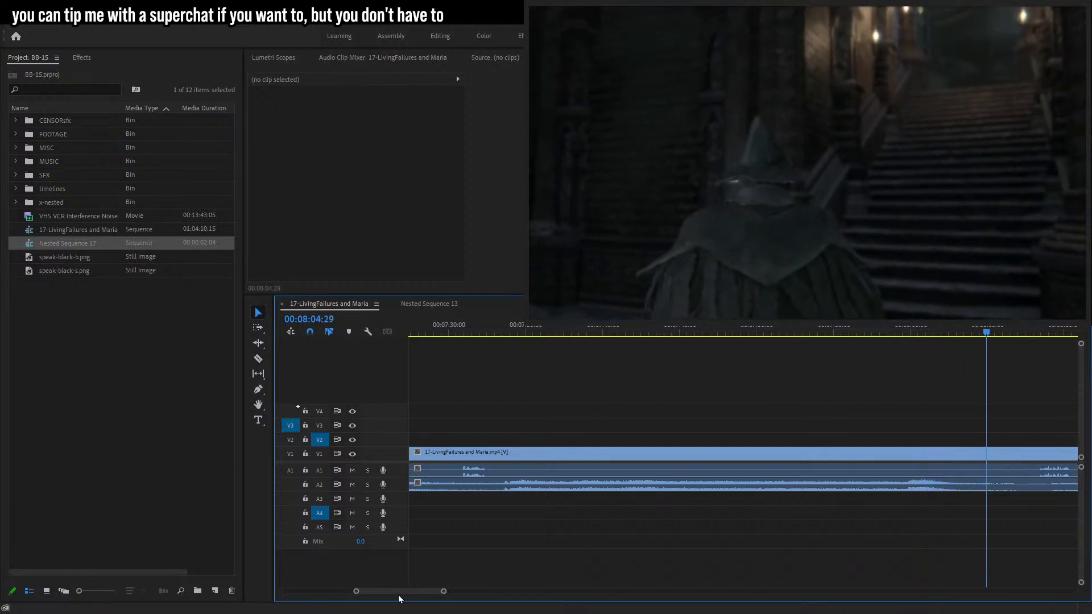
left_click_drag(445, 592, 463, 590)
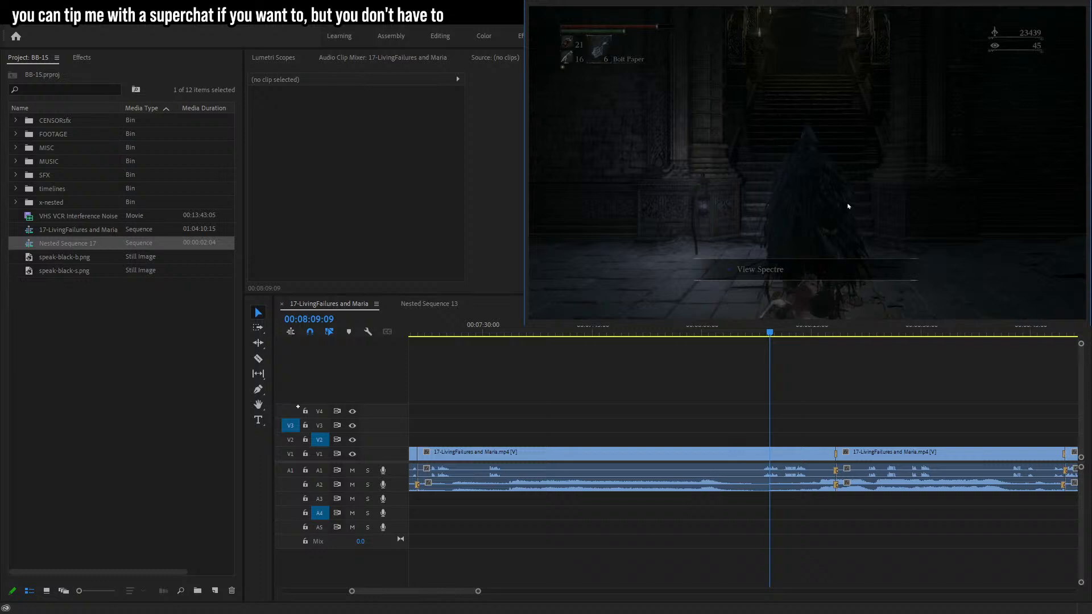
key("ctrl+s")
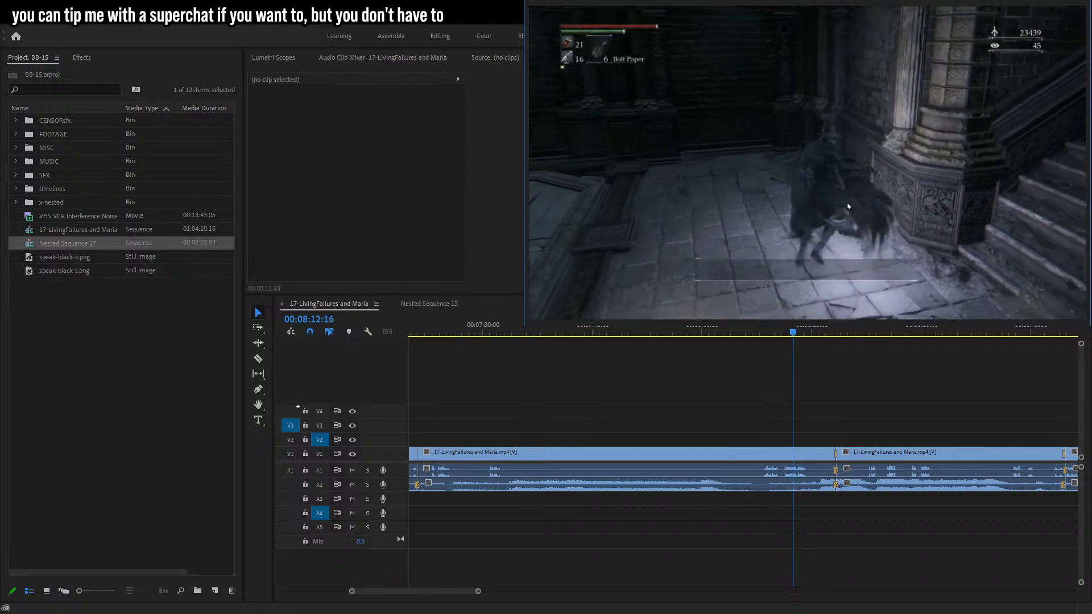
Razor-cut the footage at two points around a swear near 00:08:11 and delete the audio segment between them.
left_click(784, 334)
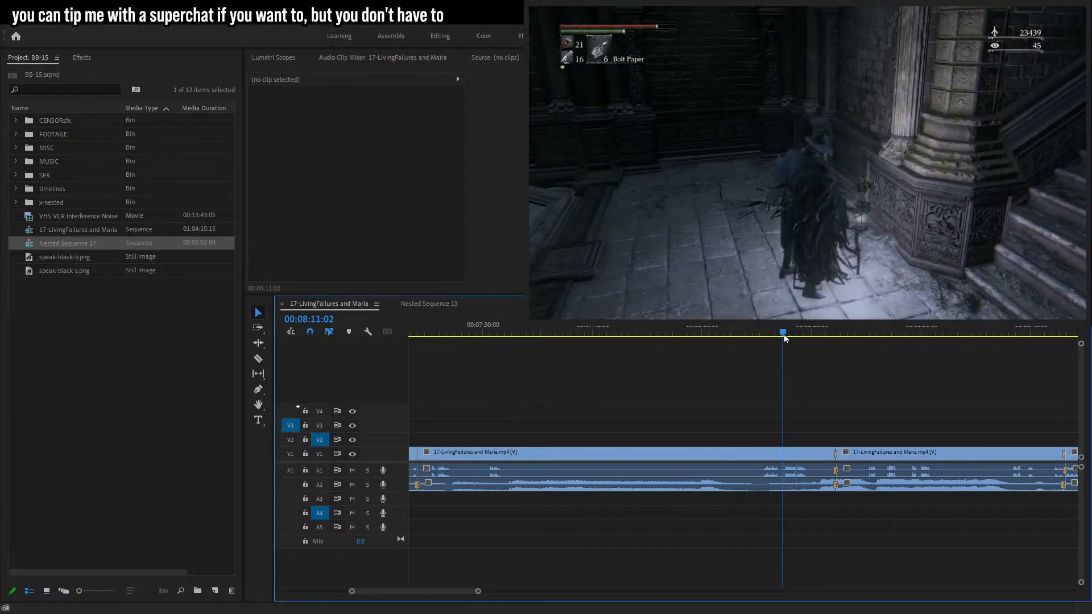
key("space")
left_click_drag(478, 591, 400, 591)
key("c")
left_click(744, 454)
key("space")
key("space")
left_click(782, 453)
key("v")
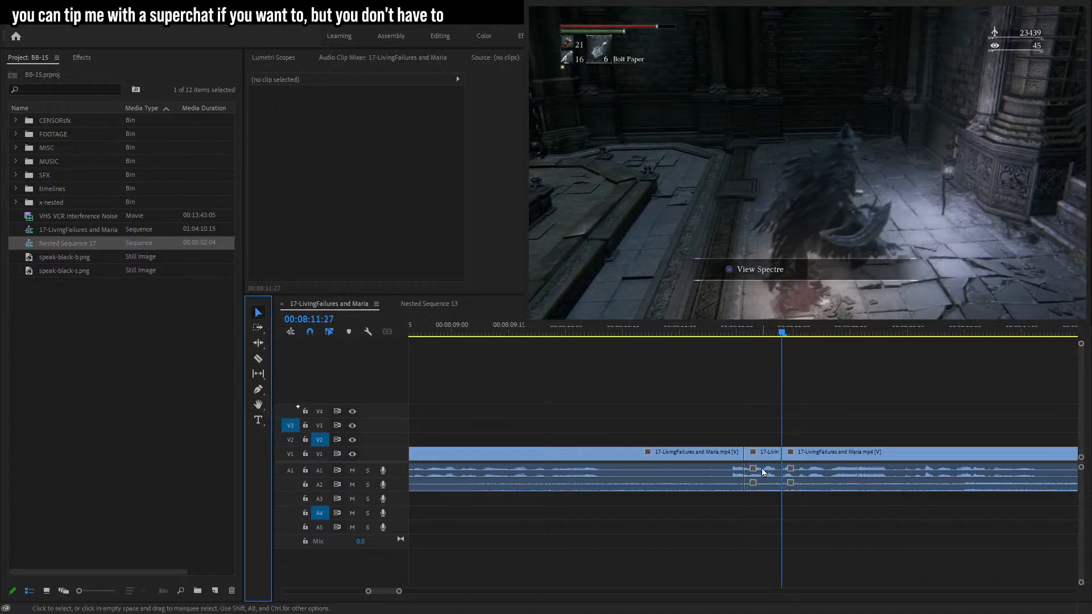
left_click(761, 471)
key("Delete")
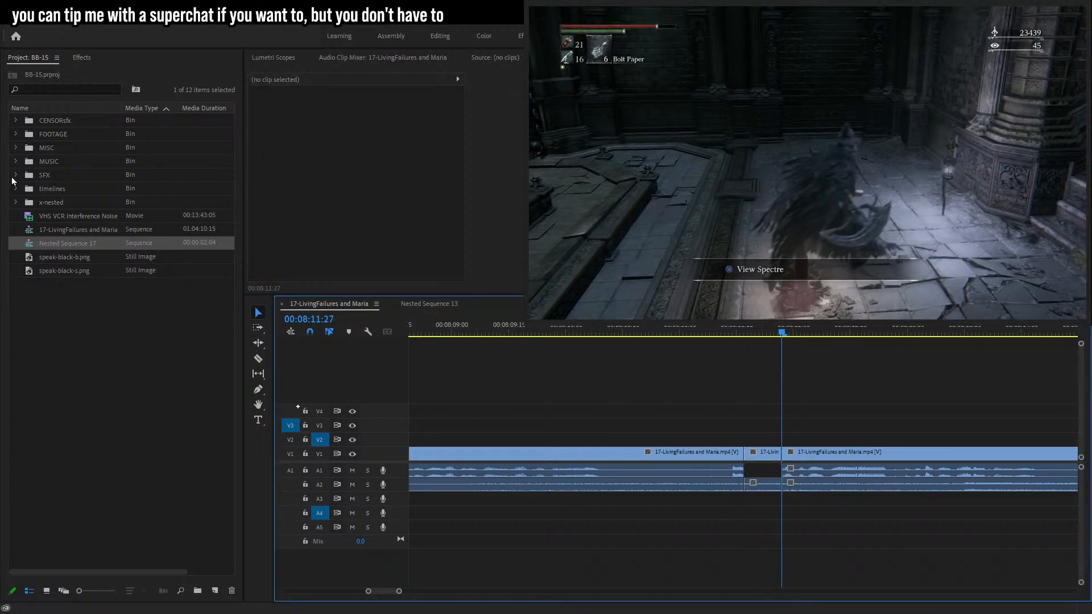
Place the smb3_stomp.wav sound effect from the CENSORsfx bin onto track A5 at the censored gap.
left_click(15, 175)
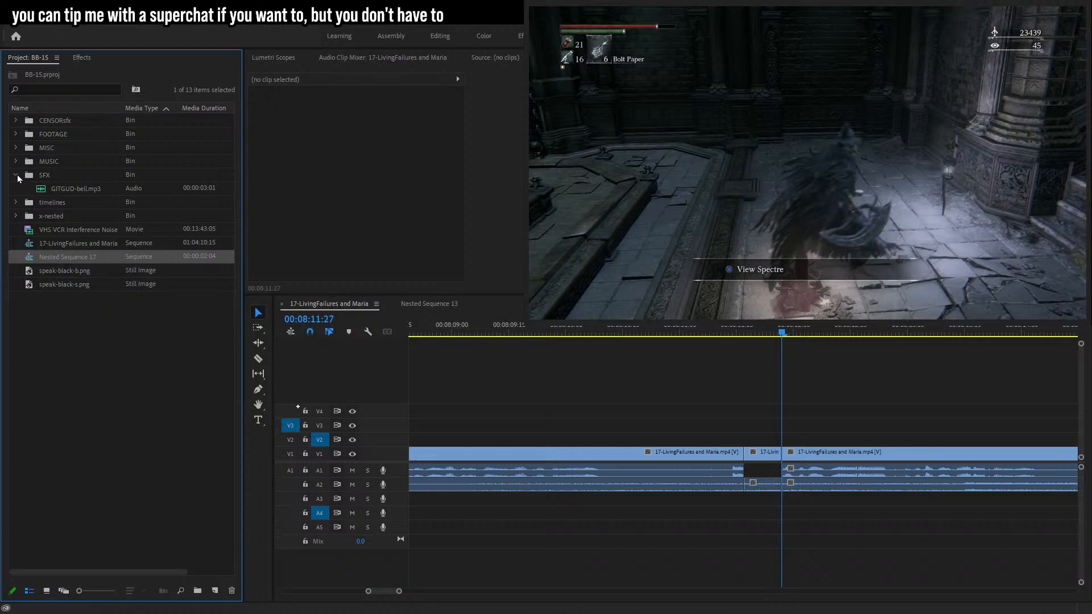
left_click(17, 174)
left_click(18, 120)
scroll(85, 273, "down", 5)
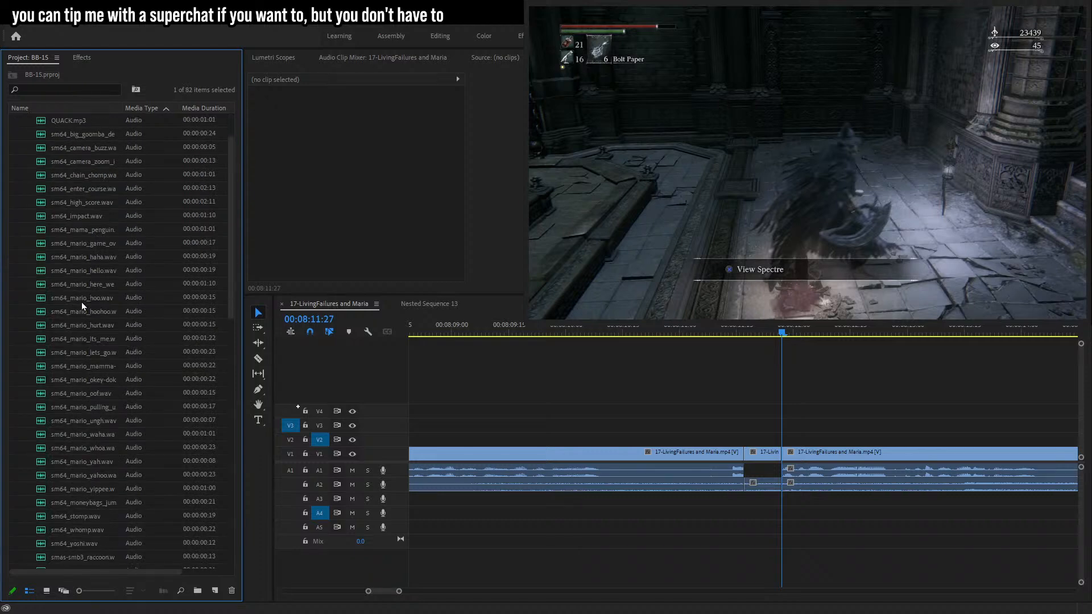
scroll(79, 299, "down", 4)
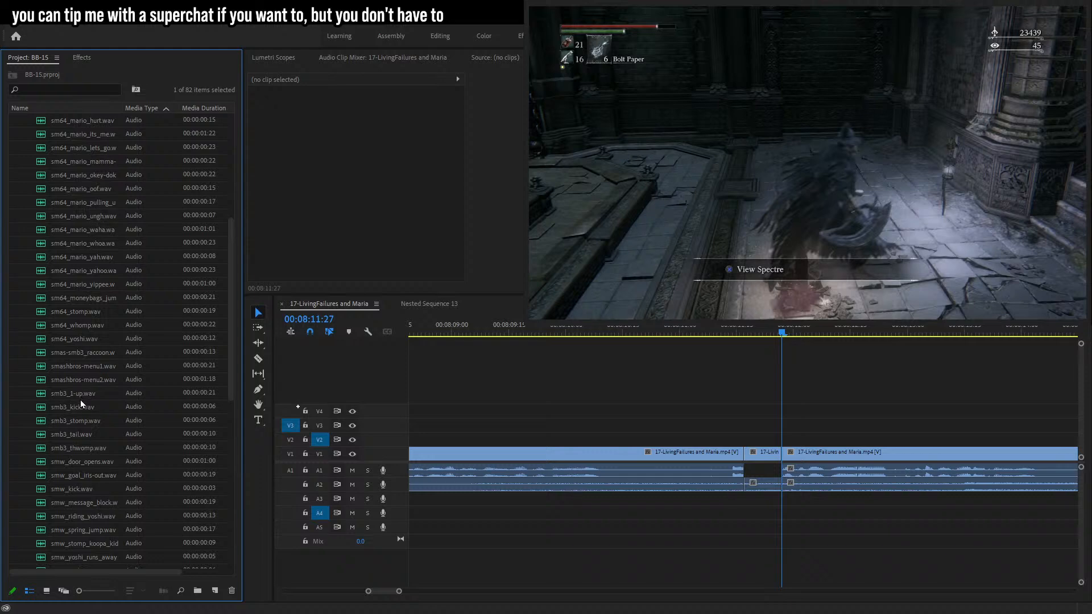
left_click_drag(79, 409, 746, 524)
Nudge the stomp sound effect into alignment with the cut and preview the result.
scroll(77, 404, "down", 1)
left_click(726, 331)
key("space")
key("s")
left_click_drag(747, 454, 747, 454)
left_click(726, 332)
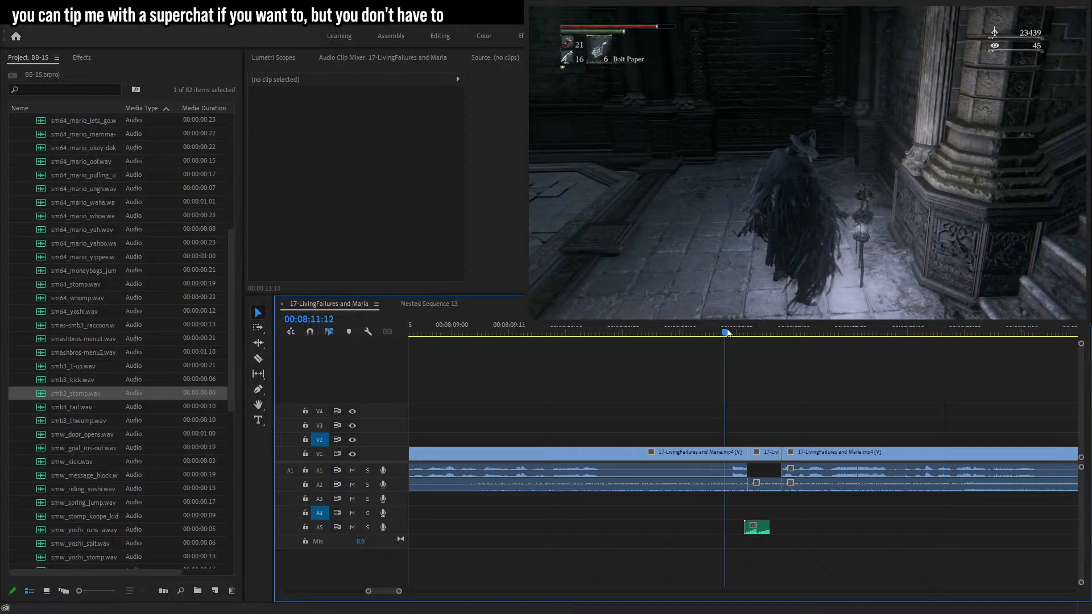
key("space")
left_click_drag(758, 532, 761, 533)
left_click_drag(748, 454, 752, 455)
left_click_drag(759, 530, 766, 531)
key("s")
key("space")
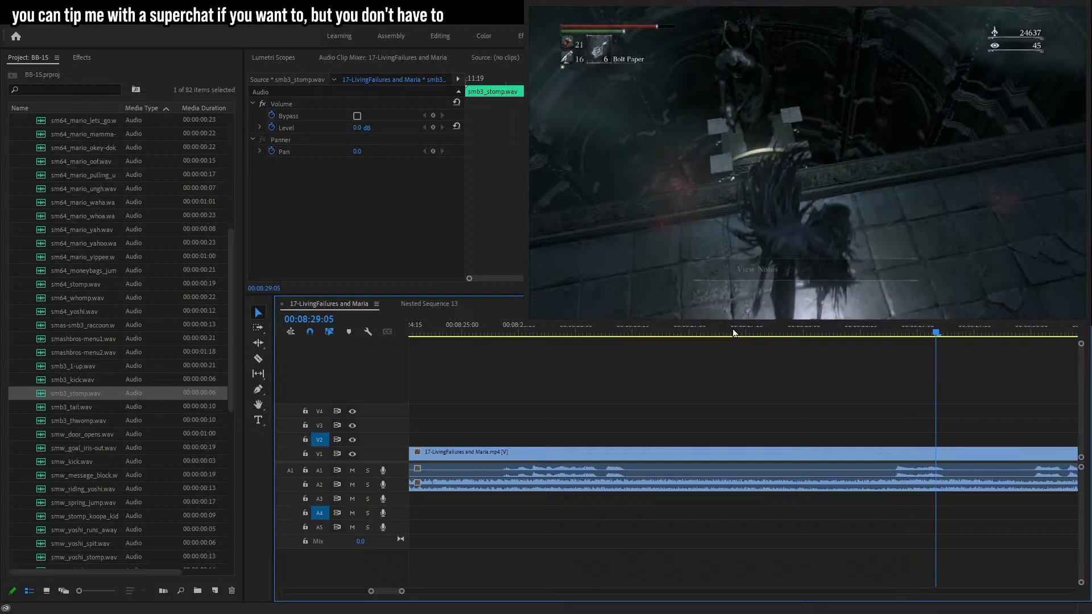
Razor-cut the footage around another swear near 00:08:29 and delete the audio segment between the cuts.
left_click_drag(914, 332, 923, 336)
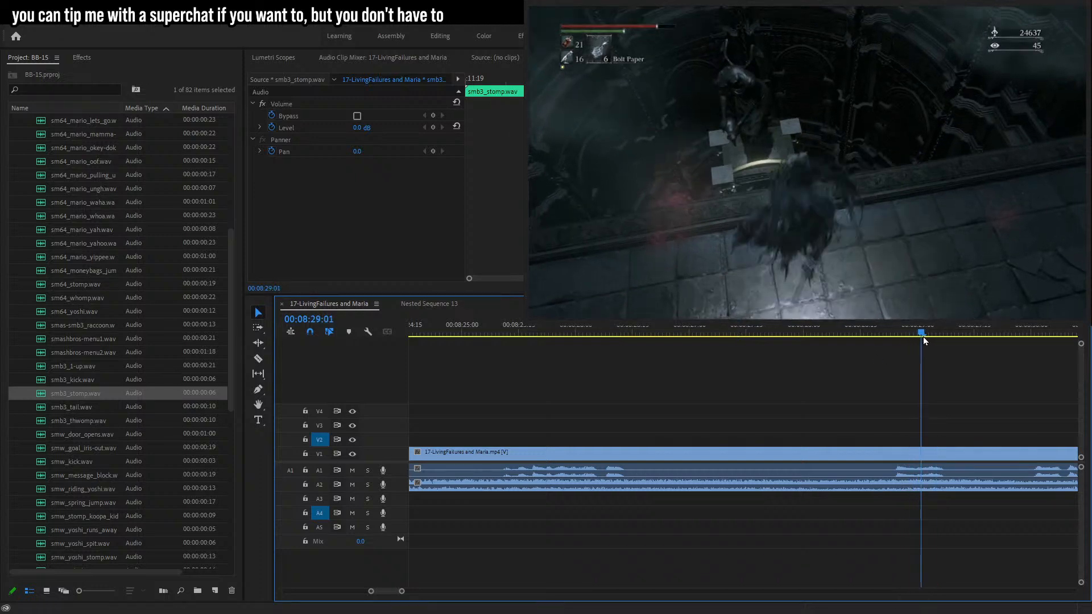
key("c")
key("Right")
key("Right")
key("Right")
key("Right")
key("Right")
key("Right")
key("Right")
left_click(948, 454)
left_click(259, 313)
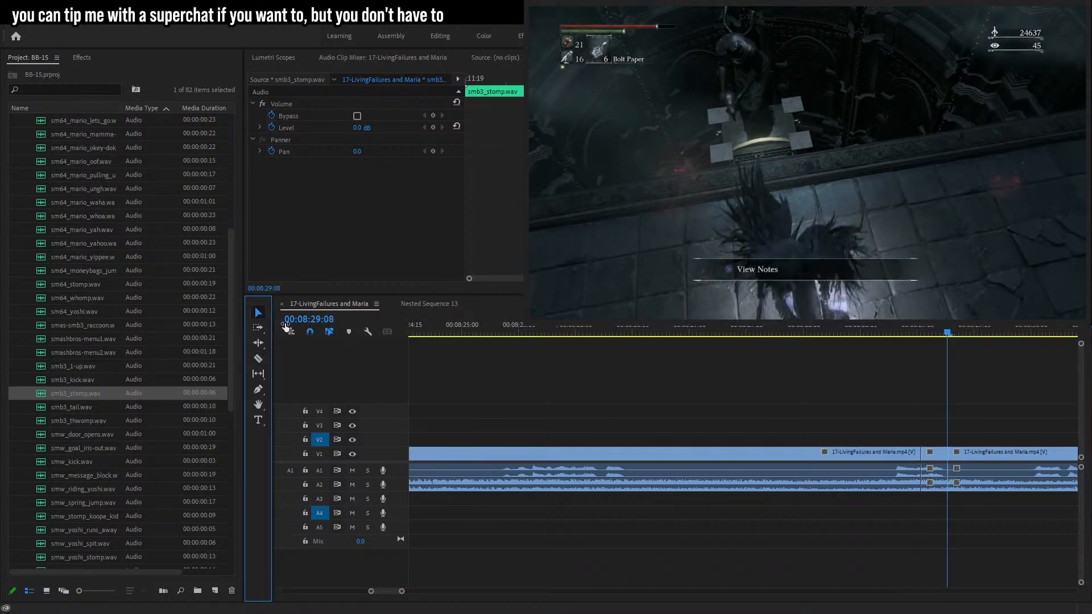
left_click(930, 468)
key("Delete")
Add the smw_kick.wav sound effect to track A5 at the second censored gap and play it back.
scroll(89, 443, "down", 3)
left_click_drag(75, 421, 926, 530)
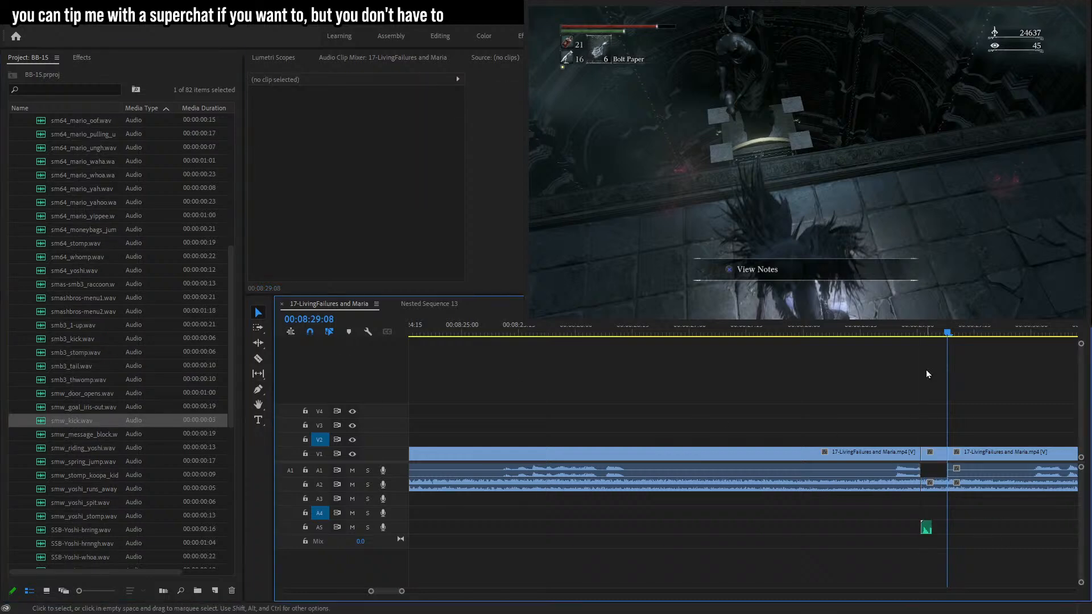
key("Right")
key("Right")
key("Right")
key("space")
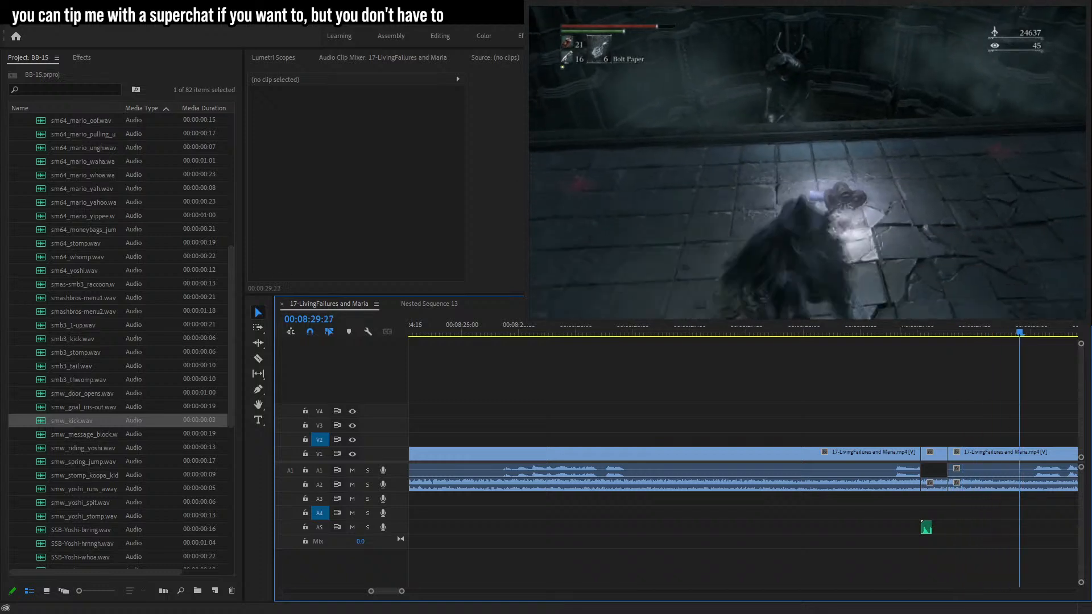
Scrub through the timeline to find the next moment to caption.
left_click_drag(402, 592, 428, 592)
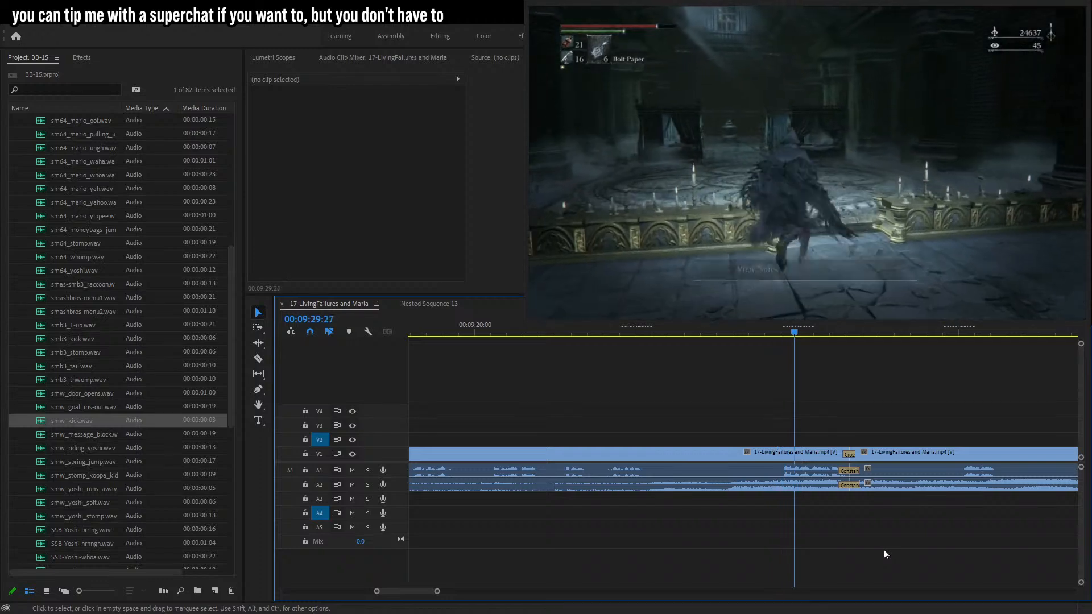
left_click(500, 333)
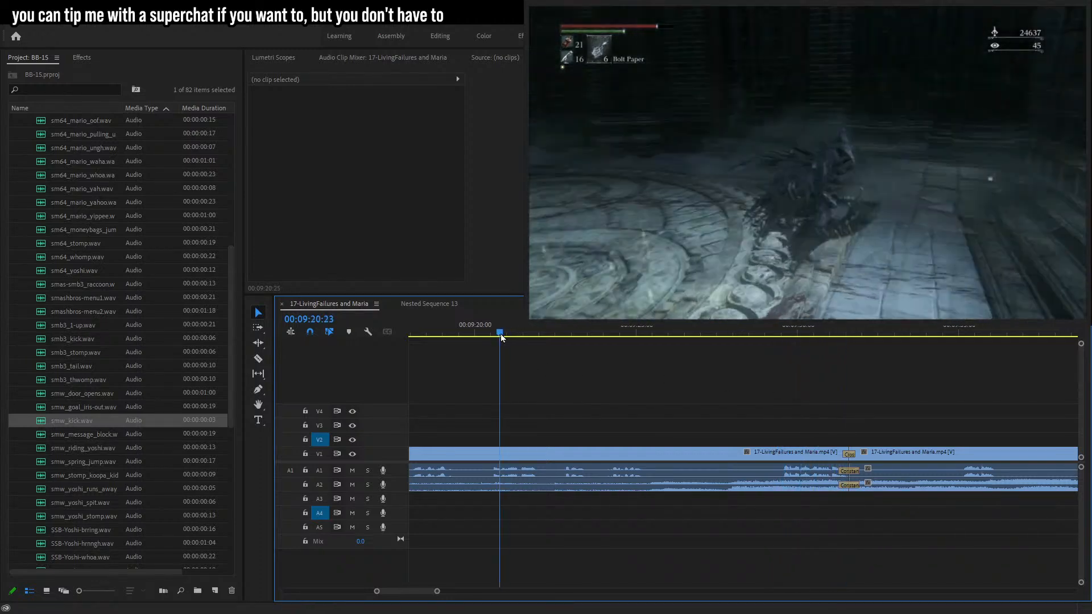
left_click_drag(438, 592, 462, 592)
key("space")
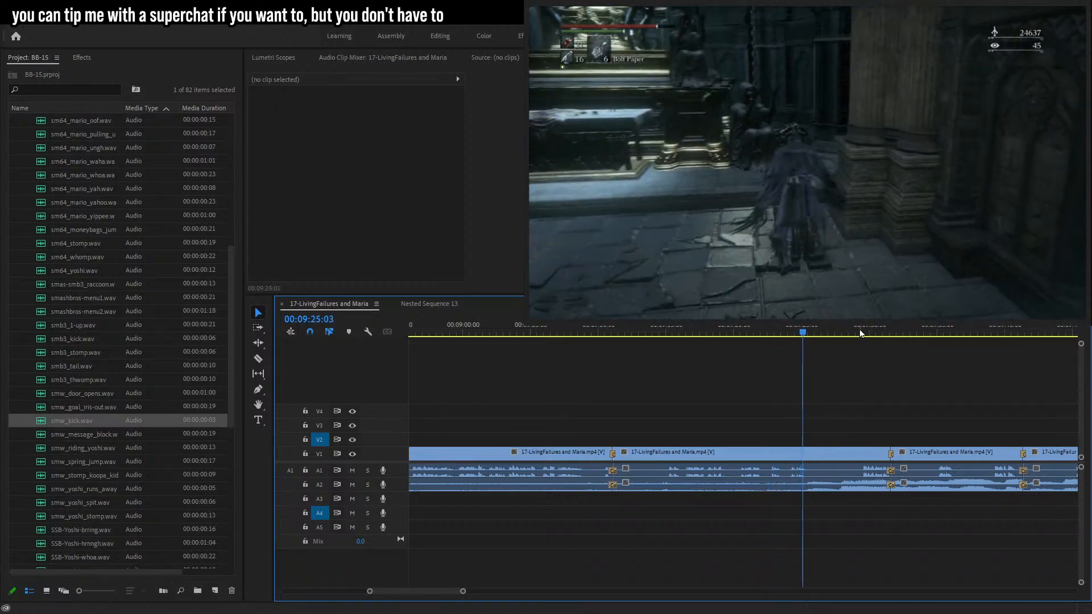
left_click(850, 332)
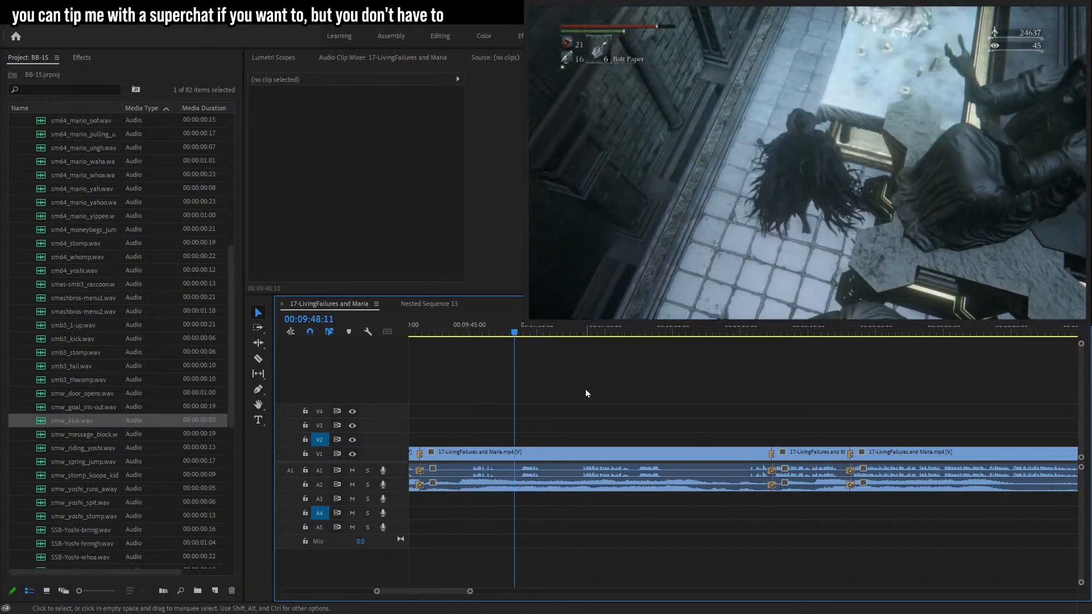
left_click(474, 330)
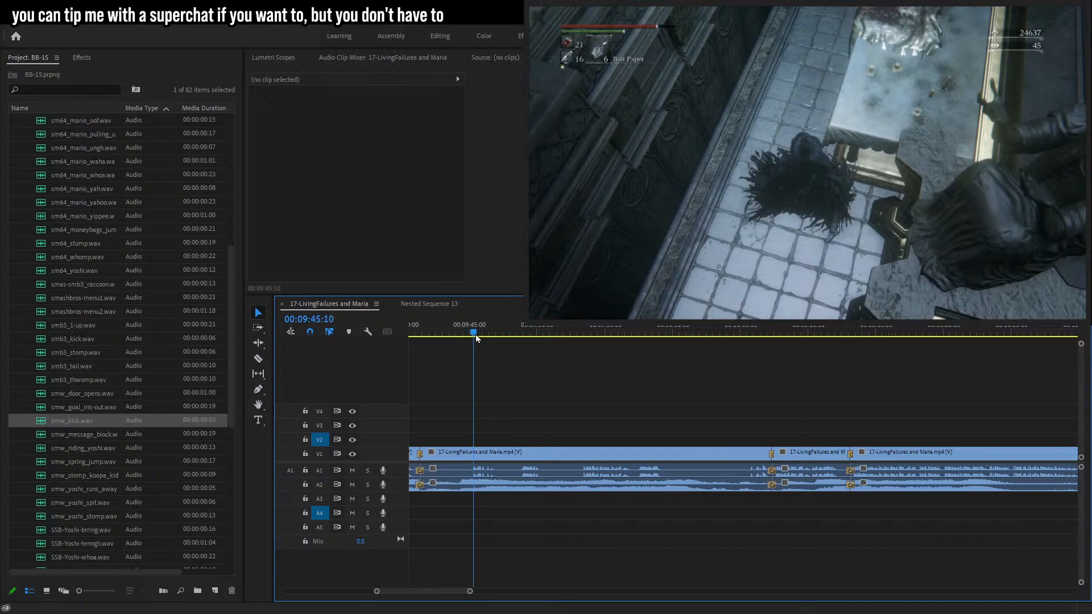
key("Left")
key("Left")
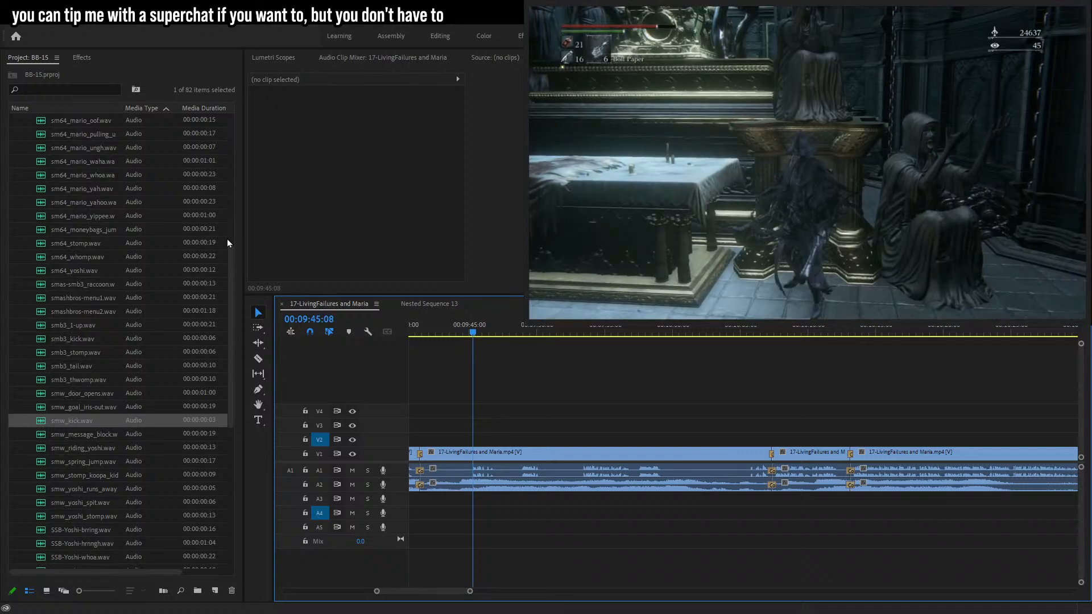
Add a text caption at 00:09:45:08 reading '*cackles in thinks he's clever*' and reposition it above the character.
scroll(56, 214, "up", 8)
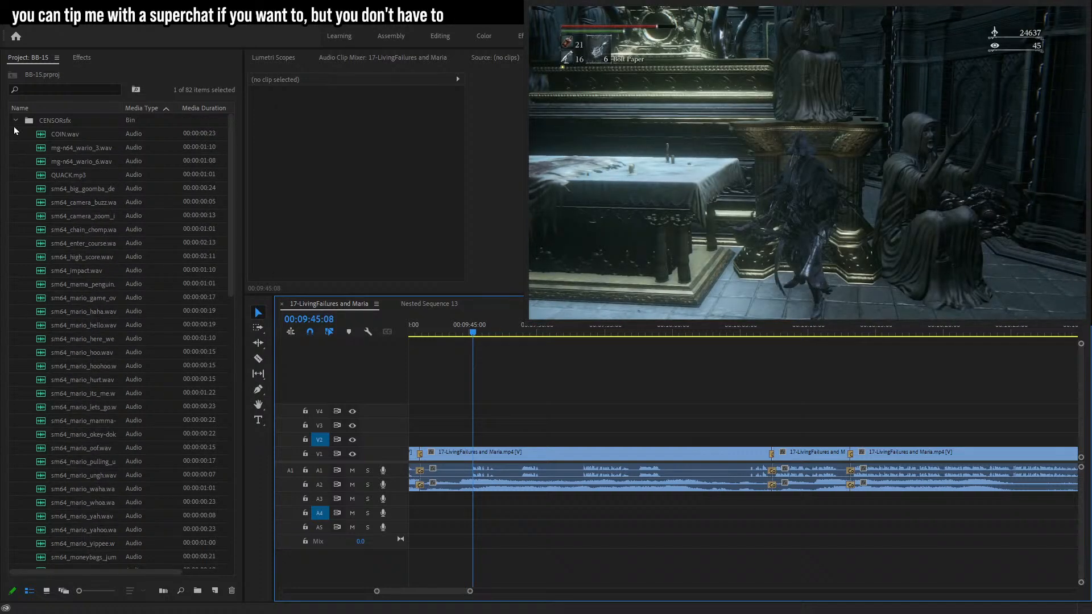
left_click(16, 122)
key("t")
left_click(779, 123)
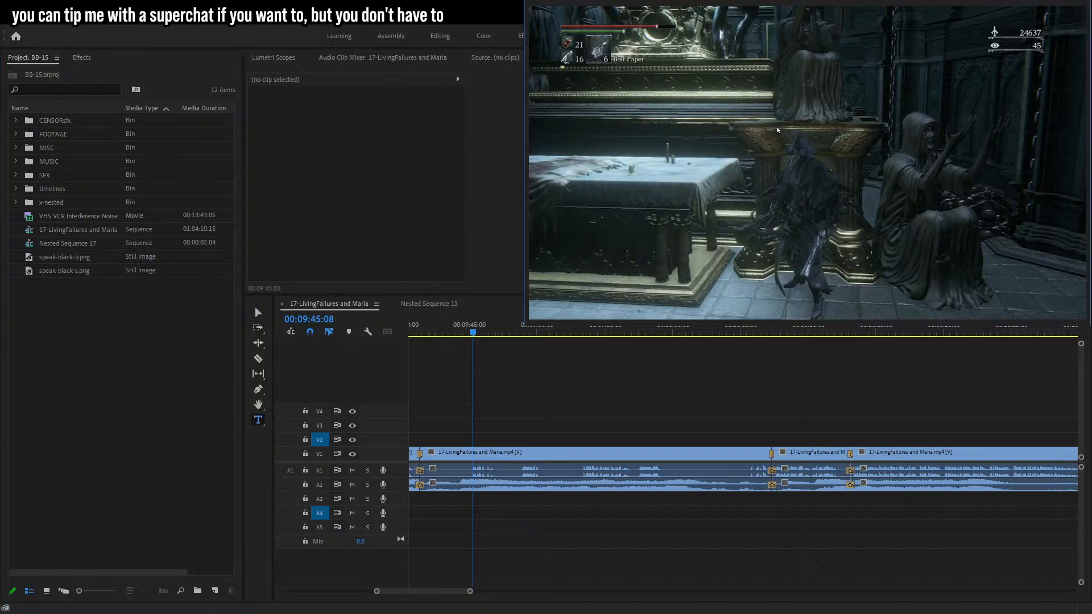
type("*cackles in")
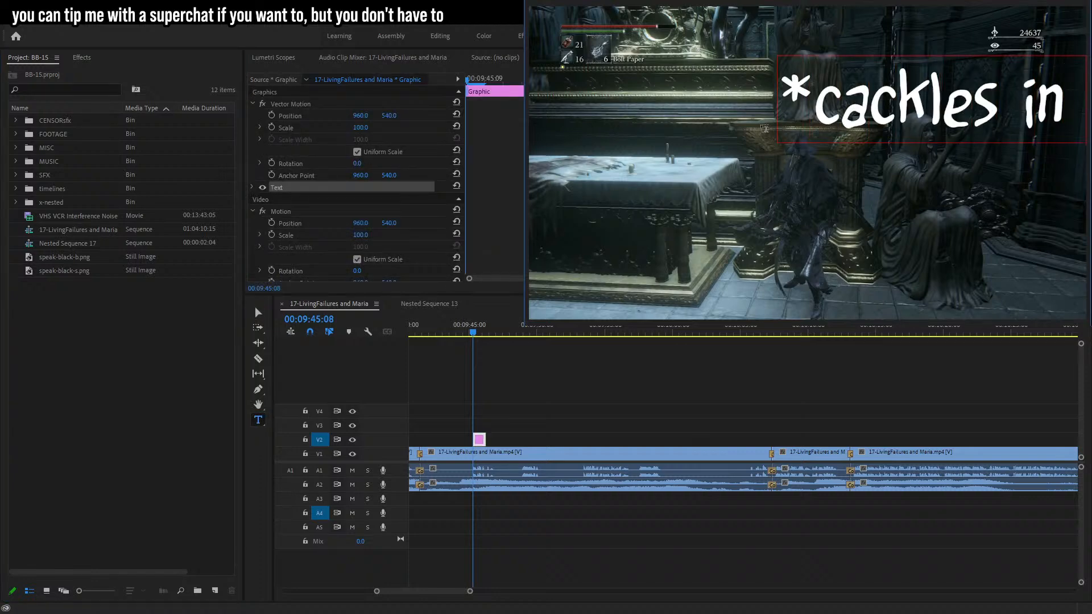
key("ctrl+a")
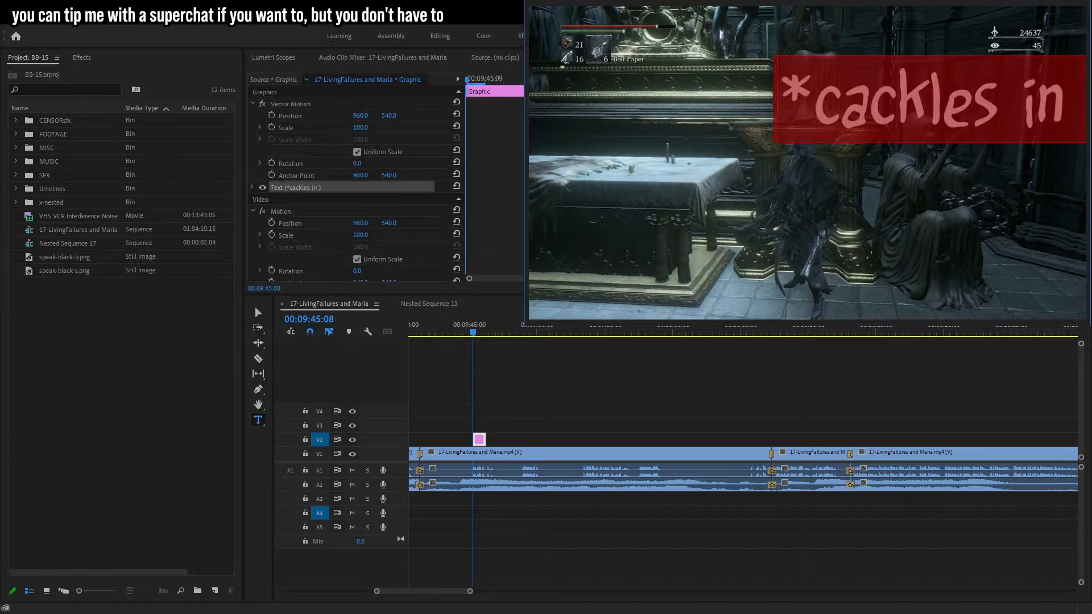
left_click(787, 112)
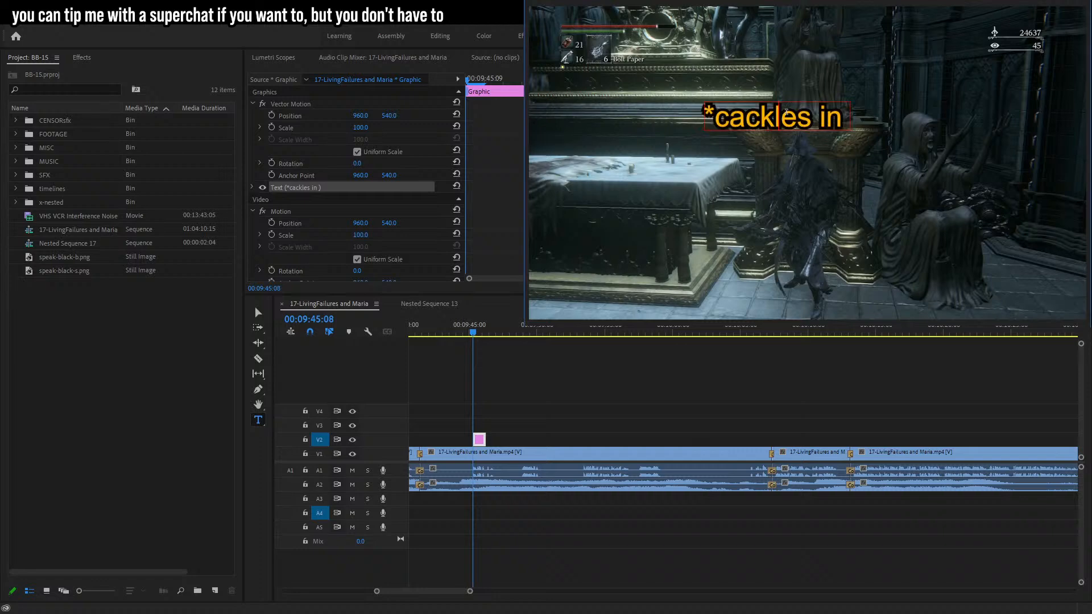
type("thinks he's cl")
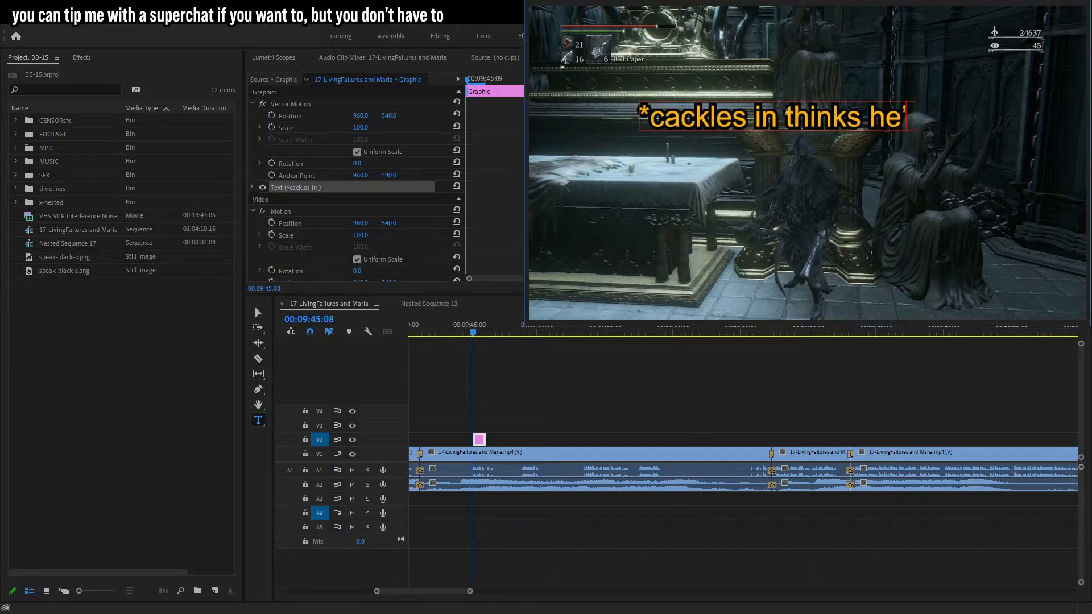
type("ever*")
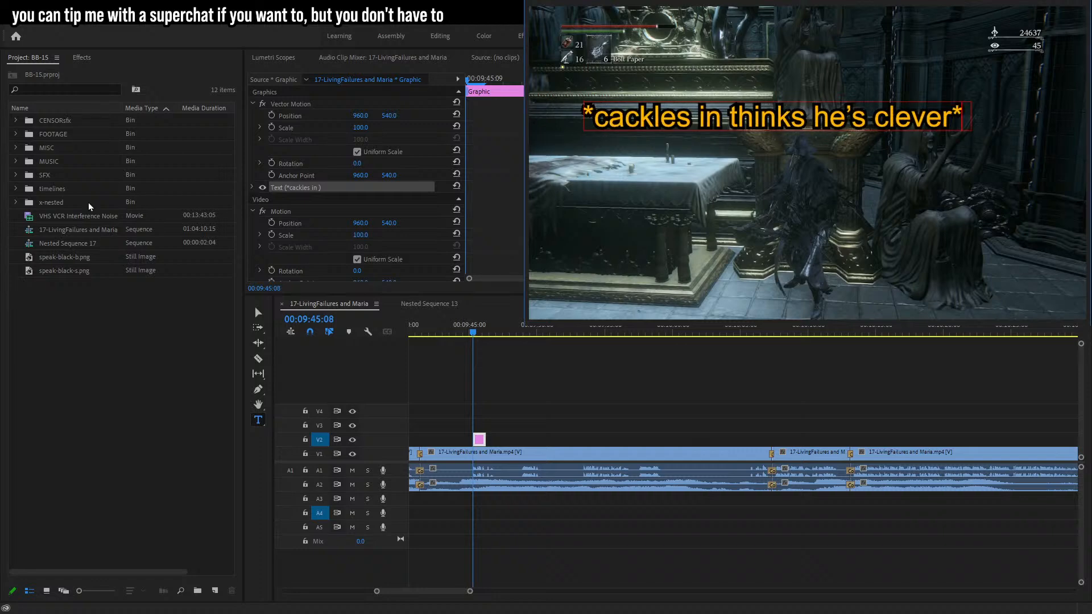
key("Escape")
left_click_drag(763, 104, 824, 127)
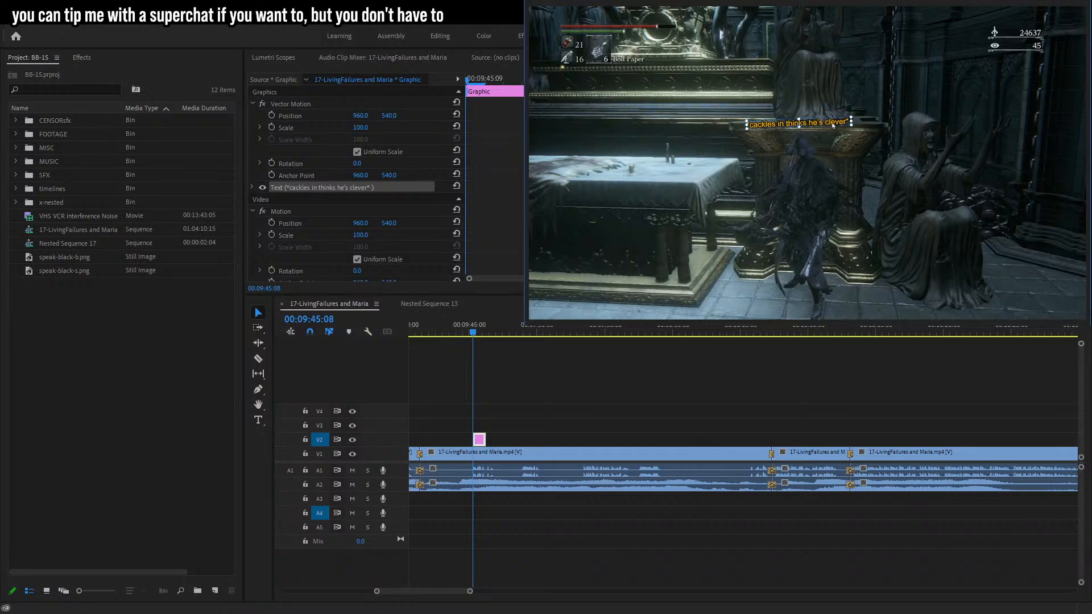
Shift the short caption clip slightly later on the timeline and play it back.
left_click_drag(485, 439, 497, 438)
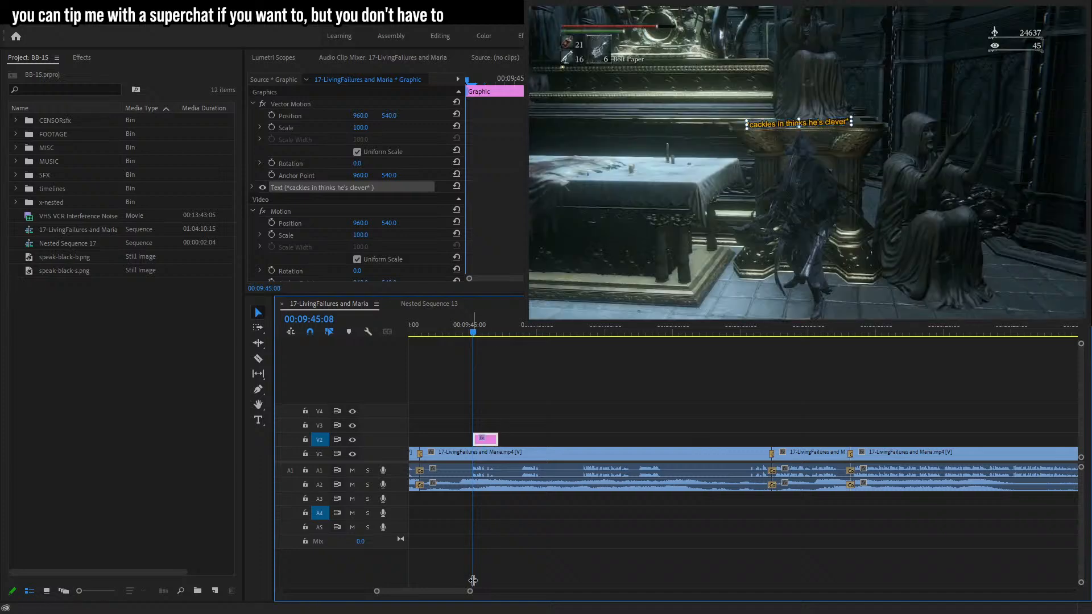
left_click_drag(470, 591, 436, 589)
key("space")
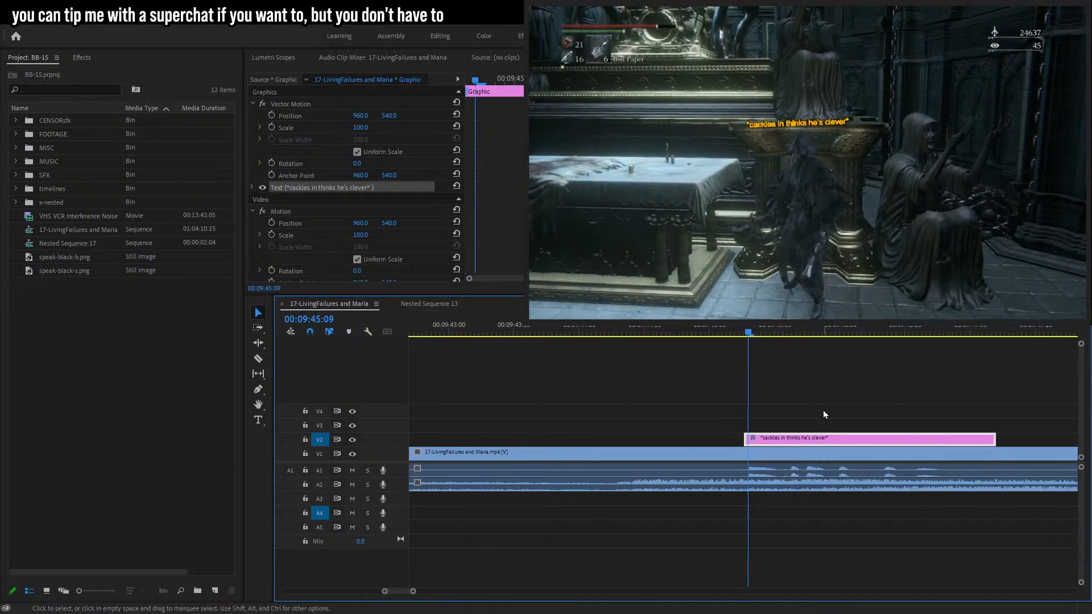
key("space")
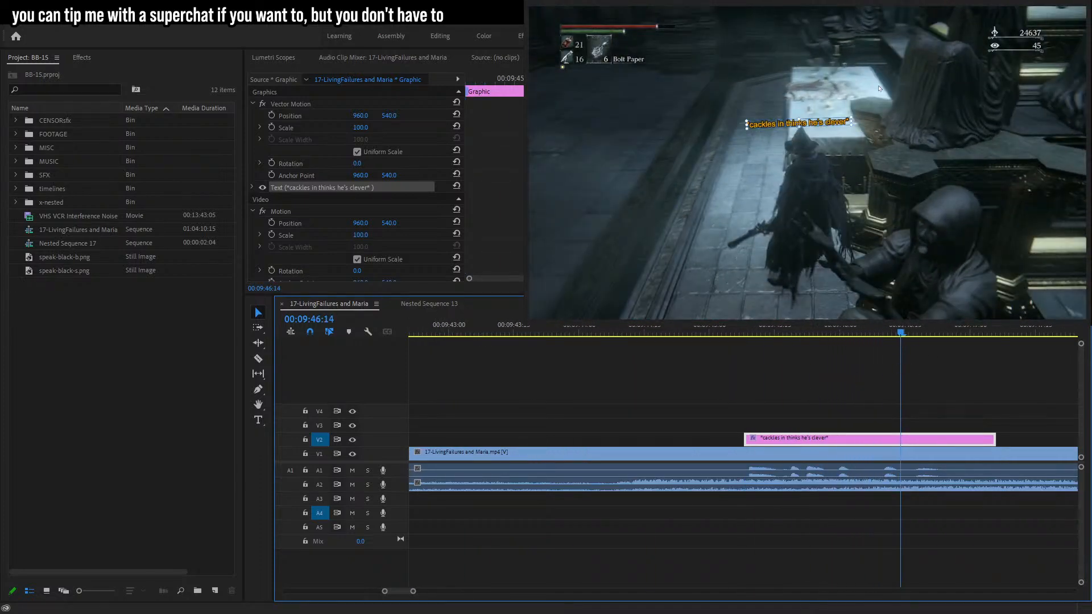
Raise the '*cackles in thinks he's clever*' caption slightly in the frame and preview it.
left_click_drag(823, 128, 825, 121)
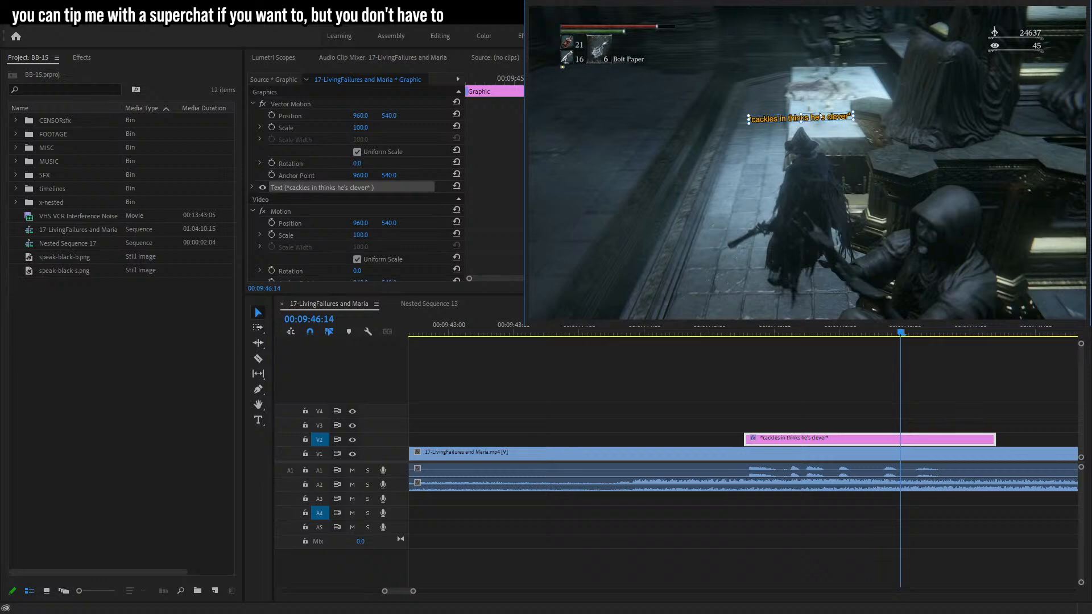
key("space")
key("space")
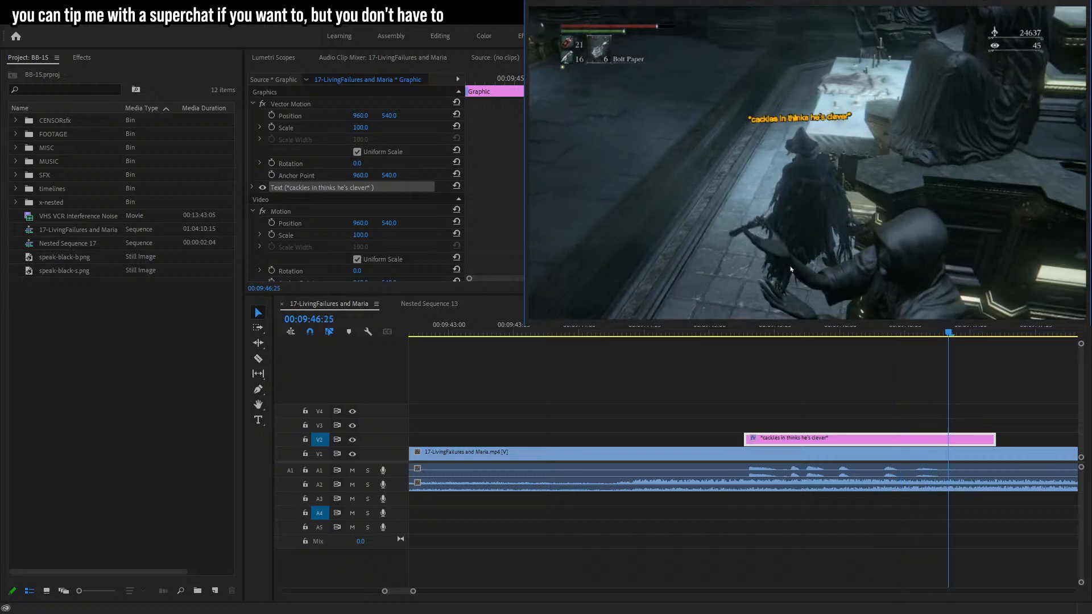
left_click_drag(920, 337, 903, 344)
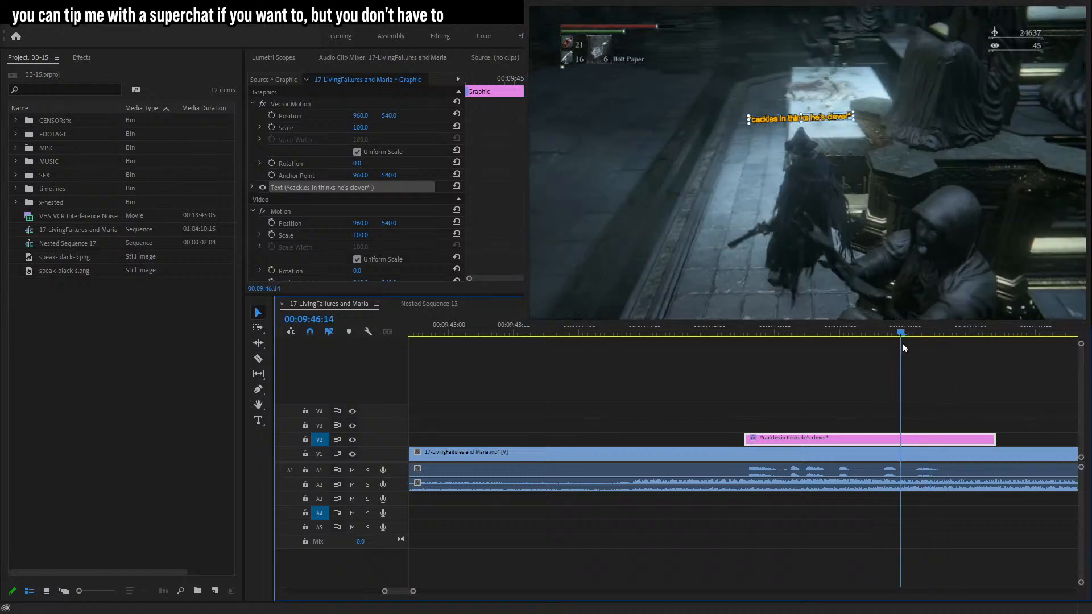
Razor-cut the caption clip at 00:09:46:14 and delete the trailing piece.
key("c")
left_click(903, 441)
left_click(258, 312)
left_click(950, 438)
key("Delete")
Cut a short gap out of the caption clip around 00:09:45:18 by razoring twice and deleting the sliver.
left_click_drag(753, 334, 789, 337)
key("c")
left_click(776, 442)
left_click(787, 440)
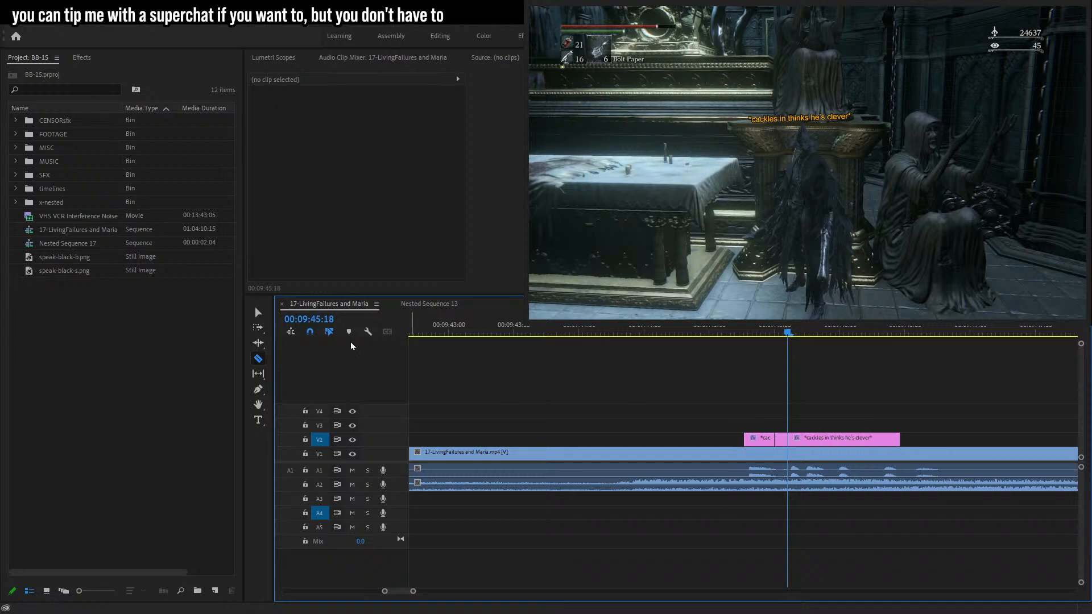
left_click(258, 313)
left_click(781, 440)
key("Delete")
Razor-split the remaining caption clip again near 00:09:45:22 and 00:09:45:28.
left_click_drag(793, 334, 804, 339)
key("c")
left_click(805, 440)
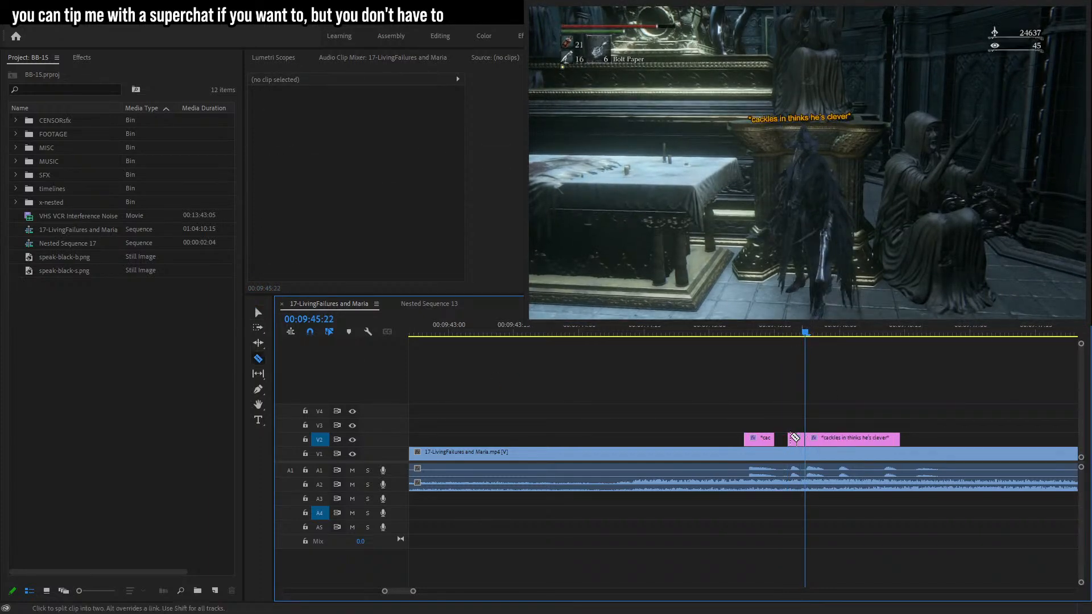
left_click(258, 312)
left_click(835, 335)
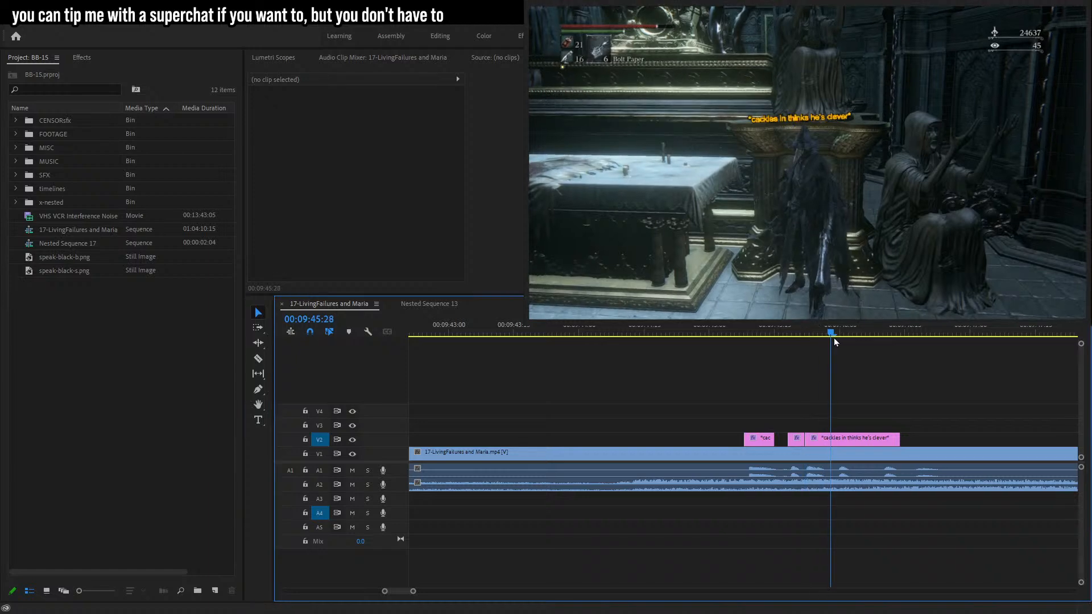
key("c")
left_click(836, 440)
left_click(258, 313)
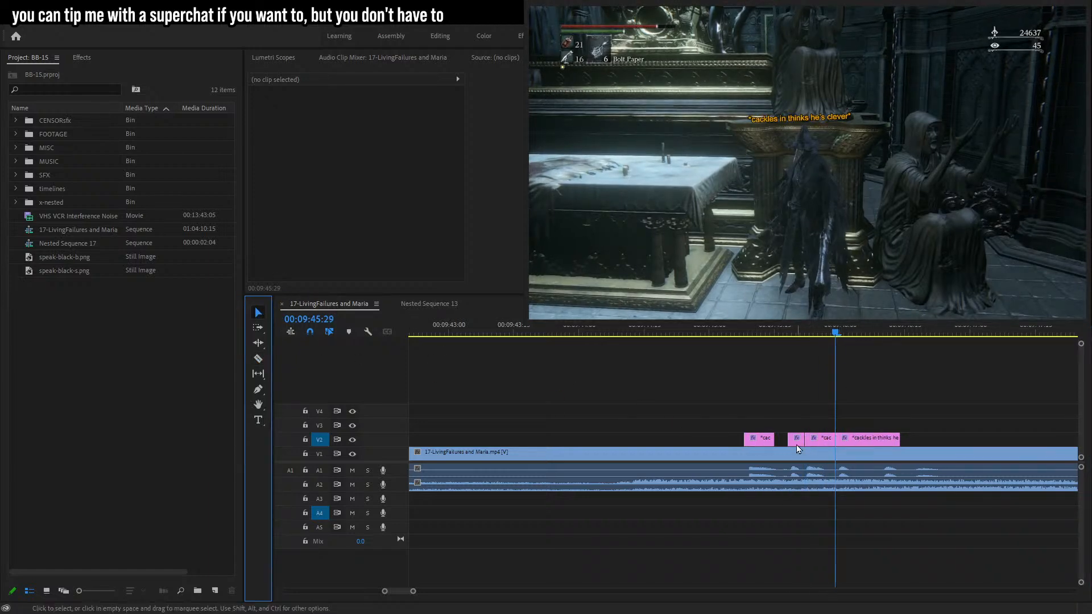
Drag the caption segments apart to leave flickering gaps between them.
left_click(796, 335)
left_click_drag(415, 592, 401, 593)
left_click_drag(774, 440, 756, 440)
left_click(781, 440)
left_click(729, 334)
left_click_drag(732, 333, 864, 341)
left_click_drag(879, 443, 901, 440)
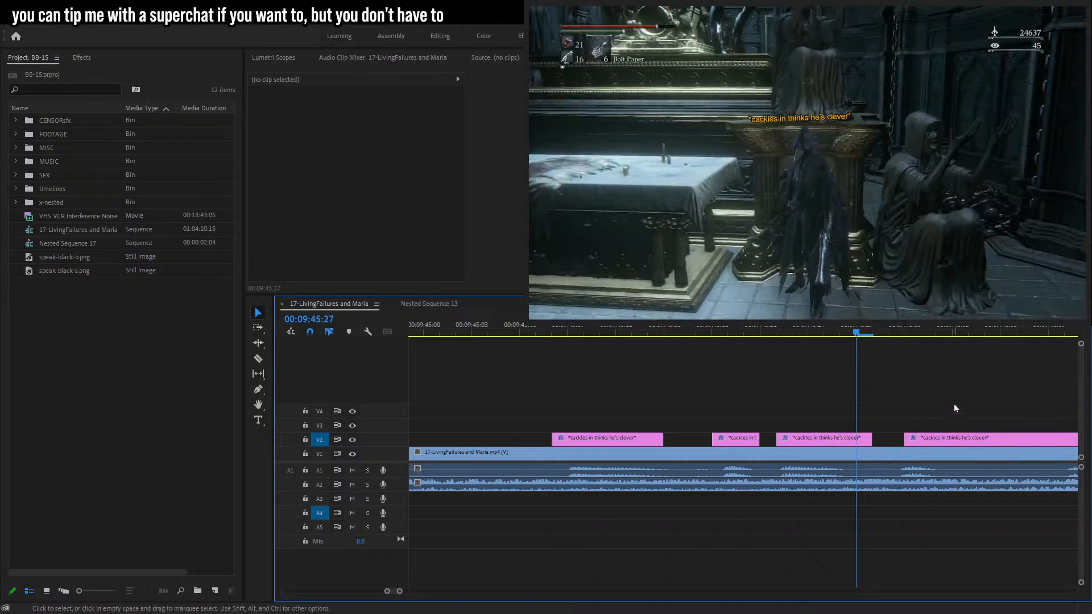
Move the last caption segment later and play back the flickering caption.
key("space")
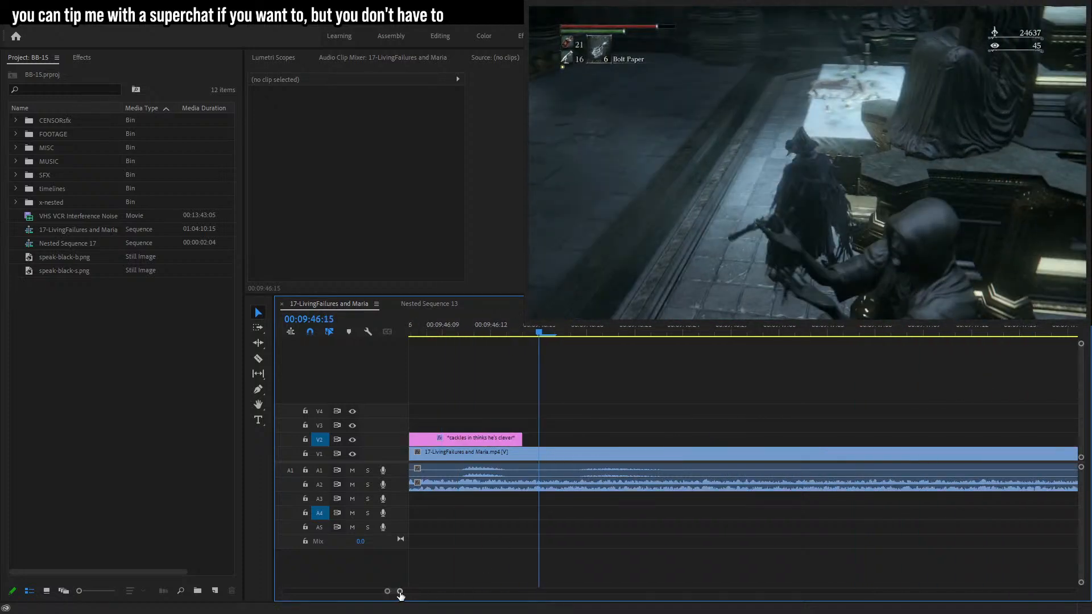
left_click_drag(400, 592, 405, 592)
key("c")
key("v")
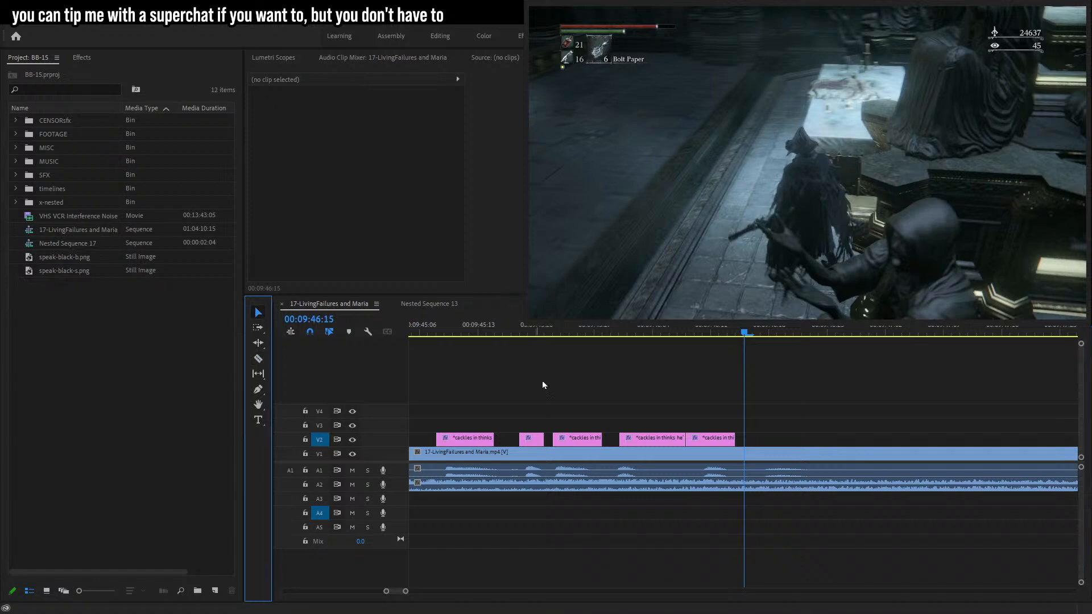
left_click_drag(686, 440, 743, 440)
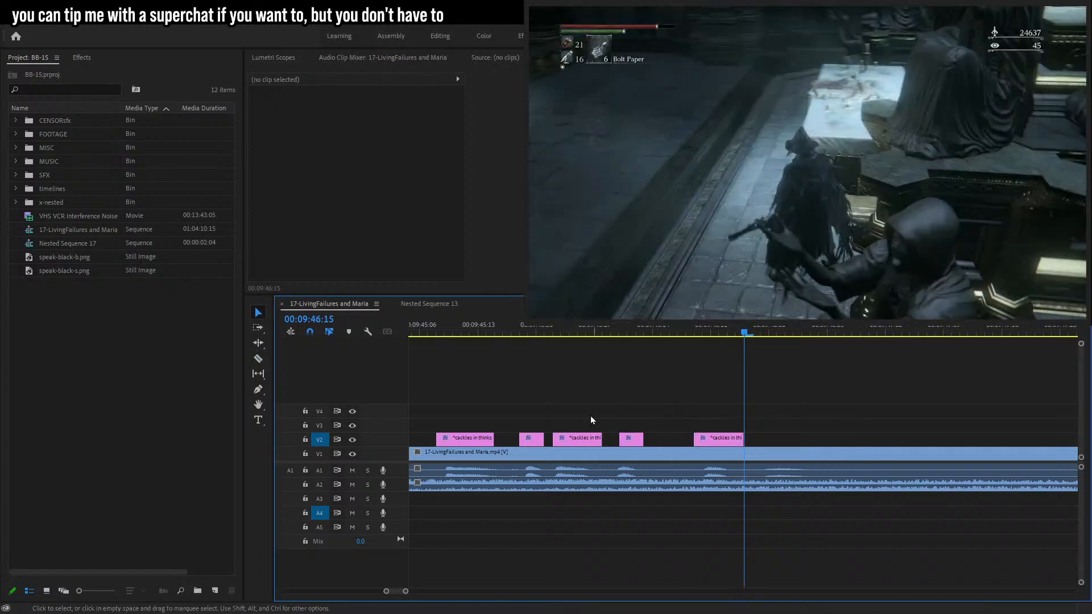
left_click(434, 323)
key("space")
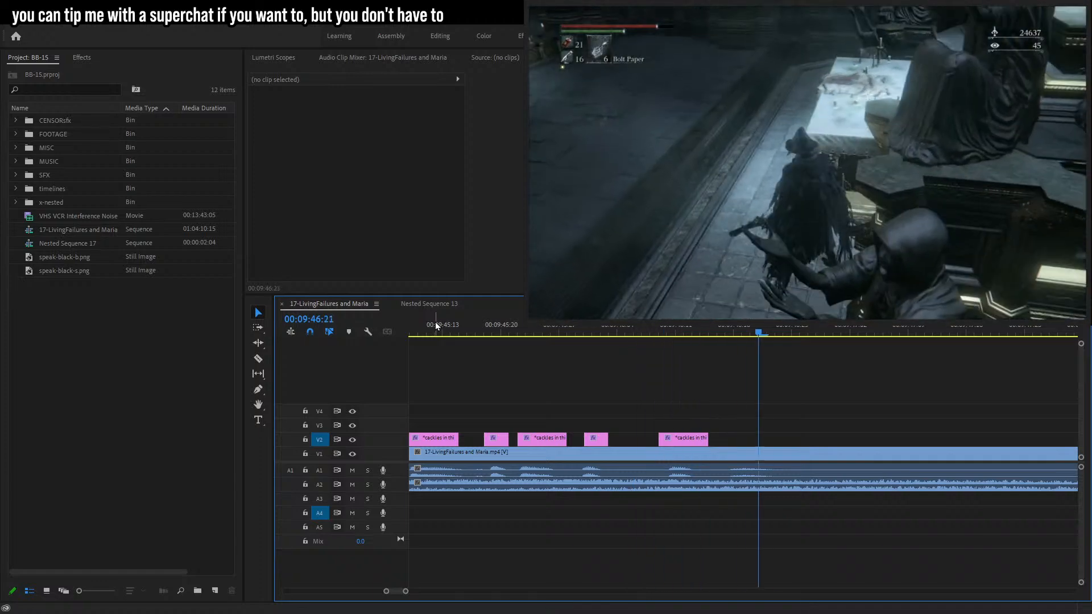
left_click_drag(413, 591, 425, 591)
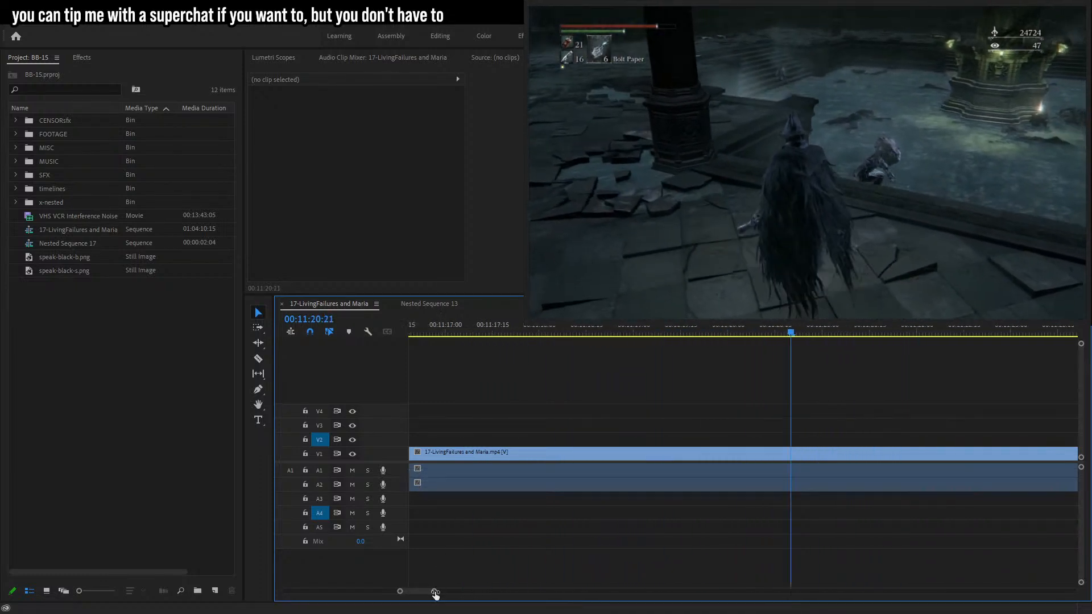
Place the speak-black-b.png bubble on track V2 at 00:11:16:03.
left_click_drag(433, 592, 471, 592)
left_click(658, 333)
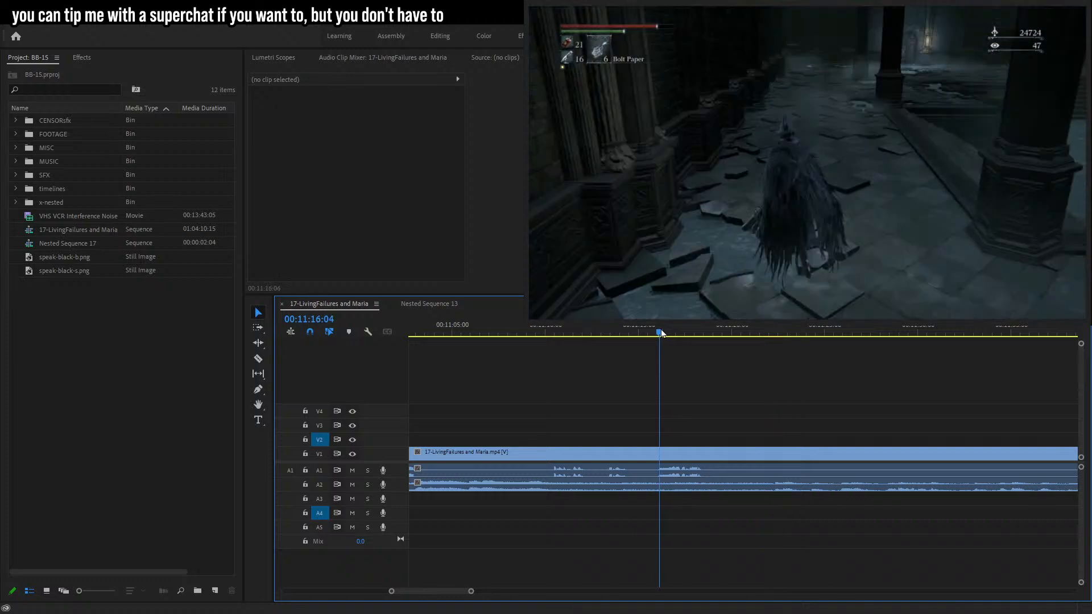
left_click_drag(658, 332, 661, 333)
left_click_drag(57, 258, 664, 440)
Add a text layer reading 'yoooouuurr... head looks weird' on the bubble and nudge it into place.
key("t")
left_click(689, 150)
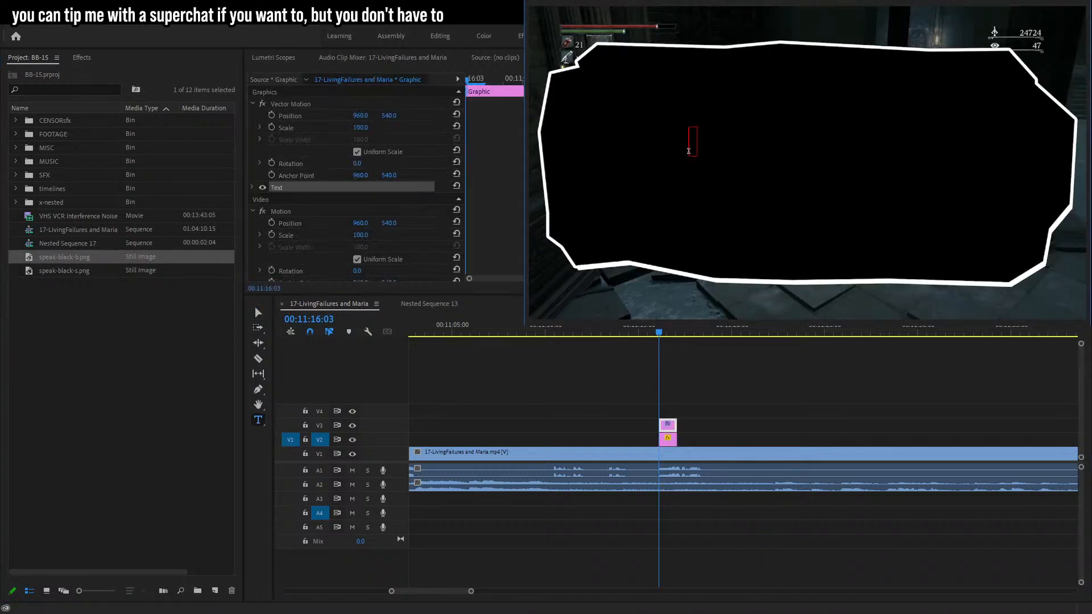
type("yoooouuurr... hgead")
key("BackSpace")
key("BackSpace")
key("BackSpace")
key("BackSpace")
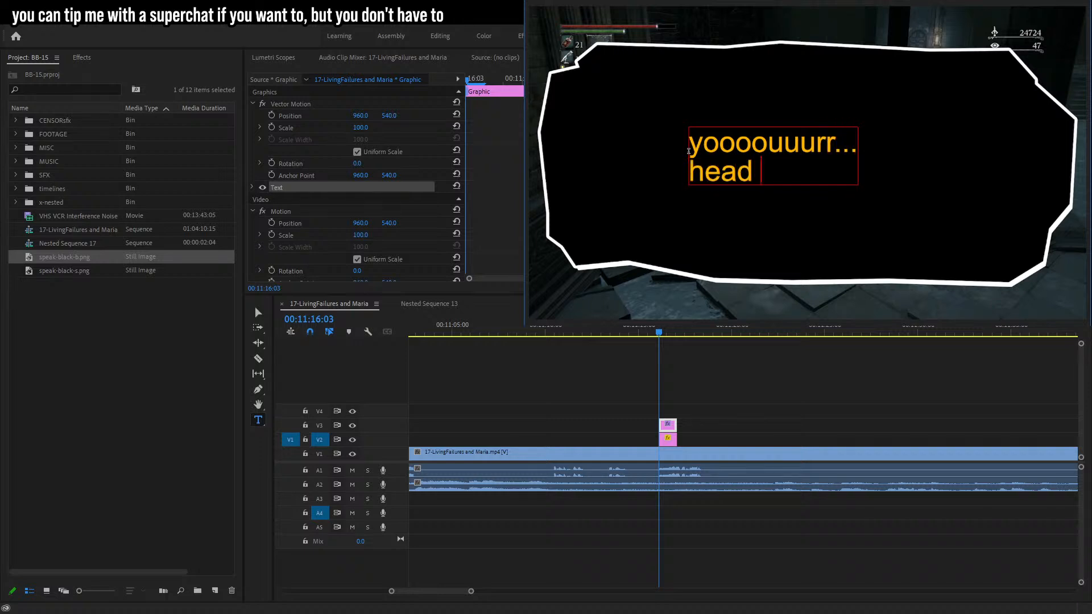
type("ead looks weird")
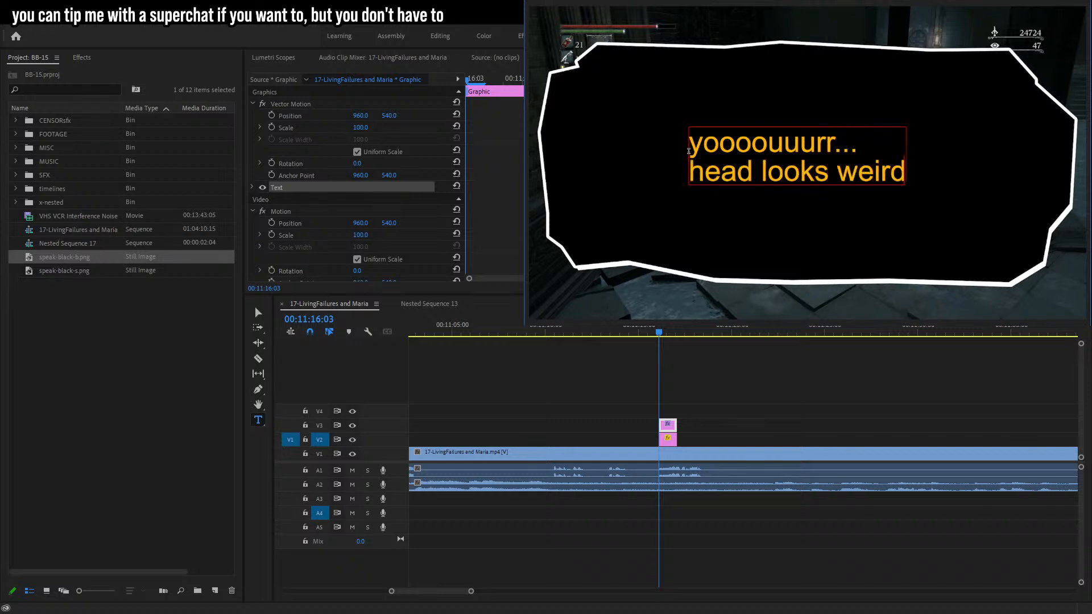
left_click(255, 306)
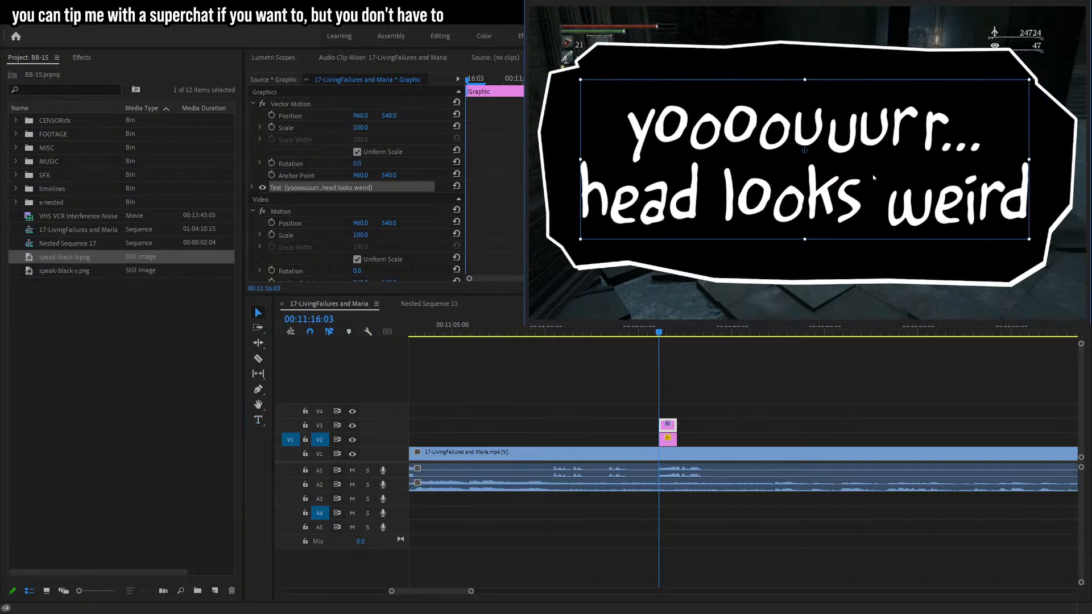
left_click_drag(877, 174, 879, 170)
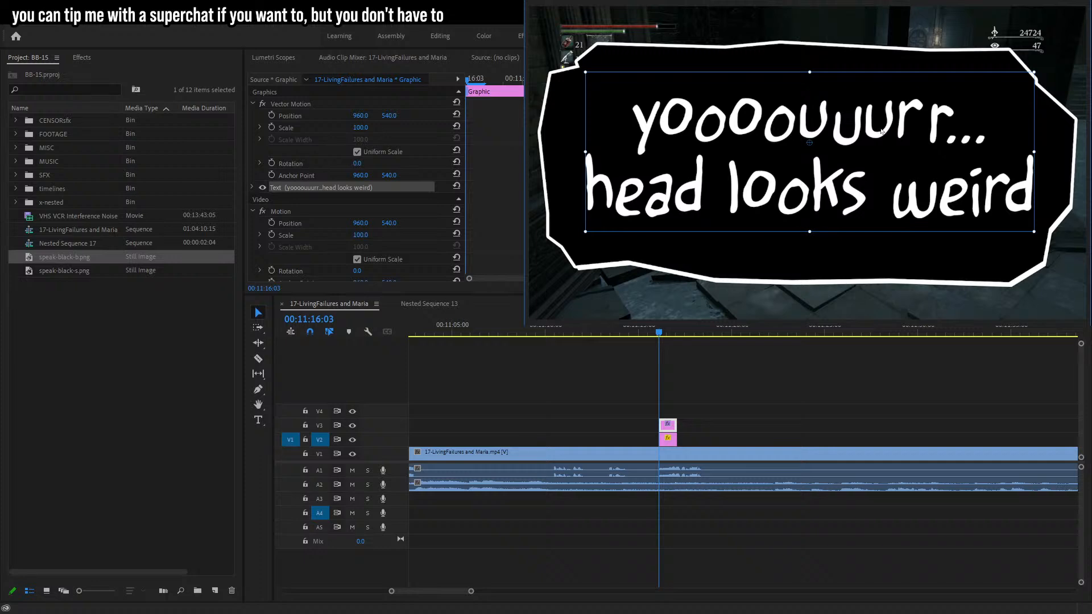
Lengthen the bubble and text clips and append a question mark to the text.
left_click_drag(694, 418, 710, 441)
key("t")
left_click(1040, 194)
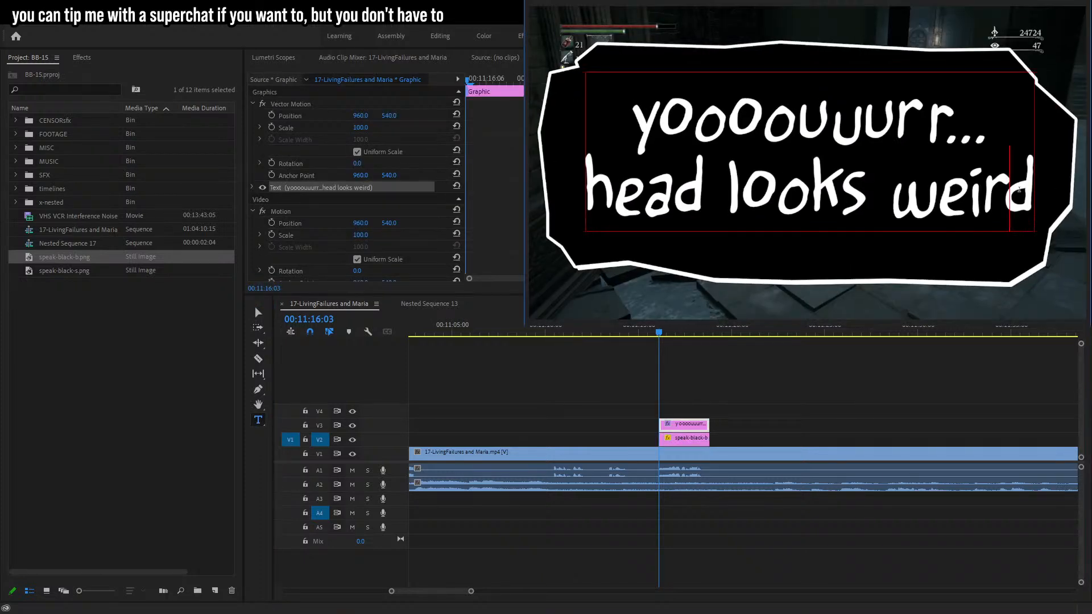
type("?")
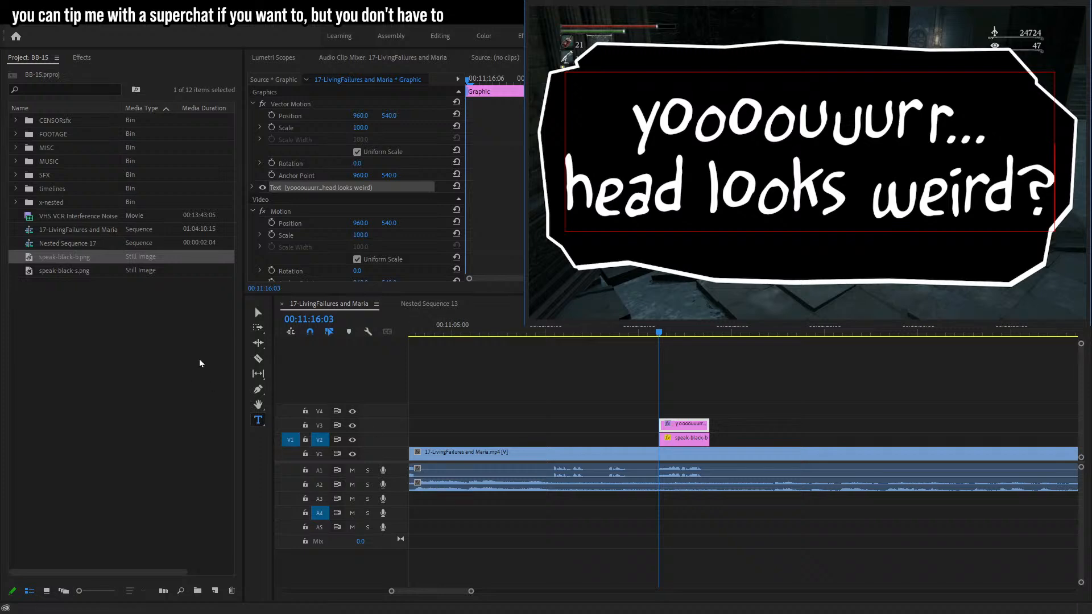
Turn off Uniform Scale on the bubble image and set its Scale Height to 79.2.
left_click(258, 312)
left_click(703, 439)
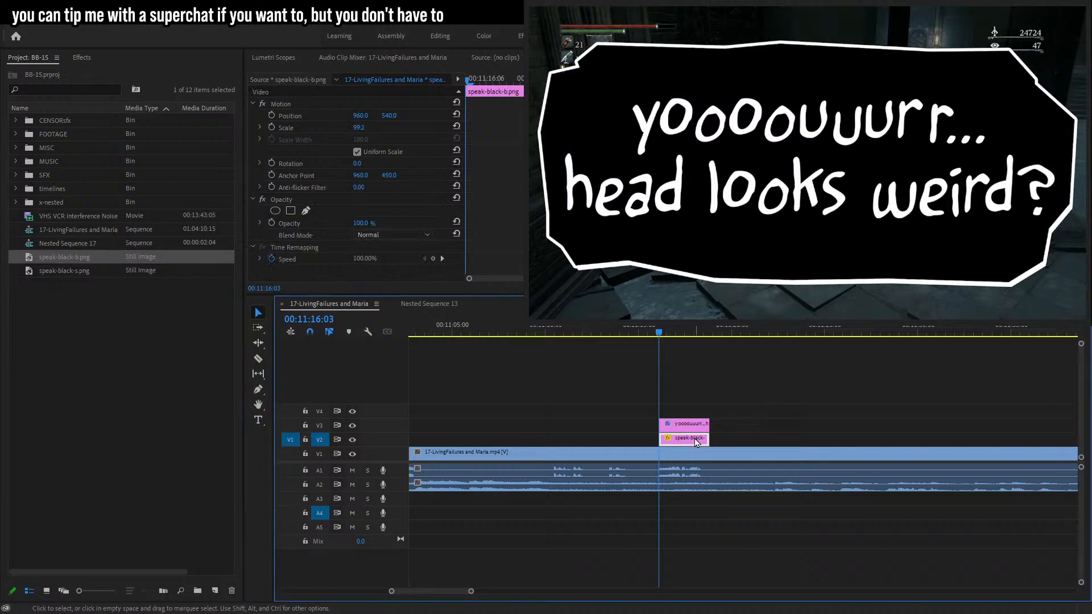
left_click(355, 153)
left_click(363, 127)
key("Down")
key("Down")
key("Down")
key("Down")
key("Down")
key("Down")
key("Down")
key("Down")
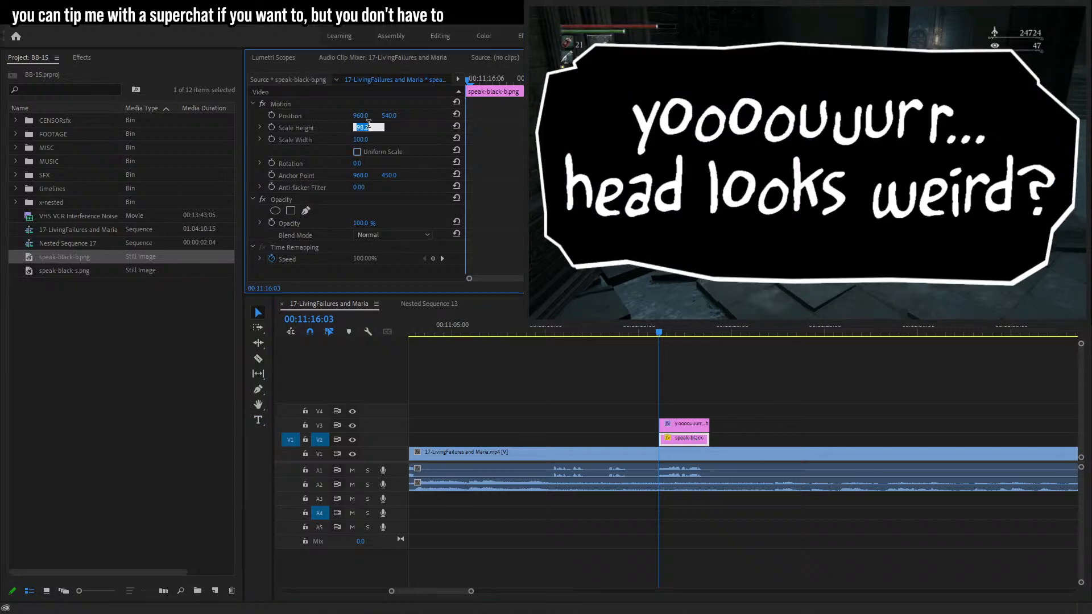
key("Down")
key("Down")
key("Down")
key("Down")
key("Down")
key("Down")
key("Down")
key("Down")
key("Down")
key("Down")
key("Down")
key("Down")
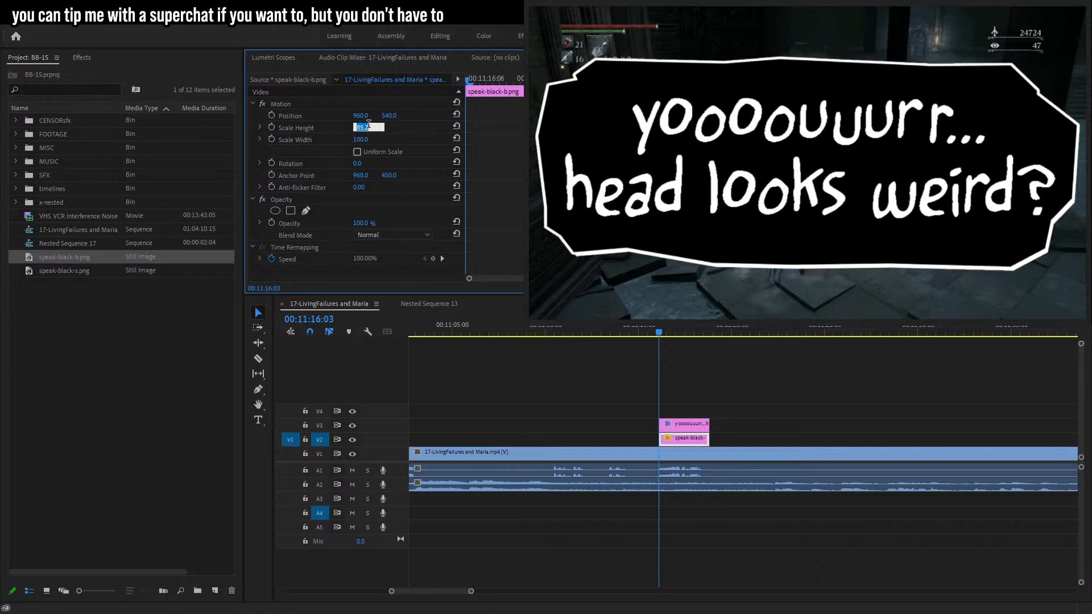
key("Return")
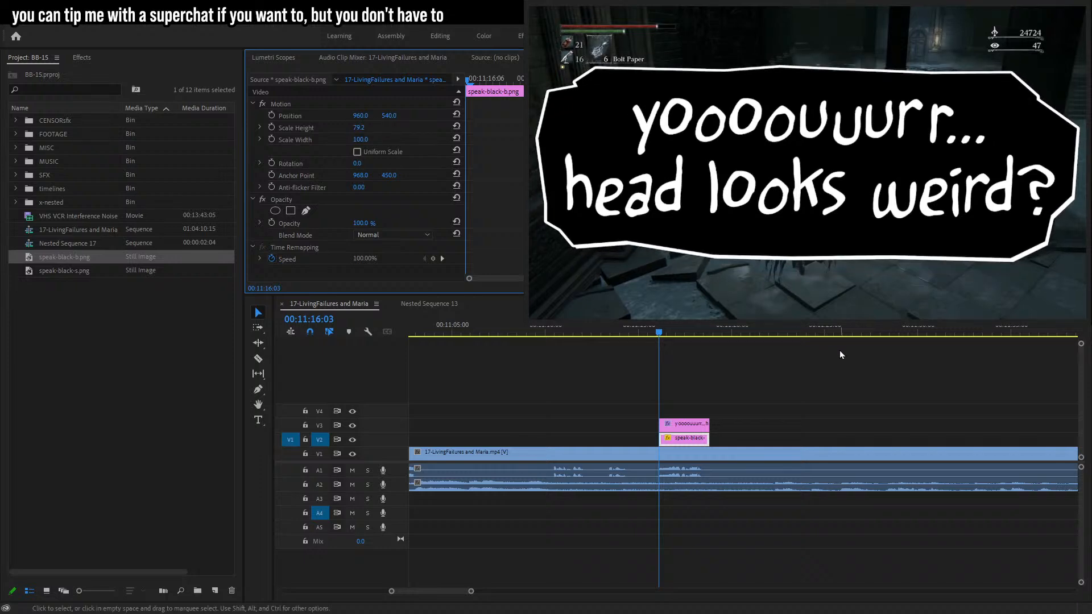
Nest the bubble and text clips into one nested sequence and select it.
left_click_drag(758, 403, 720, 436)
key("shift+n")
left_click(476, 331)
left_click(658, 438)
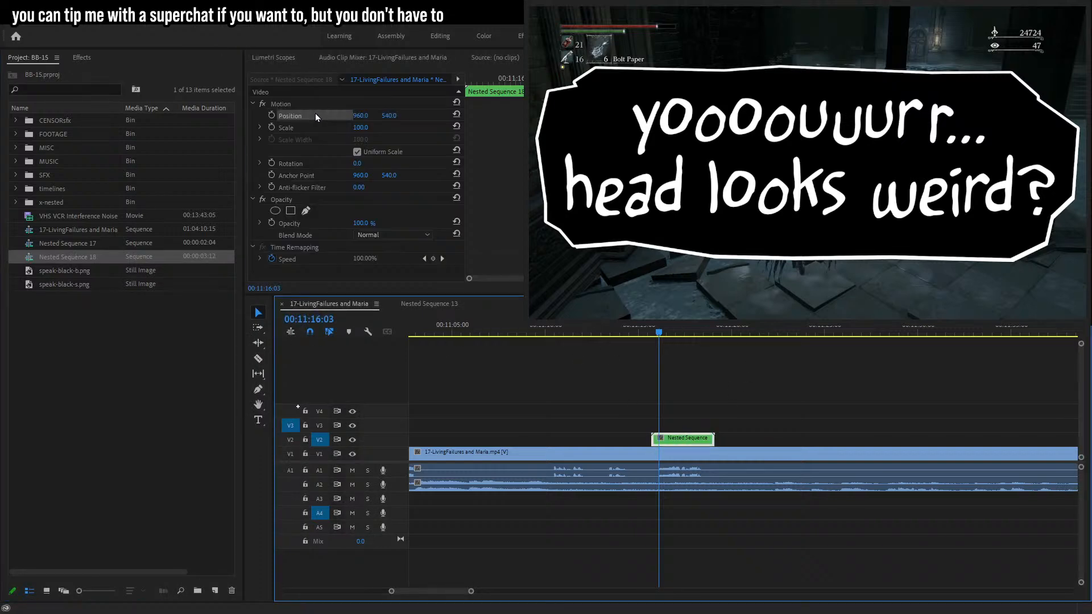
Set the nested bubble's Scale to 14.
left_click(277, 127)
key("Return")
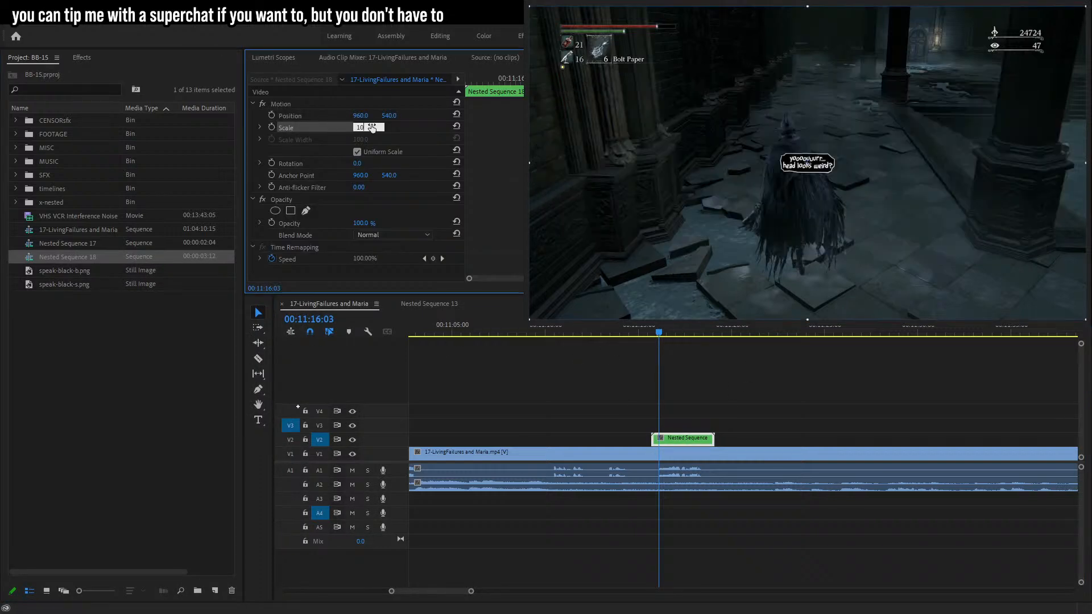
left_click(365, 126)
key("Up")
key("Up")
key("Up")
key("Up")
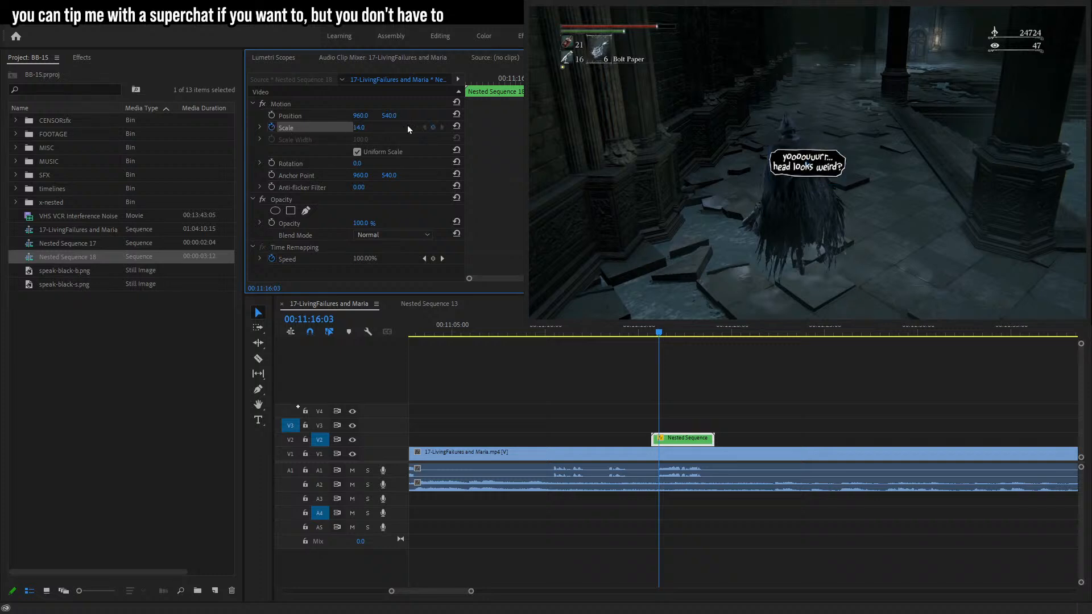
Keyframe the nested bubble's Scale at 14 and at 0 a few frames earlier, around 00:11:15:27, for a pop-in.
key("Right")
key("Left")
key("Left")
key("Up")
key("Return")
key("Left")
key("Left")
key("Left")
key("Left")
key("Left")
left_click_drag(360, 128, 342, 129)
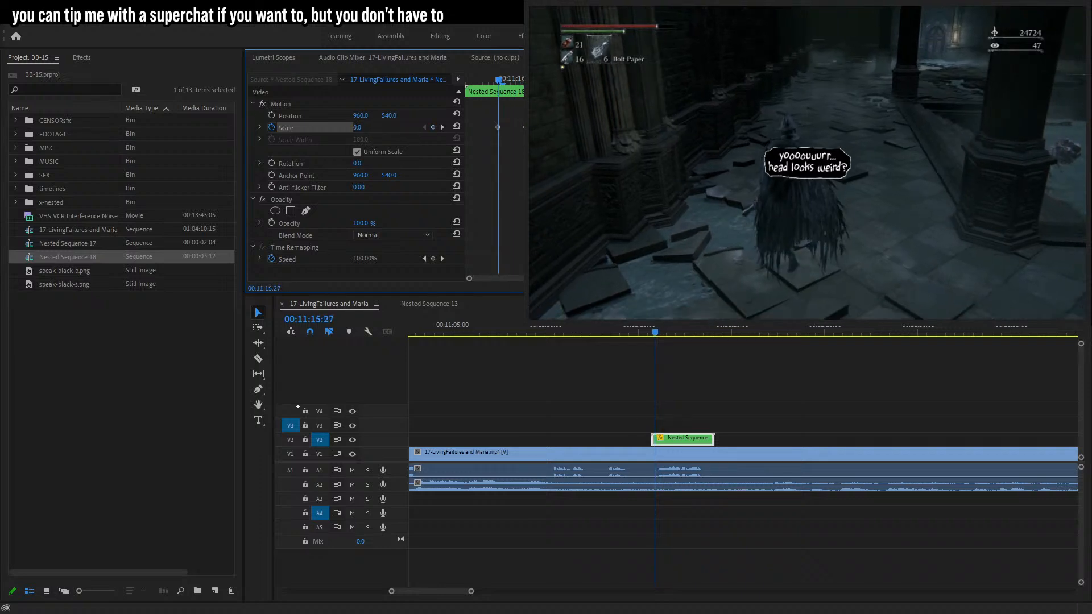
Shift the nested bubble clip slightly later and play back the pop-in.
left_click_drag(653, 442, 660, 444)
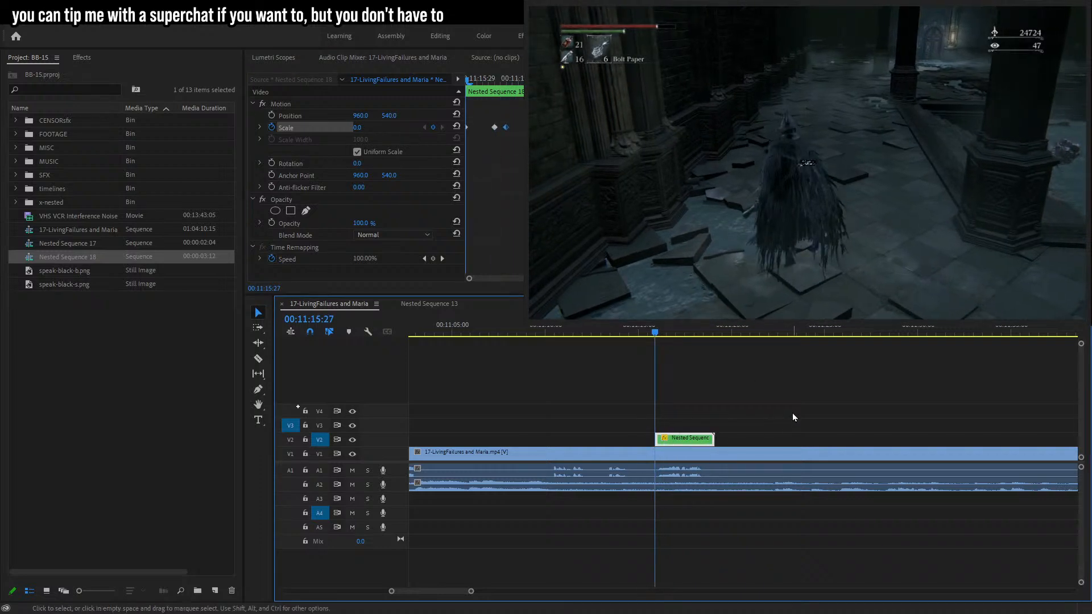
key("space")
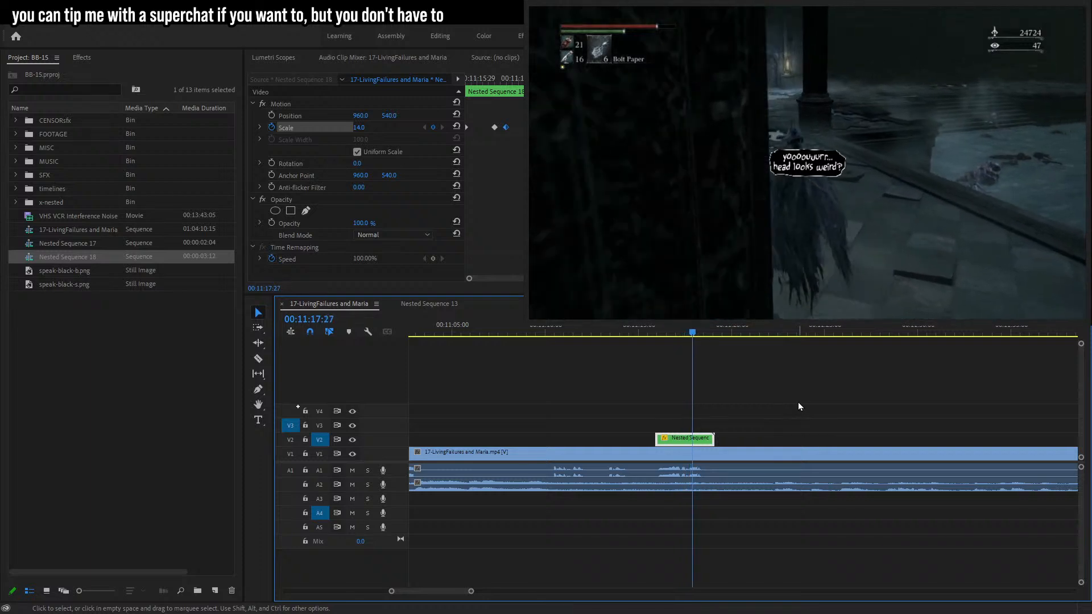
key("space")
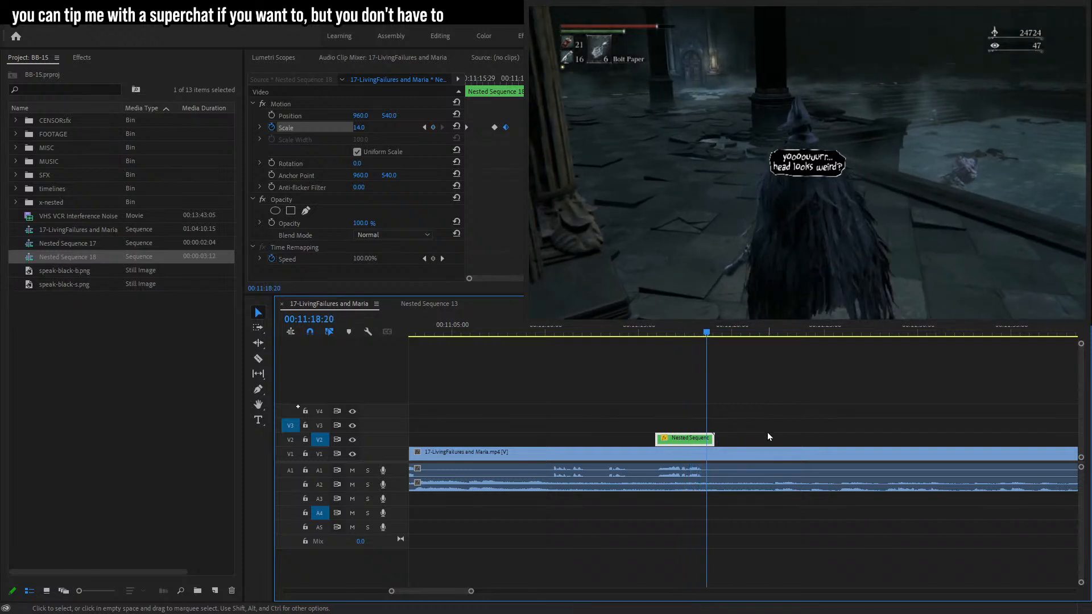
Add a Scale keyframe at 14 around 00:11:18:16 near the nested bubble's end, then trim the clip's end slightly shorter.
key("Left")
key("Left")
key("Left")
key("Left")
left_click(432, 128)
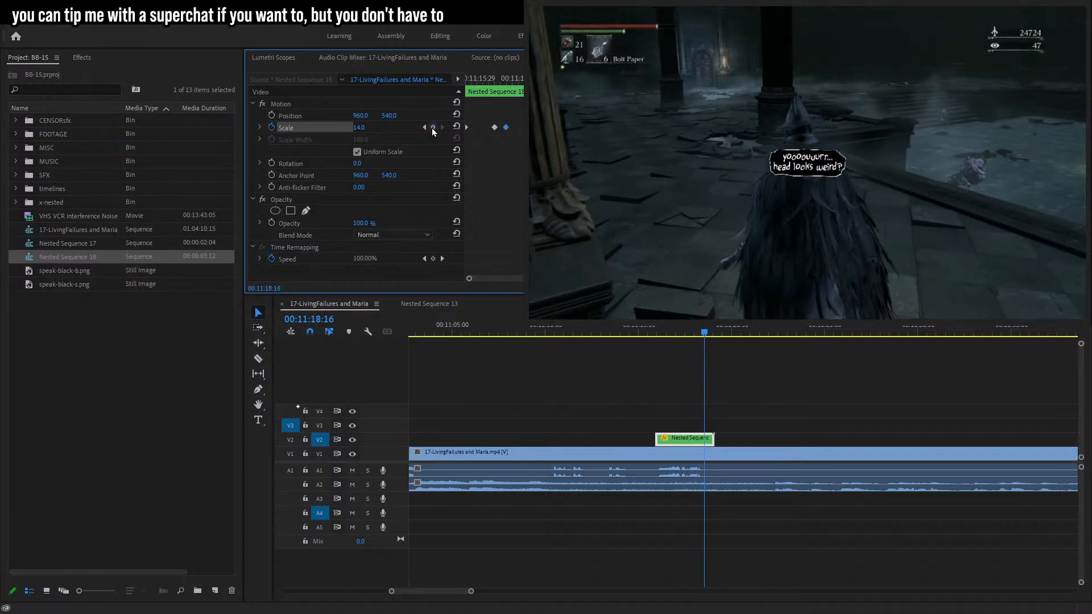
key("Right")
key("Right")
key("Right")
key("Right")
key("Right")
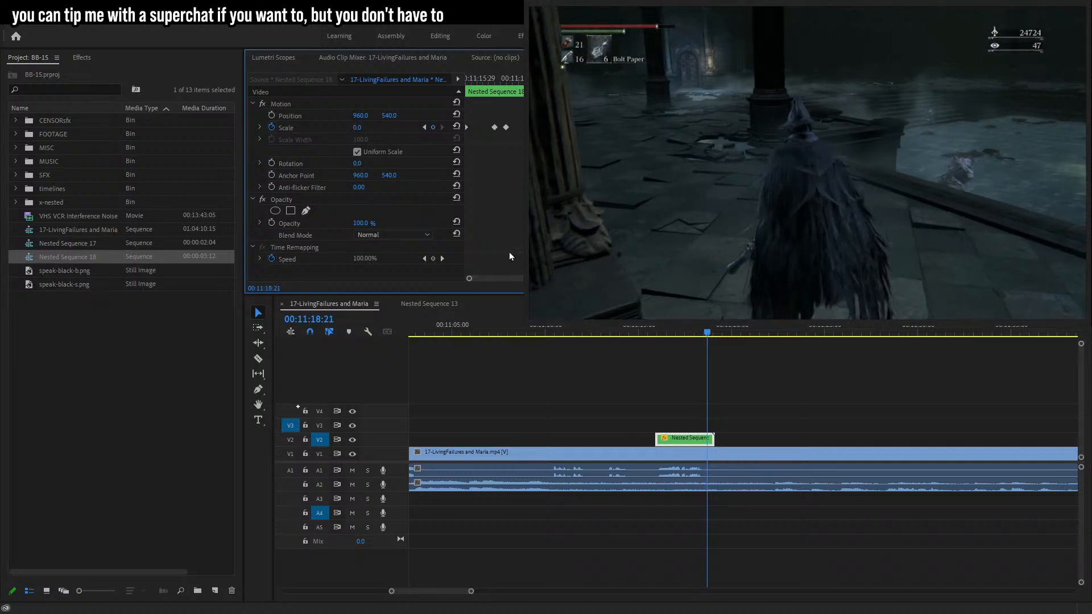
left_click_drag(714, 438, 707, 438)
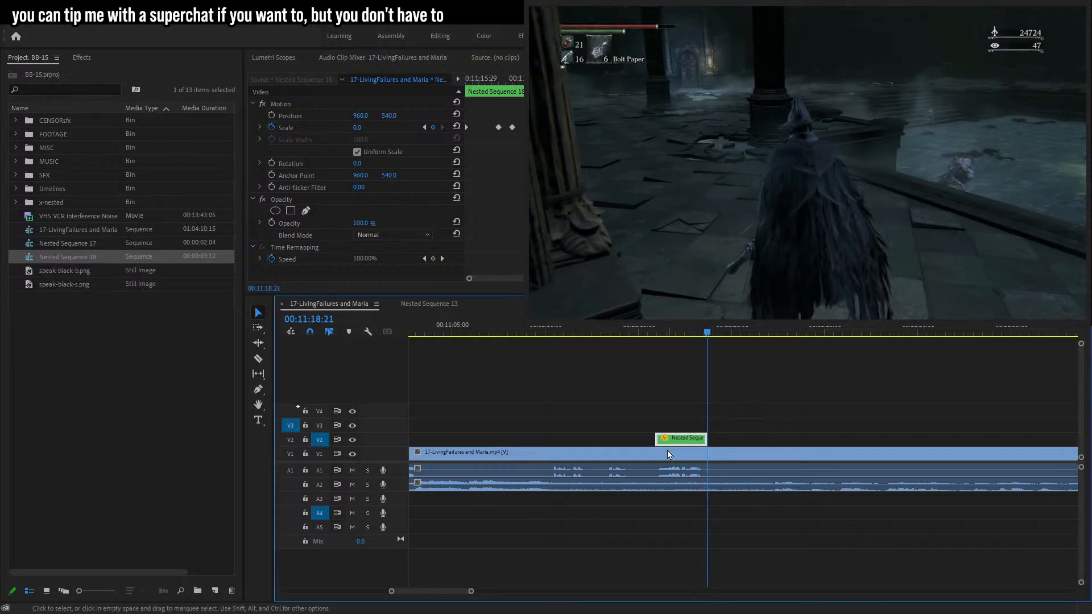
Nest the keyframed bubble clip into a new nested sequence and move the nested sequences into the x-nested bin.
left_click(708, 333)
key("Return")
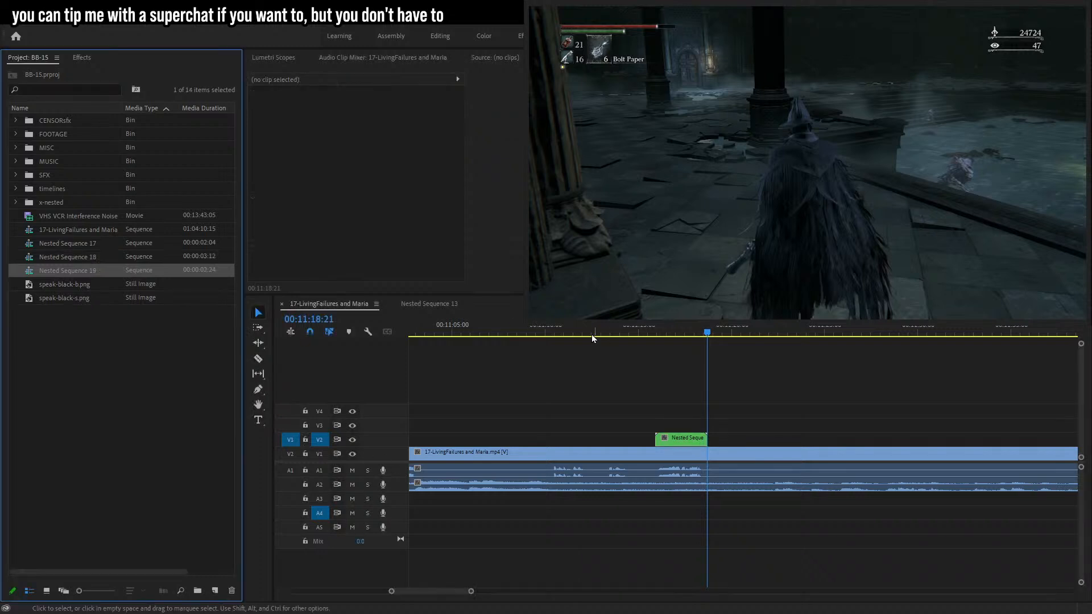
left_click(80, 244, "shift")
left_click_drag(81, 244, 51, 202)
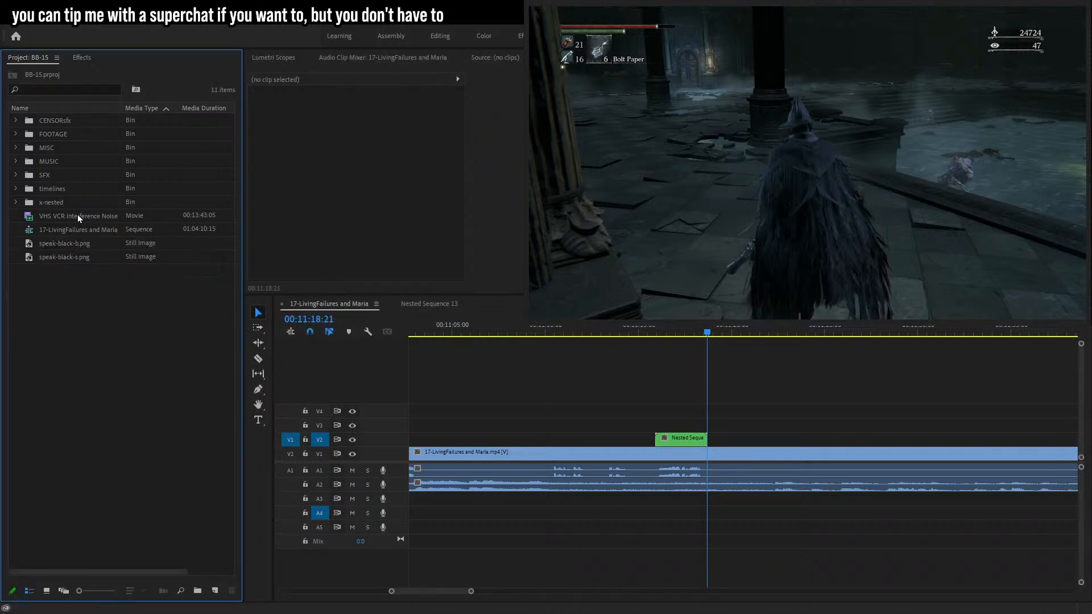
At 00:11:16:04, move the nested bubble above the character's head and enable Position keyframing.
left_click(682, 438)
left_click(661, 331)
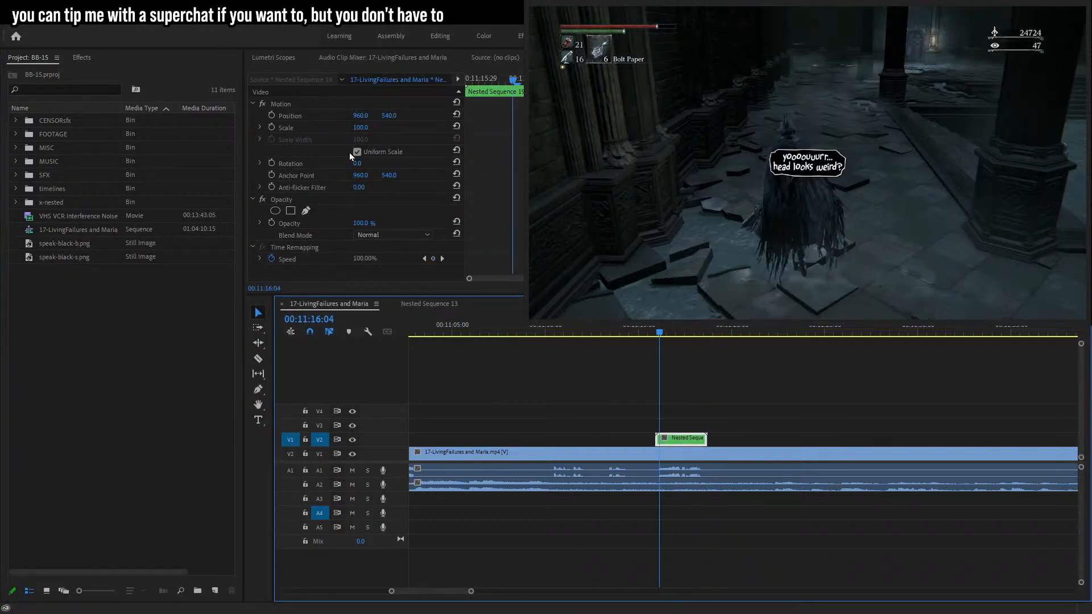
left_click(296, 116)
left_click_drag(829, 171, 793, 96)
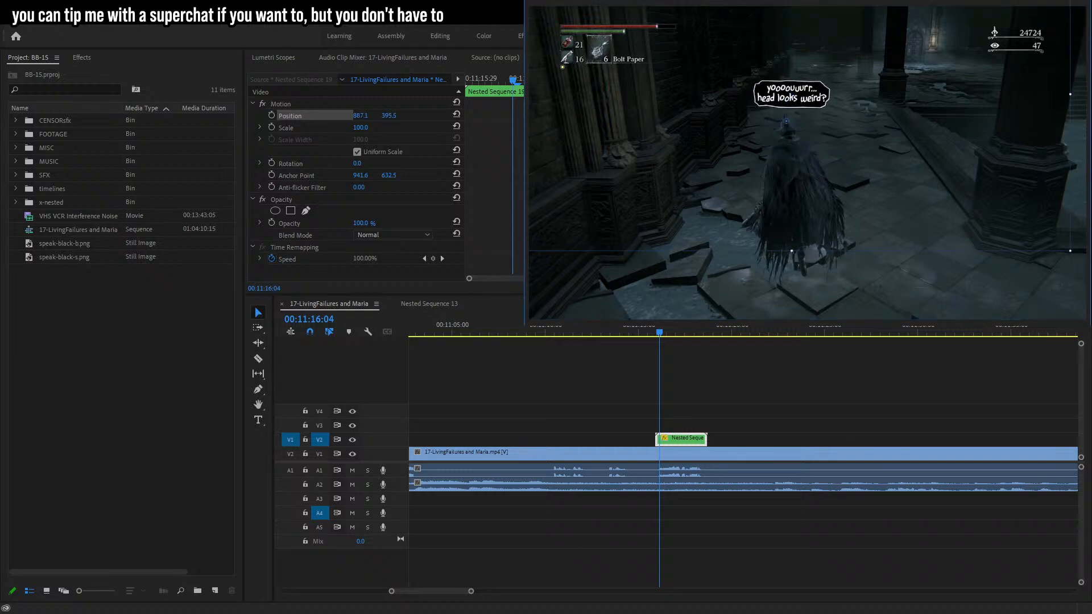
left_click(272, 115)
Step back a few frames to 00:11:15:28 and reposition the bubble to stay above the character's head.
key("Left")
key("Left")
key("Left")
key("Left")
left_click_drag(802, 174, 804, 167)
key("Left")
key("Left")
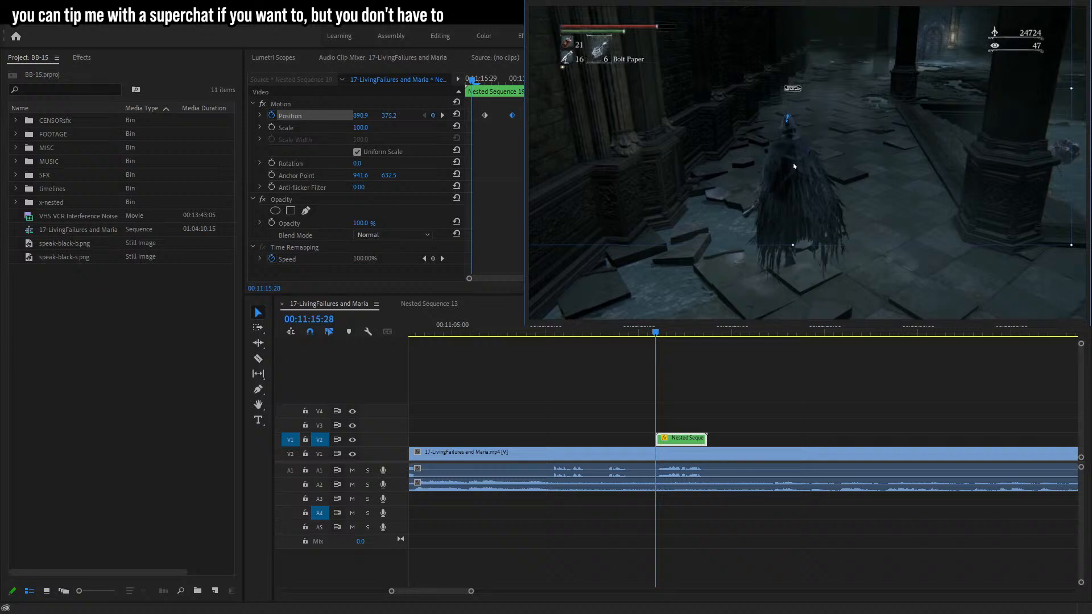
Step forward frame by frame to about 00:11:17:04, keyframing the bubble's Position to follow the character's head.
key("Right")
key("Right")
key("Right")
key("Right")
key("Right")
key("Right")
key("Right")
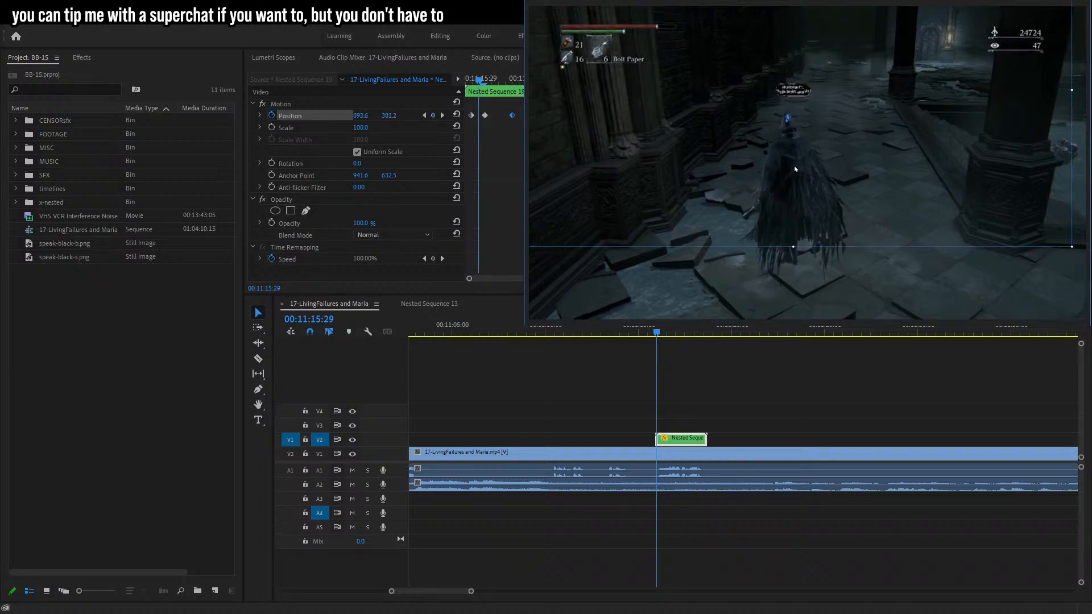
key("Right")
key("Right")
key("Right")
key("Right")
key("Right")
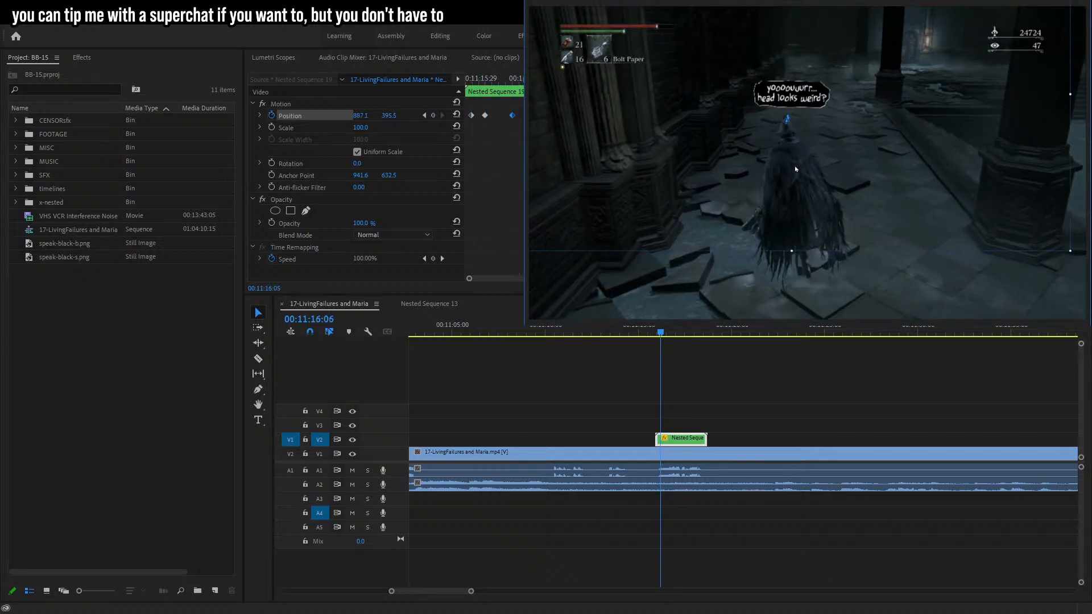
left_click_drag(796, 169, 789, 170)
key("Right")
key("Right")
key("Right")
key("Right")
key("Right")
key("Right")
key("Right")
key("Right")
key("Right")
key("Right")
key("Right")
key("Right")
key("Right")
key("Right")
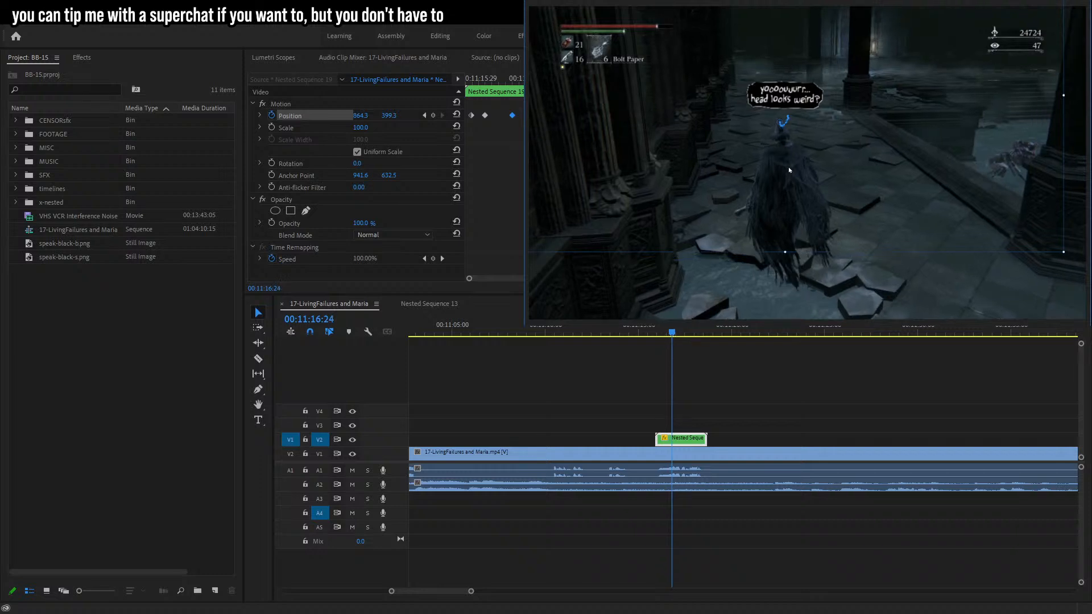
key("Right")
key("Right")
left_click_drag(789, 170, 792, 174)
key("Right")
key("Right")
key("Right")
key("Right")
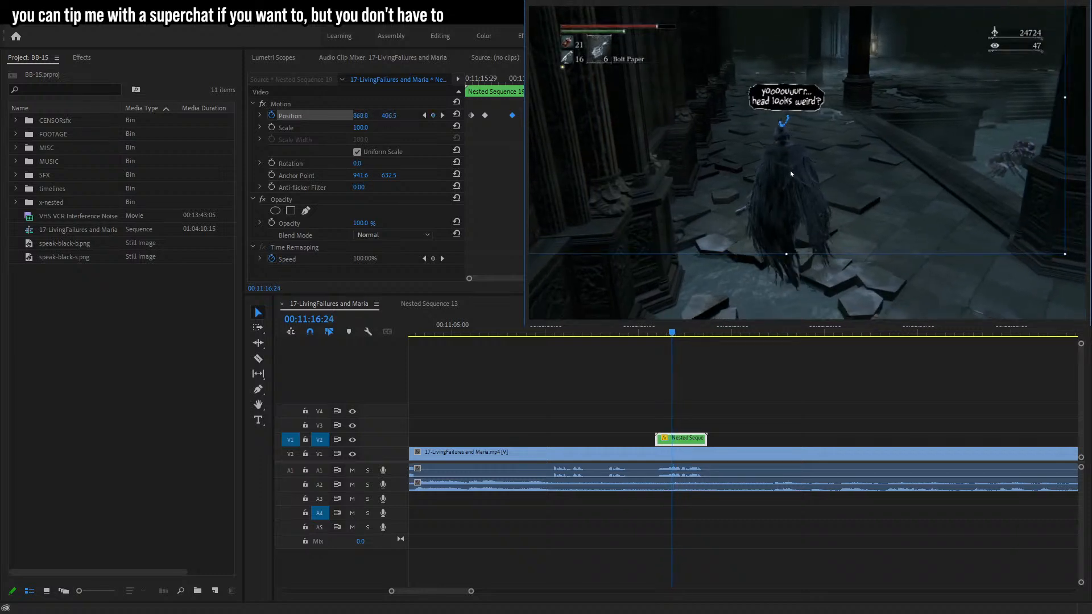
key("Right")
key("Right")
key("Right")
key("Right")
key("Right")
key("Right")
key("Right")
key("Right")
key("Right")
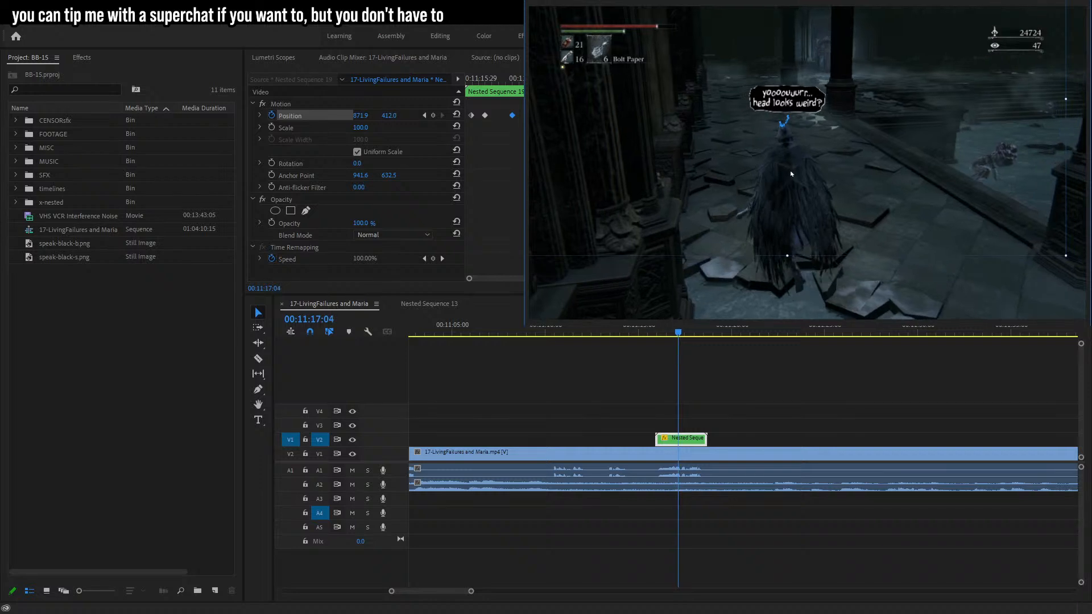
key("Right")
Continue stepping forward to about 00:11:18:20, adjusting the bubble's Position so it tracks the character's head.
left_click_drag(792, 173, 796, 166)
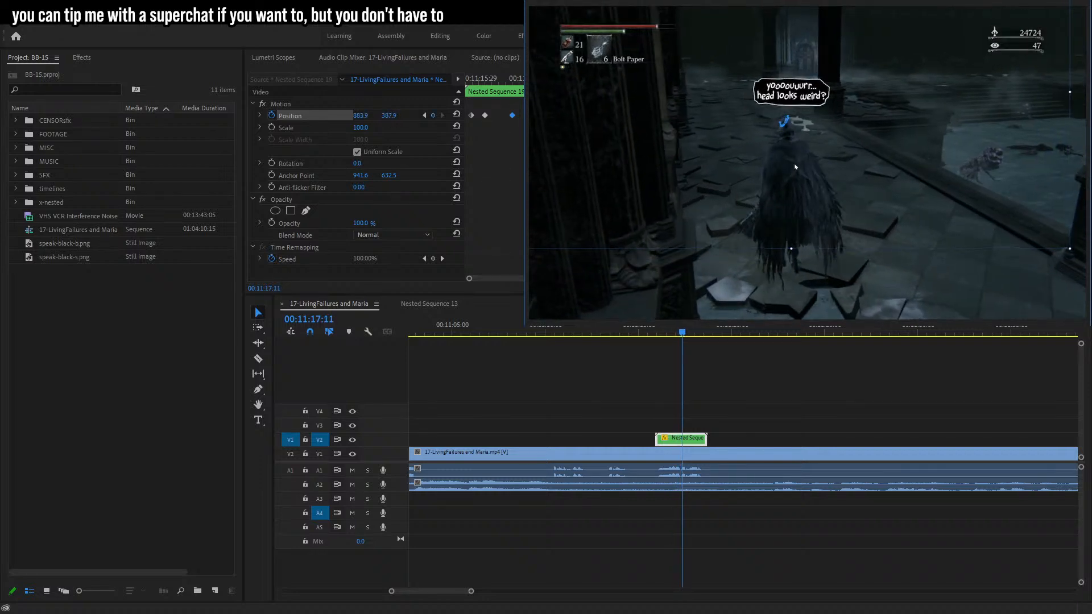
key("Right")
key("Right")
key("Right")
key("Right")
key("Right")
key("Right")
key("Right")
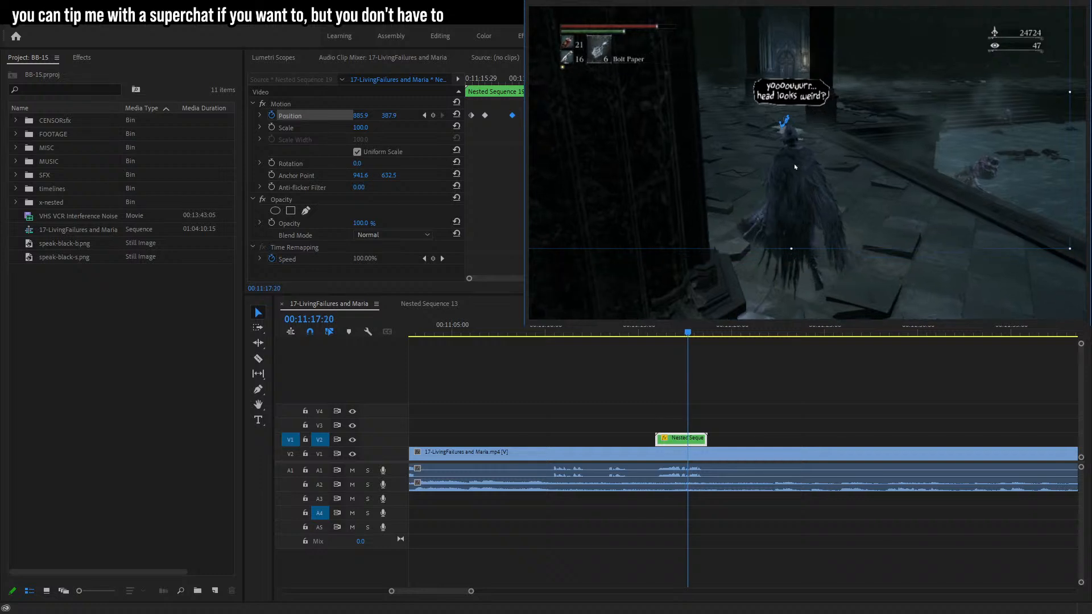
mouse_move(796, 166)
left_mouse_down()
mouse_move(804, 177)
mouse_move(800, 151)
left_mouse_up()
key("Right")
key("Right")
key("Right")
key("Right")
key("Right")
key("Right")
key("Right")
key("Right")
key("Right")
key("Right")
key("Right")
key("Right")
key("Right")
key("Right")
key("Right")
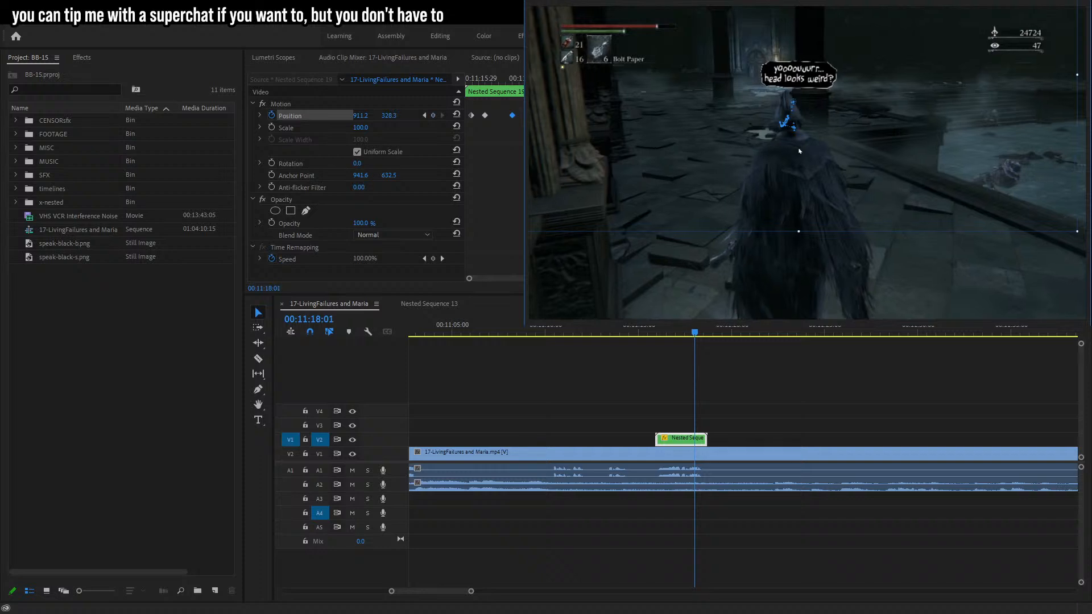
key("Right")
key("Right")
key("Right")
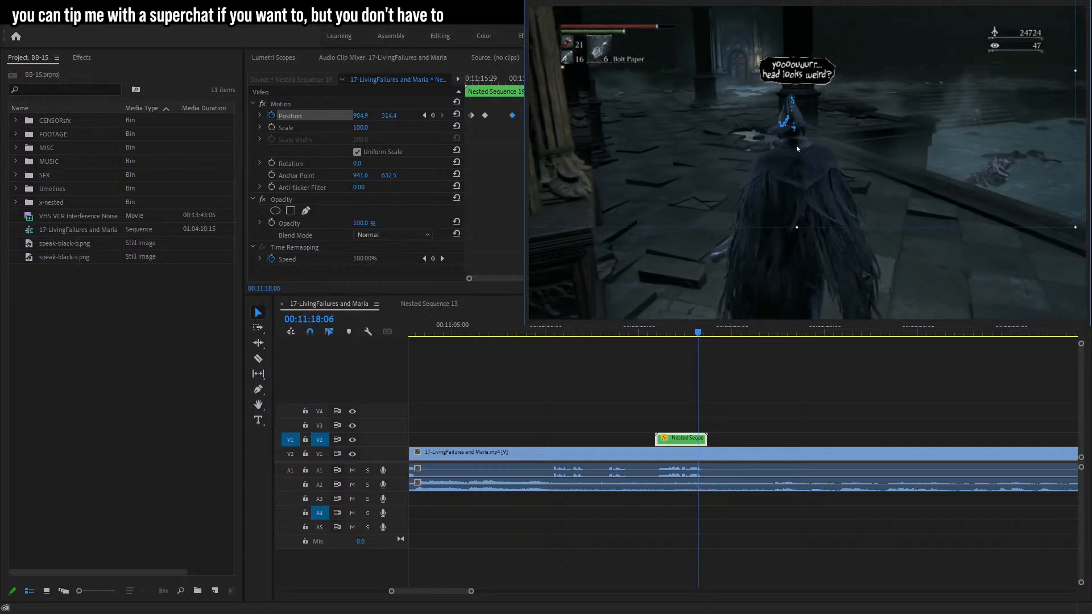
left_click_drag(796, 148, 796, 152)
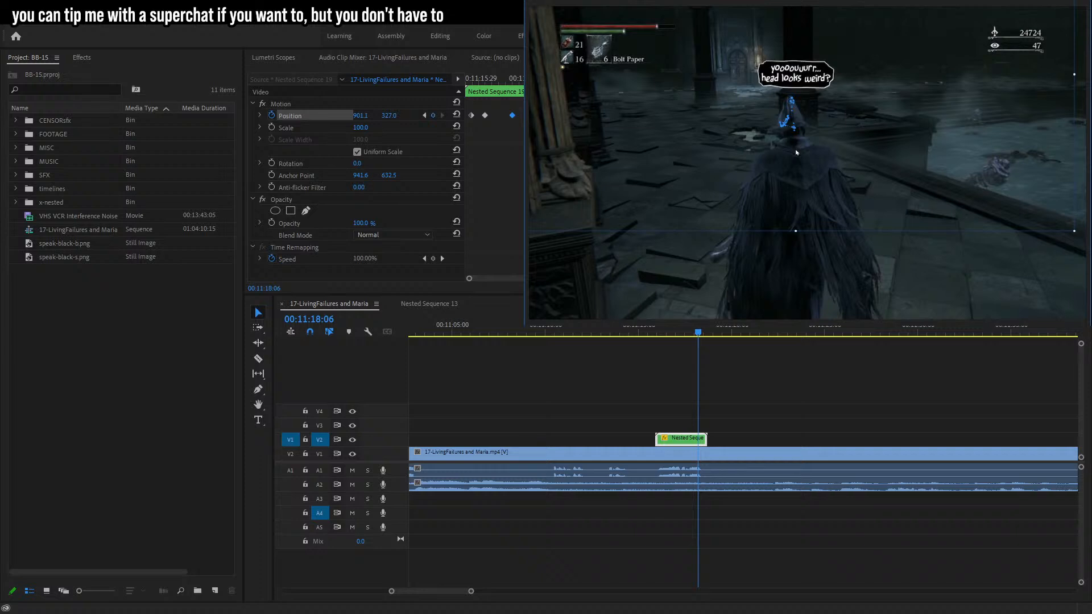
key("Right")
key("Right")
key("Right")
key("Right")
key("Right")
key("Right")
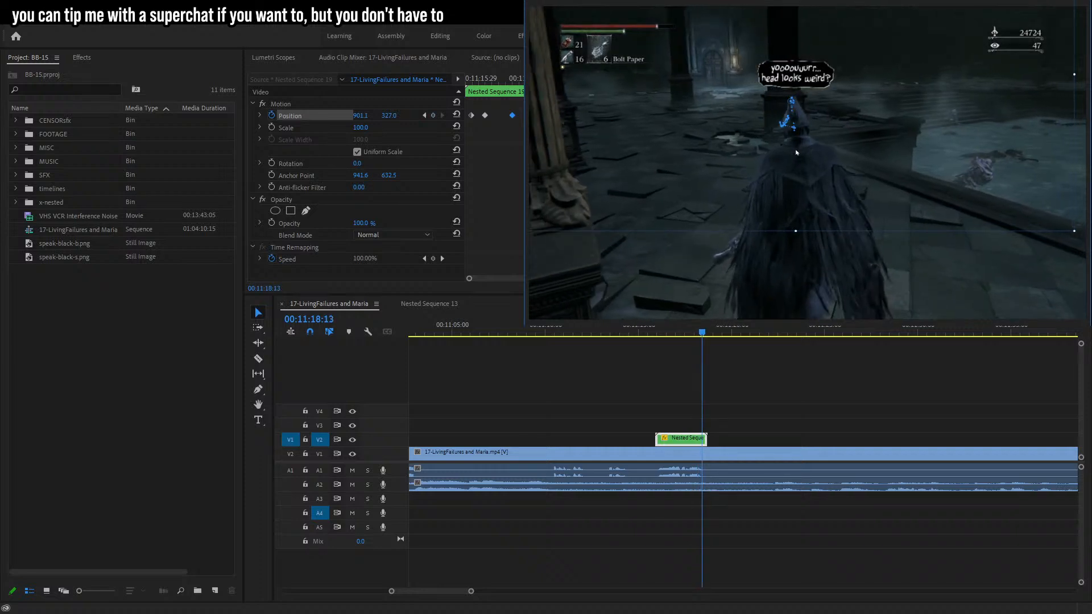
key("Right")
key("Right")
key("Right")
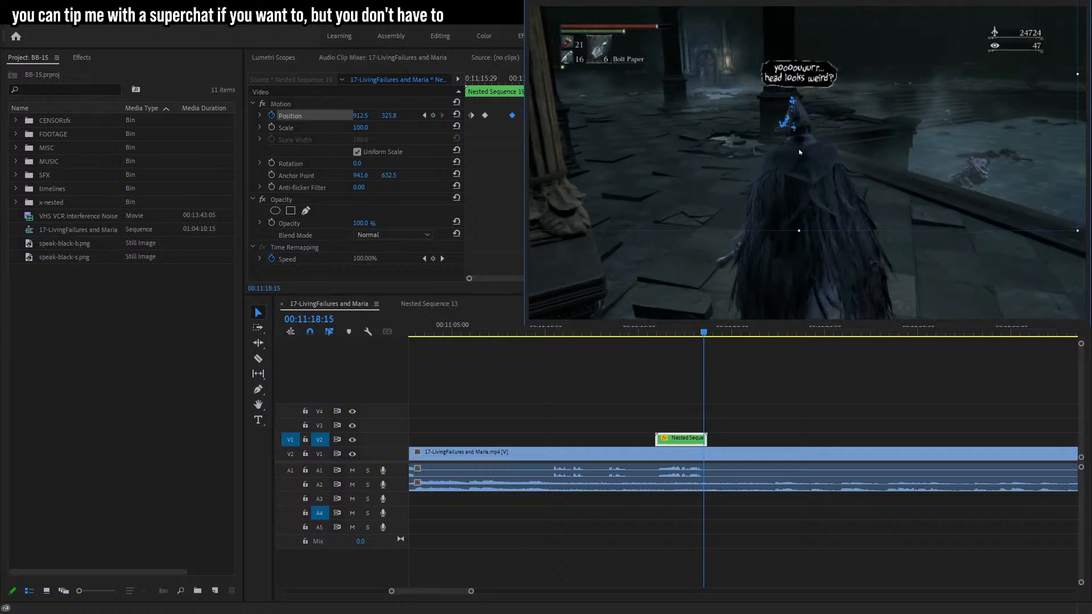
key("Right")
key("Right")
key("Right")
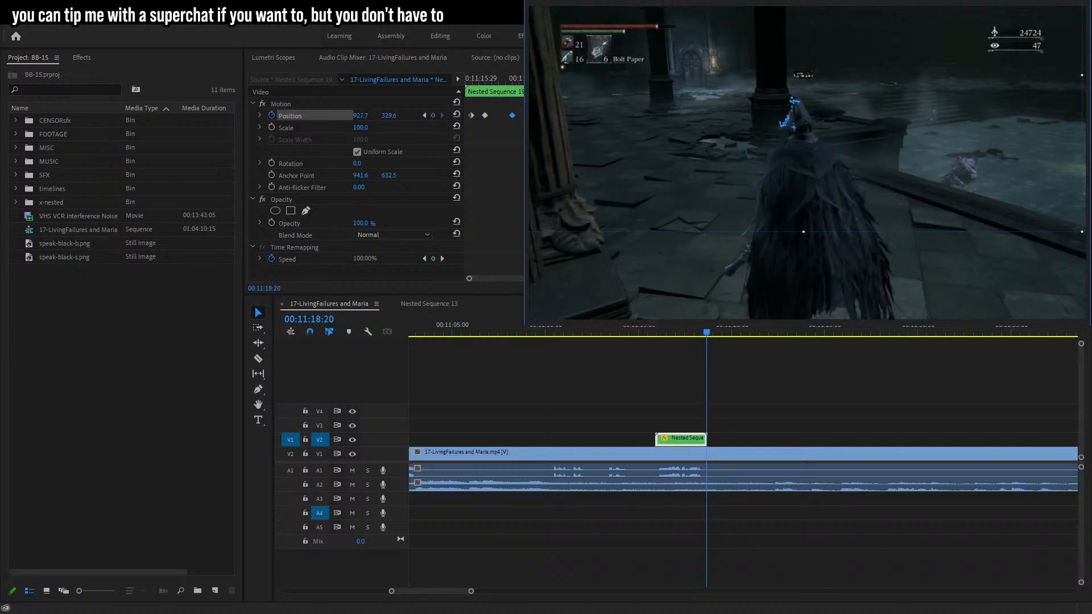
Play back the tracked bubble from just before the clip.
left_click(643, 332)
key("space")
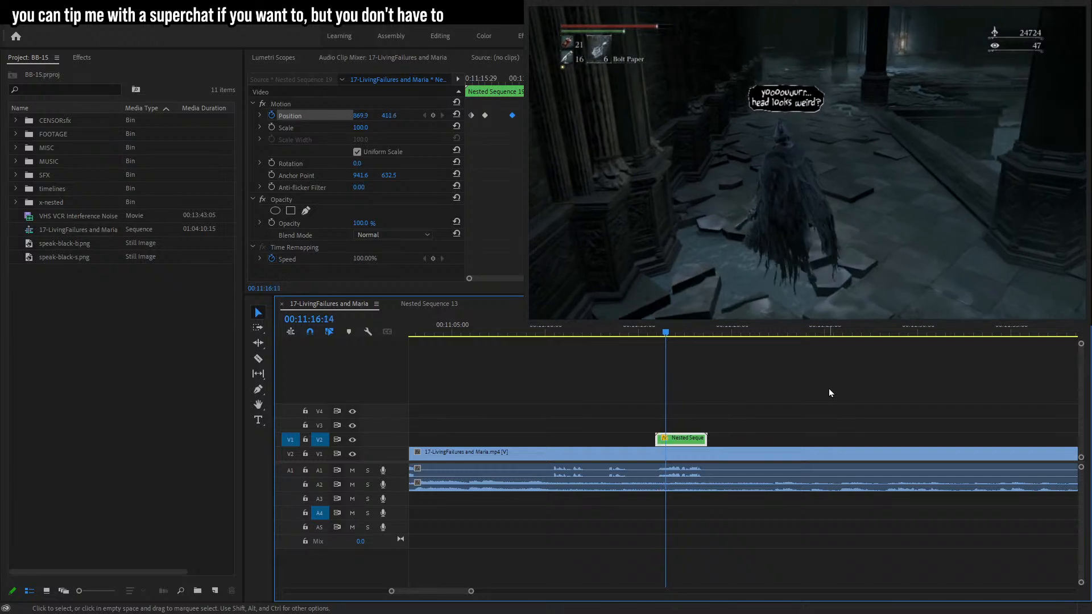
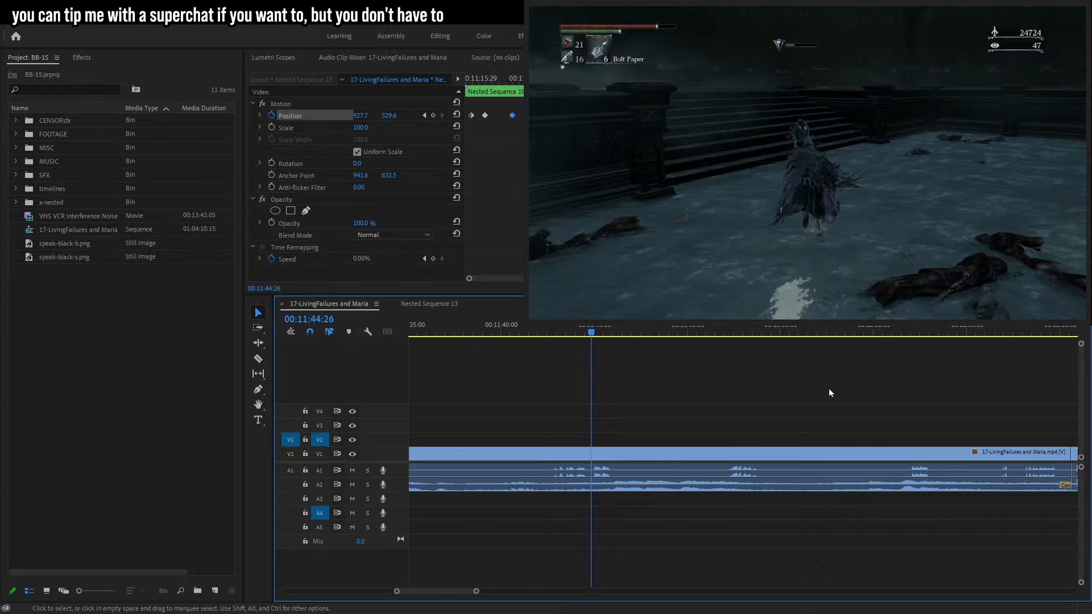
Add a text caption reading 'did that...' at 00:12:06:28 above the character.
key("space")
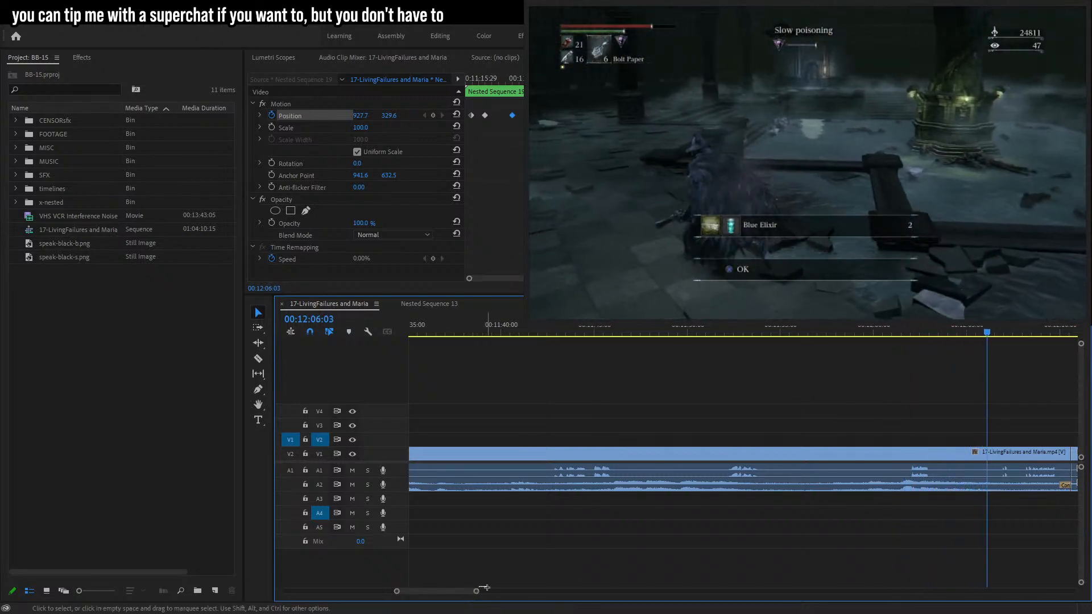
left_click_drag(478, 594, 572, 592)
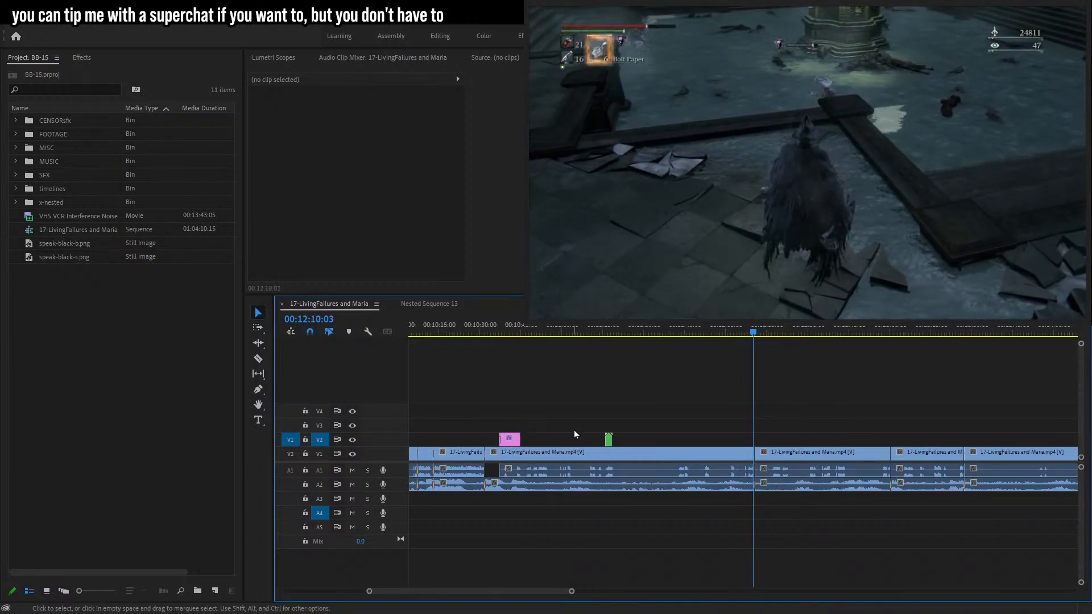
left_click_drag(572, 591, 455, 592)
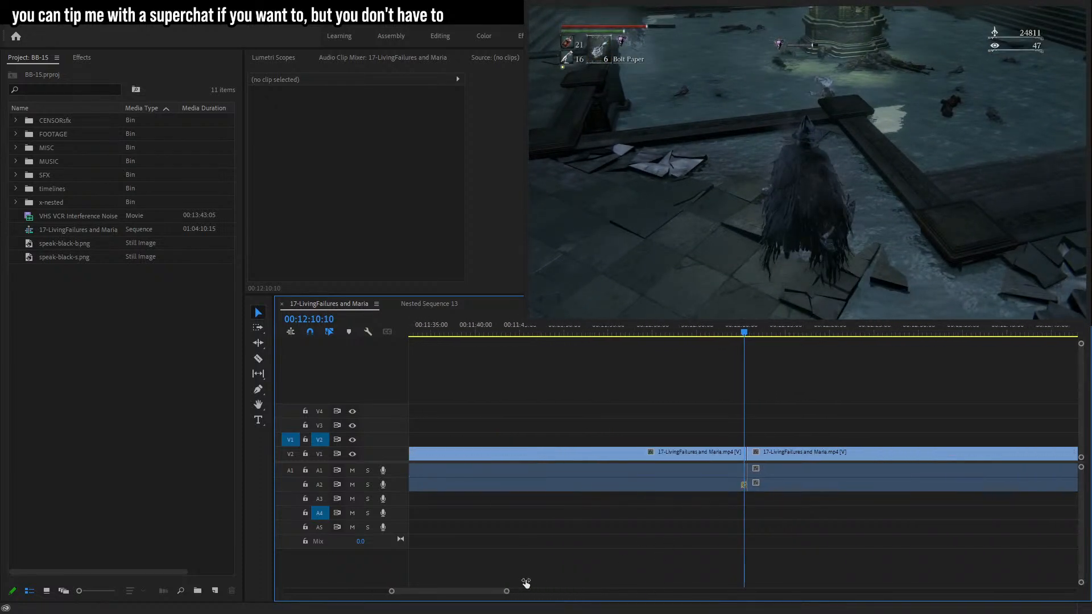
left_click_drag(597, 333, 567, 344)
key("t")
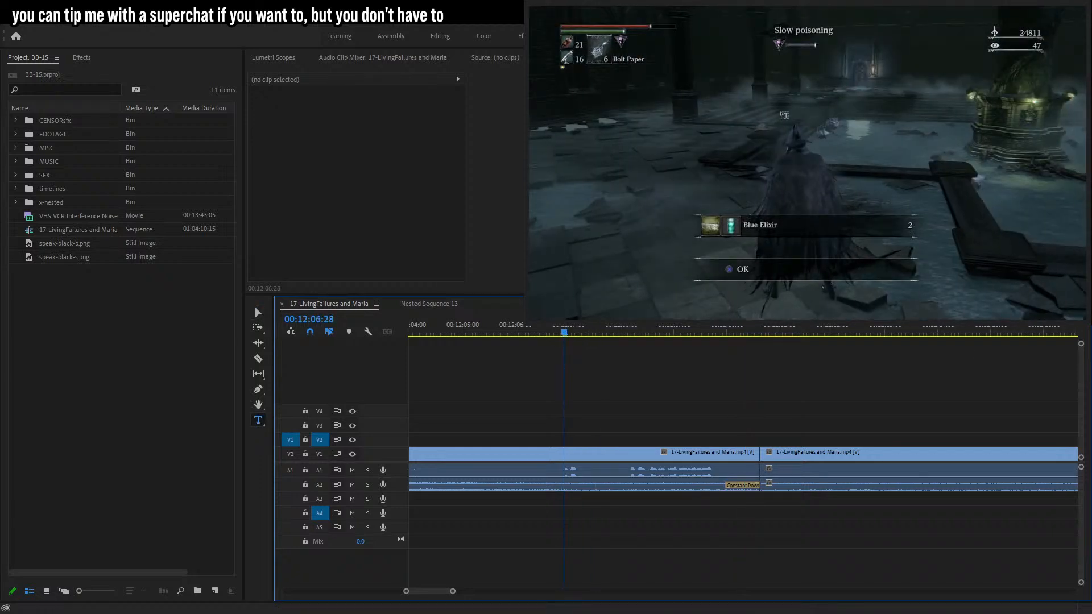
left_click(781, 118)
type("did")
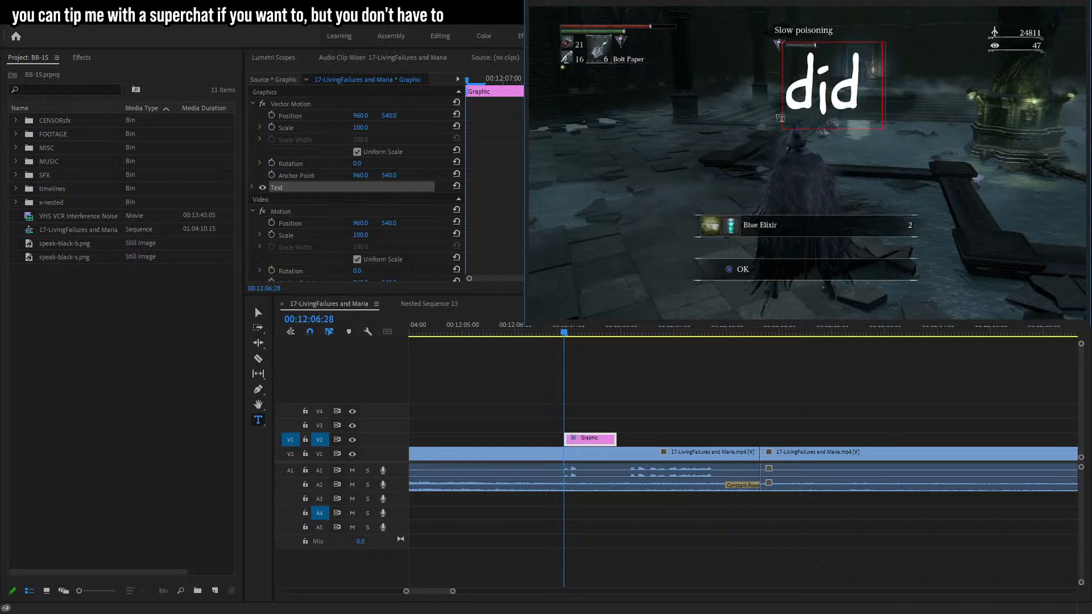
type(" that...")
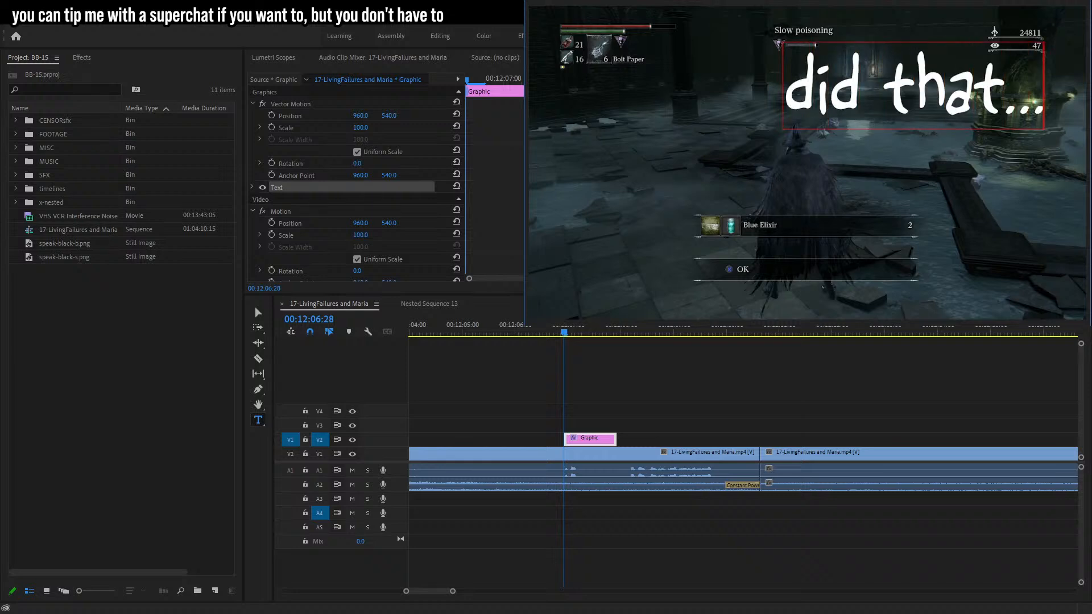
Apply the outlined caption style and shrink the caption to sit just above the character's head.
key("ctrl+shift+c")
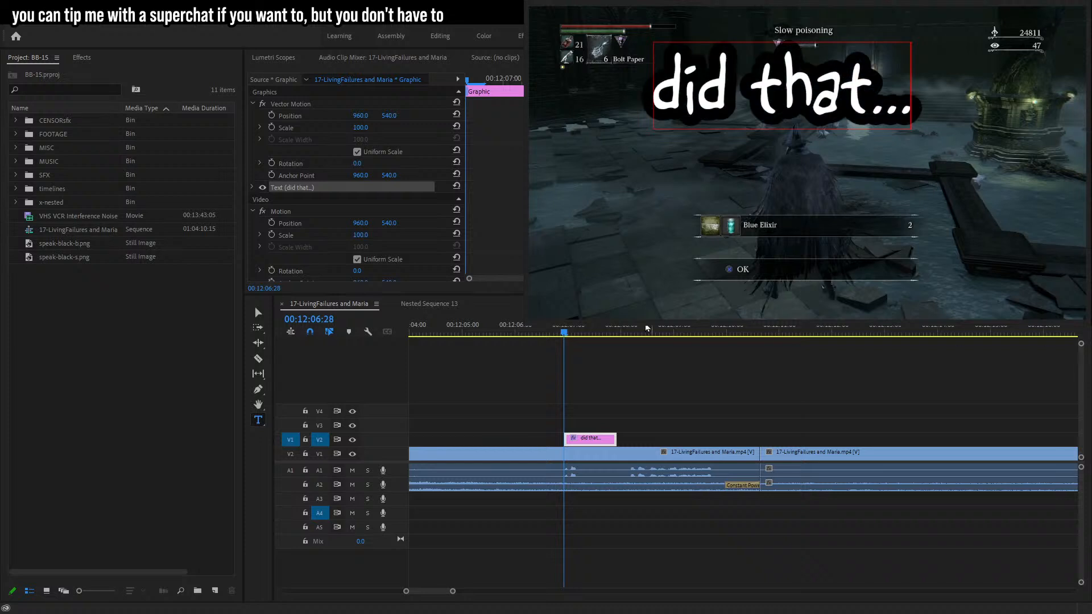
left_click(258, 312)
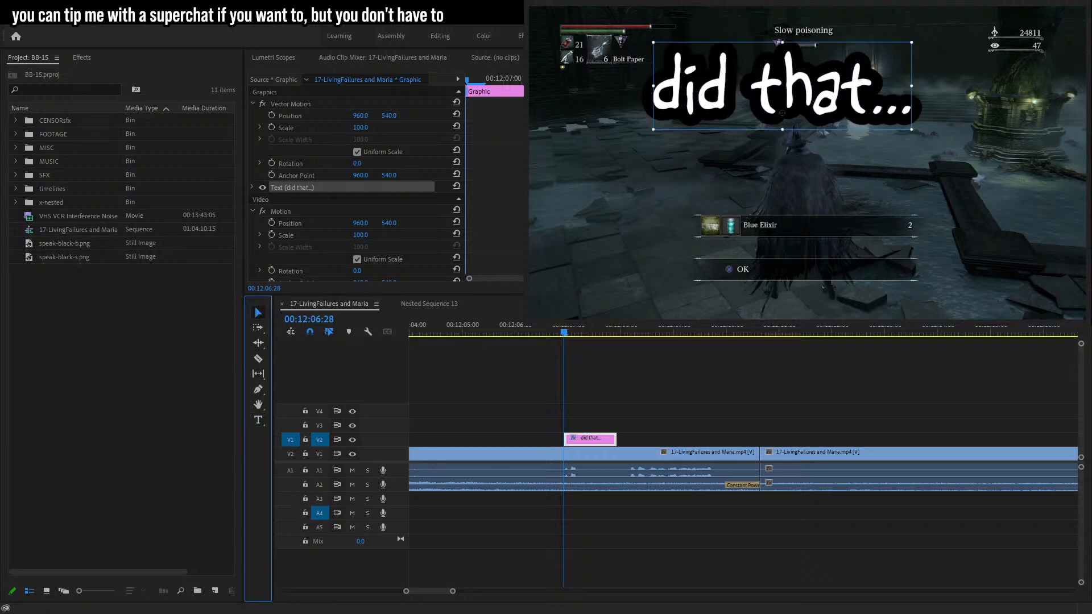
left_click_drag(784, 46, 799, 111)
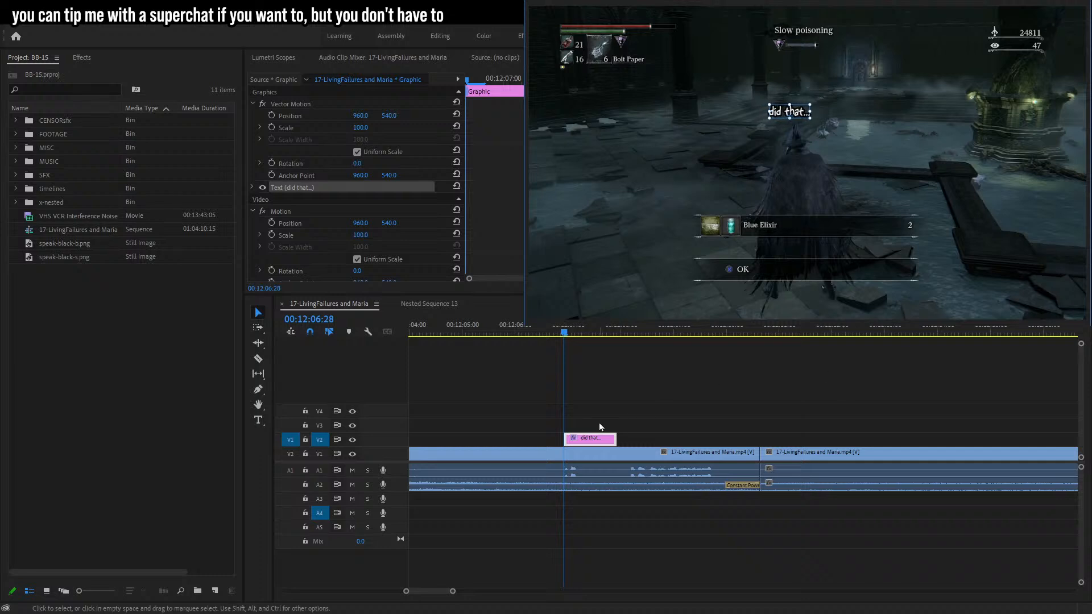
Shorten the 'did that...' caption clip and play it back.
mouse_move(452, 592)
left_mouse_down()
mouse_move(424, 591)
mouse_move(434, 591)
left_mouse_up()
key("space")
key("space")
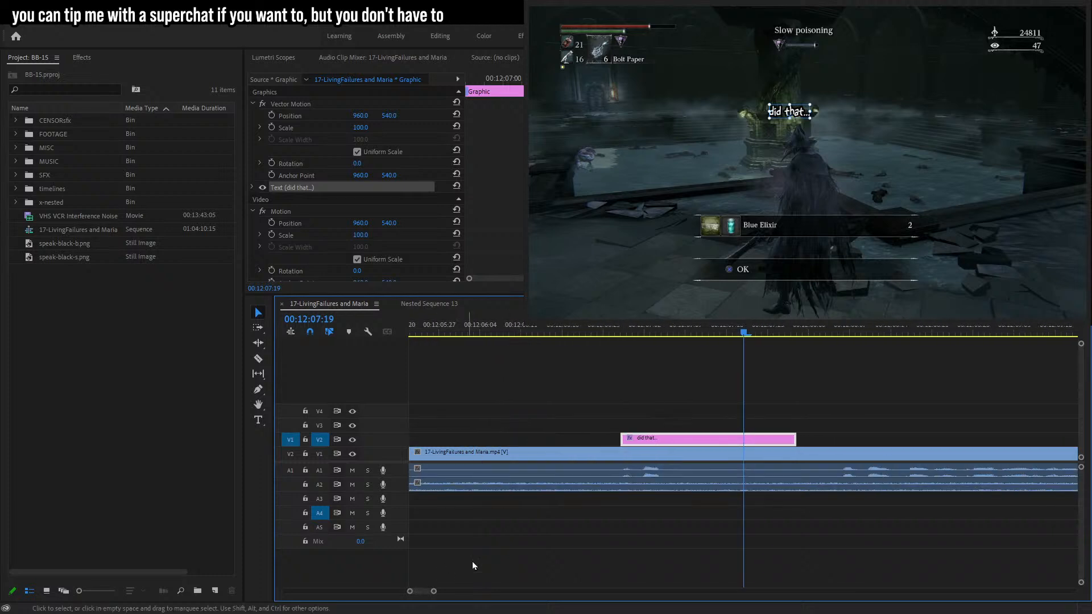
left_click_drag(789, 438, 685, 438)
left_click(602, 326)
key("space")
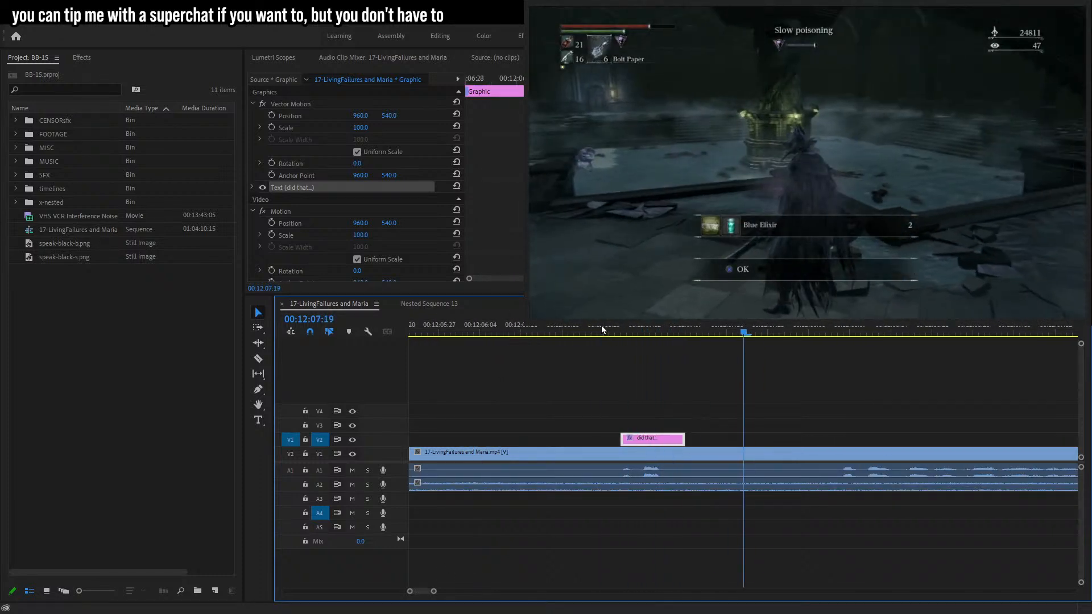
At 00:12:08:05, add a two-line caption 'did that thing' / 'just commit suicide??' with the outlined style.
key("t")
left_click(729, 110)
type("did that thing")
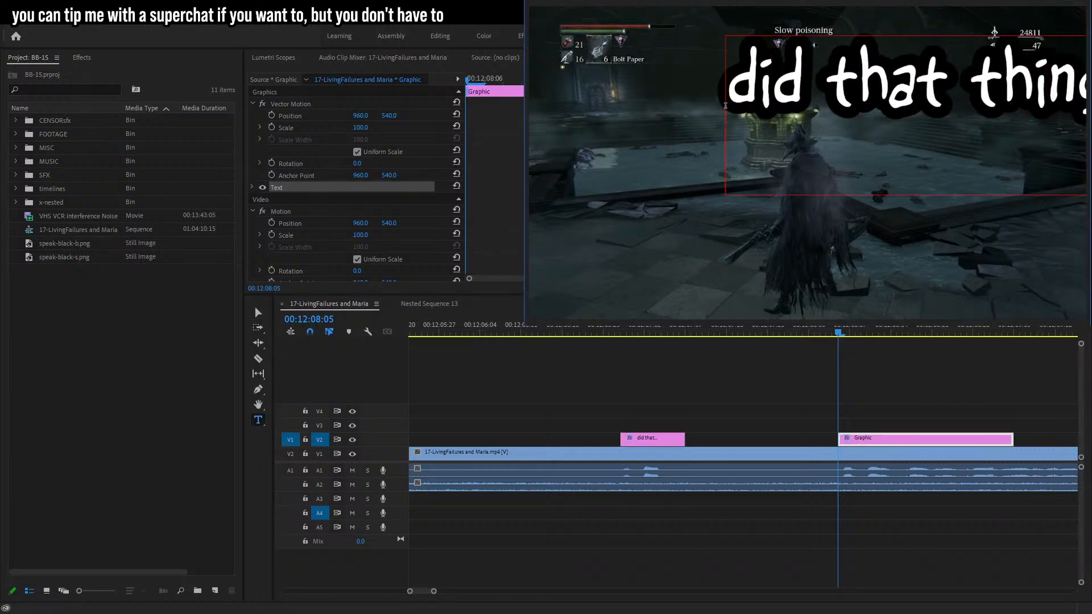
key("Return")
type("just commit")
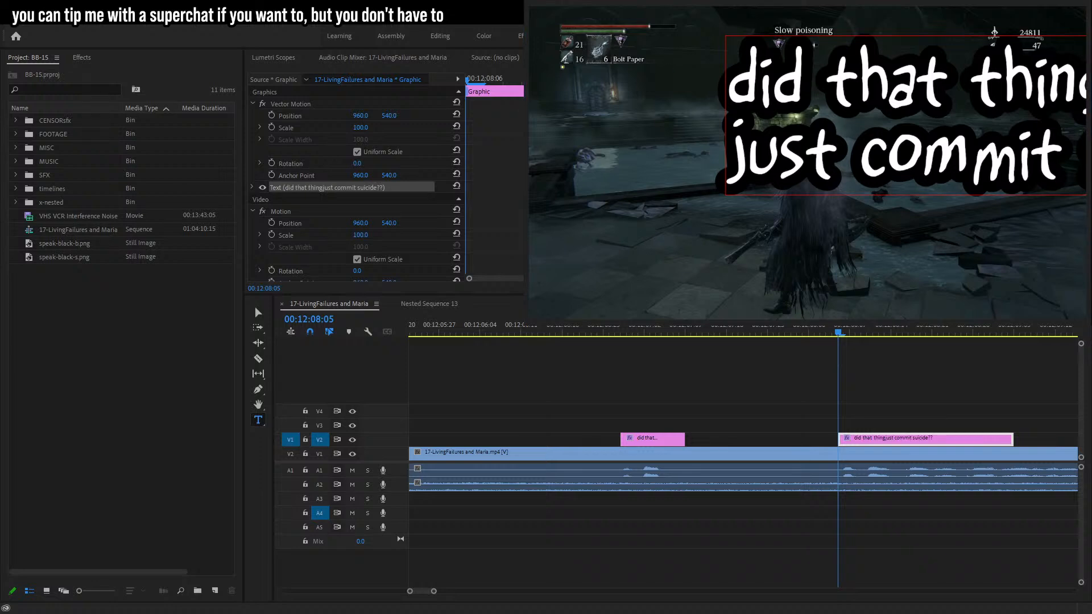
key("ctrl+shift+c")
Change the word 'suicide??' to a bolder font for emphasis.
left_click_drag(772, 157, 1038, 156)
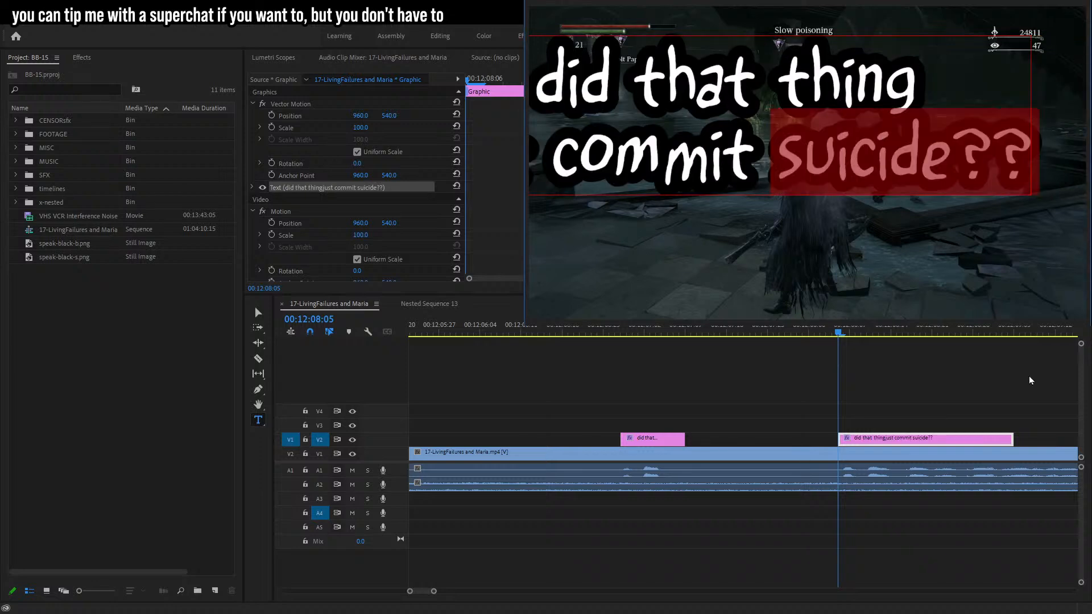
left_click(842, 273)
left_click(842, 296)
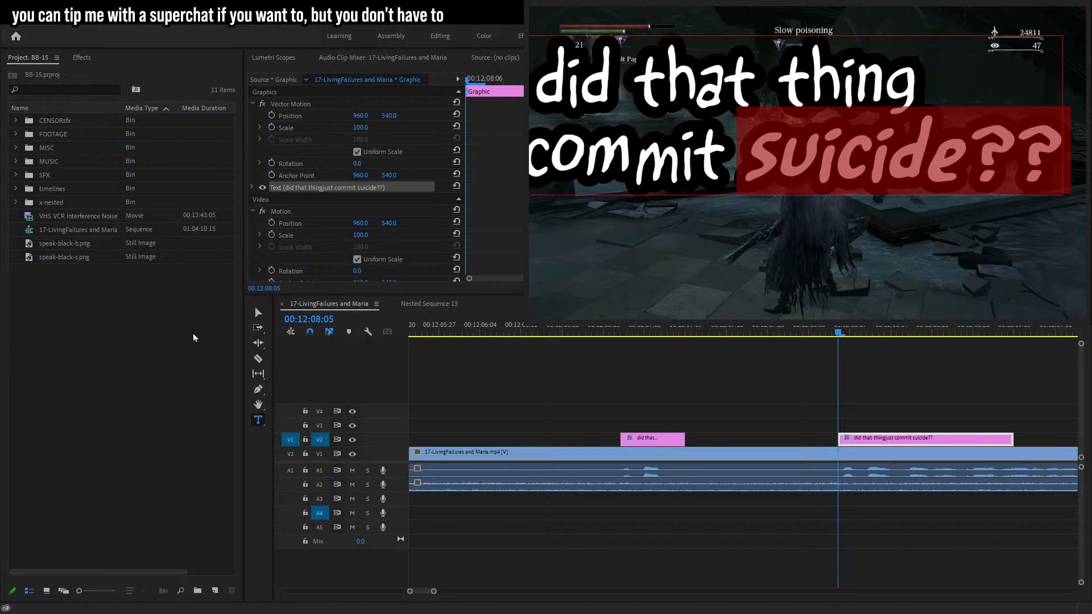
Shrink the two-line caption and prefix its first line with '...'.
left_click(260, 313)
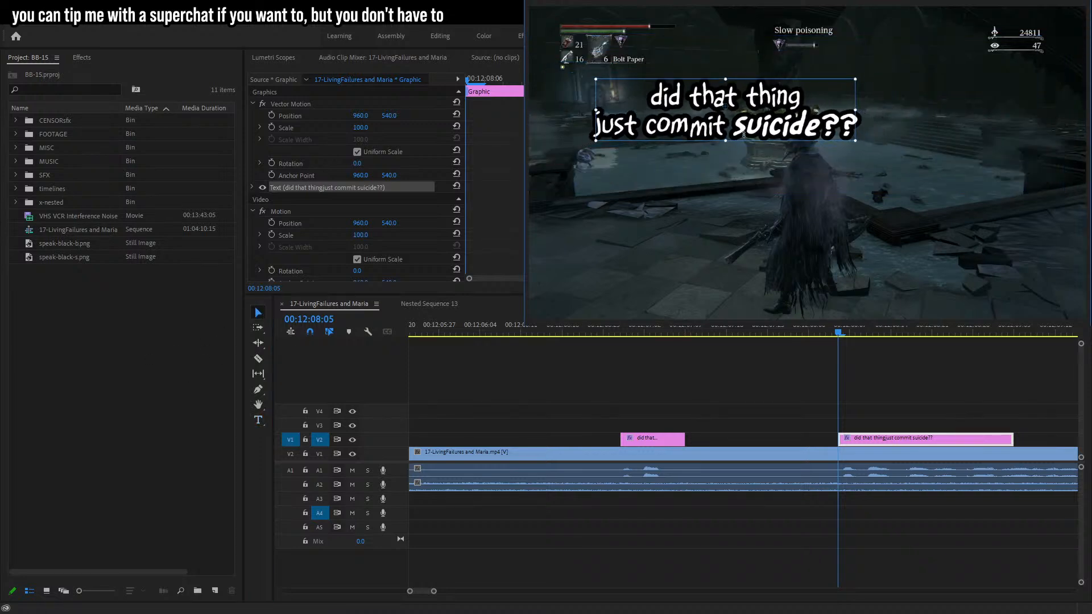
left_click_drag(697, 105, 755, 102)
type("t")
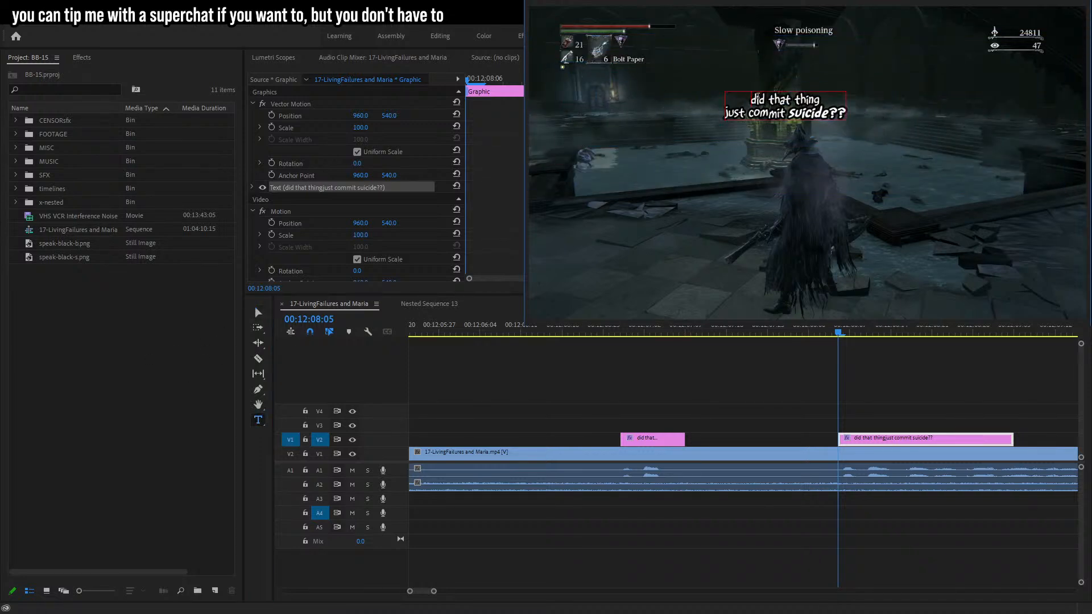
type("...")
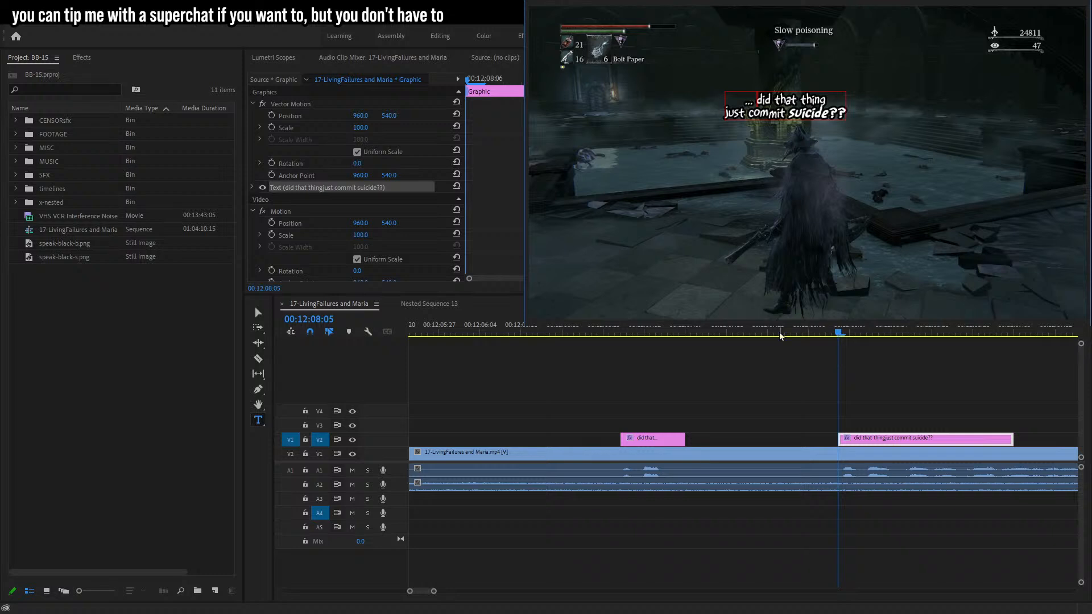
Reposition the caption just above the character's head.
left_click(258, 313)
left_click_drag(847, 93, 836, 95)
left_click_drag(816, 106, 833, 108)
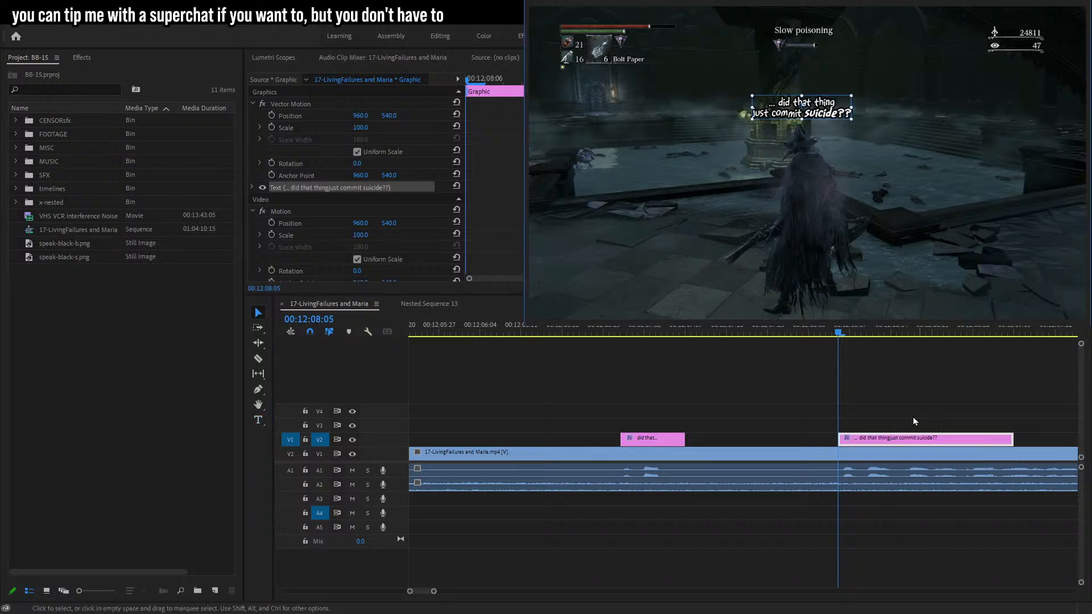
Extend the caption clip's duration, preview it, and trim its end back slightly.
left_click_drag(1010, 441, 1083, 444)
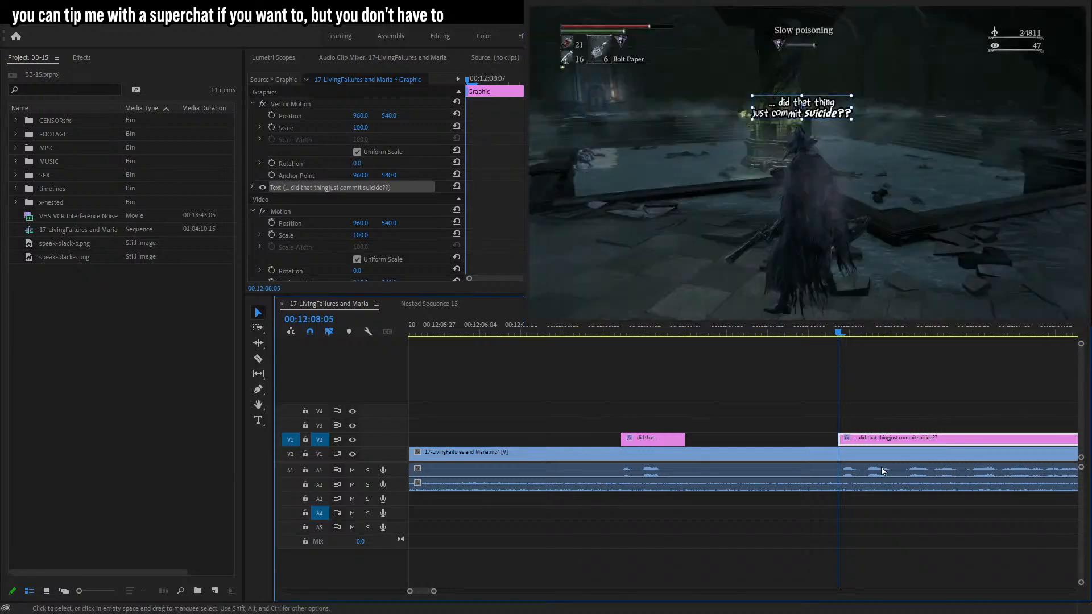
key("space")
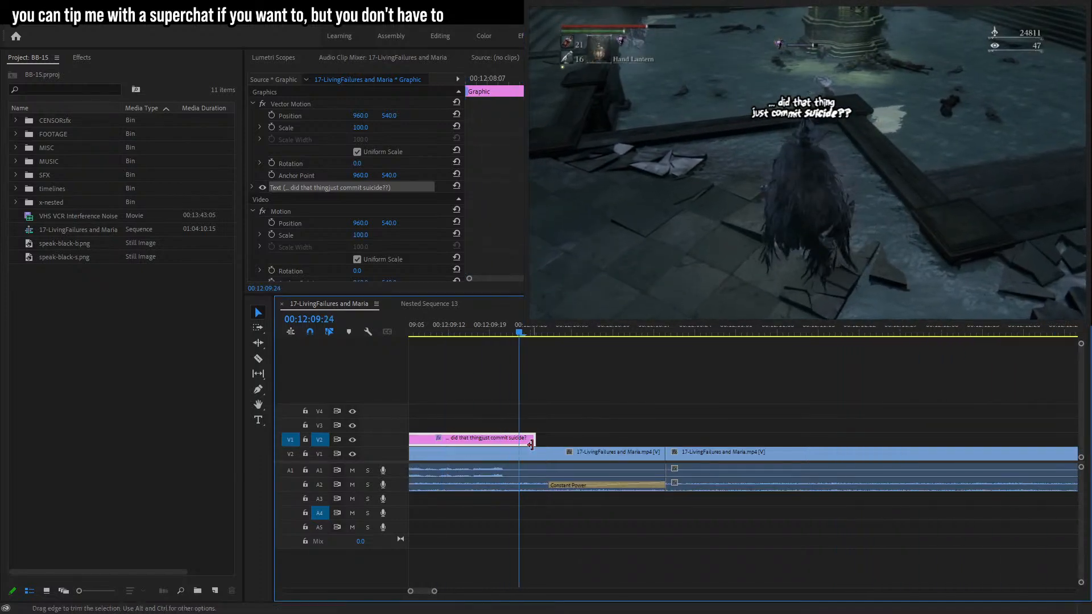
left_click_drag(533, 443, 523, 443)
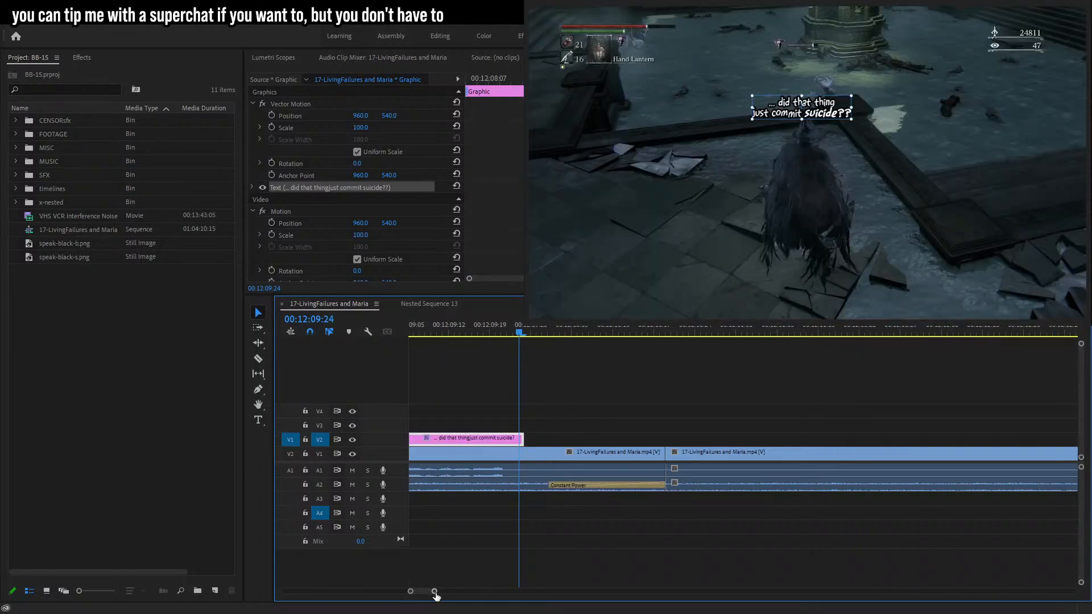
left_click_drag(435, 592, 451, 592)
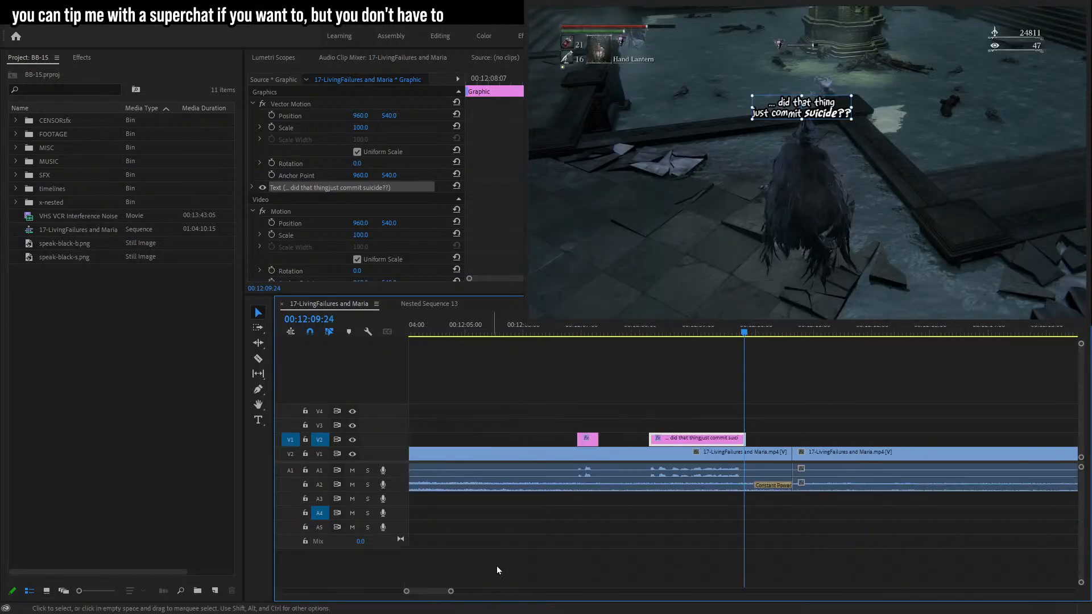
From 00:12:08:06, keyframe the caption's Position, stepping forward frame by frame so it tracks the head.
left_click(651, 329)
left_click(291, 116)
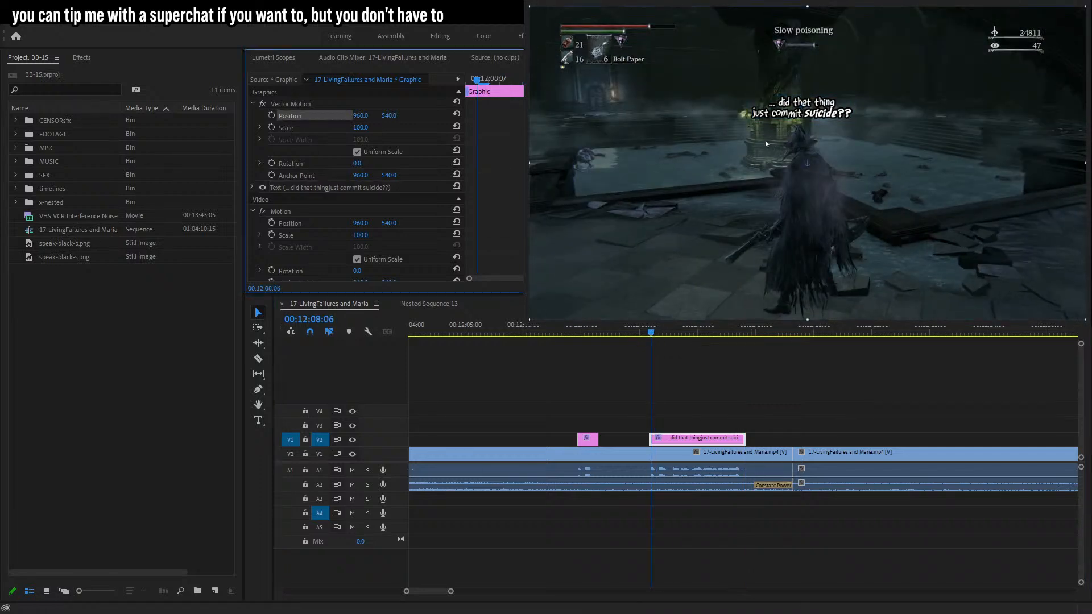
left_click_drag(807, 164, 800, 134)
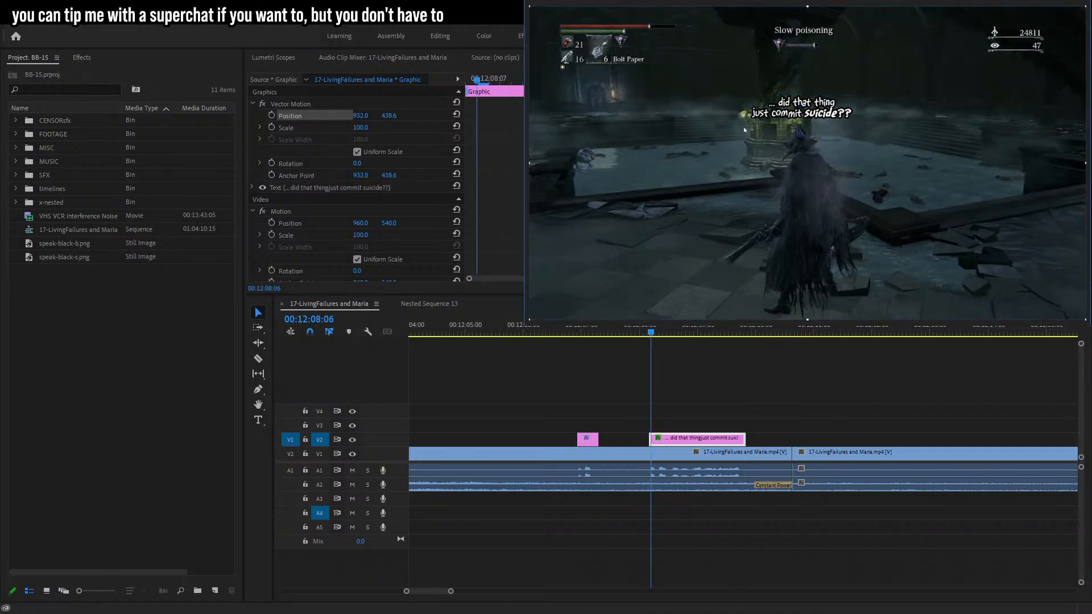
left_click(271, 115)
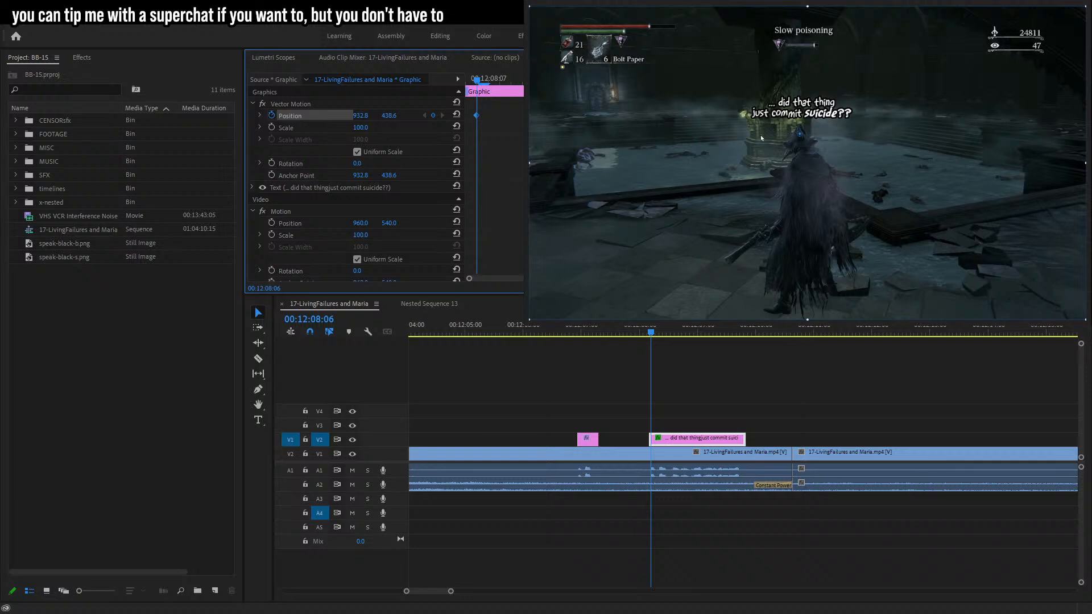
key("Right")
key("Right")
key("Right")
key("Right")
key("Right")
left_click_drag(772, 144, 773, 143)
key("Right")
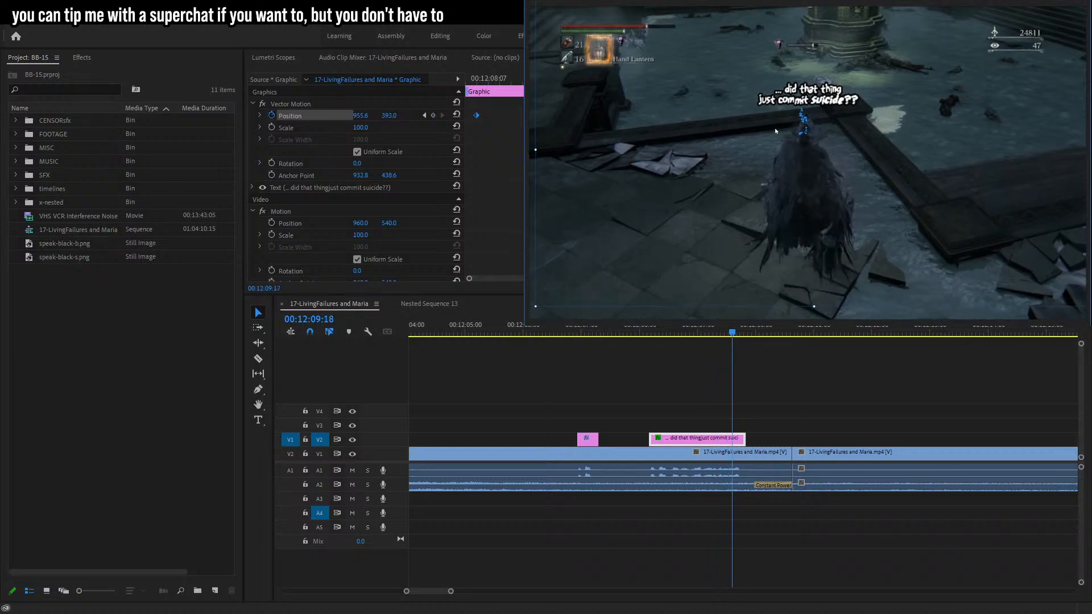
Refine the caption's Position at about 00:12:09:27 and 00:12:08:19 to keep it above the head.
left_click_drag(776, 131, 775, 133)
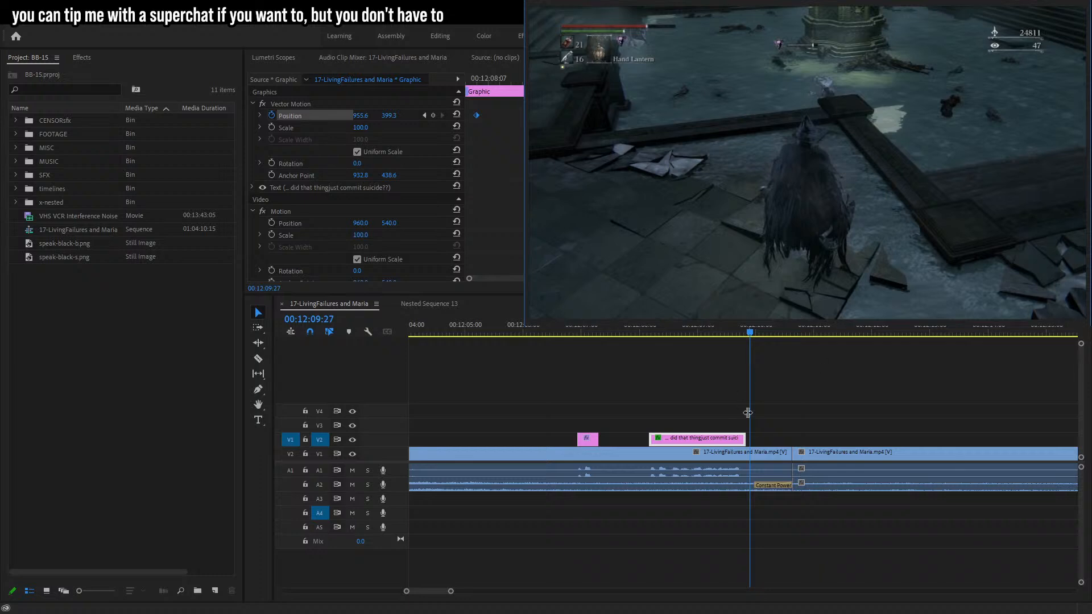
left_click(708, 345)
left_click(700, 428)
left_click(698, 440)
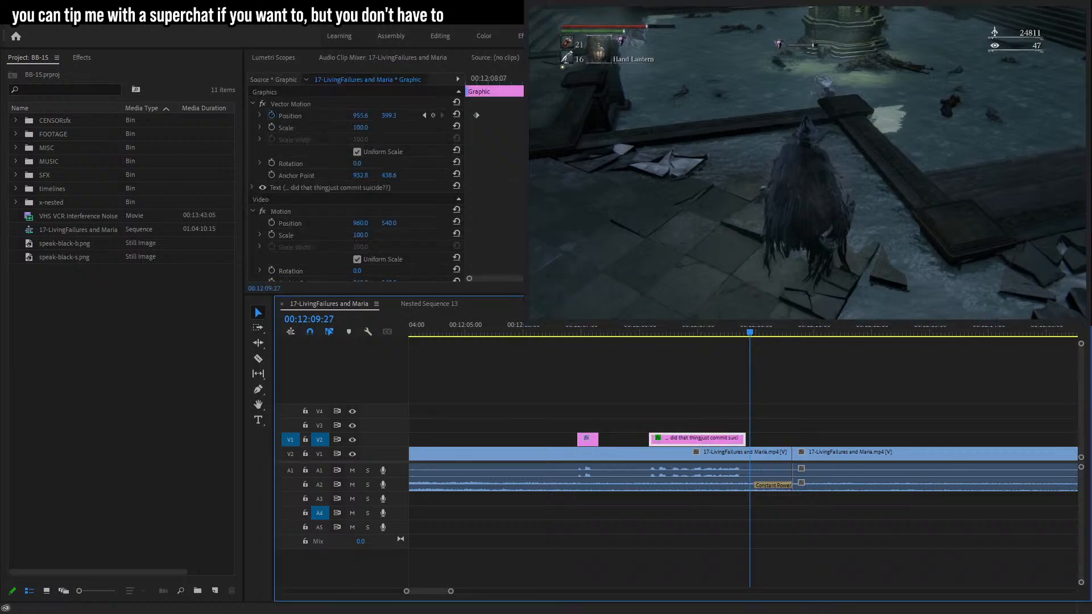
left_click(342, 187)
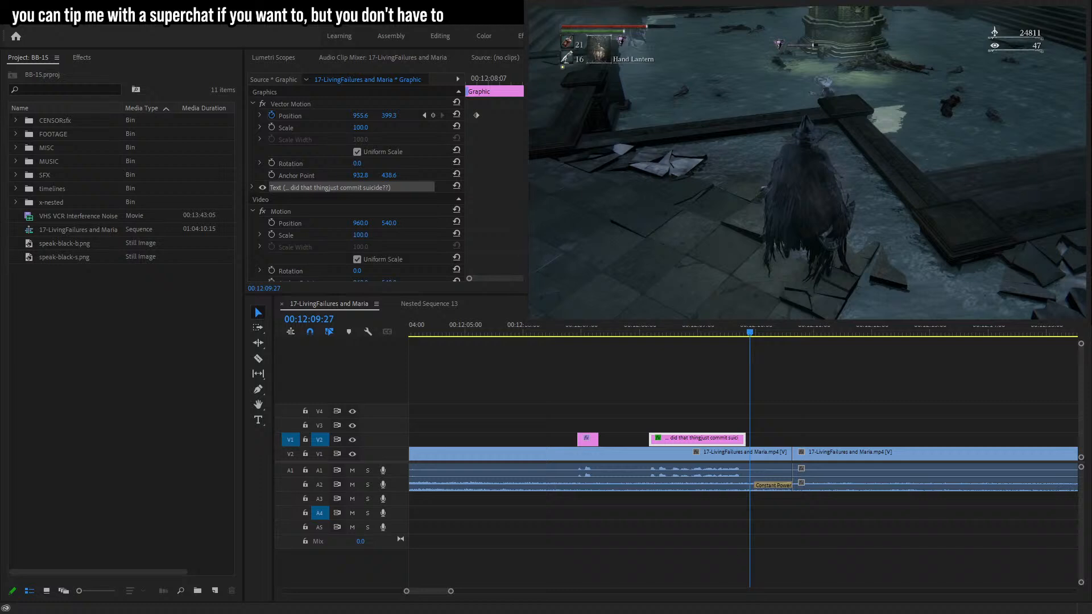
left_click(675, 328)
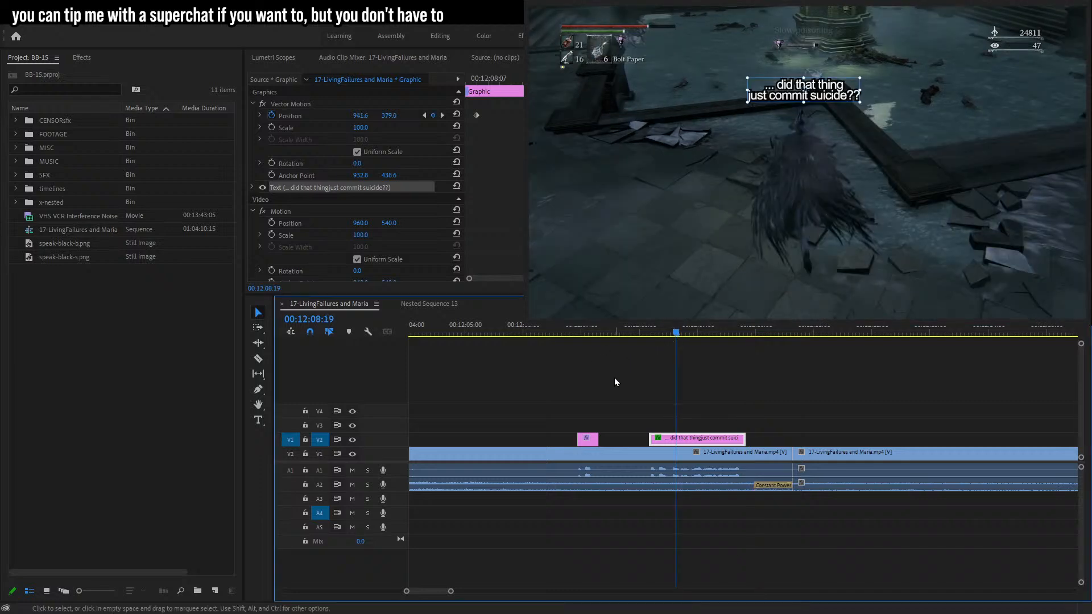
left_click_drag(747, 78, 747, 85)
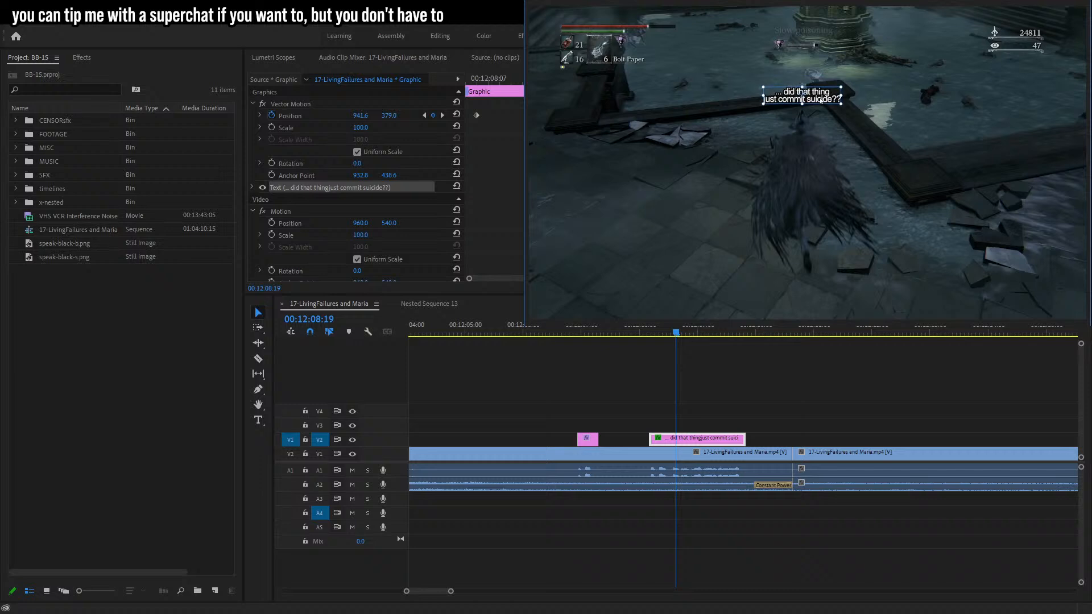
Select the 'did that...' caption at 00:12:07:06 and nudge it above the character's head.
left_click(592, 328)
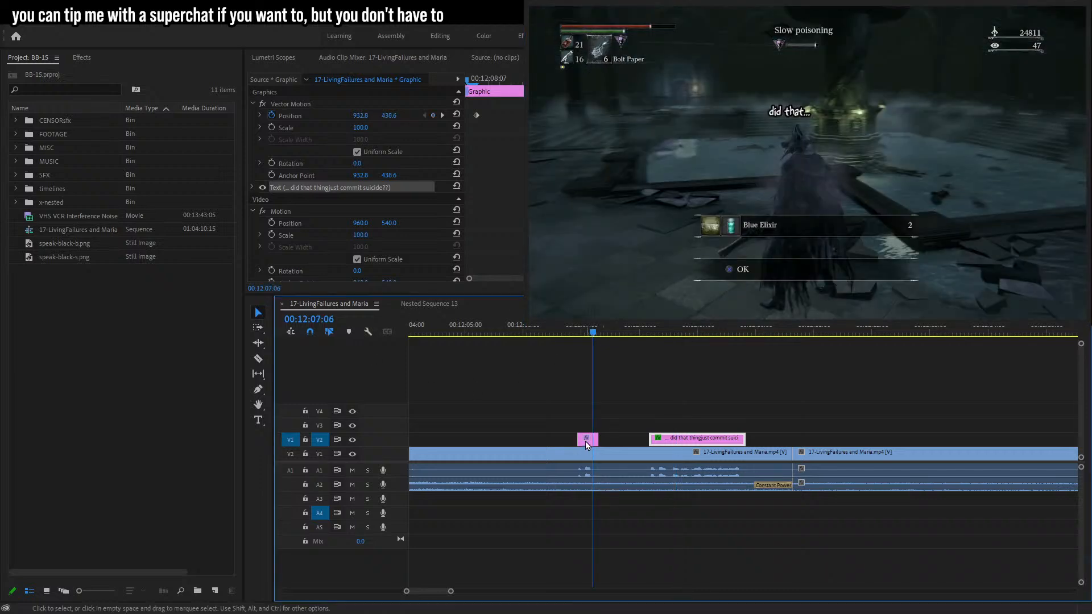
left_click(586, 442)
left_click(790, 111)
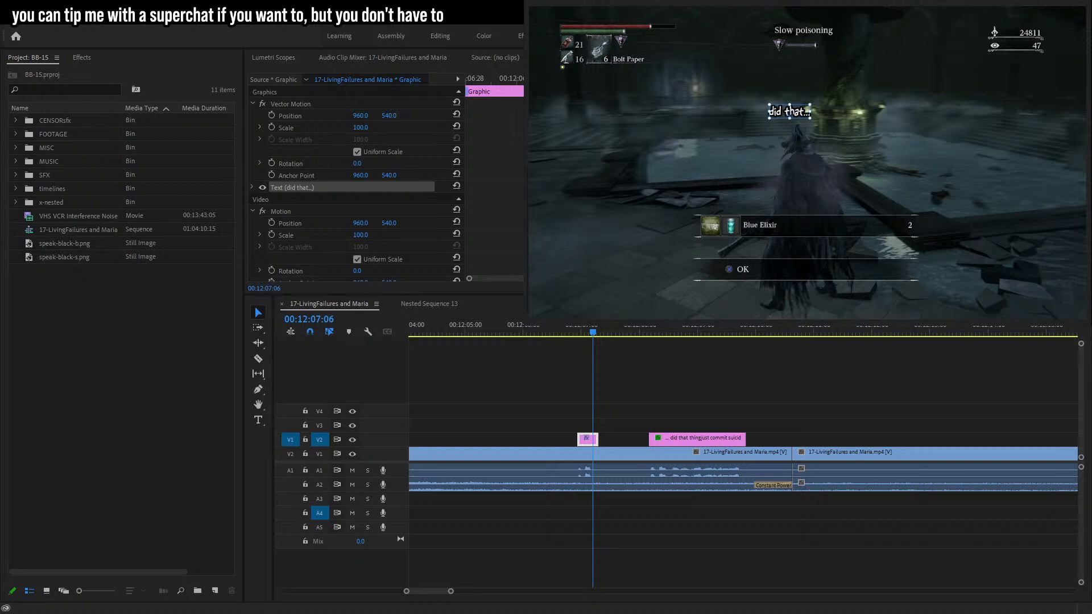
left_click_drag(811, 105, 808, 110)
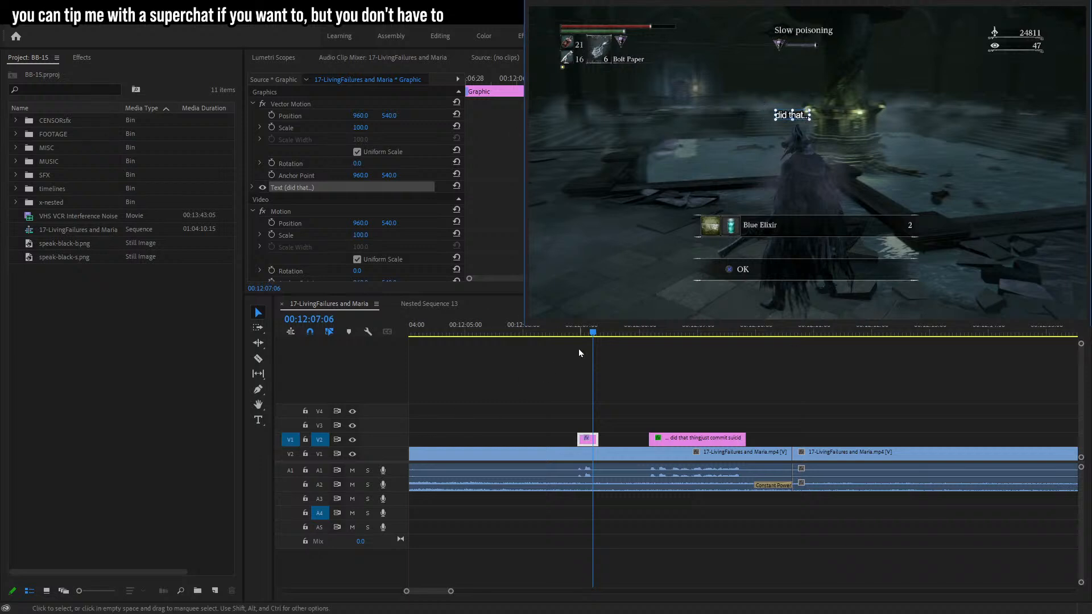
Play back the sequence beyond 00:12:38 to review the footage for dialogue to censor.
left_click(573, 331)
key("space")
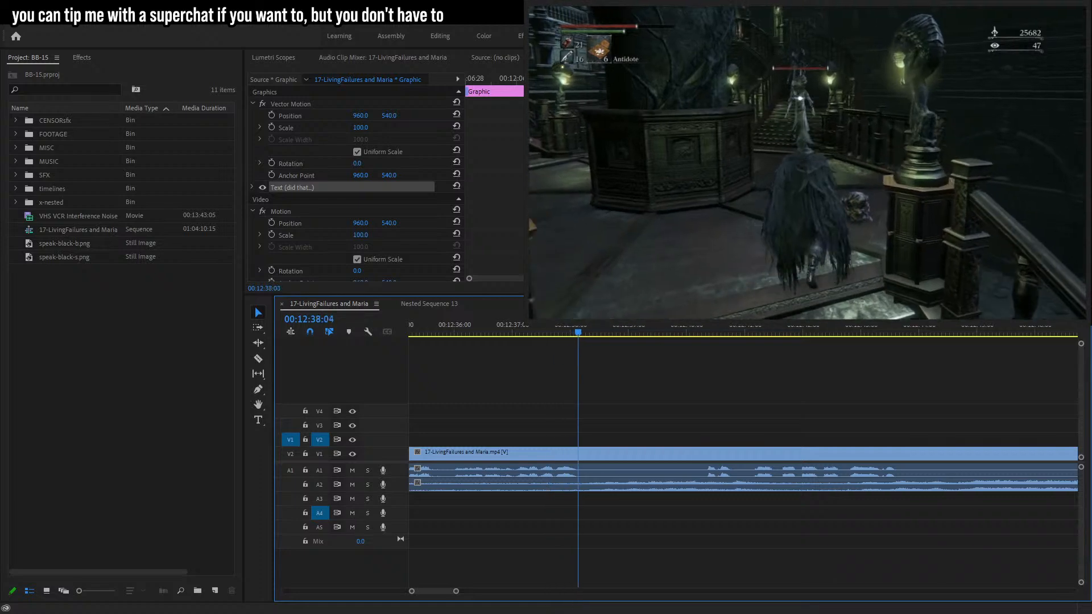
key("alt+Tab")
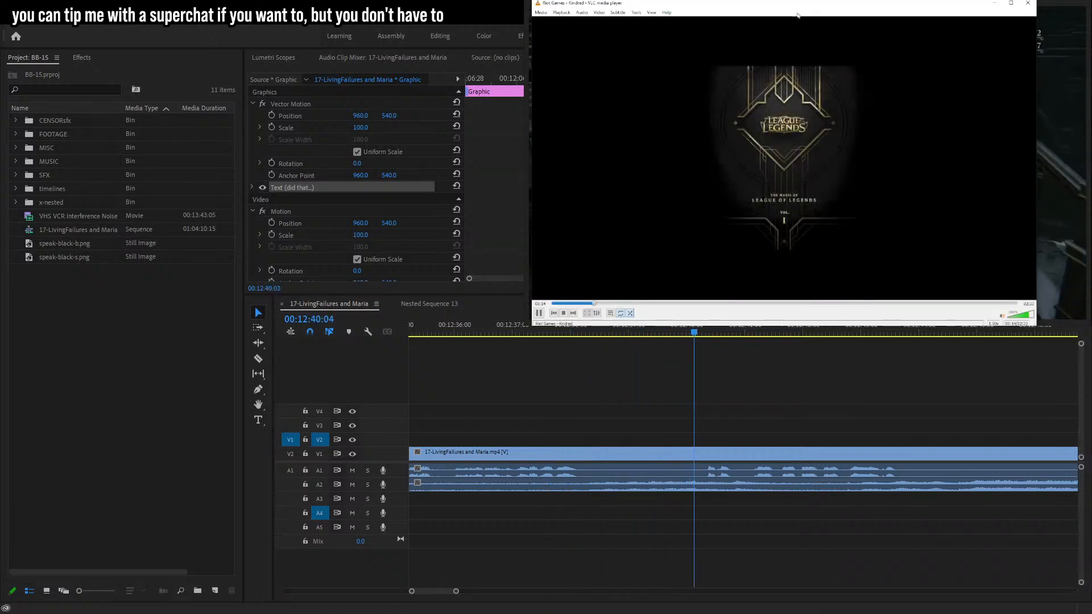
left_click(994, 6)
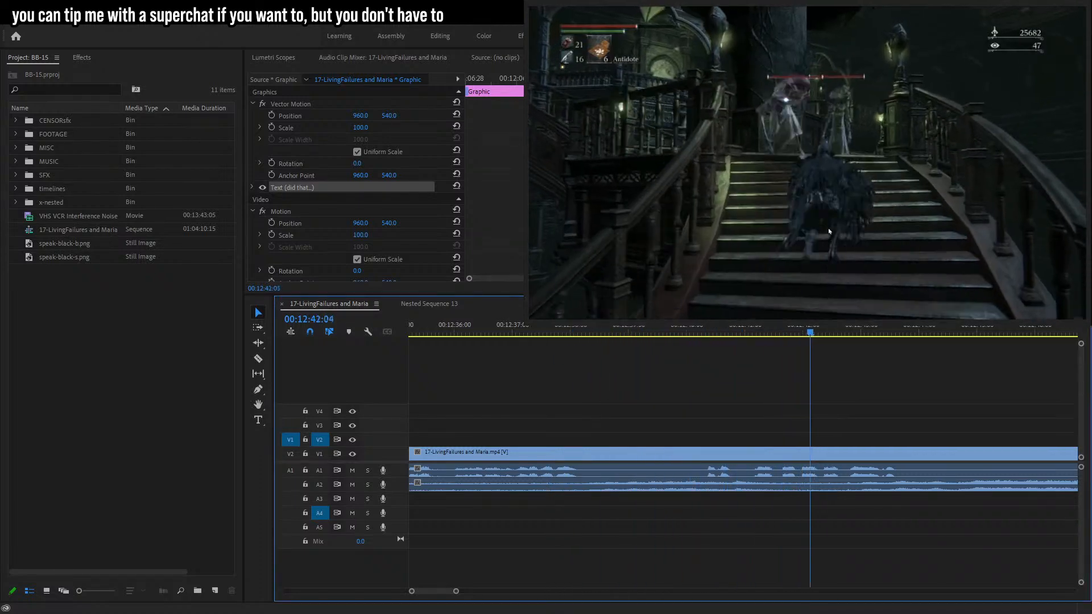
left_click(1002, 561)
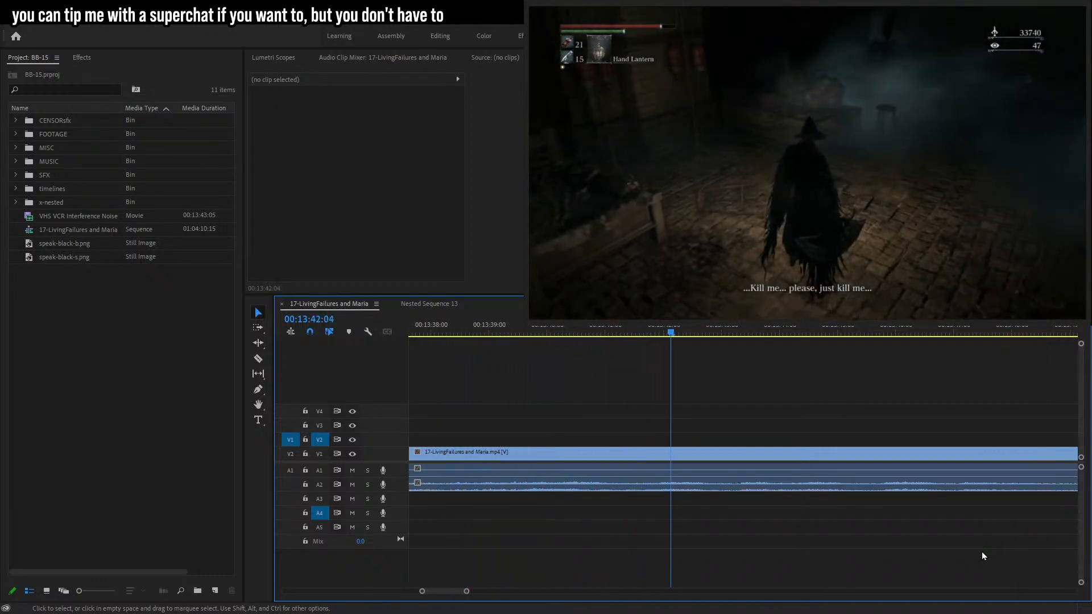
left_click_drag(466, 592, 513, 592)
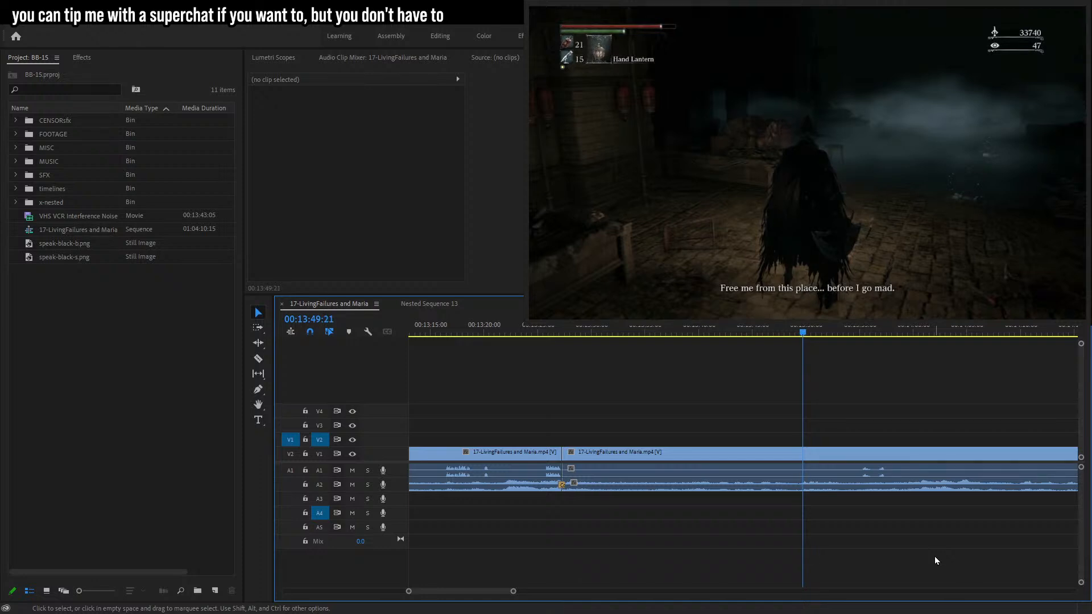
key("space")
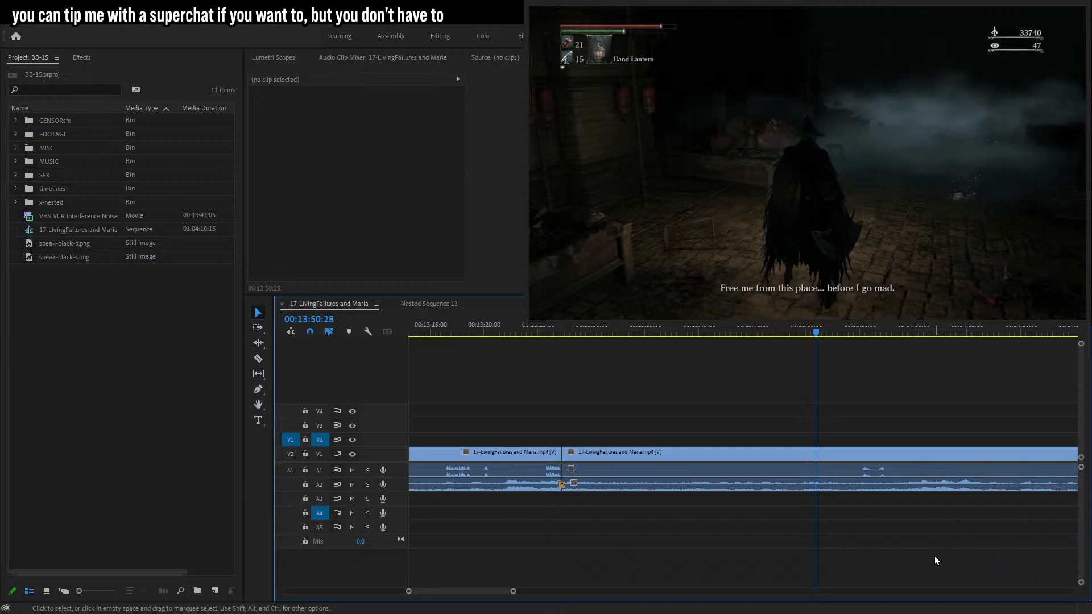
key("space")
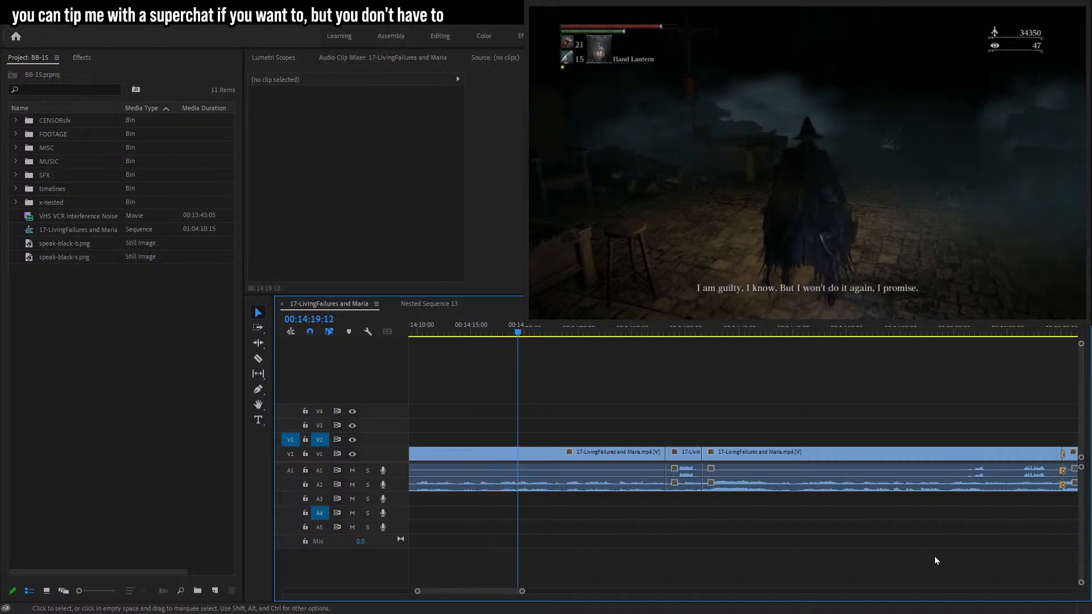
Razor the dialogue around 00:15:07 and delete that short audio segment on track A1.
left_click_drag(597, 331, 678, 335)
key("space")
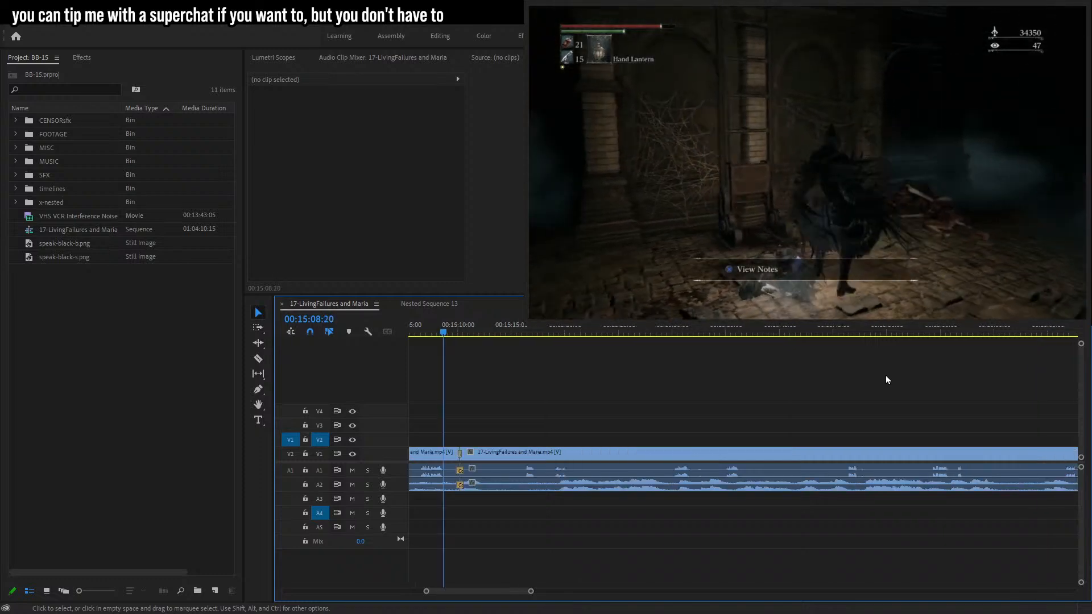
left_click_drag(530, 591, 504, 579)
mouse_move(643, 331)
left_mouse_down()
mouse_move(657, 333)
mouse_move(643, 337)
left_mouse_up()
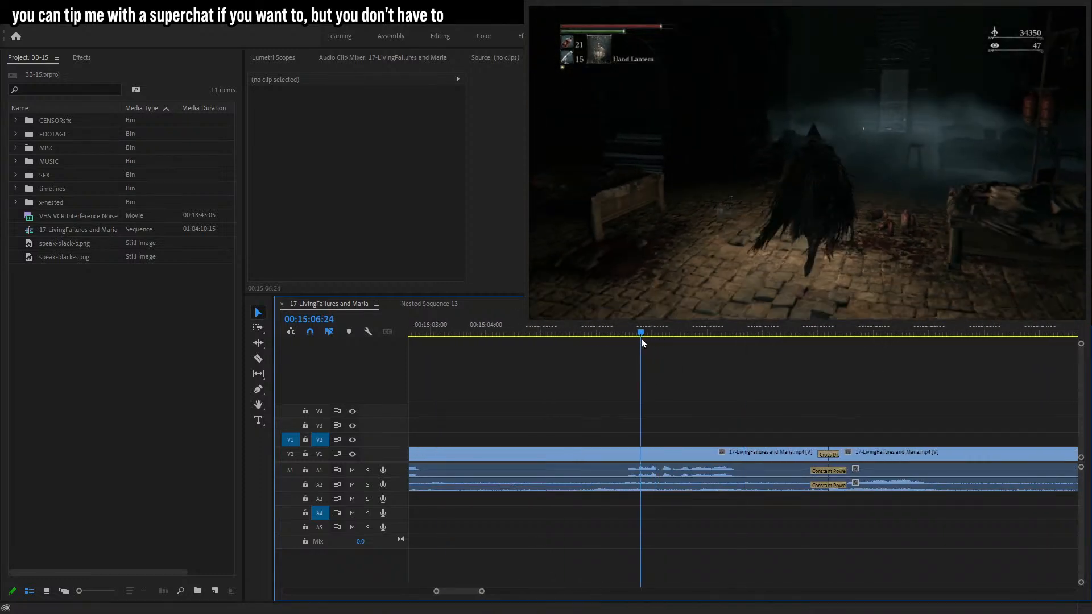
key("space")
left_click_drag(482, 591, 471, 590)
left_click_drag(665, 332, 716, 338)
key("c")
left_click(695, 451)
left_click(716, 454)
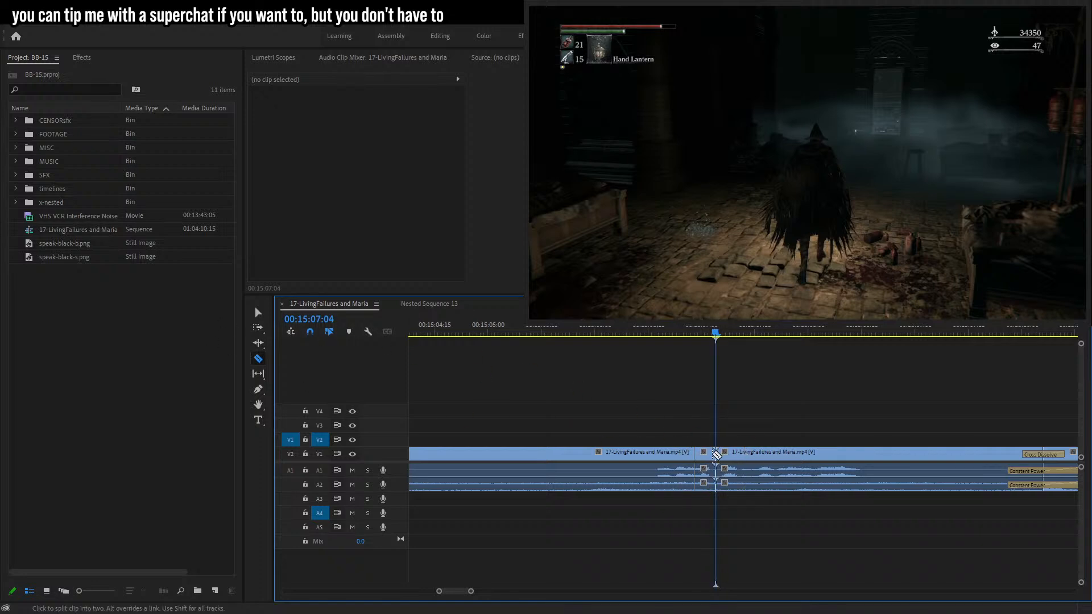
left_click(258, 313)
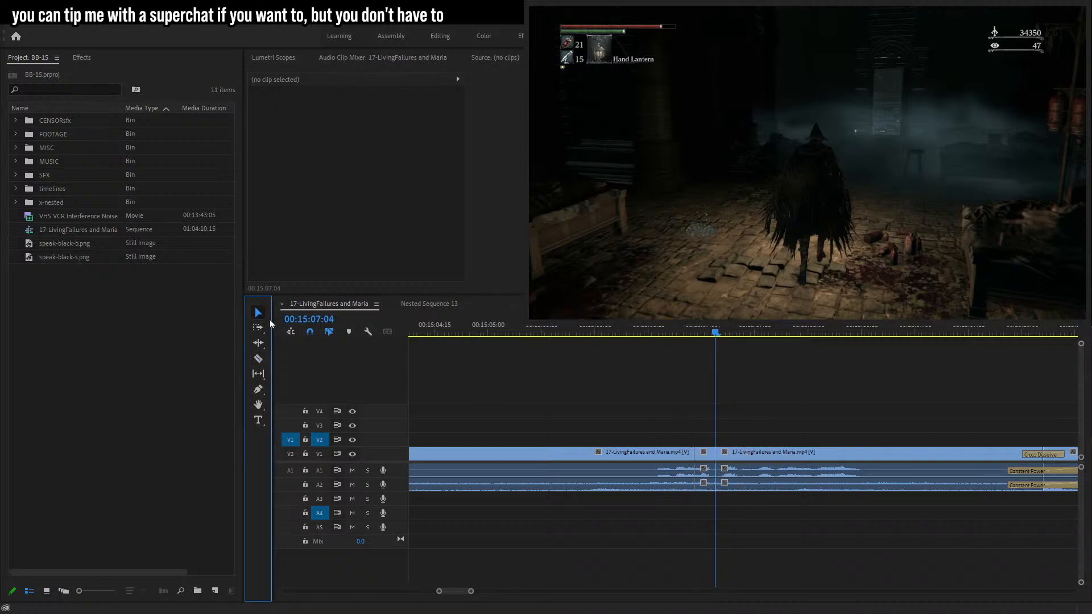
left_click(708, 476)
key("Delete")
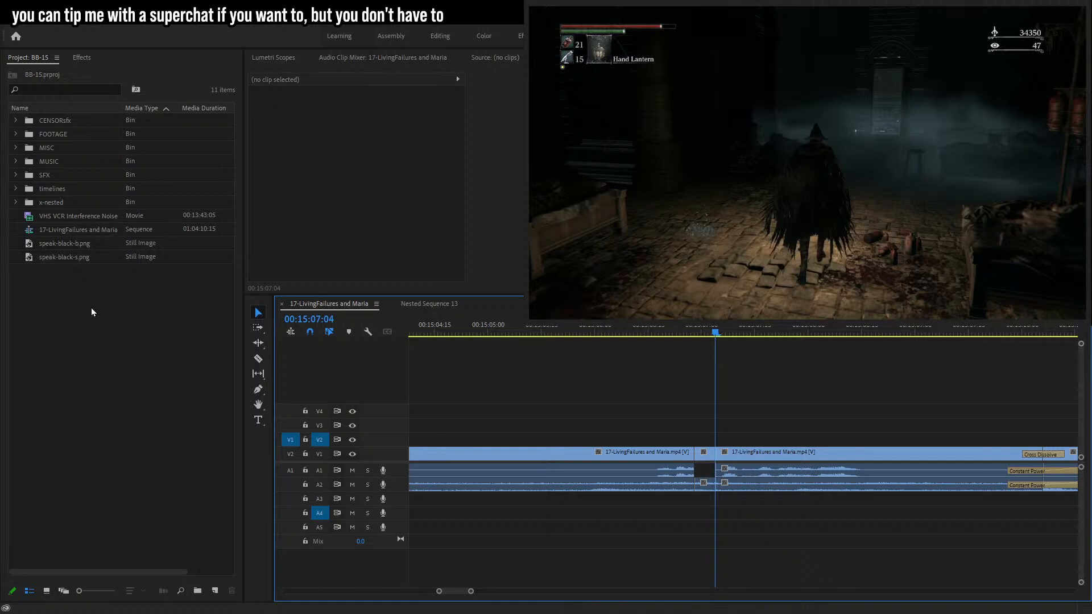
Place sm64_camera_buzz.wav from the CENSORsfx bin on track A5 over the gap and lower its volume level.
left_click(15, 122)
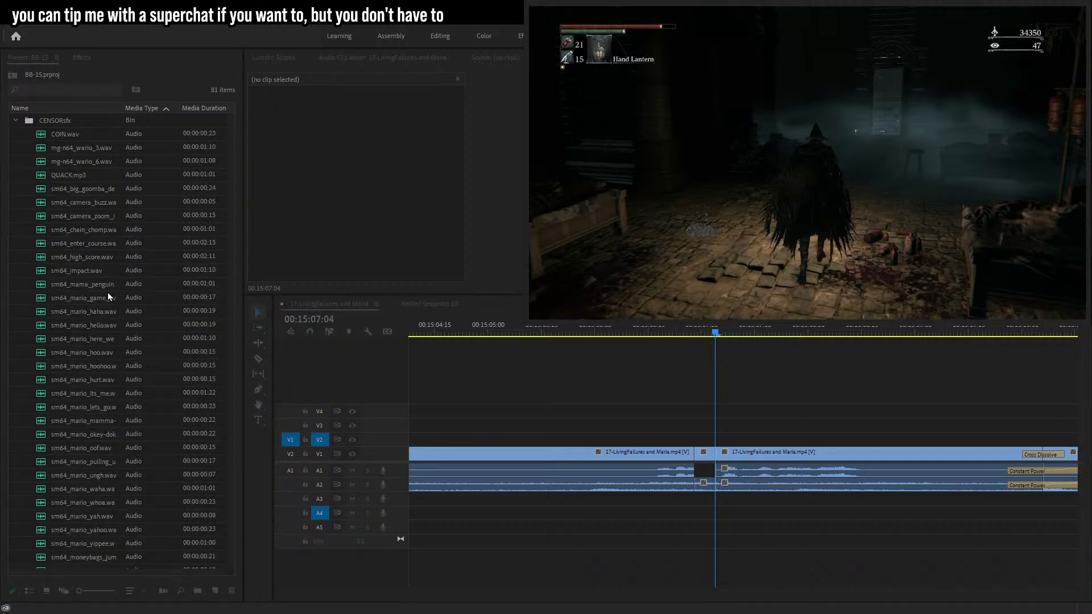
scroll(108, 292, "down", 3)
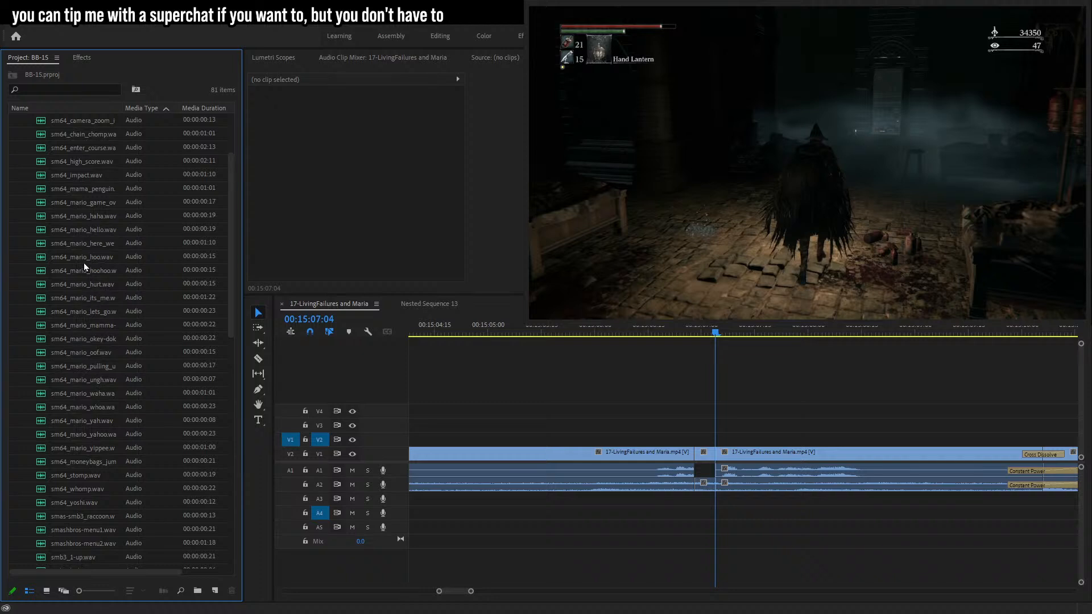
scroll(80, 296, "up", 3)
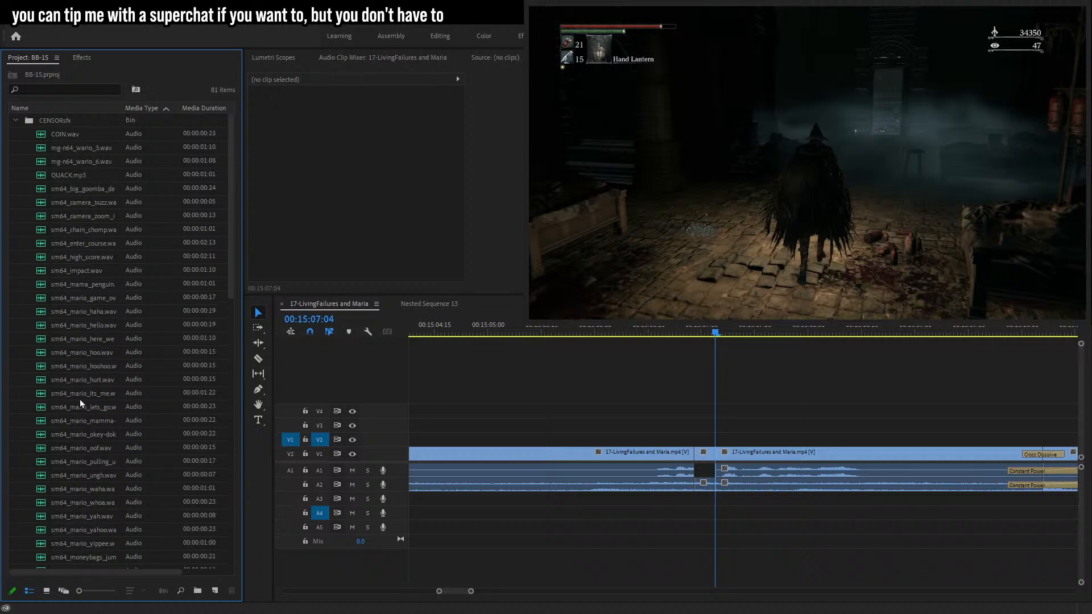
left_click(78, 187)
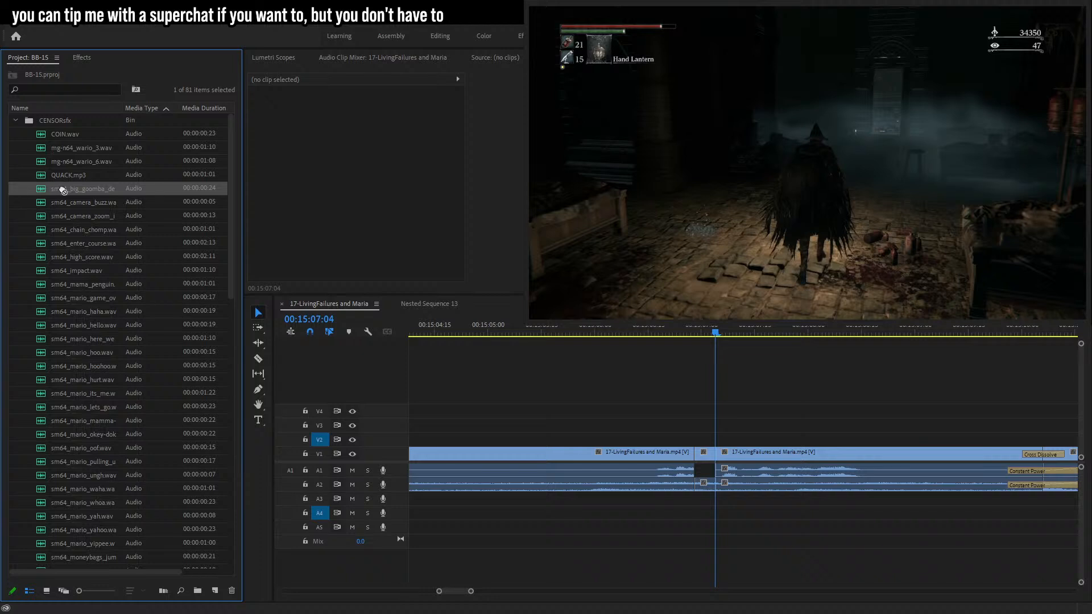
left_click(86, 203)
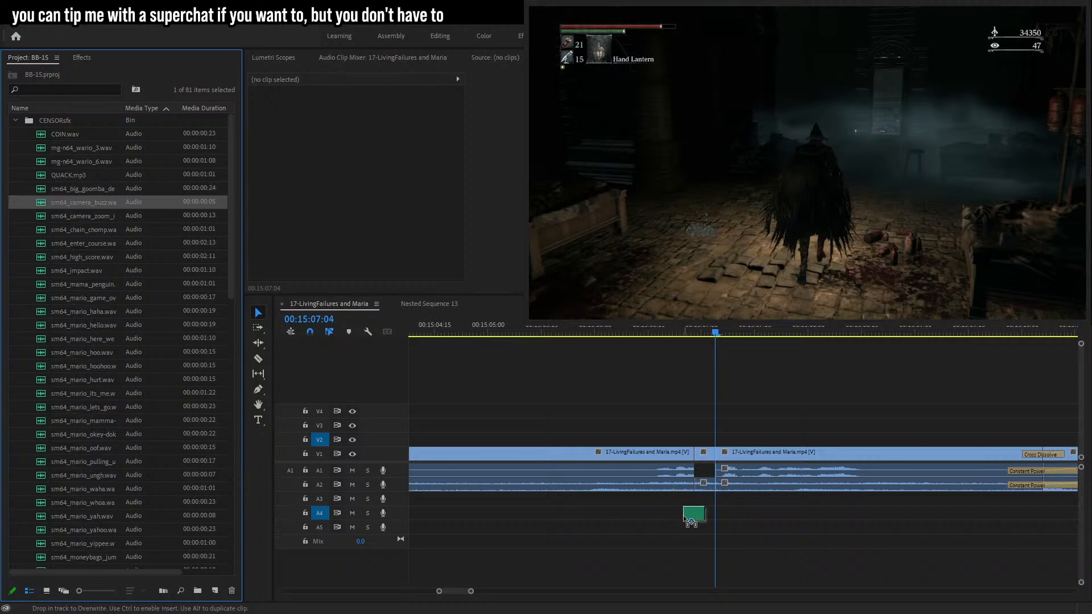
left_click_drag(695, 534, 696, 534)
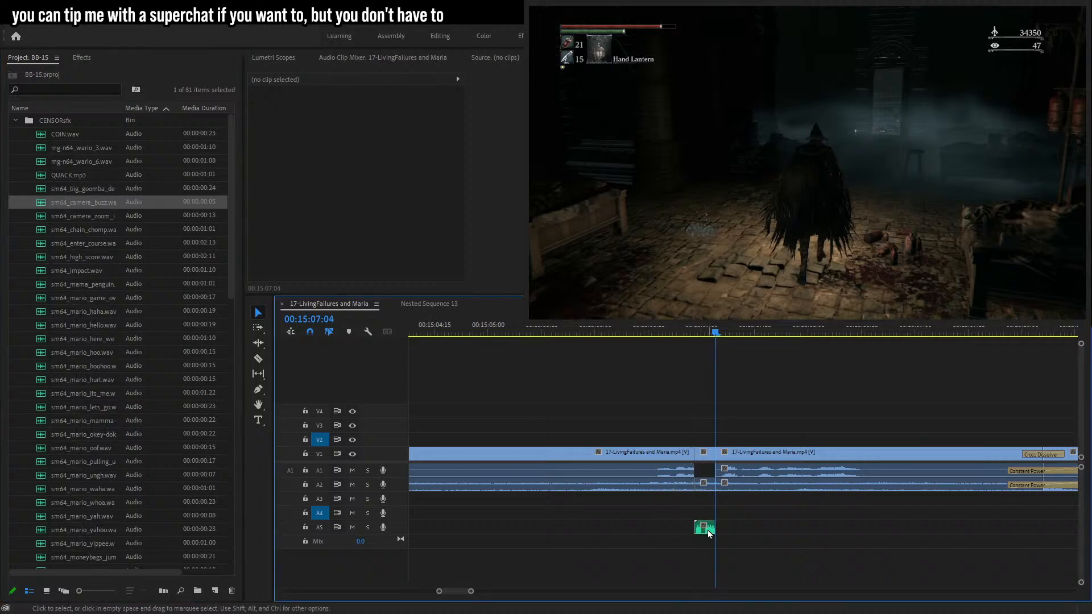
left_click(364, 128)
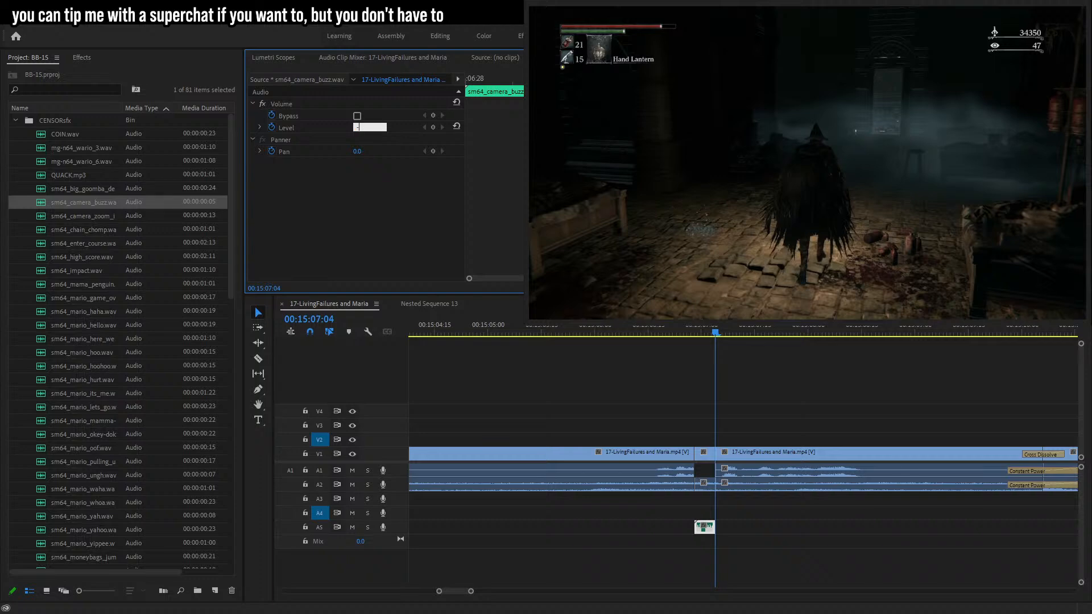
left_click(673, 348)
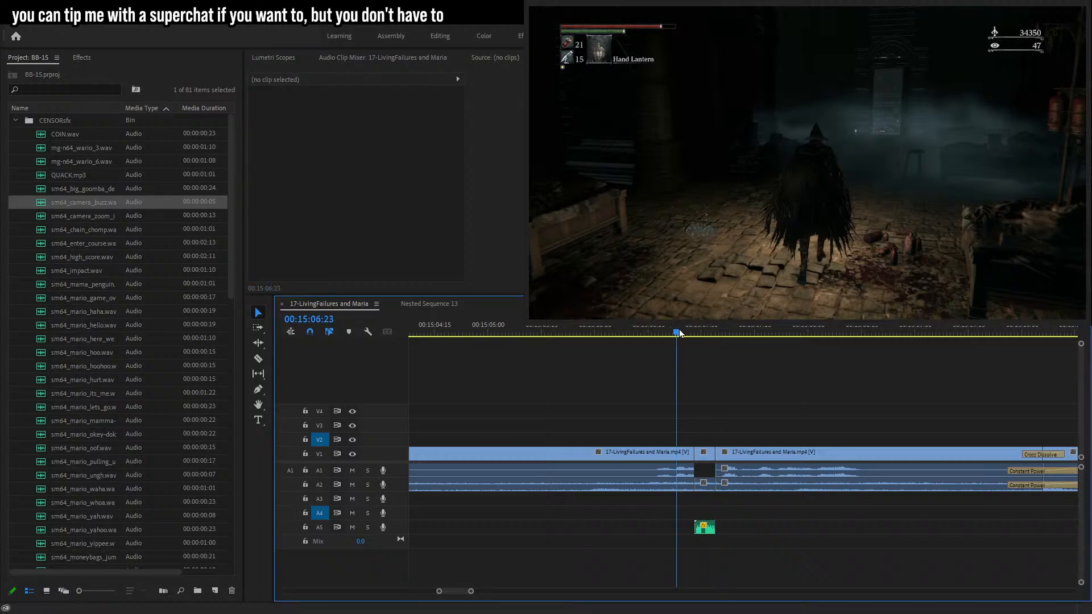
Razor the dialogue around 00:16:32 and delete that short audio segment on track A1.
key("space")
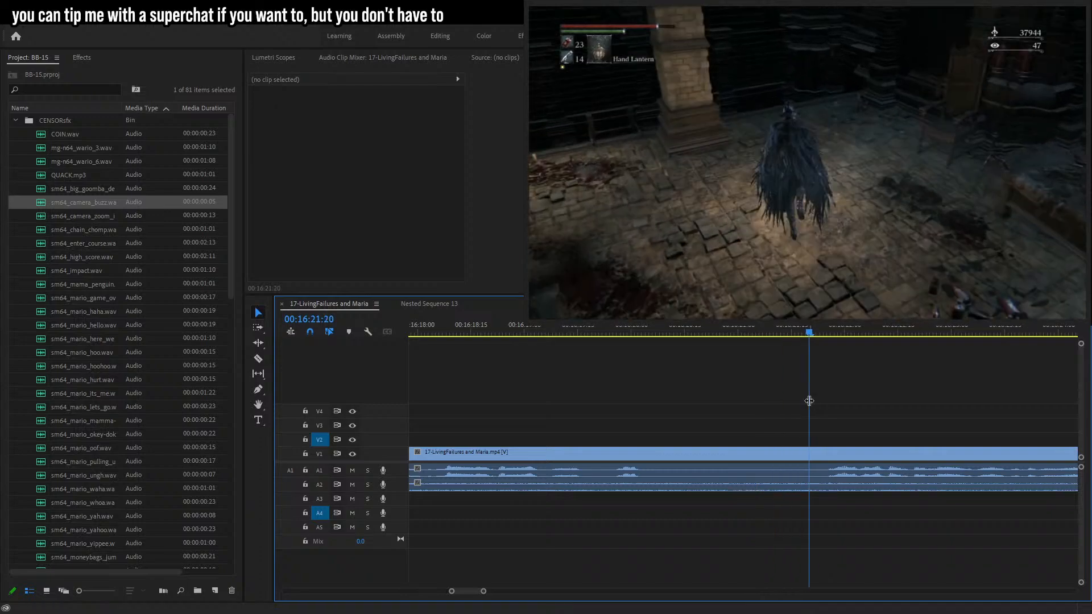
left_click_drag(482, 594, 512, 592)
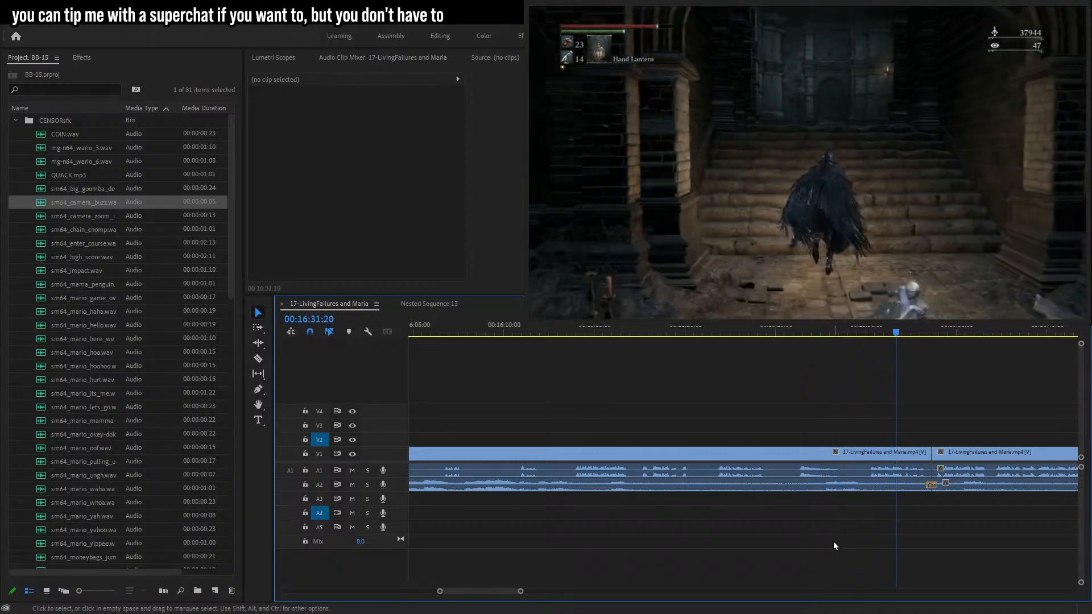
left_click_drag(520, 591, 485, 592)
left_click_drag(571, 333, 631, 334)
key("c")
left_click(631, 452)
key("space")
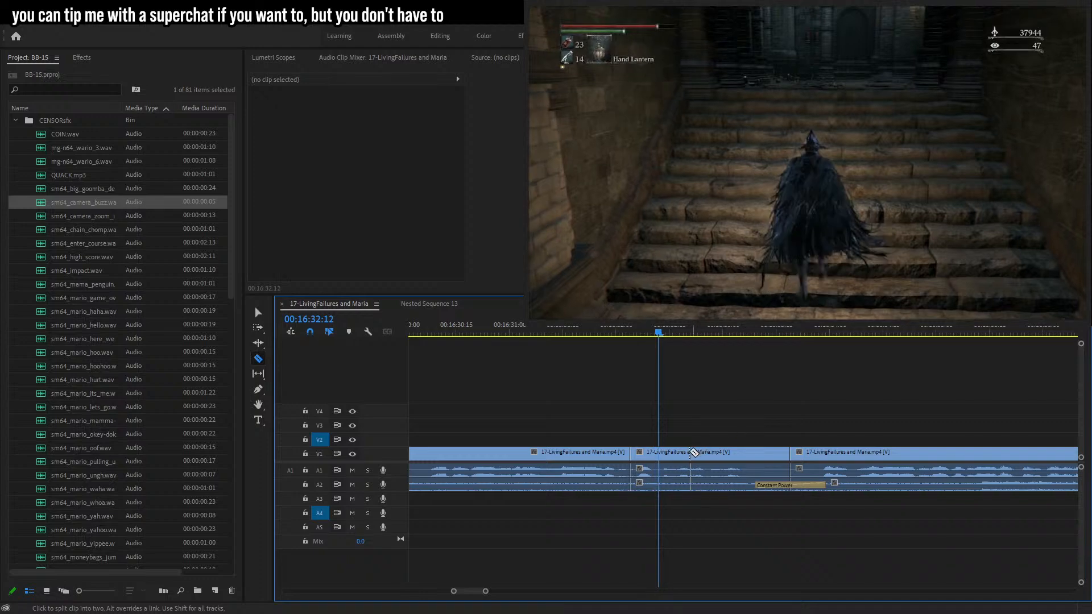
left_click_drag(659, 332, 678, 335)
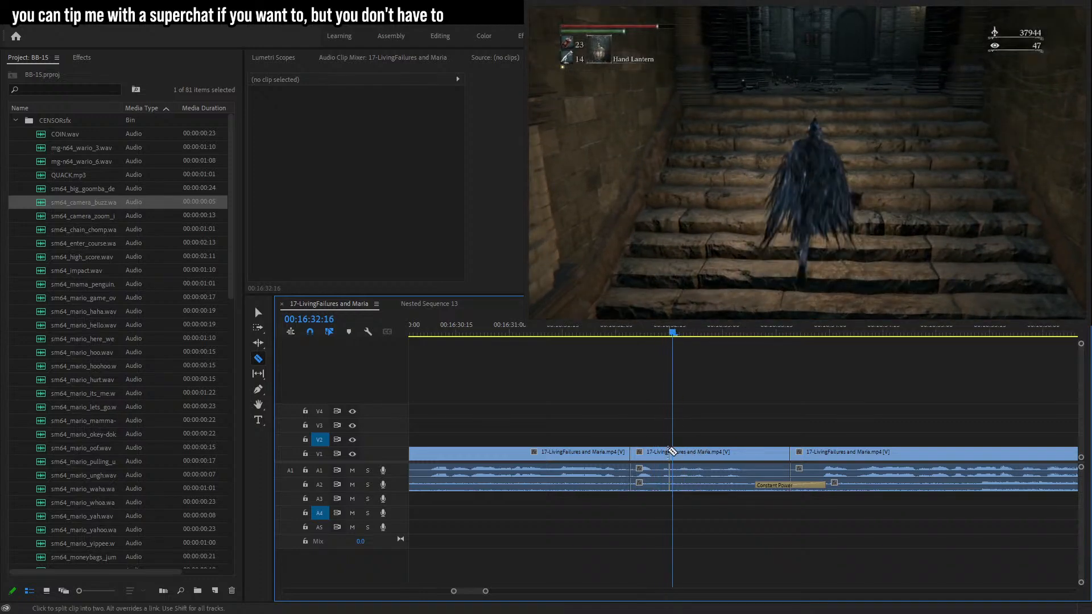
key("v")
left_click(660, 473)
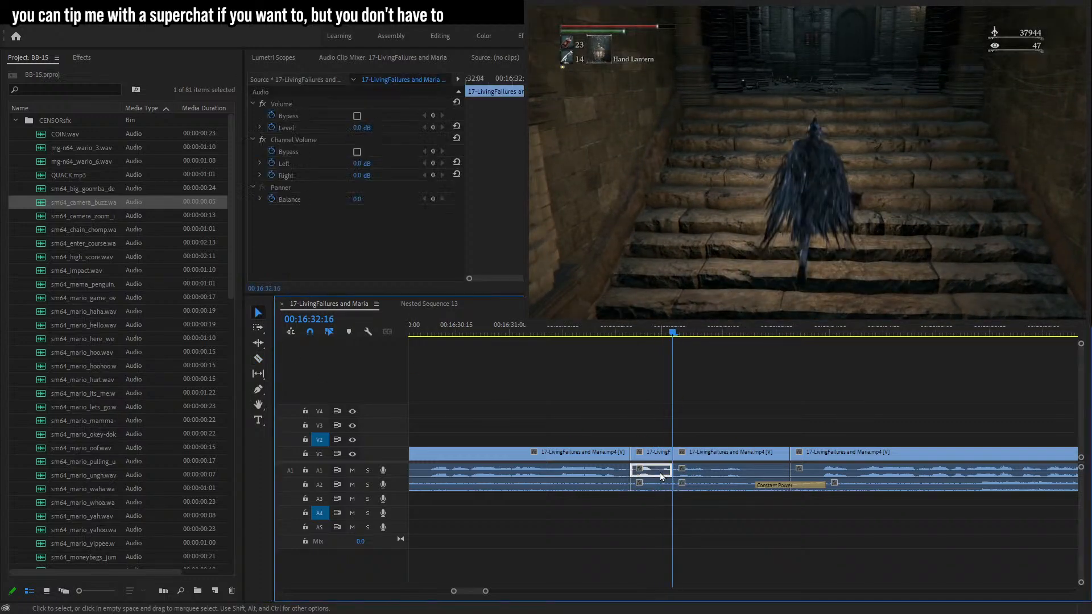
key("Delete")
Place sm64_camera_buzz.wav on track A5 over the new gap and set its level to -5 dB.
left_click_drag(81, 202, 627, 533)
left_click(586, 334)
key("space")
left_click(641, 528)
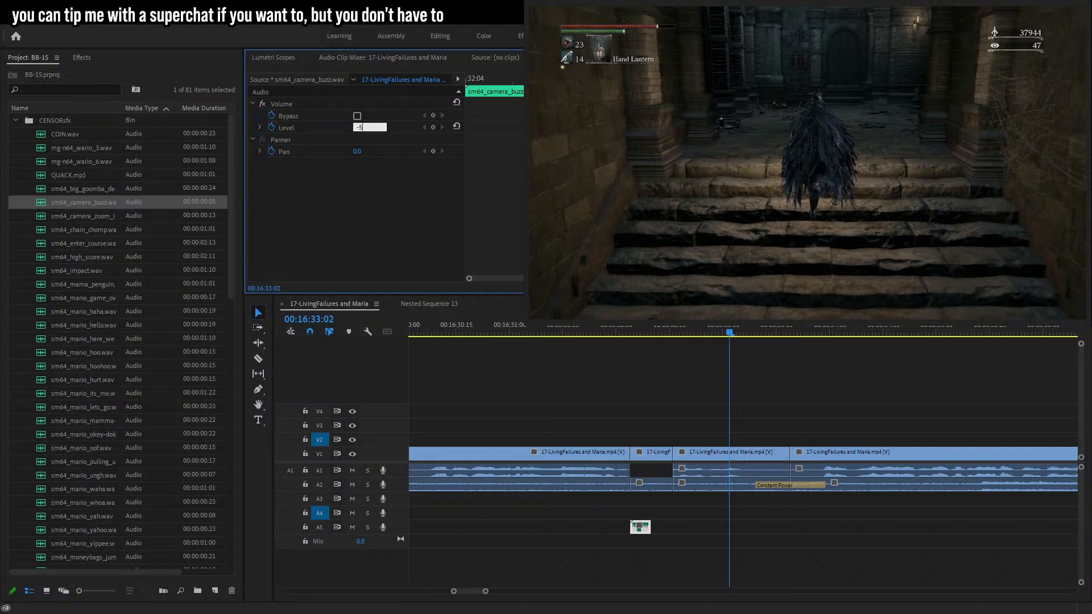
left_click(613, 332)
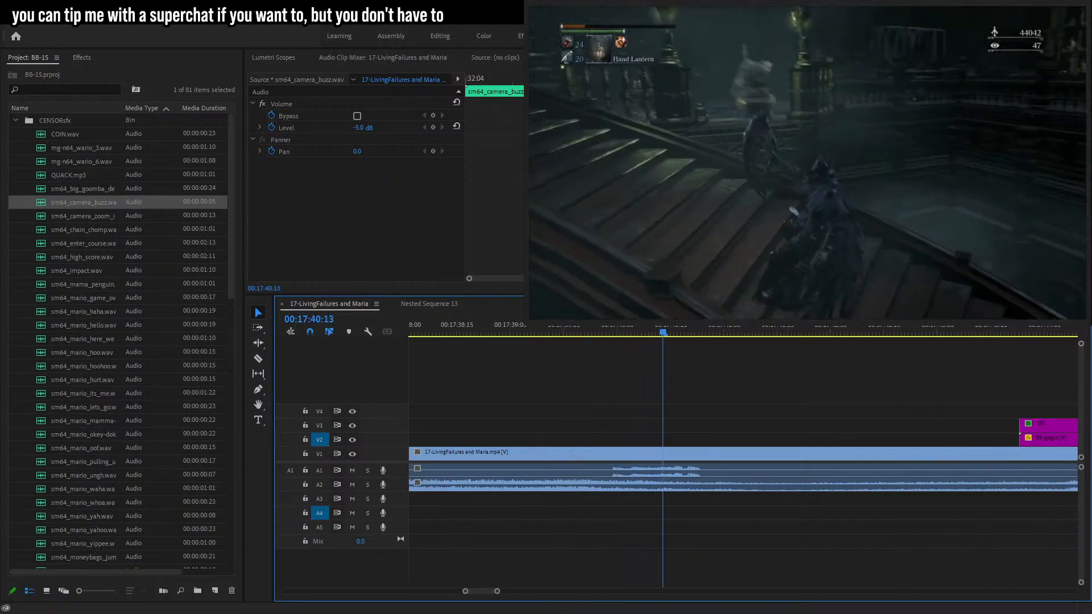
Add a 'jesus christ...' text caption at 00:19:08:20 and shrink it to a small size near the top.
left_click_drag(497, 592, 535, 592)
left_click(930, 526)
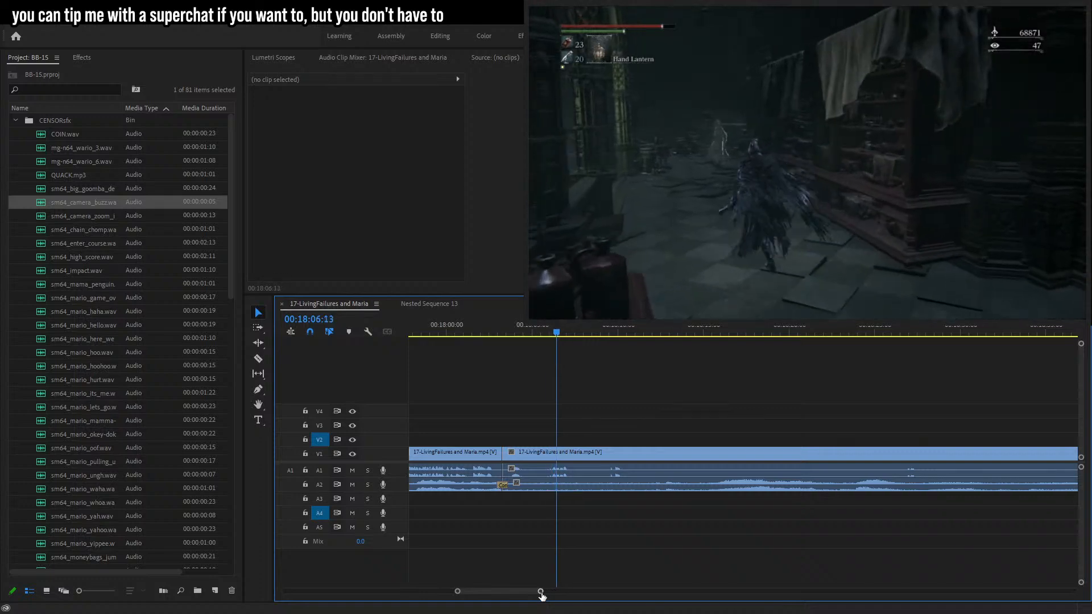
left_click_drag(542, 593, 532, 593)
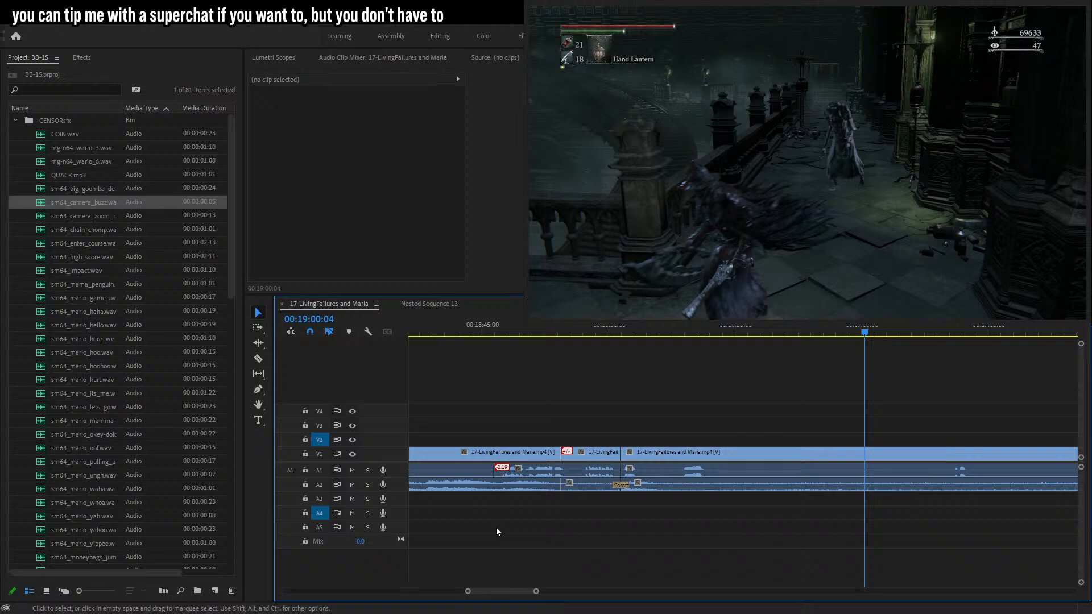
key("space")
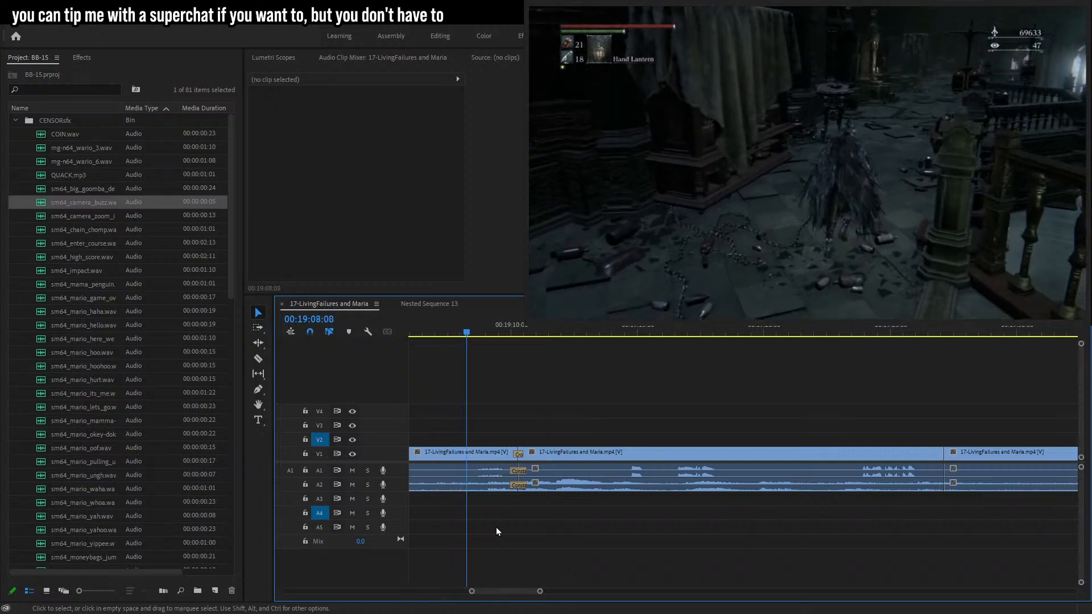
key("space")
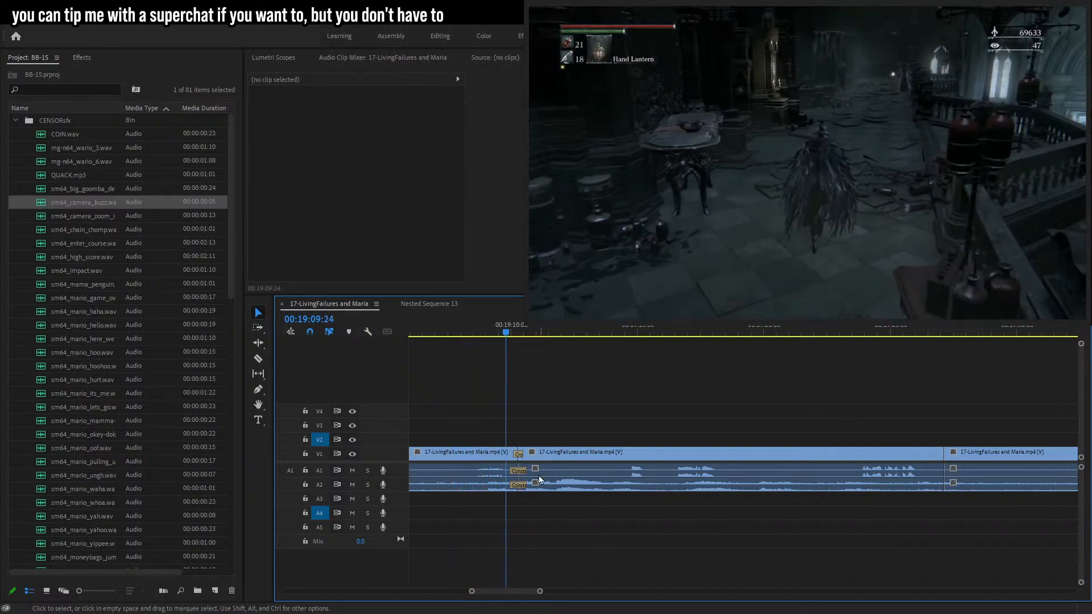
left_click_drag(541, 593, 537, 559)
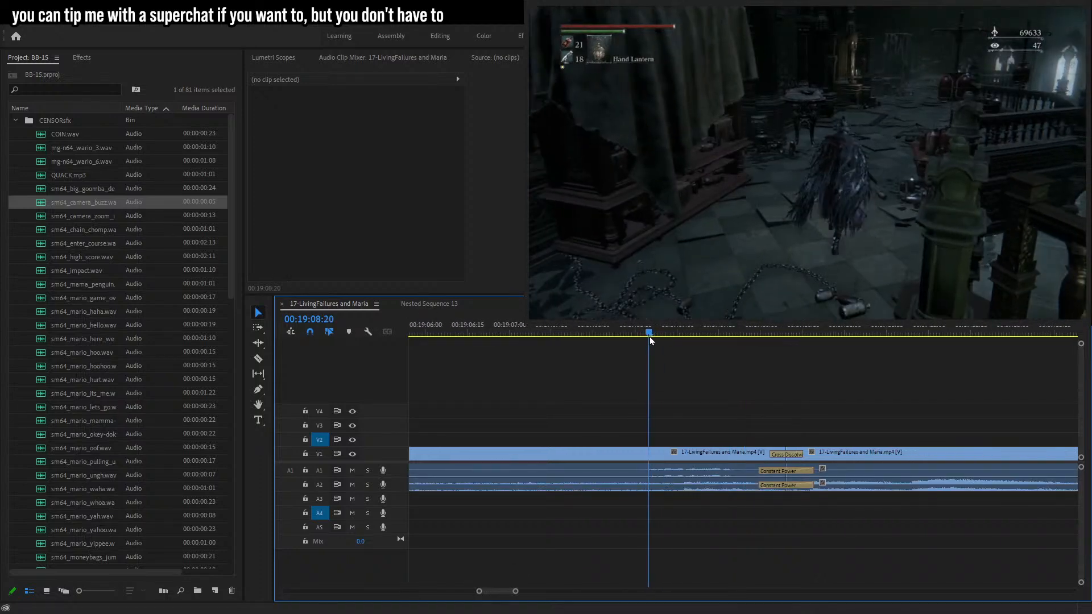
key("t")
left_click(846, 89)
type("jesus c")
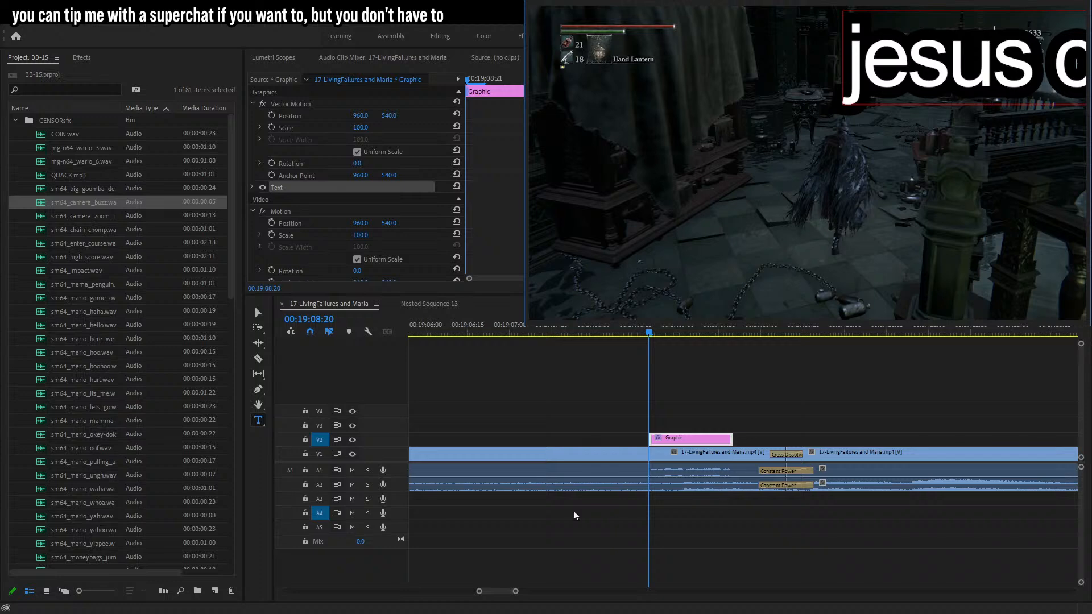
type("hrist...")
left_click(258, 312)
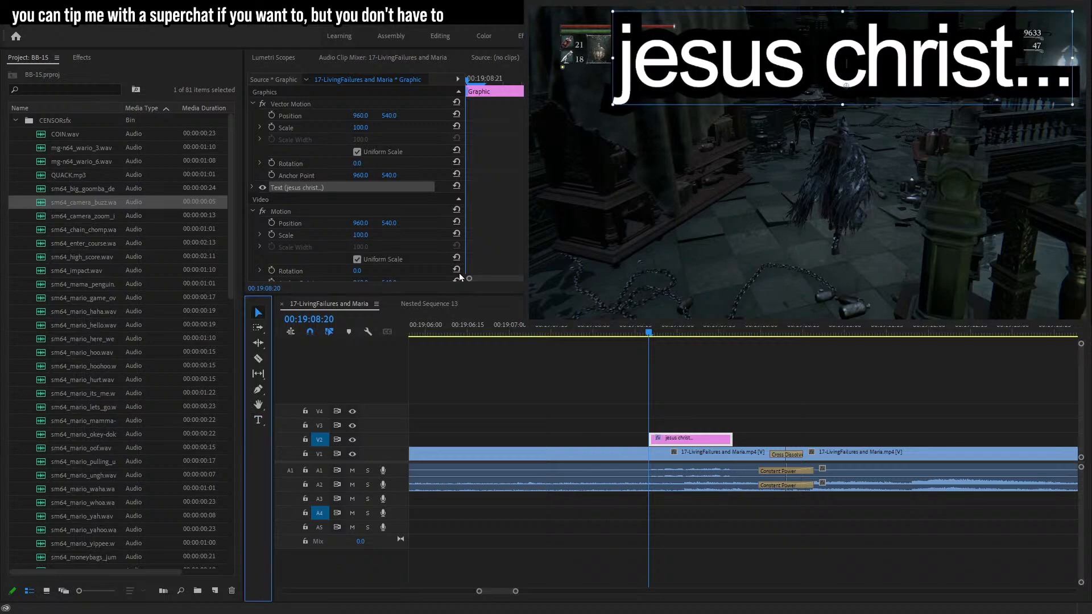
left_click_drag(843, 11, 853, 106)
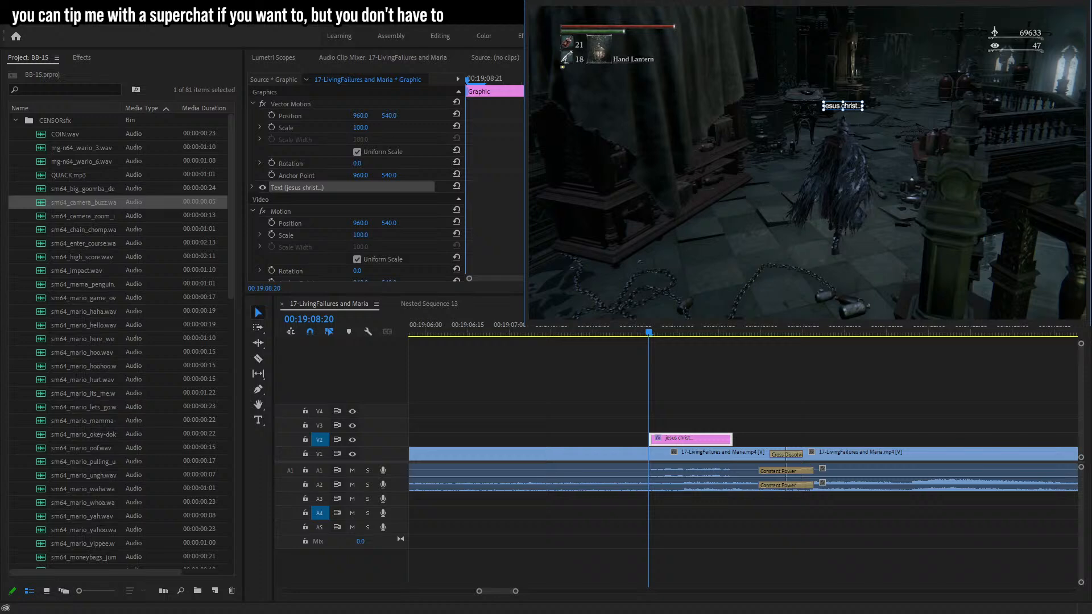
Move the 'jesus christ...' caption above the character and enable Position keyframing for it.
left_click(610, 108)
left_click_drag(808, 164, 844, 124)
left_click(272, 116)
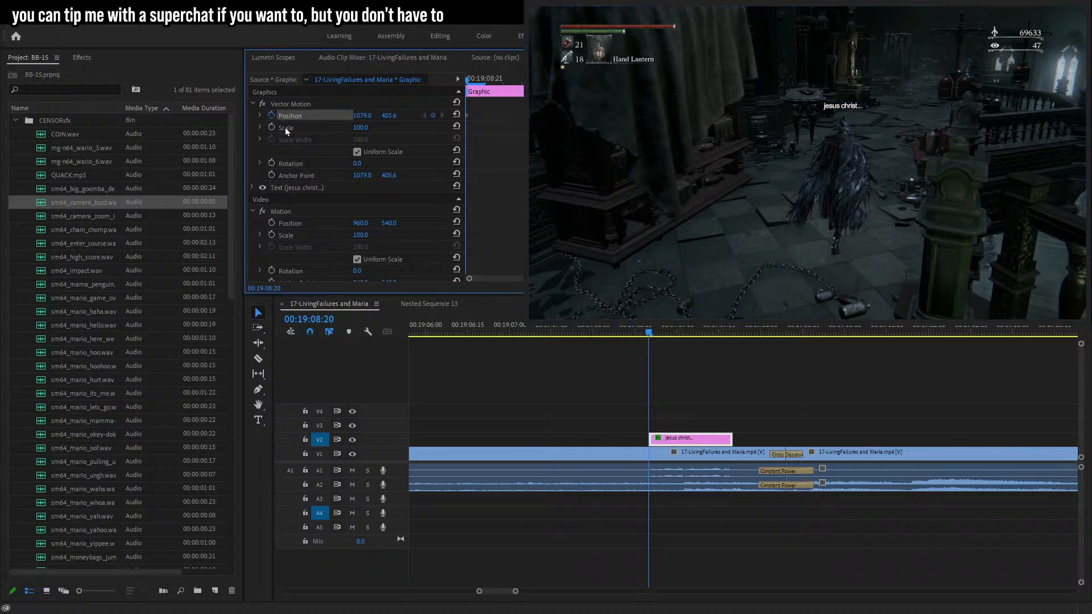
key("Left")
key("Left")
key("Right")
key("Right")
key("Right")
key("Right")
key("Right")
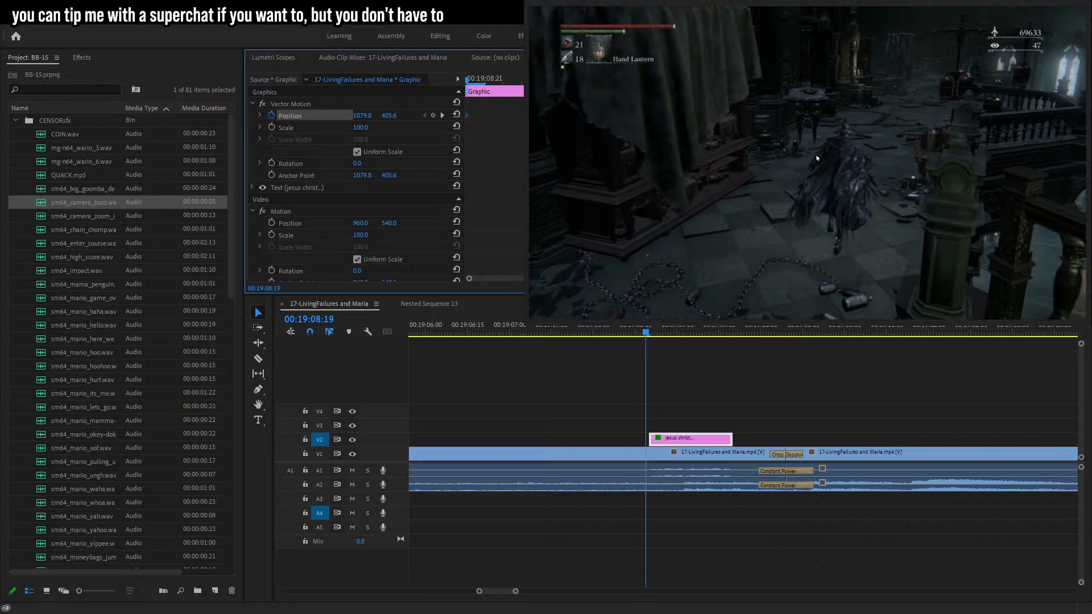
Keyframe the caption's position frame by frame so it tracks the character's head.
mouse_move(815, 155)
left_mouse_down()
mouse_move(807, 145)
mouse_move(804, 155)
left_mouse_up()
key("Right")
key("Right")
key("Right")
key("Right")
key("Right")
key("Right")
key("Right")
key("Right")
key("Right")
key("Right")
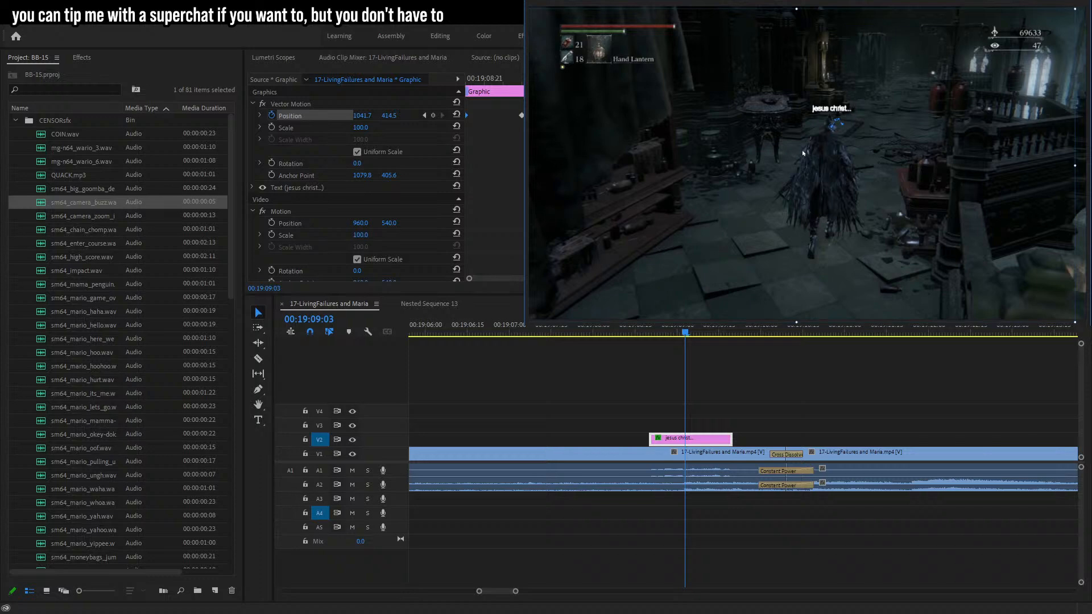
key("Right")
key("Right")
key("Right")
key("Right")
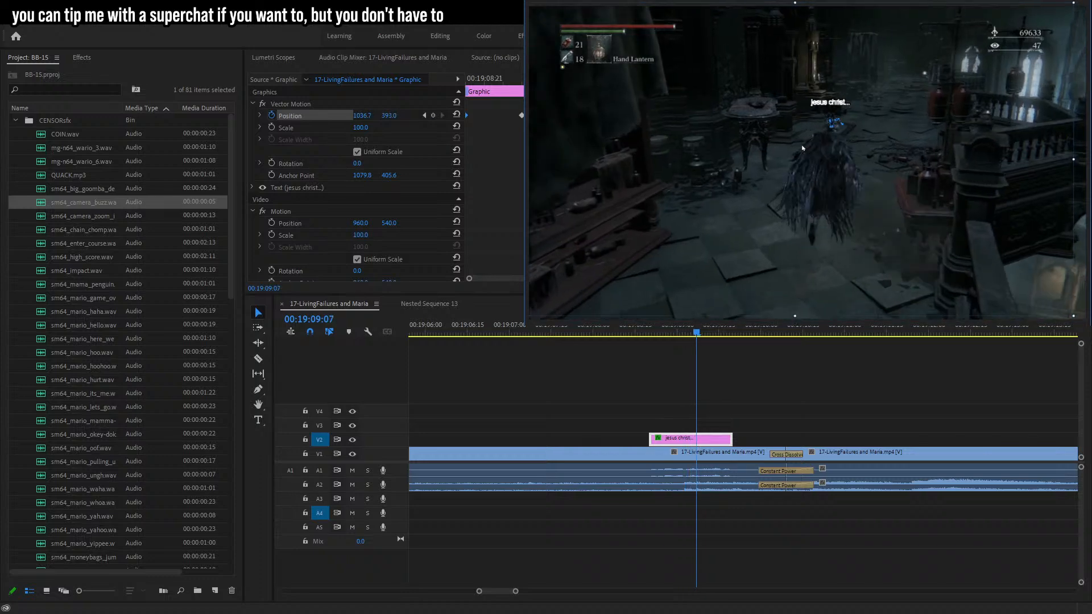
key("Right")
key("Right")
key("Right")
key("Right")
key("Right")
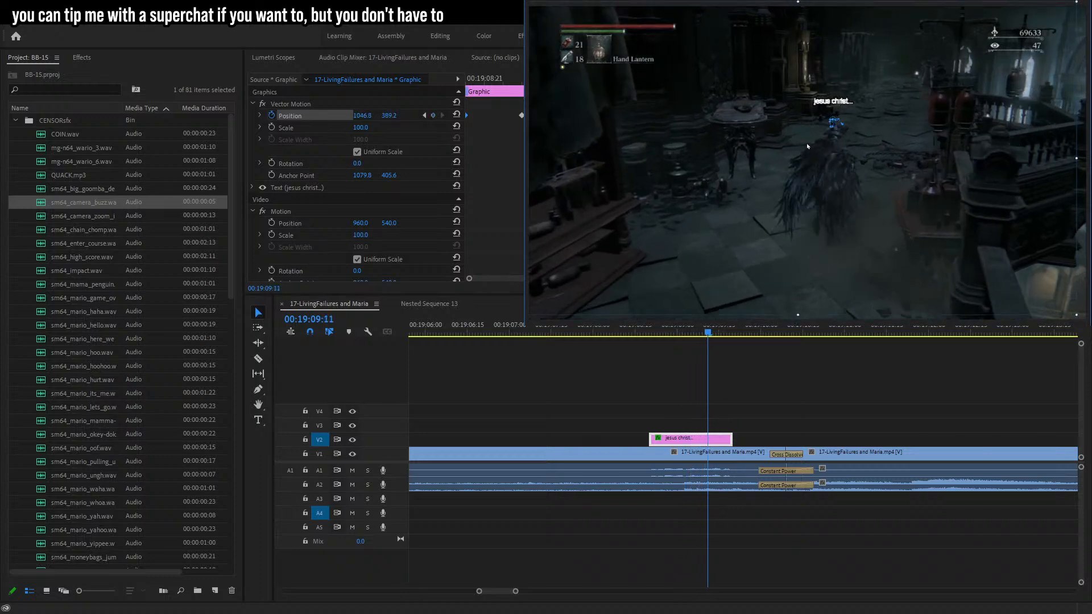
mouse_move(808, 146)
left_mouse_down()
mouse_move(805, 155)
mouse_move(797, 143)
left_mouse_up()
key("Right")
key("Right")
key("Right")
key("Right")
key("Right")
key("Right")
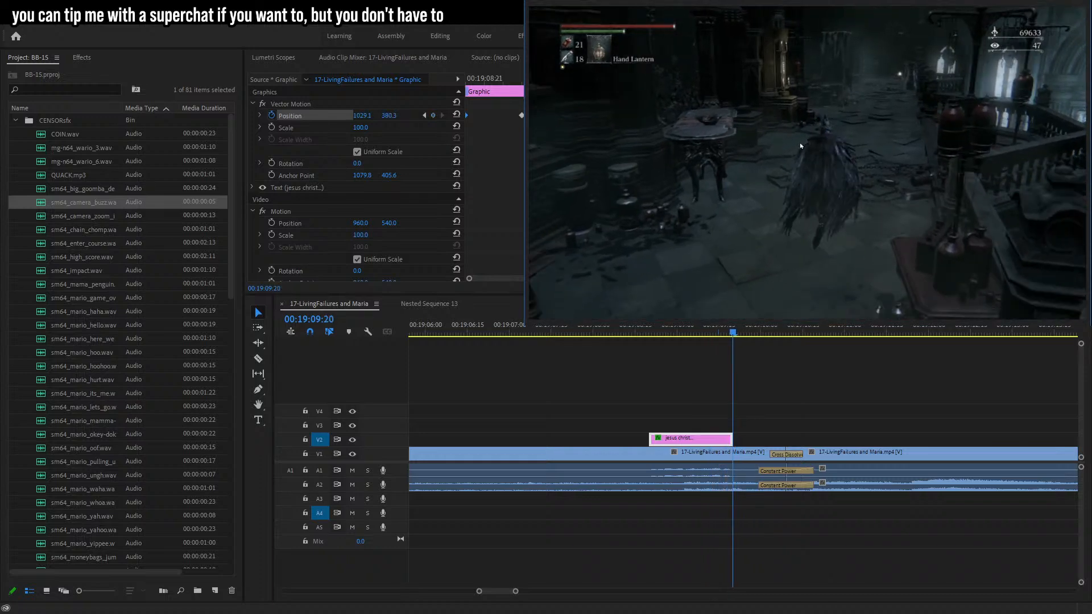
key("Right")
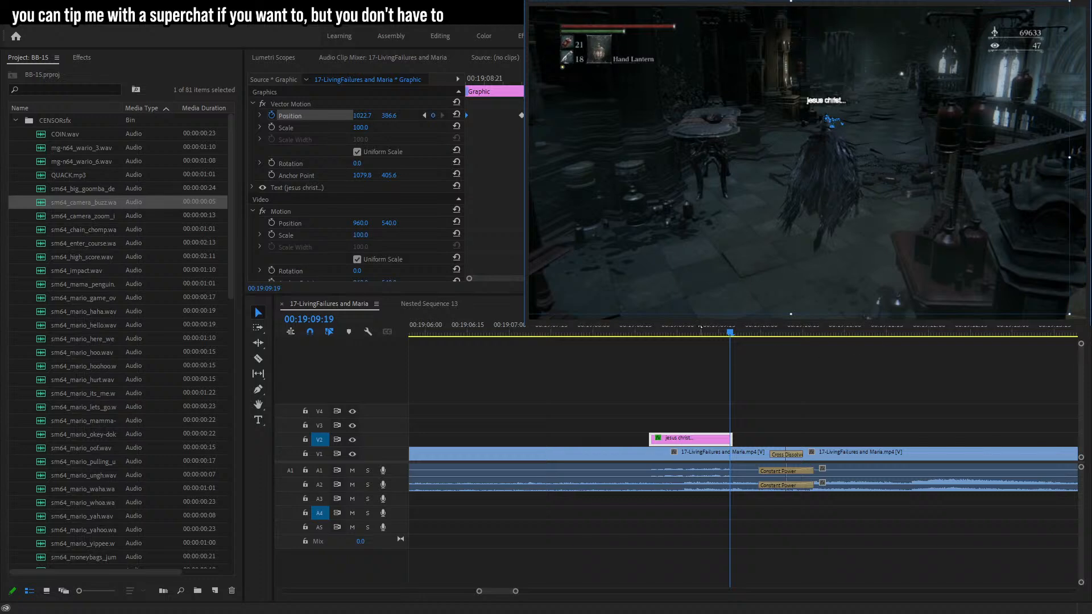
Razor the dialogue around 00:19:44 and select the short segment on track A1 to censor it.
left_click(641, 333)
key("space")
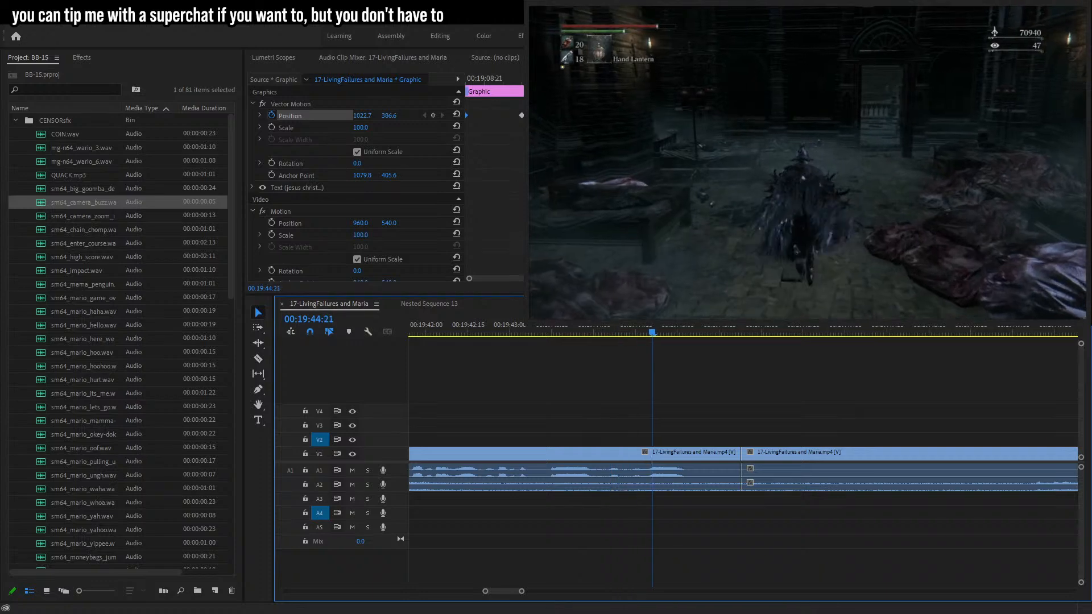
left_click_drag(551, 333, 624, 333)
key("c")
left_click(618, 447)
left_click(625, 454)
key("Right")
key("Right")
key("Right")
key("Right")
key("Right")
key("Right")
left_click(642, 466)
key("v")
left_click(623, 481)
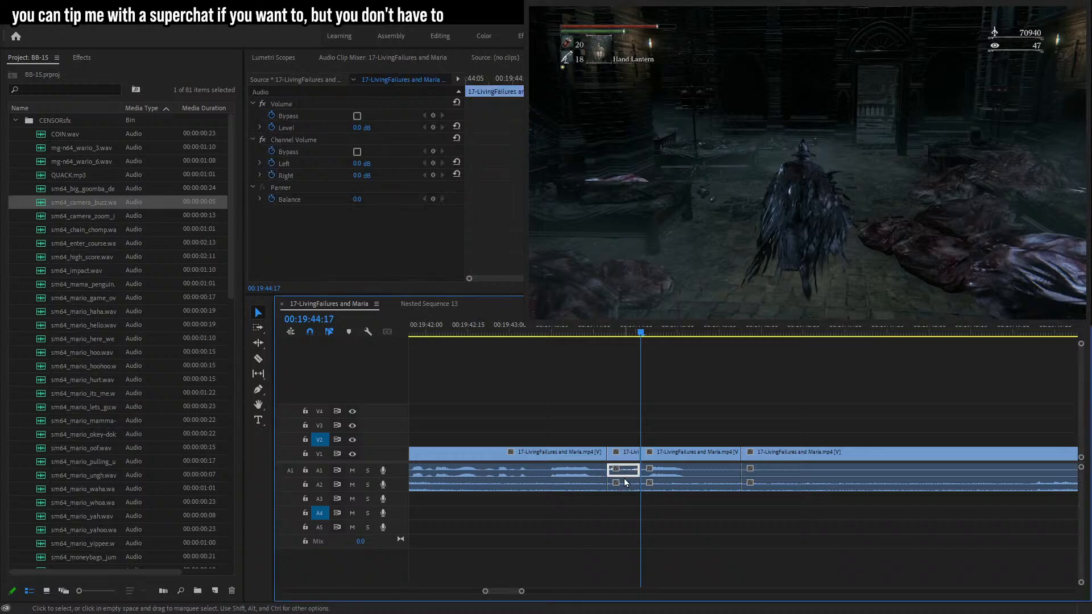
Place sm64_camera_buzz.wav on track A5 over the gap and set its level to -4 dB.
left_click_drag(80, 202, 610, 534)
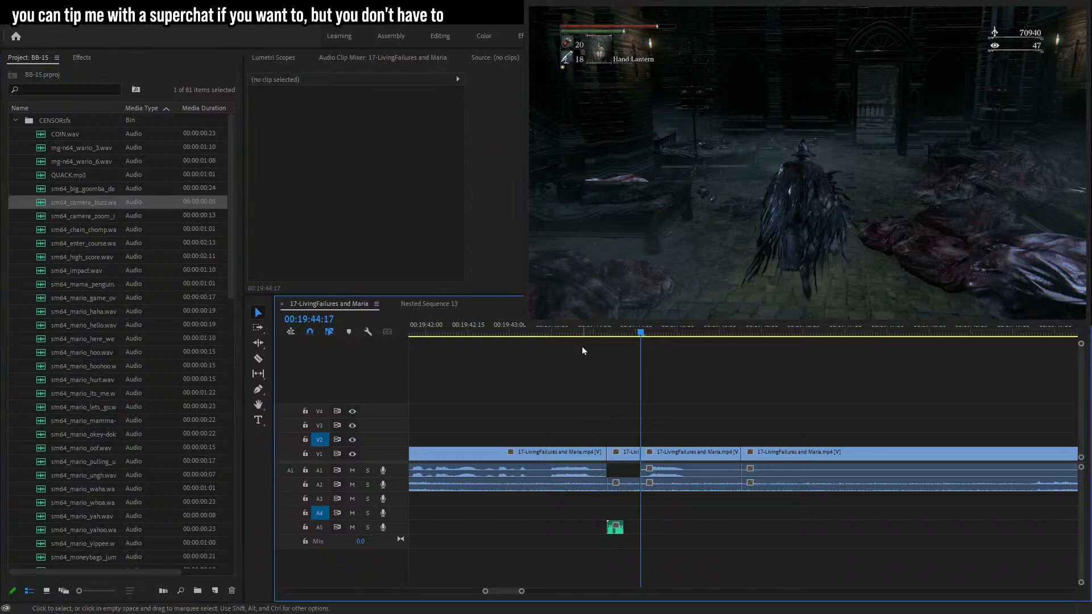
left_click(369, 127)
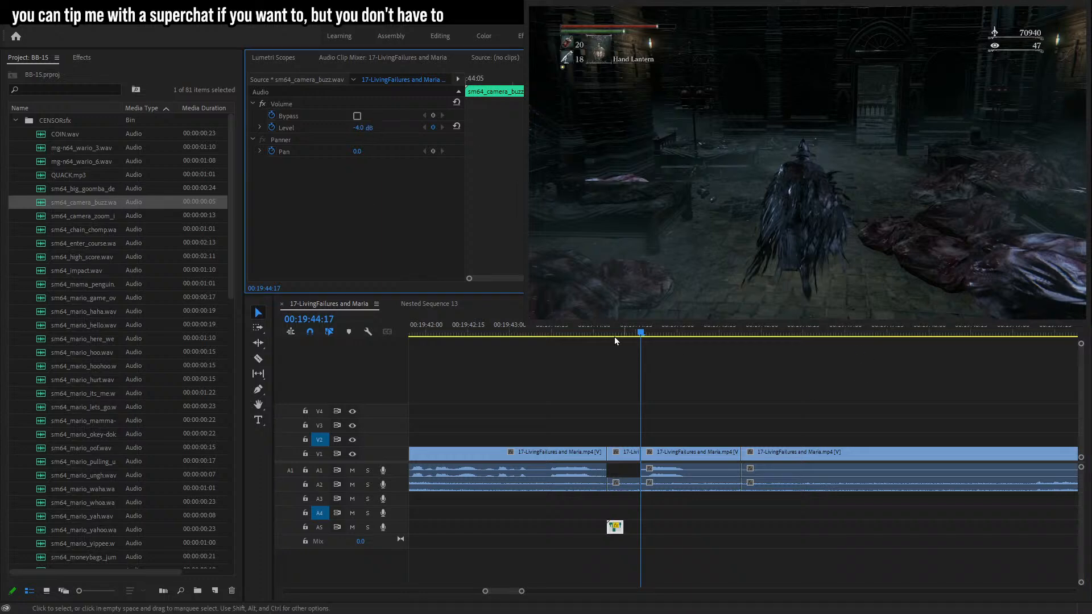
left_click(578, 332)
key("space")
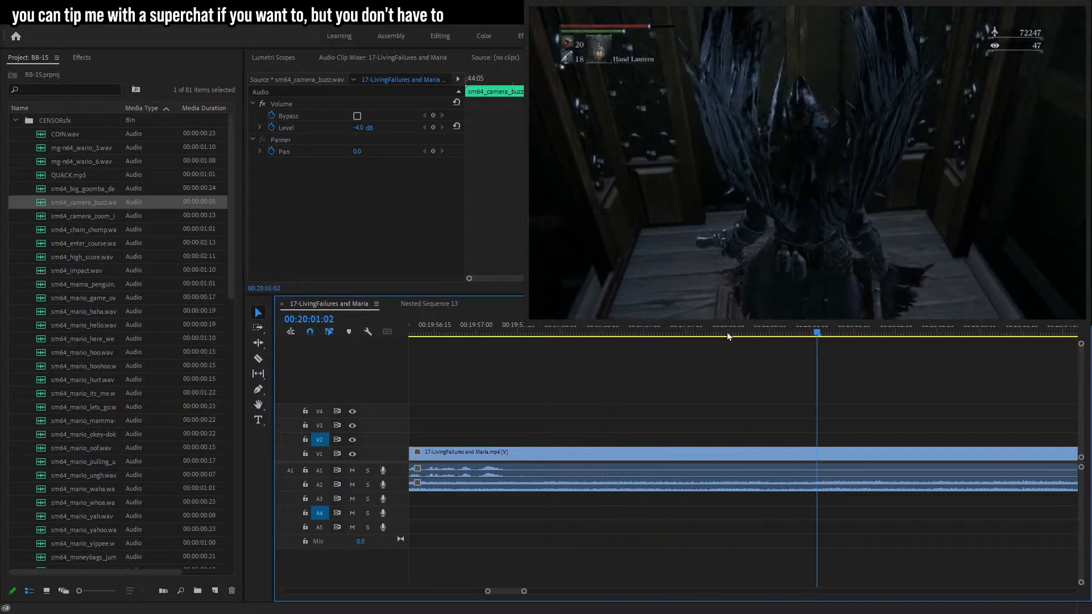
Cut out a short section of footage around 00:20:02 and apply the default transition at the join.
key("space")
left_click_drag(524, 592, 552, 592)
left_click_drag(668, 336, 757, 331)
key("c")
left_click(761, 452)
key("v")
left_click(720, 455)
key("Delete")
left_click(696, 456)
key("Delete")
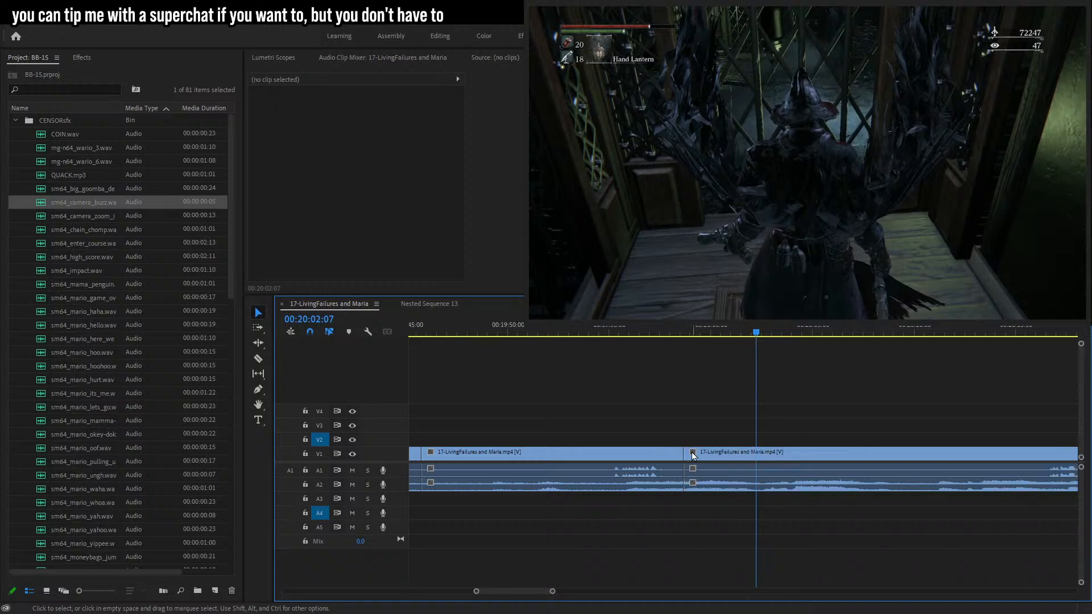
key("shift+d")
left_click(679, 331)
key("space")
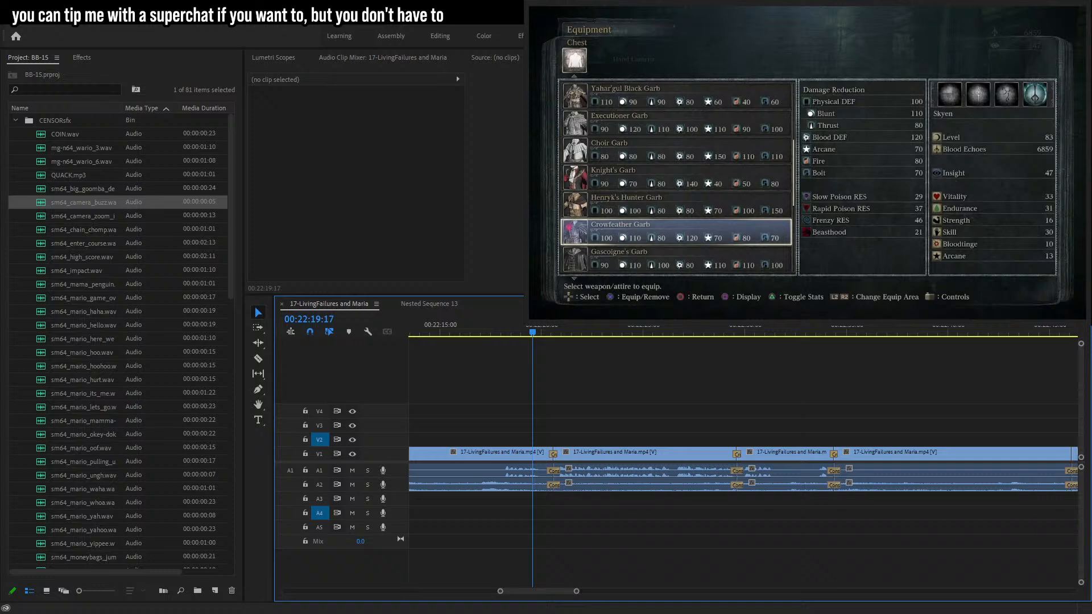
scroll(102, 427, "down", 10)
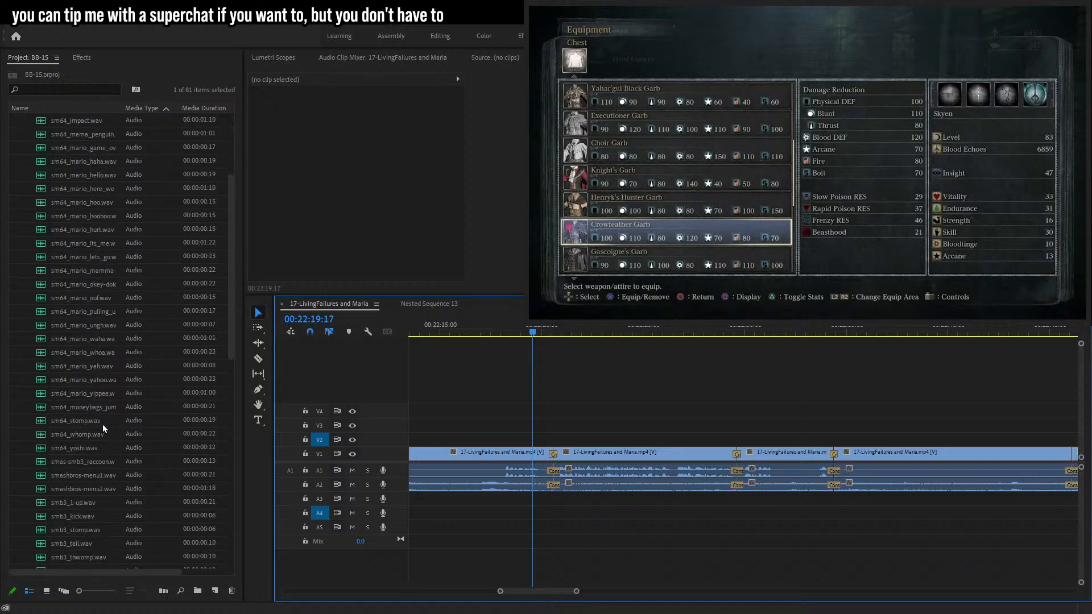
scroll(86, 473, "down", 4)
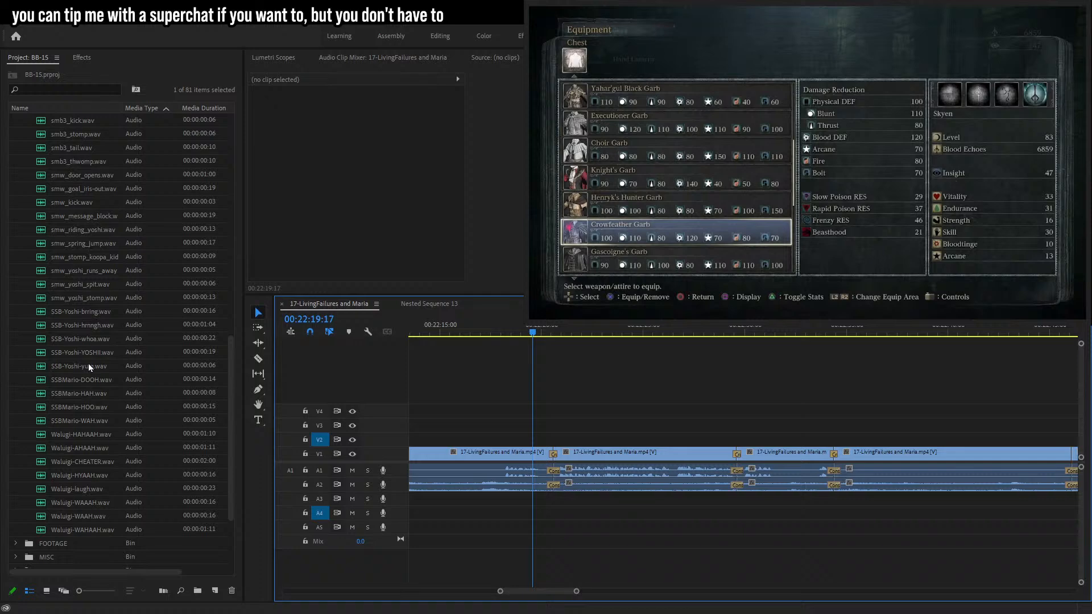
left_click(86, 356)
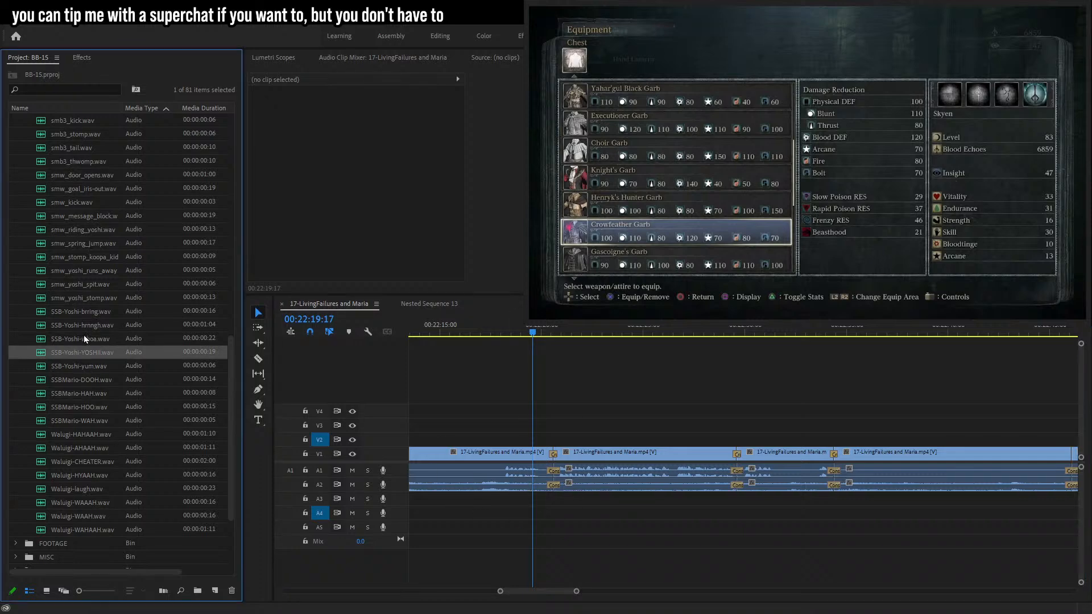
left_click(68, 300)
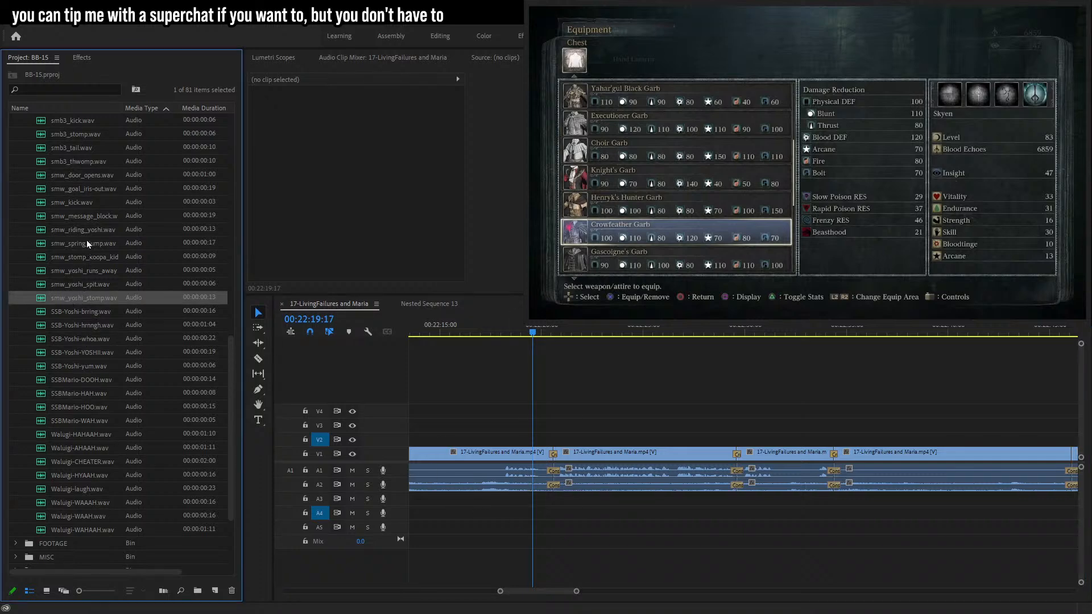
left_click_drag(88, 233, 538, 501)
key("space")
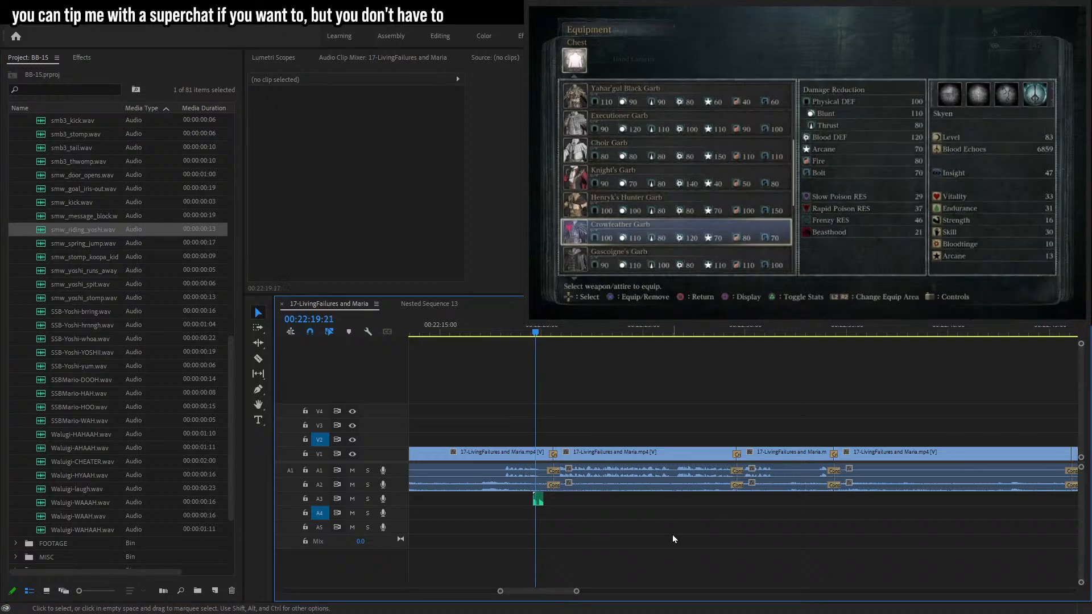
left_click(538, 500)
key("Delete")
Play back the footage to review the edited timeline.
left_click(502, 333)
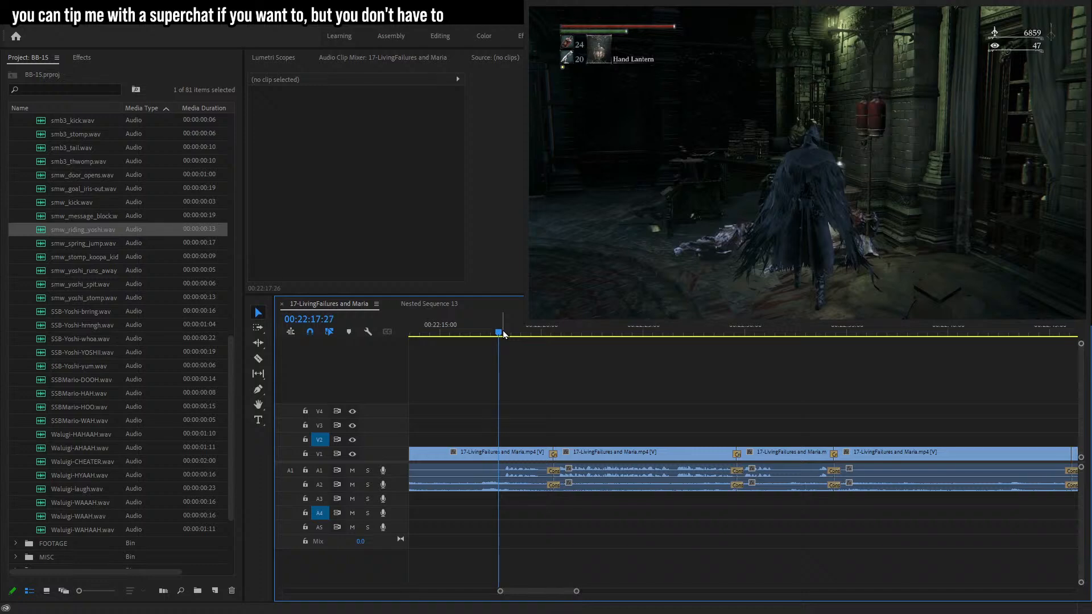
key("space")
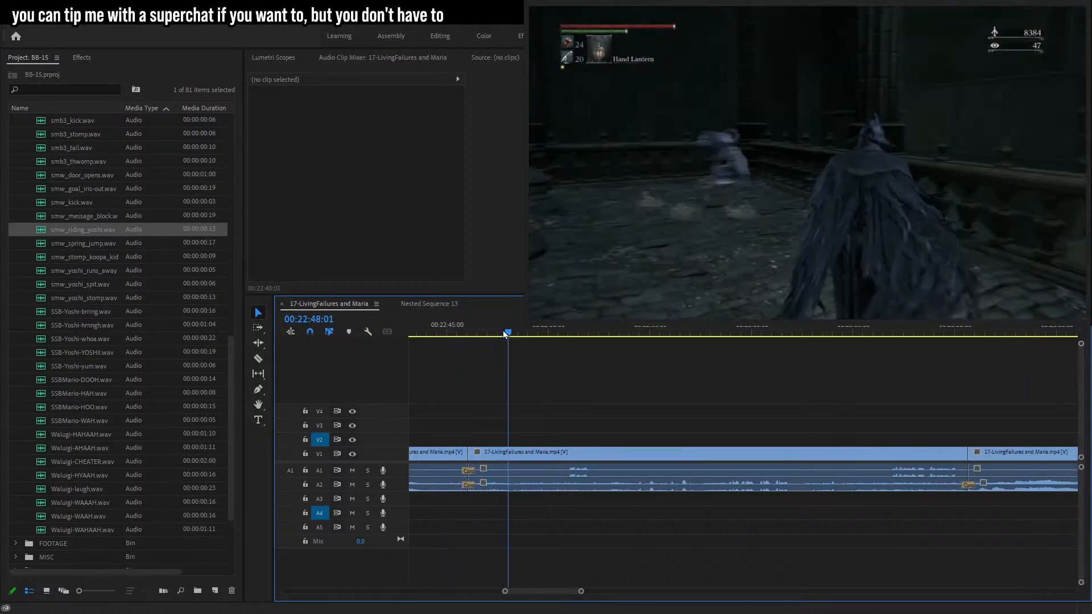
key("space")
left_click(484, 453)
left_click(461, 338)
left_click(466, 332)
key("space")
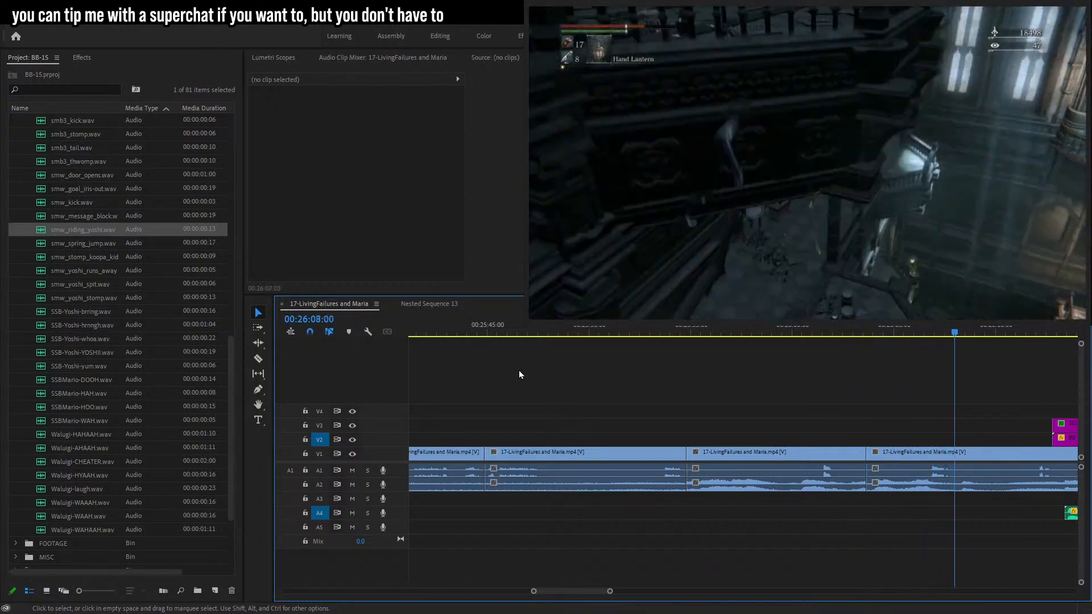
Razor the dialogue around 00:26:07 and delete that segment on track A1.
left_click(929, 374)
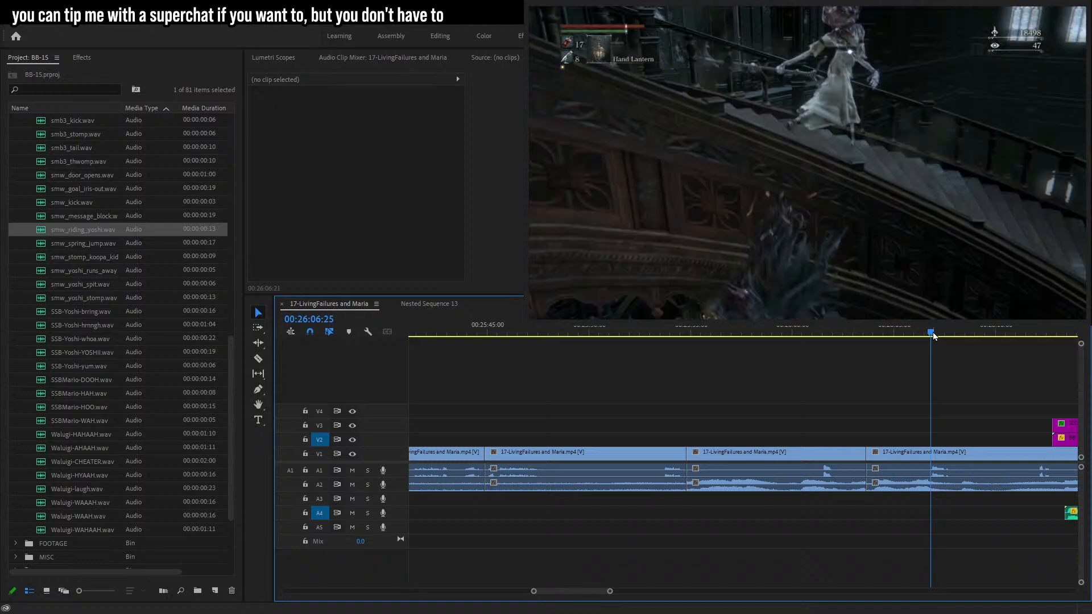
left_click_drag(610, 591, 578, 586)
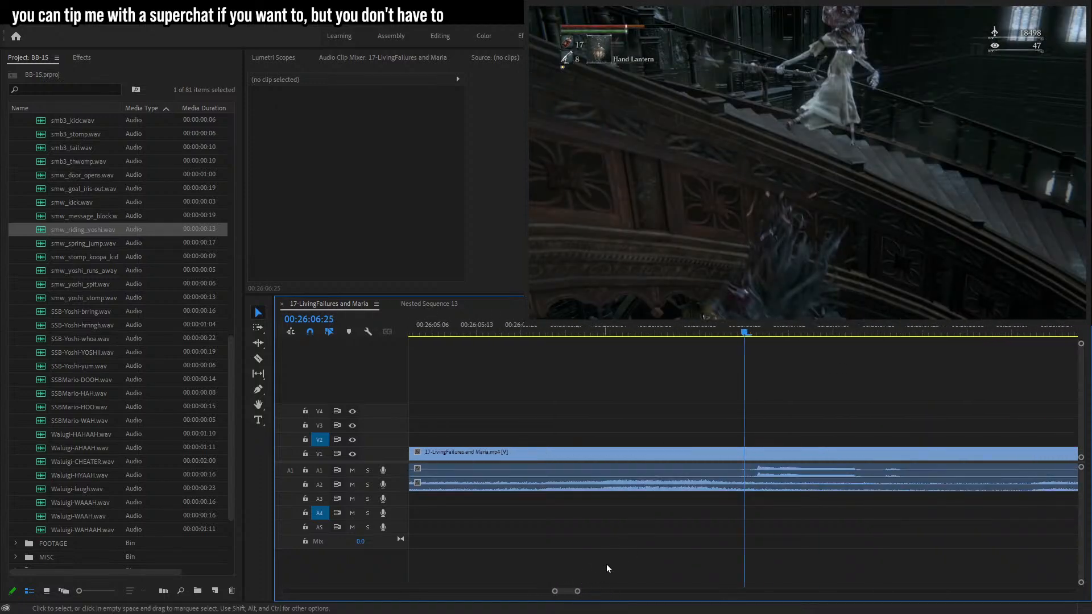
left_click_drag(744, 332, 757, 332)
key("c")
left_click(763, 464)
key("space")
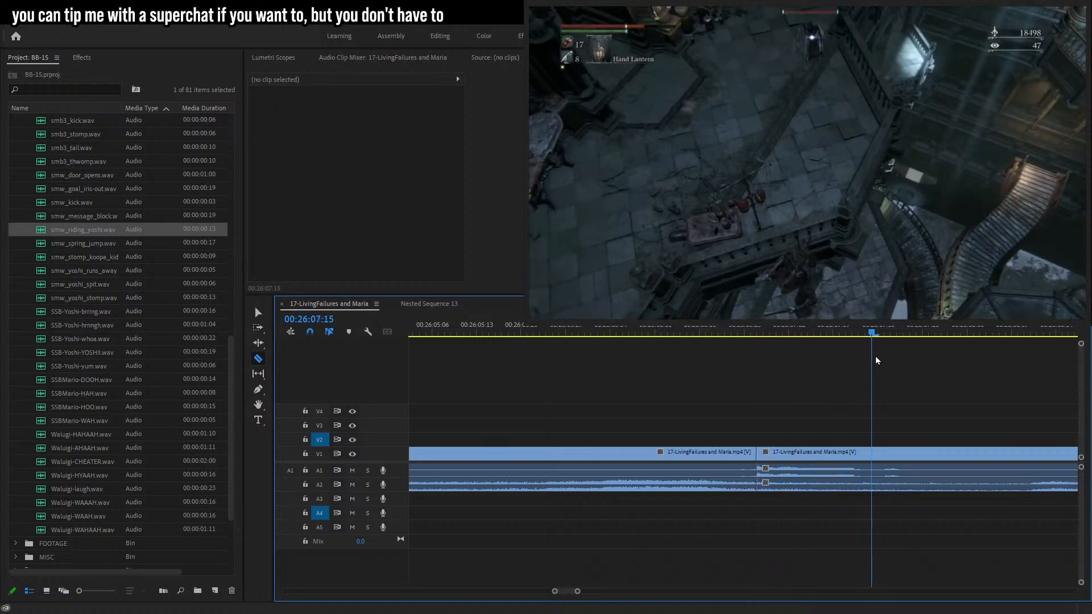
left_click(898, 454)
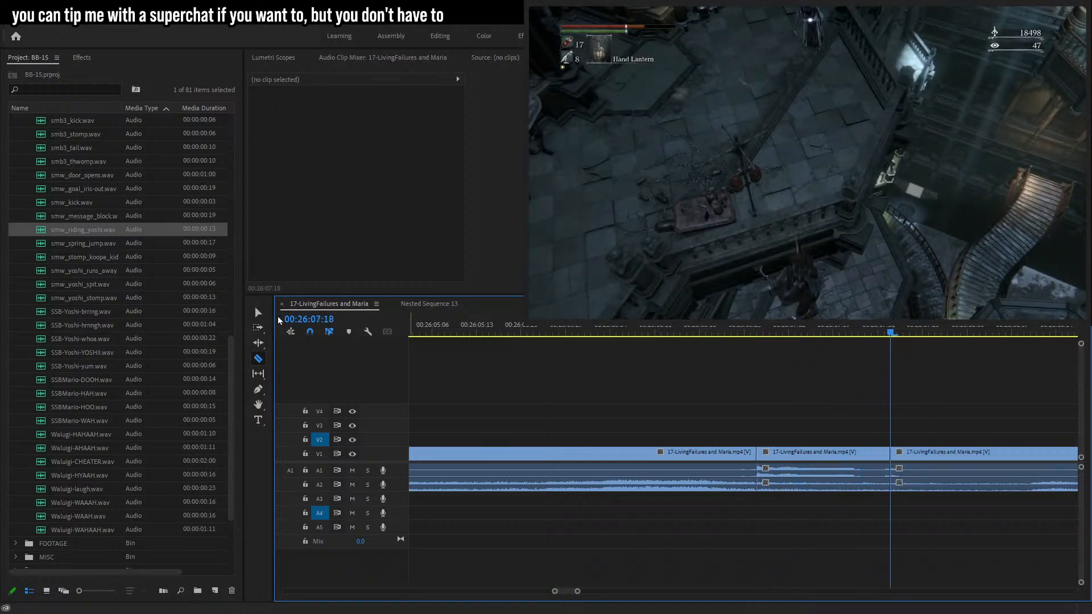
key("v")
left_click(796, 471)
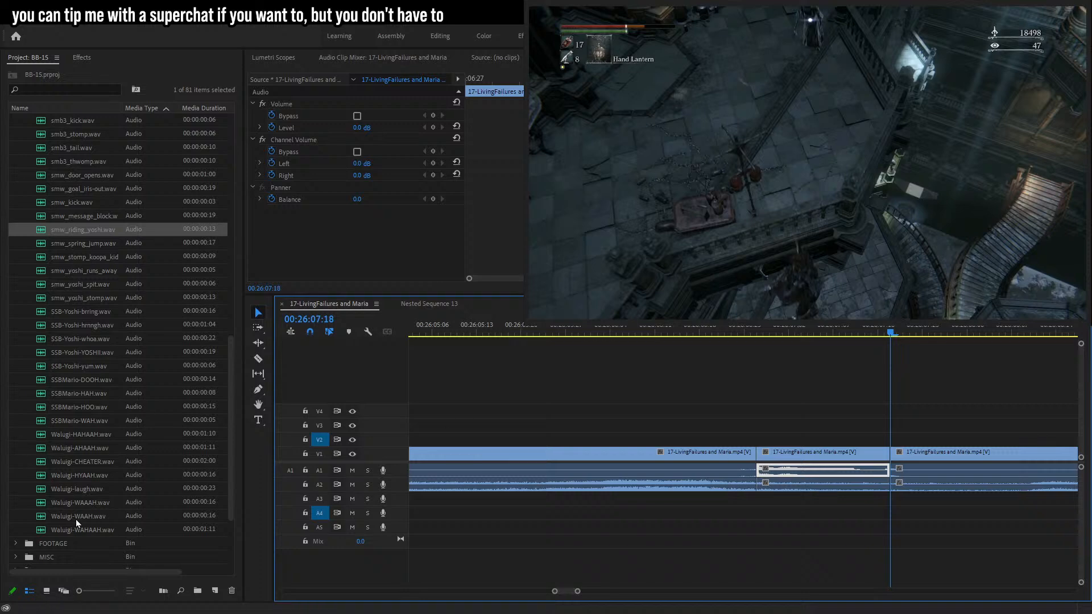
key("Delete")
Place Waluigi-WAAH.wav on track A5 over the gap and set its level to -12 dB.
left_click_drag(75, 503, 346, 545)
left_click_drag(771, 544, 49, 475)
left_click_drag(88, 517, 778, 528)
left_click(360, 128)
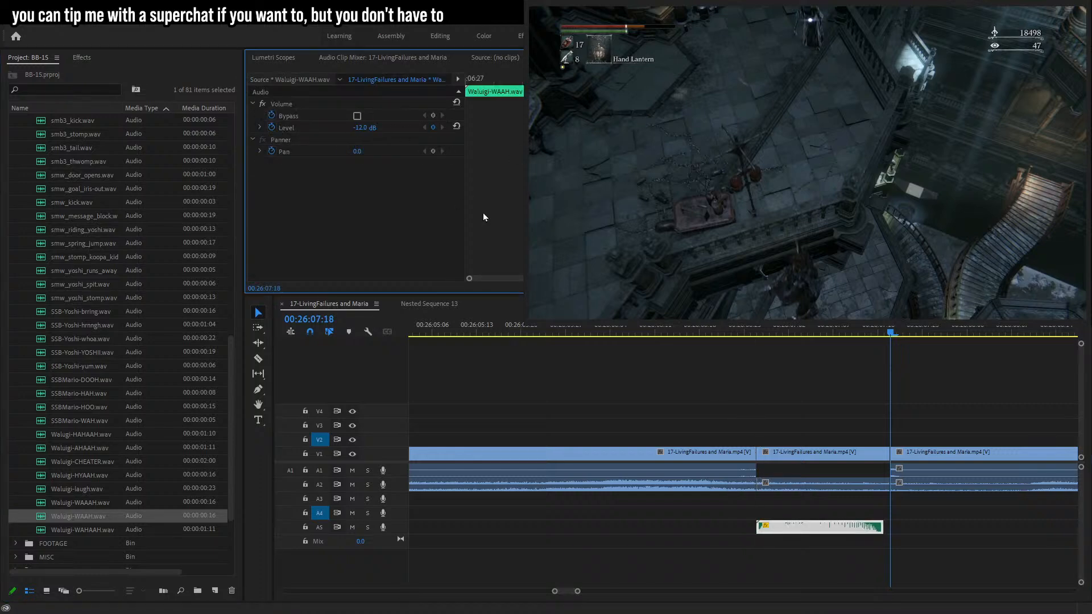
Place the speak-black-b.png speech bubble on track V2 at 00:27:10:28.
left_click(730, 332)
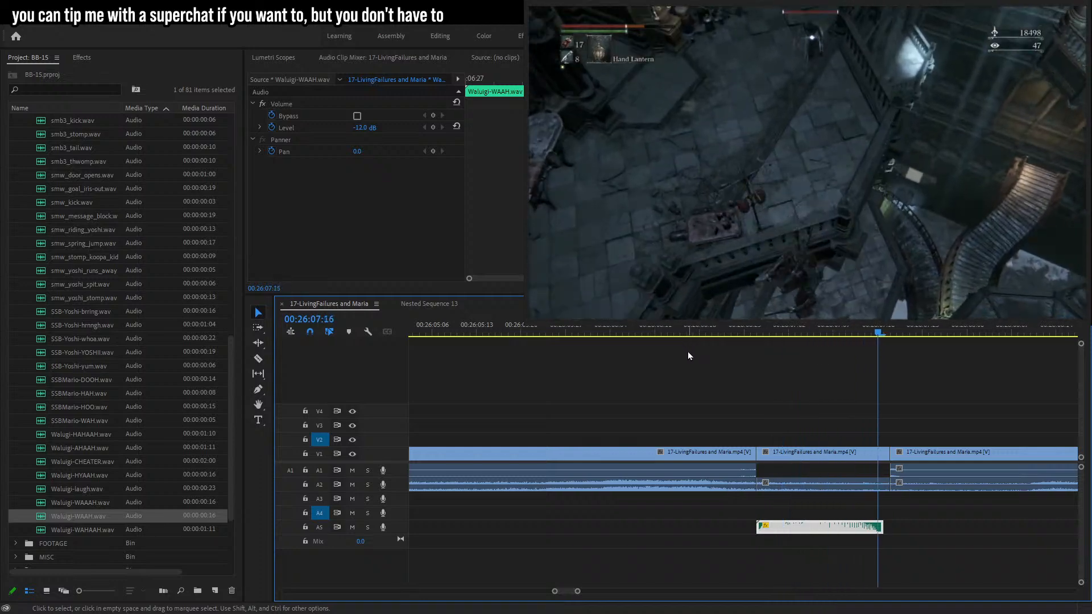
left_click_drag(578, 592, 603, 592)
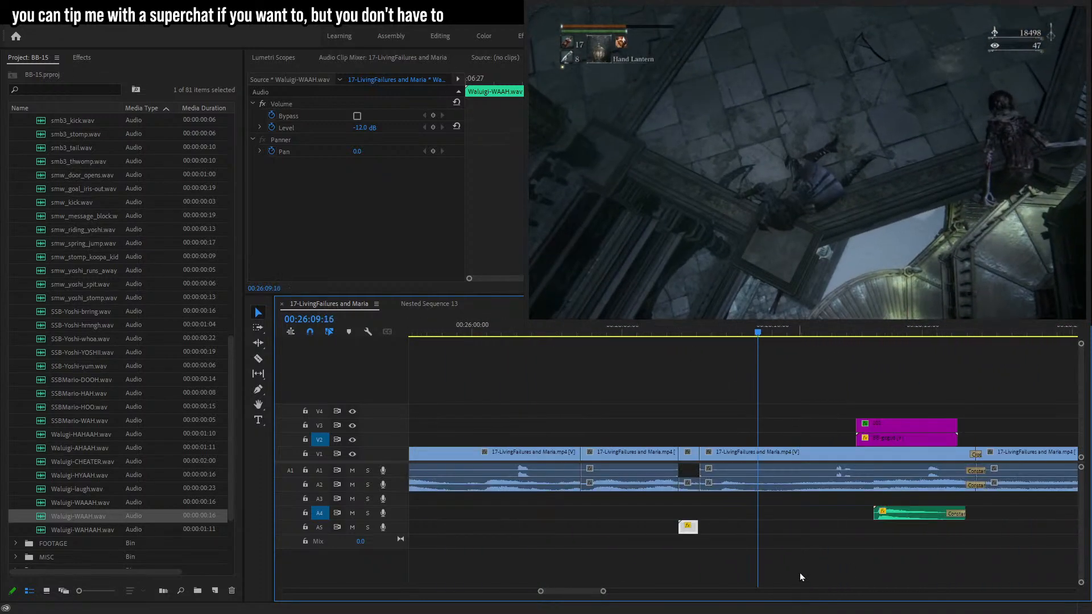
left_click(872, 555)
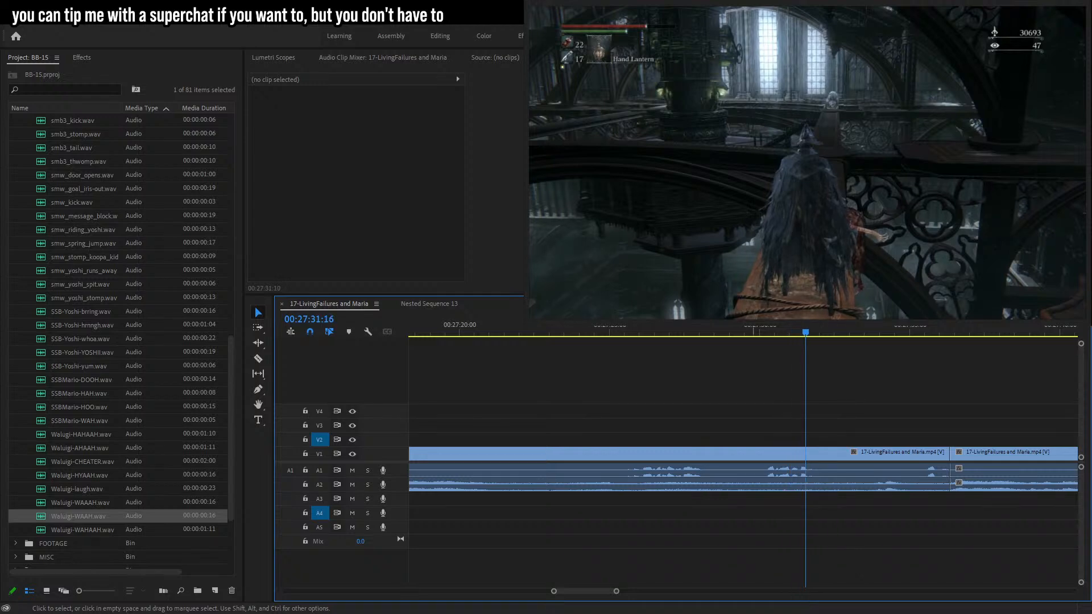
left_click_drag(617, 591, 590, 580)
left_click(657, 326)
left_click(664, 329)
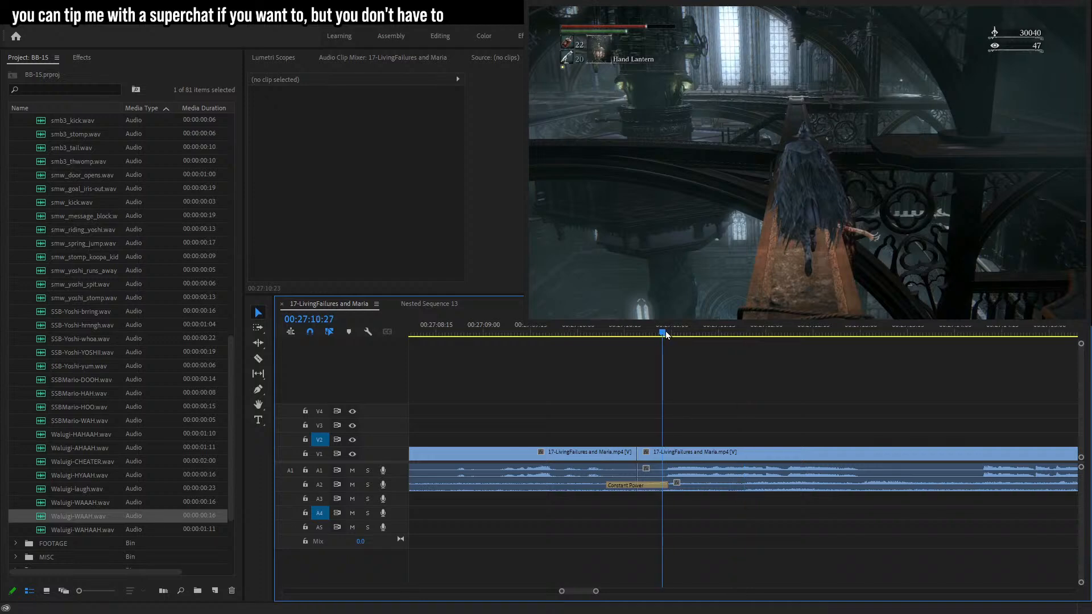
scroll(84, 359, "up", 10)
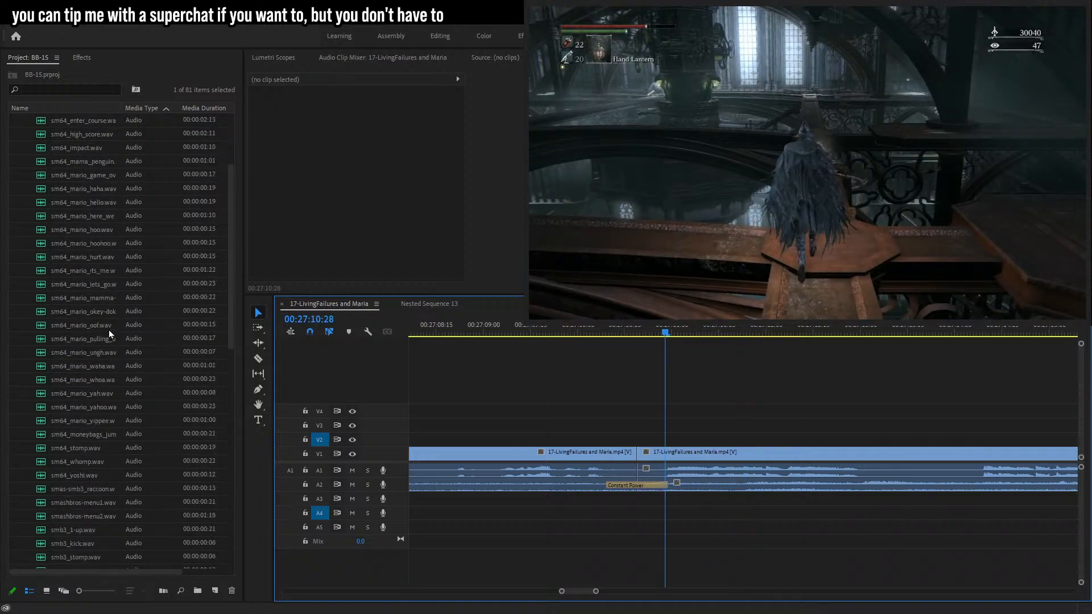
left_click(16, 121)
left_click_drag(63, 248, 667, 448)
Write the caption "ooooh, anor londo feelings..." on the speech bubble and enlarge the text box to fill it.
key("t")
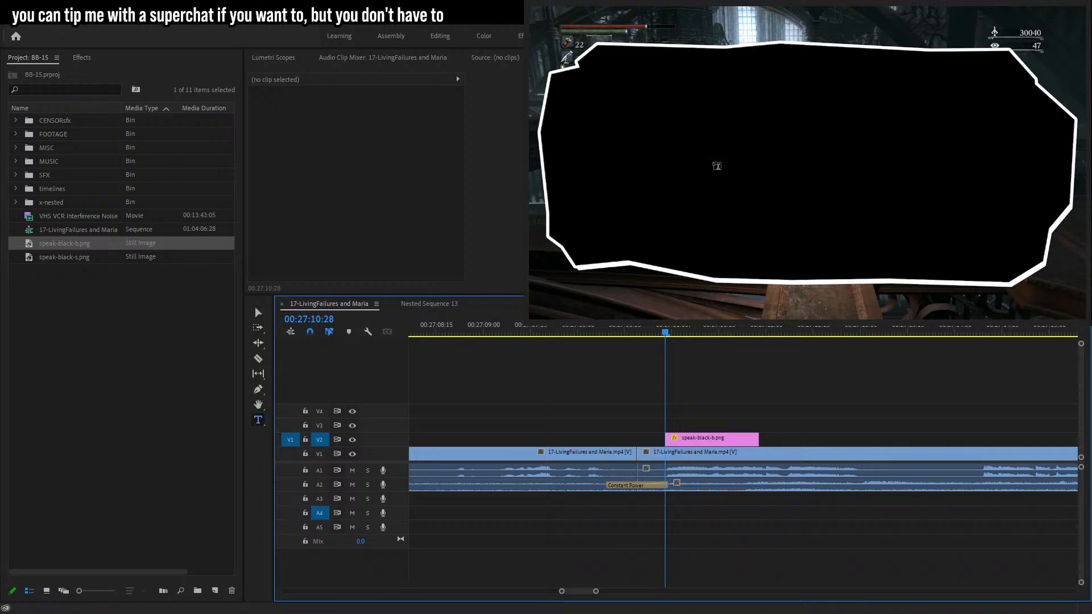
left_click(693, 168)
type("ooooh, and")
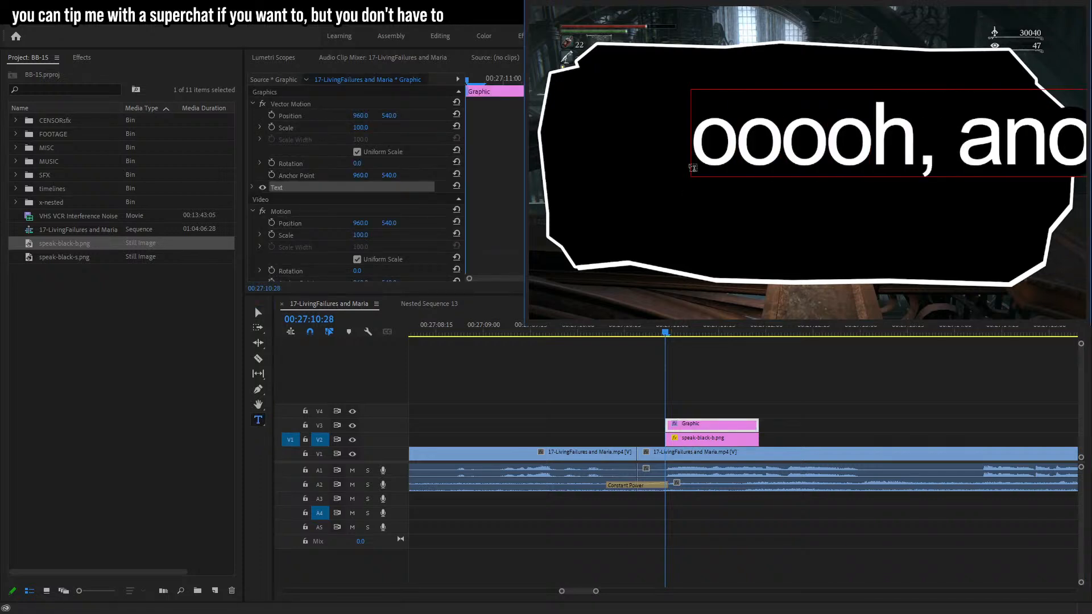
key("Return")
type("londo feelings...")
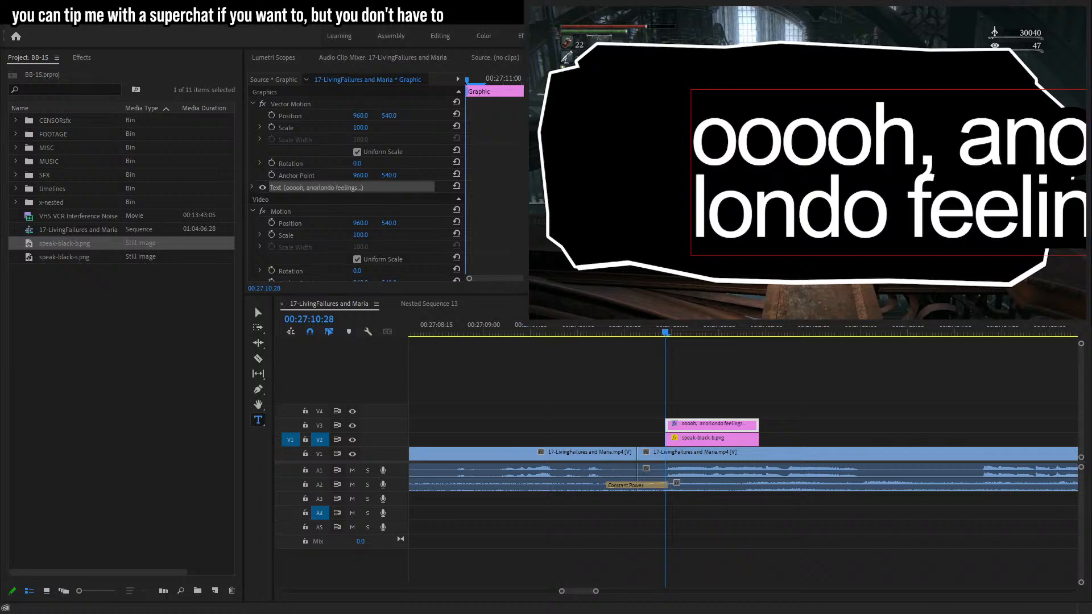
left_click(256, 311)
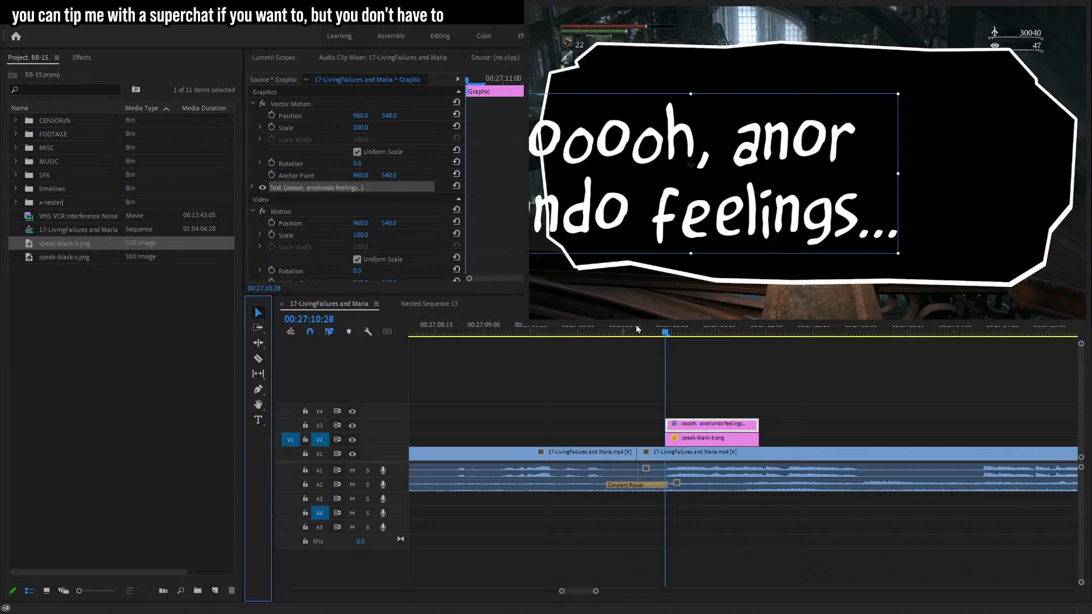
left_click_drag(863, 187, 841, 185)
left_click_drag(1013, 158, 1058, 161)
Select the bubble and caption clips, lengthen them, and nest them into a single sequence.
left_click_drag(778, 386, 671, 431)
left_click_drag(709, 398, 664, 436)
left_click_drag(668, 437, 646, 438)
left_click_drag(756, 438, 922, 438)
key("ctrl+shift+n")
left_click(503, 323)
left_click(710, 438)
key("space")
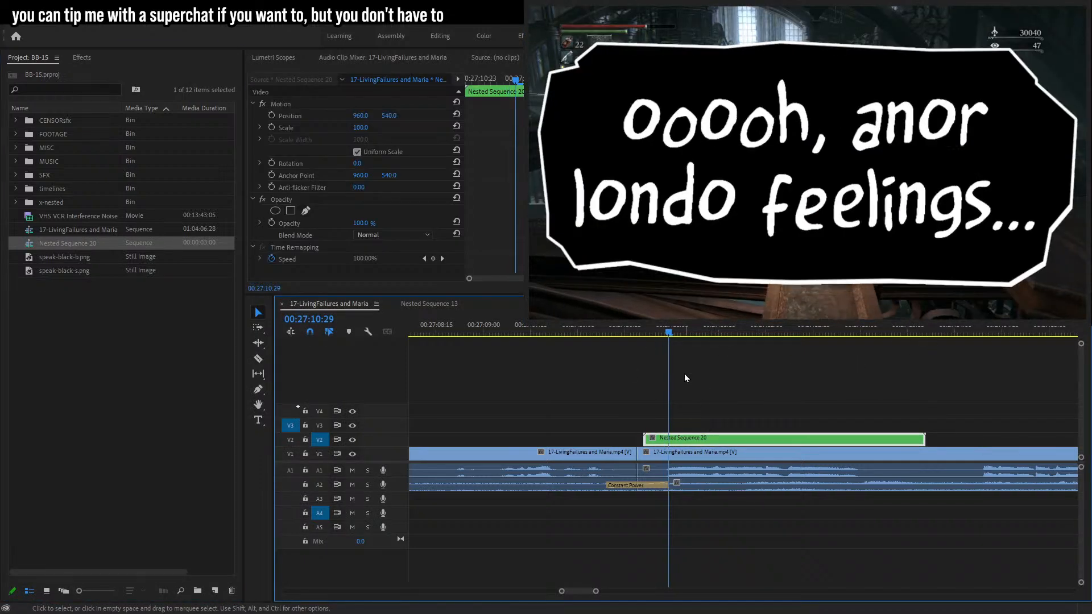
Keyframe the nested bubble's scale to pop in: 12 at the playhead, 14 two frames earlier, 0 before that.
left_click(368, 127)
key("Return")
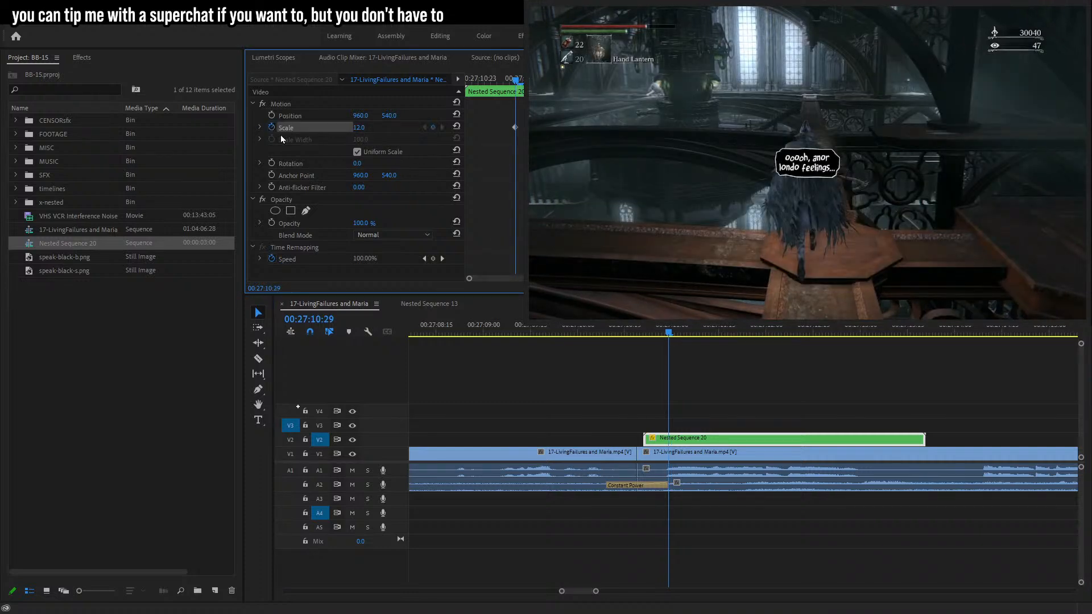
key("Left")
key("Left")
type("14")
key("Return")
key("Left")
key("Left")
key("Left")
key("Left")
left_click(361, 130)
type("0")
key("Return")
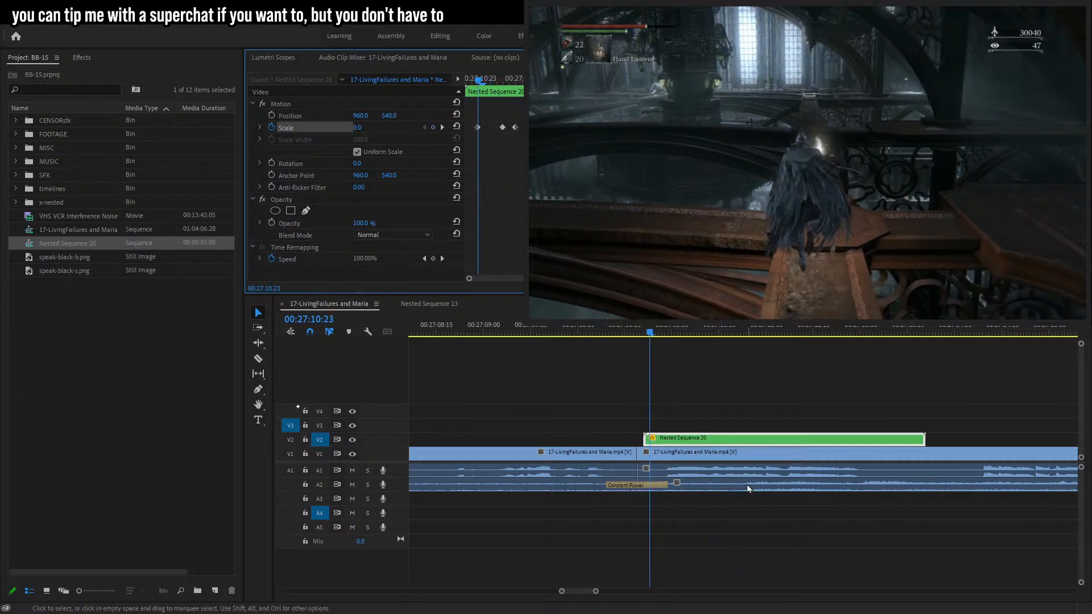
Trim the nested bubble clip's start and end to shorten it, and tweak its scale keyframes.
left_click_drag(651, 445, 656, 444)
key("space")
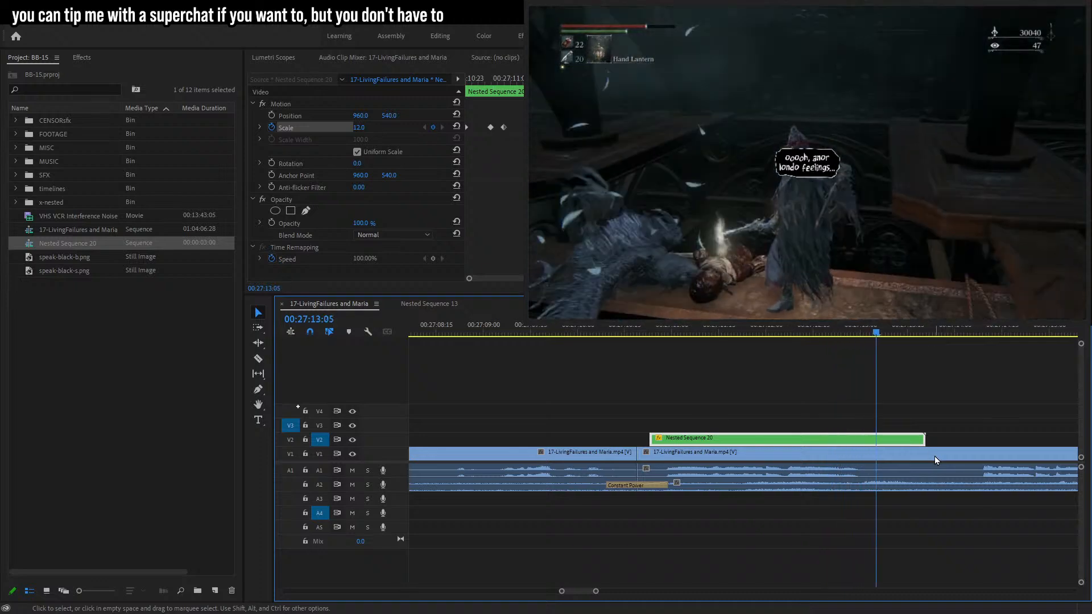
left_click(431, 129)
key("Right")
key("Up")
key("Right")
key("Right")
key("Right")
left_click_drag(358, 129, 342, 129)
left_click_drag(924, 440, 887, 439)
key("Up")
key("space")
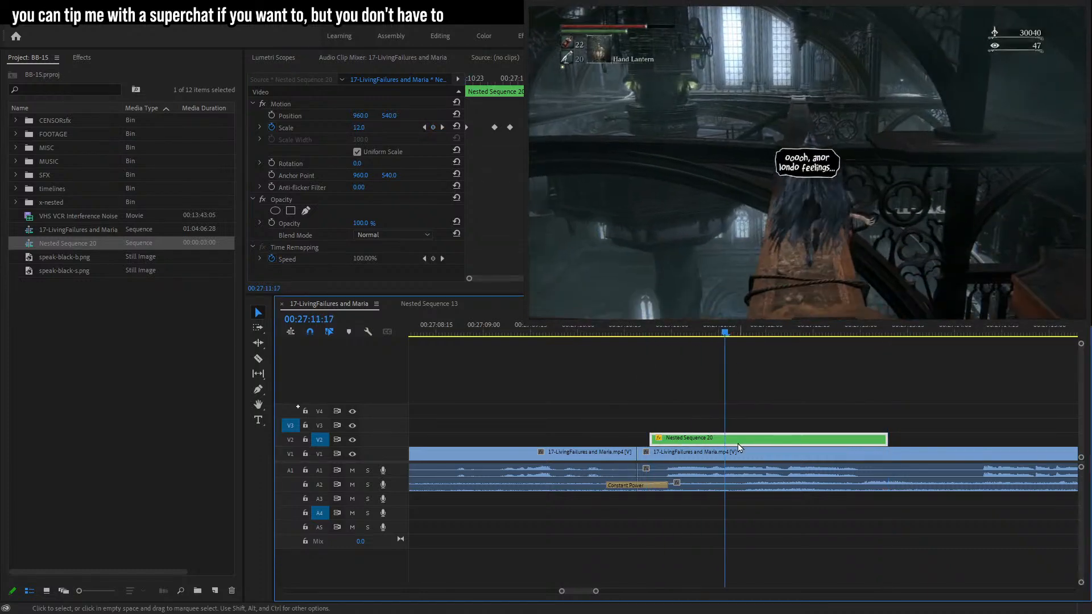
Nest the animated bubble again and move the previous nested sequence into the x-nested bin.
key("ctrl+n")
key("Return")
left_click(47, 245, "ctrl")
left_click_drag(46, 244, 43, 206)
key("d")
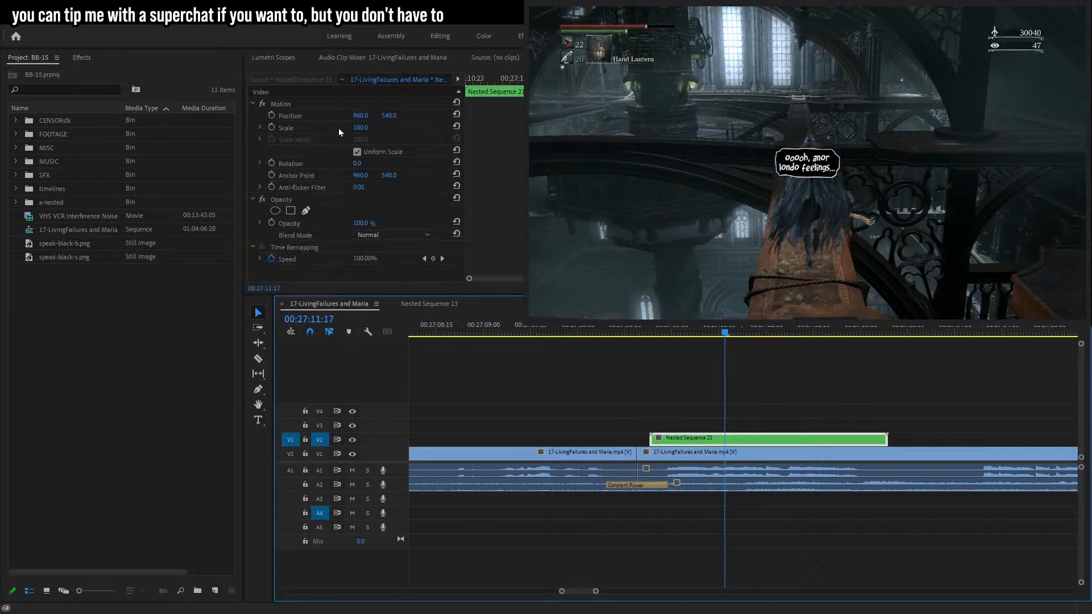
Move the bubble above the hunter's head and start position keyframes to track him frame by frame.
left_click(347, 135)
left_click_drag(811, 178, 840, 112)
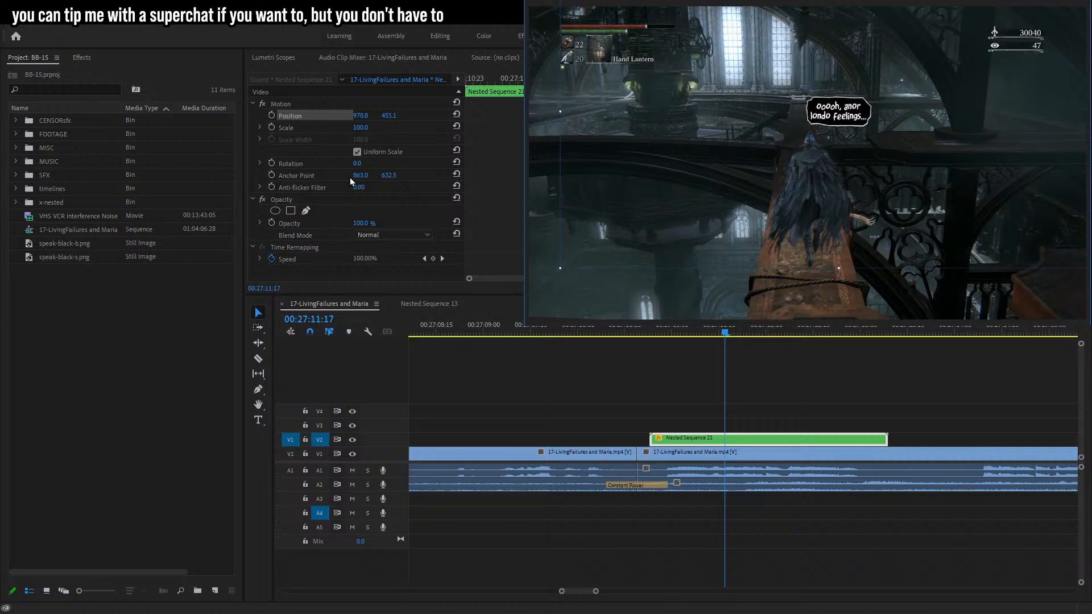
left_click(272, 115)
key("Right")
key("Right")
key("Right")
key("Right")
left_click_drag(835, 162, 826, 150)
key("Right")
key("Right")
key("Right")
key("Right")
key("Right")
key("Right")
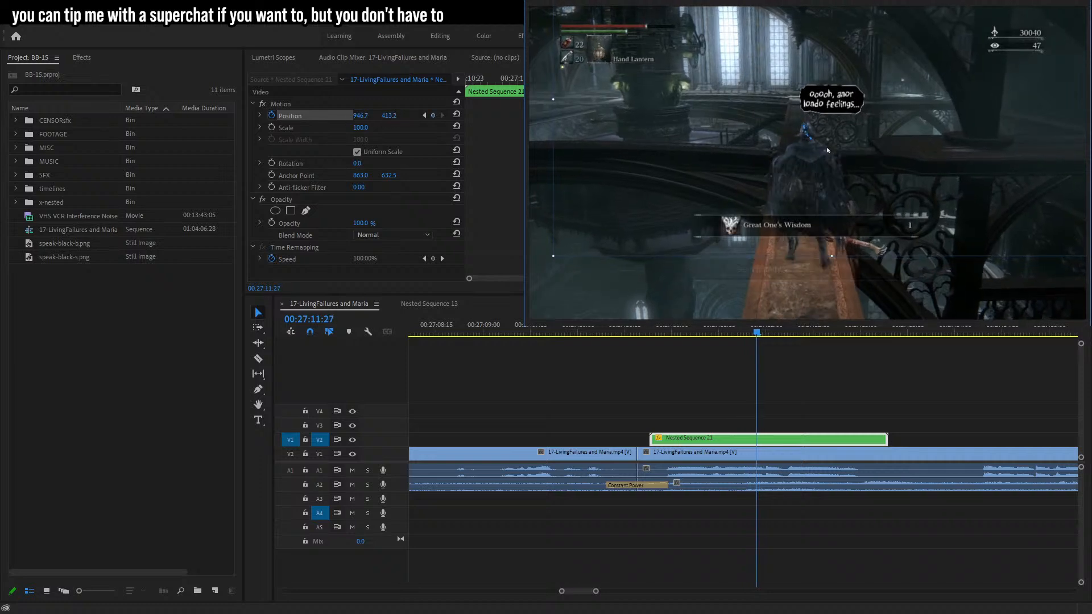
key("Left")
key("Right")
key("Right")
key("Right")
key("Right")
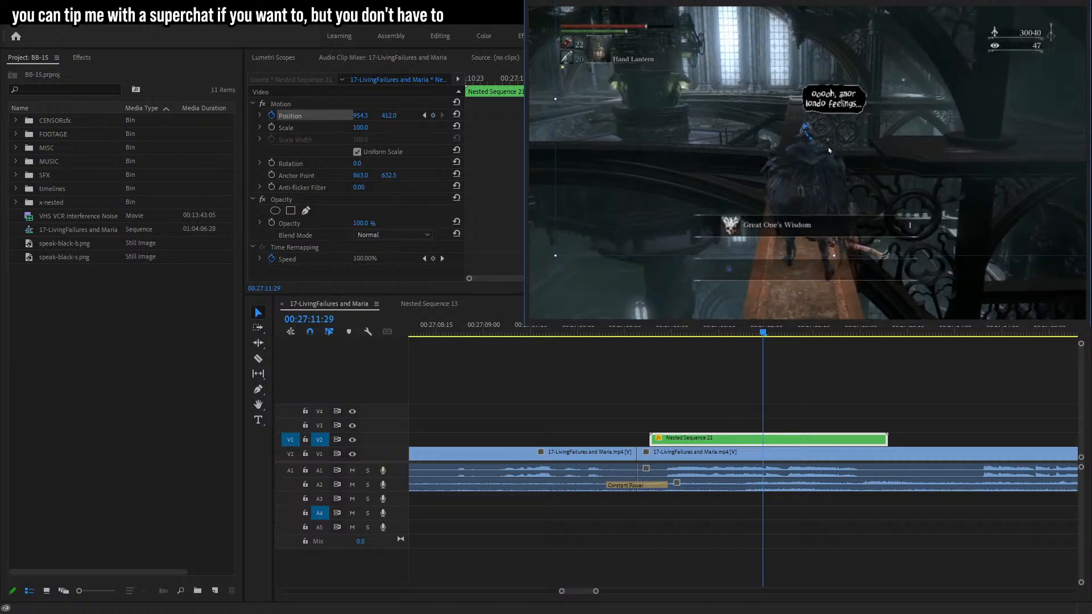
key("Right")
key("Right")
key("Right")
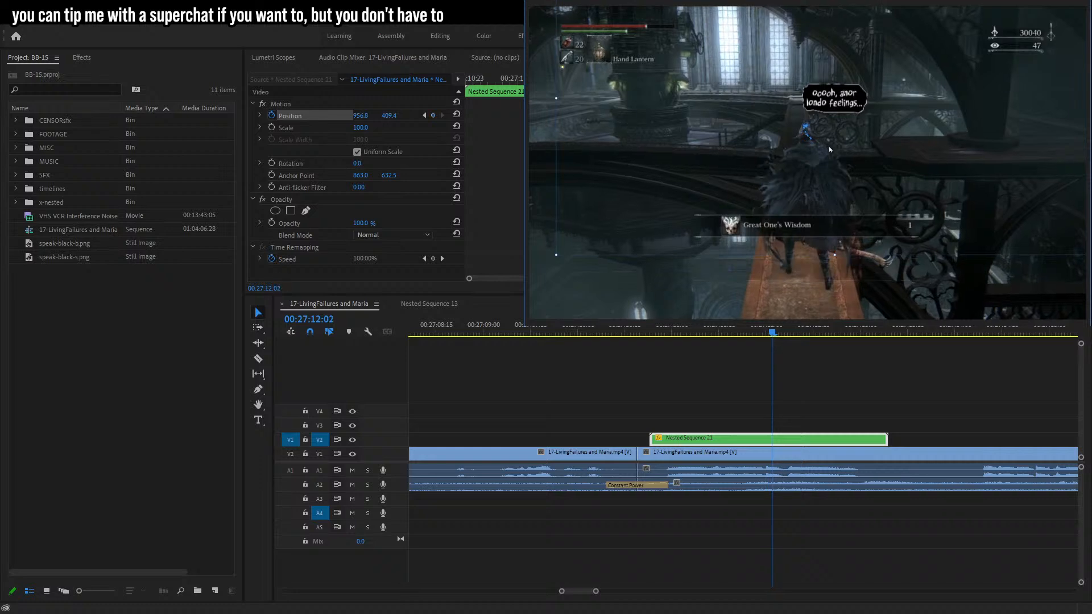
Continue keyframing the bubble's position frame by frame to follow the hunter until the clip ends, then play it back.
left_click_drag(830, 150, 826, 154)
key("Right")
key("Right")
key("Right")
key("Right")
key("Right")
key("Right")
key("Right")
key("Right")
key("Right")
key("Right")
key("Right")
key("Right")
key("Right")
key("Right")
key("Right")
key("Right")
key("Right")
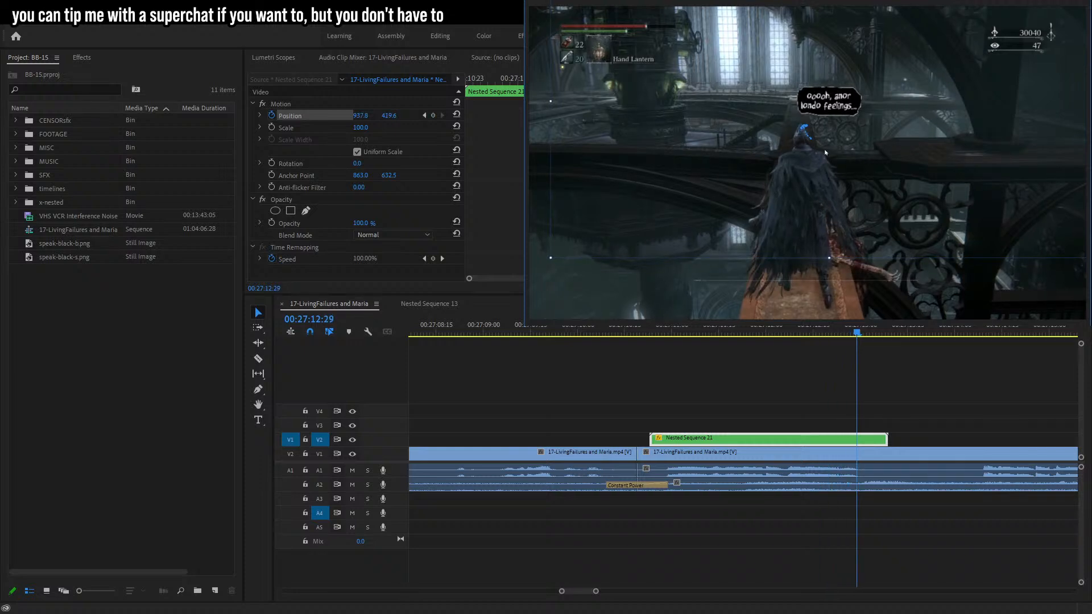
key("Left")
key("Left")
key("Left")
key("Left")
key("Left")
key("Left")
key("Left")
key("Left")
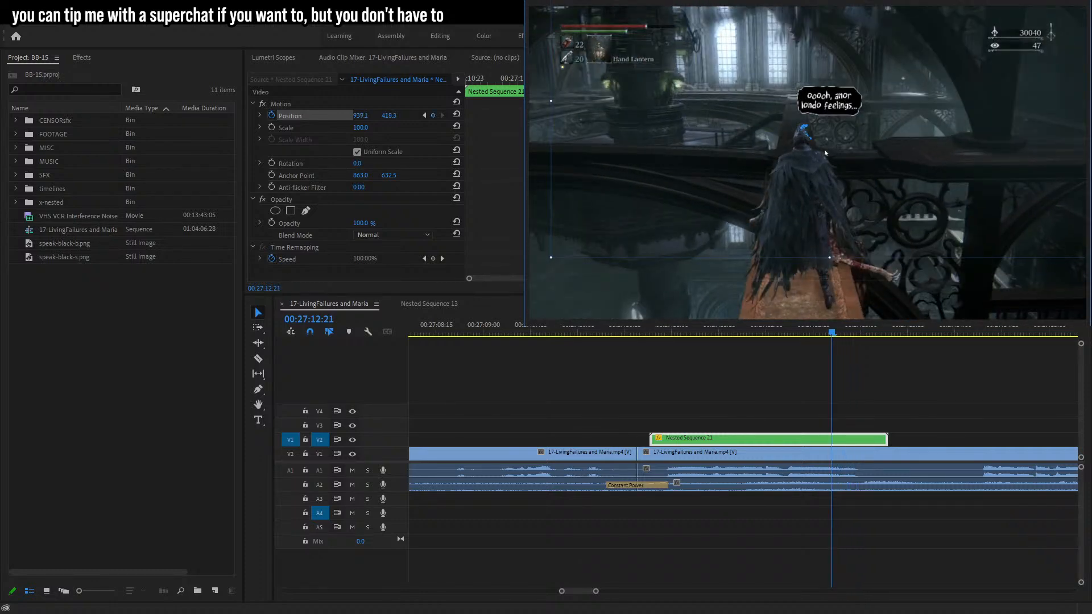
key("Right")
key("Right")
key("Right")
left_click_drag(825, 154, 816, 155)
key("Right")
key("Right")
key("Right")
key("Right")
key("Right")
key("Right")
key("Right")
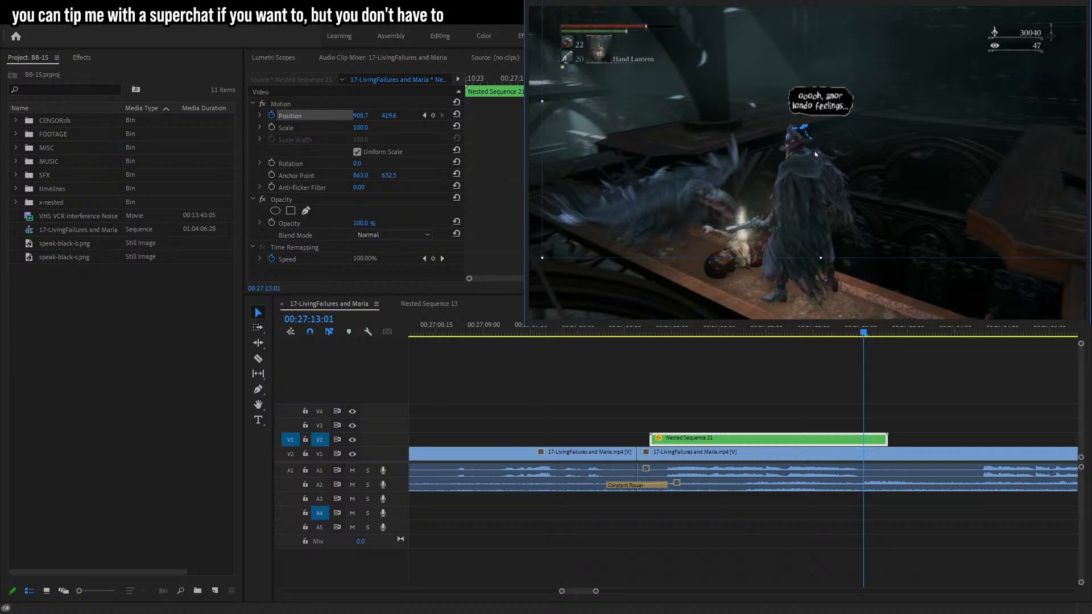
key("Right")
key("Right")
key("Right")
left_click_drag(814, 153, 816, 154)
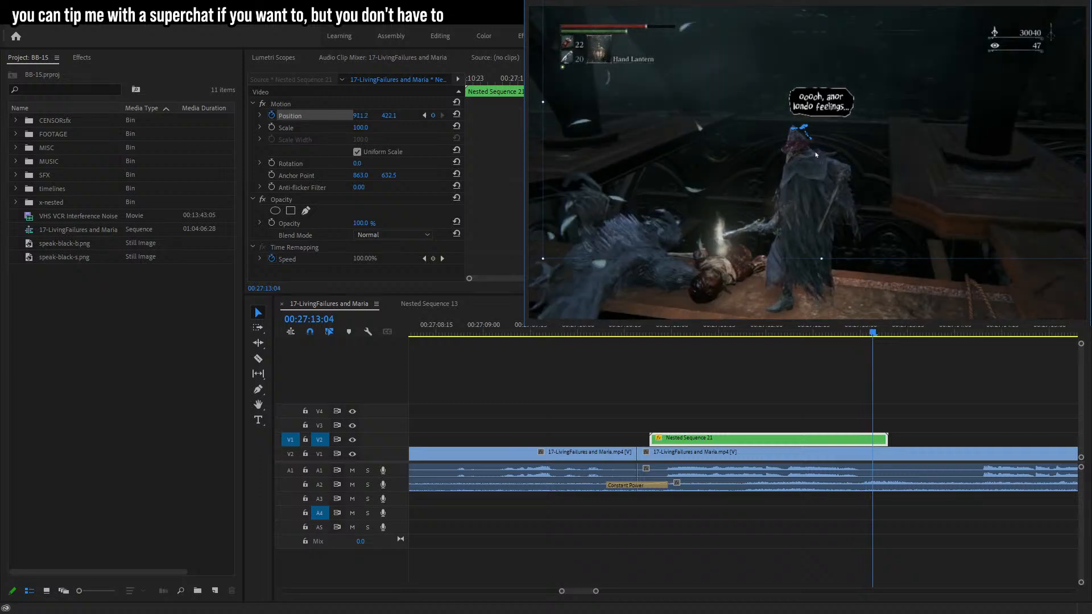
key("Right")
key("Right")
key("Right")
key("Right")
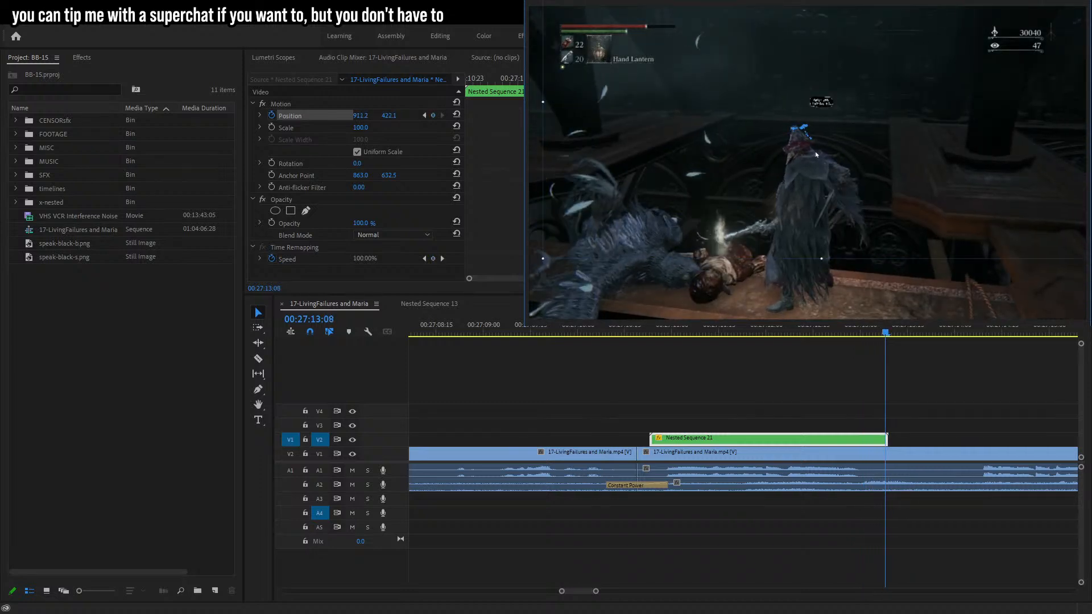
left_click(633, 329)
key("space")
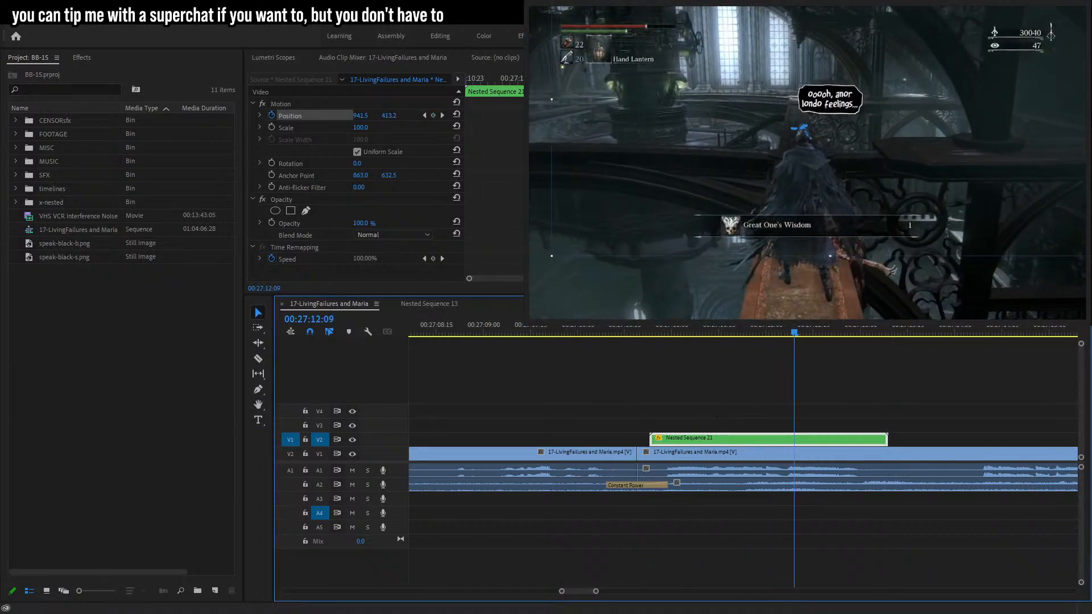
Adjust the bubble's position at its first keyframe and play back the tracked bubble.
left_click(425, 115)
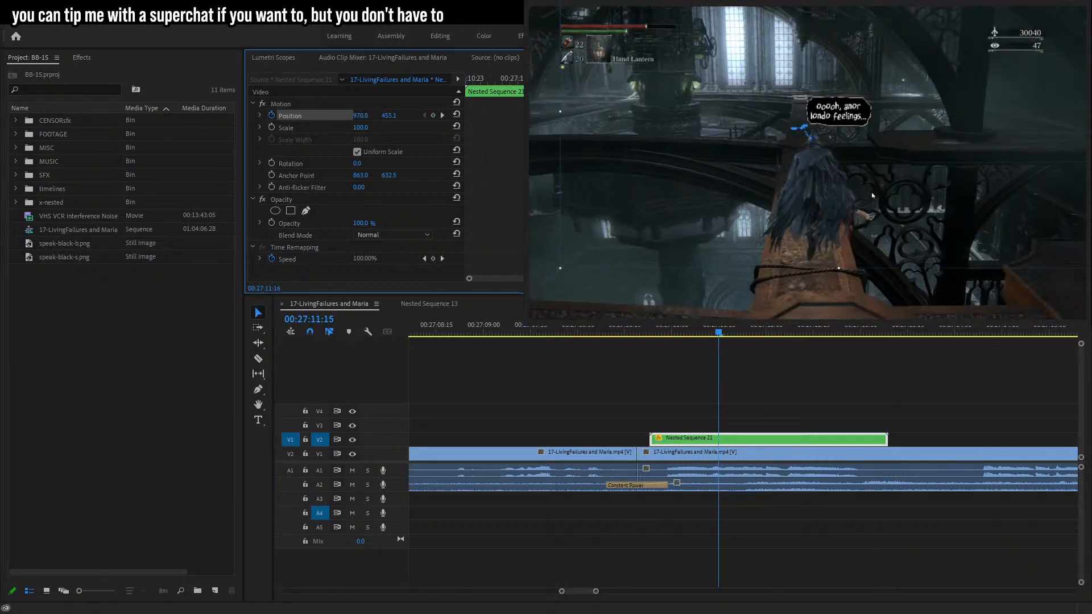
mouse_move(826, 179)
left_mouse_down()
mouse_move(831, 166)
mouse_move(825, 178)
mouse_move(816, 169)
left_mouse_up()
key("Left")
key("Left")
key("Left")
key("Left")
key("Left")
key("Left")
key("Left")
key("Left")
key("Left")
key("Left")
key("Left")
key("Left")
key("Left")
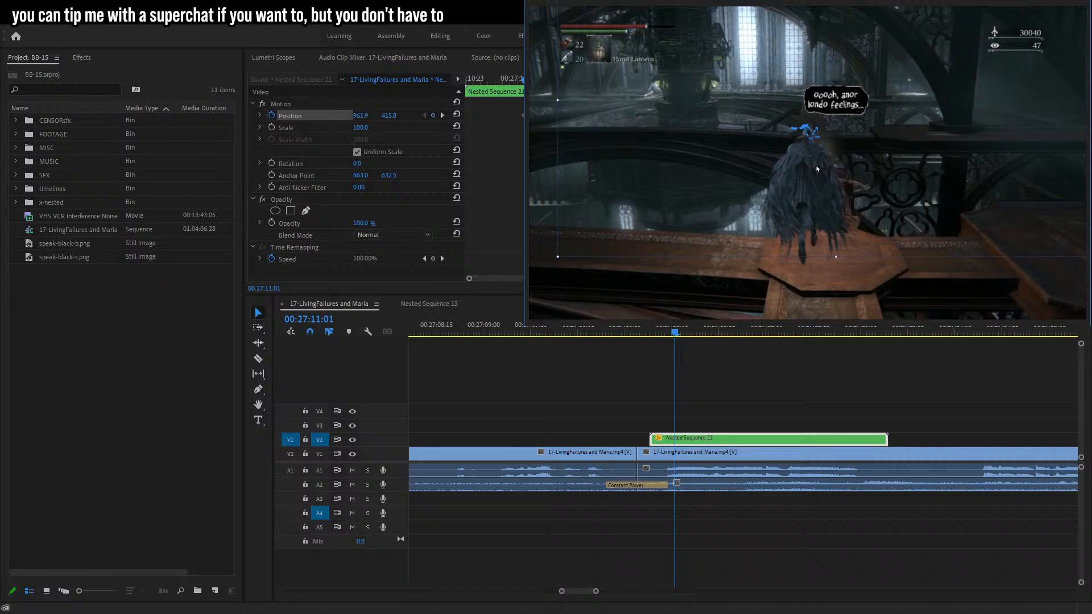
key("Left")
key("Left")
key("Left")
key("Left")
key("Left")
key("Left")
key("Left")
key("Left")
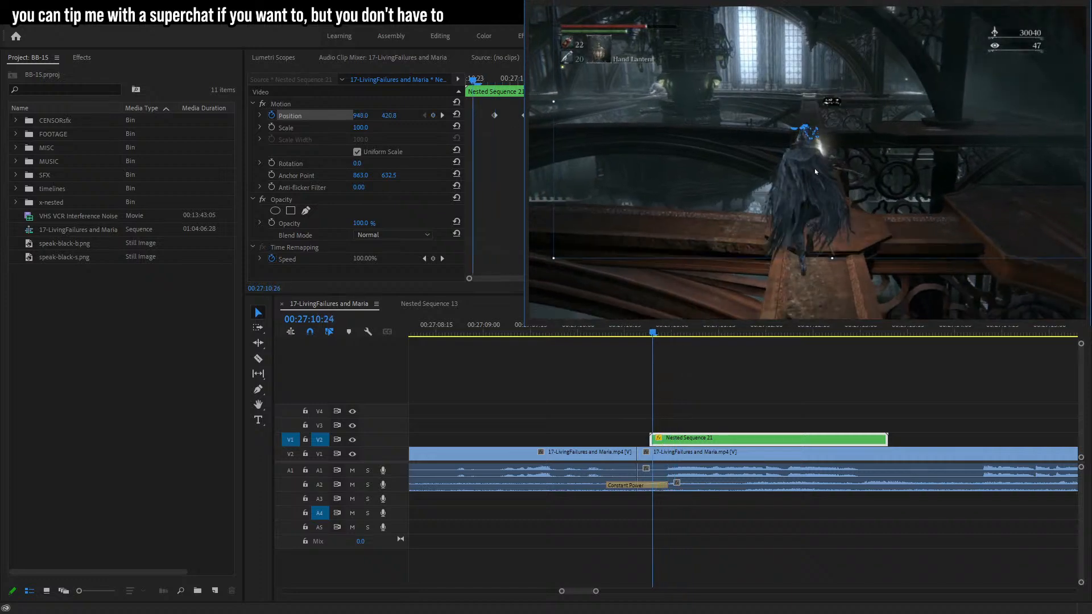
left_click(639, 334)
key("space")
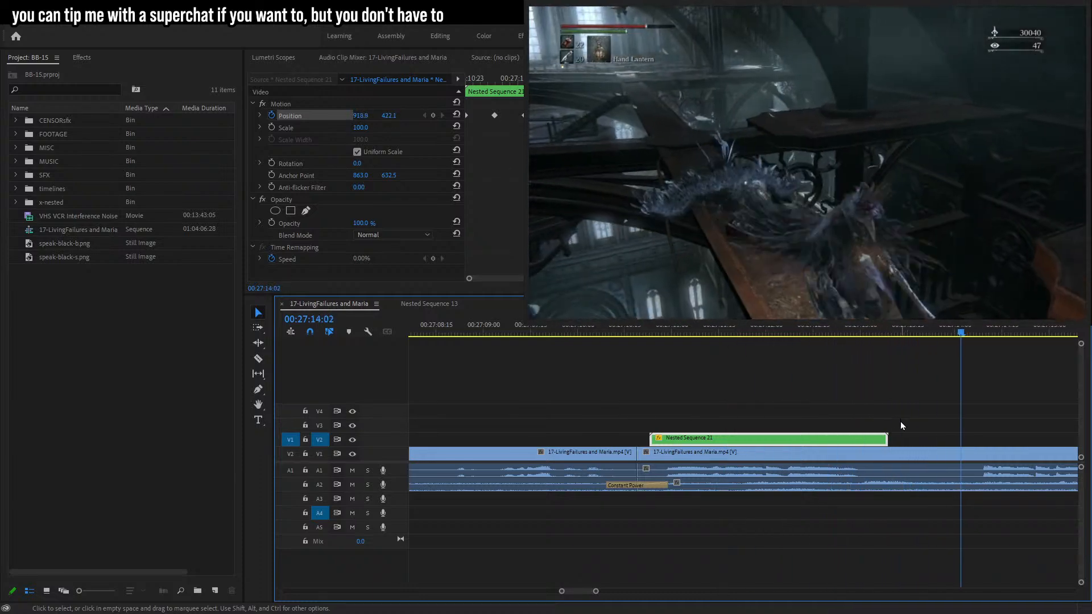
Place speak-black-b.png on track V2 at about 00:27:14:09.
left_click_drag(596, 591, 609, 592)
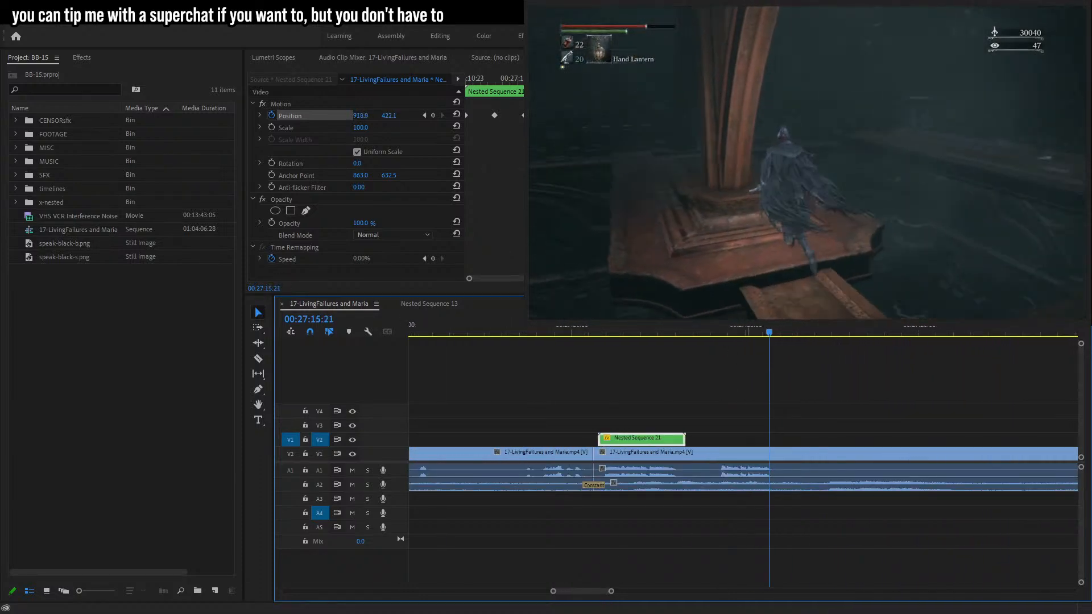
left_click(721, 335)
left_click_drag(62, 249, 737, 440)
Write the caption "anor londo feelings!" on the new bubble, center it, and enlarge the text box to fill it.
key("t")
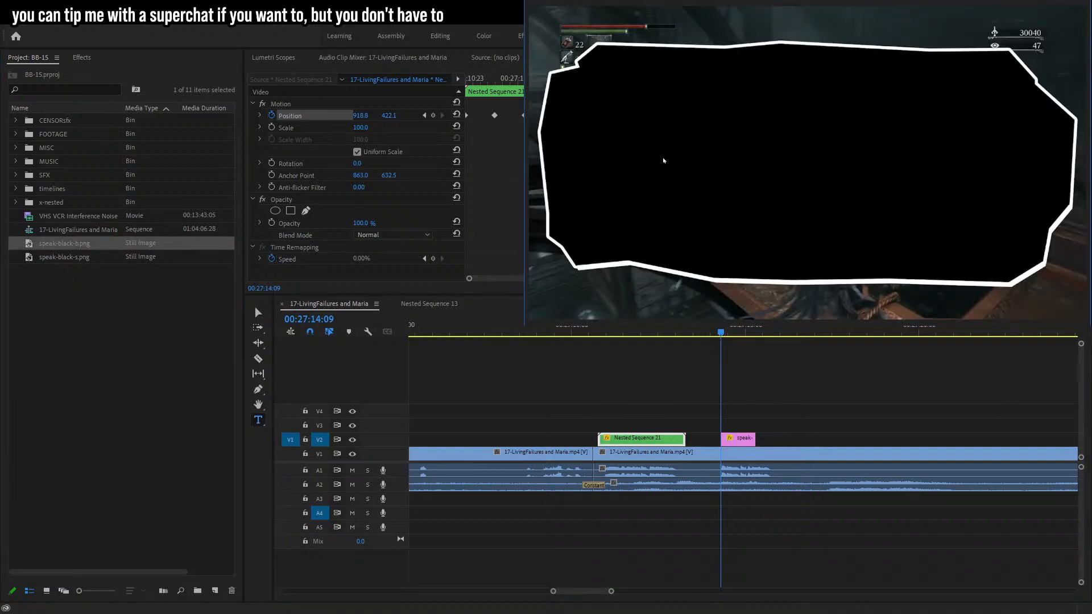
left_click(726, 196)
type("anor londo")
key("Return")
type("feelings!")
key("ctrl+a")
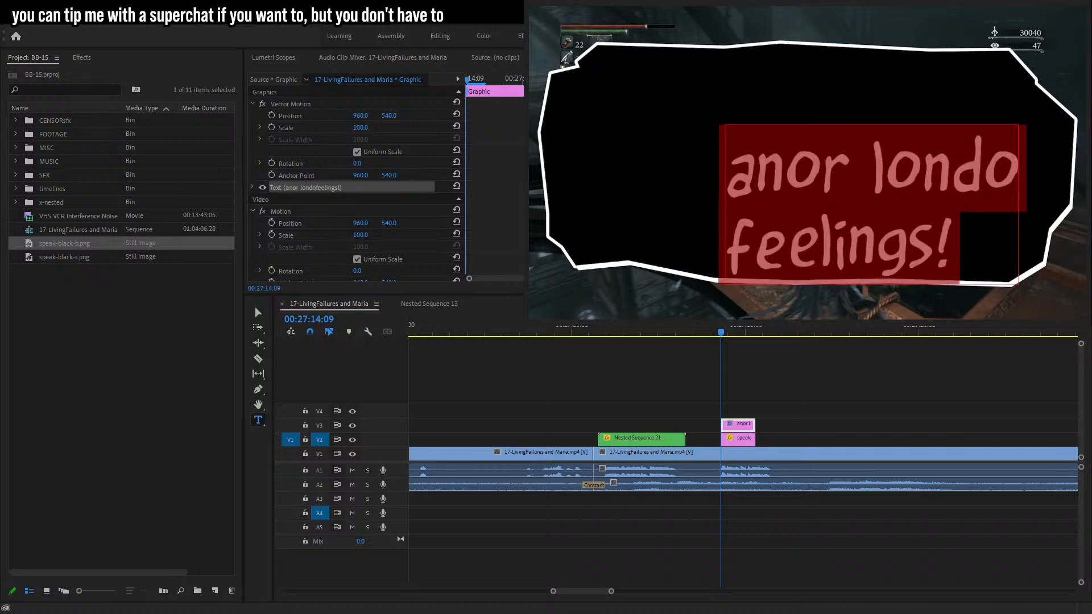
key("ctrl+shift+c")
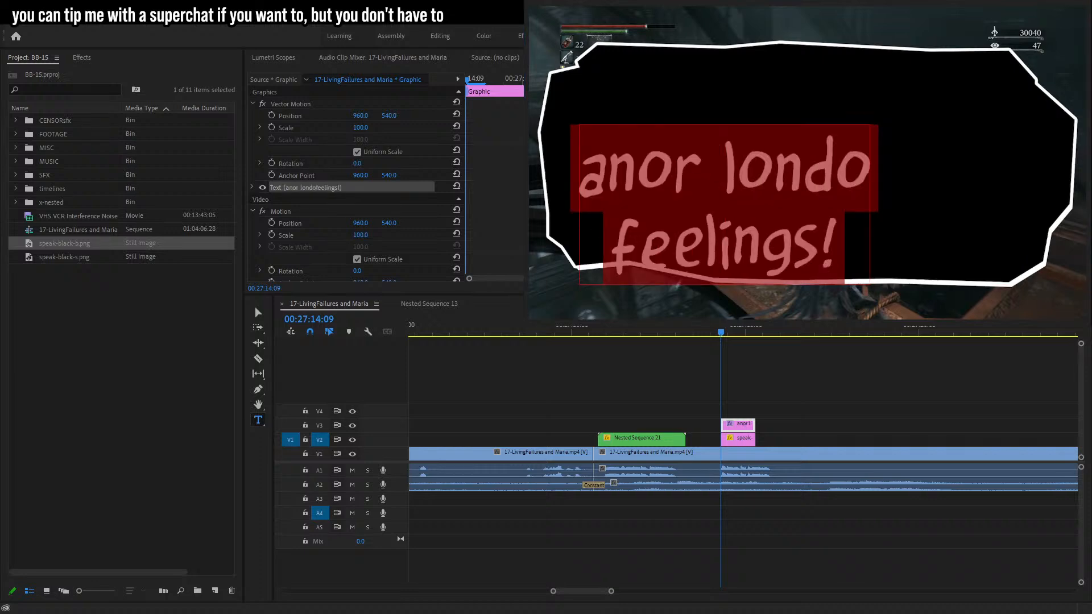
left_click(257, 312)
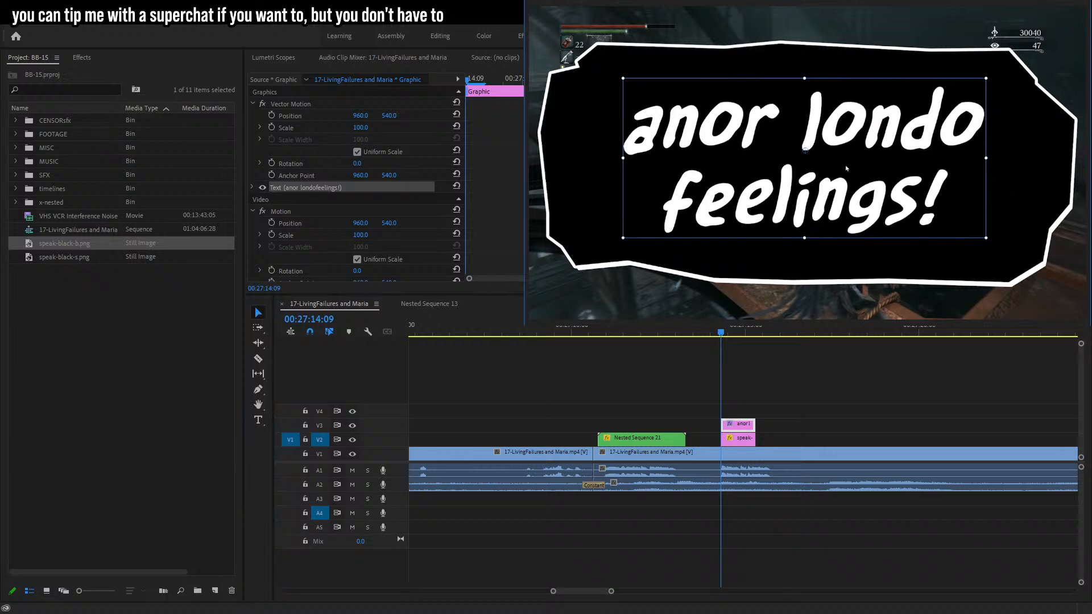
left_click_drag(1006, 176, 1063, 161)
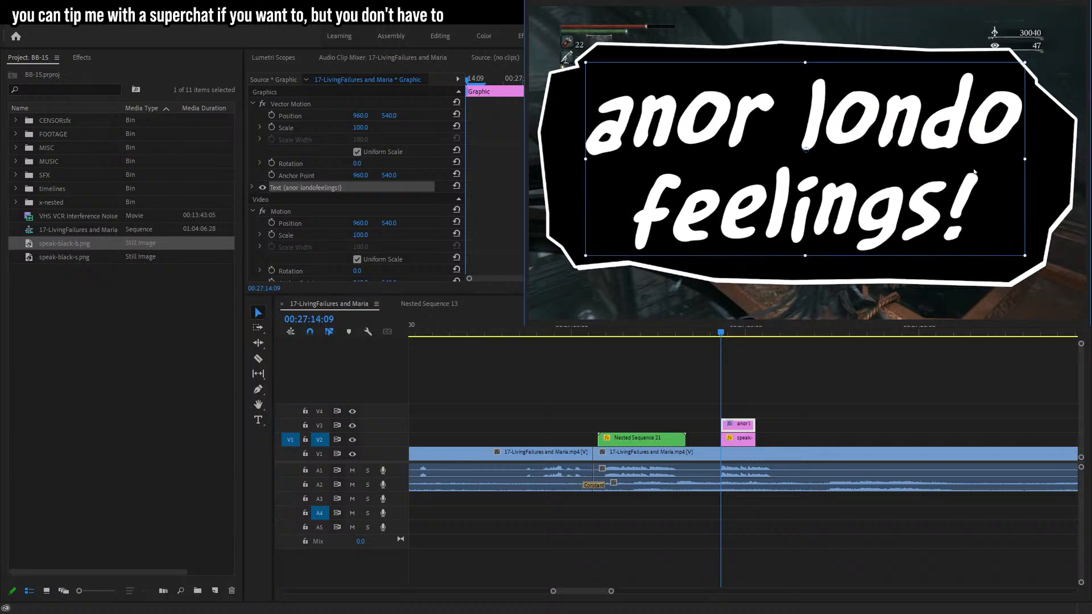
Select the second bubble and its caption, lengthen them, and nest them into one sequence.
left_click_drag(806, 405, 715, 438)
left_click_drag(723, 439, 788, 439)
left_click(812, 333)
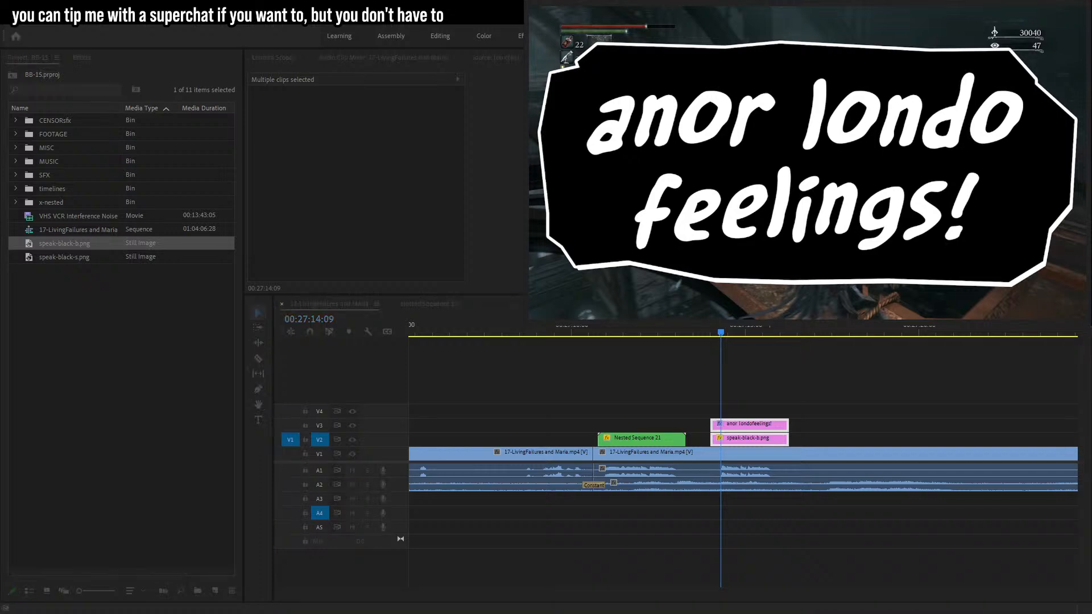
key("Return")
left_click(754, 438)
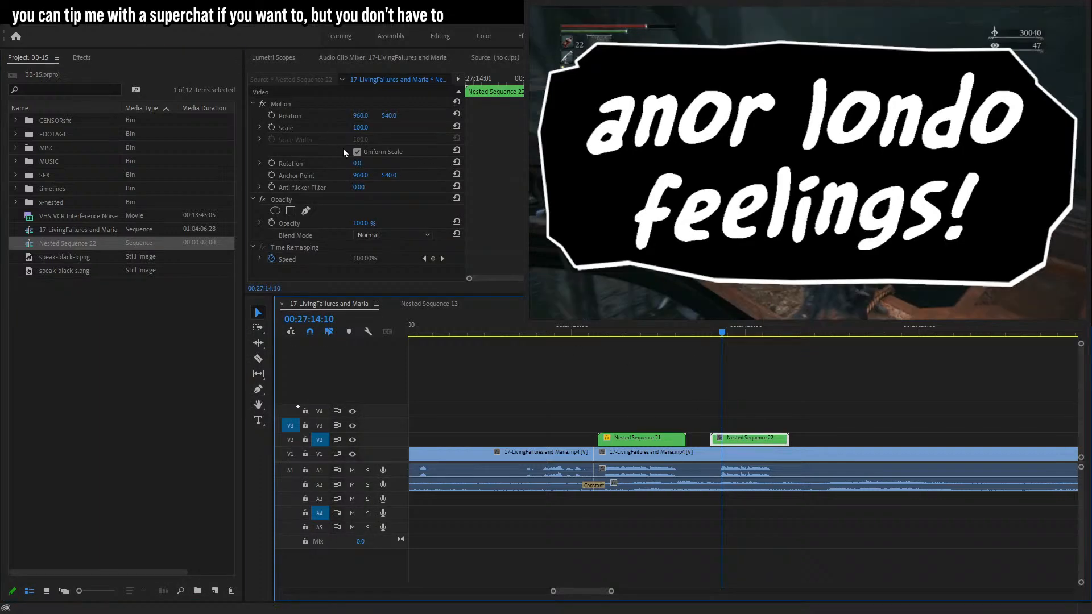
Set the caption bubble's scale to 12, then add a scale keyframe of 14 two frames earlier for a pop-in.
left_click(293, 135)
key("Return")
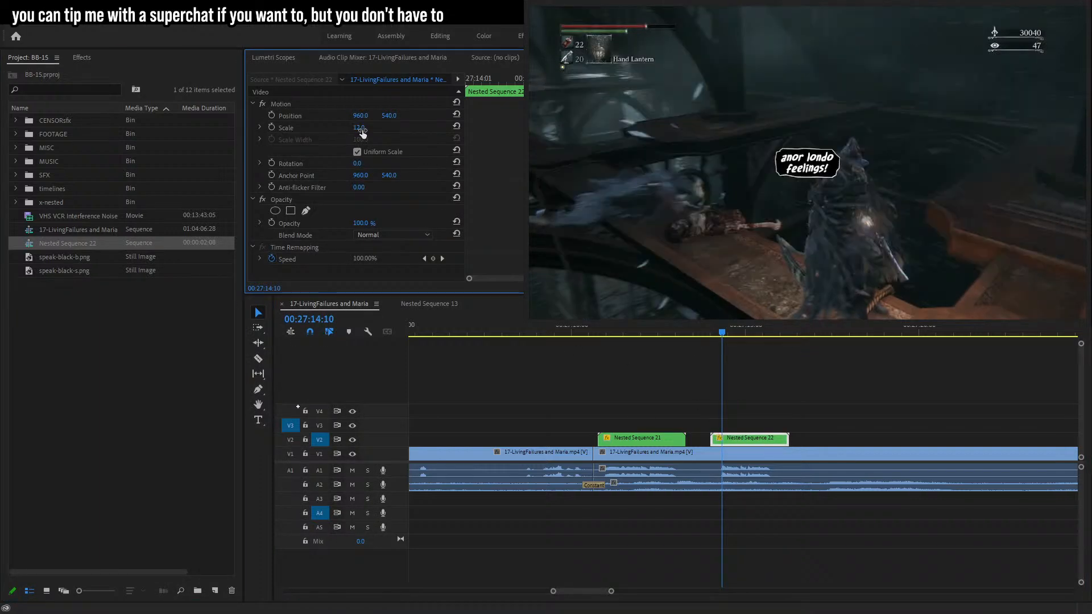
key("Left")
key("Left")
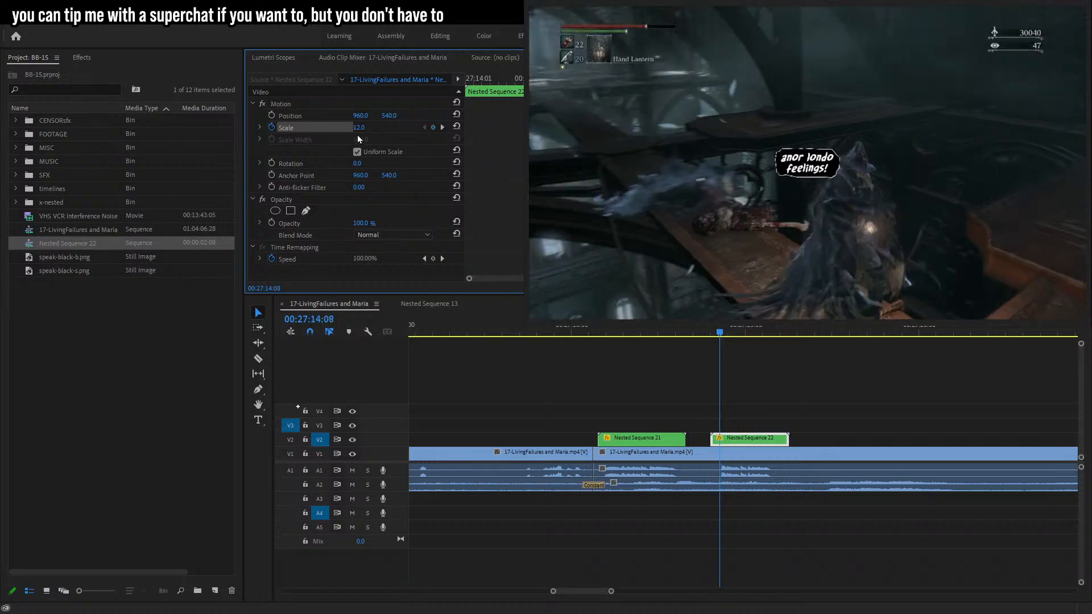
key("Down")
key("Down")
key("Up")
key("Up")
key("Up")
key("Up")
key("Return")
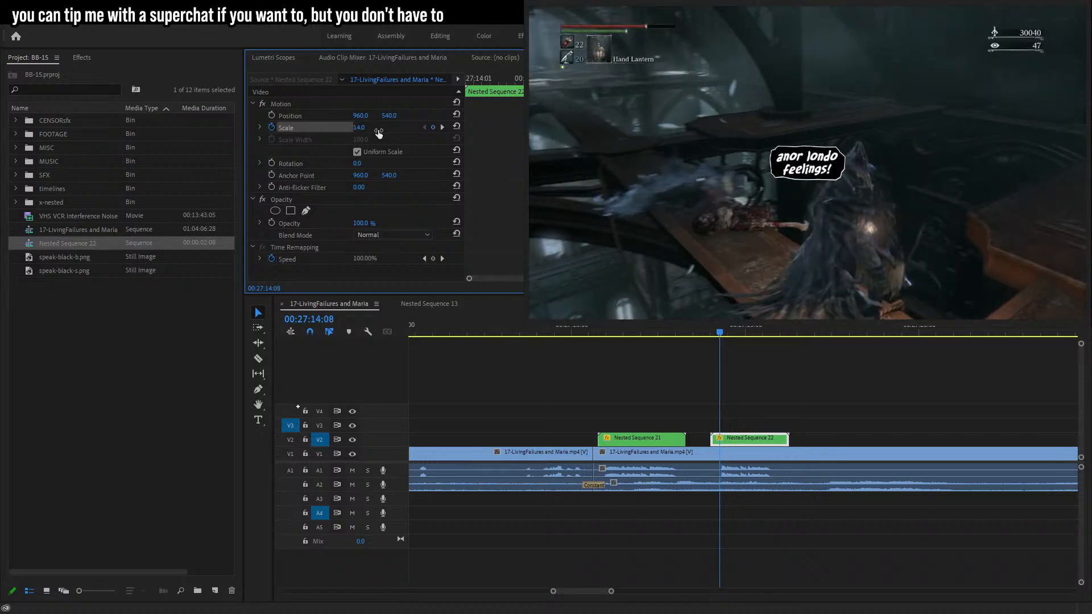
Preview the bubble's pop-in animation from a few frames before it starts.
key("Left")
key("Left")
key("Left")
key("Left")
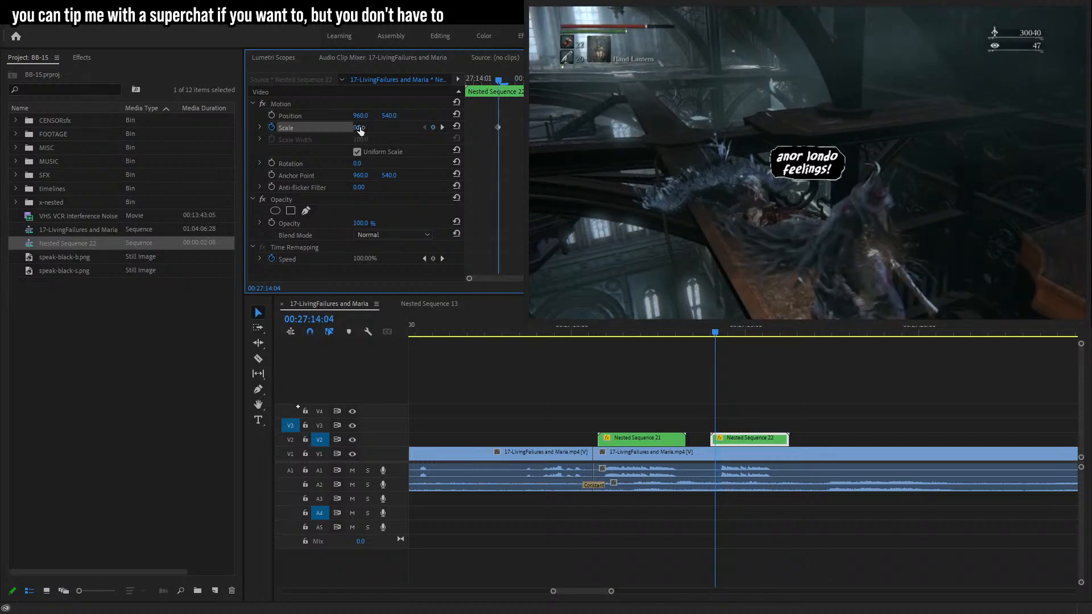
left_click_drag(711, 441, 716, 440)
key("space")
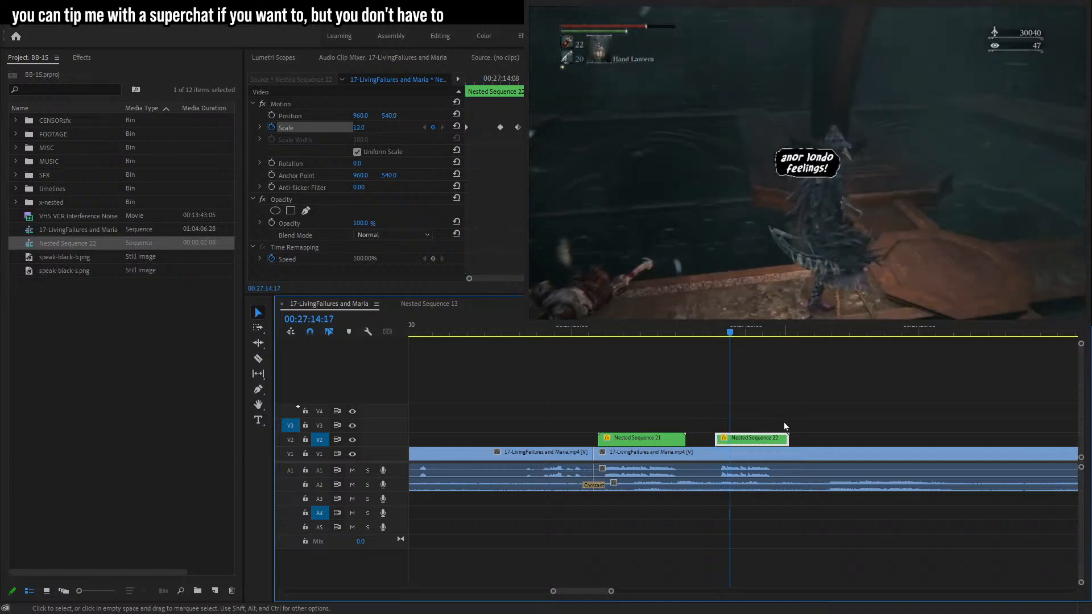
Jump to the bubble's final keyframe area, set its scale to 0 there, and trim the clip's end slightly.
left_click(432, 128)
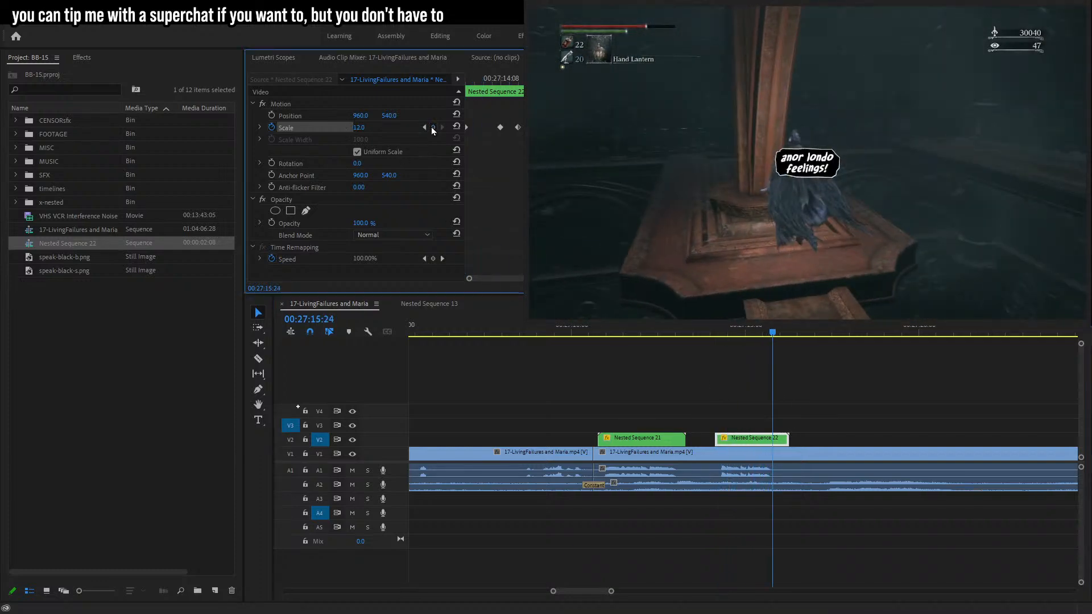
type("0")
key("Return")
left_click_drag(783, 447, 778, 448)
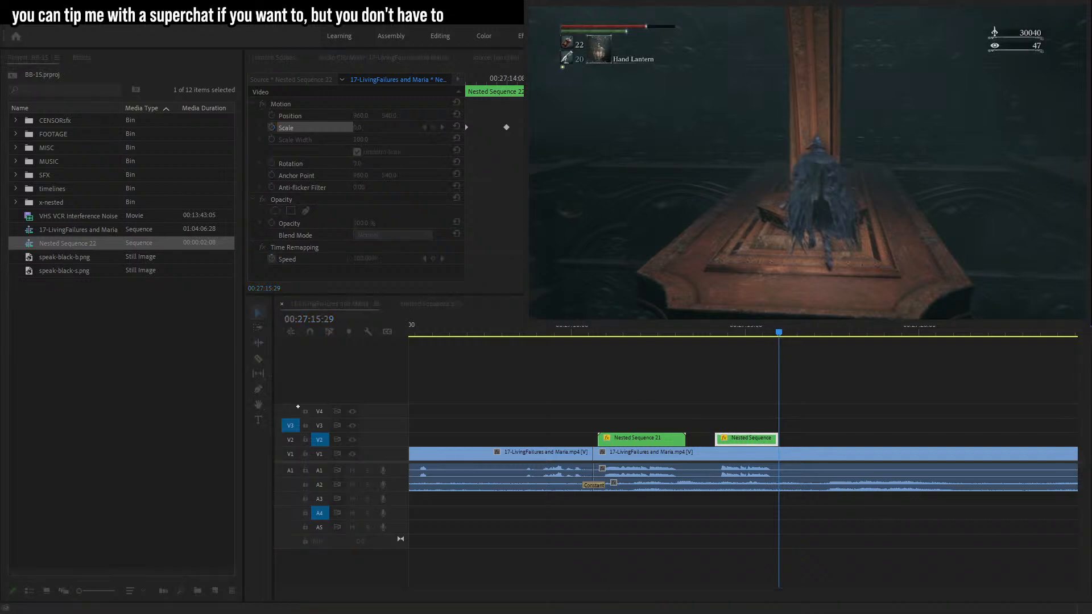
key("Return")
Select the nested bubble clip, move the bubble up and right beside the enemy's head, and enable Position keyframes.
left_click(766, 445)
left_click(290, 115)
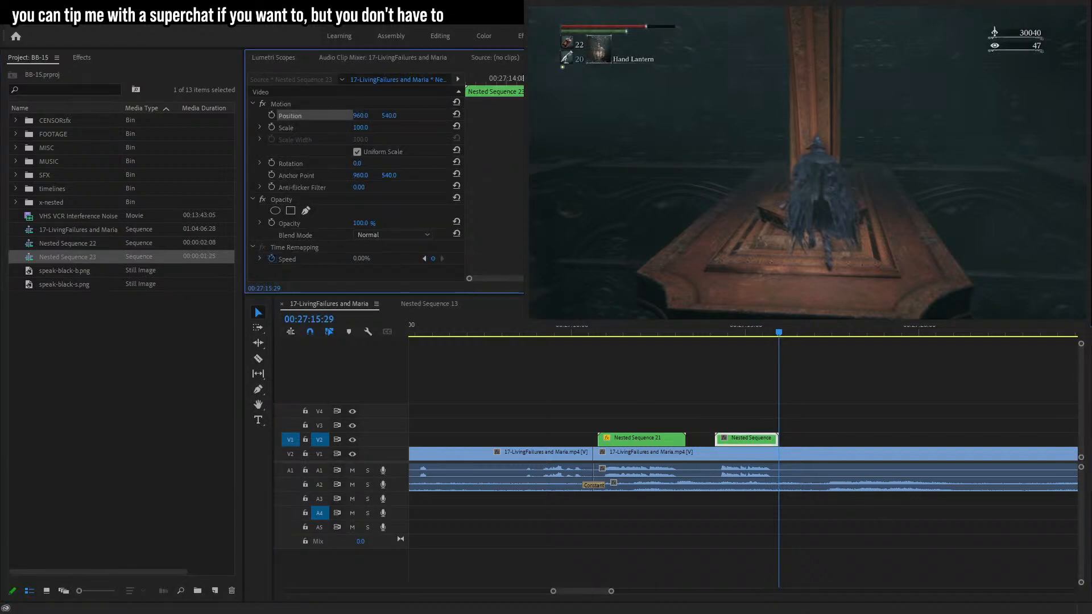
key("Up")
key("space")
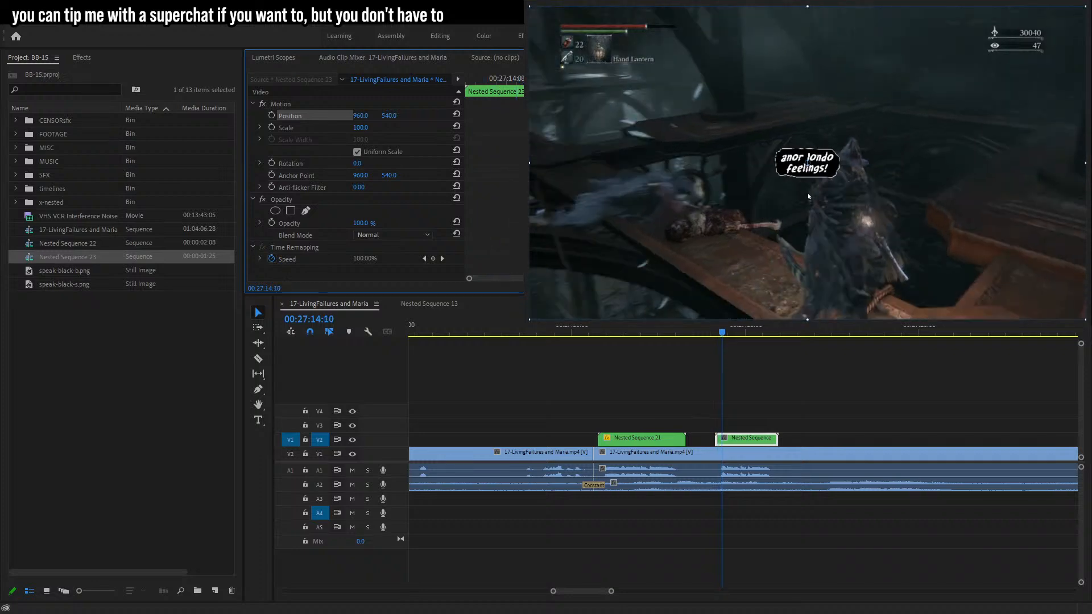
left_click_drag(813, 165, 853, 150)
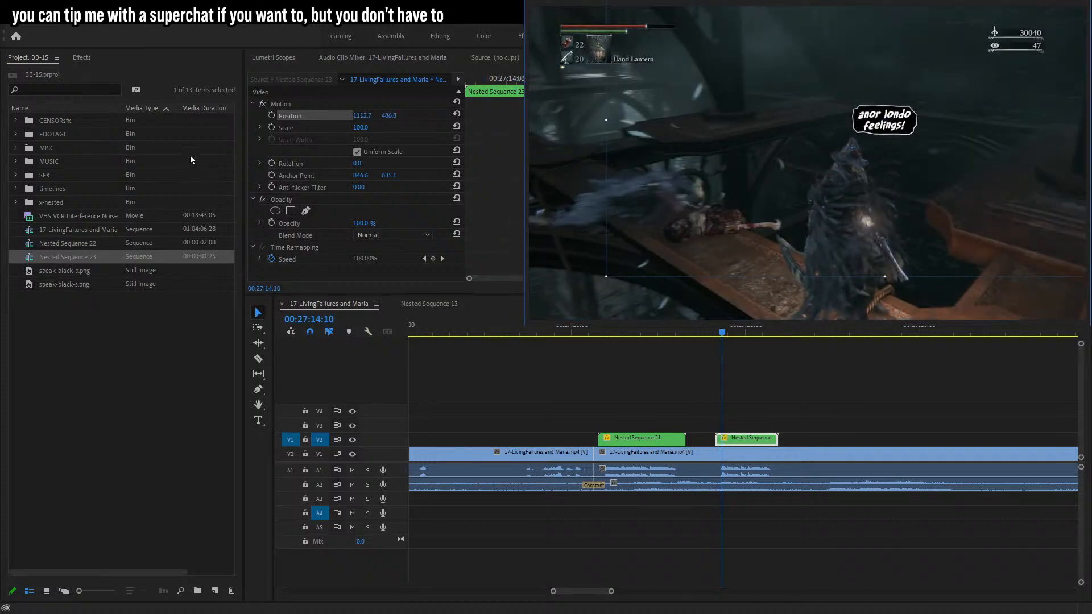
left_click(272, 115)
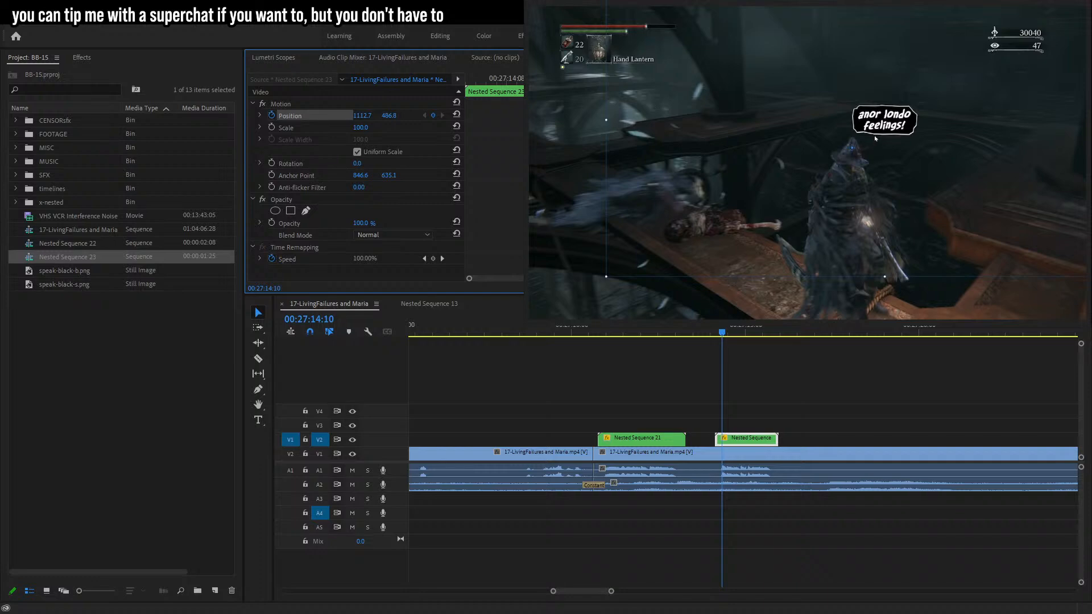
Step back two frames and reposition the bubble to follow the enemy's head.
key("Left")
key("Left")
left_click_drag(871, 128, 883, 142)
key("Left")
key("Left")
key("Left")
key("Left")
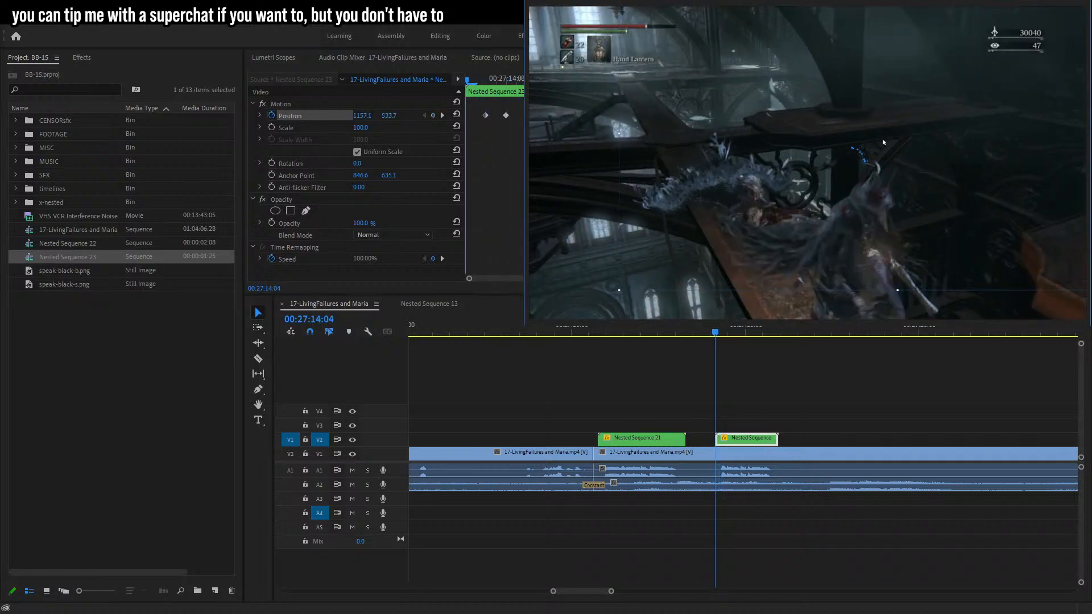
Step forward one frame past the start and move the bubble up-left to keep it by the enemy.
key("Right")
key("Right")
key("Right")
key("Right")
key("Right")
key("Right")
key("Right")
key("Right")
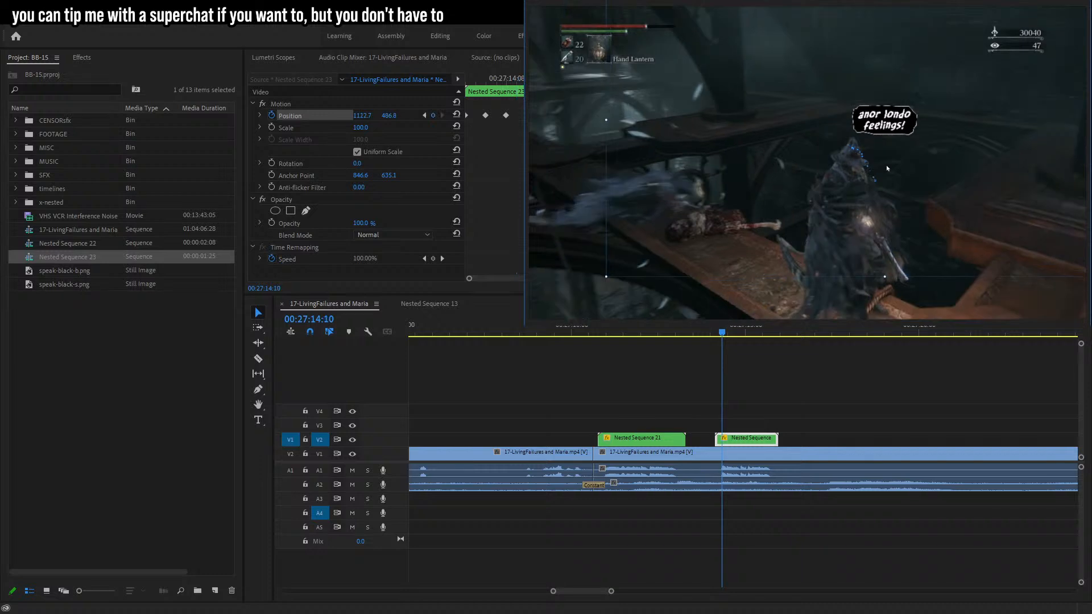
key("Left")
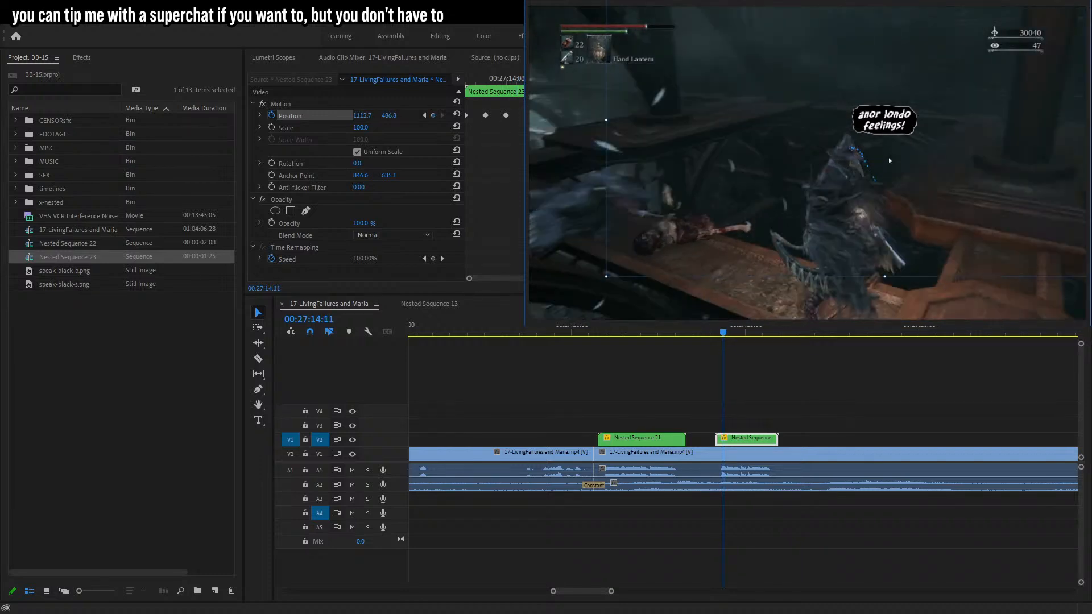
key("Right")
key("Right")
key("Right")
left_click_drag(885, 155, 864, 139)
Advance about nine frames and move the bubble down-left to track the enemy's head.
key("Right")
key("Right")
key("Right")
key("Right")
key("Right")
key("Right")
Step through and play back the tracked bubble to check its motion across the clip.
key("Right")
key("Right")
key("Right")
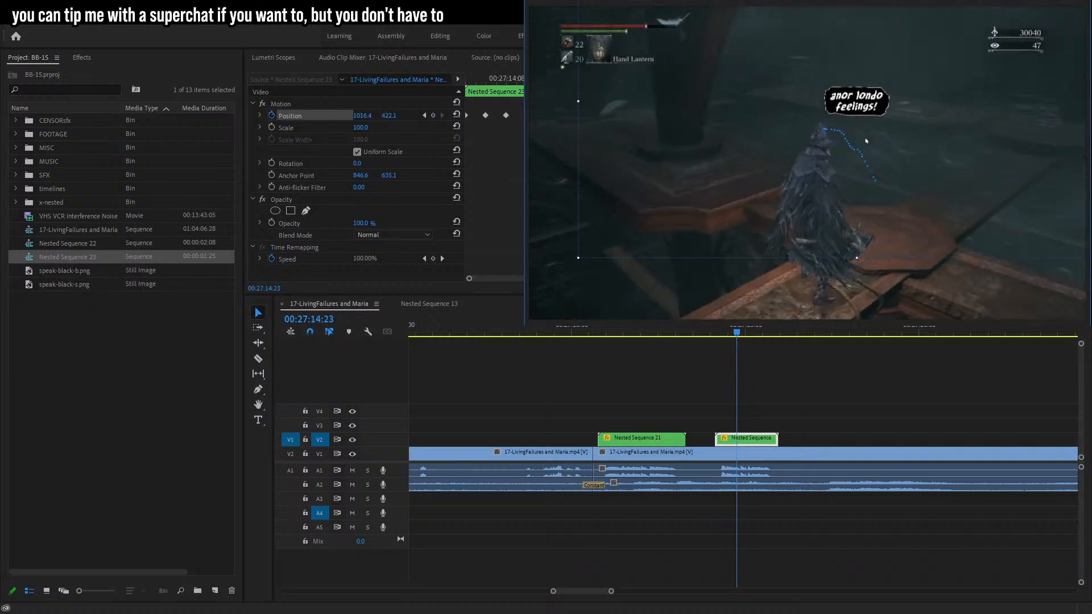
key("Left")
left_click_drag(868, 141, 847, 150)
key("Right")
key("Right")
key("Right")
key("Right")
key("Right")
key("Right")
key("Right")
key("Right")
key("Right")
key("Right")
key("Right")
key("Right")
key("Right")
key("Right")
key("Right")
key("Right")
key("Right")
key("Right")
key("Right")
key("Right")
key("Right")
key("Right")
key("Right")
key("Right")
key("Right")
key("Right")
key("Right")
key("Right")
key("Right")
key("Right")
key("Right")
key("Right")
key("Right")
key("Right")
key("Right")
key("Right")
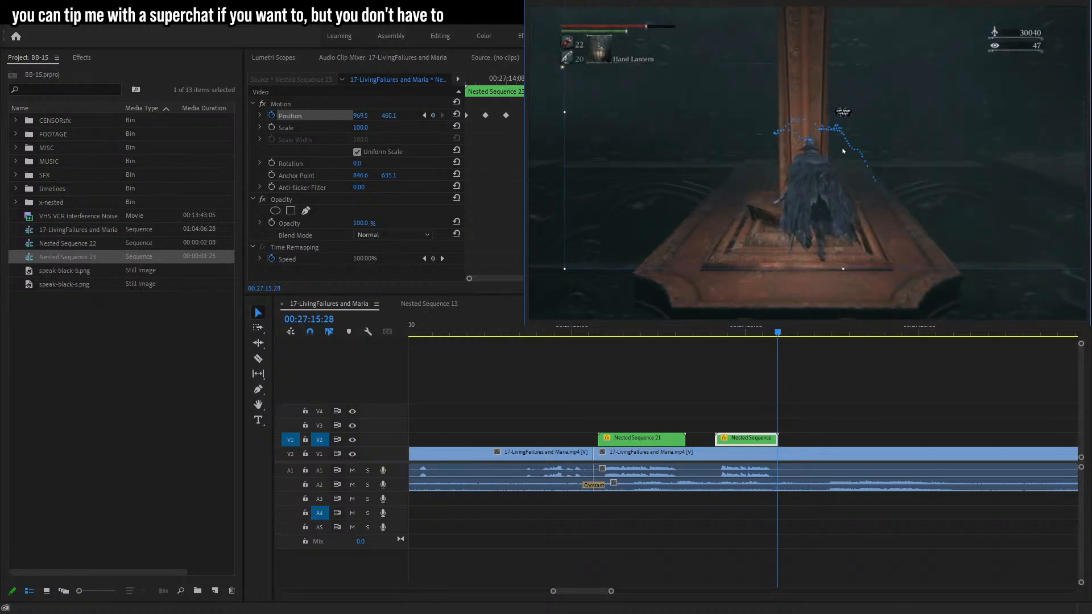
left_click(706, 328)
key("space")
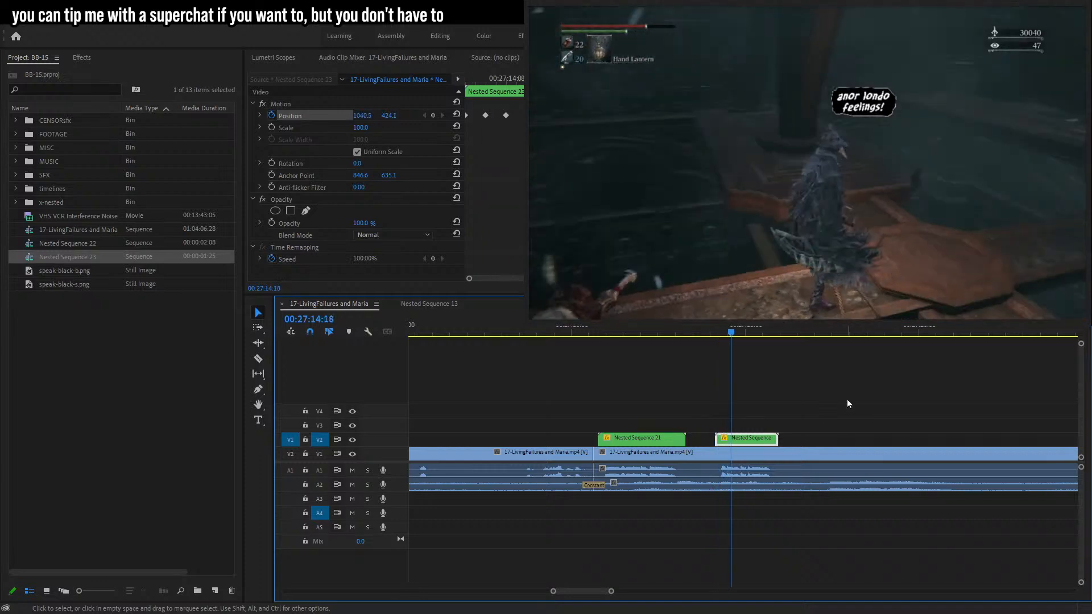
key("space")
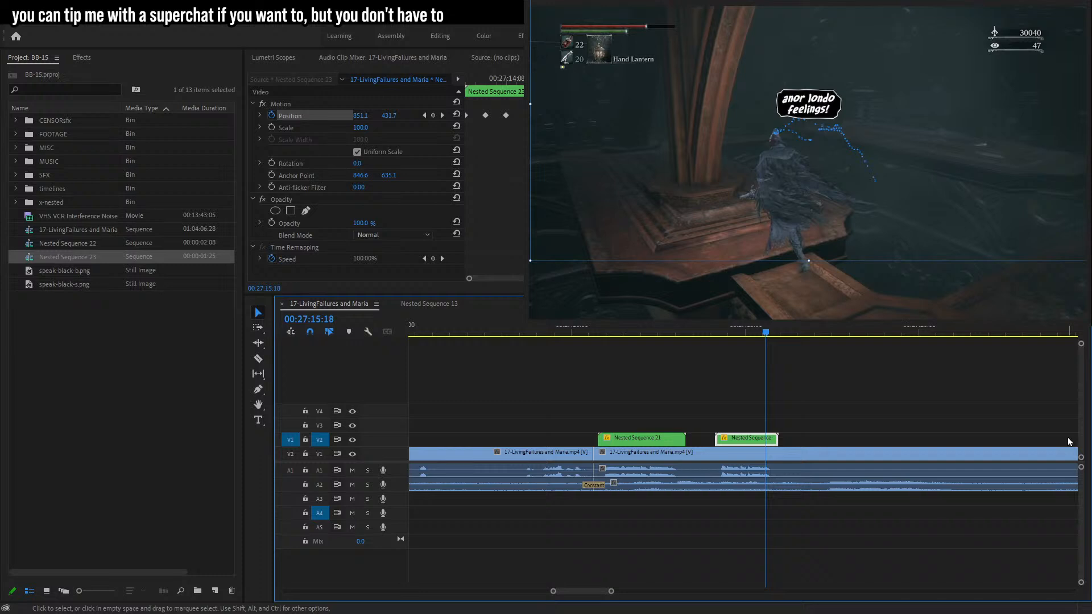
left_click(483, 562)
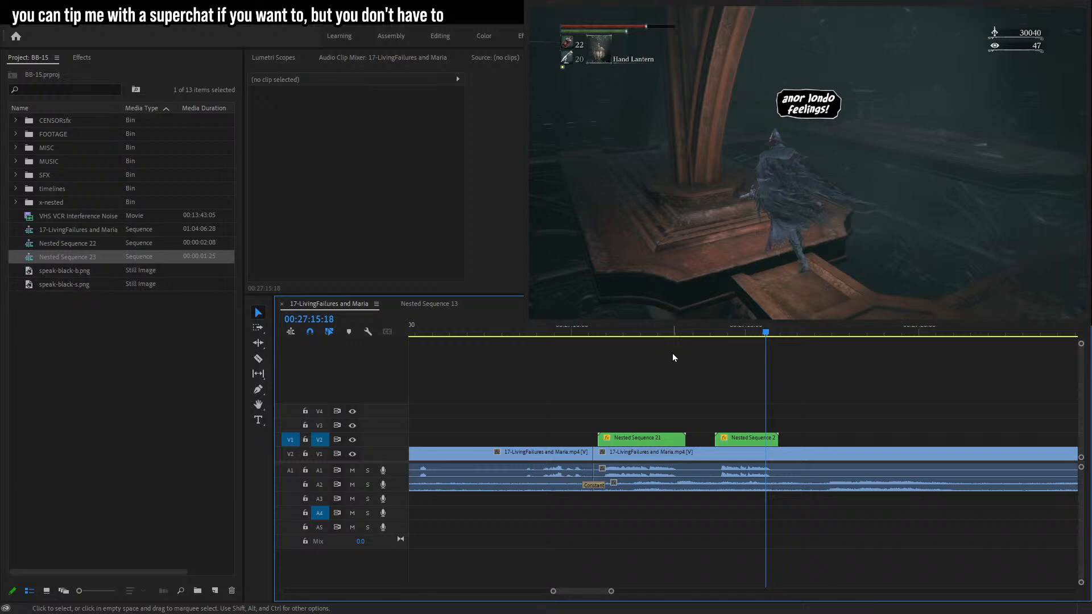
left_click_drag(648, 330, 720, 333)
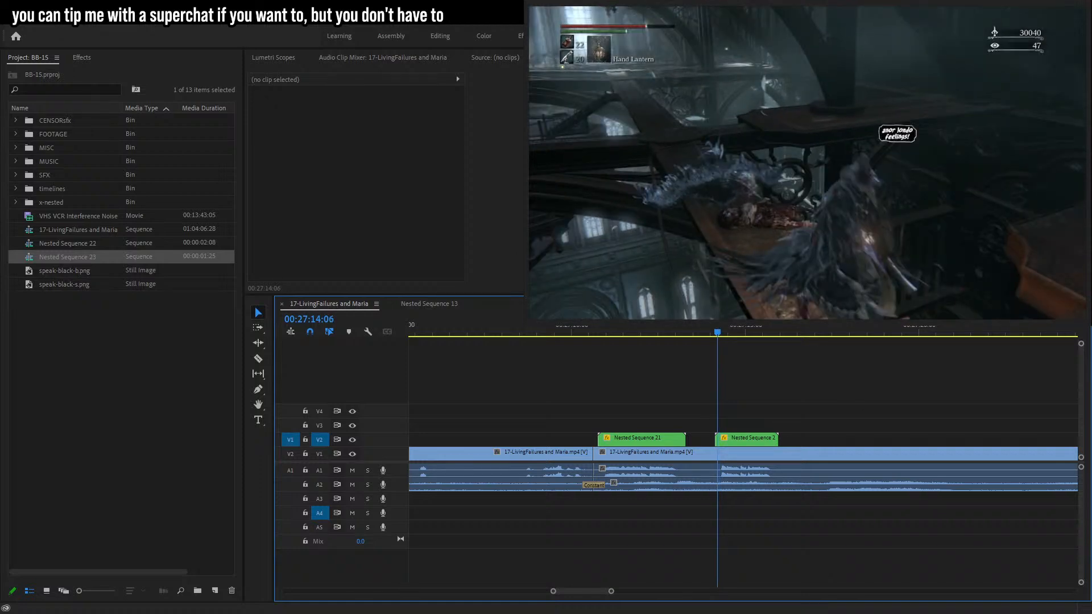
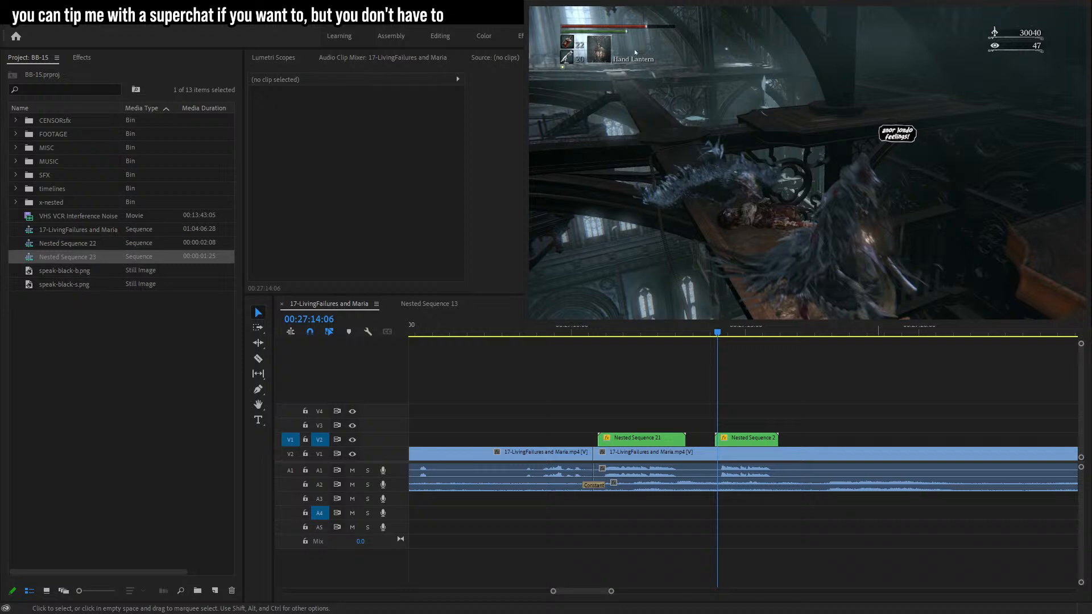
left_click_drag(662, 24, 675, 26)
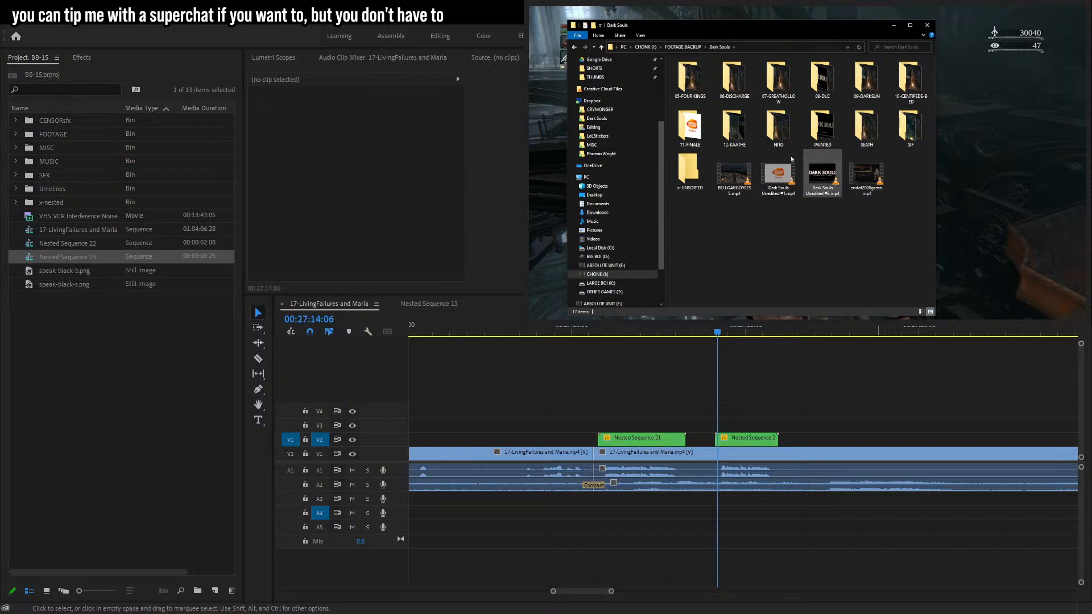
double_click(691, 167)
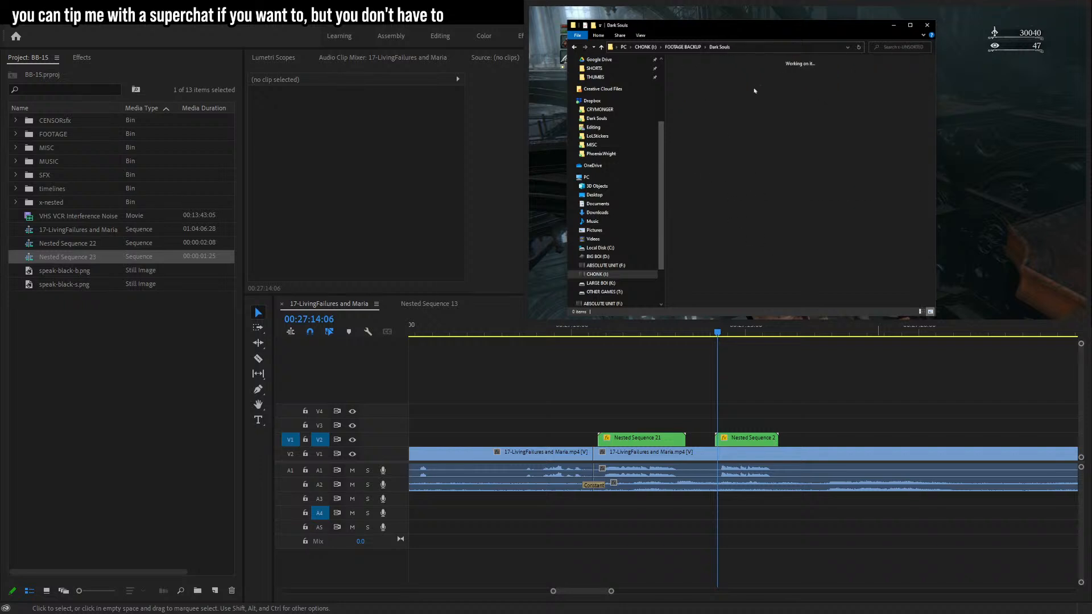
left_click(720, 47)
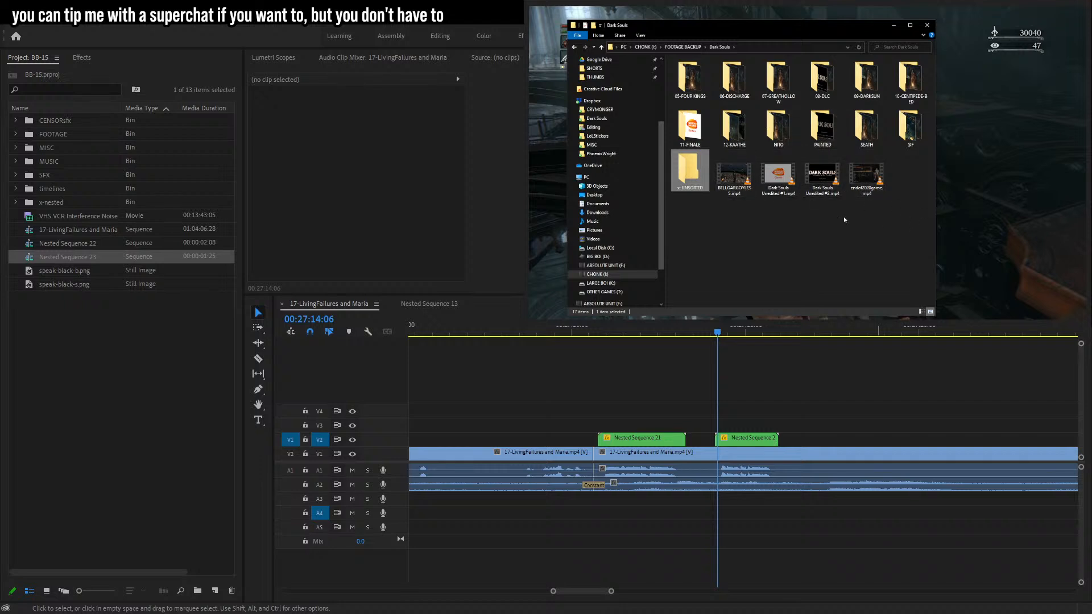
left_click(684, 48)
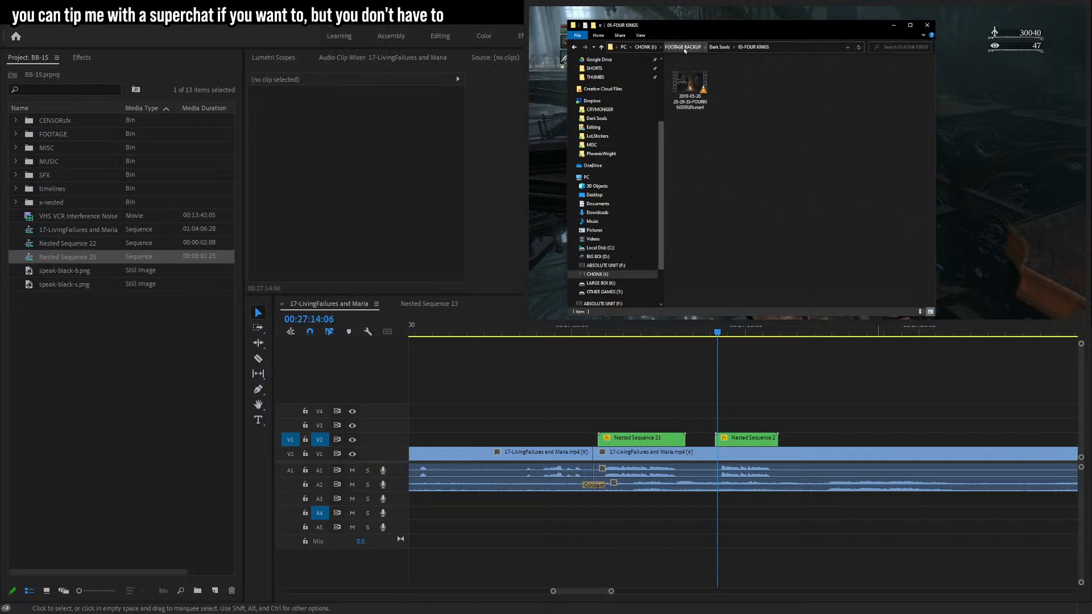
left_click(841, 181)
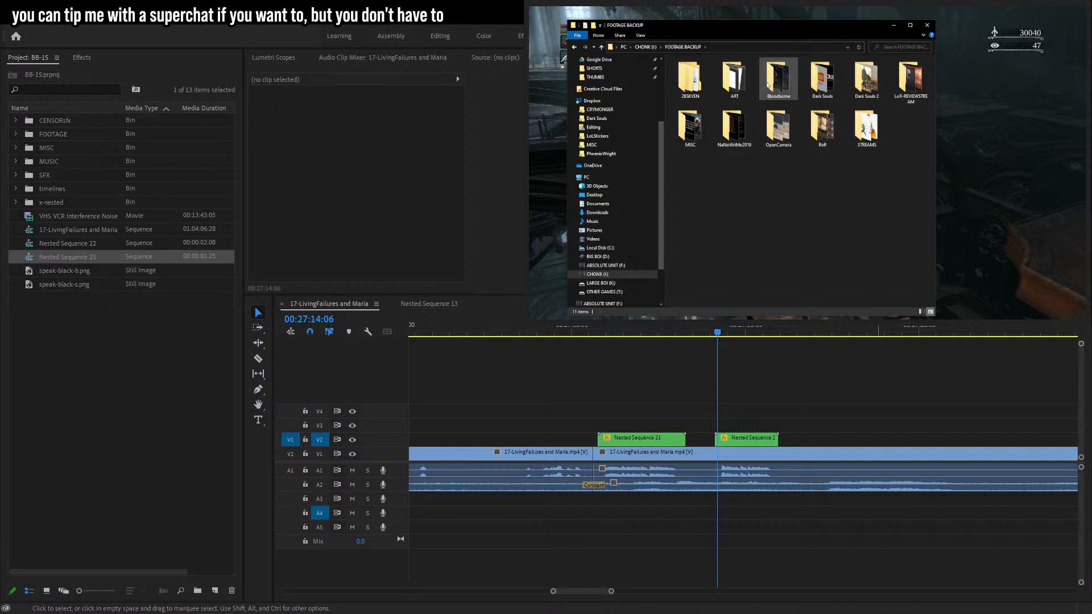
left_click(927, 25)
left_click(896, 563)
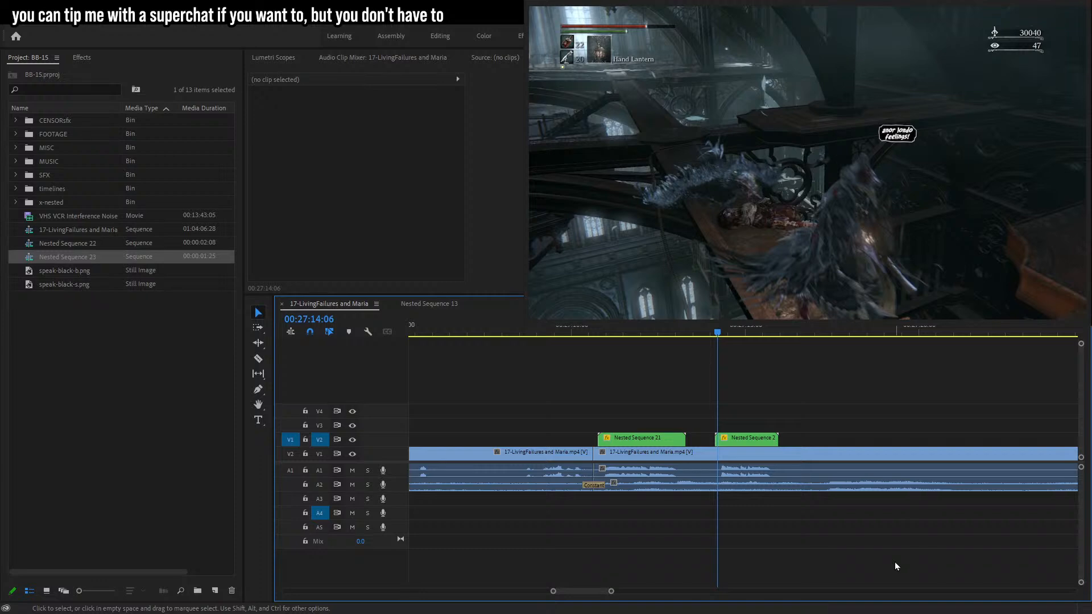
Place the speak-black-b.png speech bubble on the video track above the footage at about 00:27:53:23.
key("space")
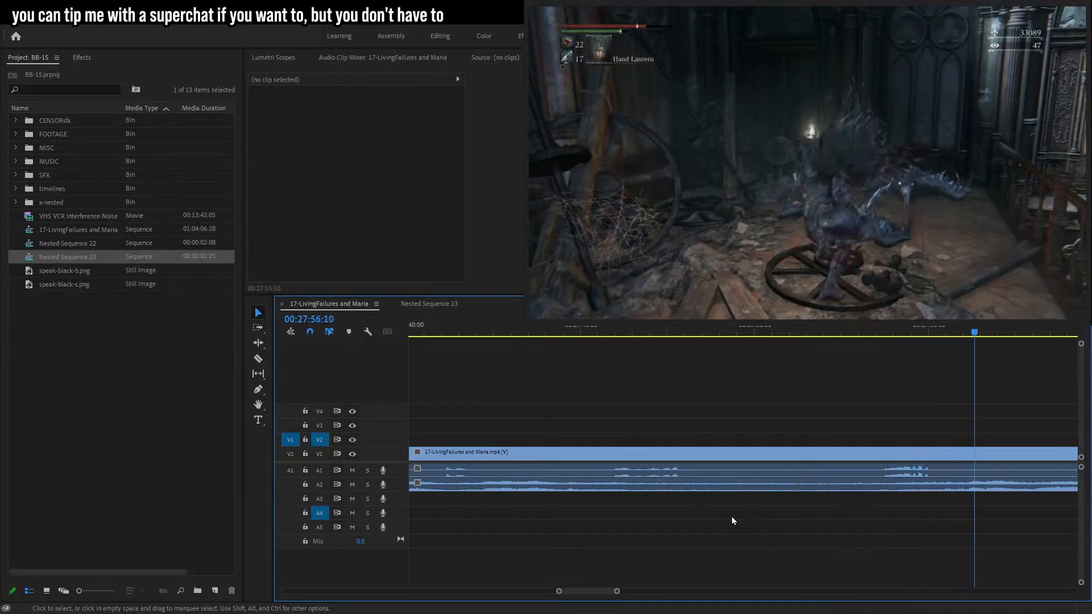
left_click_drag(887, 330, 885, 335)
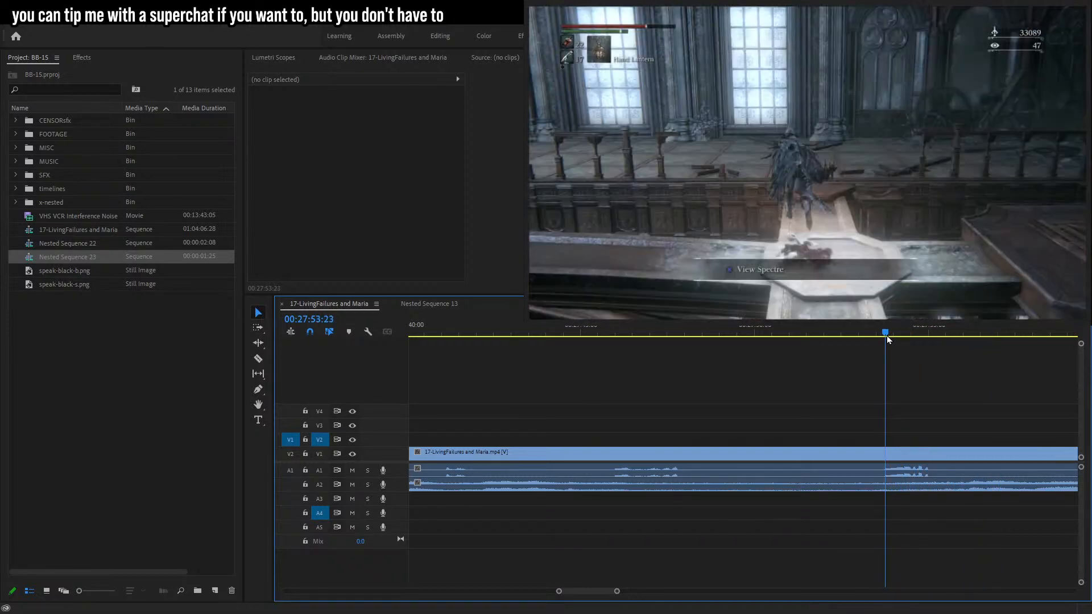
left_click_drag(57, 274, 888, 437)
Add a text caption reading "nngggh!" over the speech bubble and move it into the bubble.
left_click(258, 419)
left_click(703, 192)
type("nngggh!")
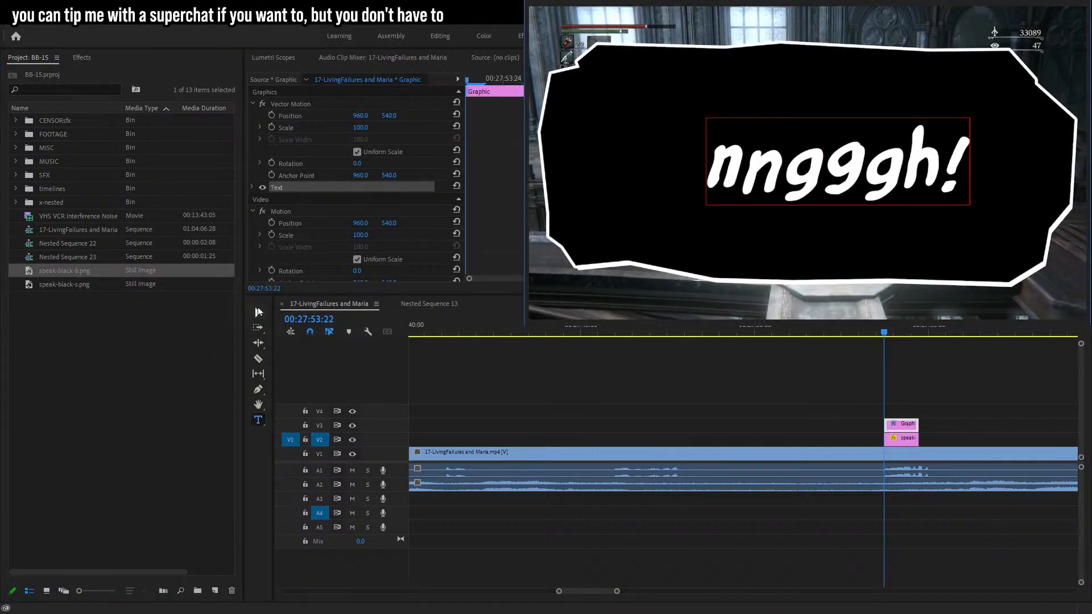
left_click(258, 313)
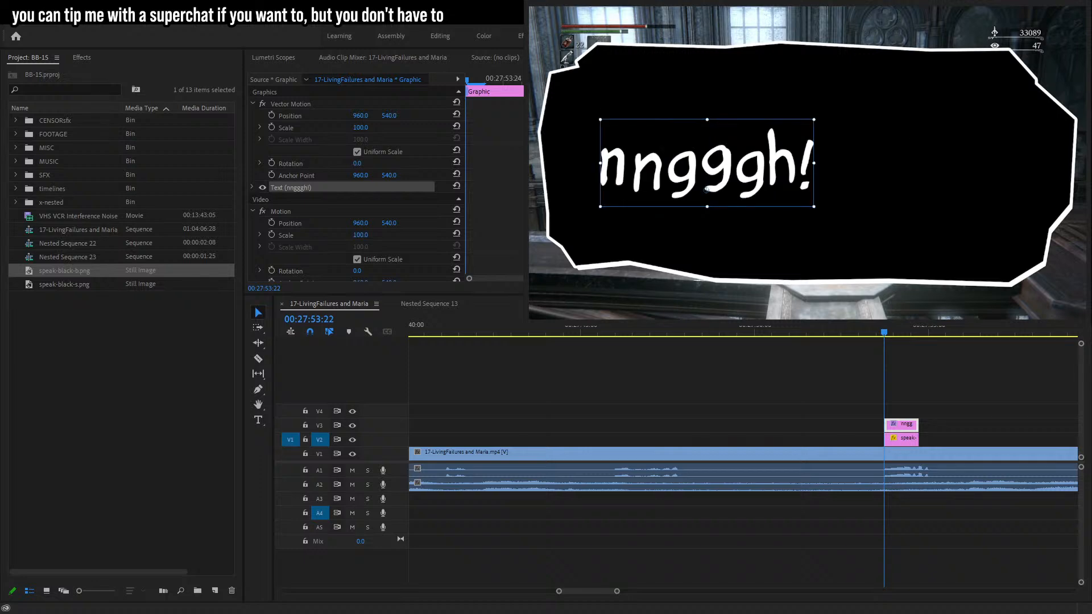
left_click_drag(845, 163, 930, 167)
Select the bubble and text clips together and shift them earlier on the timeline.
left_click_drag(948, 400, 910, 443)
left_click(910, 444)
left_click_drag(630, 593, 601, 592)
left_click_drag(747, 436, 709, 437)
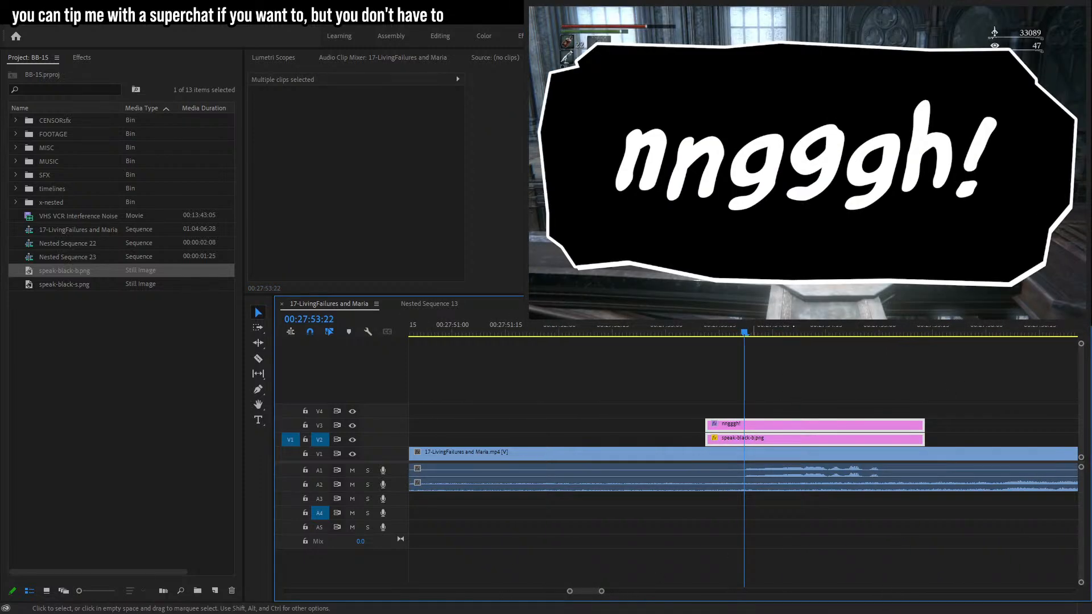
Nest the bubble and text clips and scale the nest to 10, then undo both changes.
key("alt+n")
left_click(527, 326)
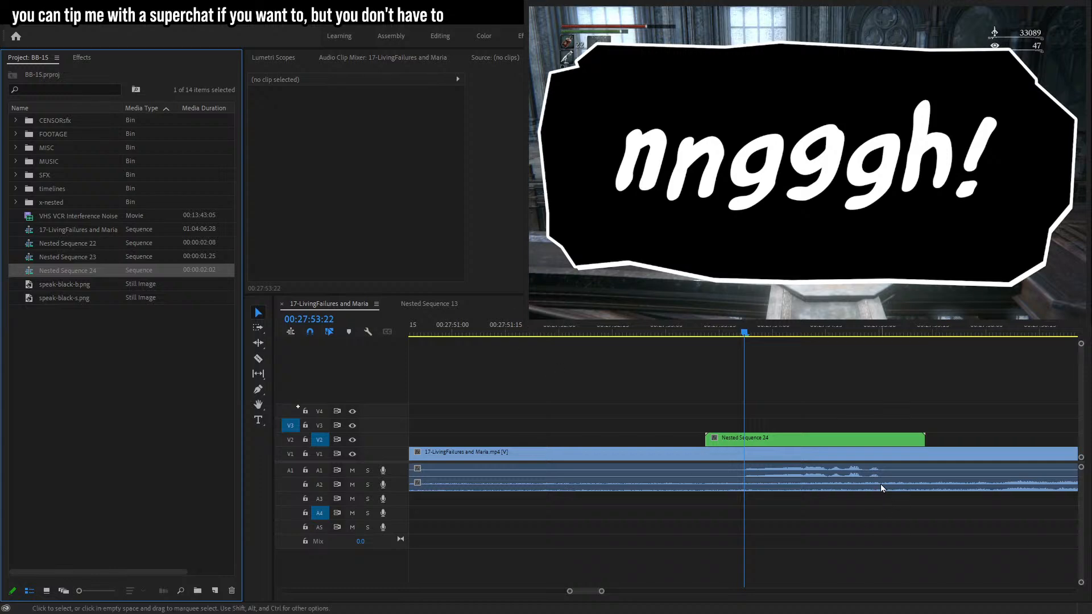
left_click(813, 436)
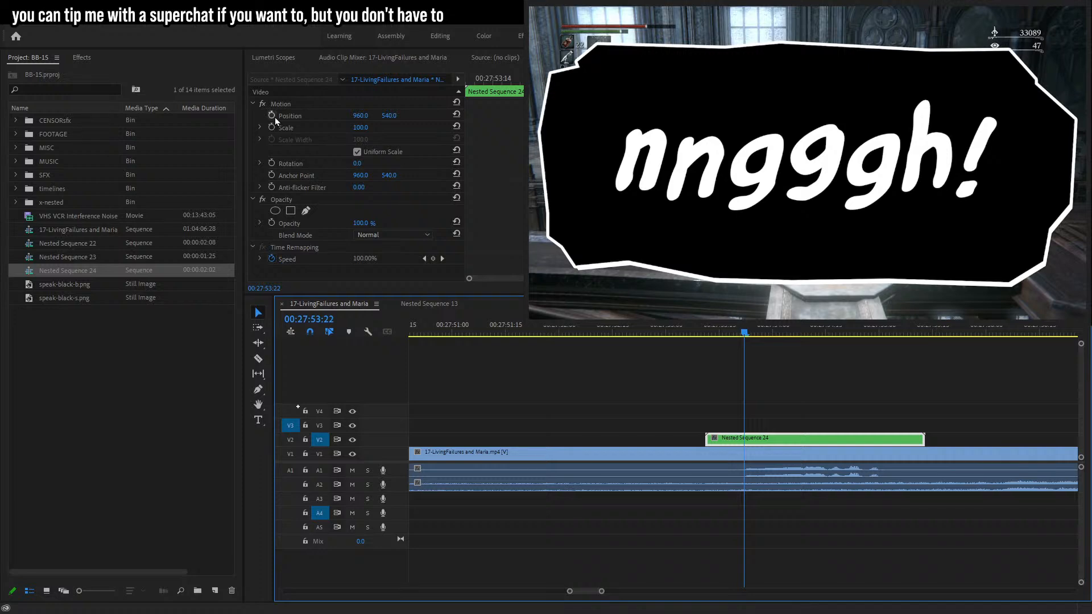
left_click(362, 126)
type("10")
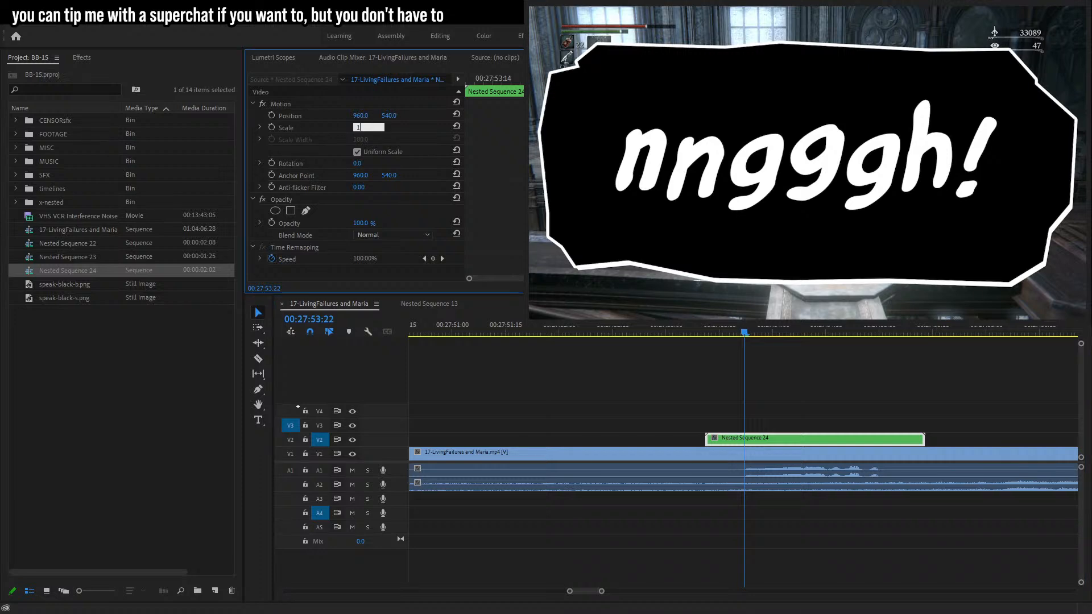
key("Return")
left_click(272, 128)
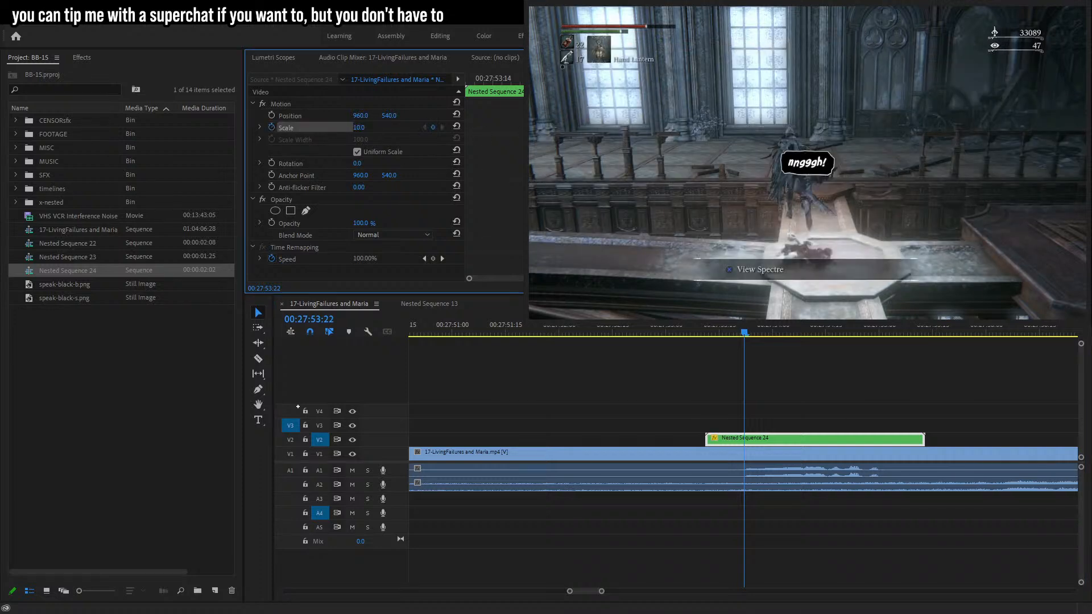
key("ctrl+z")
key("ctrl+z")
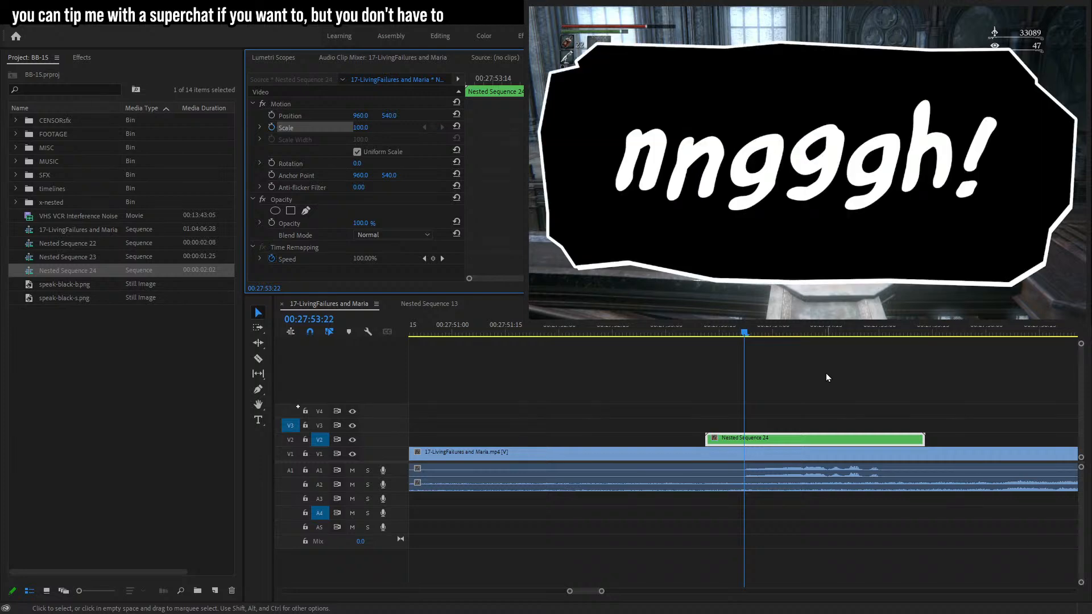
Split the "nngggh!" text clip at about 00:27:54:08 with the Razor tool.
left_click(804, 329)
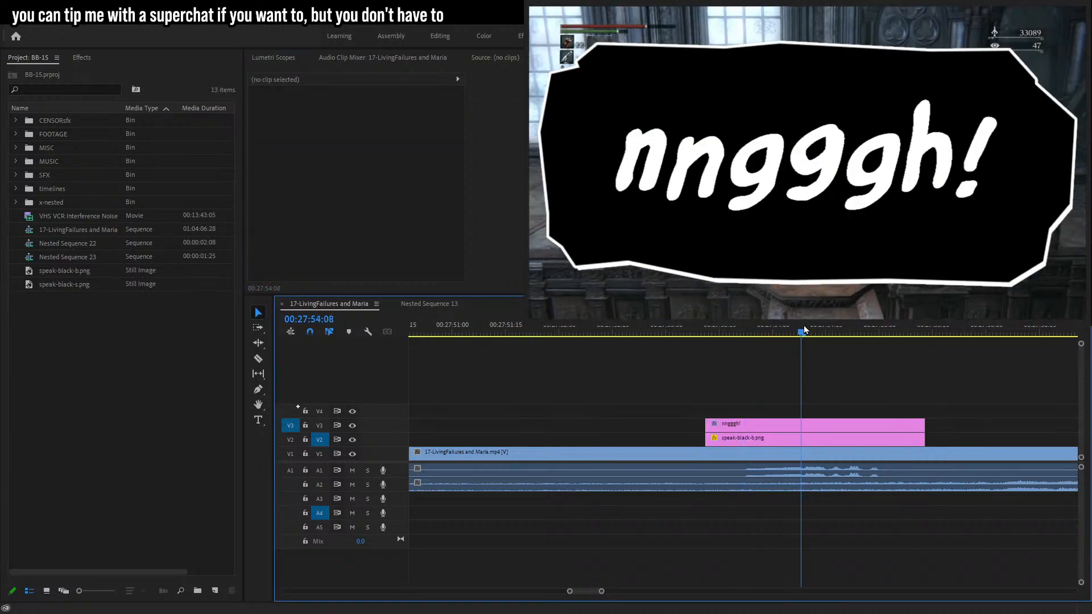
key("c")
left_click(799, 427)
key("space")
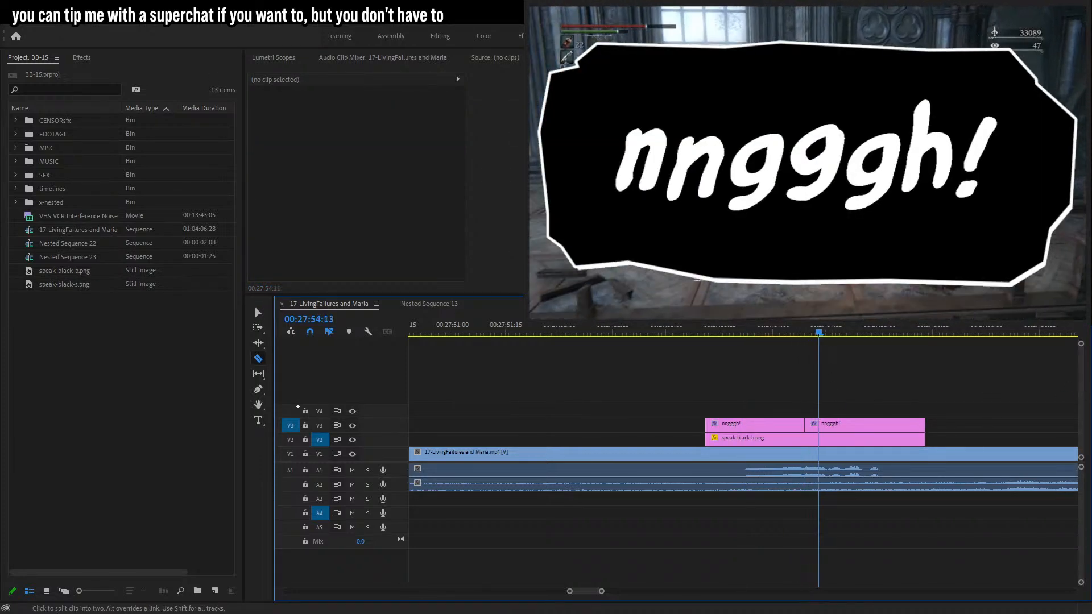
Change the second text segment to "relative safety!" and resize it to fit inside the bubble.
key("t")
left_click(780, 161)
type("relative safety!")
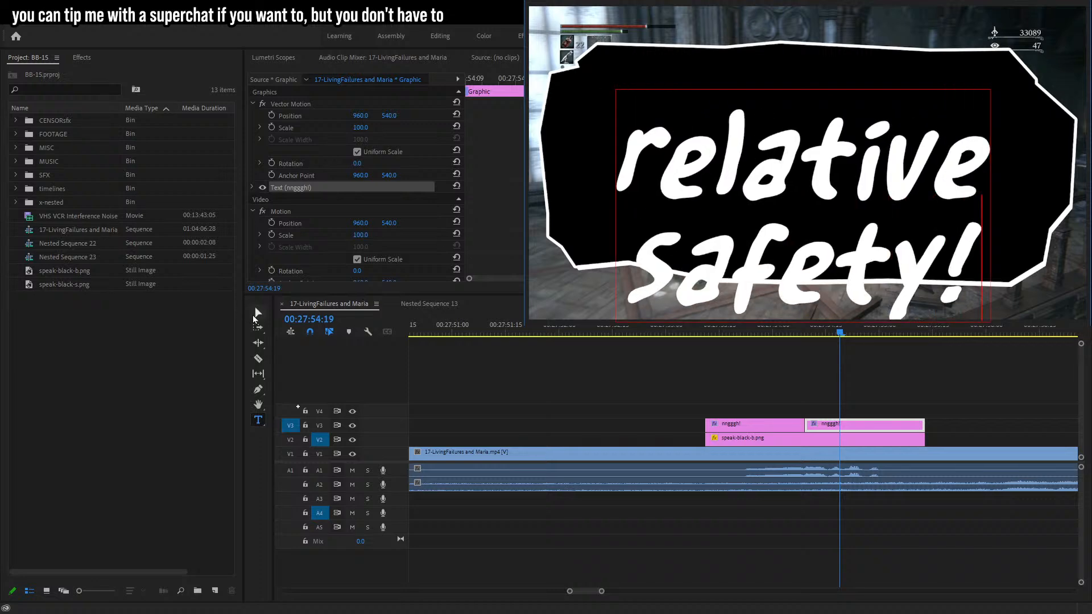
key("Escape")
left_click_drag(849, 190, 847, 132)
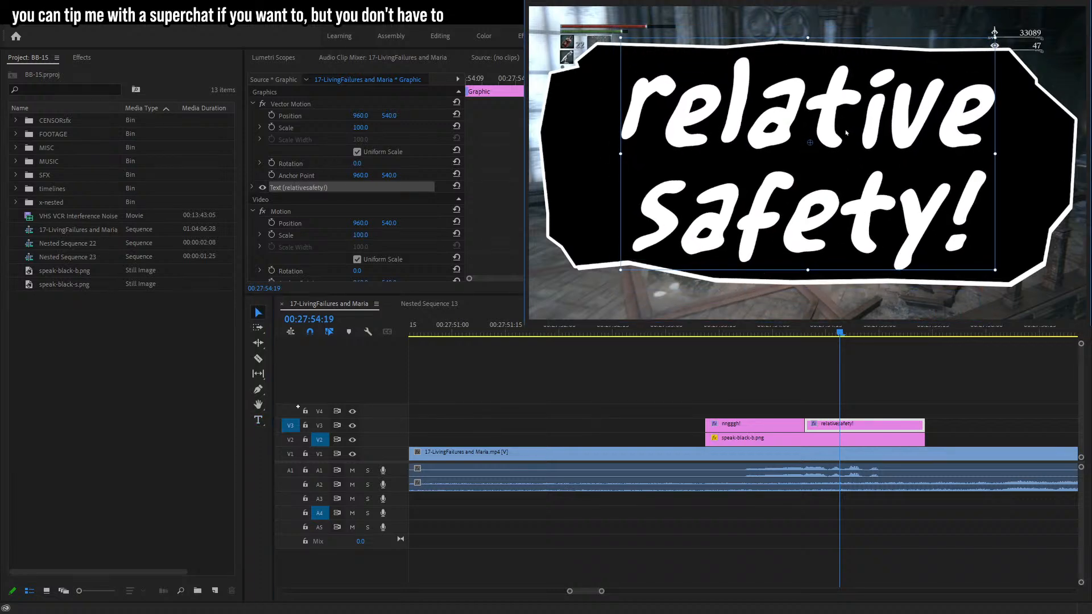
left_click_drag(997, 152, 935, 173)
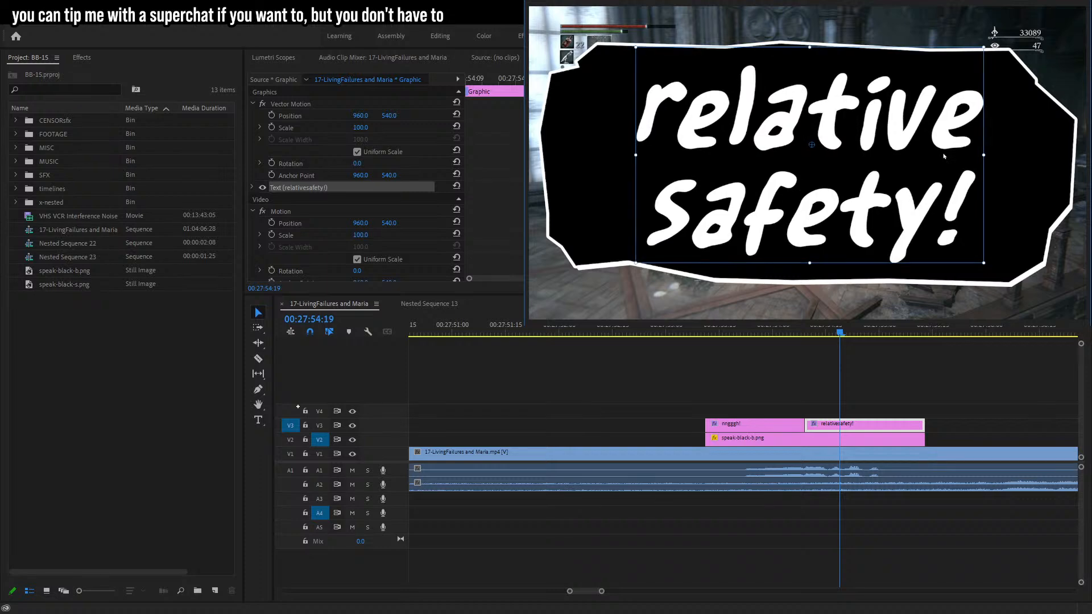
Nest the bubble with both text clips into one sequence and set its scale to 10.
left_click_drag(964, 371, 818, 445)
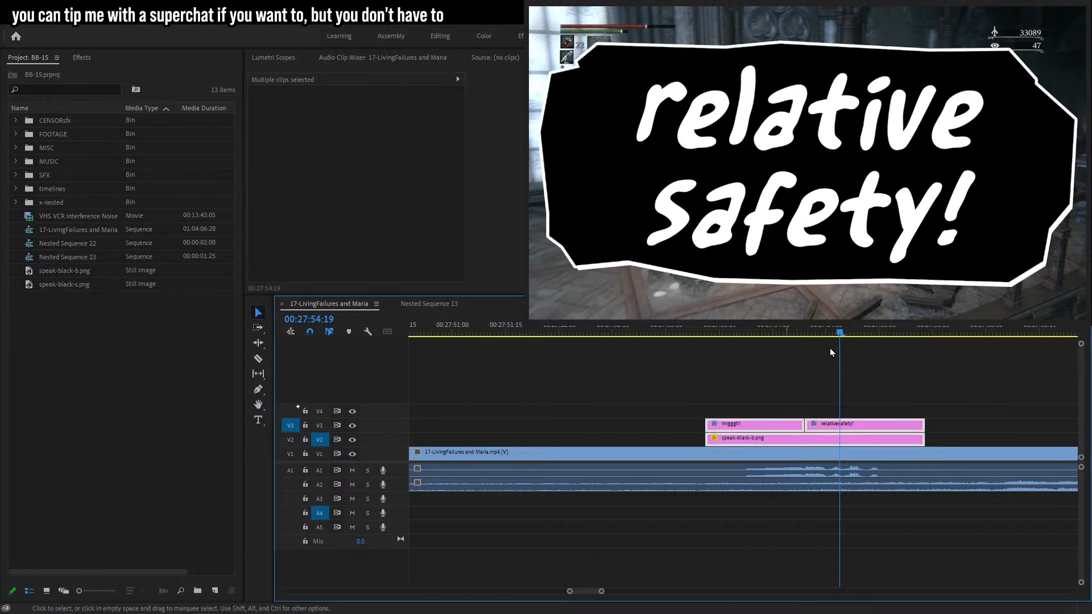
key("Return")
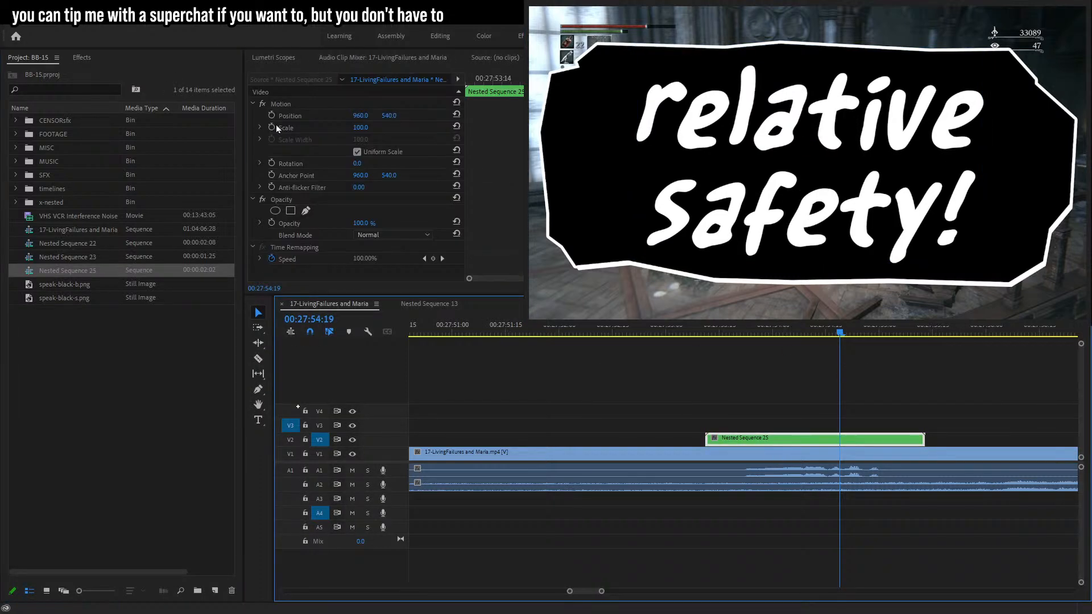
left_click(361, 127)
type("10")
key("Return")
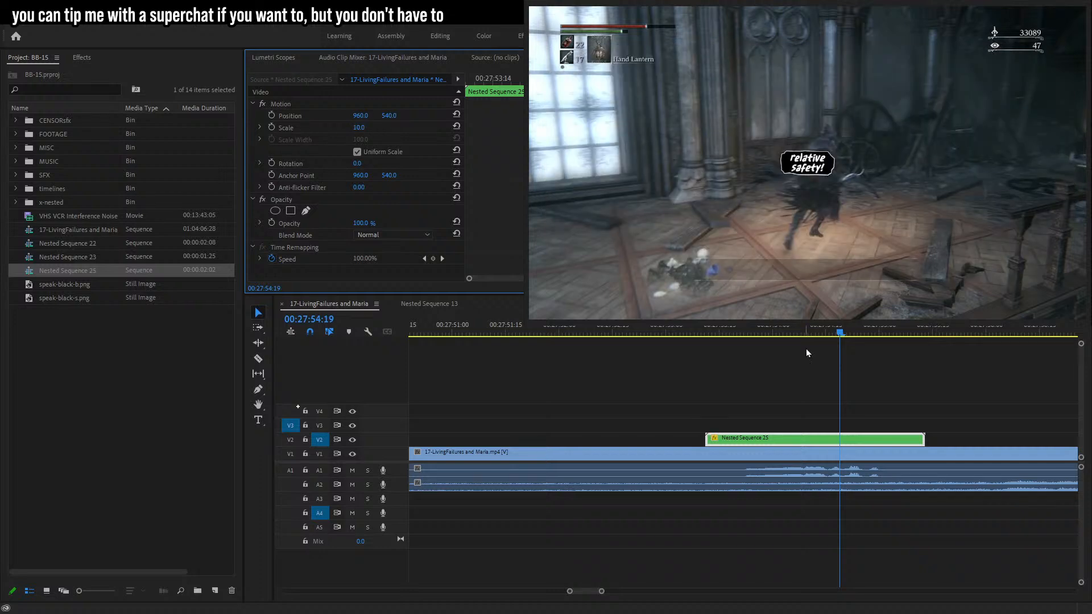
Keyframe a pop-in: scale 10 at 00:27:53:23 and scale 0 six frames earlier.
left_click(748, 335)
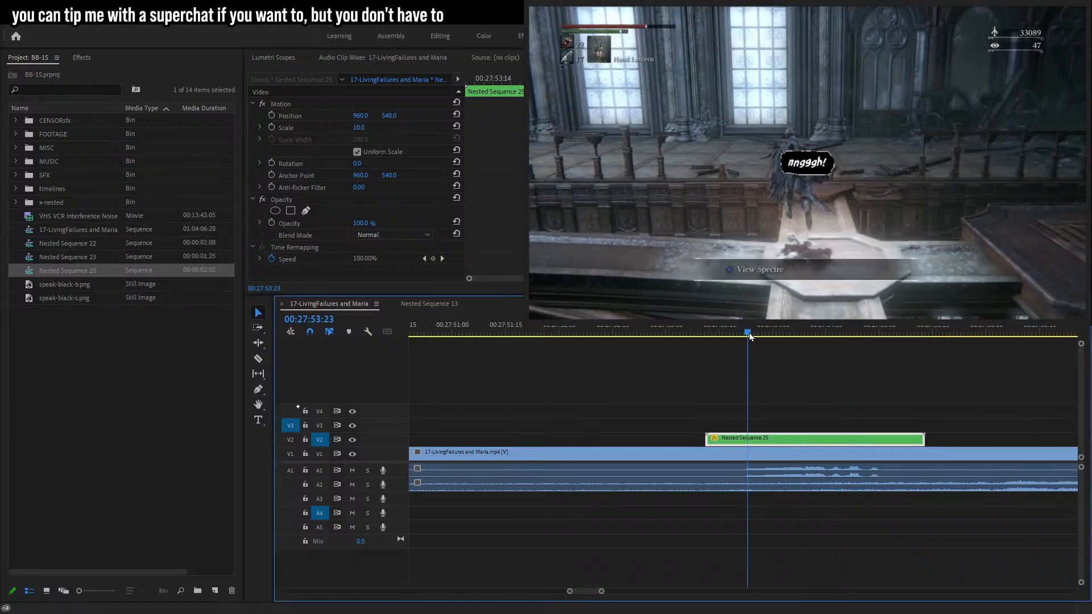
left_click(272, 127)
key("Left")
key("Left")
left_click_drag(365, 132, 370, 131)
key("Left")
key("Left")
key("Left")
key("Left")
left_click(370, 131)
type("0")
key("Return")
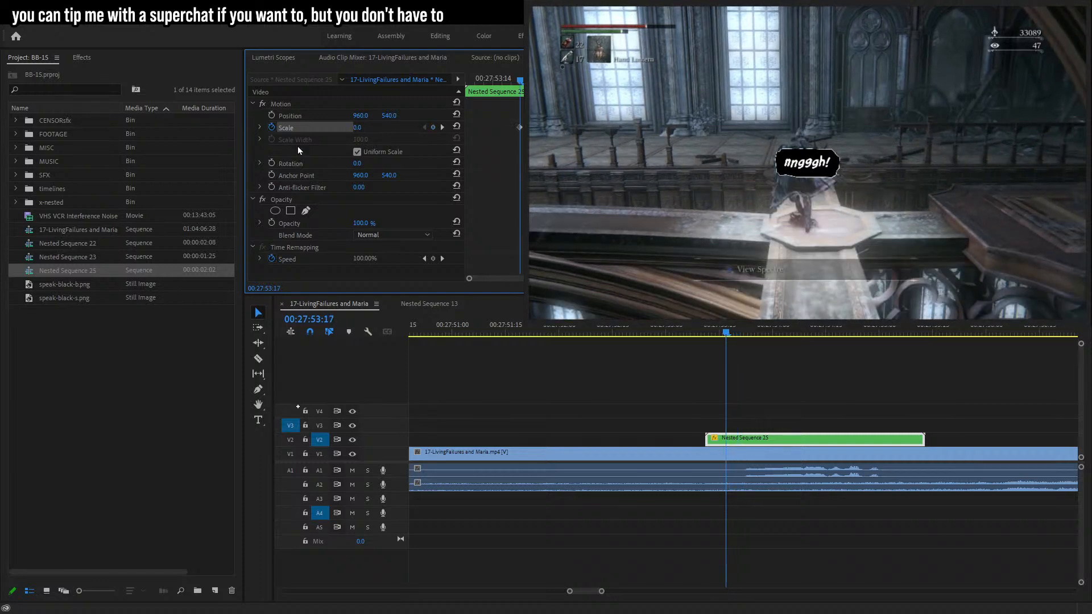
Trim the nested caption's start to the first scale keyframe and play it back.
left_click_drag(709, 442, 727, 443)
key("space")
key("space")
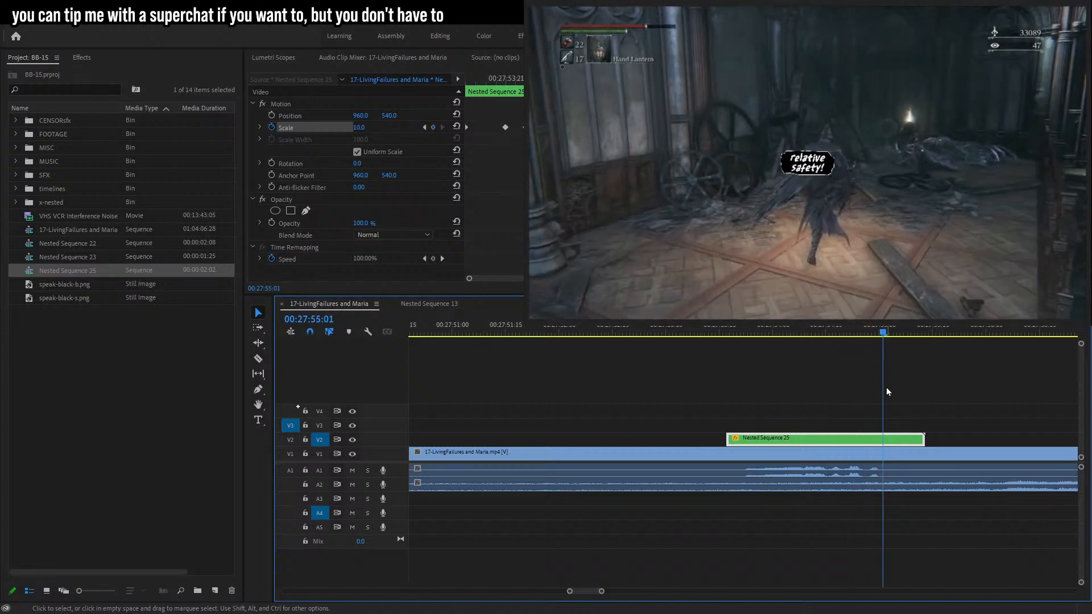
Keyframe a pop-out at 00:27:55:01: scale 10, then 11 one frame later, then 0 three frames after.
left_click(435, 129)
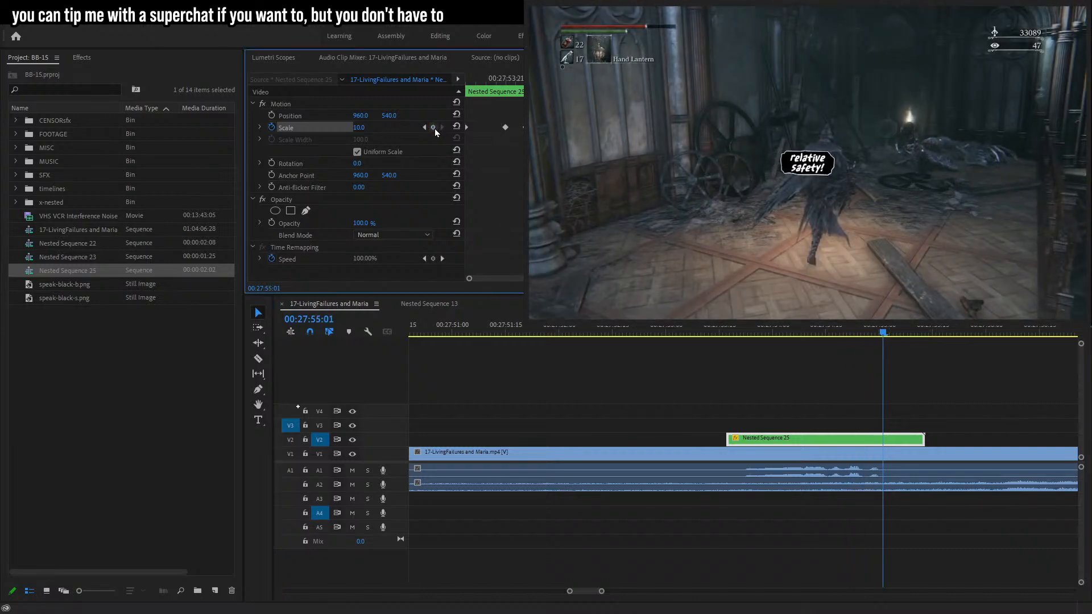
key("Right")
left_click(370, 129)
type("11")
key("Return")
key("Right")
key("Right")
key("Right")
left_click(363, 130)
type("0")
key("Return")
Trim the nested caption's end to the last scale keyframe and play back the caption.
left_click_drag(923, 440, 891, 440)
left_click(709, 329)
key("space")
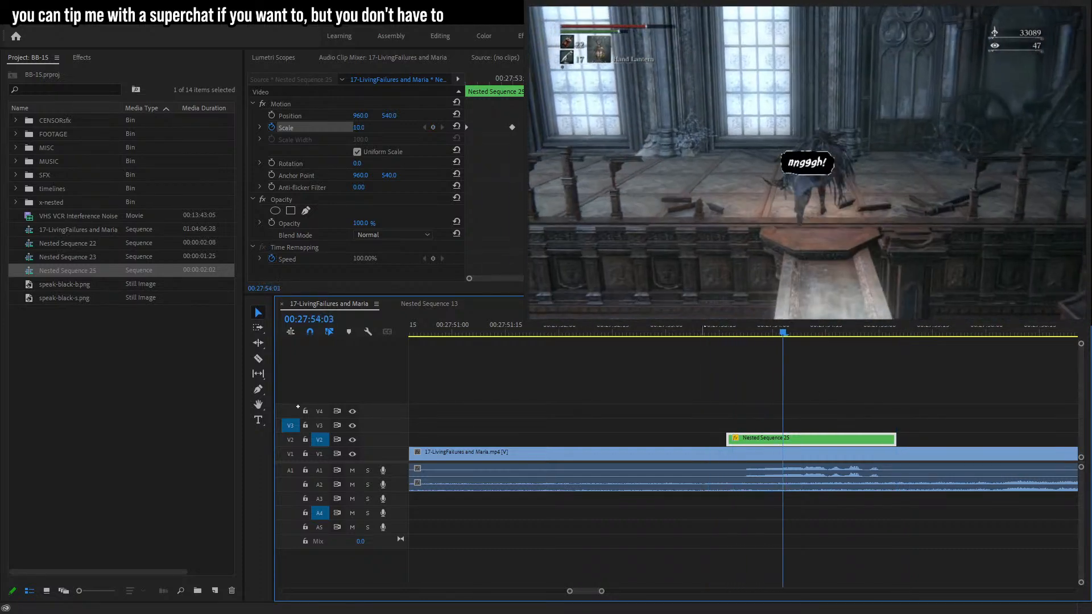
key("space")
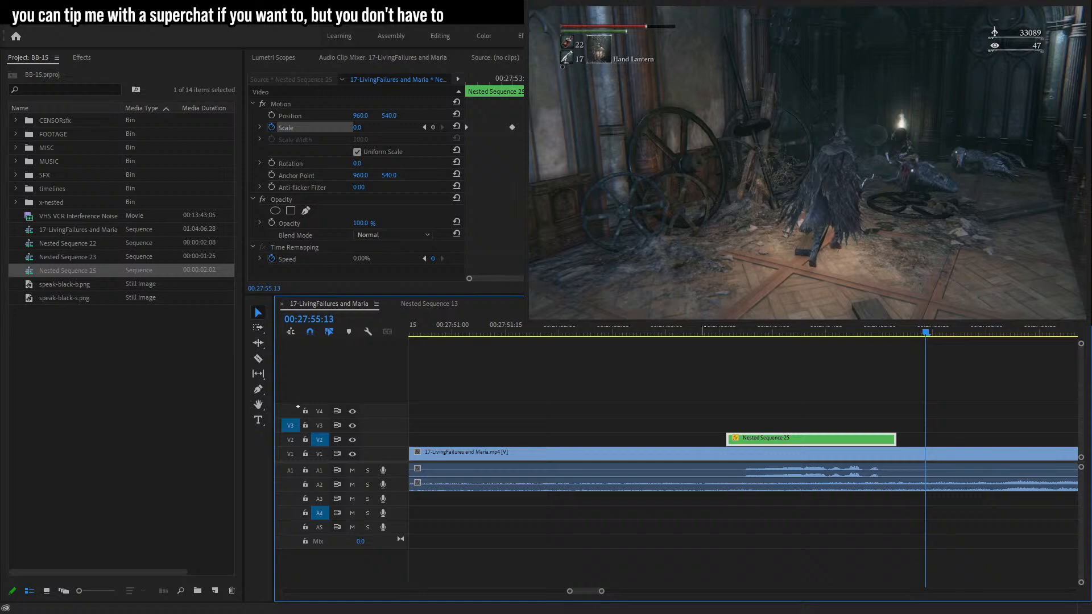
Nest the animated caption clip again and move the older nested sequences into the x-nested bin.
left_click(309, 113)
left_click_drag(510, 80, 464, 82)
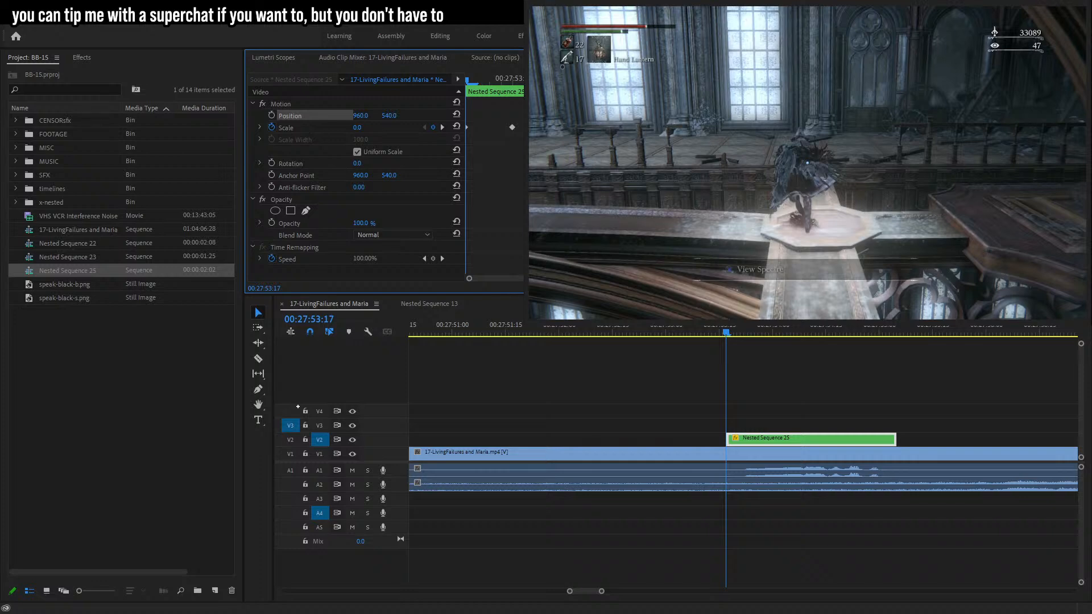
right_click(844, 442)
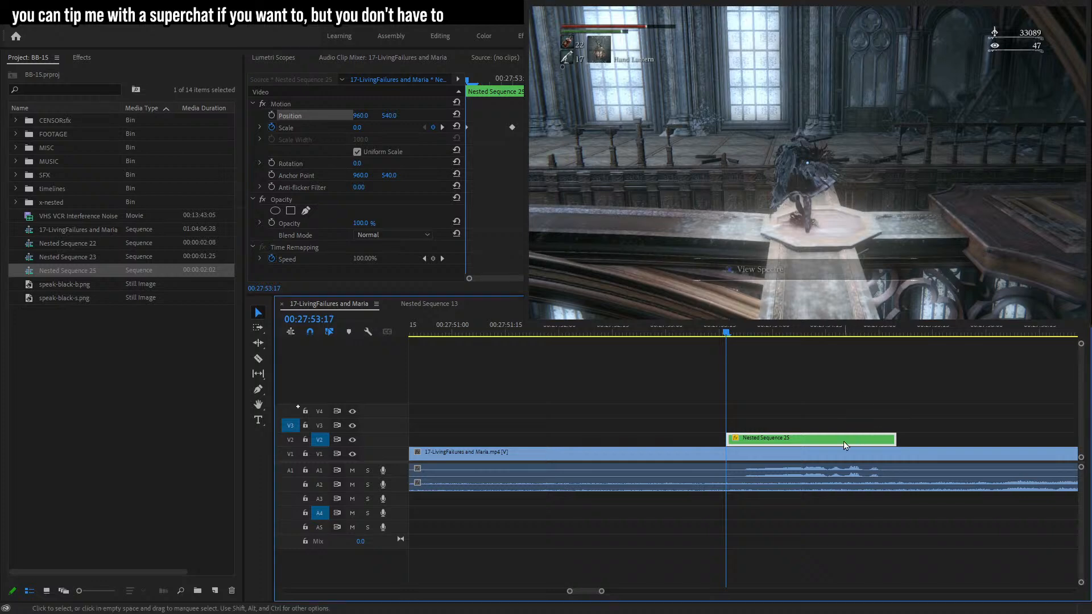
left_click(879, 335)
left_click(505, 333)
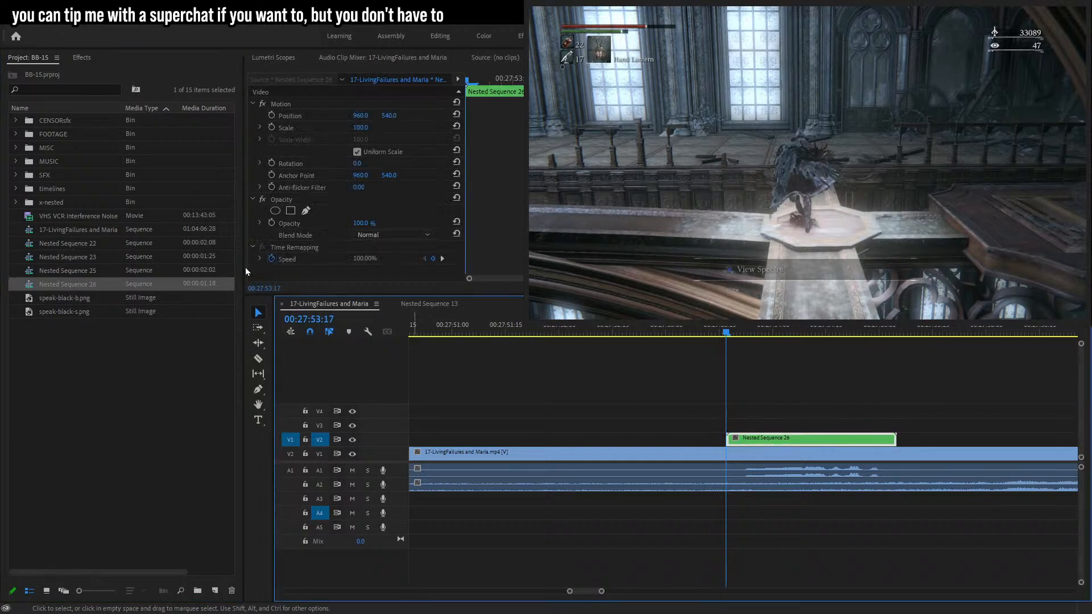
left_click(91, 247, "shift")
left_click_drag(91, 246, 51, 203)
Move the caption bubble above the character's head and enable Position keyframing for the nested caption.
left_click(316, 119)
key("space")
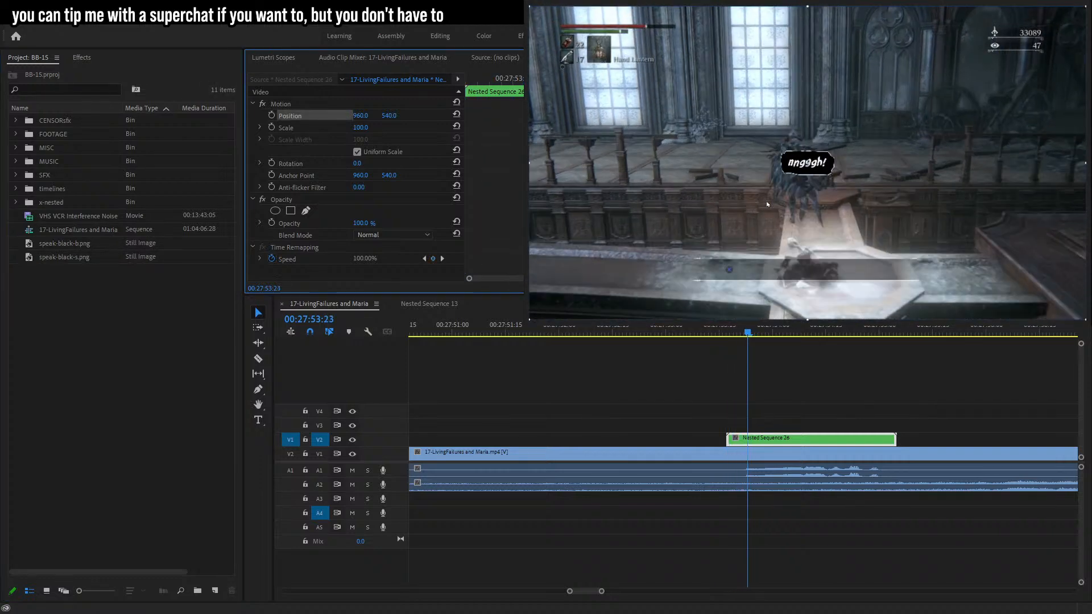
left_click_drag(795, 190, 789, 139)
left_click(271, 116)
key("Left")
key("Left")
key("Left")
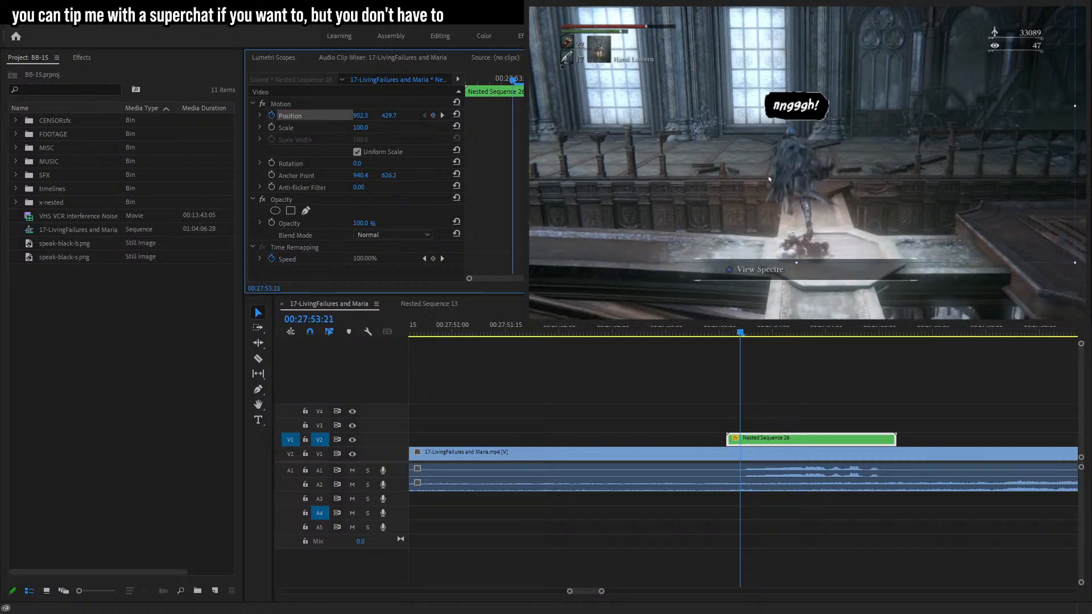
Track the caption to the character by repositioning the bubble on frames before and after the first keyframe.
left_click_drag(797, 169, 798, 161)
key("Left")
key("Left")
key("Left")
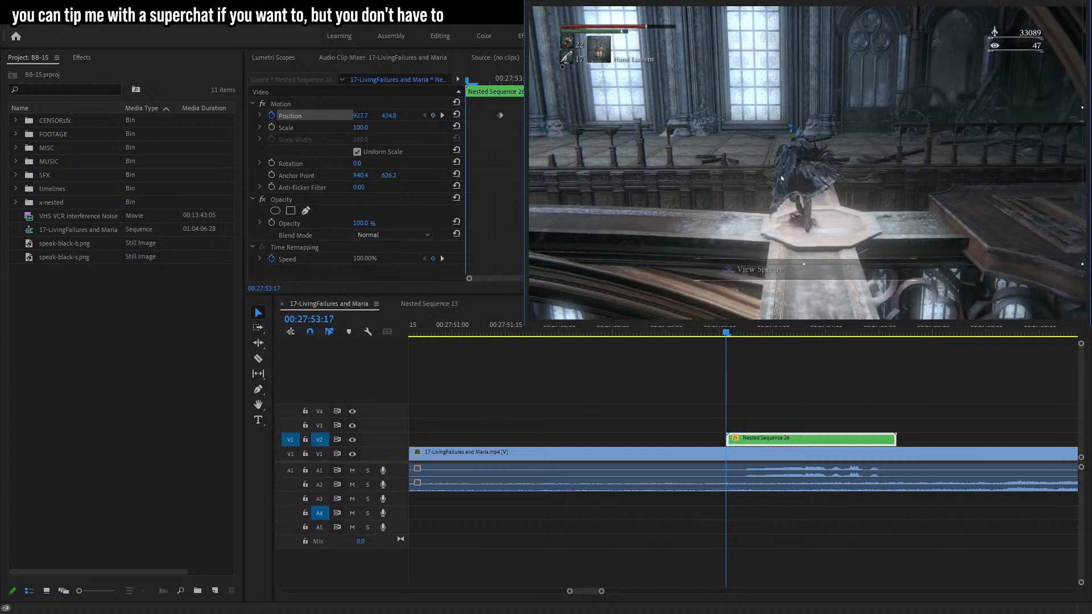
key("Right")
key("Right")
key("Right")
key("Right")
key("Right")
key("Right")
key("Right")
key("Right")
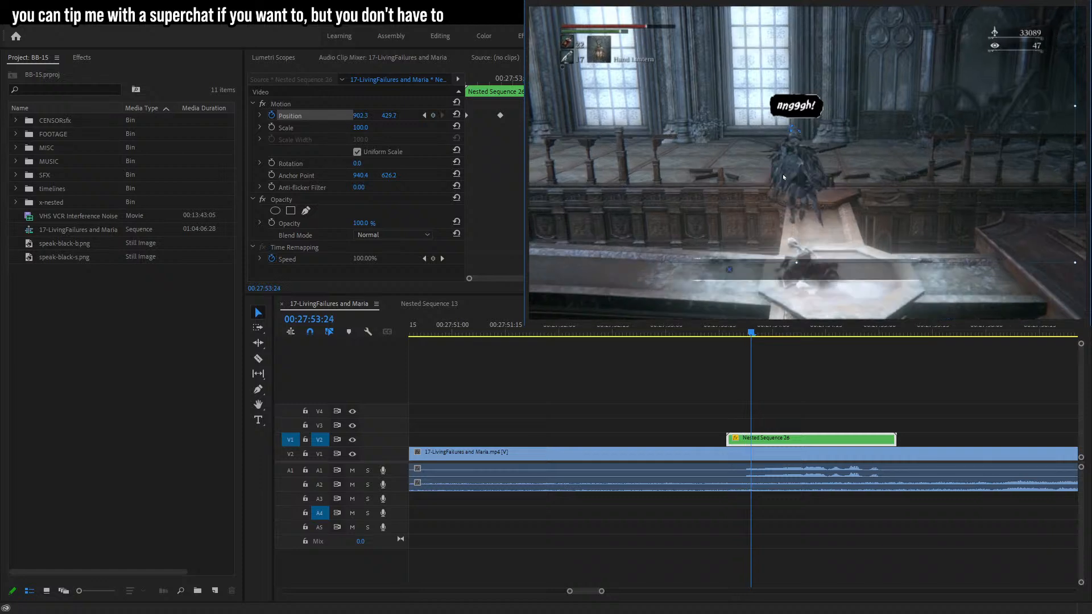
key("Right")
key("Right")
key("Right")
key("Right")
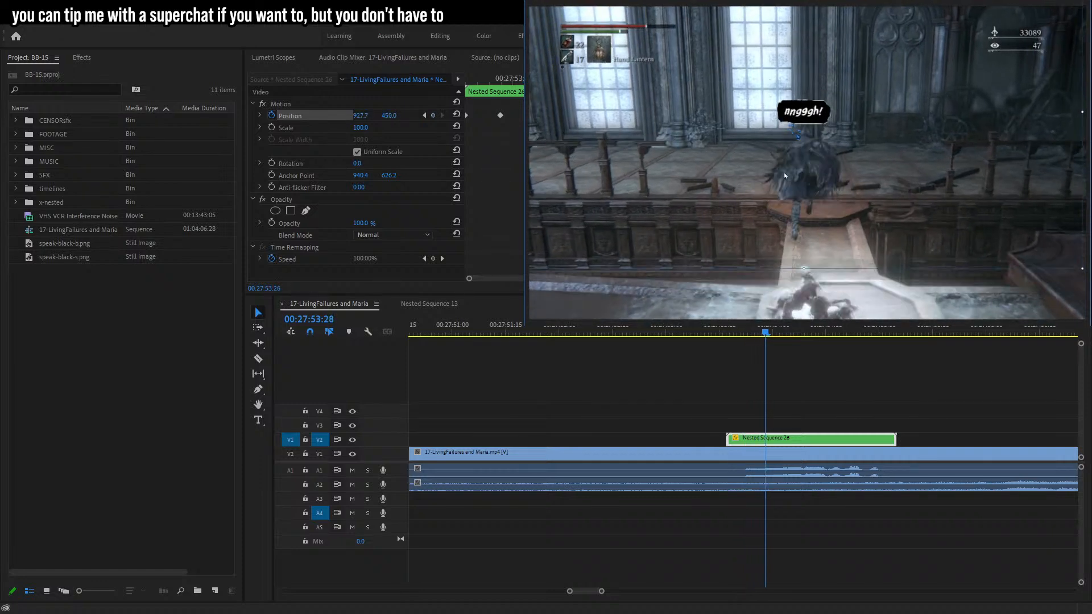
left_click_drag(786, 175, 831, 181)
Step frame by frame to 00:27:55:04, adjusting the caption's position keyframes to keep it over the character.
key("Right")
key("Right")
key("Right")
key("Right")
key("Right")
key("Right")
key("Right")
key("Right")
key("Right")
key("Right")
key("Right")
key("Right")
key("Right")
key("Right")
key("Right")
key("Right")
key("Left")
key("Right")
key("Right")
key("Right")
key("Right")
key("Right")
key("Right")
key("Right")
key("Right")
key("Right")
key("Right")
key("Right")
key("Right")
key("Right")
key("Right")
key("Right")
key("Right")
key("Right")
key("Right")
key("Right")
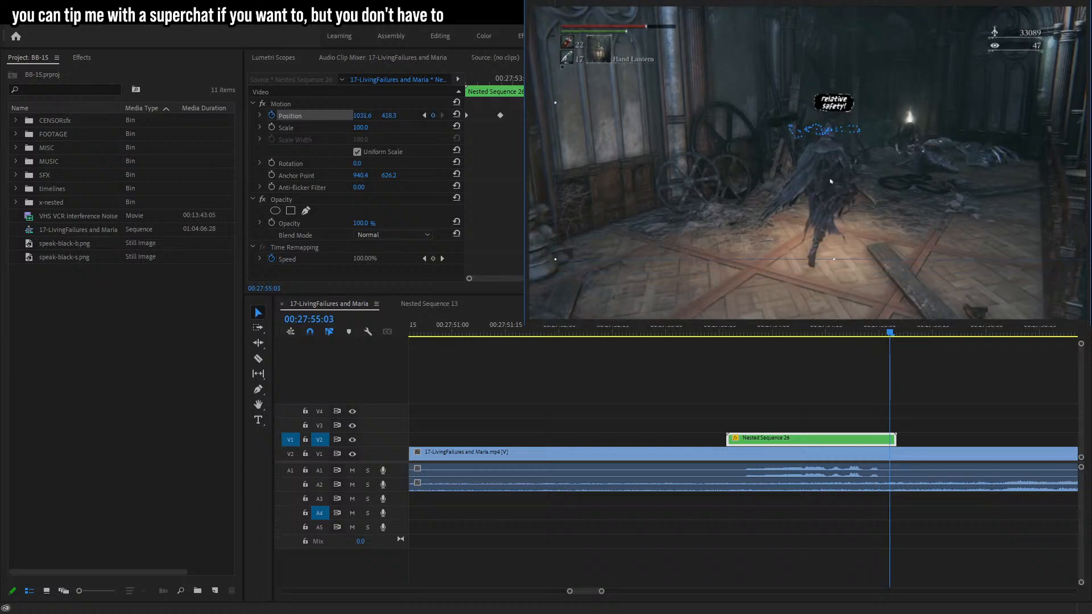
key("Right")
key("Right")
key("Right")
key("Left")
key("Left")
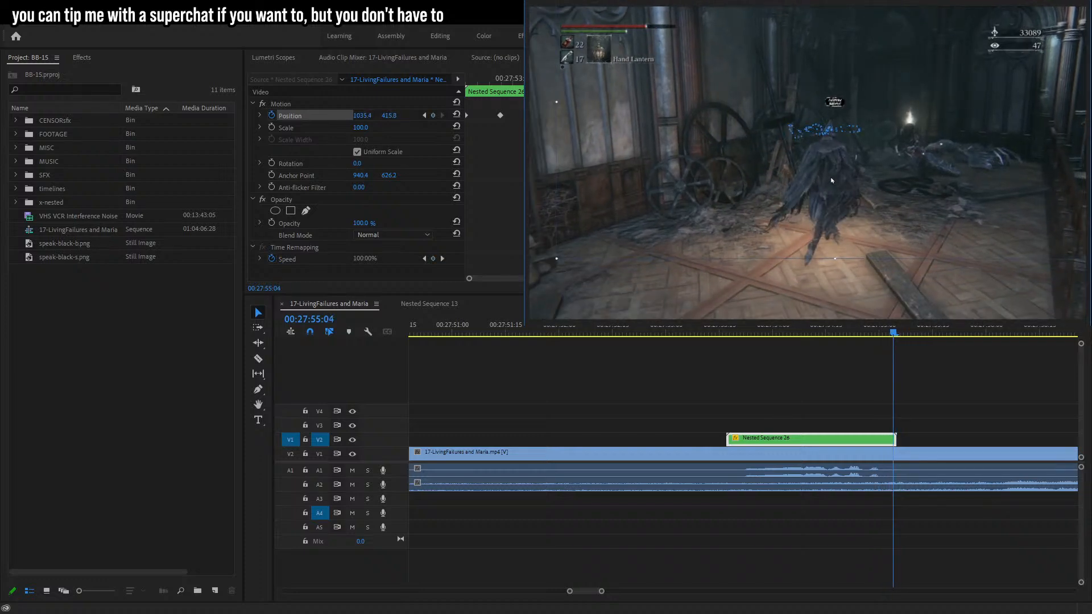
Play back the tracked caption from the start of the clip.
left_click(721, 332)
key("space")
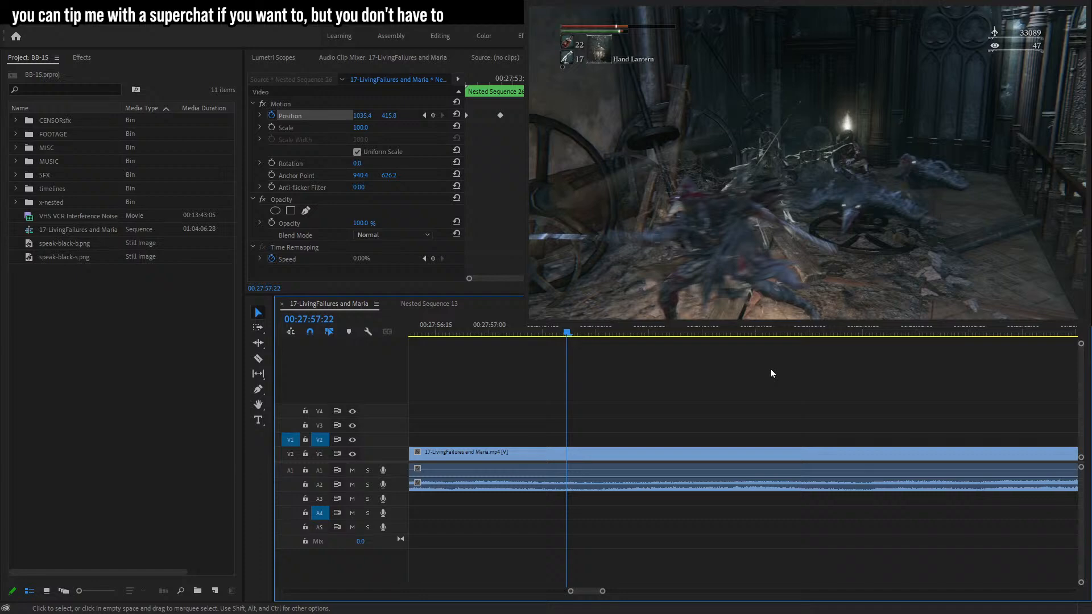
left_click(803, 397)
key("space")
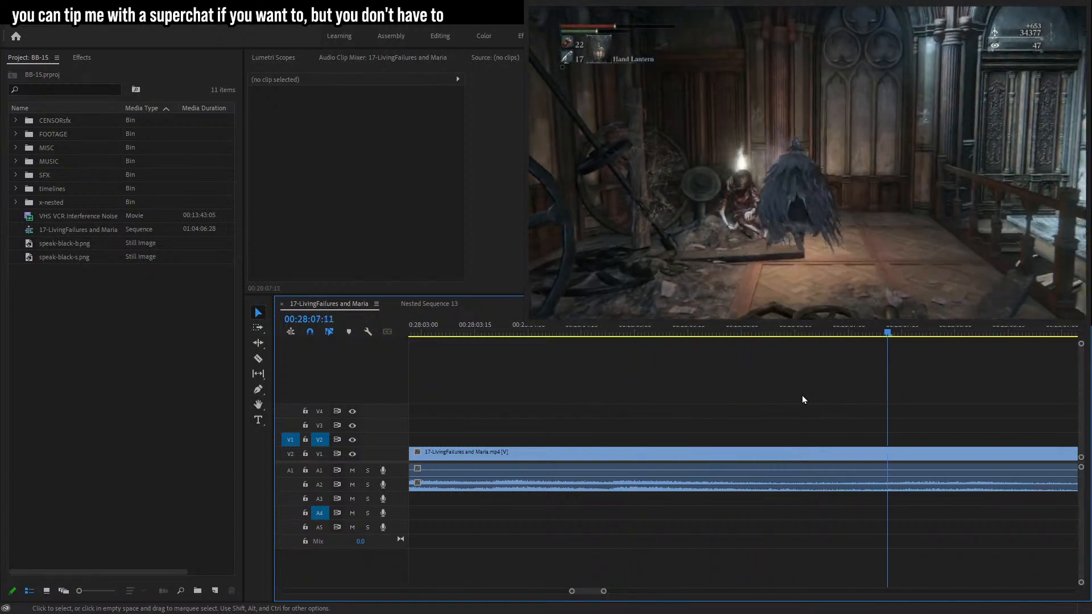
left_click_drag(610, 592, 629, 593)
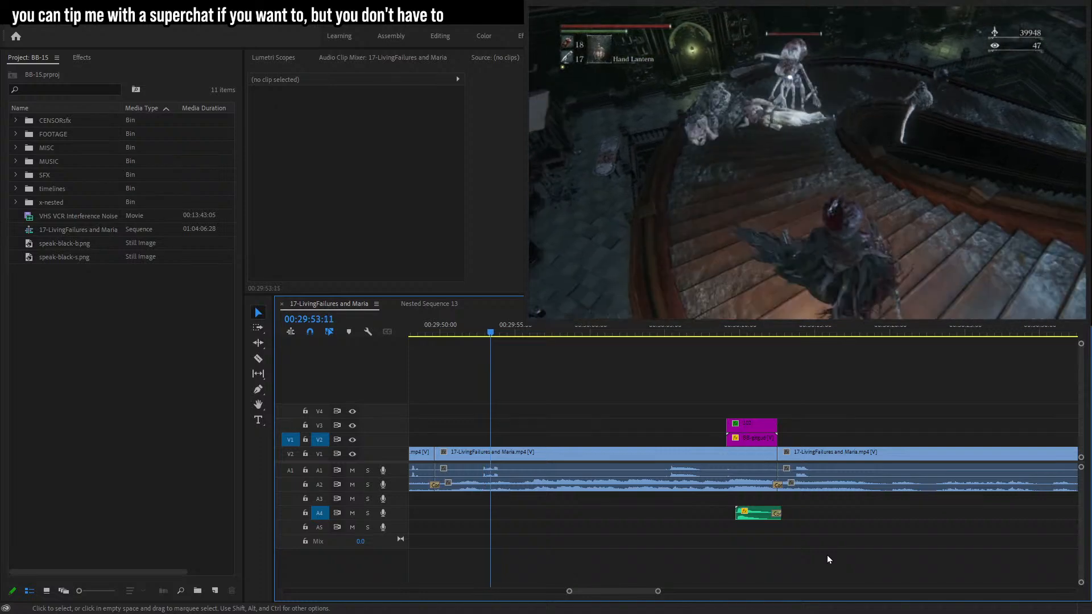
Delete a selected clip section at the edit point near 00:29:48 on the timeline.
left_click_drag(659, 592, 621, 592)
left_click(710, 335)
key("Right")
key("Right")
key("Right")
left_click_drag(822, 458, 741, 458)
left_click(763, 457)
key("Delete")
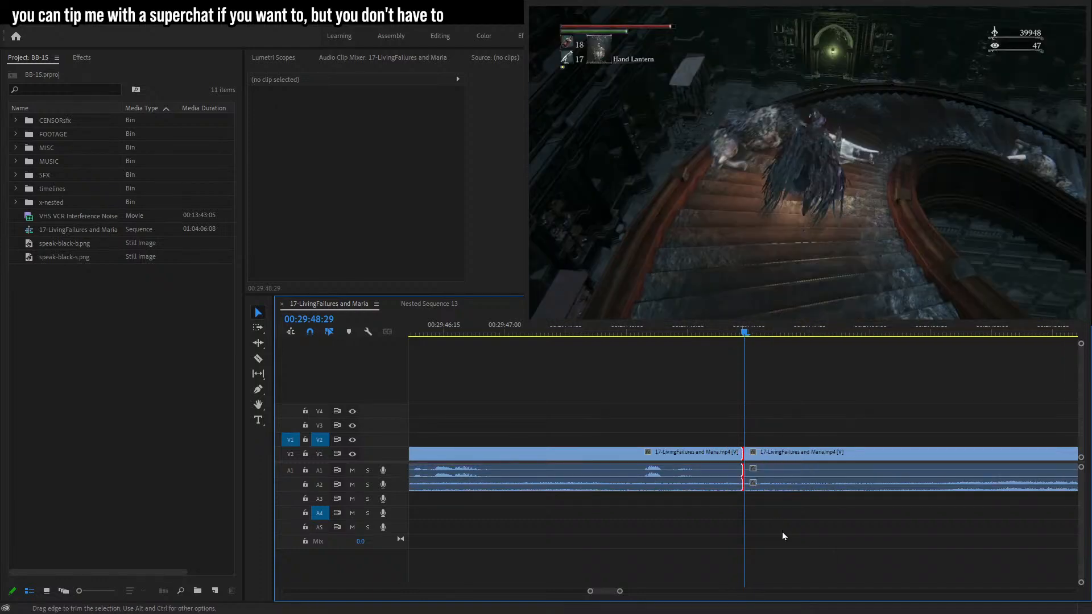
Apply the default audio crossfade to the audio edit point and play it back.
left_click_drag(703, 521, 761, 486)
key("ctrl+shift+d")
left_click(646, 329)
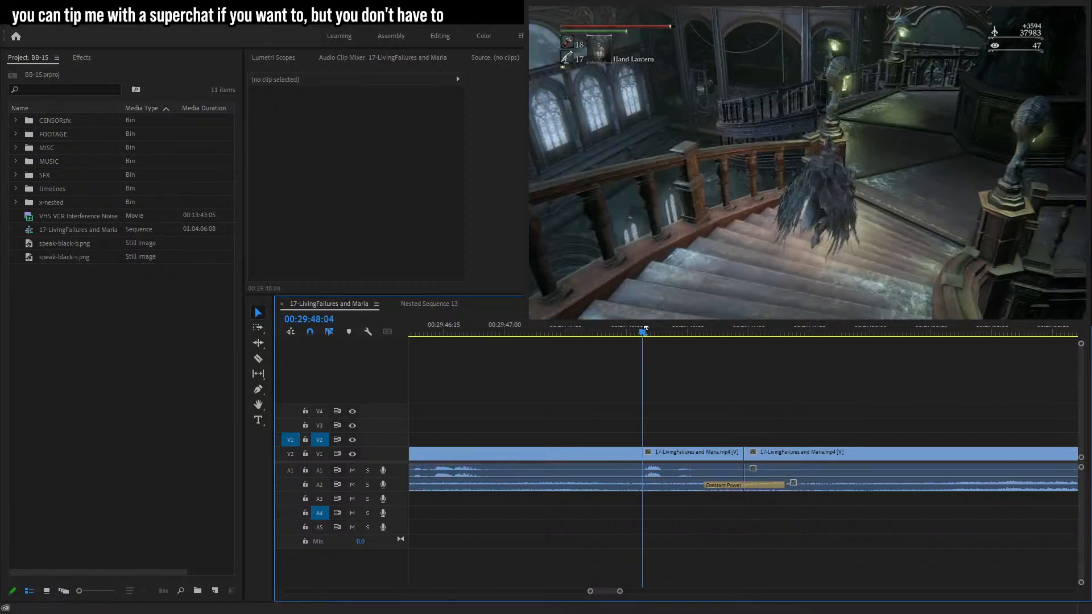
key("space")
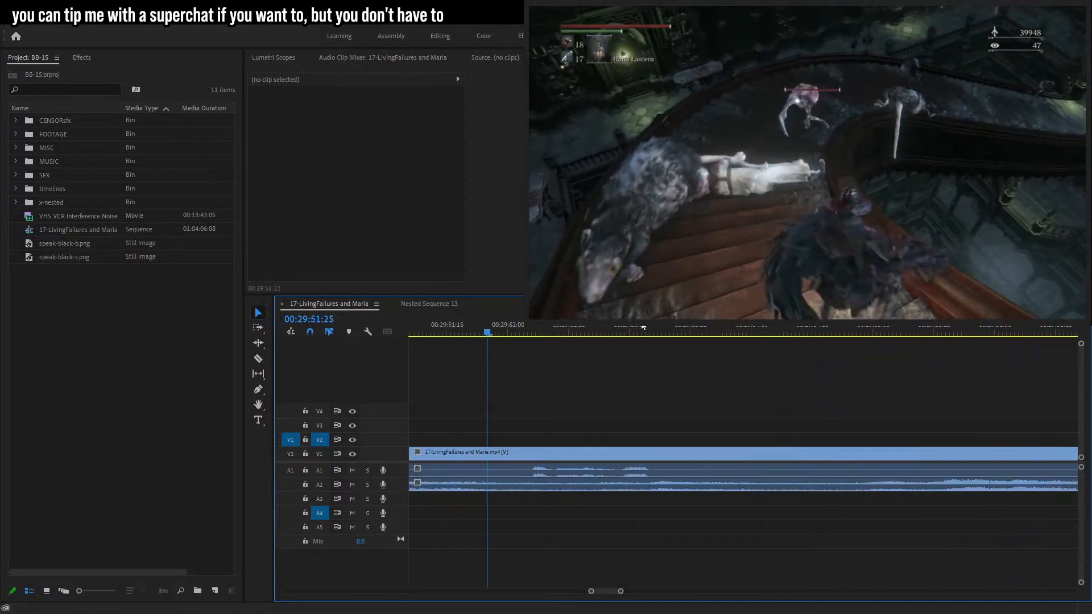
Cut the A1 audio from 00:29:52:01 to 00:29:52:25 and delete that segment to censor it.
left_click(699, 468)
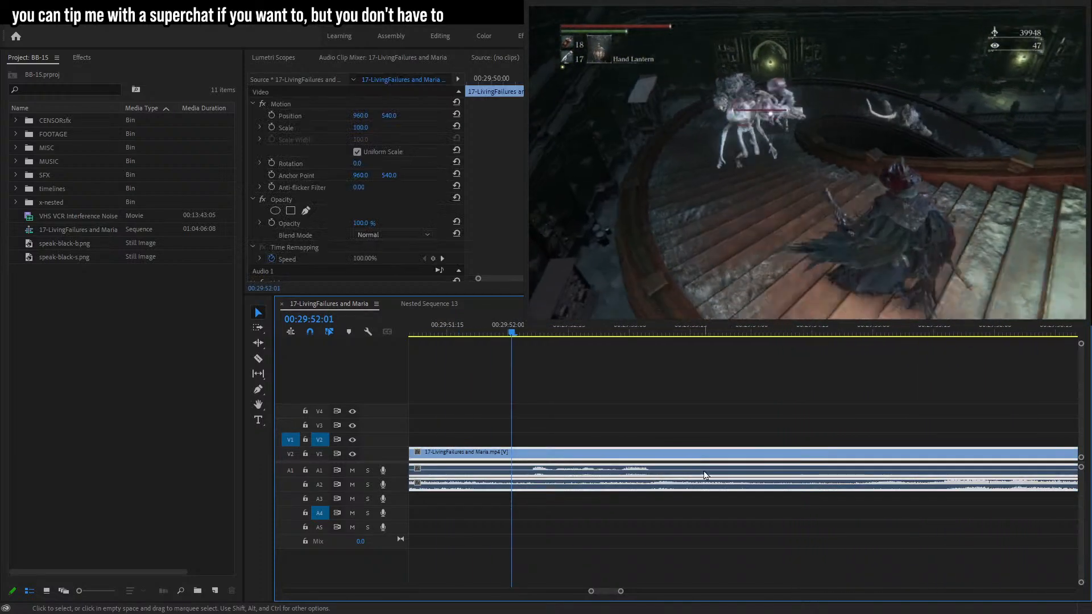
left_click_drag(520, 335, 609, 336)
key("c")
key("ctrl+k")
left_click(612, 454)
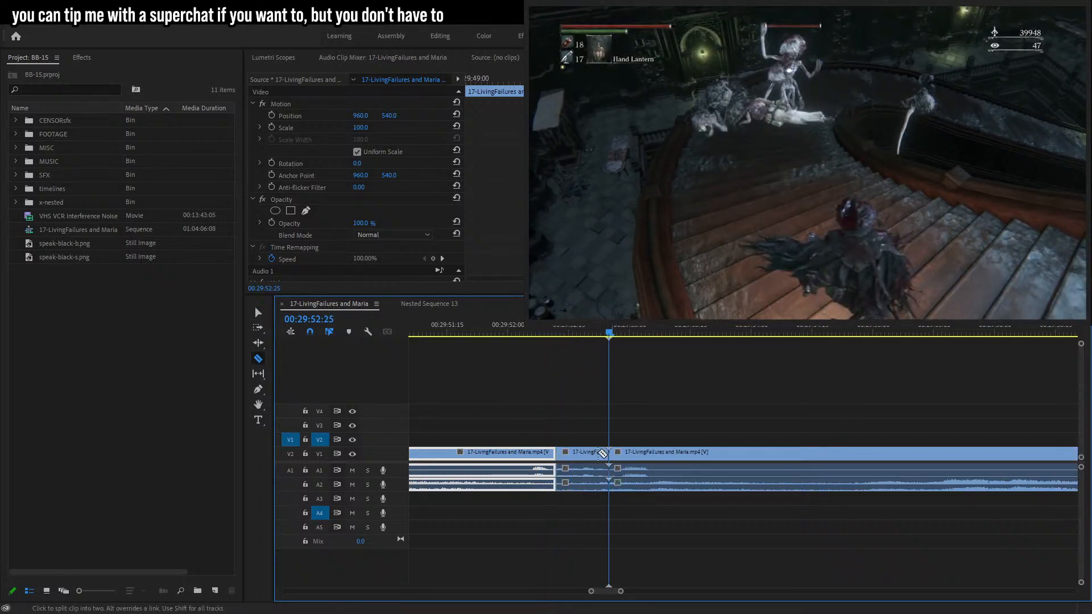
key("v")
left_click(581, 470)
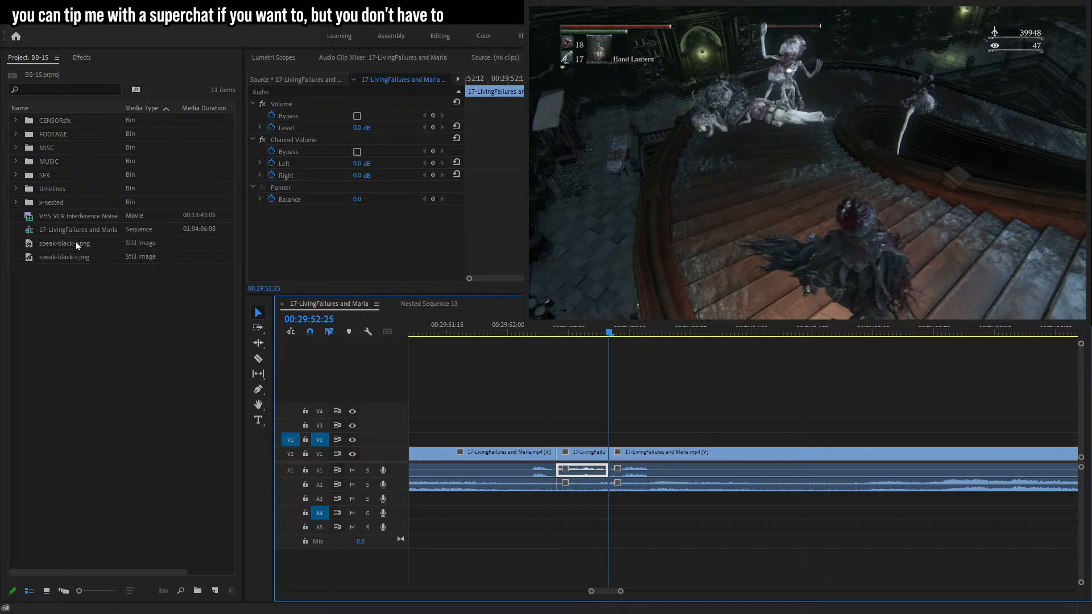
key("Delete")
Place sm64_whomp.wav from the CENSORsfx bin on A5 over the cut, set its level to -6 dB, and play back.
left_click(16, 120)
scroll(68, 279, "down", 4)
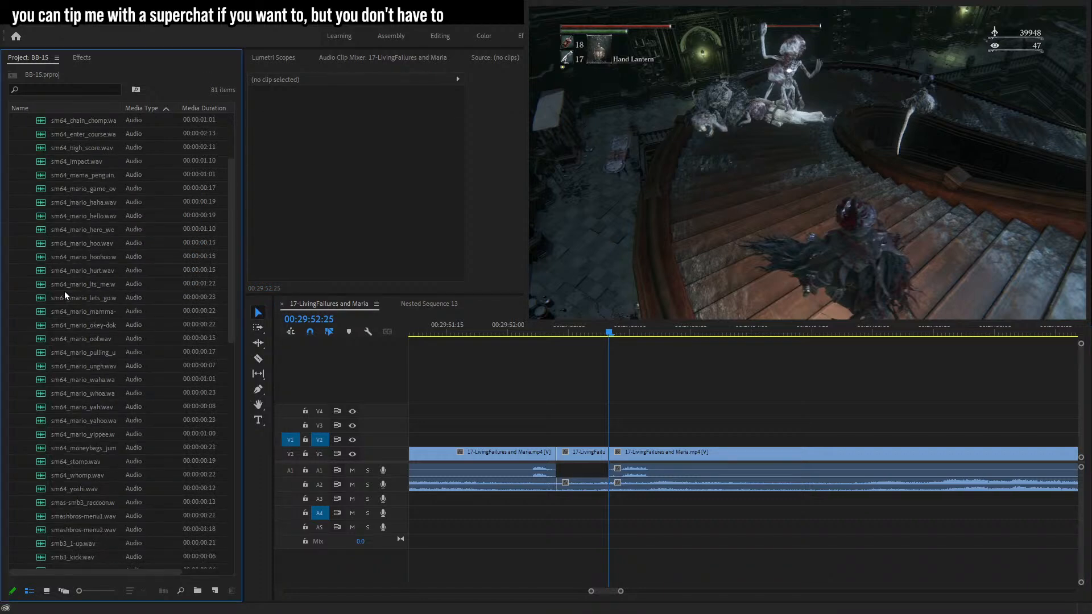
scroll(71, 298, "down", 2)
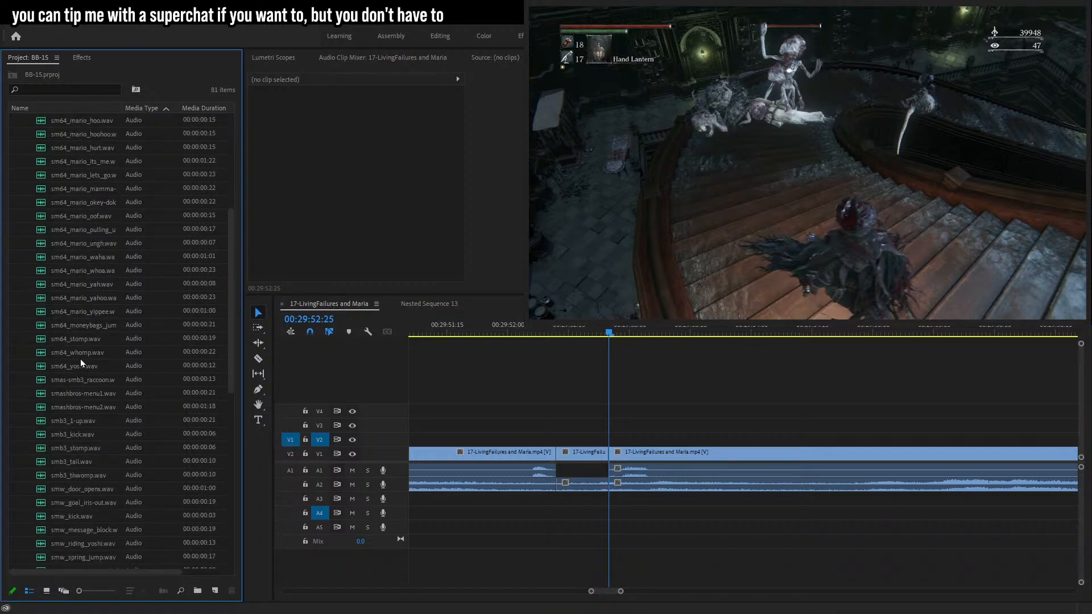
left_click_drag(84, 353, 556, 531)
left_click(370, 127)
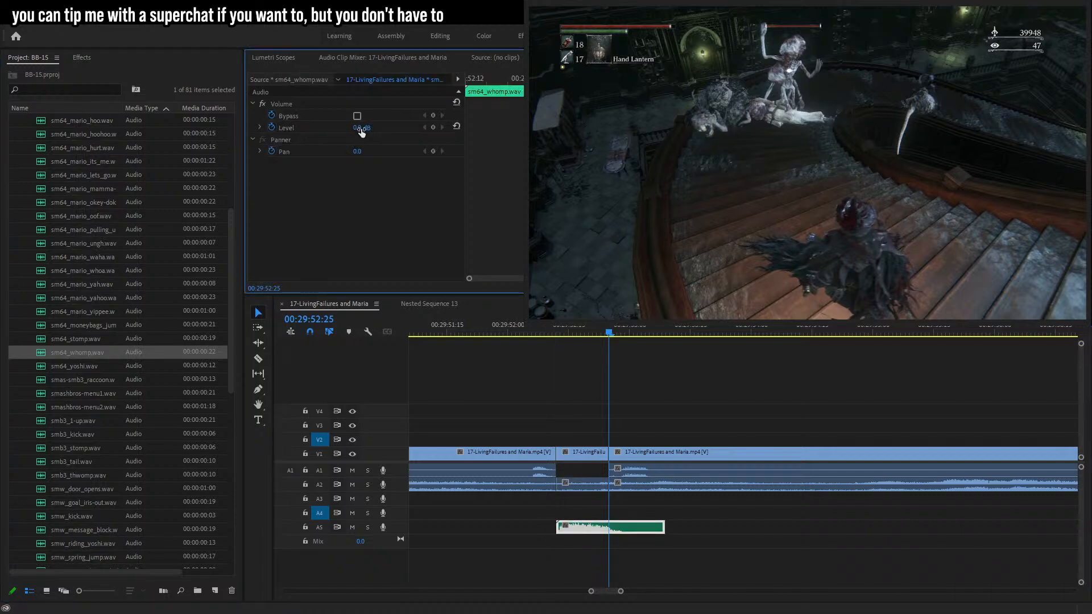
key("Return")
left_click_drag(585, 526, 580, 525)
left_click(542, 328)
key("space")
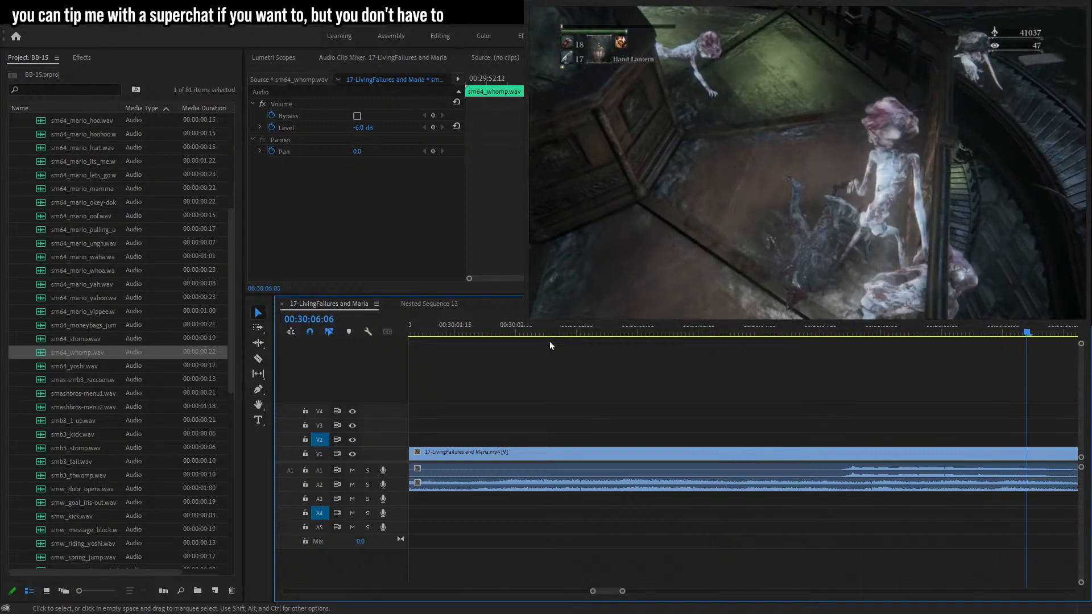
left_click_drag(624, 592, 663, 591)
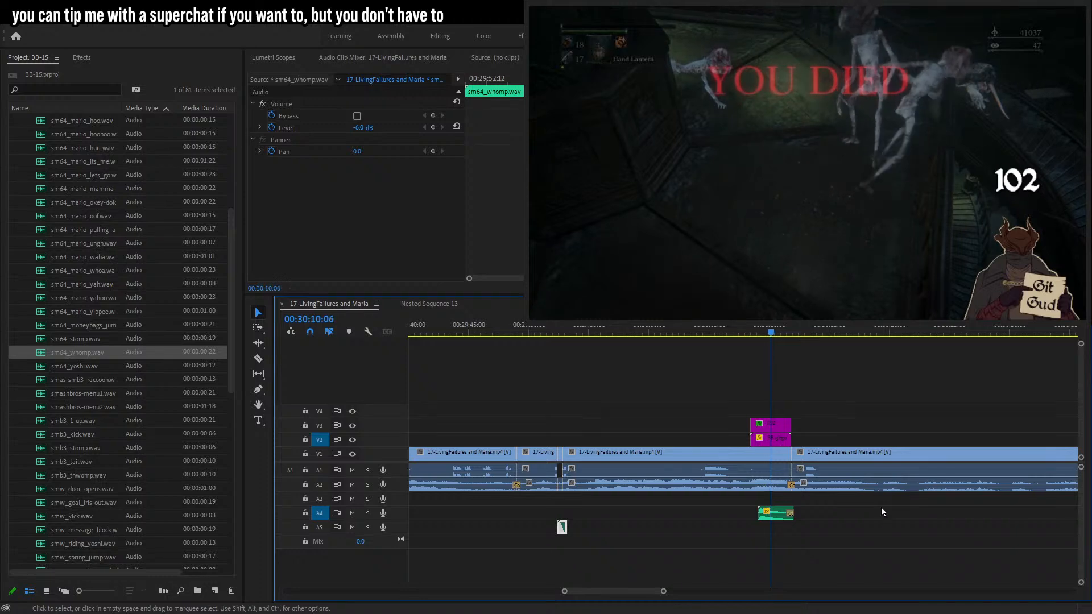
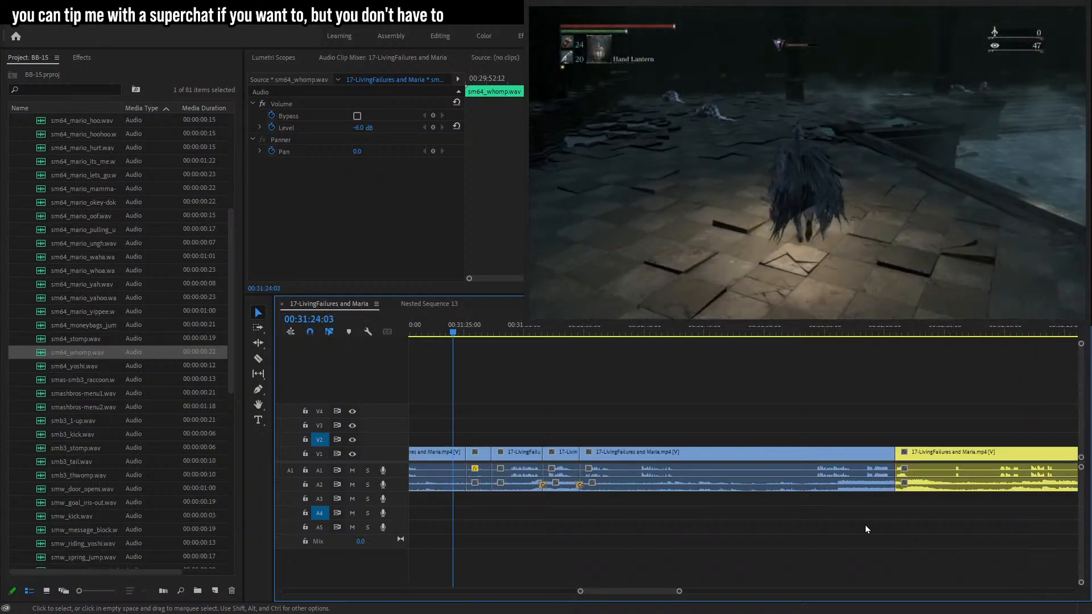
Add a text caption reading "oh good grief..." over the footage at 00:31:25:13 on V2 and save the project.
left_click_drag(680, 592, 641, 592)
key("space")
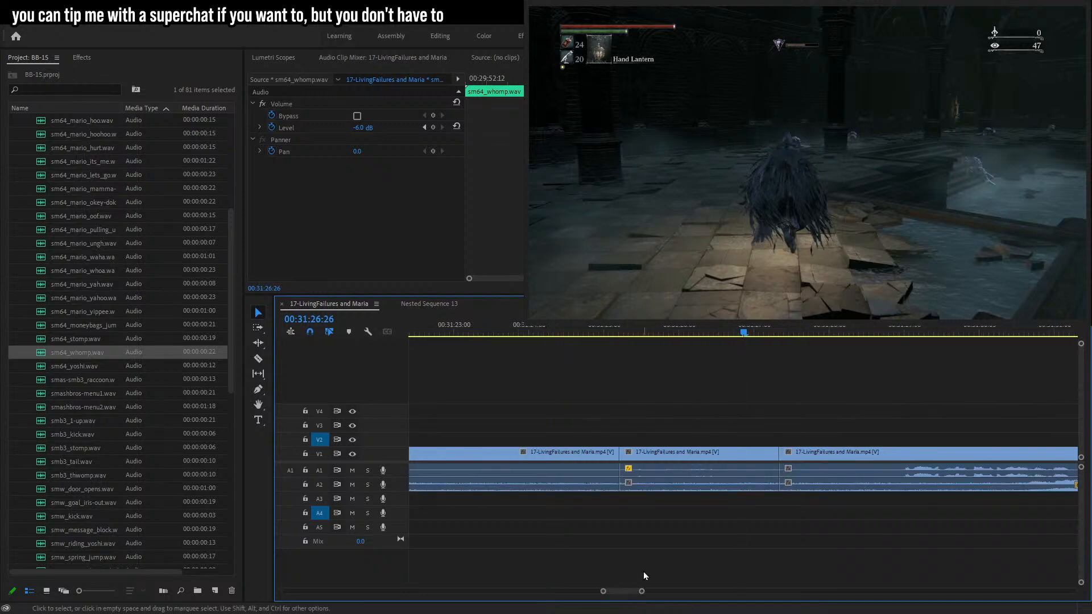
left_click_drag(656, 340, 637, 339)
key("t")
left_click(795, 85)
type("oh good grief...")
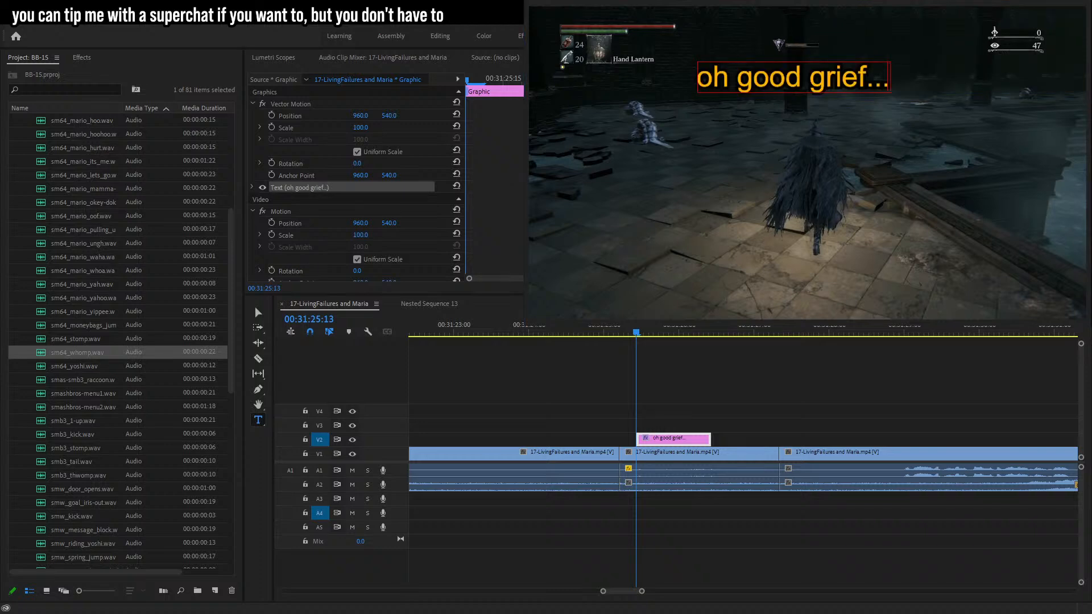
key("ctrl+s")
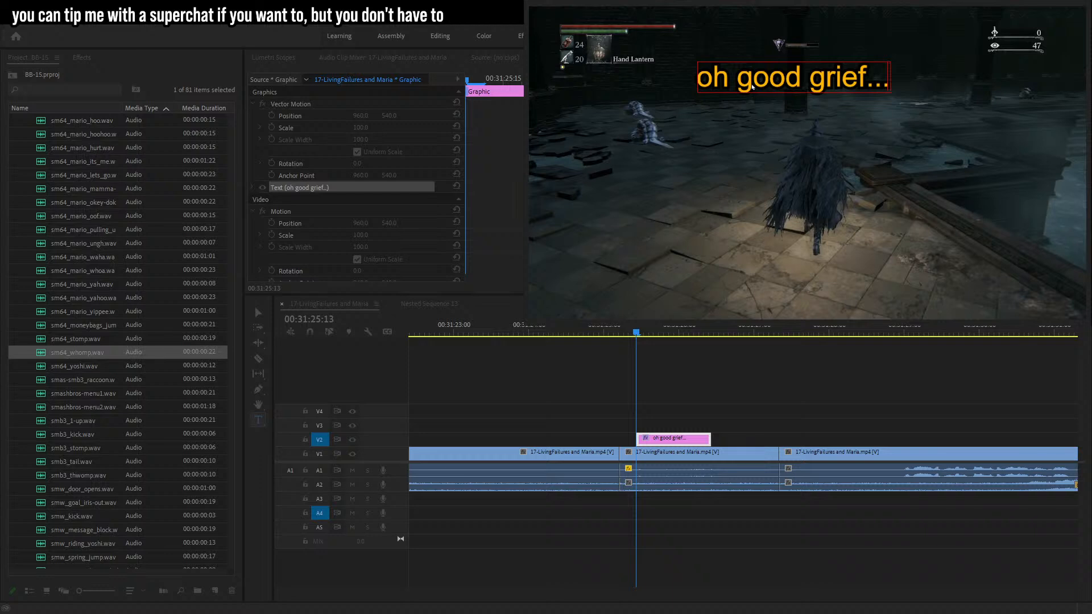
type("t")
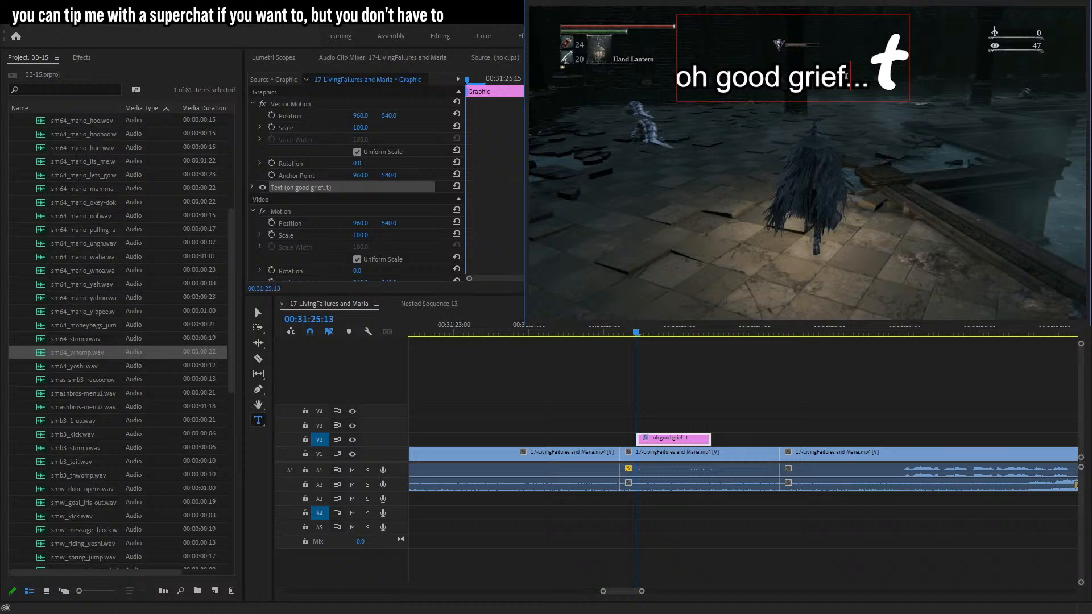
key("BackSpace")
key("BackSpace")
type(".")
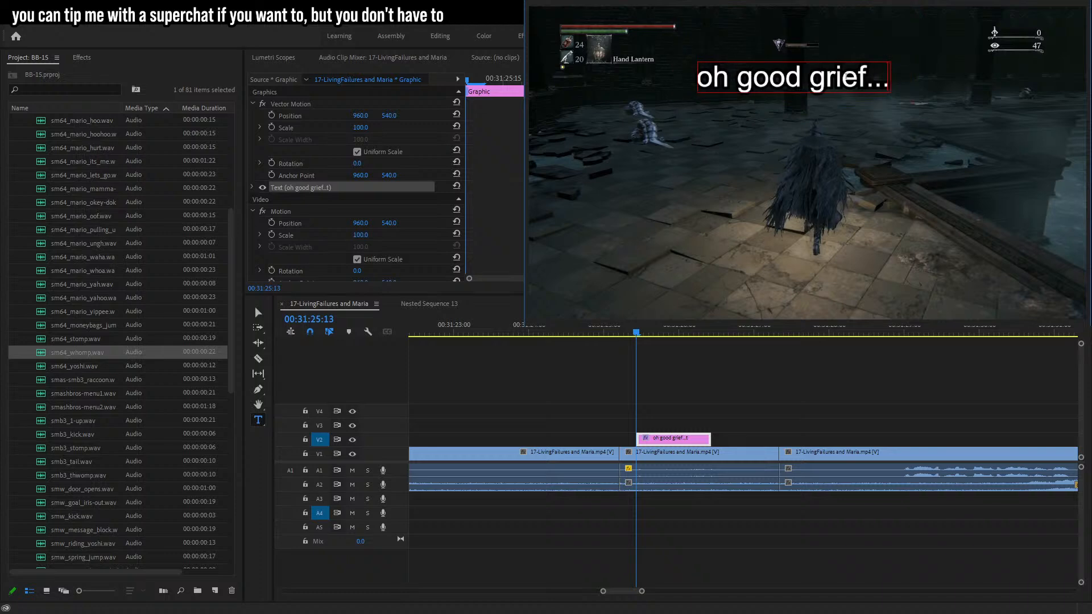
key("Escape")
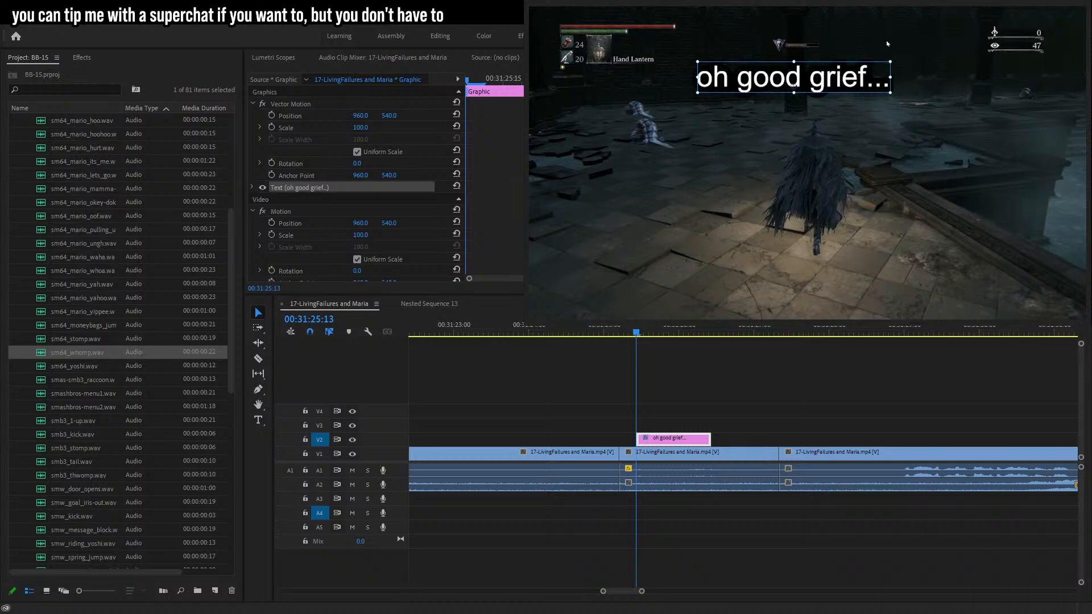
Scale the caption down and place it just above the character's head.
left_click_drag(890, 62, 837, 111)
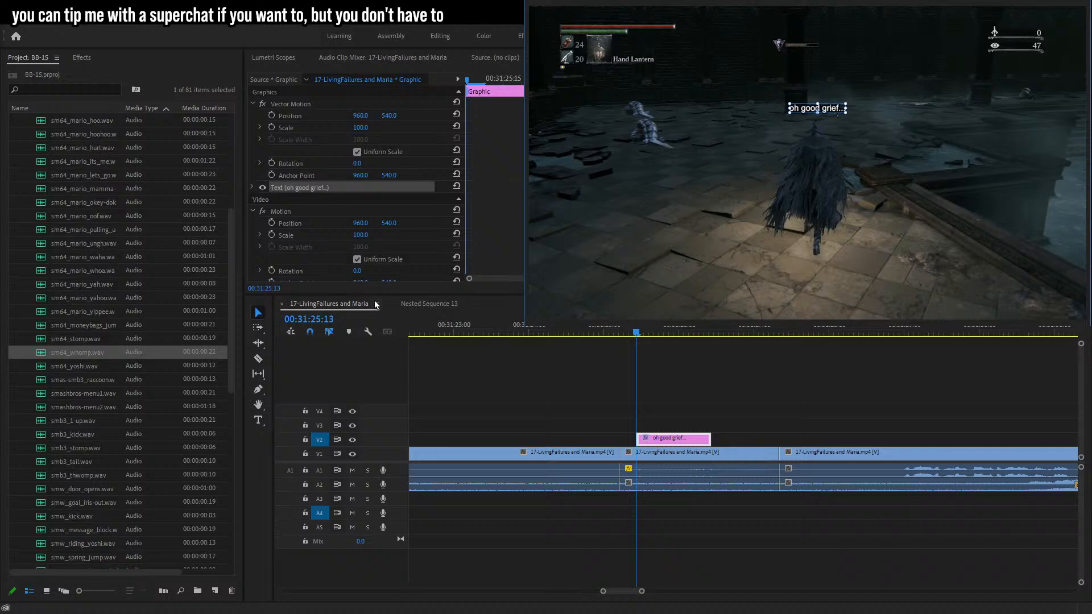
left_click_drag(361, 116, 361, 115)
left_click_drag(812, 164, 819, 130)
Enable Position keyframing on the caption and move it along with the character a couple of frames later.
left_click(272, 116)
key("Right")
key("Right")
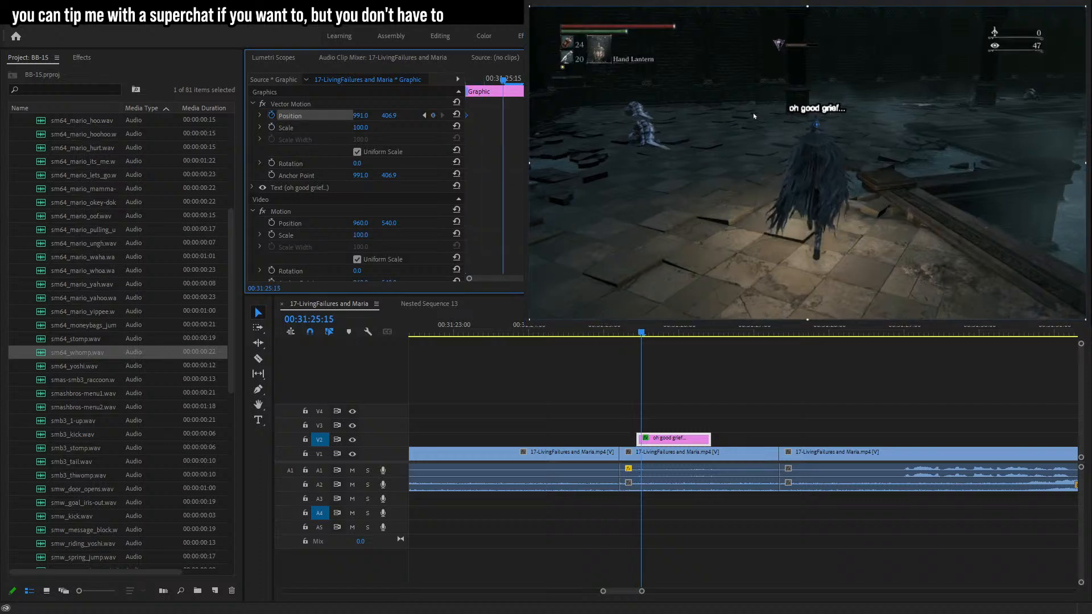
left_click_drag(763, 124, 819, 125)
Advance about twenty frames and reposition the caption to keep tracking the character's head.
key("Right")
key("Right")
key("Right")
key("Right")
key("Right")
key("Right")
key("Right")
key("Right")
key("Right")
key("Right")
key("Right")
key("Right")
key("Right")
key("Right")
key("Right")
key("Right")
key("Right")
key("Right")
key("Right")
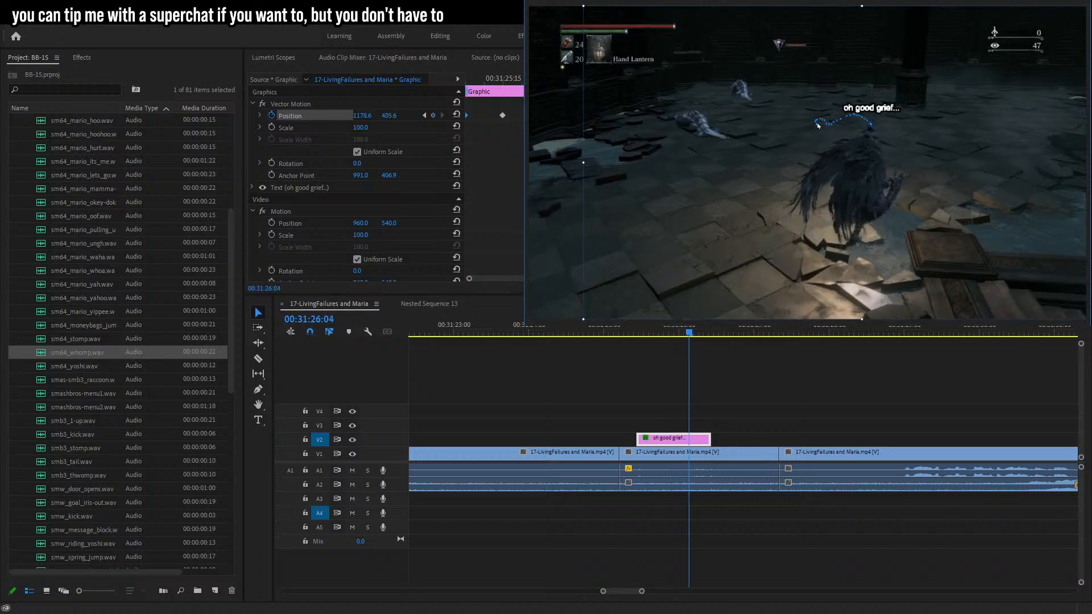
key("Right")
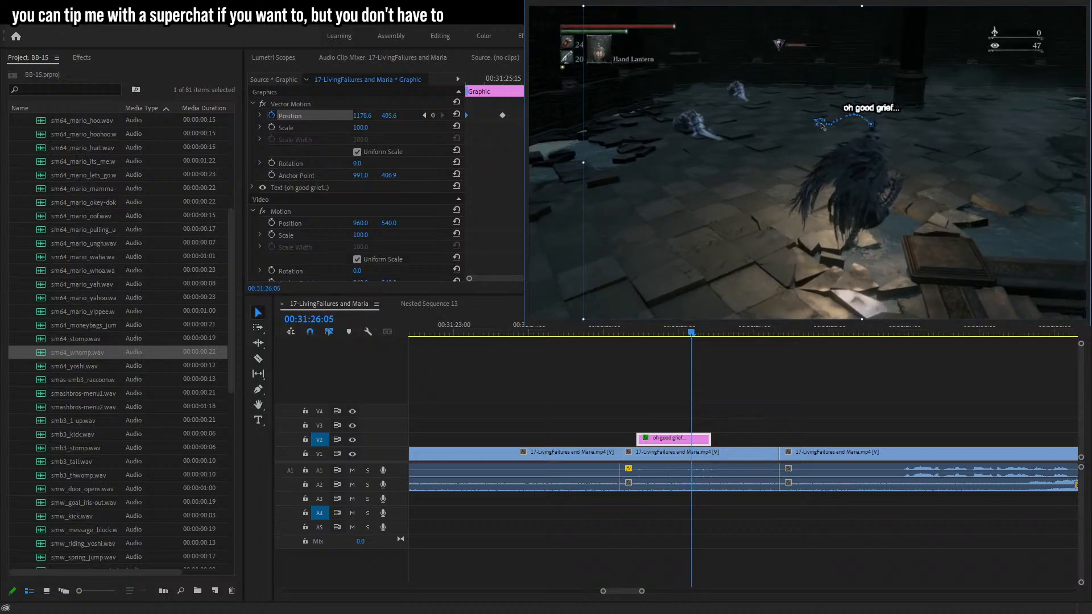
left_click_drag(852, 147, 851, 144)
Step ahead several frames and extend the caption clip's end slightly on V2.
key("Right")
key("Right")
key("Right")
key("Right")
key("Right")
key("Right")
key("Right")
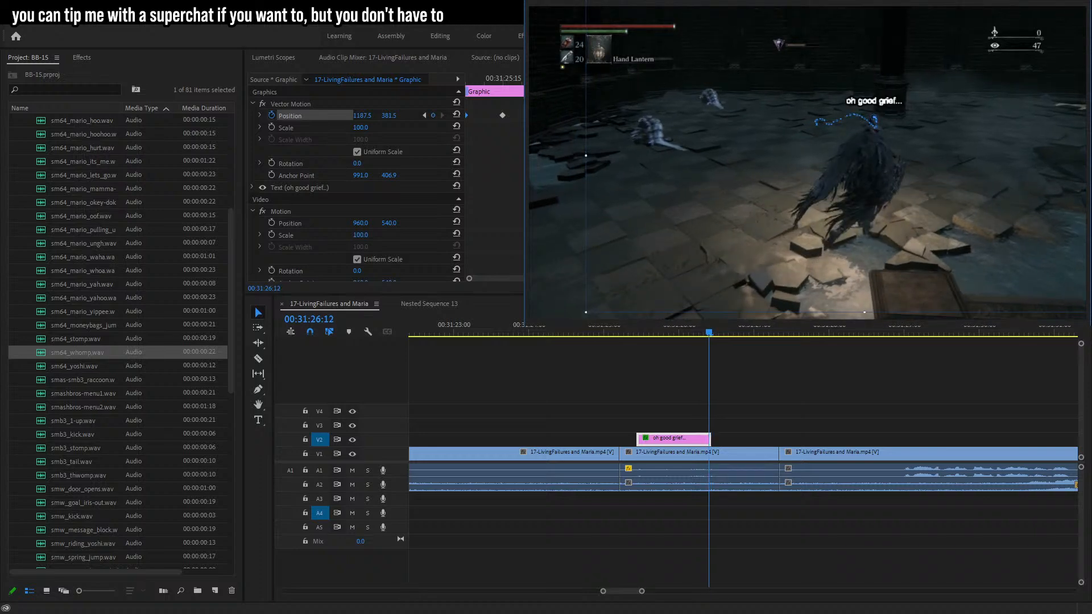
left_click(831, 386)
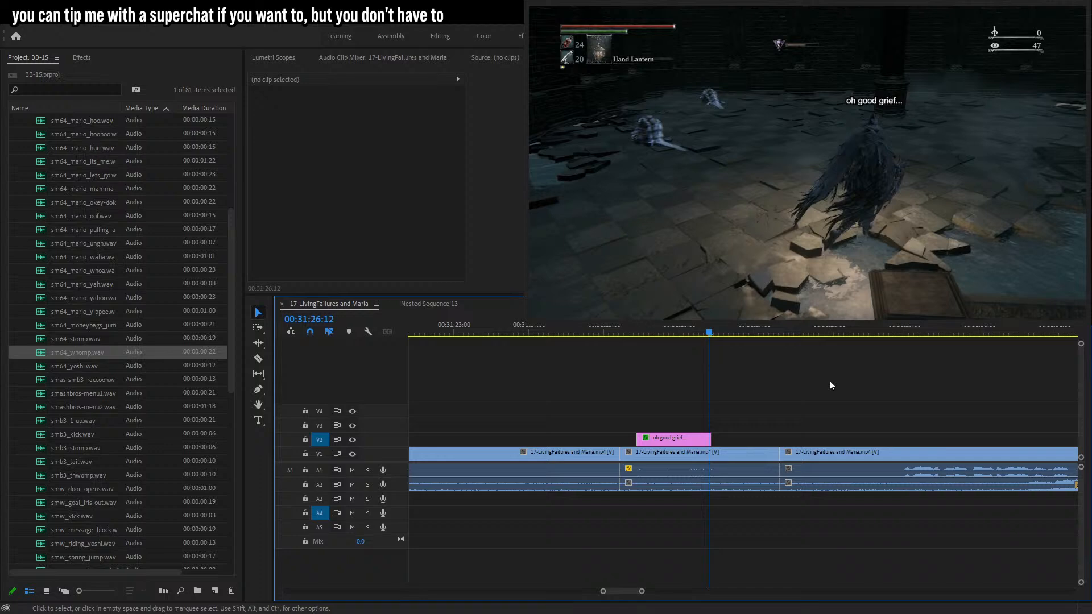
left_click_drag(710, 438, 717, 435)
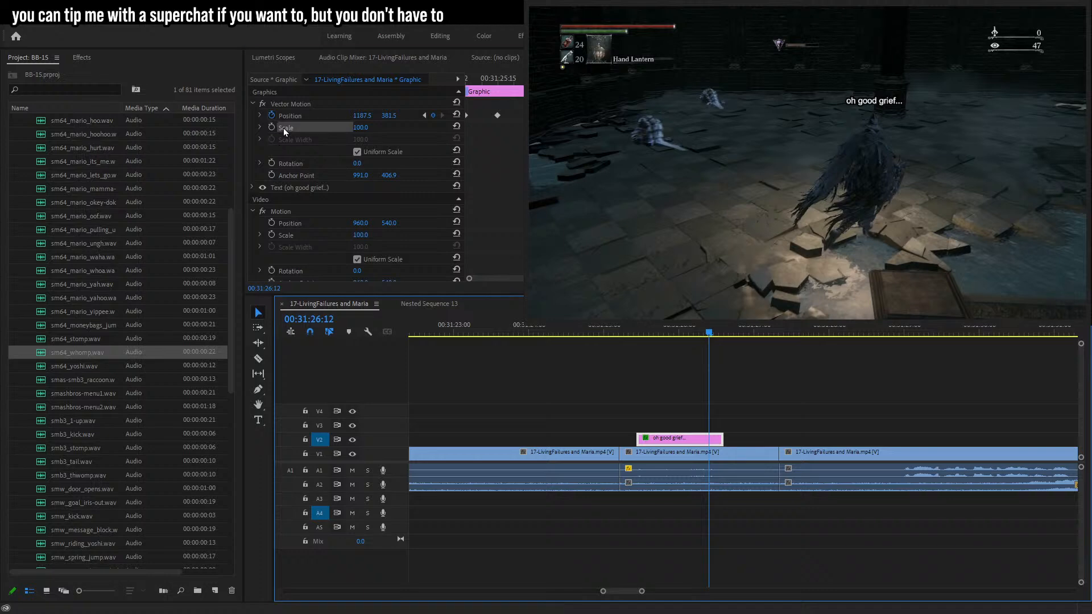
Select the caption's Position keyframes, step forward a few frames, and move the caption to follow the character.
left_click(294, 116)
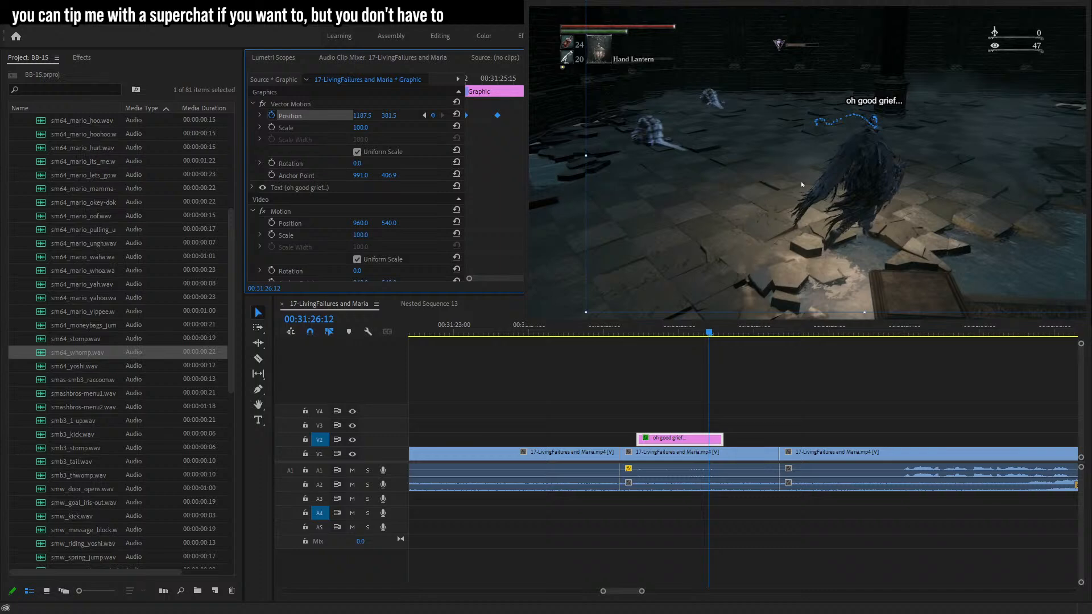
key("Right")
key("Right")
key("Right")
key("Right")
key("Right")
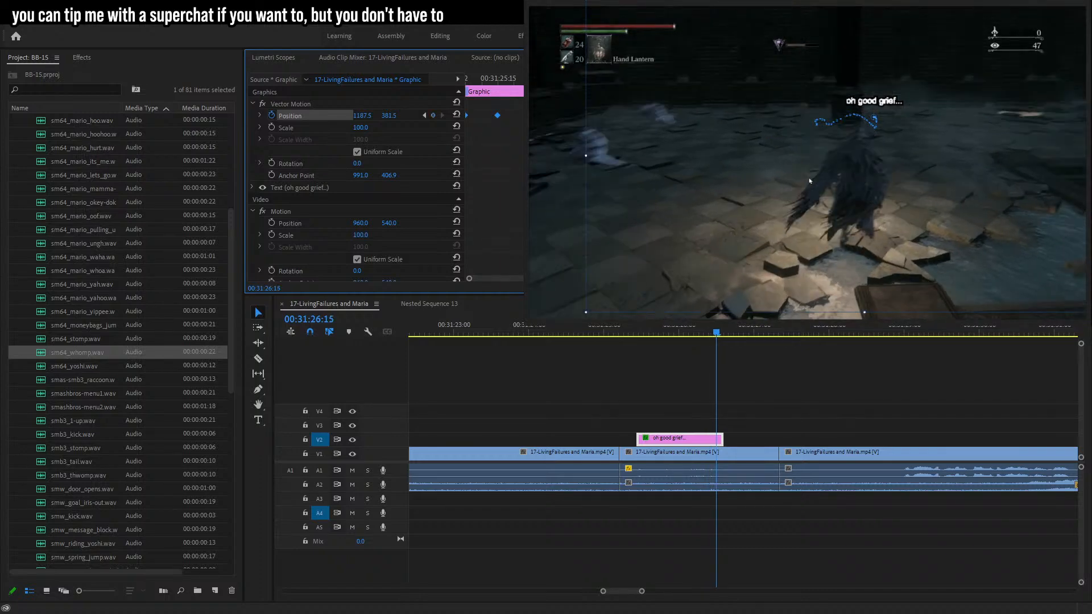
key("Right")
left_click(812, 180)
key("Left")
left_click_drag(821, 178, 792, 191)
Review the caption's tracking motion by stepping through frames and playing back.
key("Left")
key("Left")
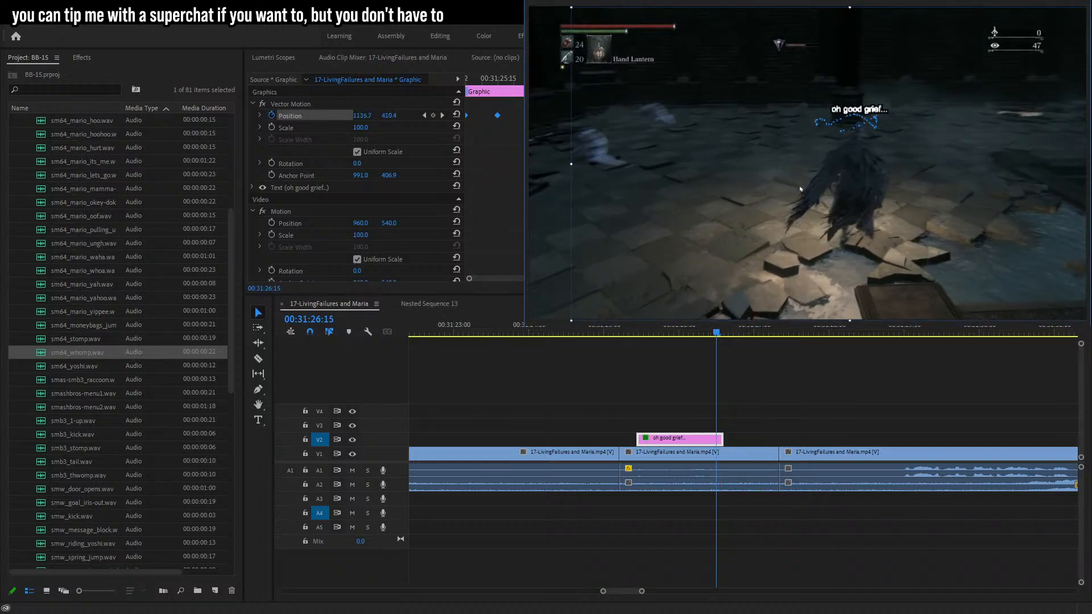
key("Left")
key("Left")
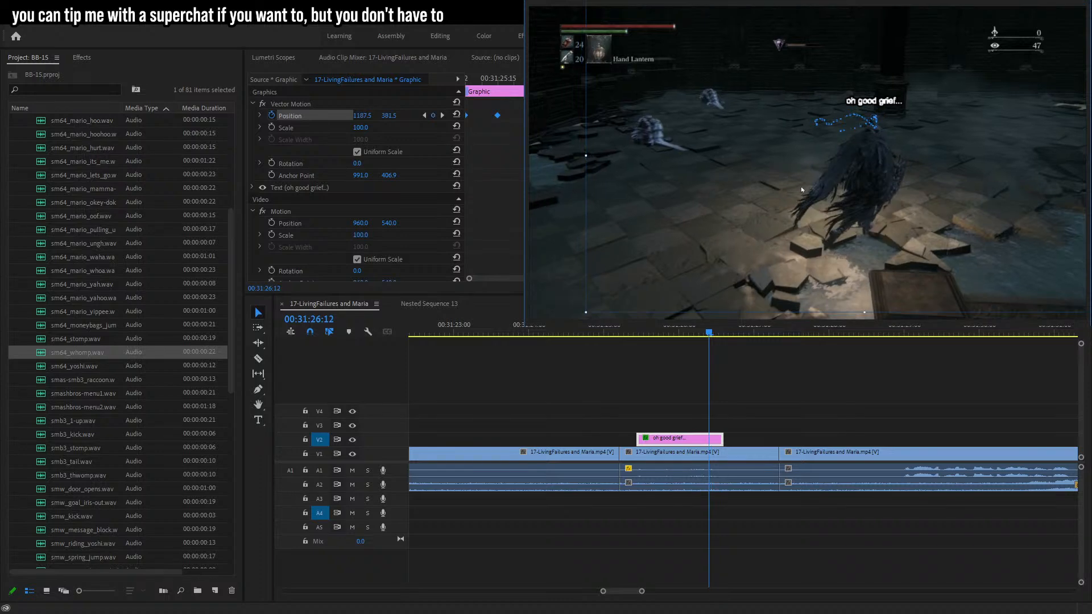
key("Right")
key("Right")
key("Right")
key("Right")
key("Right")
key("Right")
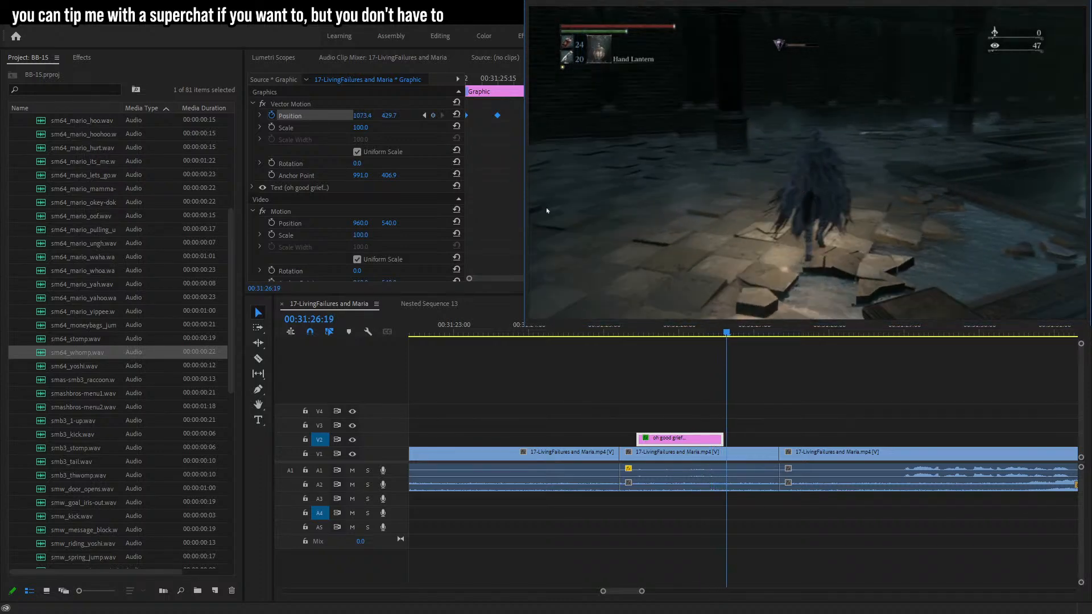
left_click(641, 332)
key("space")
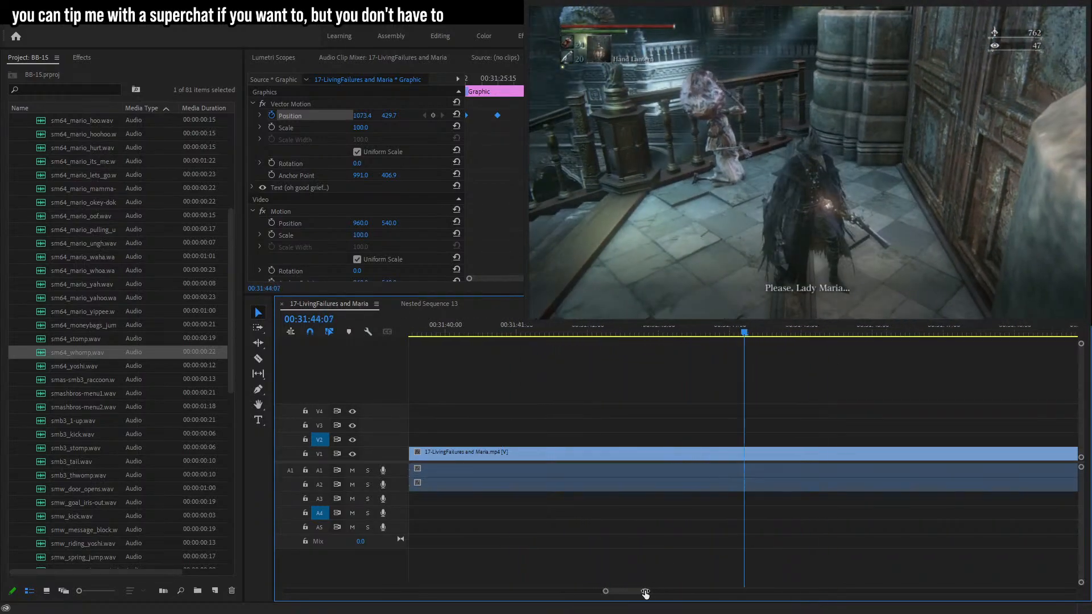
Razor-cut the clip at 00:32:13:02 and play back the section.
scroll(720, 589, "down", 5)
left_click(924, 537)
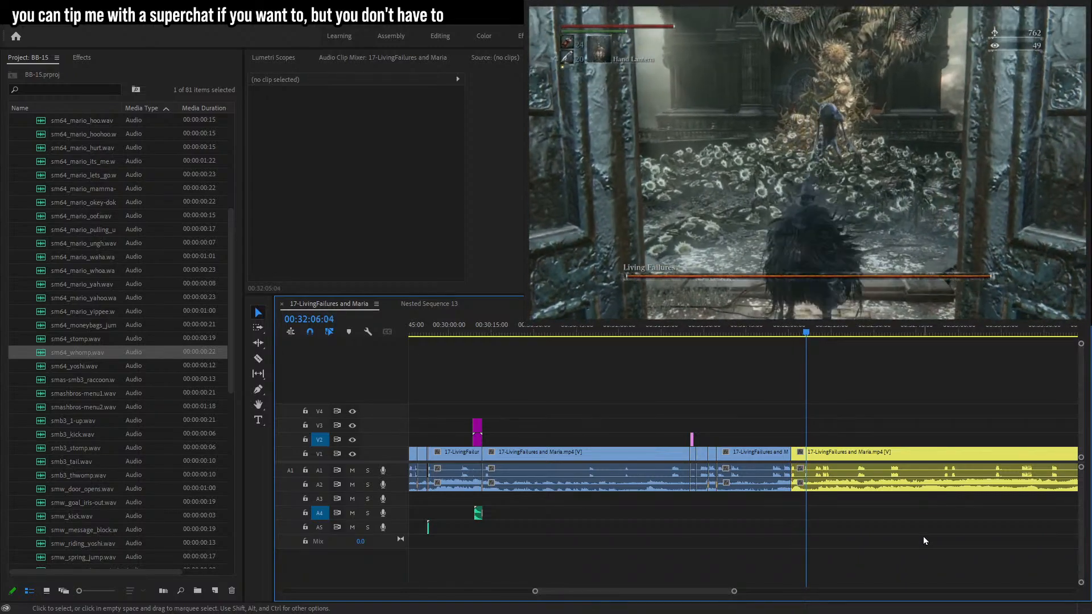
left_click_drag(734, 591, 655, 594)
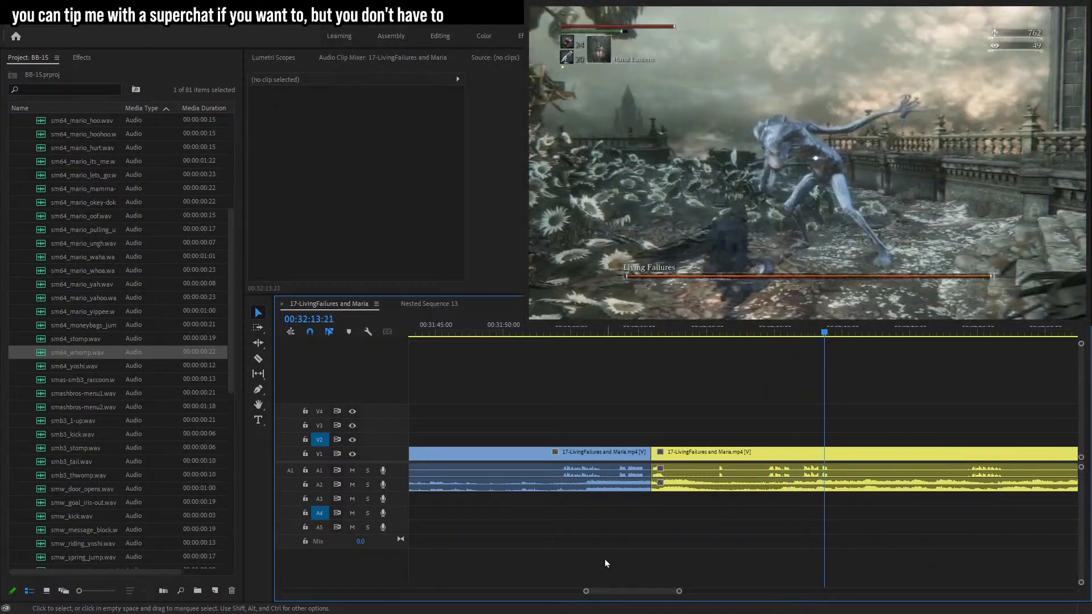
left_click_drag(675, 592, 648, 592)
left_click_drag(619, 333, 645, 336)
key("c")
left_click(653, 452)
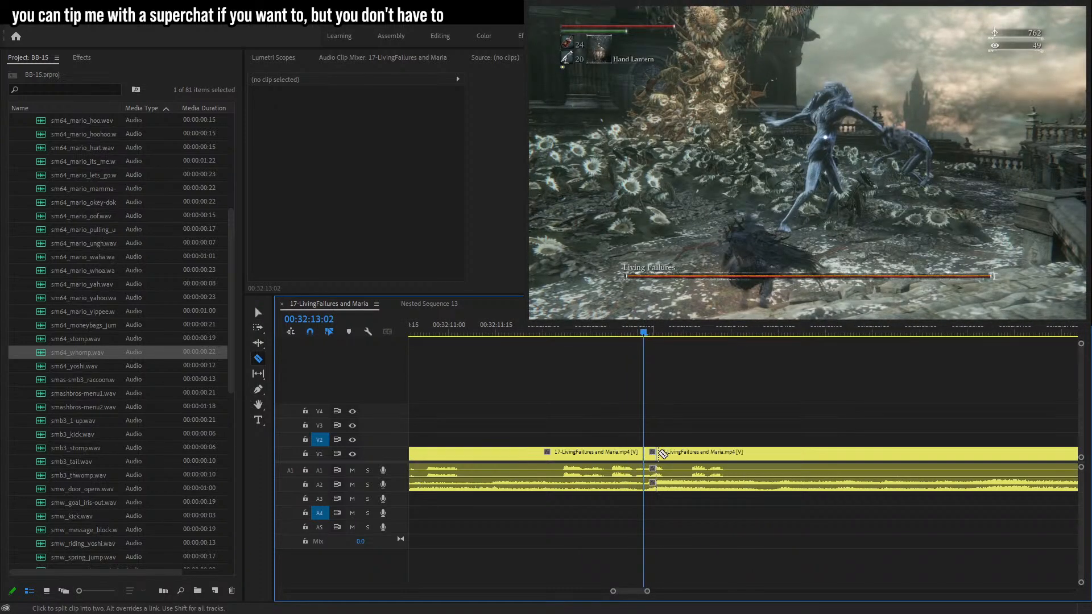
key("space")
key("space")
Make a second cut around 00:32:13:13 and delete the A1 audio segment between the cuts to censor it.
left_click(678, 454)
key("ctrl+z")
left_click(671, 458)
key("v")
left_click(653, 473)
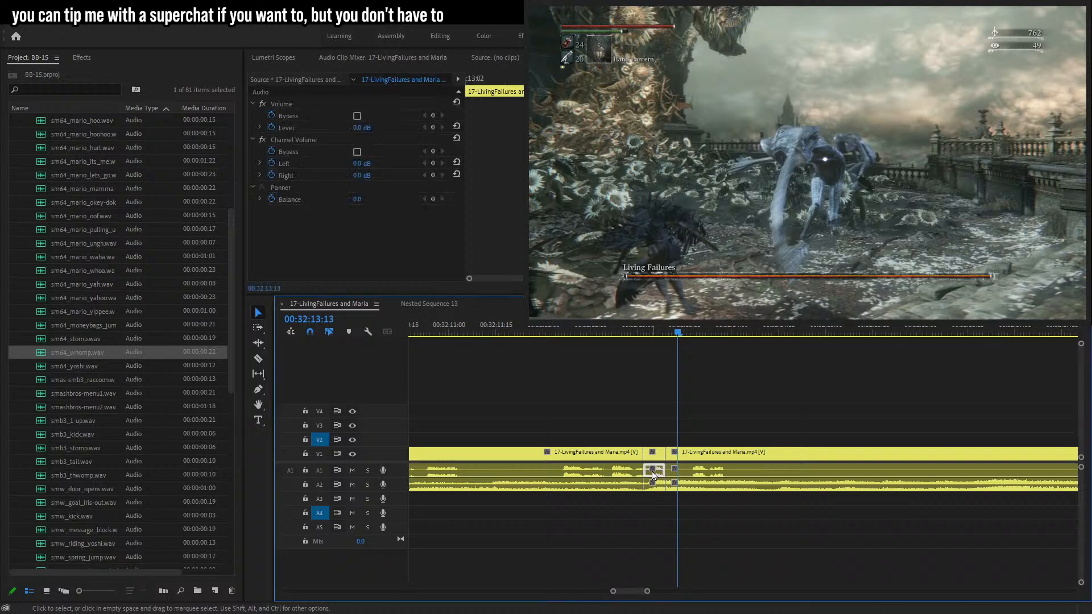
key("Delete")
Place the sm64_big_goomba sound from the CENSORsfx bin on A5 over the cut, set its level to -5 dB, and play back.
scroll(86, 395, "up", 5)
scroll(87, 391, "up", 1)
left_click_drag(83, 275, 111, 367)
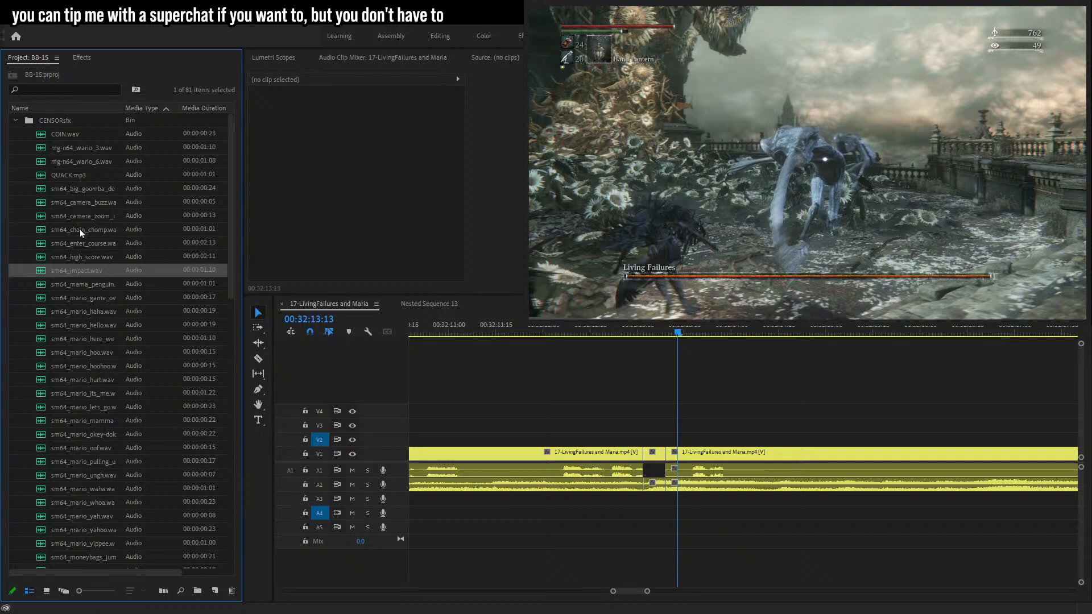
left_click_drag(85, 189, 658, 530)
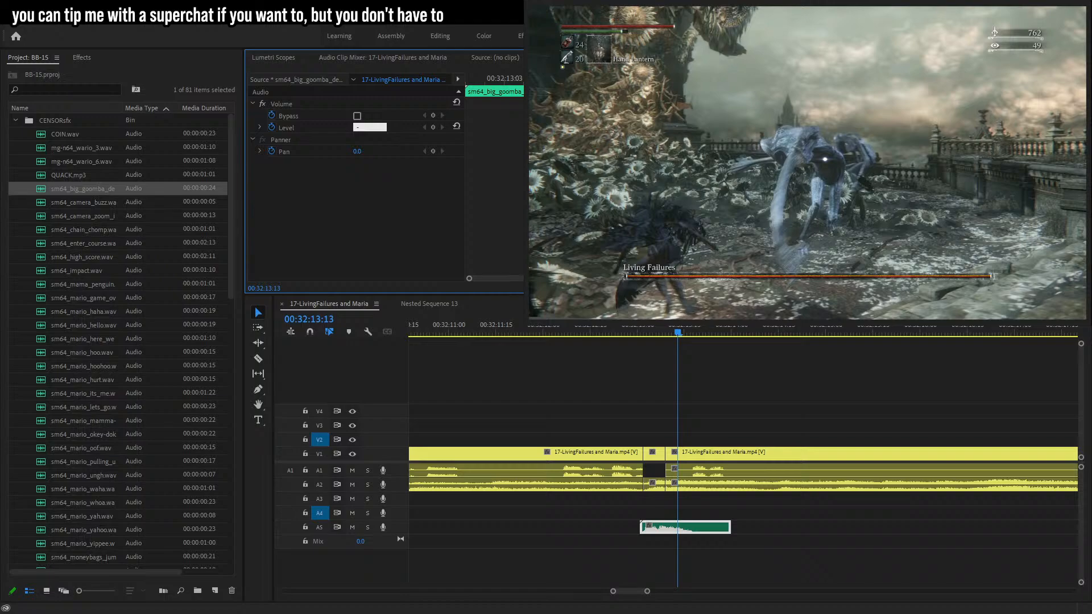
left_click(622, 332)
key("space")
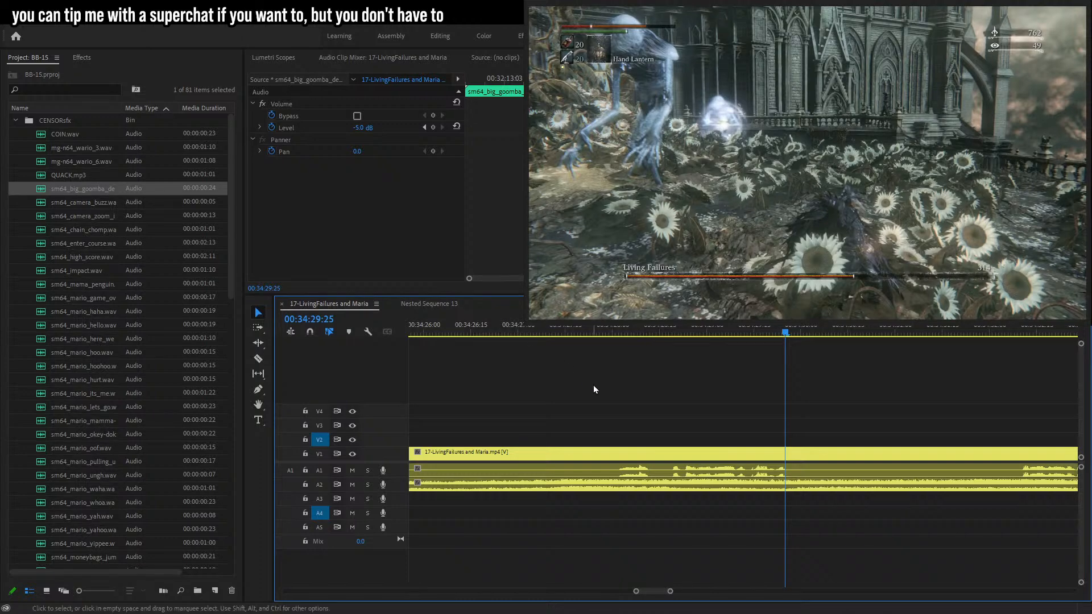
Cut the A1 audio from 00:34:28:06 to about 00:34:28:12 and delete that segment to censor it.
left_click_drag(660, 333, 673, 333)
key("space")
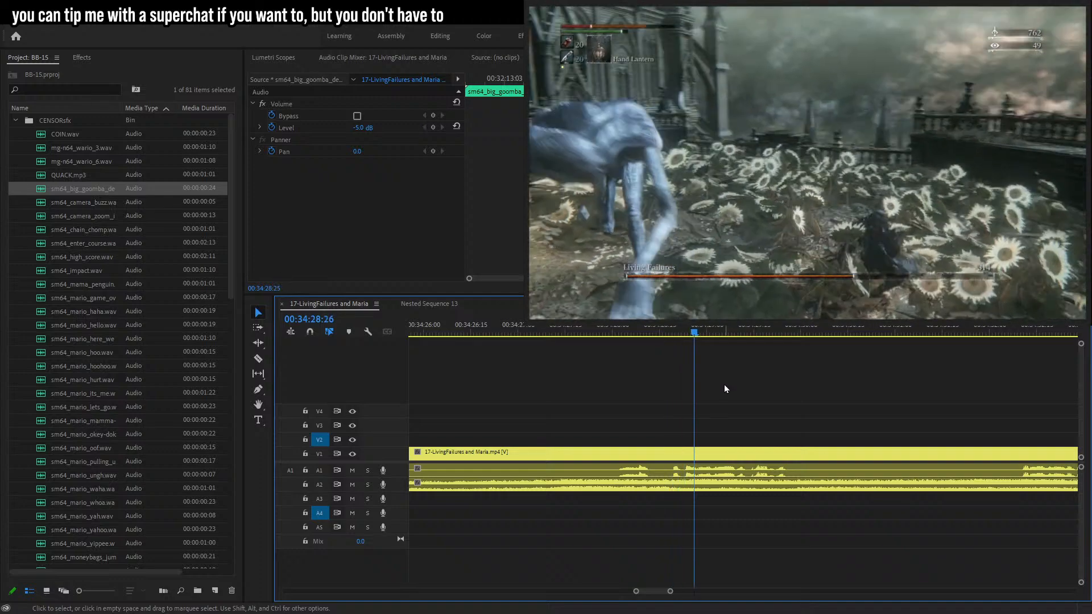
left_click_drag(591, 335, 633, 333)
key("c")
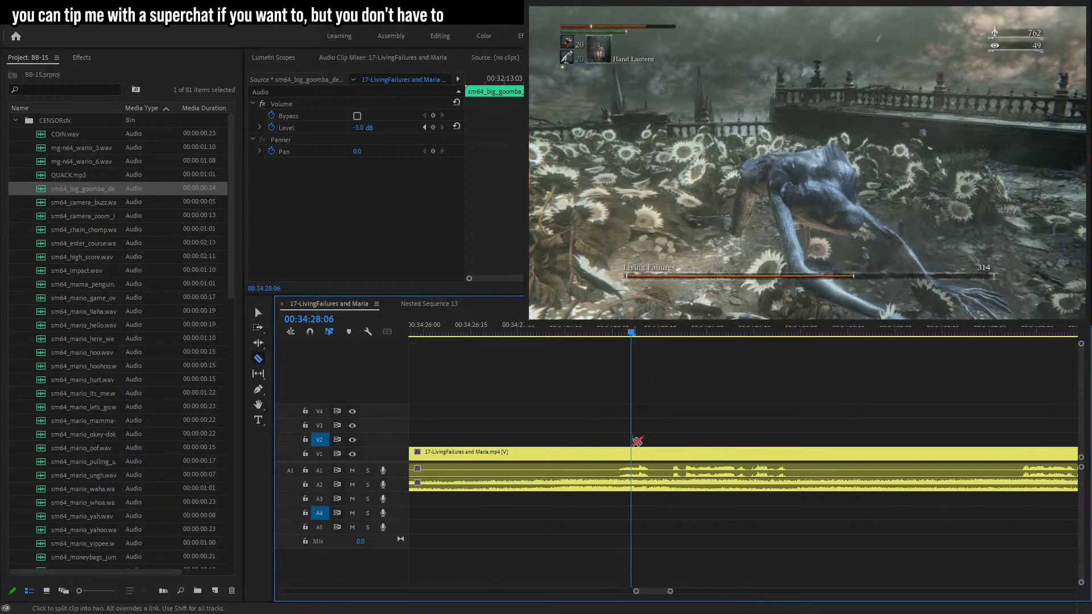
left_click(632, 454)
key("space")
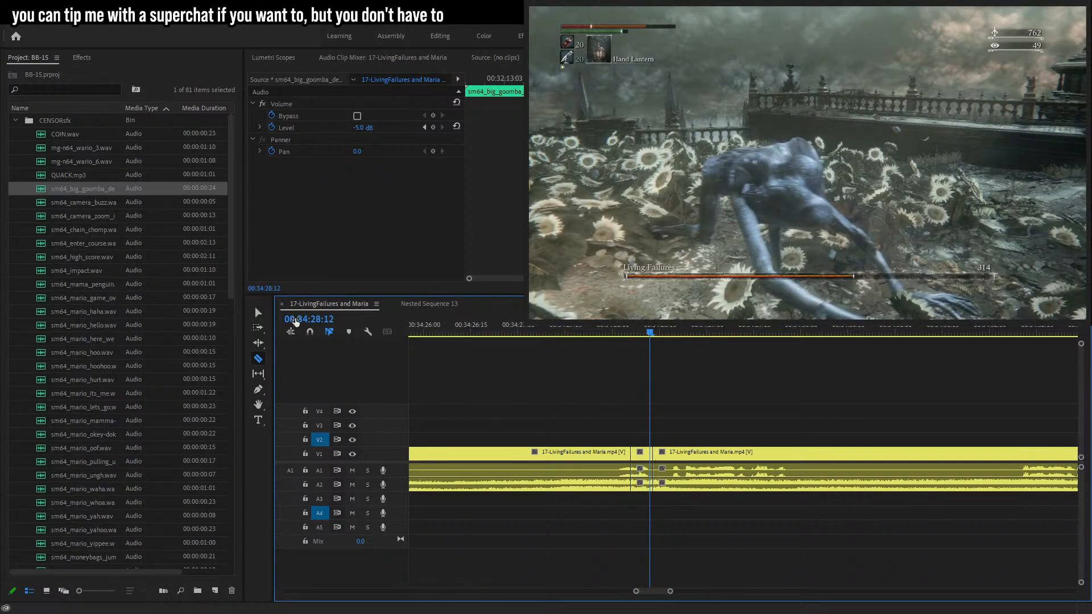
left_click(656, 458)
key("v")
left_click(644, 475)
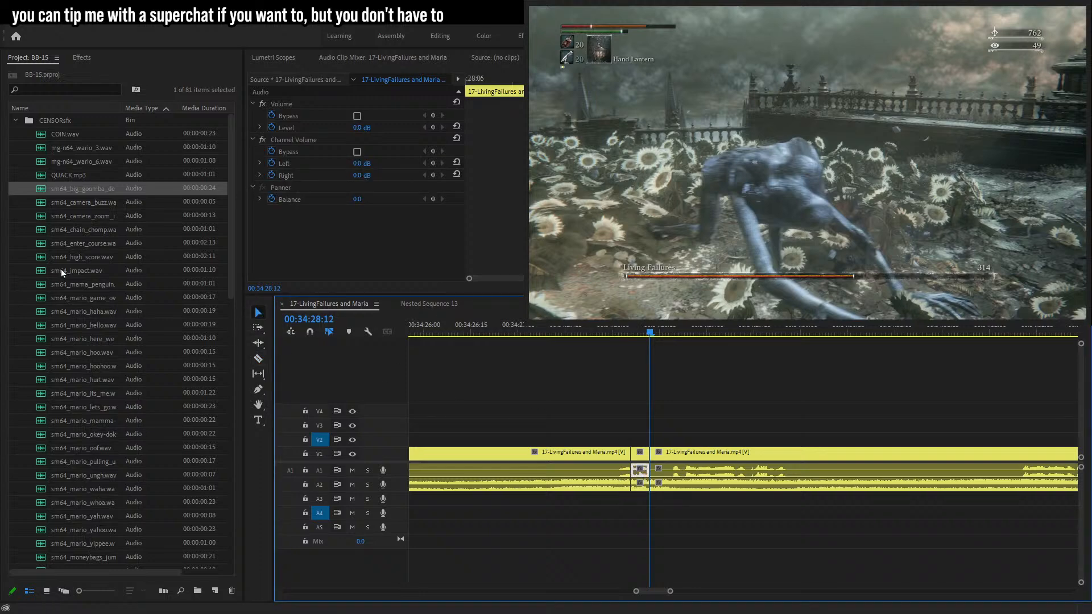
key("Delete")
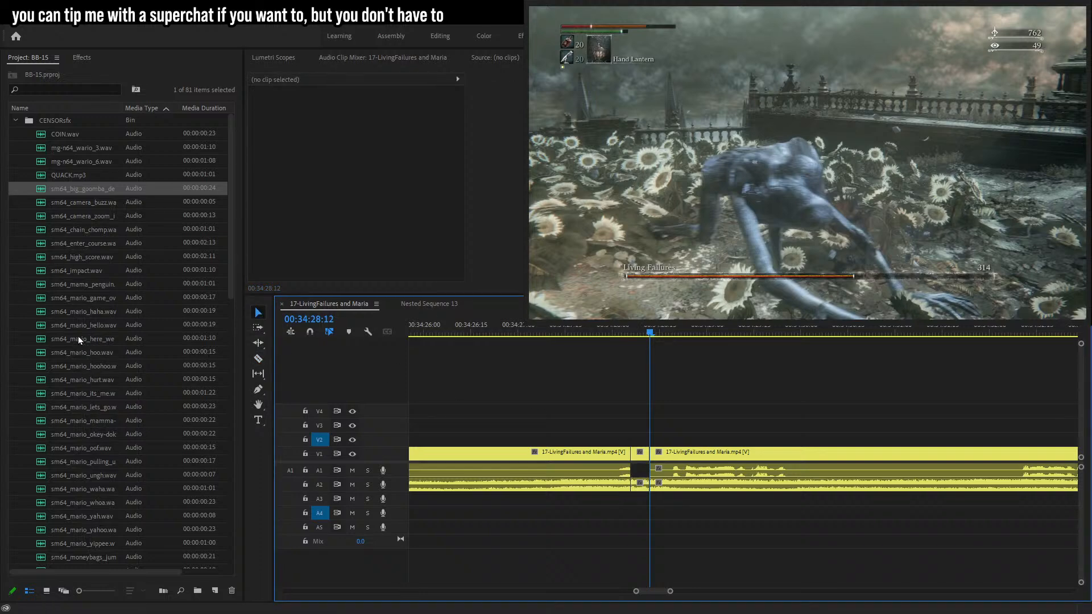
Place the sm64_moneybags sound on A5 over the cut, set its level to -3 dB, and play back.
left_click_drag(81, 270, 104, 348)
scroll(85, 378, "down", 5)
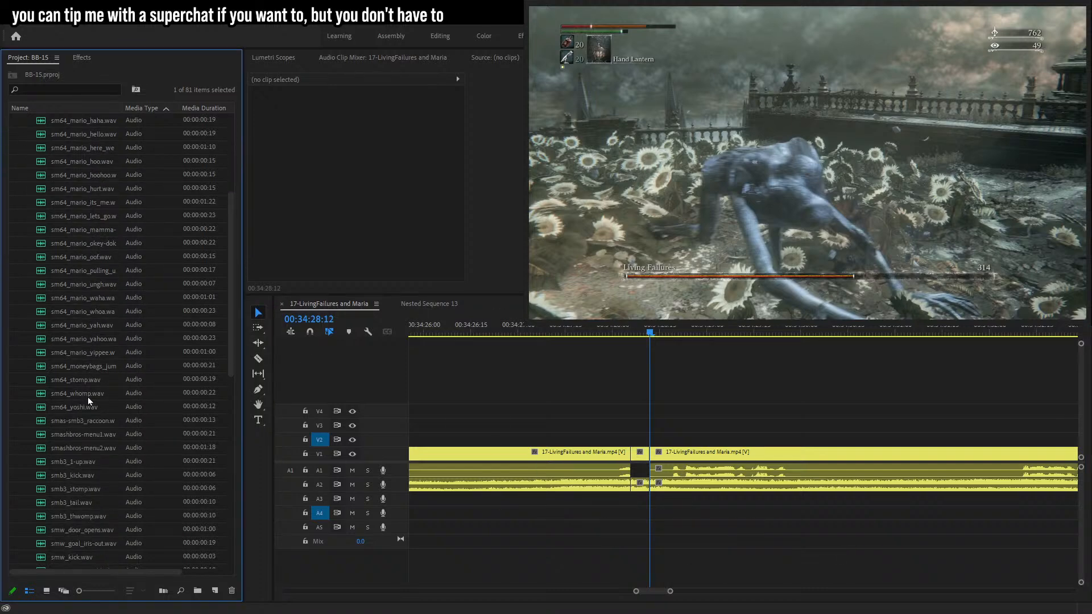
left_click_drag(85, 366, 629, 532)
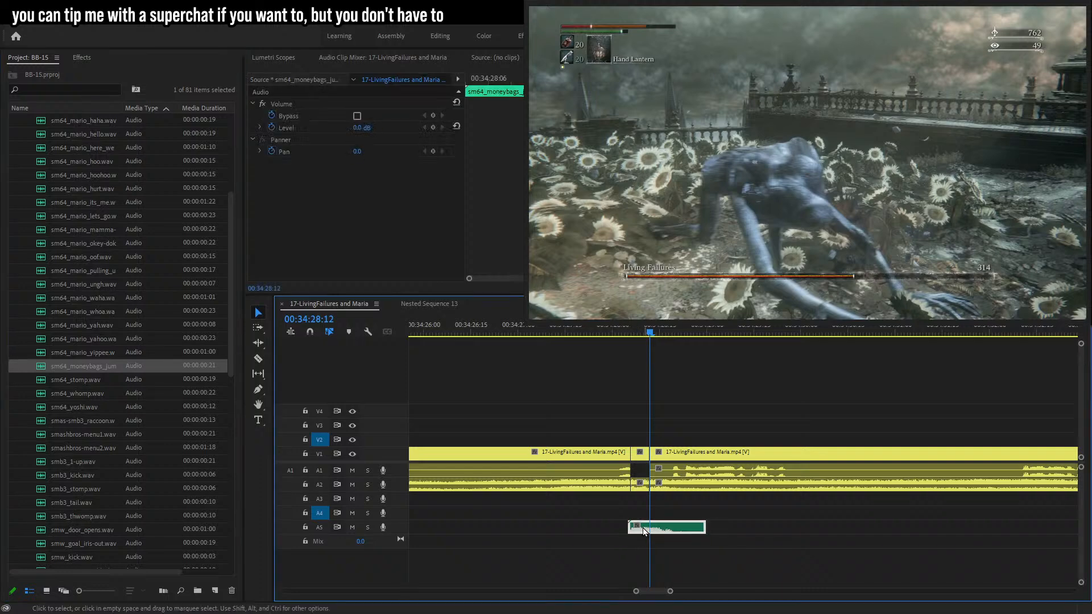
left_click(369, 126)
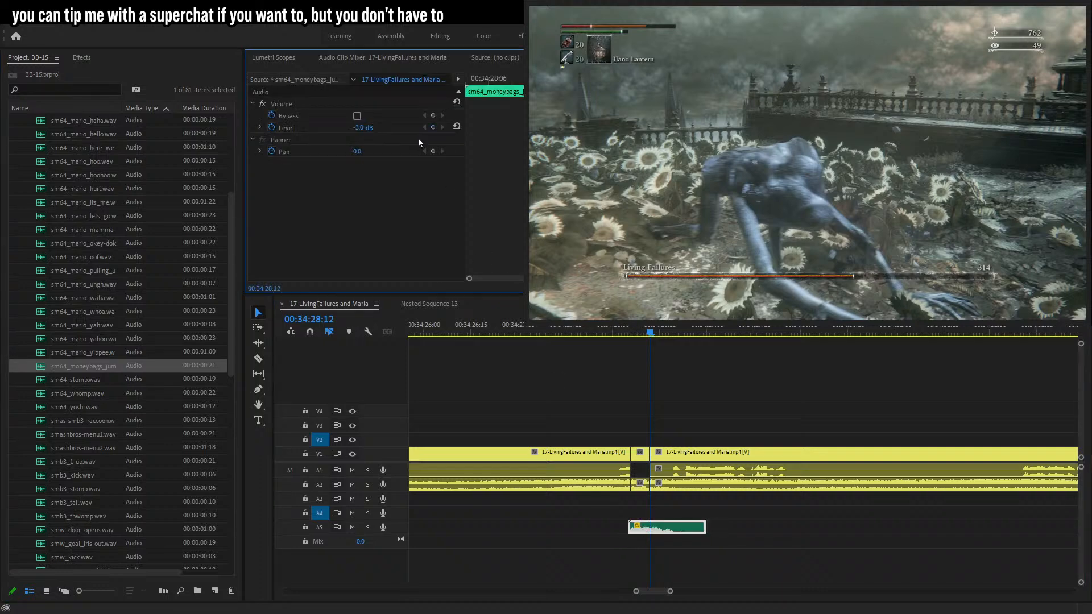
left_click(583, 326)
key("space")
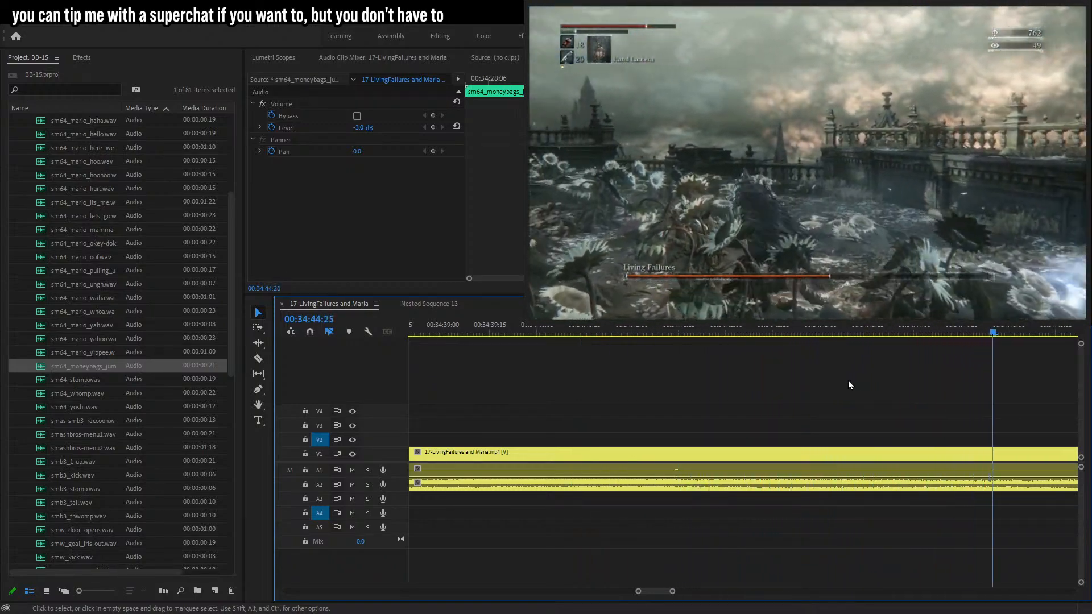
Cut the A1 audio around 00:35:14 and delete the short segment between the cuts to censor it.
left_click_drag(672, 592, 697, 591)
left_click(925, 553)
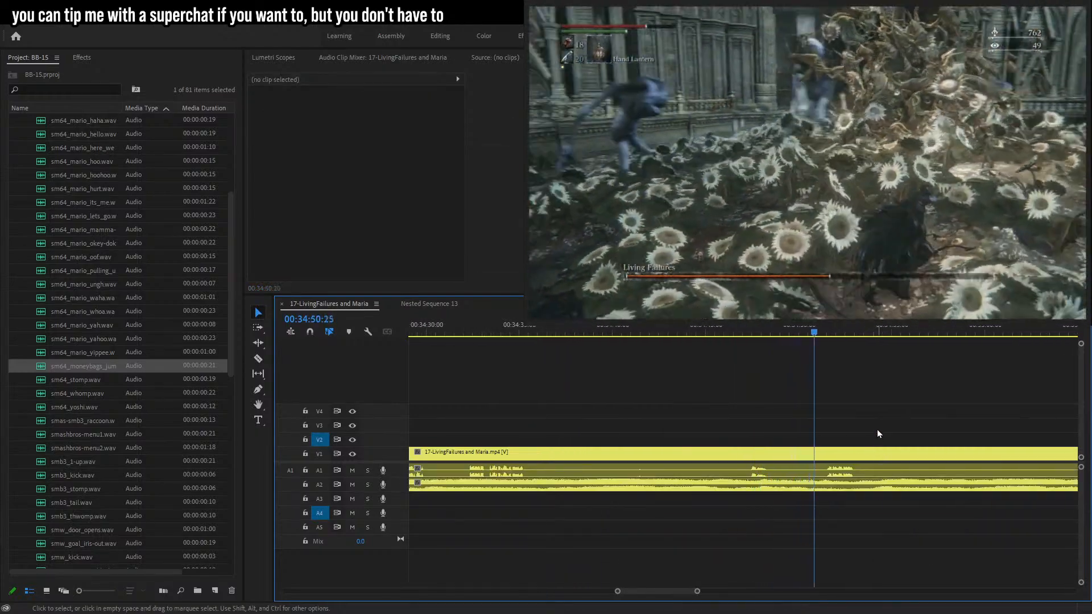
scroll(702, 593, "down", 2)
left_click(845, 333)
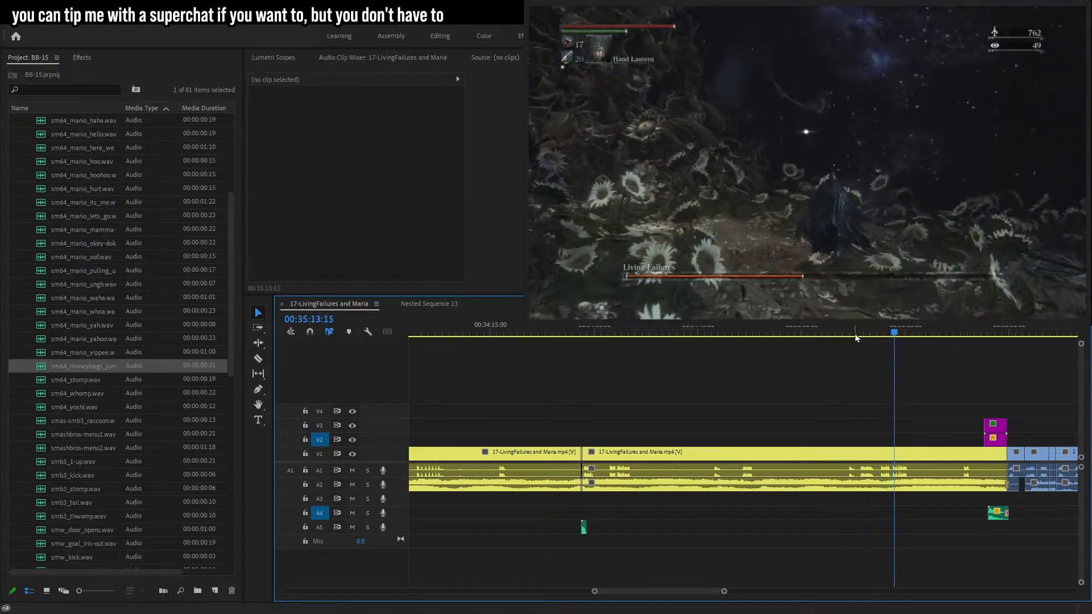
left_click_drag(724, 591, 681, 590)
left_click_drag(629, 341, 661, 337)
key("s")
key("c")
left_click(659, 454)
key("Right")
key("Right")
left_click(664, 455)
key("Right")
key("Right")
key("Right")
key("Right")
key("Right")
left_click(676, 454)
left_click(260, 313)
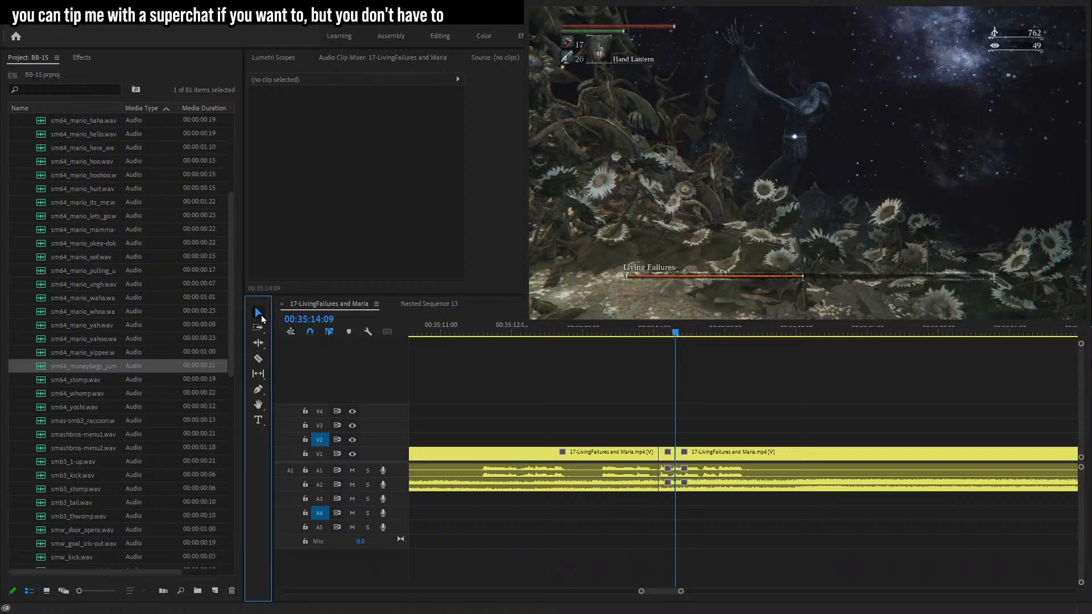
left_click(667, 473)
key("Delete")
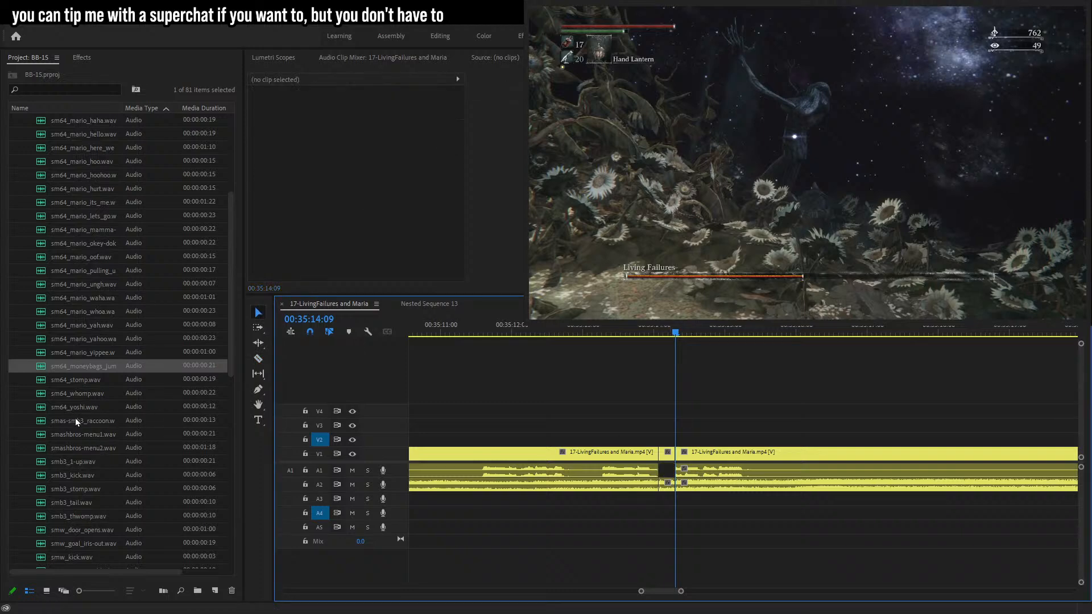
Place the sm64_chain_chomp sound from the CENSORsfx bin on A5 over the cut, set its level to -6 dB, and play back.
scroll(77, 367, "up", 5)
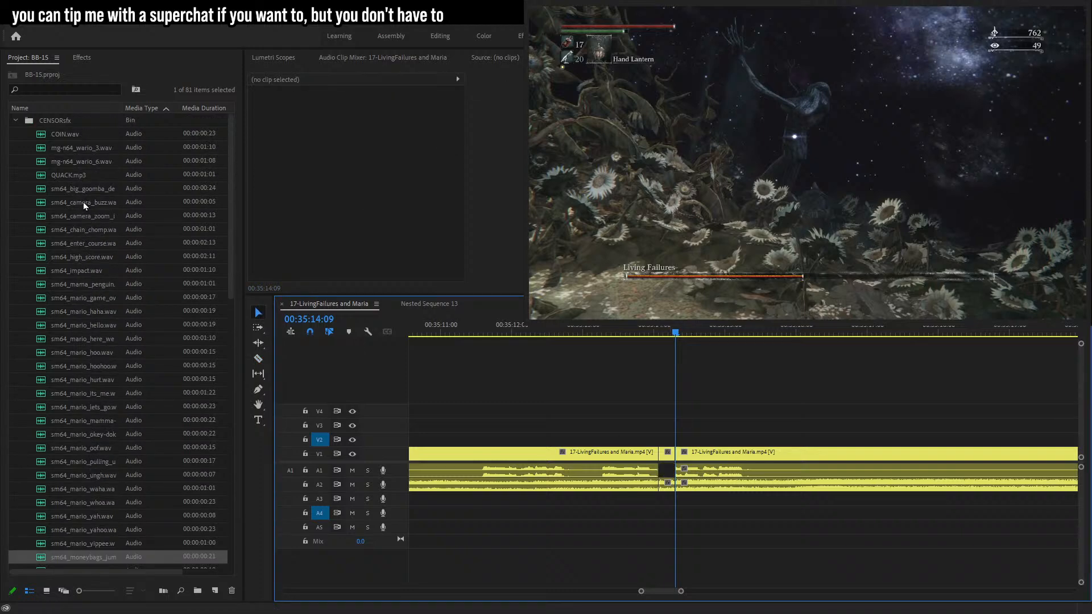
left_click_drag(87, 232, 672, 533)
left_click(374, 126)
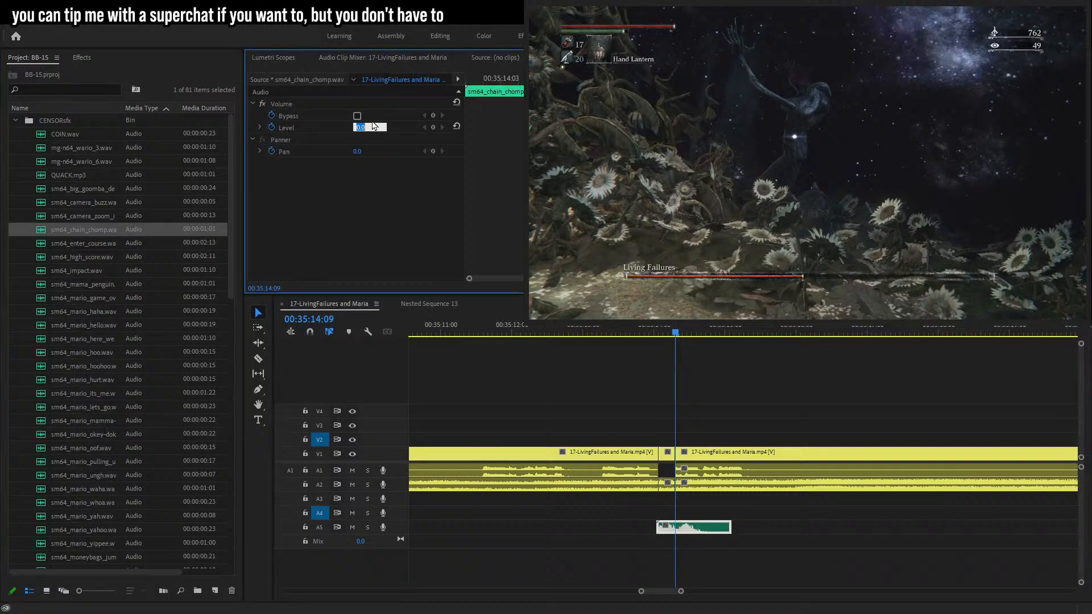
left_click(624, 325)
key("space")
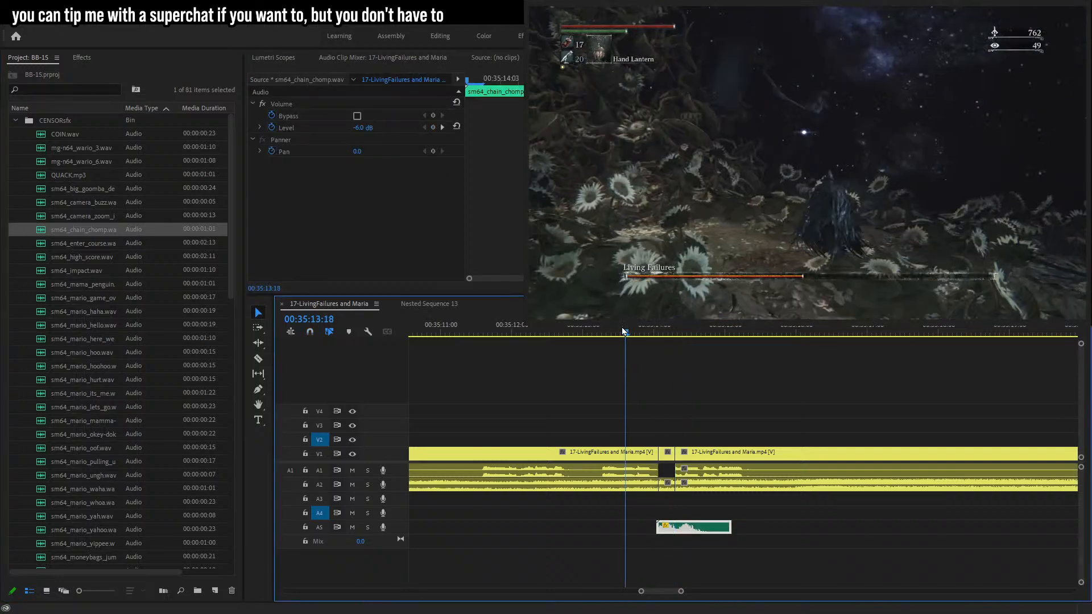
key("space")
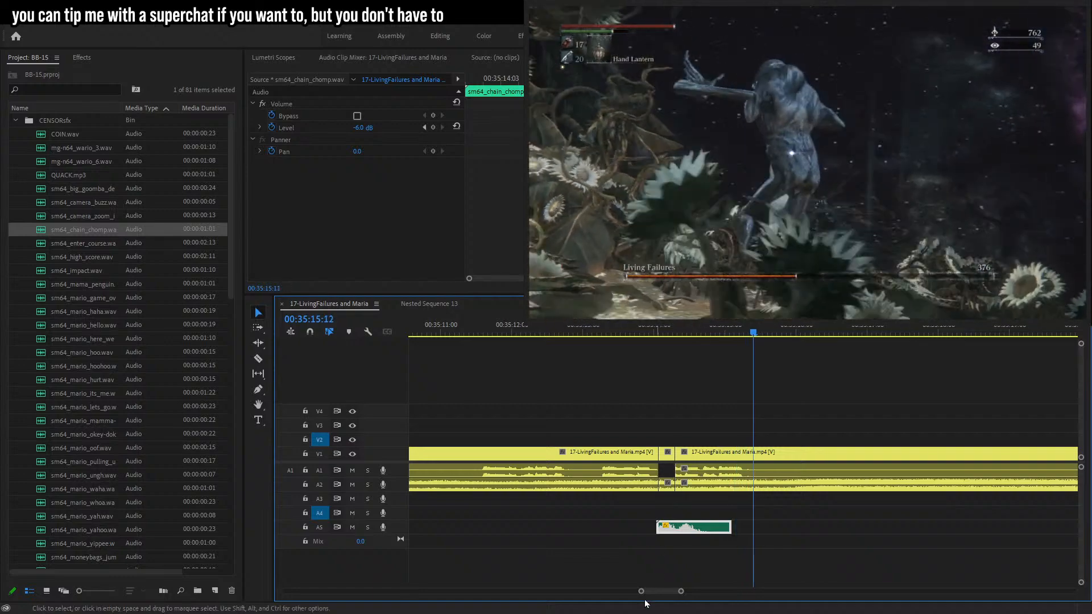
Place the speak-black-s.png bubble on V2 at 00:35:07:00 and lengthen the clip.
mouse_move(681, 592)
left_mouse_down()
mouse_move(700, 587)
mouse_move(671, 592)
left_mouse_up()
left_click(586, 331)
left_click(674, 329)
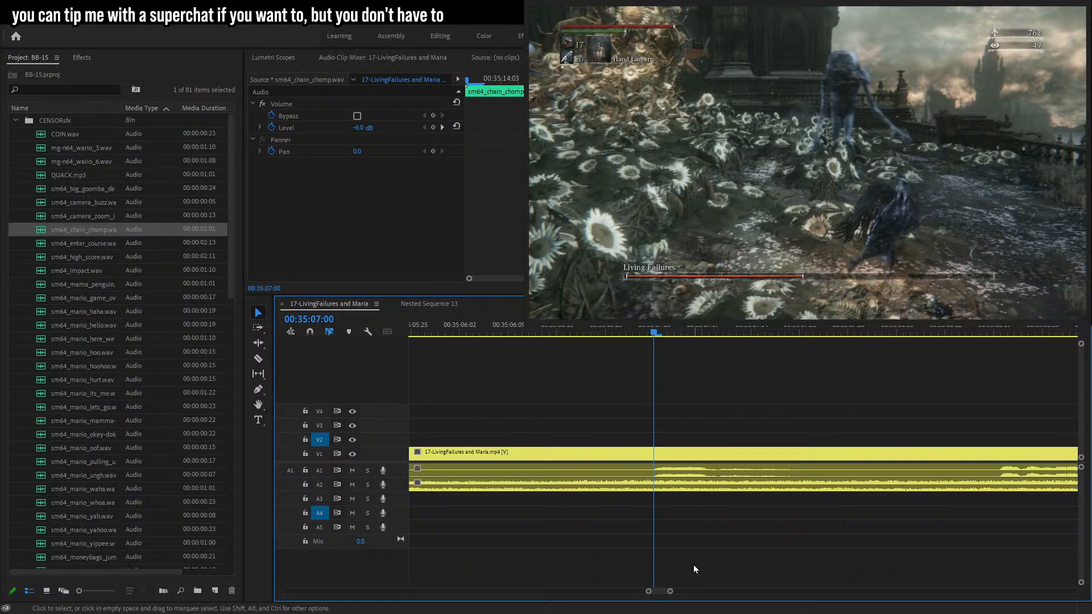
left_click(15, 121)
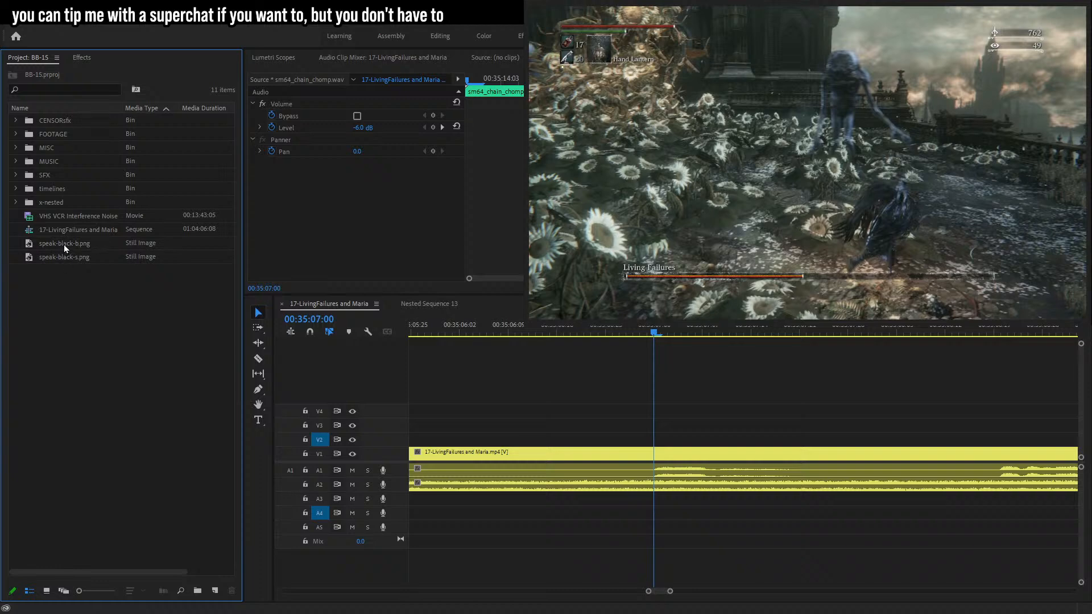
left_click_drag(60, 257, 647, 438)
key("s")
key("space")
left_click_drag(819, 439, 847, 439)
left_click(657, 334)
key("t")
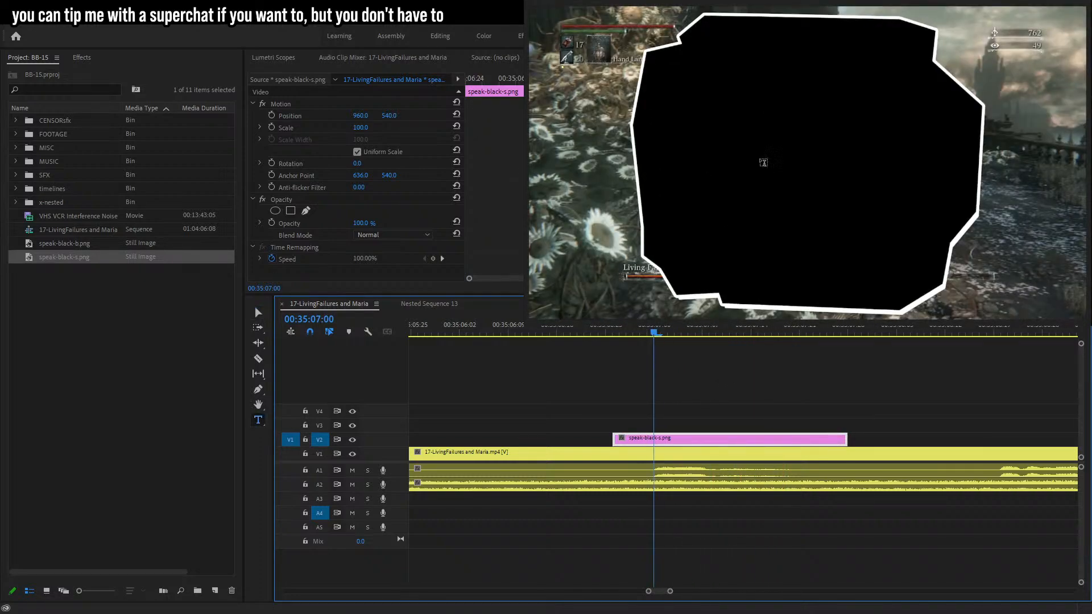
Add the caption text "oookay.." inside the speech bubble.
left_click(753, 146)
type("Ooky")
key("BackSpace")
type("ay,.")
type(".")
key("Left")
key("Left")
key("BackSpace")
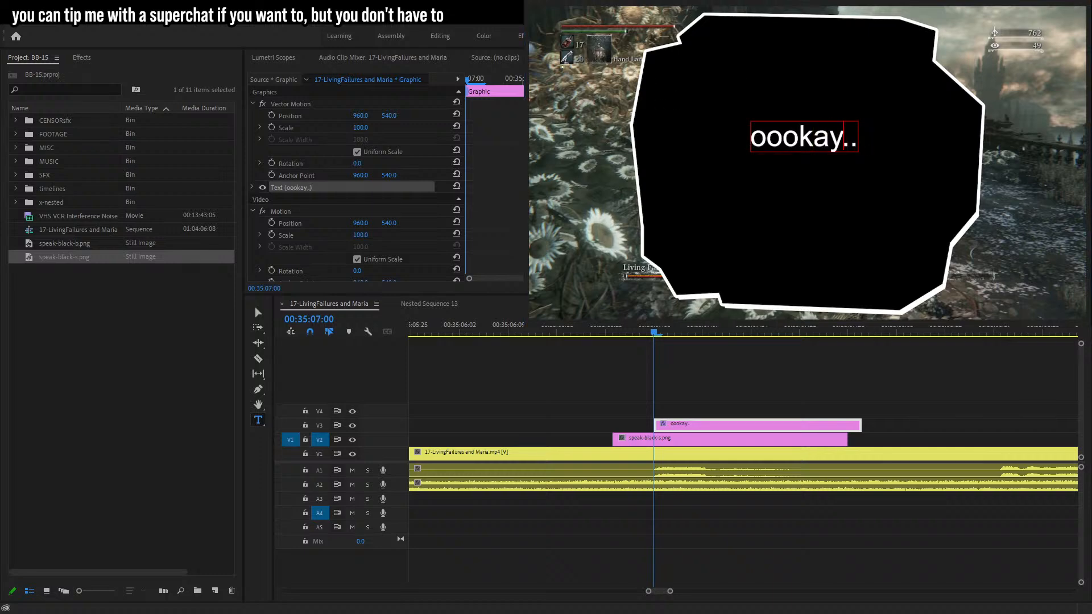
Replace the bubble with speak-black-b.png and trim the text clip to match the bubble's span.
left_click(257, 312)
left_click(547, 340)
key("d")
left_click_drag(66, 247, 614, 442)
key("Delete")
left_click_drag(818, 442, 854, 442)
left_click(779, 423)
left_click_drag(777, 424, 736, 424)
left_click_drag(820, 424, 854, 423)
Enlarge and reposition the caption text so it fills the bubble.
left_click(819, 135)
left_click_drag(859, 162, 899, 178)
left_click_drag(855, 157, 912, 205)
left_click_drag(956, 157, 1044, 163)
left_click_drag(969, 161, 973, 171)
Nest the bubble and text clips together and set the nested clip's scale to 7.
left_click_drag(822, 379, 705, 388)
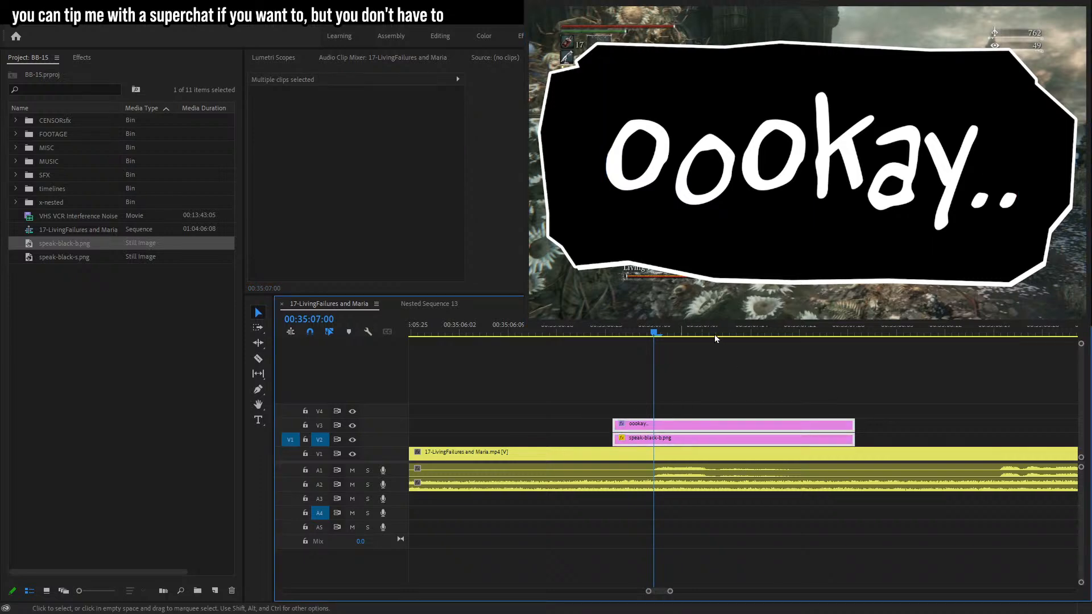
key("ctrl+shift+n")
left_click(360, 128)
type("10")
key("Return")
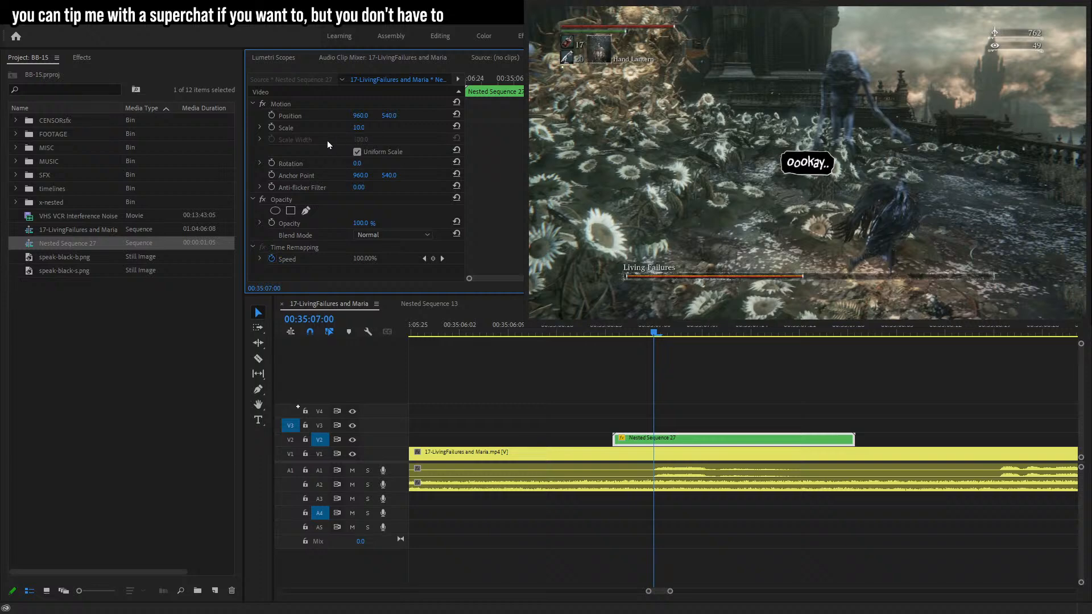
left_click(360, 128)
type("8")
key("BackSpace")
type("7")
key("Return")
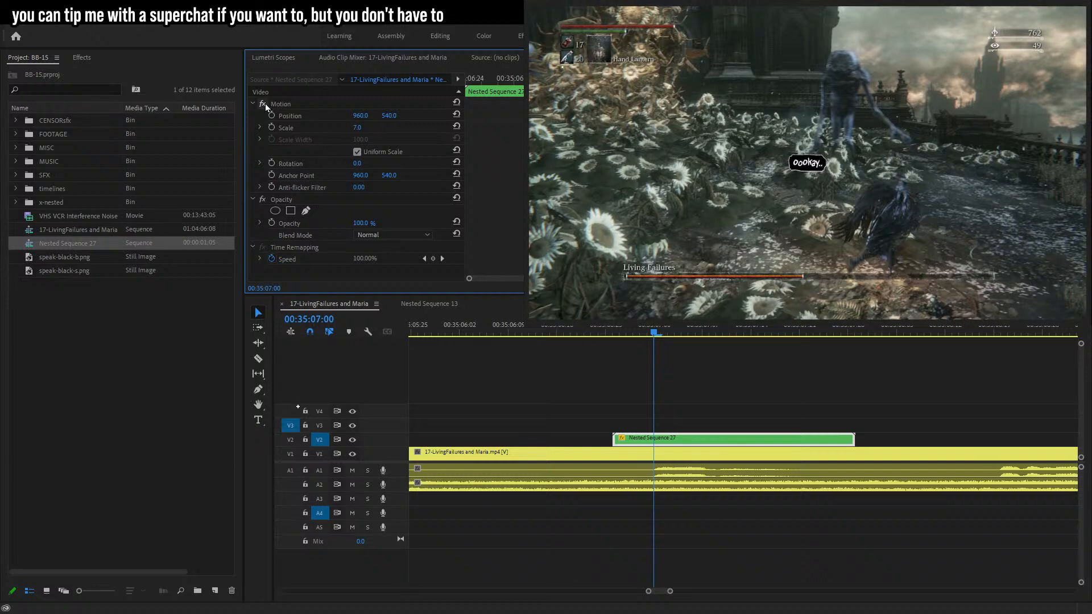
Add pop-in scale keyframes at the bubble's start, going 0, then 9, then 7, and play back.
left_click(272, 116)
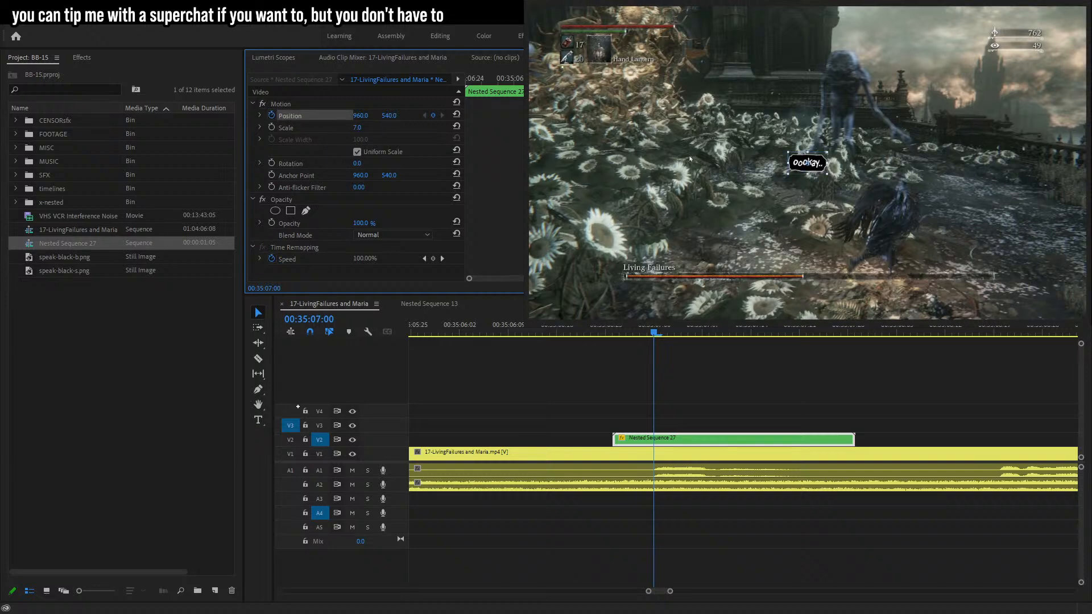
left_click(272, 128)
key("Left")
key("Left")
left_click(358, 127)
type("9")
key("Return")
key("Left")
key("Left")
key("Left")
key("Left")
left_click(357, 127)
type("0")
key("Return")
key("space")
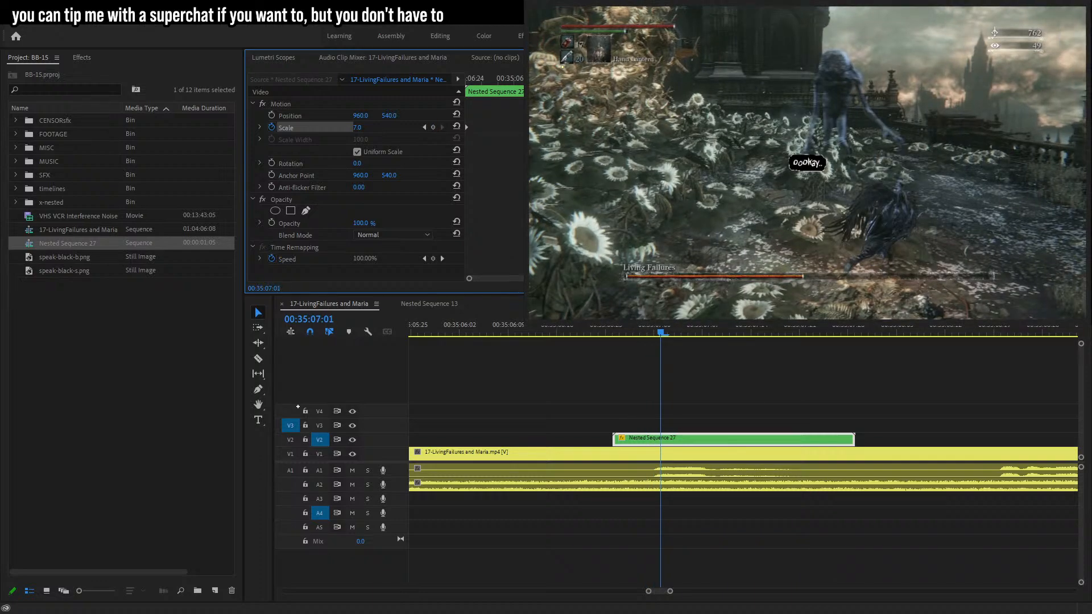
Add pop-out scale keyframes near the bubble's end, rising to 8 and then shrinking to 0.
left_click(599, 330)
key("space")
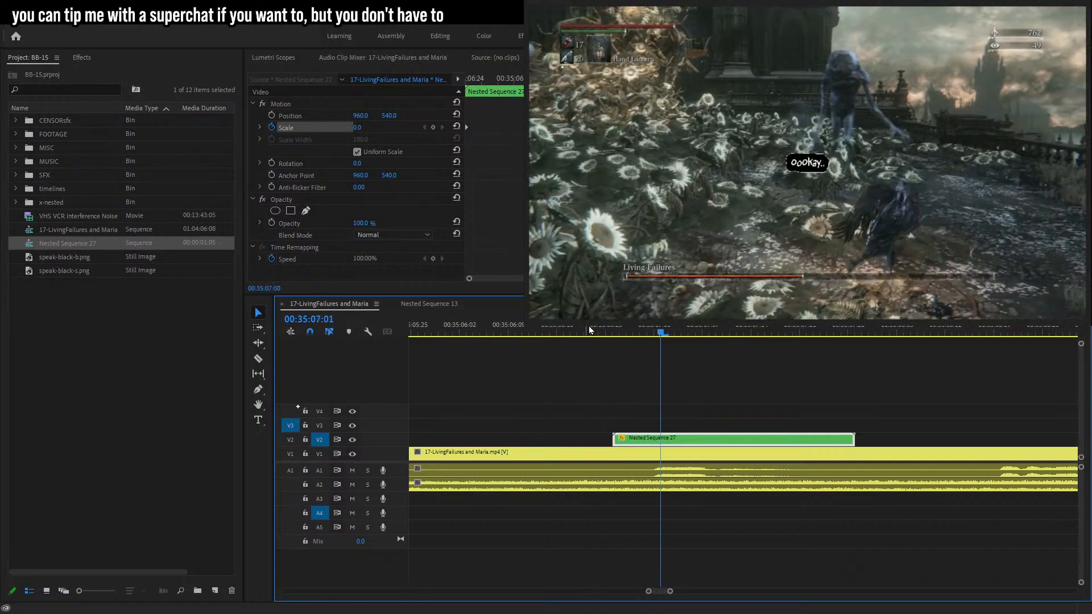
key("space")
left_click(434, 130)
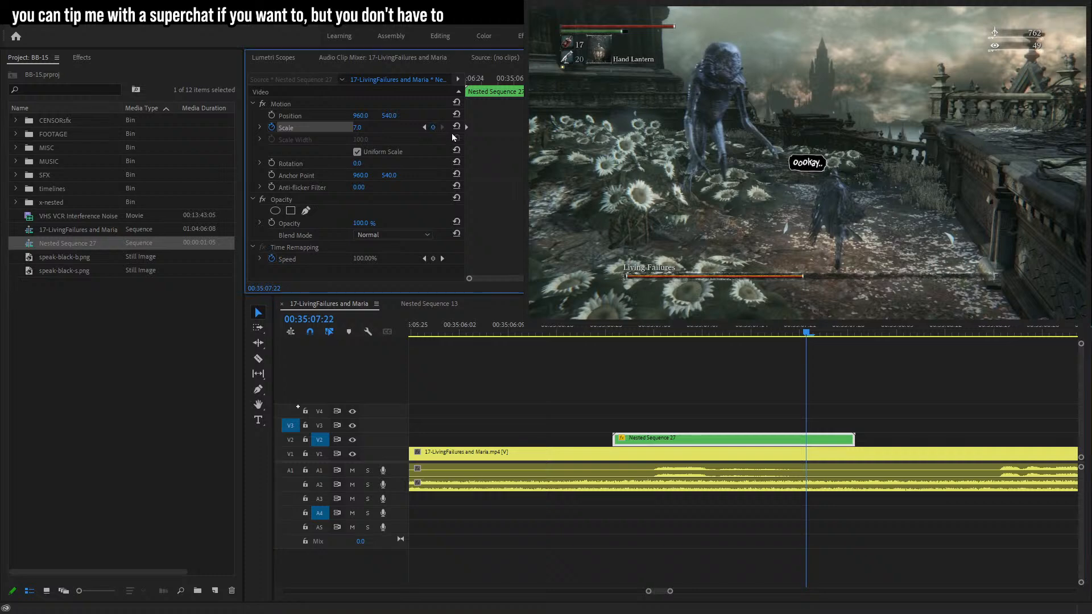
key("Right")
left_click(368, 129)
key("Up")
key("Return")
key("Right")
key("Right")
key("Right")
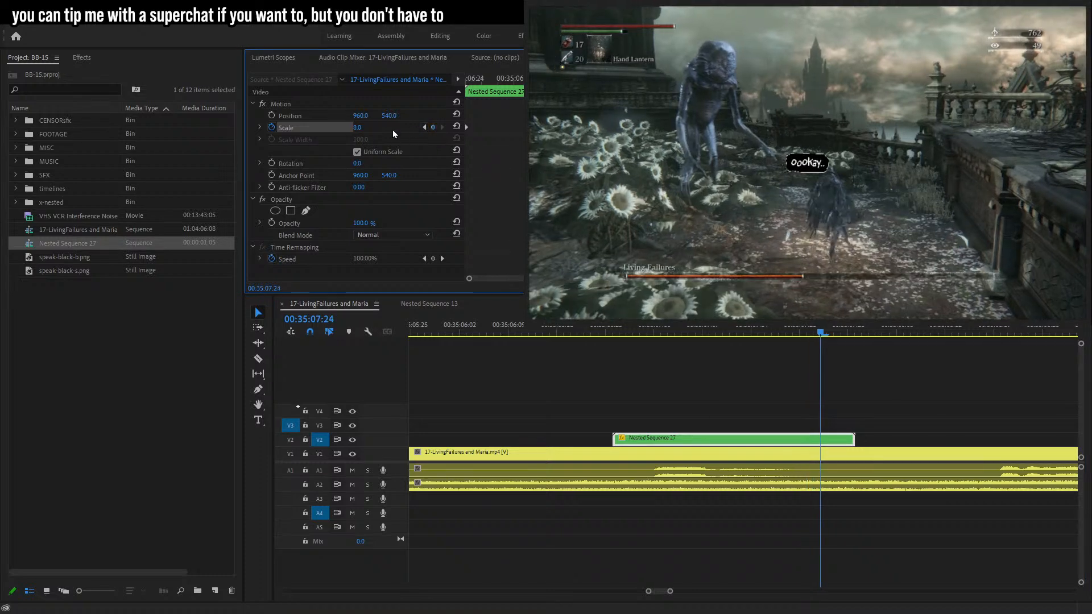
left_click_drag(358, 129, 345, 129)
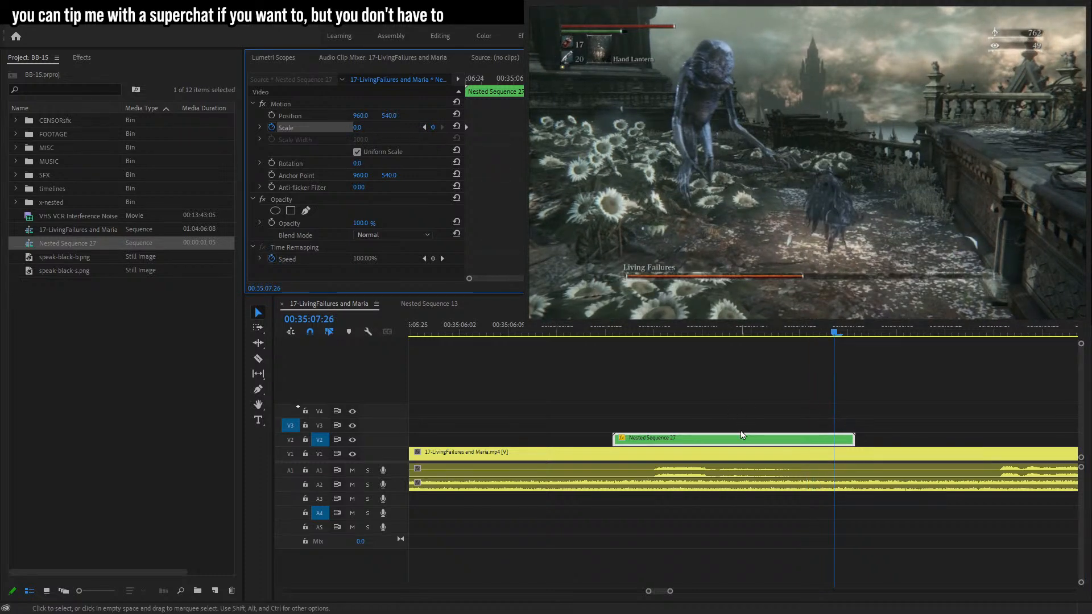
Nest the animated bubble clip again and move the new nested sequence into the x-nested bin.
right_click(731, 442)
left_click(770, 333)
left_click(506, 326)
left_click(72, 248, "shift")
left_click_drag(72, 249, 43, 202)
left_click(716, 441)
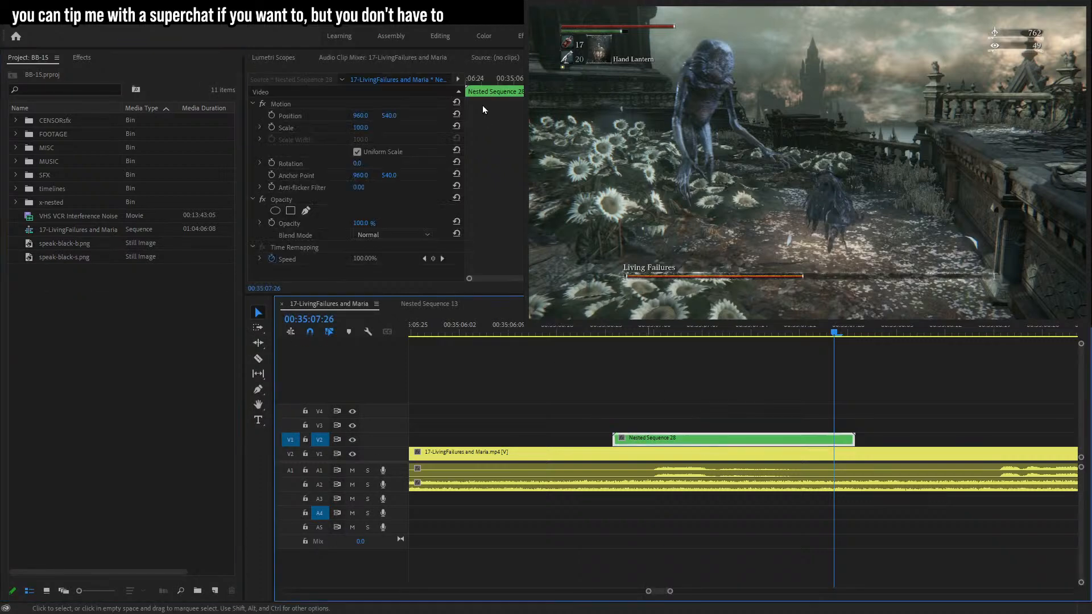
Start position keyframes on the nested bubble, placing it beside the enemy frame by frame.
left_click_drag(480, 80, 387, 93)
left_click(297, 116)
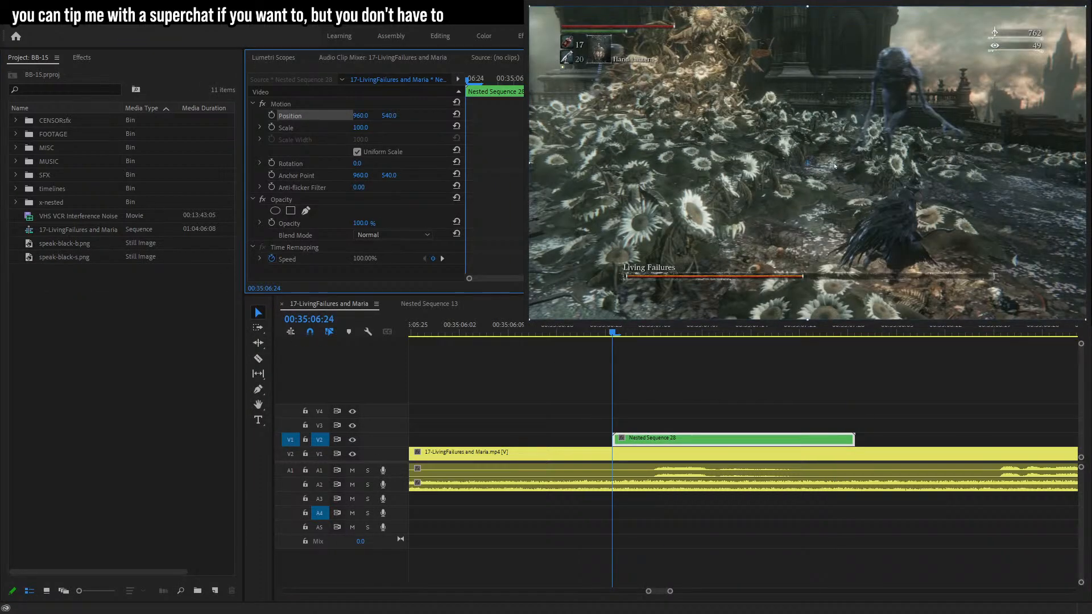
key("space")
left_click_drag(835, 165, 901, 173)
left_click(272, 115)
key("Left")
key("Left")
key("Left")
key("Left")
key("Left")
key("Left")
left_click_drag(919, 193, 933, 195)
key("Right")
key("Right")
key("Right")
key("Right")
key("Right")
key("Right")
key("Right")
key("Right")
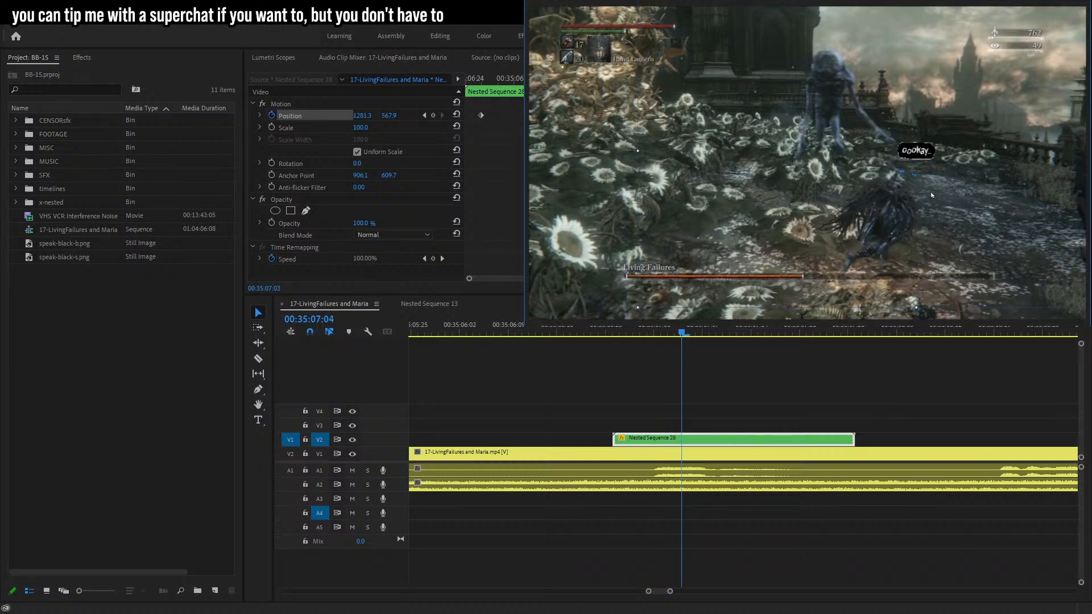
Continue tracking the bubble's position to follow the enemy across later frames, then play back.
key("Right")
key("Right")
left_click_drag(984, 209, 971, 220)
key("Right")
key("Right")
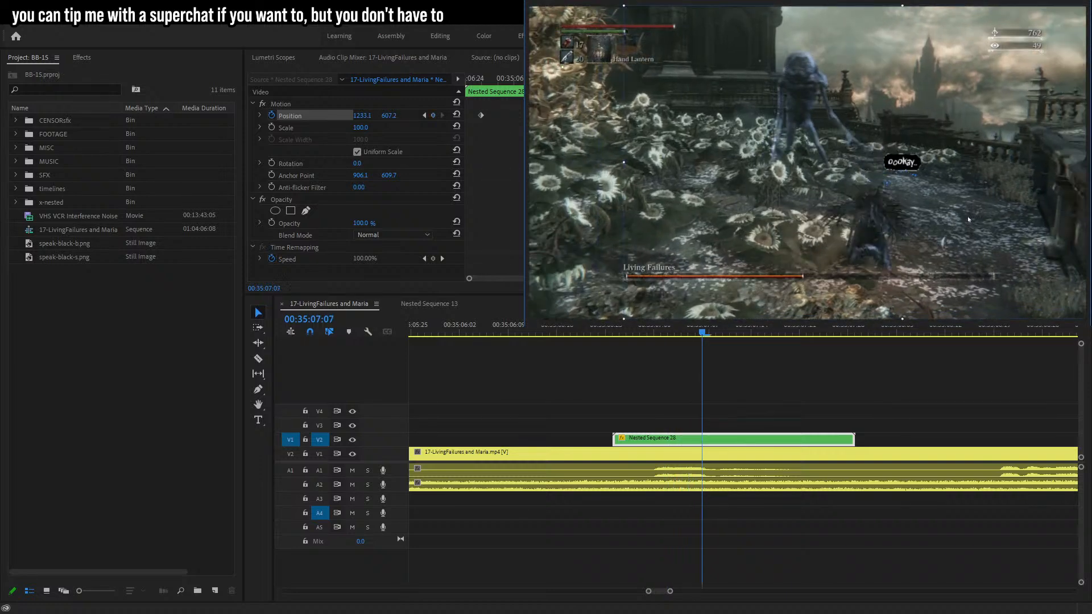
key("Right")
key("Right")
left_click_drag(900, 205, 856, 195)
key("Right")
key("Right")
key("Right")
key("Right")
key("Right")
key("Right")
key("Right")
key("Right")
key("Right")
key("Right")
key("Right")
key("Right")
key("Right")
key("Right")
key("Right")
key("Right")
key("Right")
left_click(602, 328)
key("space")
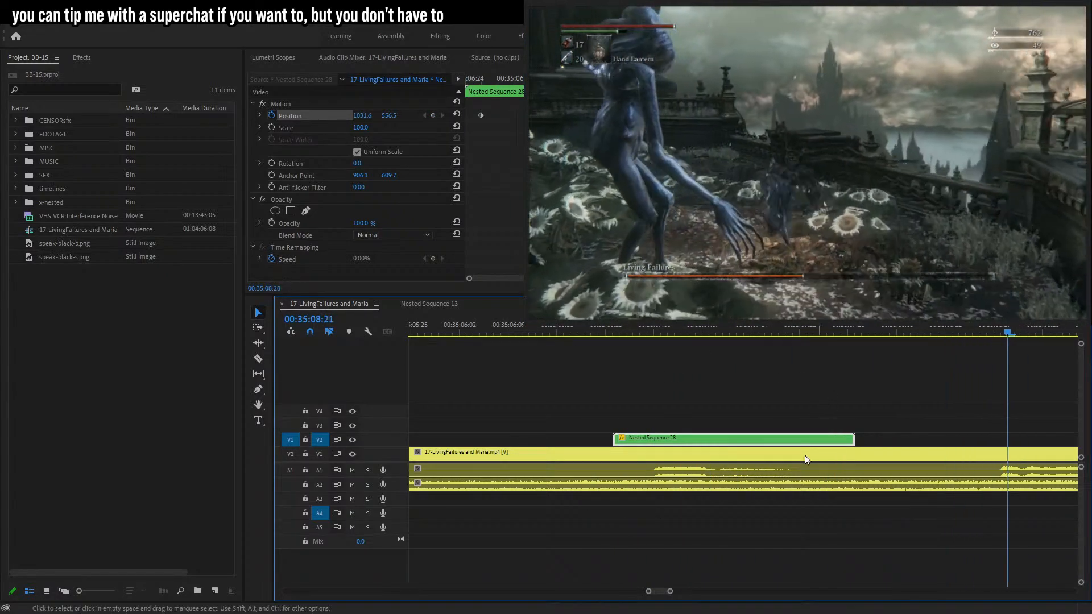
Place the speak-black-b.png bubble on V2 at about 00:35:08:20.
left_click_drag(669, 594, 678, 591)
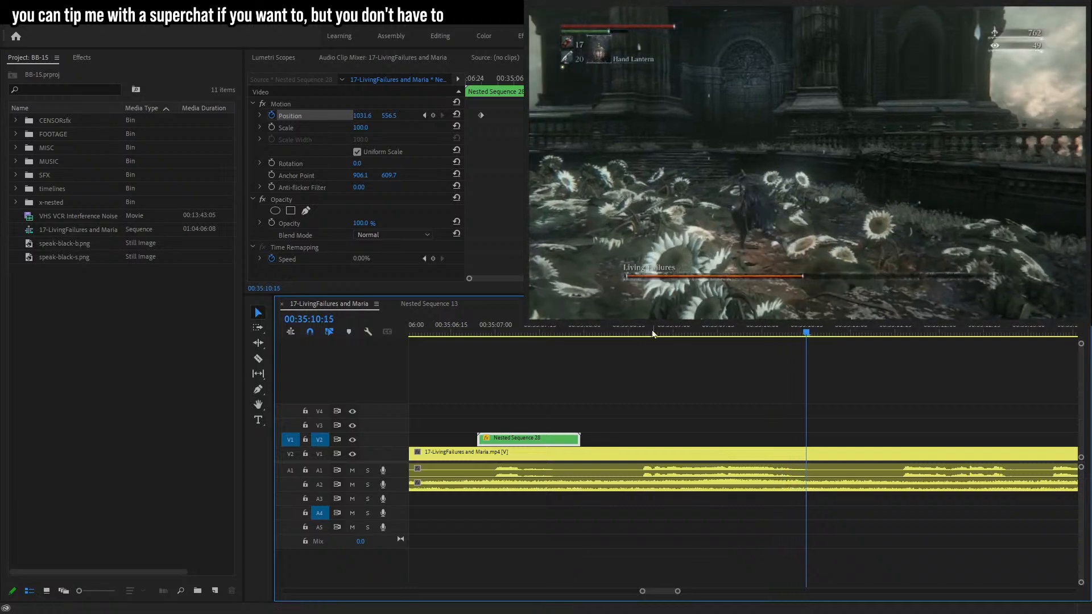
left_click(643, 334)
left_click_drag(88, 244, 644, 441)
key("t")
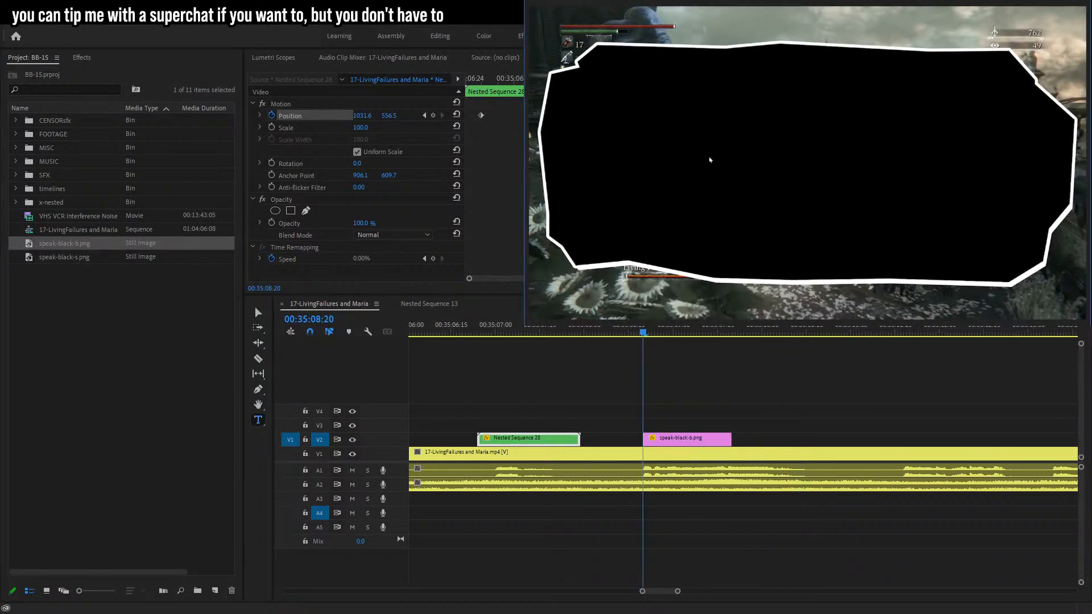
Type the caption "give 'em the ol' runaround" inside the new bubble.
left_click(745, 132)
type("give")
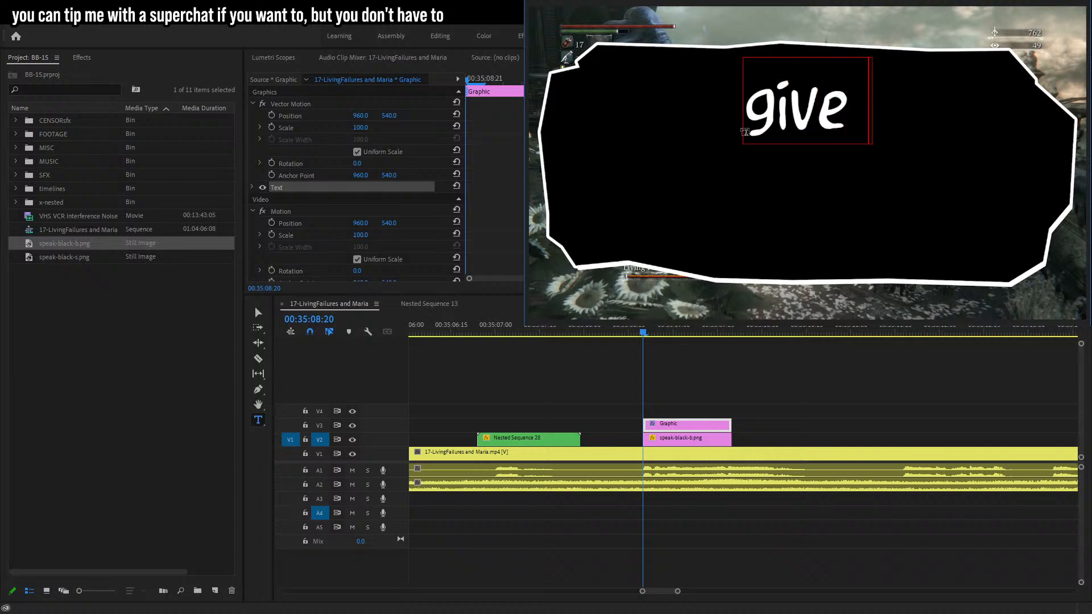
type(" 'em the ol")
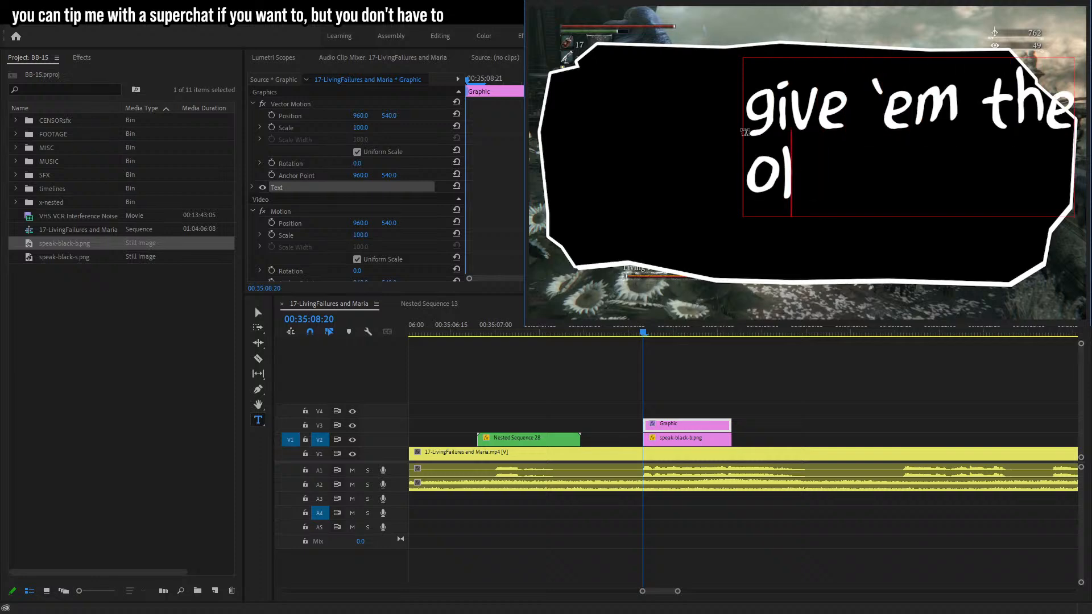
type("' runaround")
left_click(259, 312)
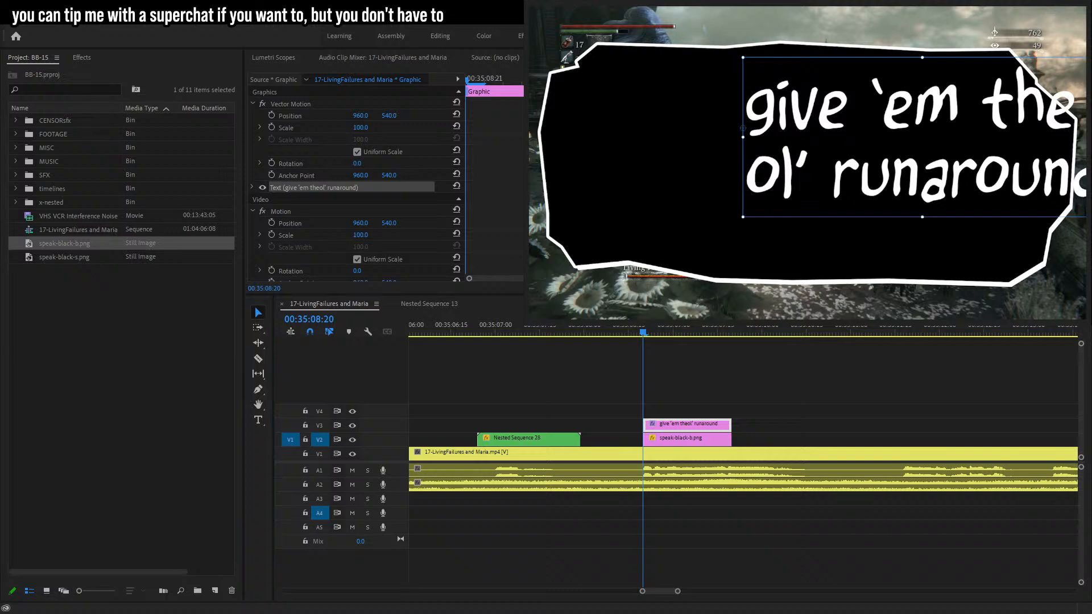
Center the caption text, reposition it, and italicize the word "runaround".
key("ctrl+shift+c")
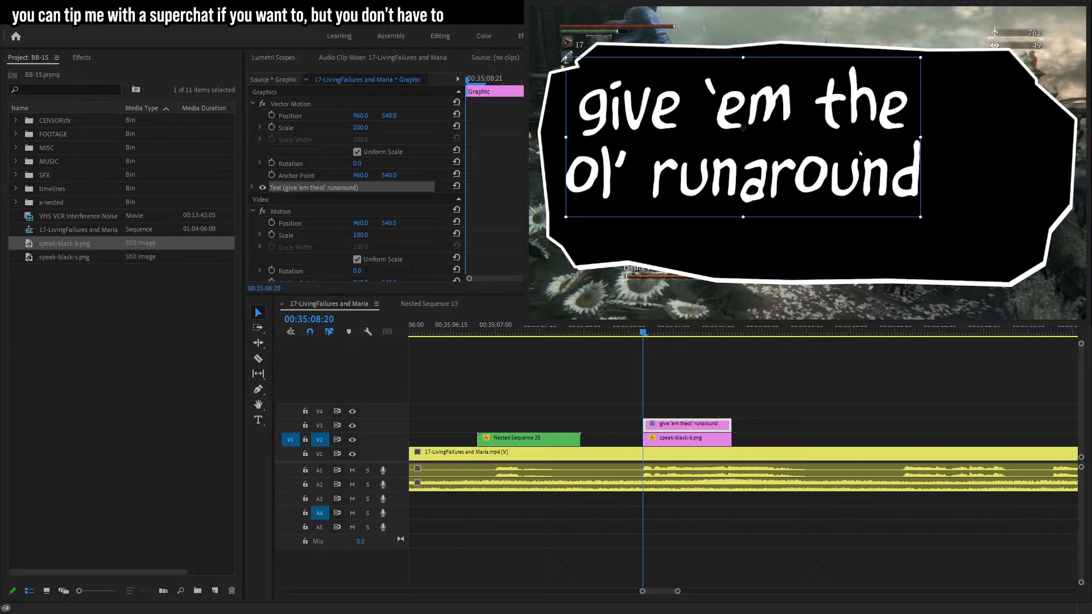
left_click_drag(743, 137, 796, 169)
double_click(707, 208)
left_click_drag(707, 207, 975, 208)
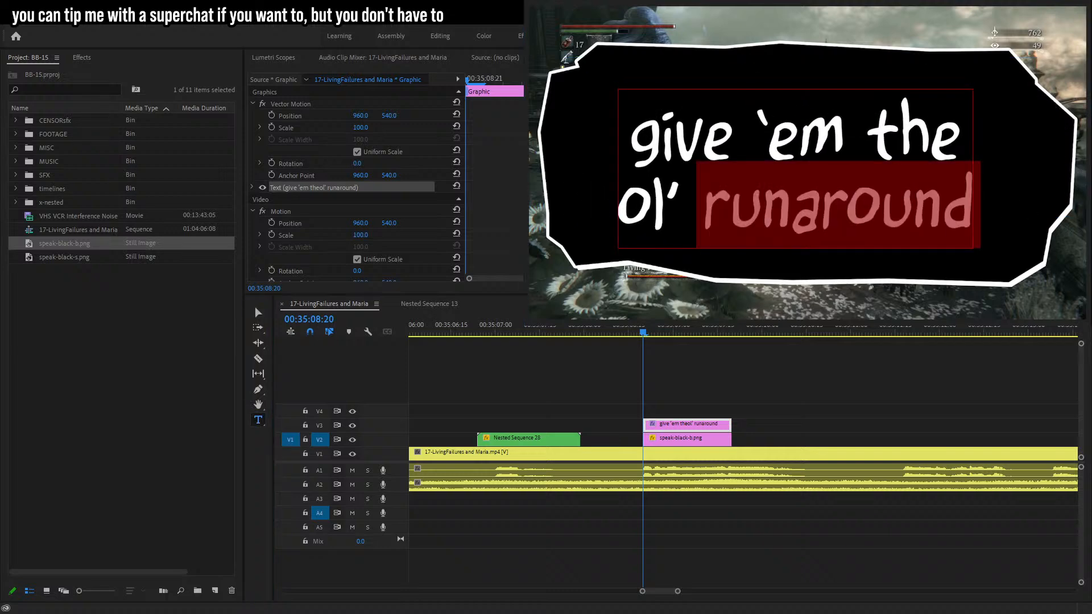
key("ctrl+i")
Enlarge the caption to fill the bubble and lengthen the bubble and text clips together.
left_click(258, 313)
left_click_drag(1010, 169, 1055, 153)
left_click_drag(944, 171, 939, 170)
left_click_drag(766, 385, 625, 435)
left_click_drag(730, 432, 829, 425)
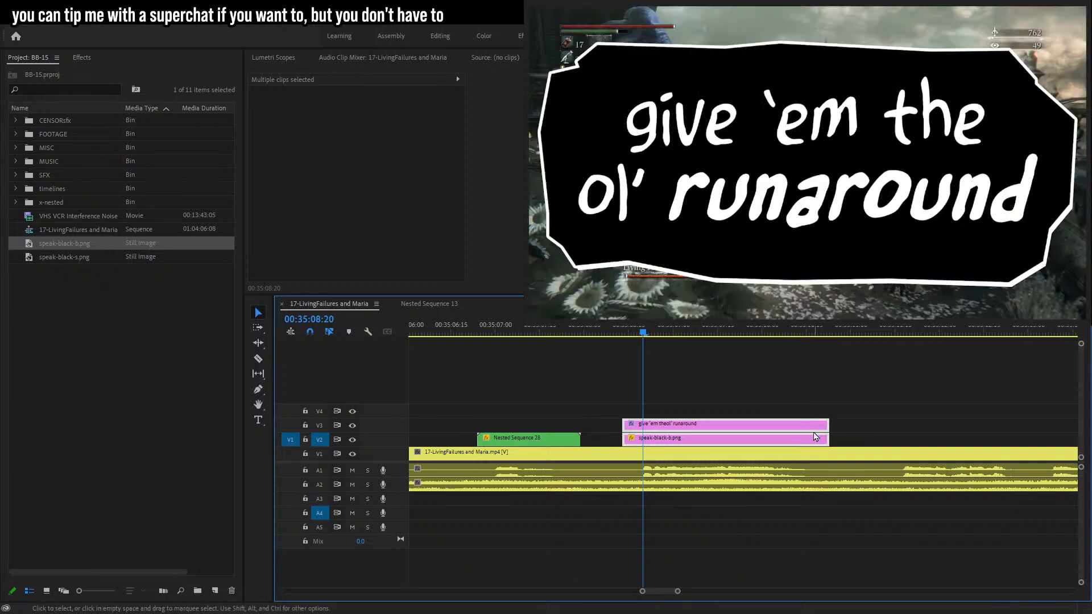
Nest the speech-bubble image and caption clips together into one nested sequence.
left_click(835, 350)
left_click(530, 324)
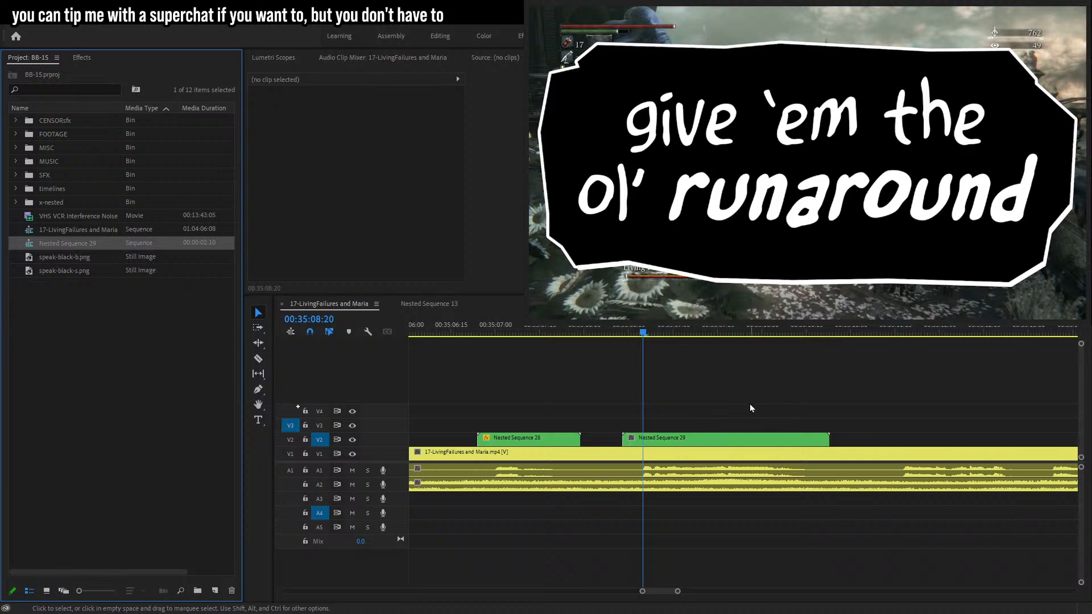
Enable Scale keyframing on the nested bubble clip and set its scale to 12 at 00:35:08:20.
left_click(734, 439)
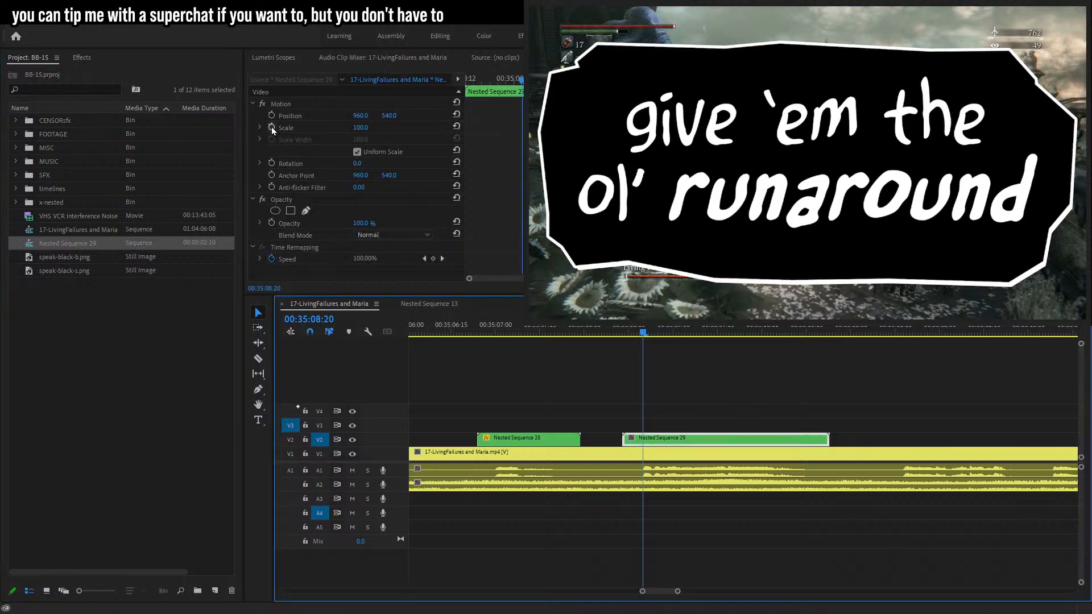
left_click(271, 127)
type("10")
key("Return")
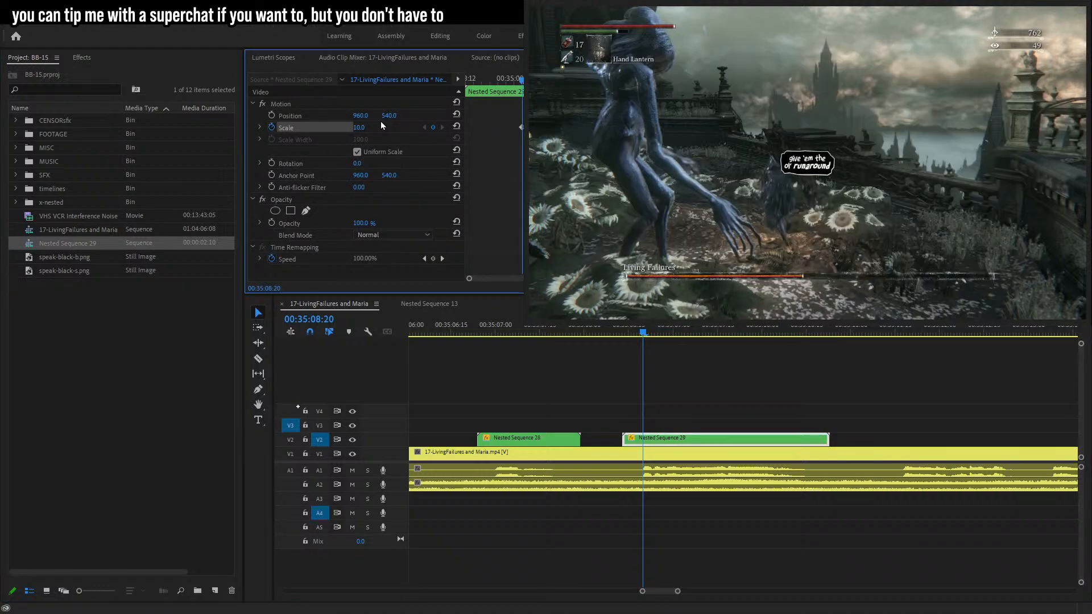
type("12")
key("Return")
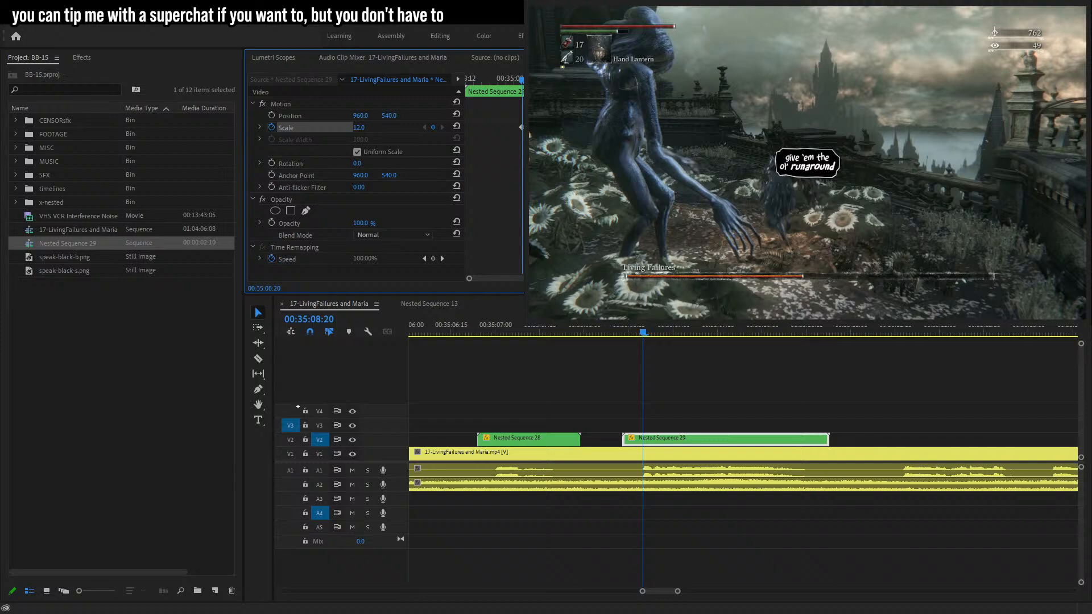
Play through the bubble and set its scale to 0 at the clip's end at 00:35:10:20.
left_click(779, 377)
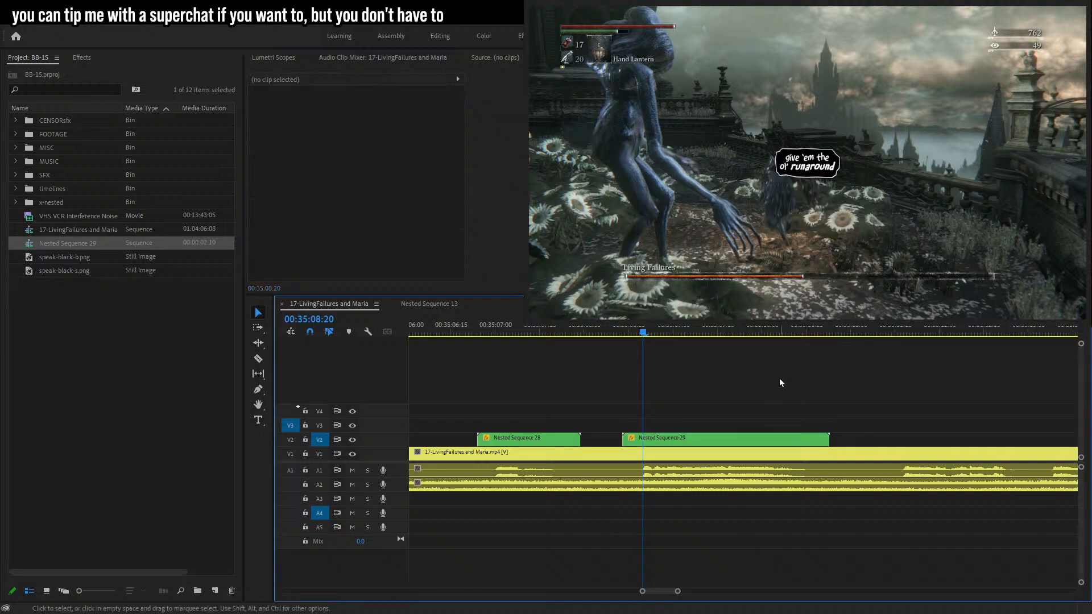
key("space")
left_click(814, 439)
left_click_drag(359, 127, 377, 132)
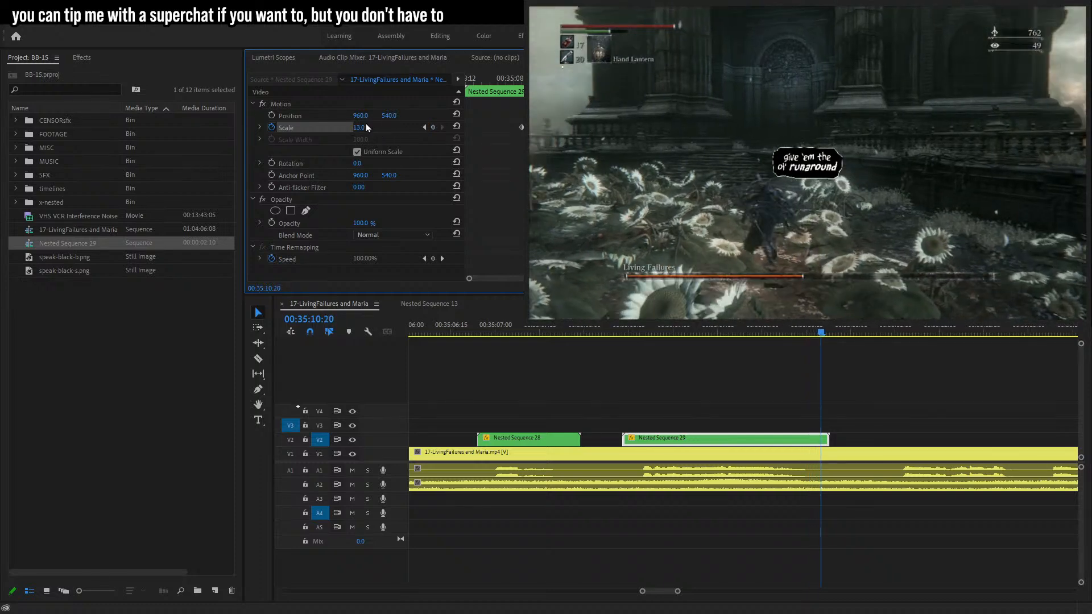
left_click(364, 130)
type("0")
key("Return")
left_click_drag(829, 452, 820, 440)
key("ctrl+z")
left_click(671, 442)
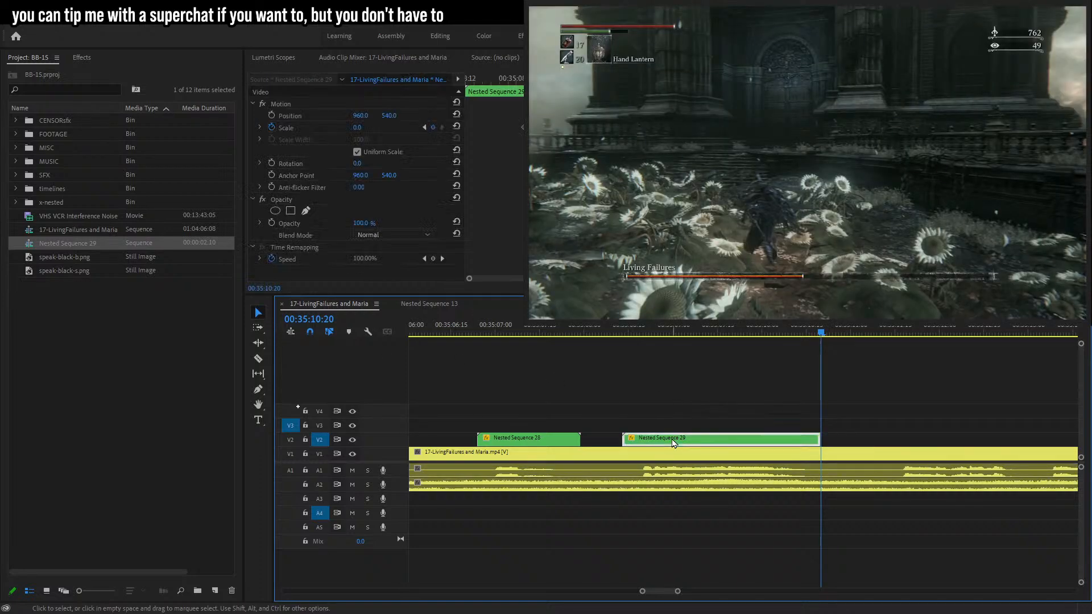
key("f")
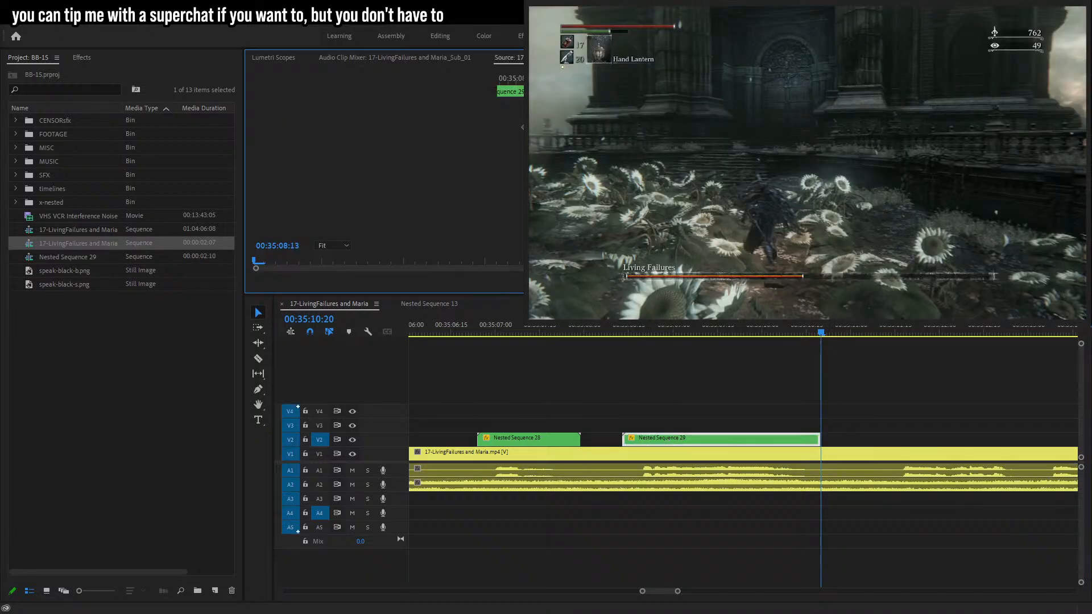
key("ctrl+z")
left_click(731, 336)
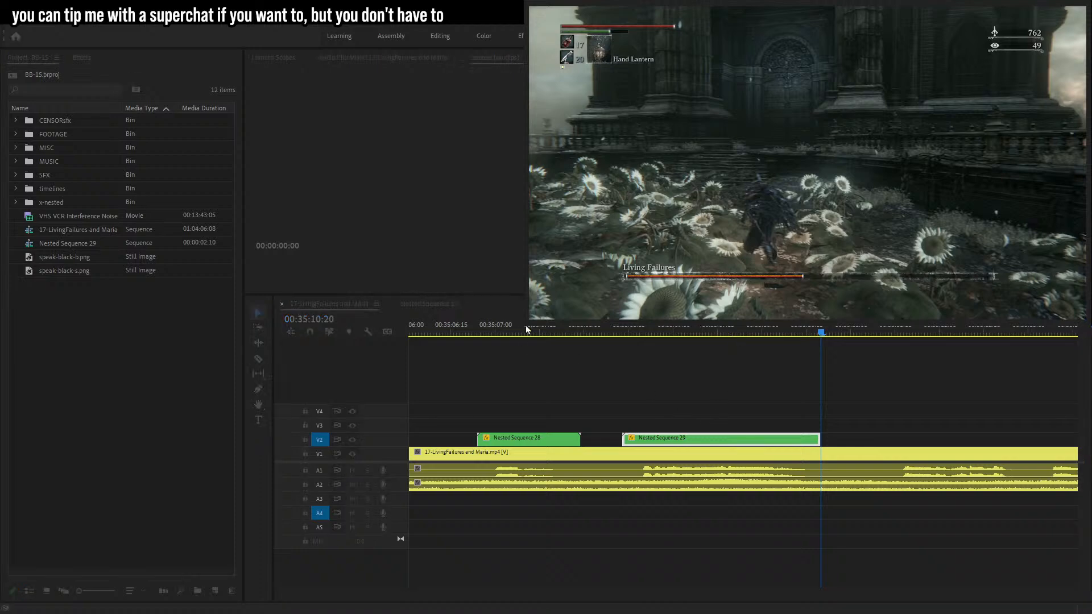
left_click(523, 331)
left_click(675, 441)
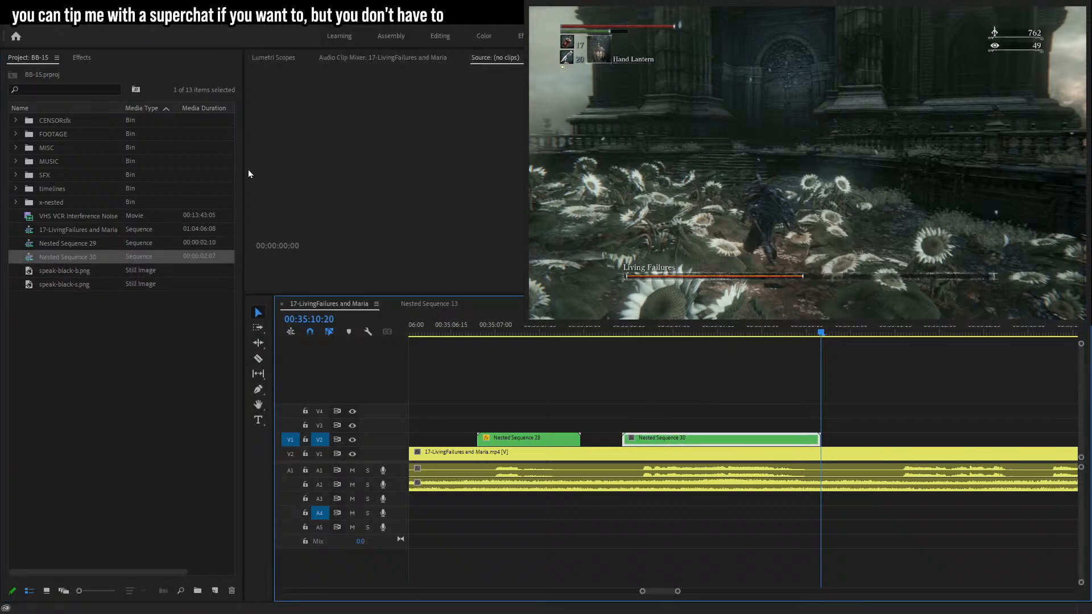
Open the nested sequence, move the nested sequences into the x-nested bin, and close the tab.
double_click(74, 243)
left_click(52, 201)
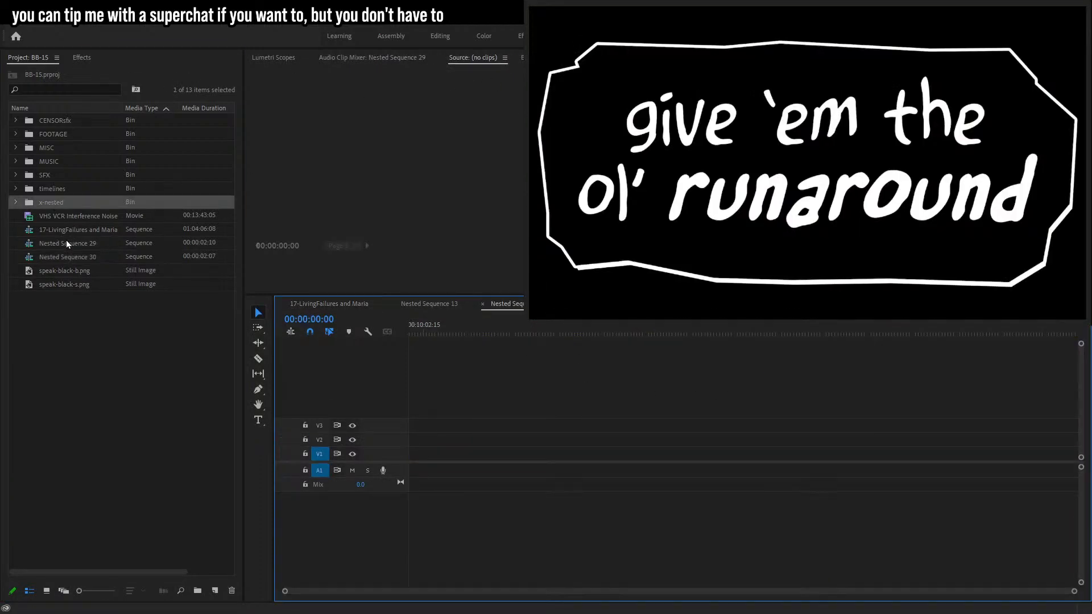
left_click(63, 254)
left_click(70, 244, "shift")
left_click_drag(71, 244, 52, 203)
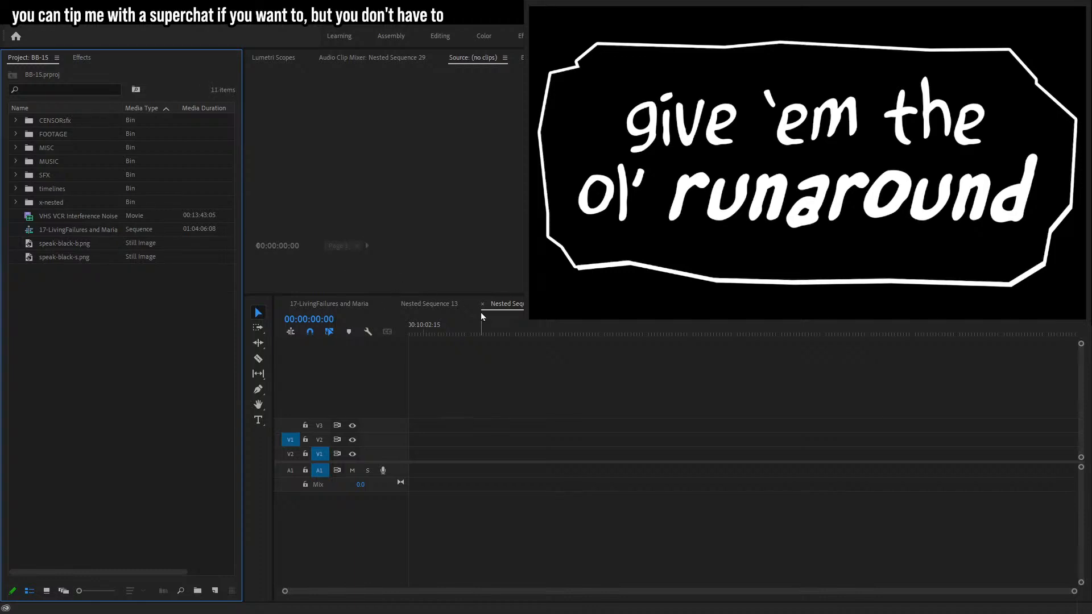
left_click(482, 304)
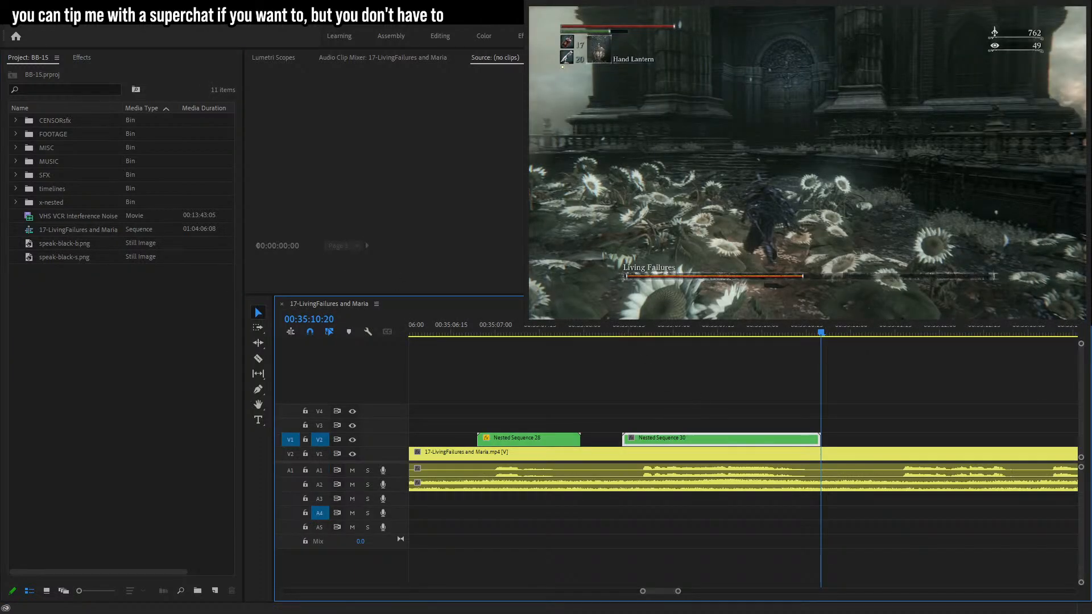
Undo the recent trims, re-nesting and bin changes back to the keyframed Nested Sequence 29.
key("shift+5")
key("Up")
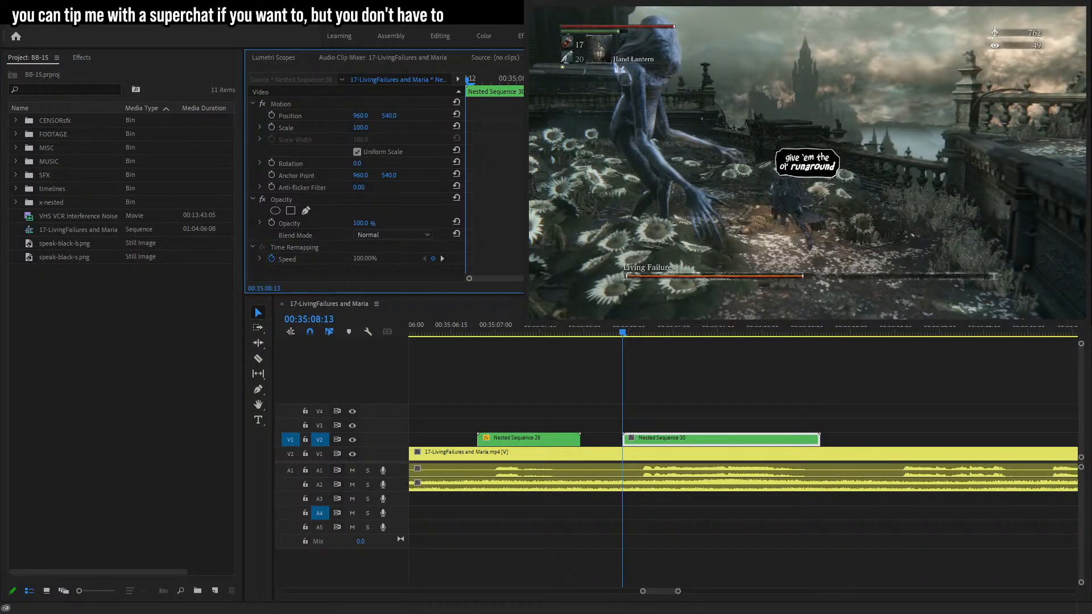
left_click(304, 119)
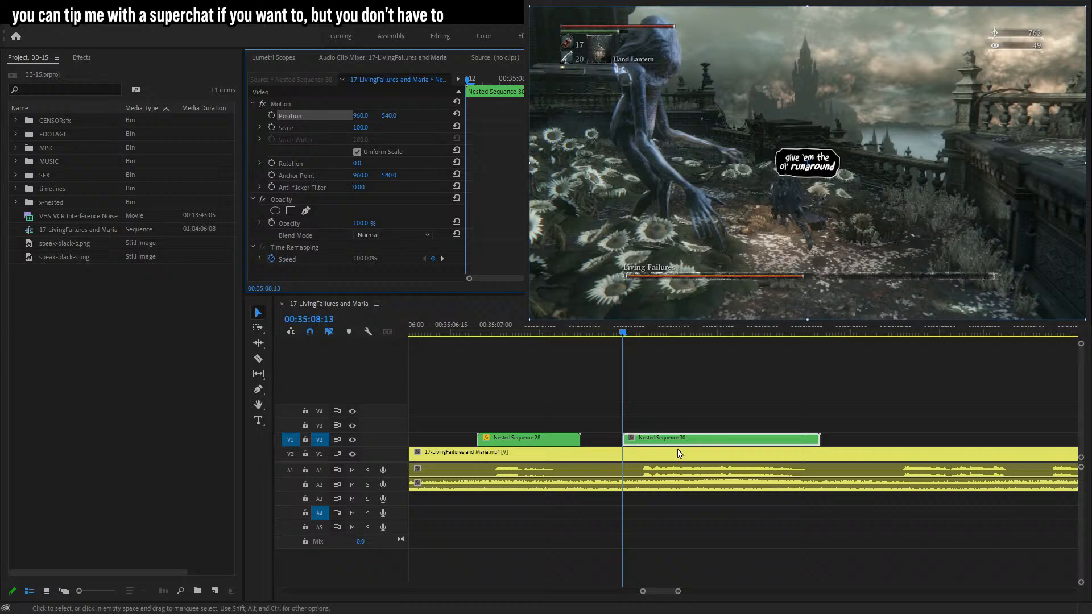
key("ctrl+z")
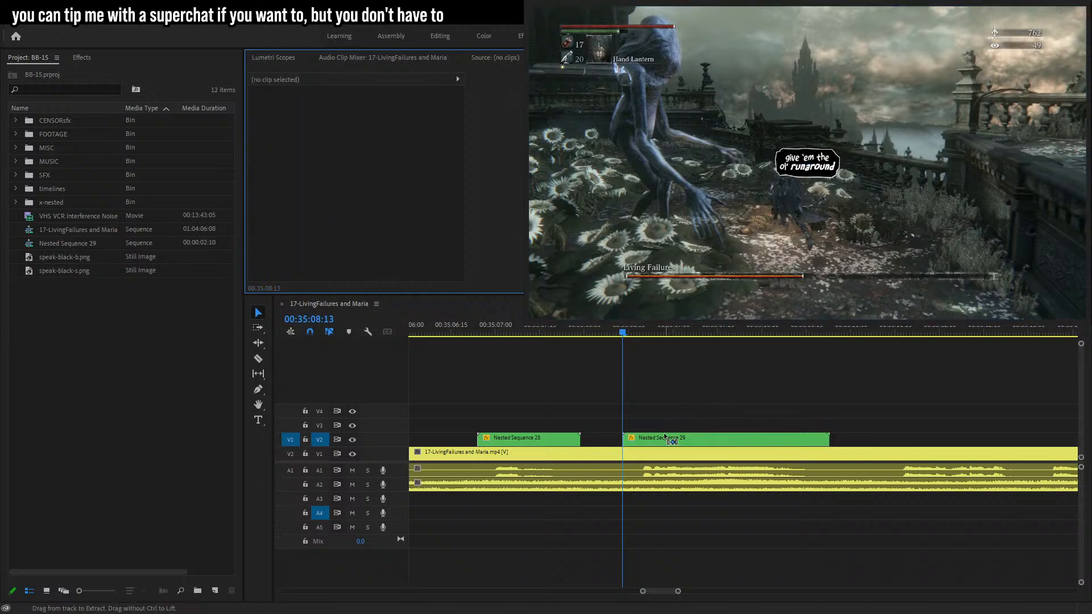
key("ctrl+z")
key("ctrl+z")
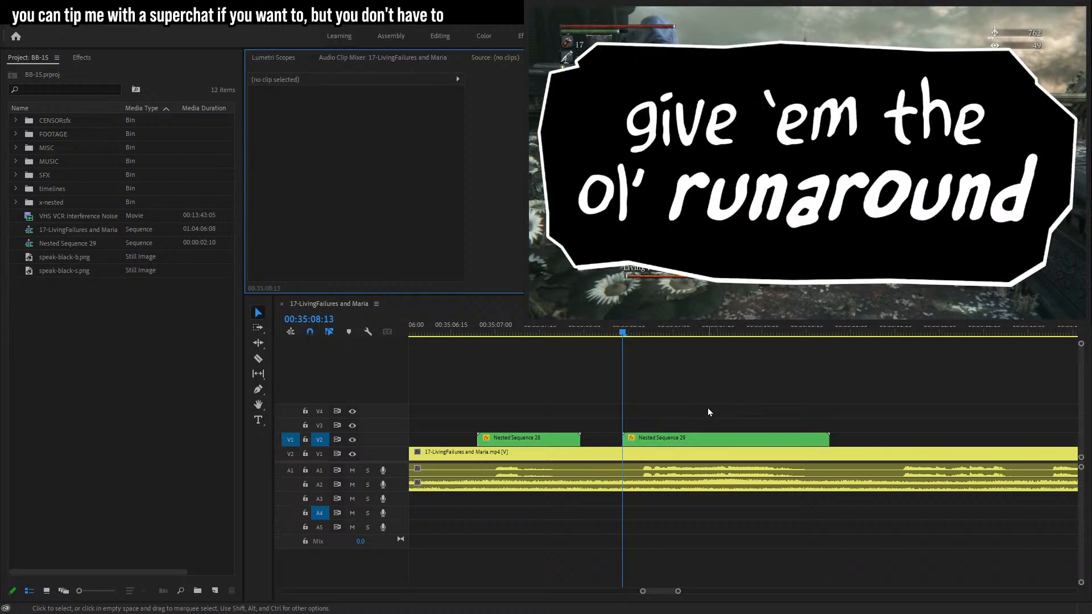
key("ctrl+z")
Select the nested bubble clip and set its scale to 12 at 00:35:08:18.
left_click(665, 450)
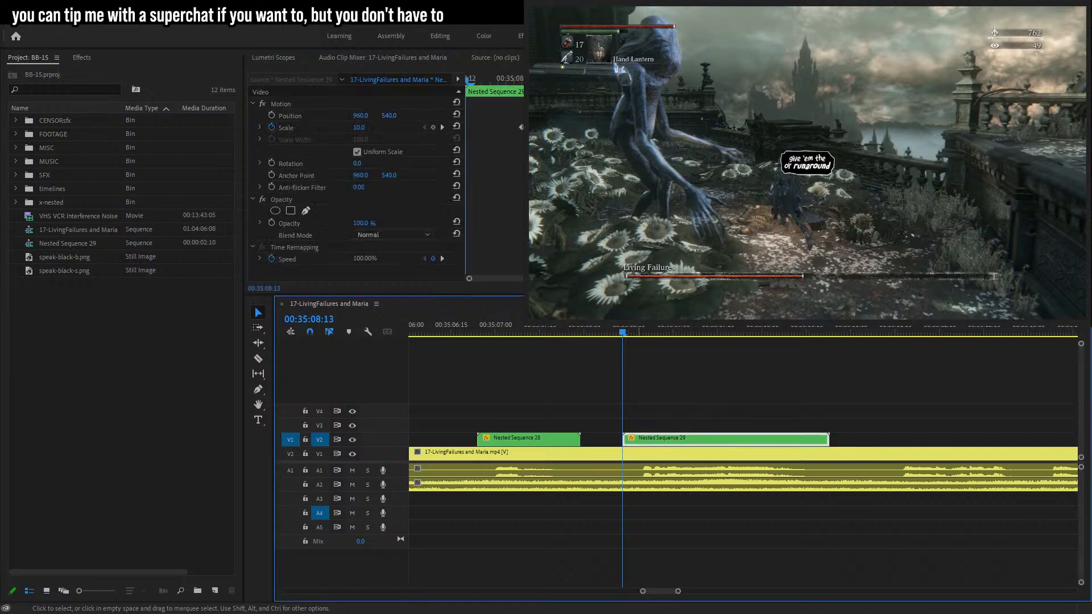
left_click(483, 80)
mouse_move(487, 81)
left_mouse_down()
mouse_move(518, 82)
mouse_move(504, 85)
left_mouse_up()
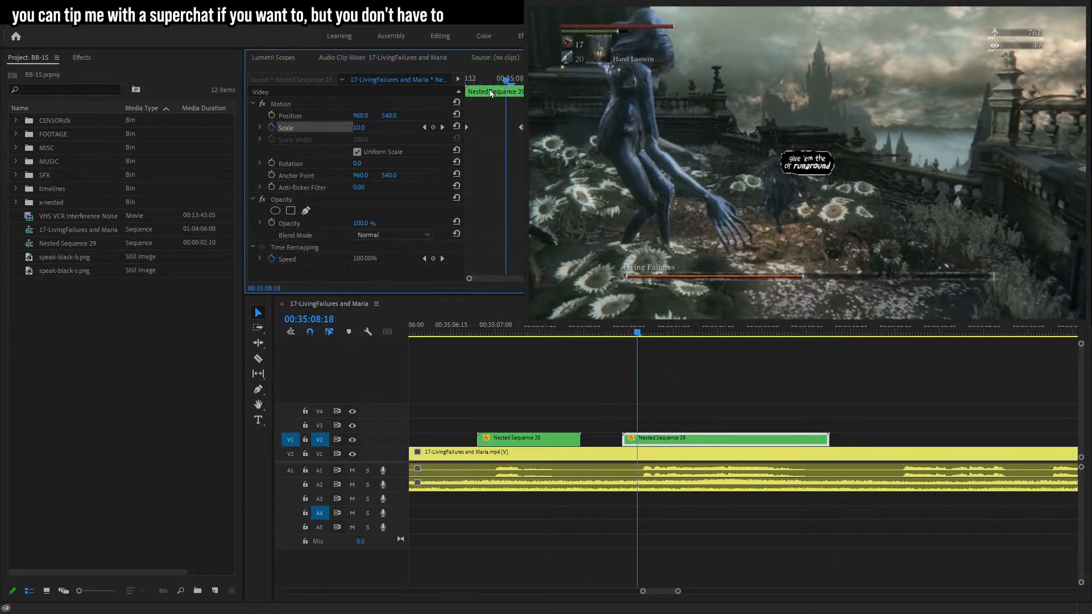
left_click(364, 128)
type("12")
key("Return")
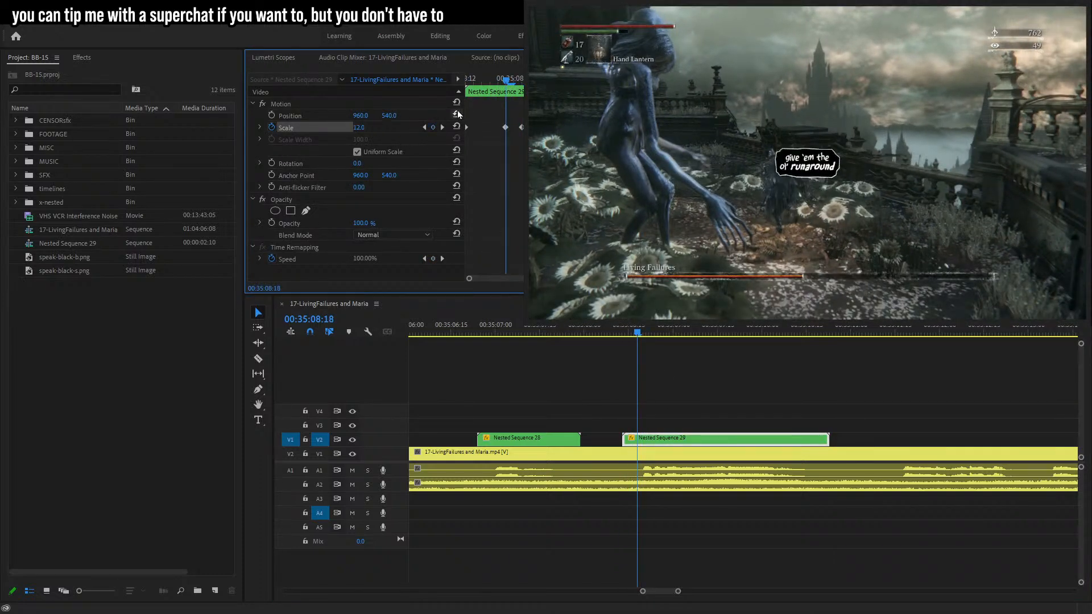
Set the bubble's scale to 0 at its first keyframe for a pop-in, then play back.
left_click(424, 128)
left_click(364, 128)
type("0")
key("Return")
key("space")
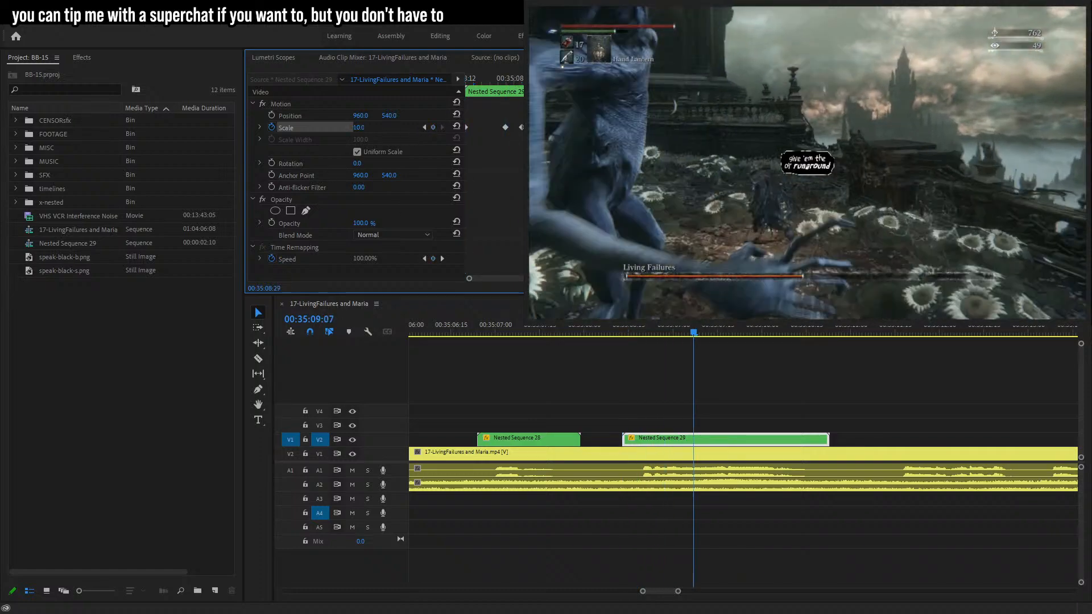
Near the clip's end, keyframe the bubble's scale at 11 and then 0 one frame later for a pop-out.
left_click(433, 126)
left_click(371, 130)
type("11")
key("Return")
key("Right")
left_click(363, 128)
type("0")
key("Return")
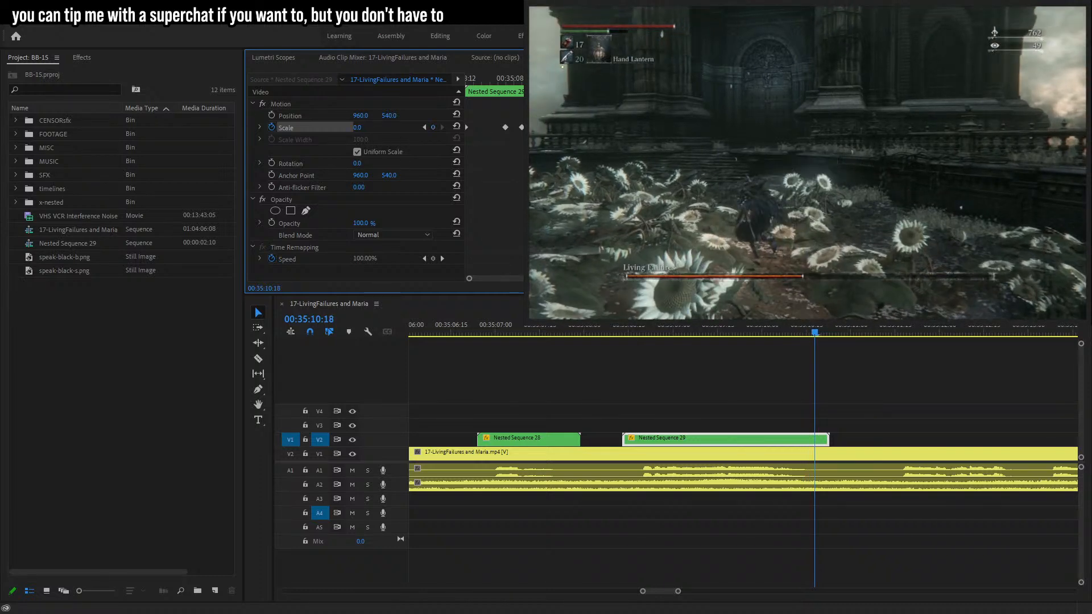
Trim the bubble clip's end to 00:35:10:18 and nest it again into a new sequence.
left_click_drag(827, 440, 813, 444)
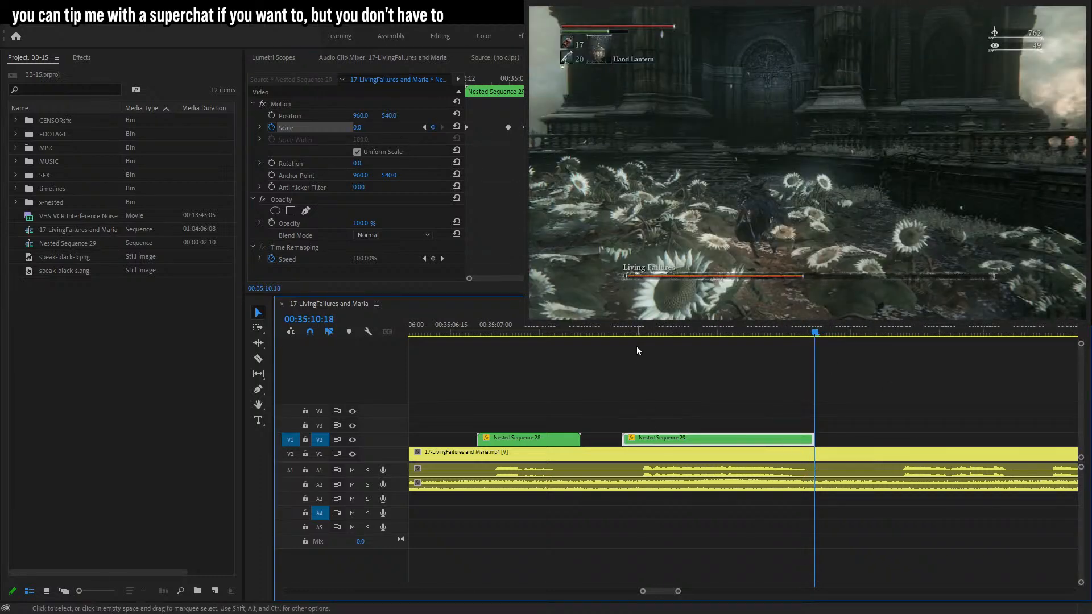
key("shift+n")
left_click(512, 311)
left_click(672, 442)
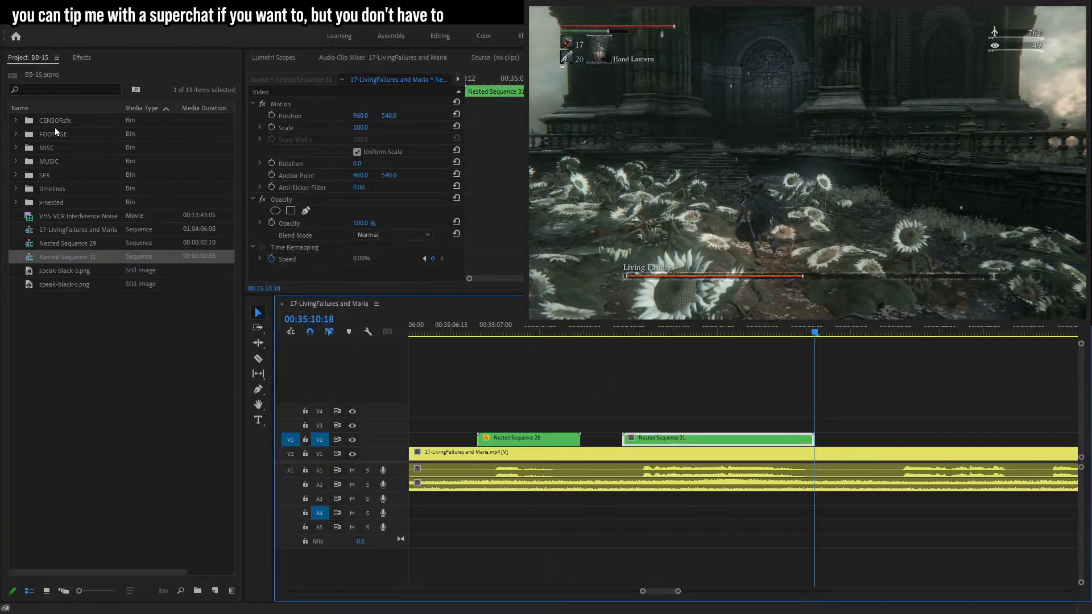
Enable Position keyframes on the nested bubble and move it next to the character at about 00:35:08:20.
left_click(299, 117)
key("Up")
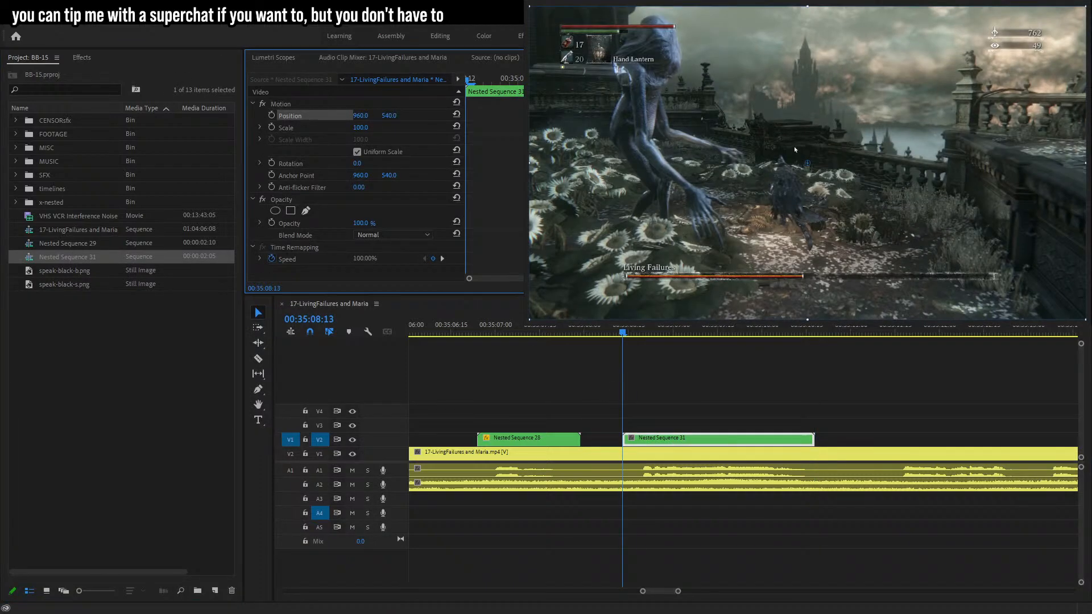
key("Right")
key("Right")
key("Right")
key("Right")
key("Right")
key("Right")
key("Right")
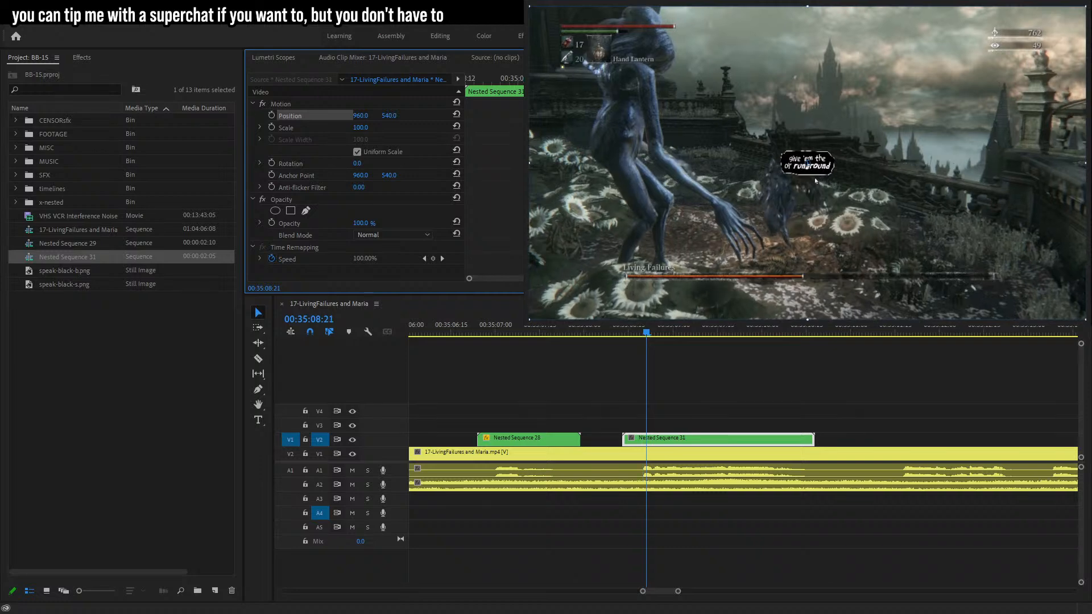
left_click_drag(821, 180, 777, 165)
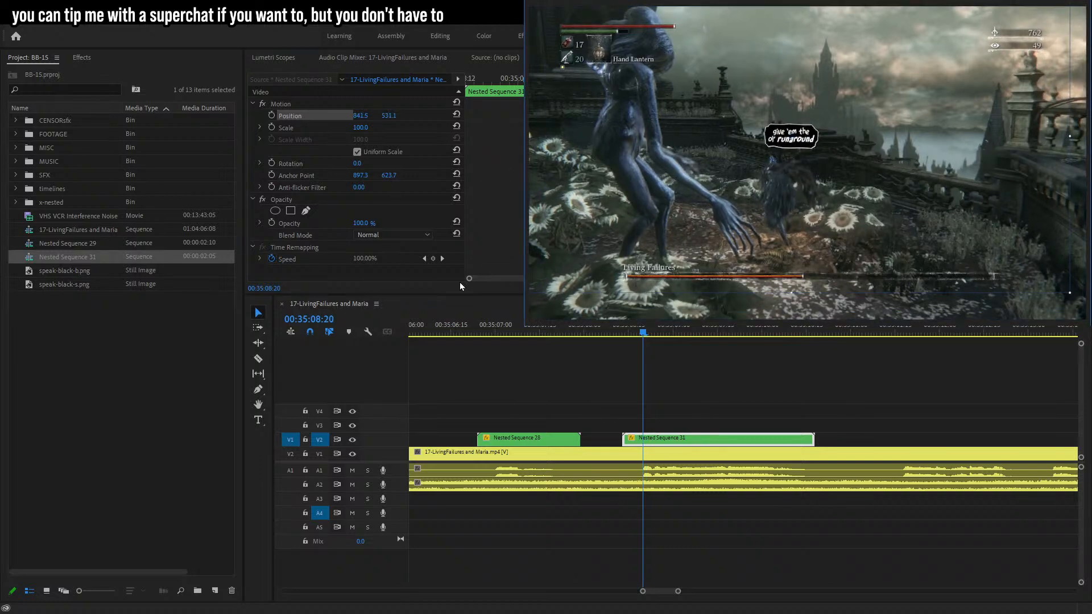
left_click(271, 114)
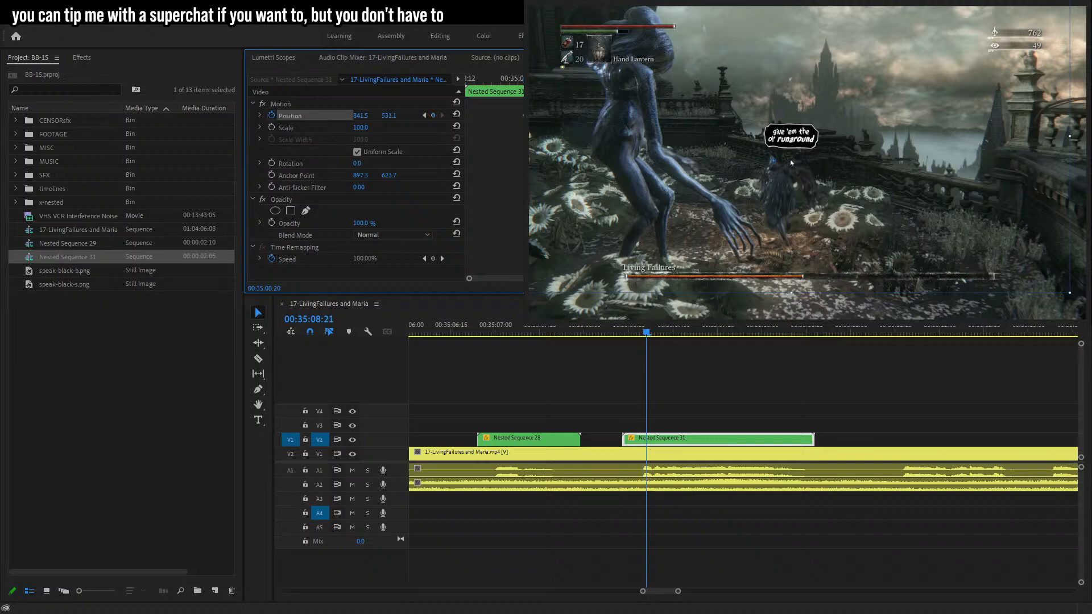
Step forward frame by frame, repositioning the bubble to track the character through about 00:35:09:10.
key("Right")
key("Right")
key("Right")
key("Right")
key("Right")
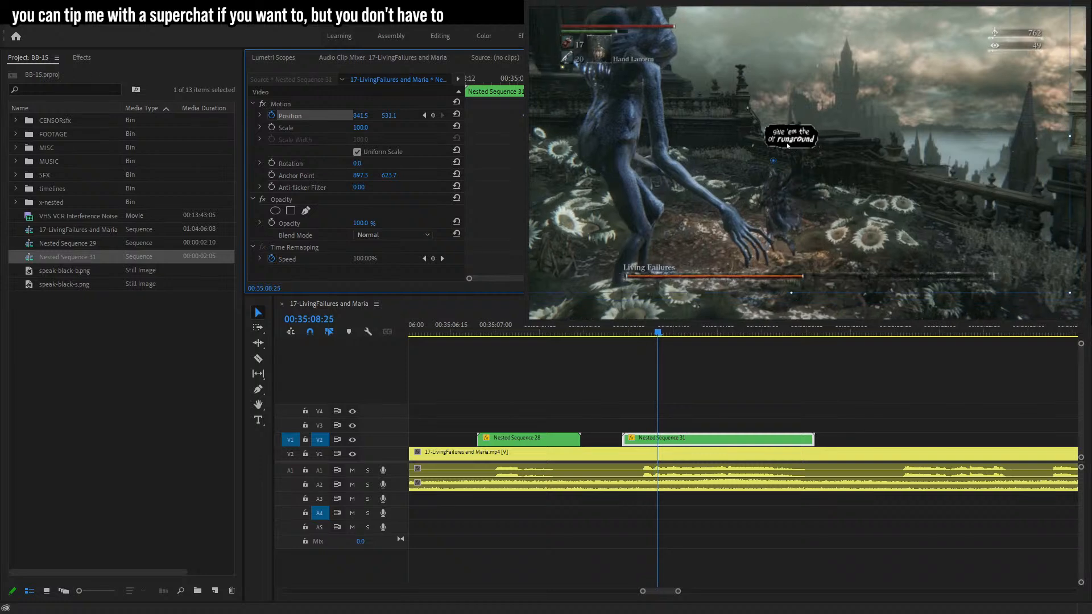
key("Right")
mouse_move(788, 145)
left_mouse_down()
mouse_move(788, 155)
mouse_move(766, 138)
mouse_move(773, 146)
left_mouse_up()
key("Right")
key("Right")
key("Right")
key("Right")
key("Right")
key("Right")
key("Right")
key("Right")
key("Right")
key("Right")
key("Right")
key("Right")
key("Right")
key("Right")
key("Right")
key("Left")
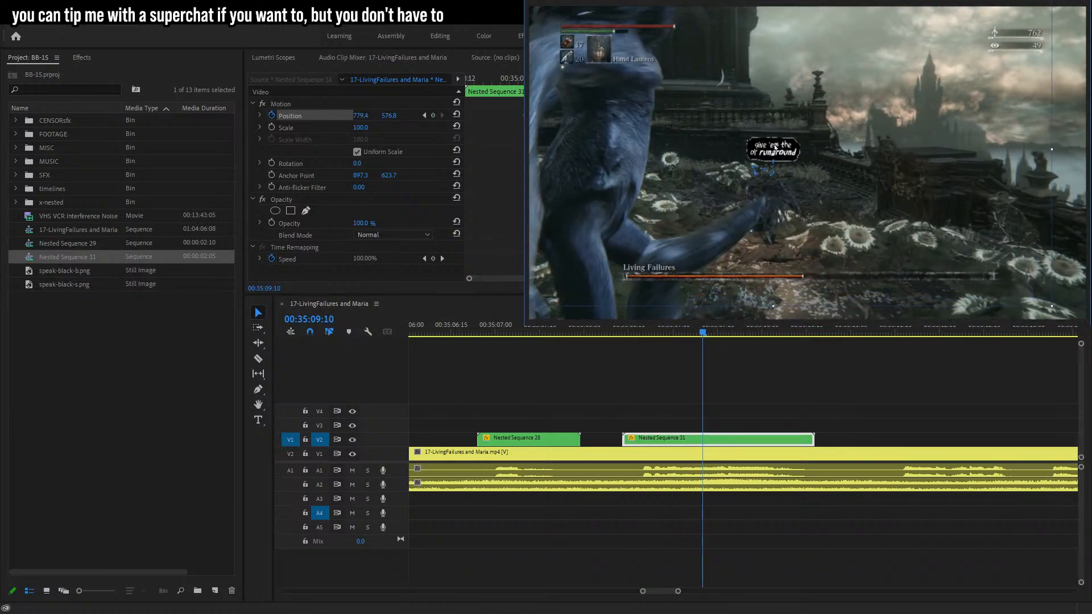
Keep stepping frame by frame, repositioning the nested bubble to follow the character through about 00:35:10:04.
key("Right")
key("Right")
key("Right")
left_click_drag(816, 170, 811, 171)
key("Right")
key("Right")
key("Right")
key("Right")
key("Right")
key("Right")
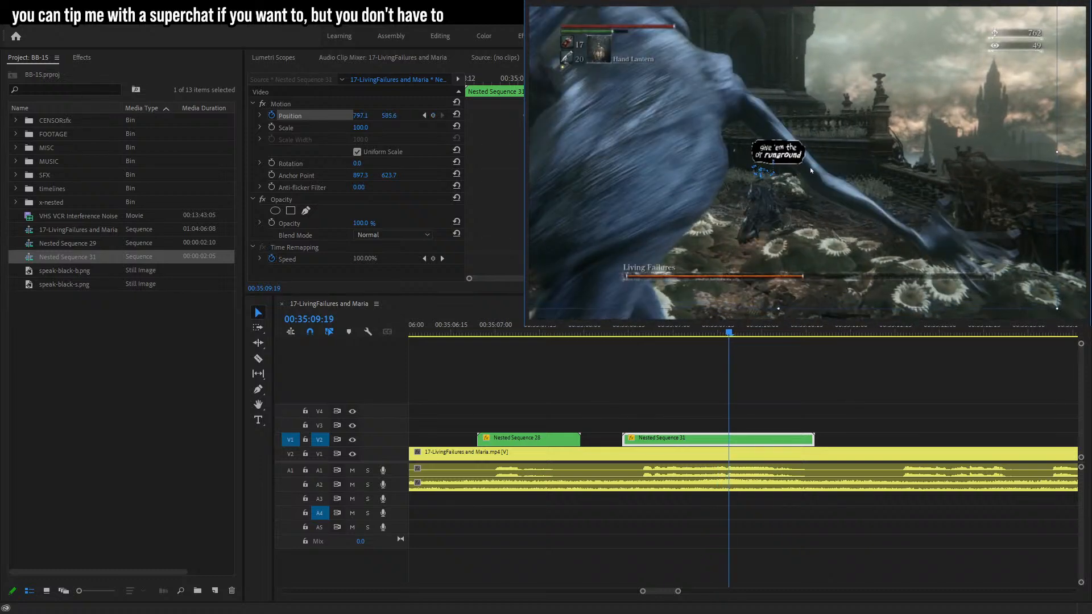
key("Right")
key("Right")
key("Right")
key("Right")
key("Right")
key("Right")
key("Right")
key("Right")
key("Right")
key("Right")
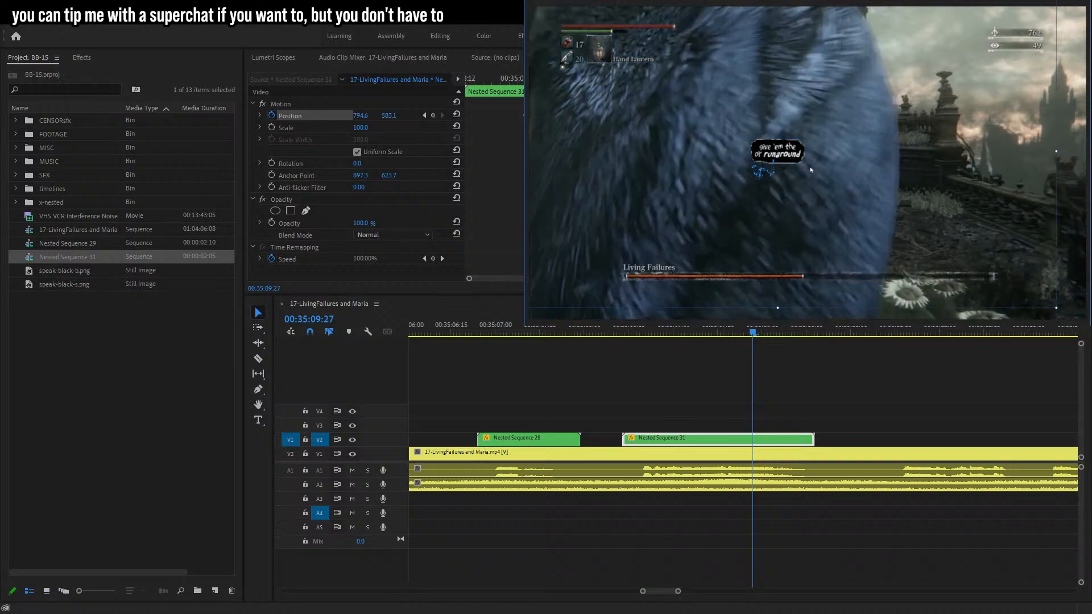
key("Right")
key("Right")
left_click_drag(810, 172, 809, 172)
key("Left")
key("Left")
key("Left")
key("Left")
key("Left")
key("Left")
key("Left")
key("Left")
key("Left")
key("Left")
key("Left")
key("Left")
key("Right")
key("Right")
key("Right")
key("Right")
key("Right")
key("Right")
key("Right")
key("Right")
key("Right")
key("Right")
key("Right")
key("Right")
key("Right")
key("Right")
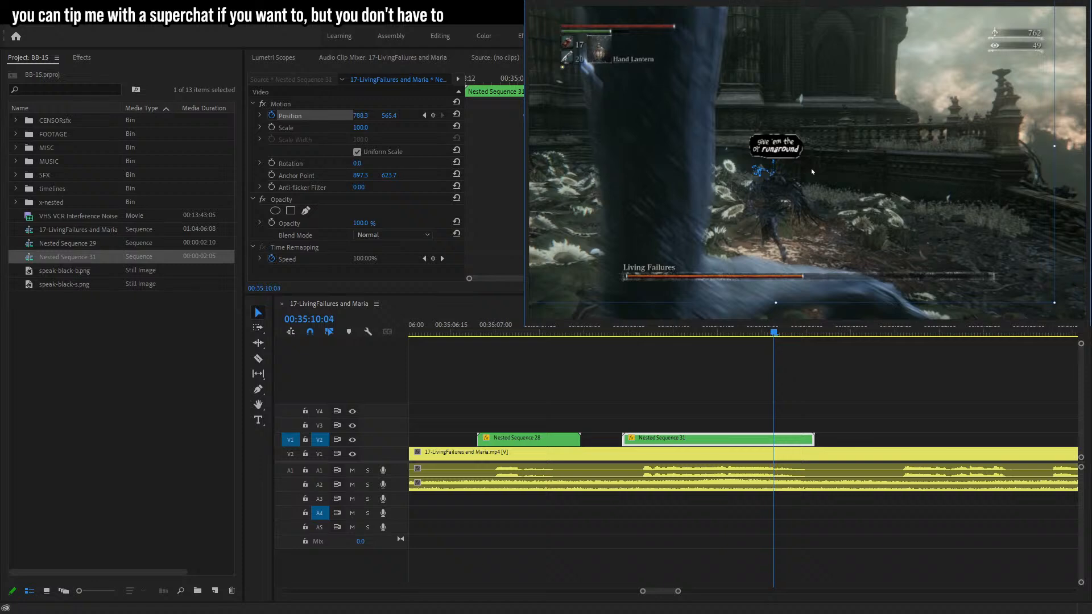
left_click_drag(812, 172, 813, 169)
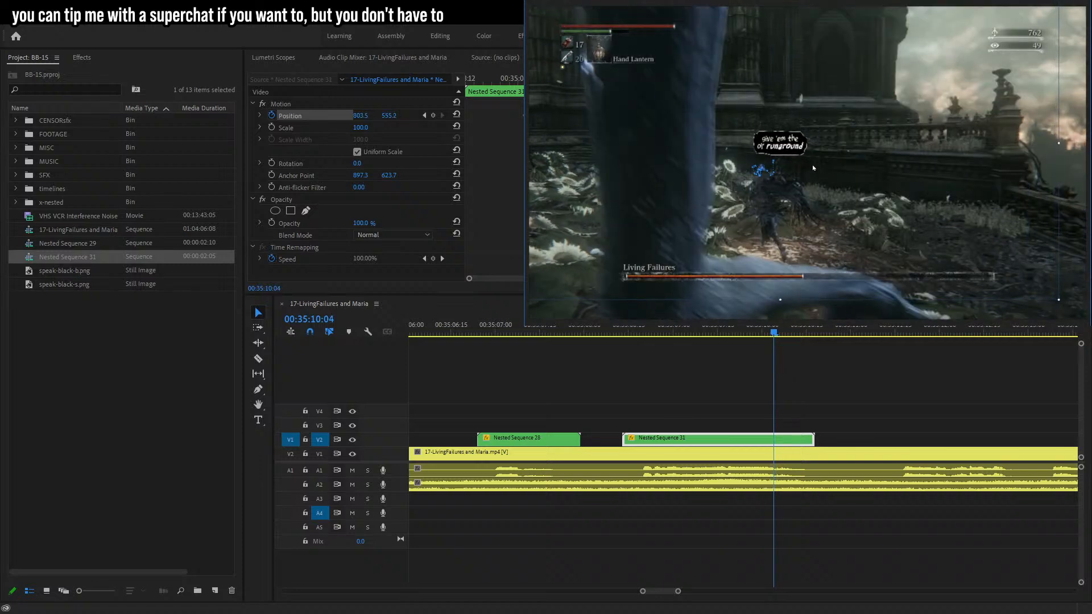
Continue tracking the character frame by frame, nudging the bubble's position up to about 00:35:10:17.
key("shift+5")
key("Right")
key("Right")
key("Right")
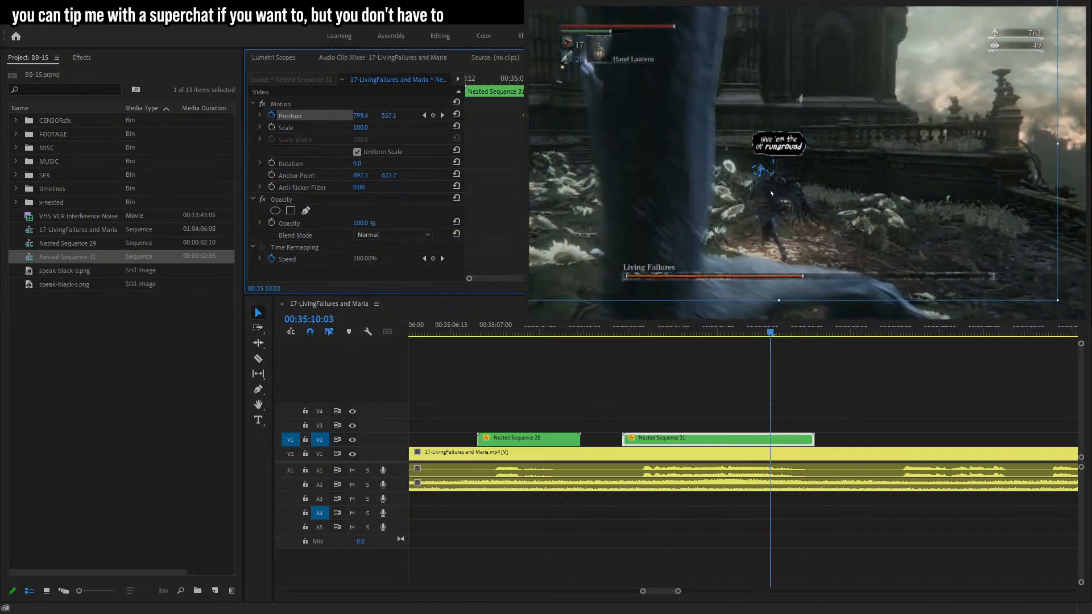
key("Right")
left_click(796, 194)
key("Right")
key("Right")
key("Right")
key("Right")
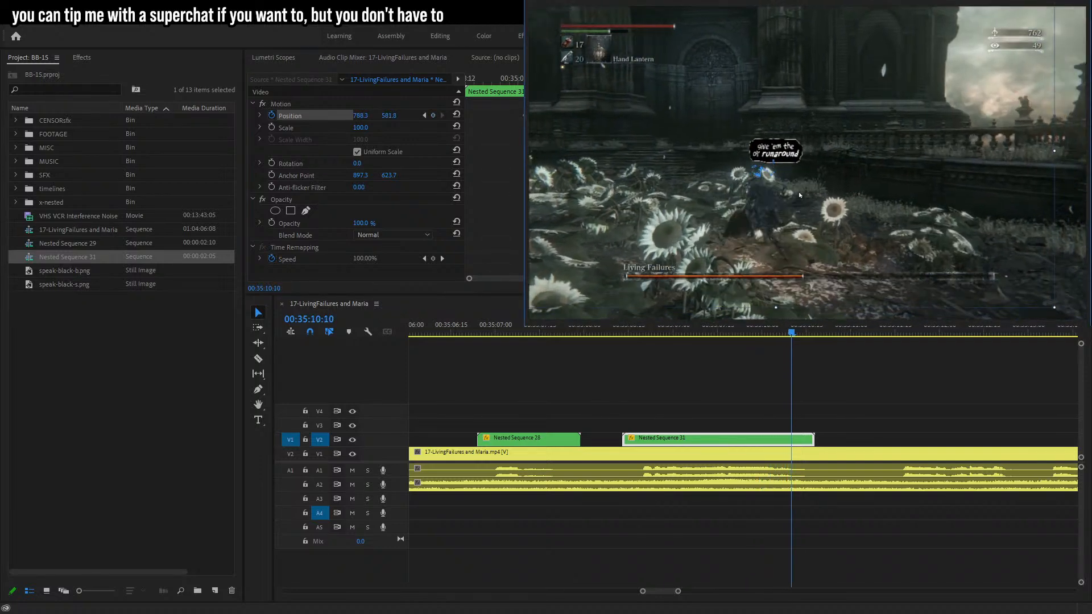
key("Right")
key("Right")
key("Right")
key("Right")
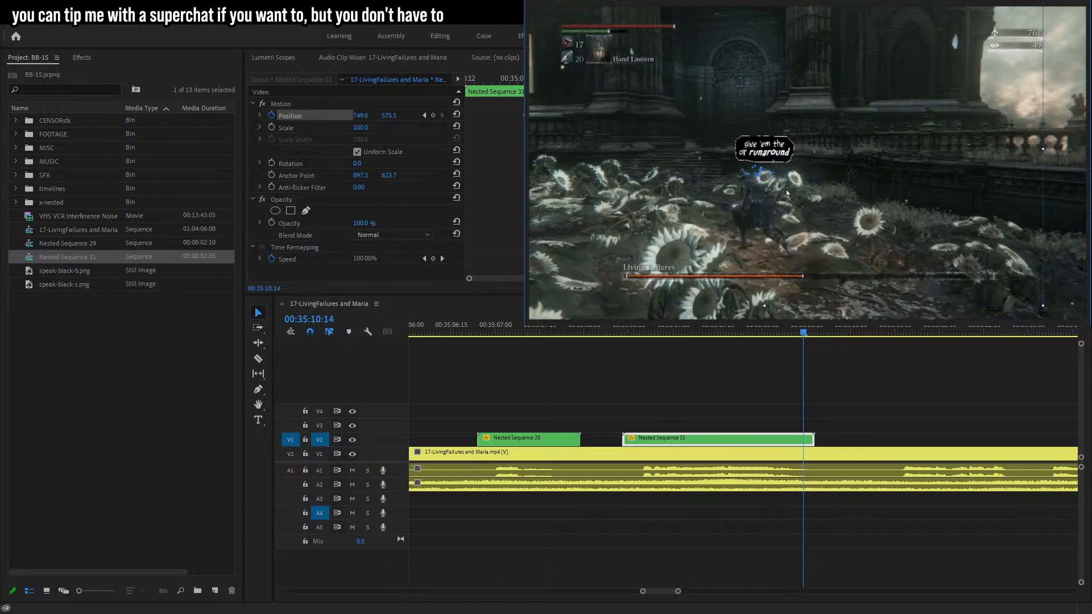
key("Right")
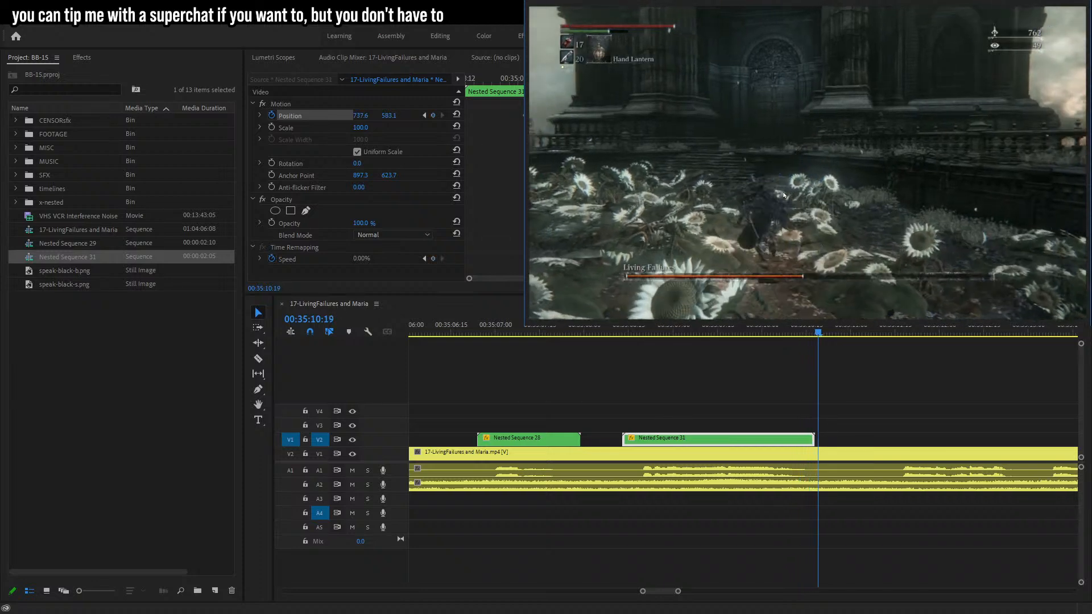
left_click_drag(781, 197, 782, 199)
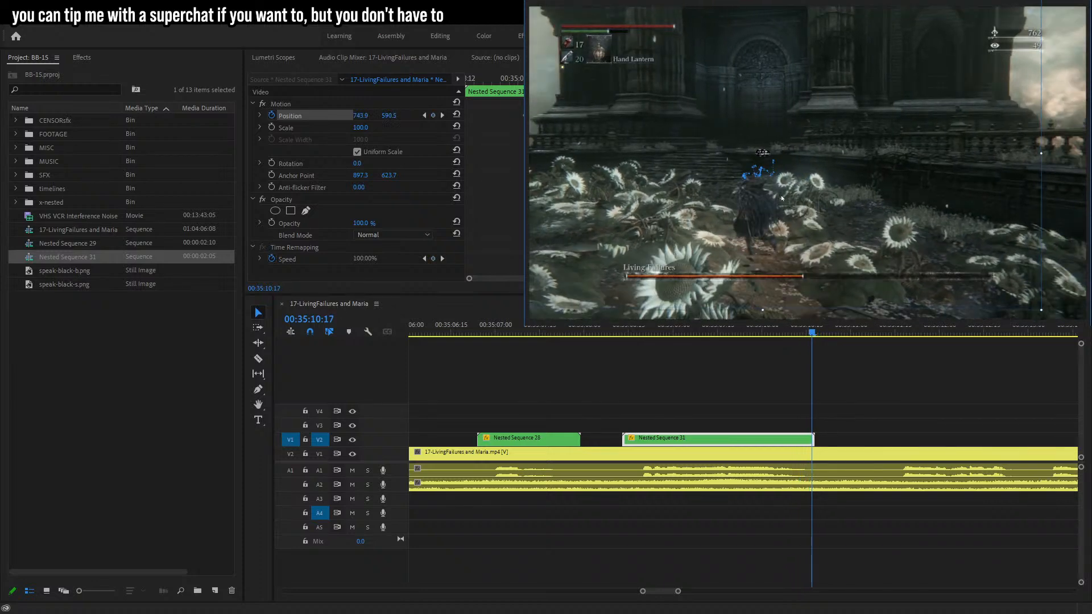
Play back the tracked bubble section to review its motion.
left_click(621, 332)
key("space")
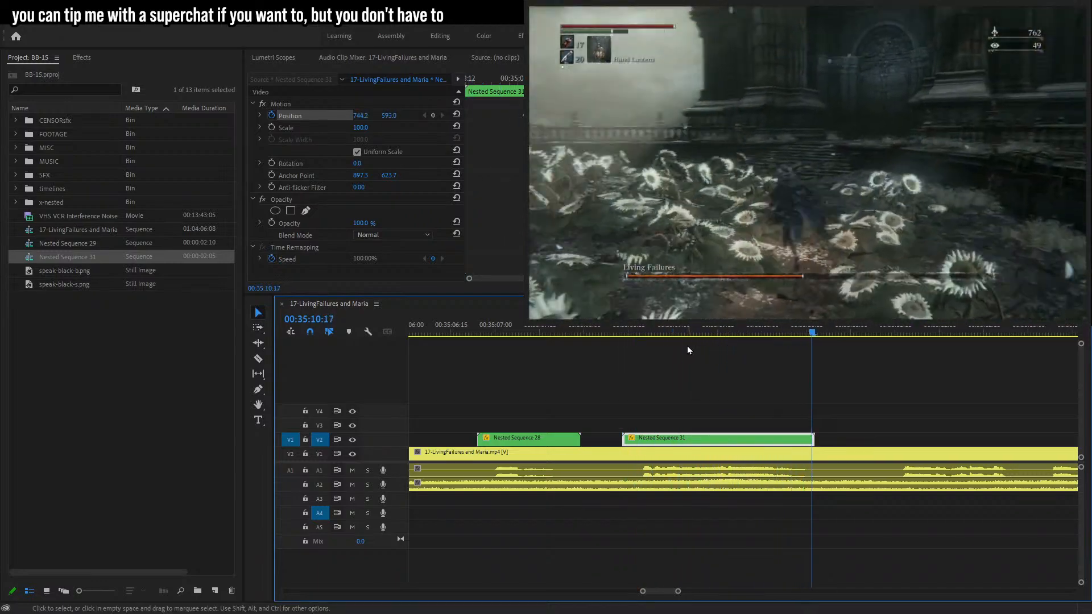
left_click(956, 420)
key("space")
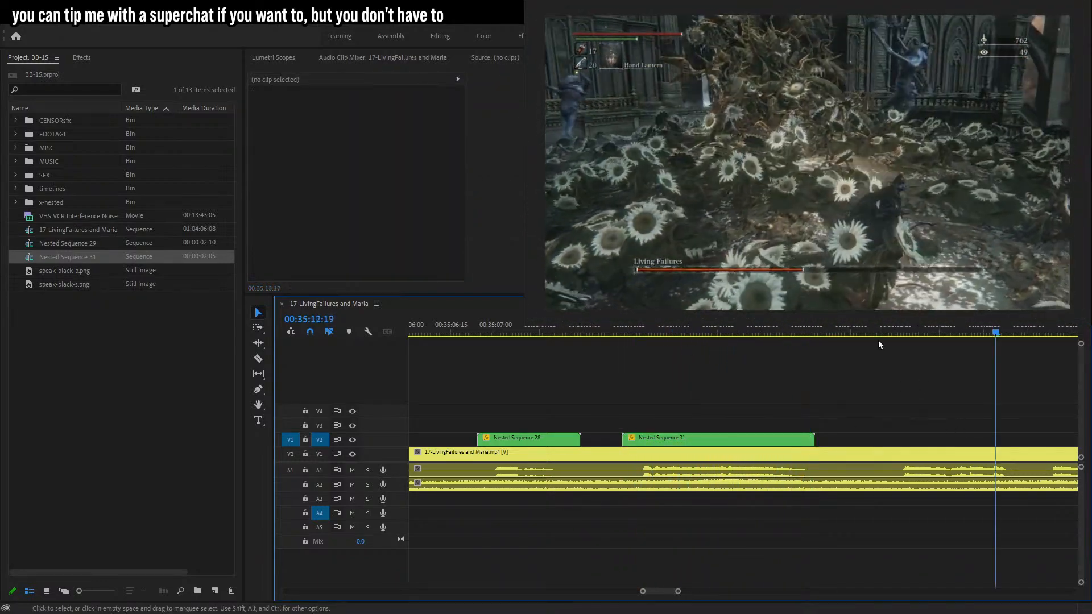
Place the speak-black-b.png bubble image above the footage at about 00:35:11:17.
left_click(905, 334)
left_click_drag(906, 334, 902, 336)
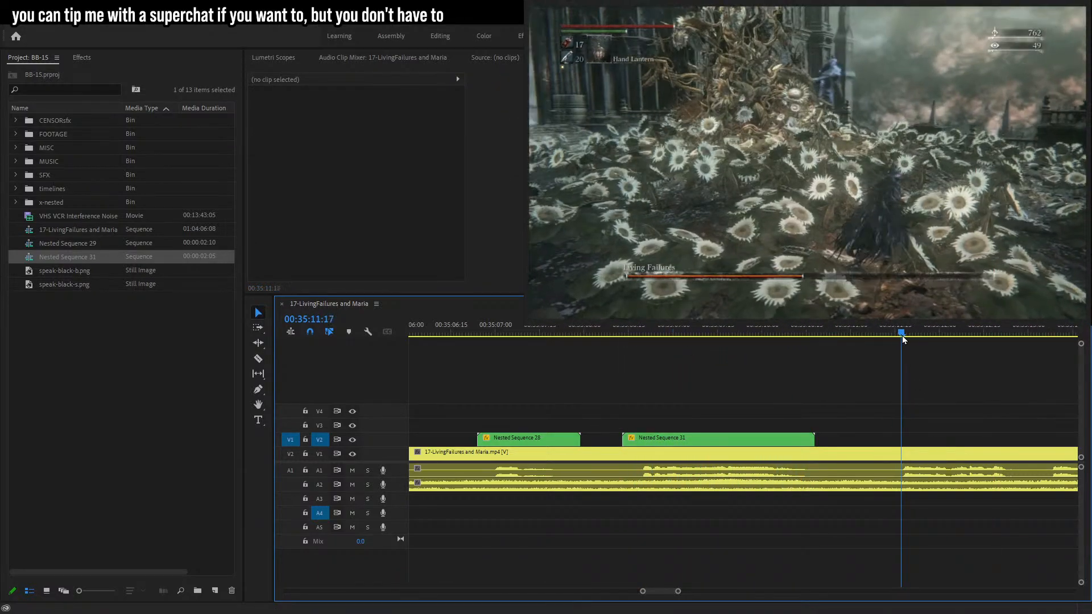
left_click(63, 246, "shift")
left_click_drag(66, 246, 927, 439)
Add a text layer over the bubble reading "the ol' oopsie daisy!" on three lines.
key("t")
left_click(647, 171)
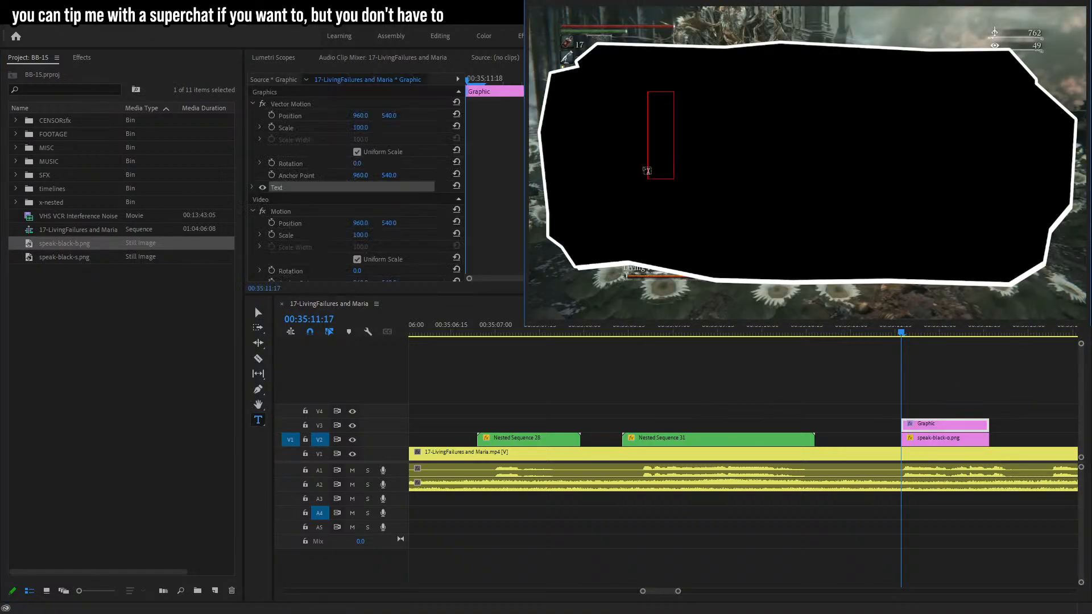
type("the ol'")
key("Return")
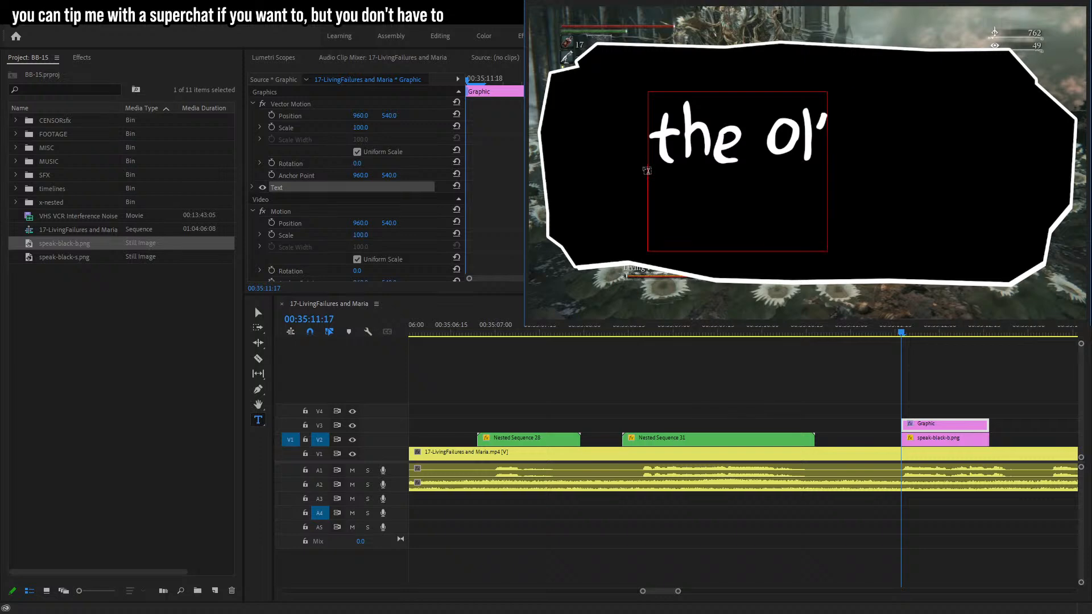
type("Oopsie")
key("Return")
type("day")
type("isy!")
Replace the bubble with speak-black-s.png and trim the bubble and text clips to matching lengths.
left_click_drag(80, 257, 894, 440)
left_click_drag(903, 426, 867, 427)
left_click_drag(1004, 416, 985, 438)
left_click_drag(986, 437, 1026, 430)
left_click(848, 389)
mouse_move(869, 426)
left_mouse_down()
mouse_move(898, 426)
mouse_move(886, 441)
mouse_move(883, 431)
left_mouse_up()
left_click(1014, 363)
left_click(719, 211)
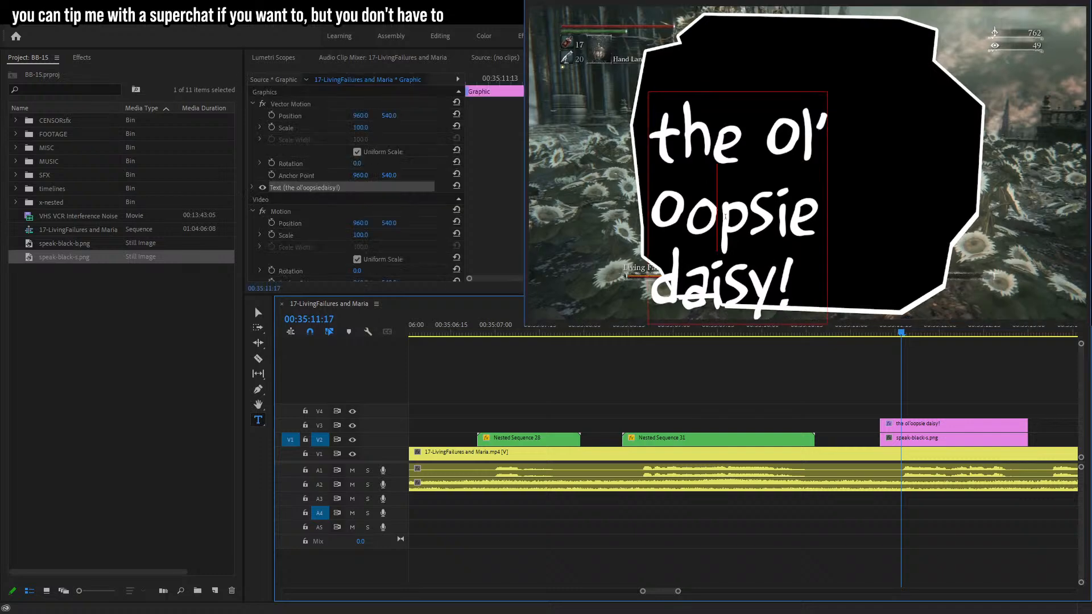
Reposition the text block so it sits centered inside the bubble.
left_click(259, 312)
left_click_drag(742, 218, 808, 170)
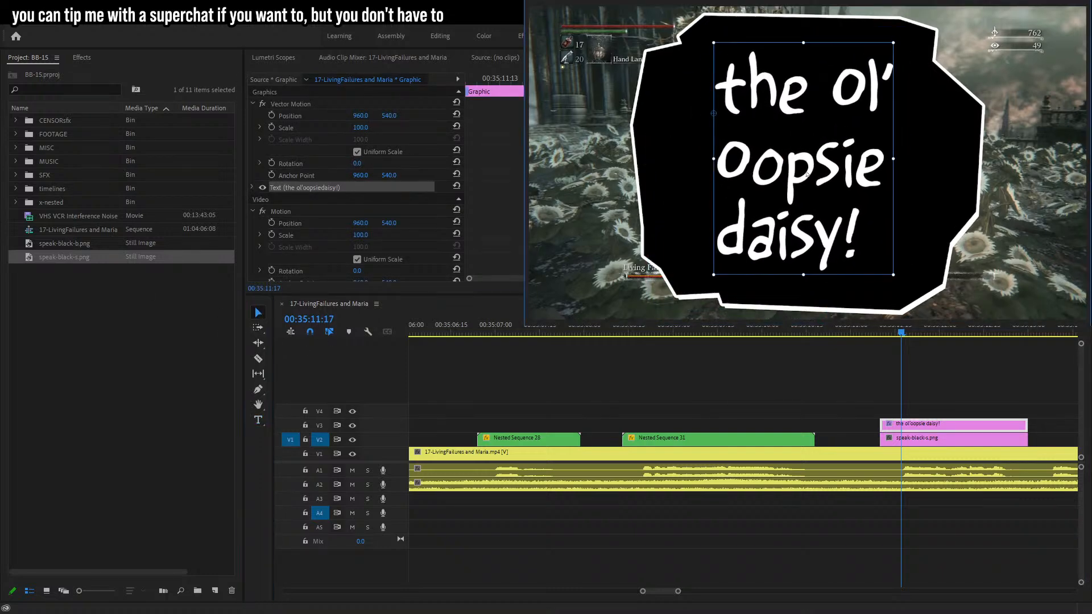
left_click_drag(893, 160, 928, 167)
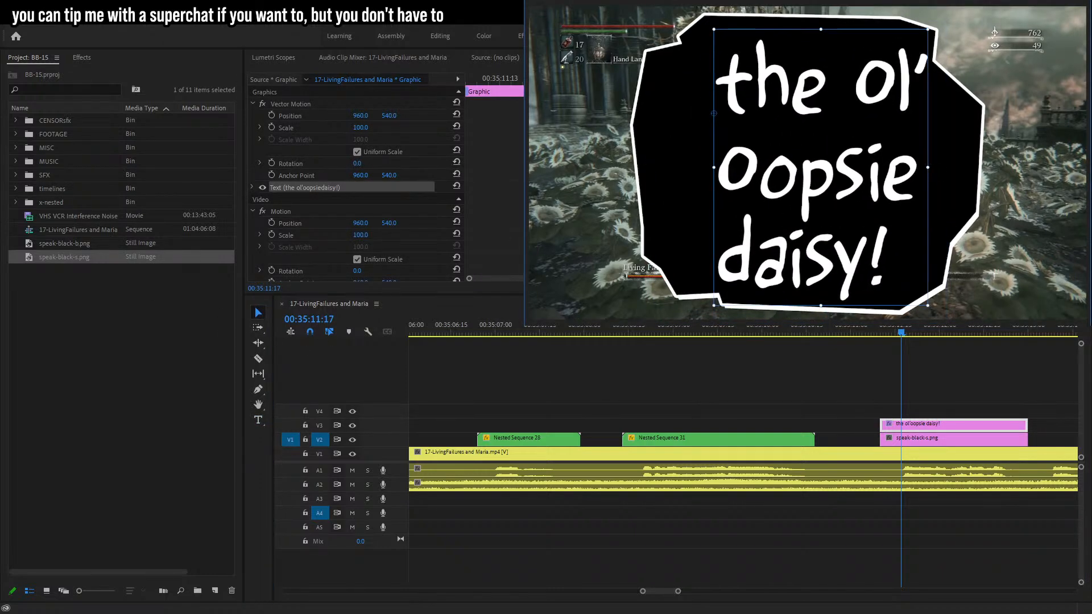
key("ctrl+shift+c")
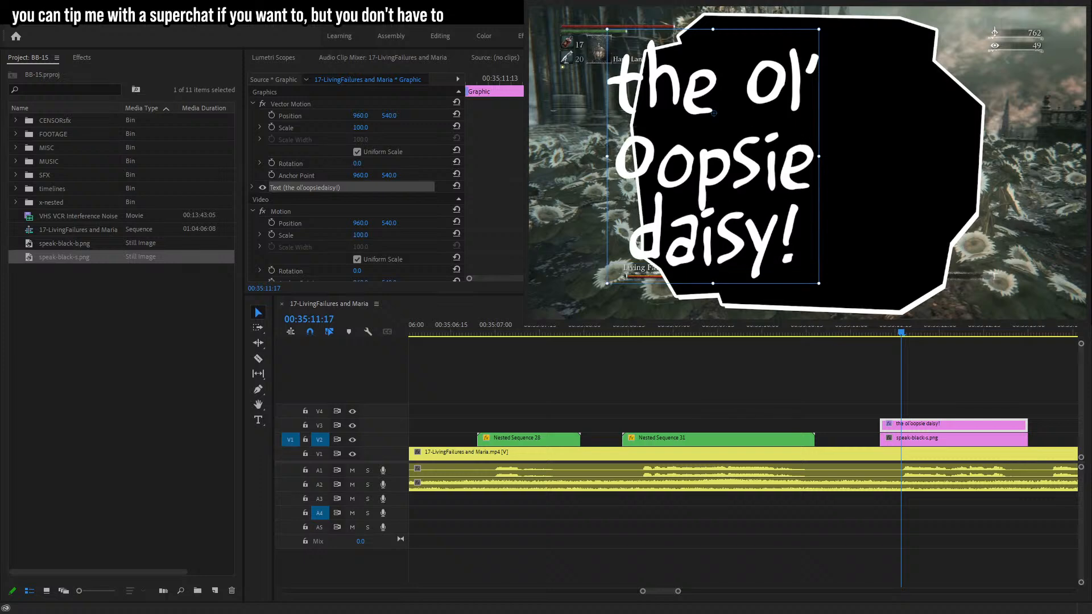
left_click_drag(765, 176, 807, 177)
Select the "oopsie daisy!" lines of the text and restyle them in a bolder, slanted look.
double_click(661, 157)
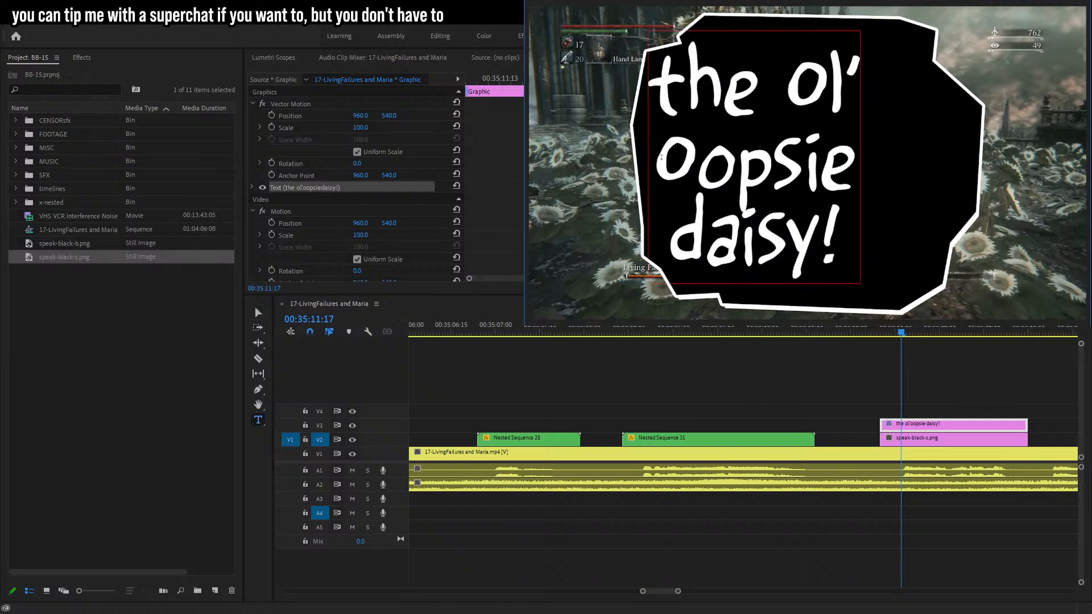
double_click(662, 158)
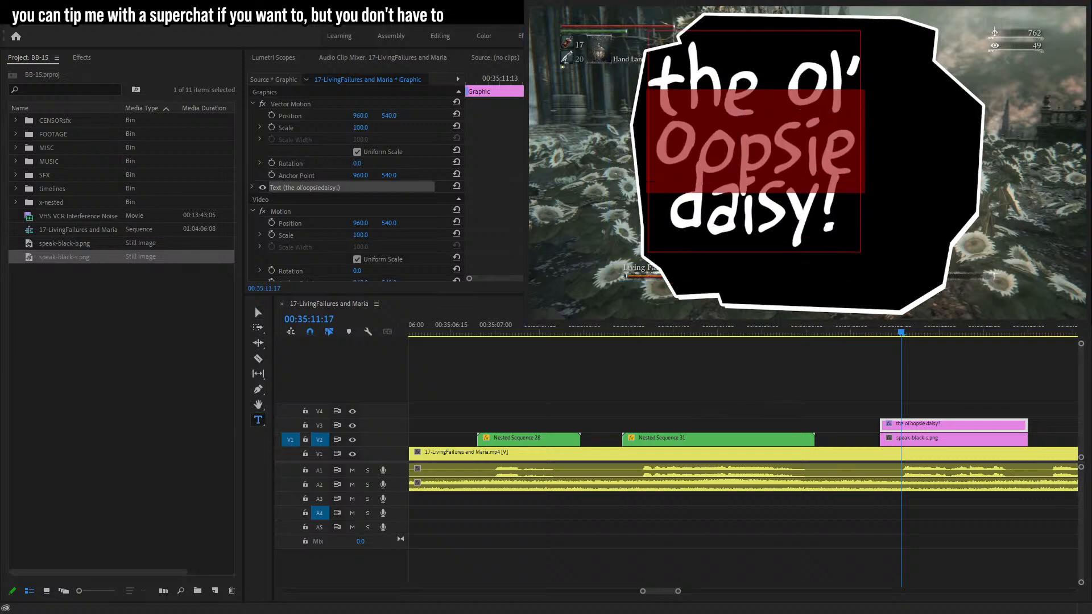
left_click(820, 162)
left_click(258, 312)
left_click_drag(678, 194, 913, 175)
key("t")
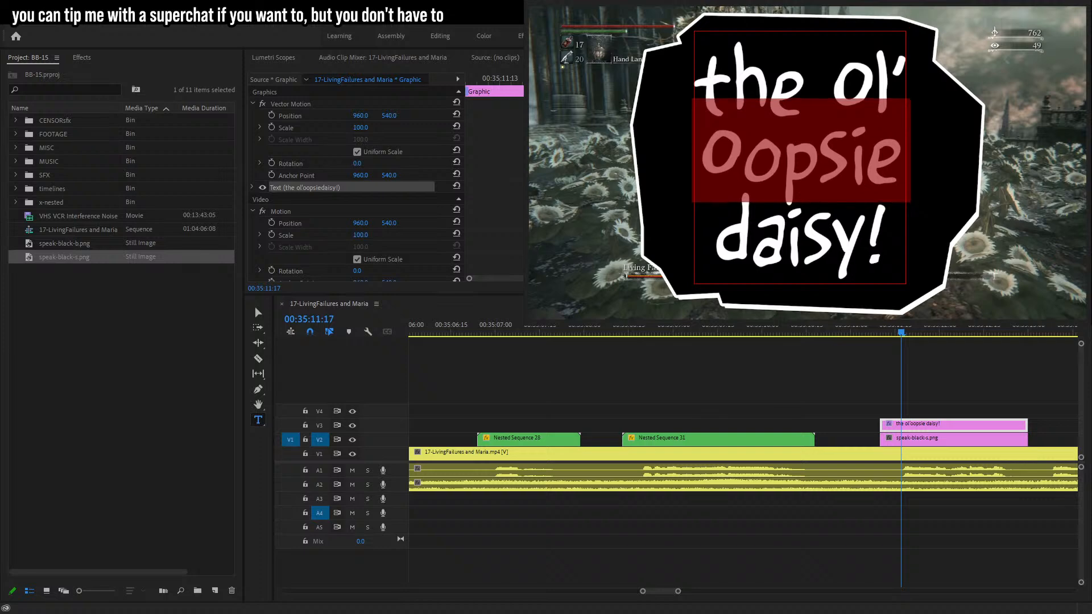
left_click(258, 314)
key("t")
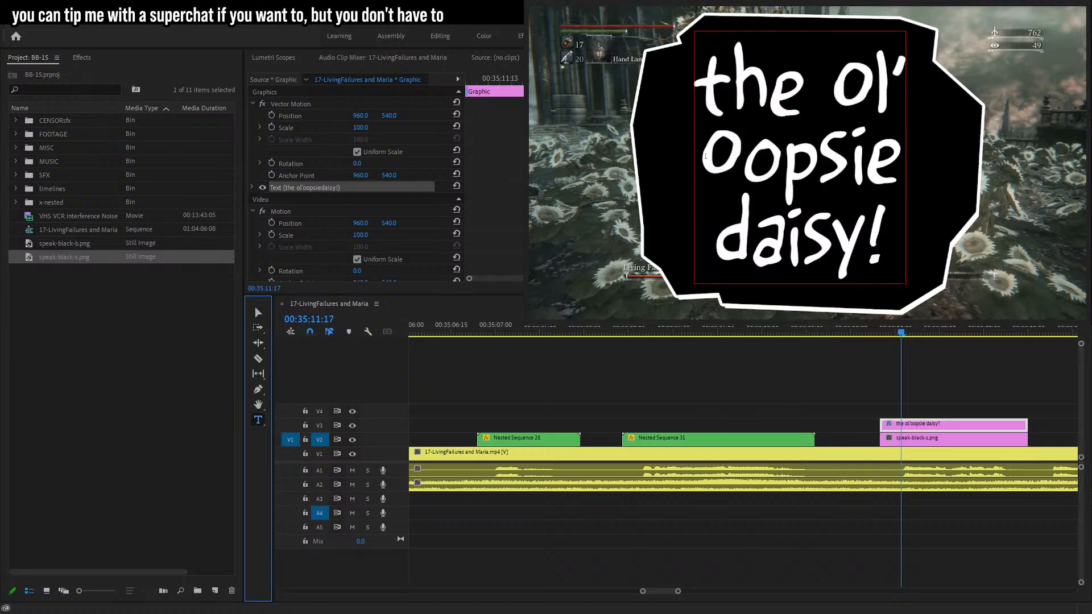
left_click_drag(701, 163, 904, 244)
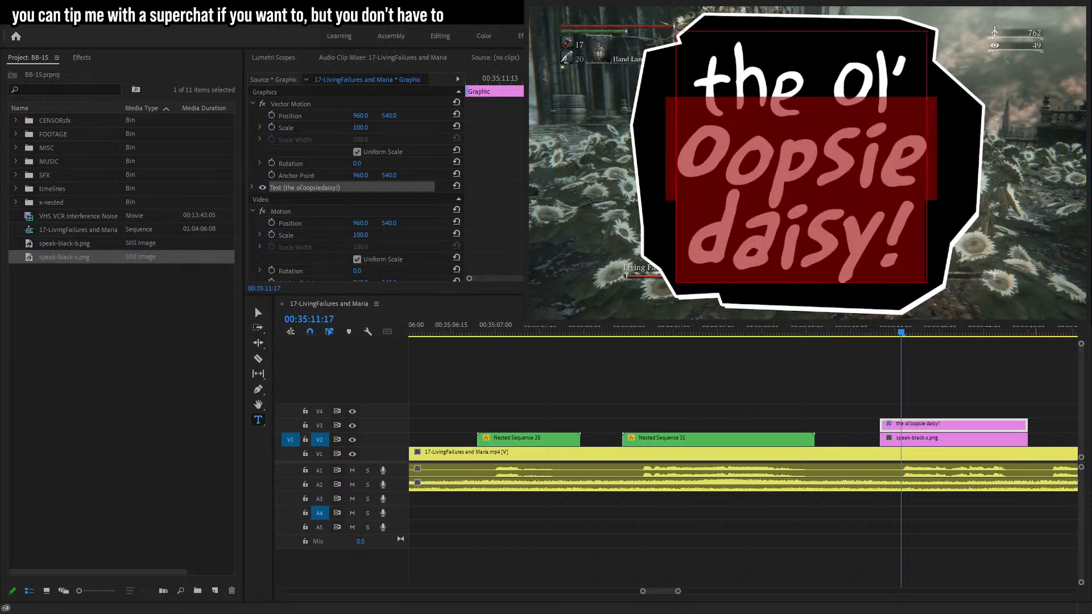
left_click(256, 309)
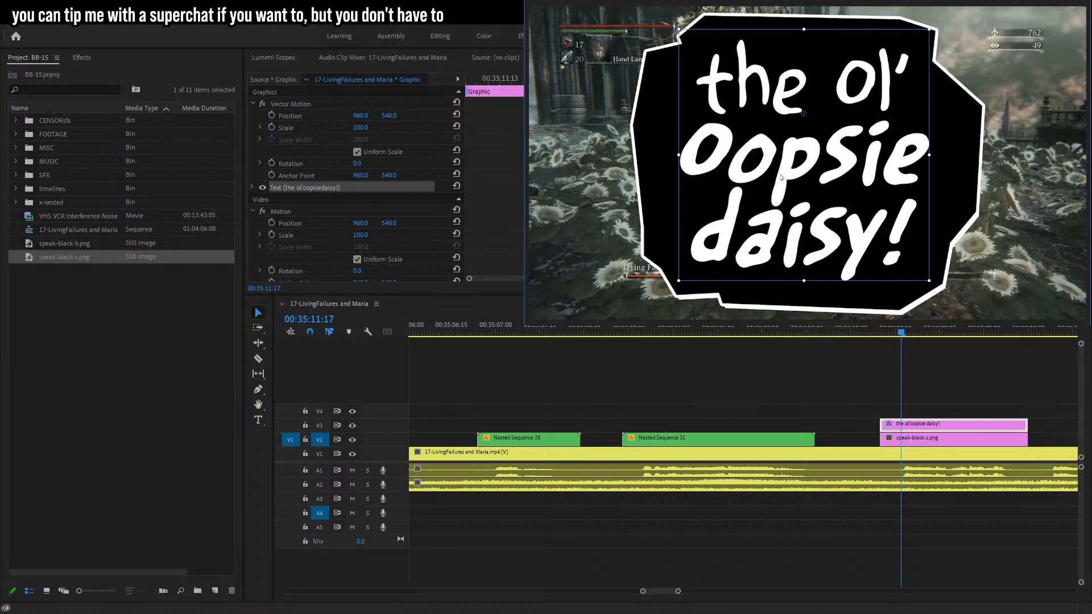
Nest the bubble and text clips together into a new sequence.
left_click_drag(1036, 372, 1004, 431)
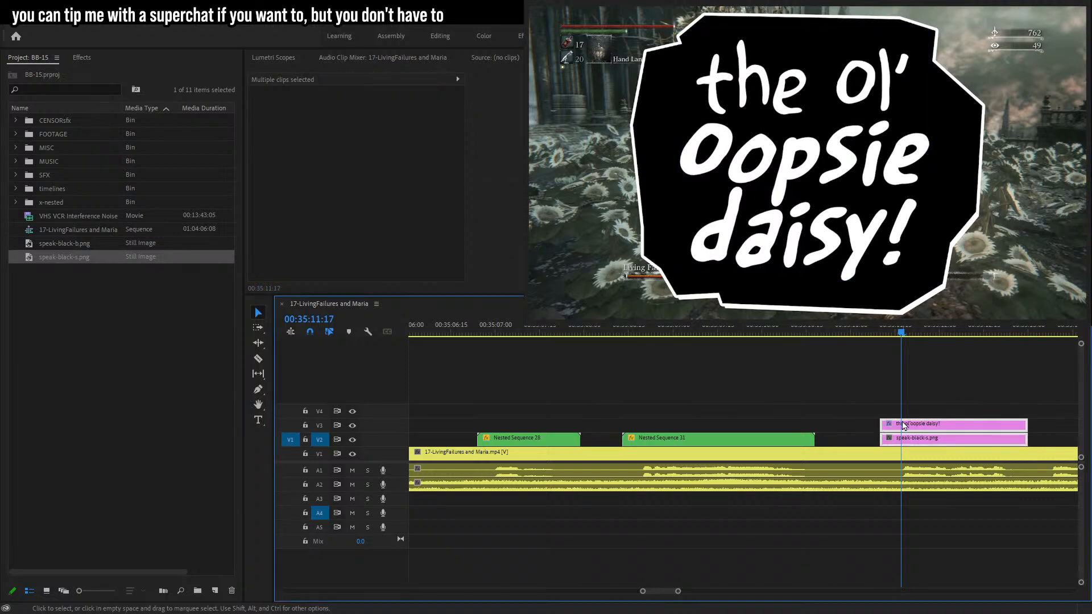
key("alt+n")
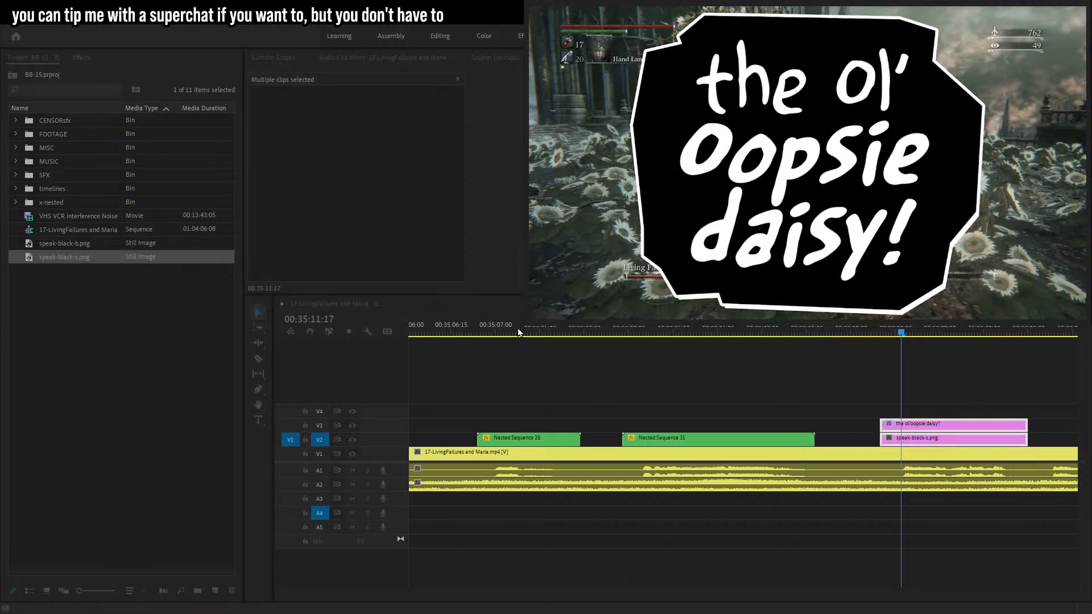
key("Return")
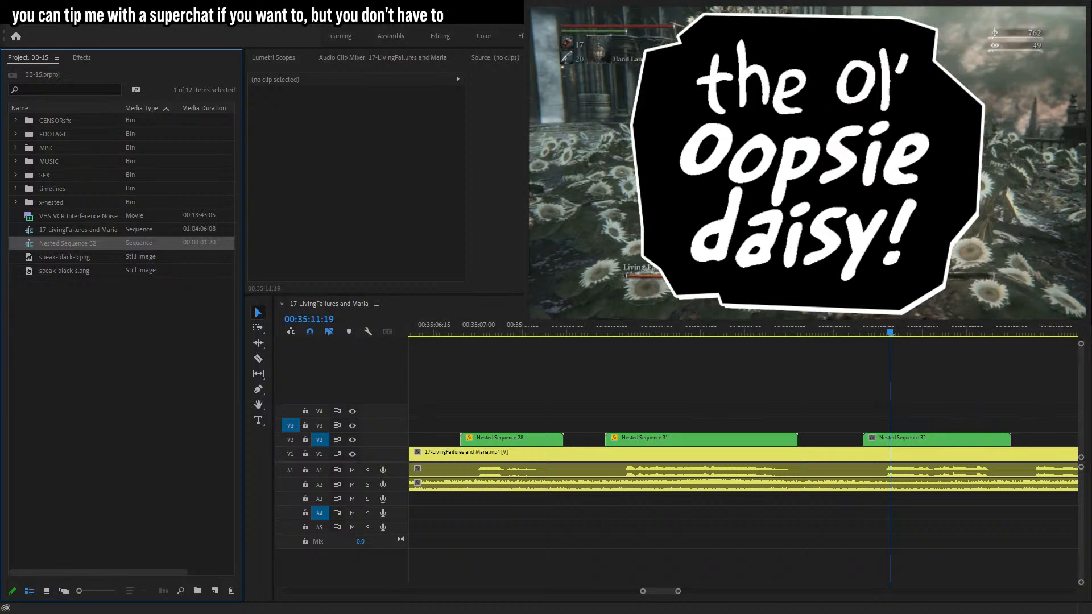
Set the nested bubble's scale to 12 to shrink it into the scene.
left_click(919, 442)
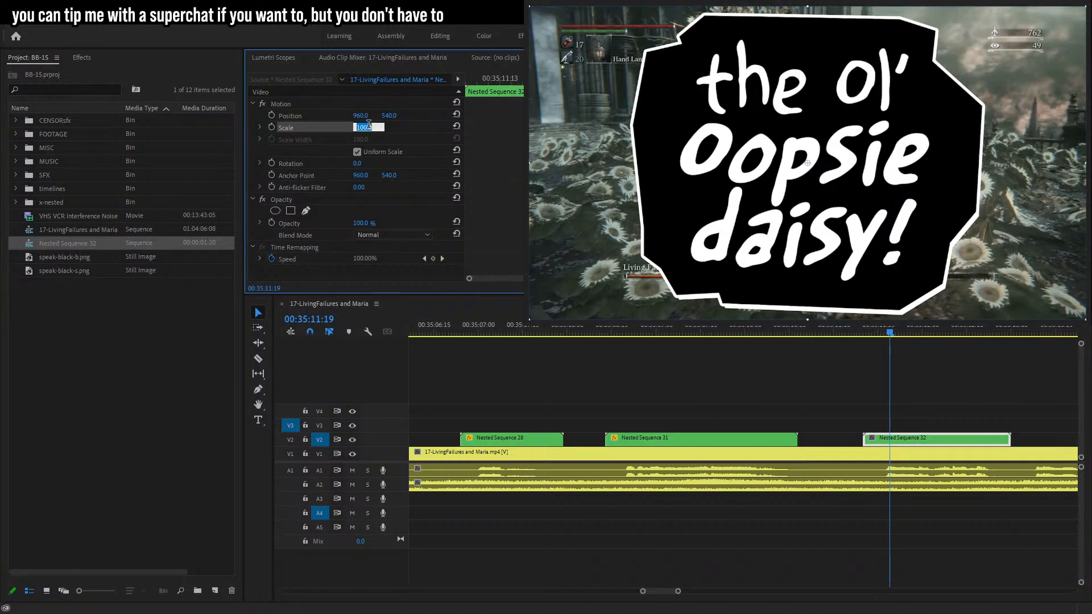
type("10")
key("Return")
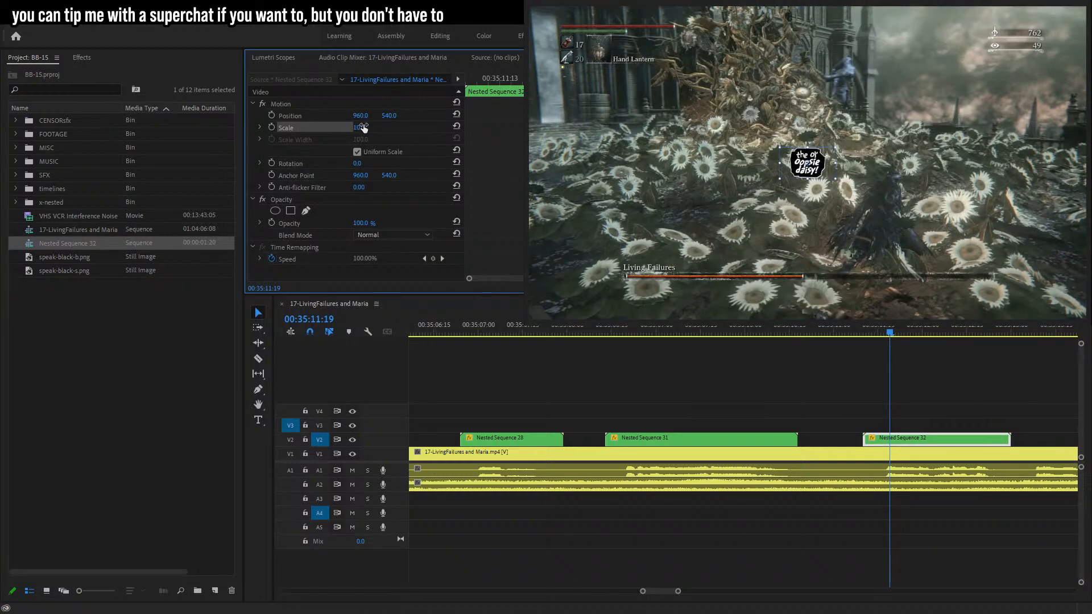
left_click(364, 127)
key("Up")
key("Up")
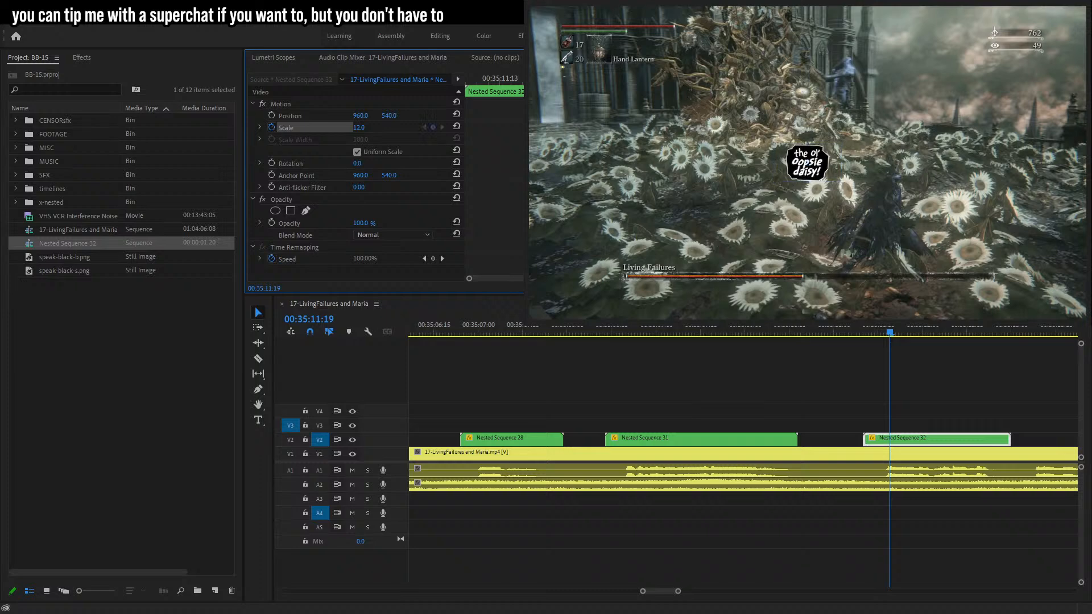
Keyframe the bubble's scale at 12 and at 0 at about 00:35:11:13, trimming the clip's start there for a pop-in.
key("Left")
key("Left")
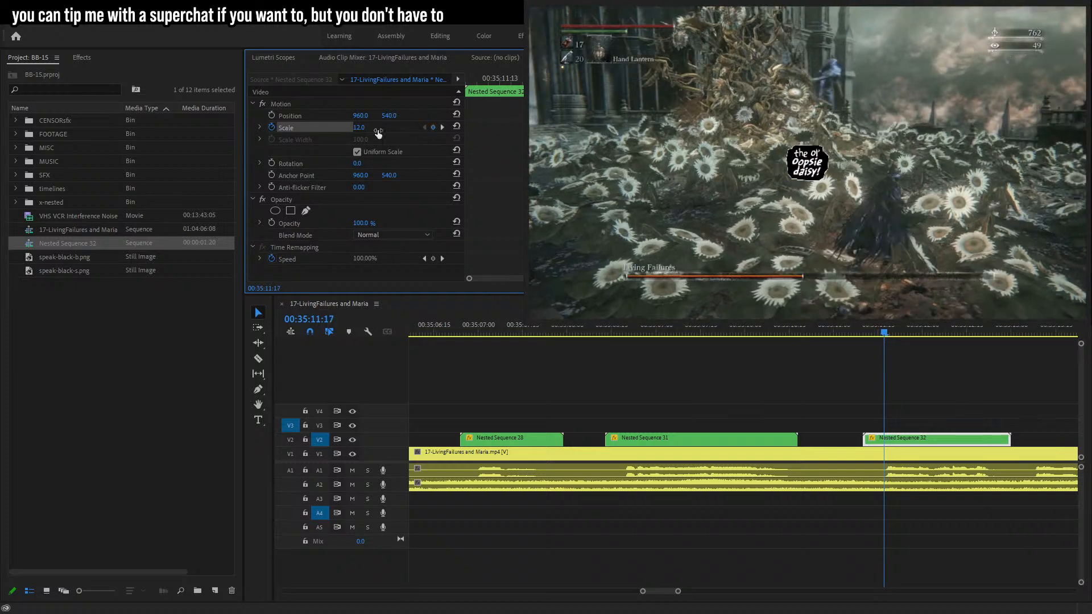
key("Up")
key("Return")
left_click_drag(544, 81, 511, 90)
key("Left")
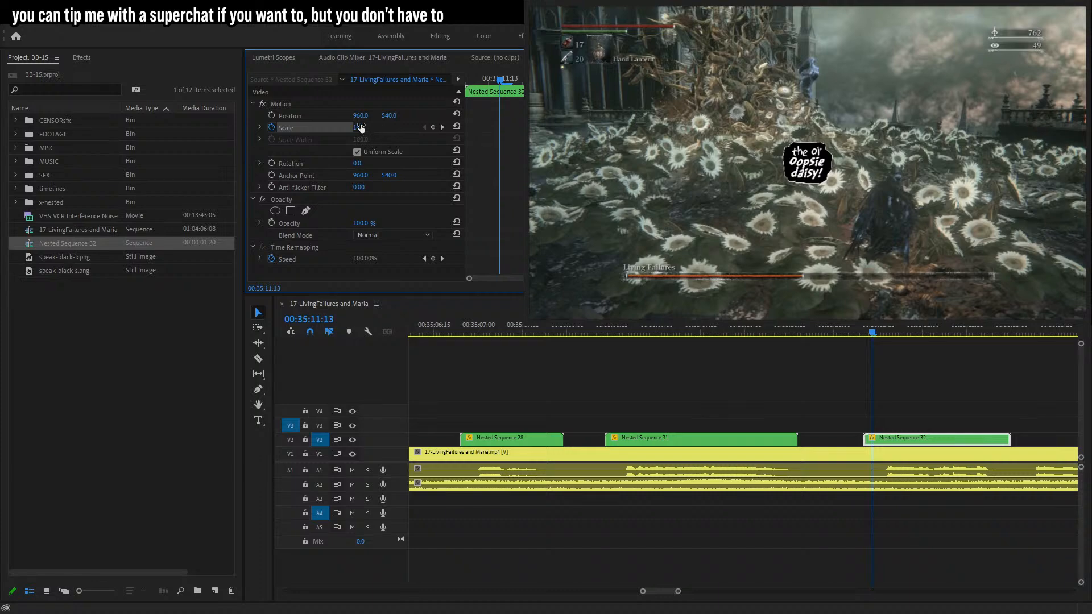
left_click_drag(361, 129, 346, 128)
left_click_drag(866, 442, 870, 442)
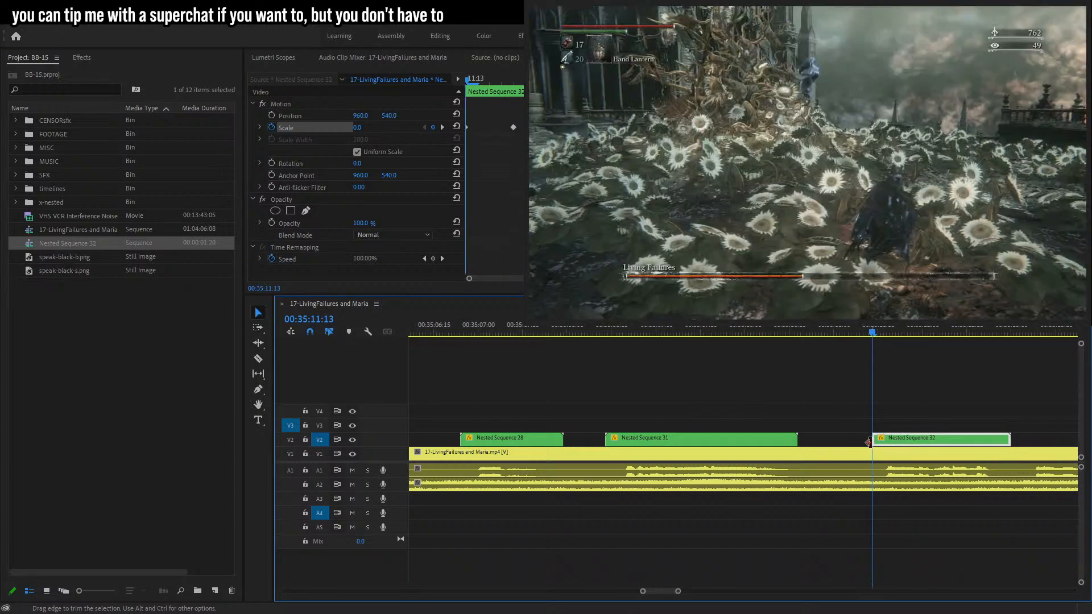
Near the clip's end add a scale keyframe at 00:35:12:24, then set scale to 13 one frame later.
key("space")
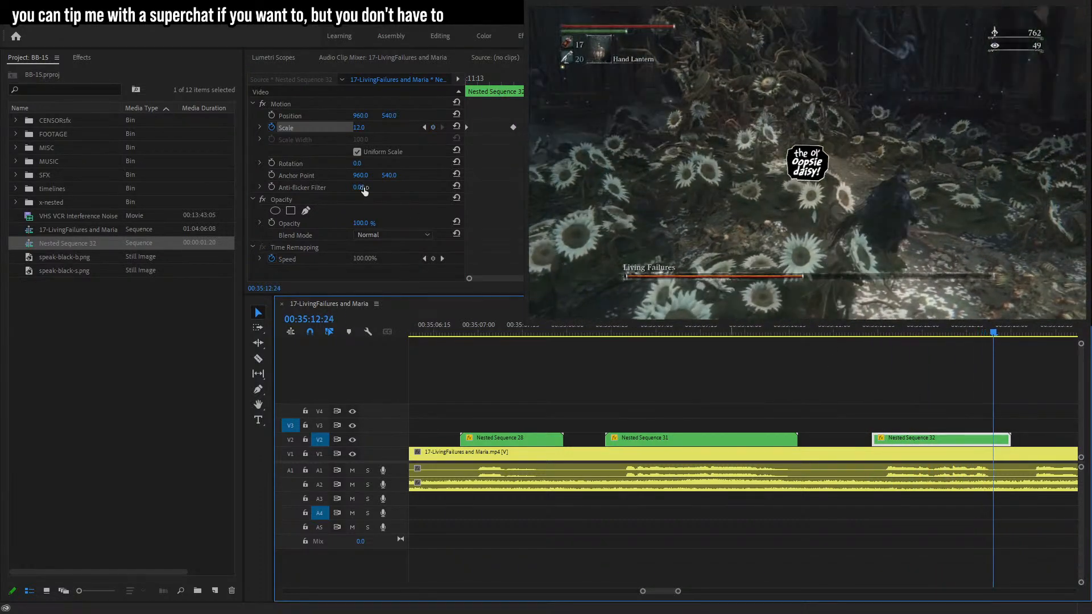
left_click(433, 128)
scroll(361, 130, "down", 1)
scroll(361, 130, "up", 1)
key("Right")
left_click(361, 130)
scroll(375, 134, "up", 1)
key("Return")
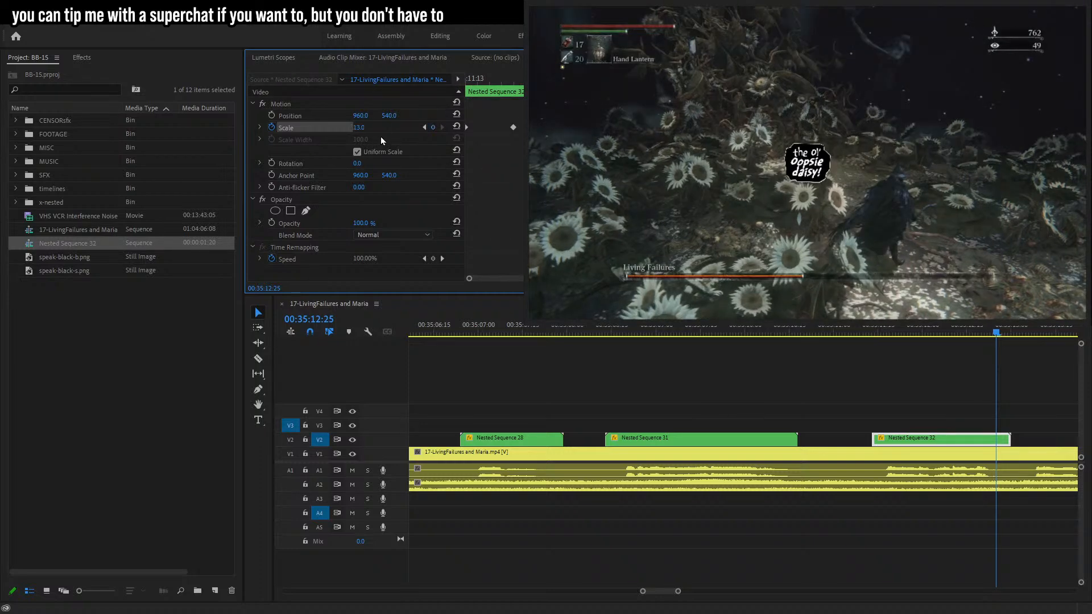
Set the bubble's scale to 0 a few frames later at about 00:35:12:29 and trim the clip's end there.
key("Right")
key("Right")
key("Right")
key("Right")
left_click_drag(360, 130, 350, 130)
left_click_drag(1010, 440, 1009, 439)
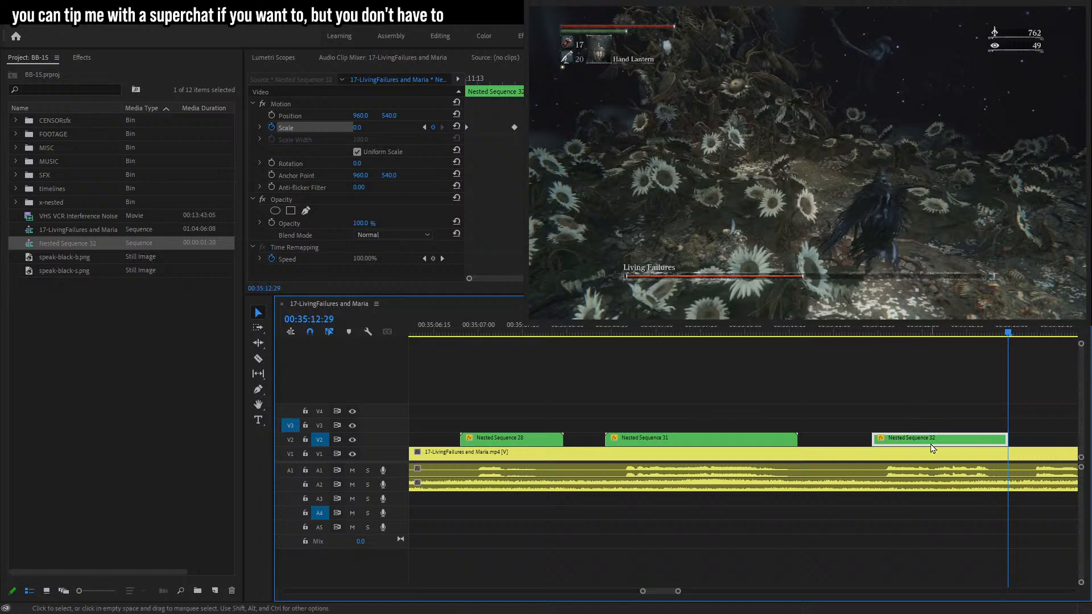
Nest the trimmed bubble clip again into a new sequence and select its Position property.
key("shift+n")
left_click(529, 327)
left_click(952, 443)
left_click(306, 118)
left_click_drag(491, 80, 456, 80)
key("space")
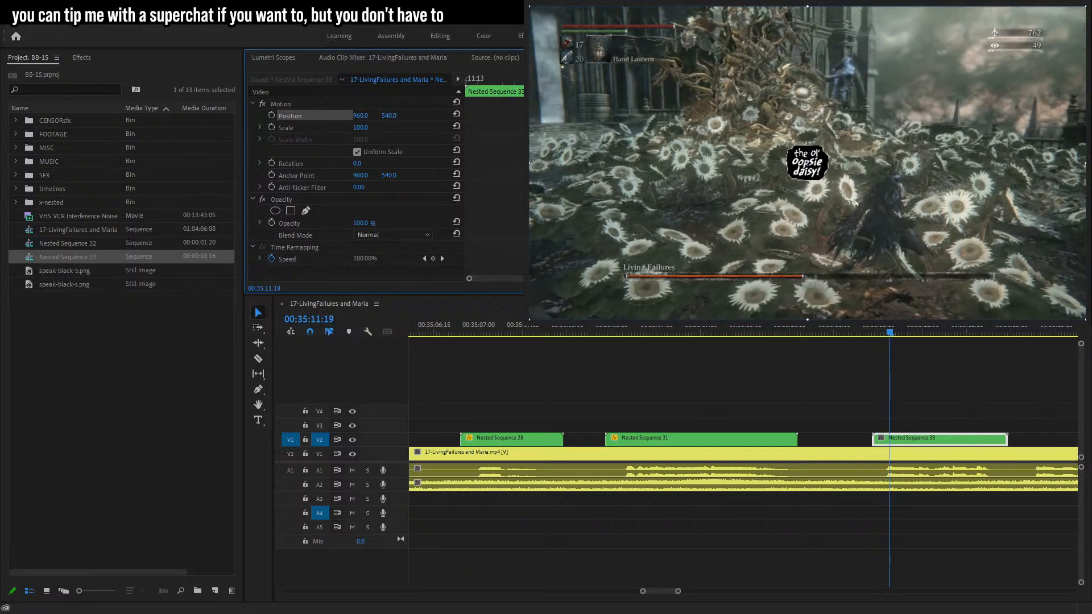
Move the nested bubble beside the character's head and start Position keyframing at 00:35:11:19.
key("space")
left_click_drag(856, 203, 970, 185)
left_click_drag(914, 163, 896, 171)
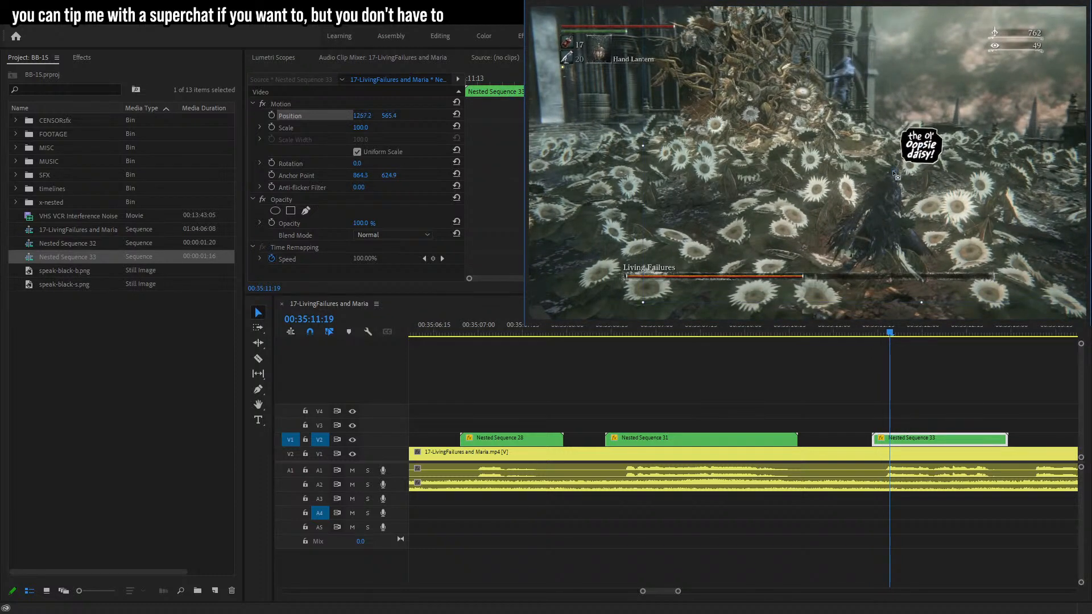
left_click(272, 115)
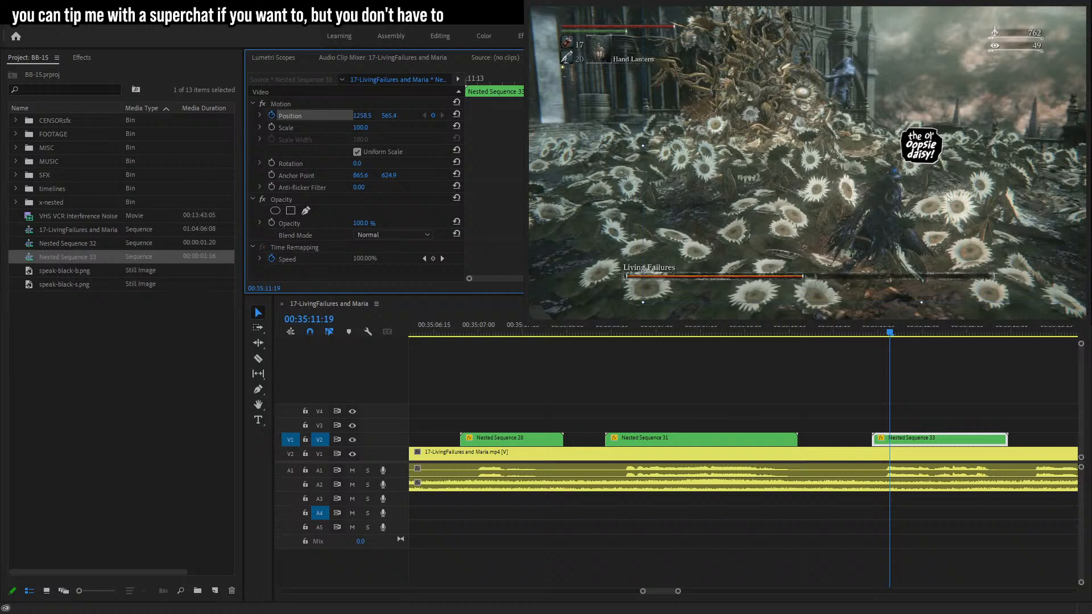
Step a few frames back and forth, repositioning the bubble to follow the character.
key("Left")
key("Left")
key("Left")
key("Left")
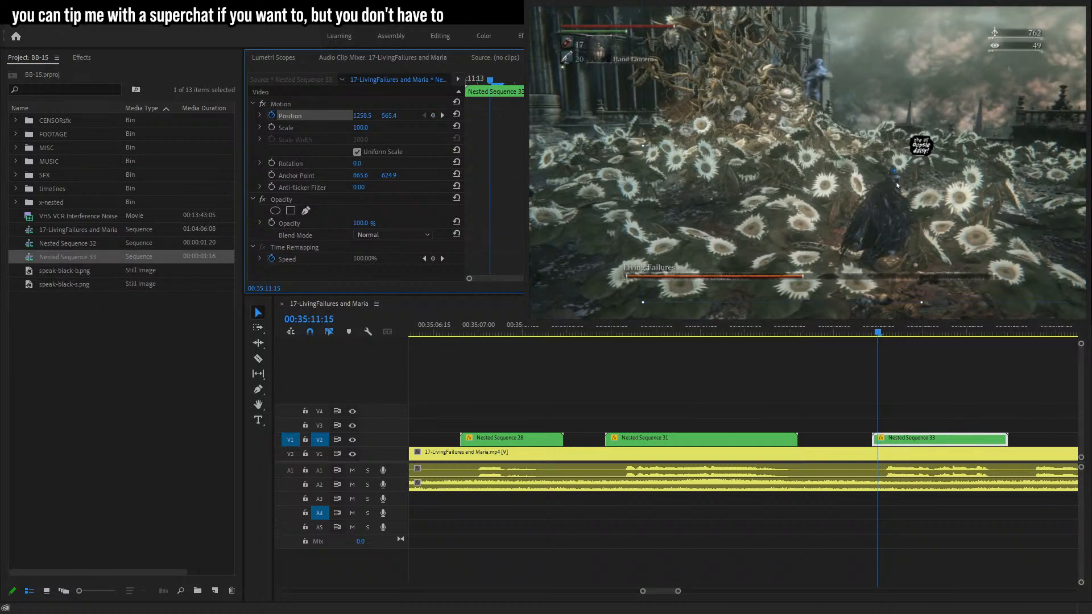
key("Left")
key("Left")
key("Left")
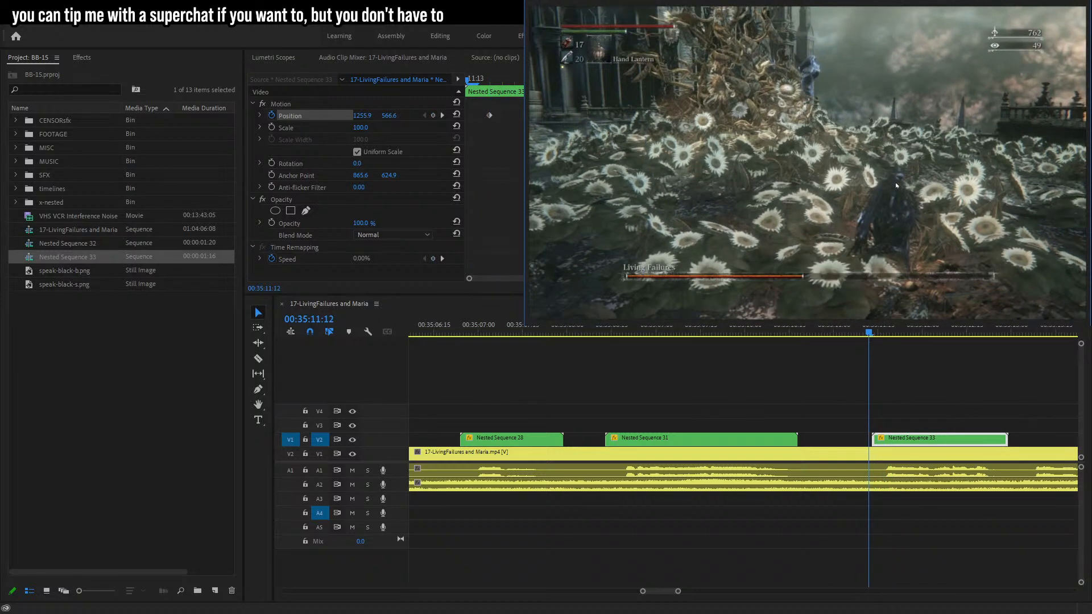
key("Right")
key("Right")
key("Right")
key("Right")
key("Right")
key("Right")
key("Right")
key("Right")
key("Right")
key("Right")
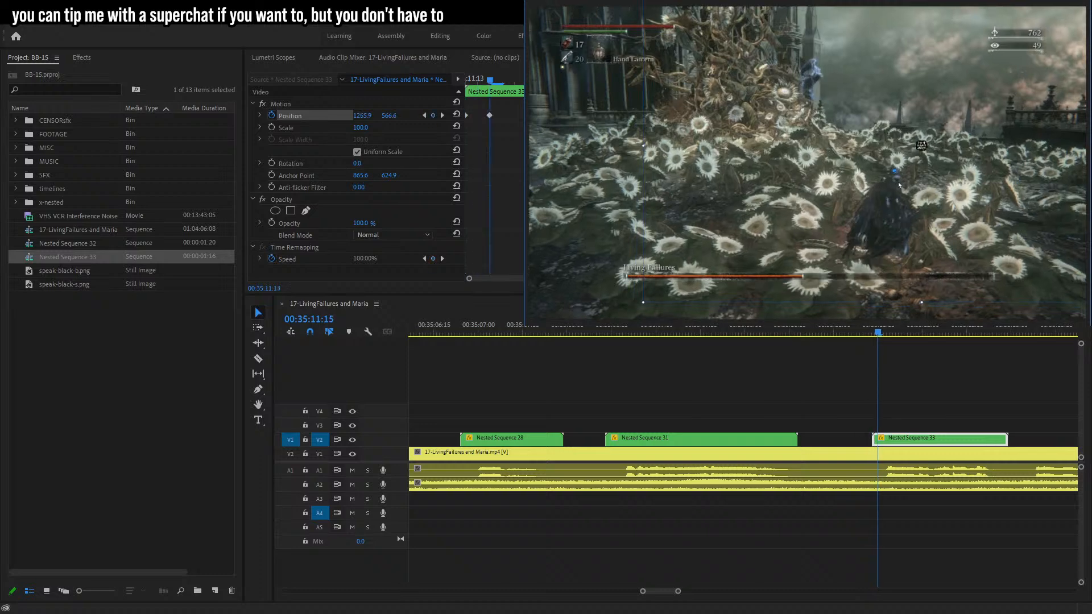
Step frame by frame to the clip's end, nudging the bubble's position to keep it tracked to the character.
key("Right")
mouse_move(900, 185)
left_mouse_down()
mouse_move(904, 197)
mouse_move(899, 181)
mouse_move(906, 193)
mouse_move(916, 186)
left_mouse_up()
key("Right")
key("Right")
key("Right")
key("Right")
key("Right")
key("Right")
key("Right")
key("Right")
key("Right")
key("Right")
key("Right")
key("Right")
key("Right")
key("Right")
key("Right")
key("Right")
key("Right")
key("Right")
key("Right")
key("Right")
key("Right")
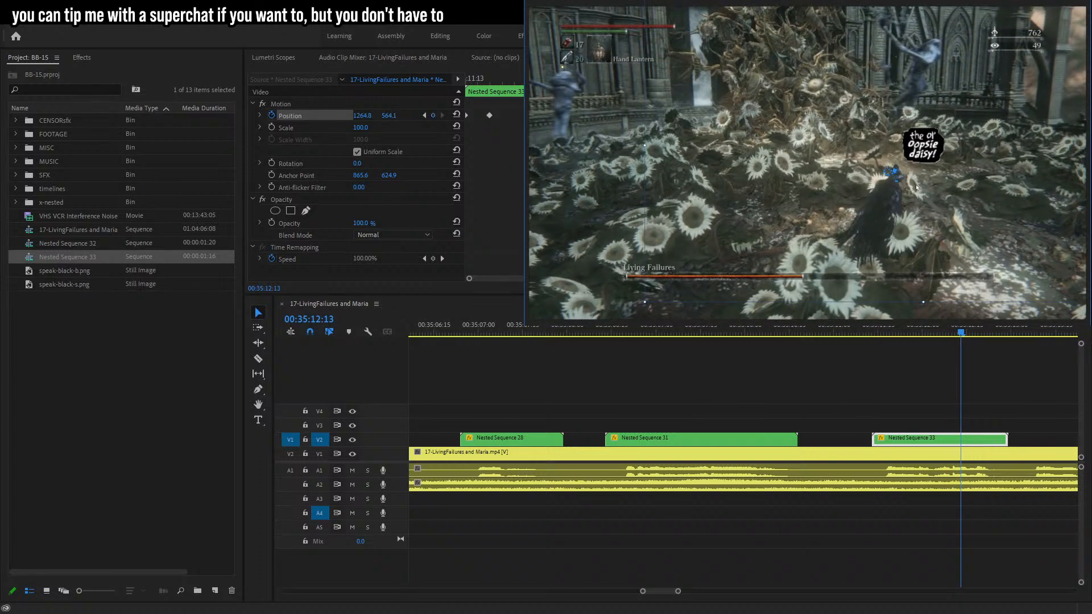
key("Right")
key("Right")
key("Right")
key("Right")
mouse_move(915, 187)
left_mouse_down()
mouse_move(928, 189)
mouse_move(915, 188)
left_mouse_up()
key("Right")
key("Right")
key("Right")
key("Right")
key("Right")
key("Right")
key("Right")
key("Right")
key("Right")
key("Right")
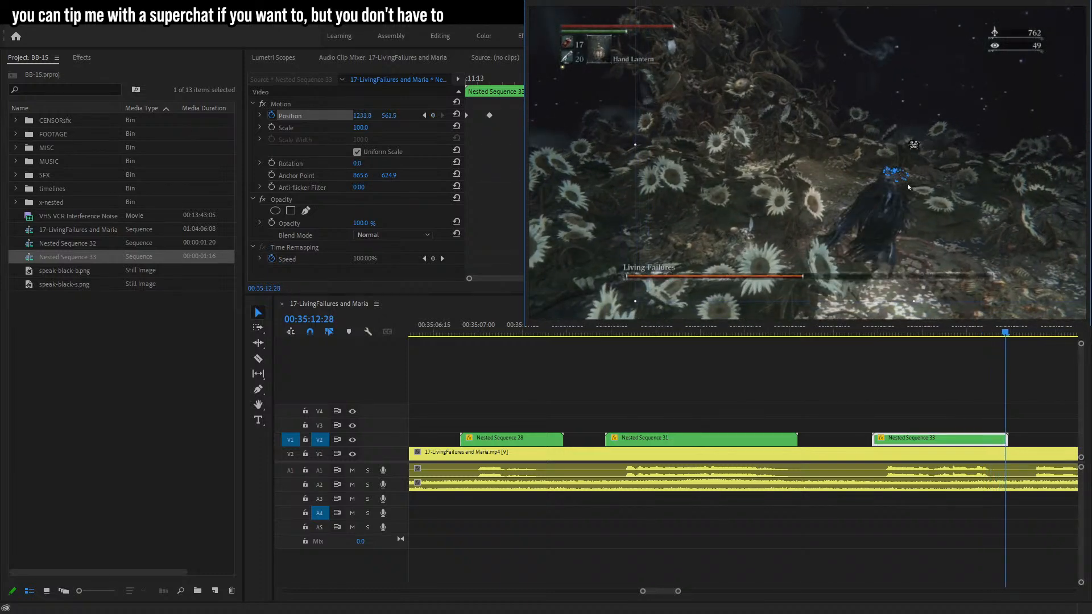
key("Right")
left_click(825, 379)
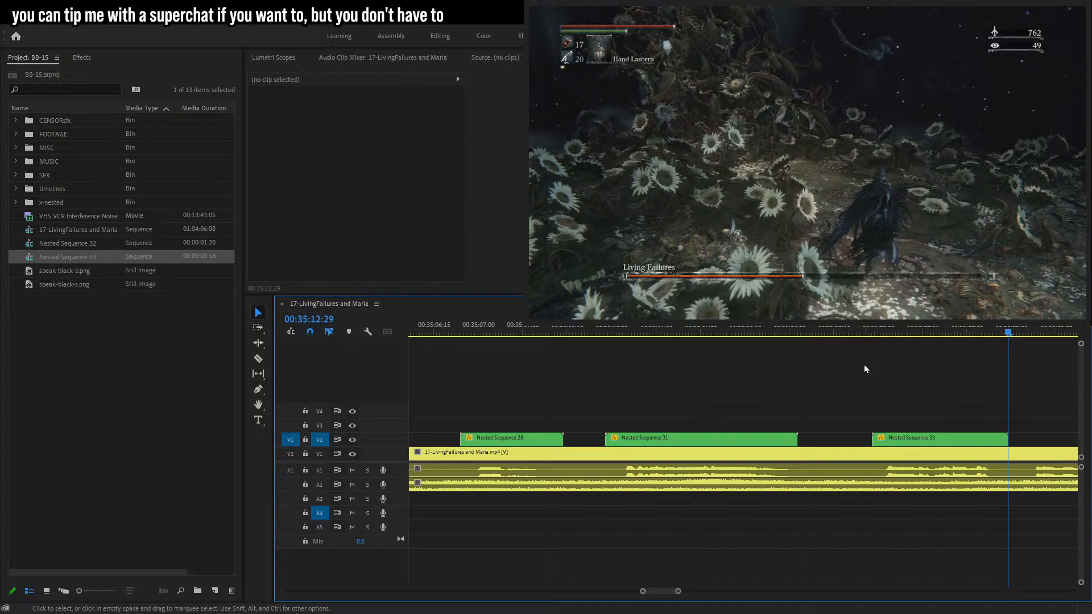
Place the speak-black-b.png bubble image on track V2 at about 00:35:13:08.
left_click_drag(678, 592, 674, 587)
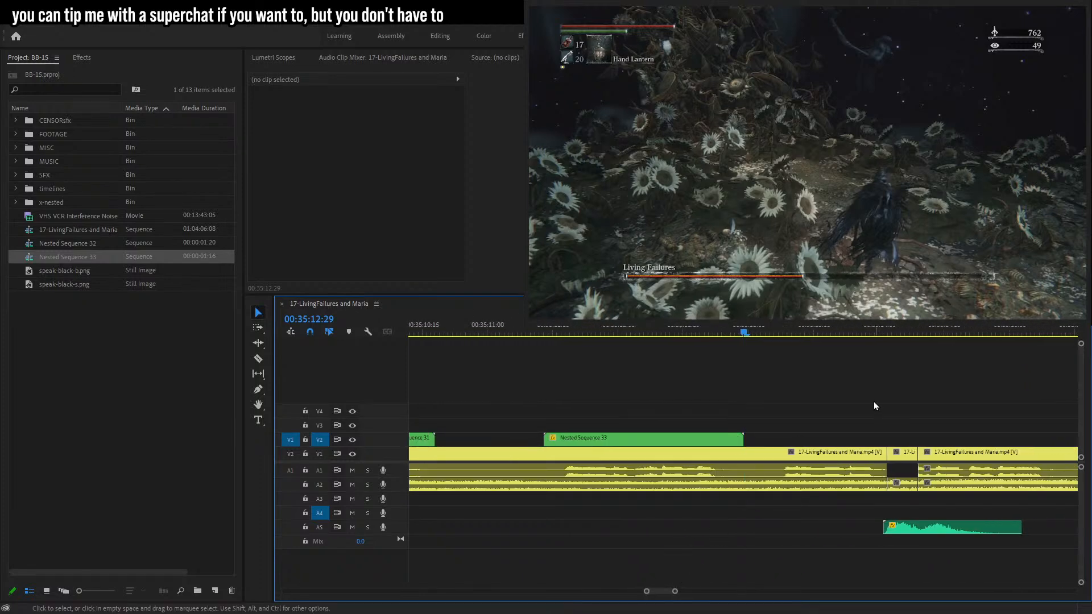
left_click_drag(762, 339, 835, 336)
left_click_drag(902, 335, 782, 336)
left_click_drag(62, 271, 784, 438)
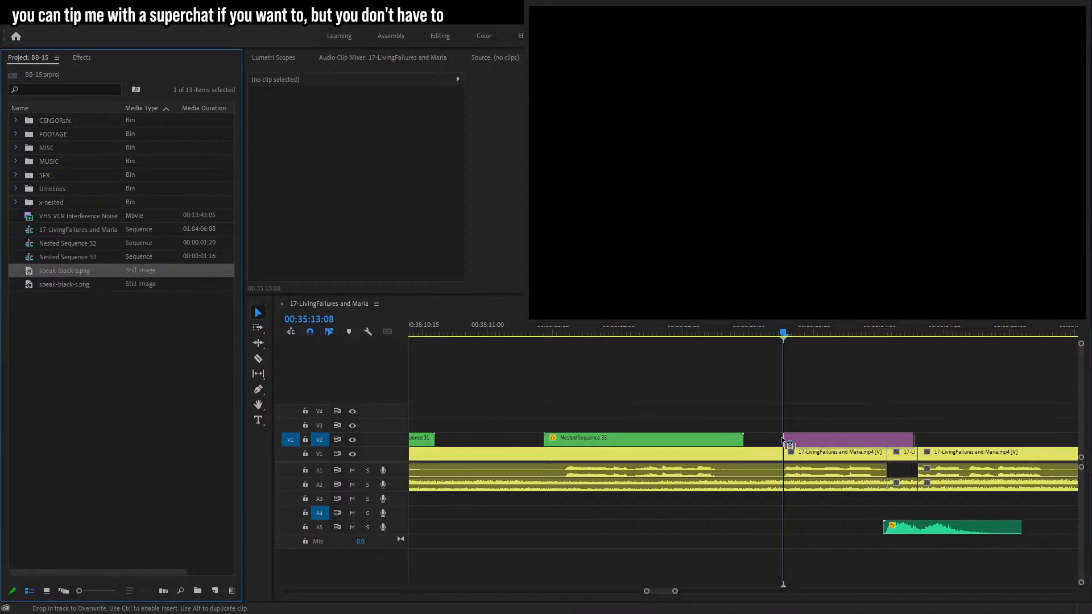
Add a three-line caption reading "the oooh / my fucking god / don't do that!" over the bubble.
key("t")
left_click(761, 135)
type("thge")
key("BackSpace")
key("BackSpace")
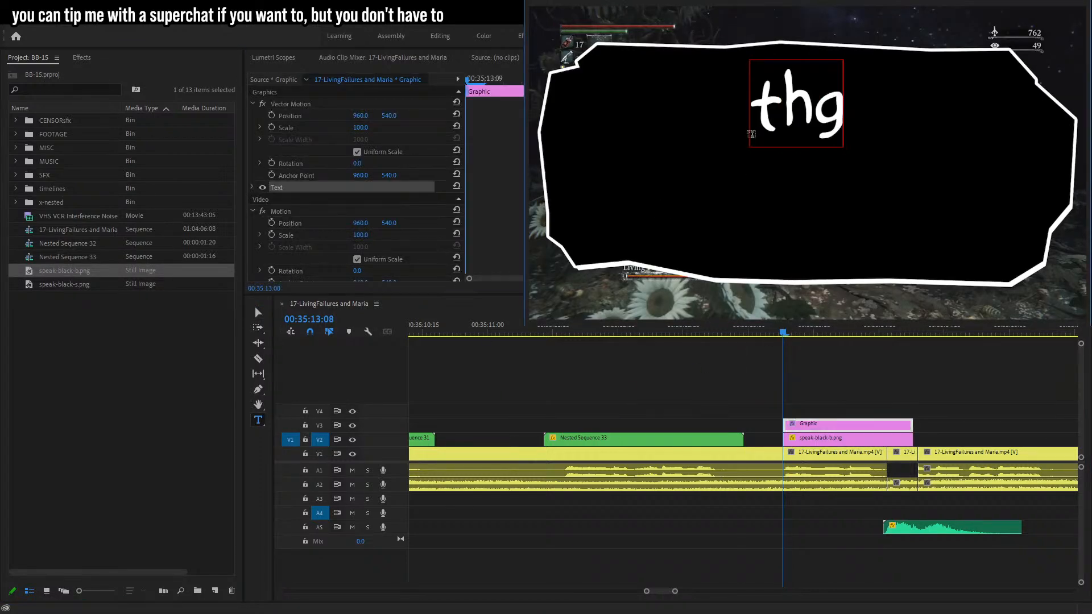
type("e oooh")
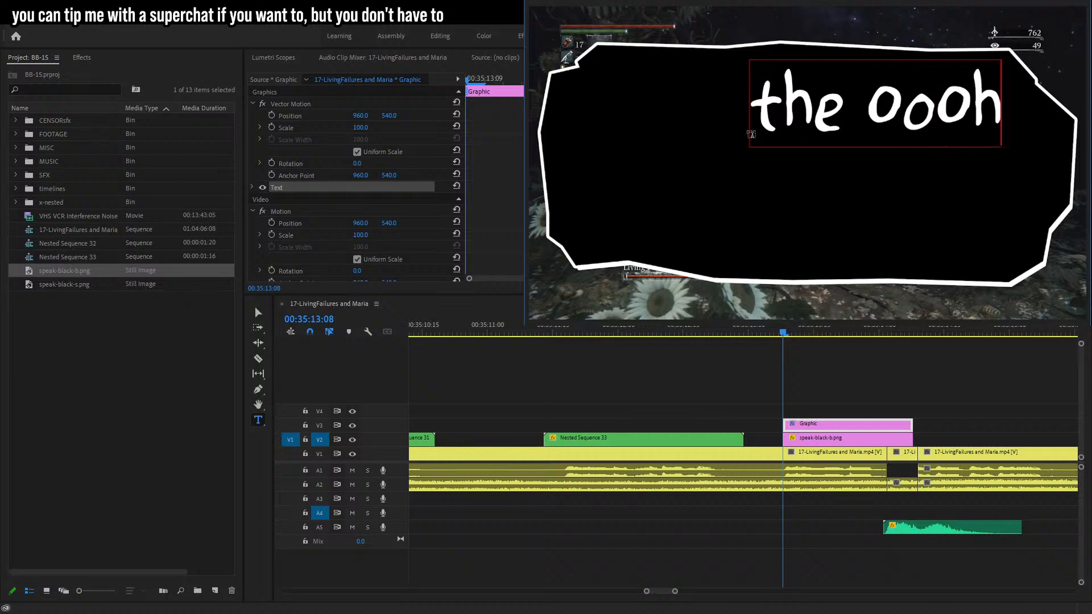
key("Return")
type("my fu")
key("BackSpace")
type("***")
key("BackSpace")
key("BackSpace")
key("BackSpace")
type("ucking g")
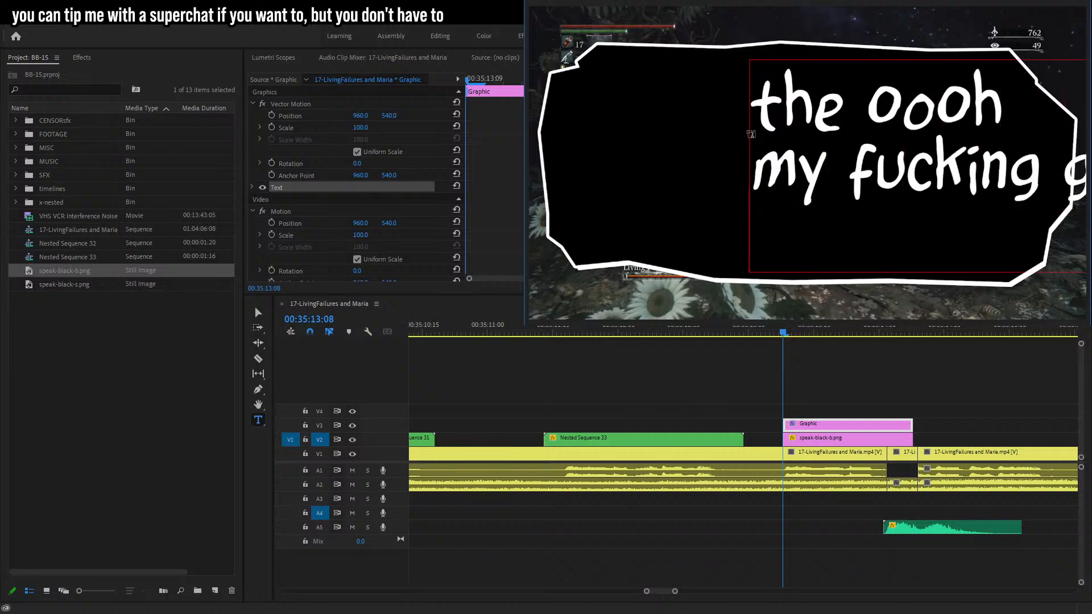
key("Return")
type("don't do tha")
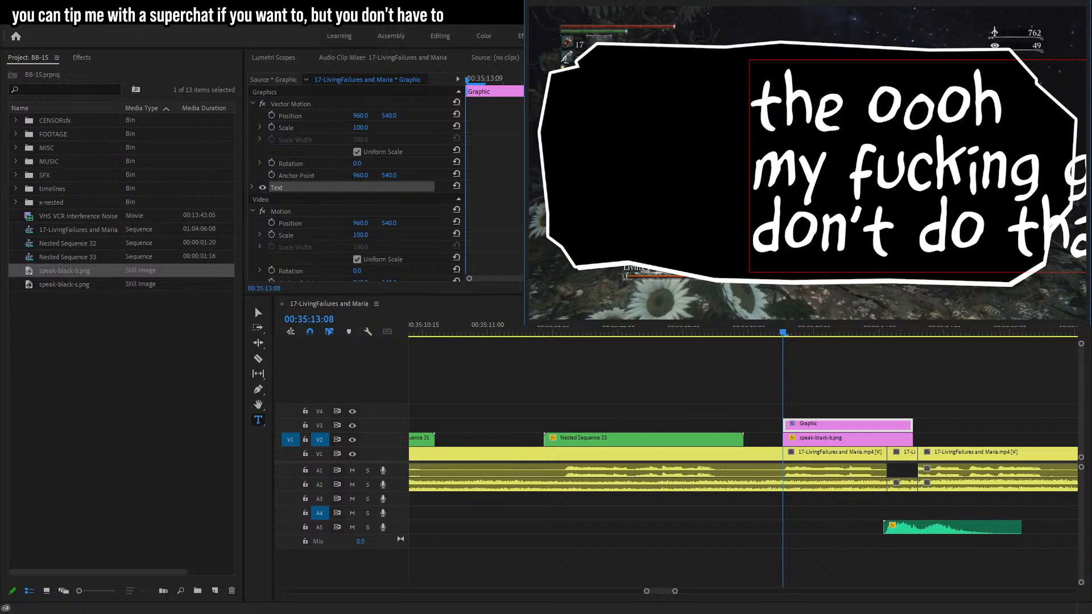
left_click(258, 311)
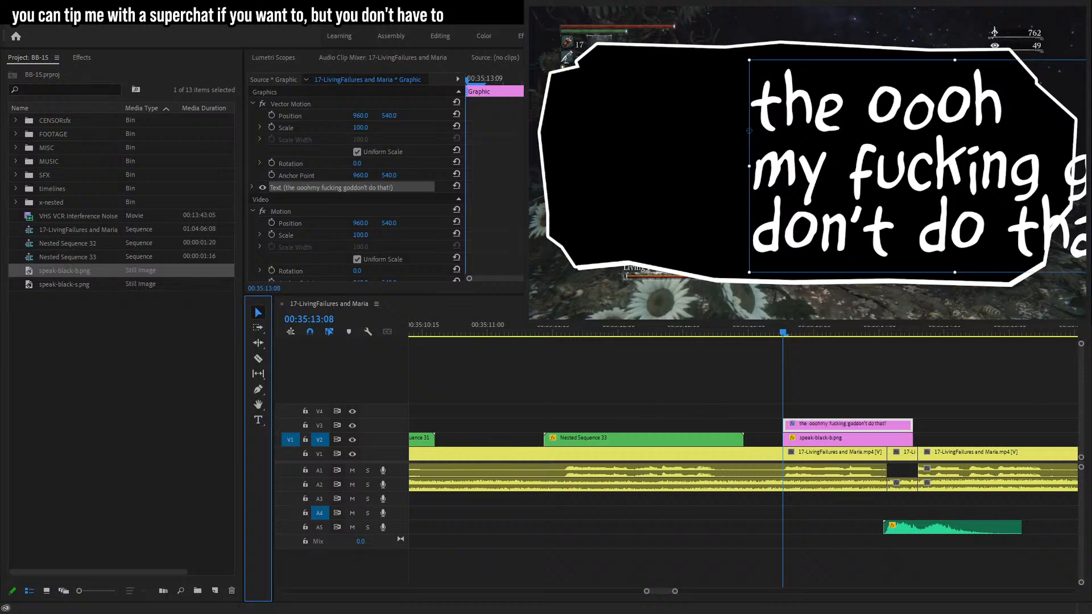
Center the caption over the bubble and restyle it in a bold all-caps font.
left_click(810, 161)
left_click_drag(810, 161, 873, 142)
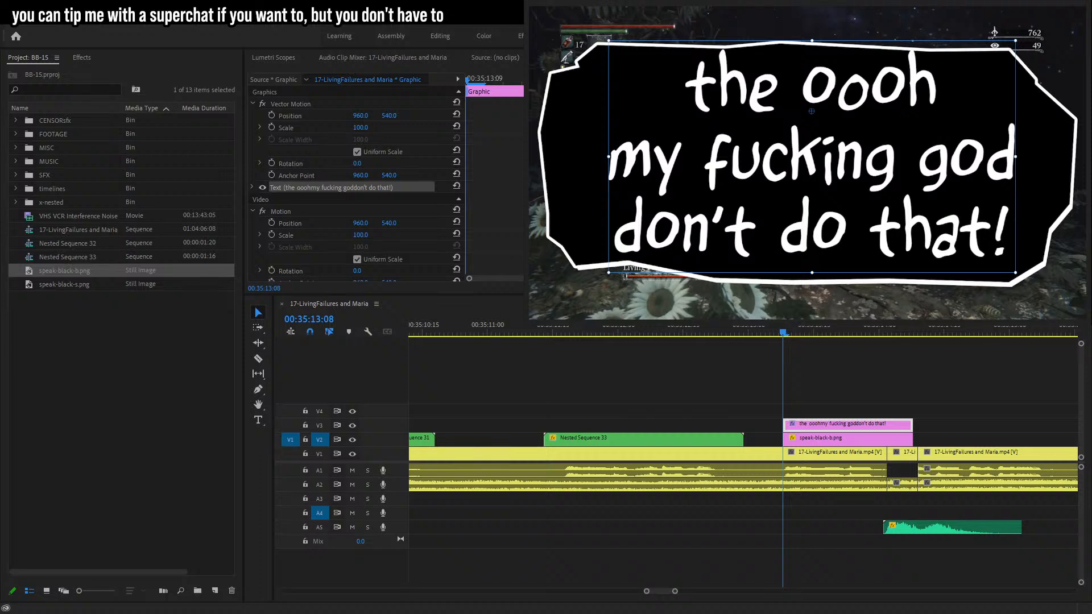
left_click_drag(812, 36, 812, 47)
left_click_drag(805, 111, 803, 127)
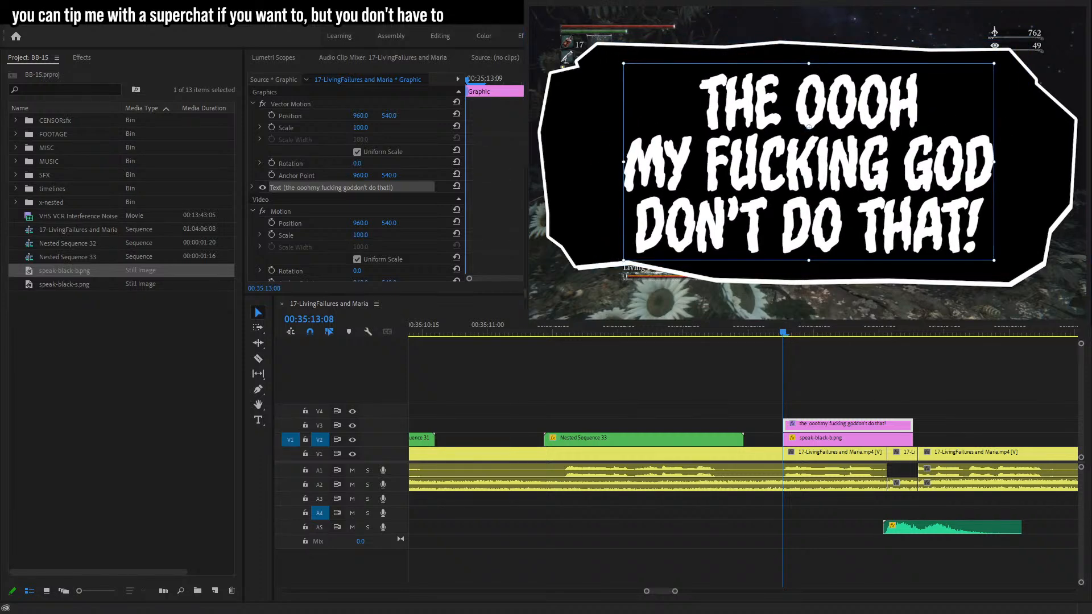
left_click_drag(809, 154, 816, 144)
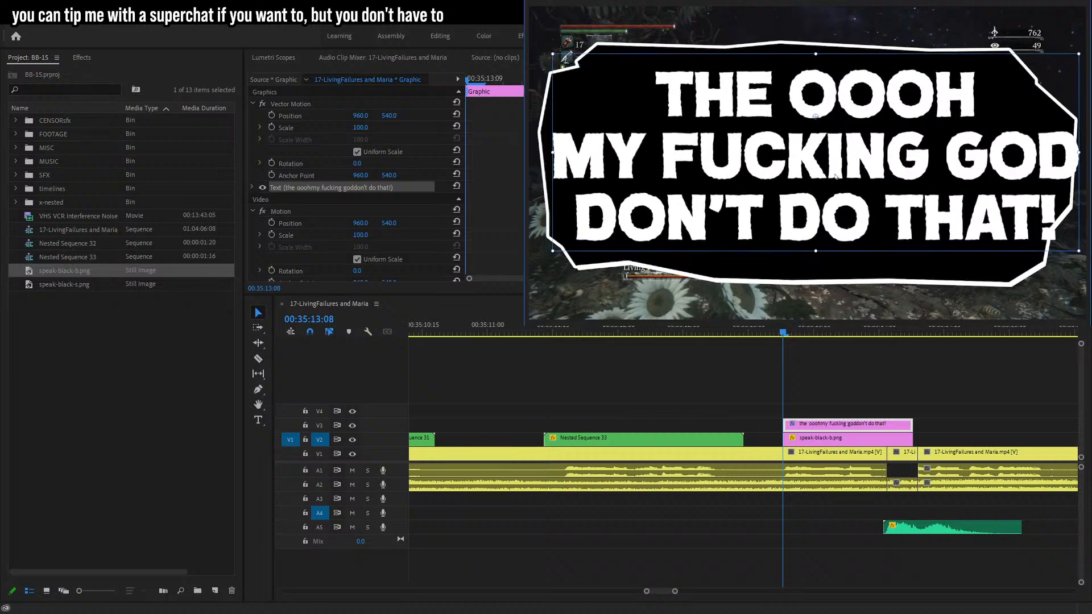
Resize the caption box so the text fits inside the bubble.
left_click_drag(553, 153, 579, 152)
left_click_drag(686, 156, 680, 158)
left_click_drag(1061, 252, 1058, 258)
left_click(899, 360)
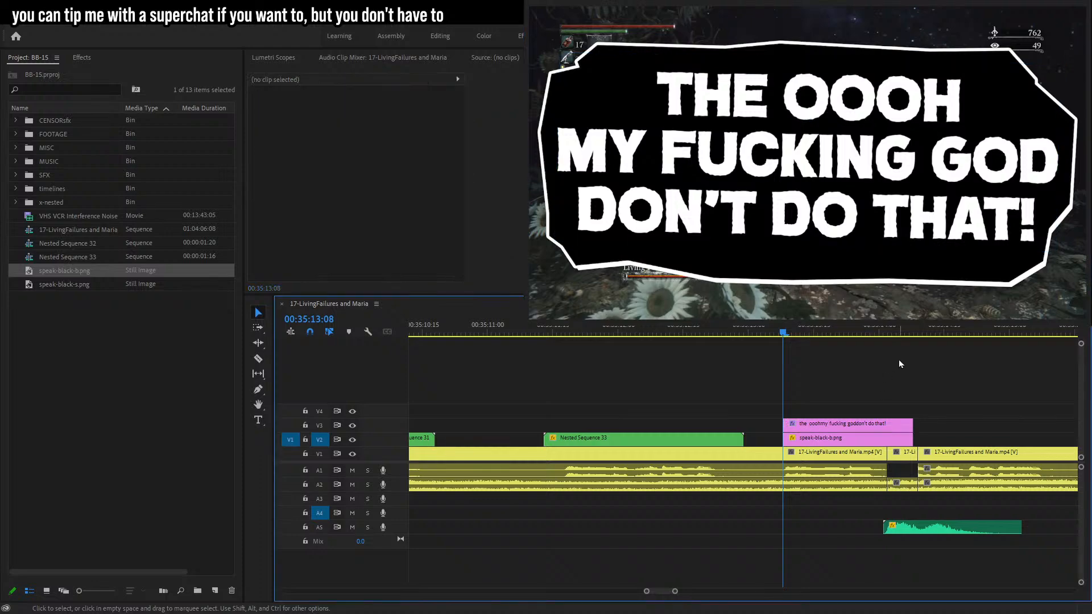
Move the bubble and caption clips together to start right after Nested Sequence 33.
key("space")
key("space")
left_click_drag(676, 592, 684, 591)
left_click_drag(707, 408, 677, 437)
left_click_drag(679, 441, 746, 442)
key("s")
left_click_drag(629, 441, 619, 442)
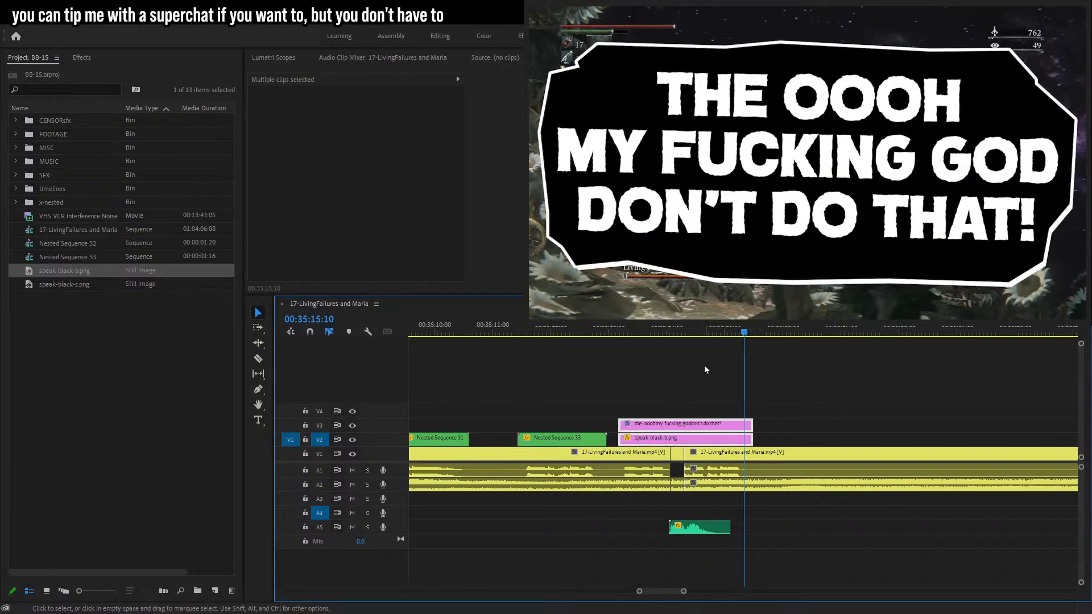
left_click(685, 370)
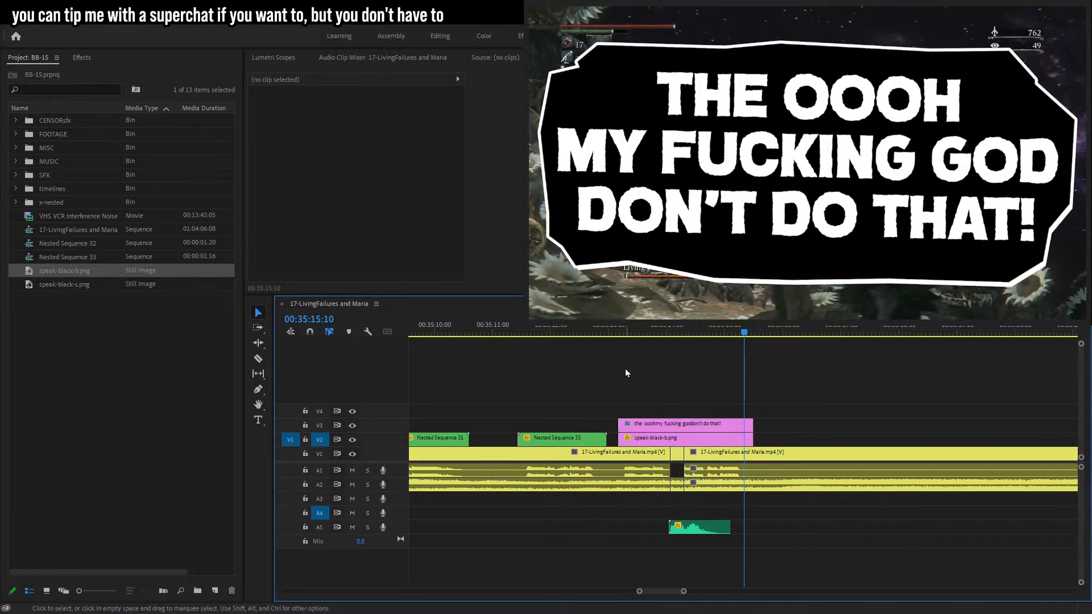
left_click(626, 333)
left_click_drag(627, 338, 626, 337)
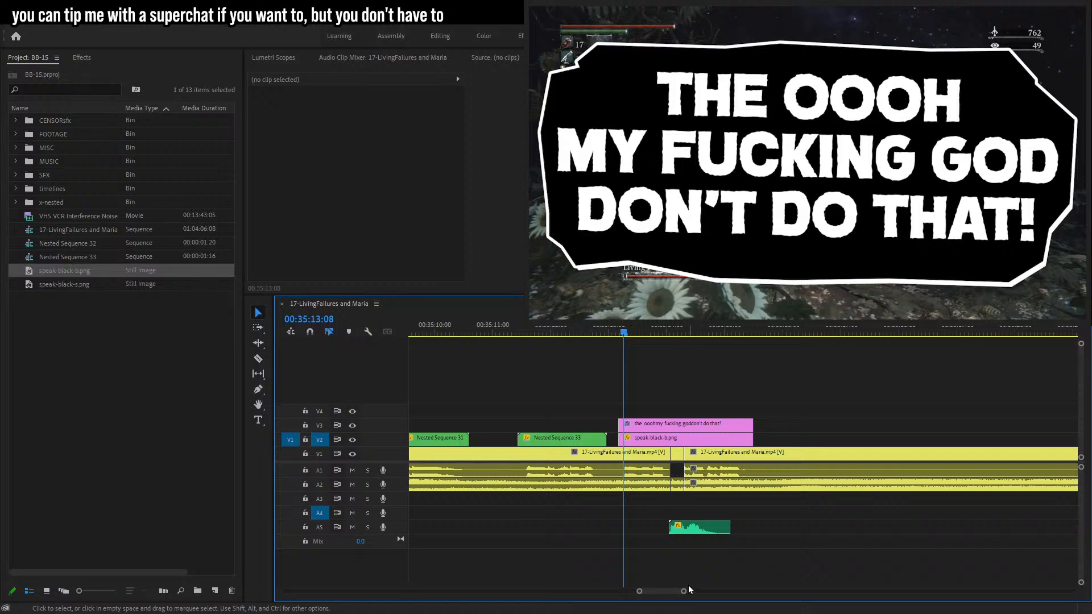
left_click_drag(683, 592, 665, 590)
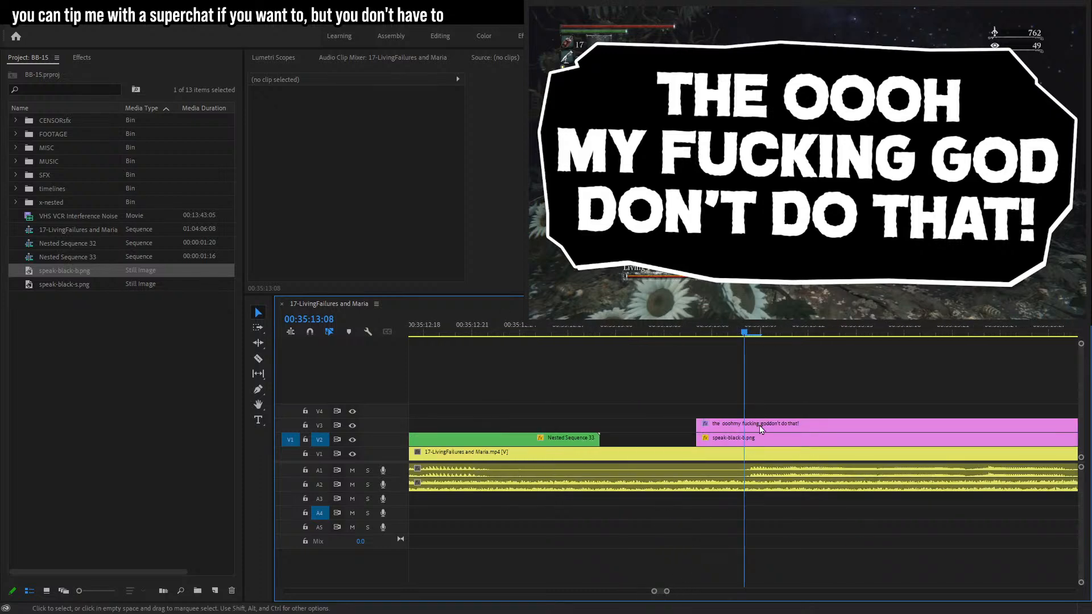
left_click_drag(745, 335, 807, 341)
key("c")
left_click(809, 426)
key("t")
left_click(883, 101)
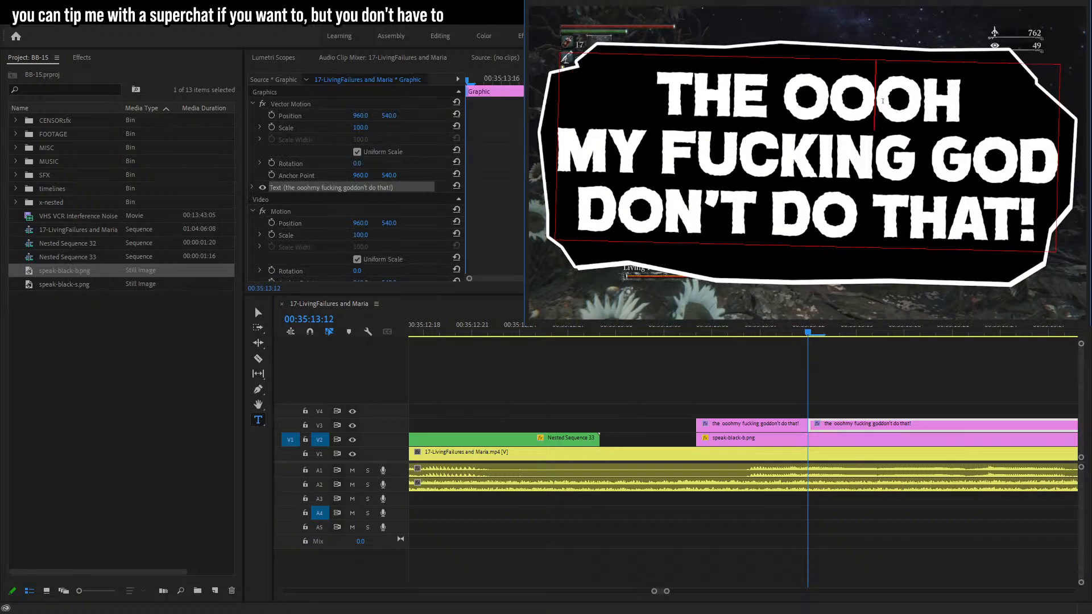
key("ctrl+z")
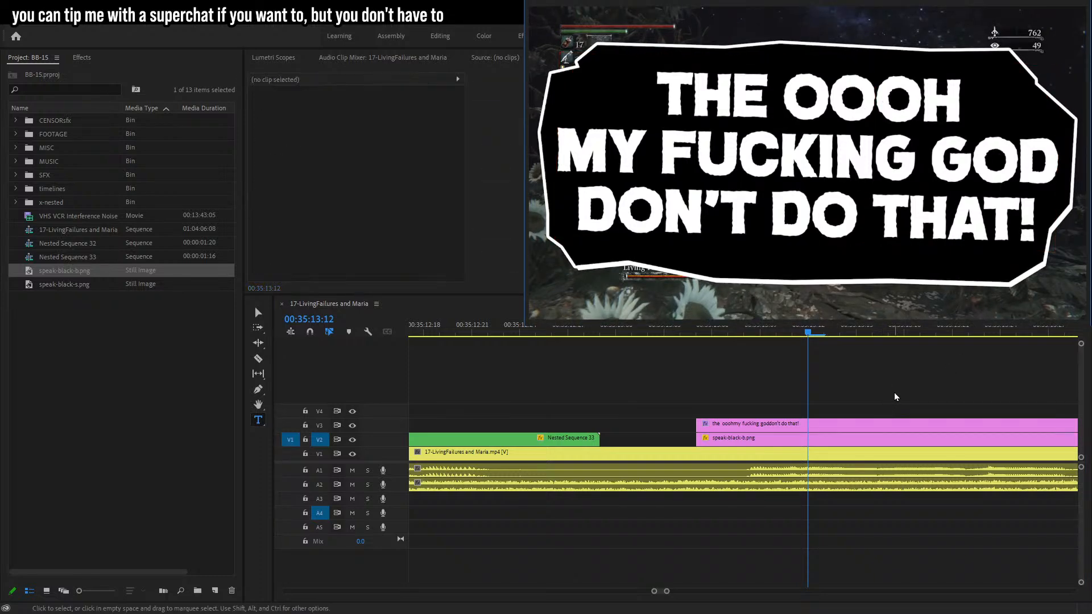
Lengthen the caption's first line to "the oooooh".
left_click(879, 108)
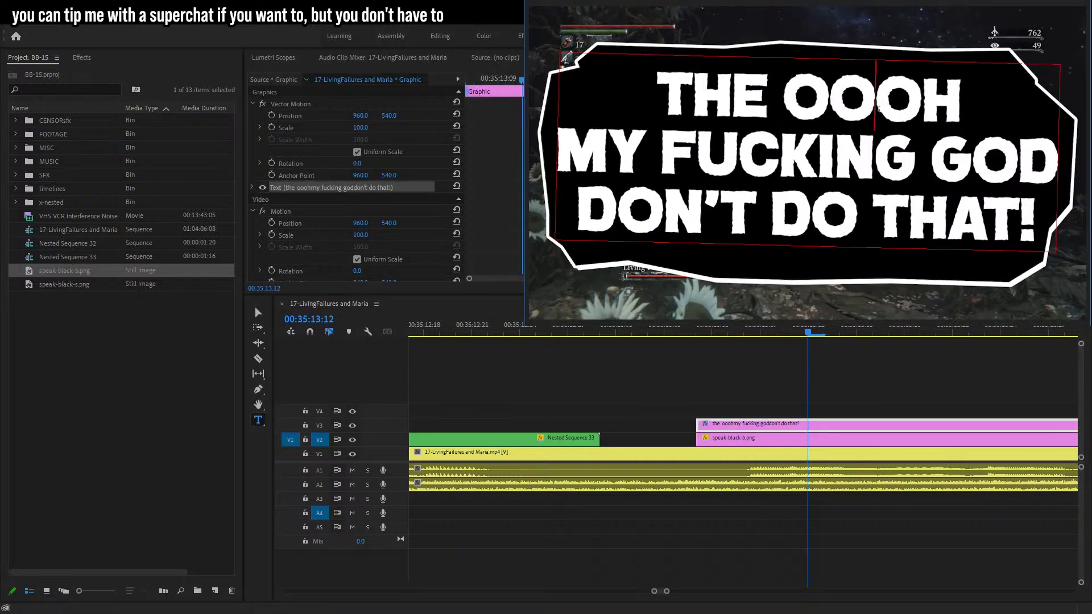
type("oo")
left_click(835, 385)
key("c")
left_click(258, 420)
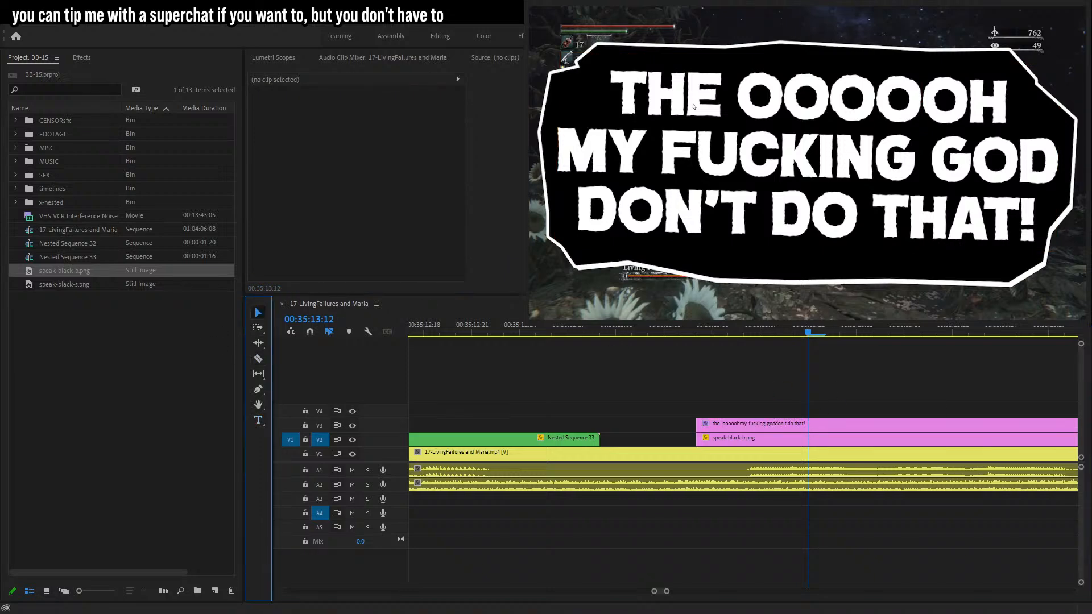
Set the word "the" back to the handwritten font while keeping the rest in the bold all-caps font.
double_click(604, 102)
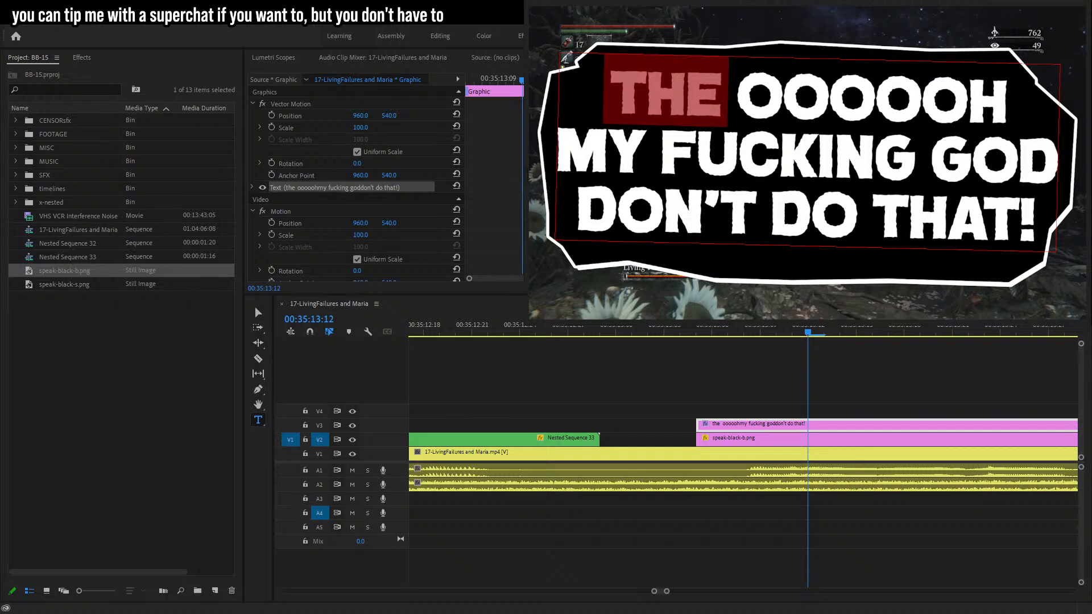
key("ctrl+z")
left_click(935, 515)
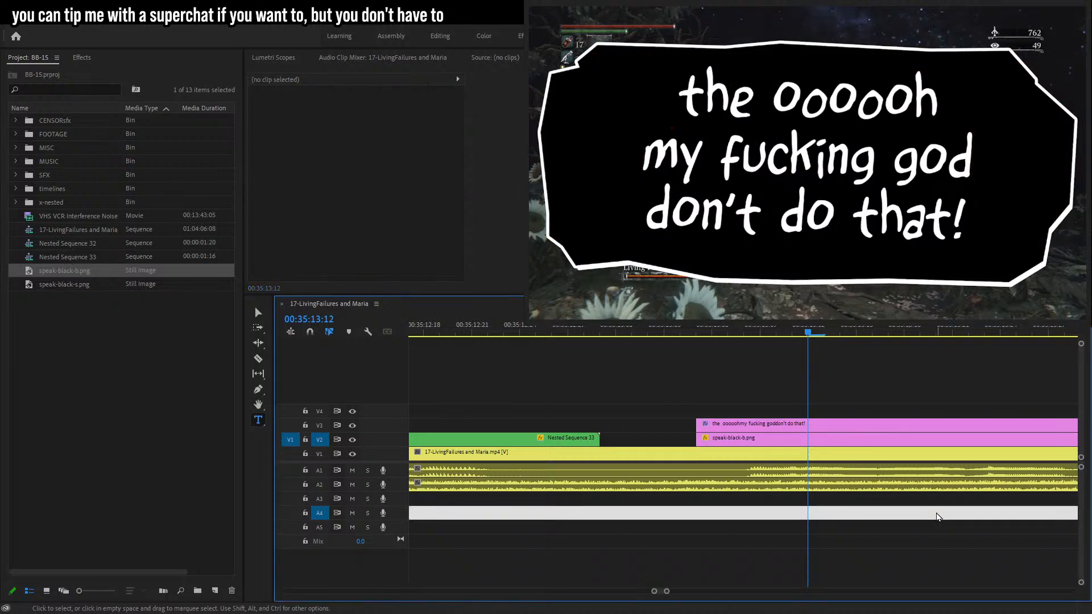
key("ctrl+shift+z")
left_click(648, 90)
left_click_drag(720, 91, 610, 91)
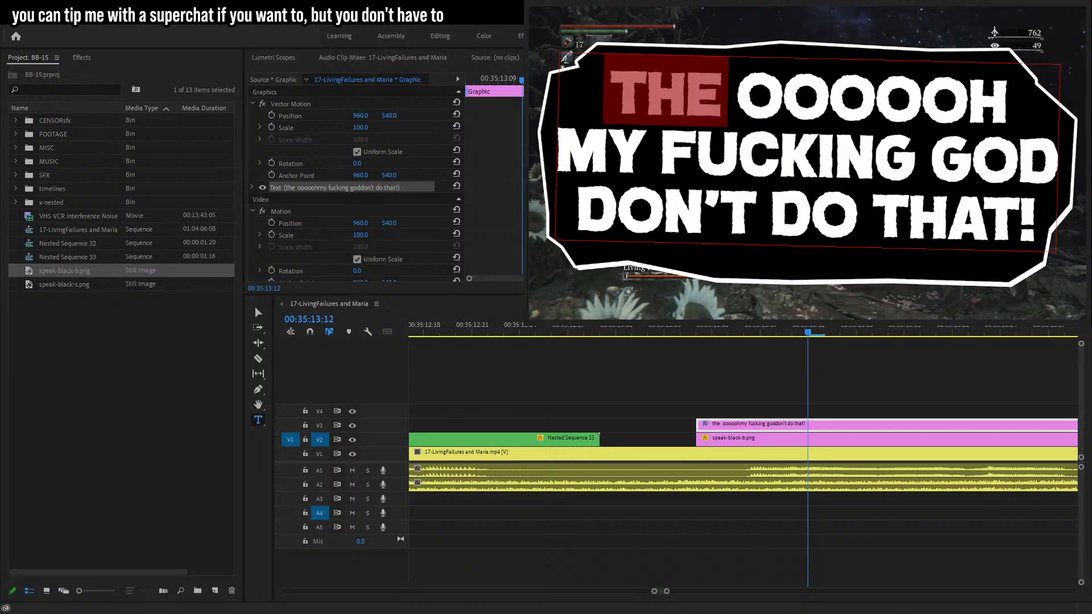
key("ctrl+z")
left_click(757, 99)
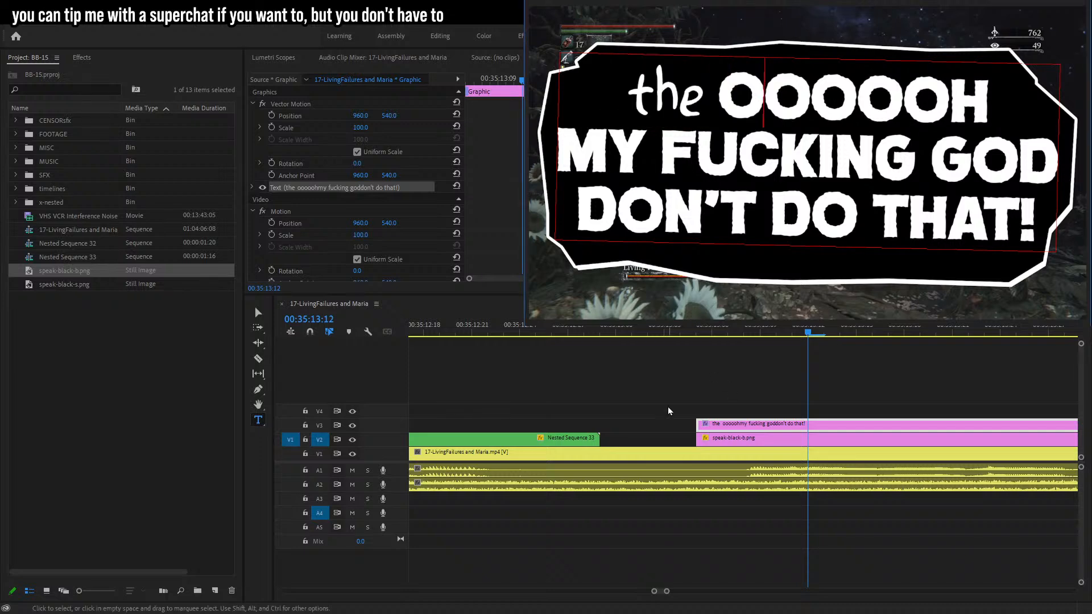
Split the caption clip at the playhead and cut the first segment's text down to "the".
left_click(734, 383)
left_click_drag(686, 332, 792, 333)
key("c")
left_click(792, 424)
key("t")
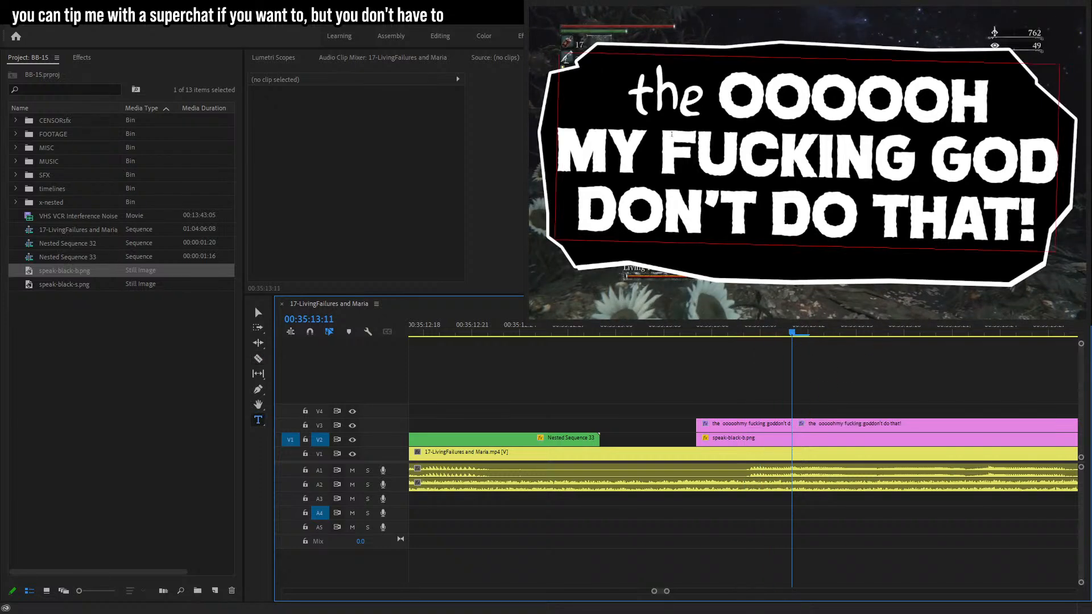
left_click(853, 216)
left_click(761, 331)
left_click_drag(713, 97, 1047, 230)
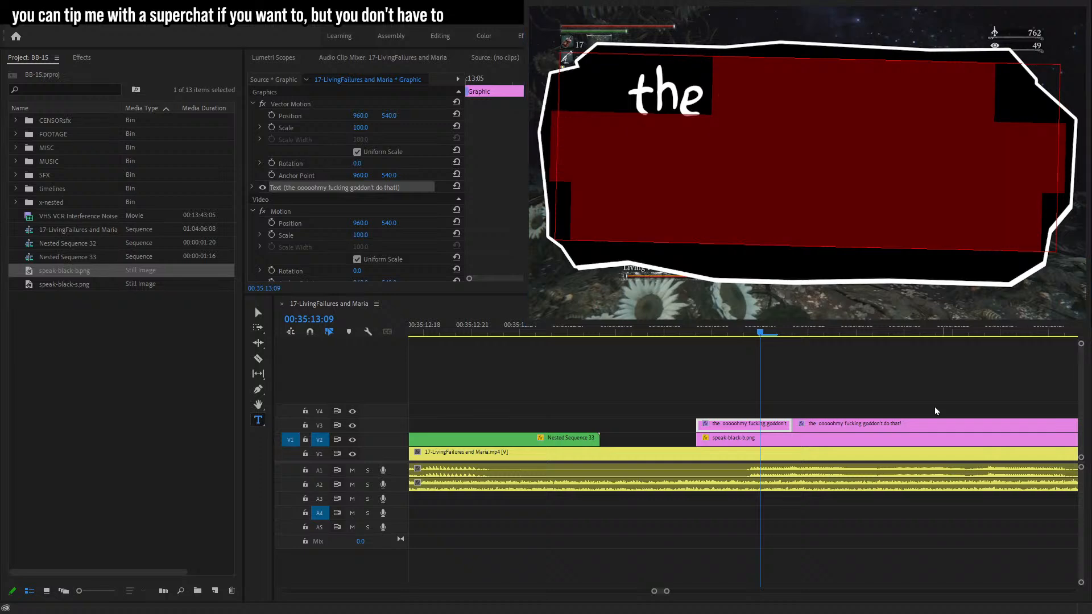
Cut the second caption segment's text down to "the OOOOOH".
left_click_drag(810, 334, 839, 334)
left_click(746, 148)
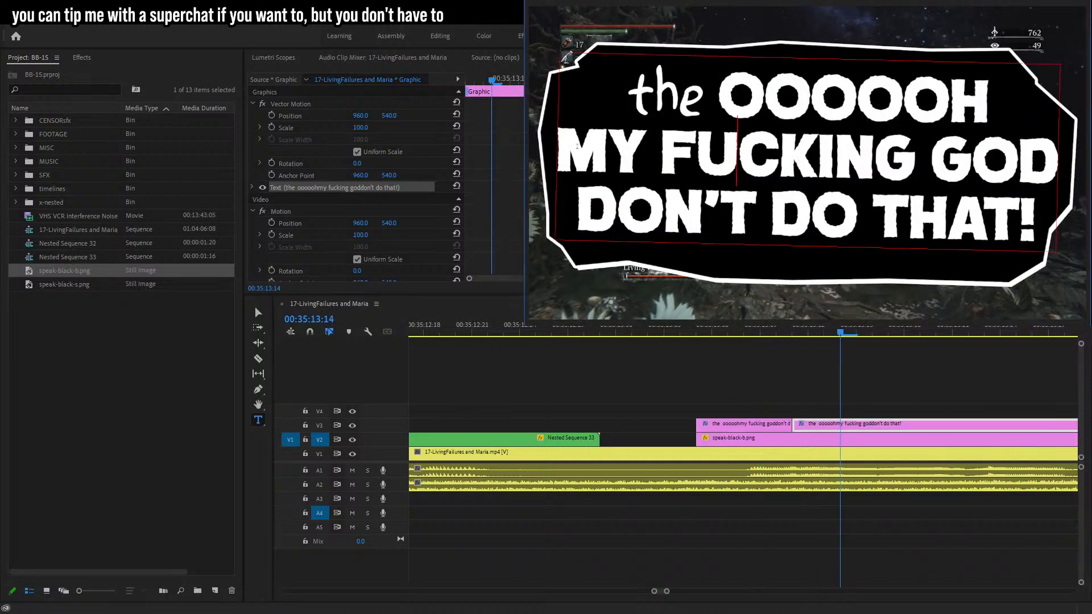
left_click_drag(563, 150, 1047, 230)
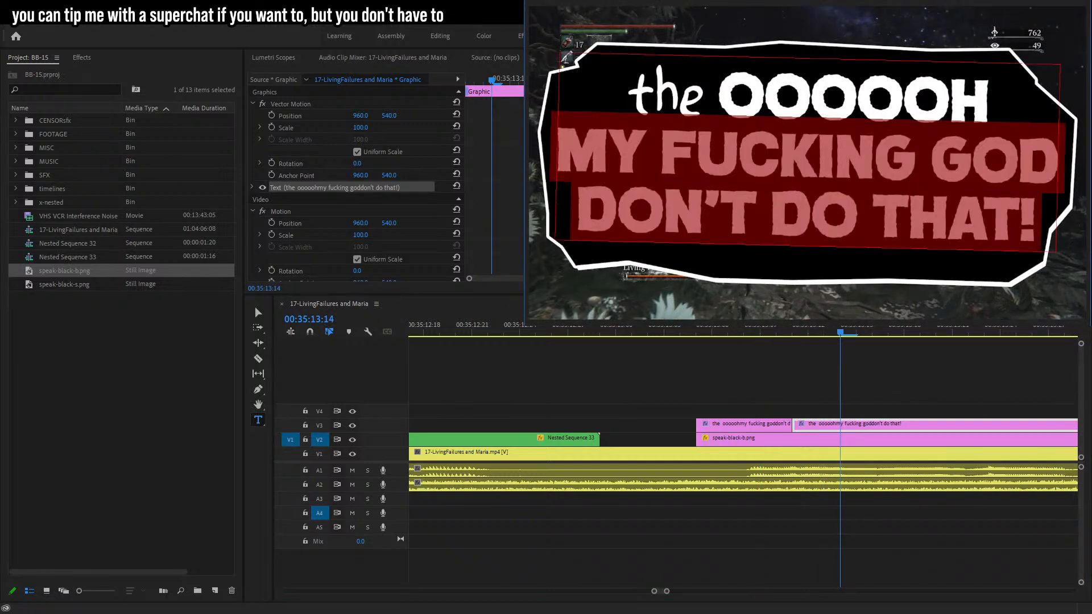
Split the caption clip again and cut the new segment's text down to "the OOOOOH MY".
left_click_drag(840, 333, 984, 349)
key("c")
left_click(985, 425)
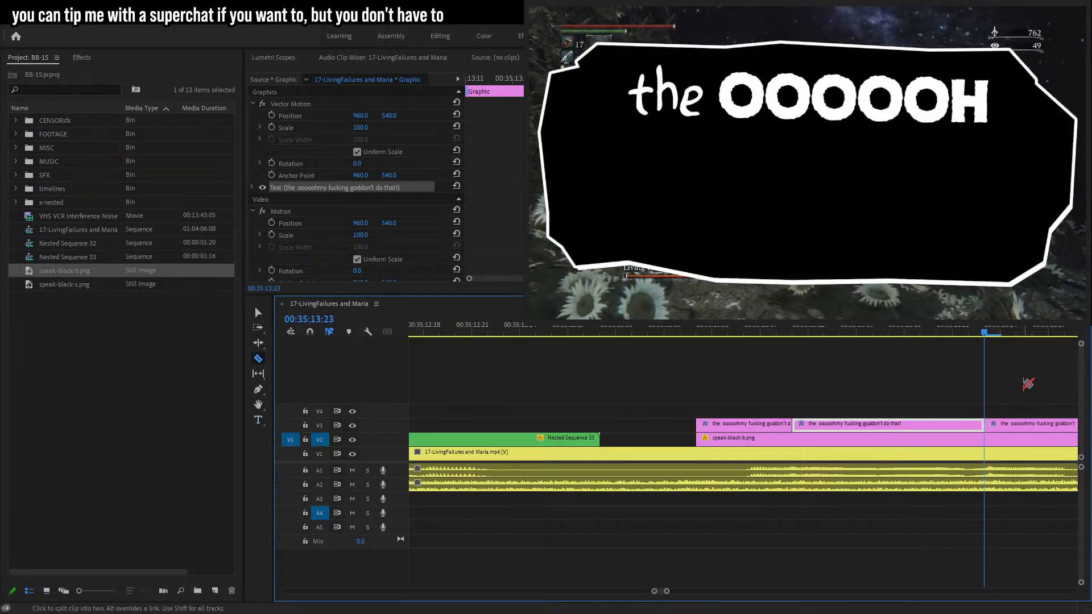
key("Left")
left_click_drag(946, 340, 995, 350)
key("t")
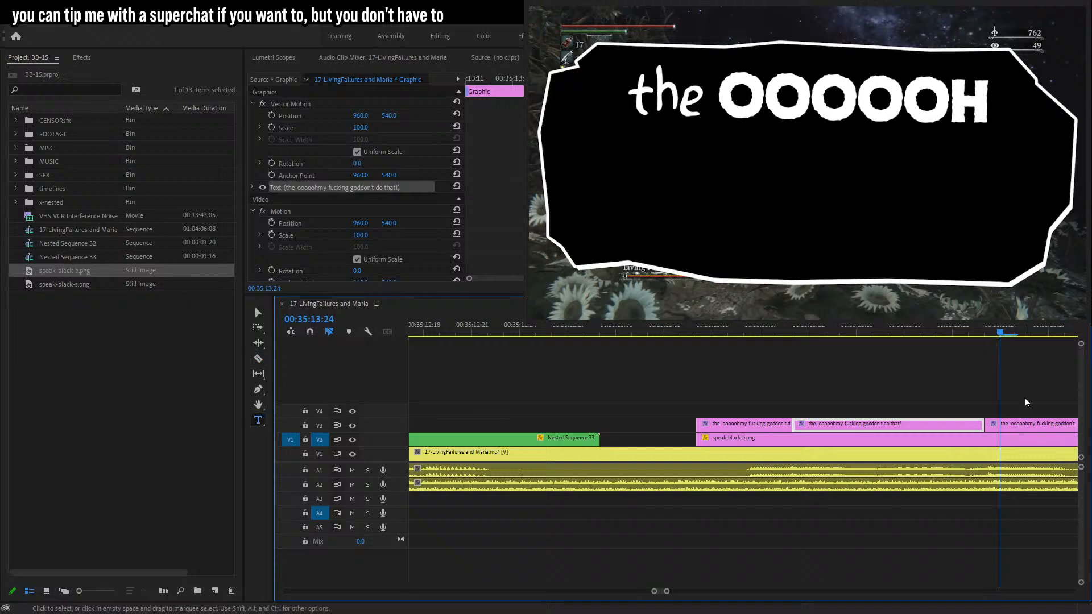
left_click(1025, 425)
left_click(654, 178)
left_click_drag(607, 147, 988, 287)
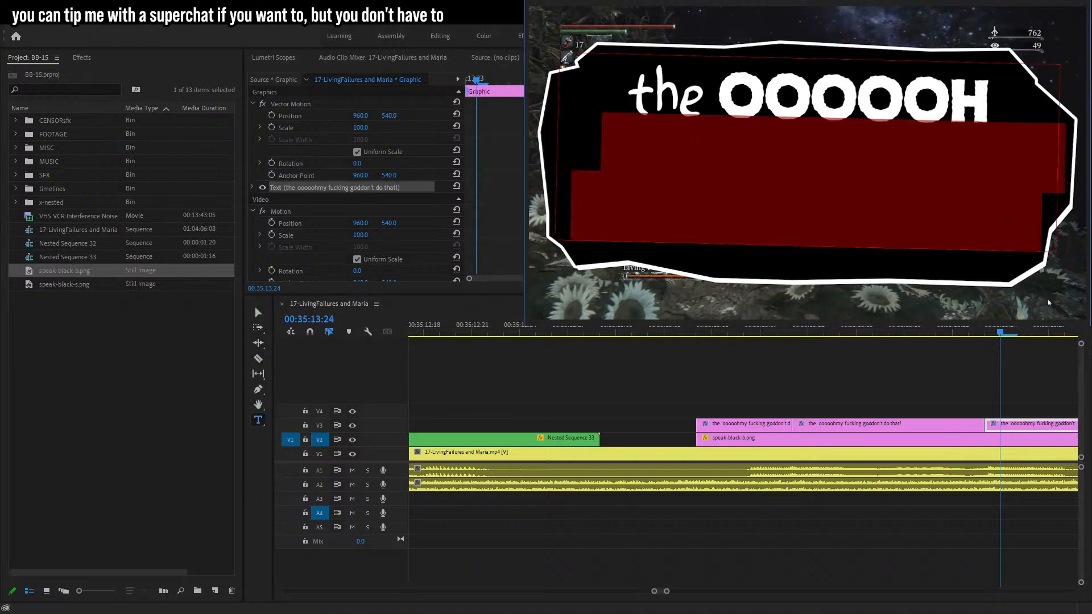
left_click(662, 187)
left_click_drag(566, 144, 906, 286)
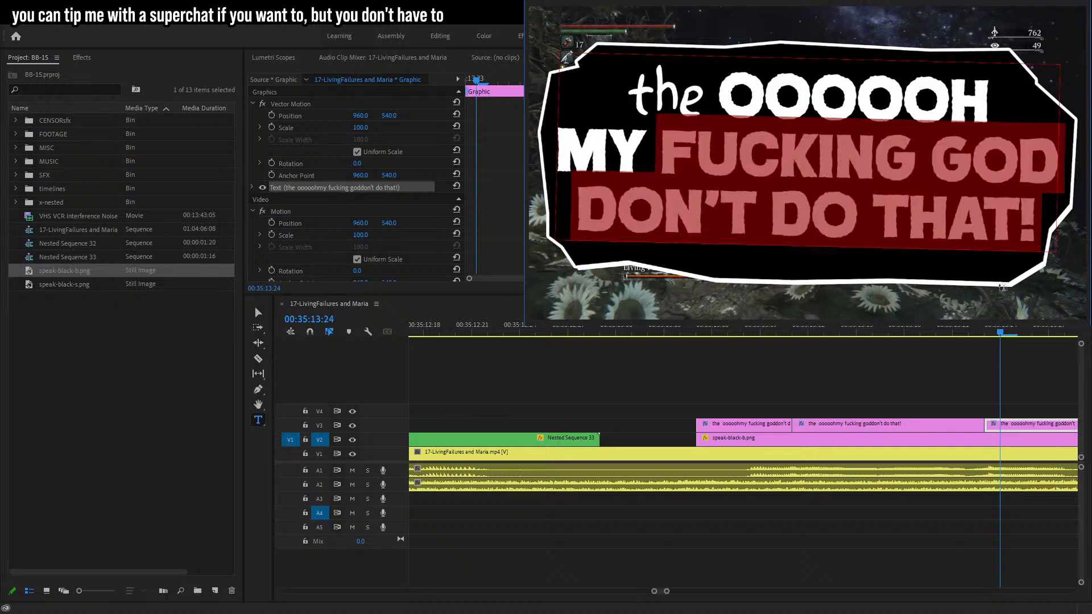
key("BackSpace")
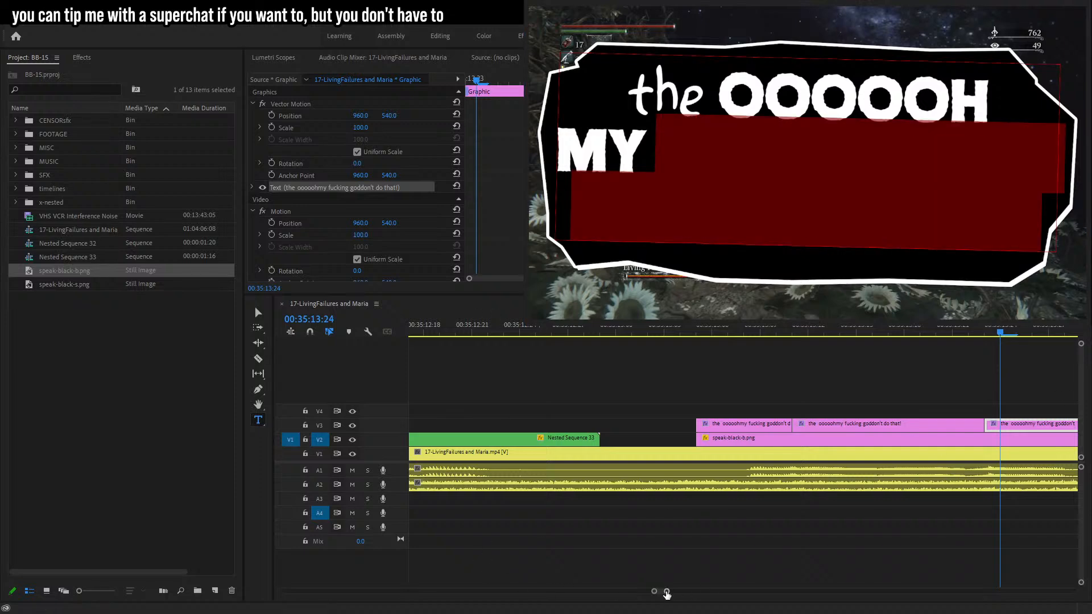
Scrub through the timeline to find where the next caption word is spoken.
scroll(667, 595, "down", 3)
left_click(787, 339)
left_click_drag(786, 341, 846, 342)
left_click(887, 378)
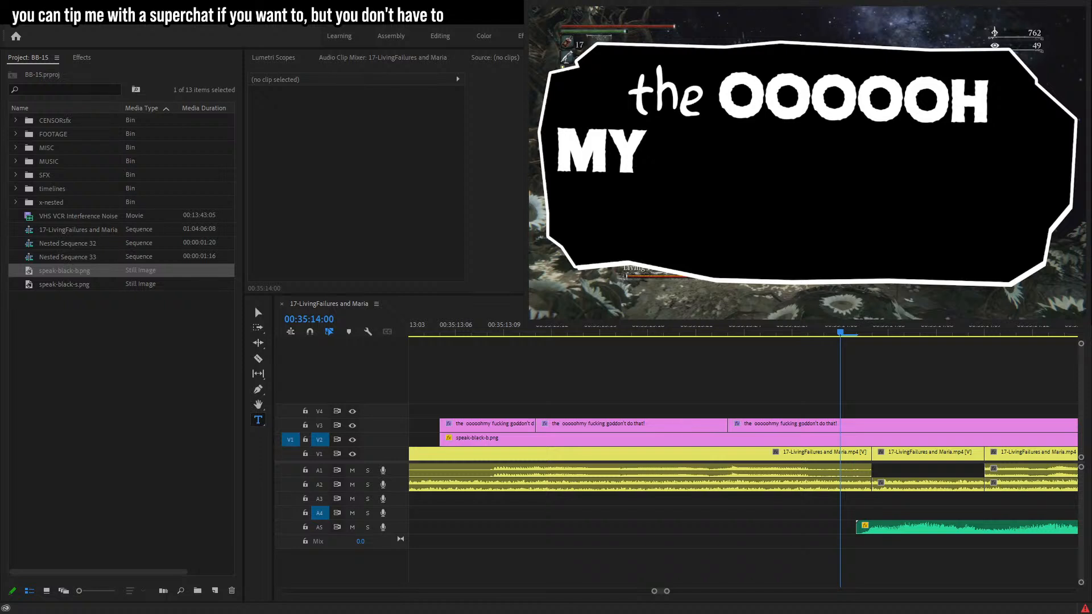
left_click(929, 368)
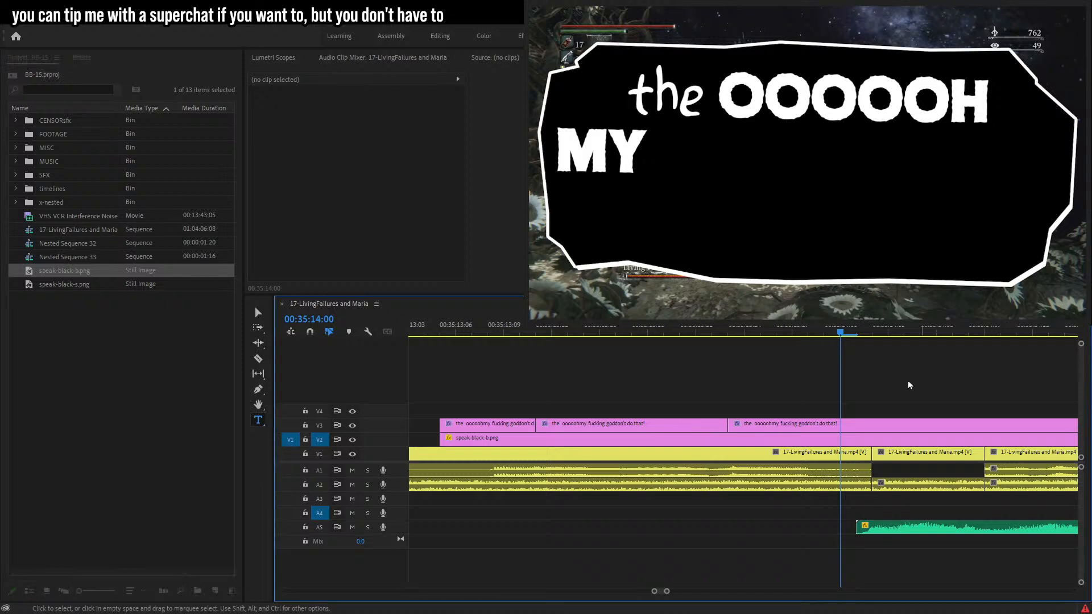
left_click_drag(797, 335, 1049, 381)
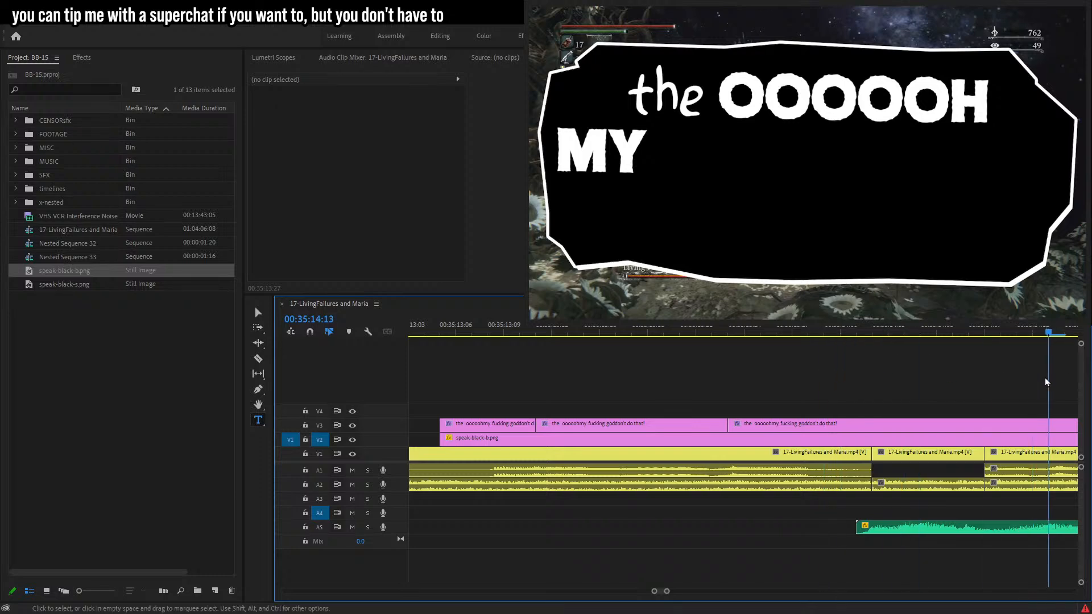
left_click(802, 326)
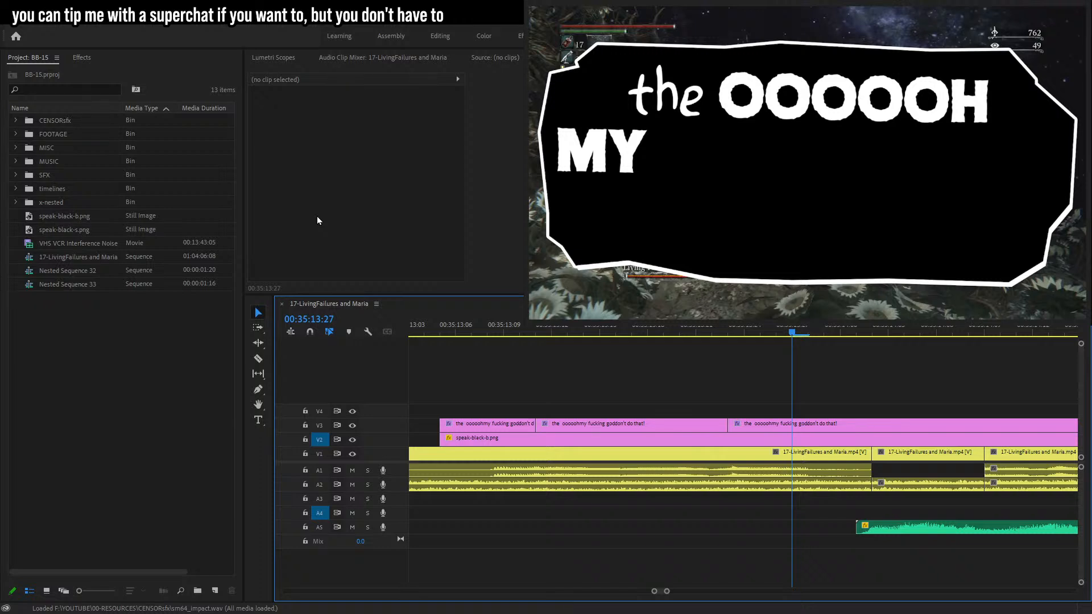
Split the caption clip at the next word and trim that segment's text to end at "MY FUCKING".
left_click_drag(740, 332, 867, 345)
key("c")
left_click(873, 426)
key("t")
left_click(615, 147)
left_click_drag(657, 151, 1051, 256)
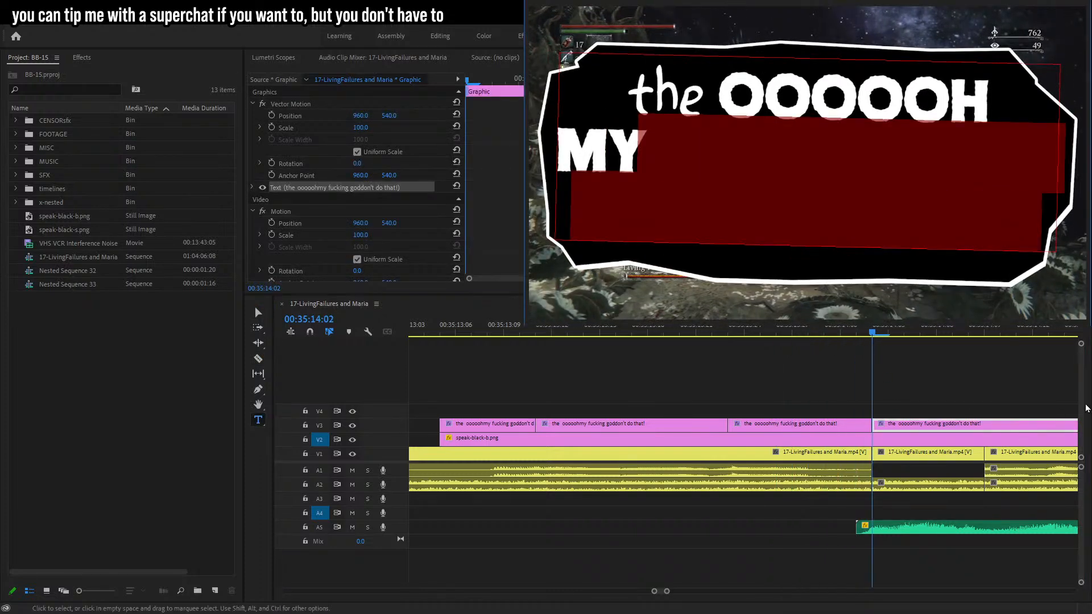
left_click(754, 164)
left_click_drag(925, 158, 1062, 319)
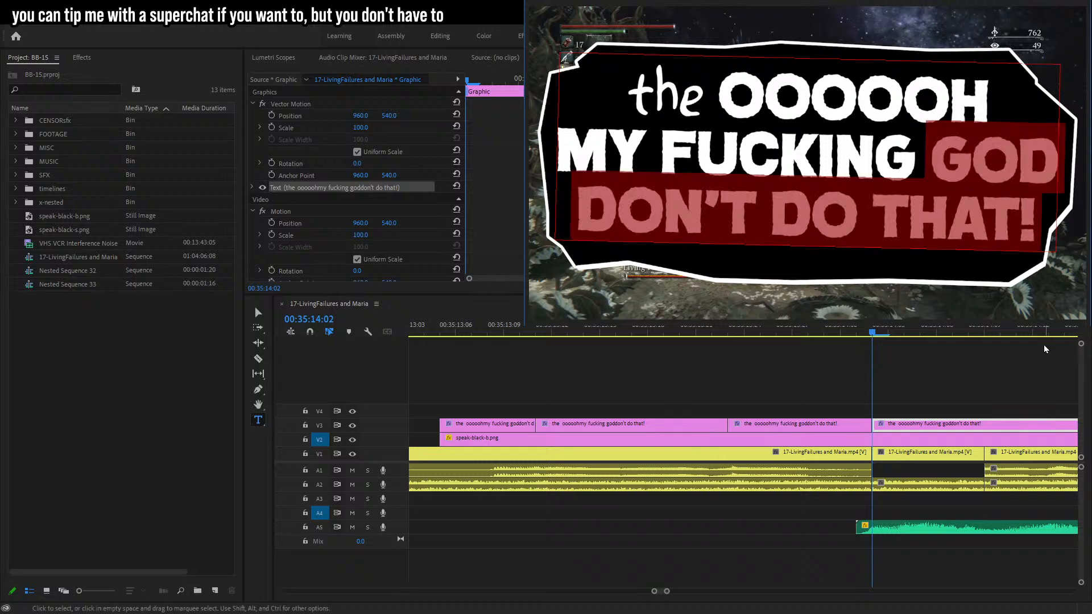
left_click(1091, 370)
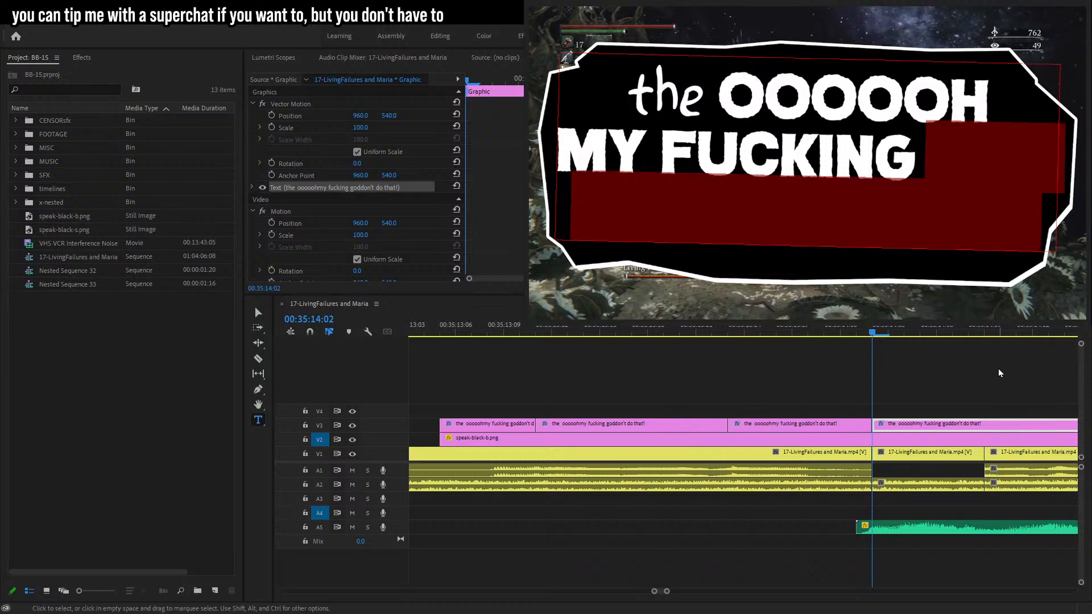
left_click(976, 378)
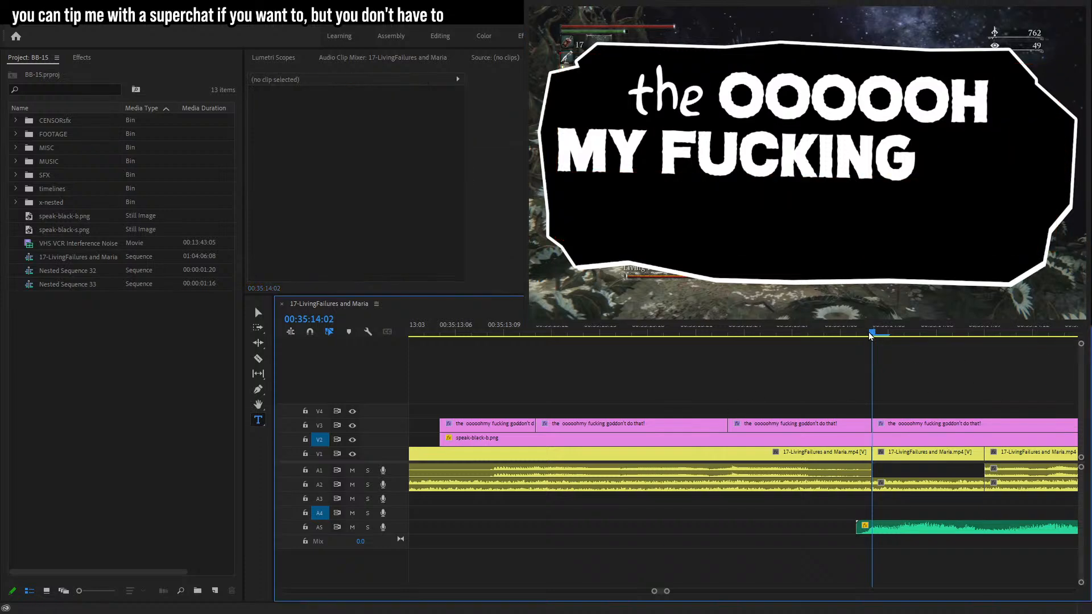
Split the caption clip again and trim the new segment's text to end at "GOD".
key("space")
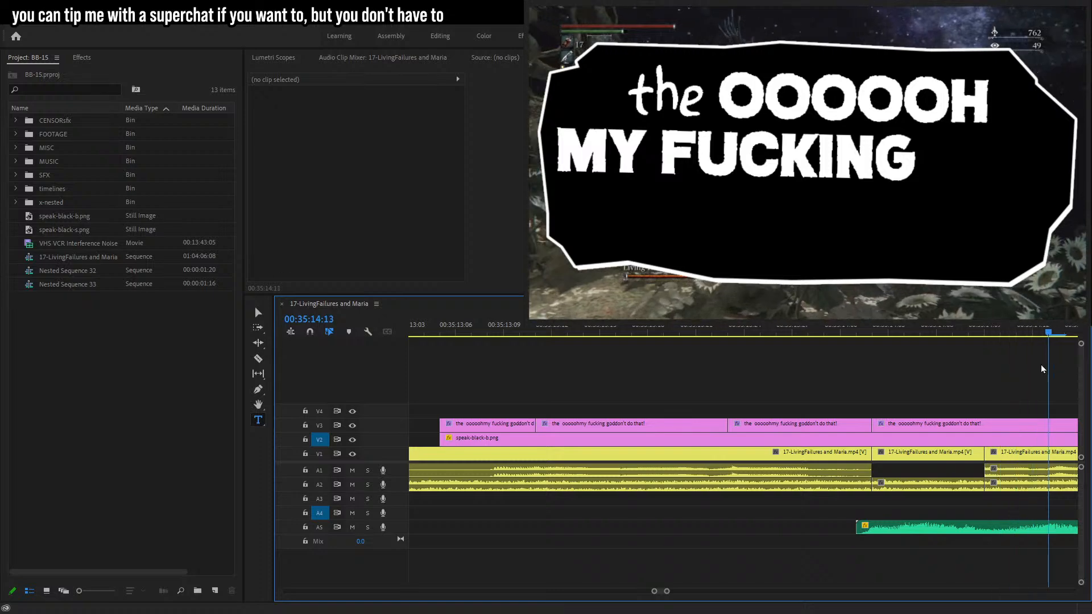
key("c")
left_click(1053, 425)
key("t")
left_click_drag(923, 161, 1063, 170)
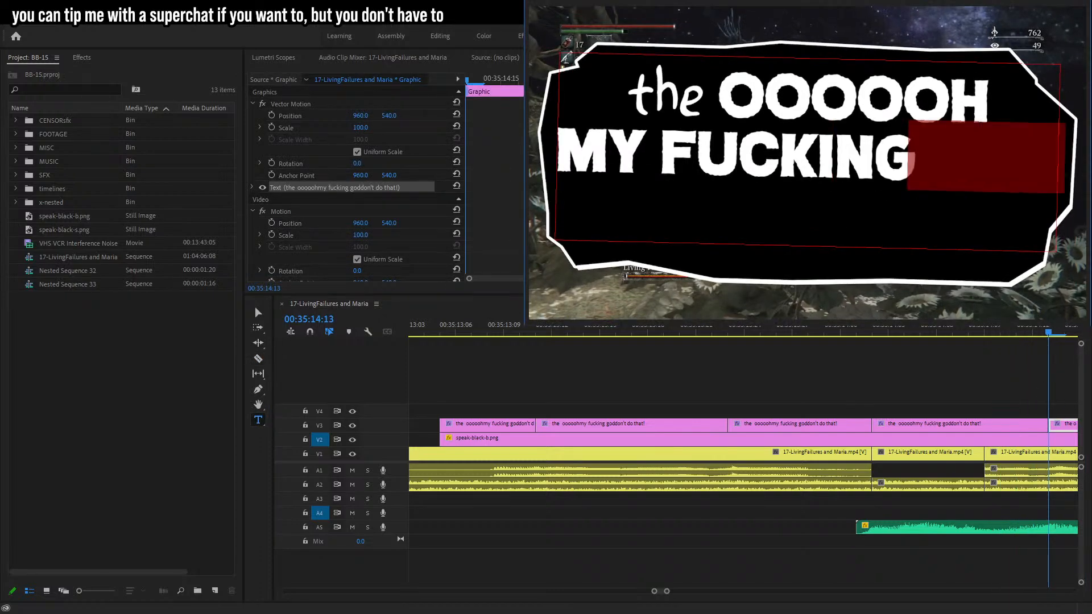
left_click(927, 407)
key("space")
Split the remaining caption clip at three more points, one for each word of the last line.
left_click_drag(487, 336, 543, 338)
key("c")
left_click(539, 425)
key("space")
key("space")
key("t")
left_click_drag(591, 207, 706, 431)
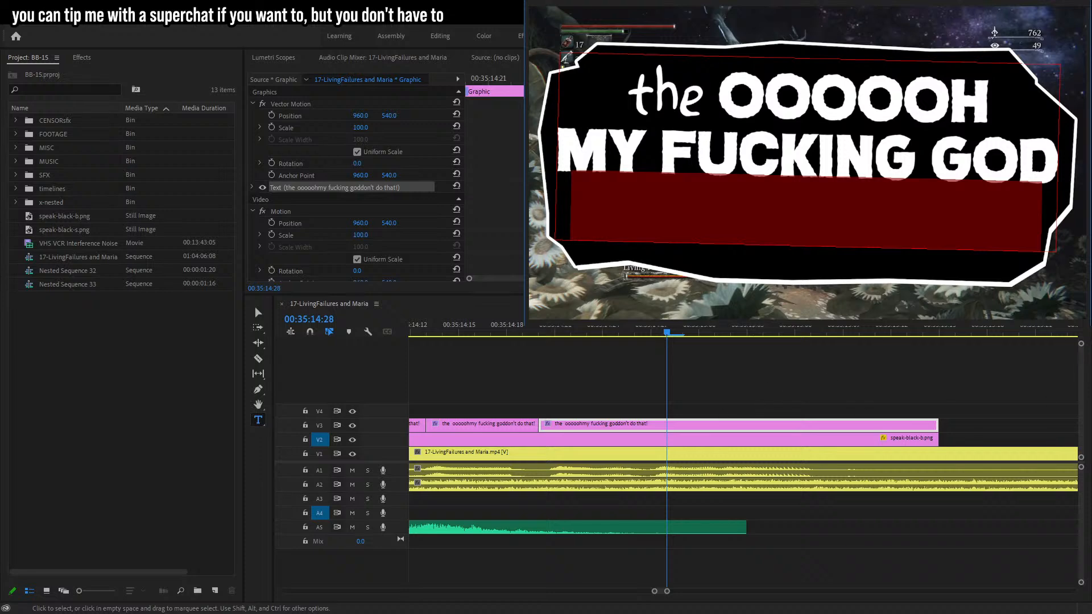
left_click_drag(544, 332, 736, 342)
key("Escape")
key("c")
left_click(651, 425)
left_click(731, 425)
left_click(683, 335)
key("t")
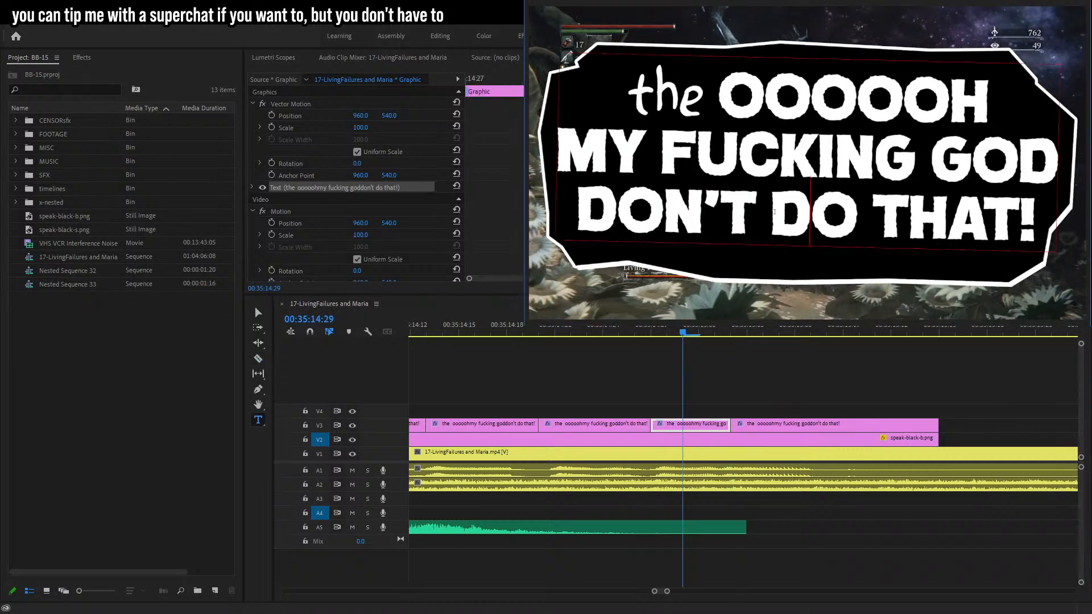
Trim the two new caption segments so they end at "DON'T" and "DON'T DO" respectively.
left_click_drag(772, 214, 1040, 222)
left_click(605, 330)
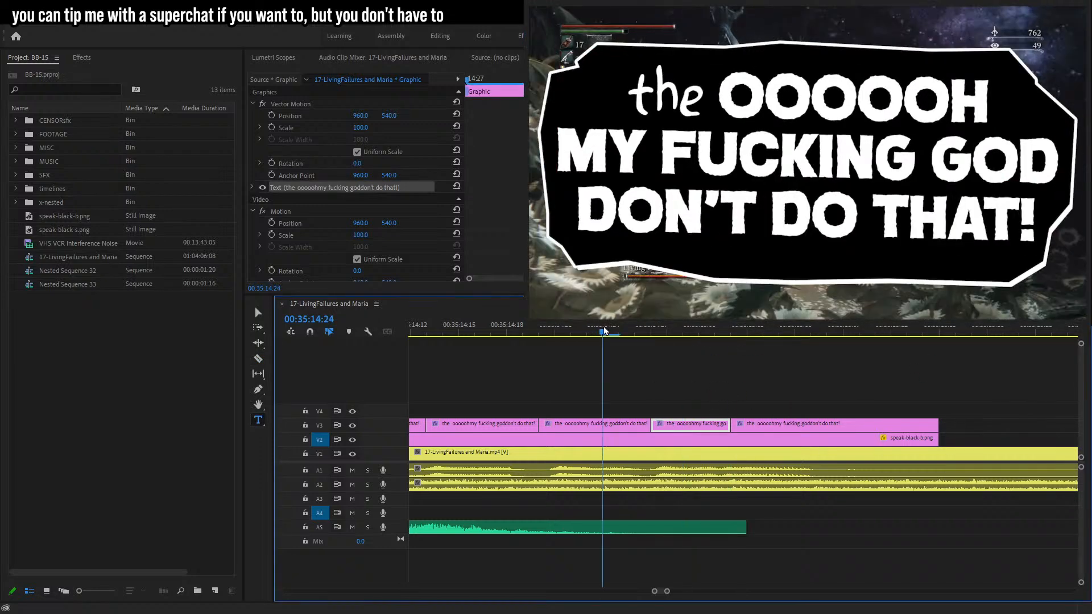
left_click(788, 218)
left_click_drag(789, 218, 1040, 225)
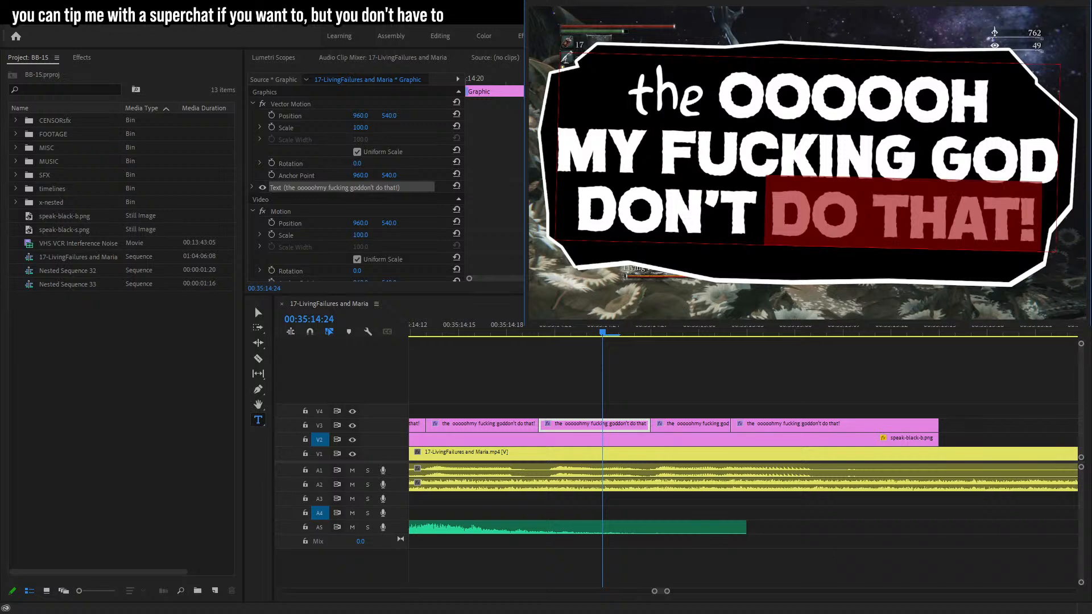
left_click(685, 330)
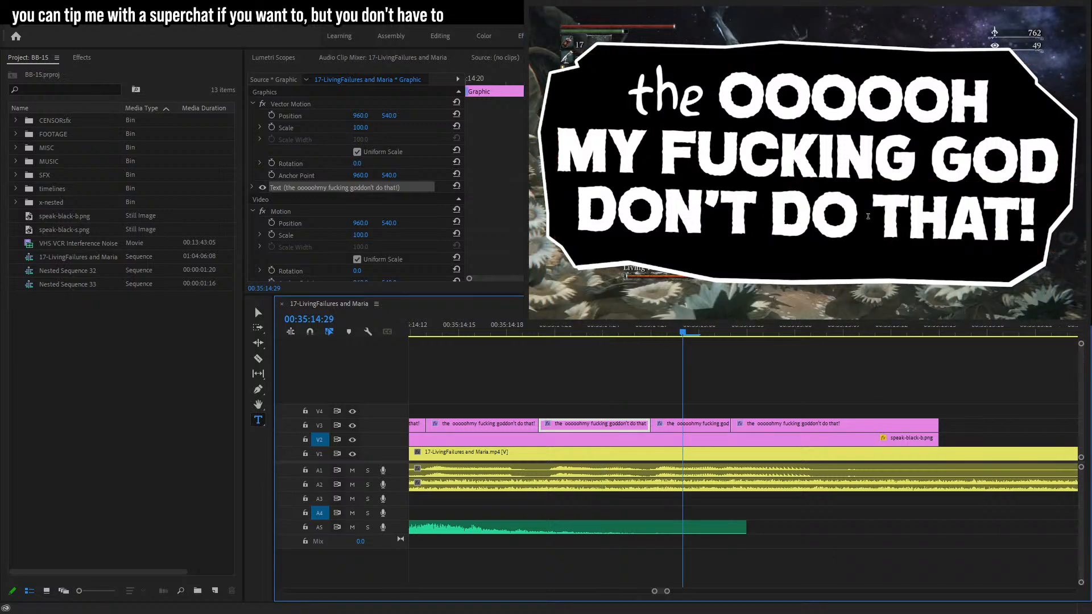
left_click_drag(869, 217, 1040, 225)
left_click(710, 345)
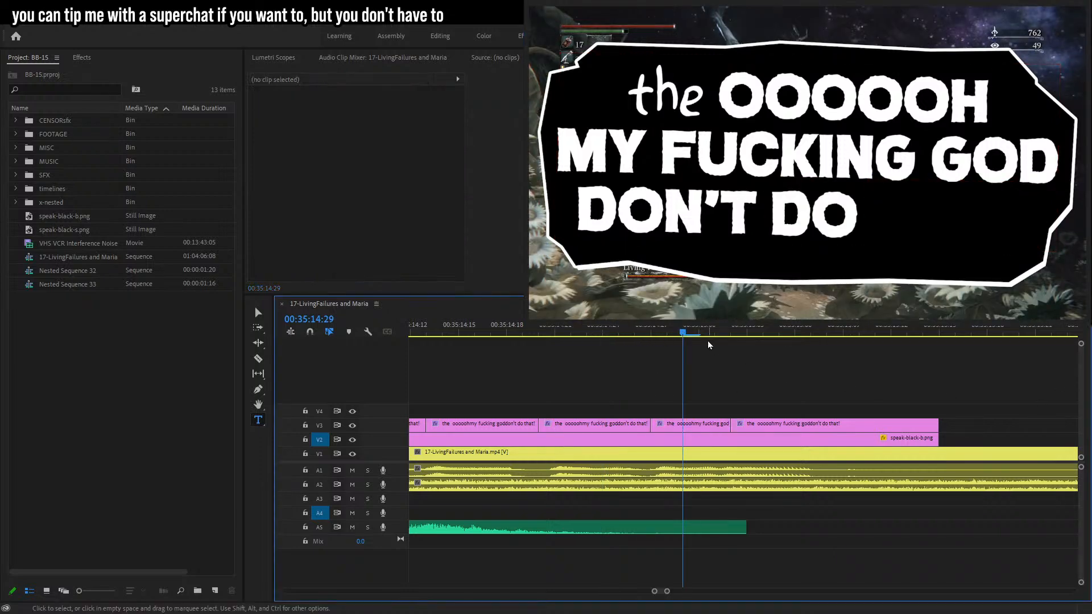
Play back the word-by-word caption reveal.
key("space")
key("space")
left_click_drag(667, 592, 688, 593)
left_click(693, 333)
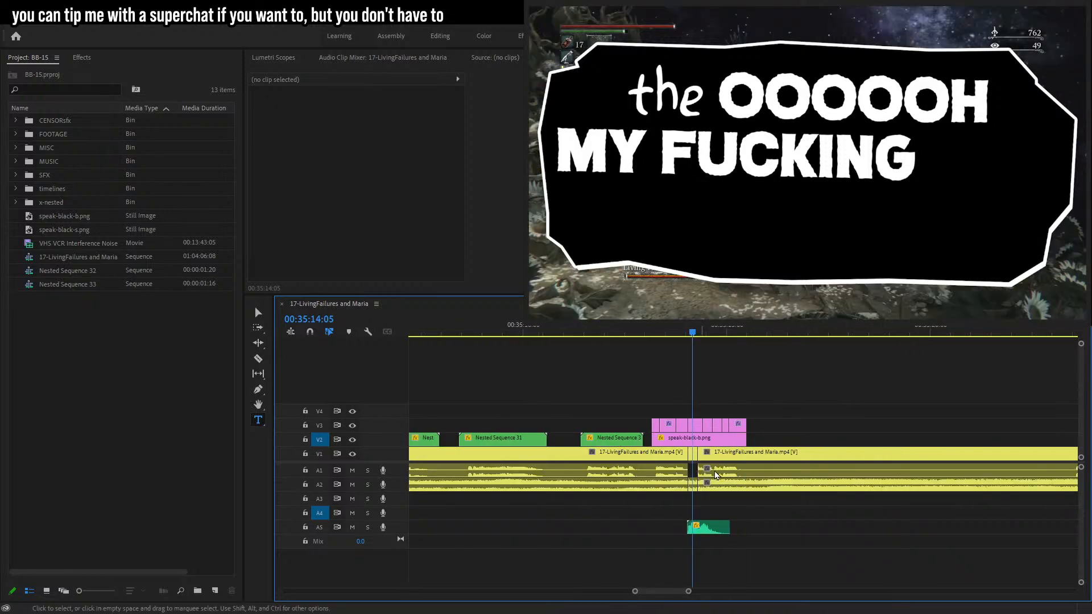
Bring the Chain_Chomp.png image from File Explorer into the track above the caption at the censor sound.
key("super+e")
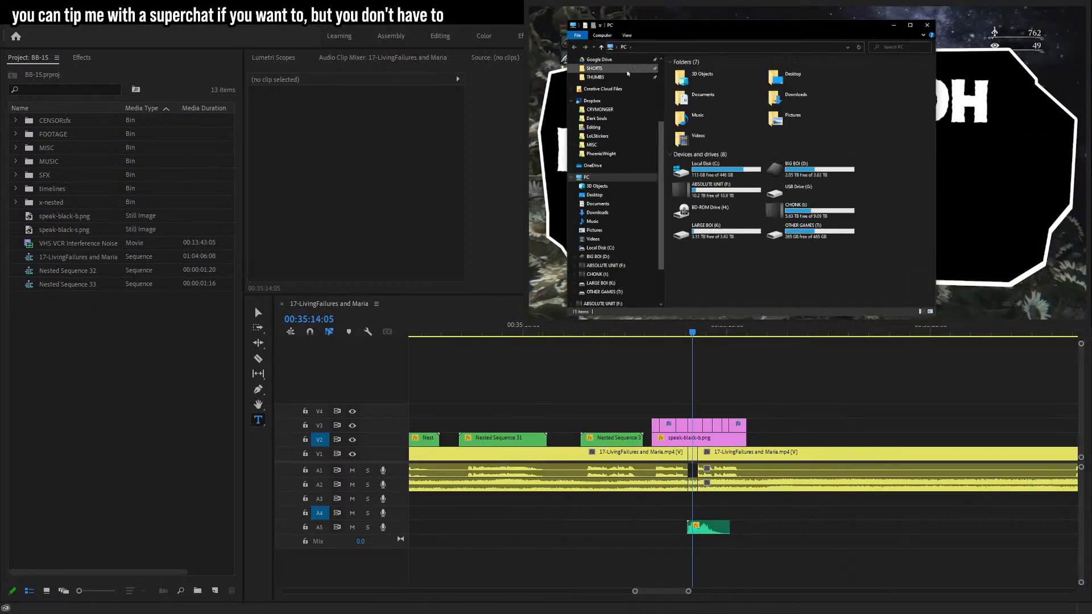
left_click_drag(670, 26, 1091, 26)
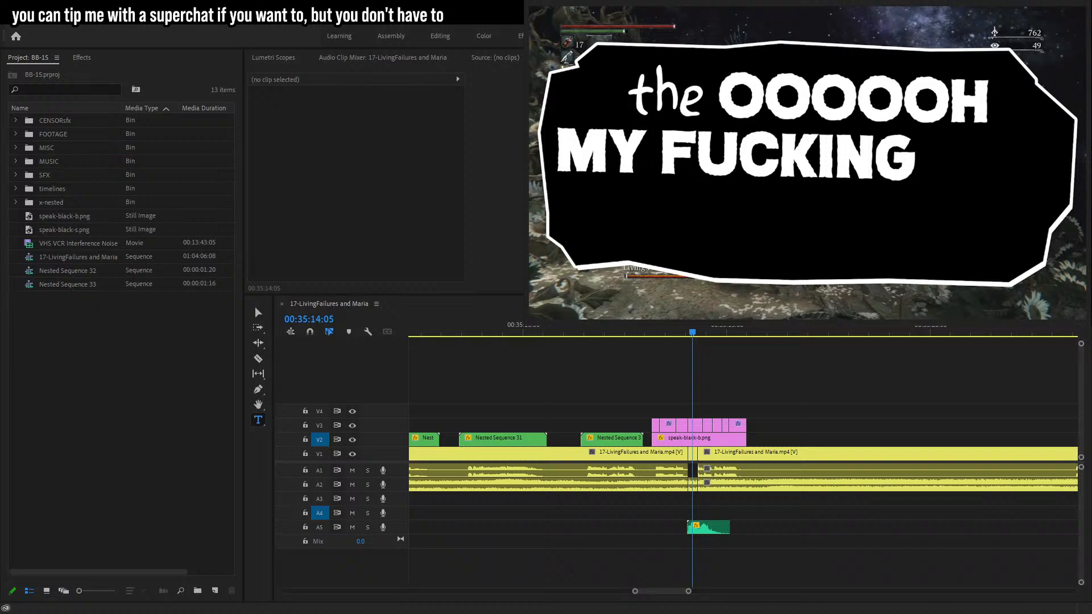
left_click_drag(1091, 439, 746, 410)
Scale the Chain Chomp image to 150.4, rotate it 17°, and position it over the word "FUCKING".
left_click(290, 116)
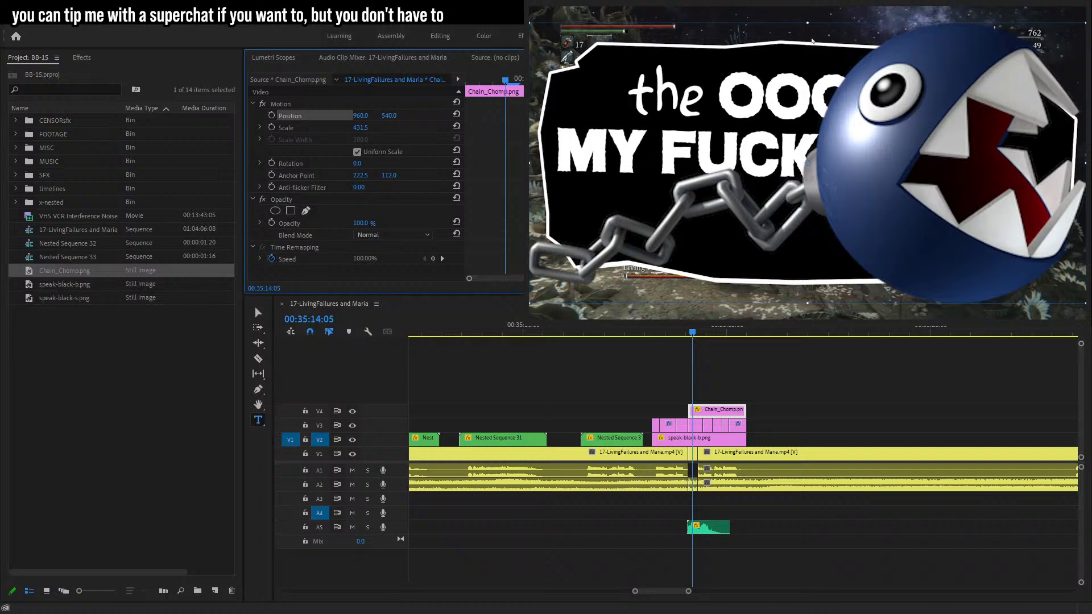
key("ctrl+z")
left_click_drag(849, 130, 788, 186)
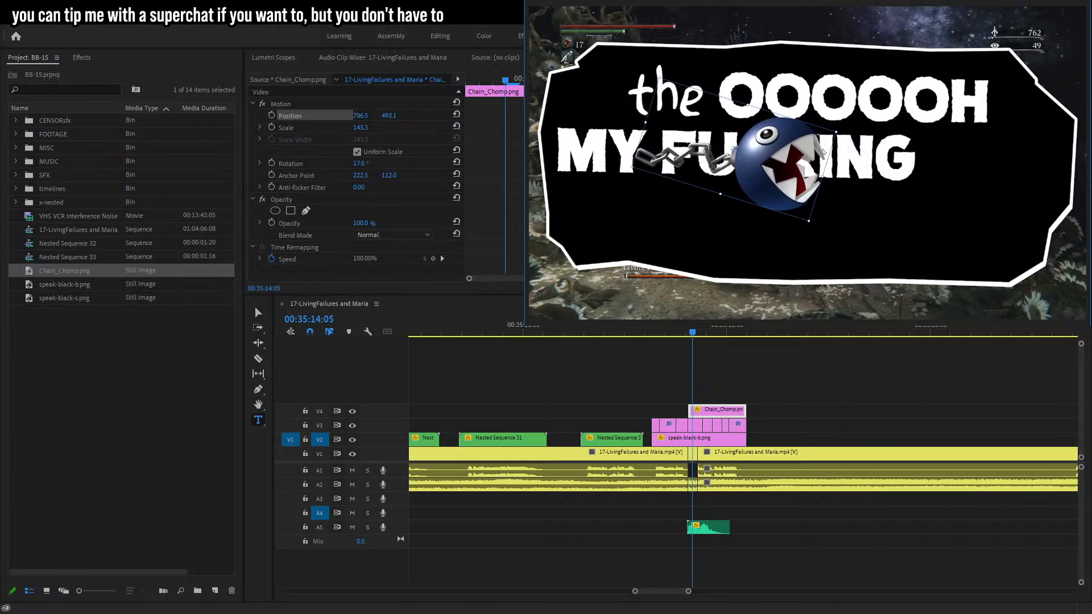
left_click_drag(837, 131, 826, 159)
left_click_drag(613, 114, 681, 165)
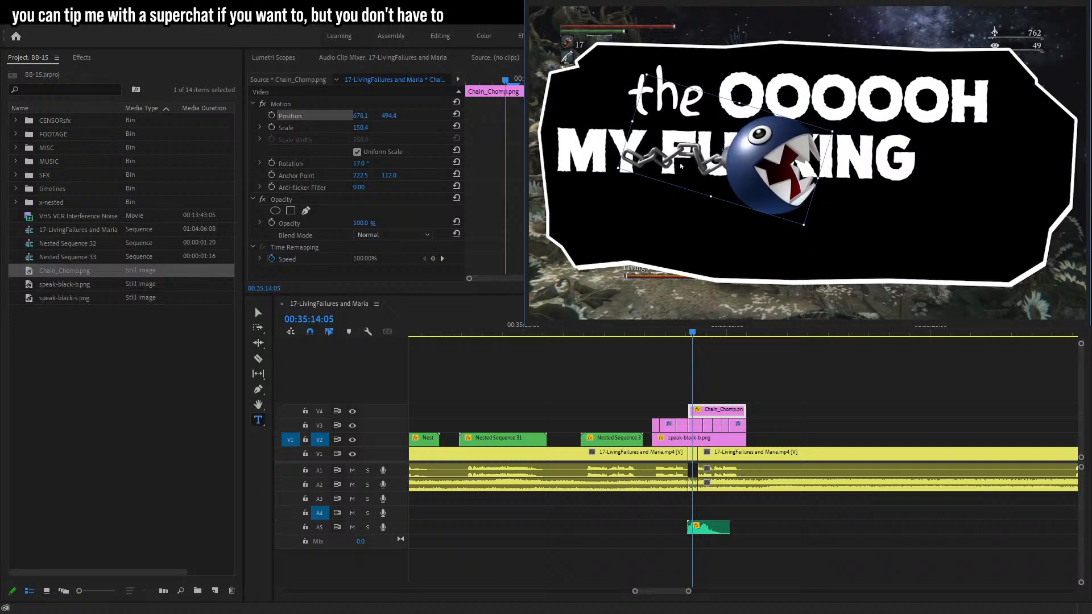
Play back the censored caption with the Chain Chomp overlay.
left_click(647, 328)
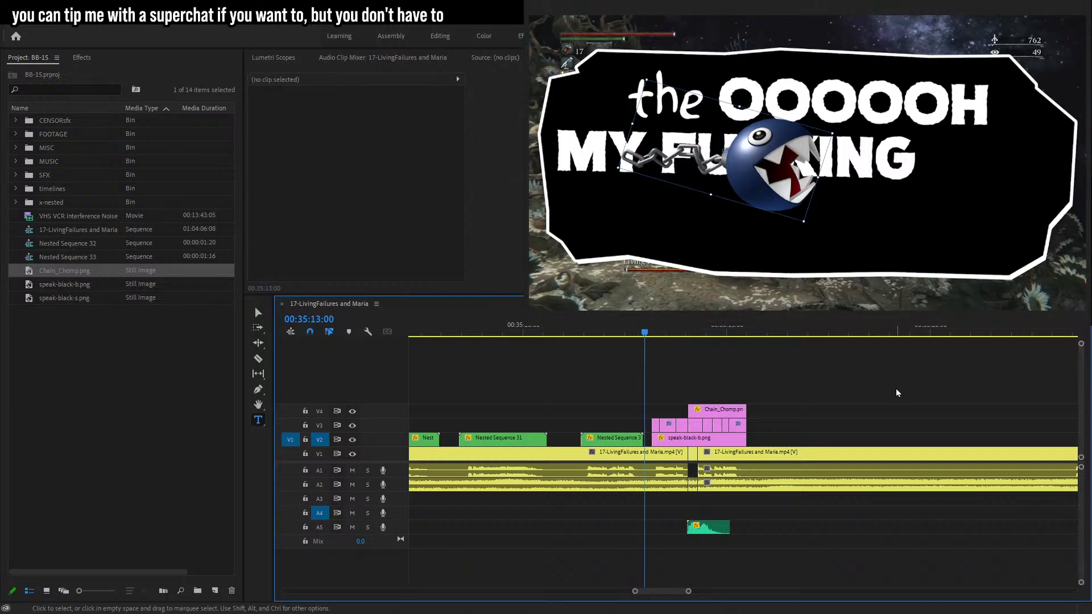
key("space")
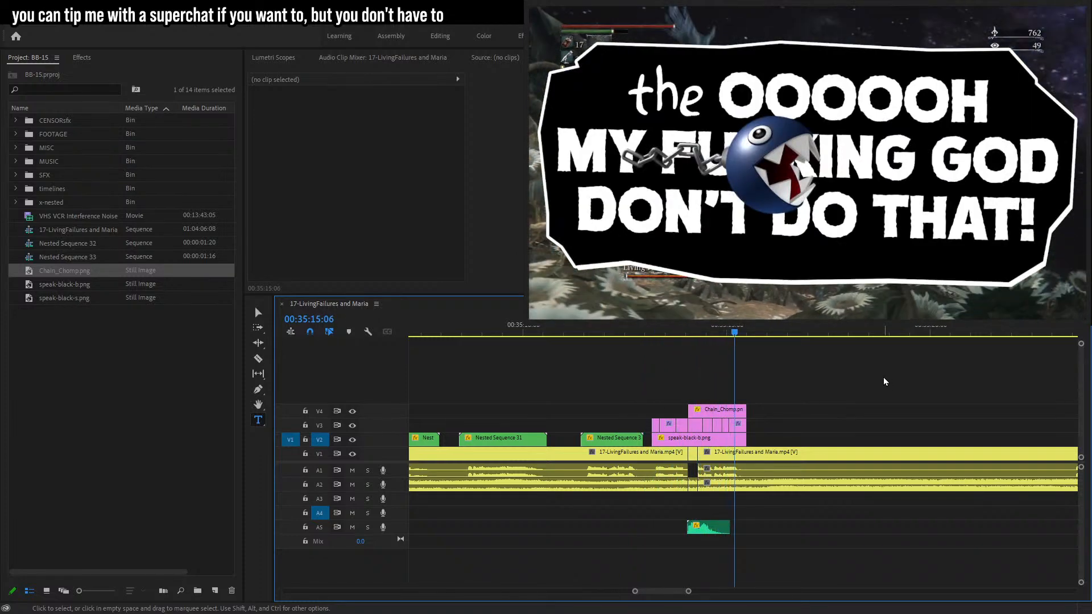
left_click(712, 338)
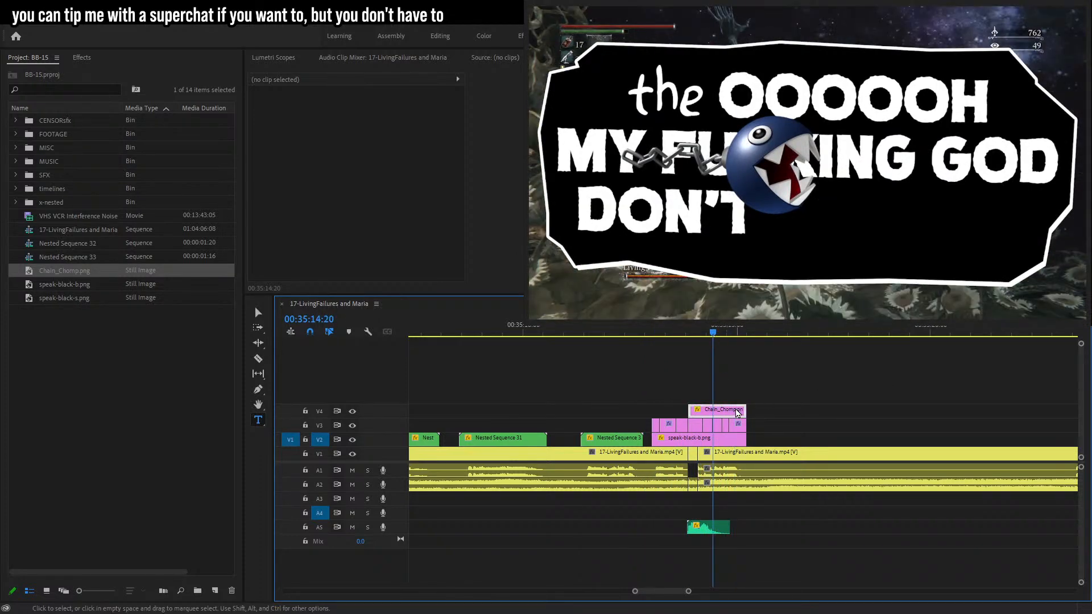
left_click(738, 414)
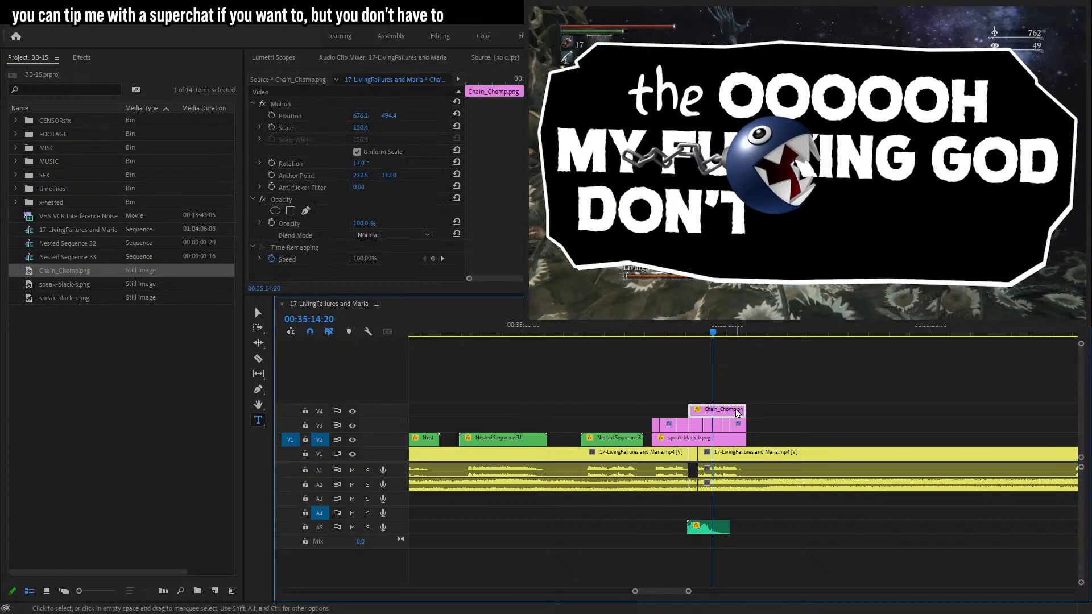
Draw a freeform pen mask around the Chain Chomp image to trim its chain.
left_click(295, 206)
left_click(305, 211)
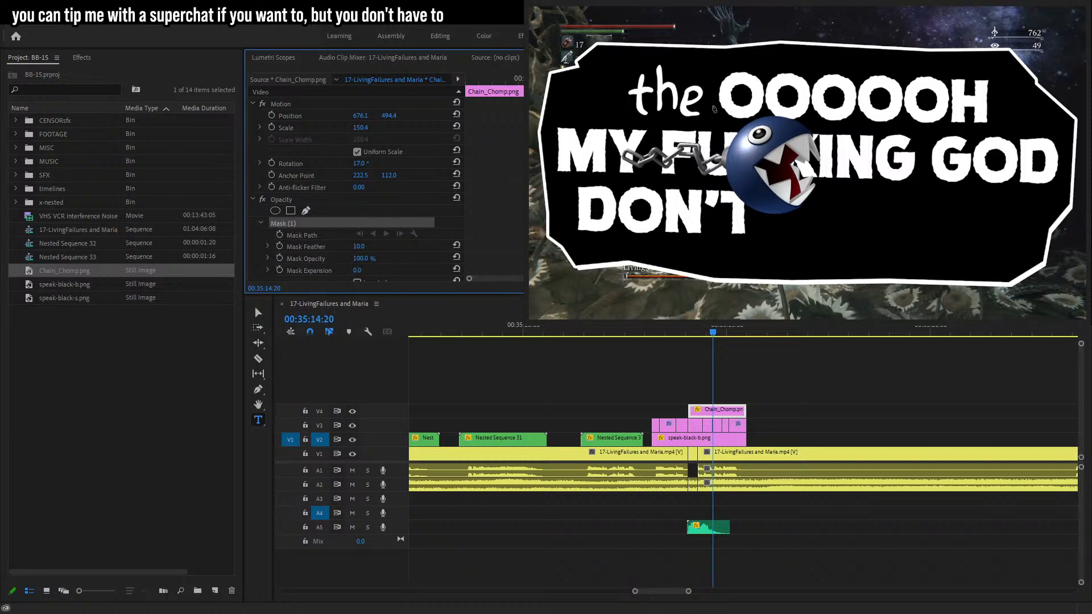
left_click(721, 122)
left_click(675, 141)
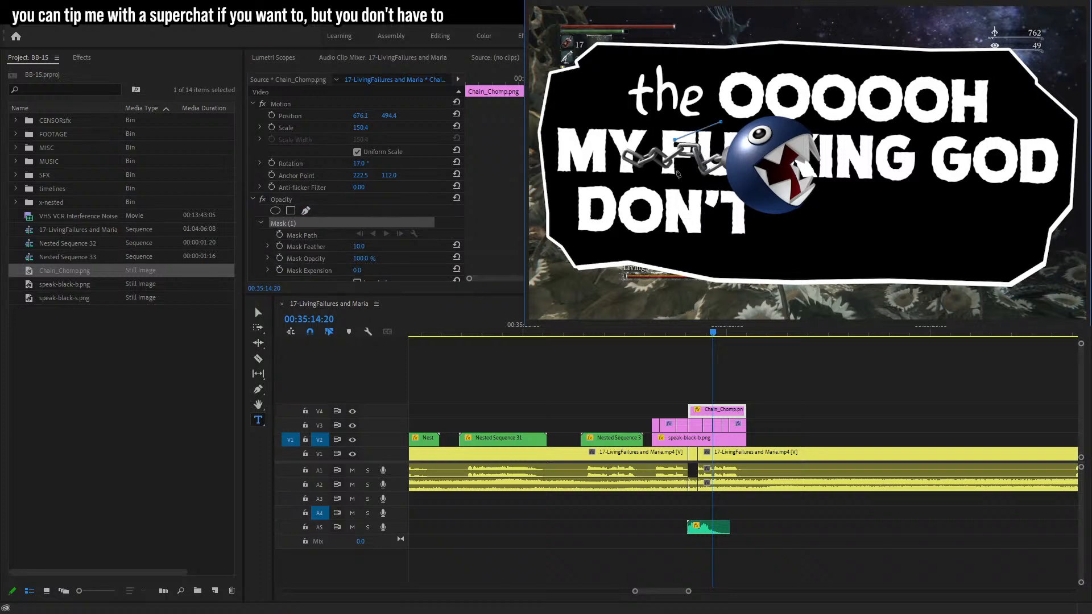
left_click(664, 171)
left_click(692, 210)
left_click(777, 246)
left_click(867, 207)
left_click(884, 130)
left_click(830, 84)
left_click(750, 87)
left_click(721, 121)
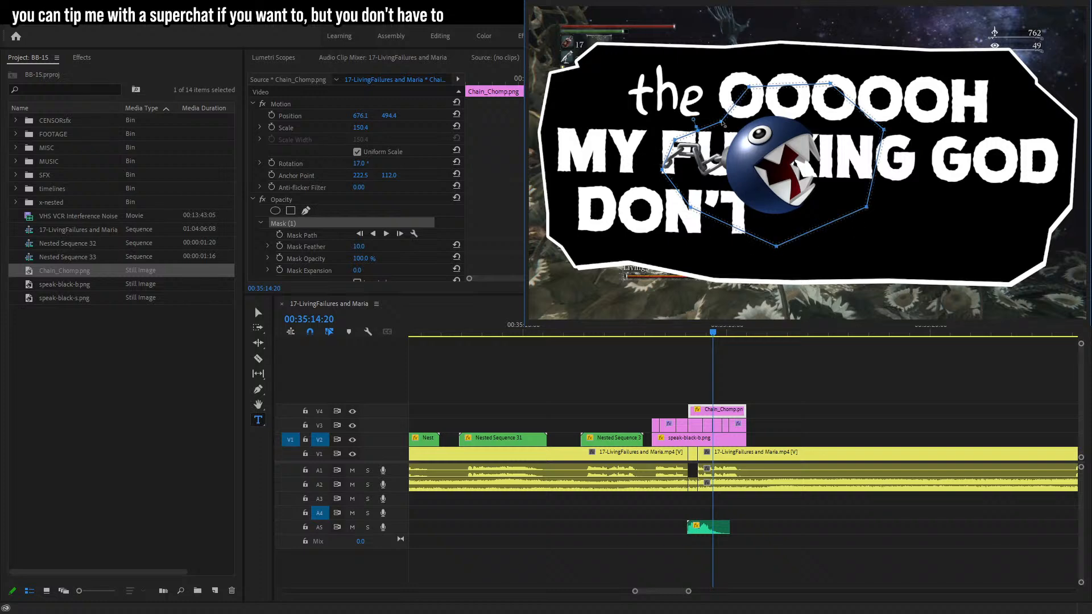
Reposition, rescale and rotate the masked Chain Chomp to scale 153.7 and 21.9° over the censored word.
key("v")
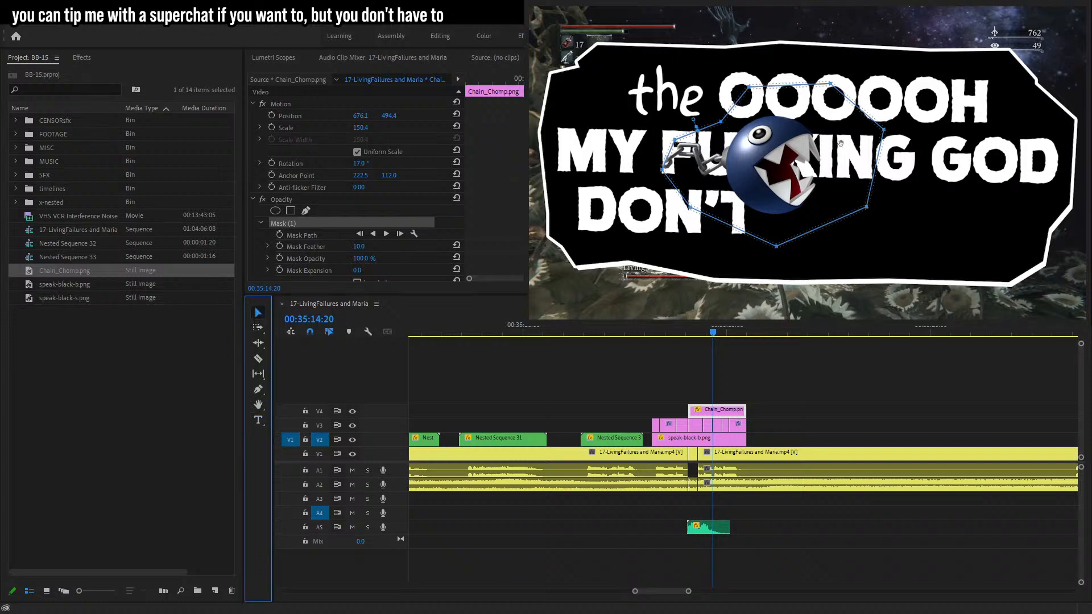
left_click(304, 117)
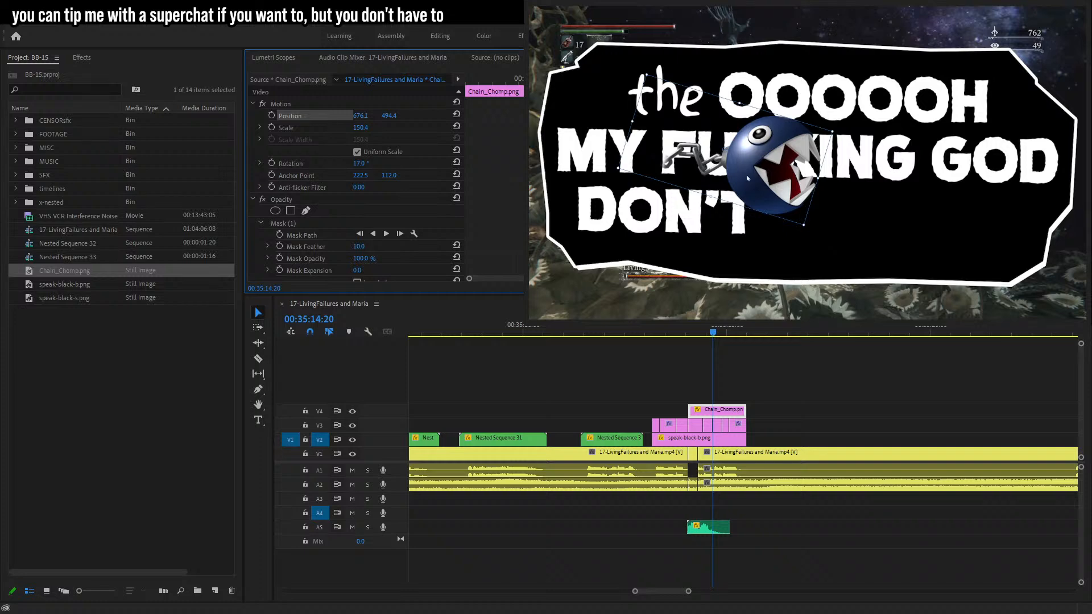
mouse_move(818, 178)
left_mouse_down()
mouse_move(840, 185)
mouse_move(815, 172)
left_mouse_up()
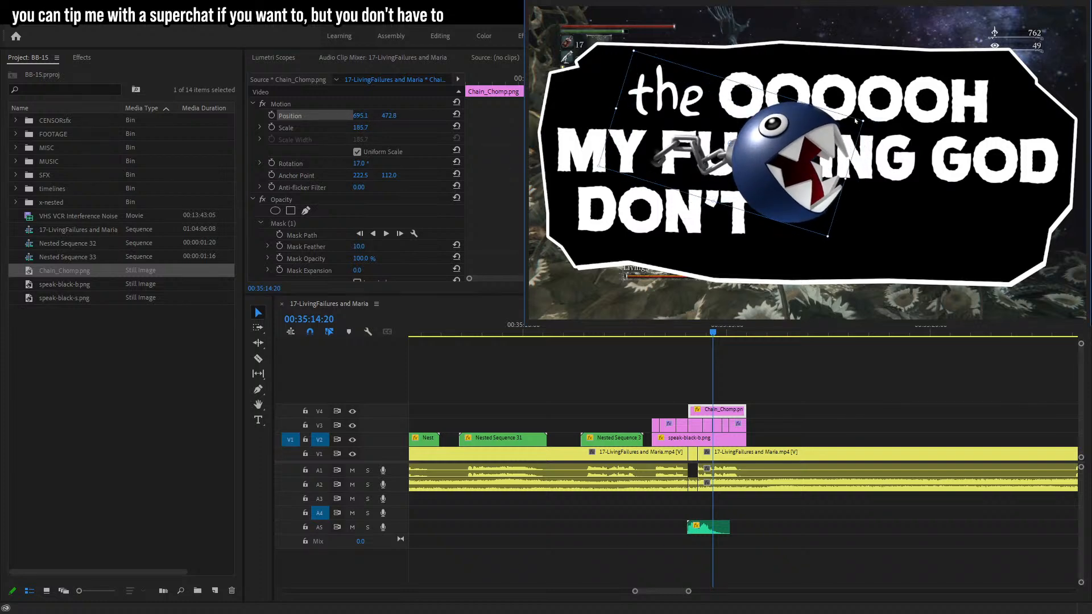
left_click(825, 139)
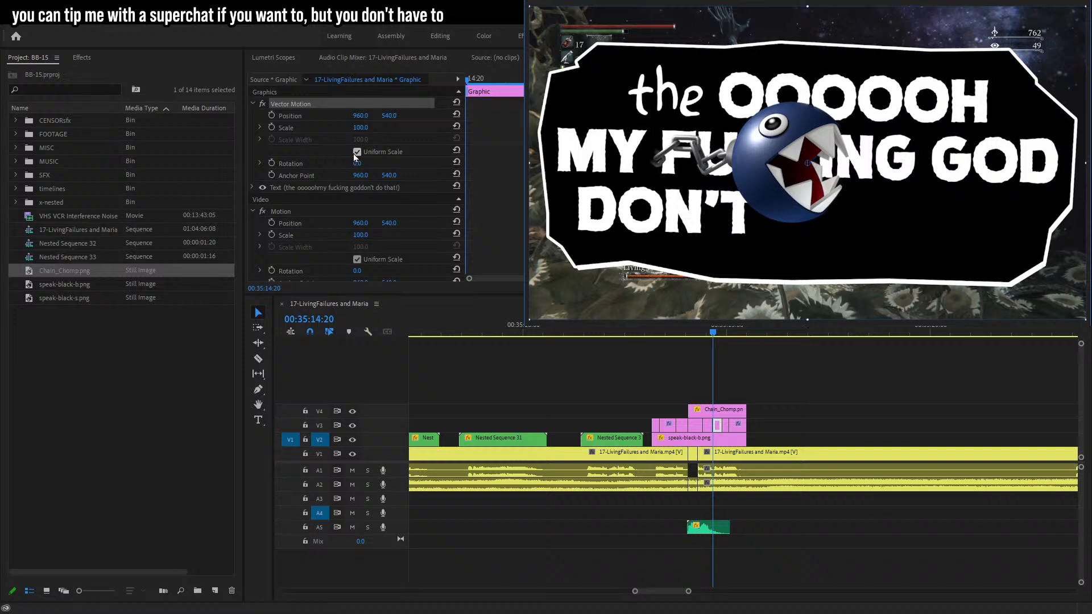
left_click(367, 116)
left_click(729, 415)
left_click(316, 114)
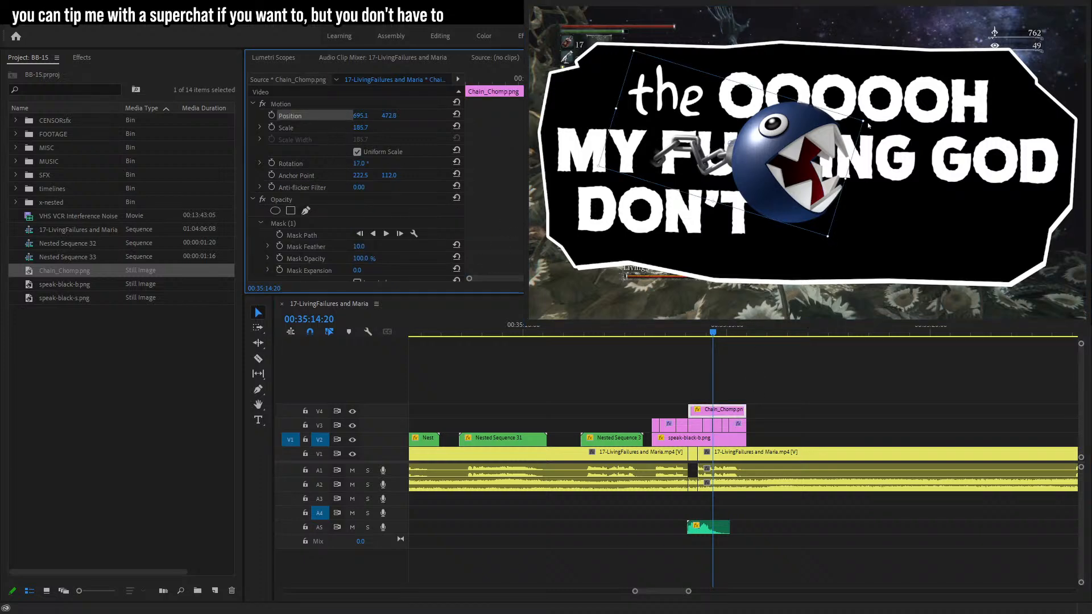
left_click_drag(867, 121, 814, 164)
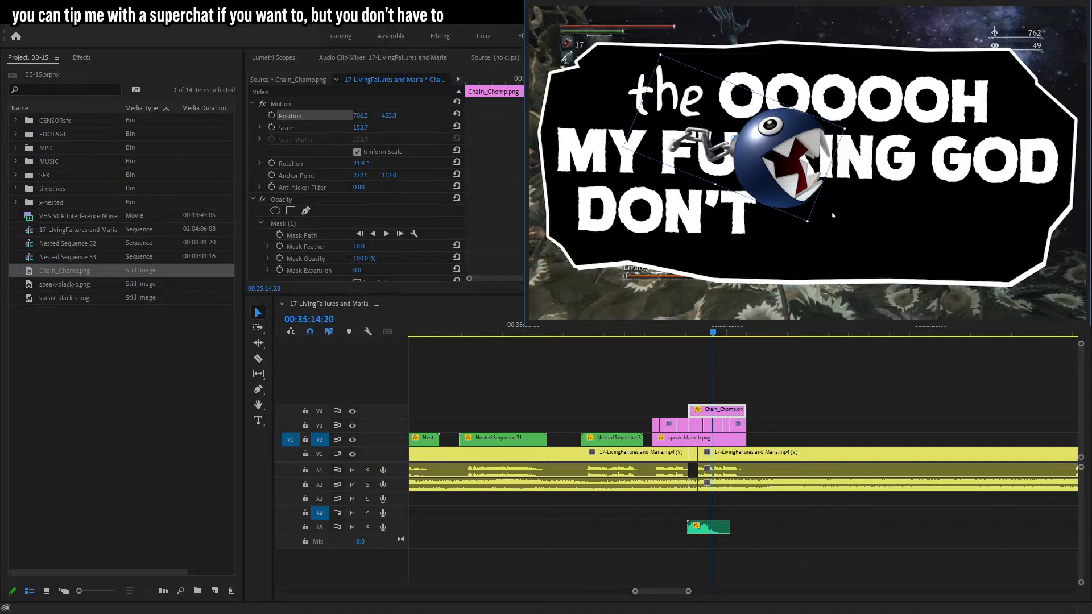
Play back the censored caption with the masked Chain Chomp.
left_click(937, 547)
left_click(650, 333)
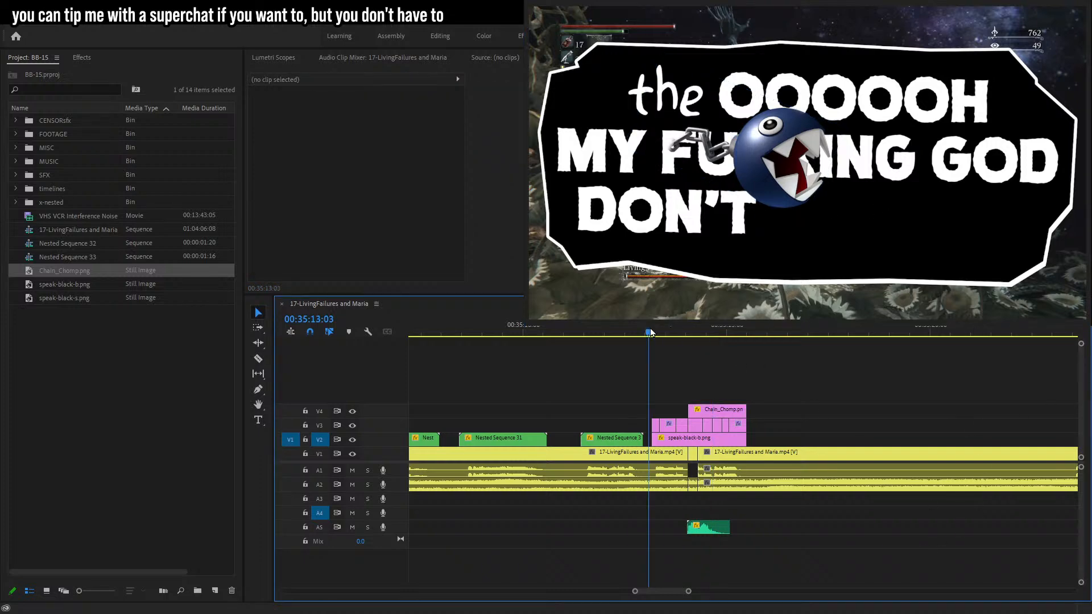
key("space")
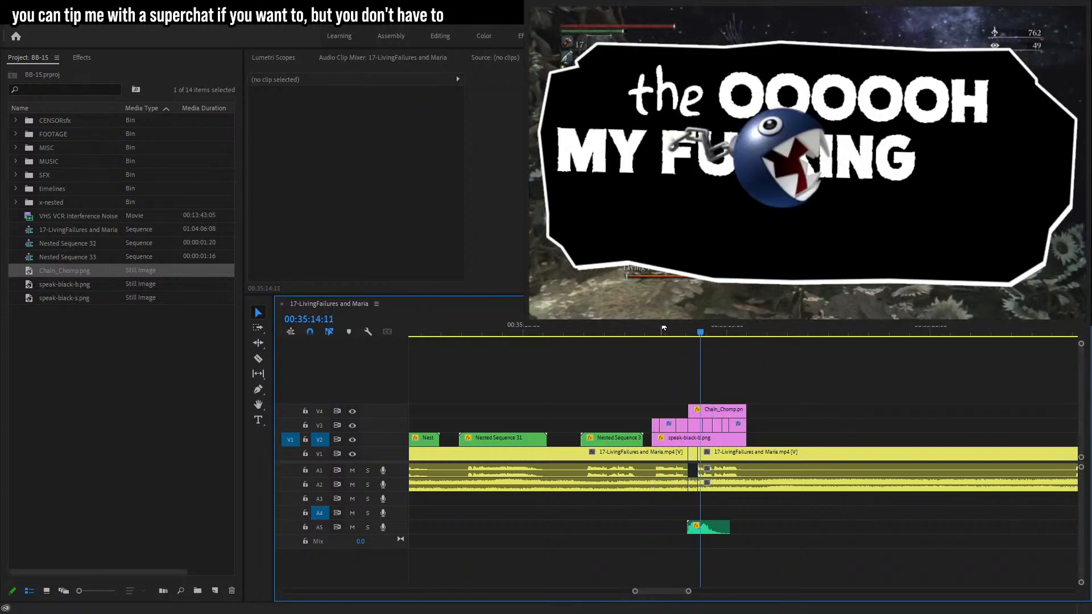
key("space")
Nest the speech-bubble, caption and Chain Chomp clips into a single nested sequence.
left_click_drag(629, 373, 734, 429)
left_click_drag(654, 391, 760, 440)
right_click(729, 435)
left_click(748, 354)
left_click(504, 323)
left_click(714, 435)
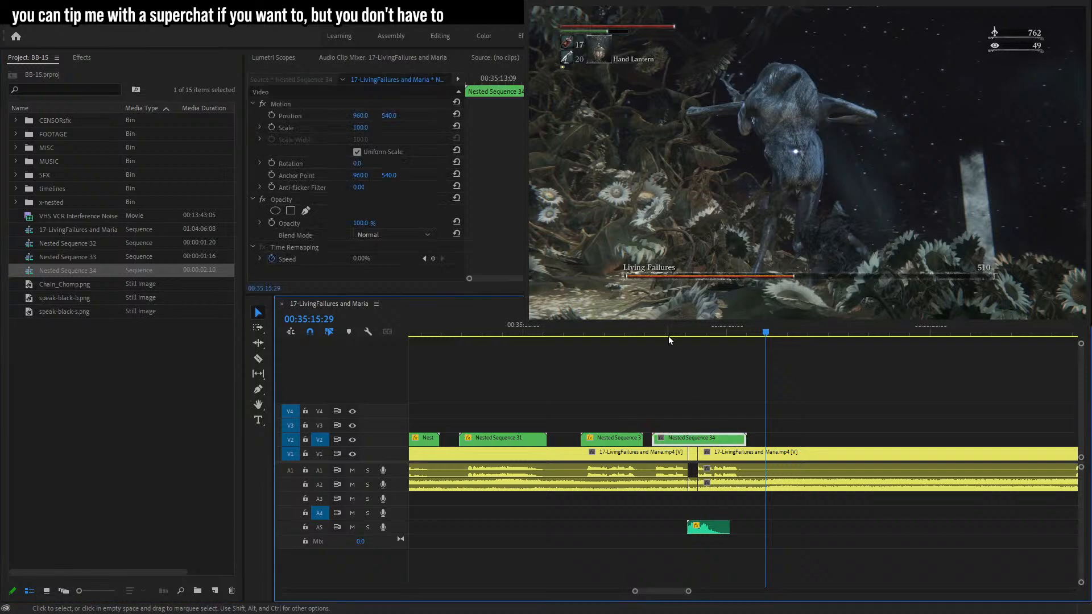
Set the nested caption's scale to 22.
left_click_drag(563, 81, 243, 134)
left_click(358, 129)
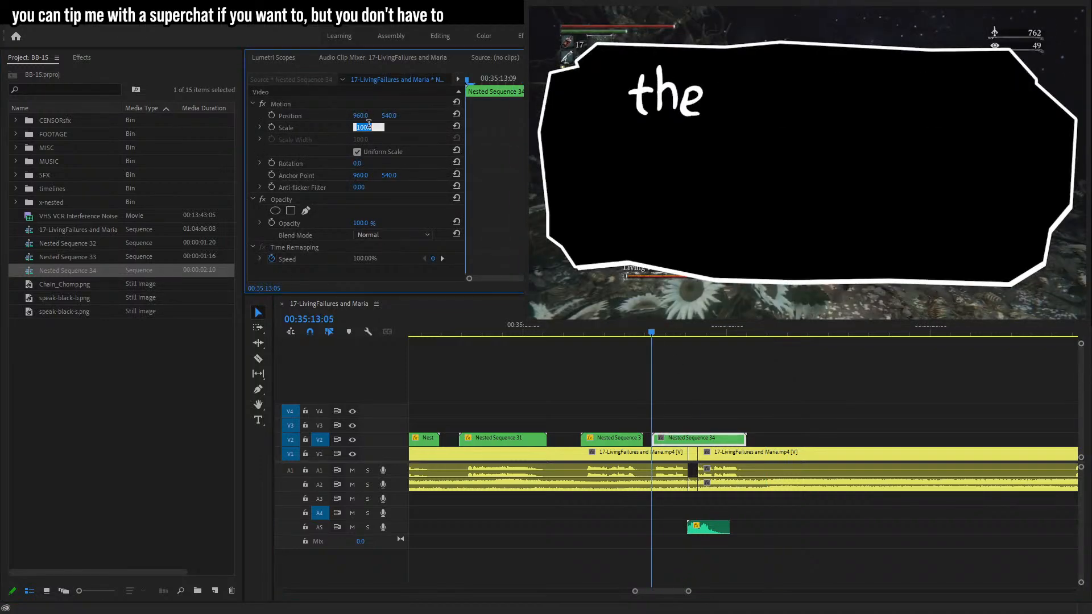
left_click(737, 329)
left_click(363, 130)
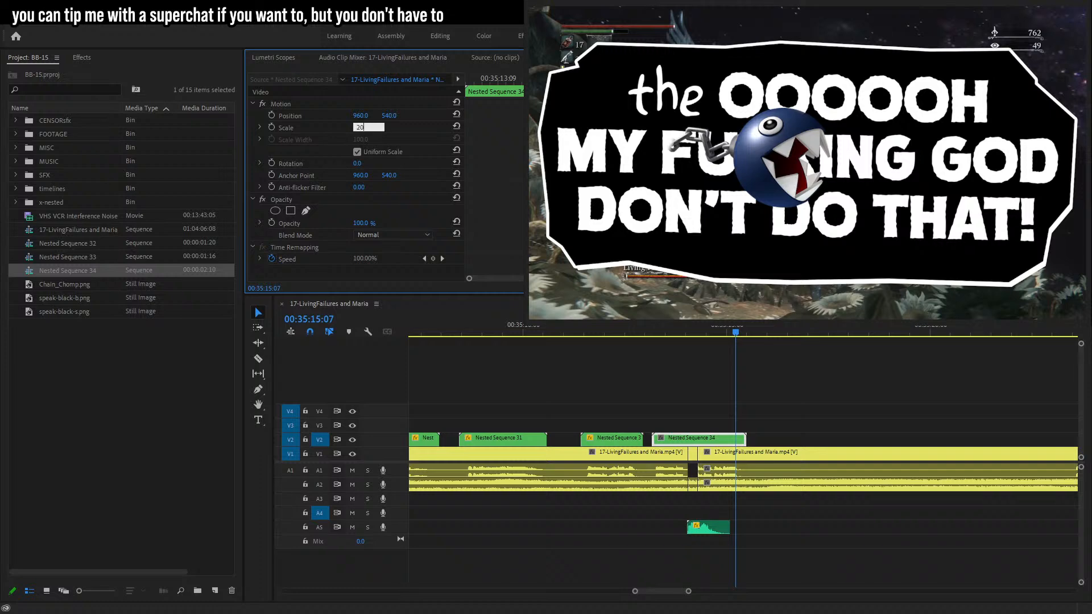
type("20")
key("Return")
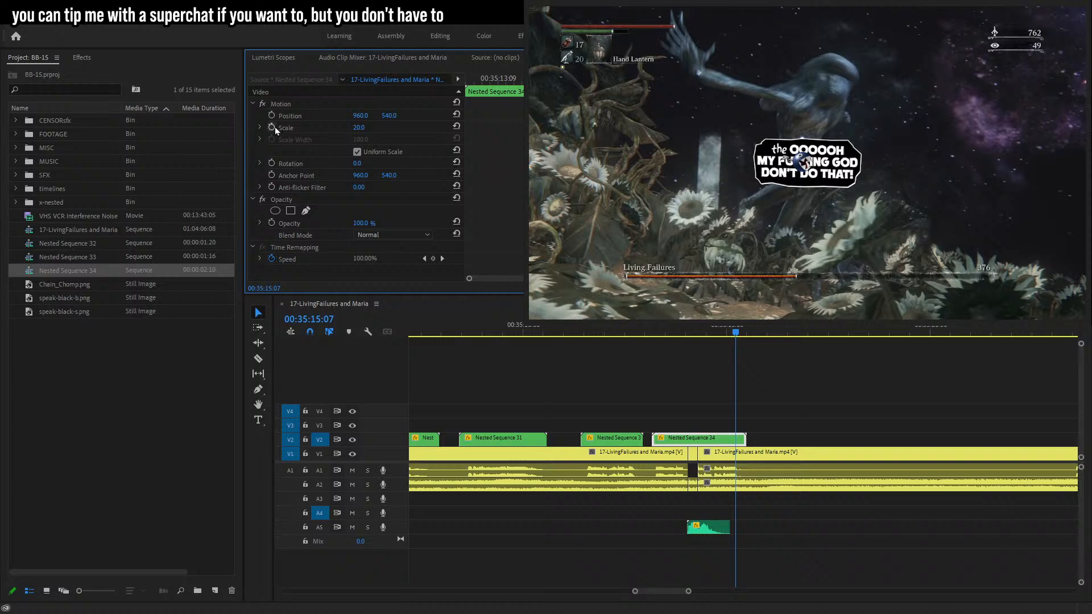
left_click(359, 128)
type("22")
key("Return")
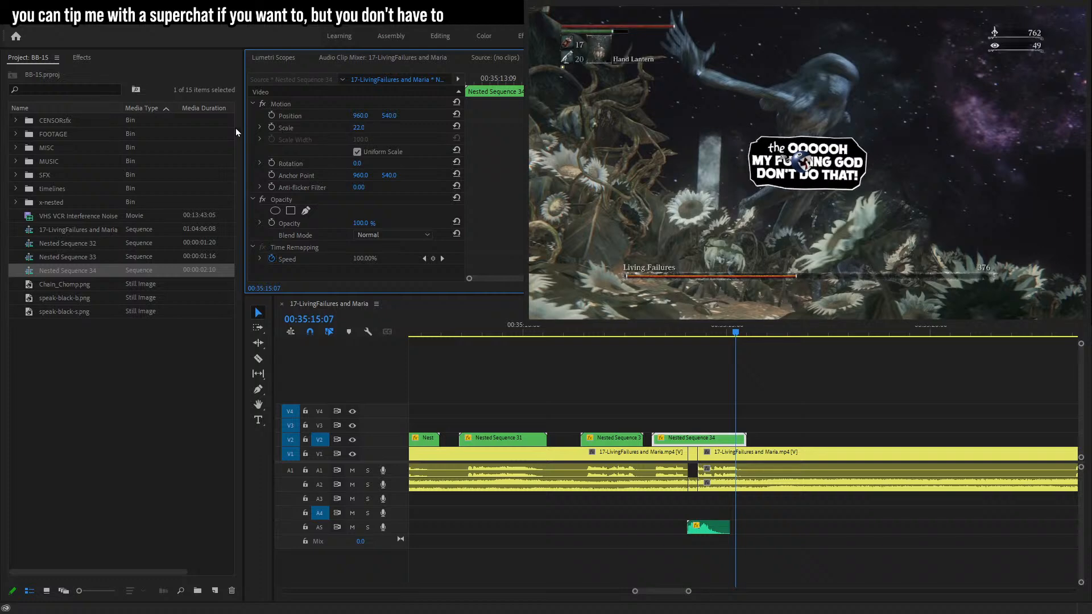
Keyframe the caption's scale at 22, then 24 two frames earlier, then 0 a few frames before.
left_click(272, 128)
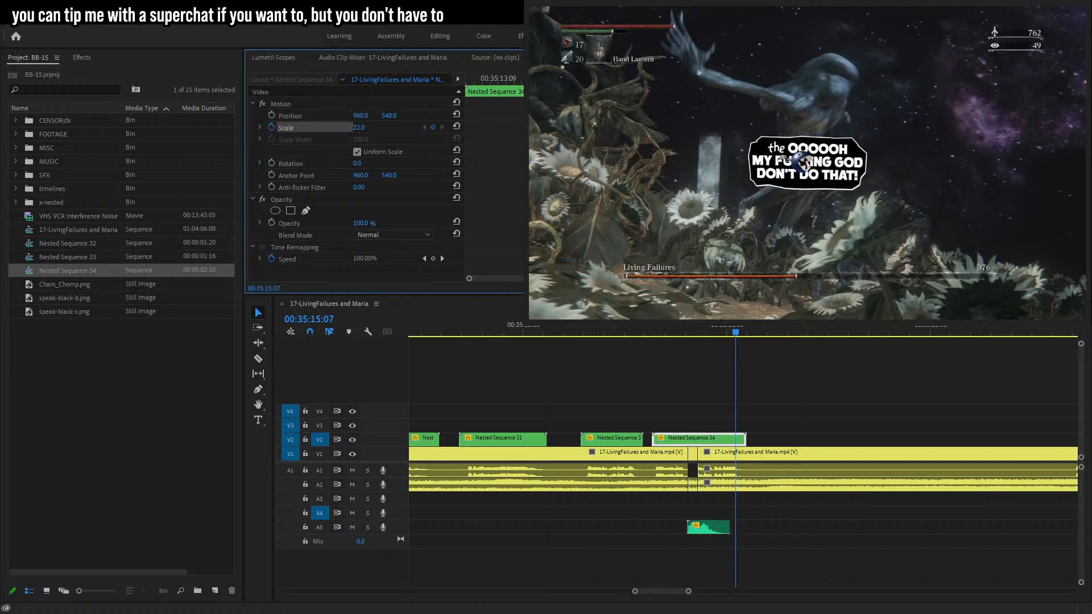
key("Left")
key("Left")
left_click(369, 126)
key("Up")
type("24")
key("Return")
key("Left")
key("Left")
key("Left")
key("Left")
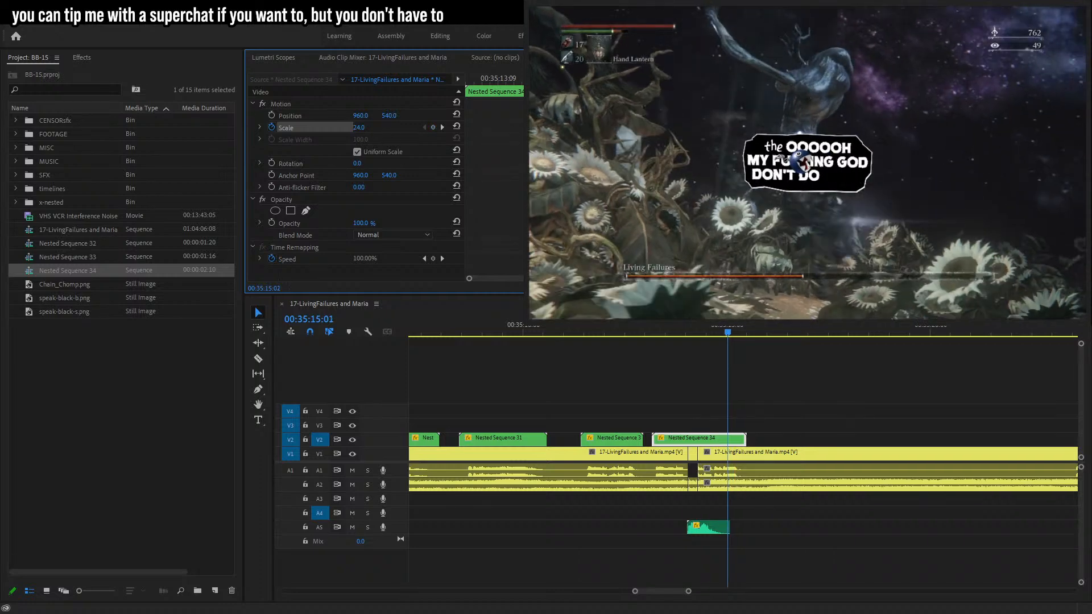
key("Left")
left_click(356, 128)
type("0")
key("Return")
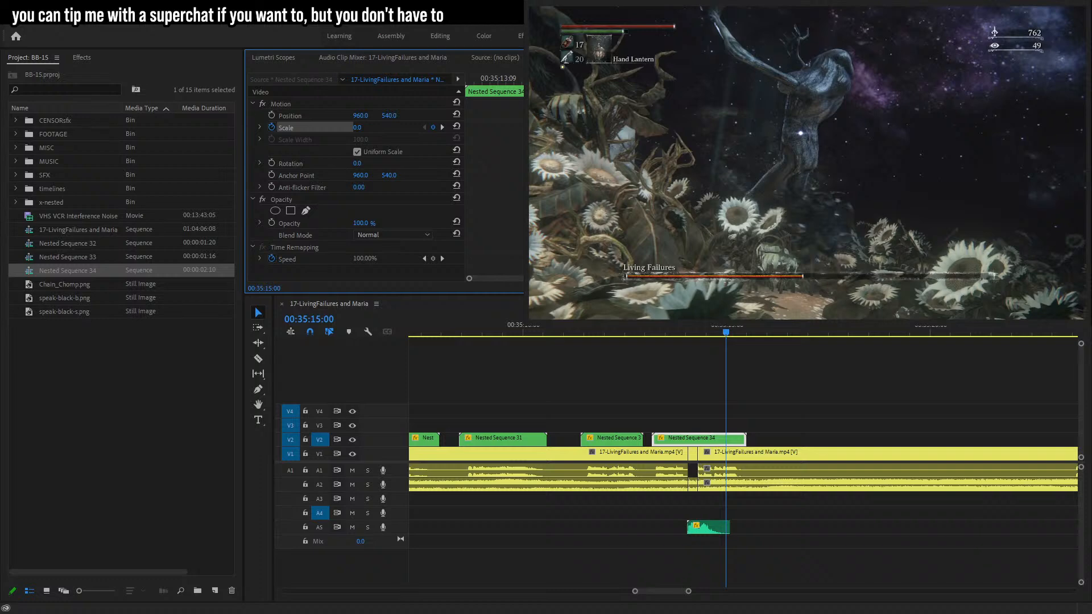
Shift the three scale keyframes to the nested caption's start and play the pop-in.
left_click(658, 335)
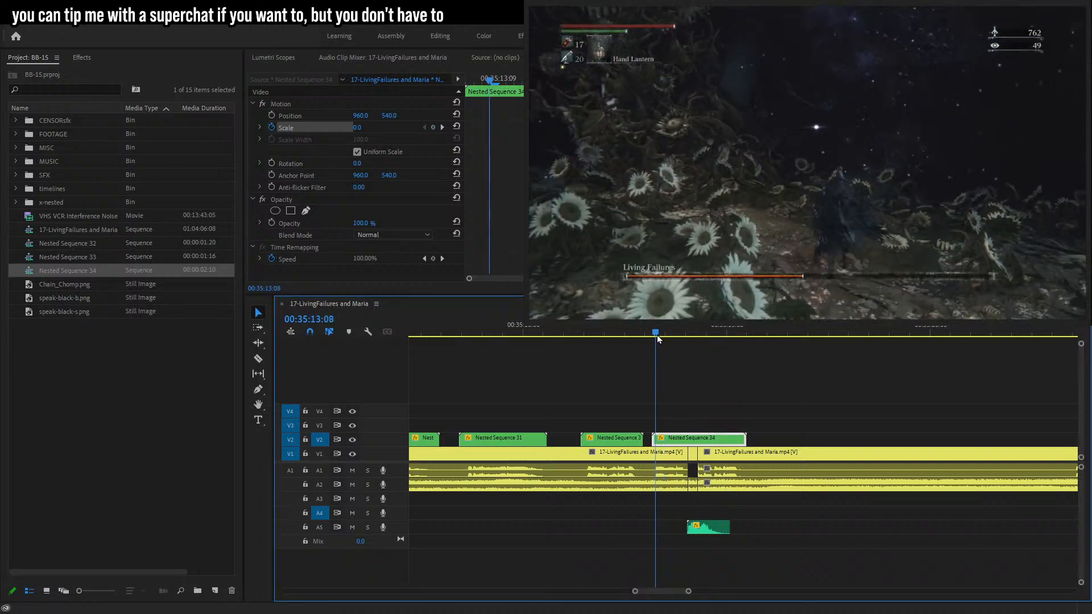
left_click_drag(904, 127, 498, 132)
left_click(502, 131)
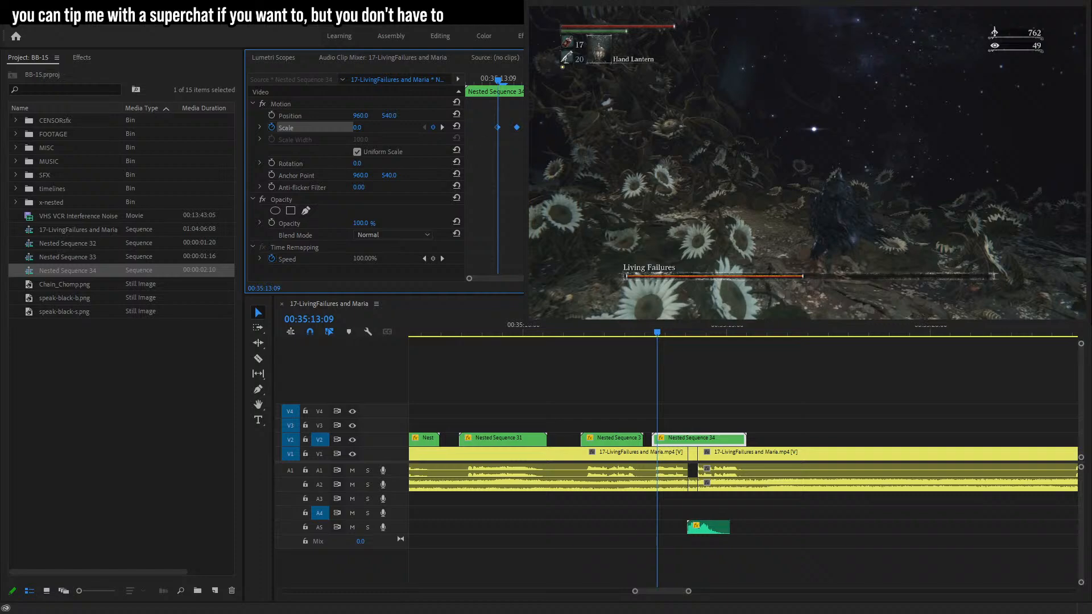
left_click(488, 111)
left_click_drag(477, 128, 449, 134)
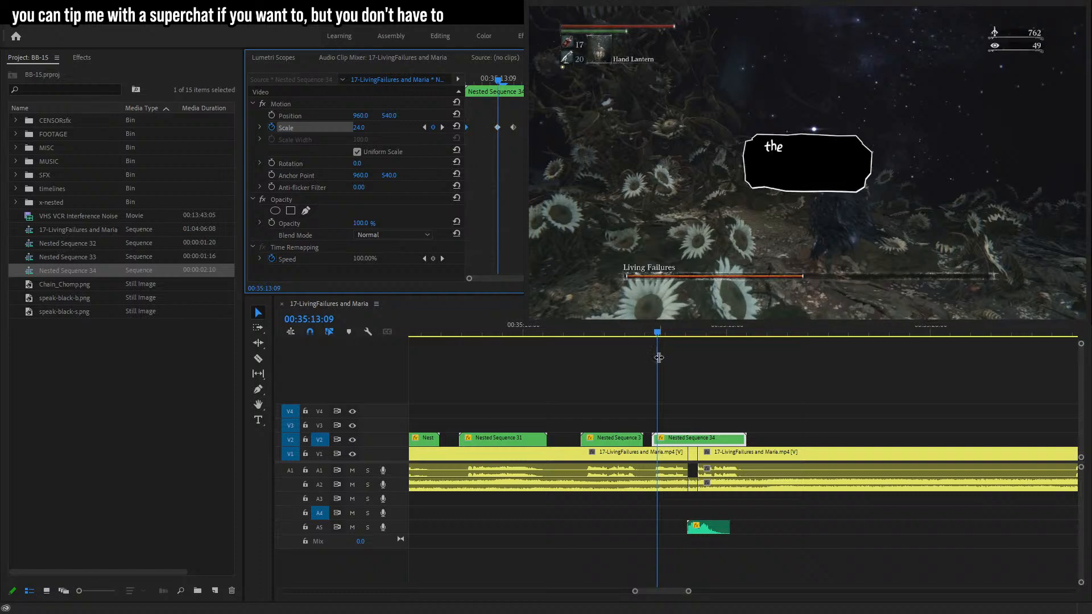
left_click(650, 332)
key("space")
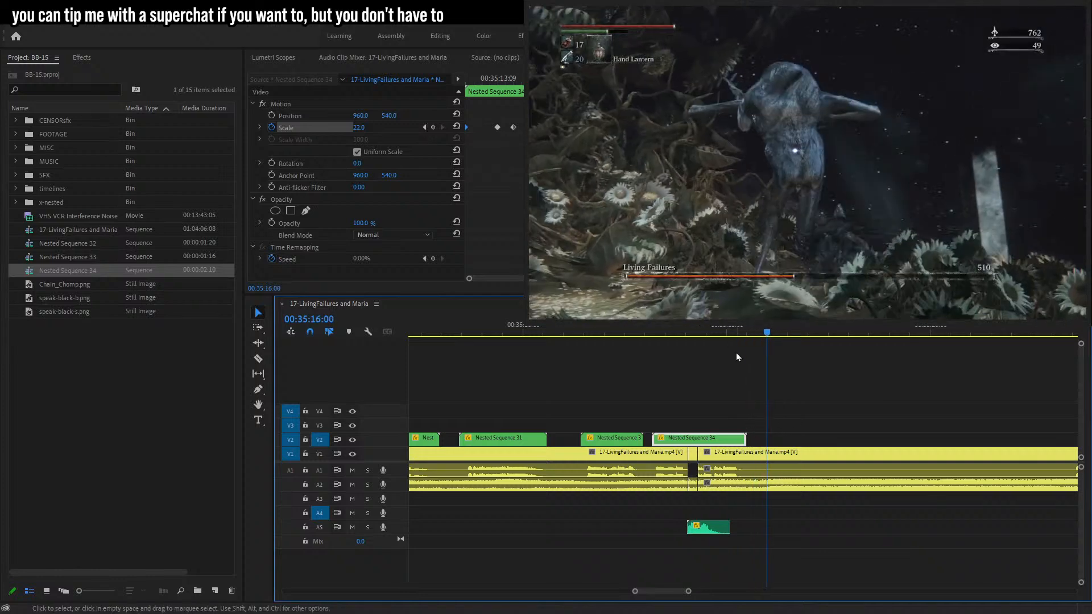
Keyframe the caption's scale to 23 near its end and to 0 three frames later.
left_click(741, 332)
left_click(433, 127)
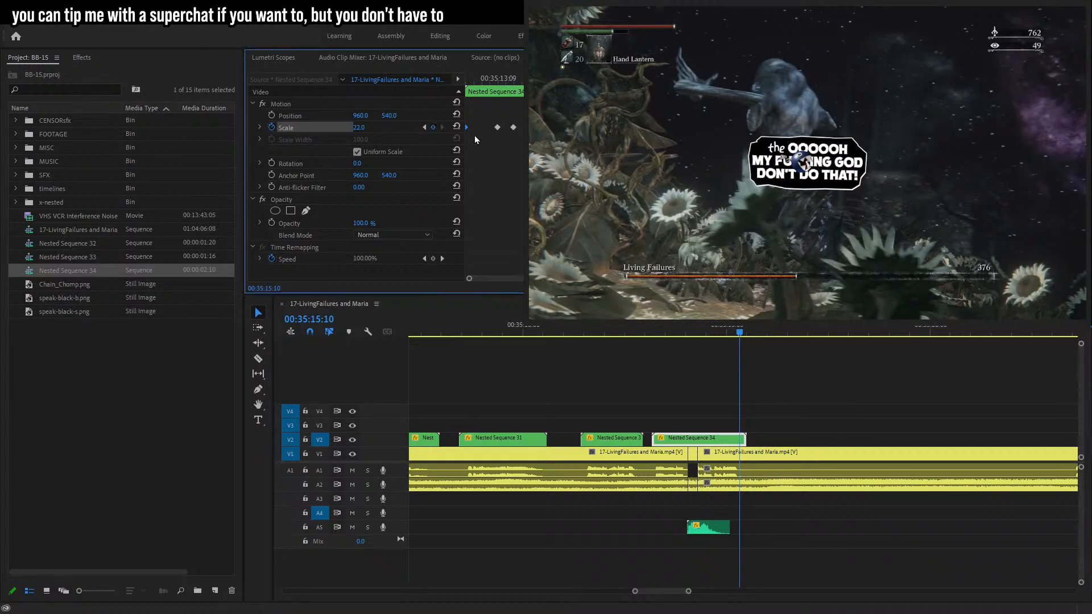
key("Right")
key("Left")
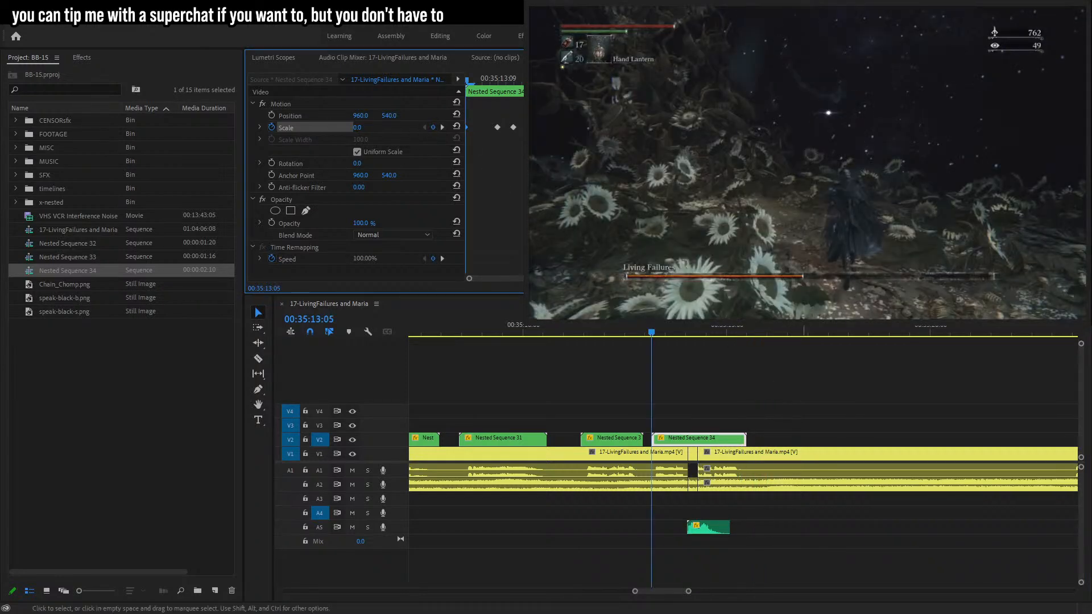
key("Right")
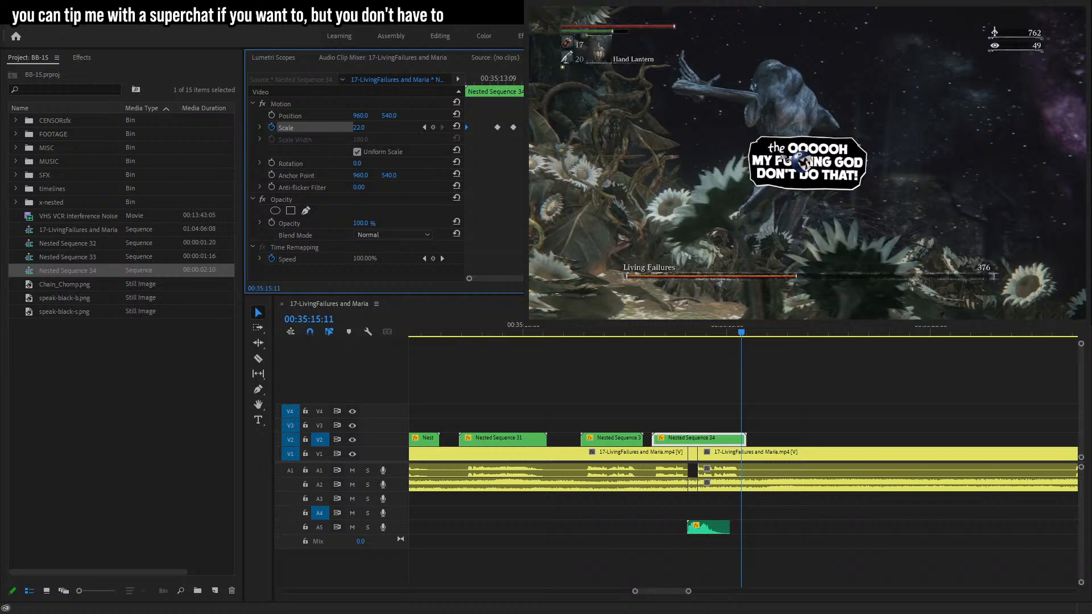
left_click(359, 127)
key("Up")
key("Return")
key("Right")
key("Right")
key("Right")
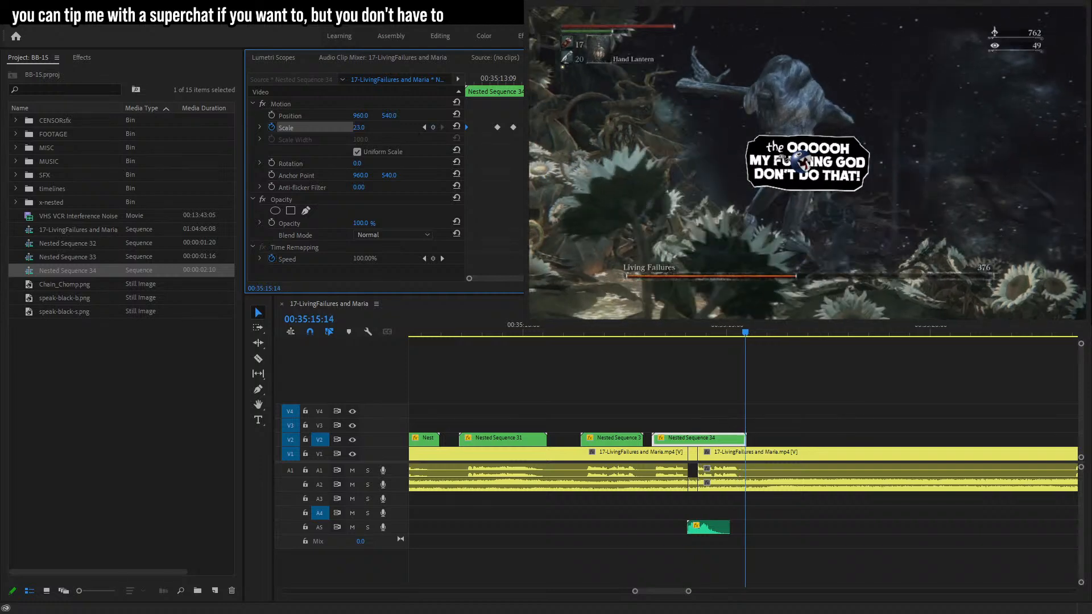
left_click(360, 127)
type("0")
key("Return")
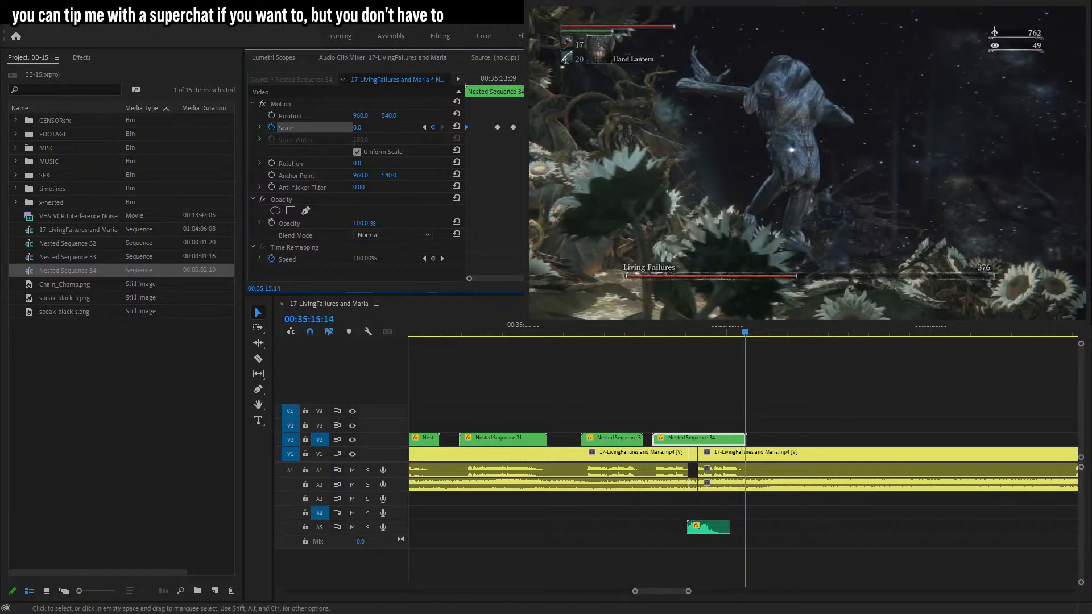
Play back the caption's pop-out animation.
left_click(627, 330)
key("space")
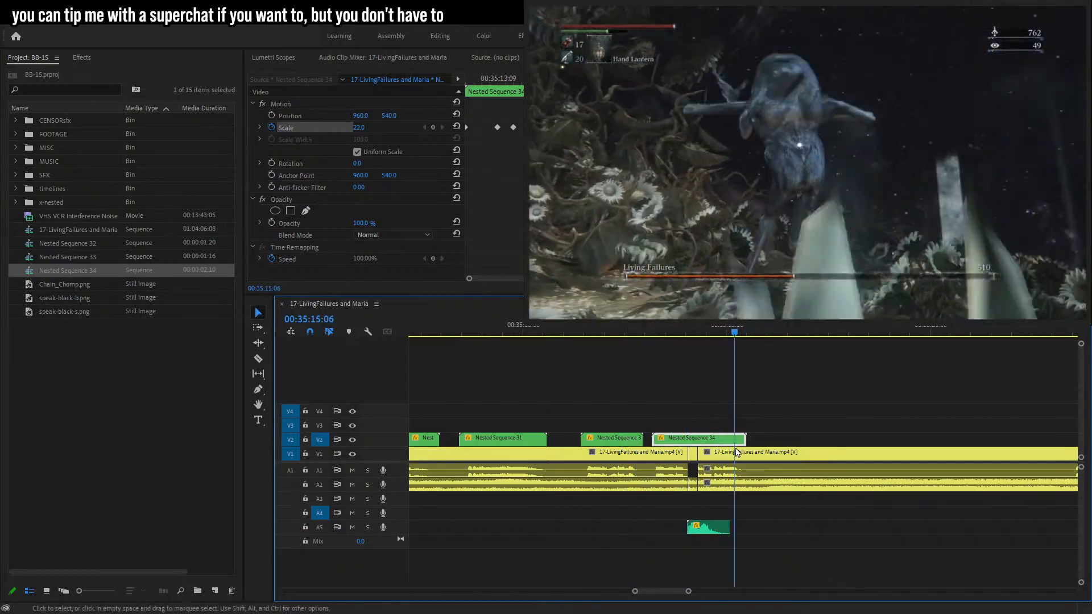
Select the nested sequences 32 to 35 in the project panel and delete them.
left_click(794, 390)
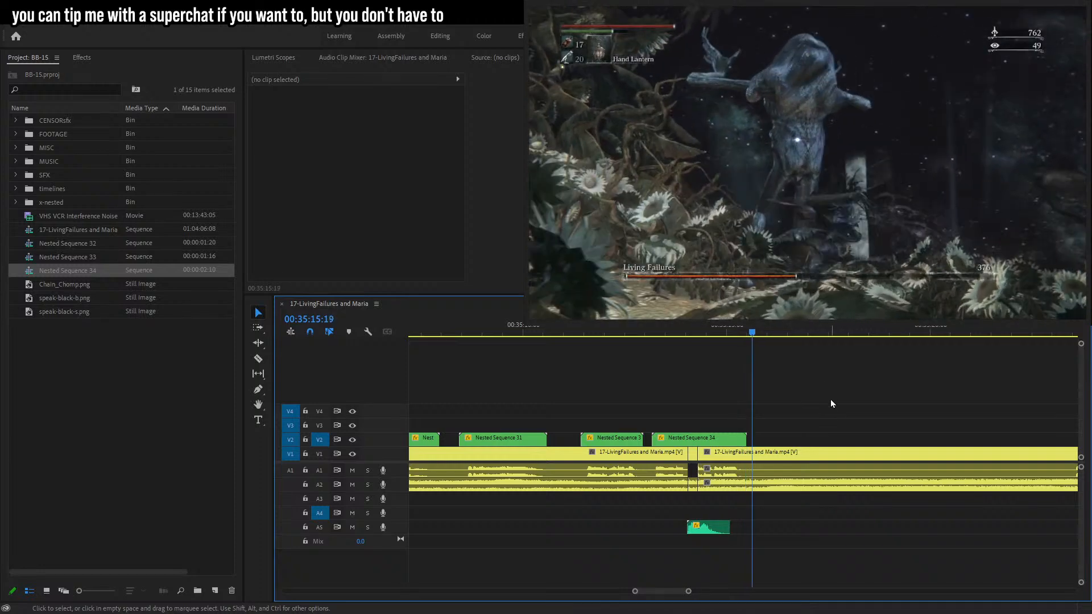
left_click(719, 443)
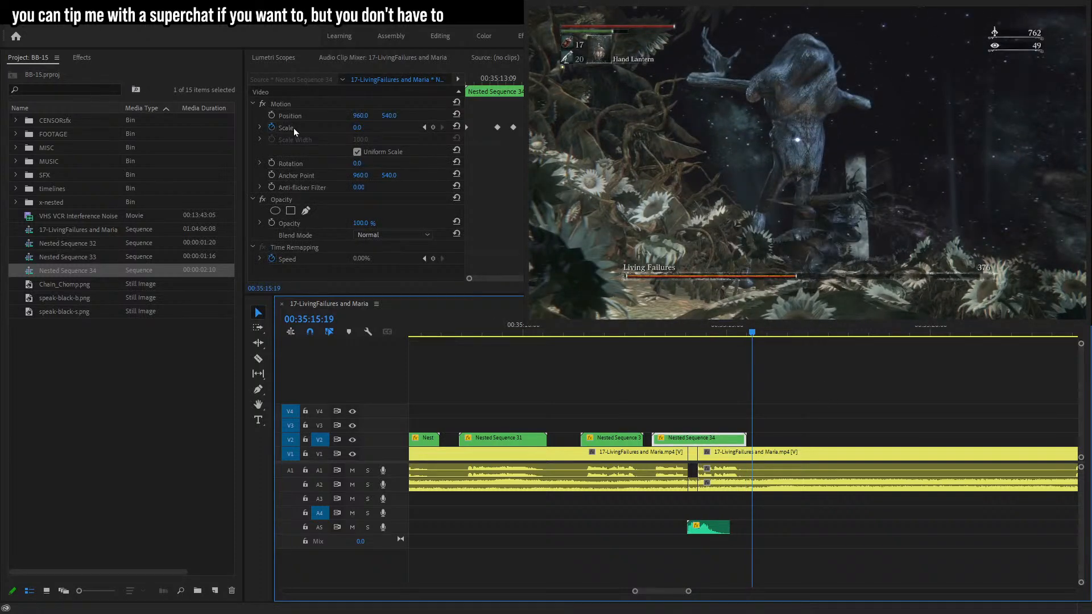
left_click(768, 341)
left_click(507, 327)
left_click(94, 249, "shift")
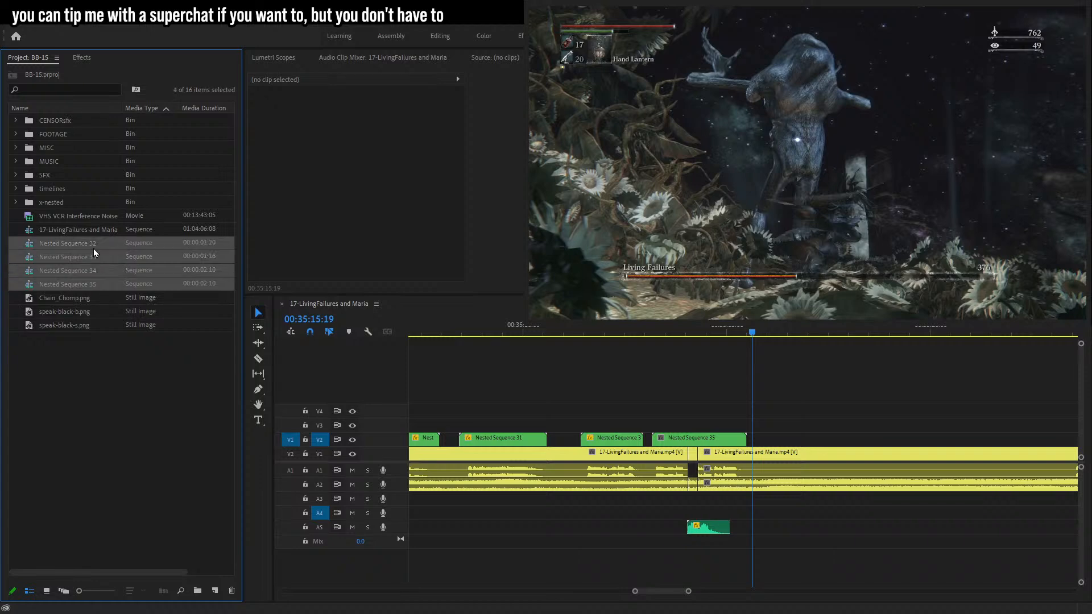
key("Delete")
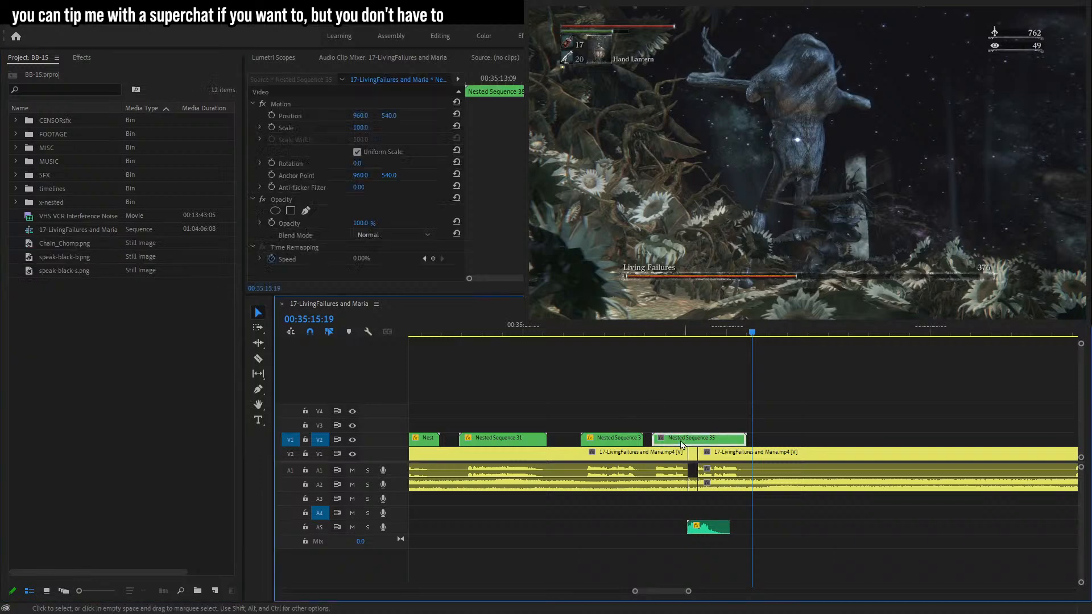
Move the speech-bubble caption beside the enemy, rotate it to 8.3°, and enable position keyframing.
left_click(675, 331)
left_click(291, 116)
left_click_drag(832, 180, 892, 165)
left_click_drag(593, 310, 574, 277)
left_click_drag(880, 163, 824, 183)
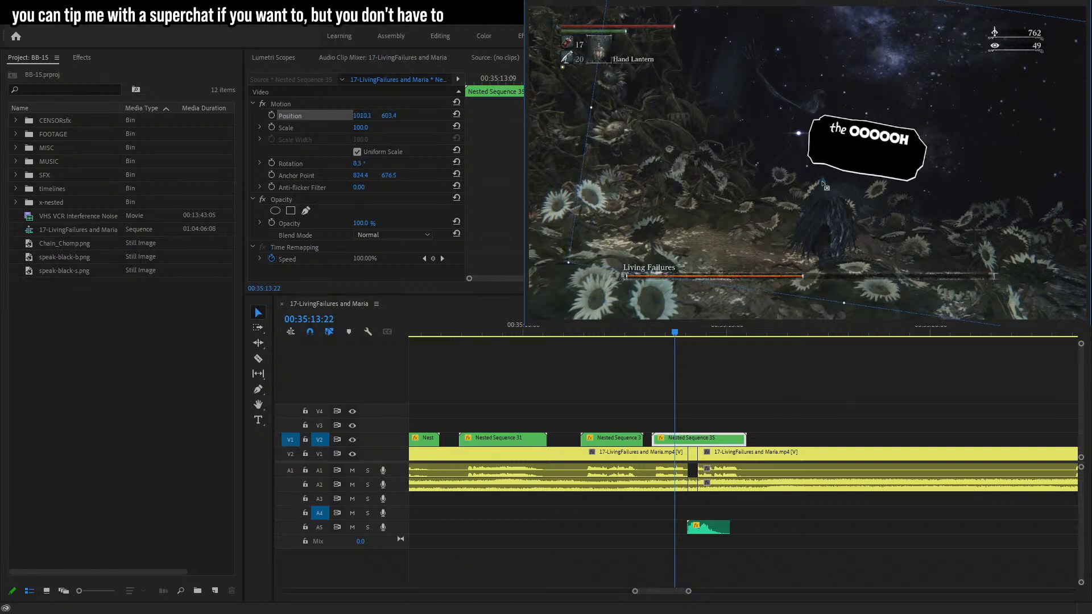
left_click(272, 115)
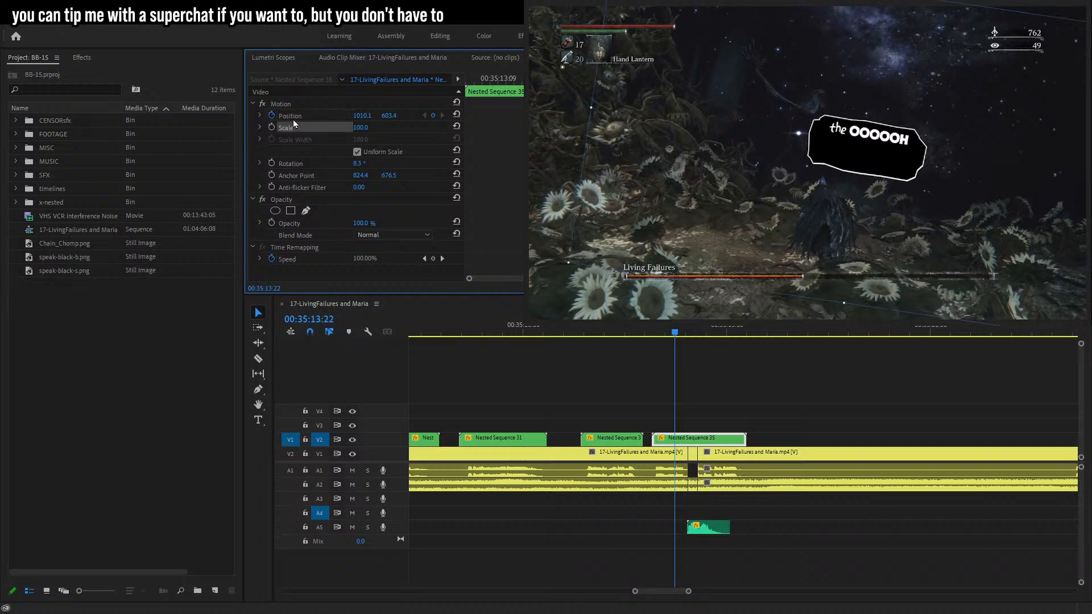
Step backward frame by frame through the caption's start, repositioning the bubble to follow the enemy.
key("Left")
key("Left")
key("Left")
key("Left")
left_click_drag(865, 193, 868, 160)
key("Left")
key("Left")
key("Left")
key("Left")
key("Left")
key("Left")
key("Left")
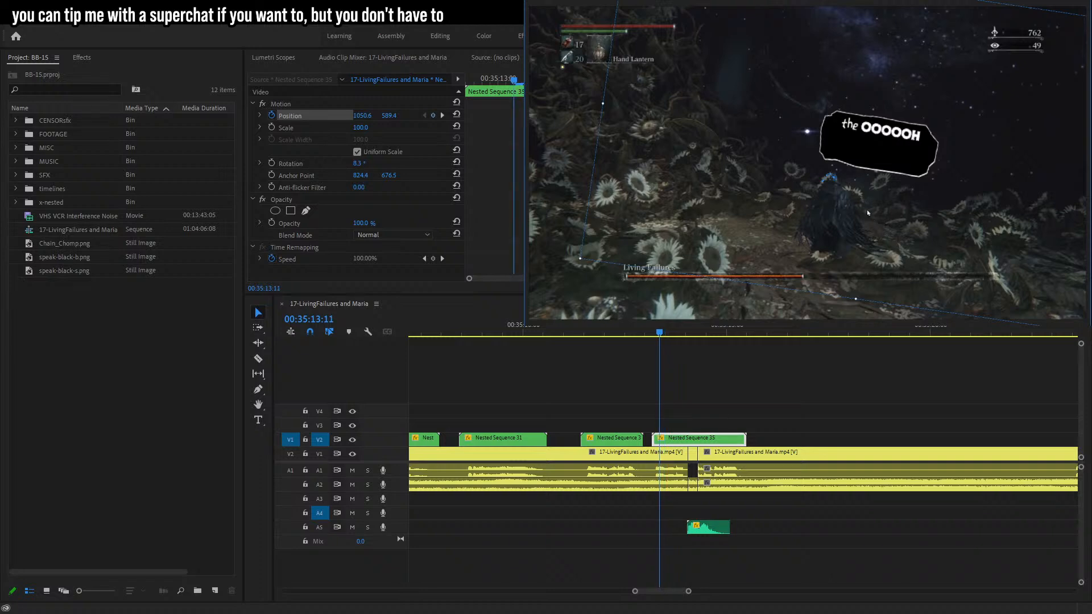
key("Left")
key("Right")
key("Left")
key("Left")
key("Left")
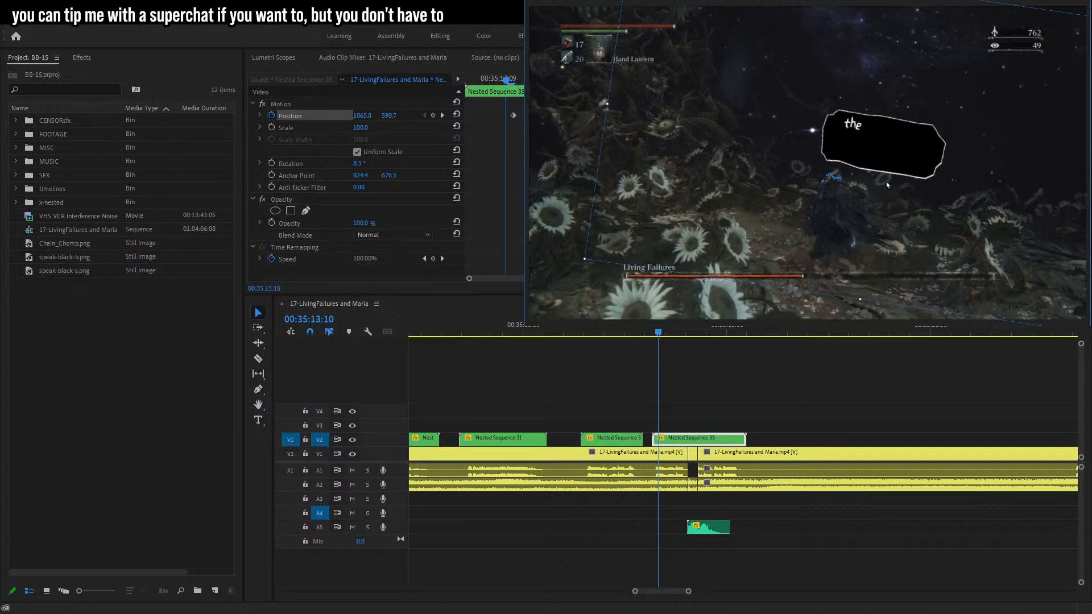
left_click_drag(882, 152, 885, 147)
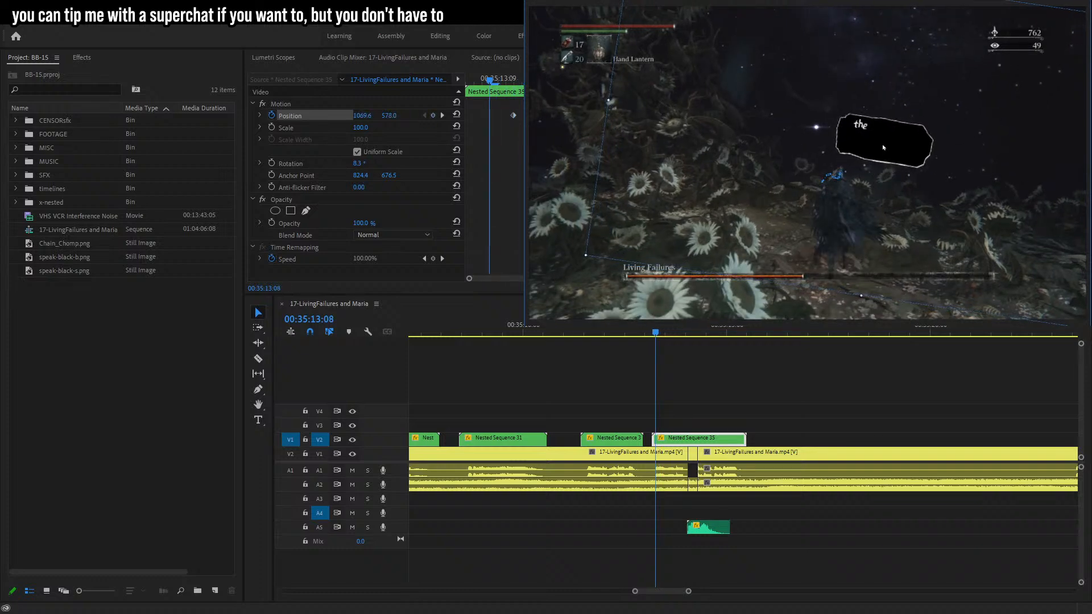
key("Left")
key("Left")
key("Left")
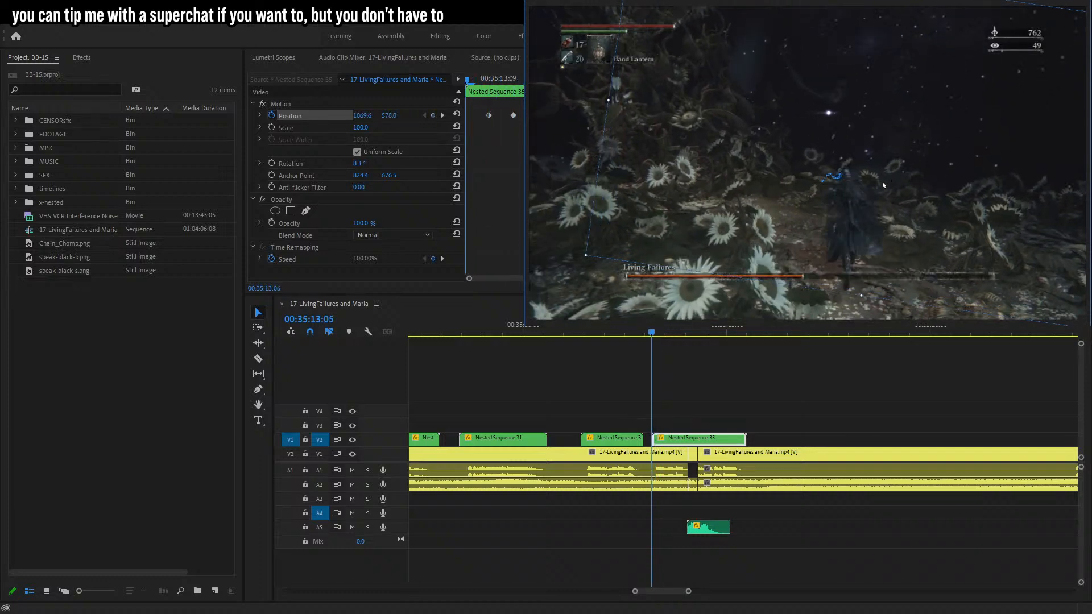
Step forward frame by frame through the caption, keyframing the bubble's position to track the enemy's movement.
key("Right")
key("Right")
key("Right")
key("Right")
key("Right")
key("Right")
key("Right")
key("Right")
key("Right")
key("Right")
key("Right")
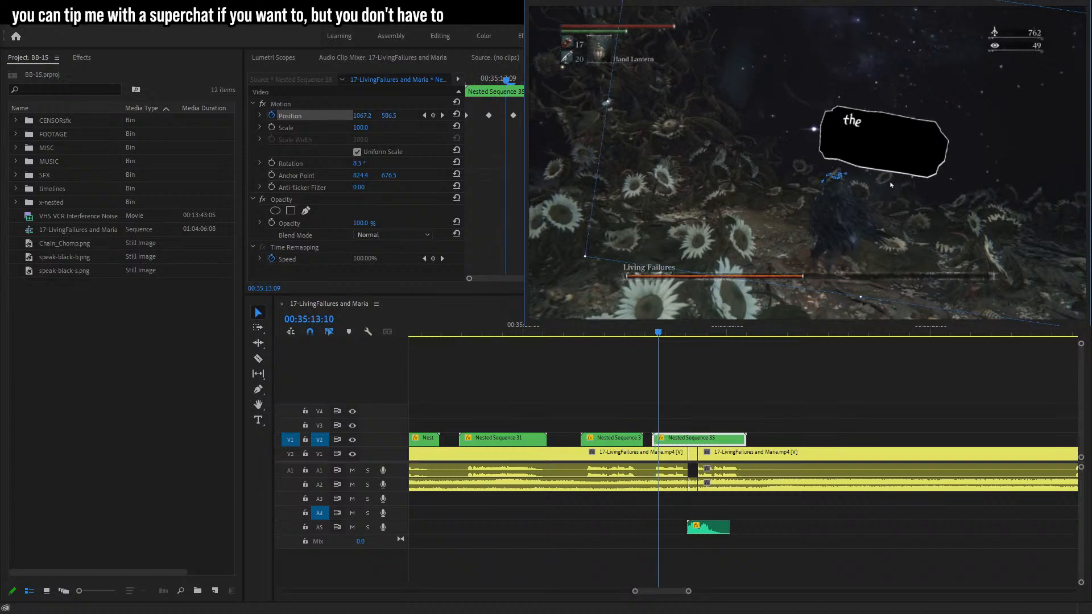
key("Right")
key("Right")
key("Right")
key("Right")
key("Right")
key("Right")
key("Right")
key("Right")
key("Right")
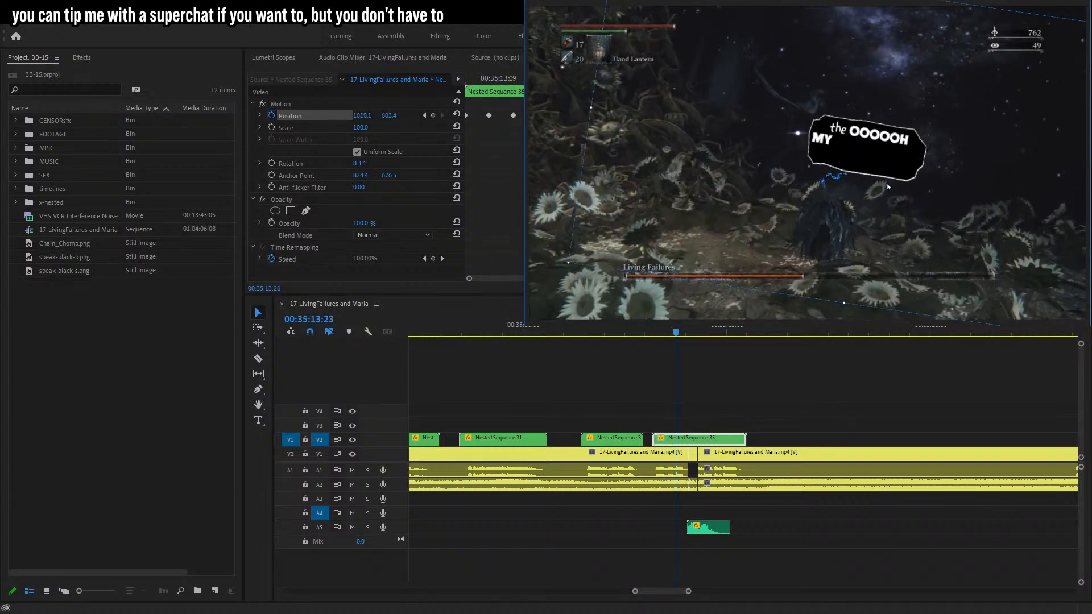
key("Right")
key("Right")
key("Right")
key("Right")
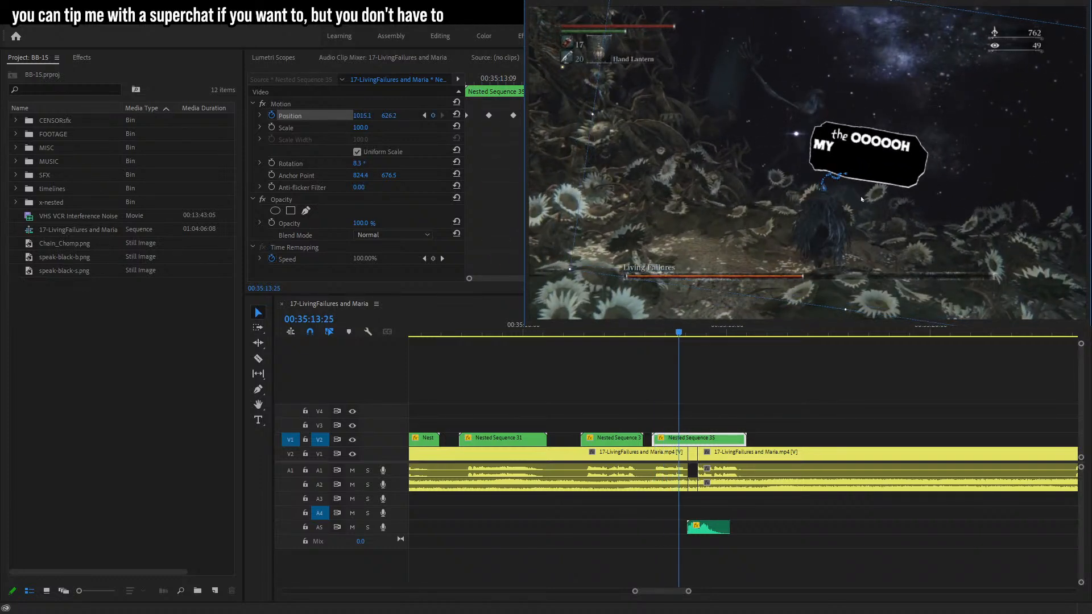
key("Right")
key("Right")
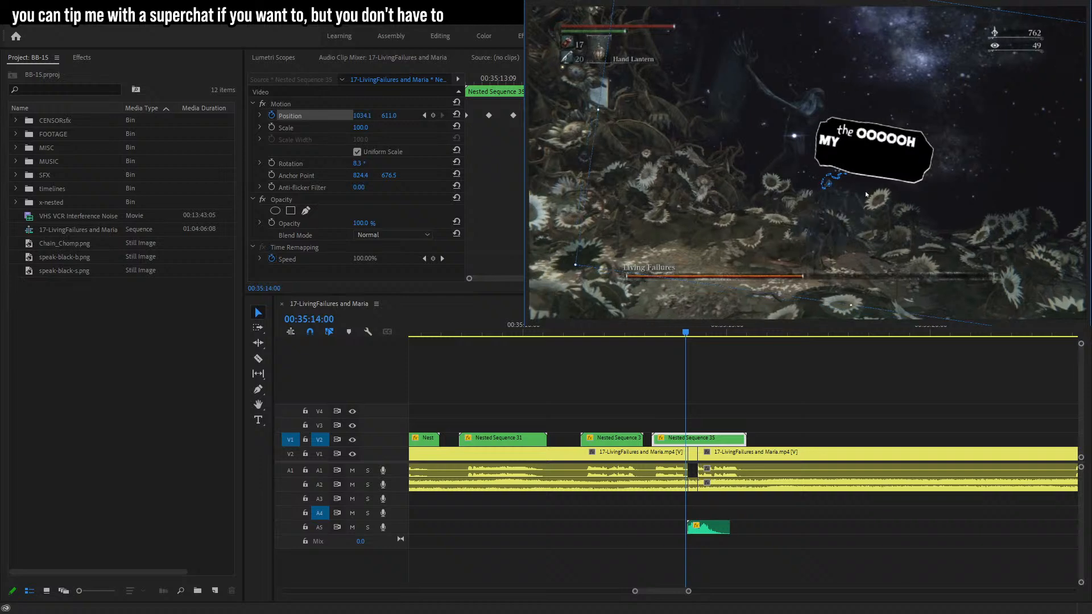
key("Right")
key("Right")
key("Right")
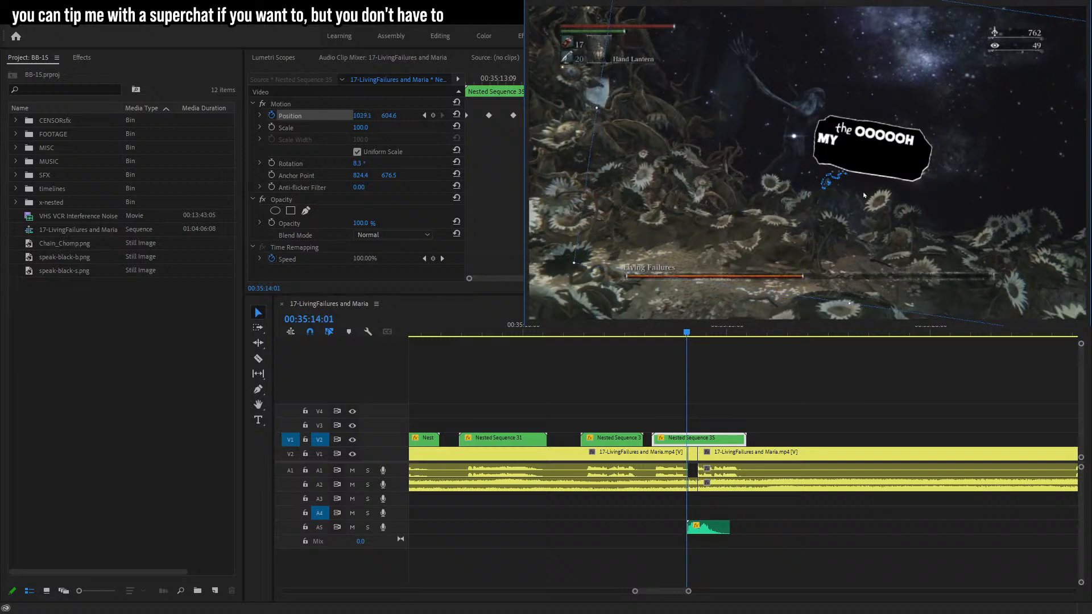
key("Right")
key("Right")
key("Right")
mouse_move(864, 196)
left_mouse_down()
mouse_move(857, 203)
mouse_move(846, 183)
left_mouse_up()
key("Right")
key("Right")
key("Right")
key("Right")
key("Right")
key("Right")
key("Right")
key("Right")
key("Right")
key("Right")
key("Right")
key("Right")
key("Right")
key("Right")
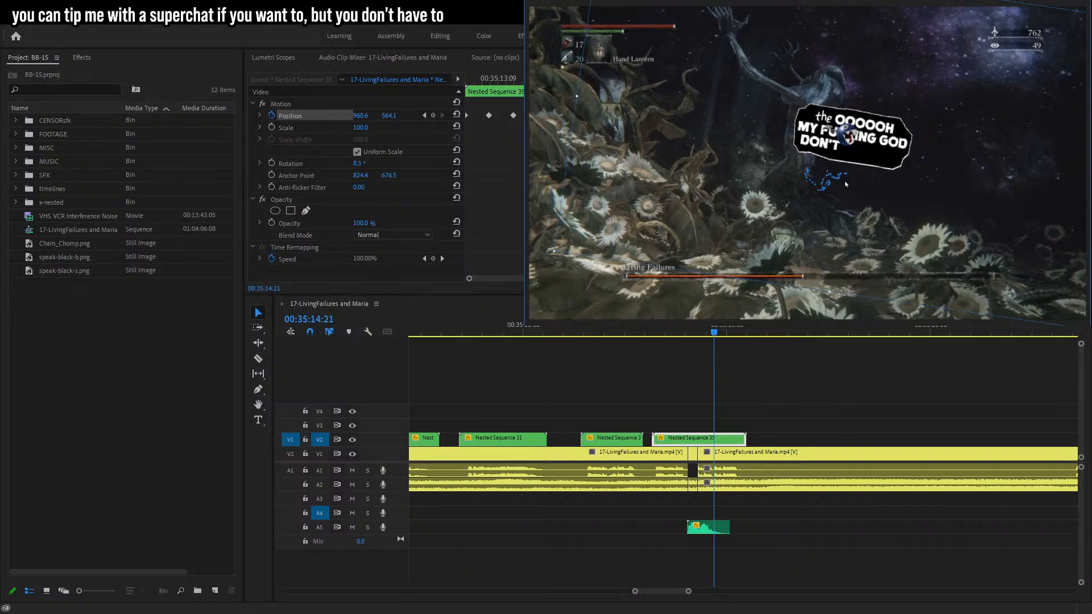
key("Right")
key("Right")
key("Right")
left_click_drag(846, 184, 896, 227)
key("Right")
key("Right")
key("Right")
key("Right")
key("Right")
key("Right")
key("Right")
key("Right")
key("Right")
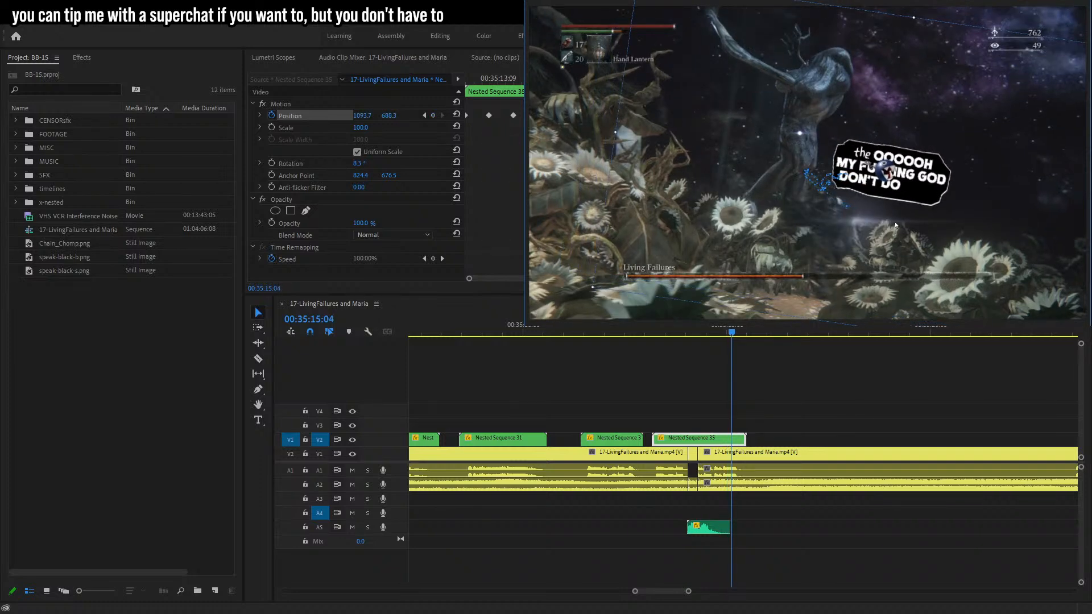
left_click_drag(892, 224, 884, 222)
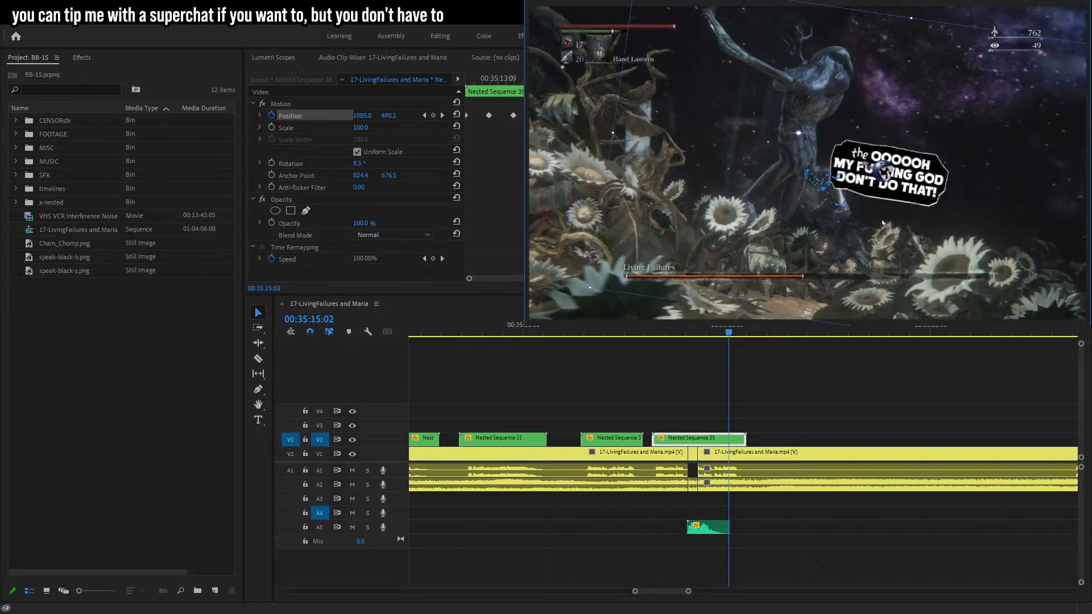
Refine the bubble's position keyframes near the caption's end so it stays with the enemy.
key("Left")
key("Left")
key("Left")
key("Left")
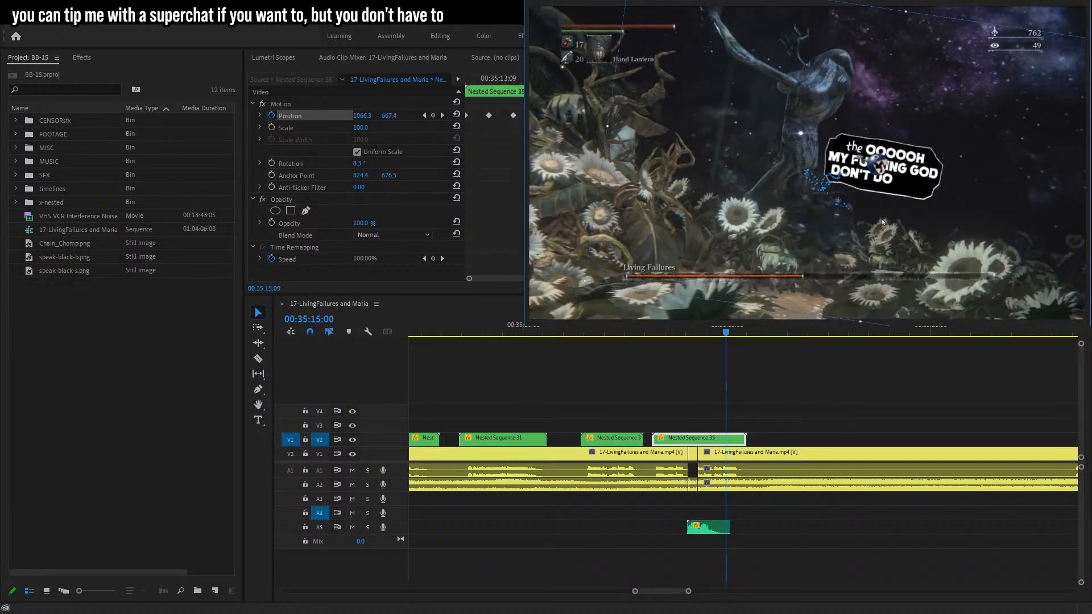
key("Right")
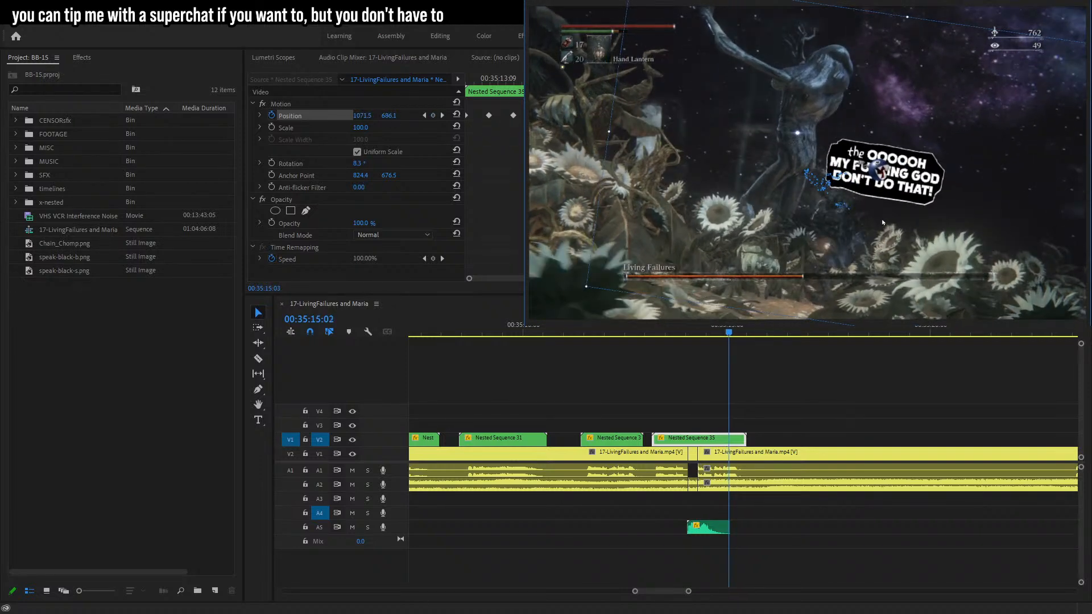
key("Right")
key("Right")
key("Right")
key("Right")
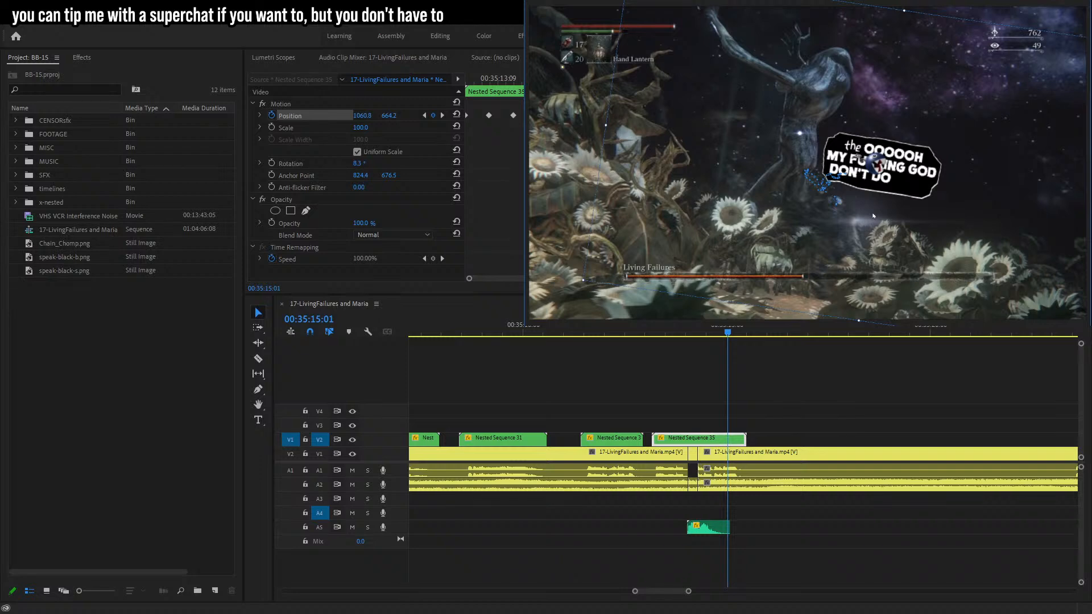
key("Right")
key("Right")
key("Right")
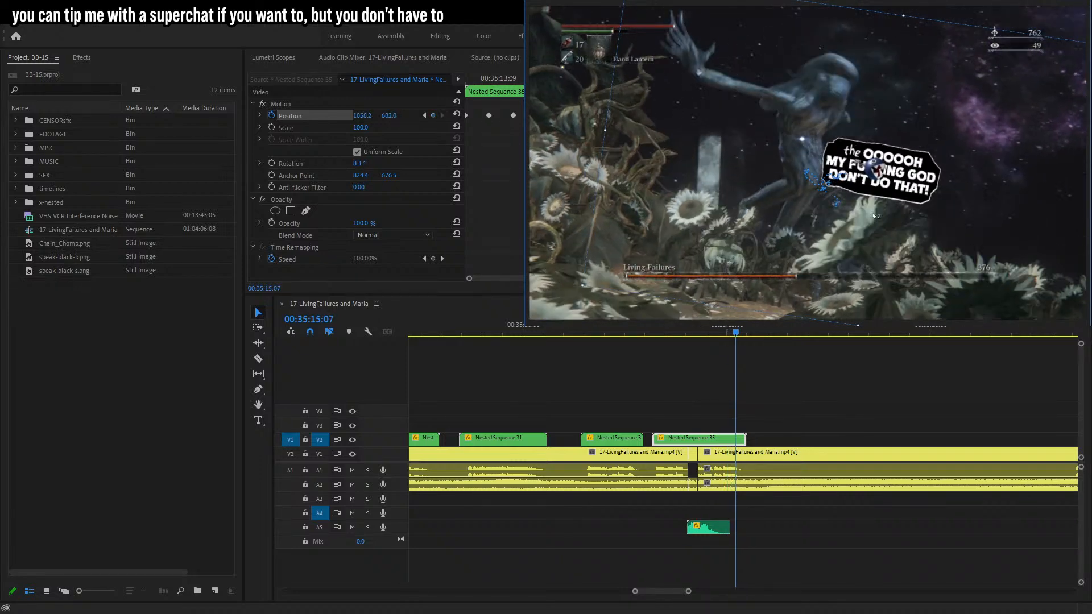
key("Right")
key("Right")
key("Right")
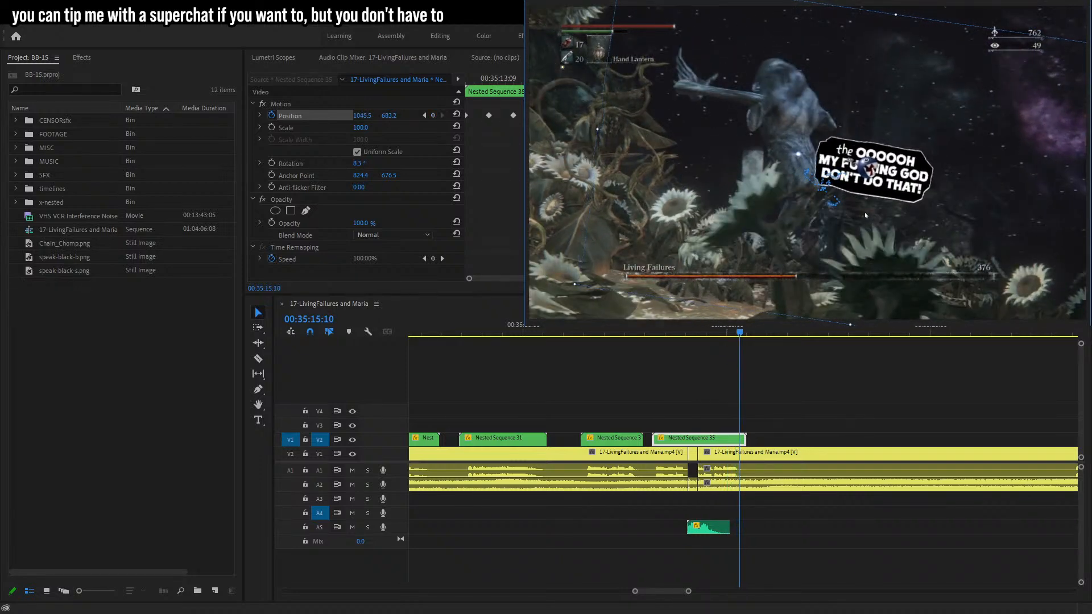
key("Right")
key("Right")
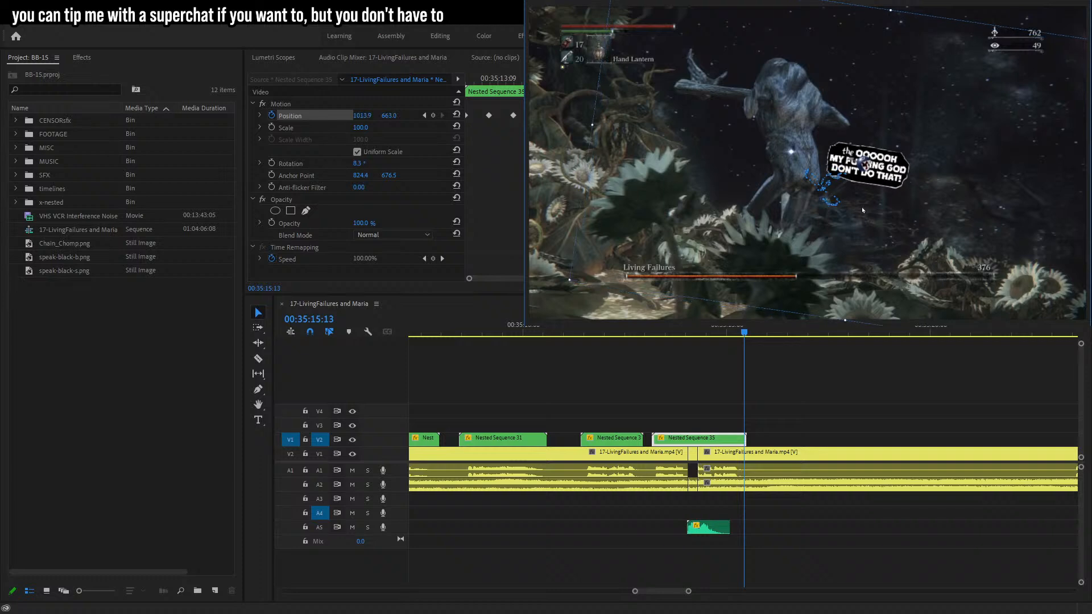
key("Right")
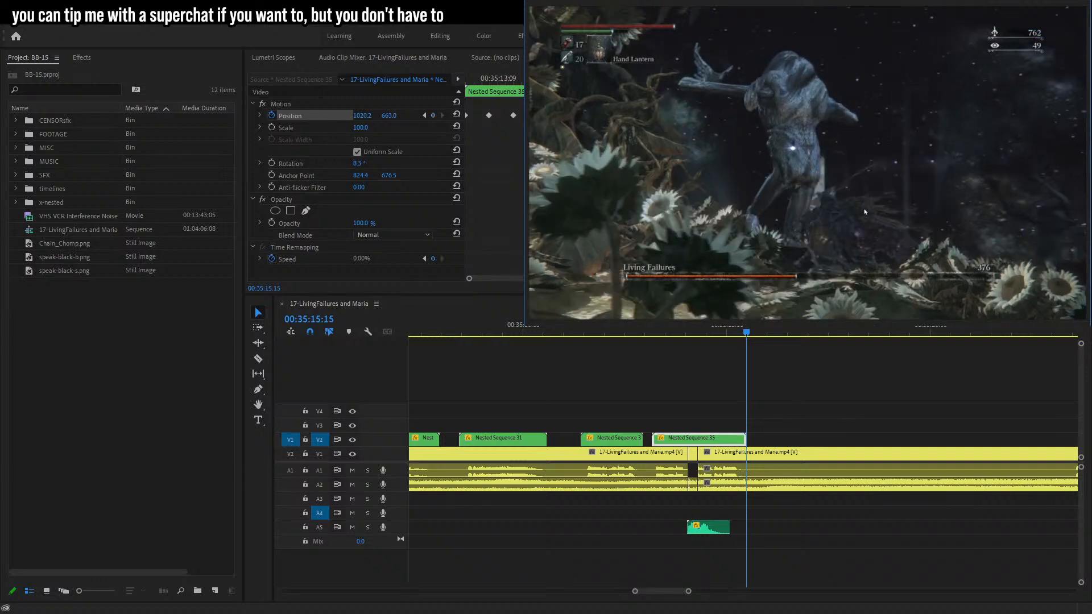
left_click_drag(868, 211, 866, 207)
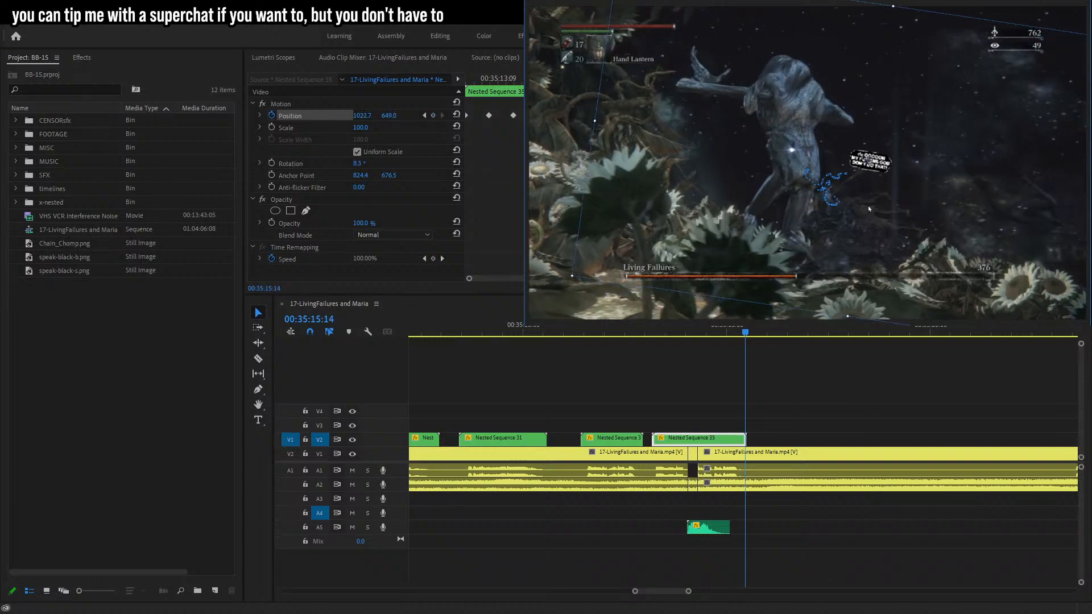
Play back the timeline to review the tracked caption and the following footage.
left_click(690, 363)
left_click(648, 331)
key("space")
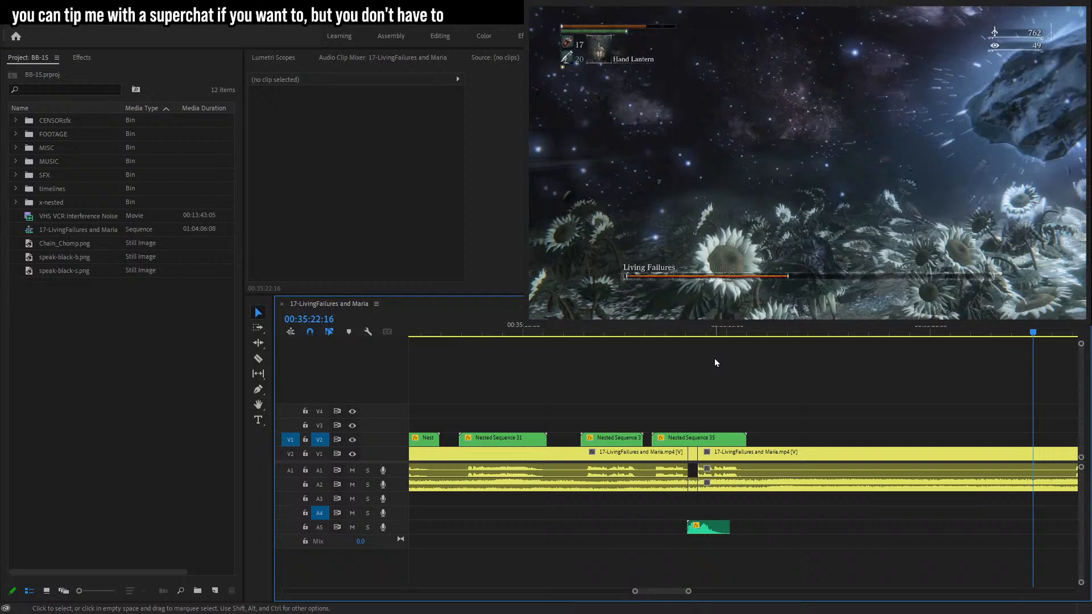
mouse_move(688, 592)
left_mouse_down()
mouse_move(710, 589)
mouse_move(691, 592)
left_mouse_up()
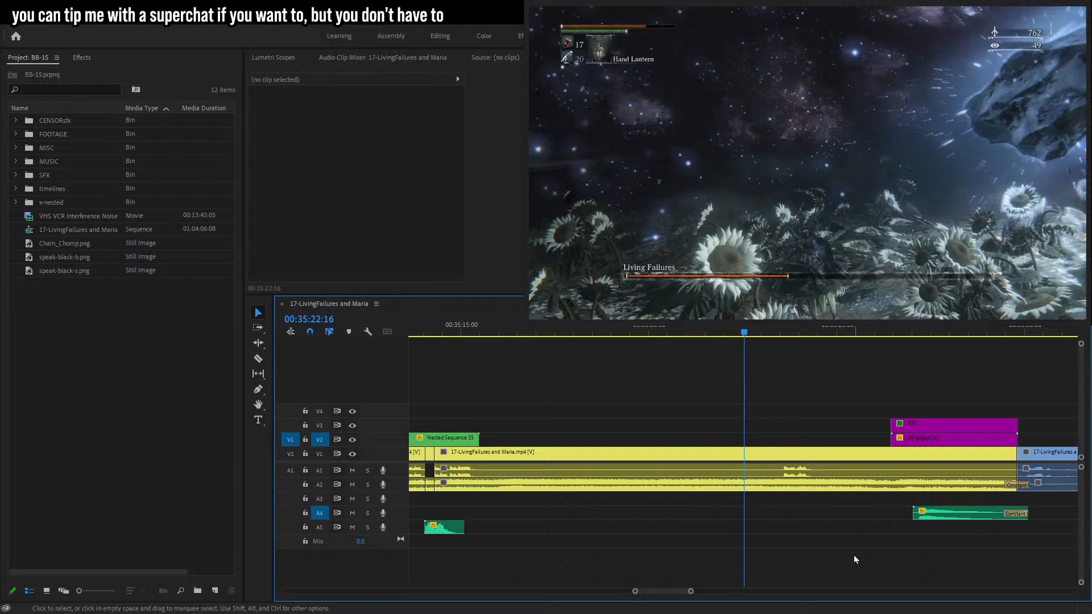
key("space")
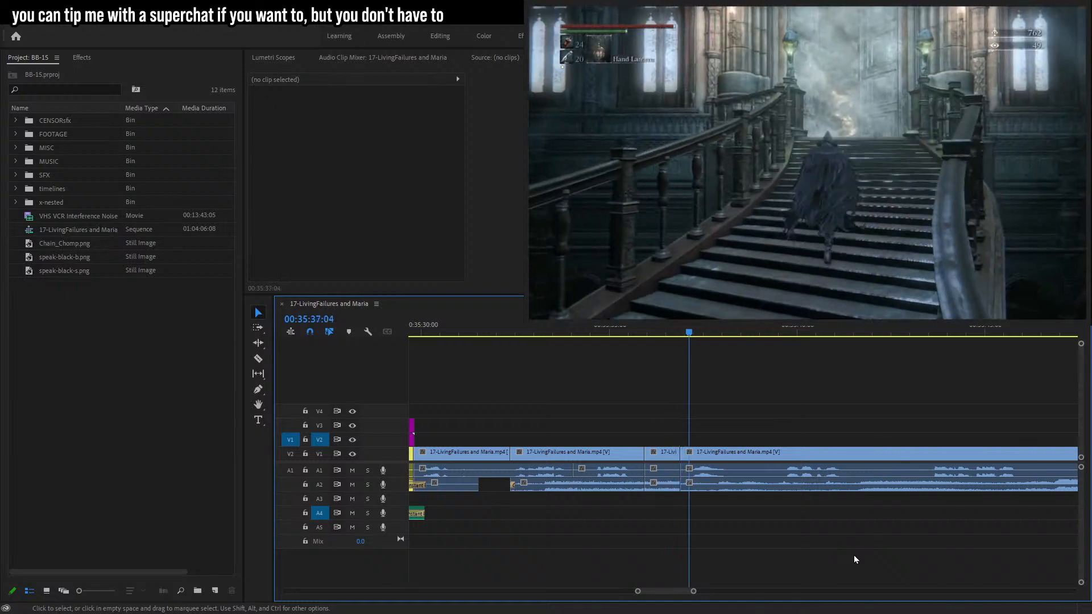
key("space")
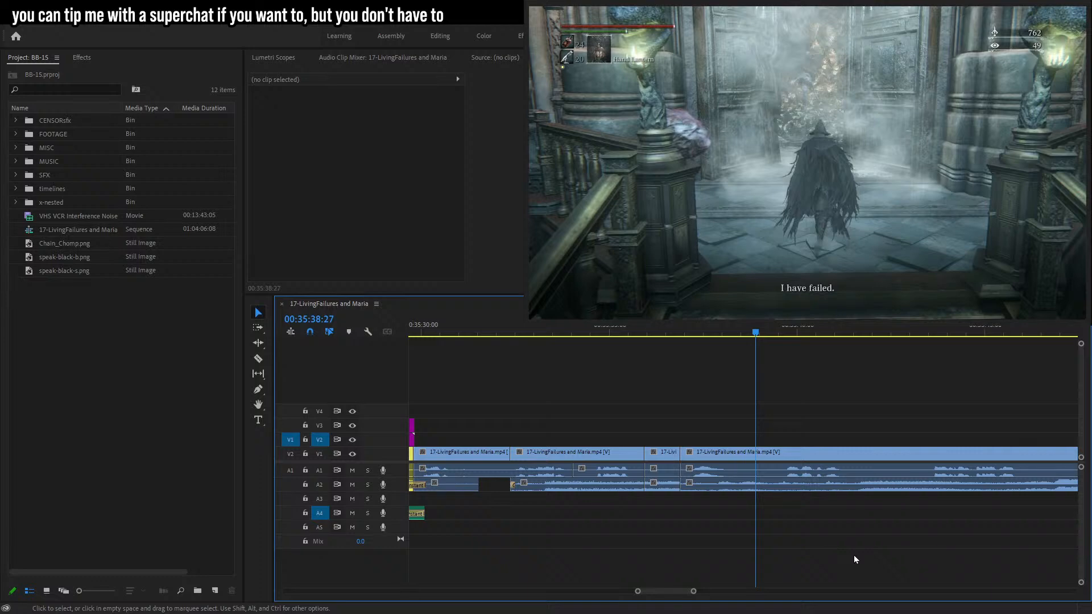
key("space")
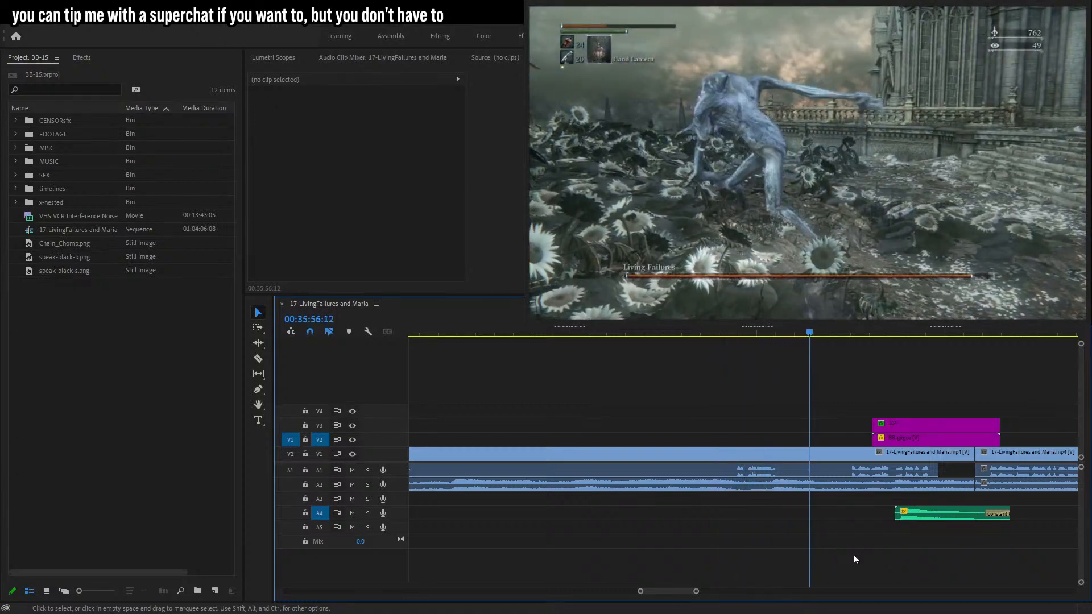
left_click_drag(539, 327, 734, 332)
key("space")
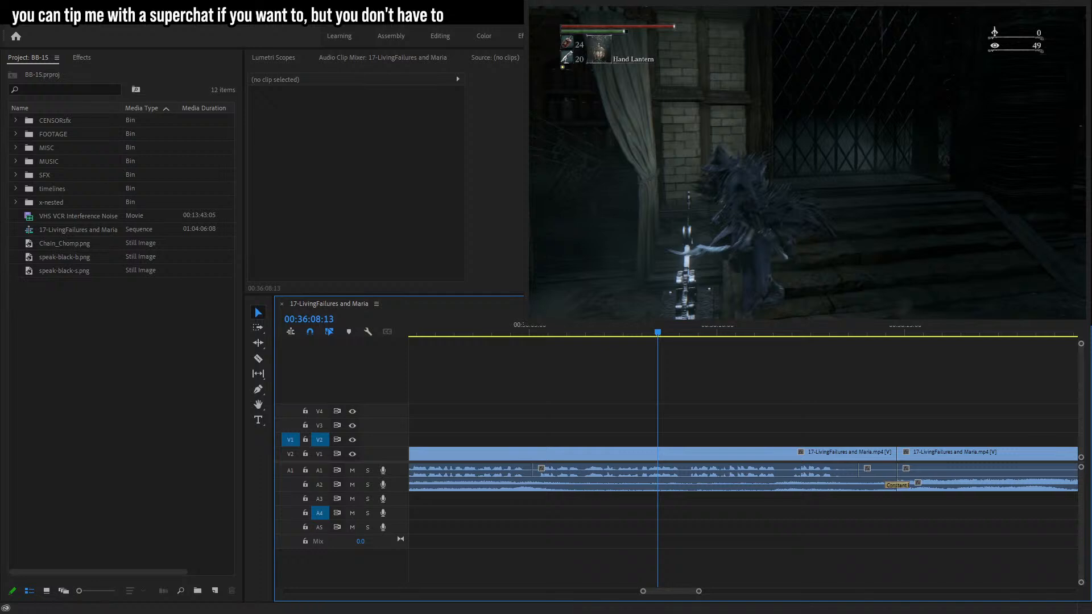
left_click(608, 331)
key("space")
key("space")
left_click_drag(700, 592, 681, 592)
Razor-cut a short segment of the gameplay clip and delete that segment's audio.
key("space")
key("space")
left_click_drag(785, 334, 760, 337)
key("c")
left_click(760, 450)
key("space")
key("space")
left_click(793, 450)
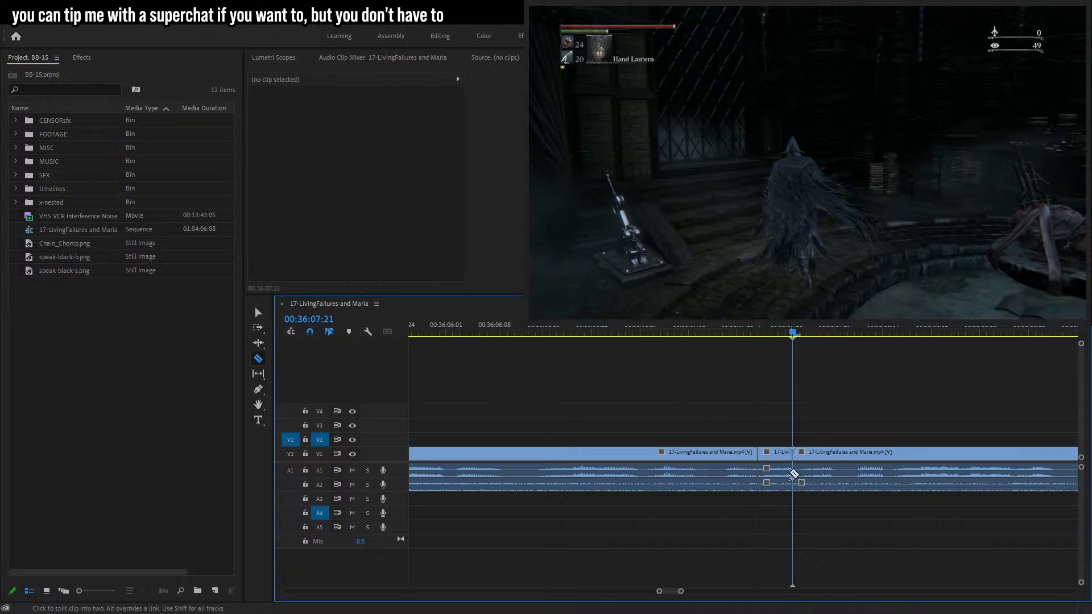
left_click(258, 313)
left_click(782, 481)
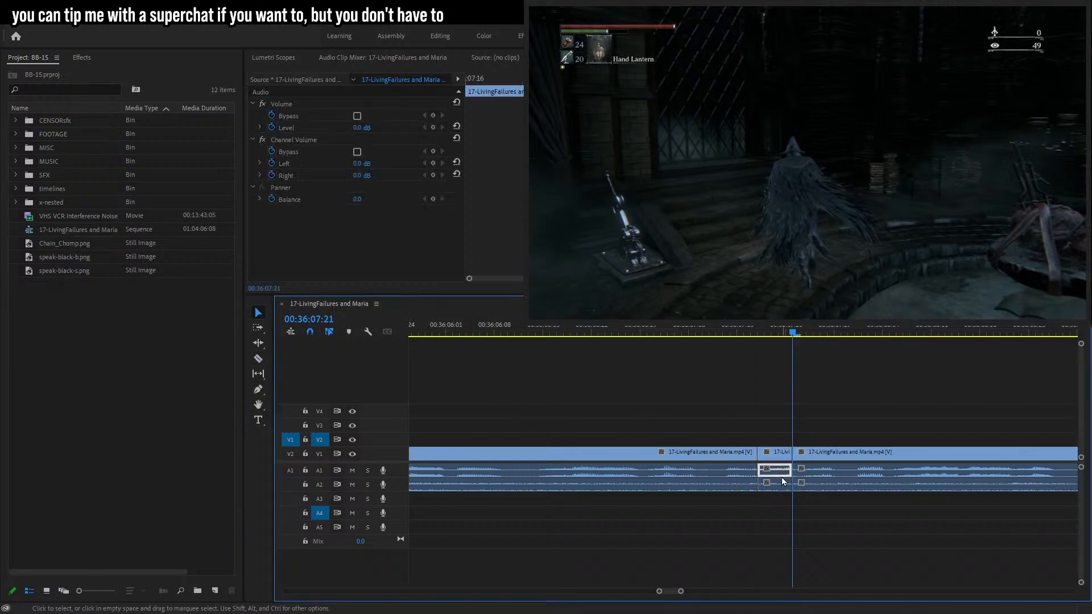
key("Delete")
Add sm64_camera_buzz.wav from the CENSORsfx bin onto track A5 under the silenced gap and preview it.
left_click(17, 120)
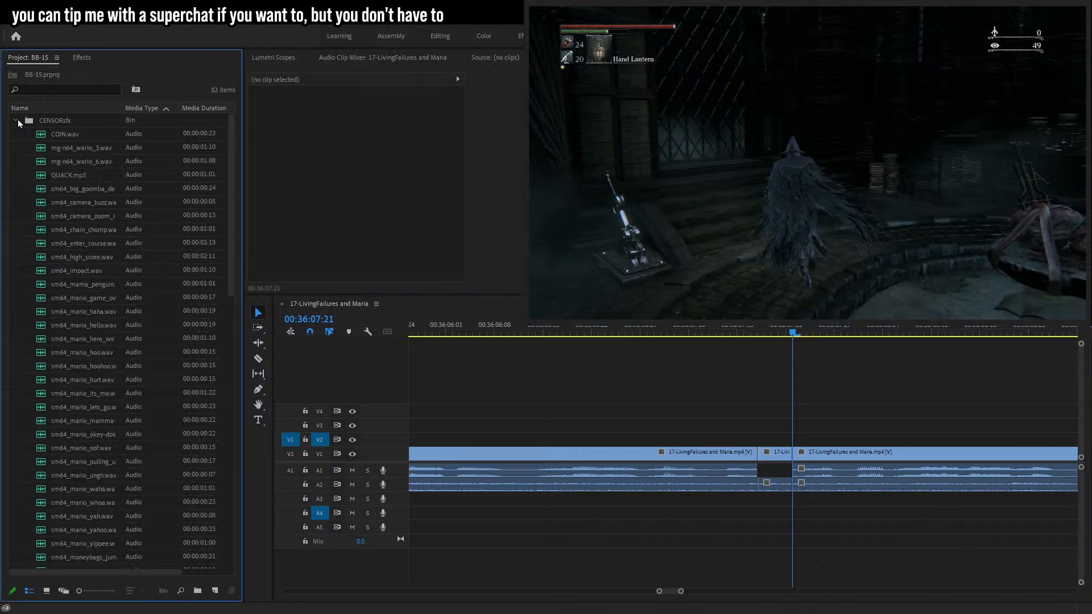
scroll(85, 254, "down", 3)
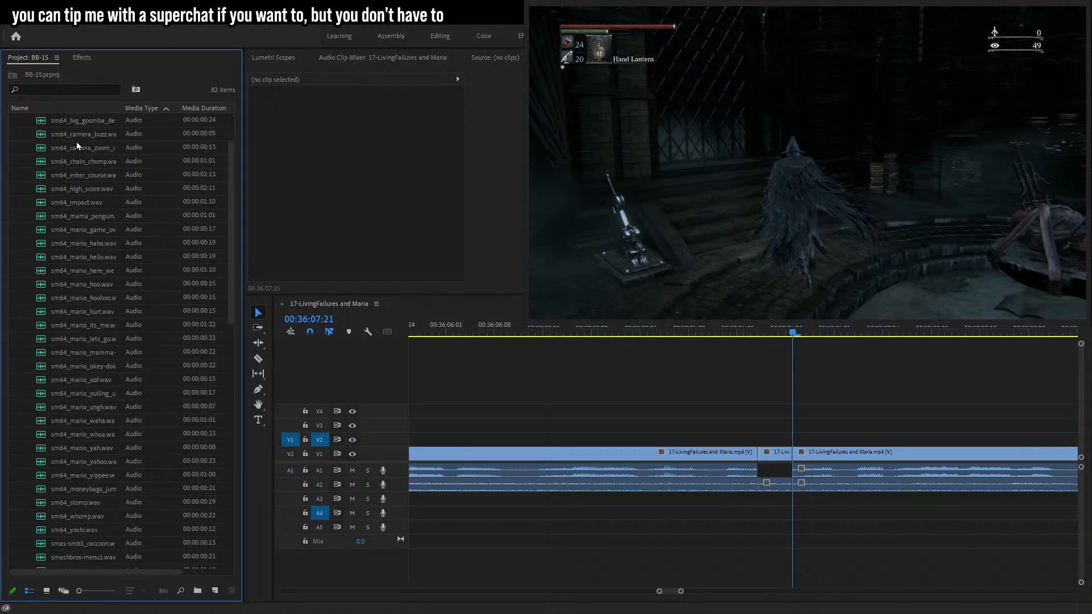
left_click_drag(77, 135, 104, 151)
left_click_drag(754, 543, 766, 529)
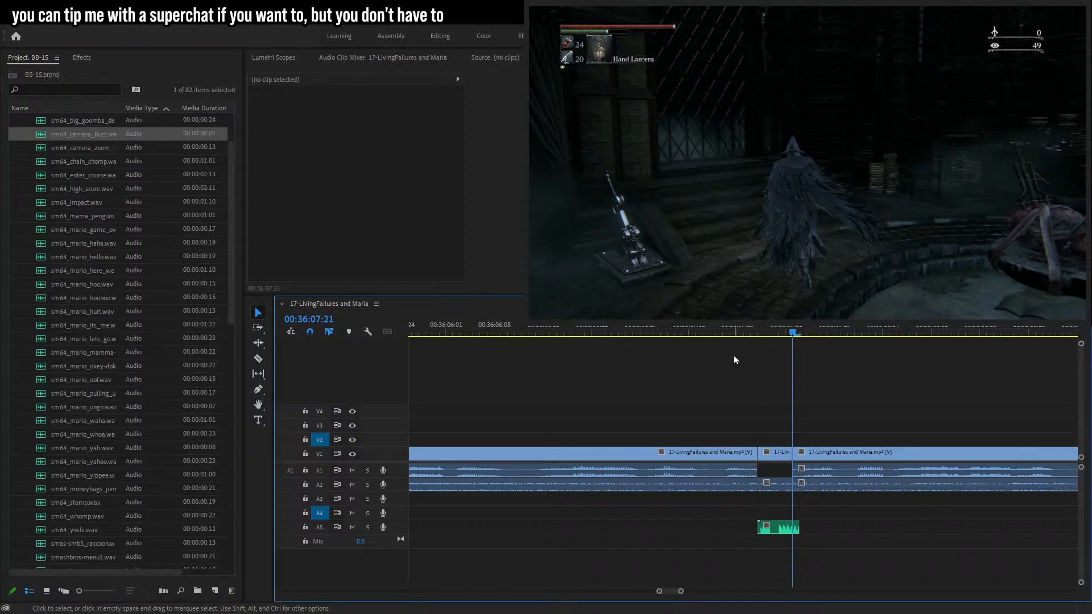
key("space")
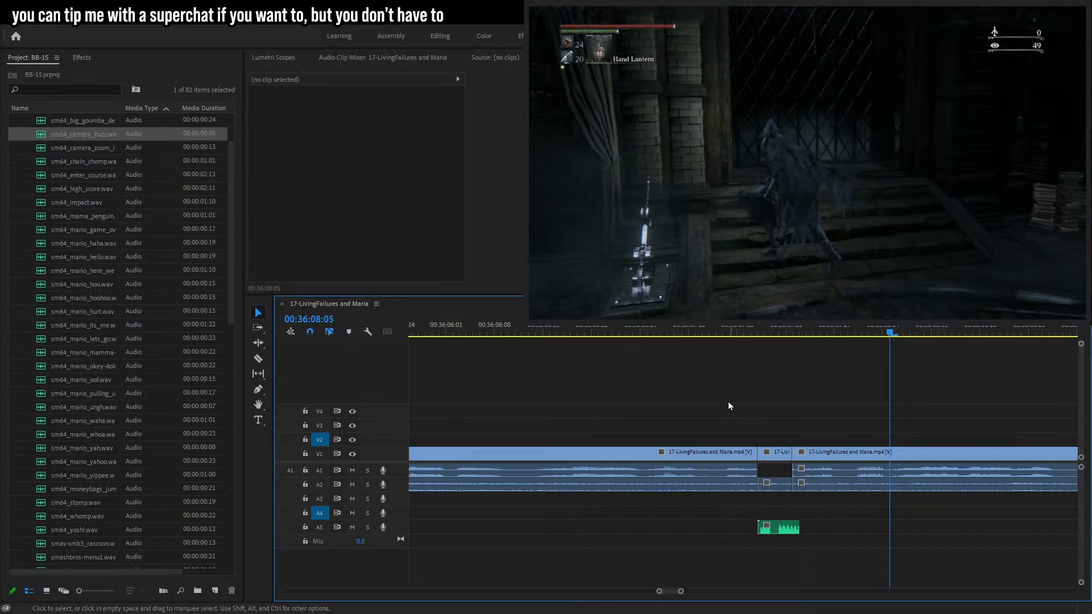
Cut the footage at a new point, remove the stretch up to the next edit, closing the gap, and play it back.
left_click(765, 332)
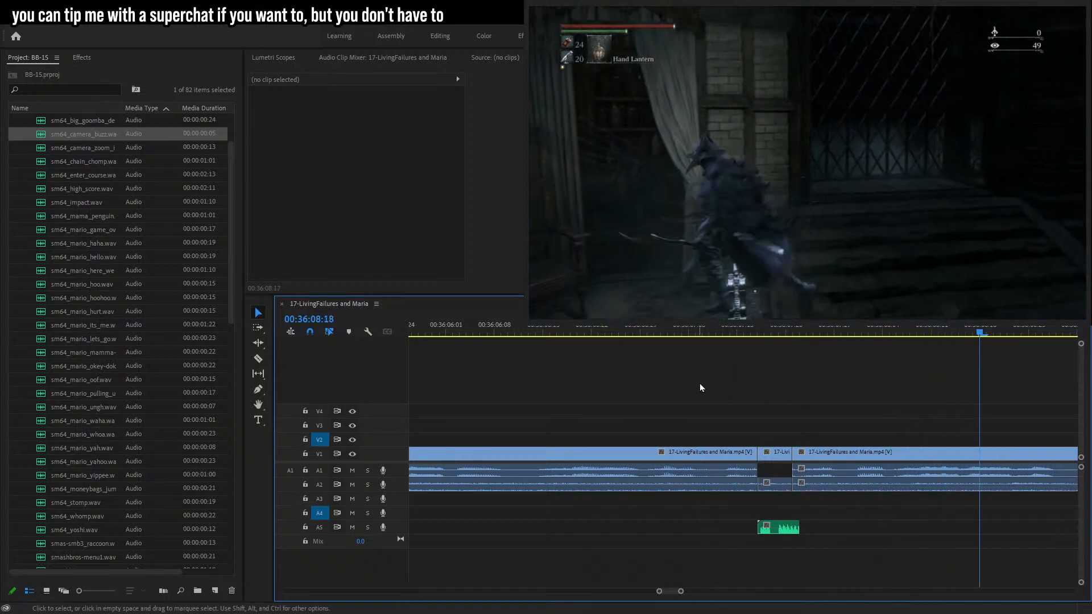
left_click_drag(681, 591, 702, 592)
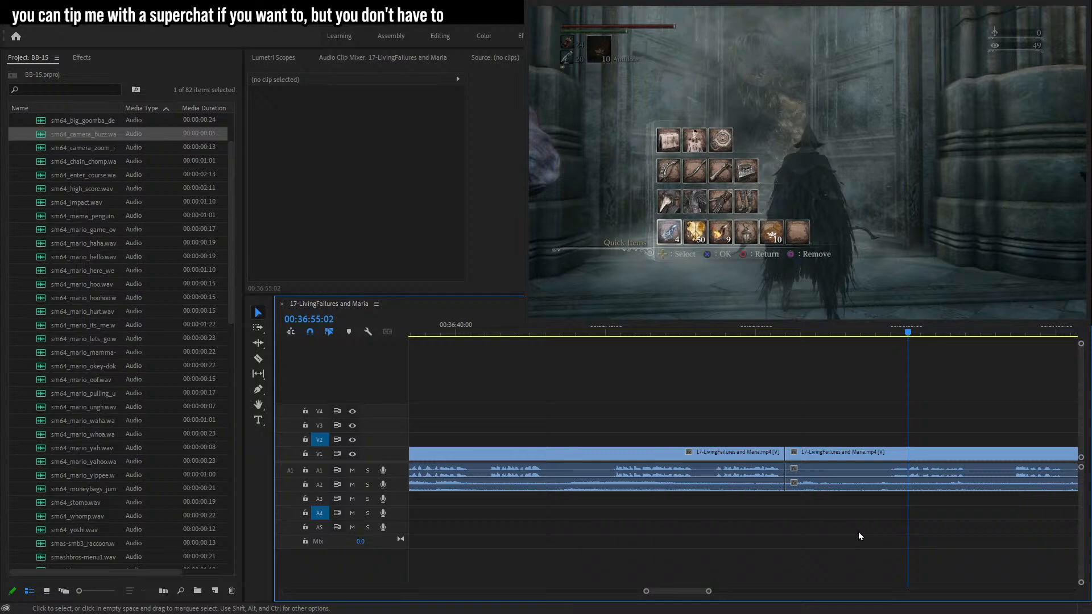
key("space")
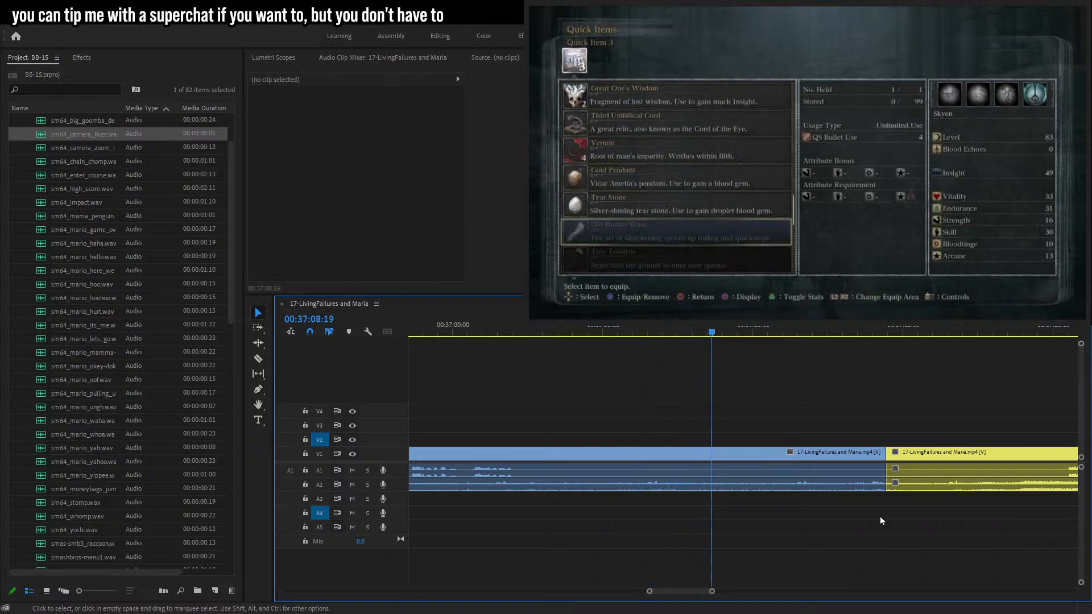
key("c")
left_click(515, 451)
left_click(261, 311)
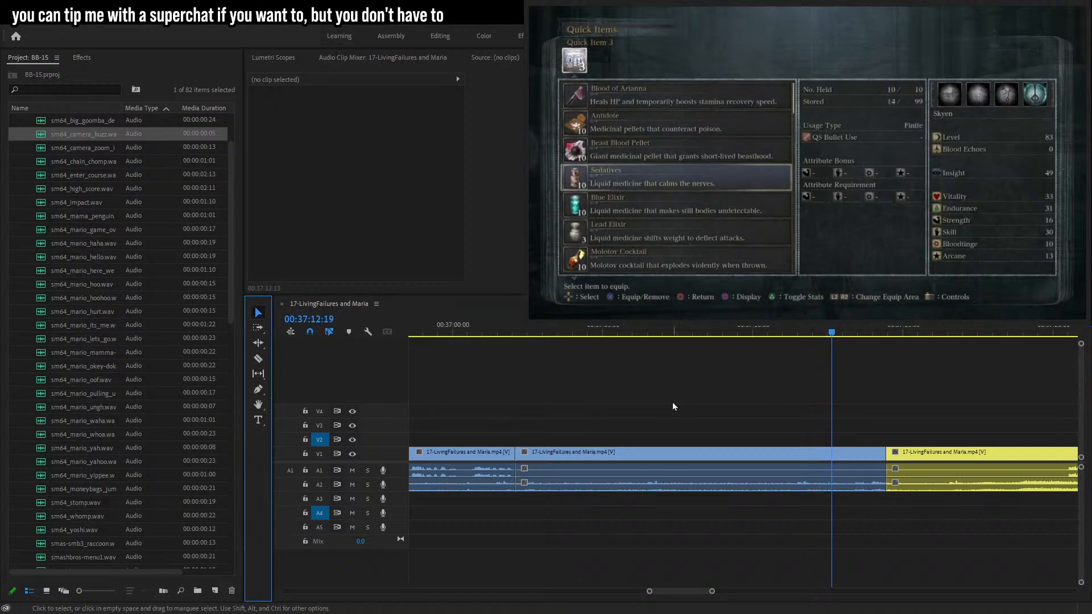
left_click_drag(800, 386, 733, 540)
key("Delete")
left_click(589, 453)
key("Delete")
left_click(498, 333)
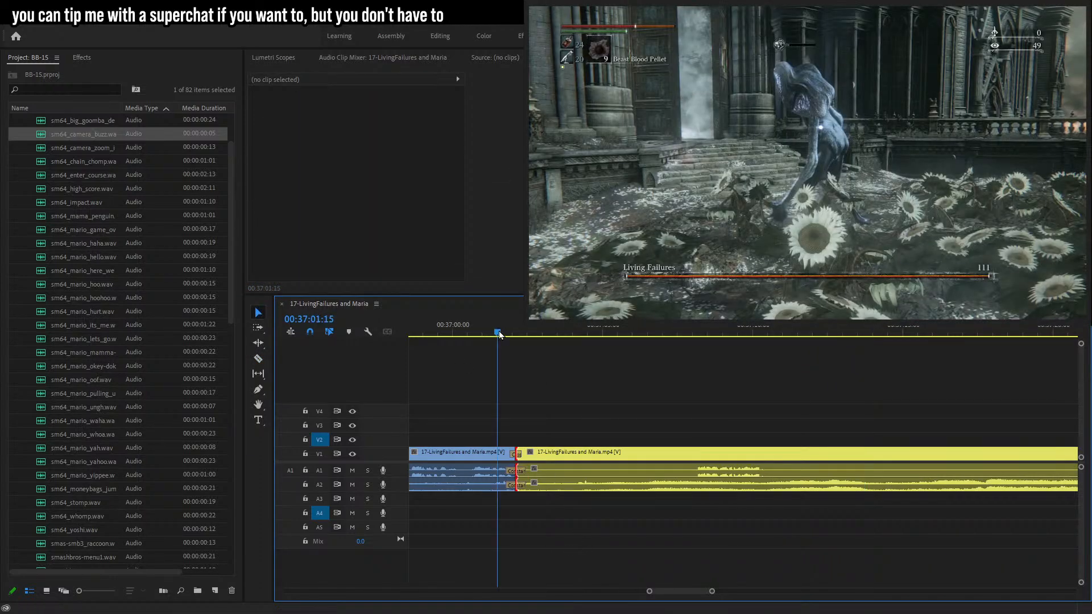
key("space")
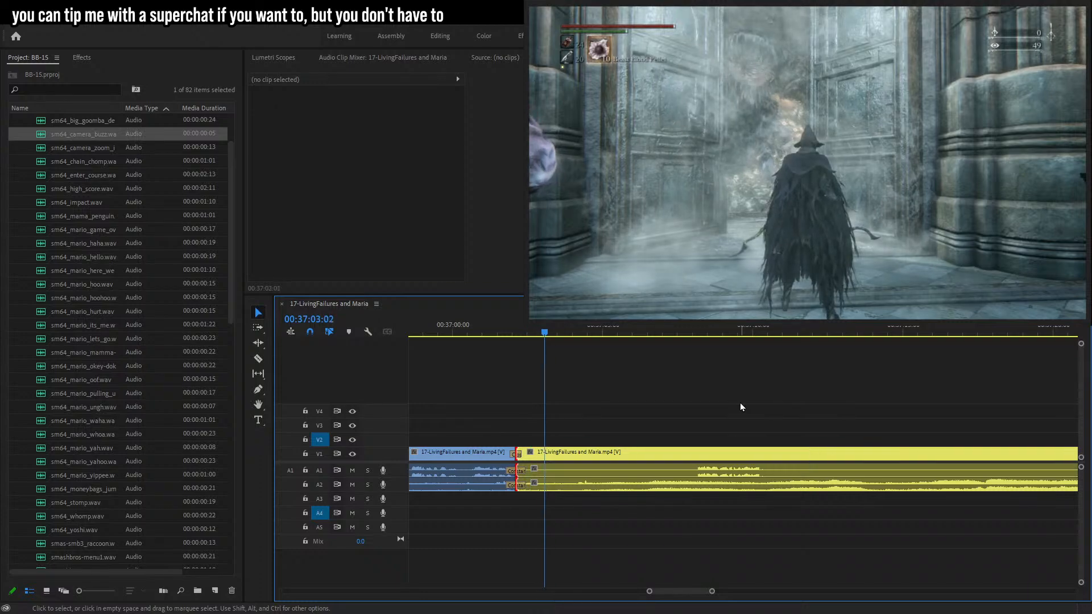
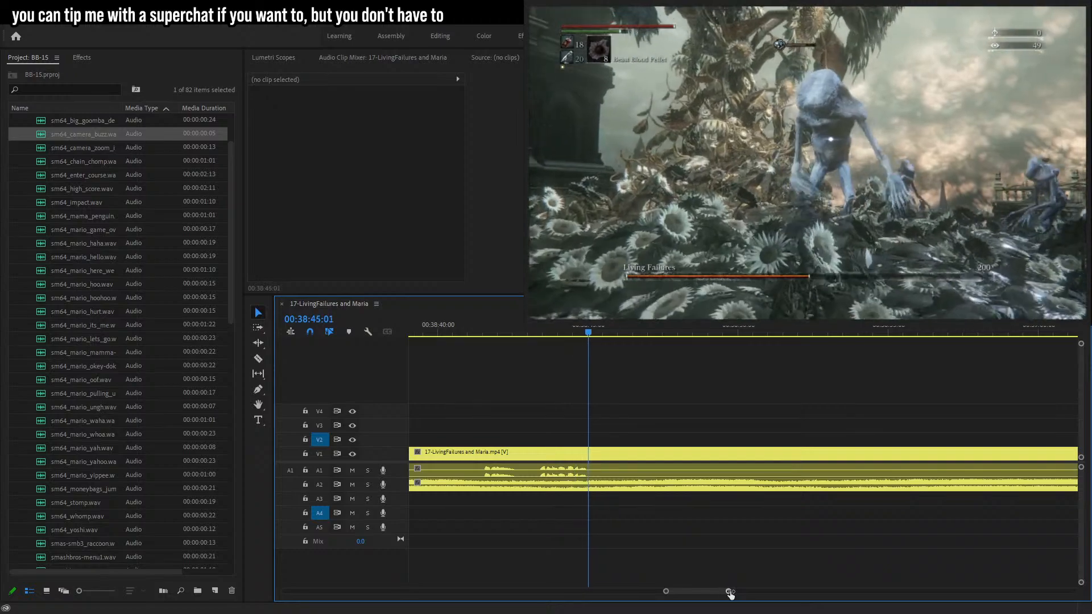
Razor-cut a short segment out of the gameplay clip near 00:39:07 and delete that segment's audio.
left_click_drag(729, 592, 760, 592)
key("space")
left_click_drag(875, 333, 881, 335)
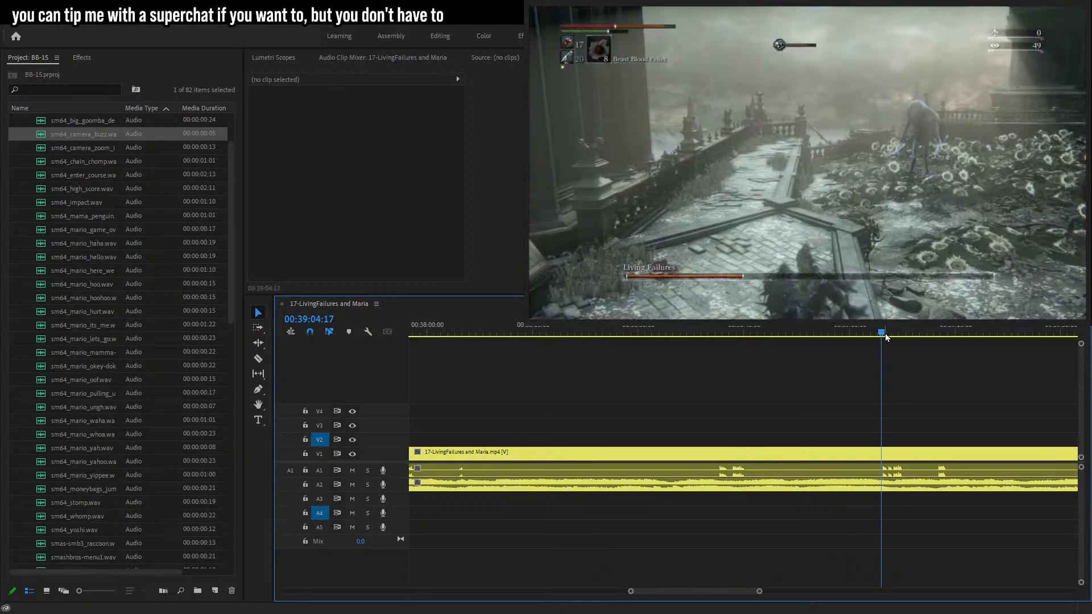
key("space")
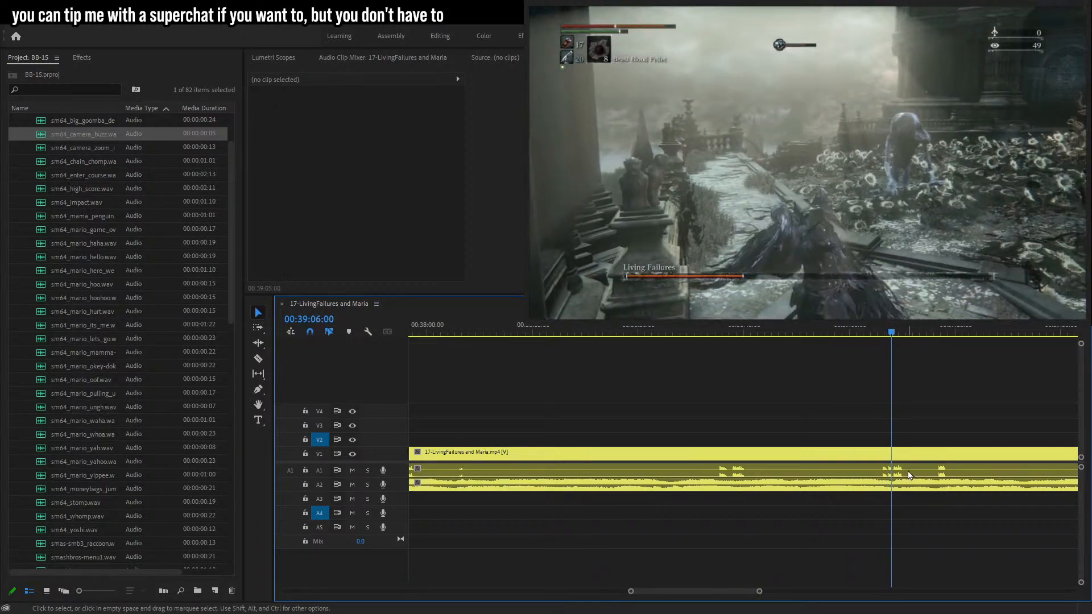
left_click_drag(759, 592, 712, 586)
left_click_drag(605, 331, 643, 336)
key("c")
left_click(645, 453)
left_click(675, 336)
key("Right")
left_click(680, 453)
key("v")
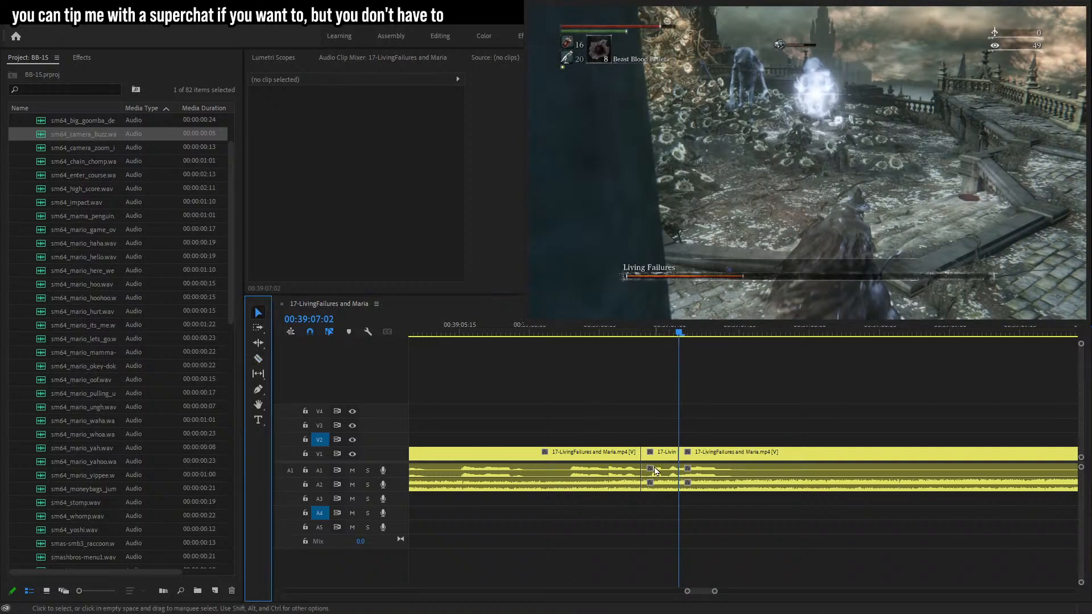
left_click(657, 470)
key("Delete")
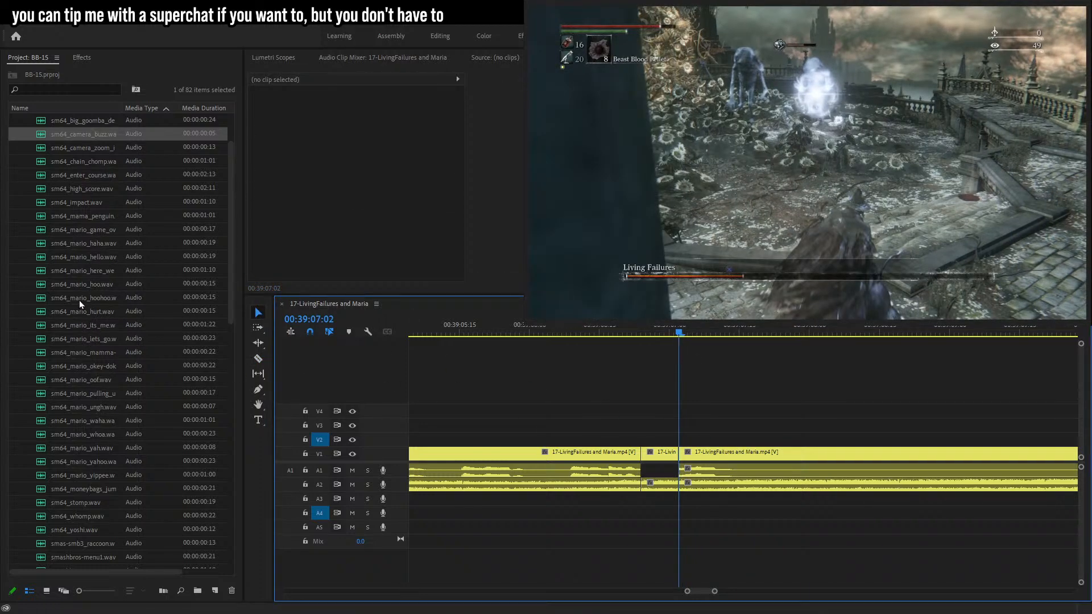
Place the sm64_mario_hoohoo sound effect on audio track A5 beneath the cut segment and preview it.
left_click_drag(83, 293, 642, 530)
left_click(682, 532)
left_click(364, 128)
left_click(541, 330)
key("space")
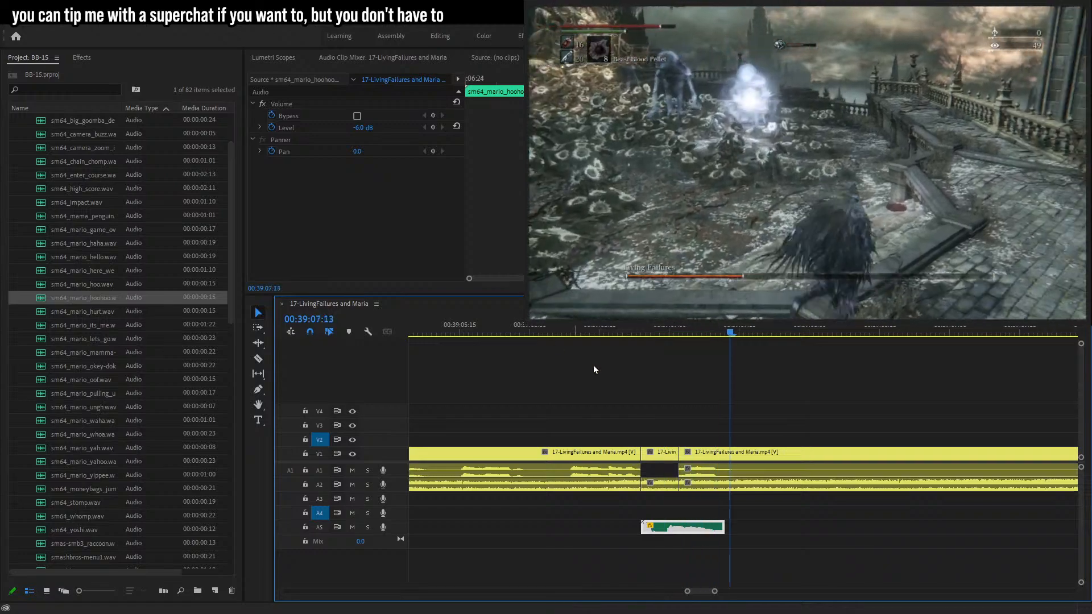
Scrub and play through the timeline after the added sound effect to review the footage.
key("minus")
key("minus")
left_click(941, 526)
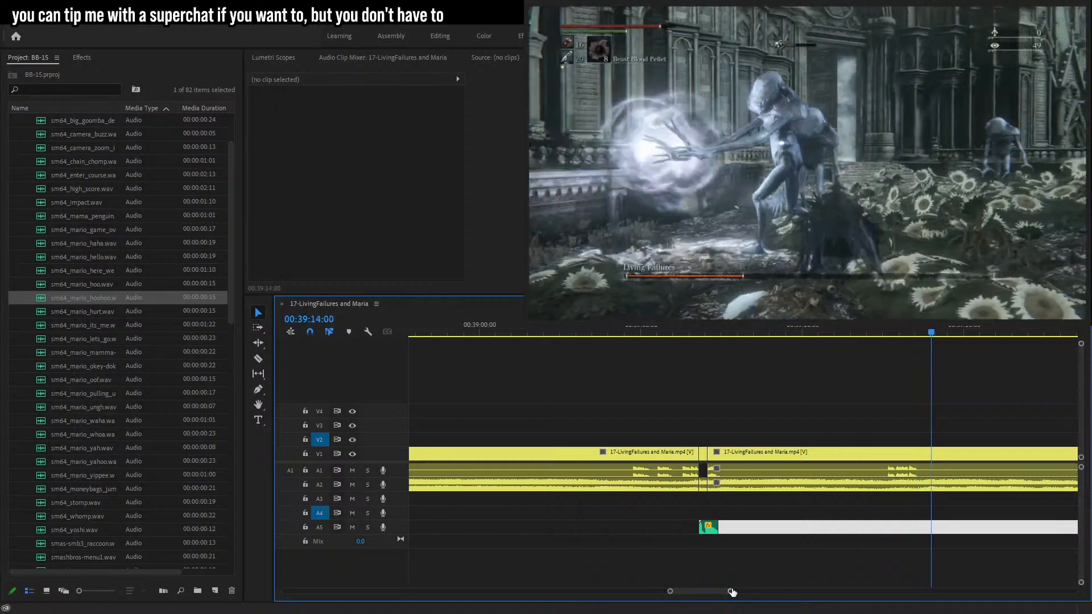
left_click_drag(731, 592, 749, 592)
left_click_drag(933, 331, 1083, 362)
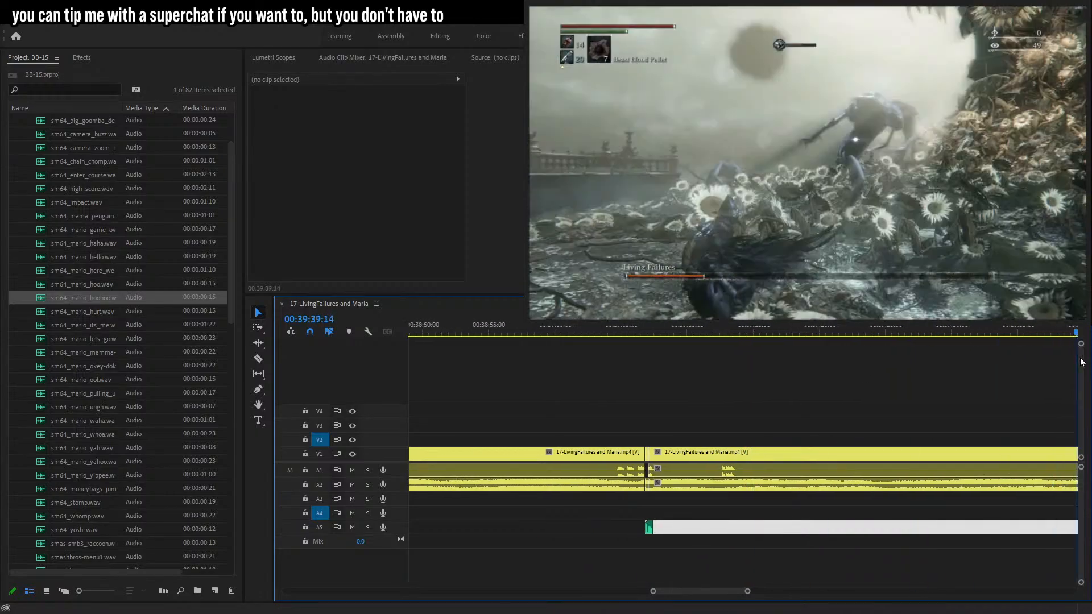
key("space")
left_click(504, 332)
key("space")
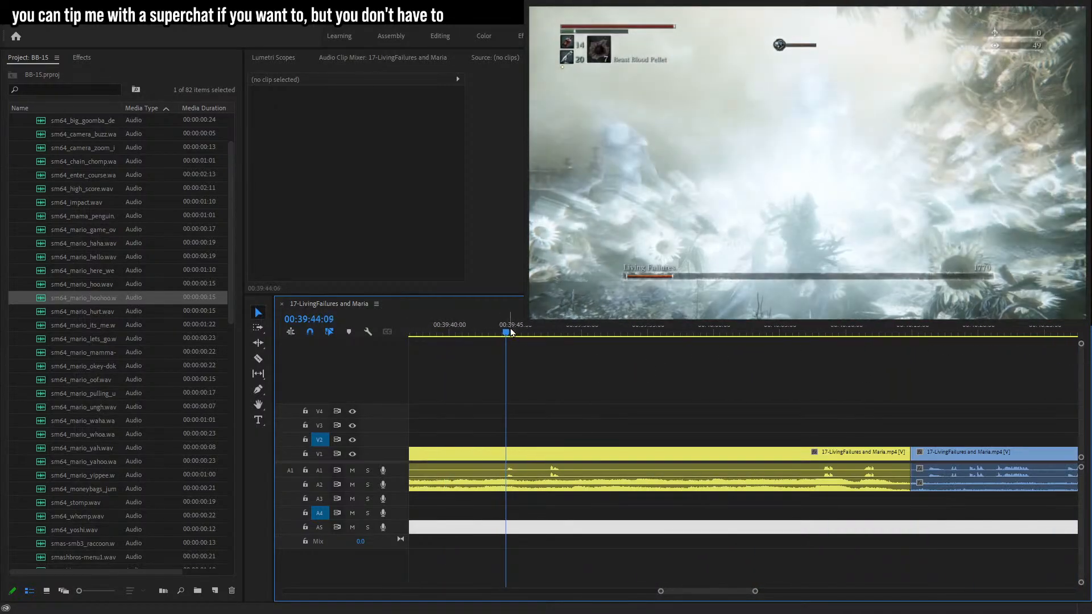
left_click(551, 336)
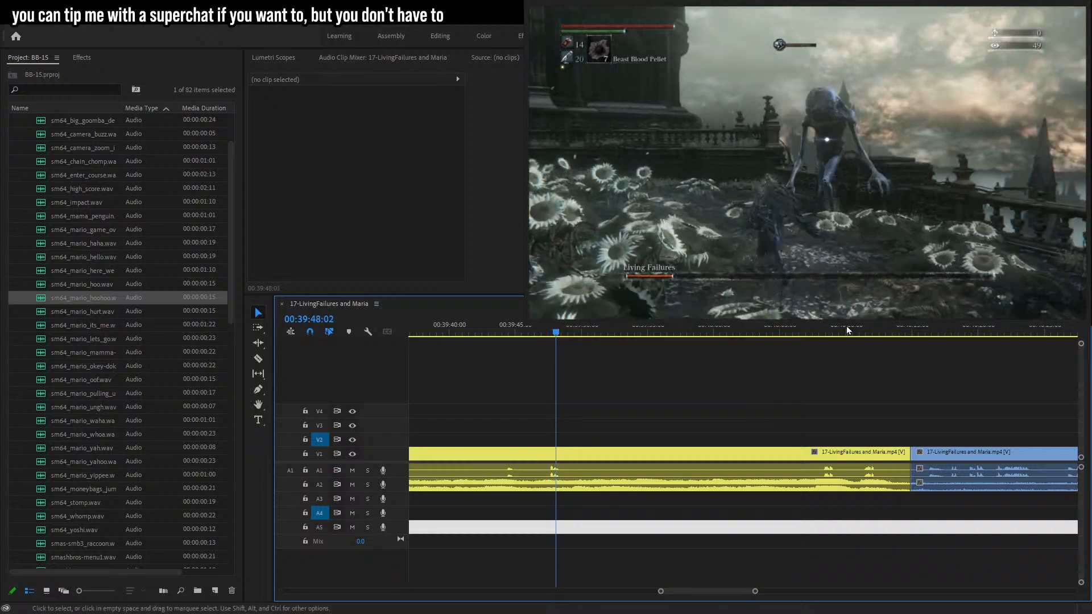
left_click(813, 334)
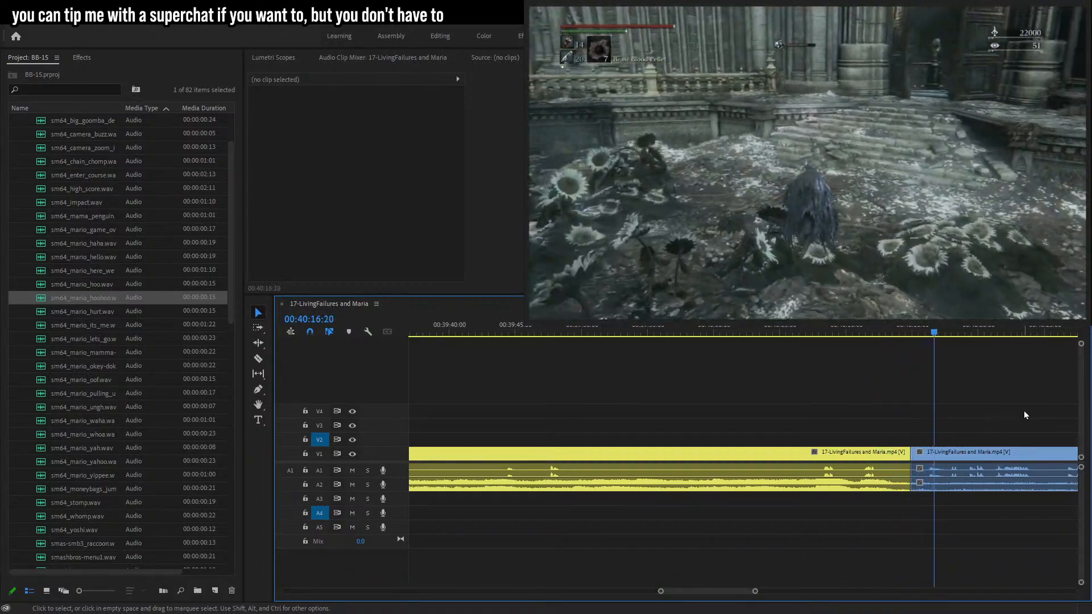
mouse_move(754, 592)
left_mouse_down()
mouse_move(766, 592)
mouse_move(749, 592)
left_mouse_up()
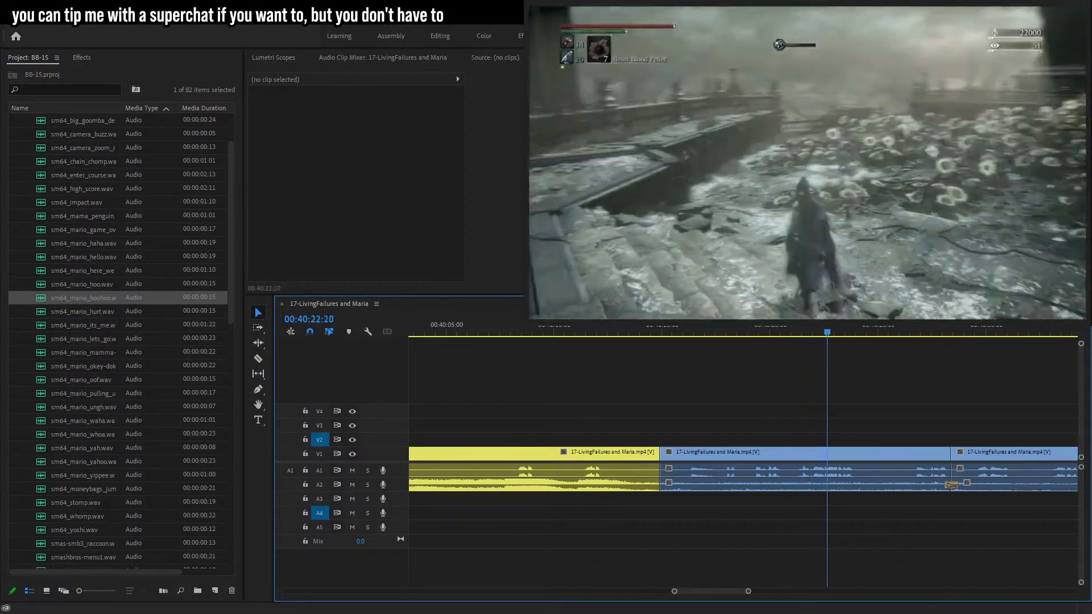
key("alt+Tab")
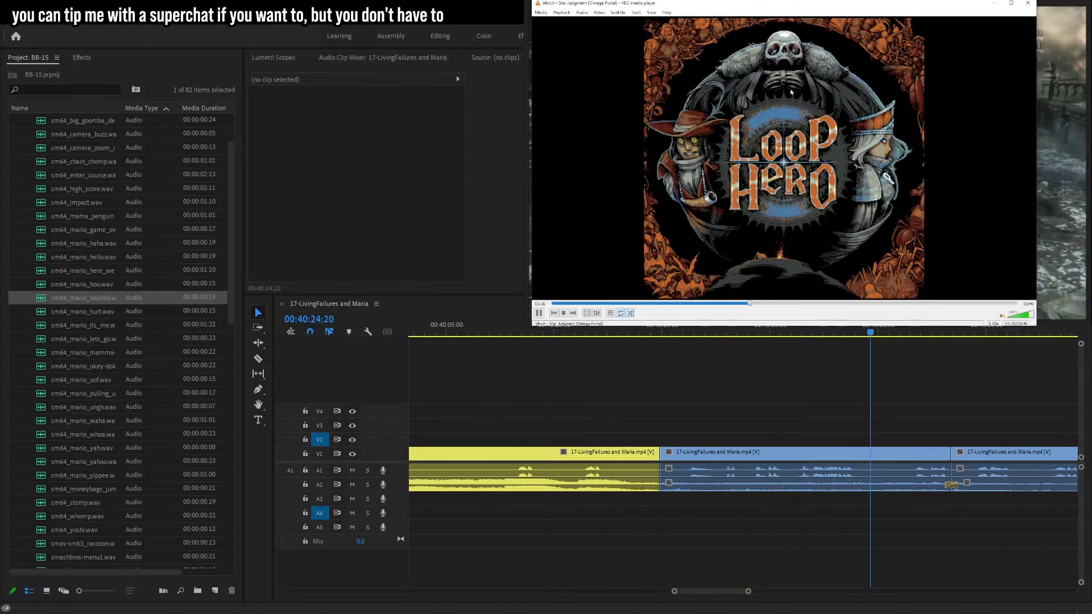
left_click(996, 4)
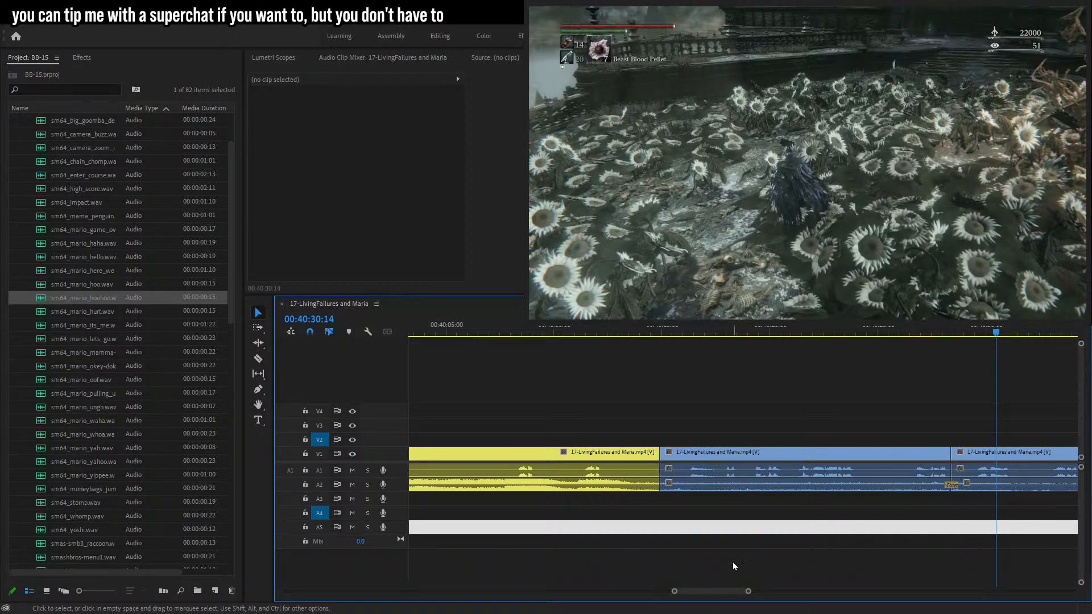
Scrub through the timeline from about 00:40 to 00:42 to review the footage.
left_click_drag(749, 591, 768, 592)
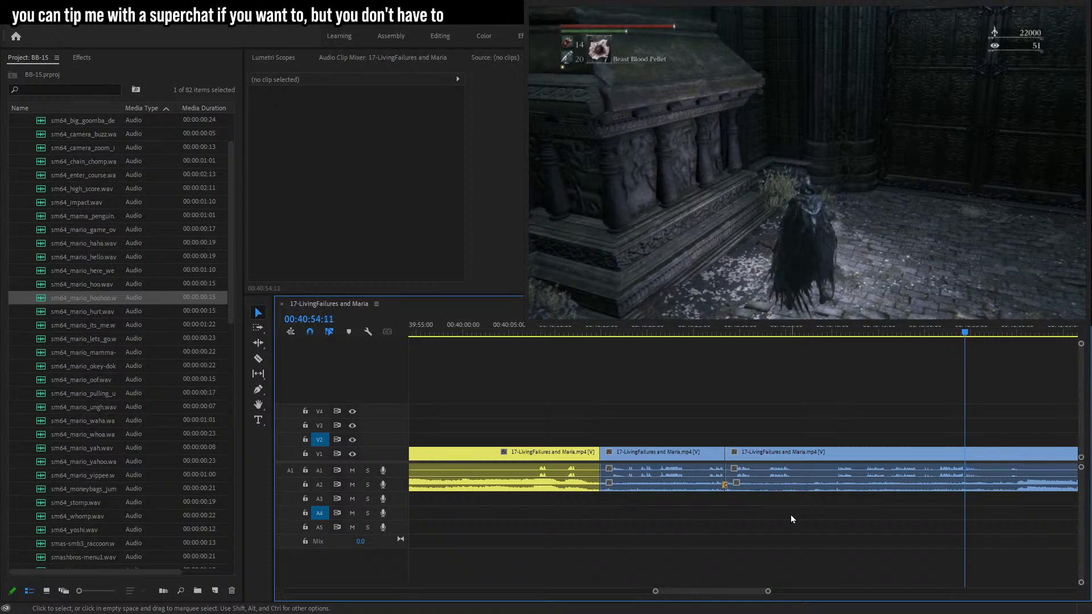
mouse_move(768, 591)
left_mouse_down()
mouse_move(781, 590)
mouse_move(763, 578)
left_mouse_up()
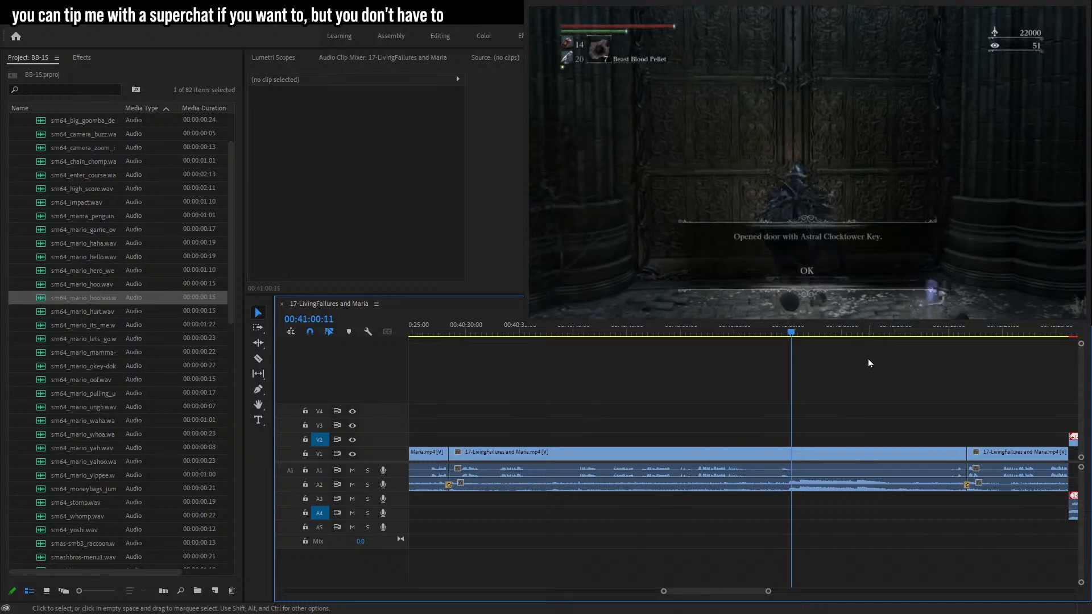
left_click_drag(811, 332, 958, 342)
key("space")
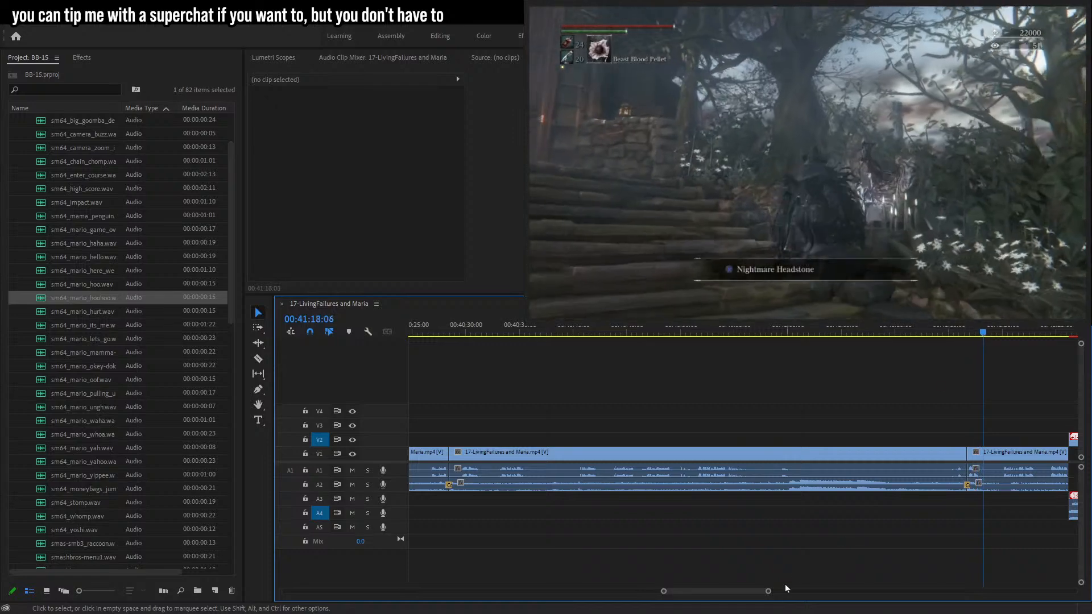
left_click_drag(768, 594, 755, 592)
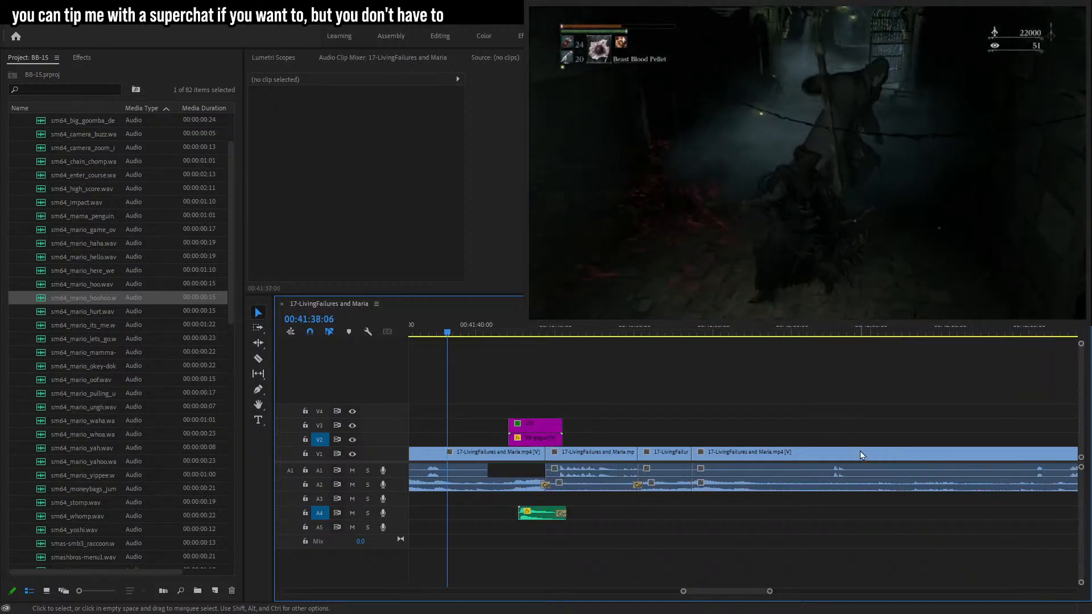
left_click_drag(770, 592, 765, 591)
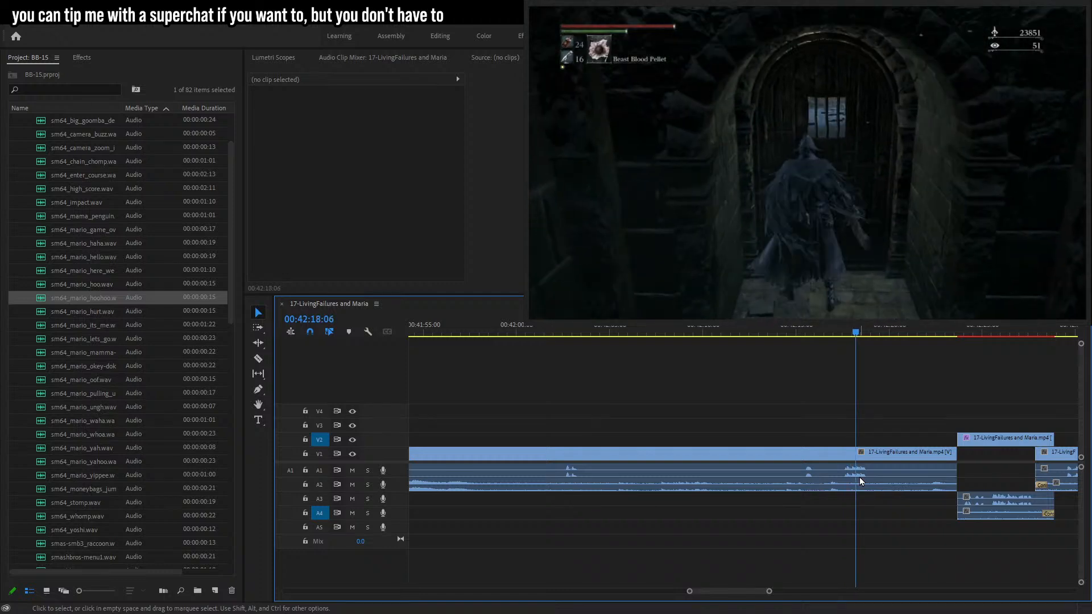
left_click(960, 331)
left_click(1058, 333)
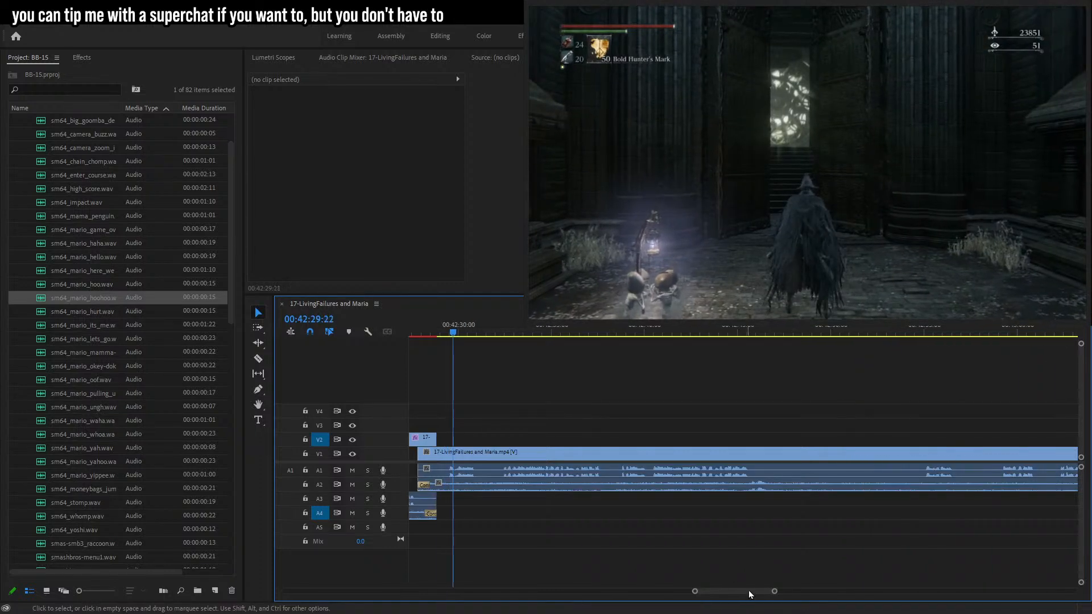
left_click_drag(774, 592, 781, 592)
left_click_drag(672, 332, 668, 333)
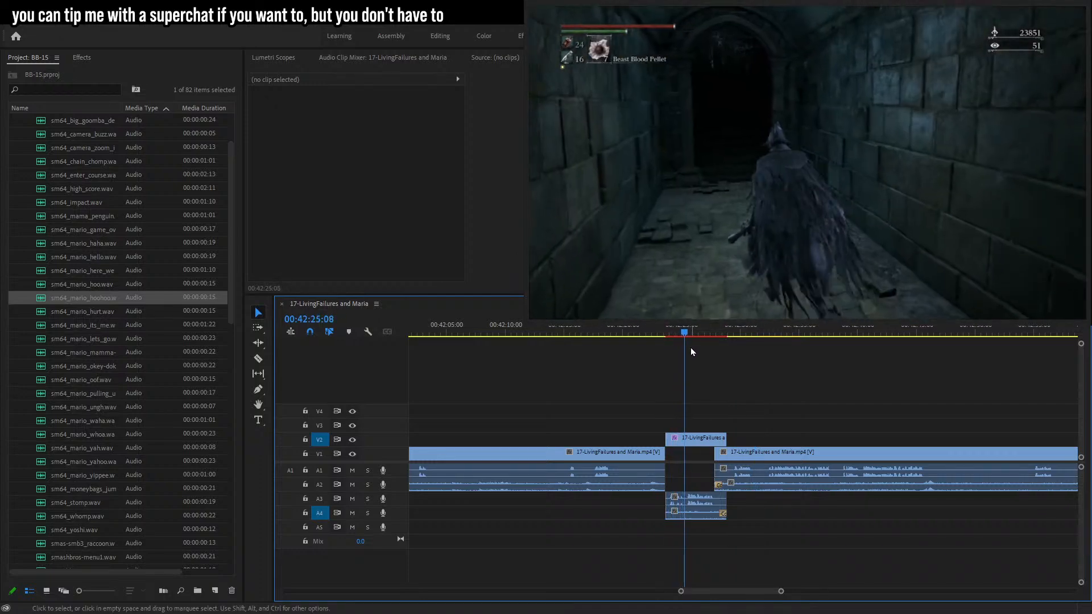
left_click(726, 332)
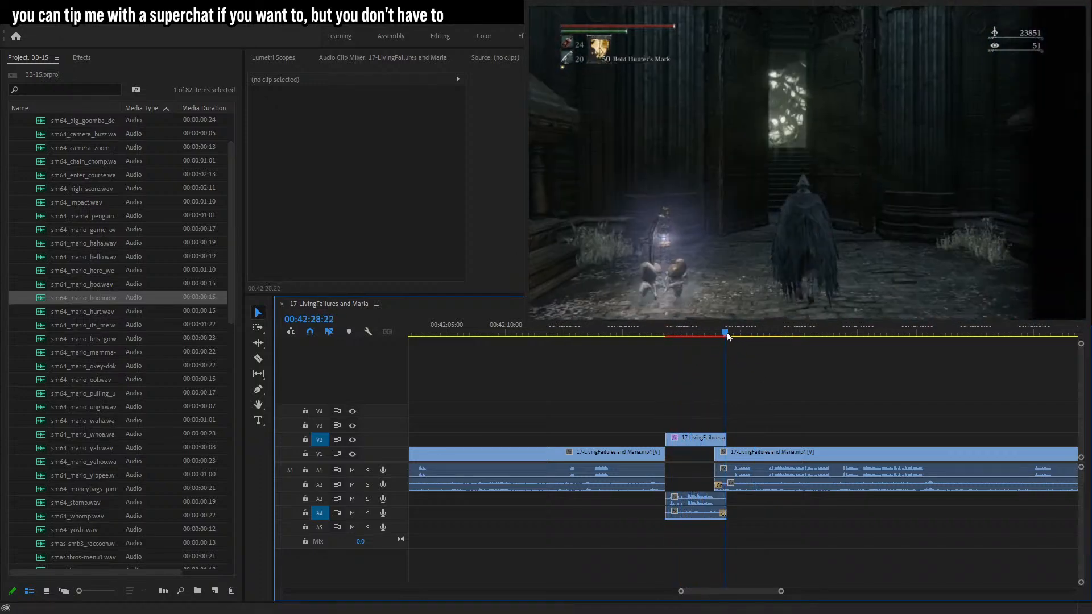
left_click(764, 334)
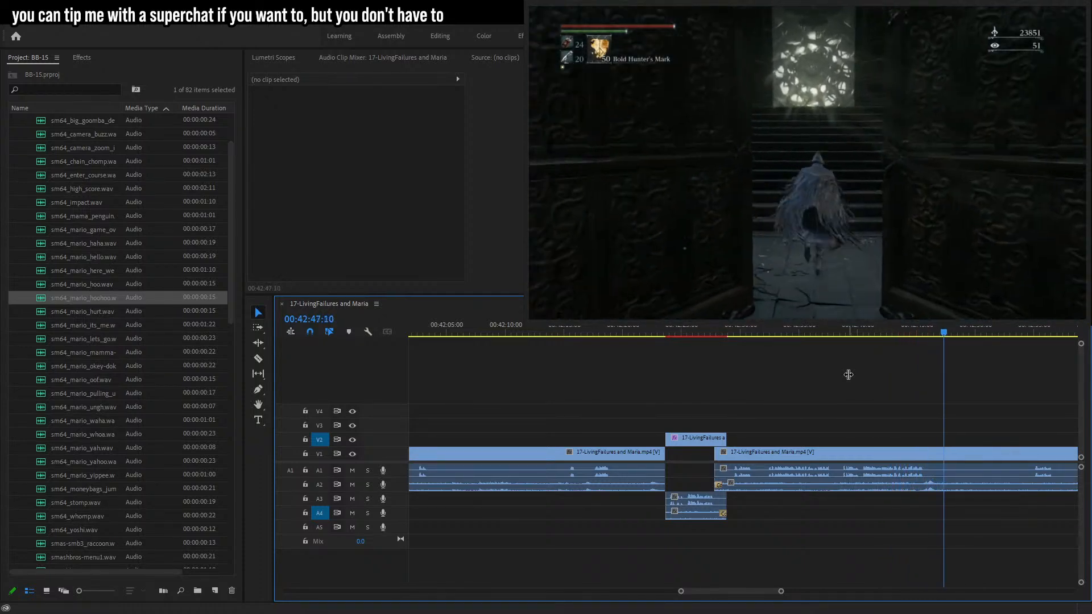
left_click_drag(780, 594, 765, 592)
left_click(641, 332)
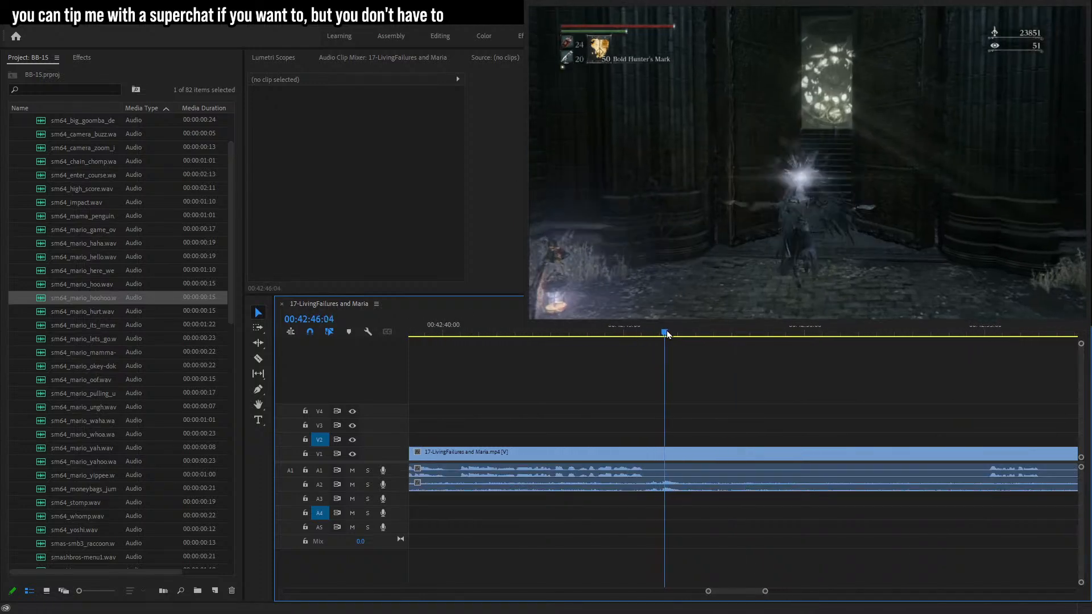
Split the gameplay clip at the playhead around 00:42:50 and try to delete the segment before the cut.
left_click_drag(825, 334, 808, 400)
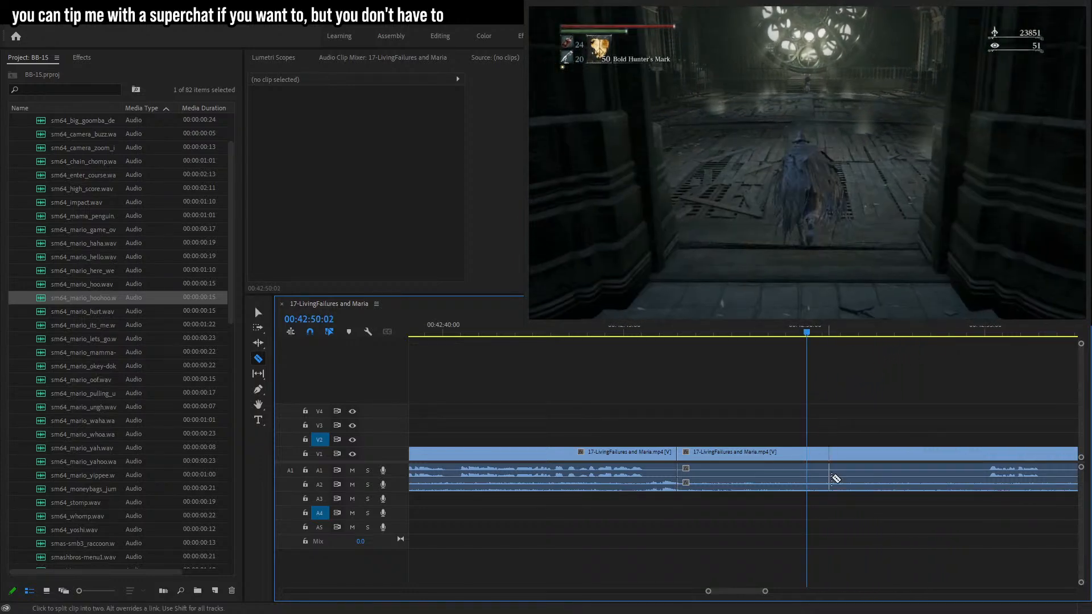
left_click(809, 455)
key("v")
left_click(734, 456)
key("Delete")
left_click(707, 453)
key("Delete")
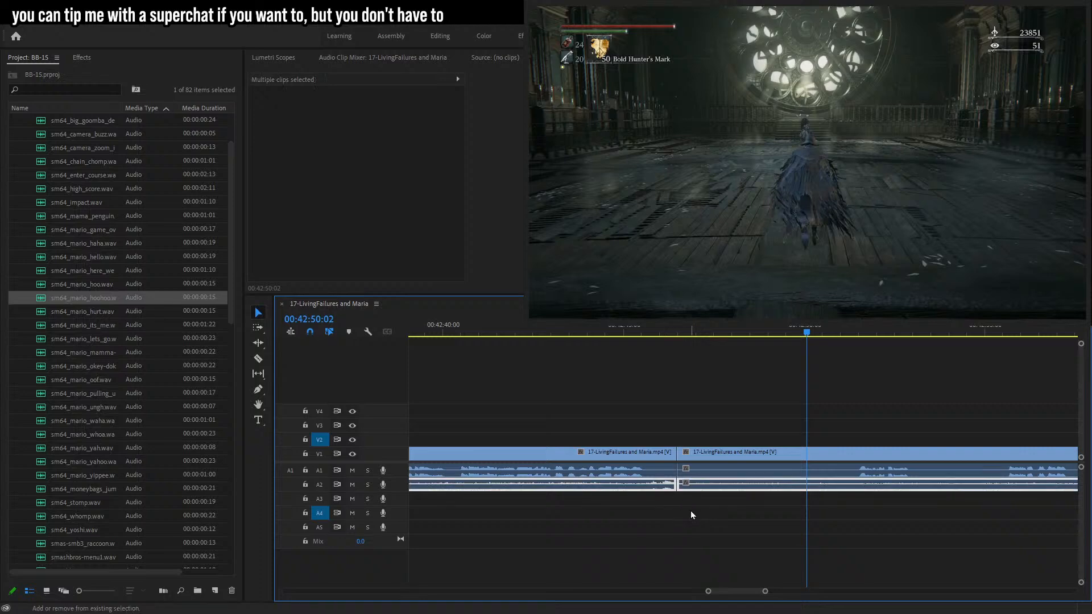
left_click(657, 332)
key("space")
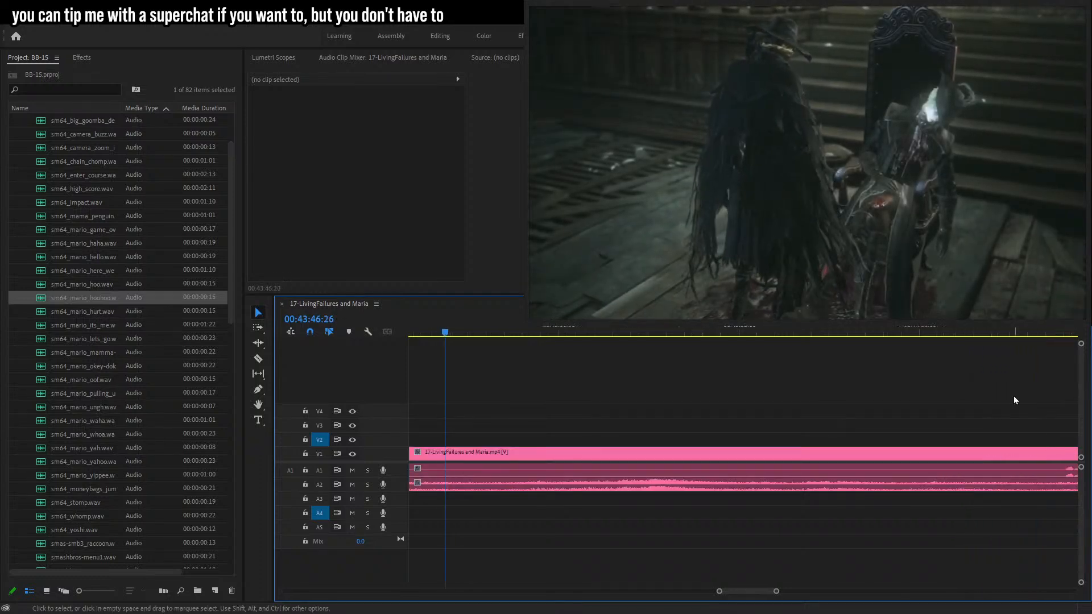
left_click_drag(777, 592, 794, 592)
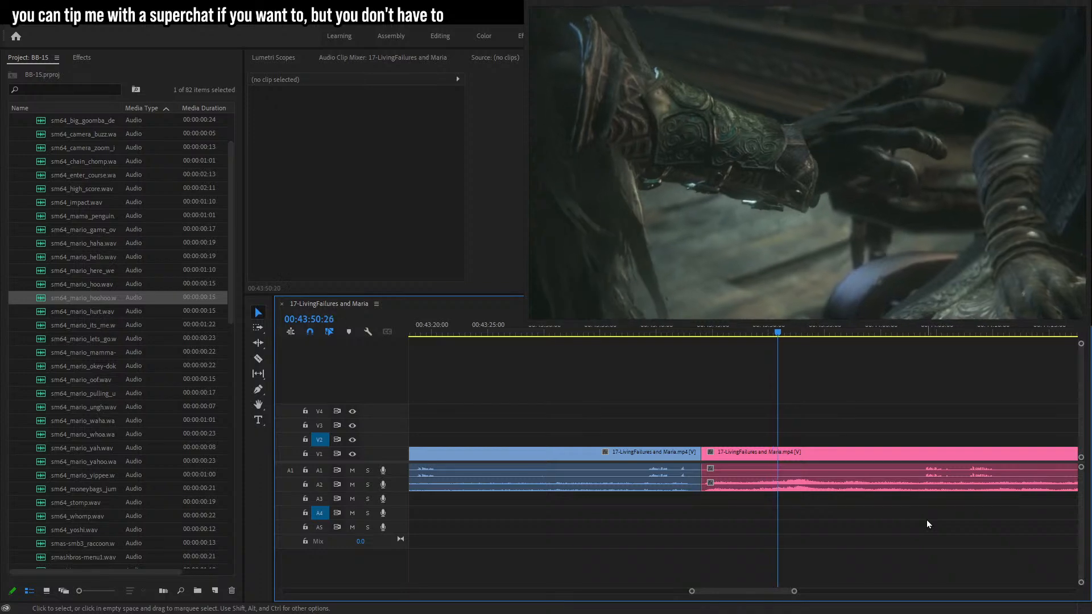
left_click_drag(451, 333, 548, 350)
left_click(733, 454)
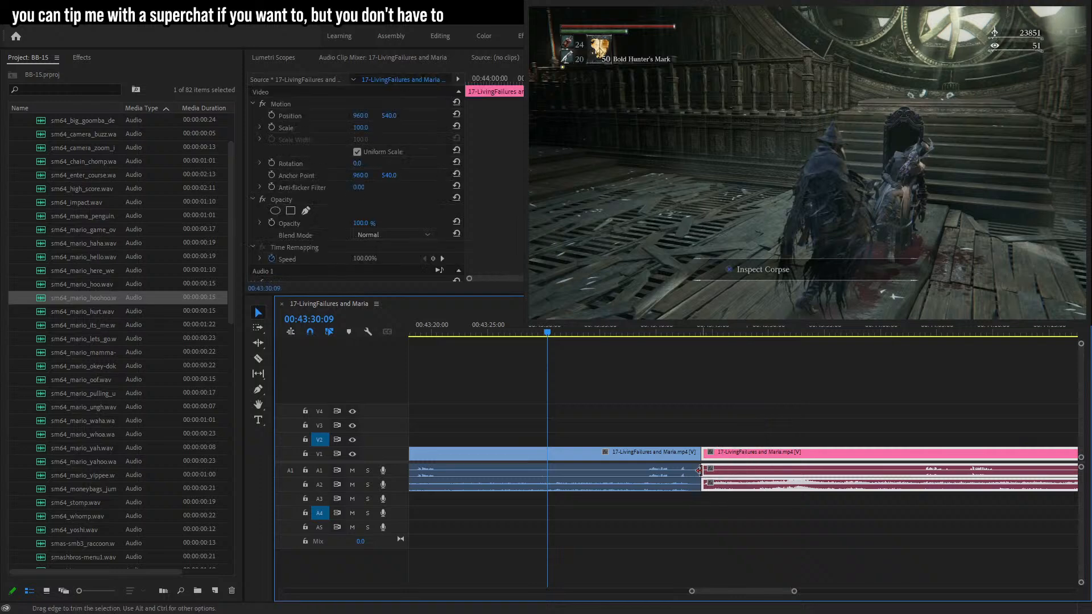
left_click_drag(728, 458, 561, 468)
right_click(547, 456)
left_click(599, 511)
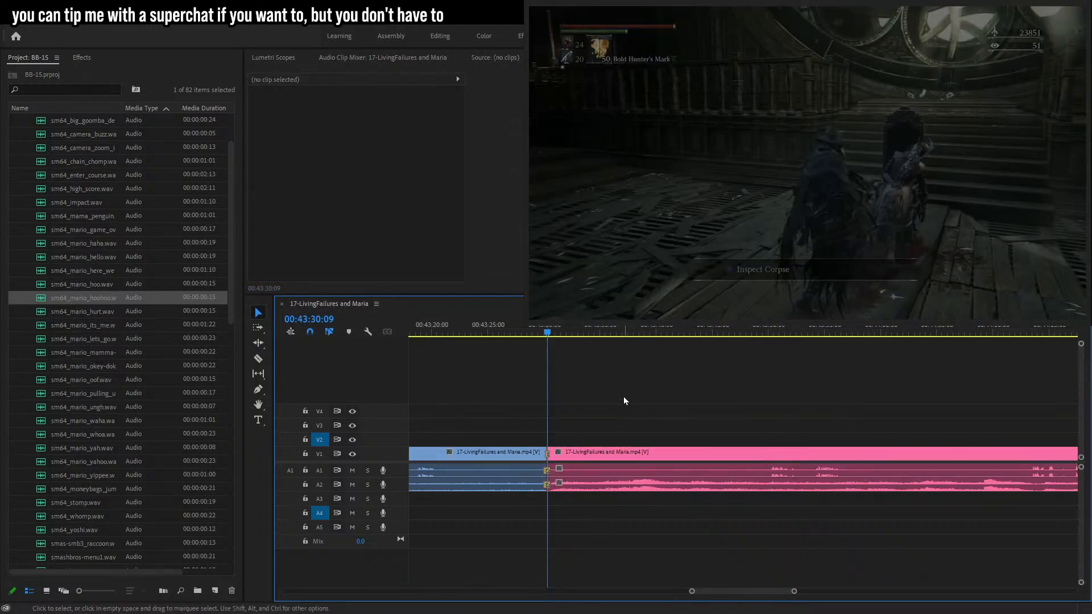
key("space")
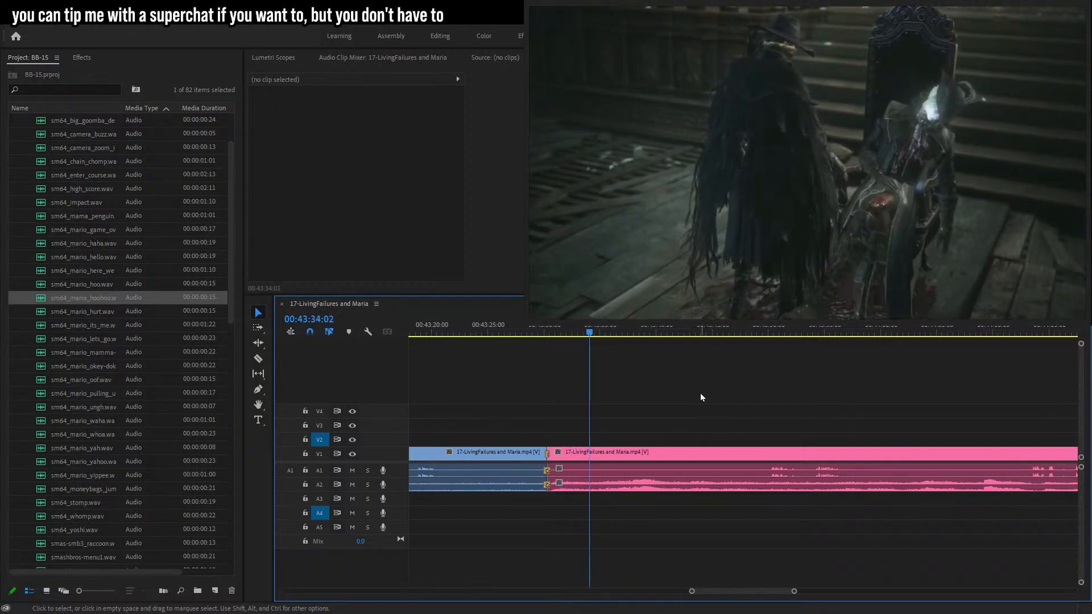
key("space")
key("ctrl+z")
key("ctrl+z")
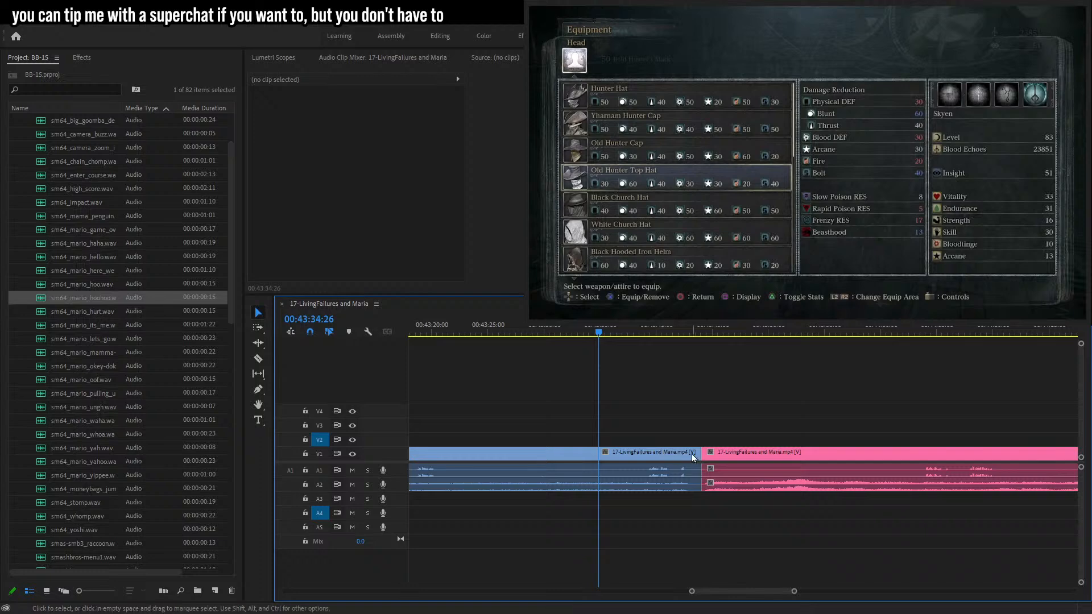
Trim the end of the first clip back to about 00:43:34 and close the resulting gap.
left_click_drag(699, 454, 619, 455)
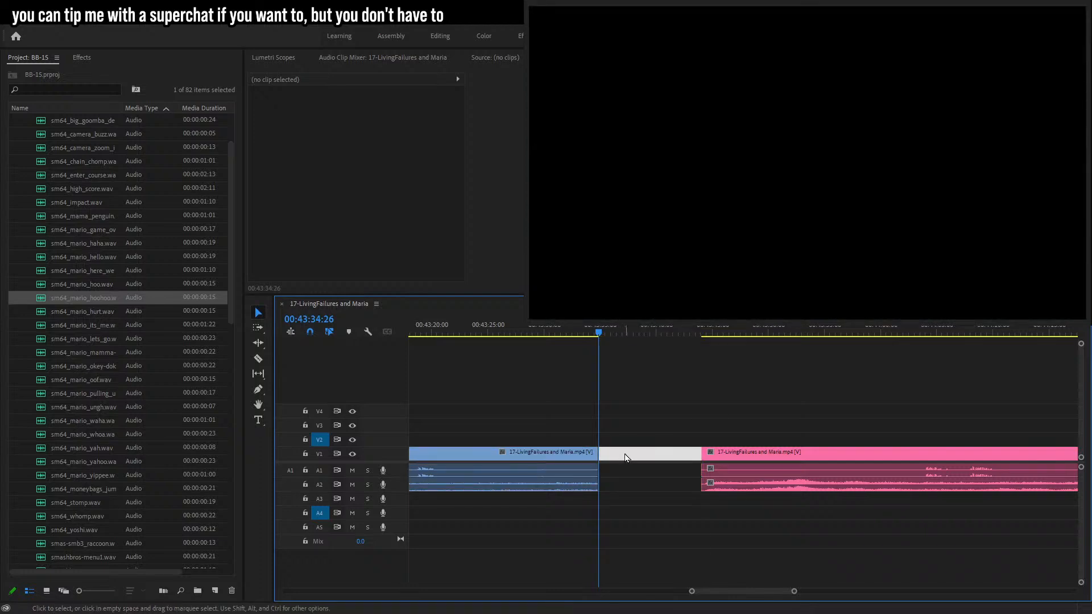
key("Delete")
Apply the default Cross Dissolve transition at the cut between the two clips and scrub back to review it.
left_click(597, 454)
key("shift+d")
key("space")
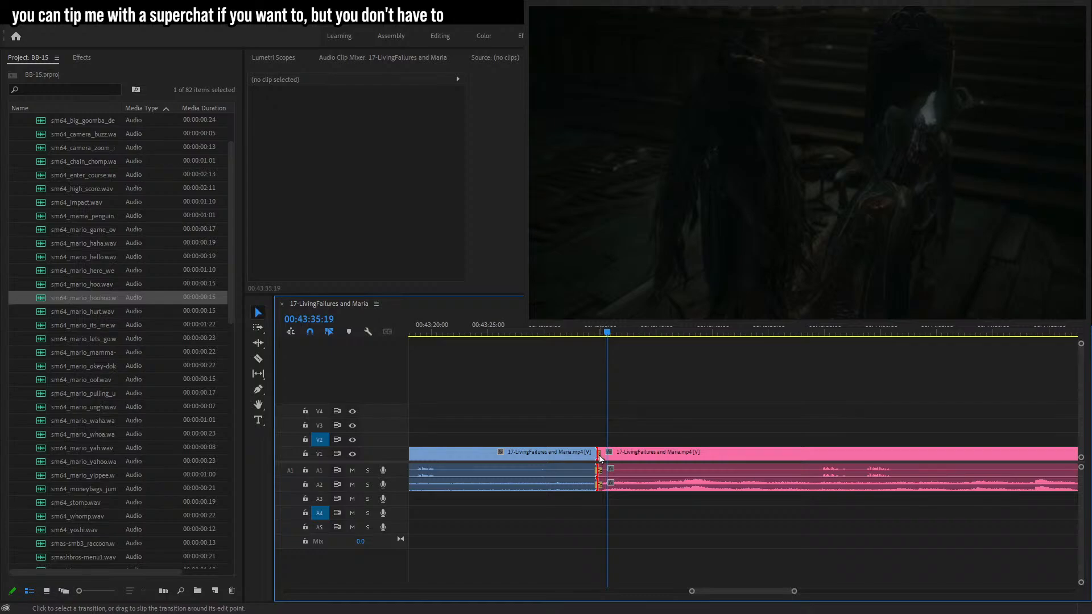
left_click(599, 454)
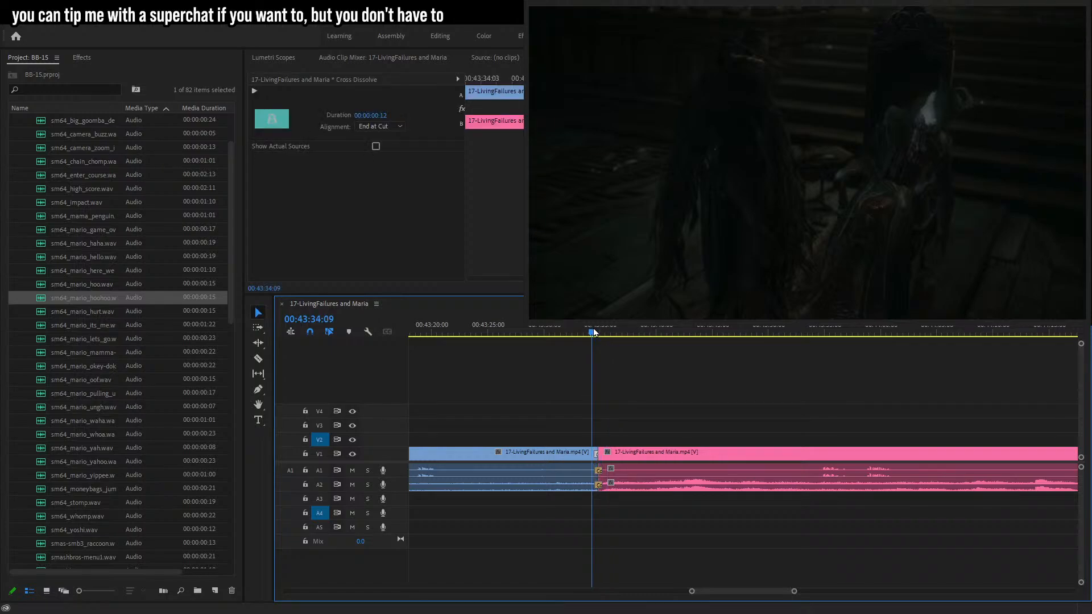
key("Left")
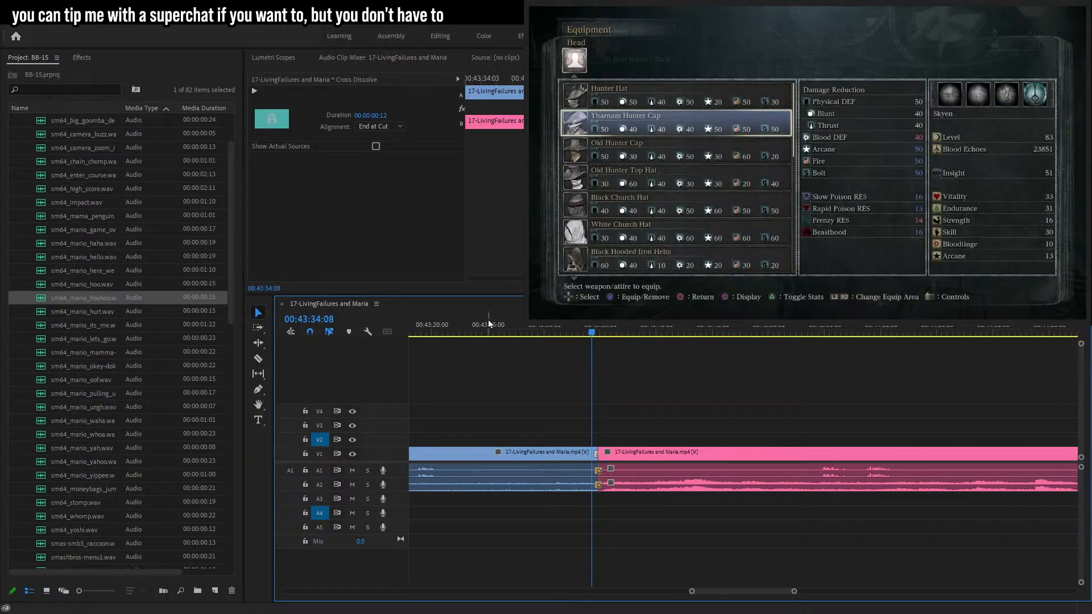
left_click_drag(459, 337, 550, 353)
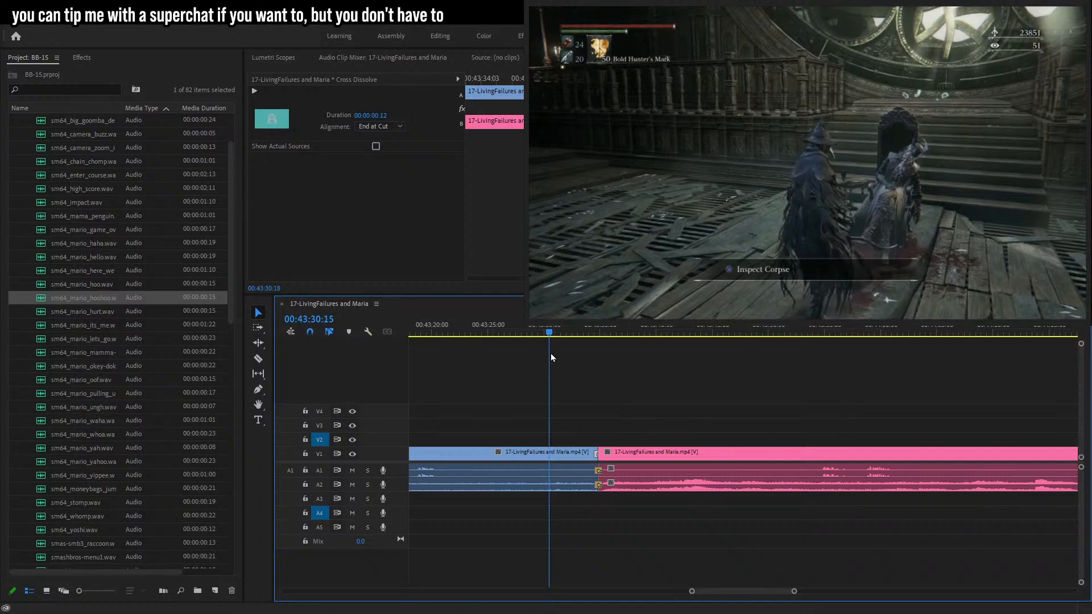
Move the cut between the two clips to about 00:43:30, apply the default transitions there, and play it back.
left_click_drag(586, 452, 548, 453)
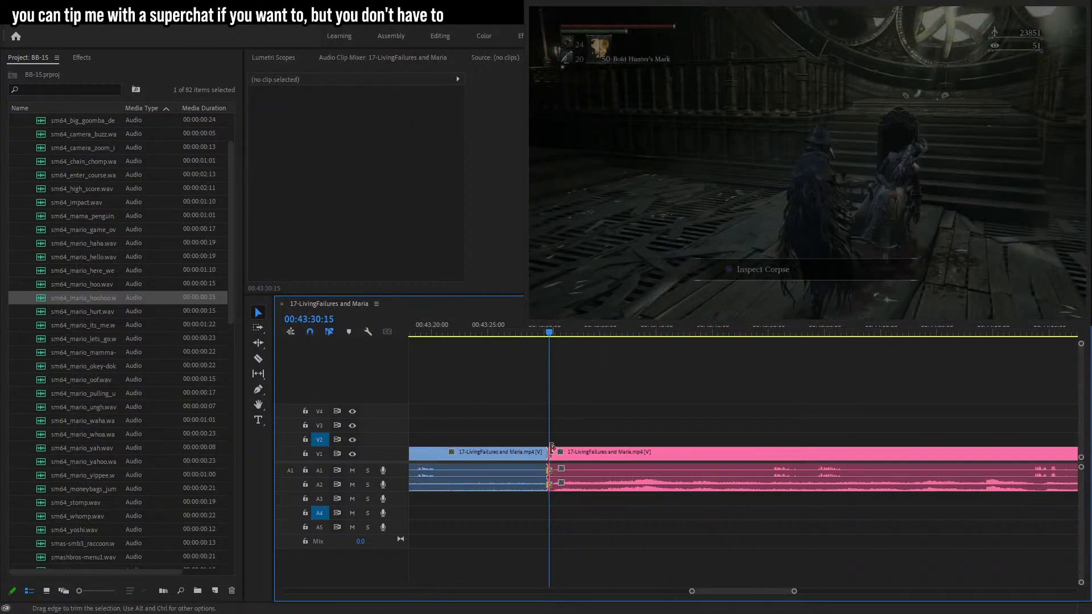
key("ctrl+d")
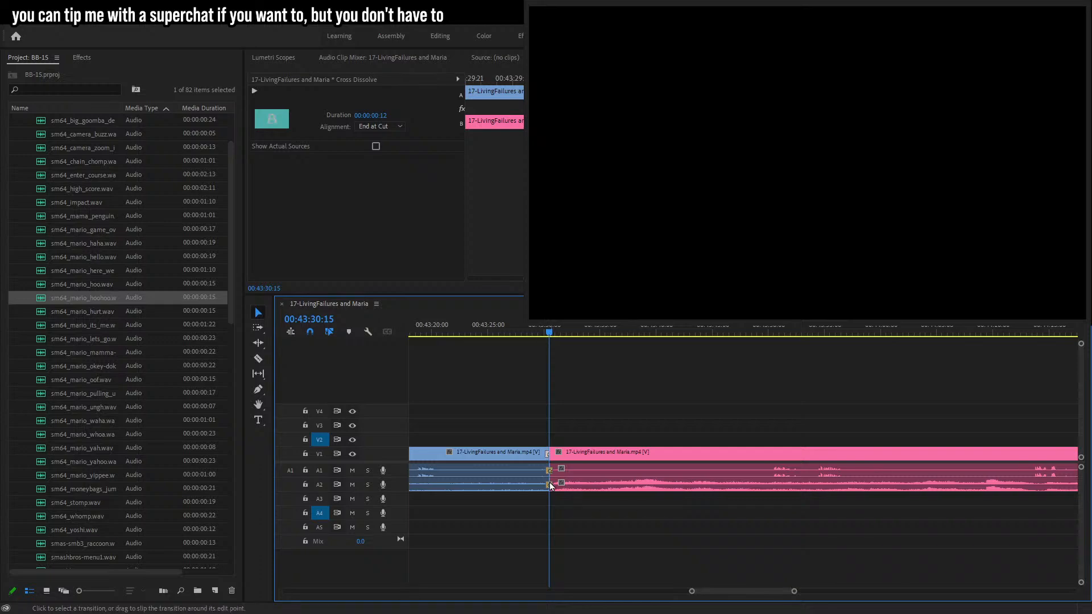
left_click_drag(524, 486, 524, 486)
left_click(527, 332)
key("space")
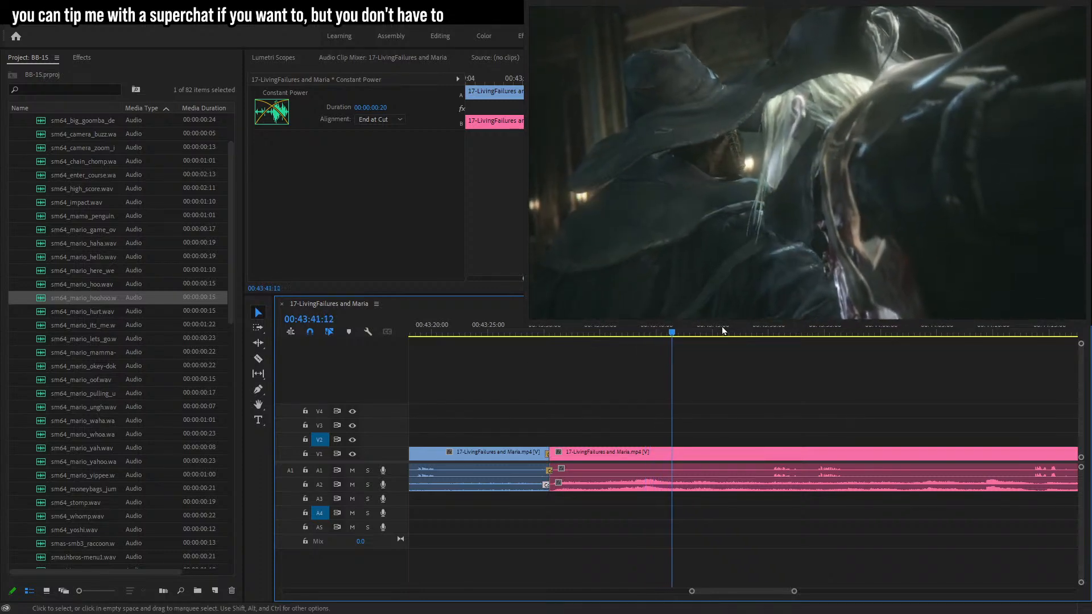
Play and scrub through the footage from about 00:43:41 to 00:46:44 to find the next moment to edit.
left_click(770, 335)
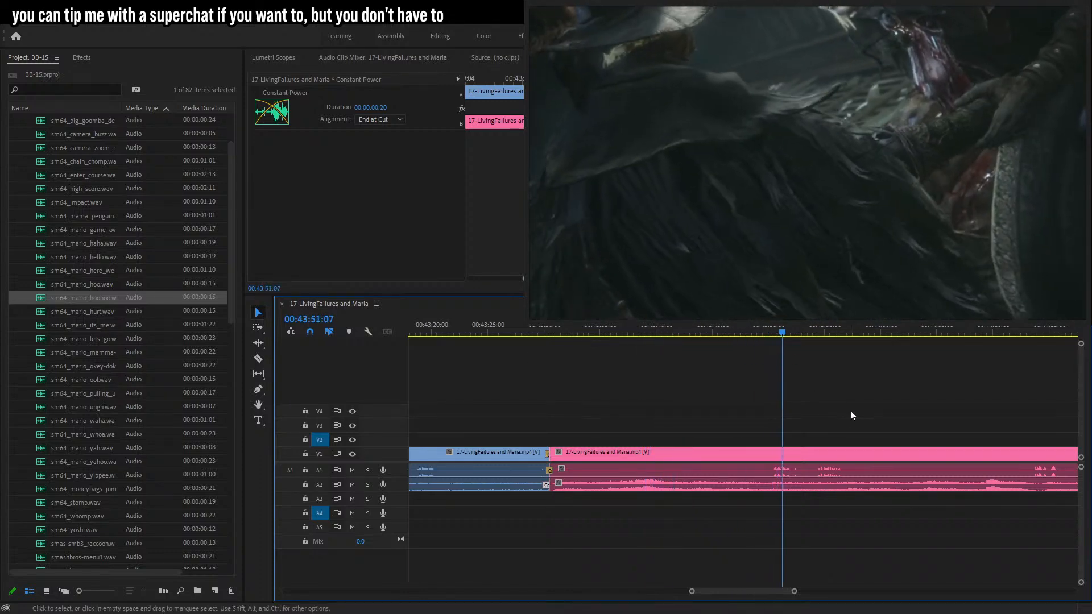
left_click_drag(794, 592, 791, 592)
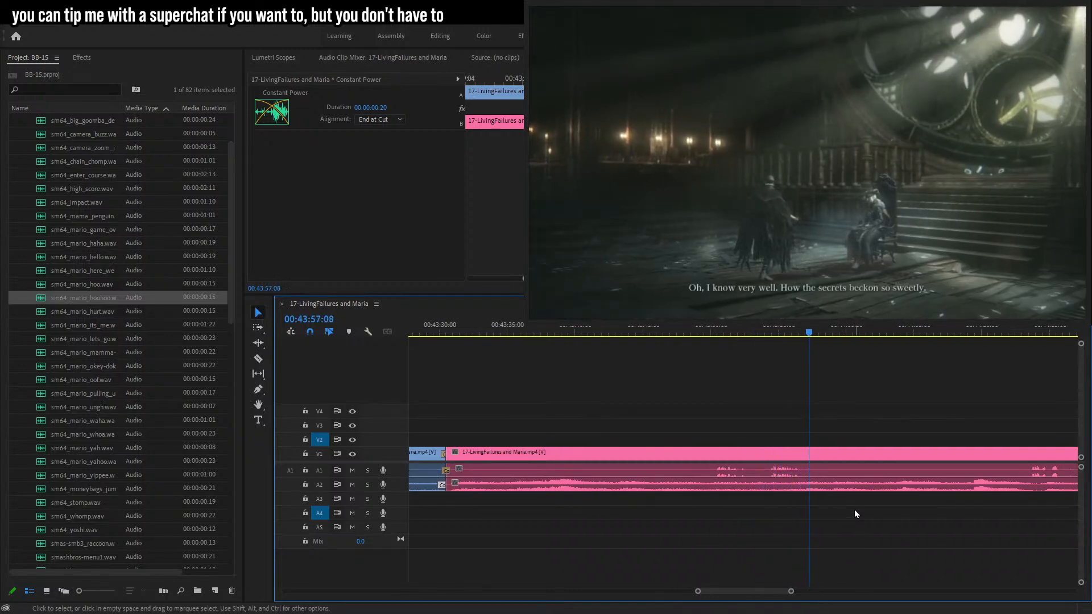
left_click_drag(795, 592, 815, 589)
left_click(887, 500)
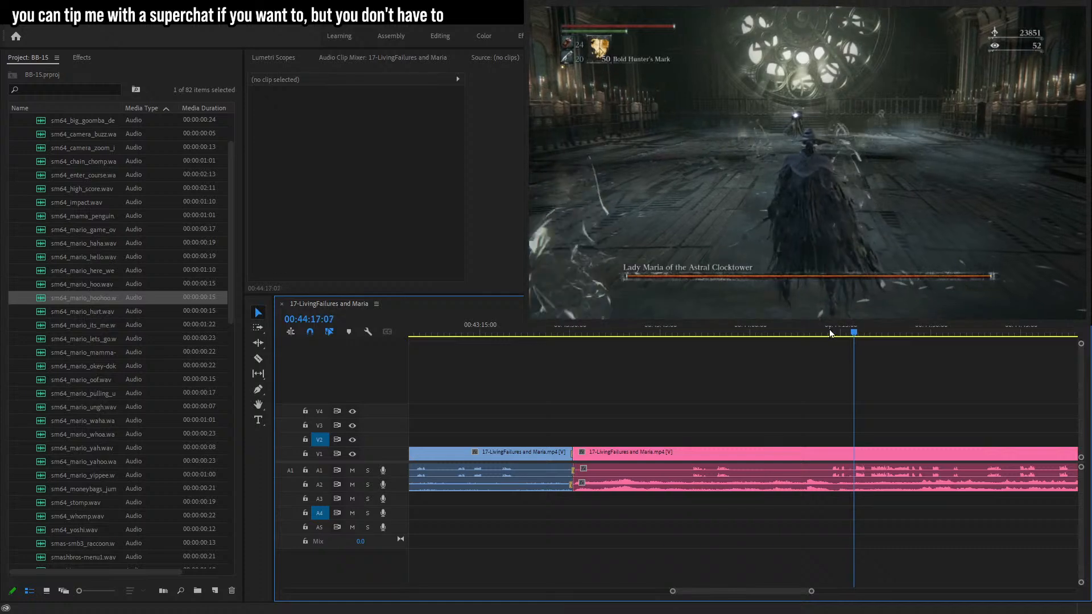
left_click_drag(812, 594, 806, 592)
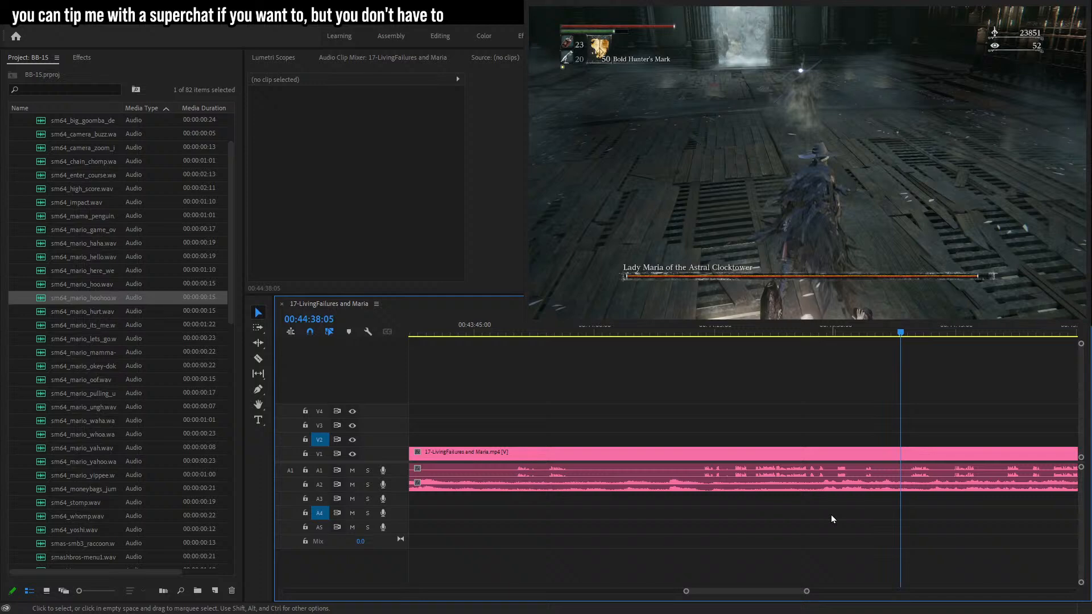
key("space")
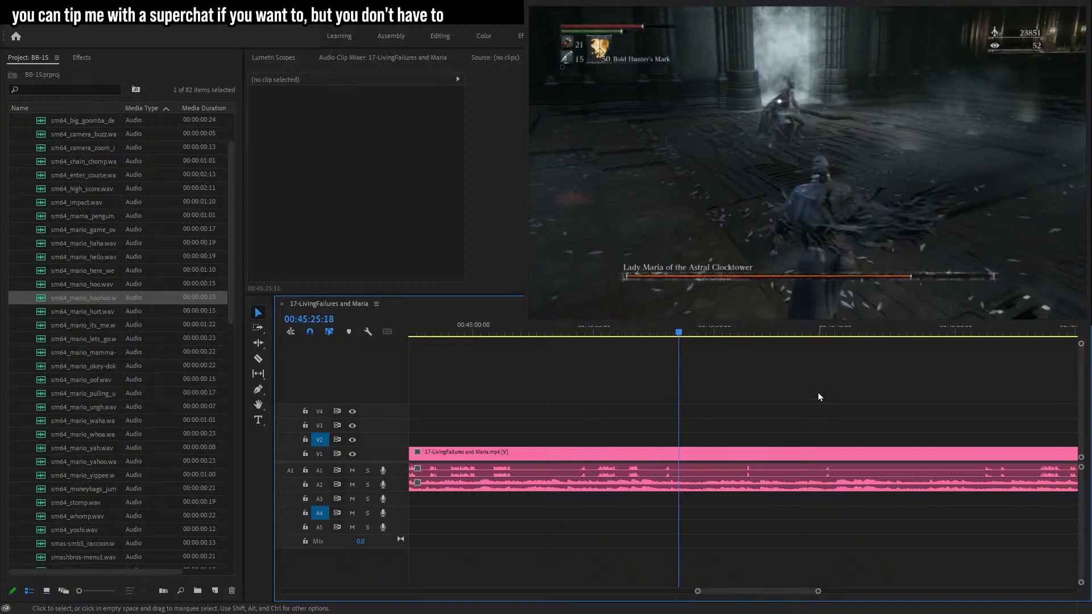
left_click_drag(734, 333, 829, 347)
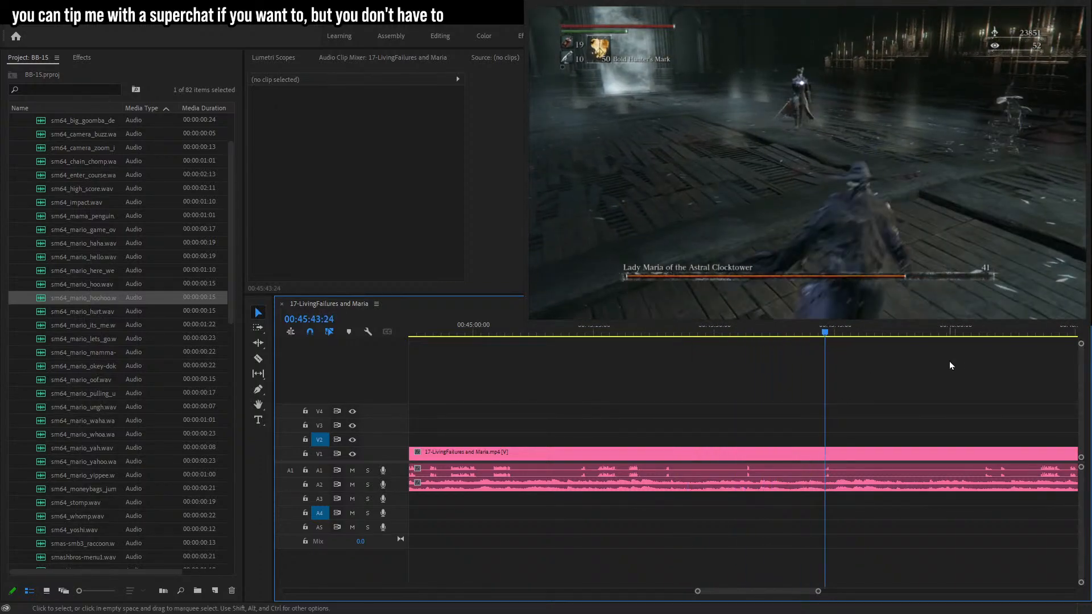
left_click(982, 333)
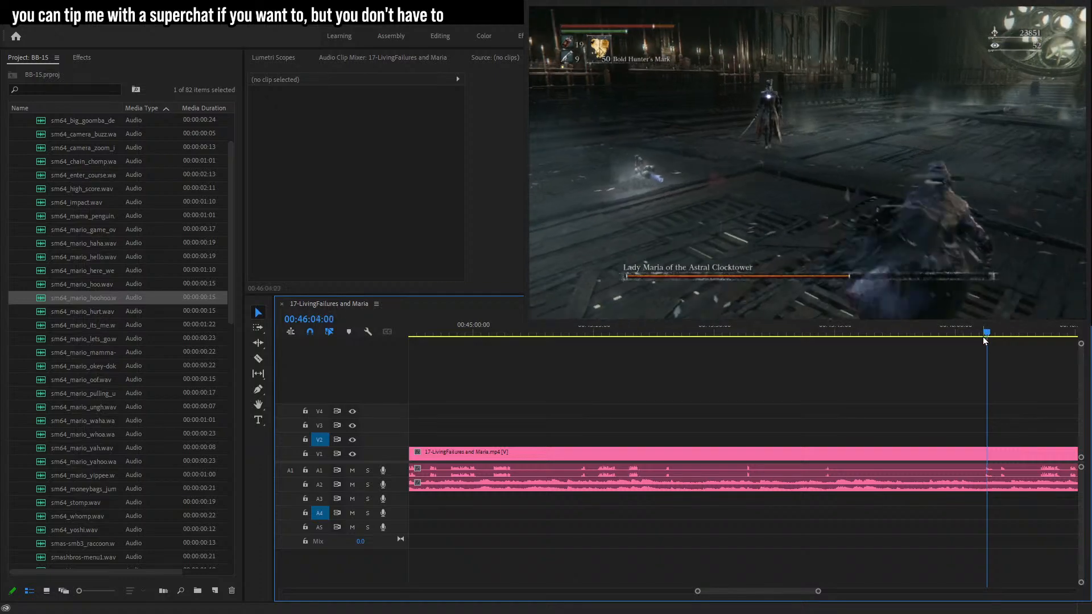
left_click_drag(818, 592, 810, 592)
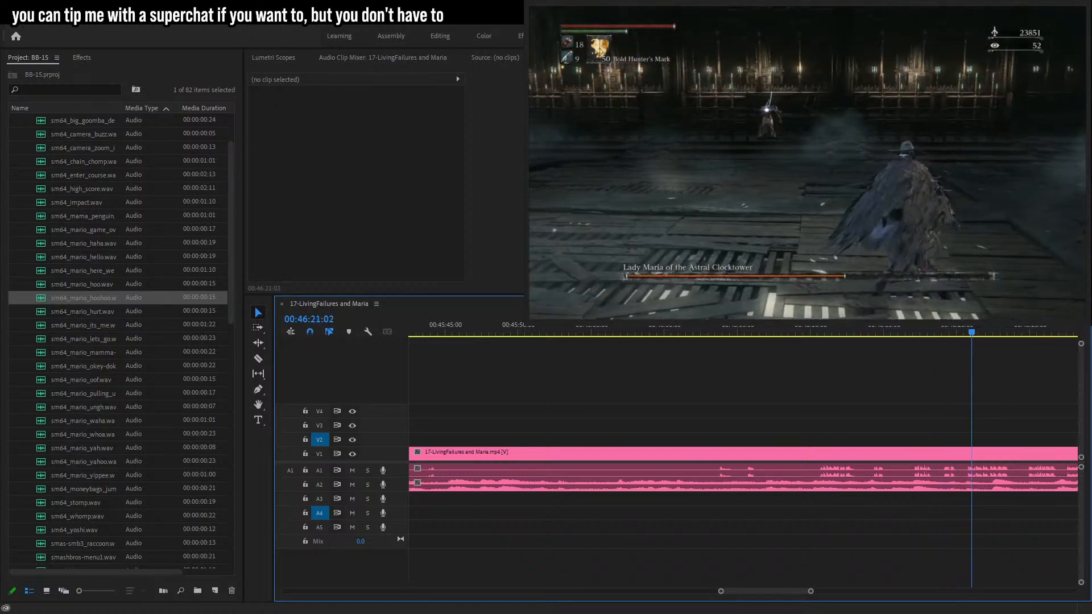
left_click_drag(812, 592, 812, 594)
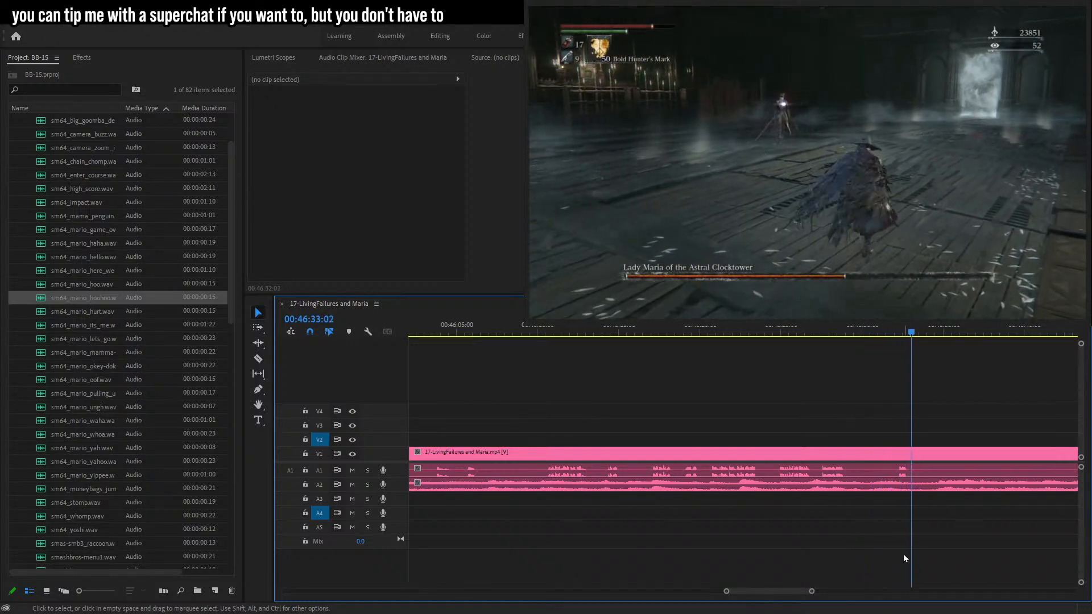
left_click_drag(812, 591, 835, 591)
left_click(834, 327)
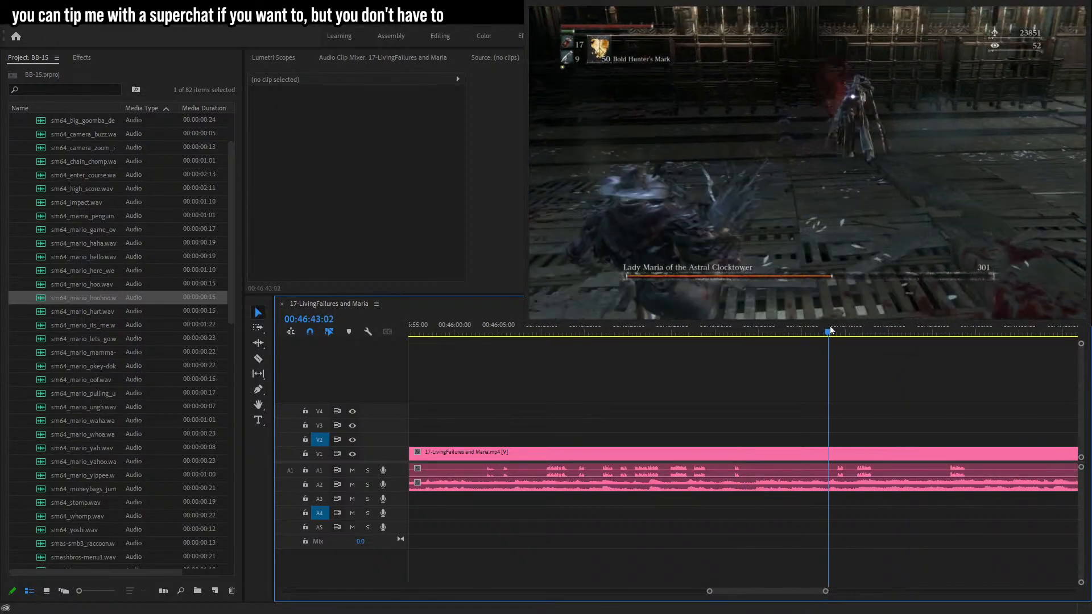
key("space")
left_click_drag(825, 591, 778, 586)
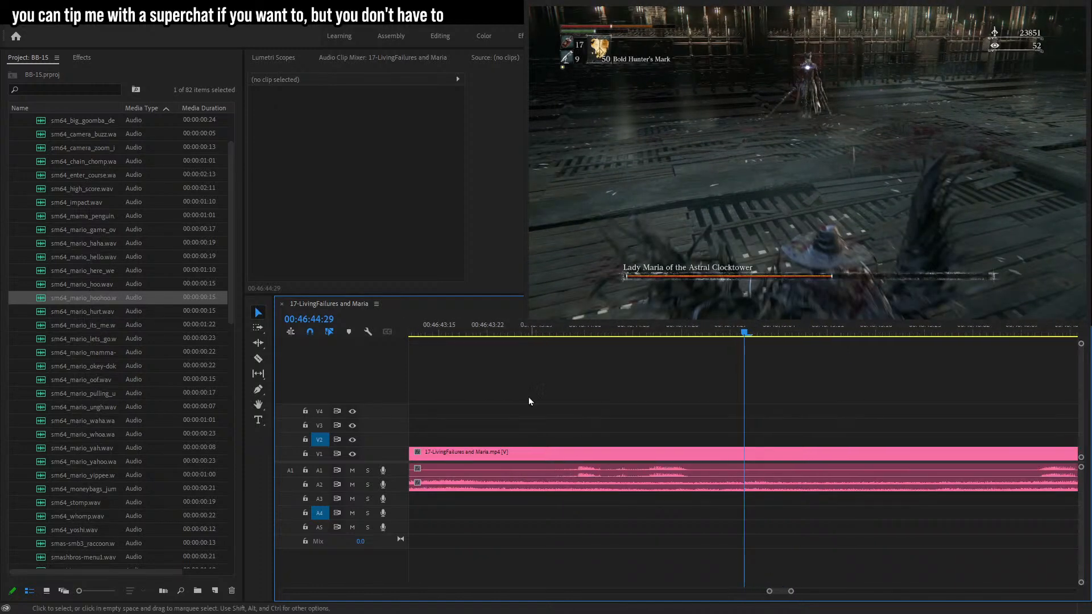
Split the gameplay clip at about 00:46:44:04 and 00:46:44:12 and delete the game audio between the cuts.
left_click(571, 331)
key("c")
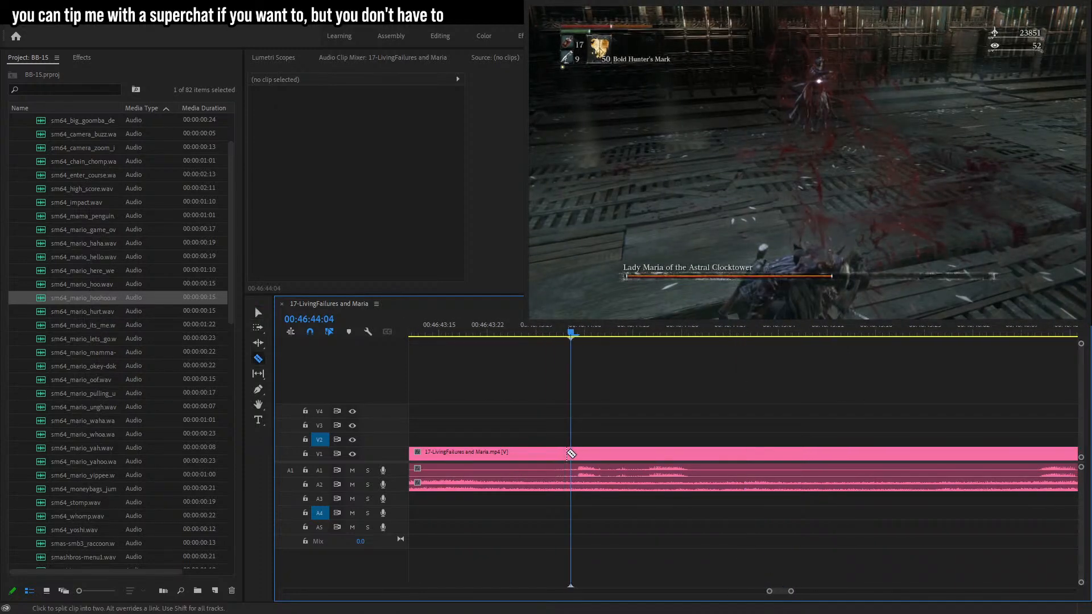
left_click_drag(572, 329, 625, 341)
key("ctrl+z")
left_click(631, 455)
left_click(258, 312)
left_click(604, 471)
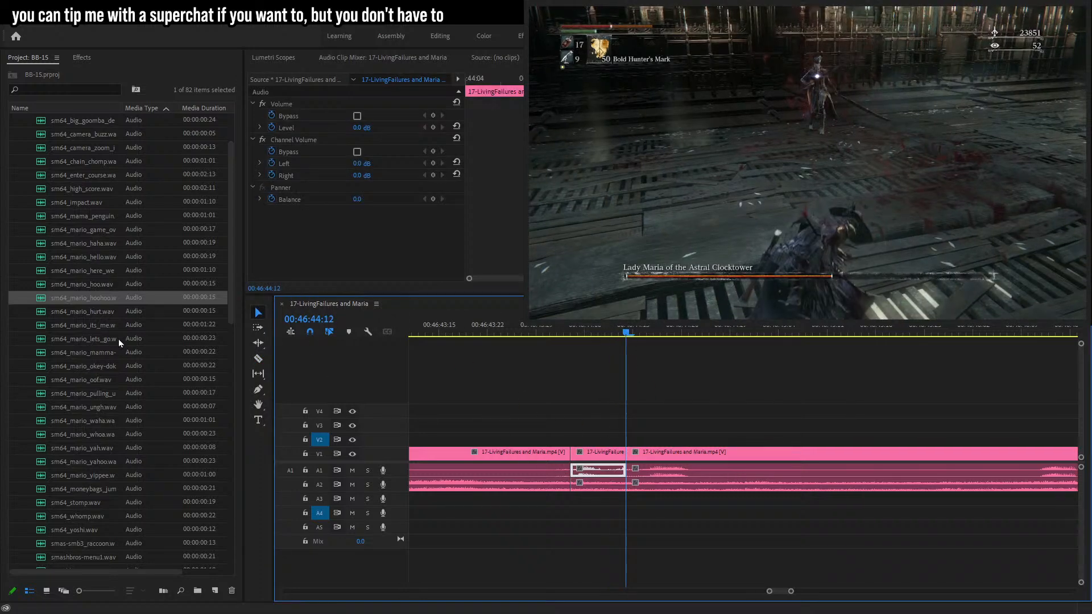
key("Delete")
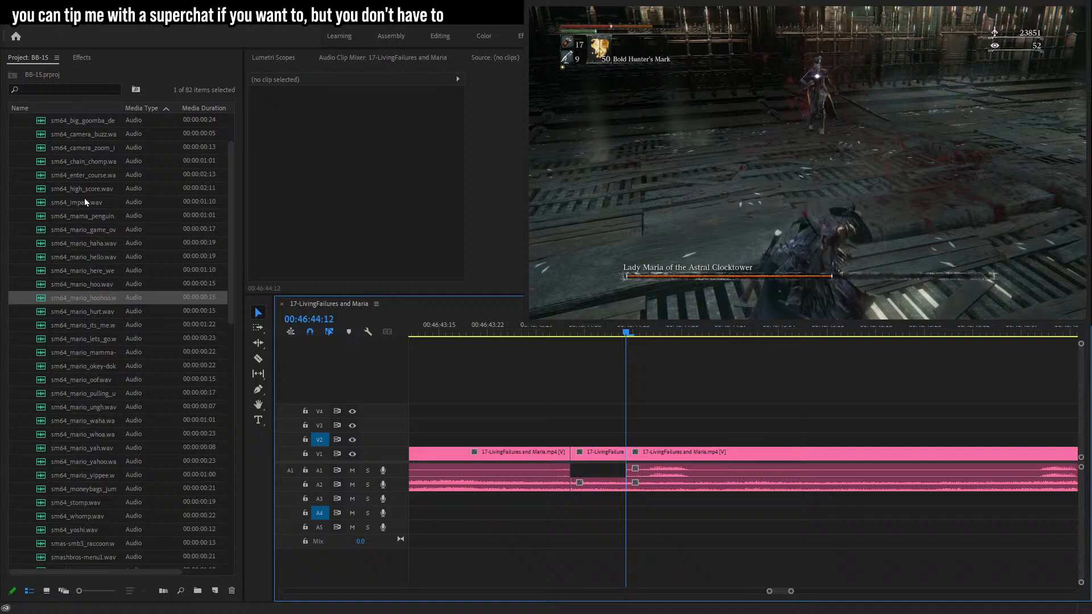
Place sm64_yoshi.wav on audio track A5 over the silenced gap and set its volume level to -6 dB.
scroll(90, 313, "down", 2)
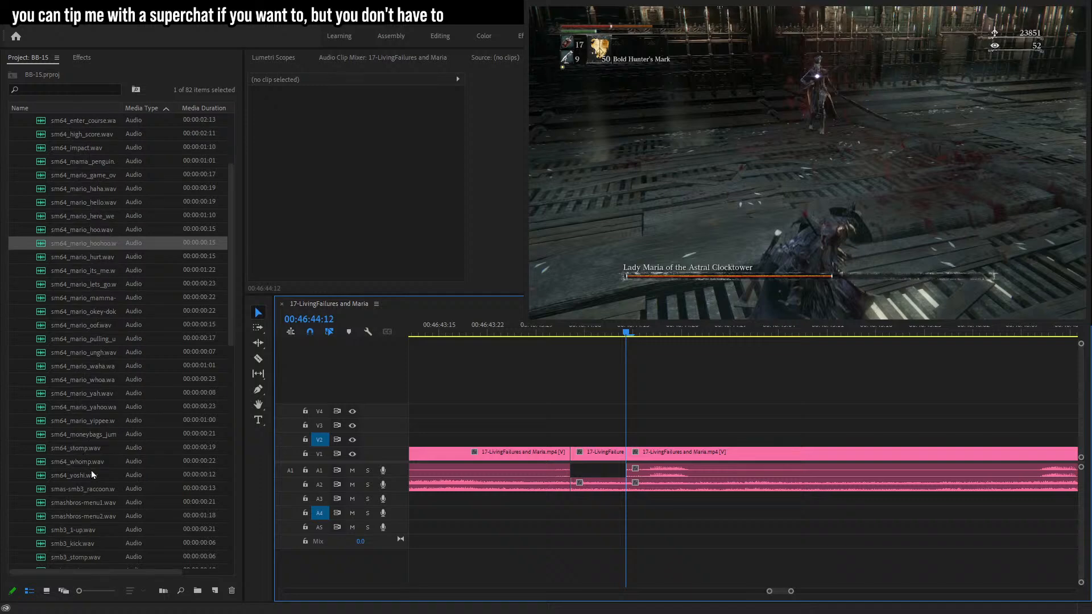
scroll(85, 484, "down", 5)
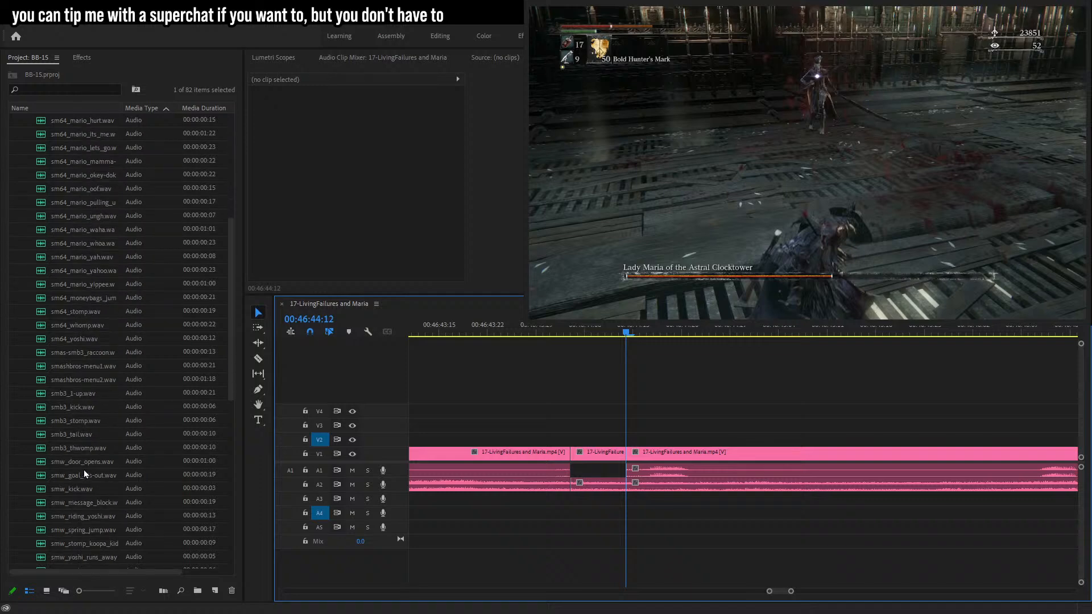
left_click_drag(84, 341, 583, 526)
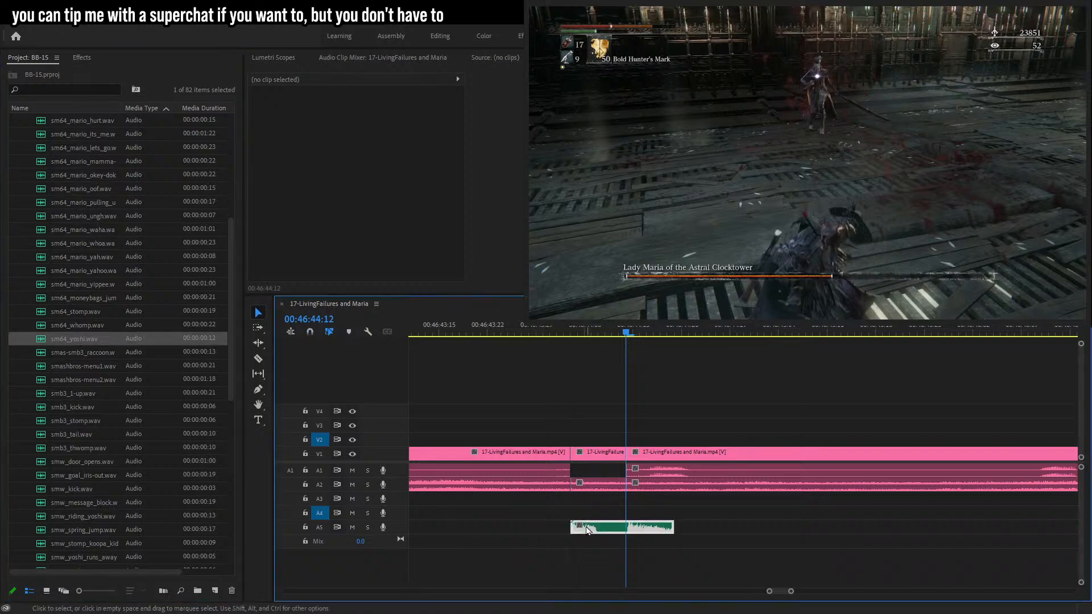
left_click(363, 127)
type("-6")
key("Return")
left_click_drag(619, 529, 614, 528)
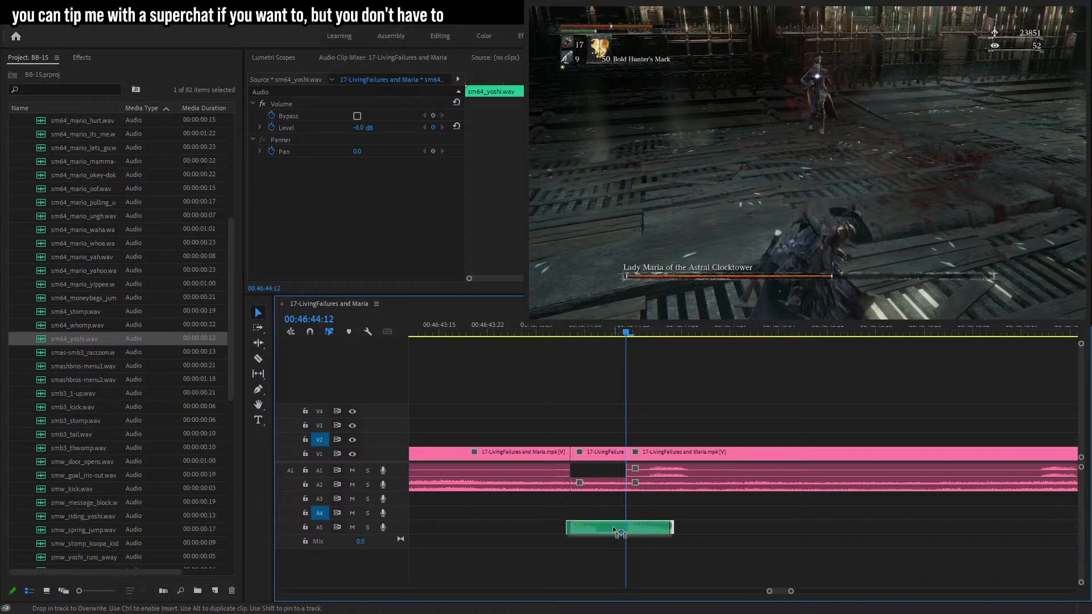
Play back the section with the yoshi sound effect and check the clip's volume level.
left_click(475, 323)
key("space")
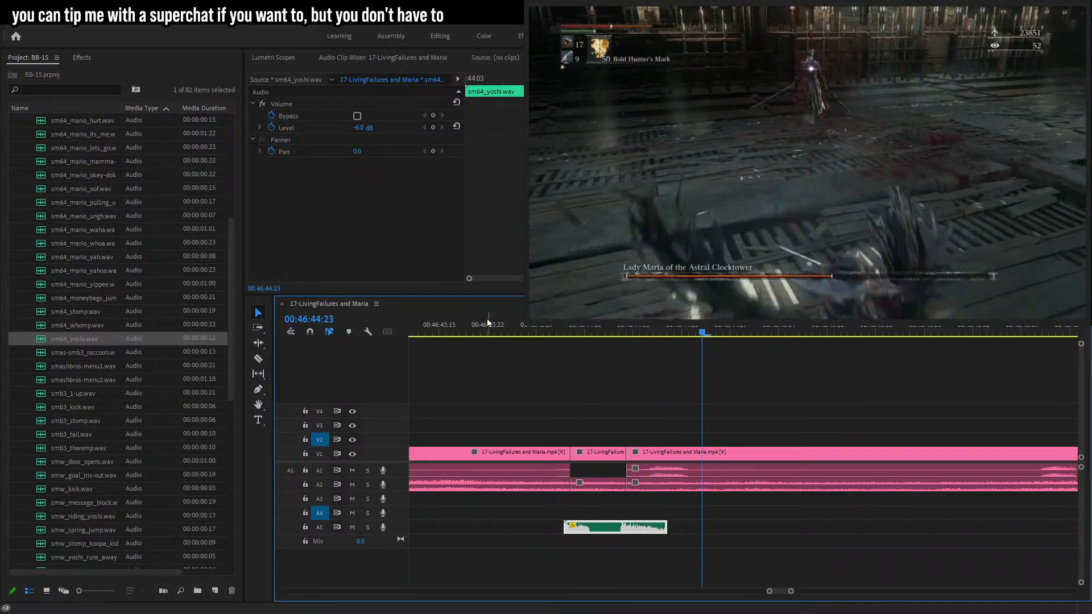
left_click_drag(792, 591, 812, 591)
left_click(871, 536)
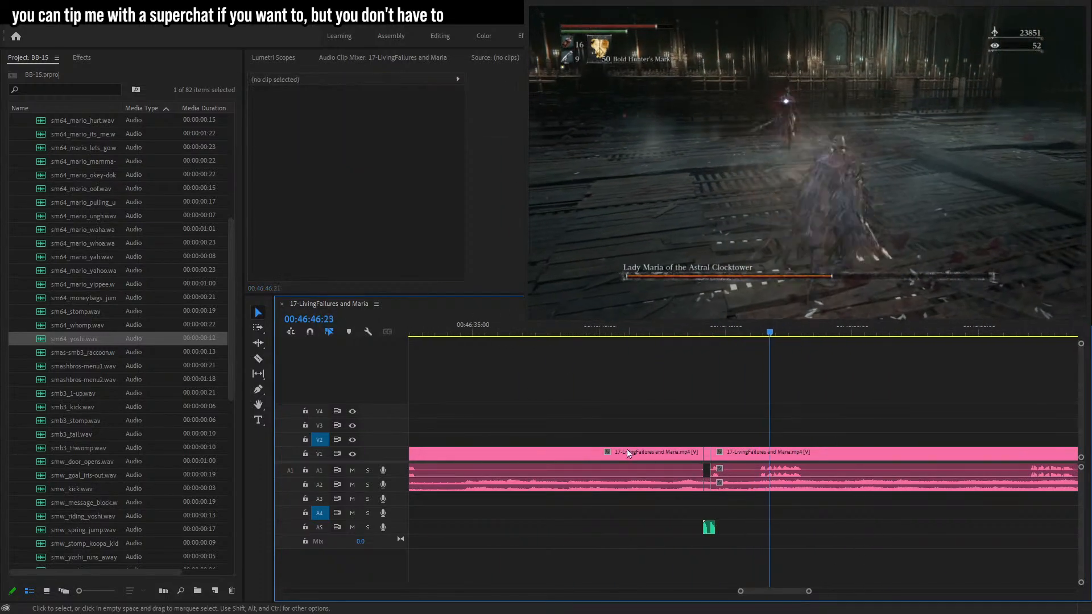
left_click(710, 531)
left_click(271, 127)
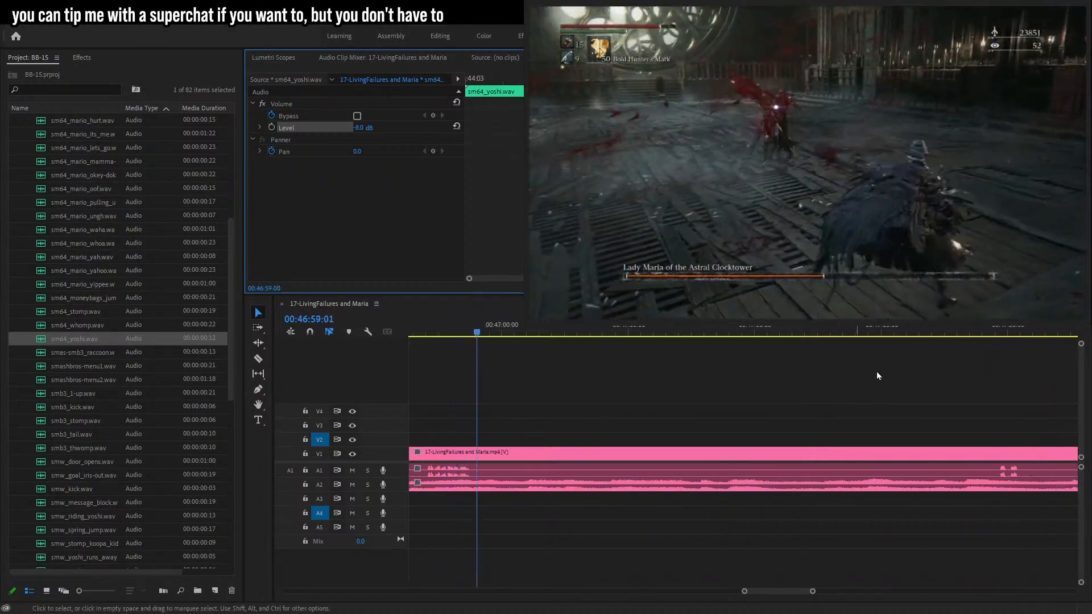
Scrub through the footage from about 00:47:19 to 00:48:20 to locate the next edit point.
left_click(985, 333)
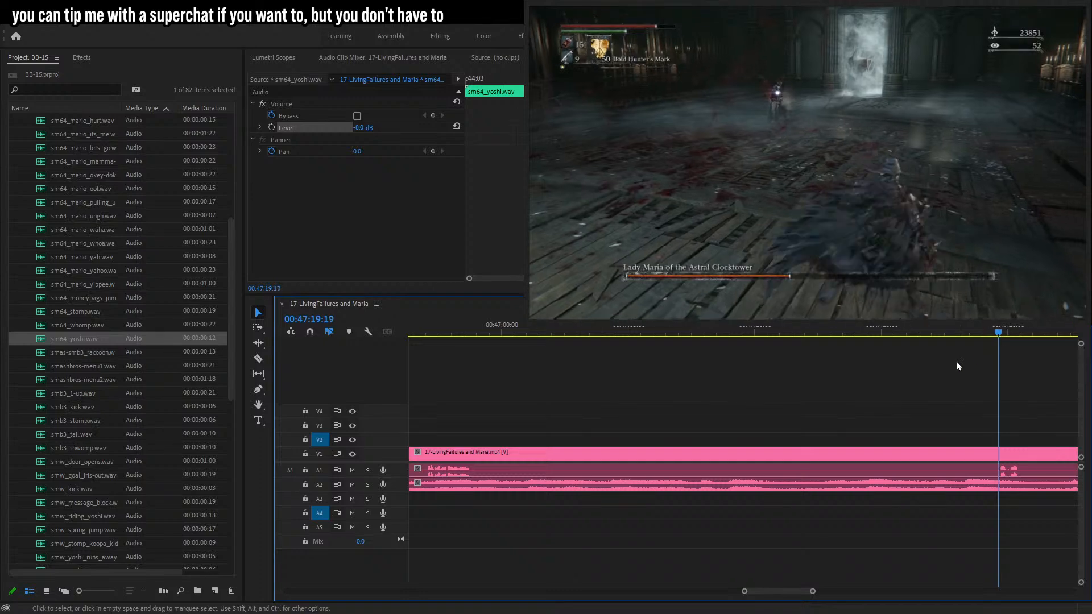
mouse_move(817, 592)
left_mouse_down()
mouse_move(845, 592)
mouse_move(821, 595)
mouse_move(834, 591)
left_mouse_up()
left_click(906, 328)
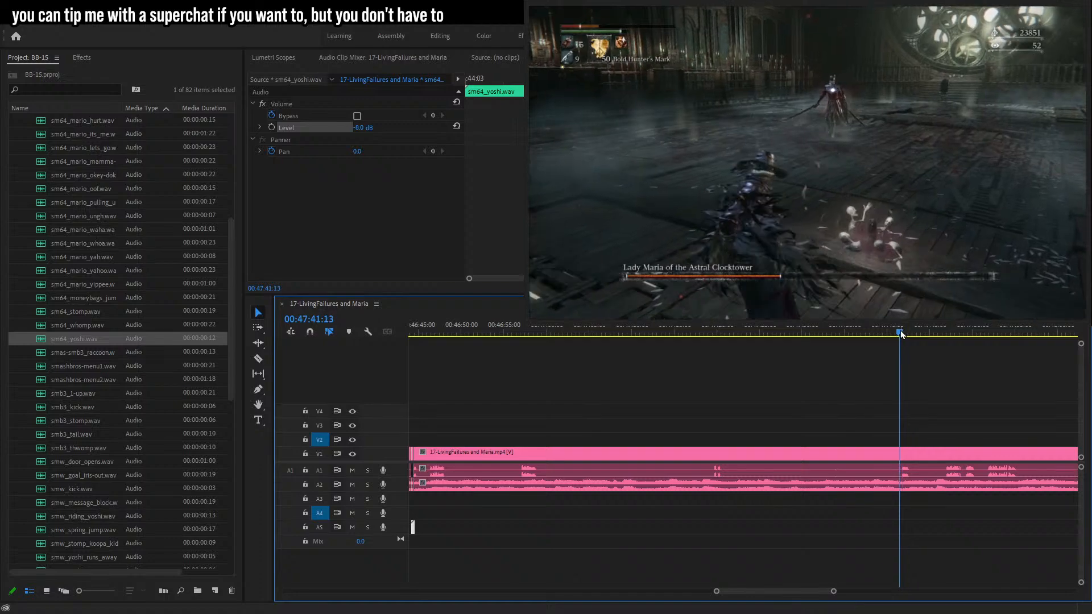
left_click(942, 330)
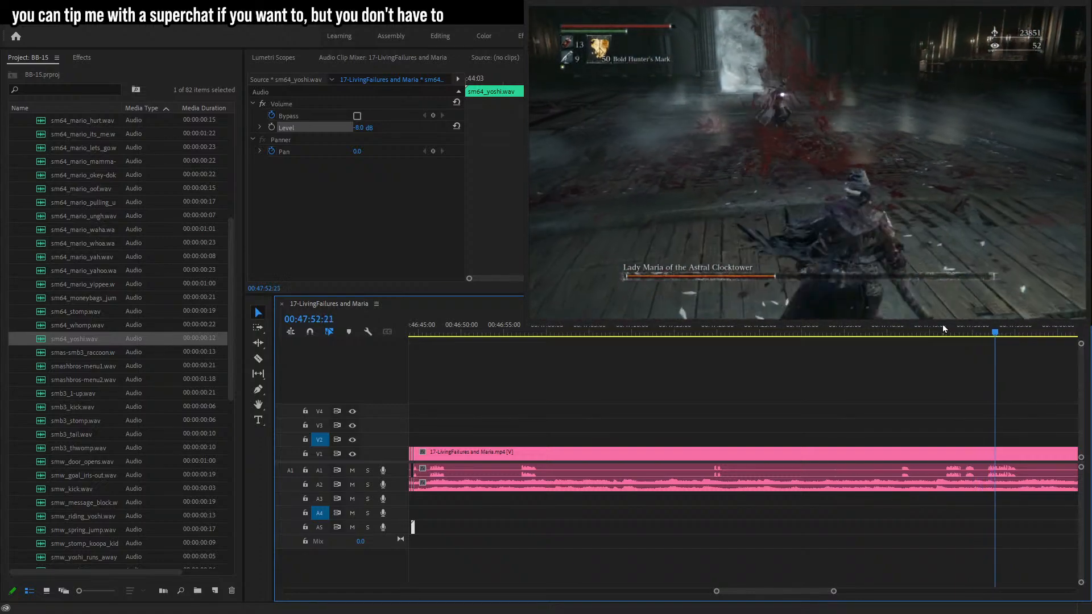
left_click_drag(832, 593, 823, 593)
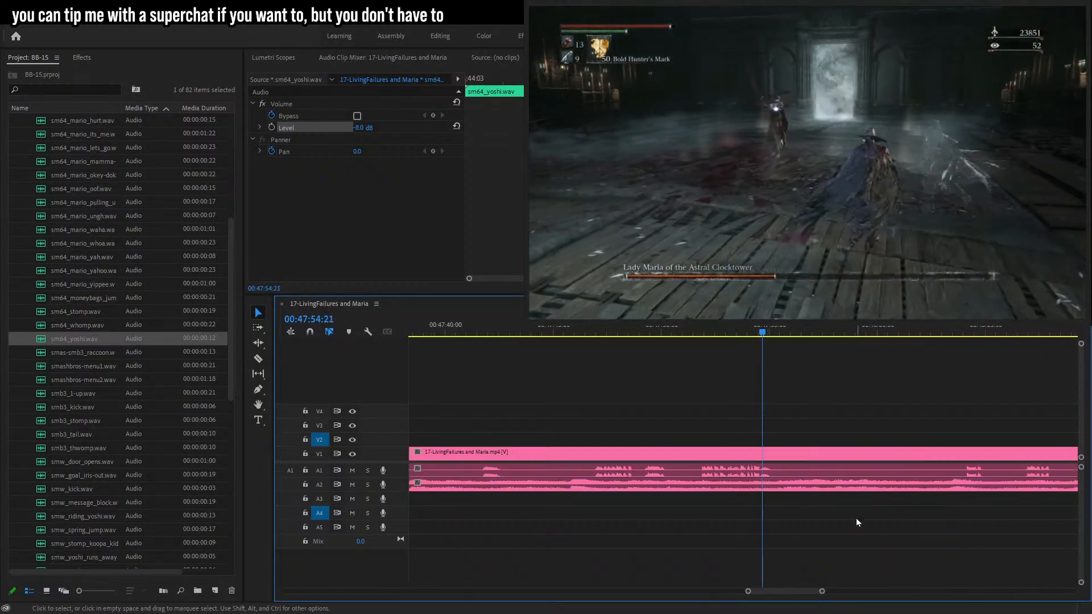
left_click(951, 333)
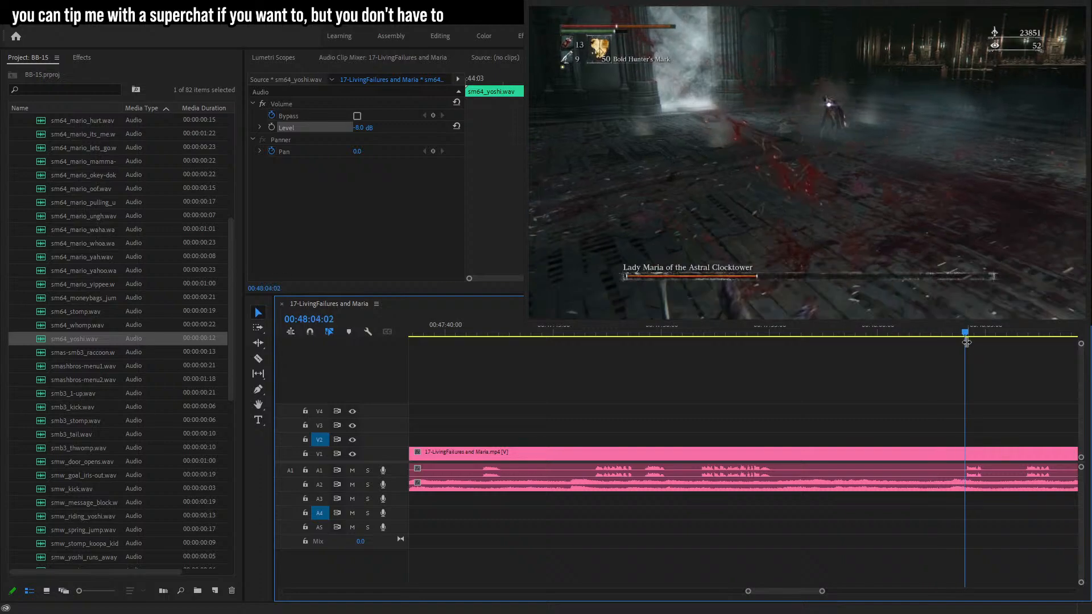
left_click(1023, 333)
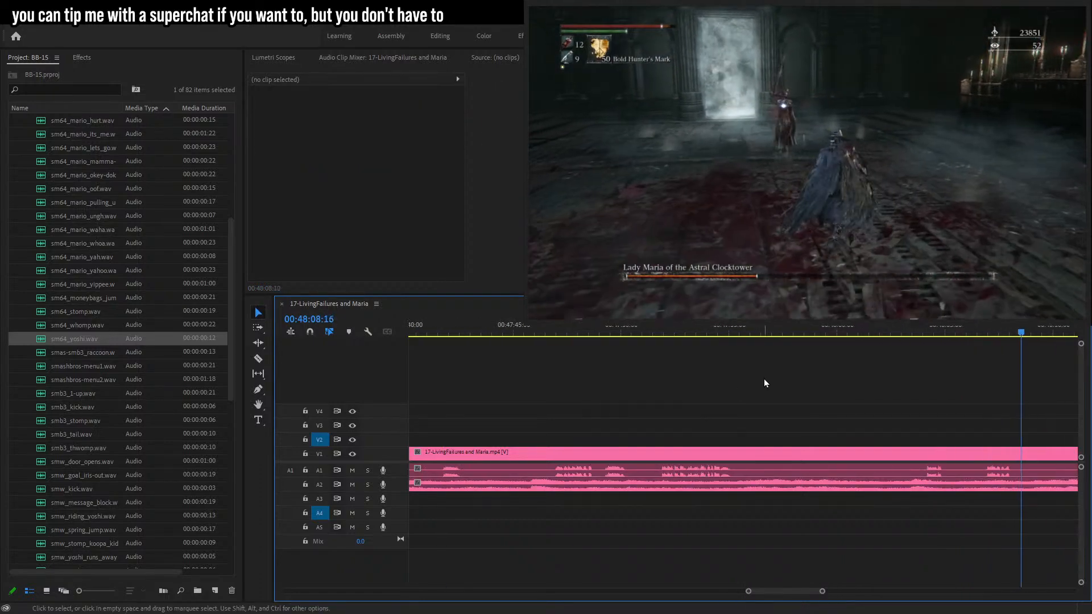
left_click_drag(823, 592, 834, 592)
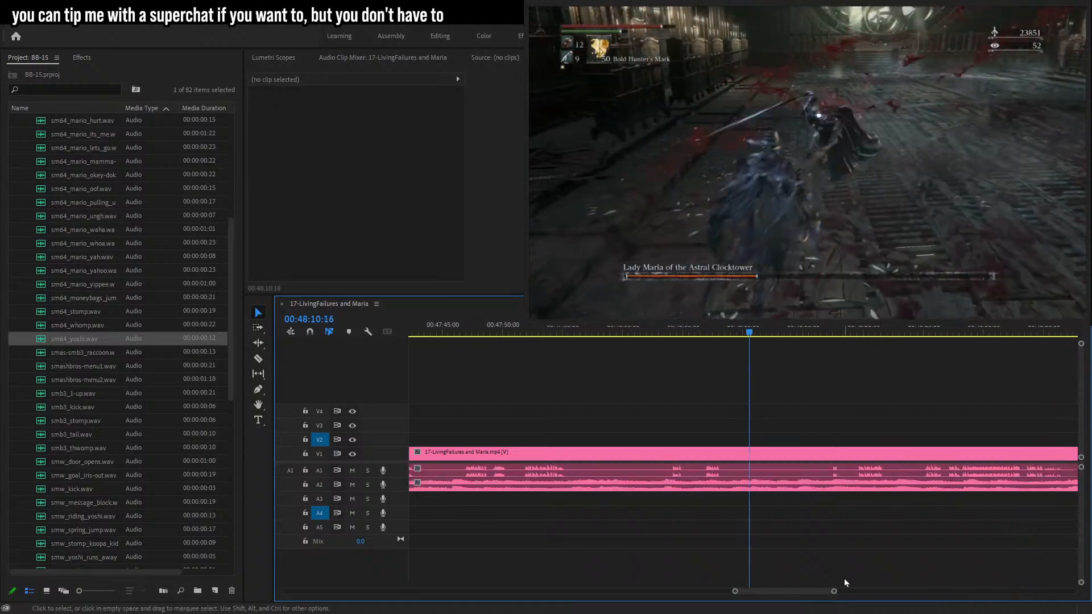
left_click(831, 332)
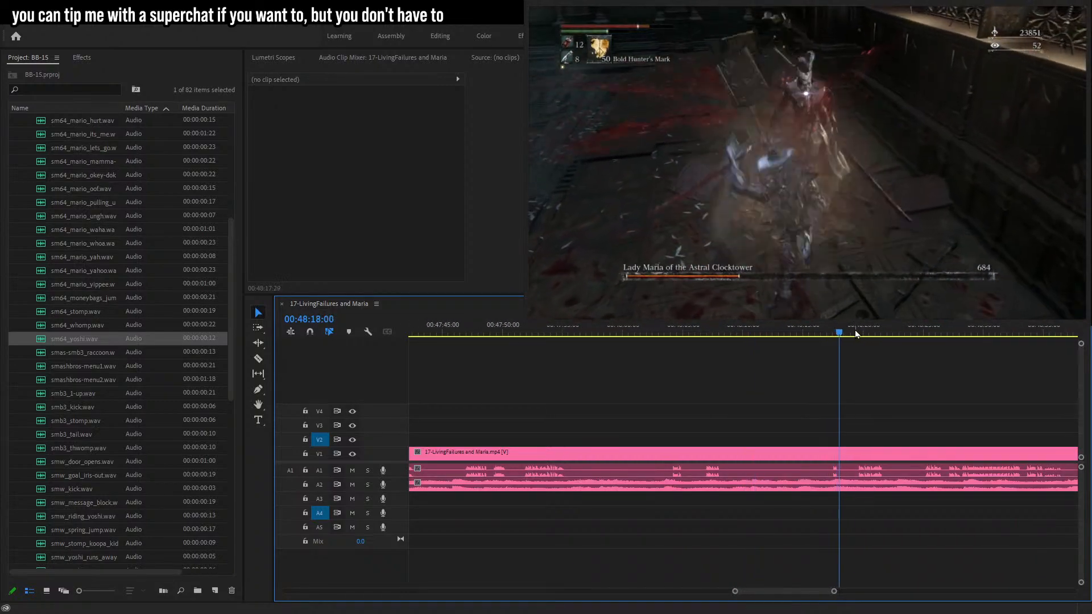
left_click(860, 334)
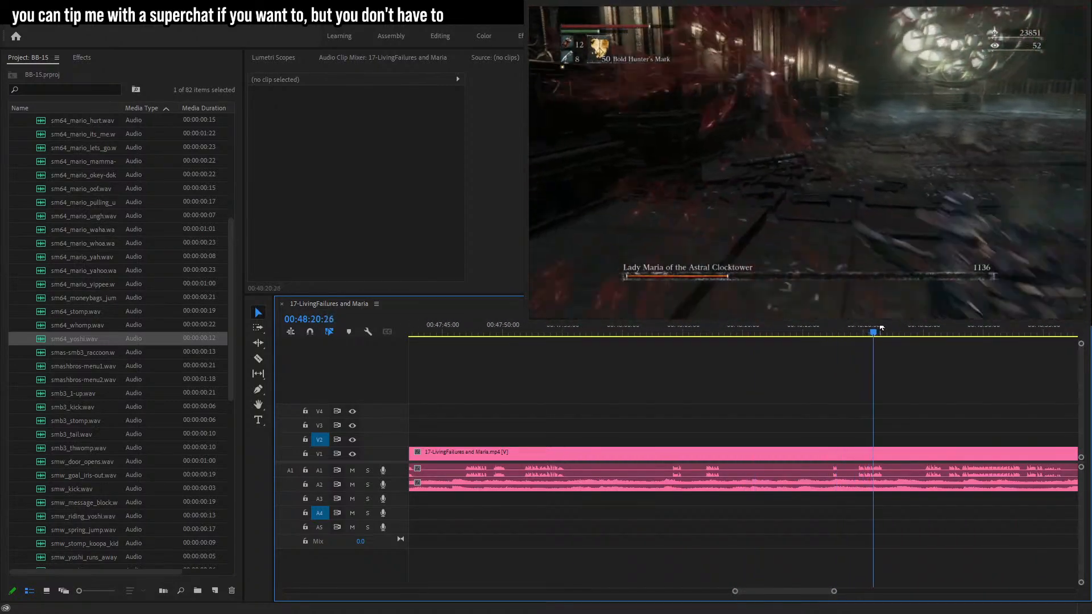
left_click(864, 333)
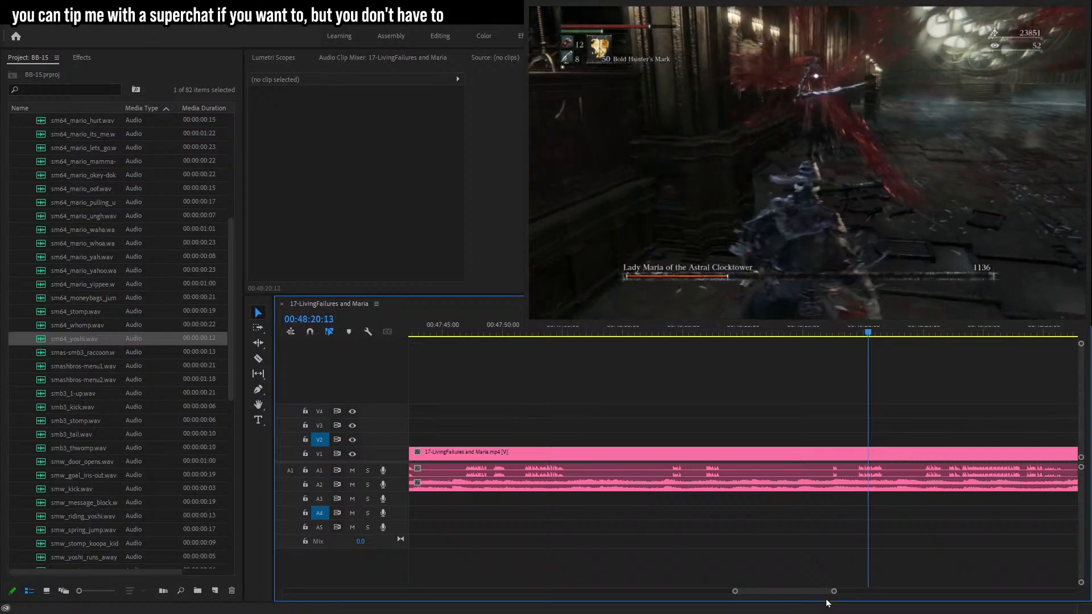
Split the gameplay clip at two points around 00:48:21 and delete the game audio between the cuts.
left_click_drag(834, 592, 793, 592)
key("c")
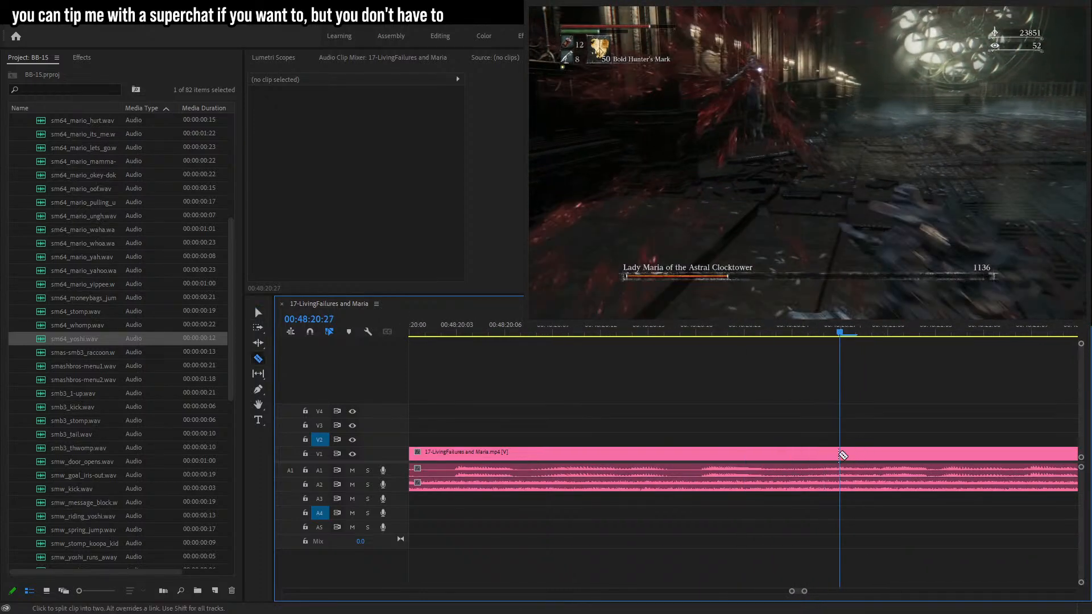
left_click(936, 453)
left_click(259, 313)
left_click(892, 476)
key("Delete")
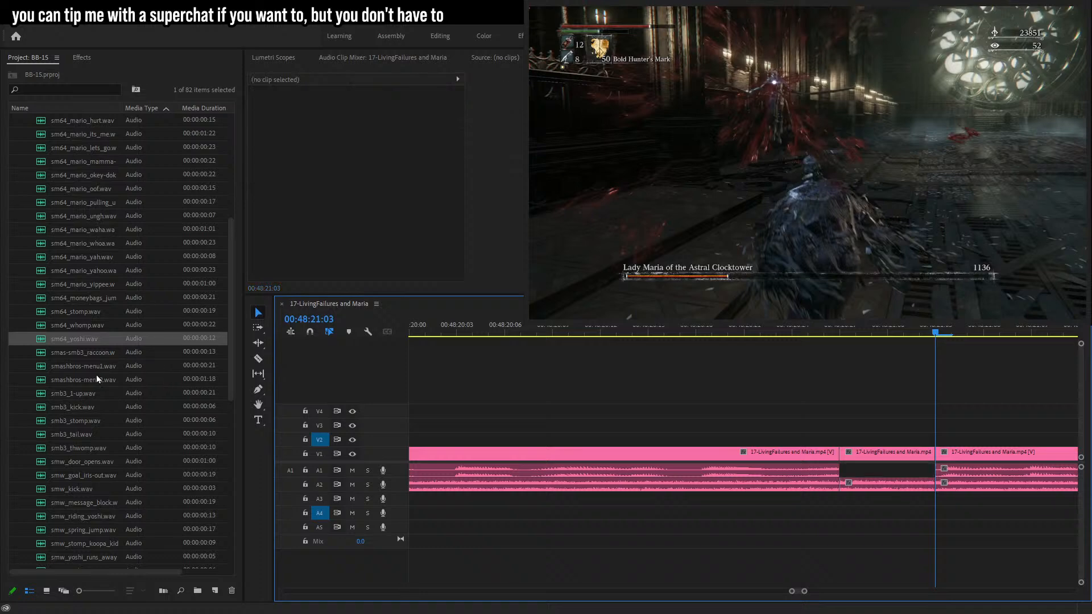
Place smb3_tail.wav on audio track A5 over the newly silenced gap.
scroll(97, 381, "down", 3)
left_click_drag(71, 338, 825, 529)
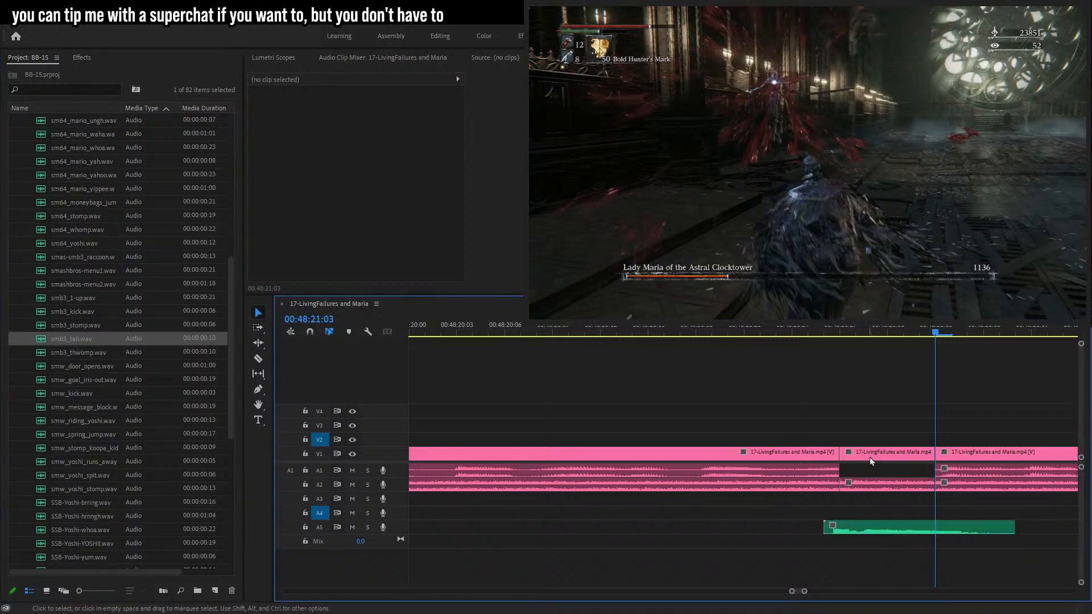
Play back the section with the tail sound and scrub forward through the footage to find the next edit point.
left_click(711, 336)
key("space")
left_click_drag(805, 593, 830, 591)
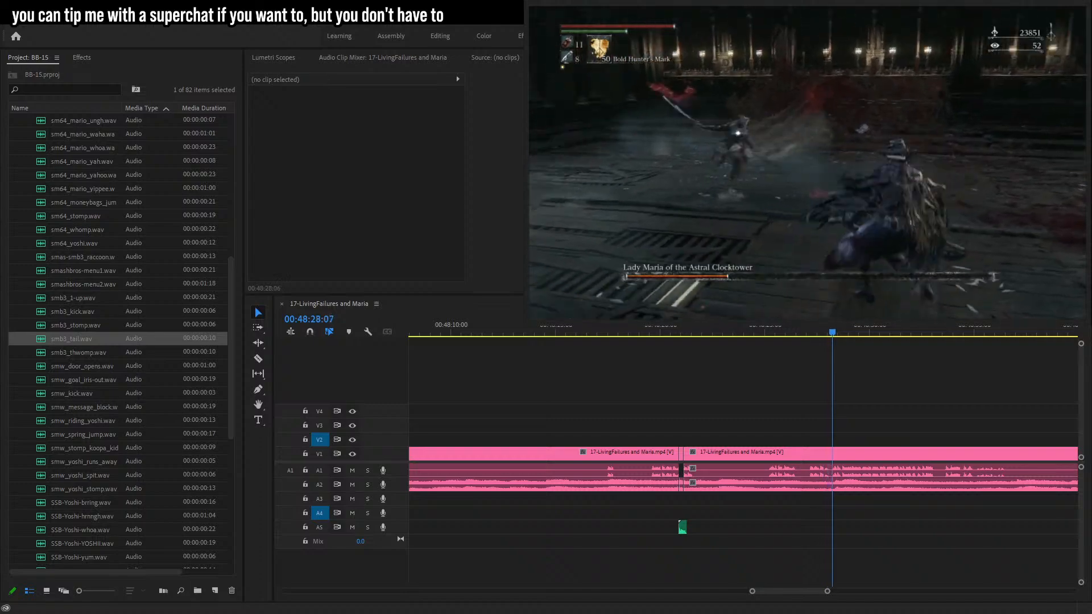
left_click(934, 516)
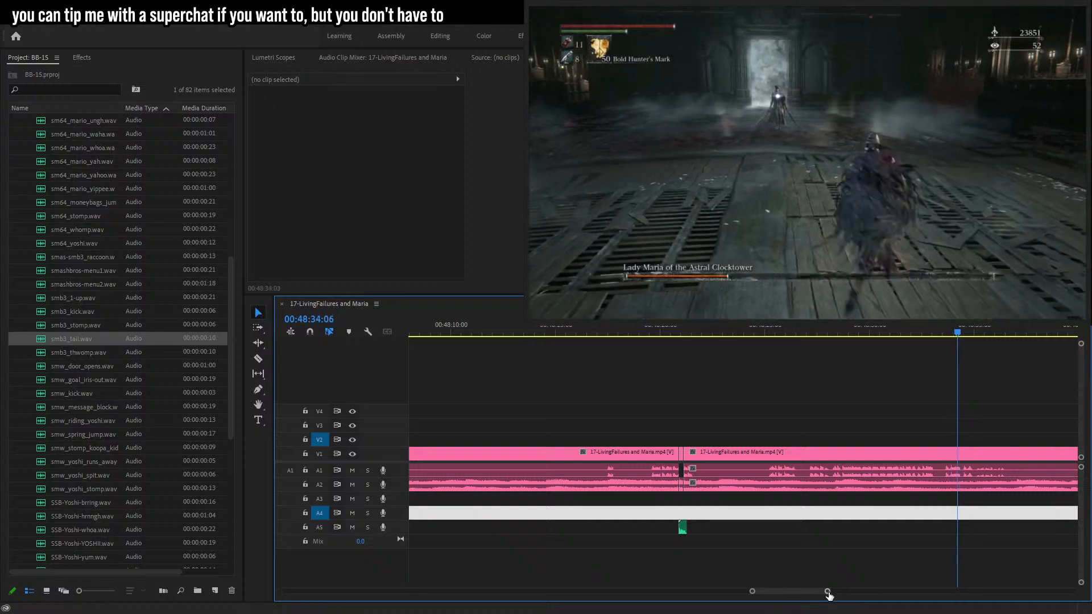
left_click(886, 559)
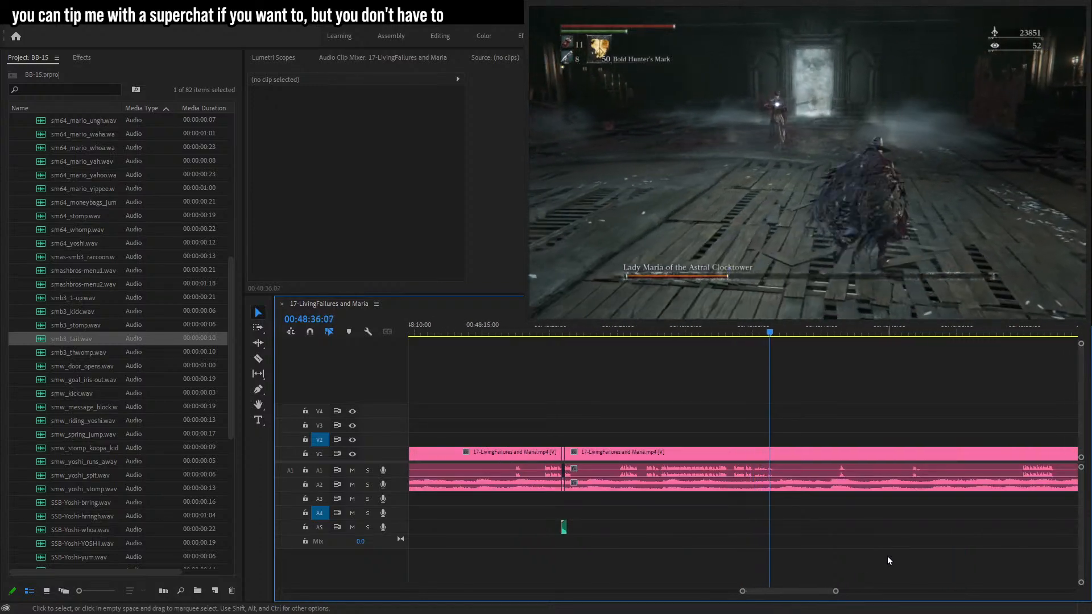
left_click(836, 333)
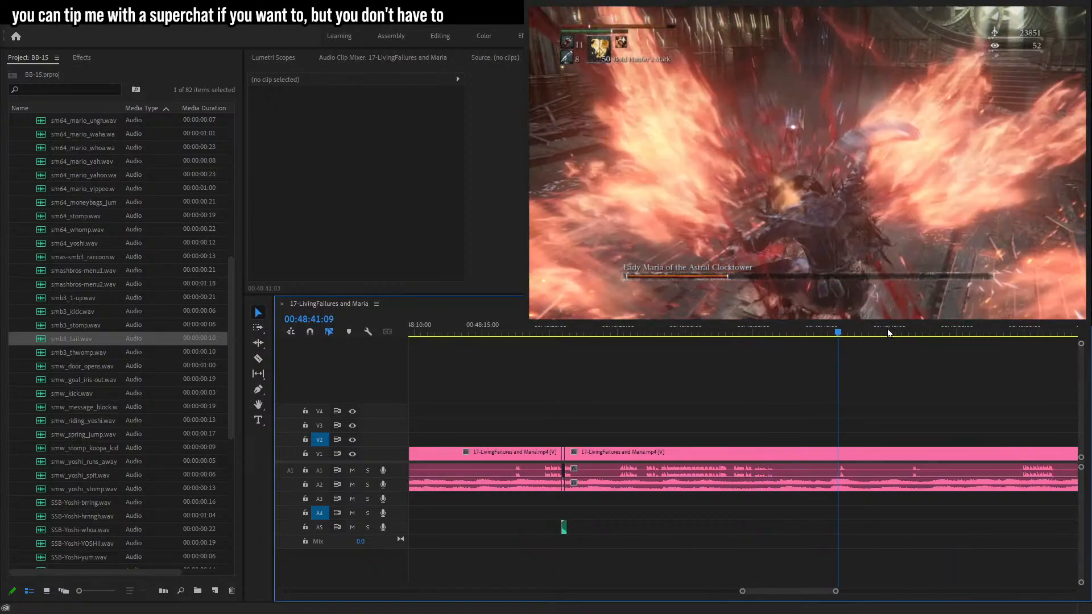
Split the gameplay clip at about 00:48:41:10 and 00:48:41:20 and delete the game audio between the cuts.
left_click_drag(835, 594, 796, 585)
left_click(468, 333)
key("c")
left_click(467, 453)
left_click_drag(504, 332, 544, 346)
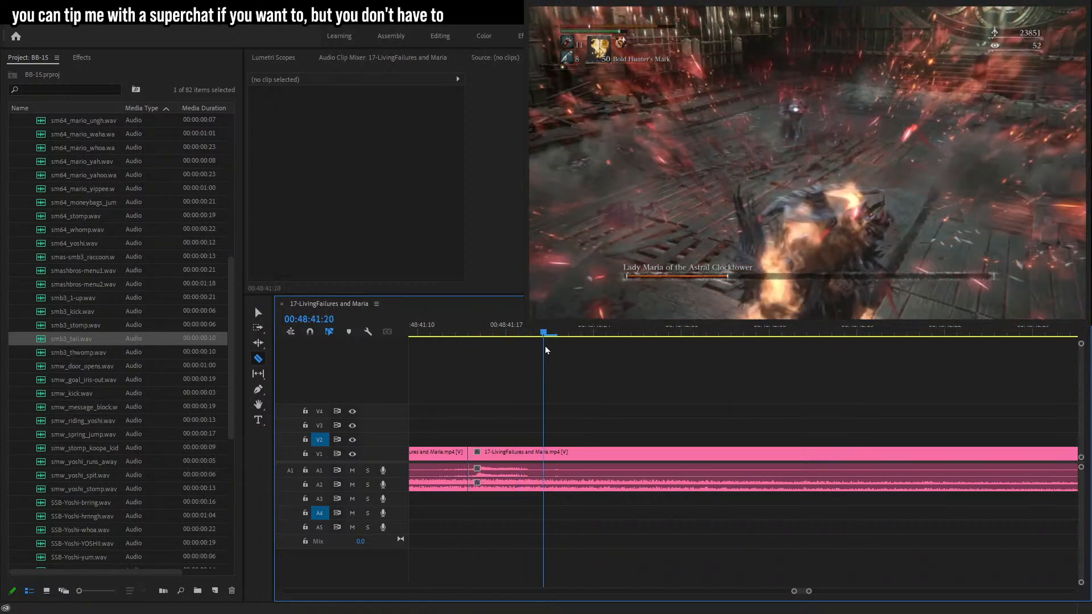
left_click(556, 454)
left_click(259, 313)
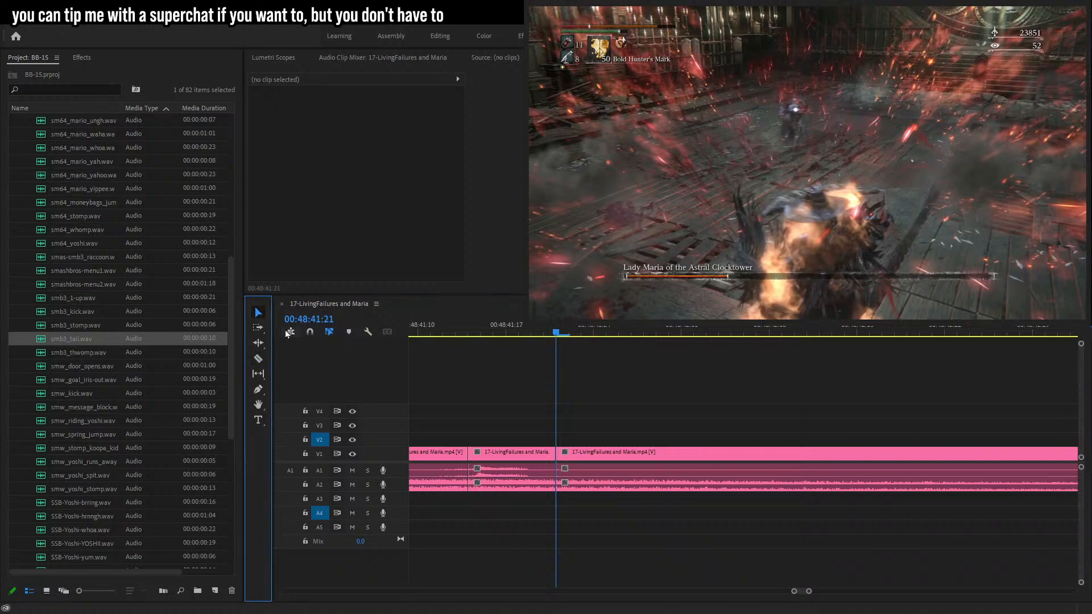
key("Delete")
Place smw_stomp_koopa_kid.wav on track A5 at the silenced gap and set its volume level to 4 dB.
left_click_drag(74, 393, 105, 397)
scroll(101, 401, "down", 3)
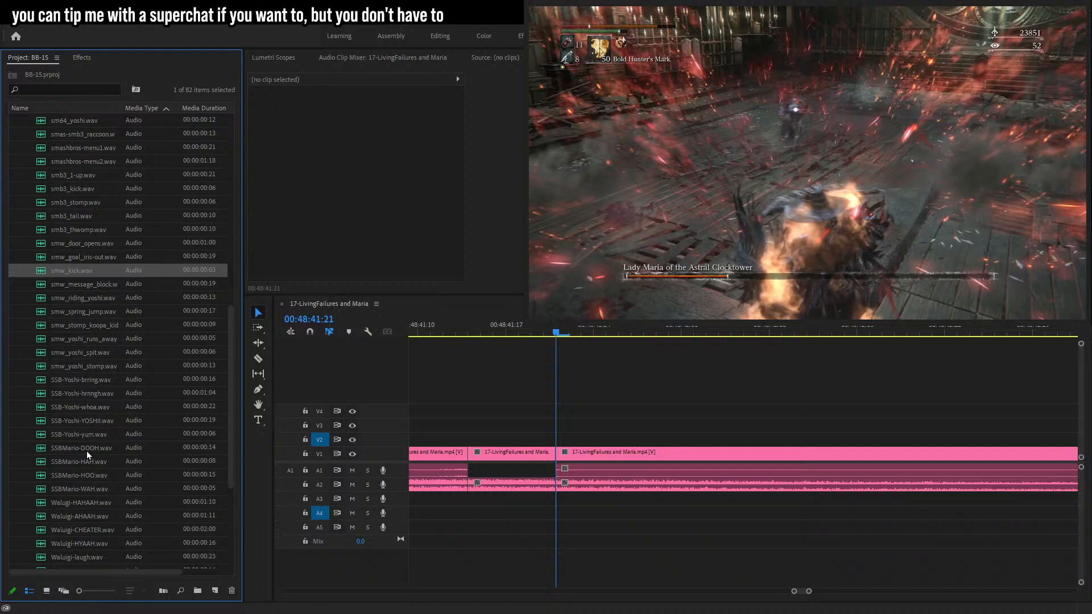
scroll(86, 450, "down", 2)
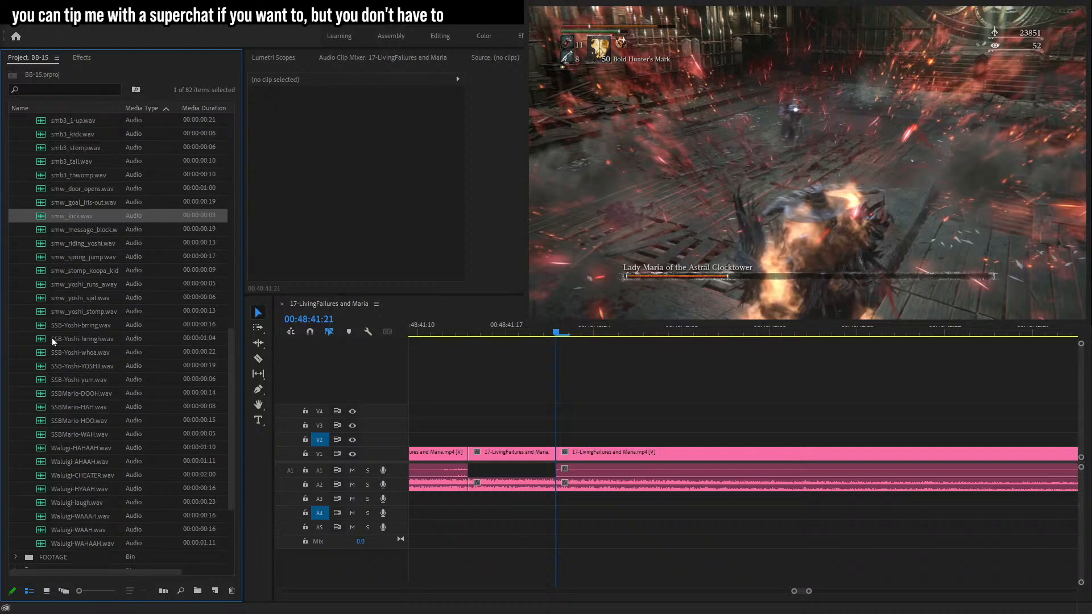
left_click_drag(81, 271, 540, 547)
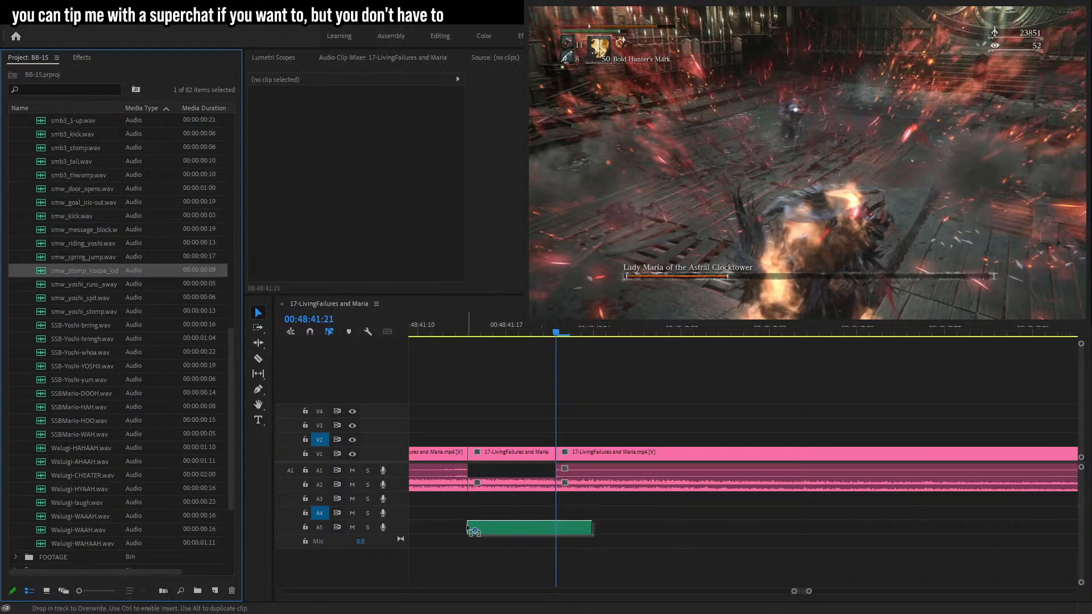
left_click_drag(462, 530, 461, 530)
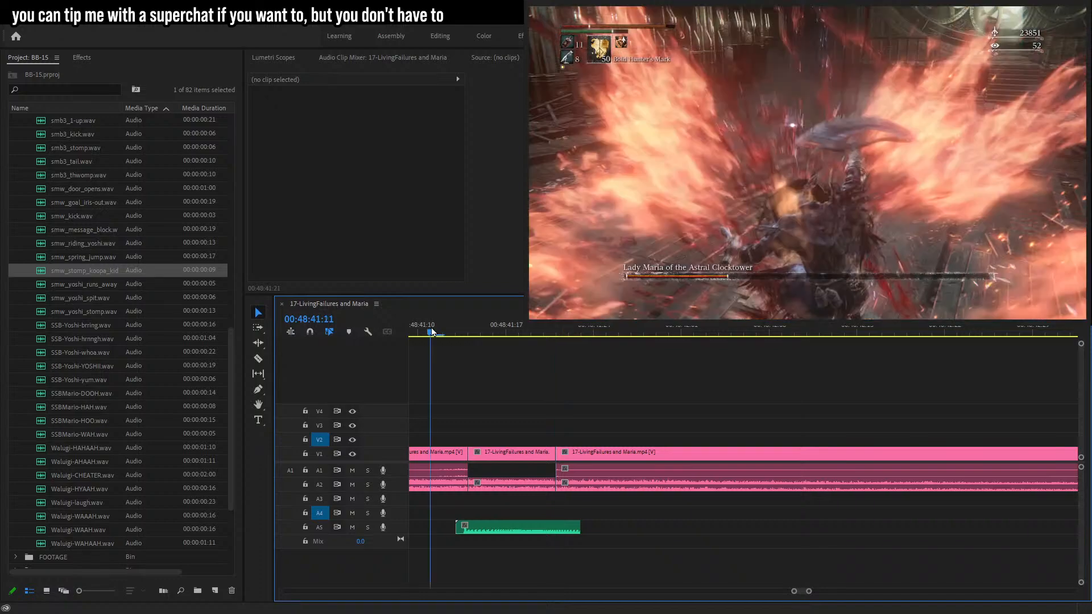
left_click(541, 527)
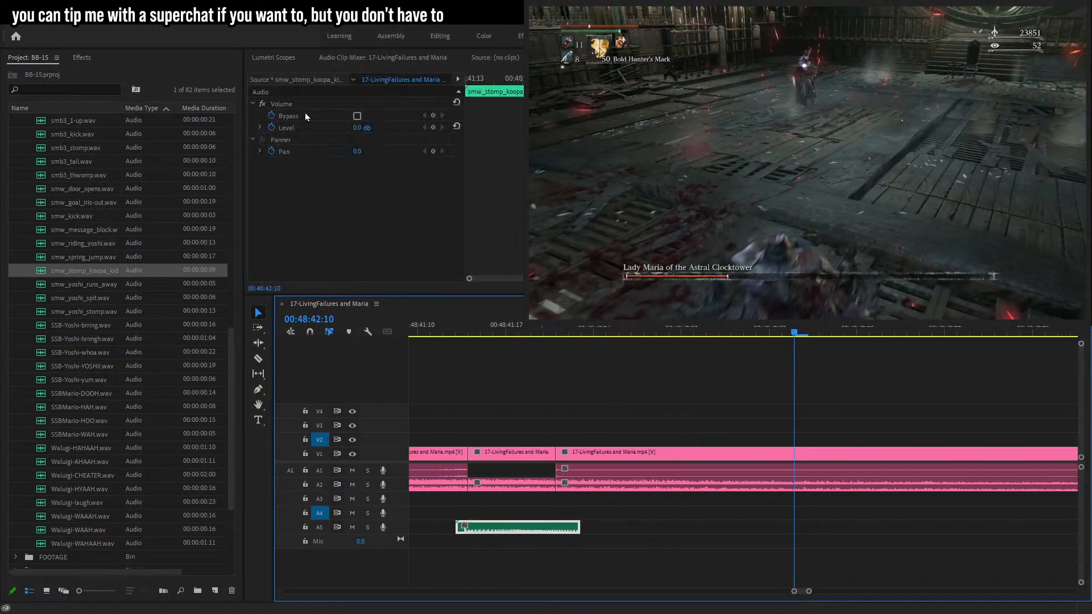
left_click(359, 127)
type("4")
key("Return")
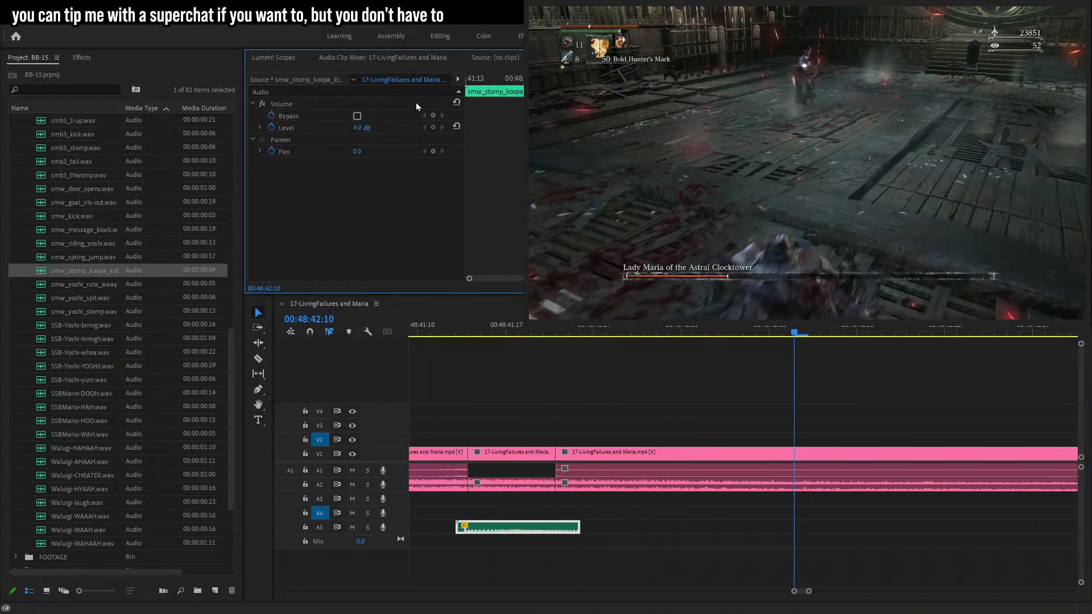
Scrub through the footage from about 00:48:42 to 00:49:31 to locate the next edit point.
left_click(438, 323)
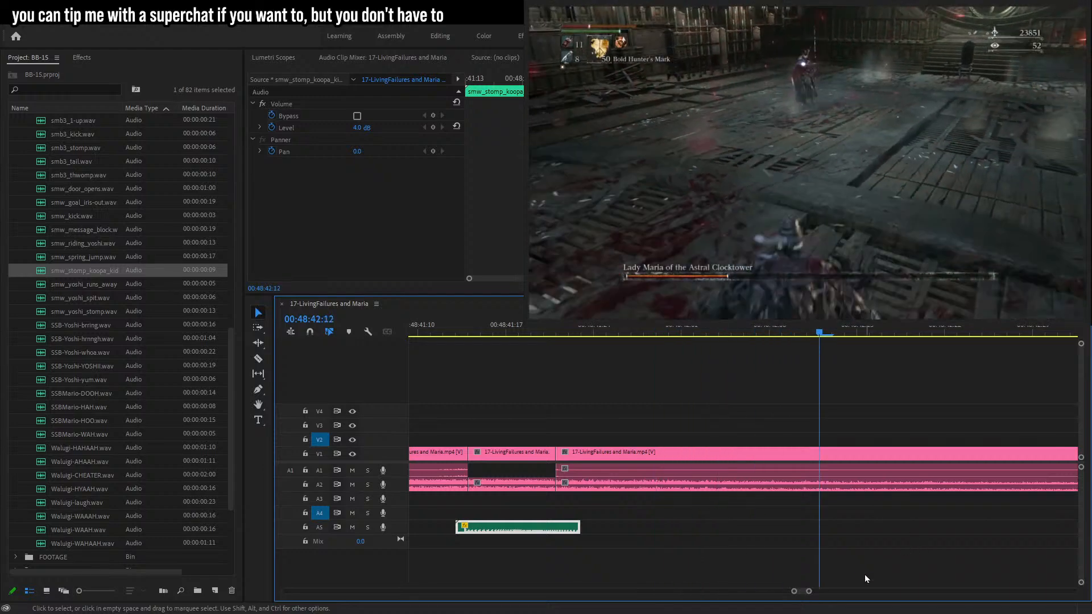
left_click_drag(816, 593, 823, 593)
left_click(967, 425)
left_click_drag(1033, 330, 1047, 327)
key("space")
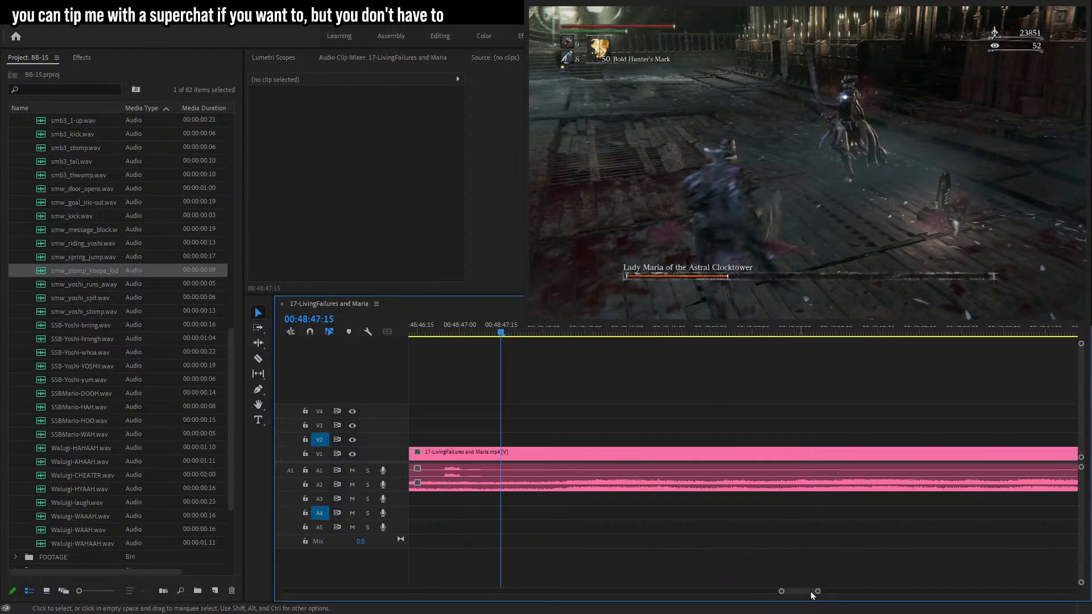
left_click_drag(819, 593, 838, 592)
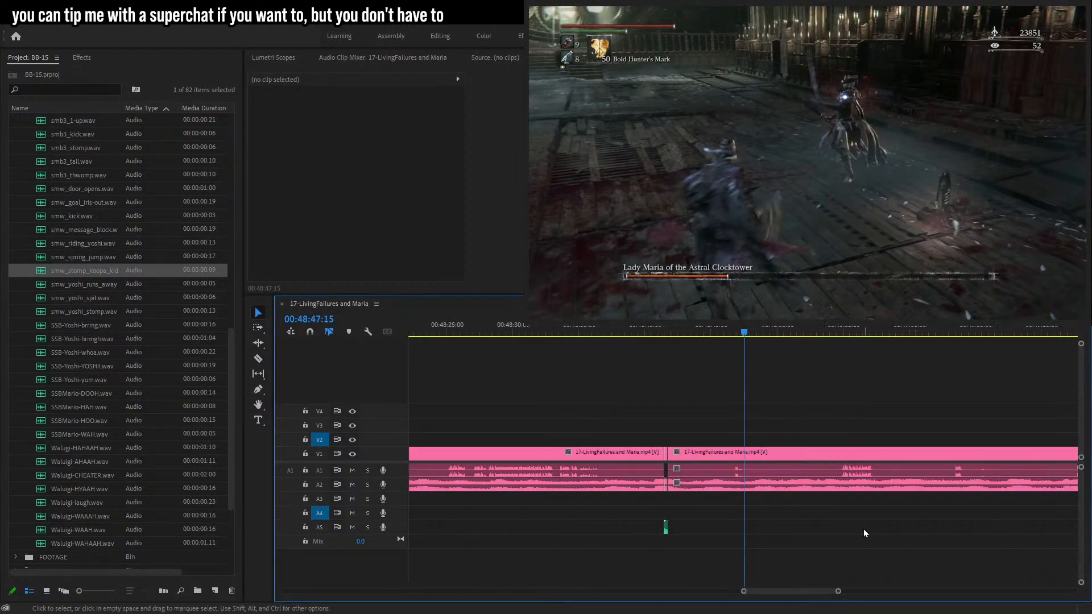
left_click(837, 330)
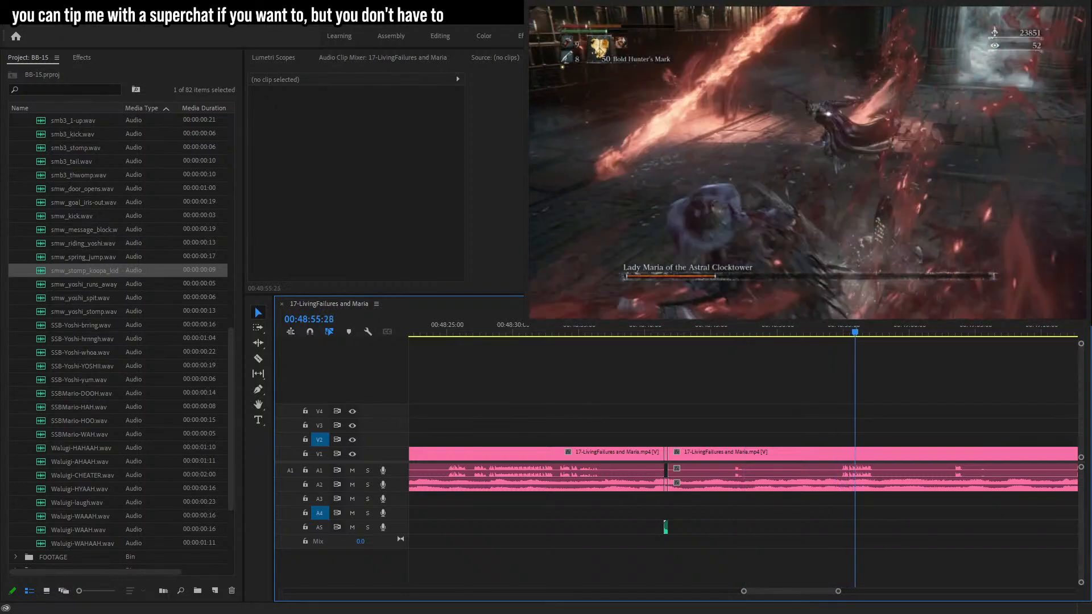
left_click(935, 332)
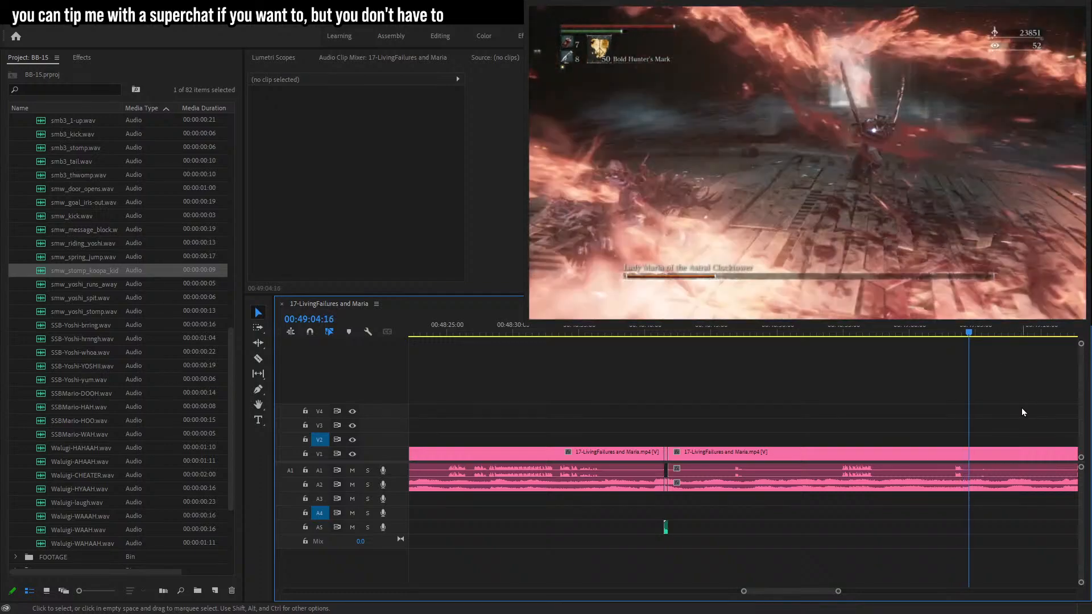
left_click_drag(839, 592, 846, 592)
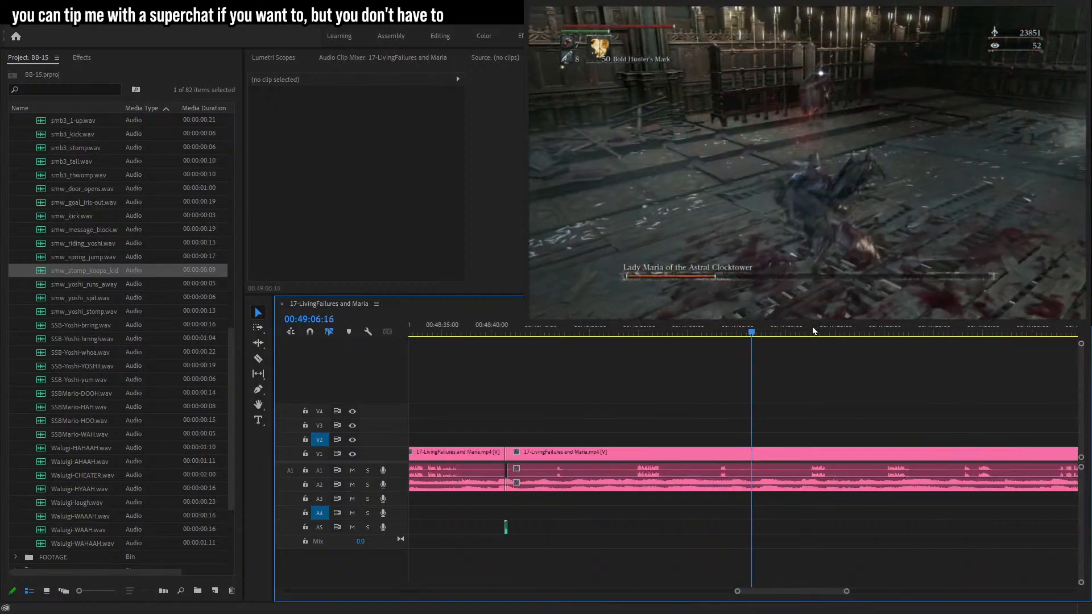
left_click(811, 327)
left_click(881, 333)
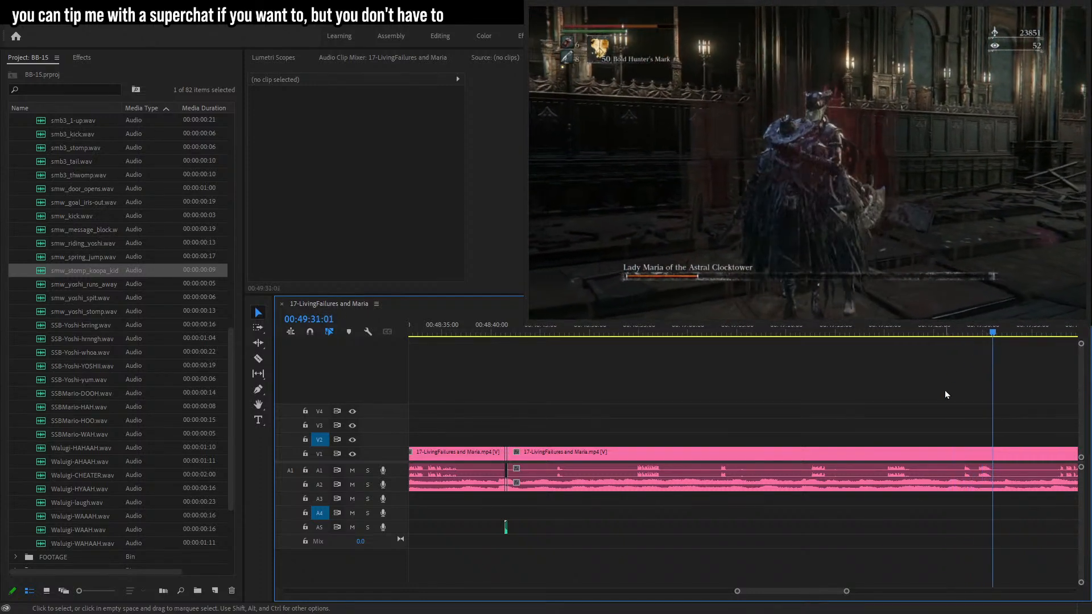
left_click_drag(848, 594, 813, 598)
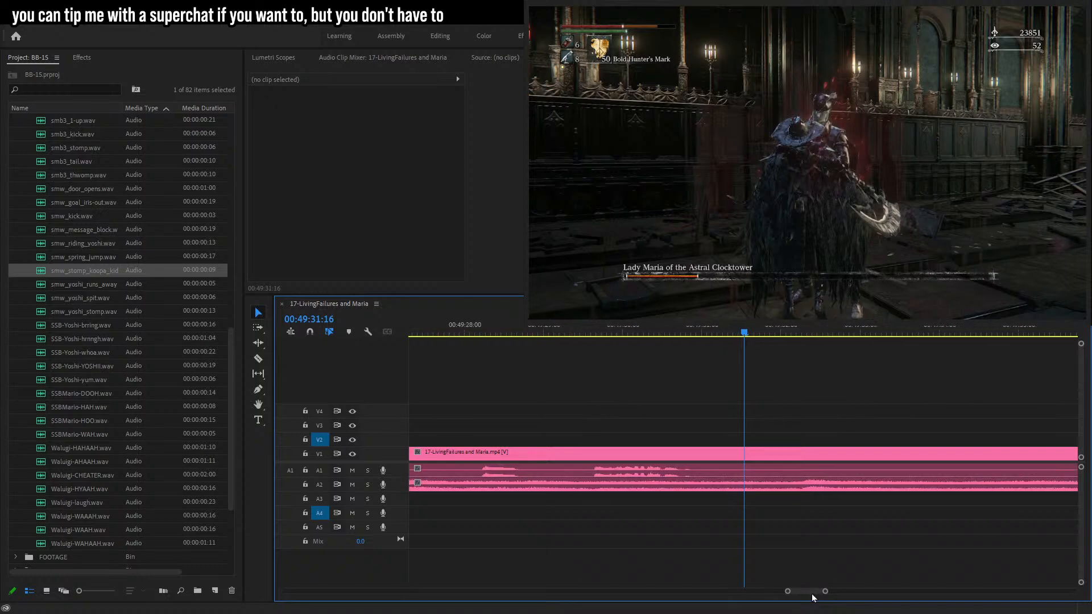
Split the gameplay clip at about 00:49:28:28 and 00:49:31 and delete the game audio between the cuts.
left_click_drag(502, 333, 540, 340)
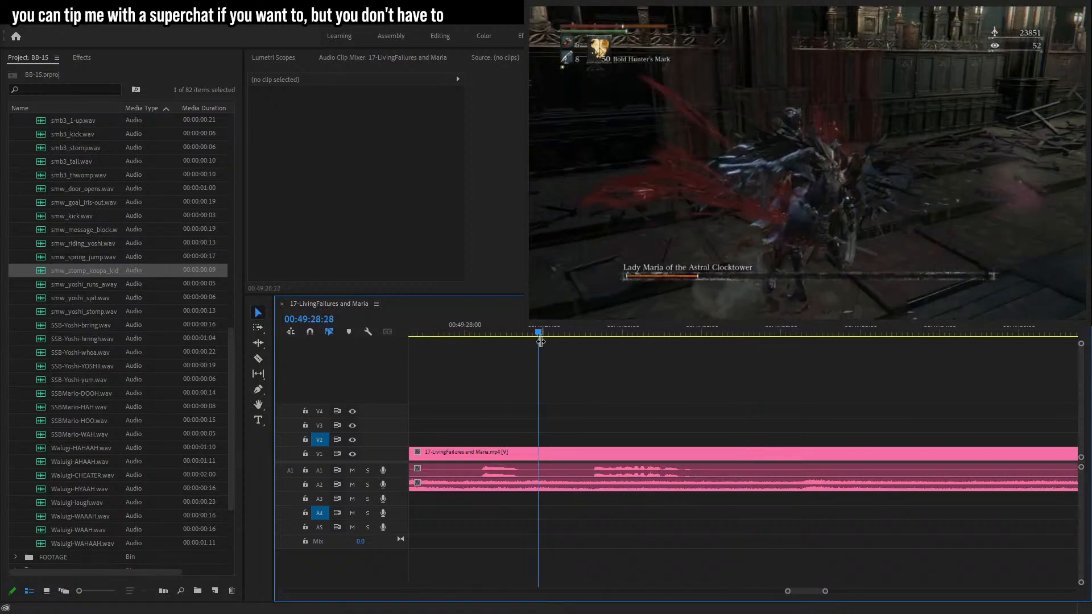
left_click(735, 454)
key("v")
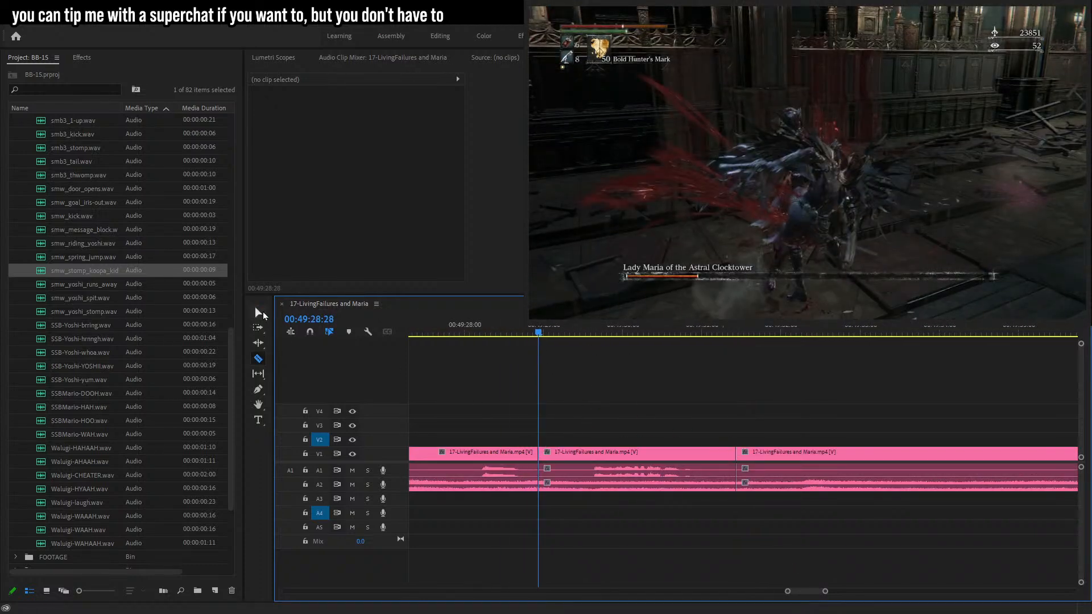
left_click(619, 472)
key("Delete")
Play back and scrub through the timeline from about 00:49:33 to 00:51:26 to review the edits.
key("space")
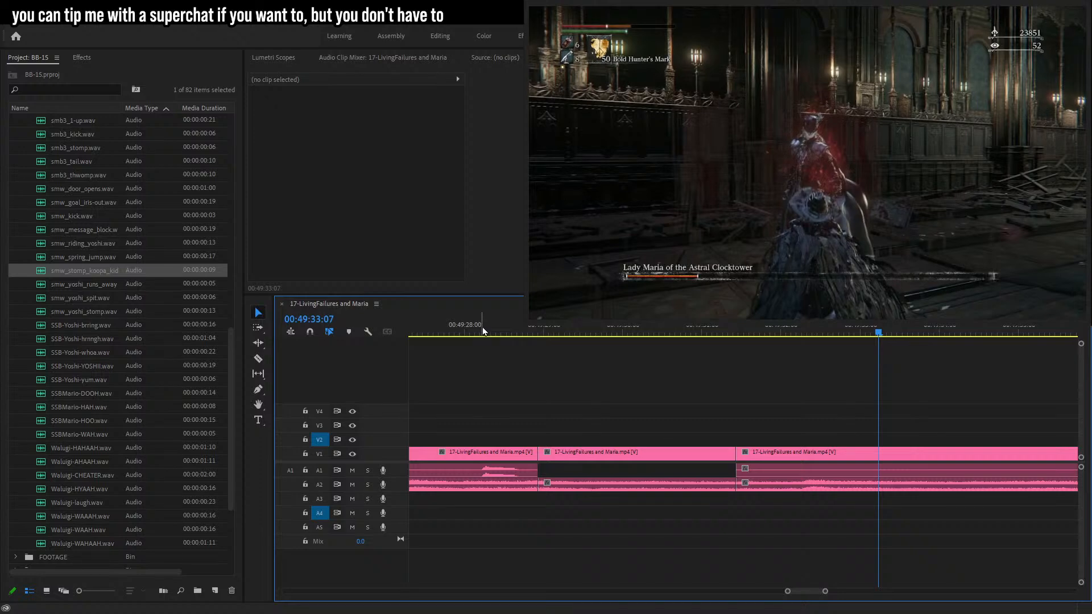
left_click_drag(825, 593, 836, 592)
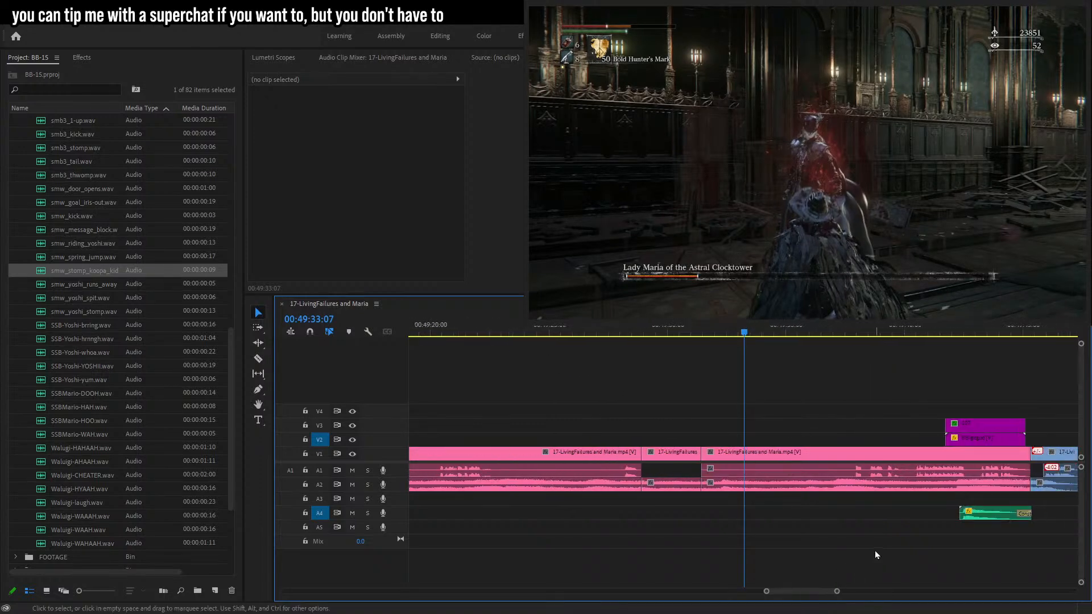
left_click_drag(769, 335, 856, 355)
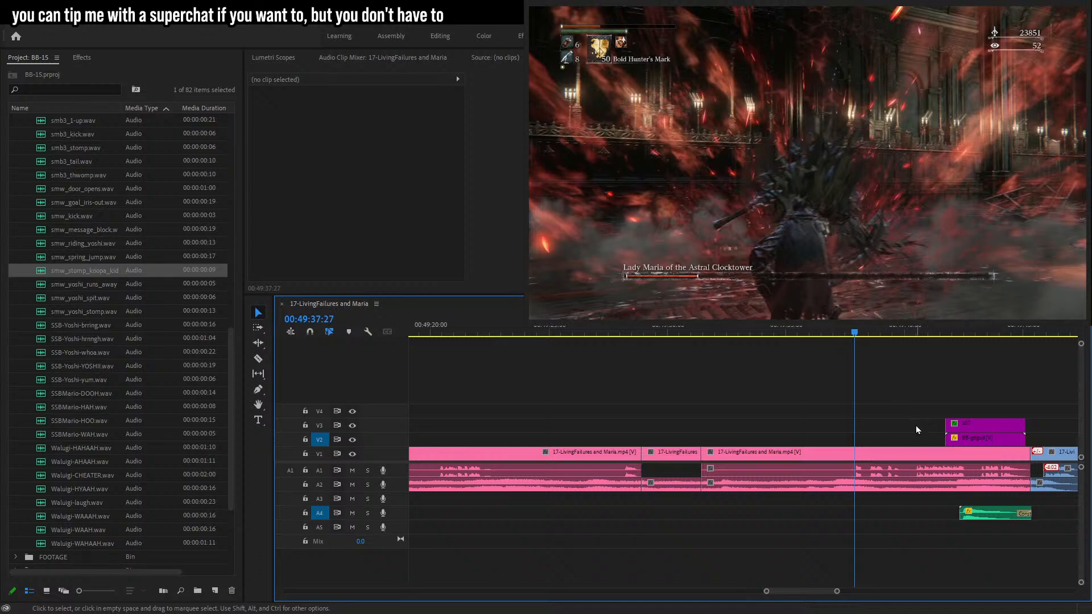
key("space")
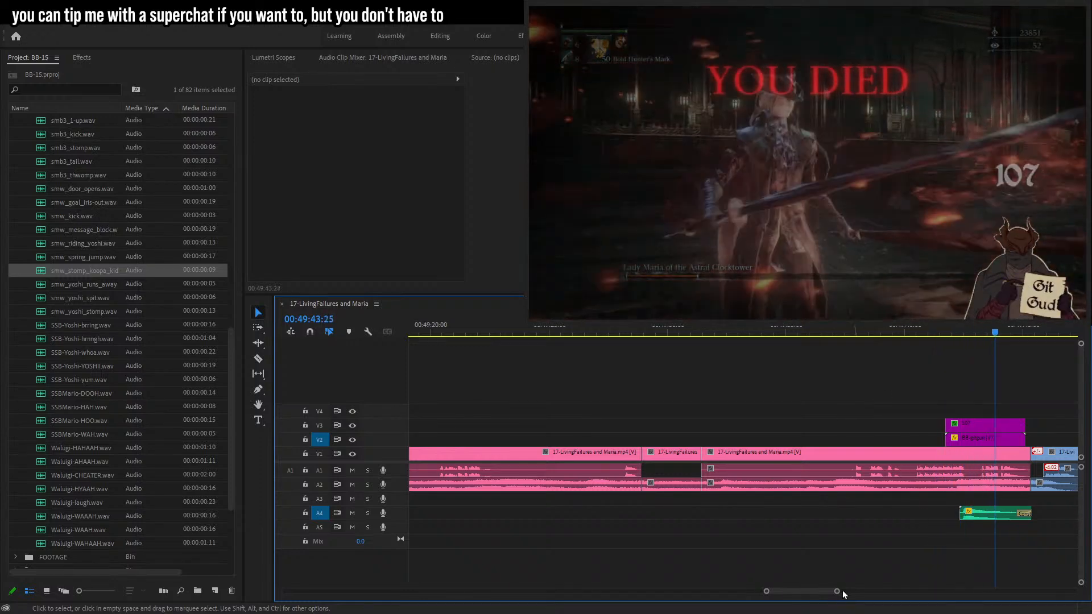
left_click_drag(837, 592, 839, 592)
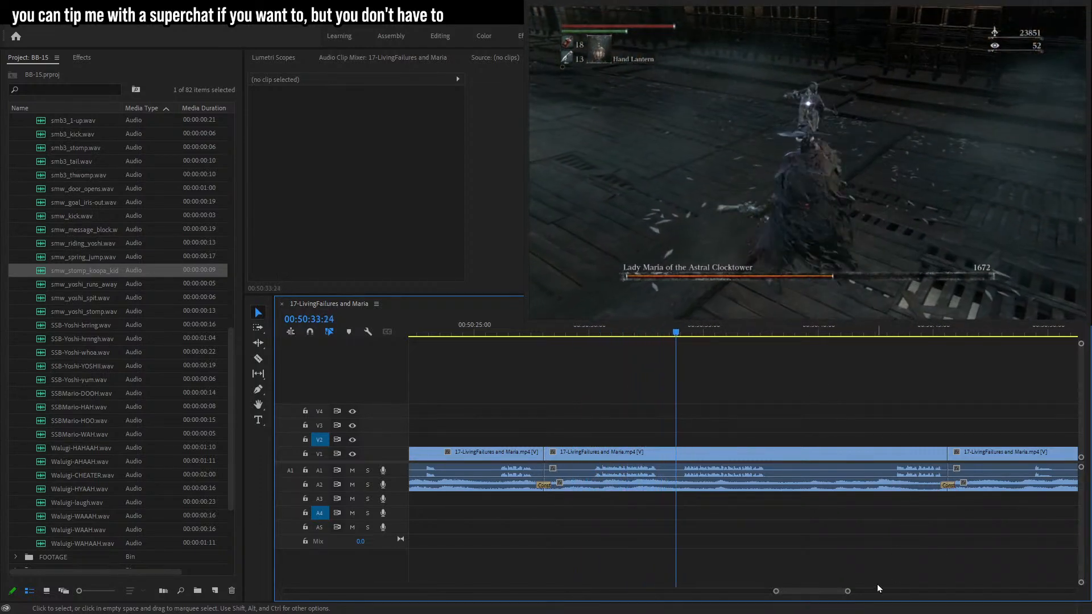
mouse_move(848, 592)
left_mouse_down()
mouse_move(857, 594)
mouse_move(845, 591)
left_mouse_up()
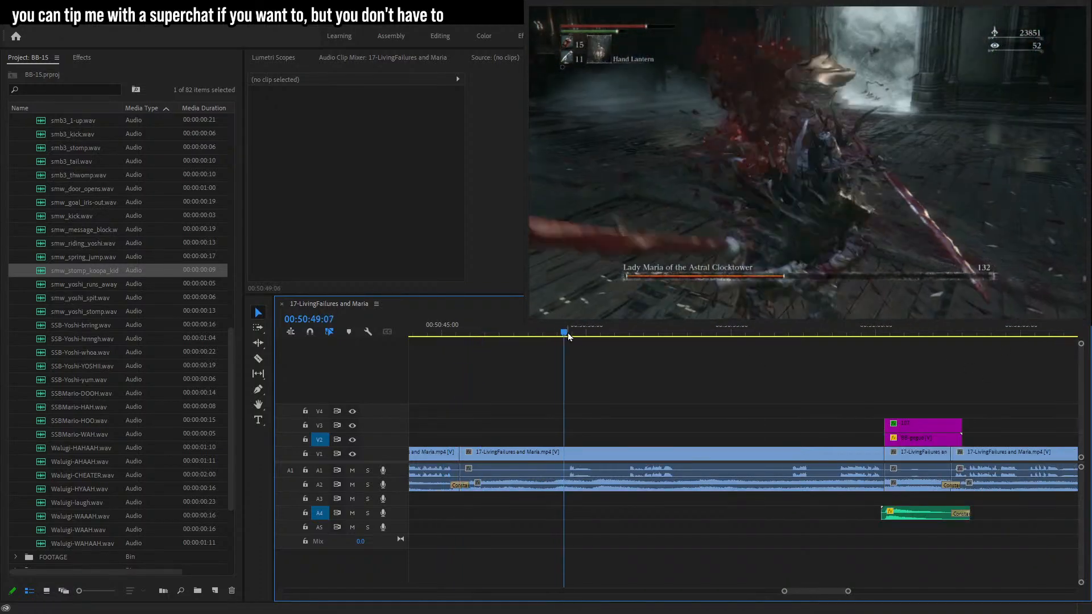
left_click_drag(848, 592, 862, 592)
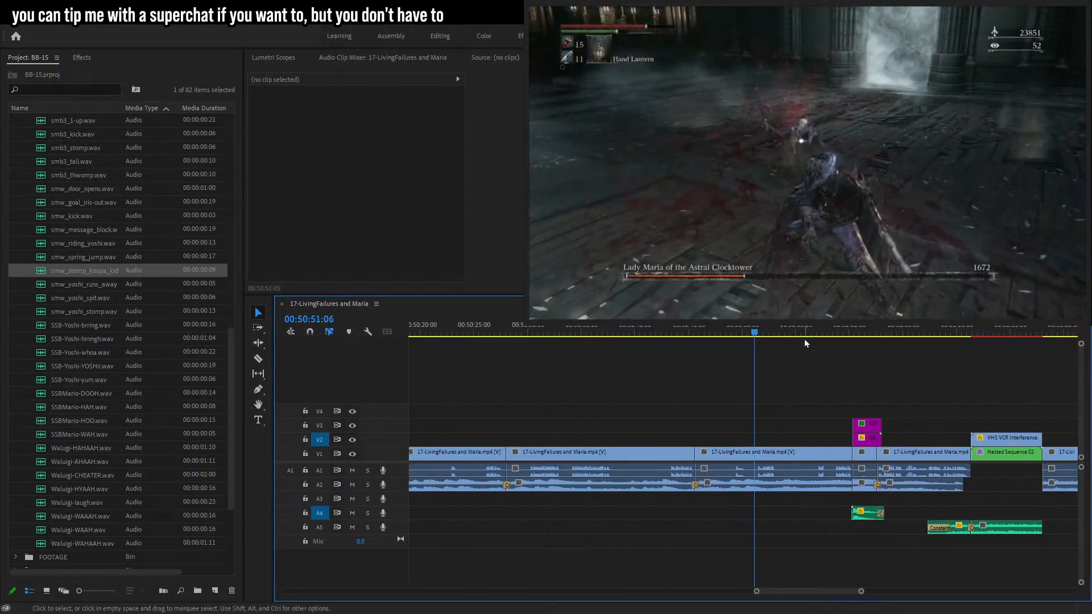
left_click(819, 332)
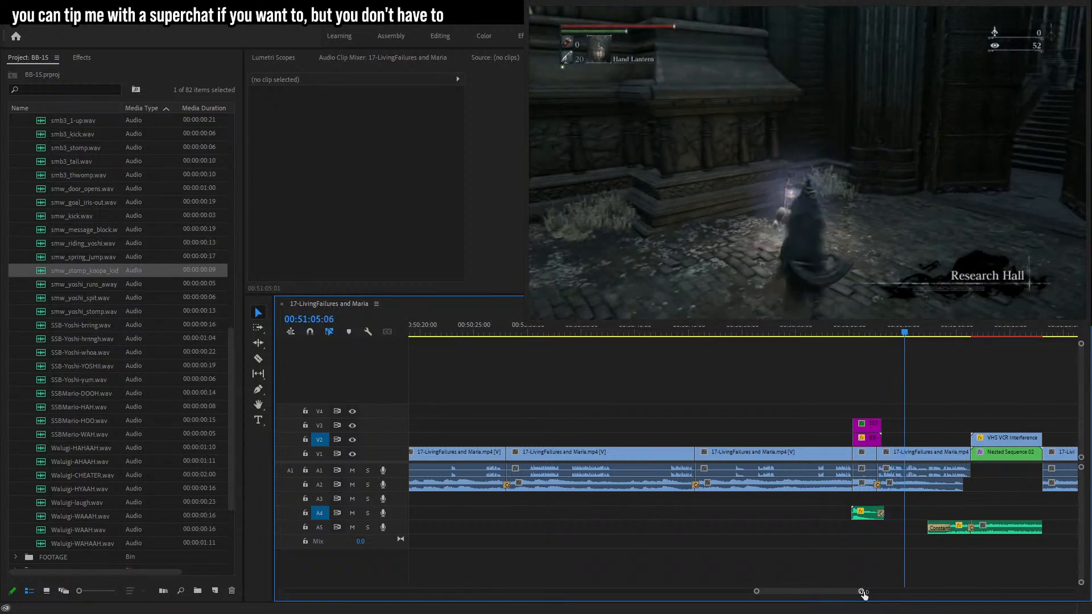
left_click_drag(863, 594, 853, 592)
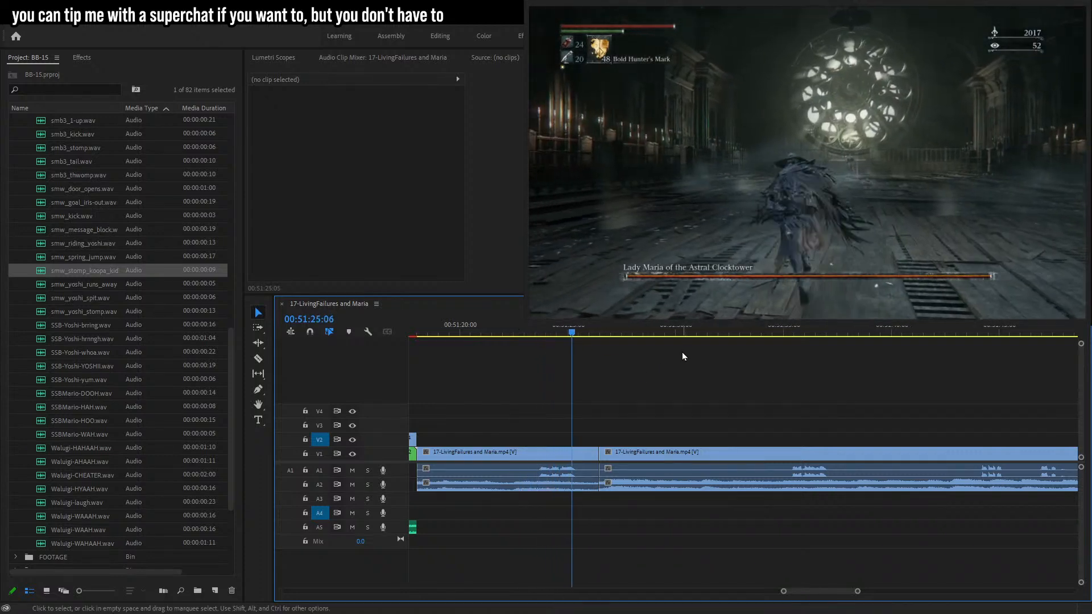
key("space")
left_click_drag(537, 400, 493, 525)
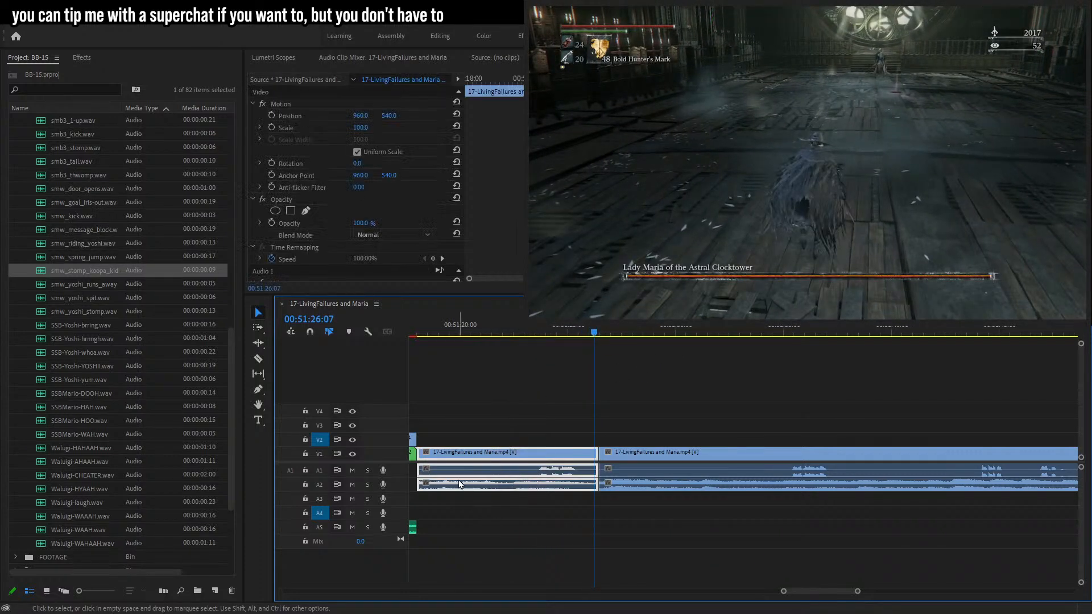
key("Delete")
key("ctrl+z")
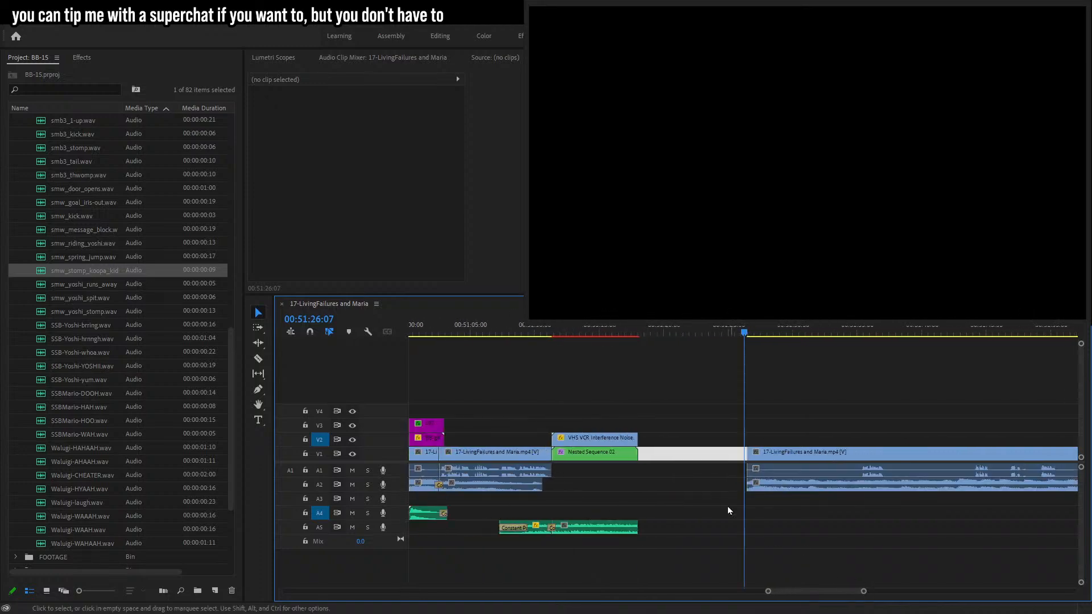
Close the gap in the gameplay track after the nested sequence and play back the join.
left_click_drag(638, 499, 652, 487)
key("ctrl+shift+d")
left_click(667, 521)
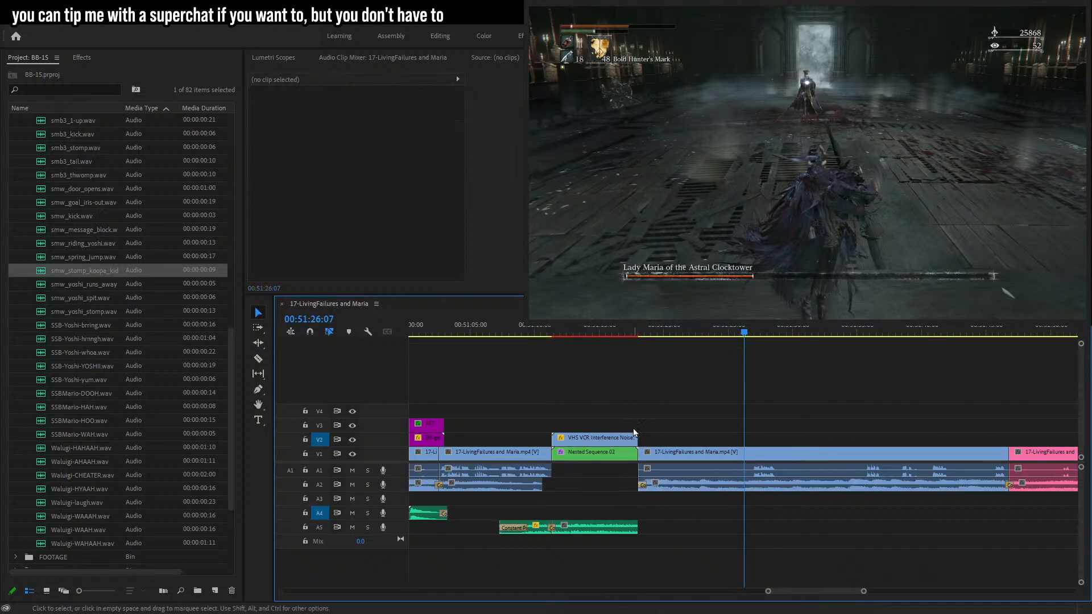
key("space")
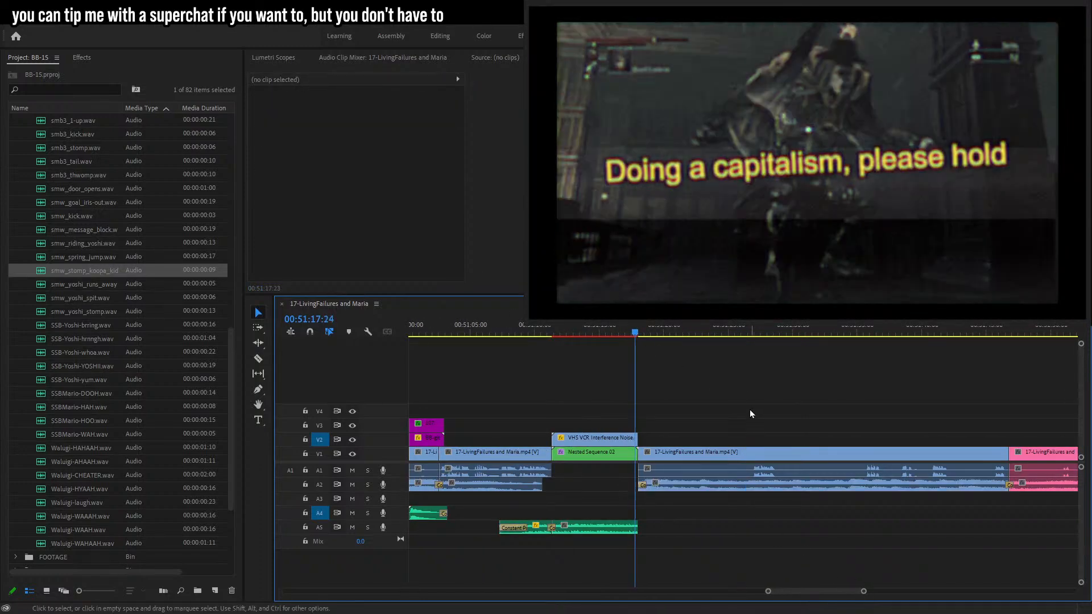
key("ctrl+z")
key("ctrl+z")
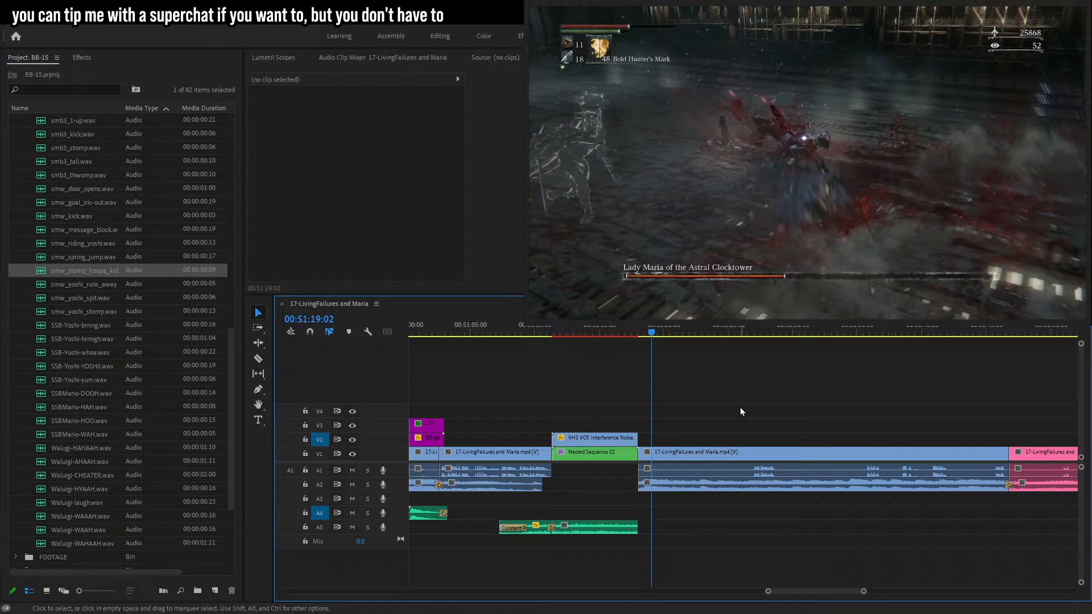
Trim the start of the gameplay clip after the nested sequence and ripple delete the resulting gap.
left_click_drag(735, 332, 760, 359)
left_click_drag(746, 455, 732, 454)
left_click(743, 456)
key("Delete")
left_click_drag(643, 455, 681, 455)
left_click(668, 456)
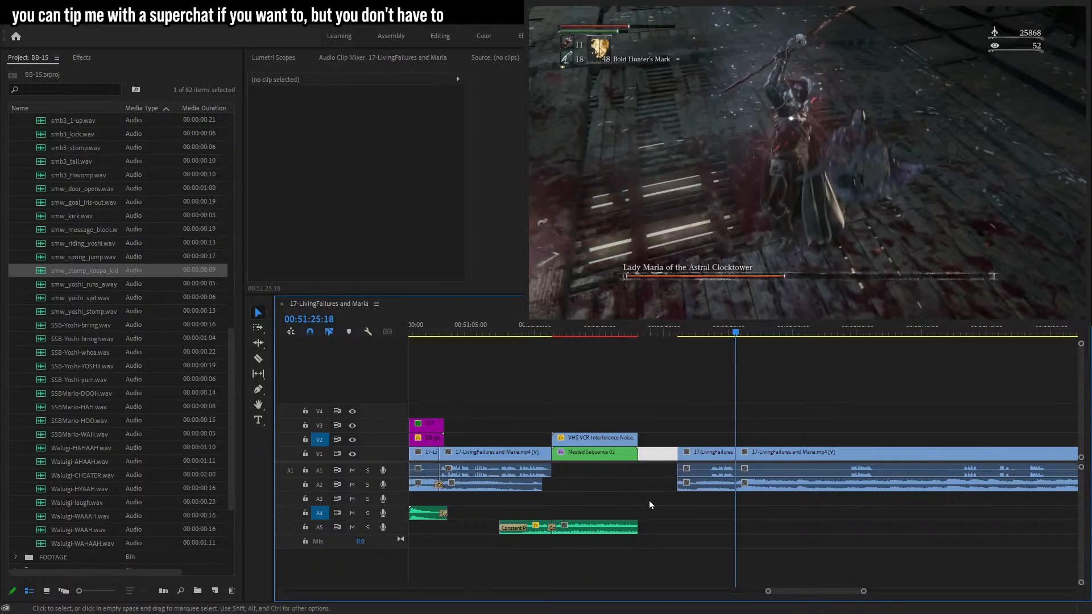
key("Delete")
Apply the default transitions to the cut between the two gameplay clips after the nested sequence.
left_click(651, 488, "alt")
left_click(652, 505)
left_click_drag(694, 509, 704, 486)
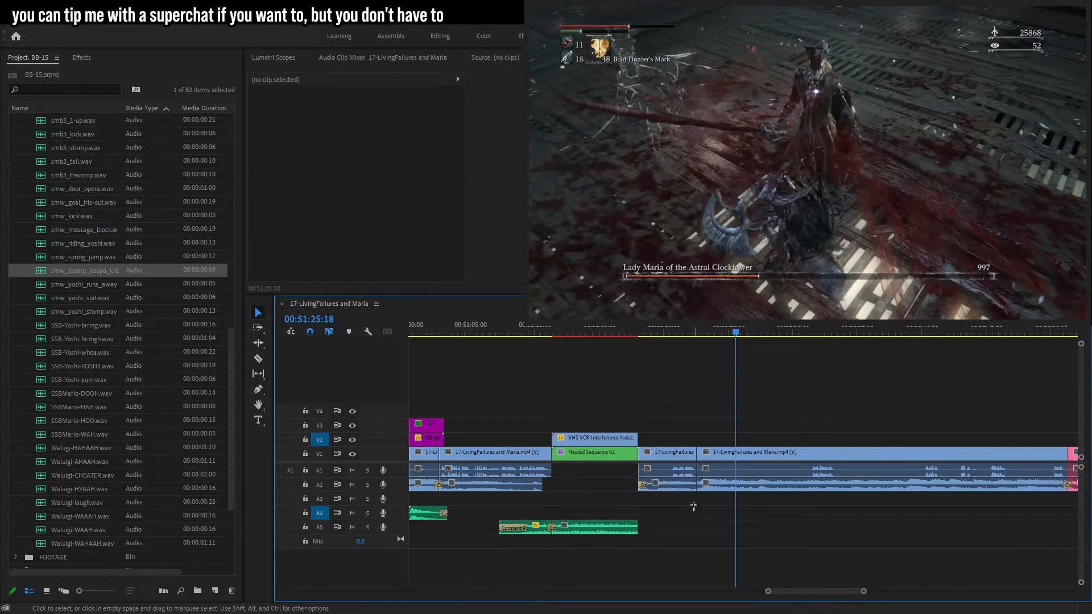
key("shift+d")
Play back the timeline from about 00:51:17 to review the new transition.
left_click(695, 415)
left_click(636, 330)
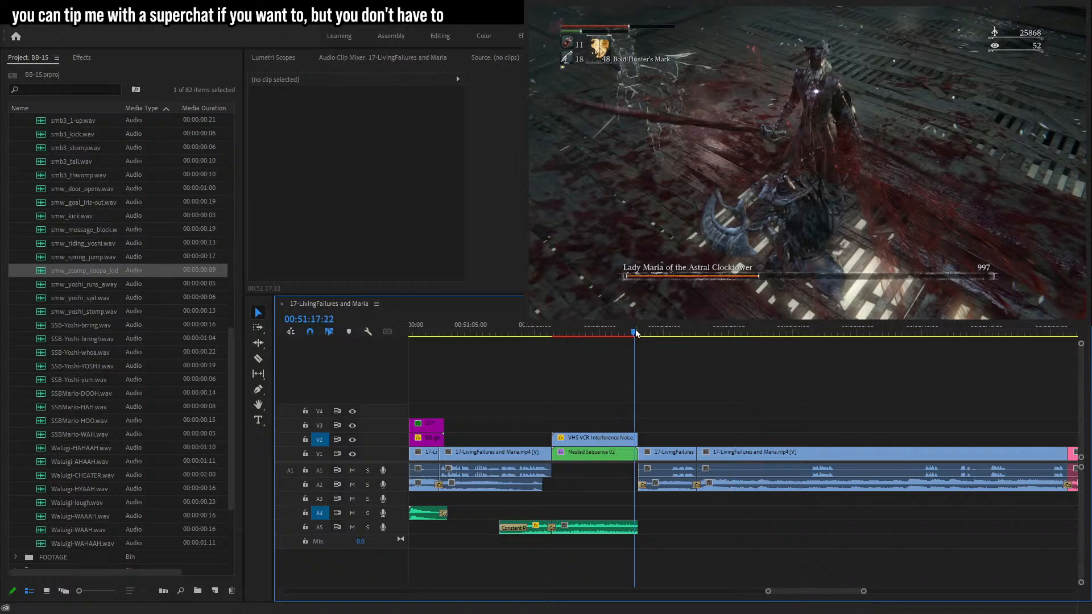
key("space")
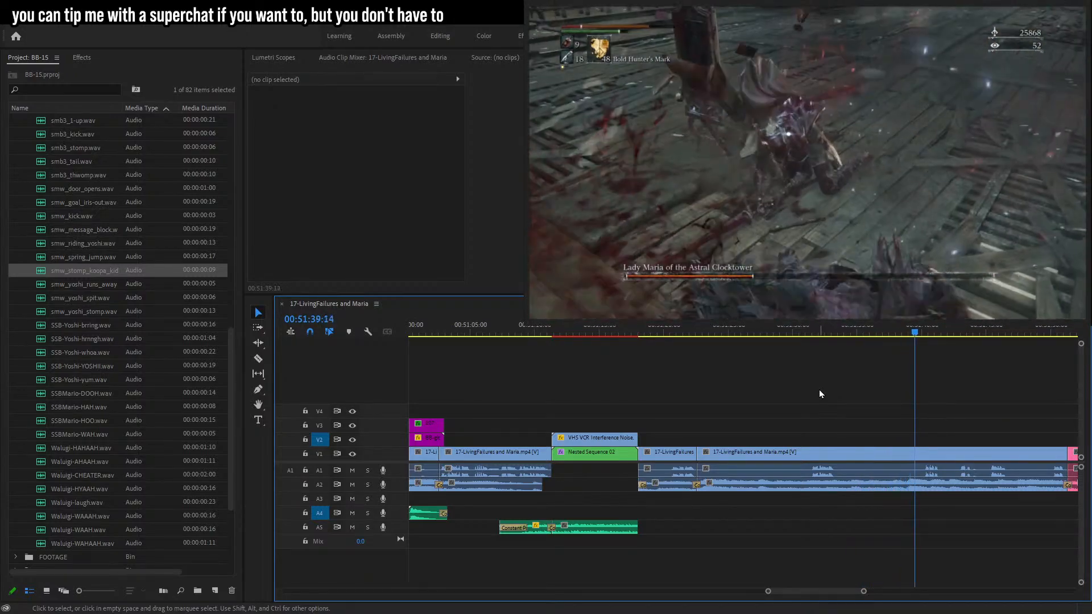
Move the YOU DIED death-counter overlay clips and their sound clip earlier to start at about 00:51:47:23.
left_click_drag(864, 592, 864, 592)
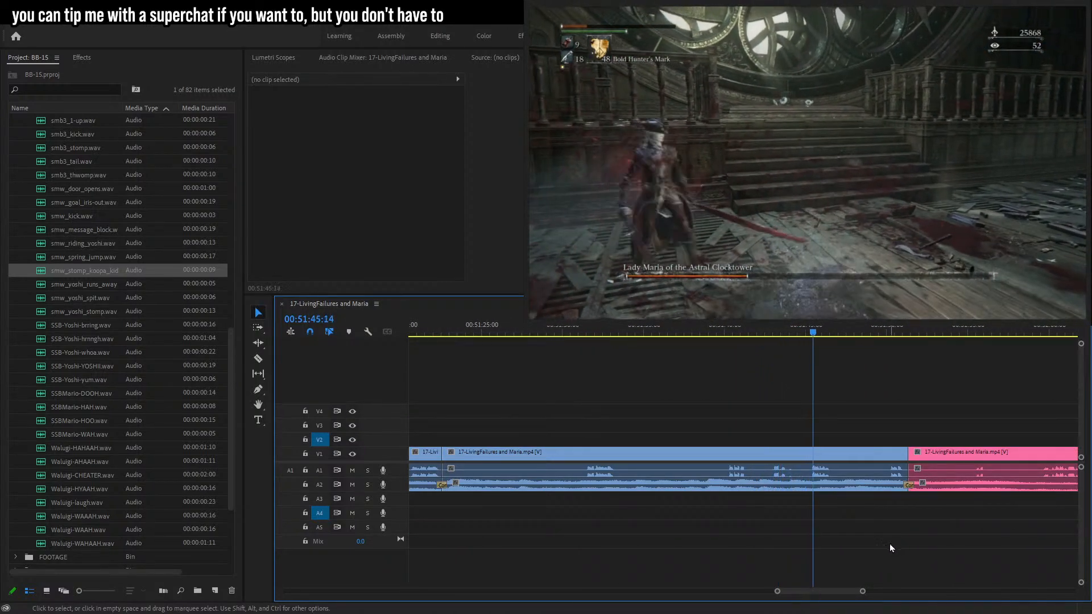
left_click_drag(863, 591, 902, 586)
left_click_drag(575, 394, 755, 442)
left_click_drag(898, 591, 801, 570)
left_click(638, 331)
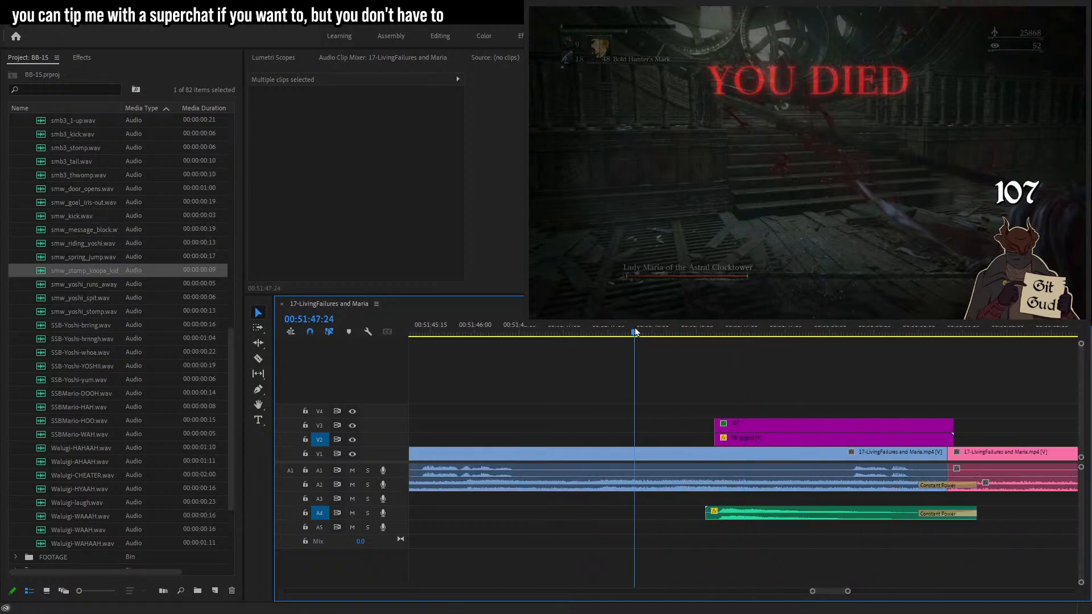
left_click_drag(582, 340, 631, 376)
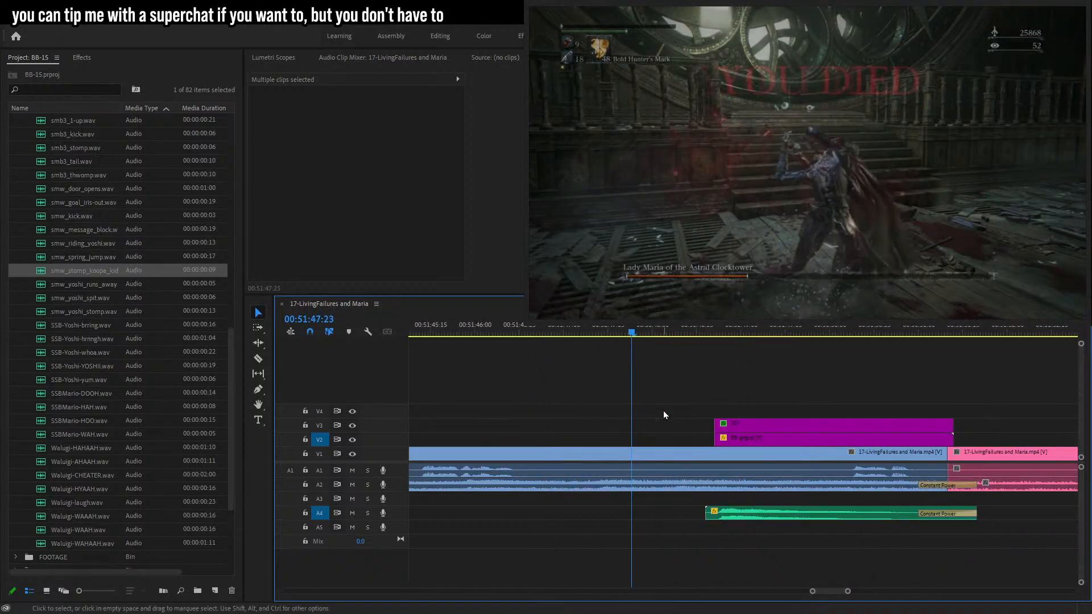
left_click_drag(762, 362, 674, 446)
key("space")
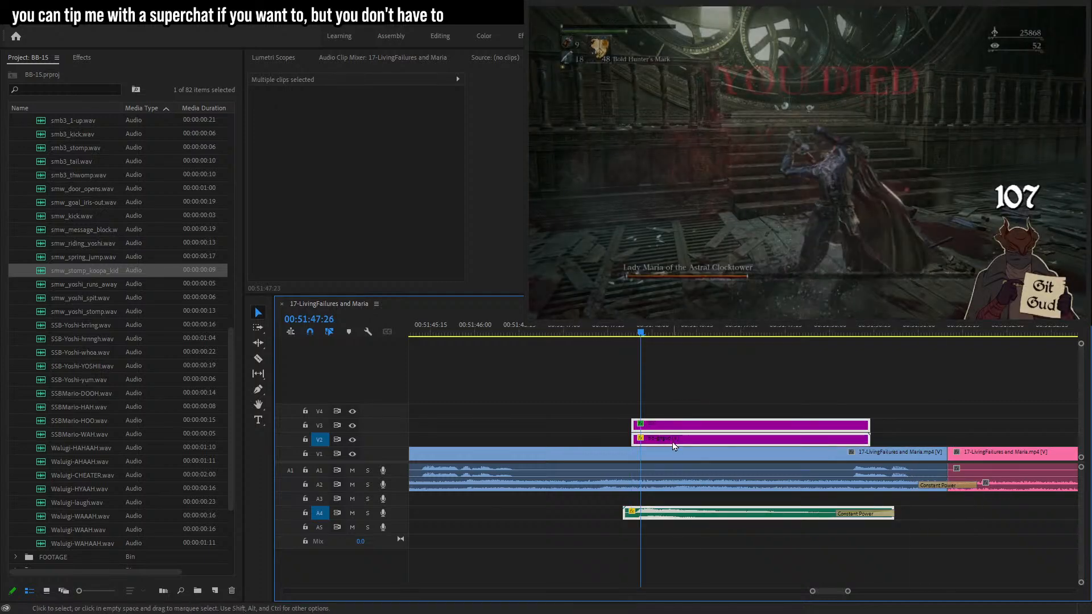
Change the death counter text in the overlay graphic to 108 and save the project.
key("t")
left_click(1036, 190)
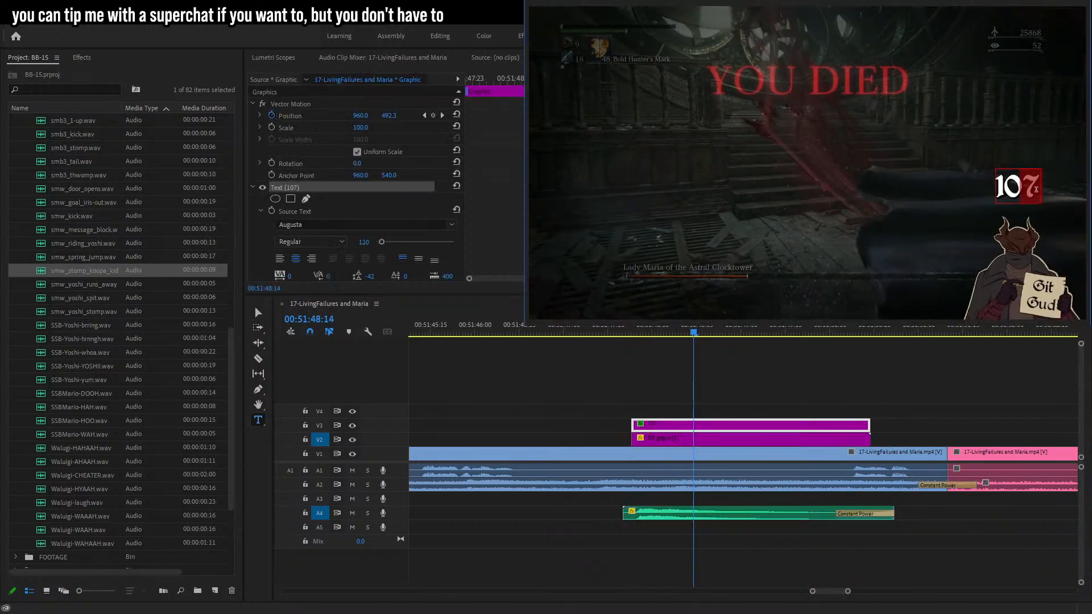
left_click(938, 401)
key("space")
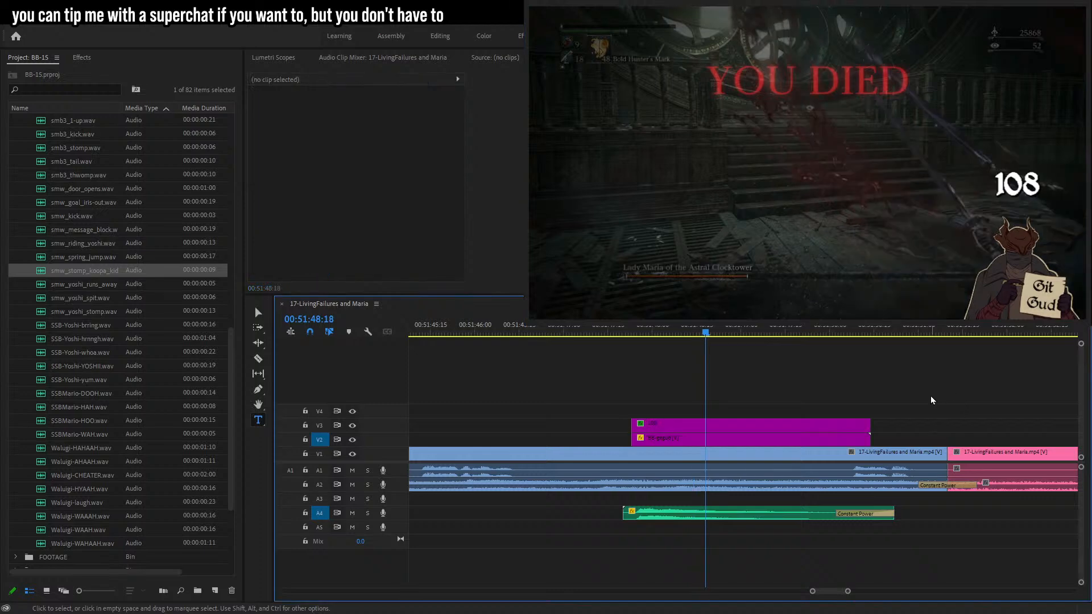
key("ctrl+s")
key("space")
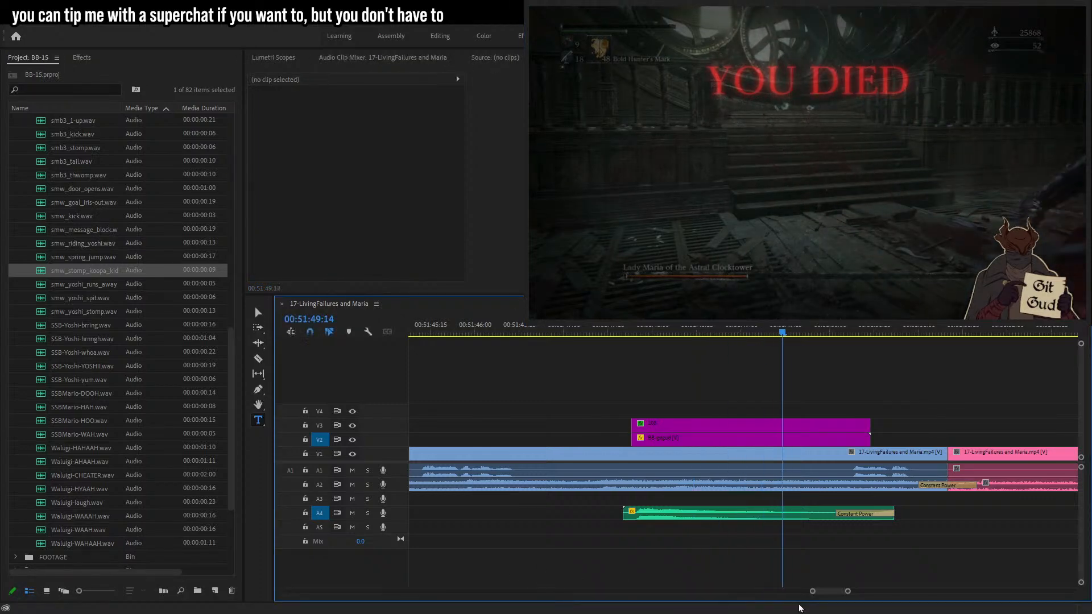
Review the timeline from about 00:51:55 to 00:52:27, then play back from about 00:49:28.
left_click_drag(849, 593, 868, 592)
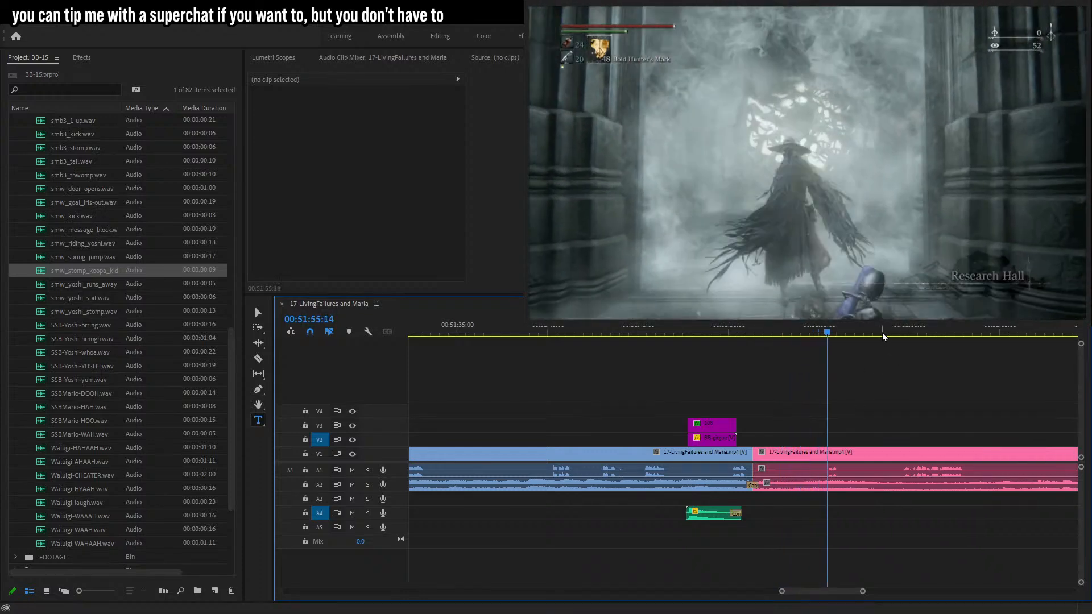
left_click(901, 333)
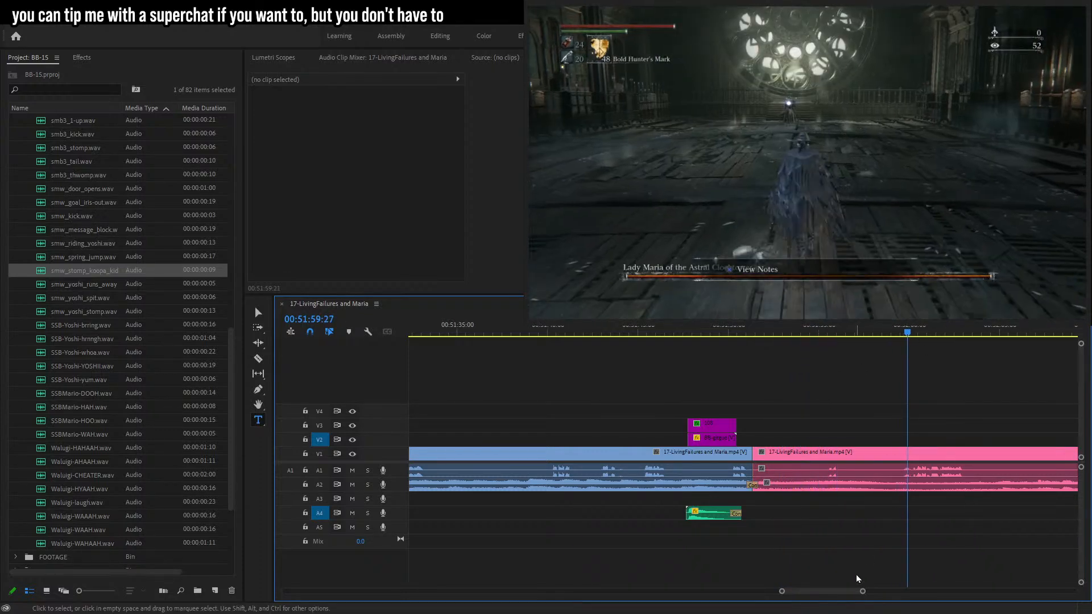
left_click_drag(863, 592, 871, 592)
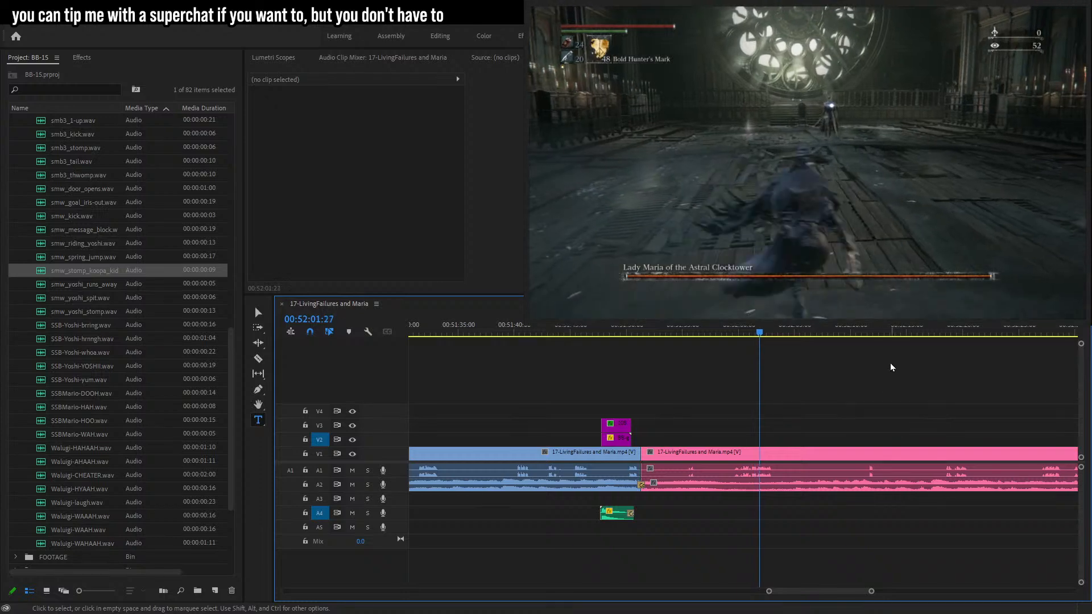
left_click(872, 335)
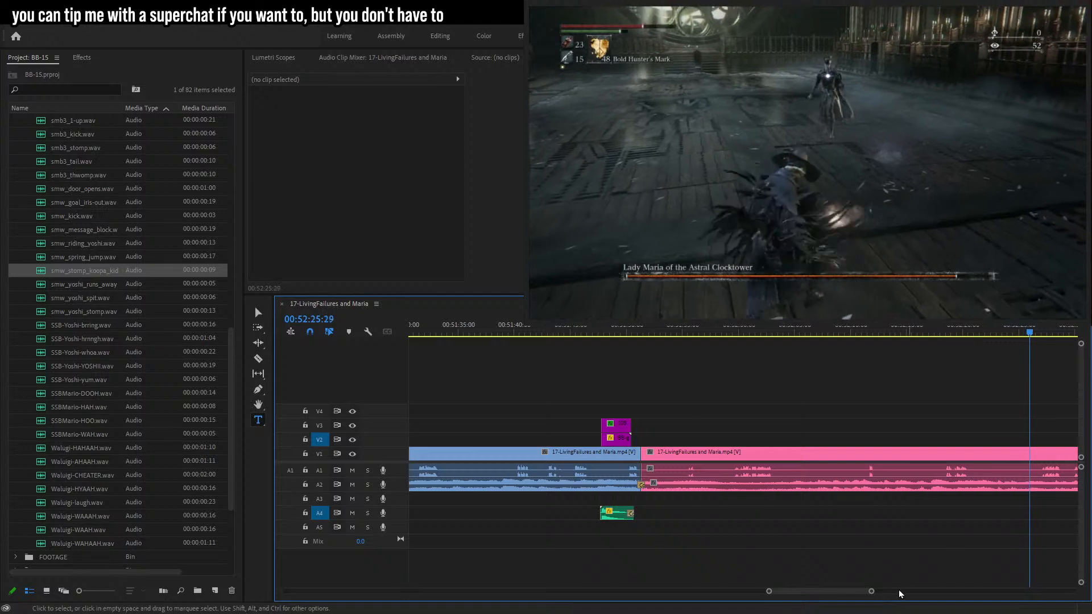
left_click_drag(872, 593, 802, 599)
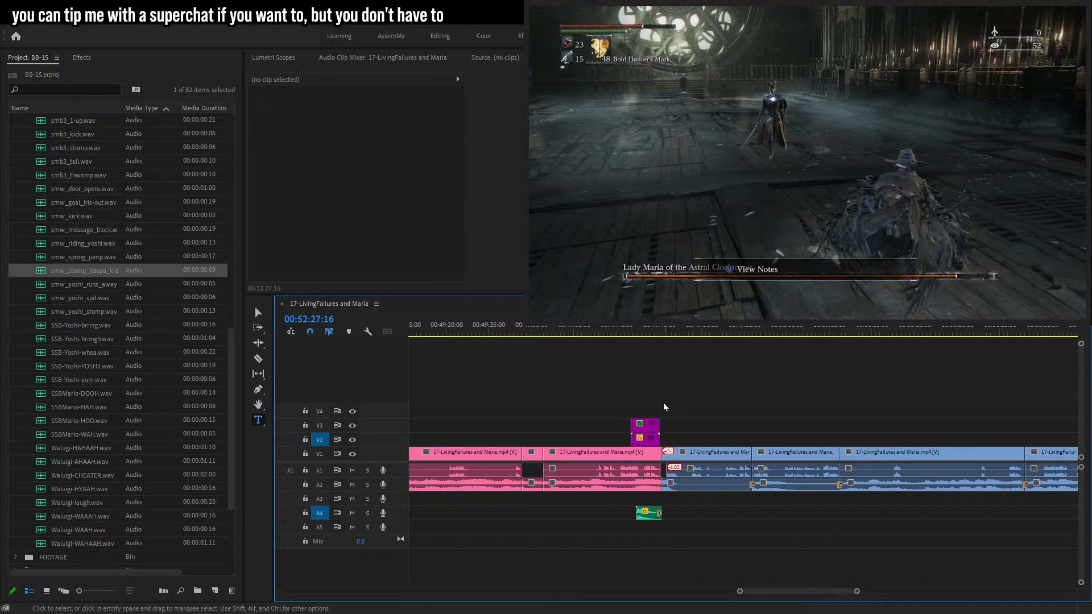
left_click(609, 331)
left_click_drag(613, 331, 516, 344)
key("space")
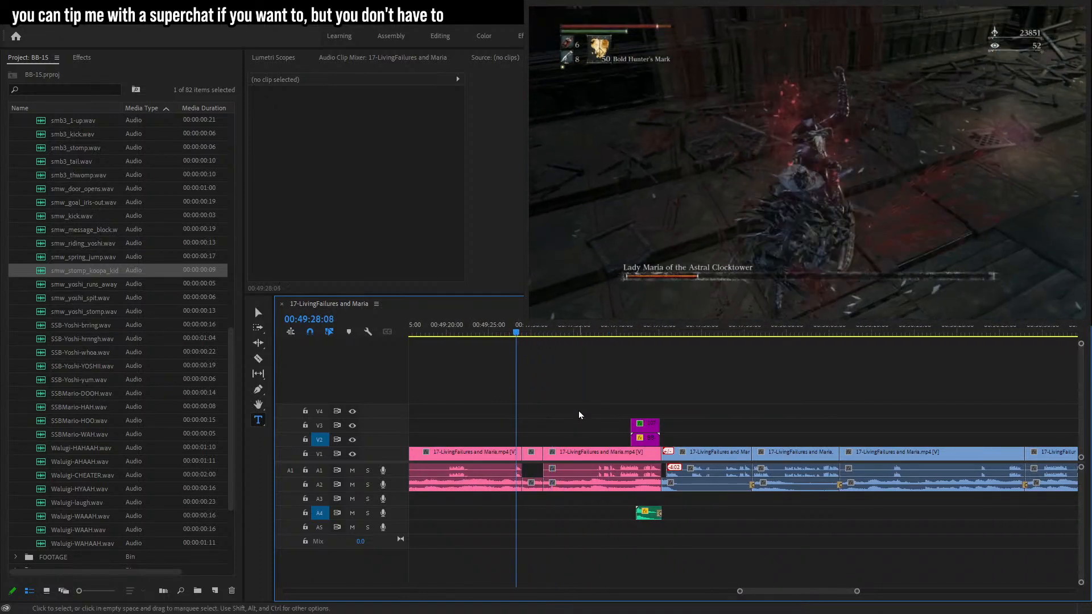
key("space")
Extend the end of the gameplay clip at about 00:49:28 to fill the gap after it.
left_click_drag(857, 591, 835, 591)
left_click_drag(812, 454, 958, 449)
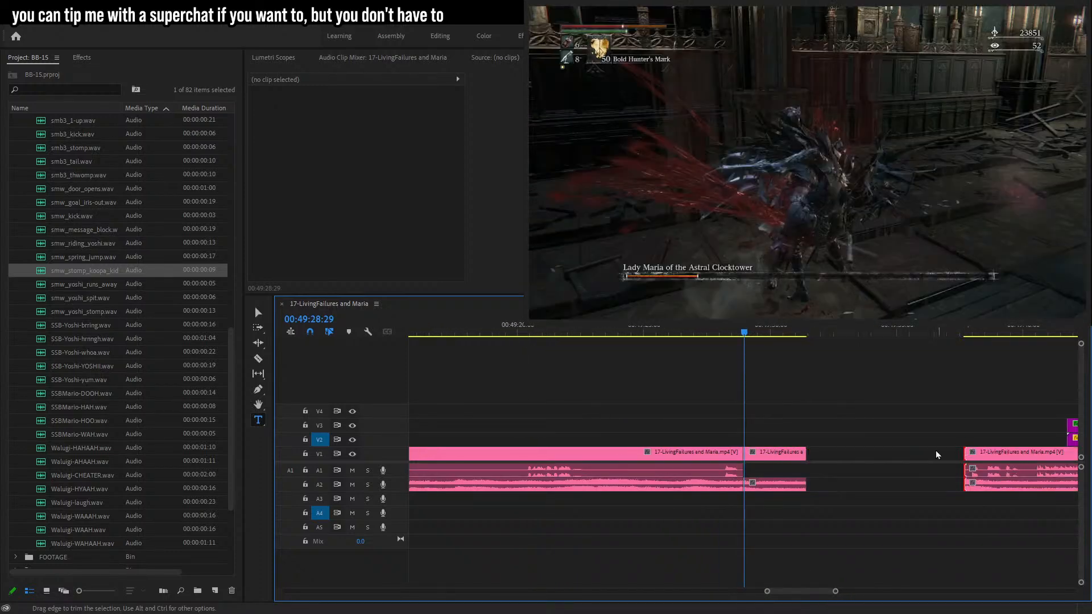
left_click_drag(805, 454, 1049, 454)
left_click(825, 459)
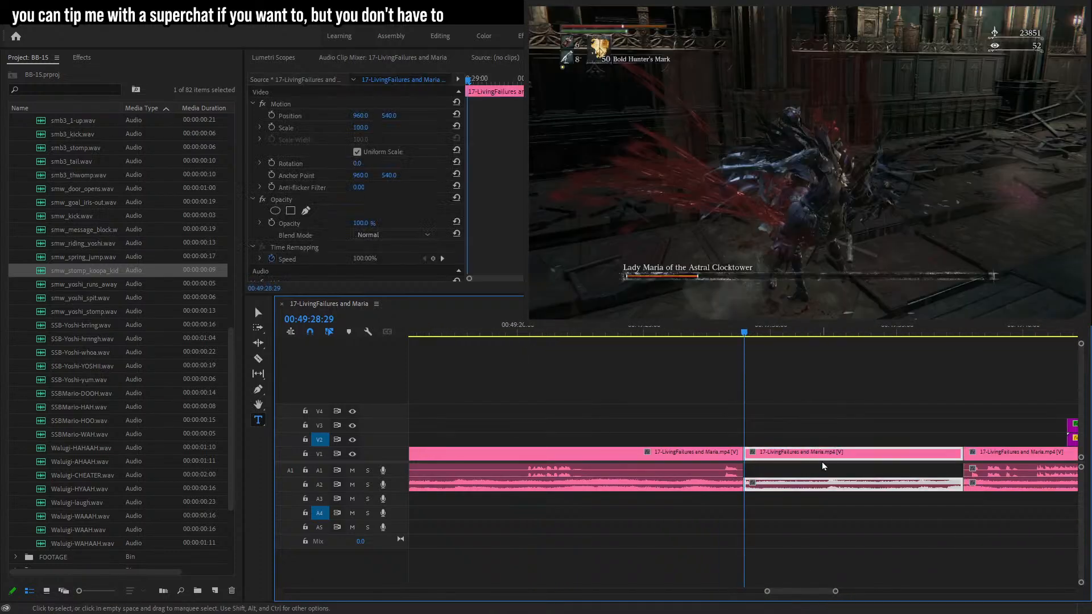
Add a Scale keyframe of 234 at about 00:49:32:06 and enable keyframing for Position.
left_click(301, 132)
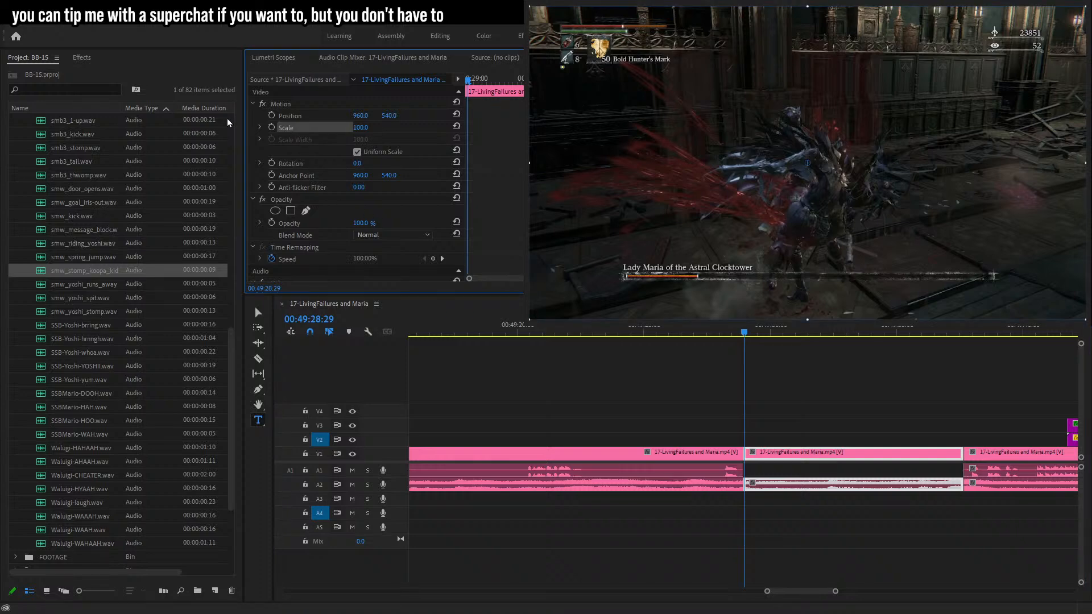
key("space")
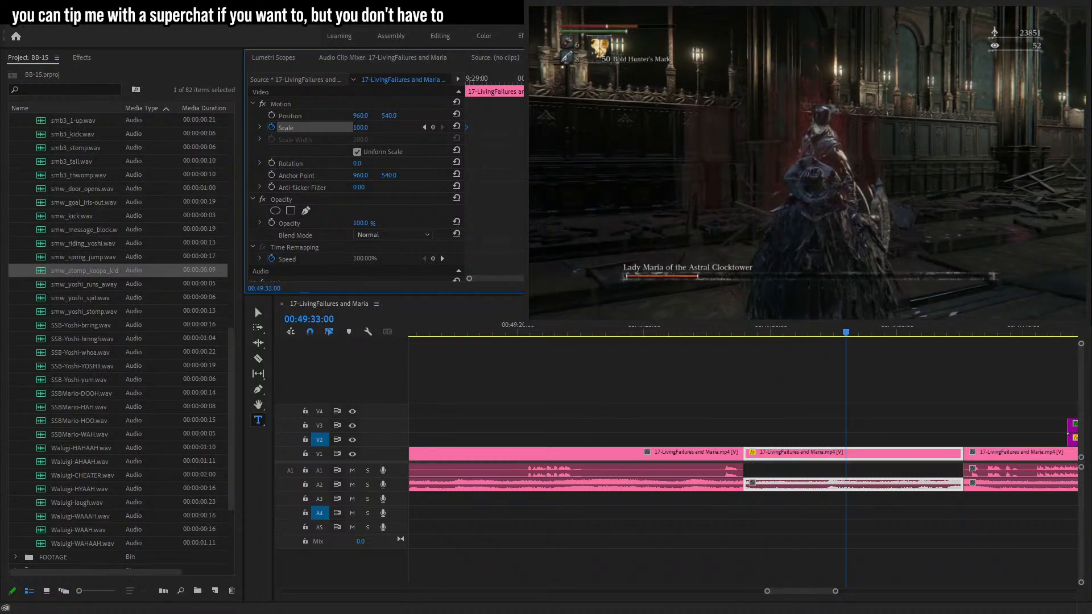
key("Left")
key("Left")
key("Left")
key("Left")
key("Left")
key("Left")
key("Left")
key("Left")
key("Left")
key("Left")
key("Left")
key("Left")
key("Left")
key("Left")
key("Left")
key("Left")
key("Left")
key("Left")
key("Left")
key("Left")
key("Right")
key("Right")
key("Right")
key("Right")
key("Right")
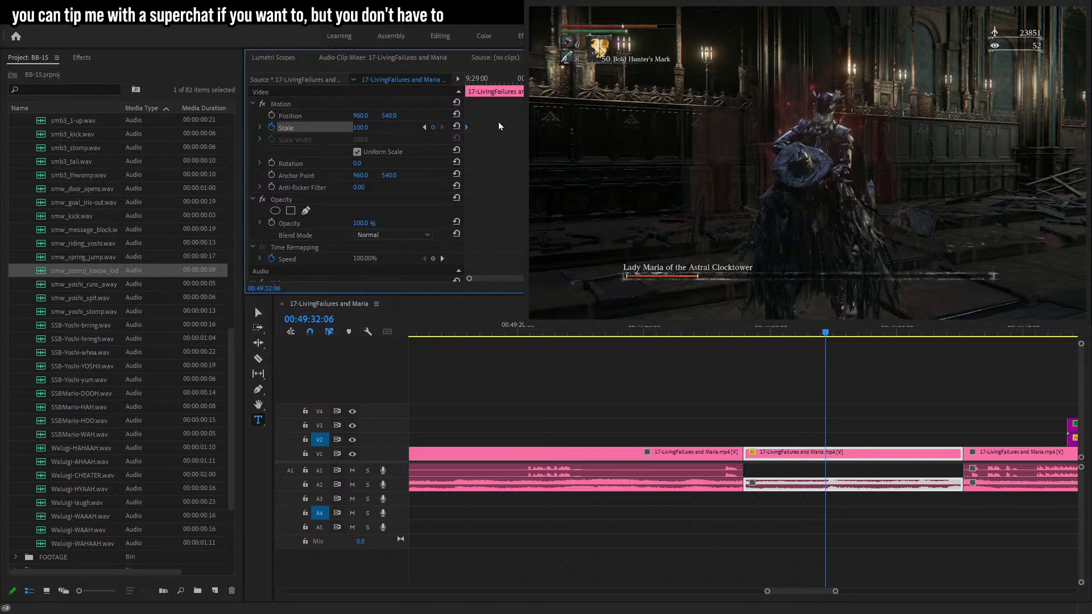
left_click_drag(366, 128, 443, 128)
left_click(271, 115)
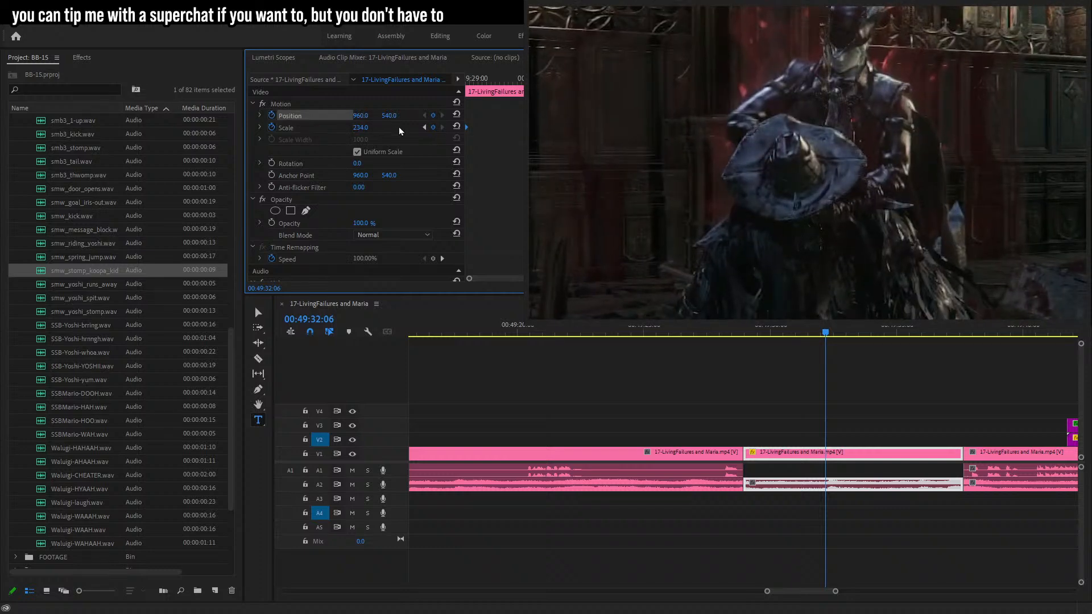
Set the Position keyframe's vertical value to 674 to frame the boss in the zoom.
left_click(425, 128)
left_click(434, 116)
left_click(442, 116)
left_click_drag(417, 116, 466, 115)
key("space")
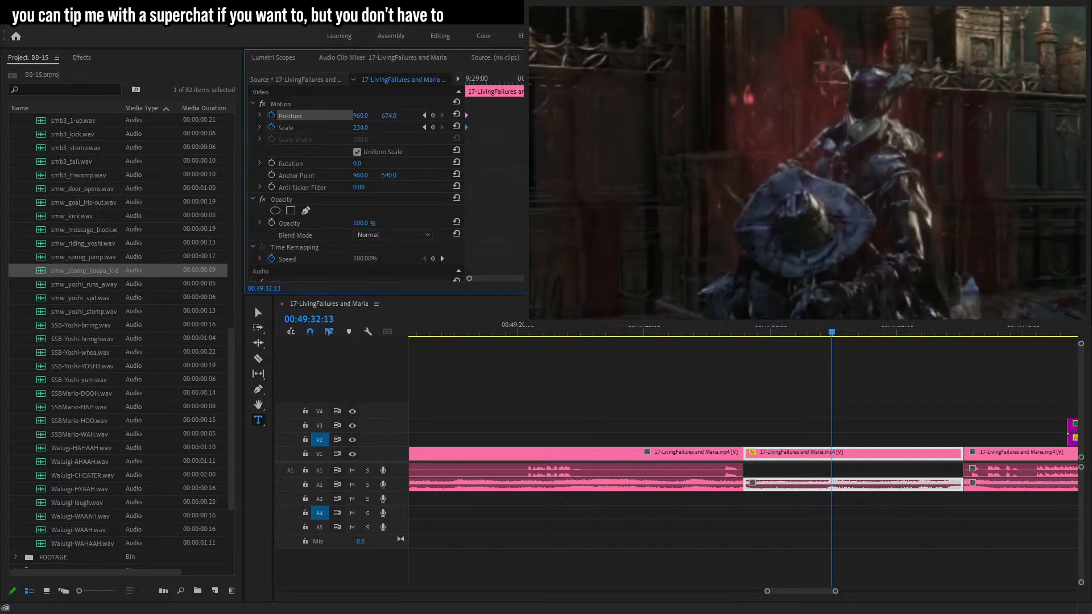
Add keyframes at about 00:49:32:13 that reset Scale to 100 and Position to 540.
left_click(434, 128)
left_click(433, 115)
left_click(456, 114)
left_click(458, 127)
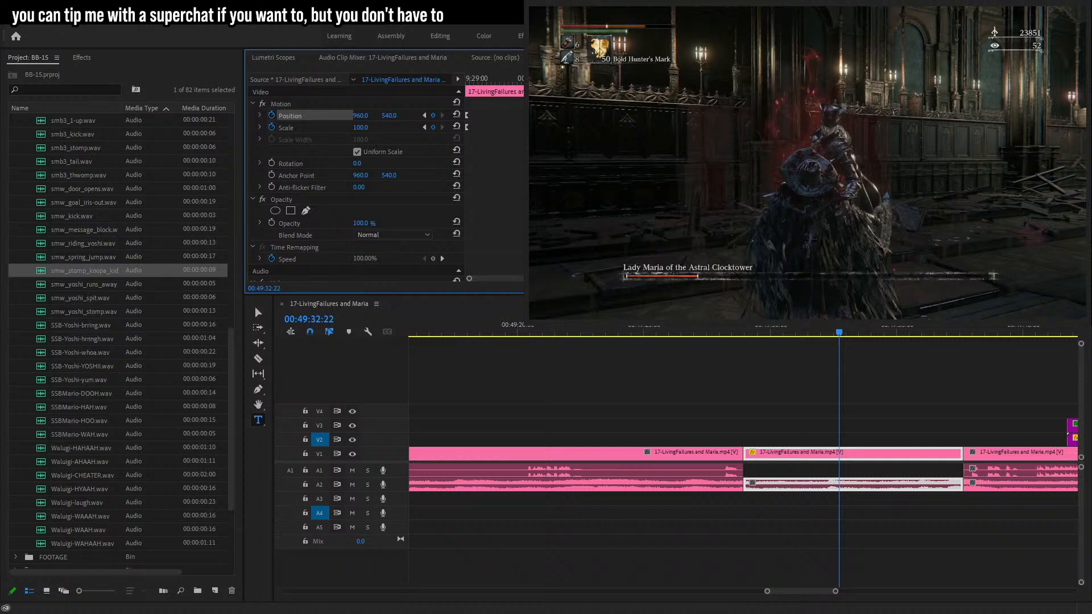
Ripple trim the end of the zoomed gameplay clip back to about 00:49:34:25.
left_click_drag(555, 79, 302, 85)
key("space")
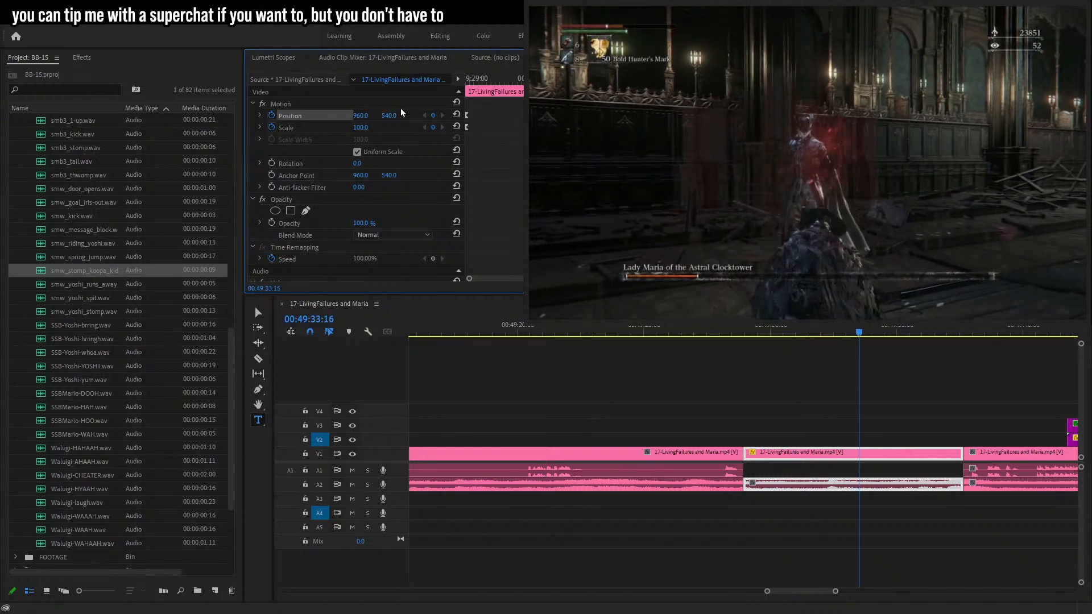
left_click_drag(962, 453, 891, 457)
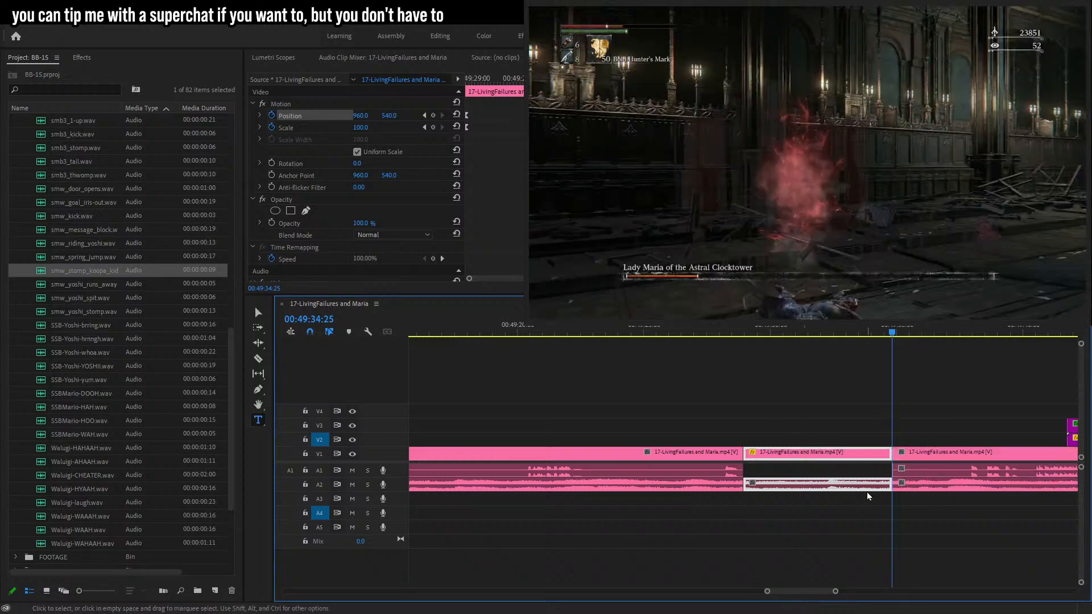
Scroll and scrub through the timeline from about 00:52:28 to 00:53:04 to review the footage.
left_click_drag(838, 592, 967, 586)
left_click(969, 555)
left_click(894, 327)
mouse_move(896, 327)
left_mouse_down()
mouse_move(963, 330)
mouse_move(901, 343)
left_mouse_up()
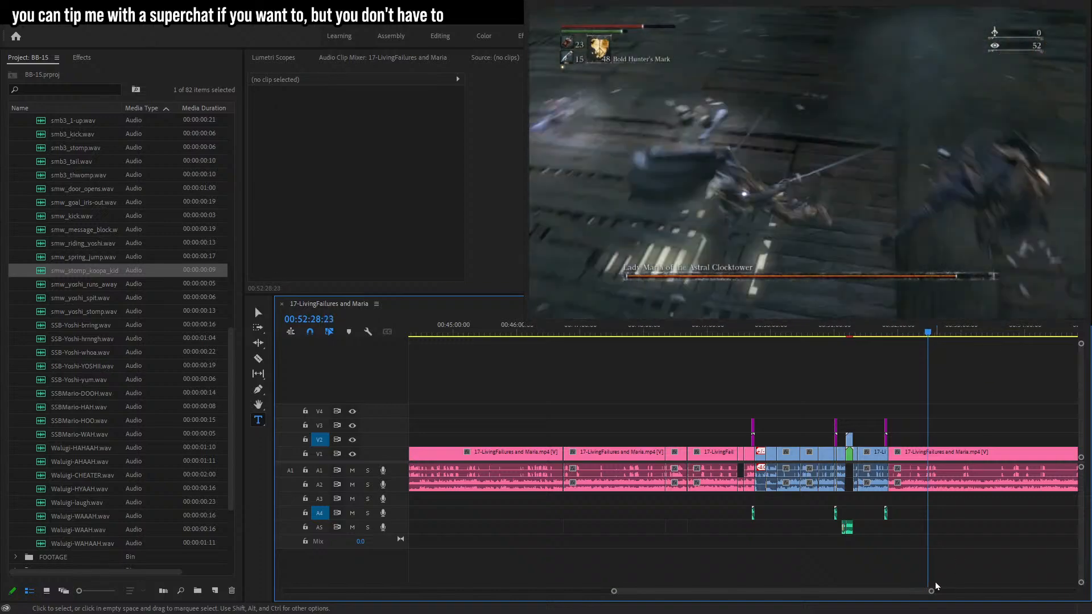
left_click_drag(933, 590, 882, 589)
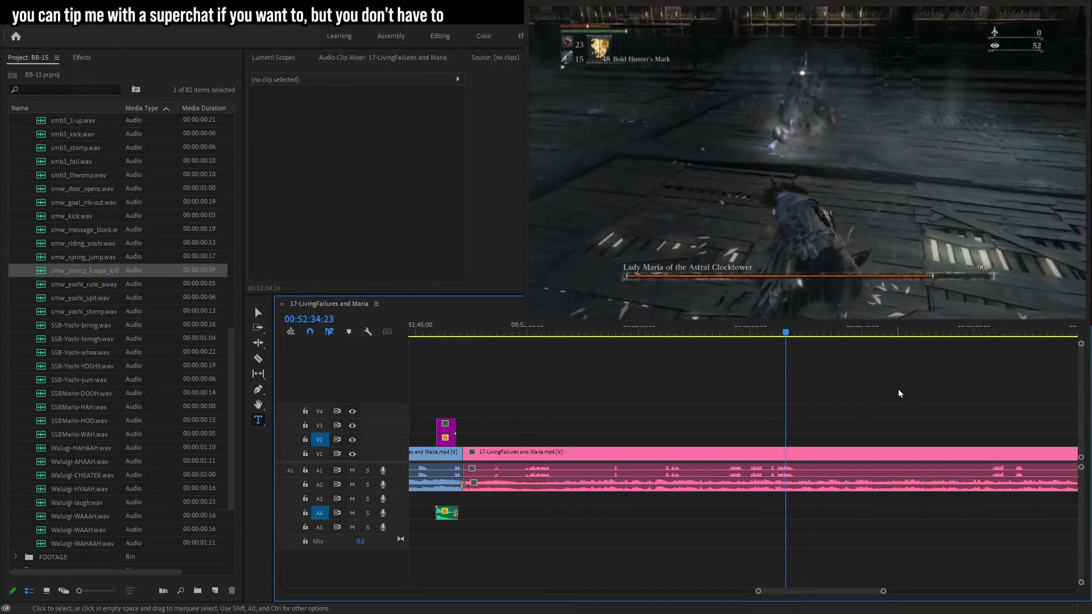
left_click_drag(965, 331, 992, 330)
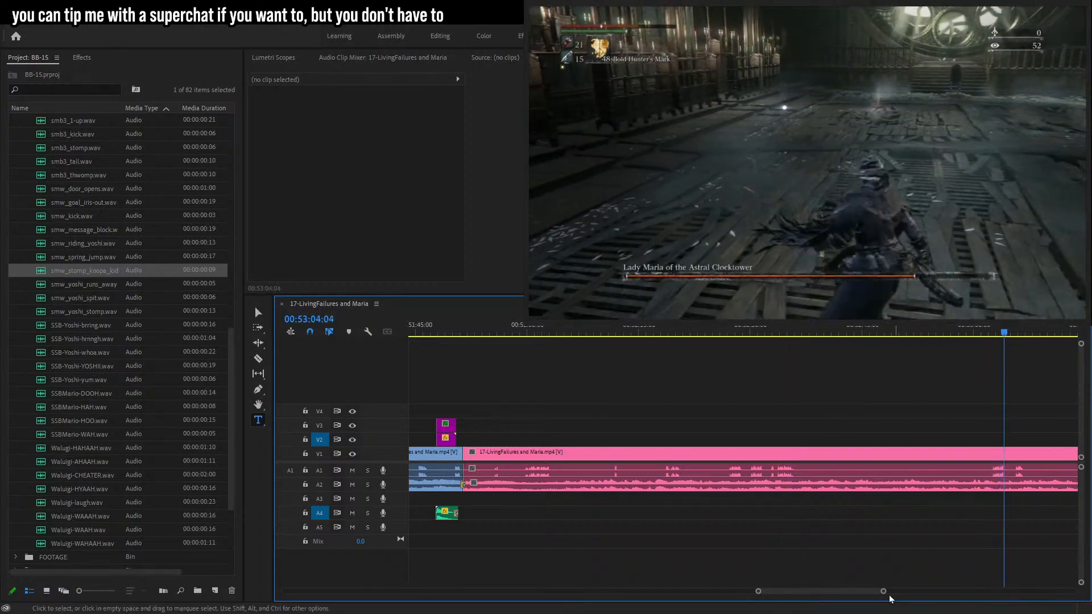
Scroll and scrub through the timeline from about 00:53:04 to 00:55:31 to review the Maria fight footage.
left_click_drag(884, 592, 891, 593)
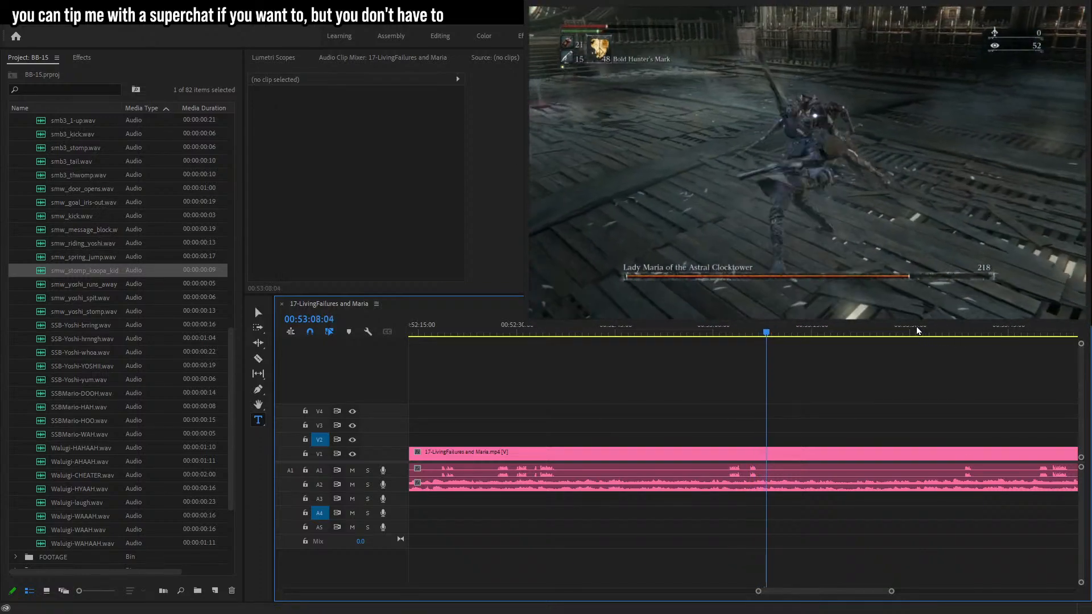
left_click_drag(939, 331, 956, 331)
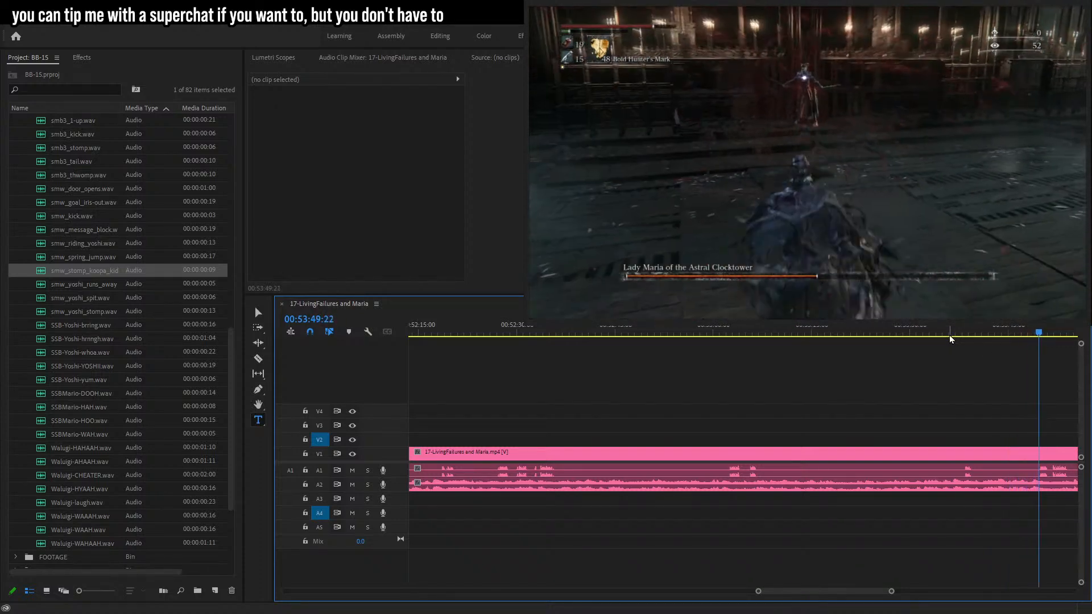
left_click_drag(892, 592, 909, 593)
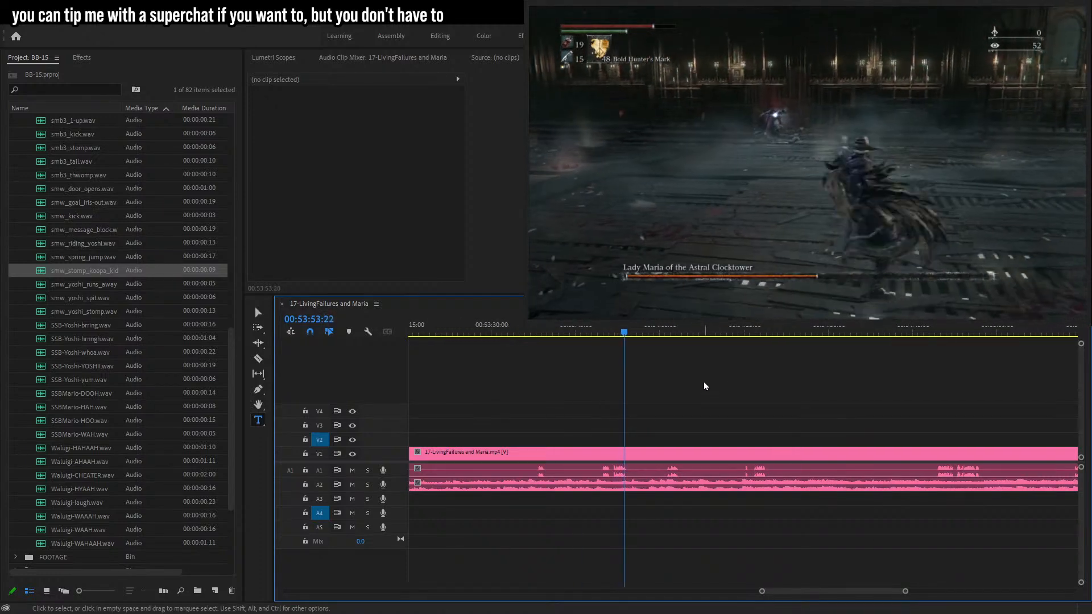
left_click(651, 334)
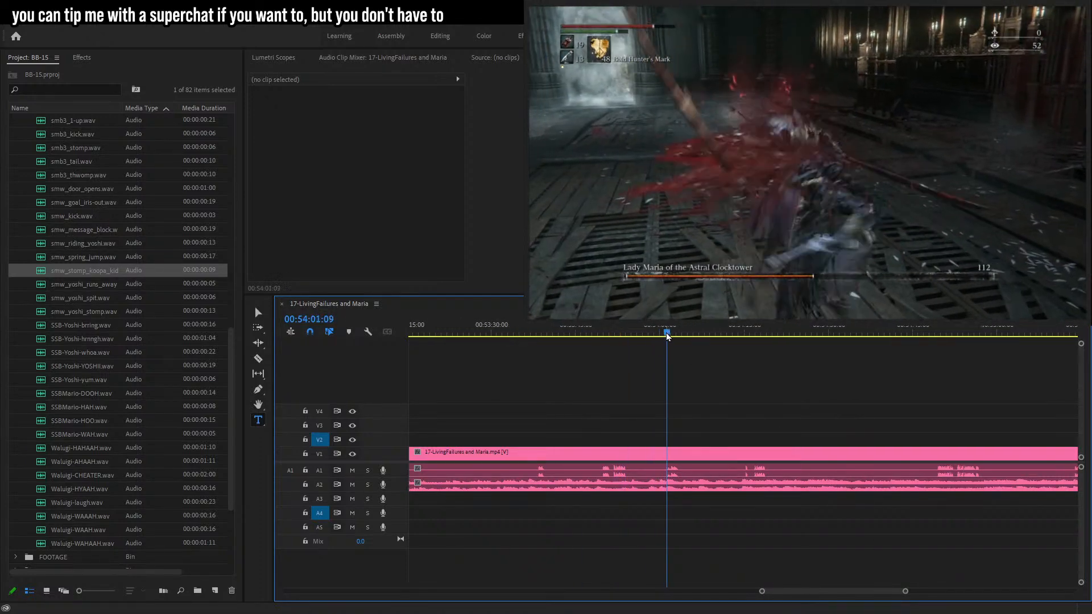
left_click(746, 335)
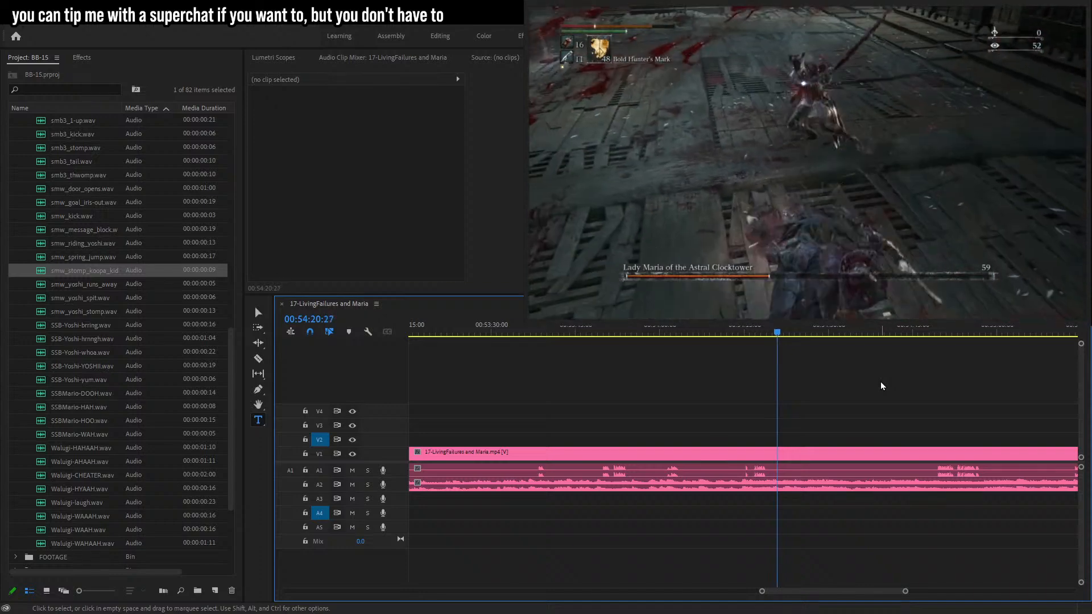
left_click(914, 333)
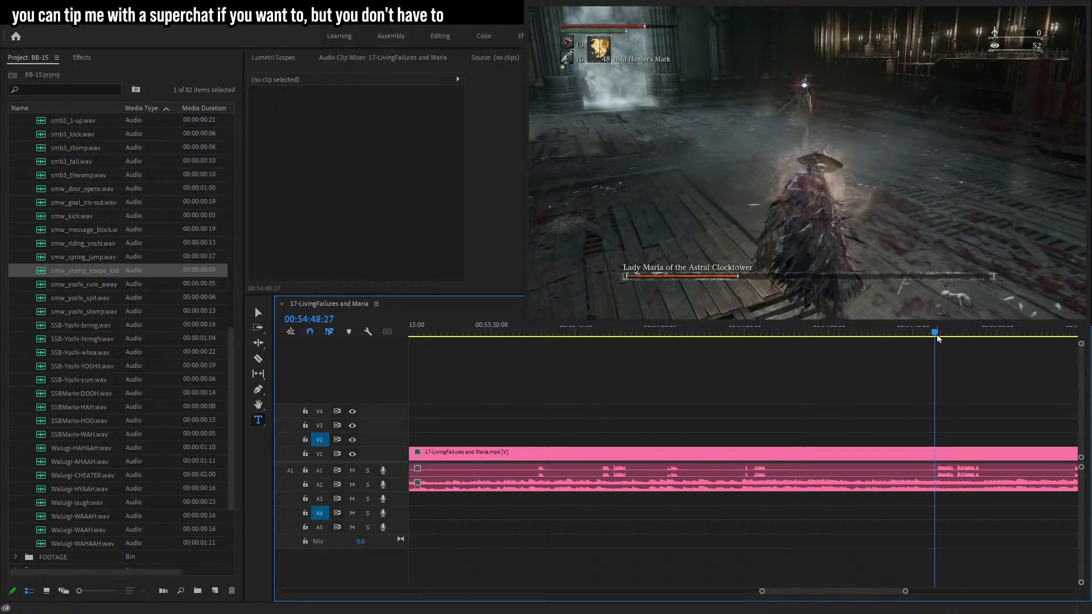
left_click_drag(907, 592, 889, 594)
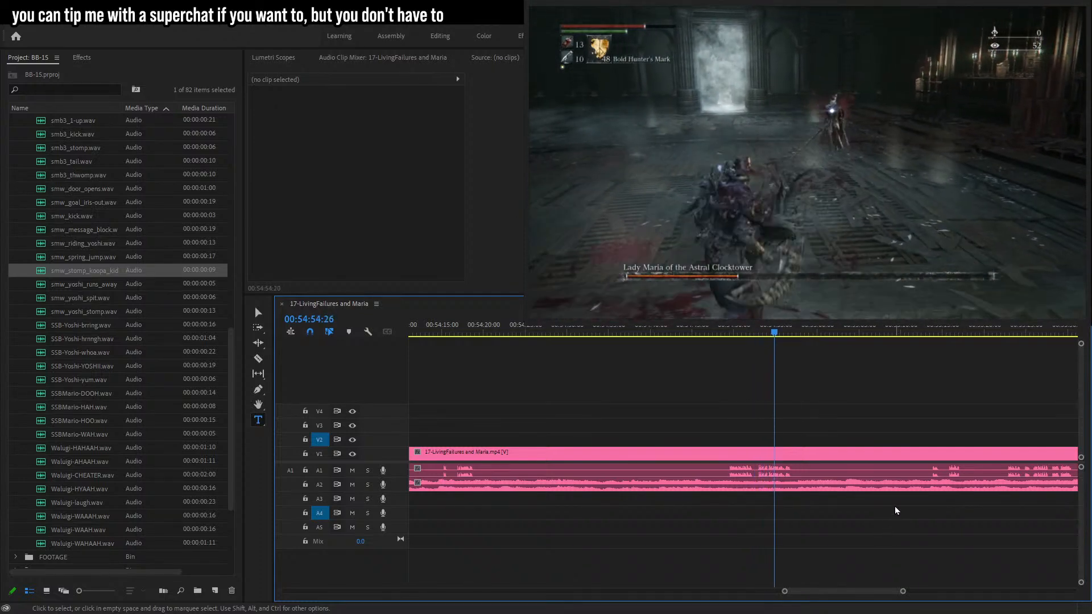
left_click(926, 330)
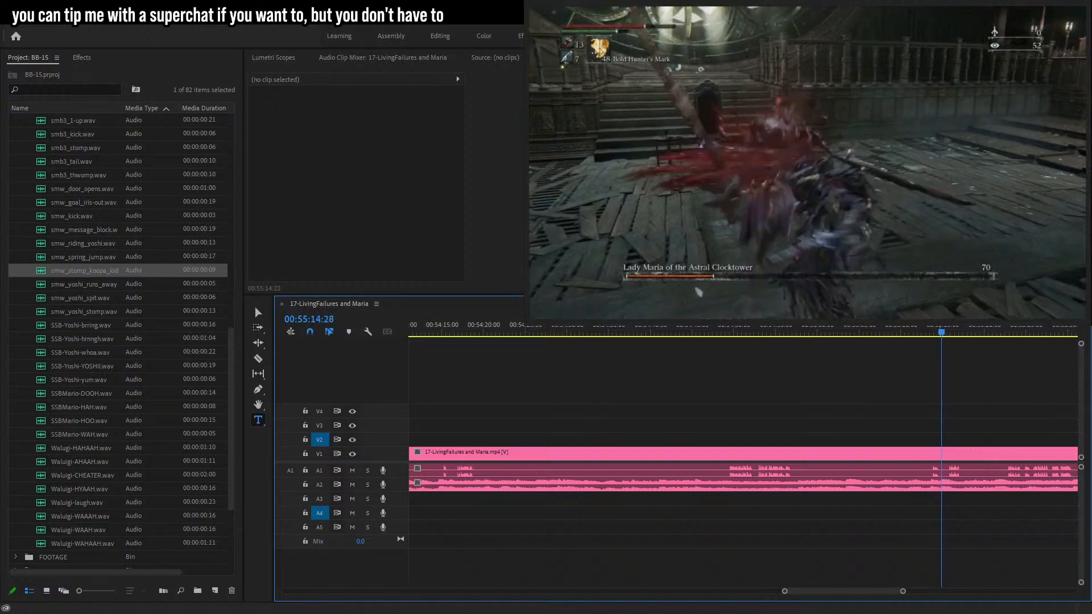
left_click_drag(904, 592, 872, 591)
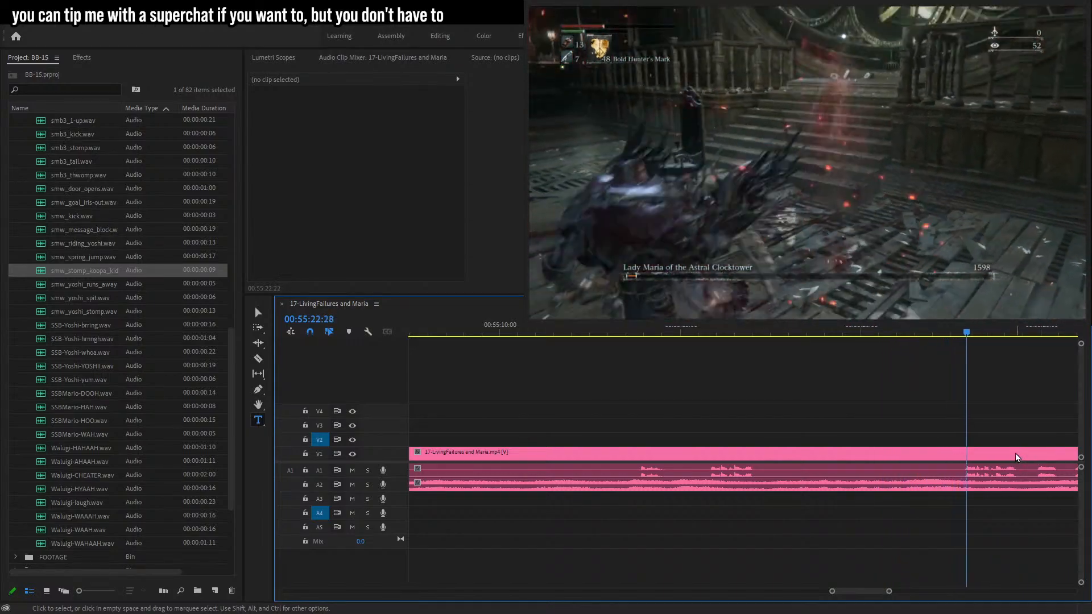
left_click(612, 330)
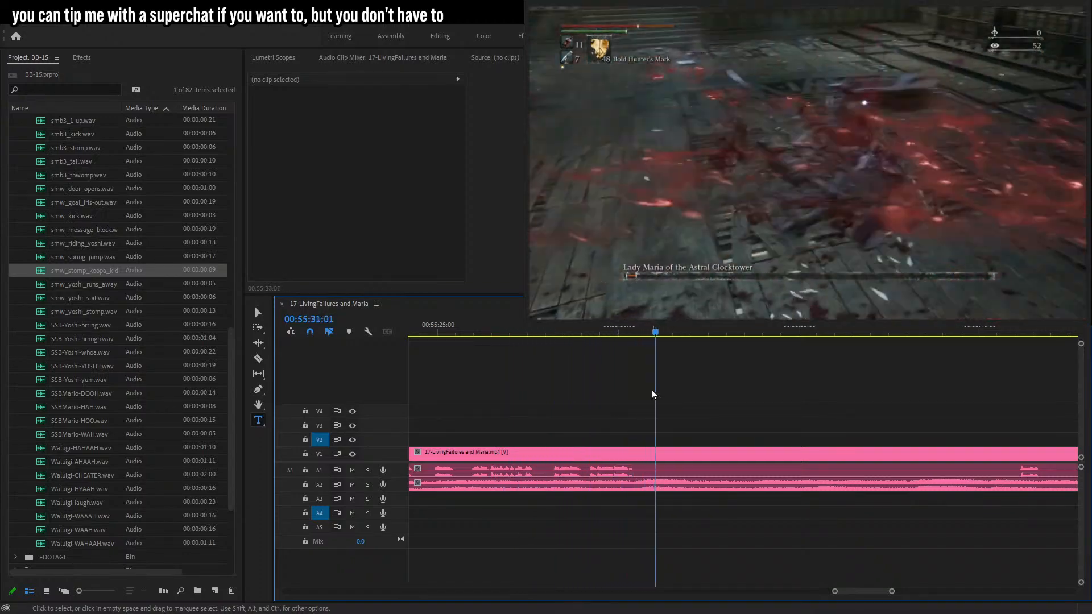
left_click_drag(901, 333, 989, 350)
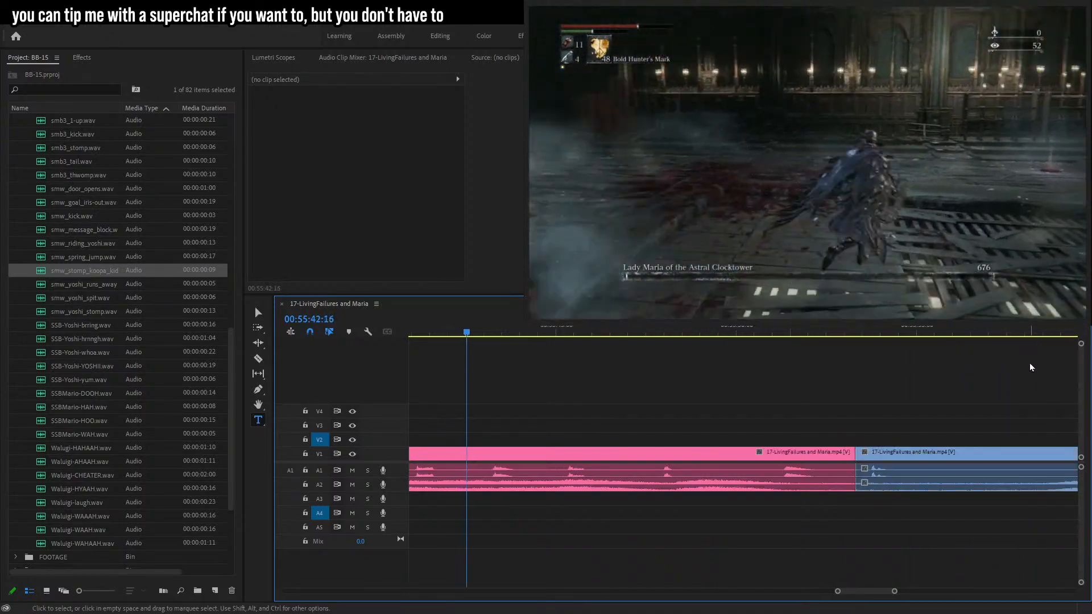
Razor cut the gameplay clip at about 00:56:00:14, then delete the segment before it and close the gap.
left_click_drag(894, 591, 924, 584)
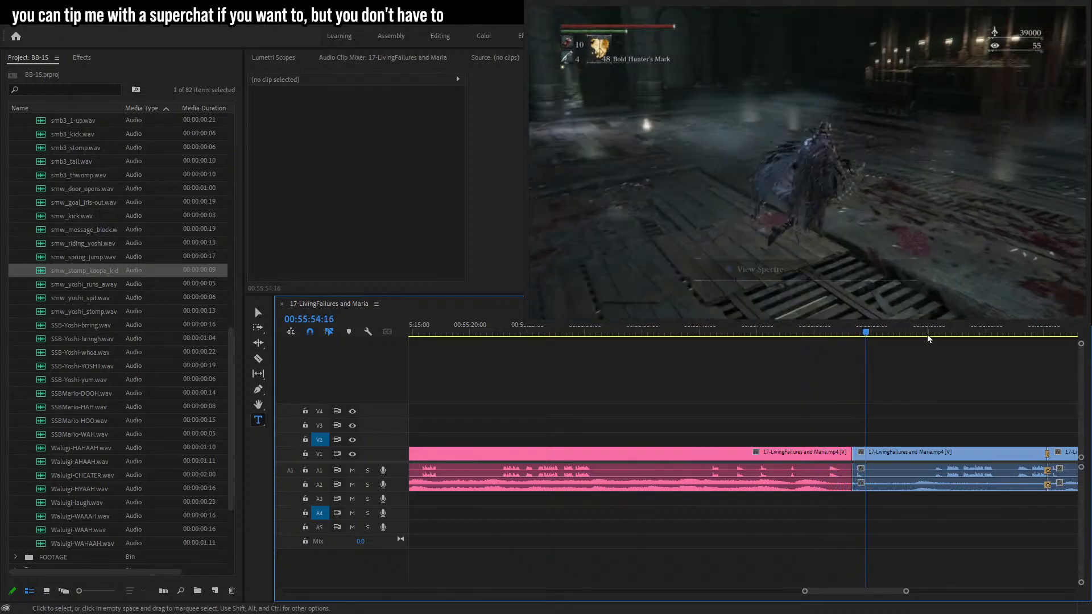
left_click_drag(908, 592, 867, 592)
key("c")
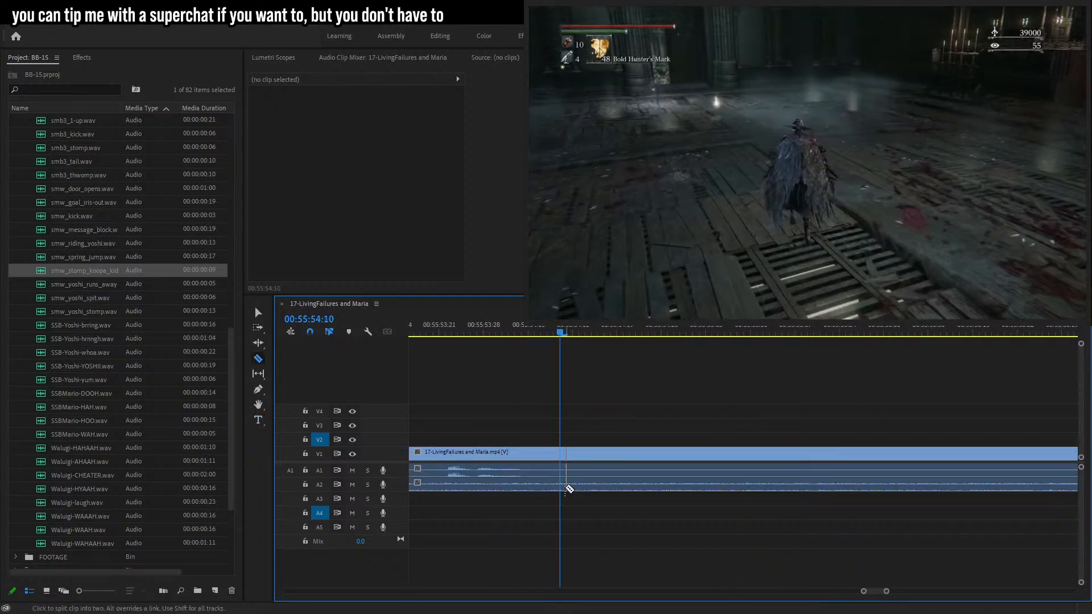
key("minus")
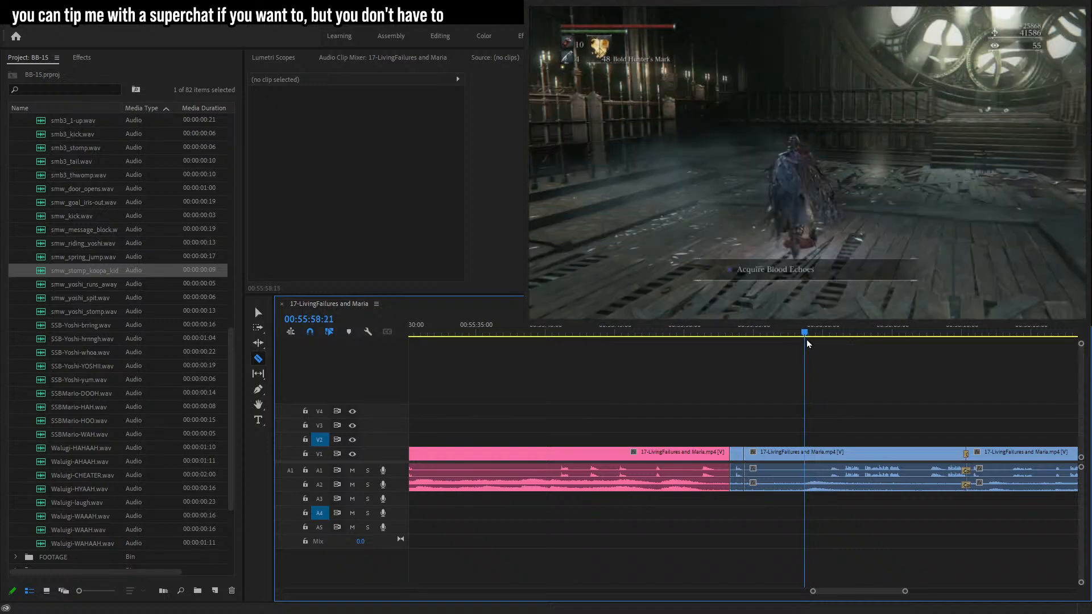
left_click(847, 456)
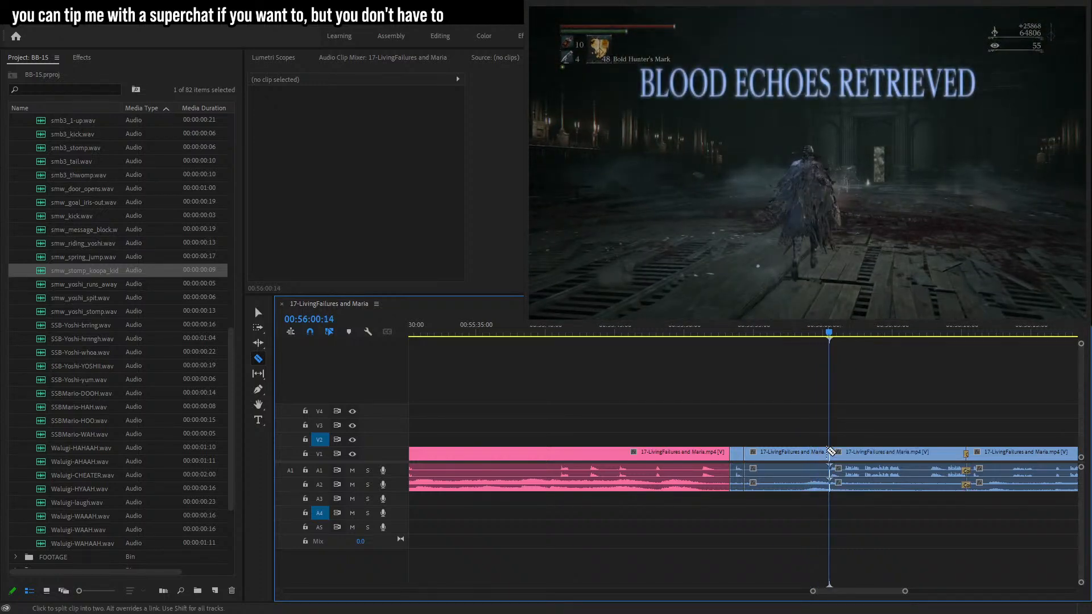
left_click(259, 313)
left_click(767, 458)
key("Delete")
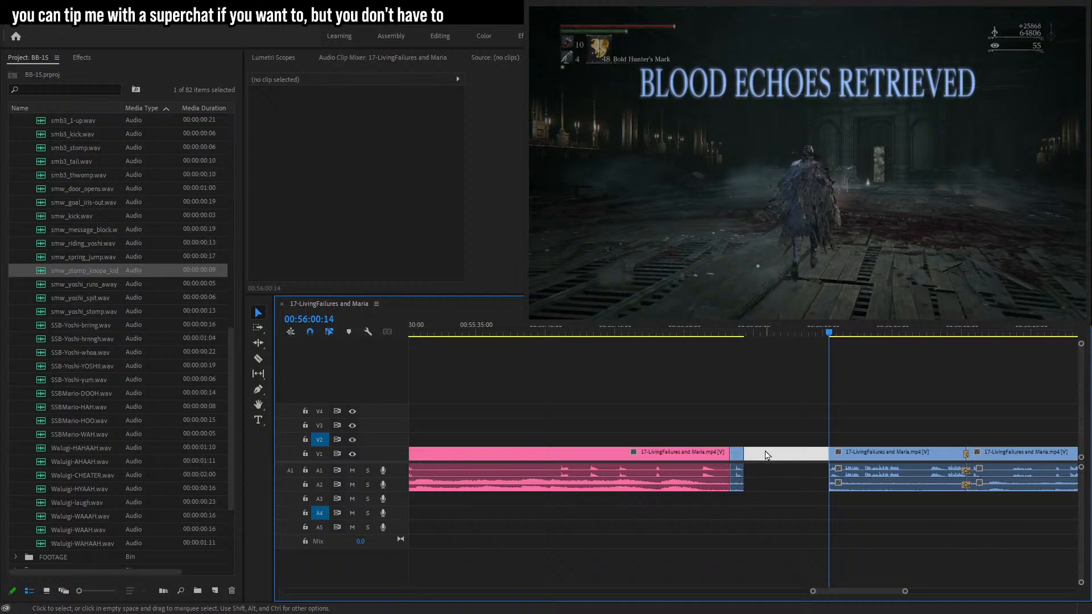
key("Delete")
Play and scrub through the footage from about 00:56:05 to 00:57:57 to review it.
left_click(738, 332)
key("space")
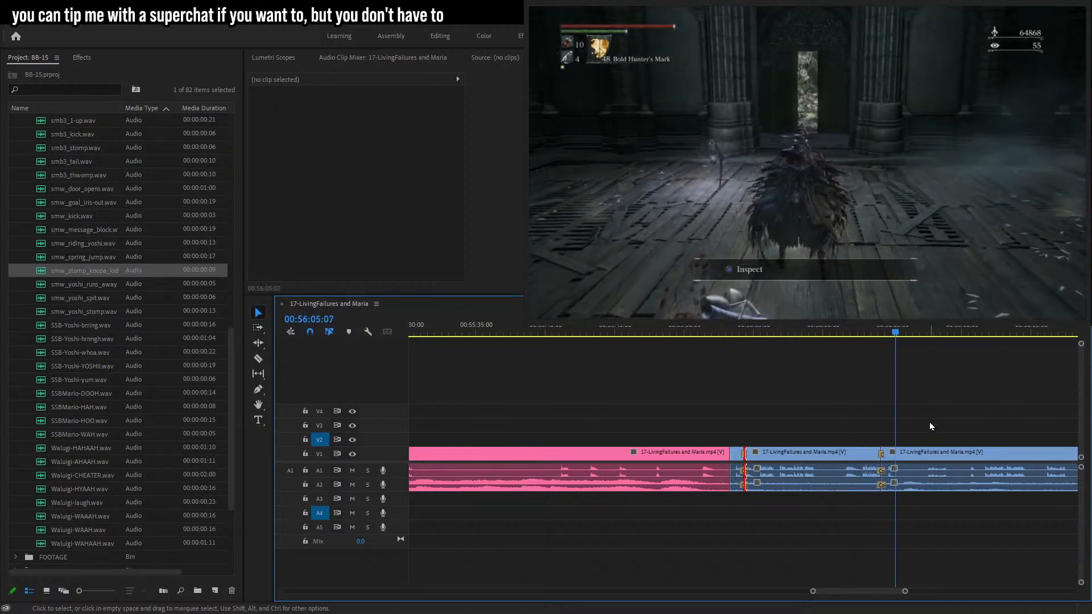
left_click_drag(903, 593, 882, 593)
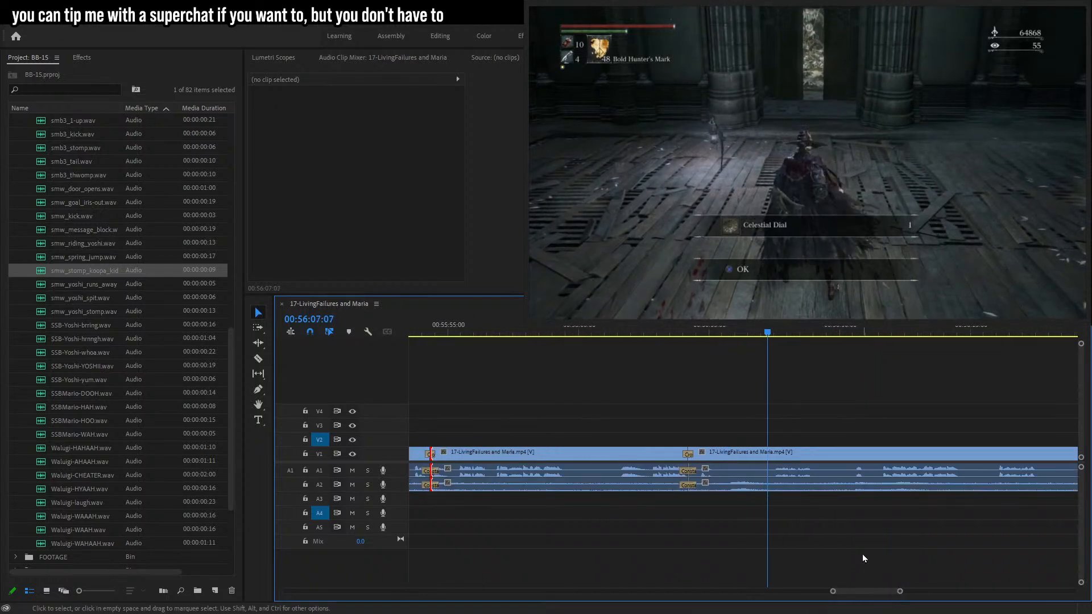
left_click_drag(832, 330, 882, 337)
key("space")
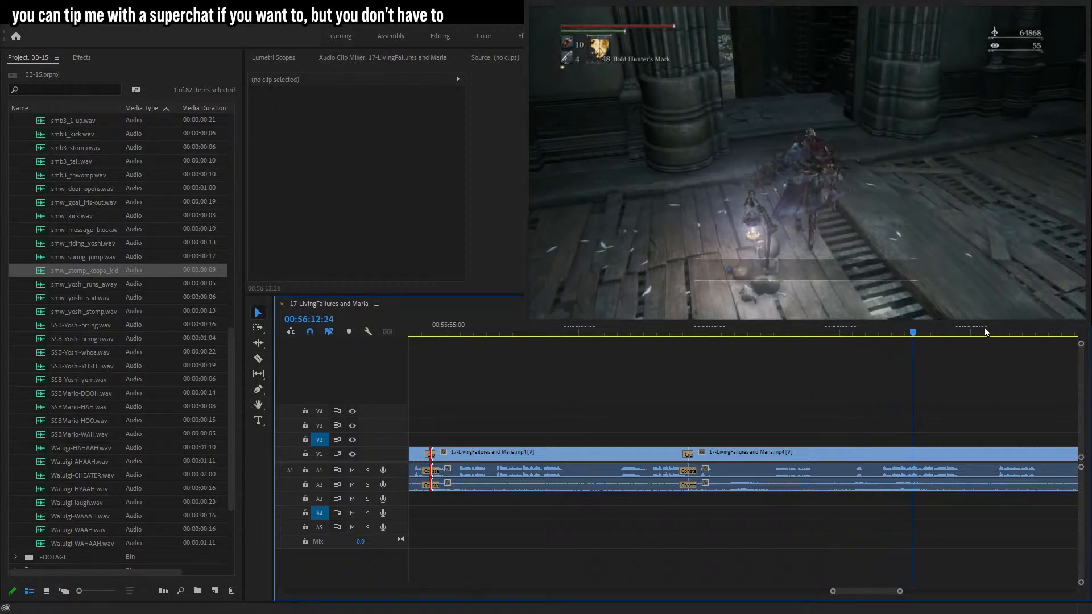
left_click(1001, 332)
key("space")
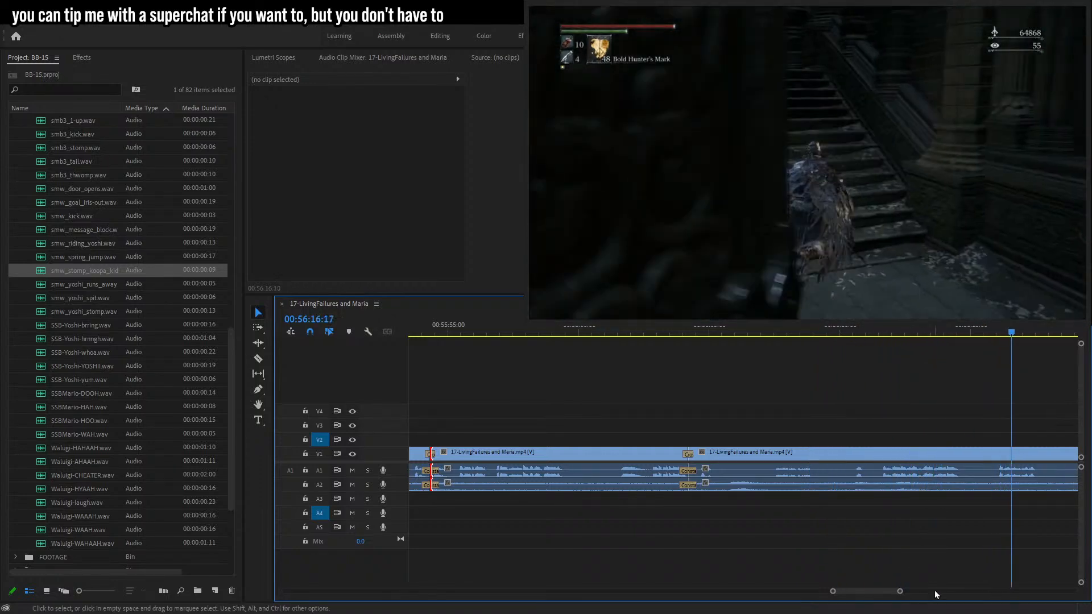
left_click_drag(900, 592, 905, 592)
left_click(818, 332)
key("space")
left_click(907, 331)
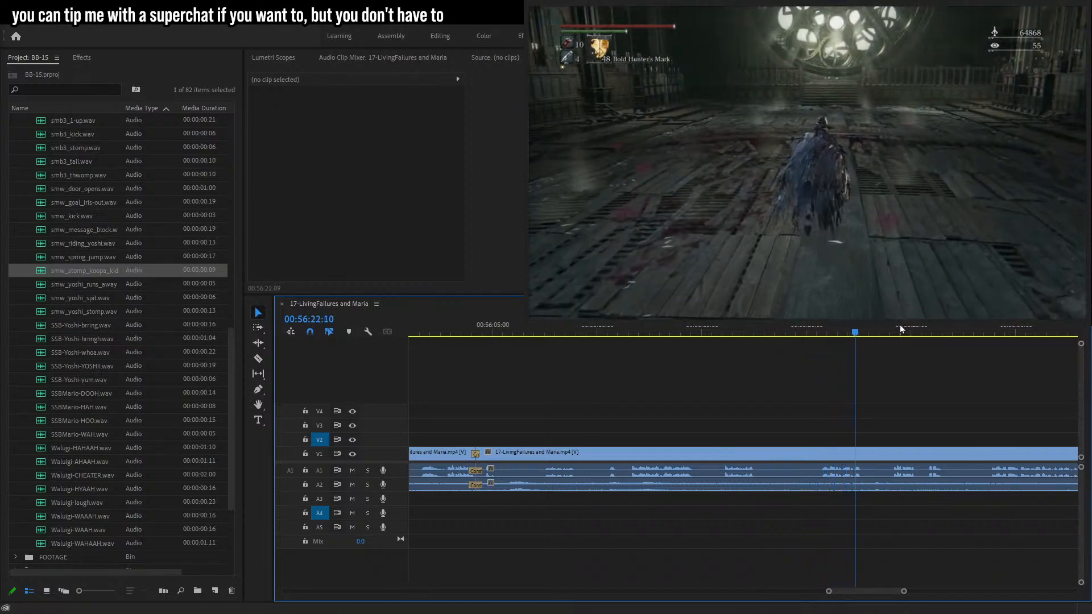
left_click(994, 333)
left_click_drag(904, 593, 915, 592)
left_click(792, 334)
left_click(819, 332)
left_click_drag(899, 333, 1084, 366)
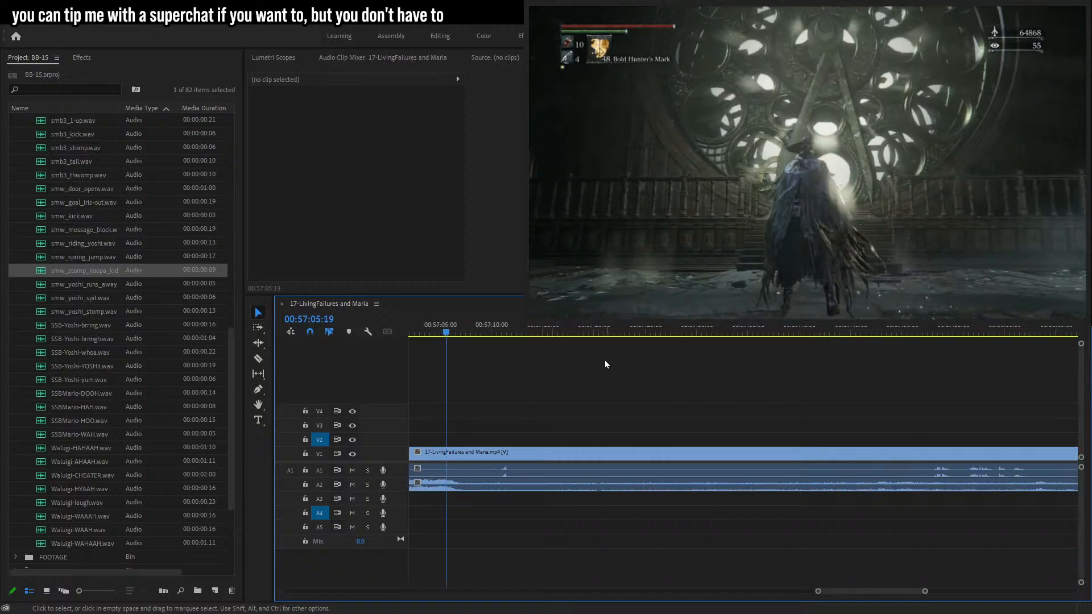
left_click_drag(485, 326, 974, 331)
key("space")
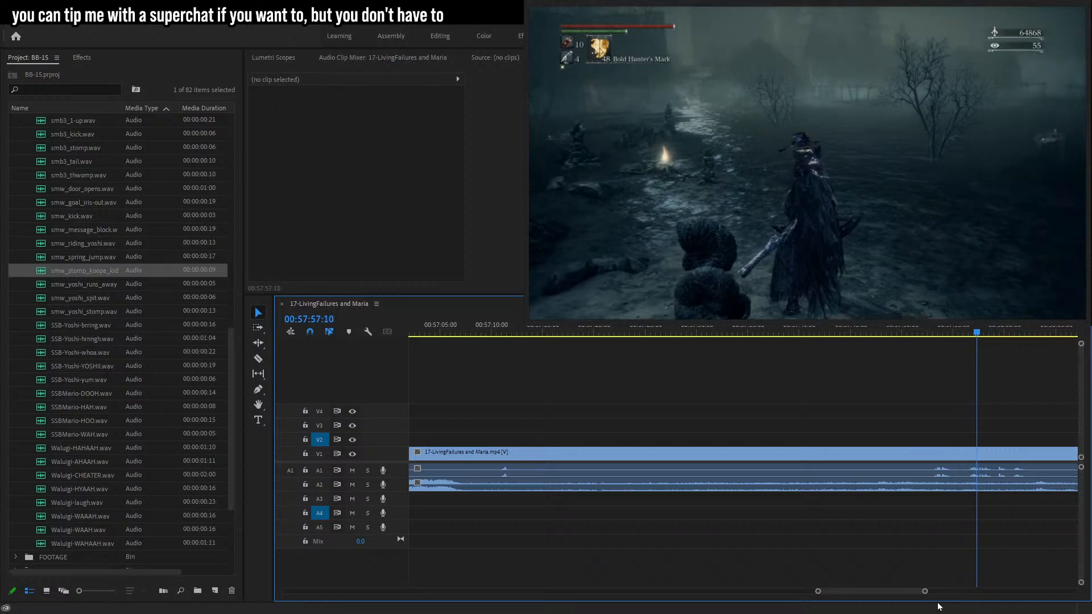
Scroll and scrub along the timeline from about 00:58:01 to 01:00:32 to review the later footage.
mouse_move(925, 592)
left_mouse_down()
mouse_move(934, 591)
mouse_move(922, 588)
left_mouse_up()
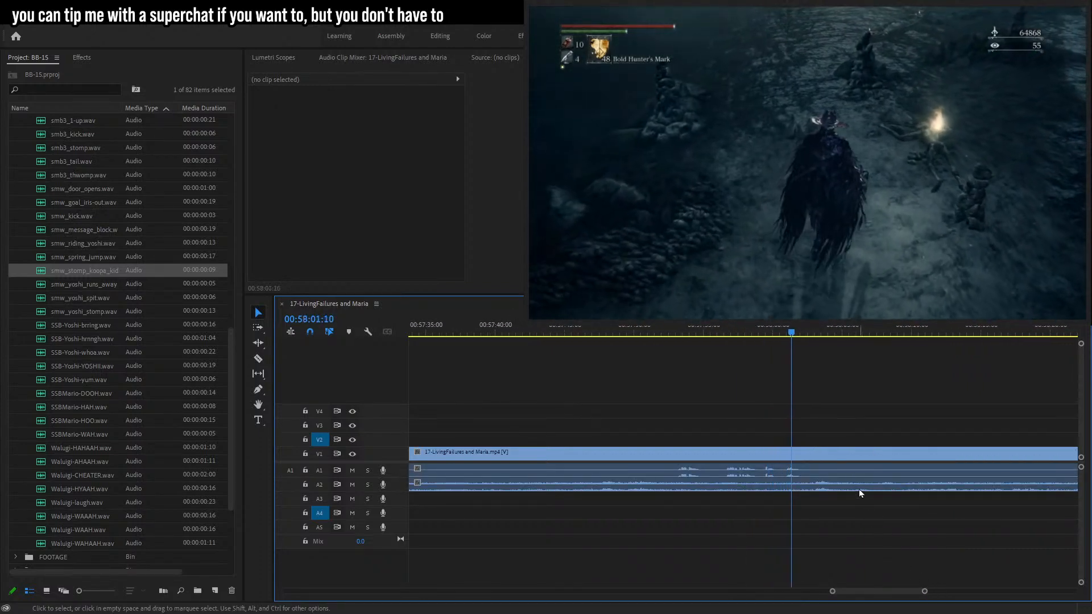
left_click_drag(808, 333, 895, 331)
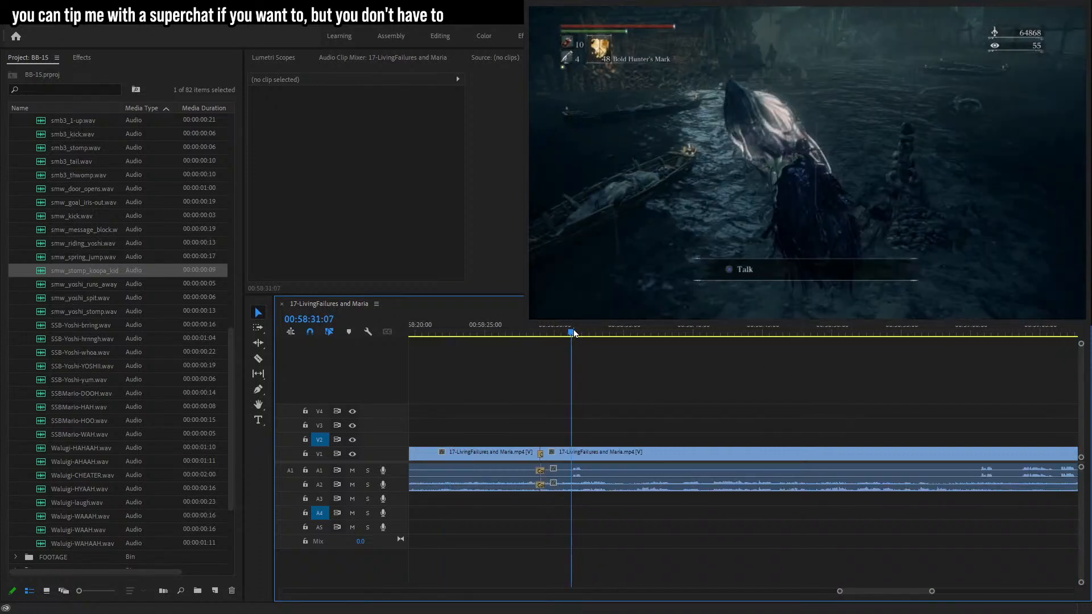
left_click(877, 332)
left_click(981, 333)
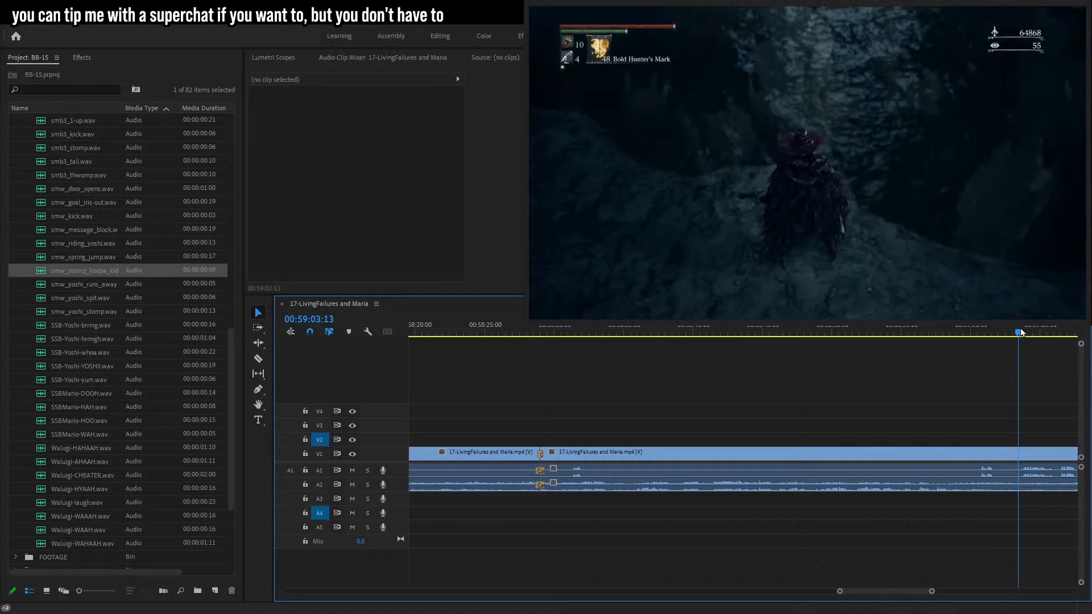
left_click_drag(931, 592, 931, 591)
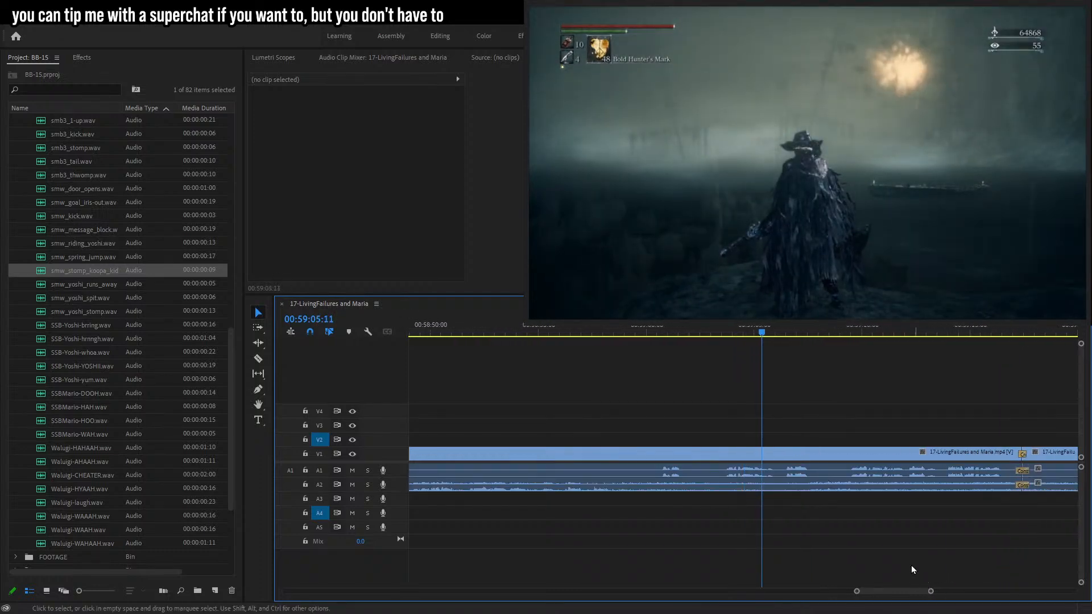
left_click(848, 332)
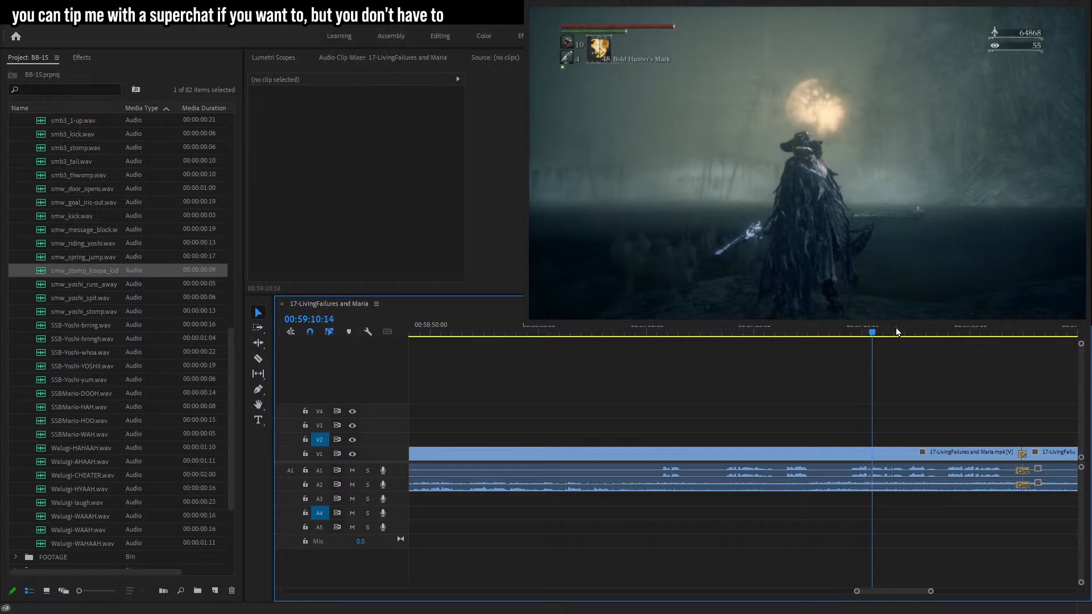
left_click(933, 332)
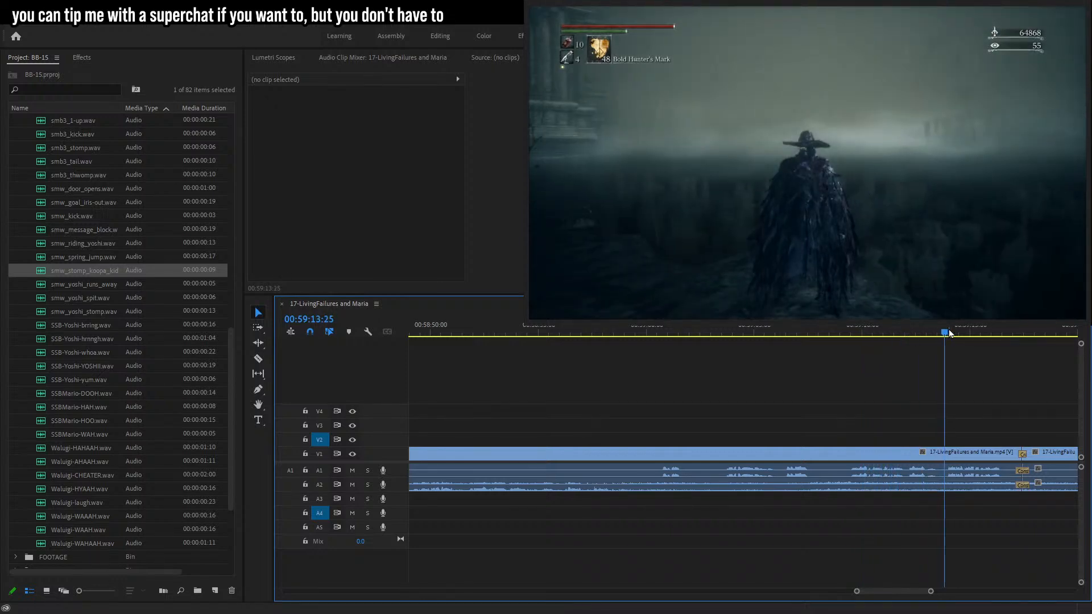
left_click_drag(931, 591, 958, 592)
left_click_drag(853, 331, 868, 329)
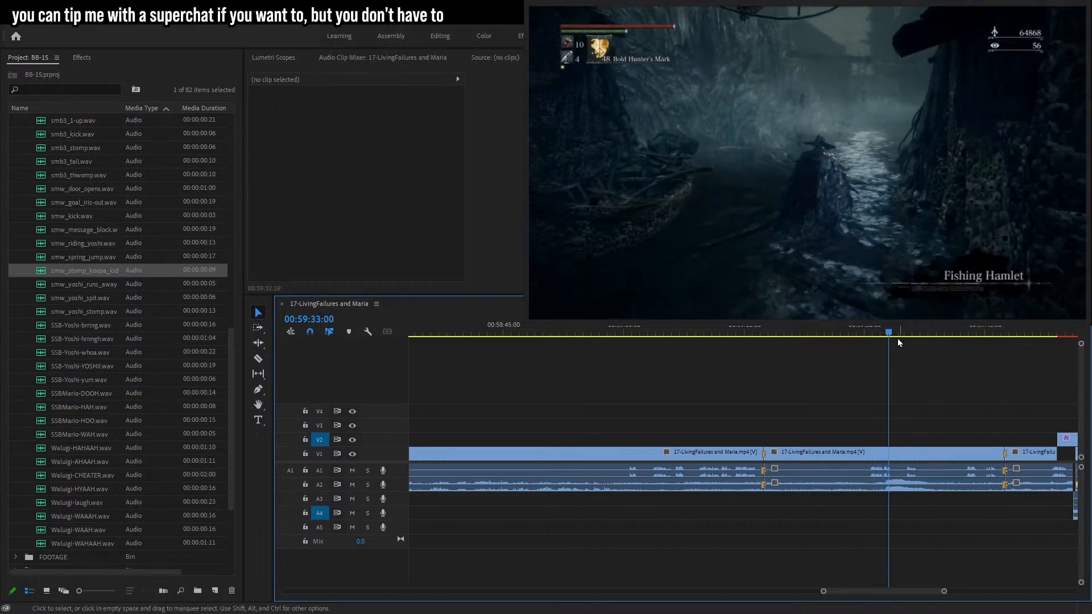
left_click(904, 333)
left_click_drag(931, 335, 967, 336)
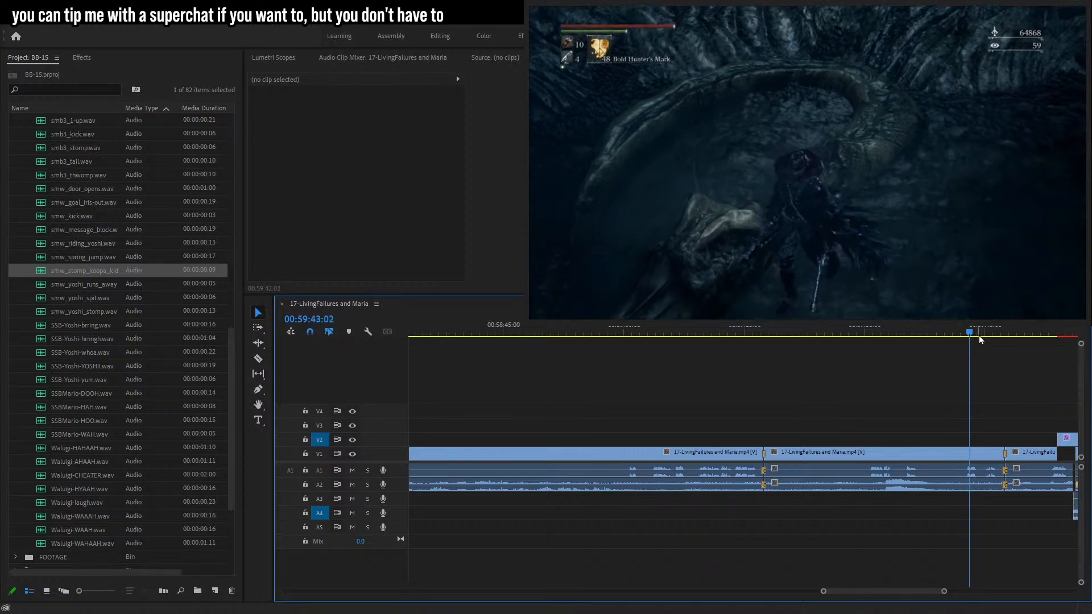
left_click_drag(944, 592, 934, 590)
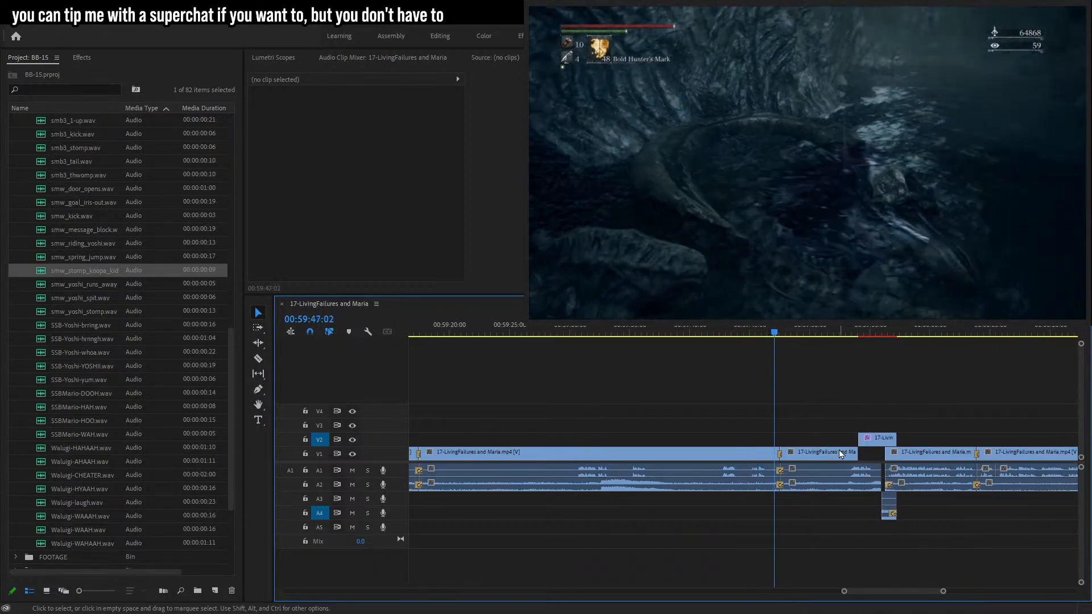
left_click(843, 333)
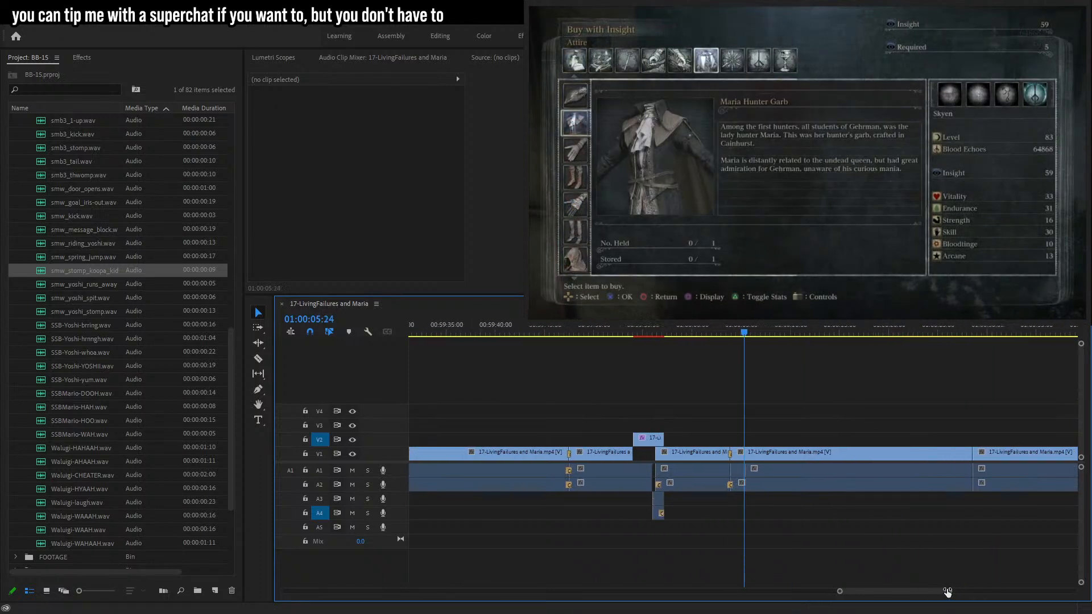
left_click_drag(801, 333, 960, 345)
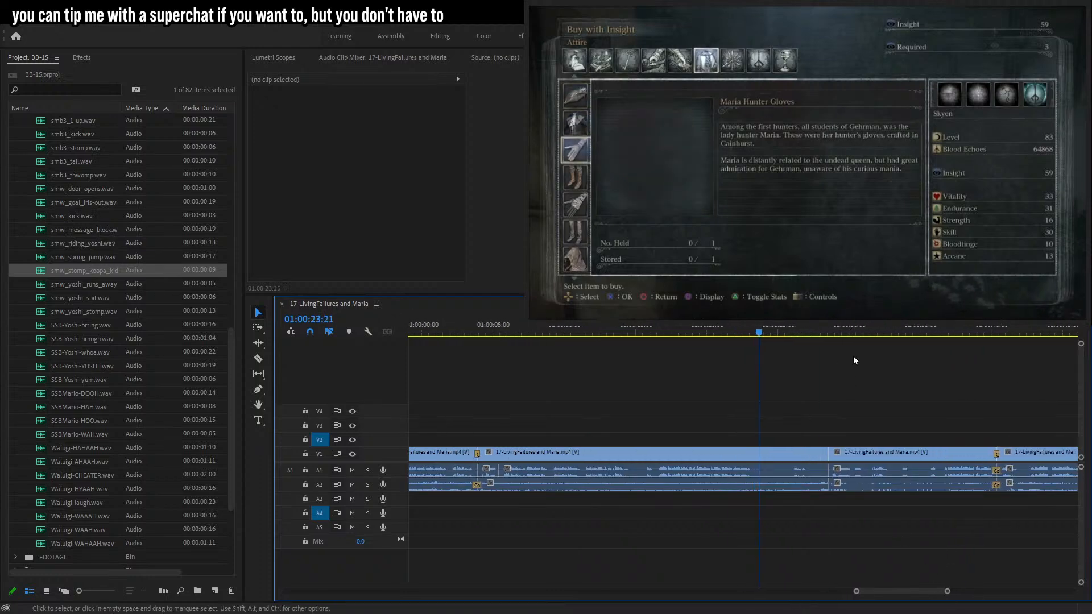
left_click(827, 335)
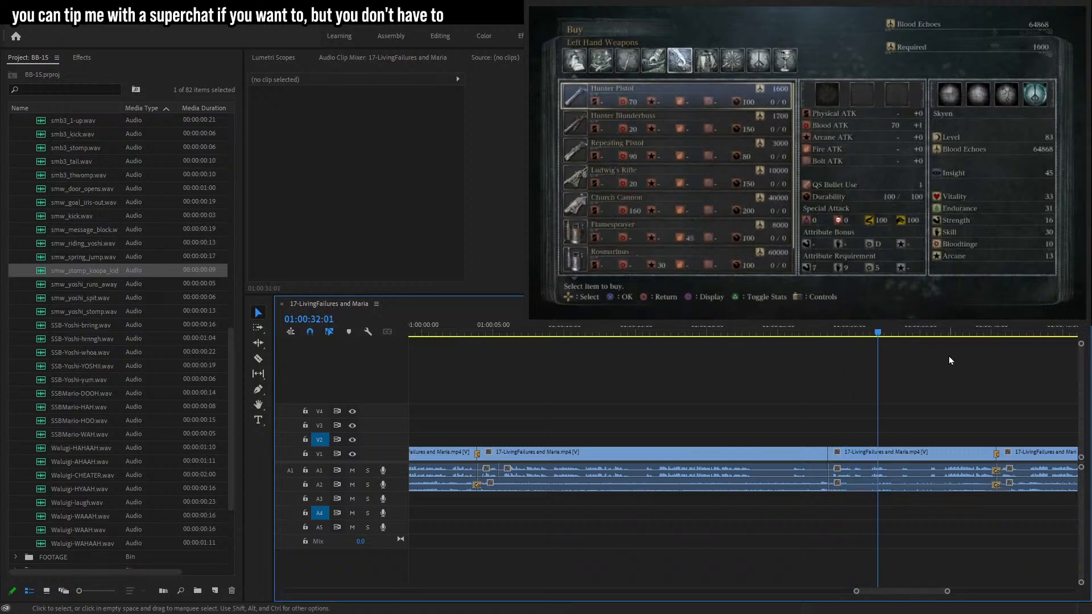
Scrub and scroll through the timeline from about 01:00:32 to 01:01:20 to review the footage.
left_click(937, 332)
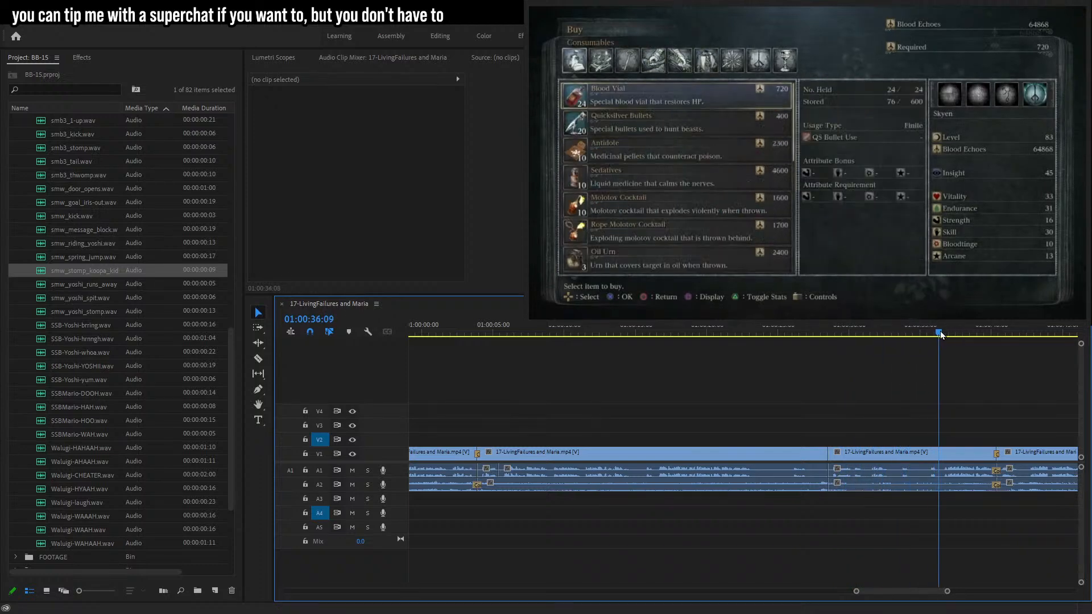
mouse_move(949, 592)
left_mouse_down()
mouse_move(959, 591)
mouse_move(942, 592)
left_mouse_up()
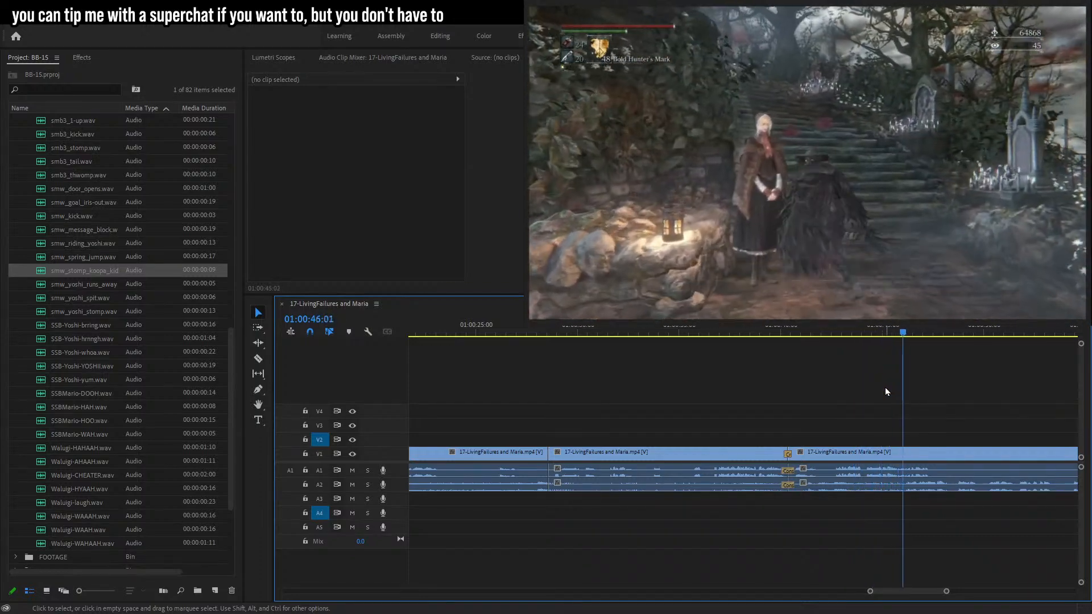
left_click_drag(946, 592, 962, 592)
left_click(927, 335)
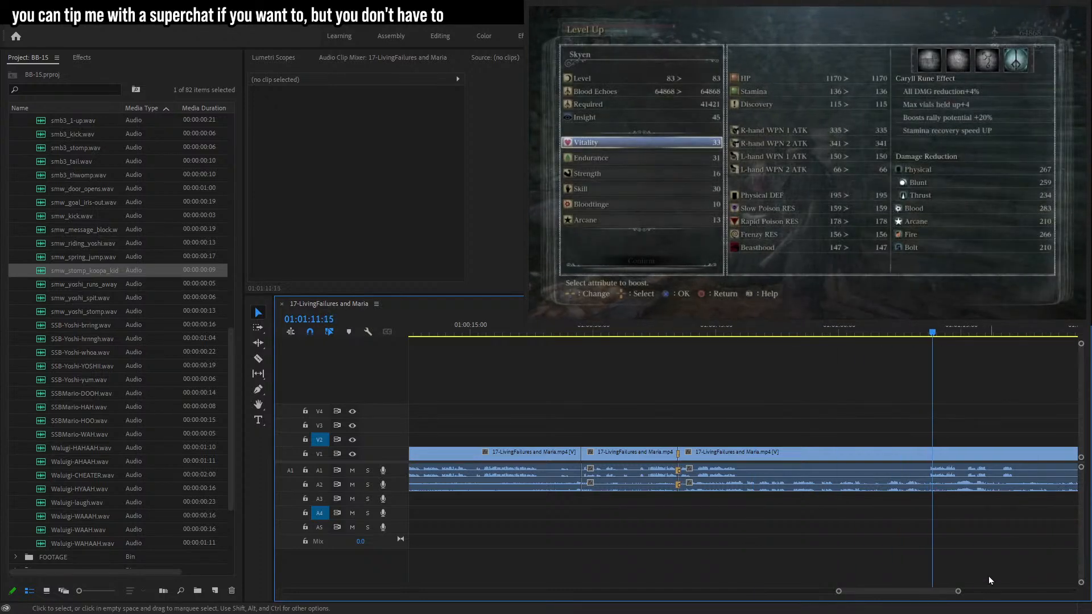
left_click_drag(959, 592, 934, 590)
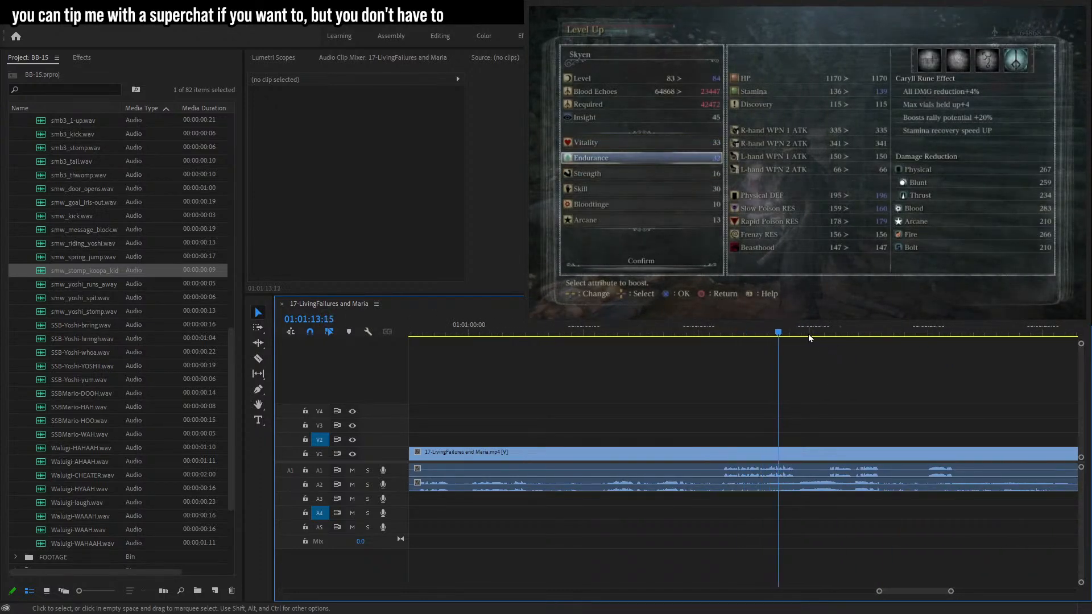
left_click(828, 332)
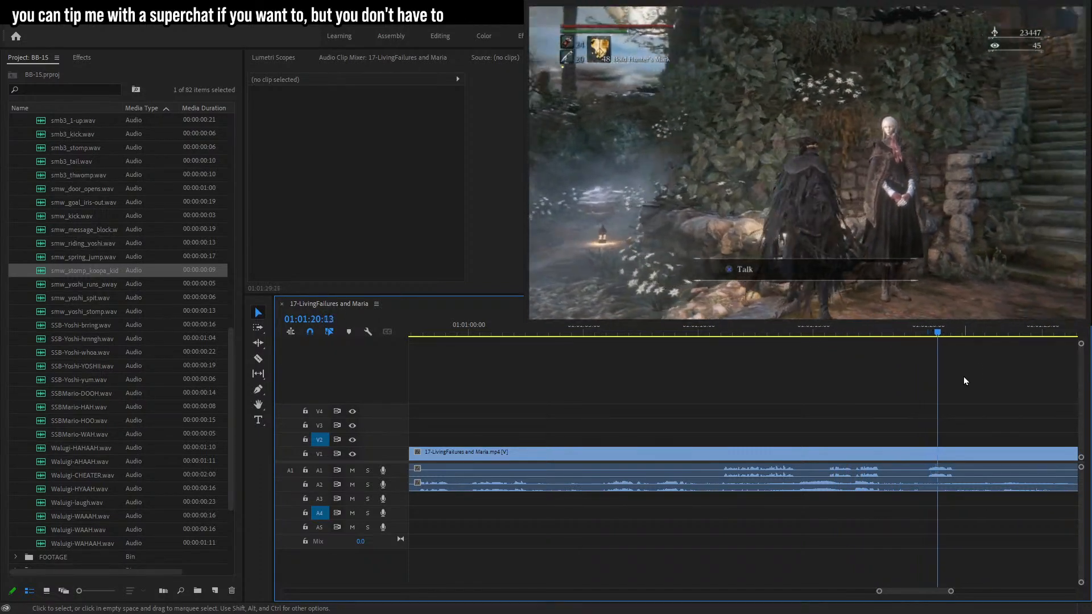
left_click_drag(952, 591, 950, 593)
key("c")
left_click(746, 456)
left_click_drag(762, 333, 872, 341)
key("ctrl+z")
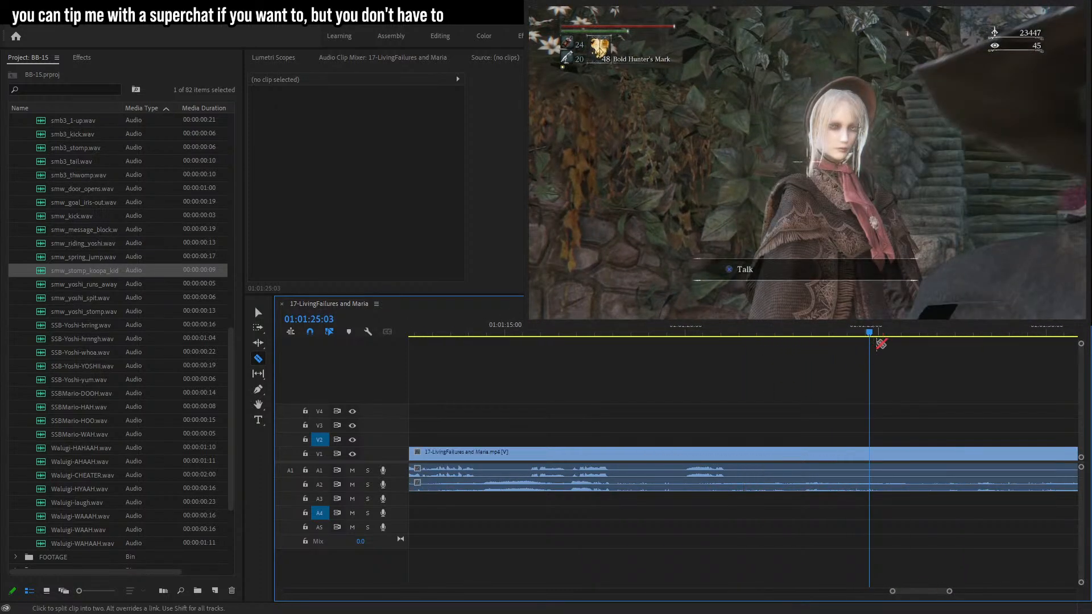
Bring in loading-wheel.gif and place it on track V2 at the playhead, about 01:01:28:11.
key("space")
left_click_drag(949, 592, 957, 594)
left_click(258, 313)
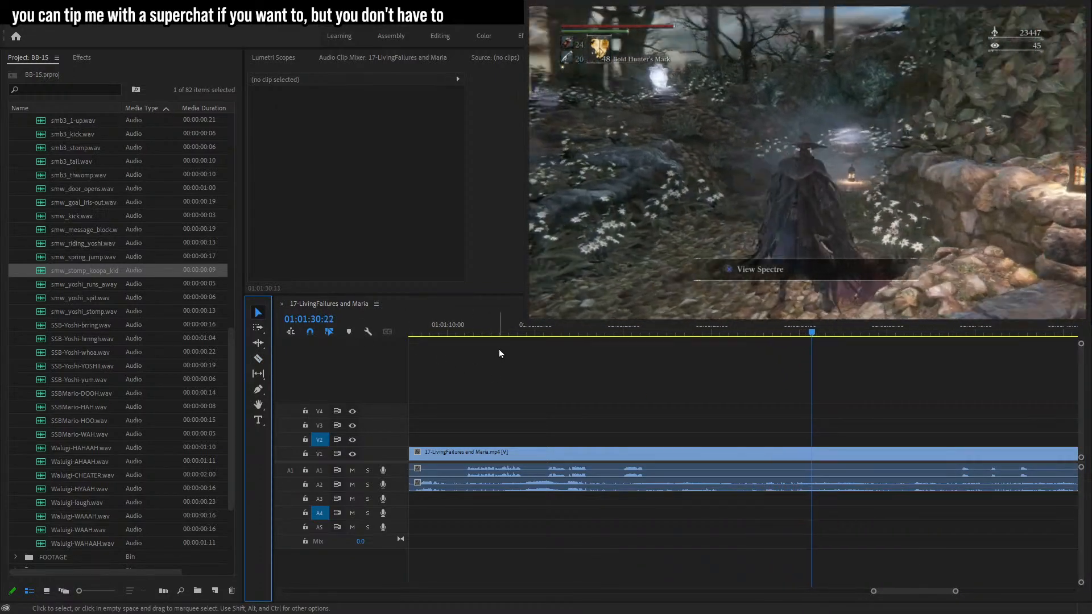
left_click(783, 335)
mouse_move(783, 335)
left_mouse_down()
mouse_move(749, 340)
mouse_move(771, 340)
left_mouse_up()
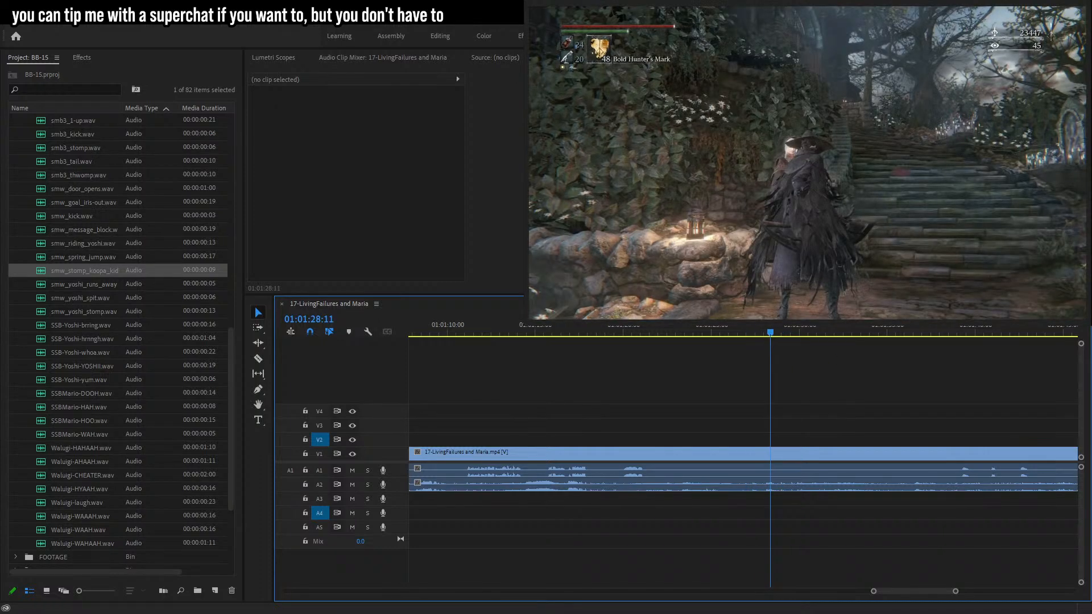
key("alt+Tab")
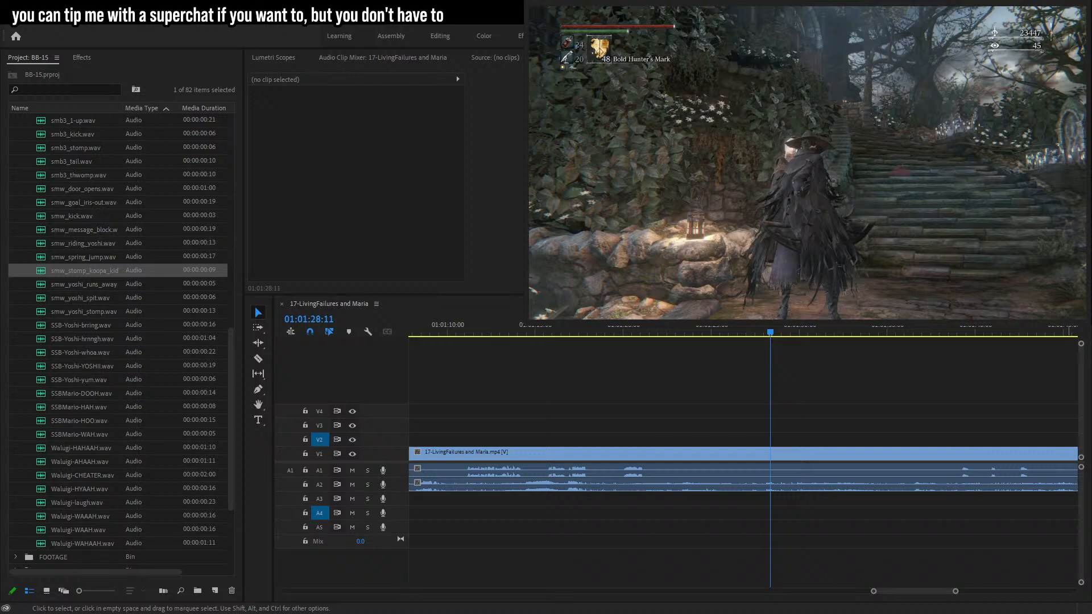
left_click_drag(324, 34, 692, 8)
left_click_drag(727, 178, 780, 444)
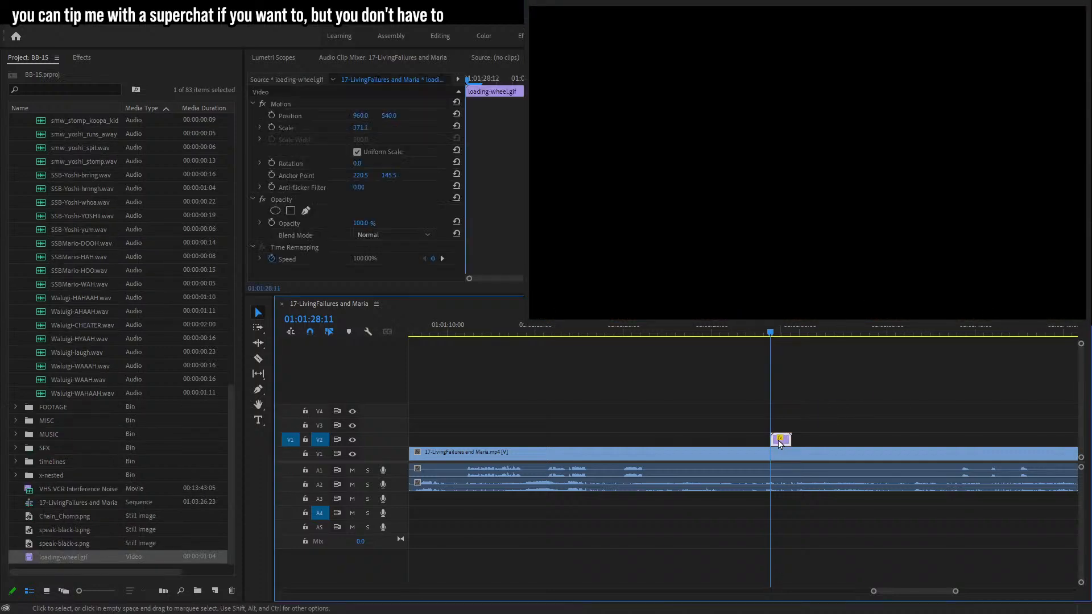
left_click(825, 383)
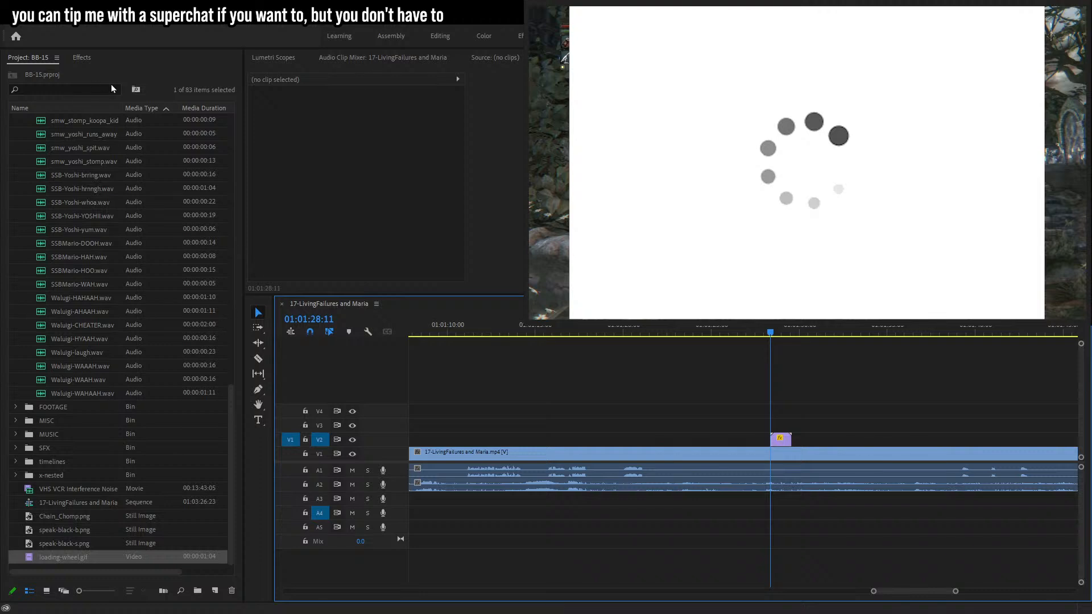
Apply the 00-25Ogreenkey preset to the loading wheel, key out its white background and set the key to Aggressive.
left_click(82, 58)
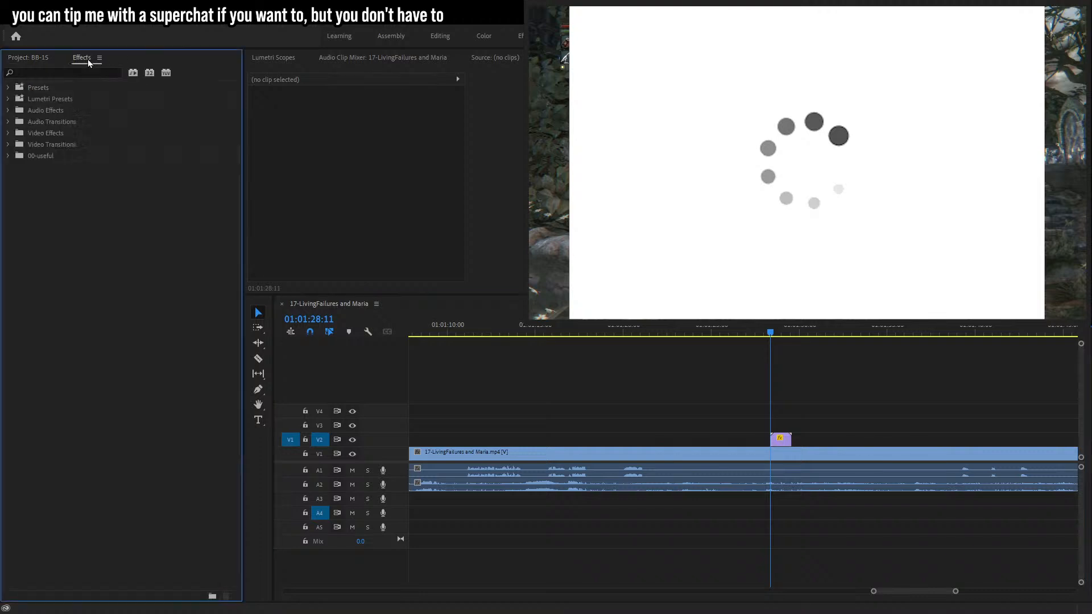
left_click(6, 159)
left_click_drag(57, 181, 780, 439)
scroll(362, 227, "down", 3)
left_click(373, 227)
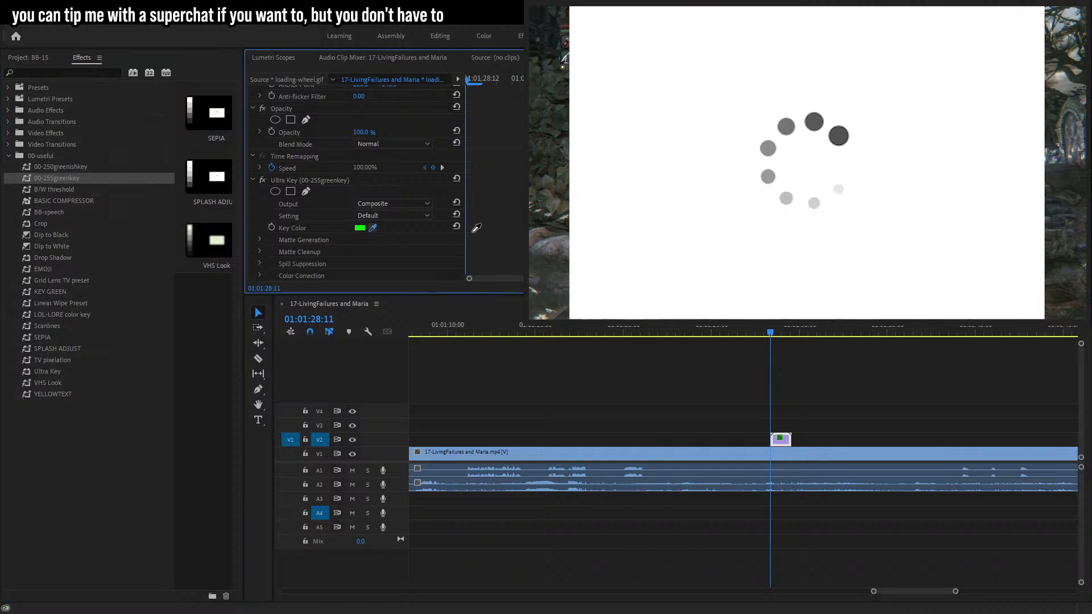
left_click(744, 80)
left_click(375, 216)
left_click(401, 259)
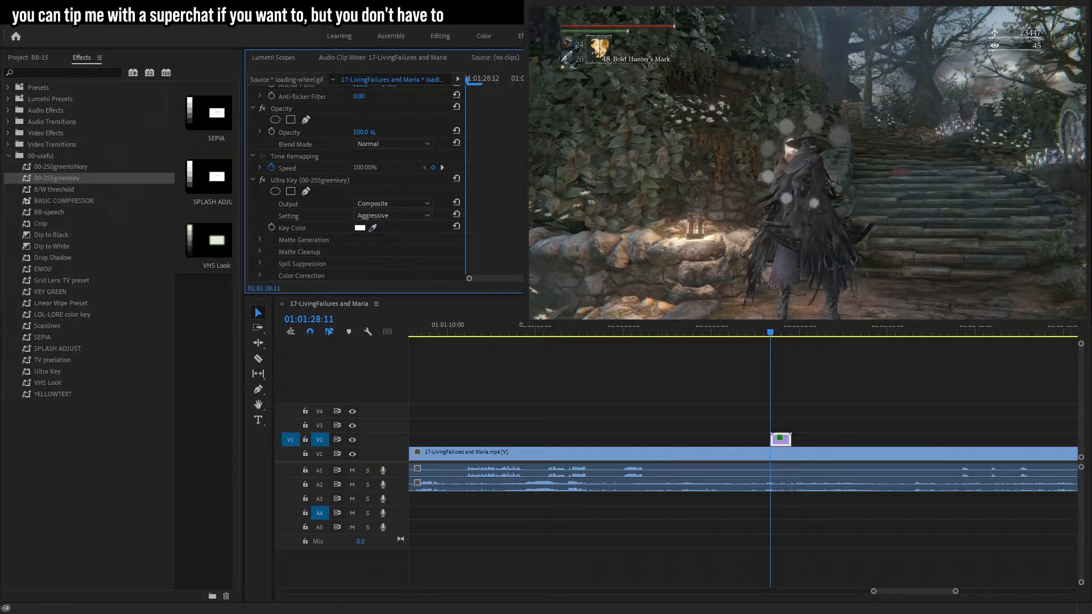
left_click(859, 390)
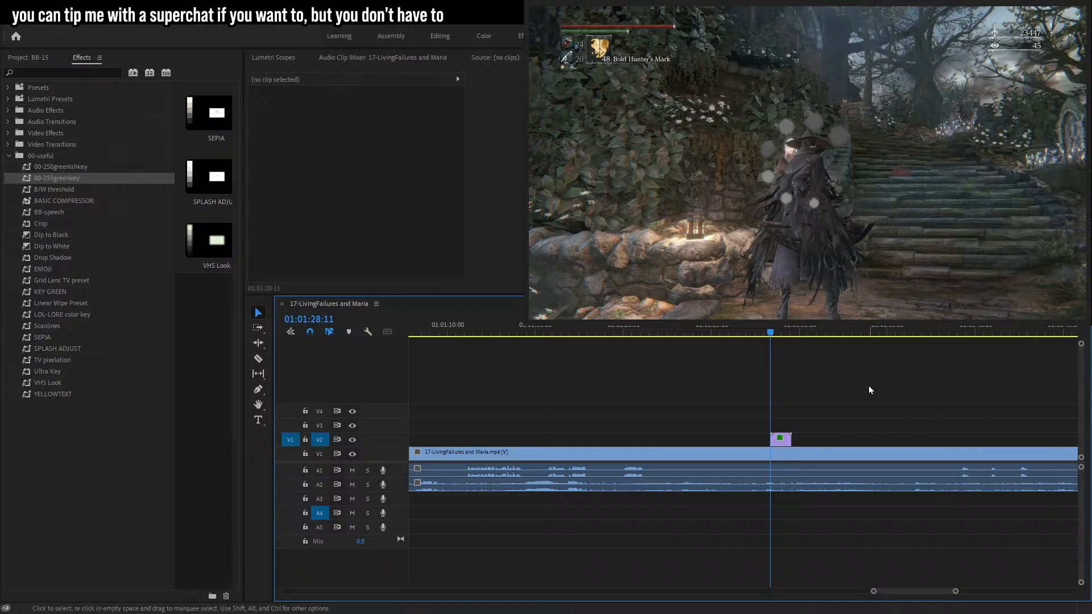
Duplicate the keyed loading wheel clip repeatedly along the upper tracks to extend it over the following footage.
key("space")
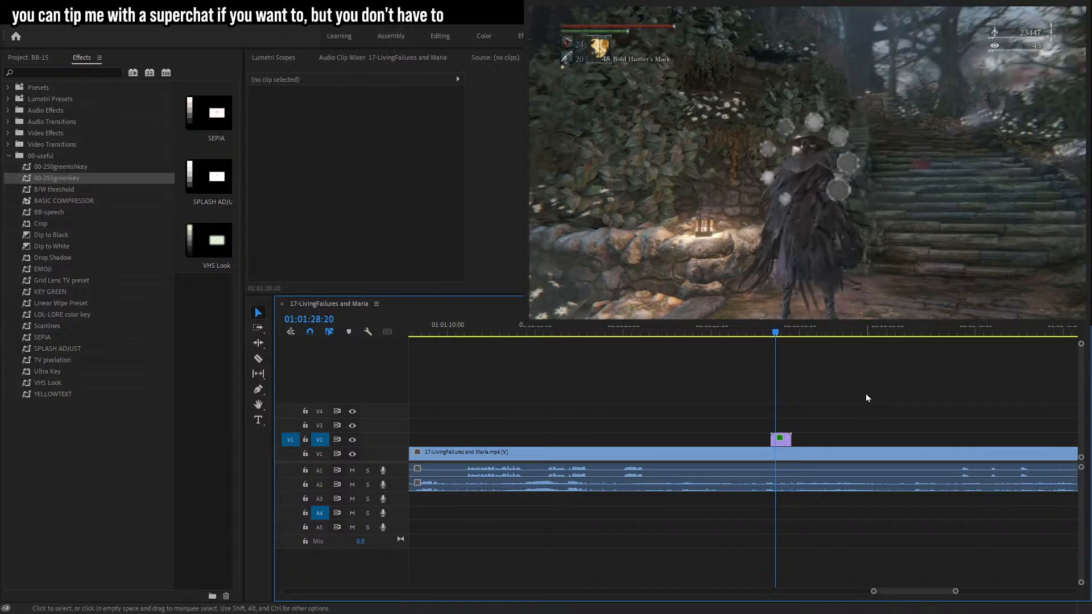
left_click_drag(783, 442, 869, 444)
left_click_drag(949, 411, 846, 441)
left_click_drag(946, 403, 929, 442)
left_click_drag(1056, 405, 920, 440)
left_click_drag(925, 442, 907, 442)
left_click_drag(1040, 398, 981, 427)
key("minus")
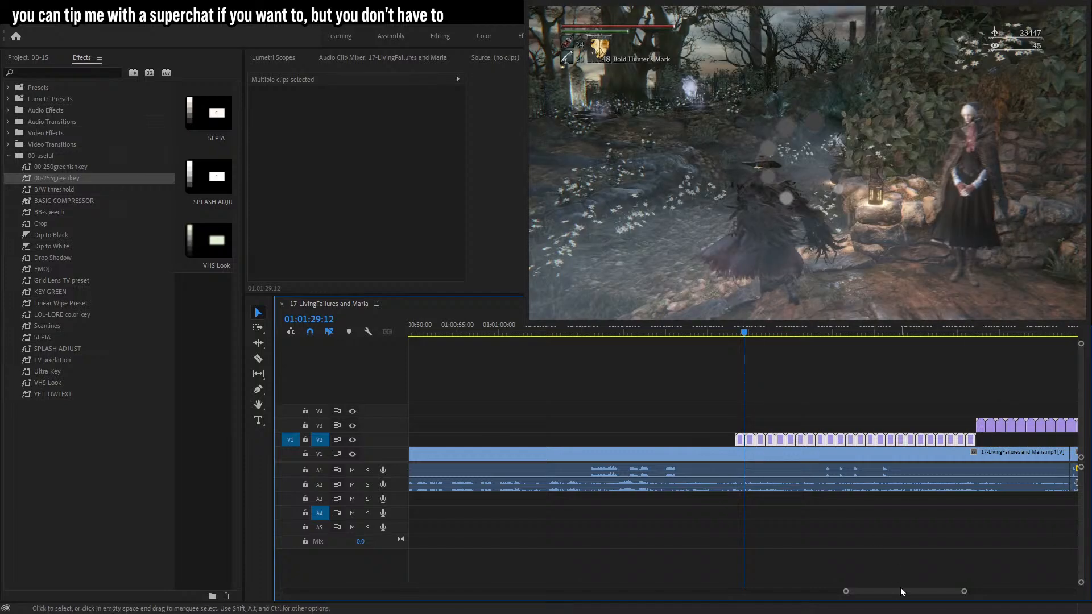
Select all the loading wheel copies and nest them into a single sequence.
left_click(899, 582)
left_click_drag(910, 593, 916, 590)
left_click_drag(920, 370, 613, 440)
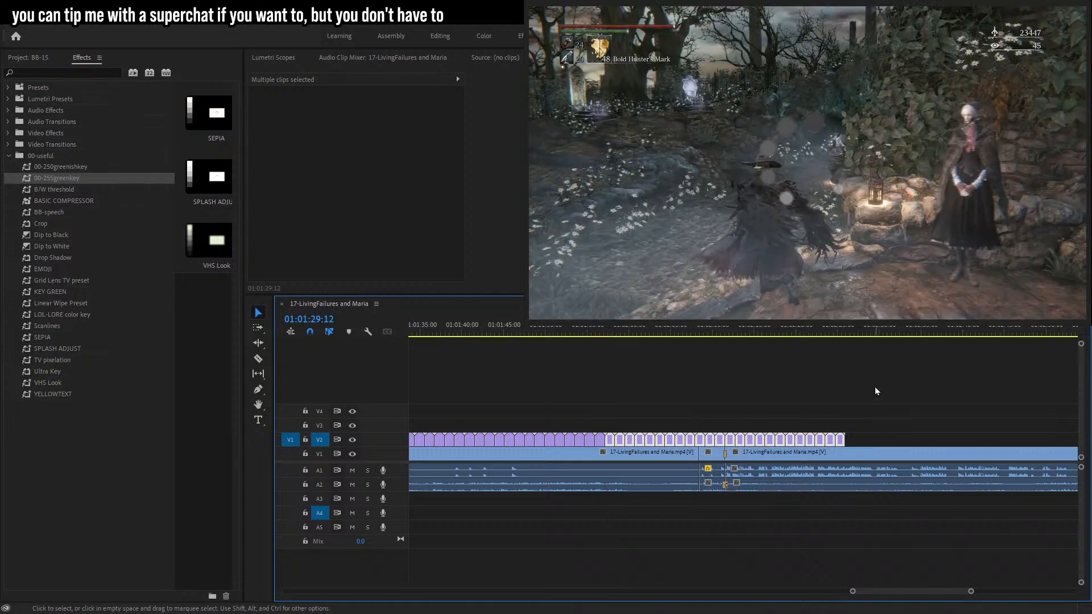
left_click_drag(970, 591, 937, 595)
left_click_drag(983, 383, 632, 446)
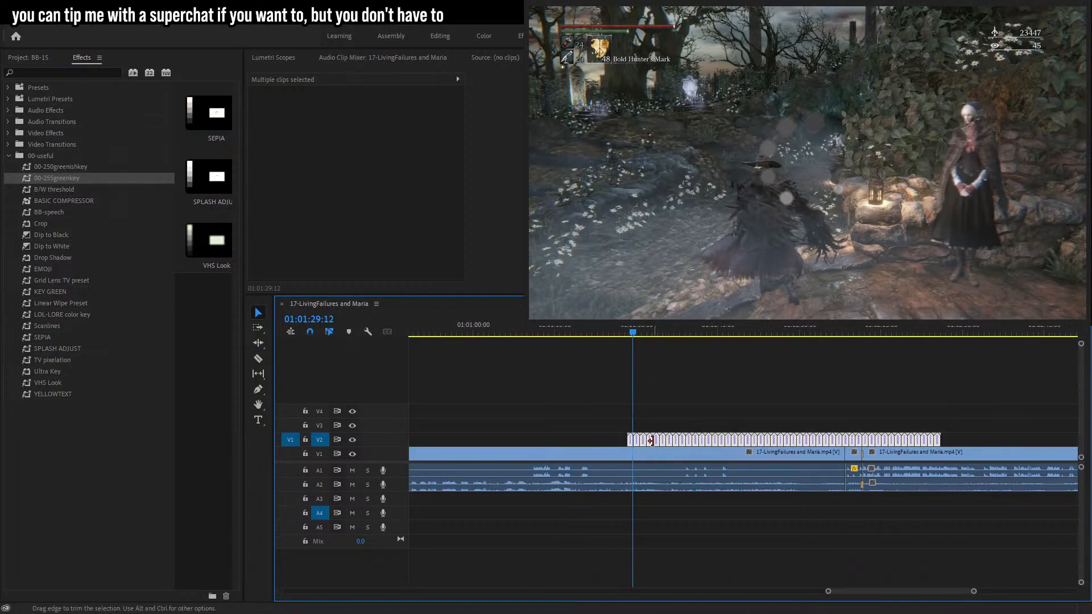
key("shift+n")
left_click(520, 327)
left_click(631, 442)
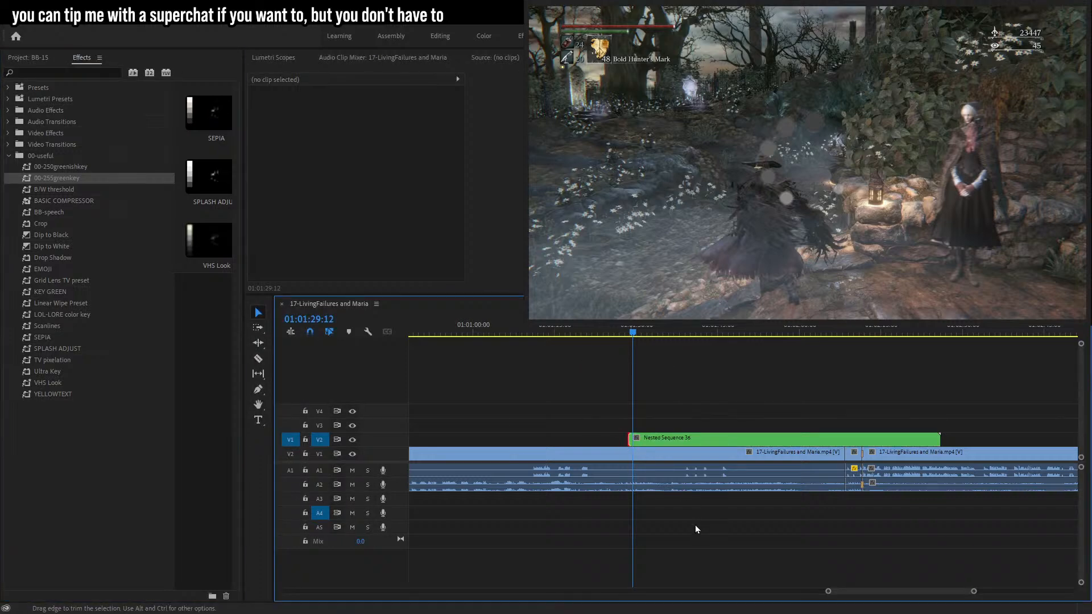
Set the nested loading wheel clip's scale to 30.
left_click(666, 439)
left_click(329, 116)
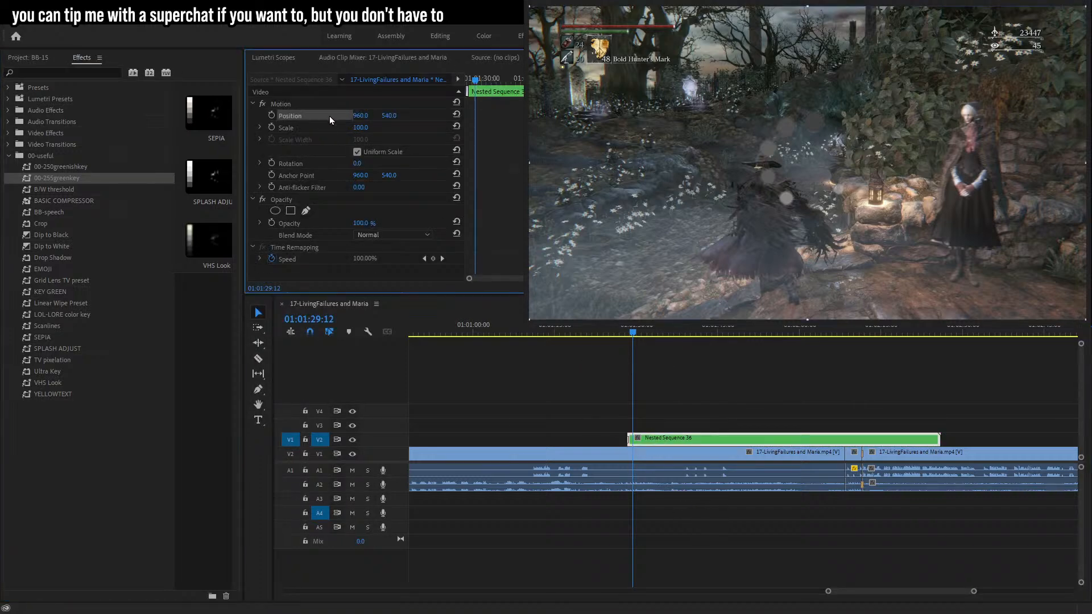
left_click(359, 127)
type("71")
key("Return")
key("shift+Down")
key("shift+Down")
key("shift+Down")
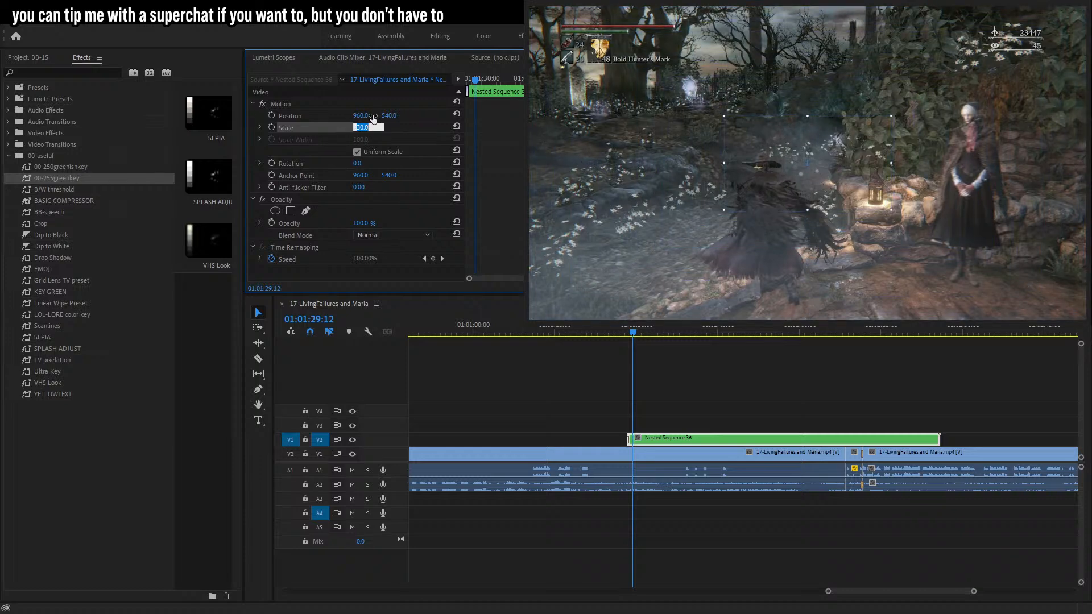
left_click_drag(678, 437, 681, 438)
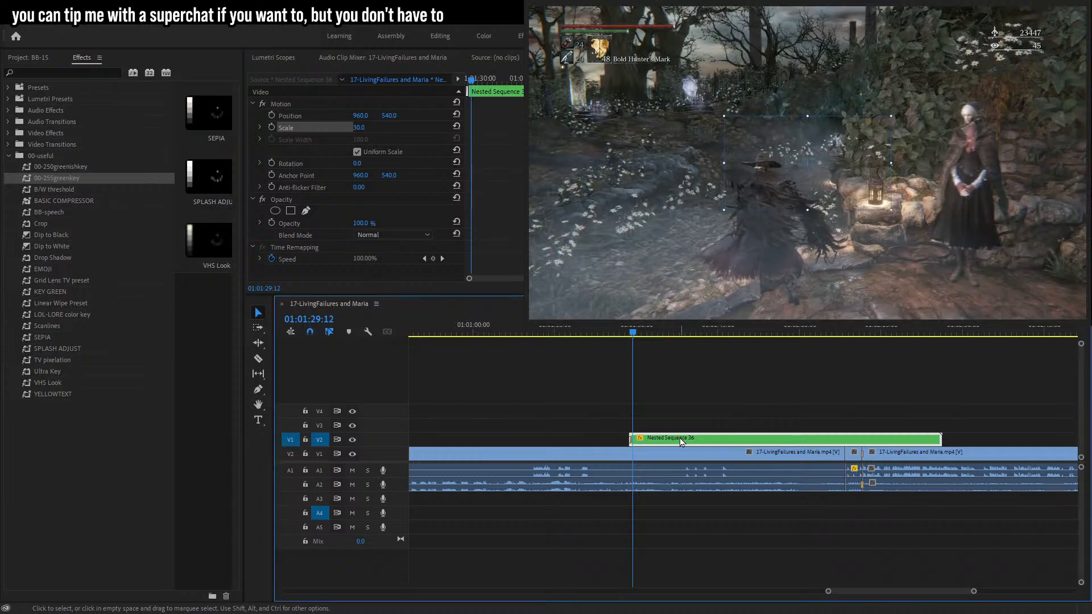
Move the loading wheel over the hunter's head and start keyframing its position.
left_click(302, 116)
left_click_drag(813, 182, 775, 151)
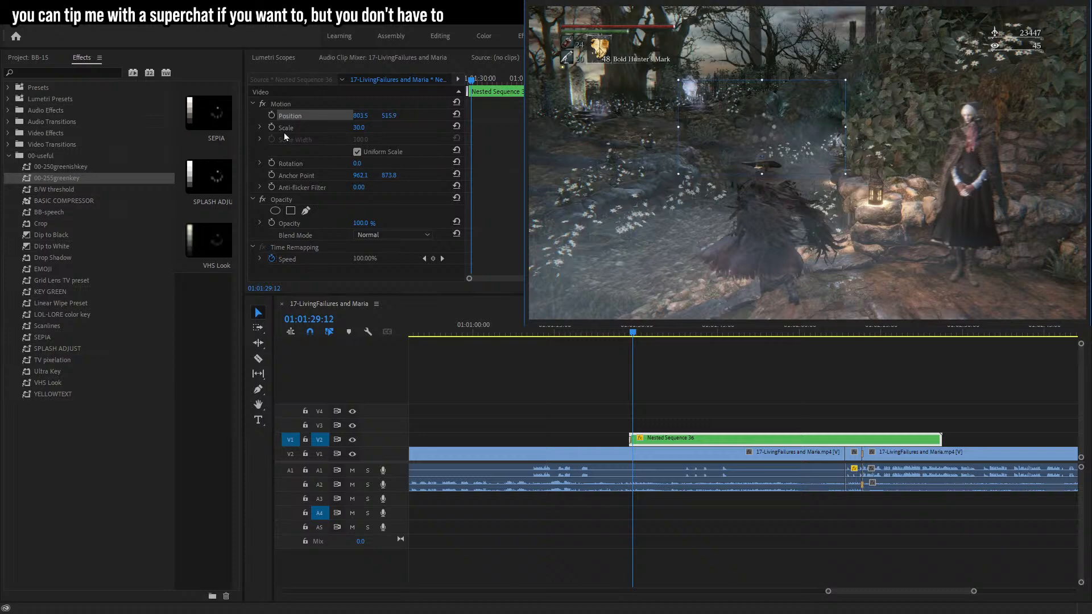
left_click(272, 116)
Step back six frames and reposition the wheel over the hunter to add a position keyframe.
key("Left")
key("Left")
key("Left")
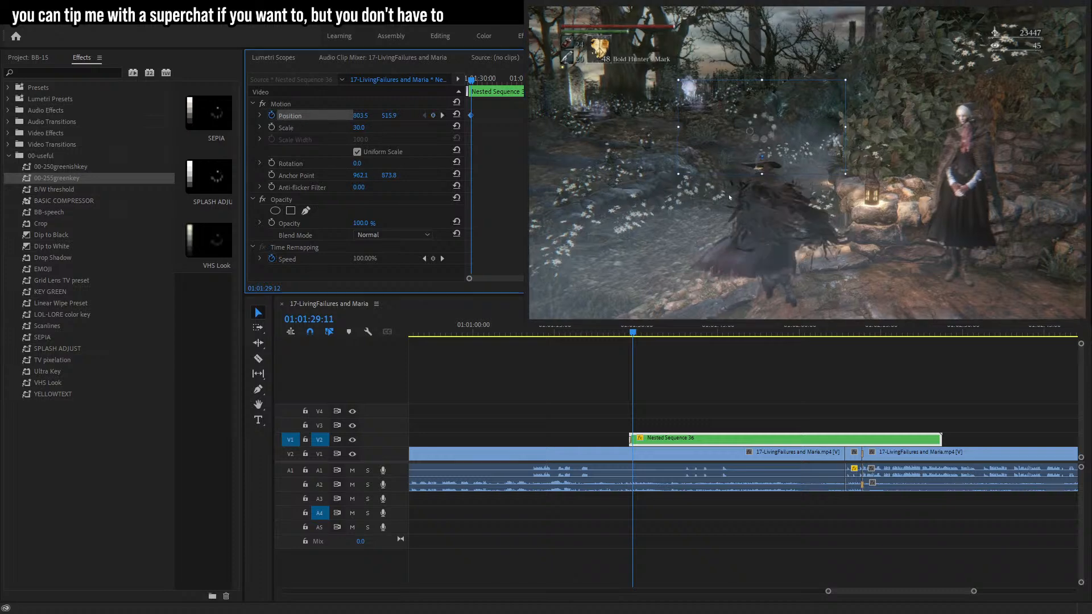
key("Left")
key("Left")
key("Left")
key("Left")
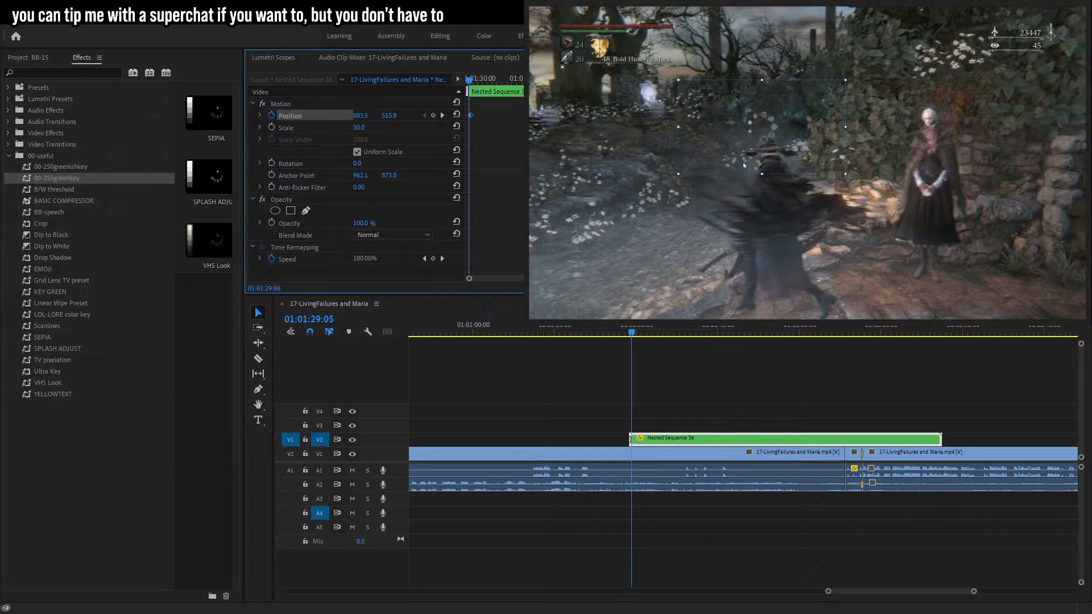
left_click_drag(751, 152, 743, 161)
Step back and forth frame by frame to check the wheel's tracking over the hunter.
key("Right")
key("Right")
key("Right")
key("Right")
key("Right")
key("Right")
key("Right")
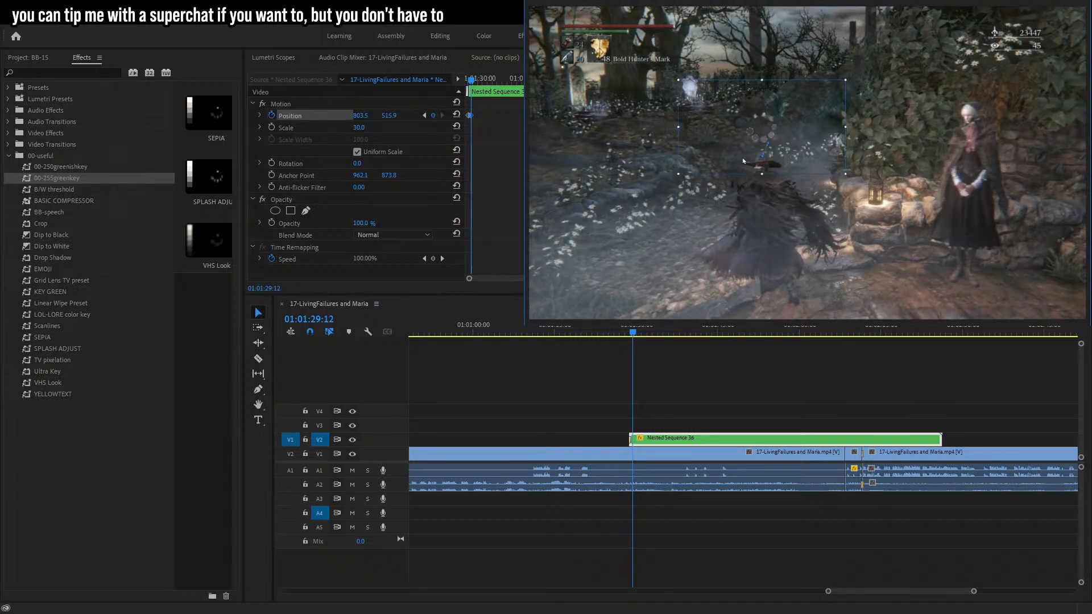
key("Left")
key("Left")
key("Left")
key("Left")
key("Left")
key("Left")
key("Left")
key("Left")
key("Left")
key("Left")
key("Left")
key("Left")
key("Left")
key("Left")
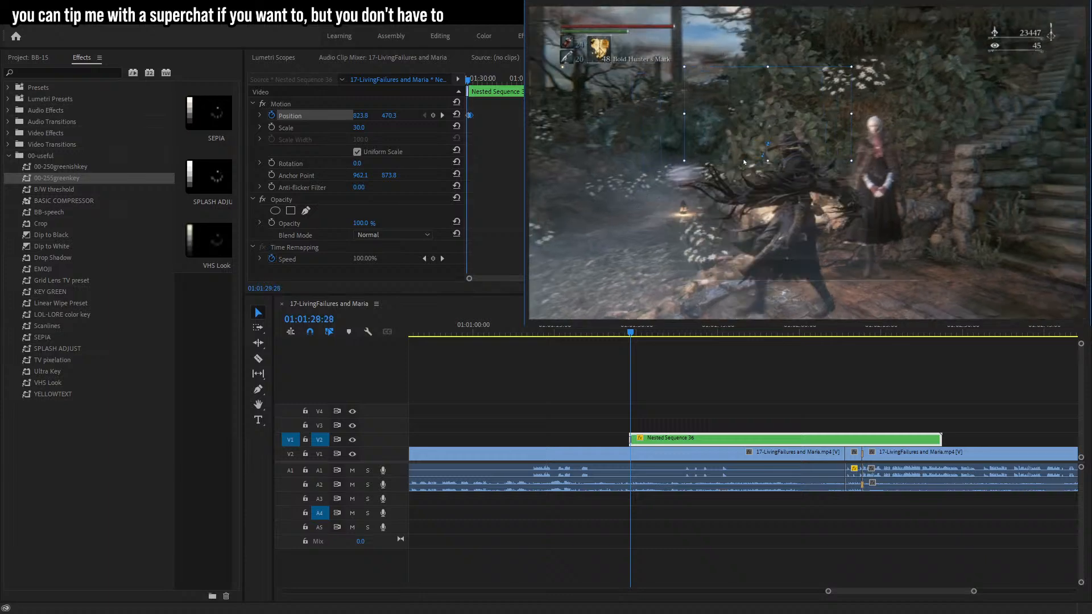
key("Left")
key("Left")
key("Left")
key("Left")
key("Left")
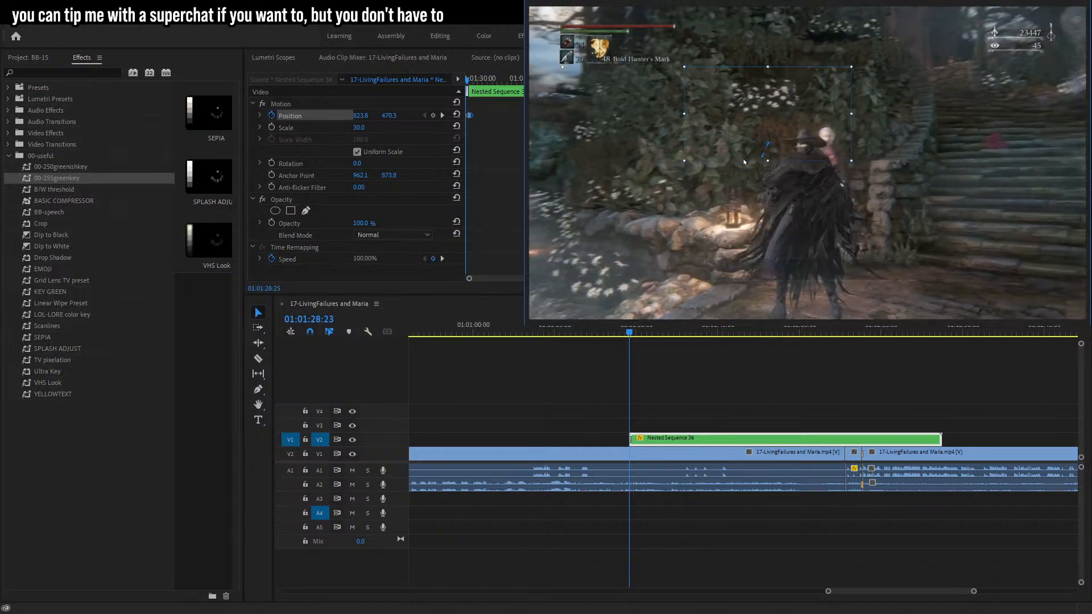
key("Left")
Step forward to about 01:01:29:17 and reposition the wheel over the hunter's head.
key("Right")
key("Right")
key("Right")
key("Right")
key("Right")
key("Right")
key("Right")
key("Right")
key("Right")
key("Right")
key("Right")
key("Right")
key("Right")
key("Right")
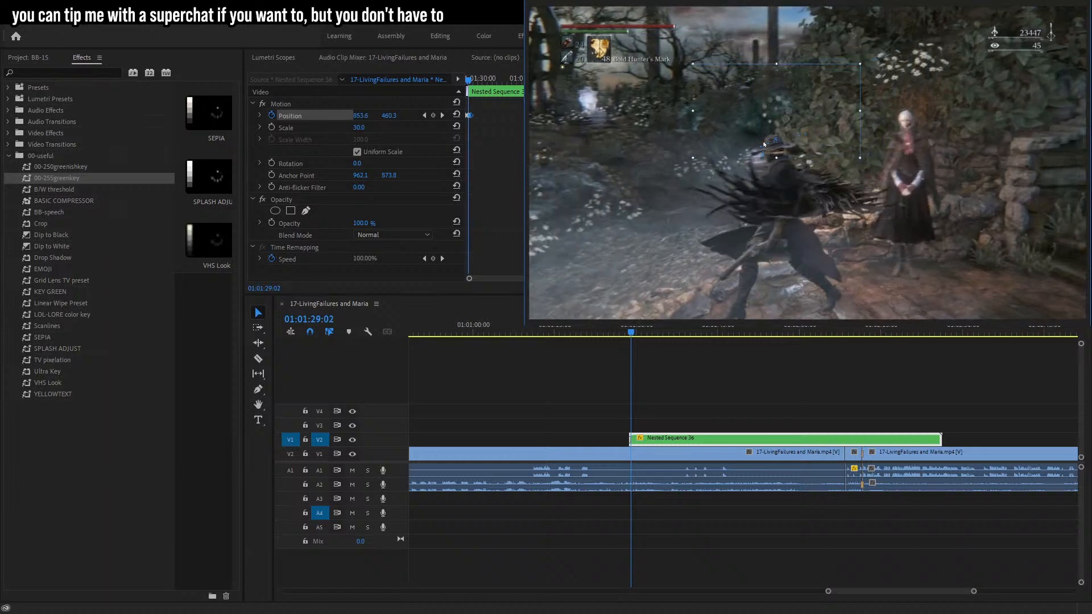
key("Right")
key("Right")
key("Right")
key("Right")
key("Right")
key("Right")
key("Right")
key("Right")
key("Right")
key("Right")
key("Right")
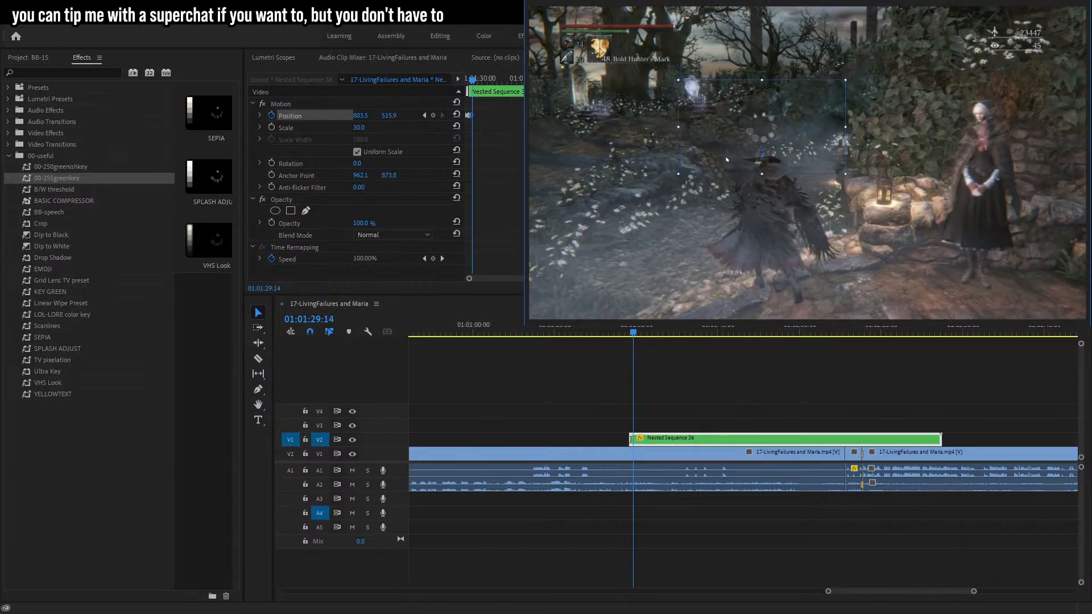
left_click_drag(737, 151, 739, 144)
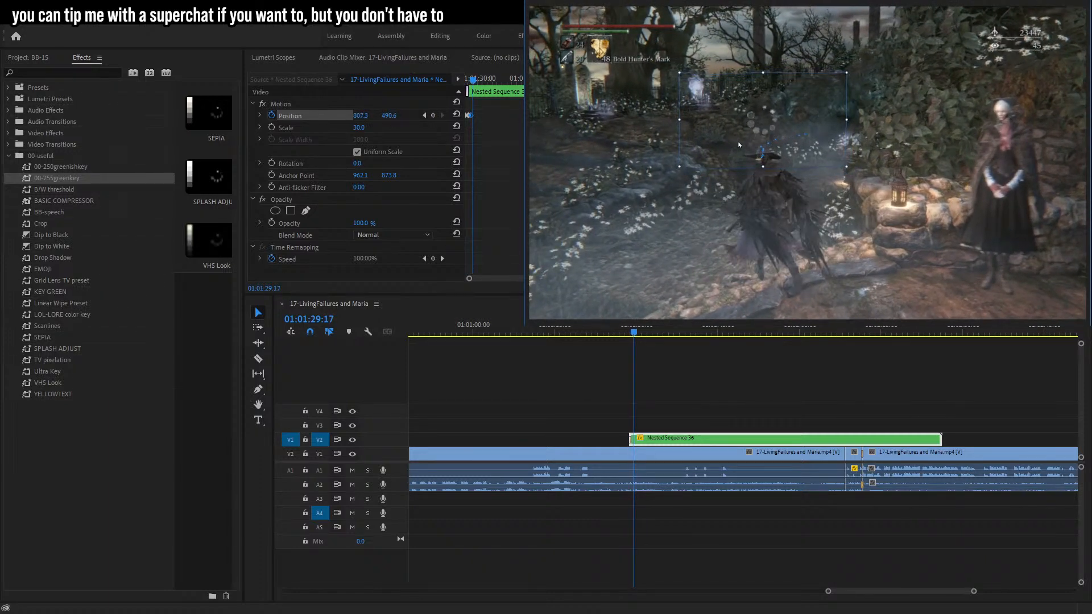
Step forward to about 01:01:29:22 and reposition the wheel over the hunter's head.
key("Right")
key("Right")
key("Right")
key("Right")
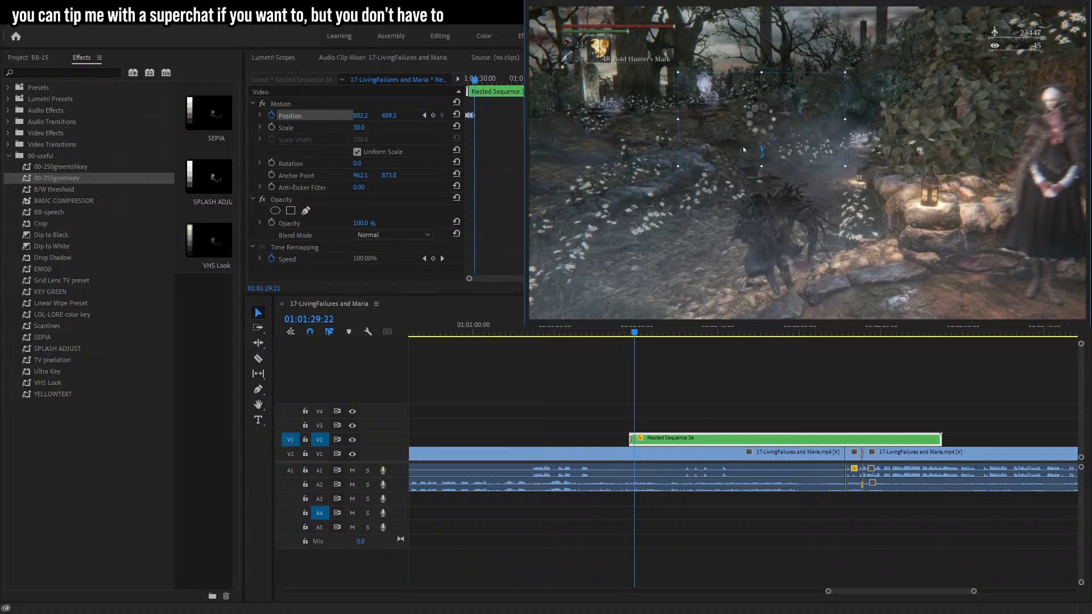
left_click_drag(735, 147, 766, 149)
Step forward frame by frame to check the wheel's tracking over the hunter.
key("Right")
key("Right")
key("Right")
key("Right")
key("Right")
key("Right")
key("Right")
key("Right")
key("Right")
key("Right")
key("Right")
key("Right")
key("Right")
key("Right")
key("Right")
key("Right")
key("Right")
key("Right")
key("Right")
key("Right")
key("Right")
key("Right")
key("Right")
key("Right")
key("Right")
key("Right")
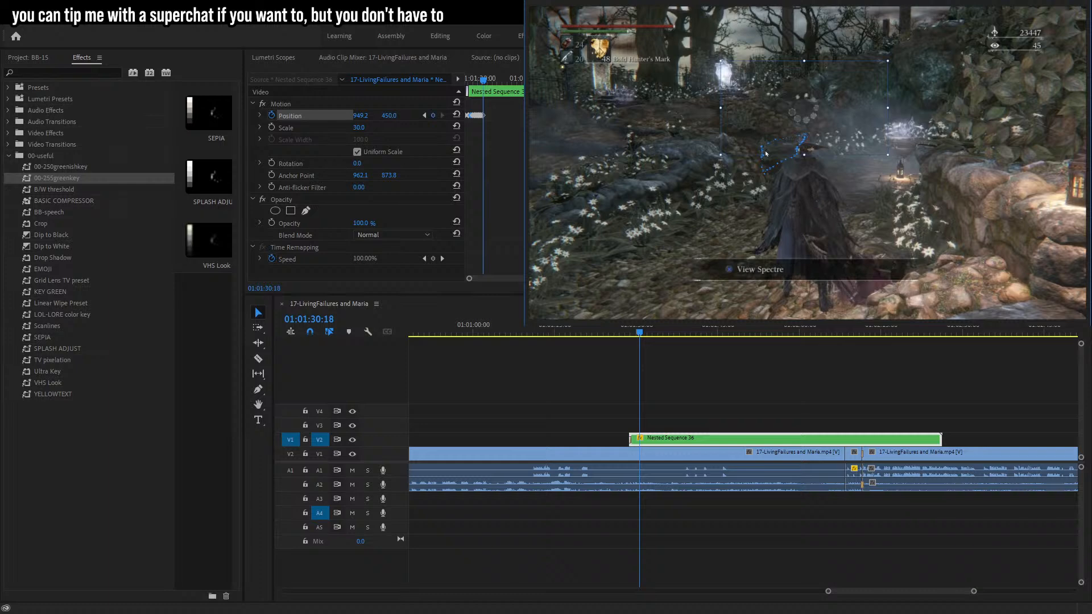
key("Right")
key("Right")
key("Right")
key("Right")
key("Right")
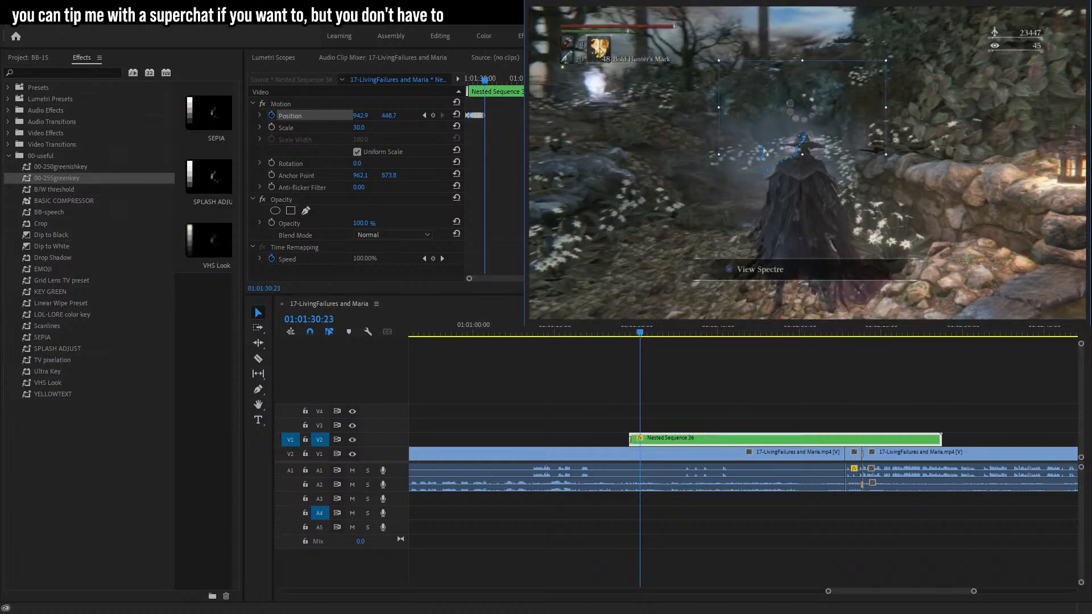
Reposition the loading wheel over the hunter's head at about 01:01:30:23 and step forward frame by frame.
left_click_drag(766, 149, 761, 149)
key("Right")
key("Right")
key("Right")
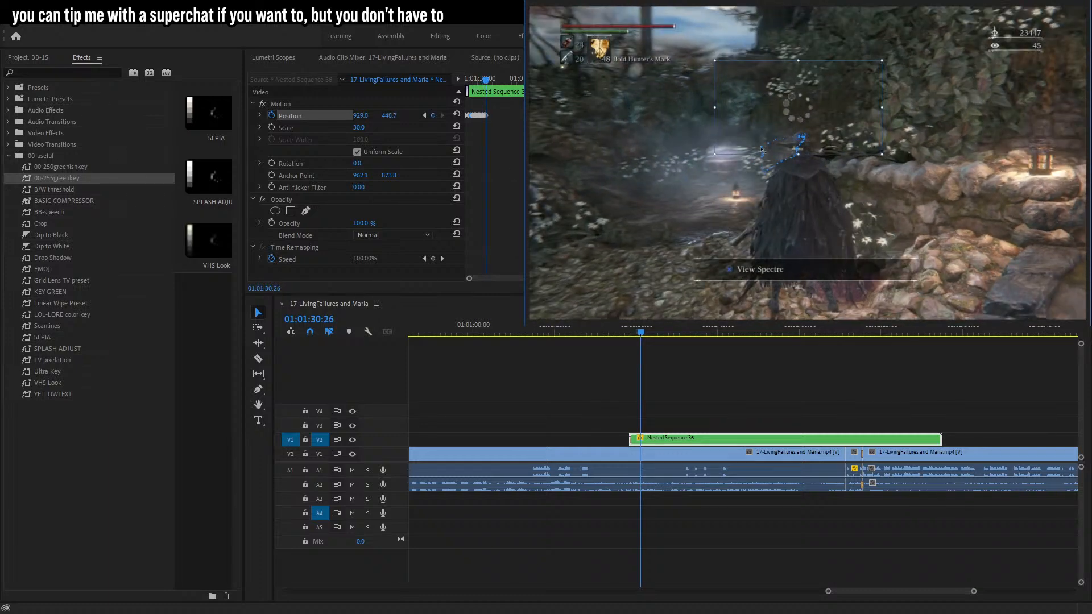
key("Right")
key("Right")
key("Right")
key("Right")
key("Right")
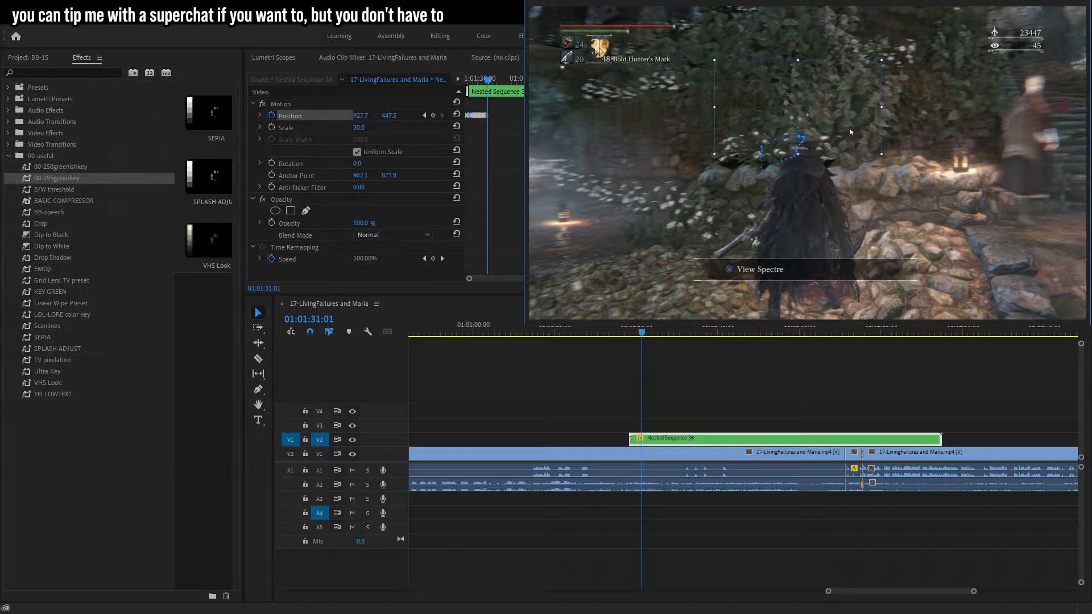
key("Right")
key("Right")
key("Right")
key("Right")
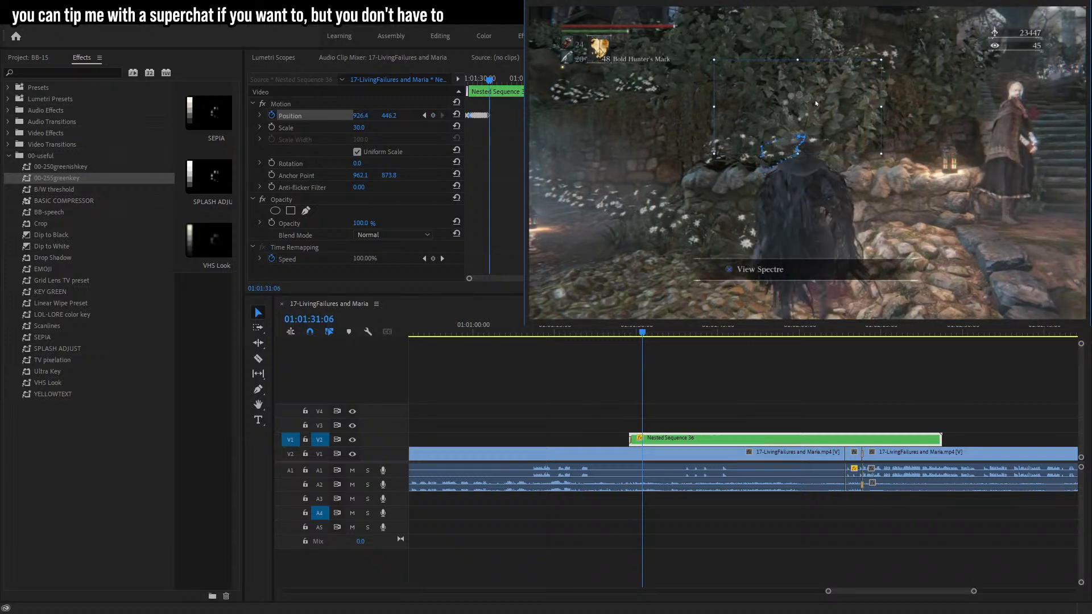
key("Right")
key("Right")
Reposition the wheel over the hunter's head at about 01:01:31:08 and keep stepping forward frame by frame.
left_click_drag(806, 97, 840, 108)
key("Right")
key("Right")
key("Right")
key("Right")
key("Right")
key("Right")
key("Right")
key("Right")
key("Right")
key("Right")
key("Right")
key("Right")
key("Left")
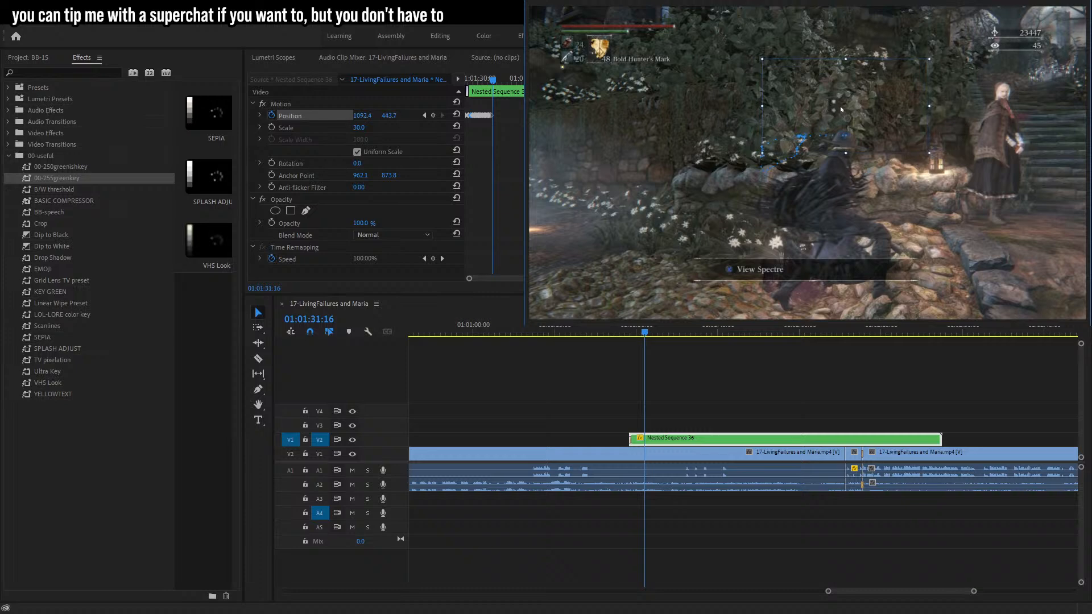
key("Right")
key("Right")
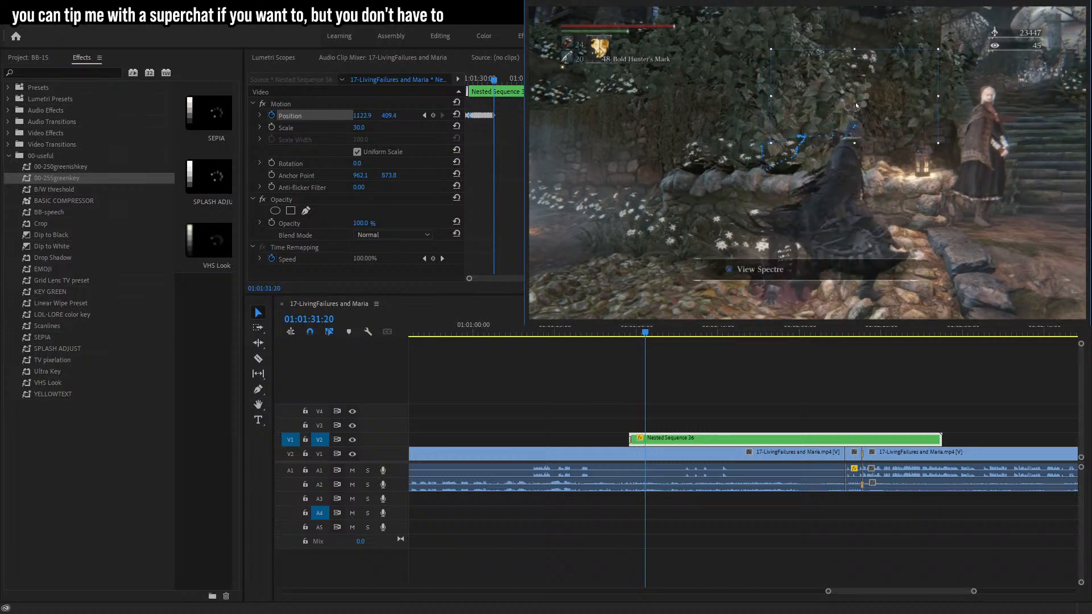
key("Right")
key("Right")
key("Right")
key("Right")
Reposition the wheel over the hunter's head at about 01:01:31:23 and step forward frame by frame.
left_click_drag(856, 105, 863, 103)
key("Right")
key("Right")
key("Right")
key("Right")
key("Right")
key("Right")
key("Right")
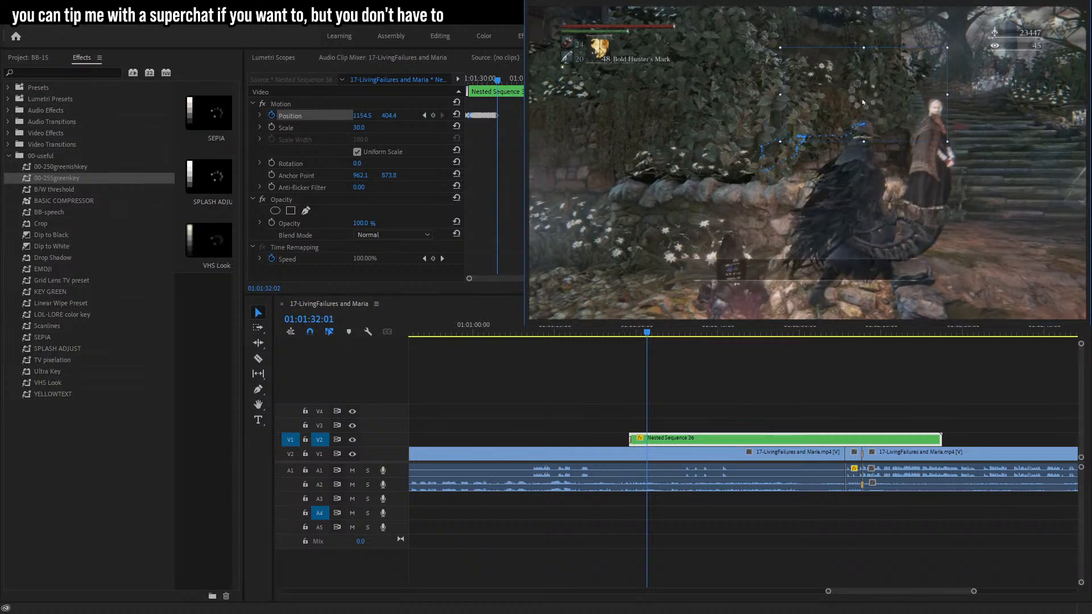
Move the wheel over the hunter's head at about 01:01:32:04 and step forward through the following frames.
key("Right")
key("Right")
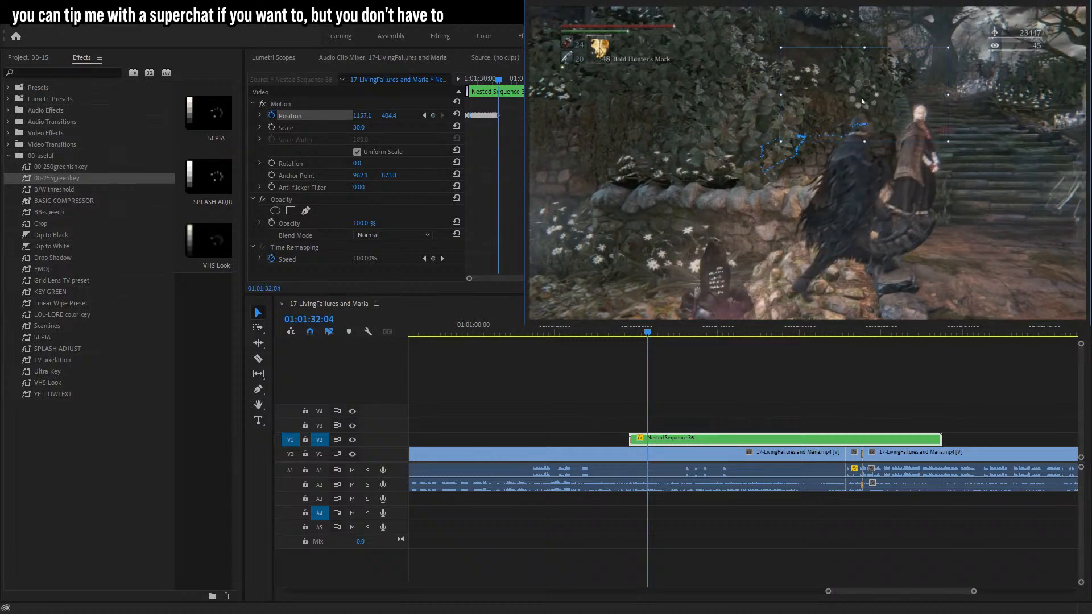
left_click_drag(861, 104, 826, 119)
key("Right")
key("Right")
key("Right")
key("Right")
key("Right")
key("Right")
key("Right")
key("Right")
key("Right")
key("Right")
key("Right")
key("Right")
key("Right")
key("Right")
key("Right")
key("Right")
key("Right")
key("Right")
key("Right")
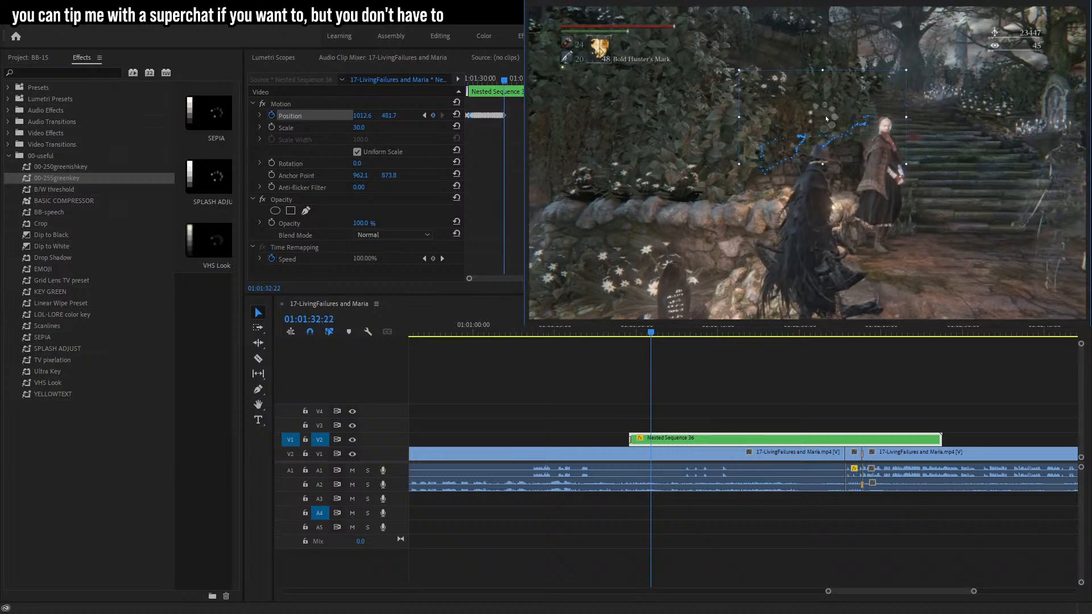
Reposition the wheel over the hunter's head at about 01:01:32:25 and step back and forth to check the tracking.
key("Right")
key("Right")
key("Right")
key("Right")
key("Right")
key("Right")
key("Right")
left_click_drag(825, 118, 818, 123)
key("Right")
key("Right")
key("Right")
key("Right")
key("Right")
key("Right")
key("Right")
key("Right")
key("Right")
key("Right")
key("Right")
key("Right")
key("Right")
key("Right")
key("Right")
key("Right")
key("Right")
key("Right")
key("Right")
key("Right")
key("Right")
key("Right")
key("Right")
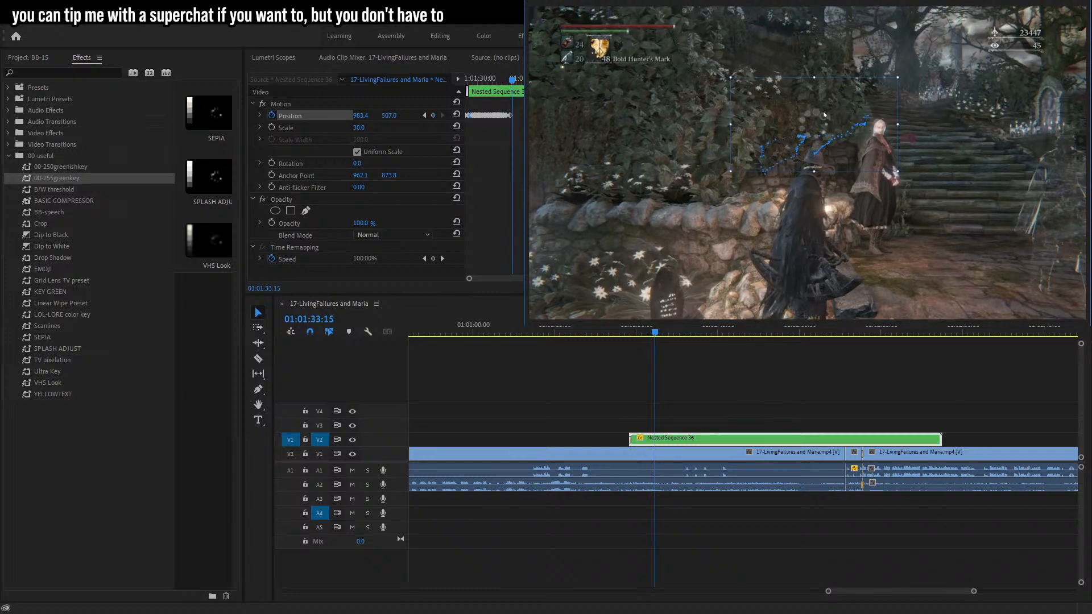
key("Right")
key("Right")
key("Right")
key("Right")
key("Right")
key("Right")
key("Right")
key("Right")
key("Right")
key("Right")
key("Right")
key("Right")
key("Right")
key("Right")
key("Right")
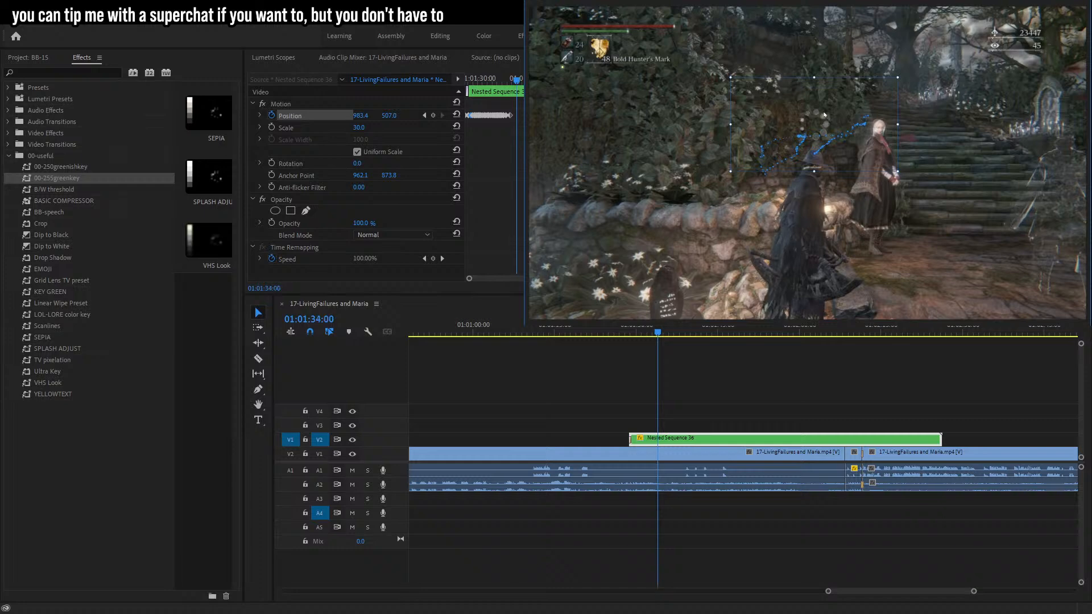
key("Right")
key("Right")
key("Right")
key("Right")
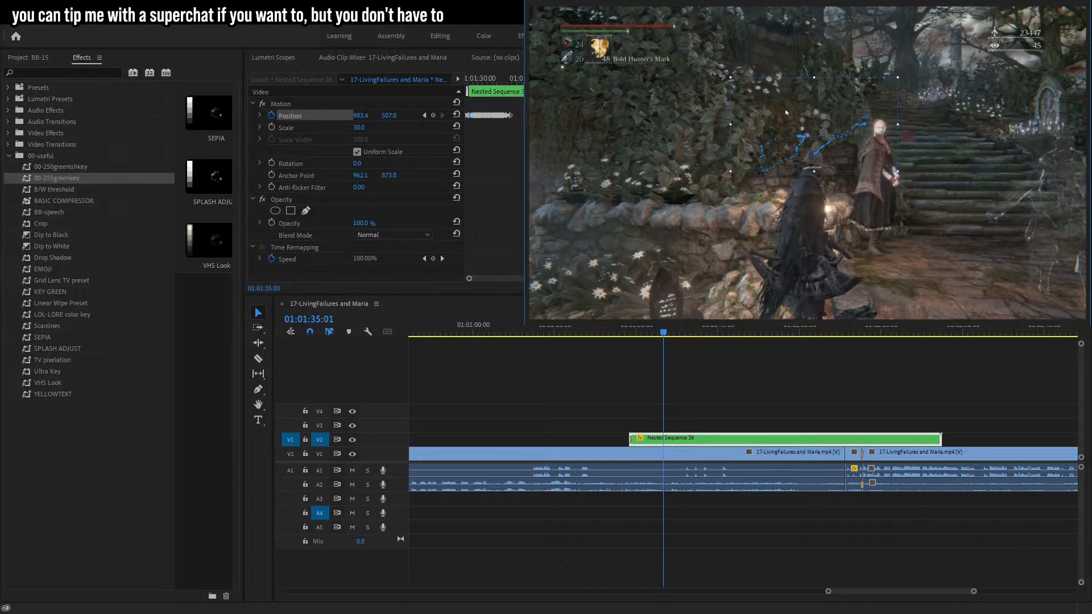
key("Right")
key("Right")
key("Right")
key("Right")
key("Right")
key("Right")
key("Right")
key("Right")
key("Right")
key("Left")
key("Left")
key("Left")
key("Left")
key("Left")
key("Left")
key("Left")
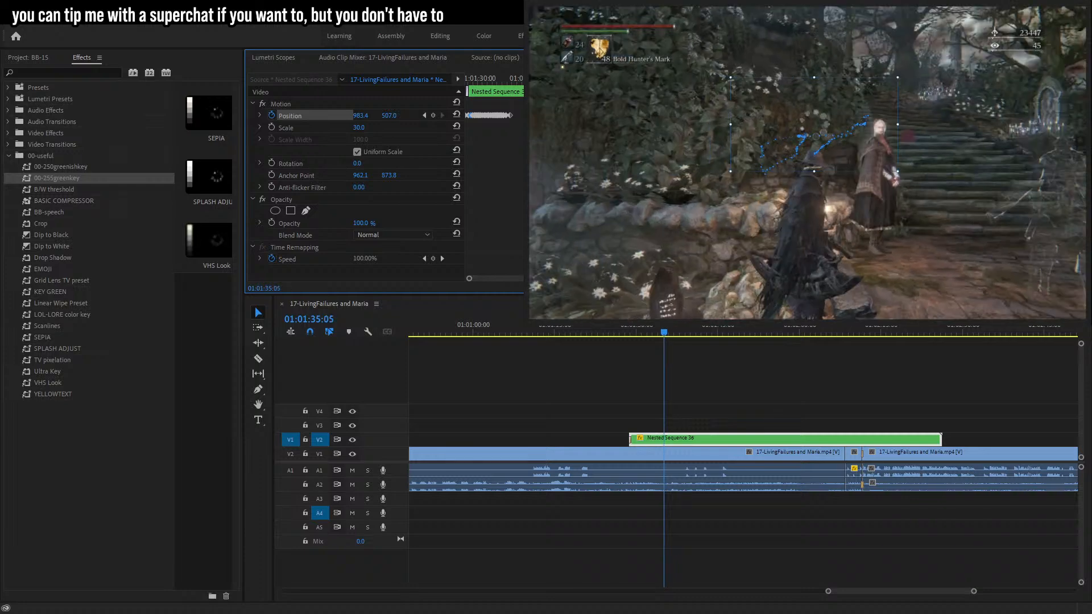
Add a Position keyframe and nudge the wheel over the hunter's head at about 01:01:35:09.
left_click(432, 116)
left_click(293, 127)
key("Right")
key("Right")
key("Right")
key("Right")
key("Right")
key("Right")
key("Right")
key("Right")
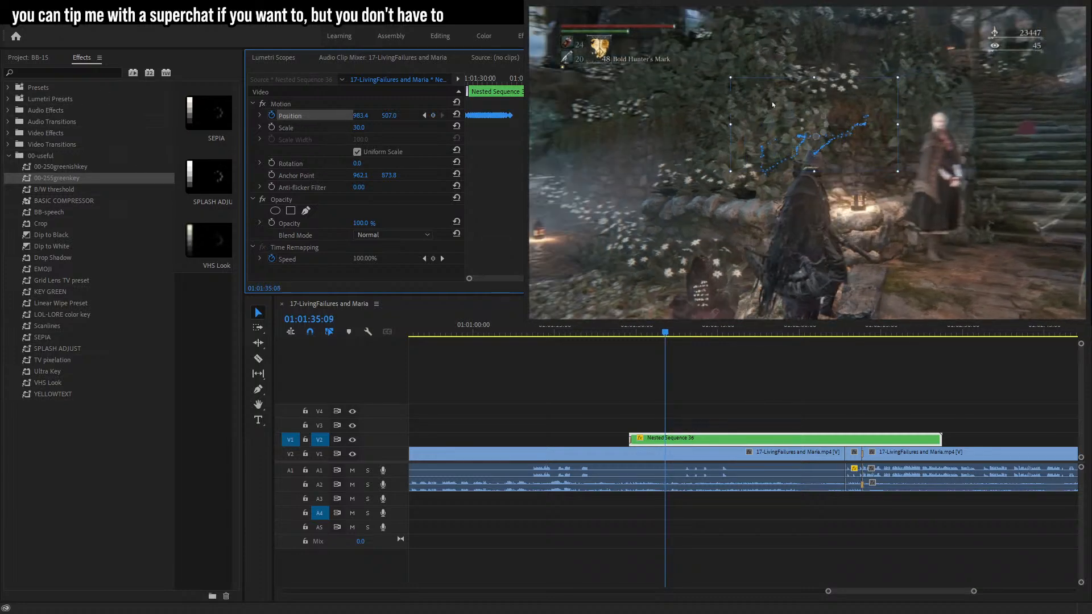
left_click_drag(784, 108, 784, 110)
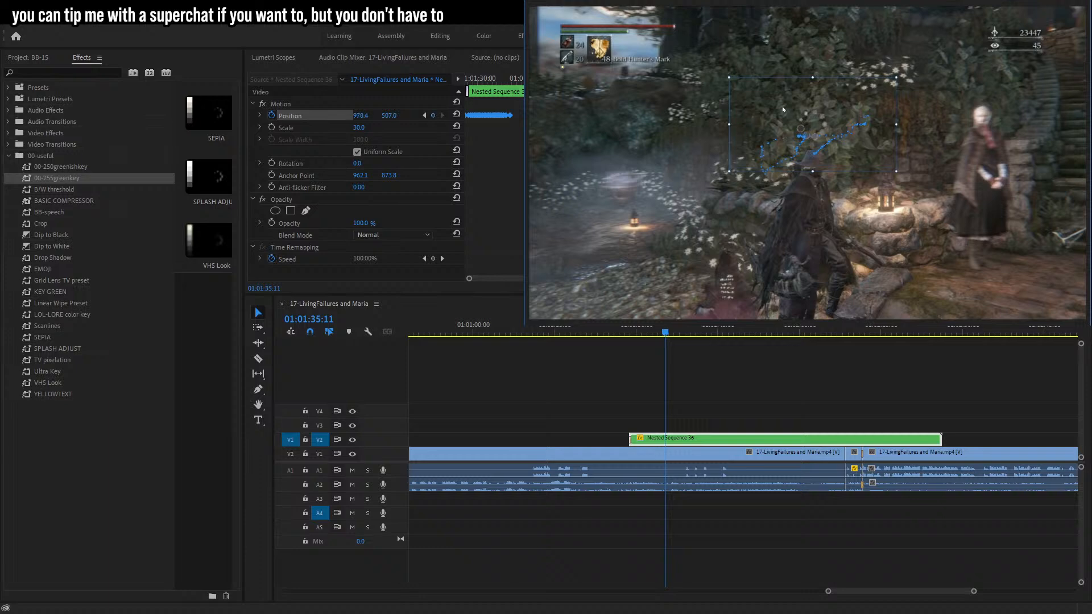
Step through and play the frames to check the wheel's tracking over the hunter.
key("Right")
key("Right")
key("Right")
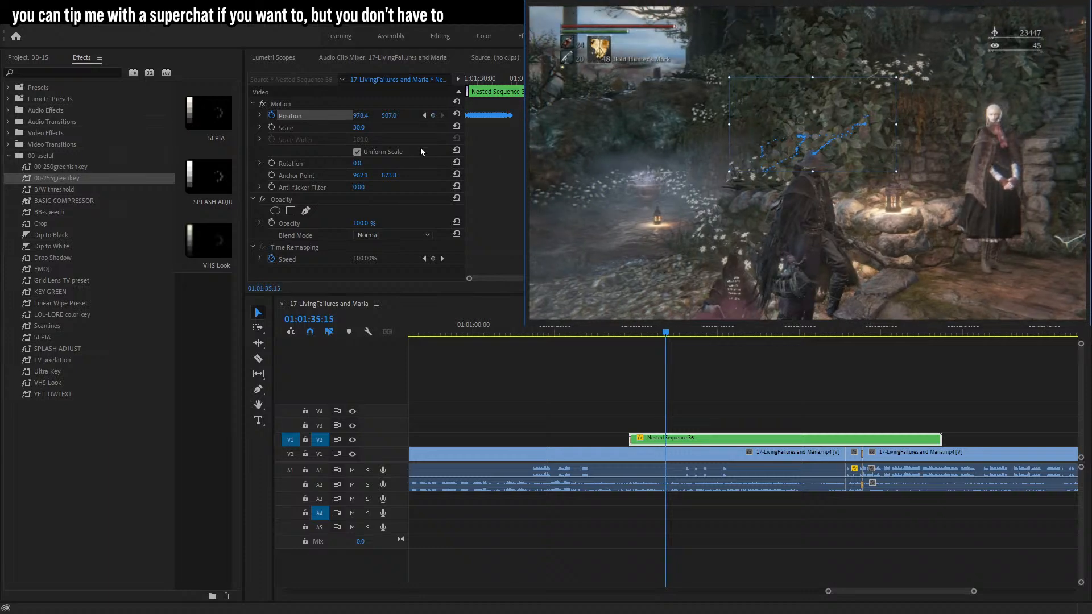
left_click(443, 115)
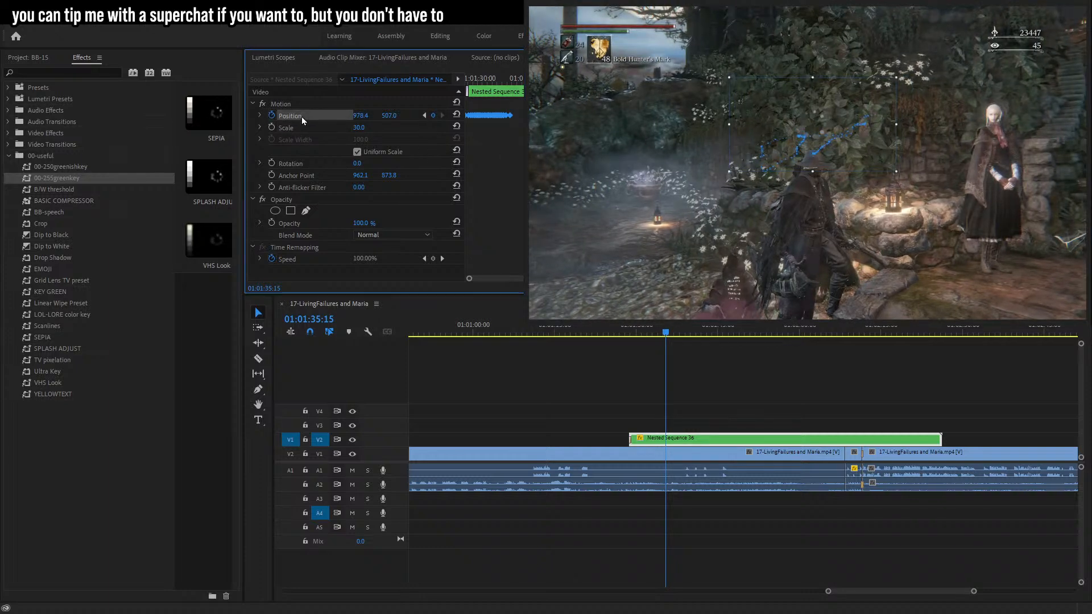
key("space")
key("Right")
key("Right")
key("Right")
key("Right")
key("Right")
key("Left")
key("Left")
key("Left")
key("Left")
key("Left")
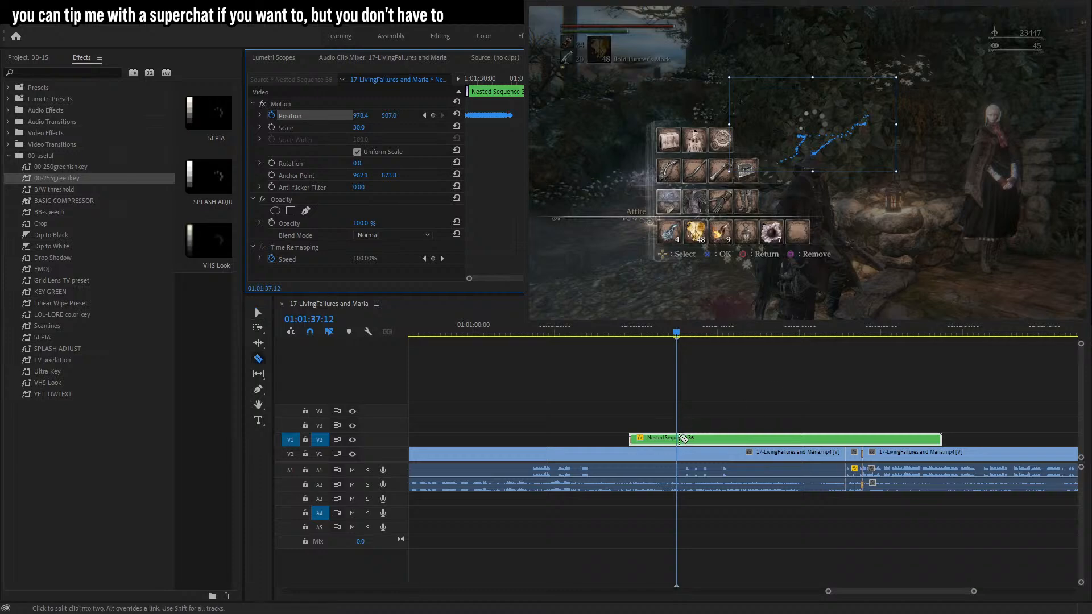
Split the wheel overlay clip at 01:01:37:12 and move its second part later along the timeline.
left_click(677, 438)
left_click(259, 312)
left_click_drag(682, 440, 690, 440)
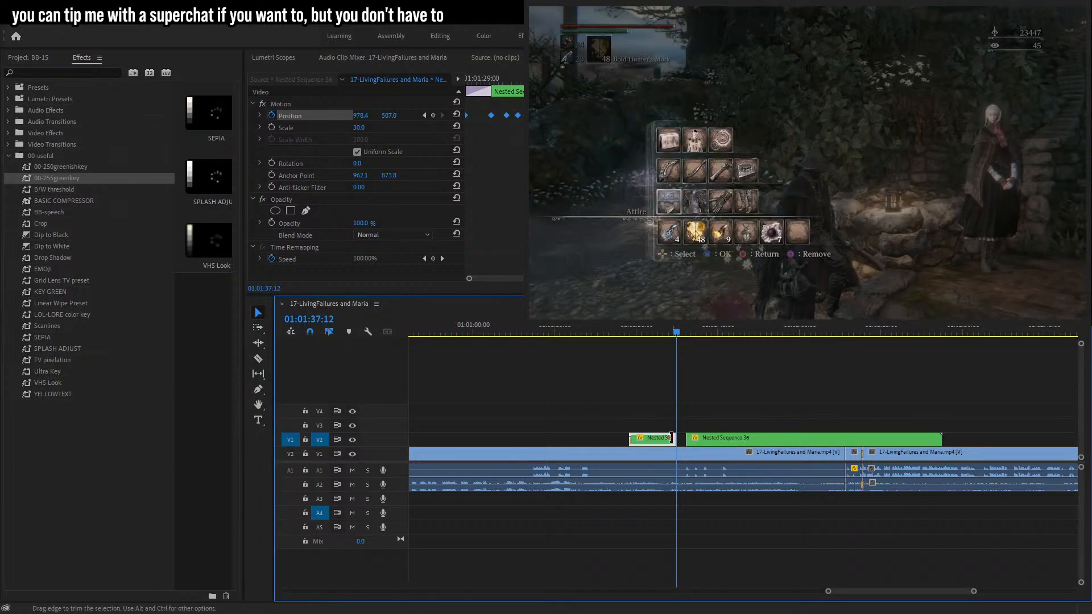
left_click(712, 439)
left_click_drag(687, 440, 801, 439)
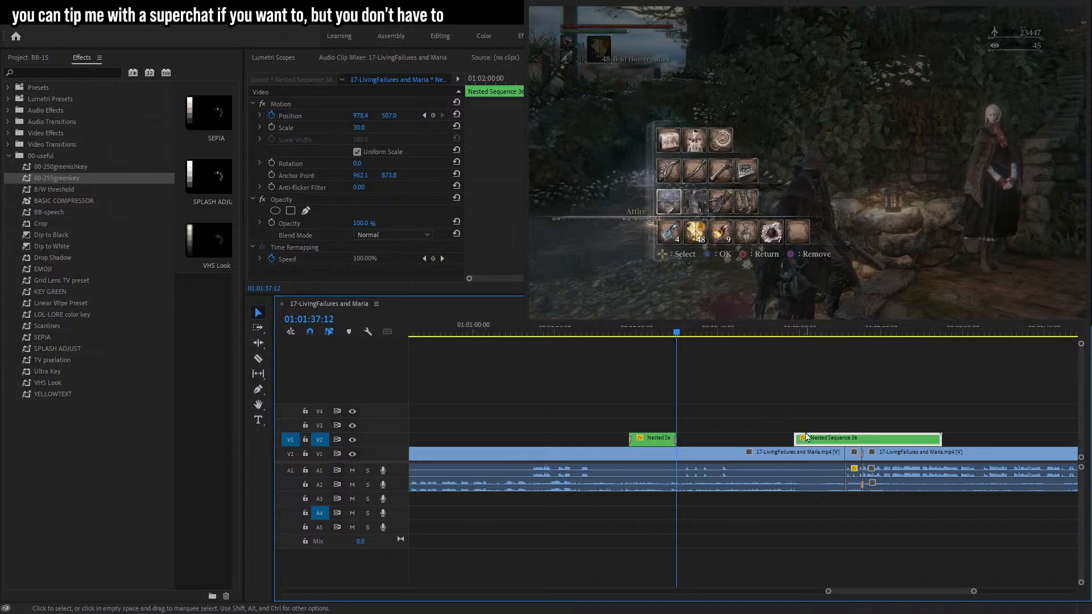
Play and scrub the timeline to find where the wheel should reappear.
left_click(272, 116)
left_click(579, 327)
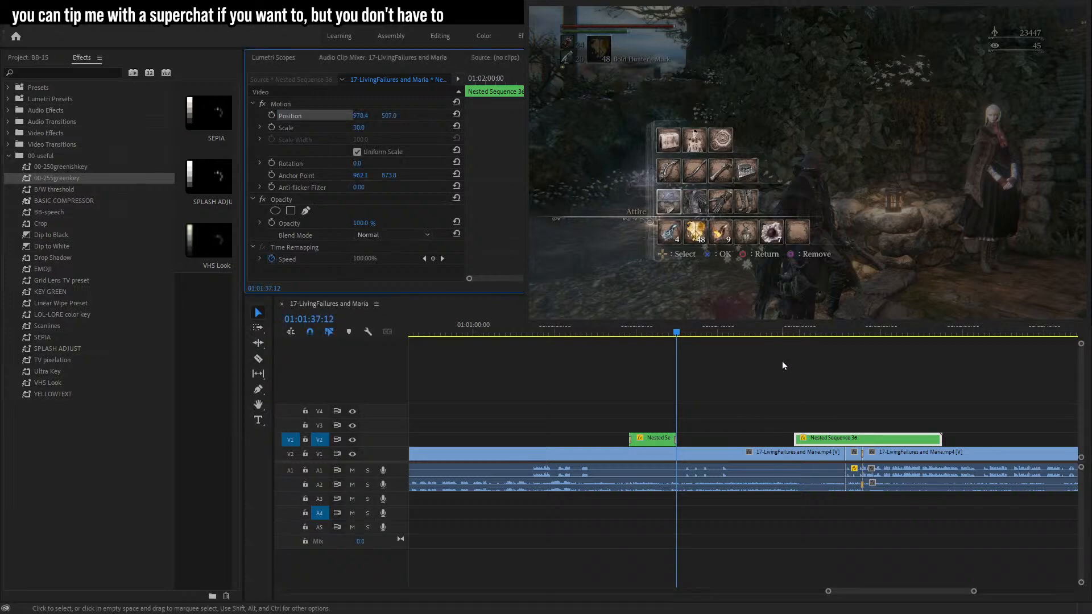
key("space")
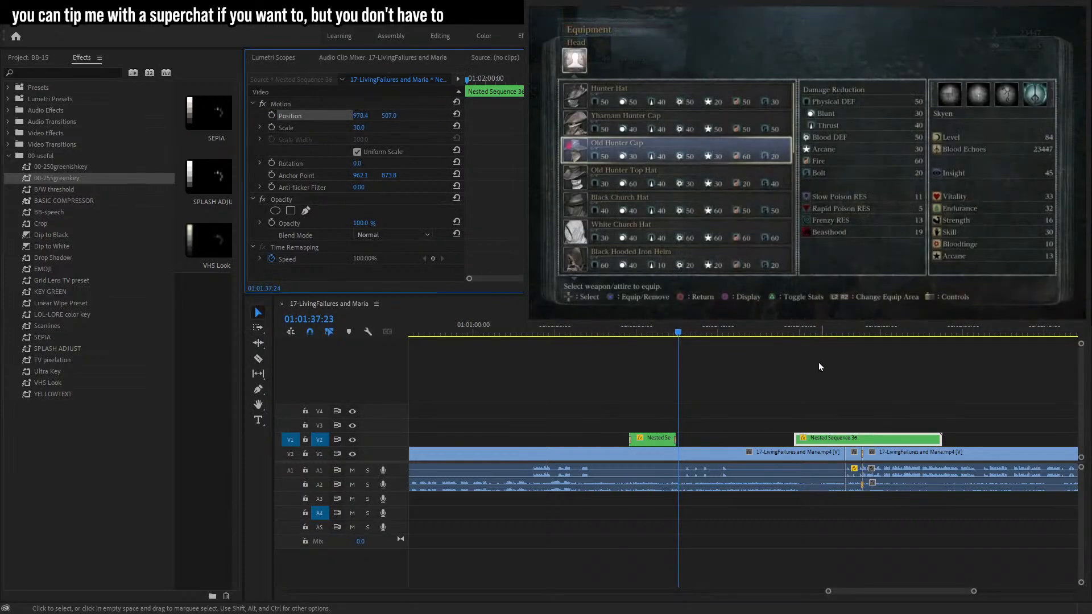
left_click(695, 334)
left_click_drag(697, 335, 723, 334)
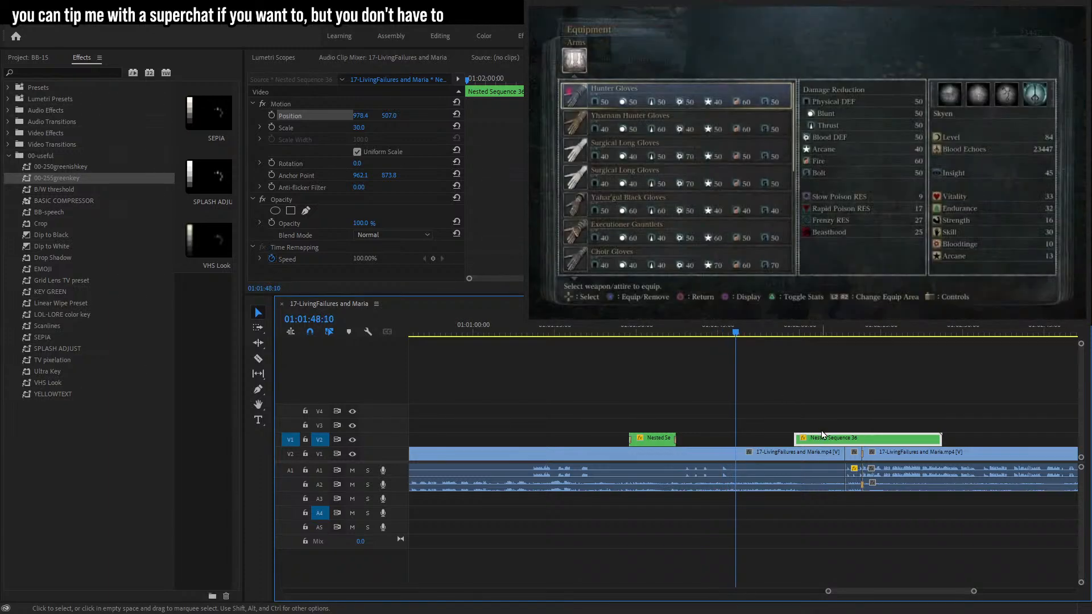
Move the second wheel overlay clip further right on the timeline.
left_click_drag(830, 441, 882, 438)
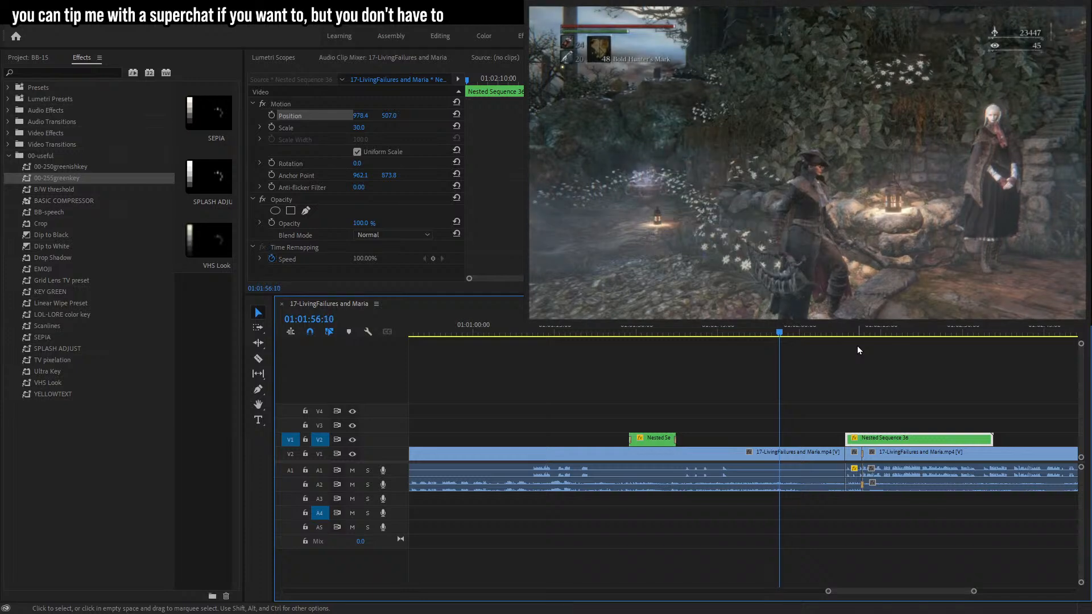
left_click(712, 333)
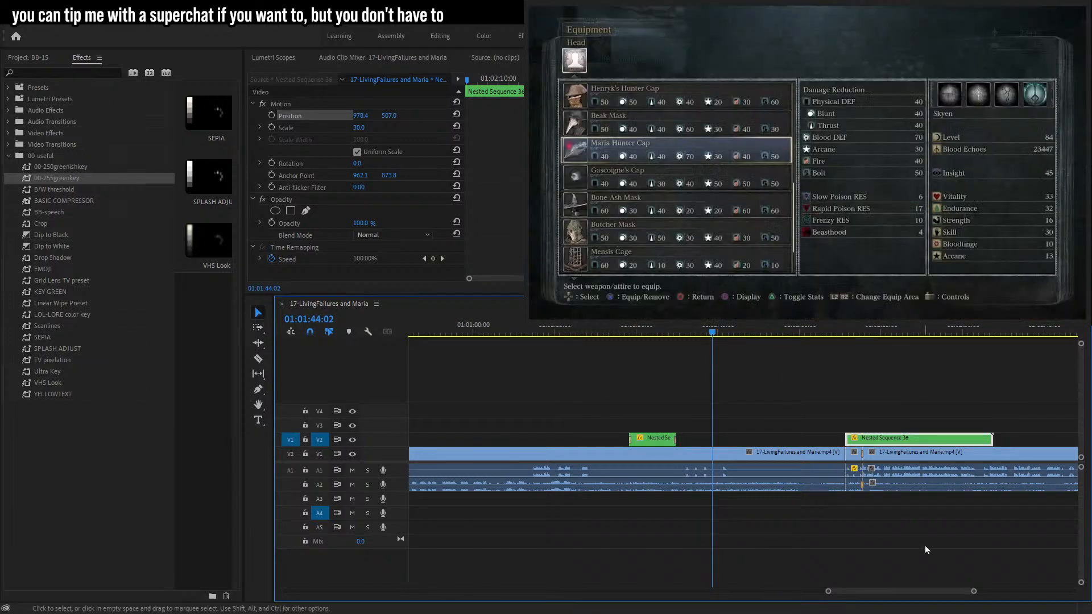
left_click_drag(974, 591, 962, 591)
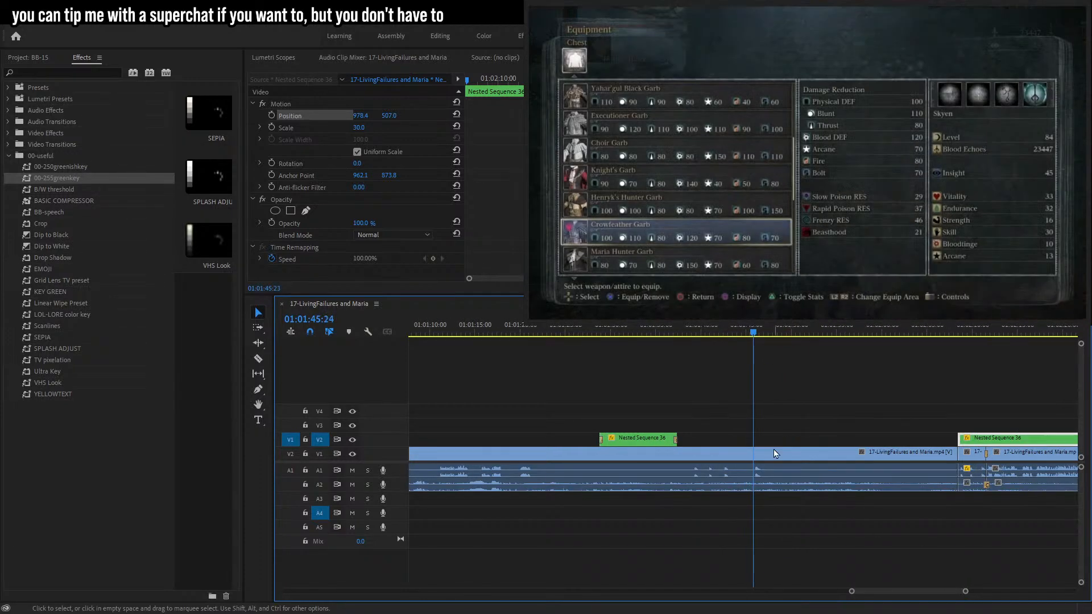
Cut the gameplay clip at about 01:01:47:08 and ripple delete the menu section that follows.
key("c")
left_click(763, 454)
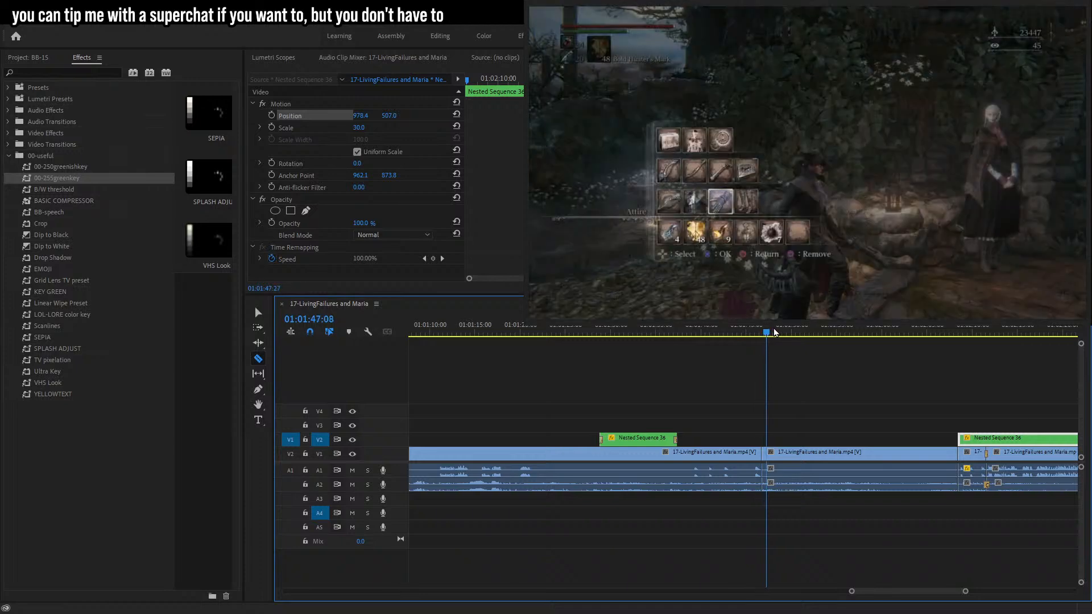
left_click_drag(791, 335, 852, 337)
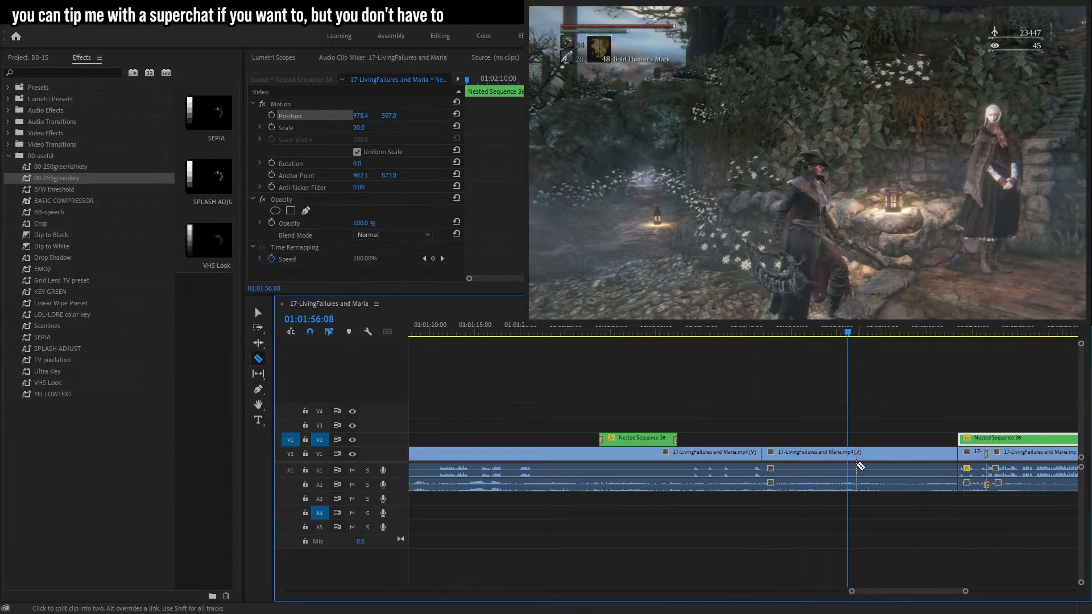
key("v")
left_click_drag(803, 424, 785, 523)
key("shift+Delete")
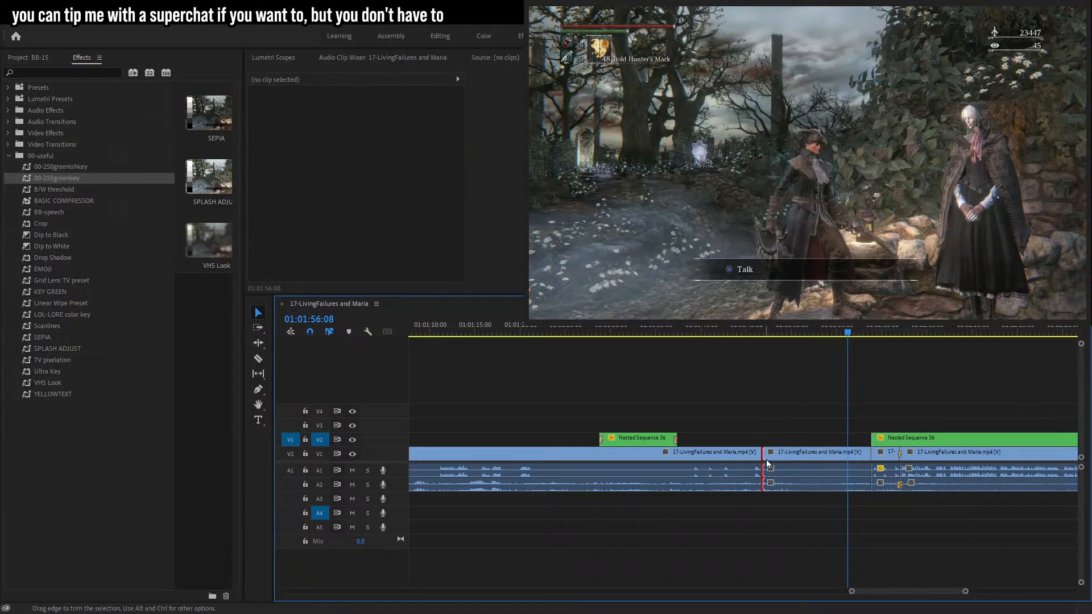
Move the second wheel overlay clip earlier so it starts around 01:01:50 and play it back.
left_click(758, 333)
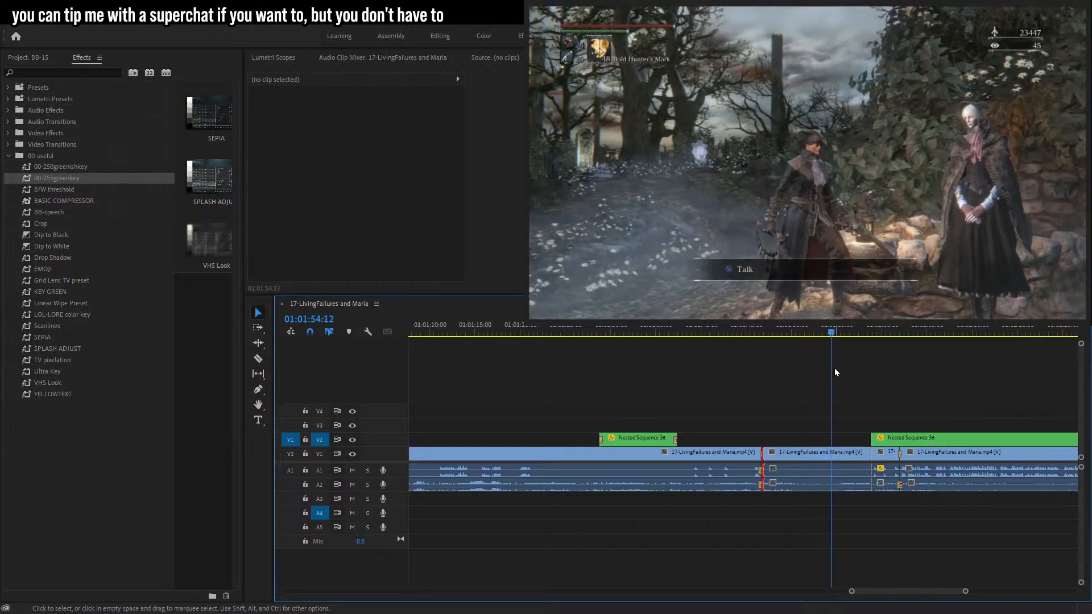
left_click(769, 328)
left_click_drag(770, 329, 793, 327)
left_click_drag(907, 439, 826, 446)
key("space")
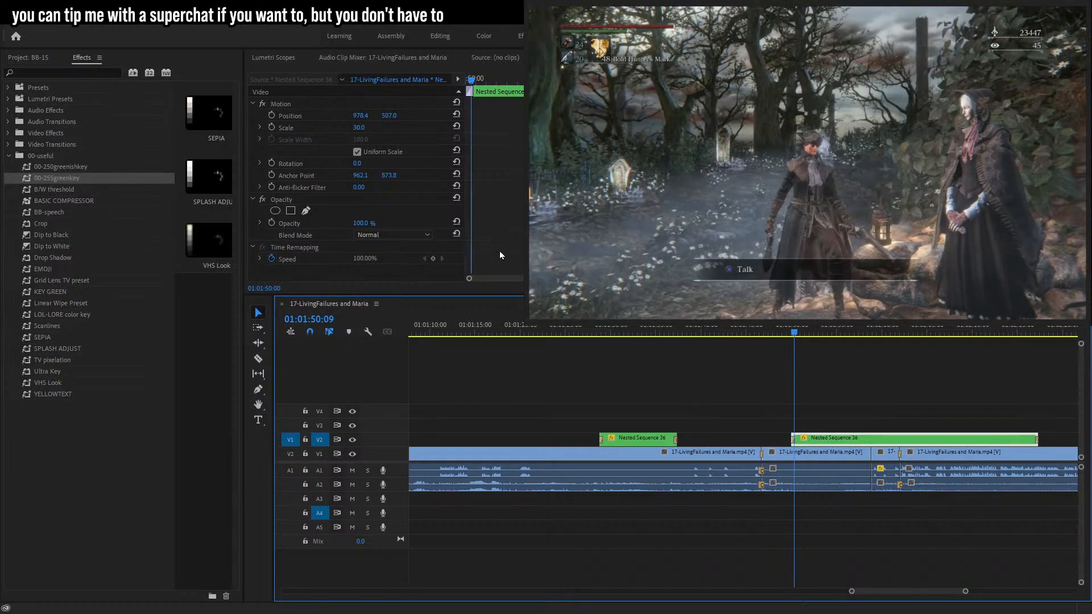
Reposition the wheel over the hunter's head and trim the wheel clip's end to about 01:01:58.
left_click(304, 116)
left_click_drag(835, 139, 830, 113)
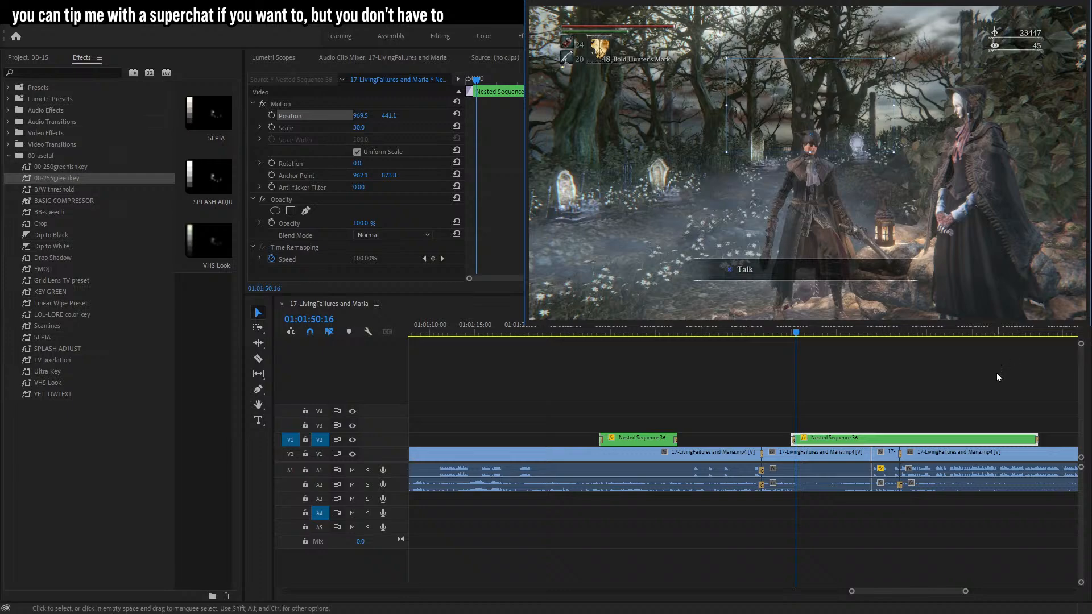
left_click(782, 334)
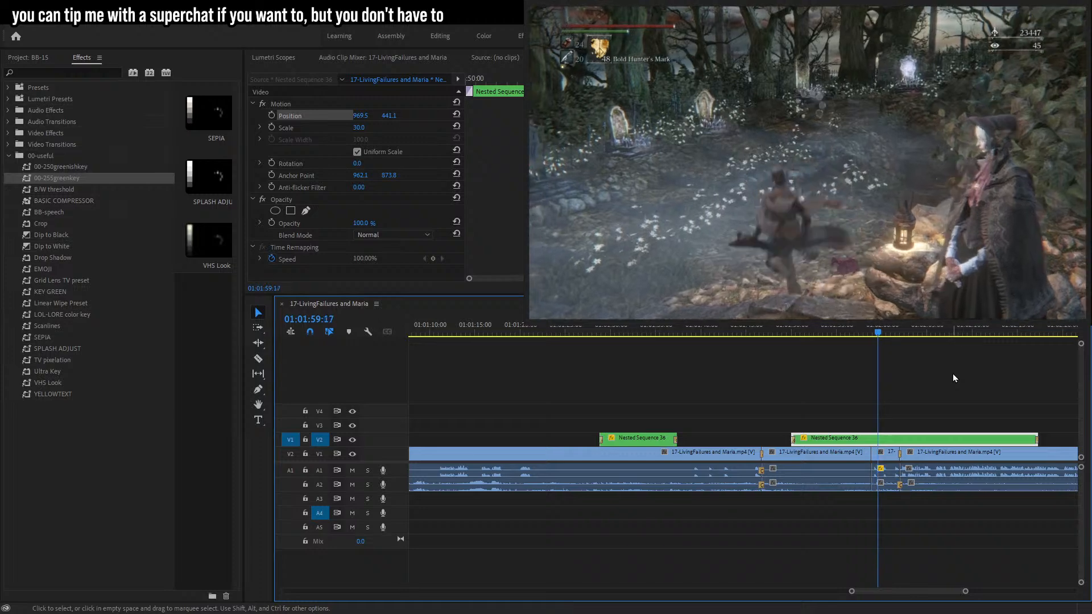
left_click_drag(1033, 433, 870, 435)
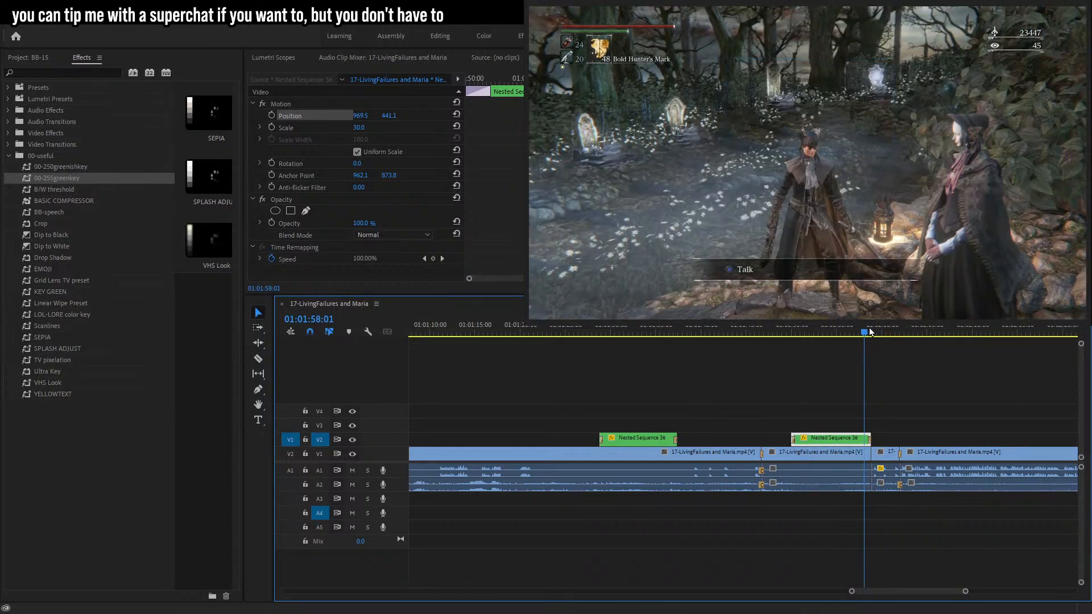
key("space")
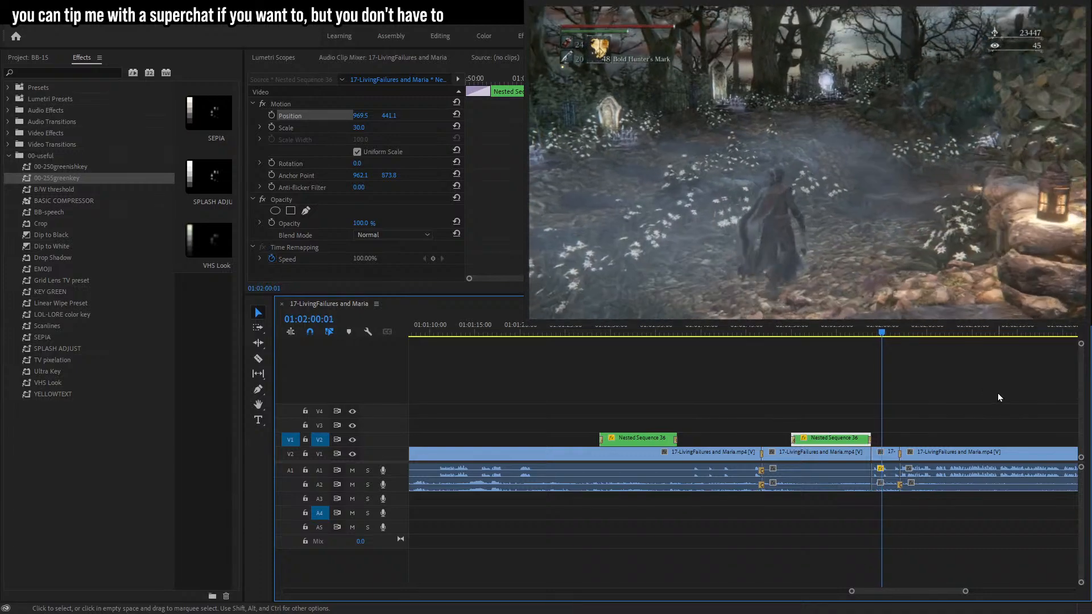
left_click_drag(965, 593, 910, 592)
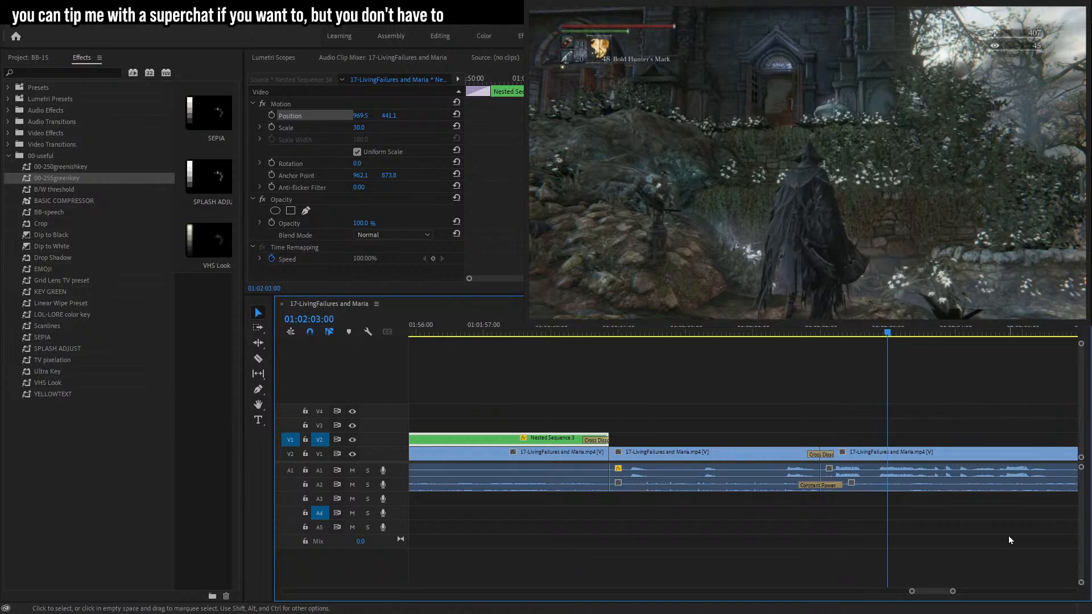
Zoom the timeline out to review the whole sequence, then place the playhead at about 01:00:41:09 on the shop menu footage.
left_click_drag(953, 592, 980, 579)
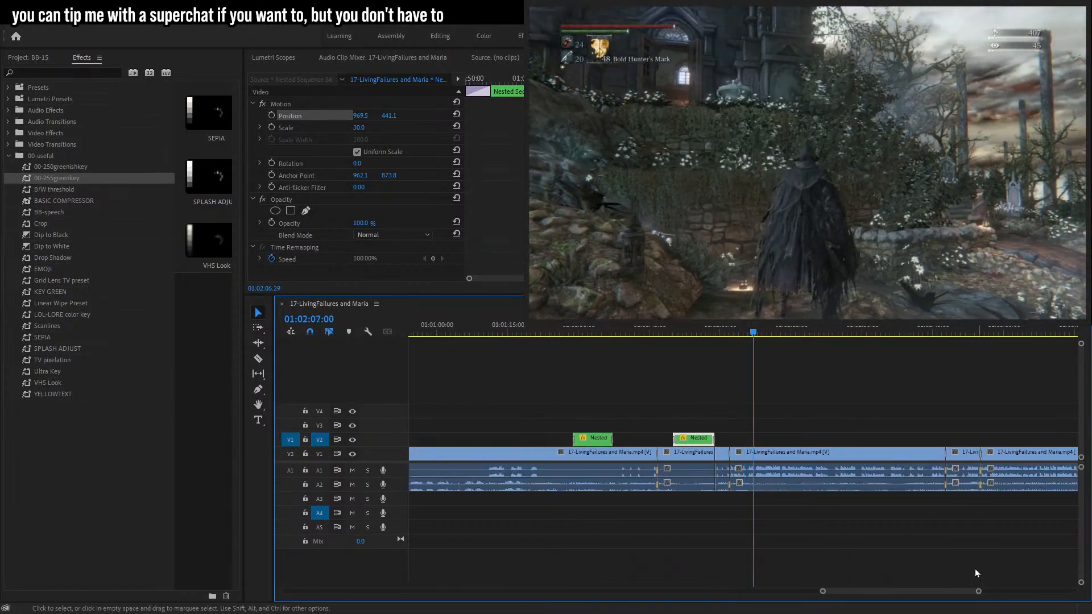
left_click(979, 574)
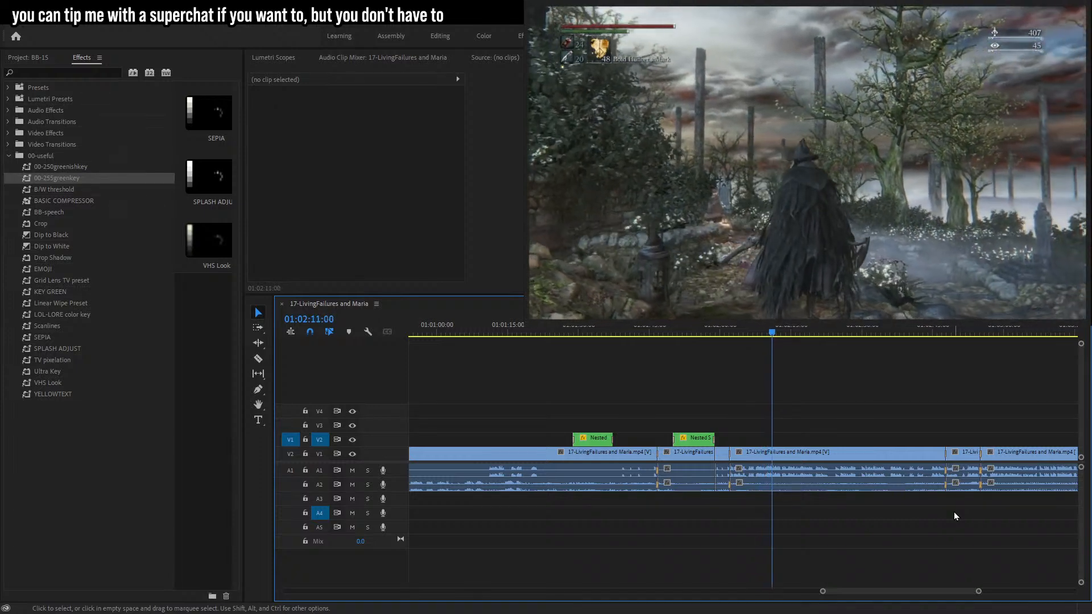
left_click_drag(979, 592, 1091, 586)
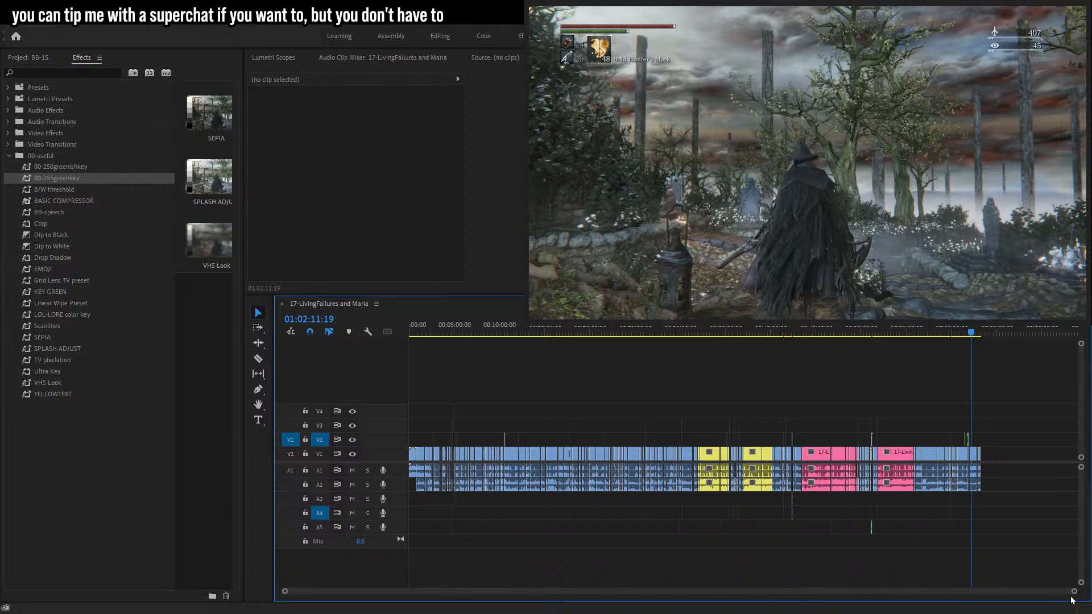
left_click_drag(1074, 593, 765, 553)
left_click_drag(1006, 337, 1036, 336)
left_click_drag(981, 591, 1081, 593)
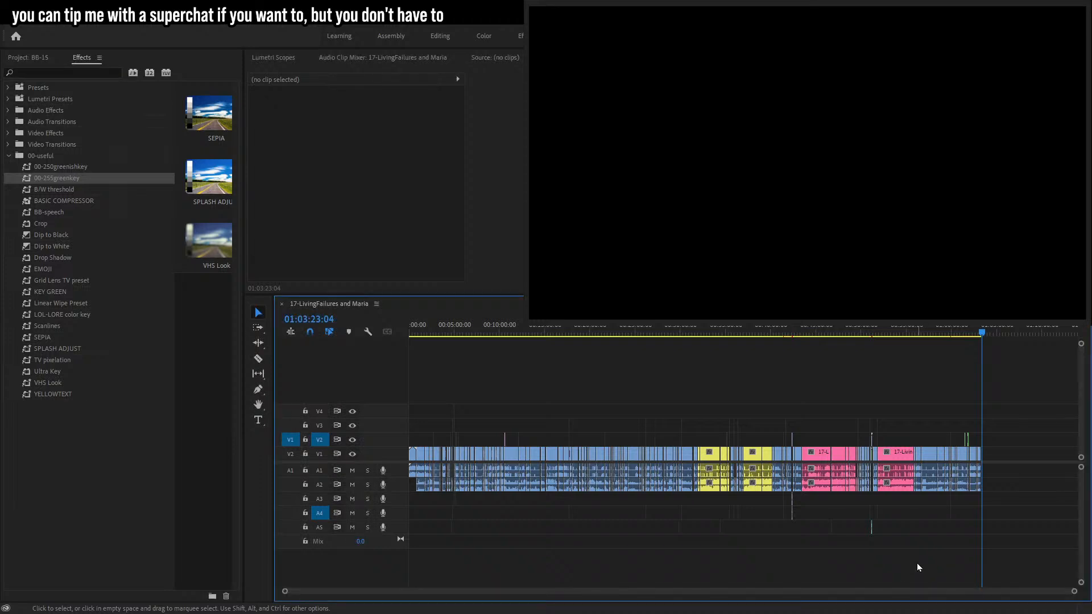
left_click_drag(1076, 593, 852, 576)
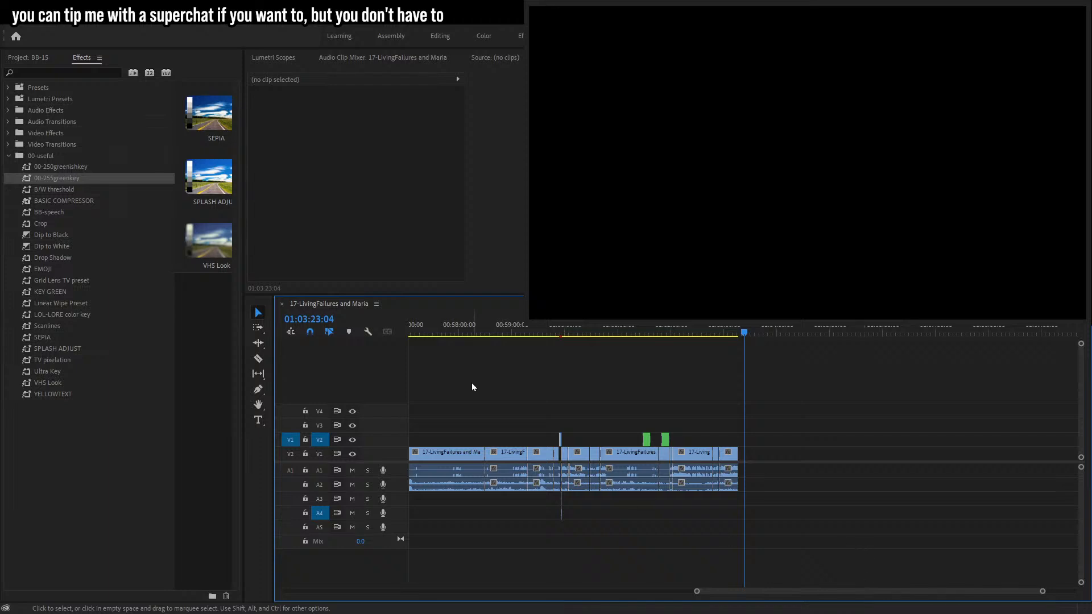
left_click(601, 330)
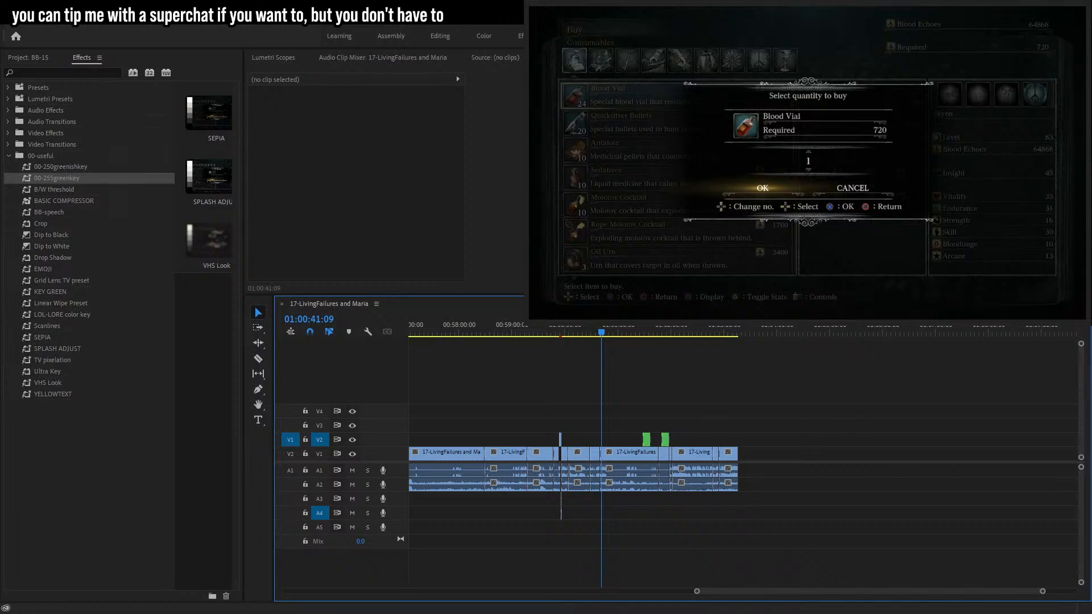
key("alt+Tab")
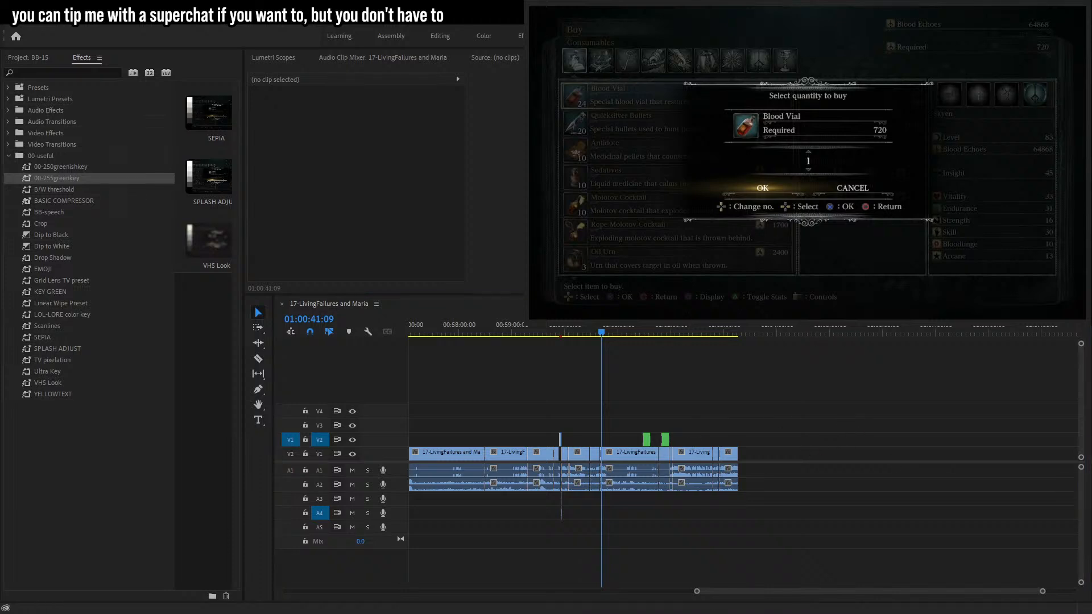